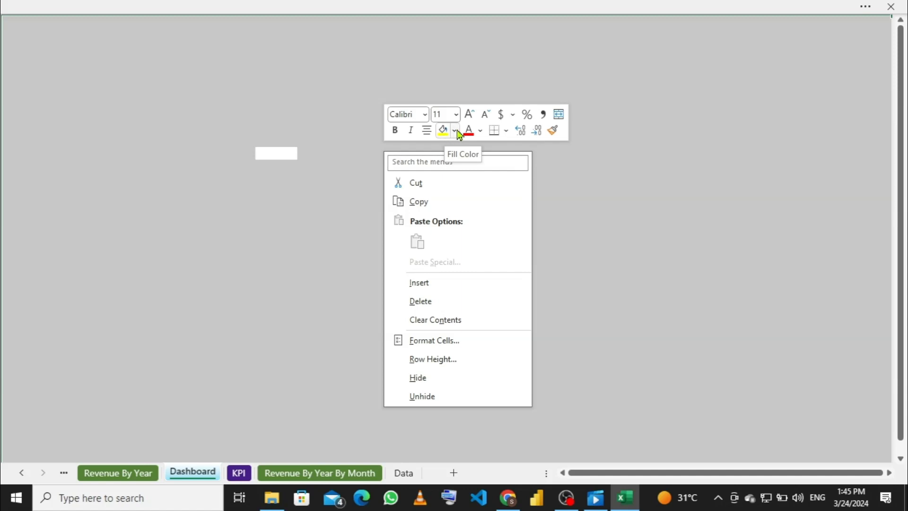
Step: Fill the whole Dashboard sheet with the dark indigo theme colour and deselect it
{"action": "left_click", "coordinate": [455, 130]}
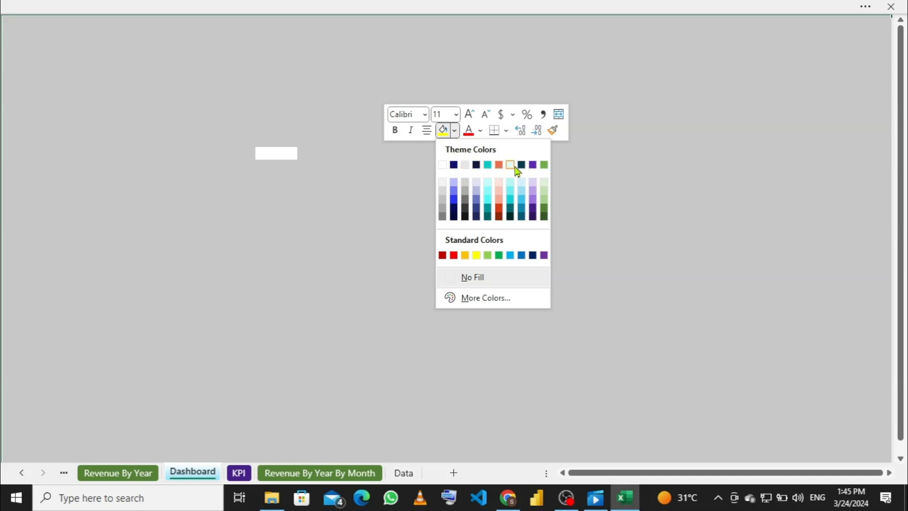
{"action": "left_click", "coordinate": [476, 165]}
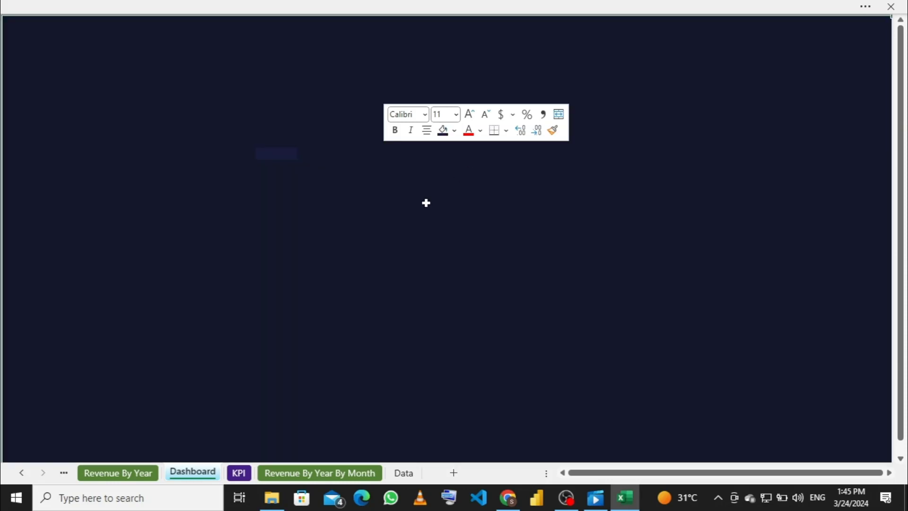
{"action": "left_click", "coordinate": [426, 203]}
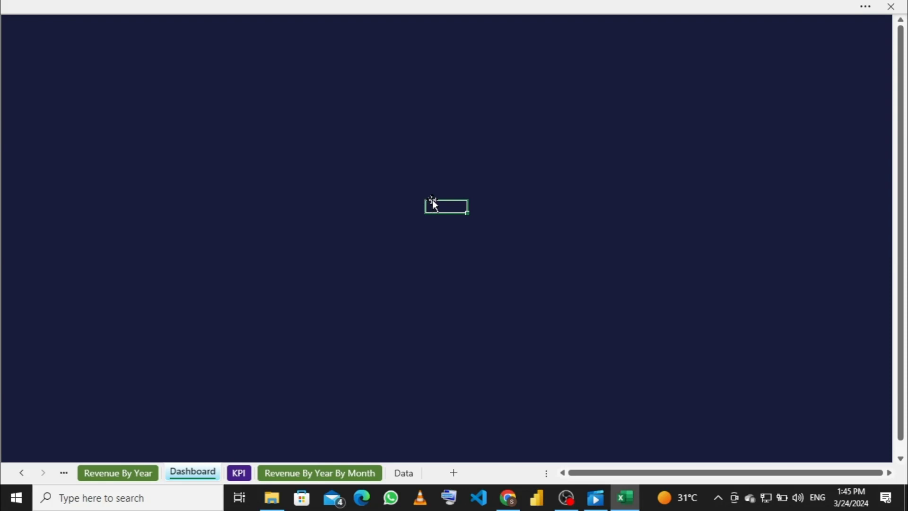
{"action": "mouse_move", "coordinate": [623, 506]}
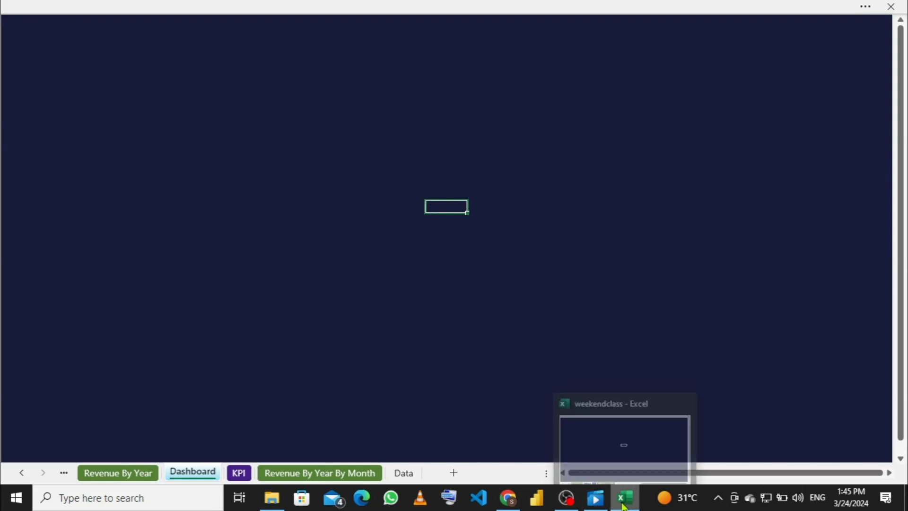
{"action": "mouse_move", "coordinate": [507, 502]}
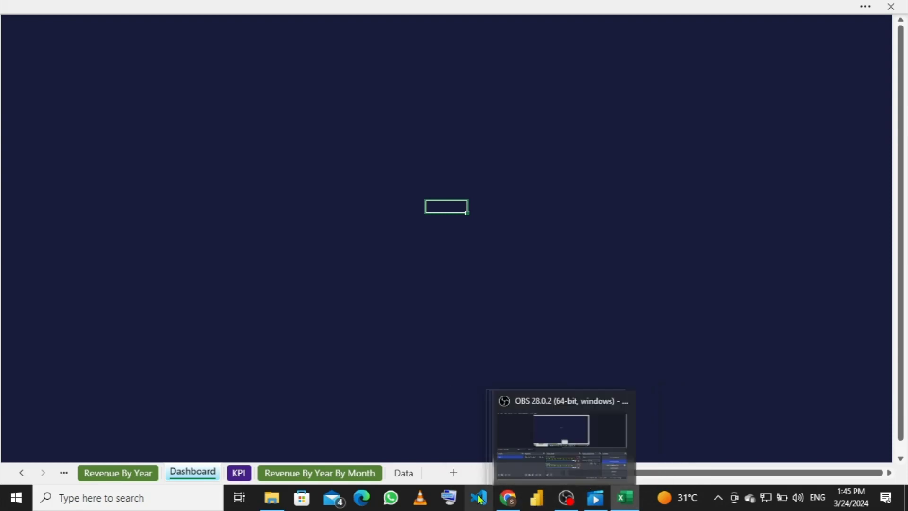
Step: Open the 'skillahead weekend class' workbook from the class material folder
{"action": "left_click", "coordinate": [282, 501]}
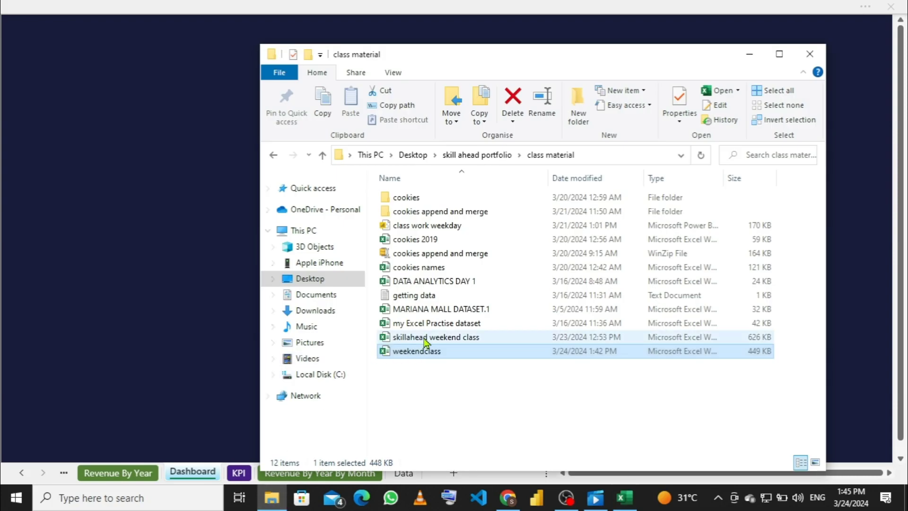
{"action": "double_click", "coordinate": [423, 338]}
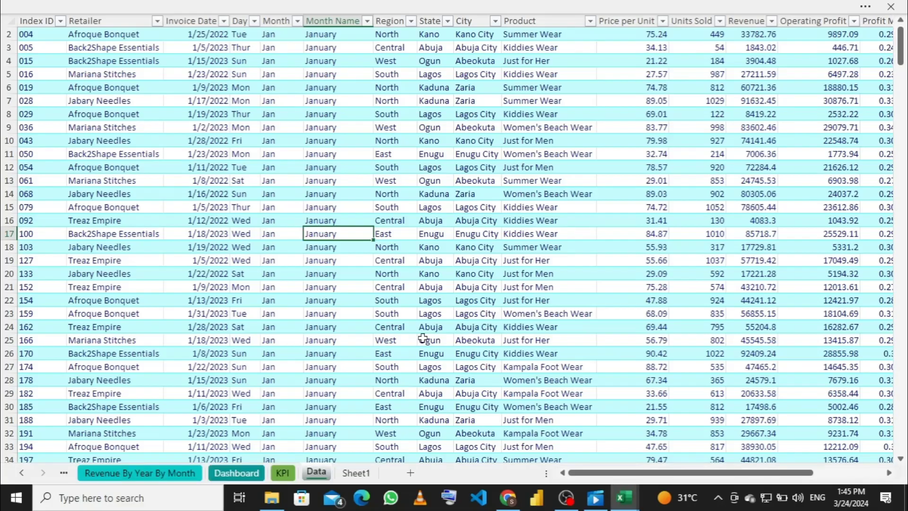
Step: Review the sample's Dashboard sheet, then switch back to the weekendclass workbook
{"action": "left_click", "coordinate": [236, 479]}
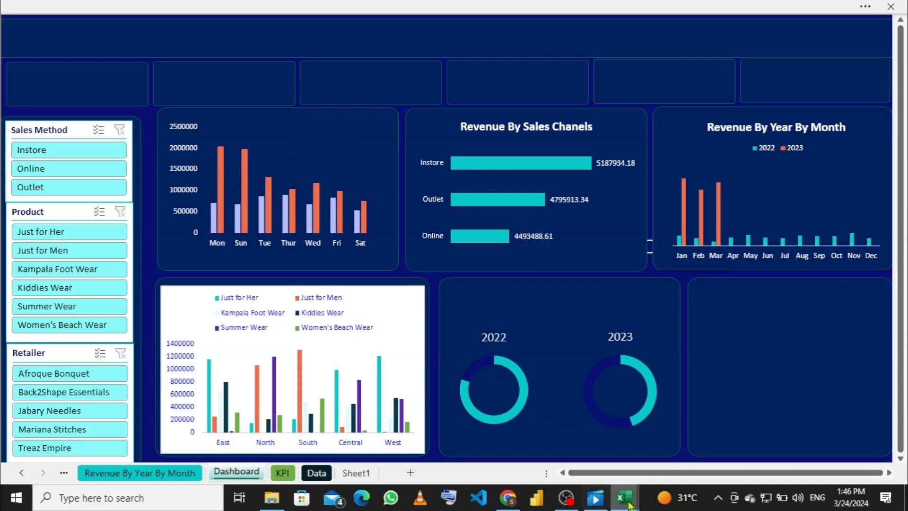
{"action": "left_click", "coordinate": [546, 433]}
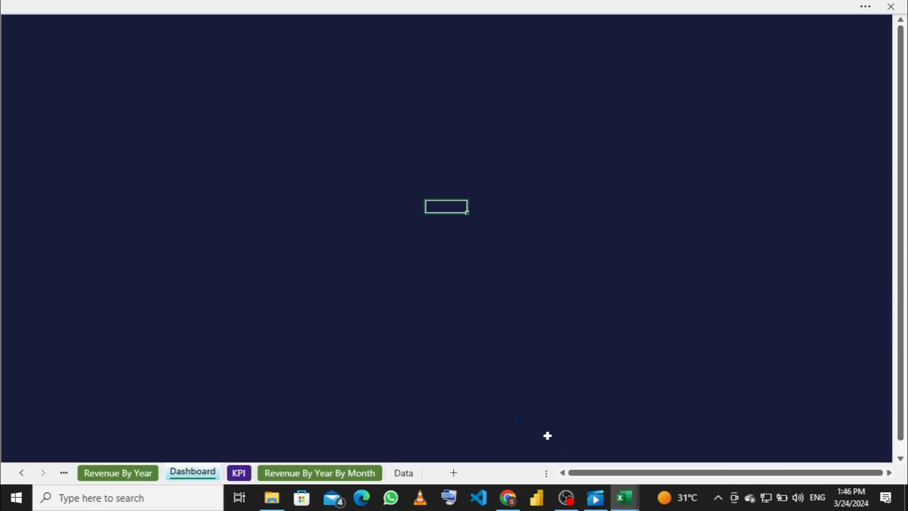
Step: Pick Rounded Rectangle from the Insert > Shapes gallery
{"action": "left_click", "coordinate": [230, 6]}
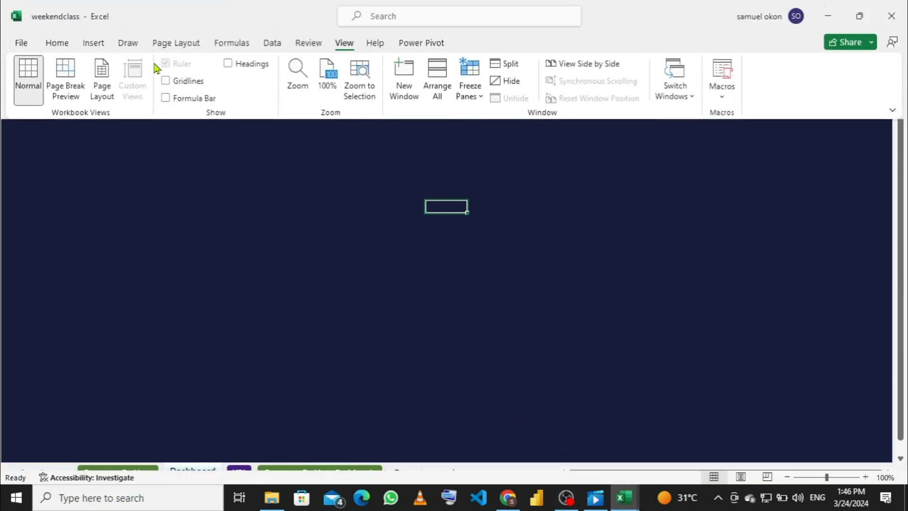
{"action": "left_click", "coordinate": [95, 44]}
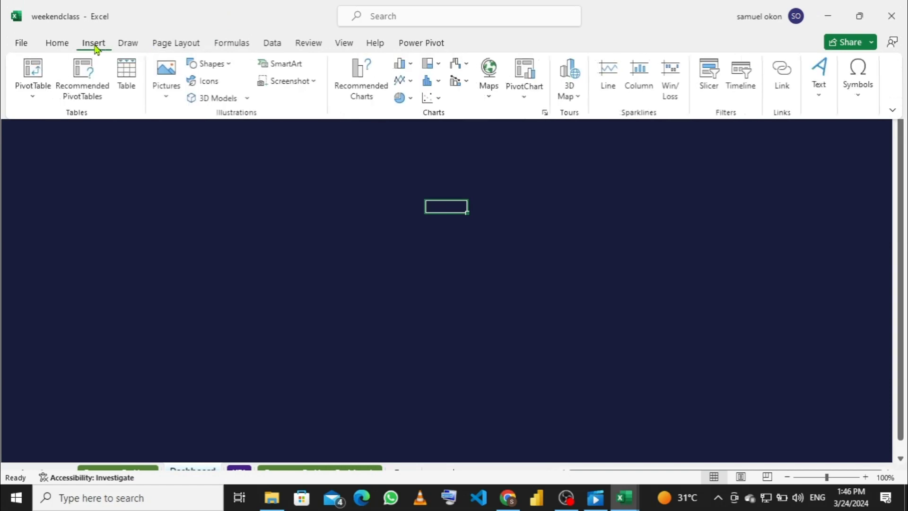
{"action": "left_click", "coordinate": [231, 66]}
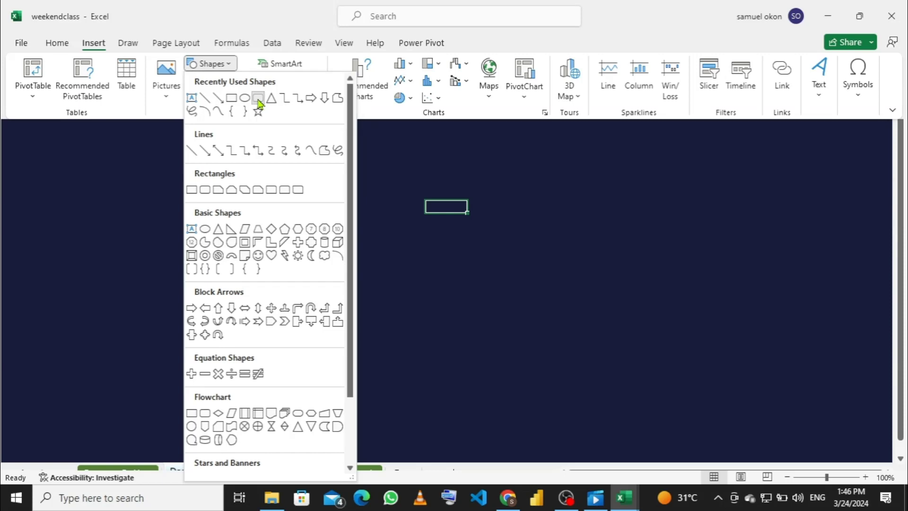
{"action": "left_click", "coordinate": [259, 101]}
Step: Place a rounded rectangle and resize it into a long, thin bar
{"action": "left_click", "coordinate": [257, 97]}
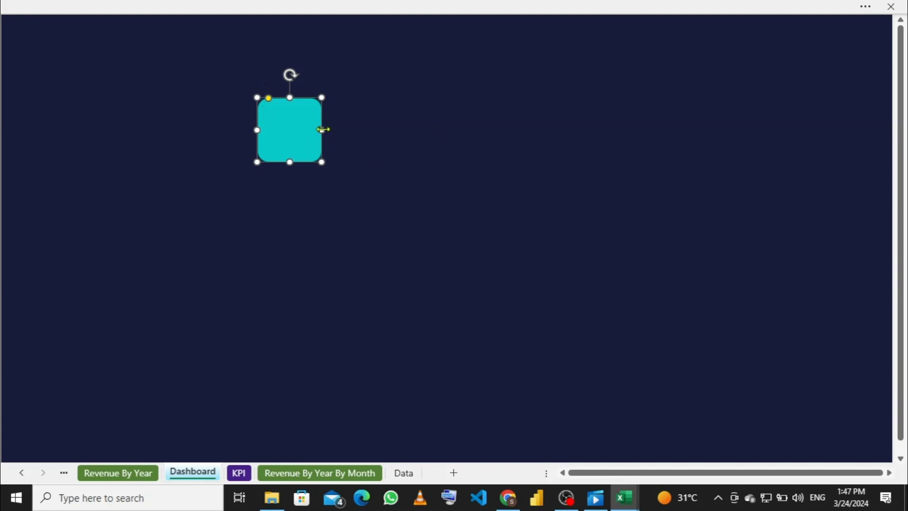
{"action": "left_click_drag", "start_coordinate": [363, 131], "coordinate": [425, 130]}
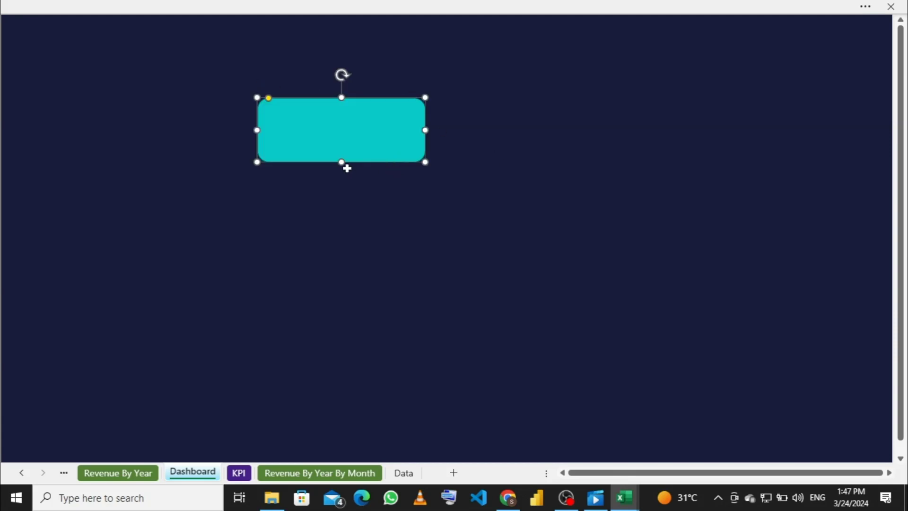
{"action": "left_click_drag", "start_coordinate": [342, 162], "coordinate": [358, 246]}
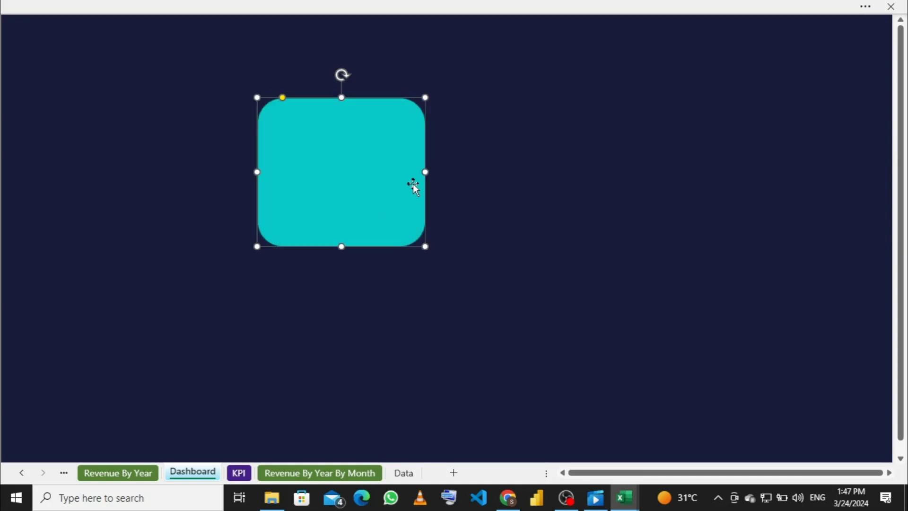
{"action": "left_click_drag", "start_coordinate": [424, 170], "coordinate": [442, 172]}
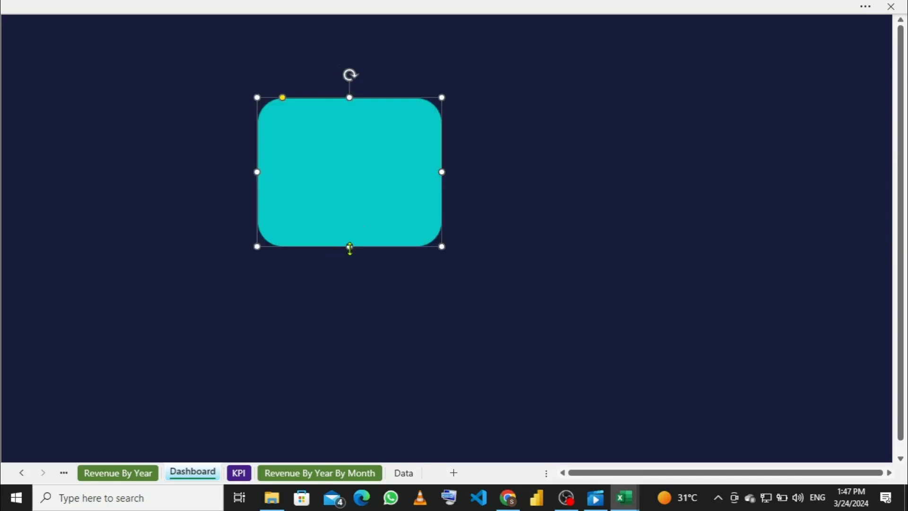
{"action": "left_click_drag", "start_coordinate": [349, 247], "coordinate": [350, 154]}
{"action": "left_click_drag", "start_coordinate": [442, 126], "coordinate": [504, 130]}
{"action": "left_click_drag", "start_coordinate": [503, 130], "coordinate": [755, 147]}
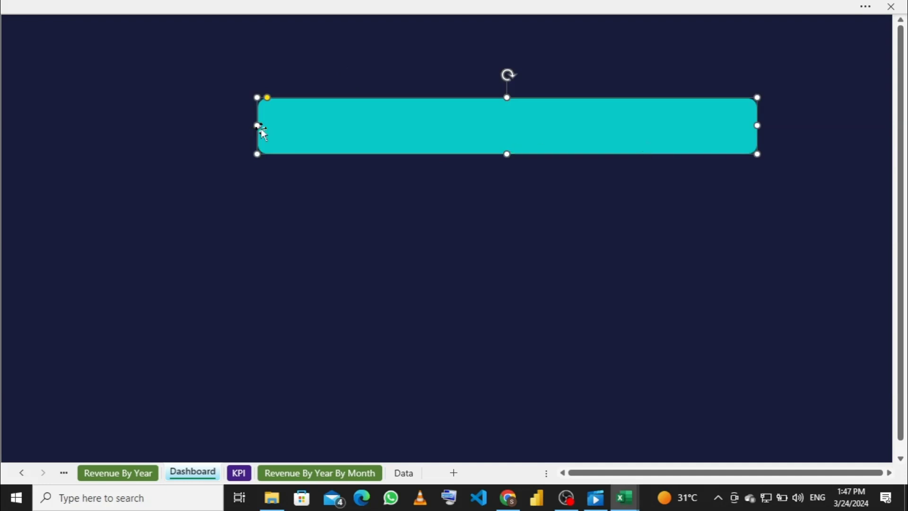
{"action": "left_click_drag", "start_coordinate": [257, 126], "coordinate": [69, 125]}
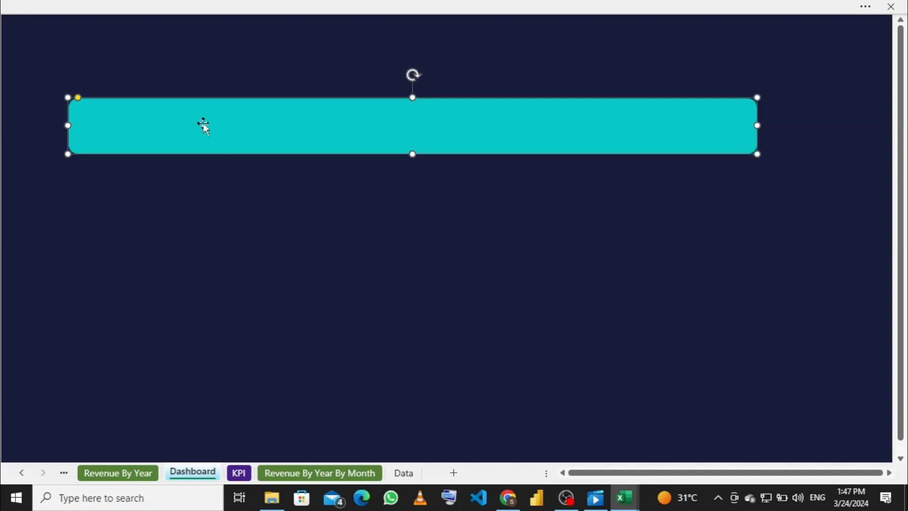
Step: Move the bar to the top of the sheet and stretch it edge to edge
{"action": "left_click_drag", "start_coordinate": [203, 126], "coordinate": [200, 53]}
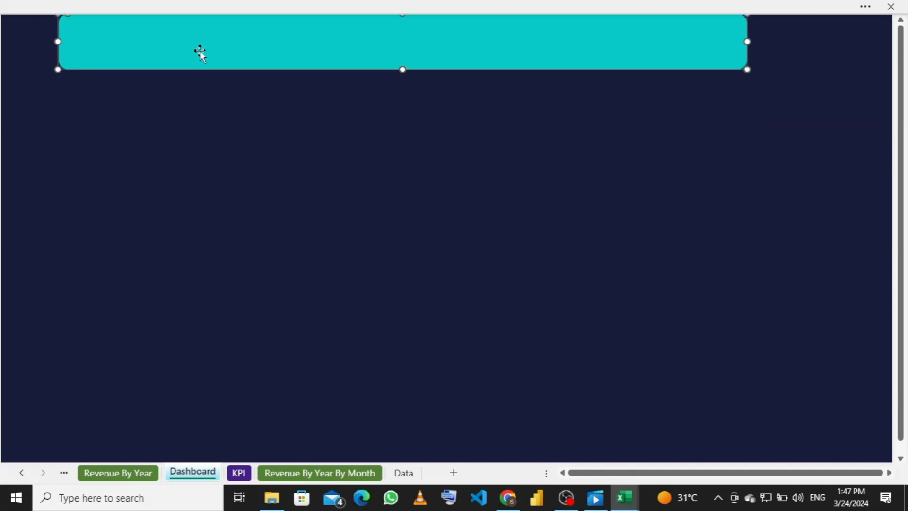
{"action": "left_click_drag", "start_coordinate": [57, 42], "coordinate": [4, 41]}
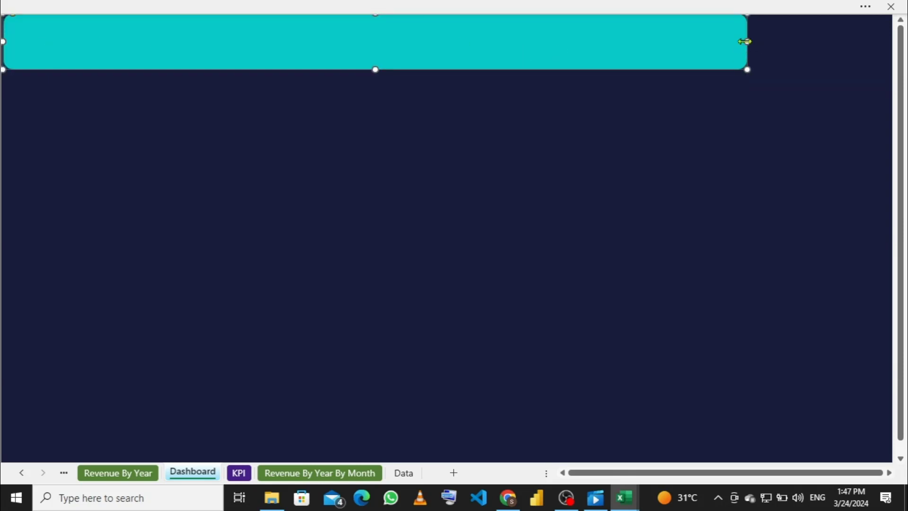
{"action": "left_click_drag", "start_coordinate": [747, 41], "coordinate": [891, 41]}
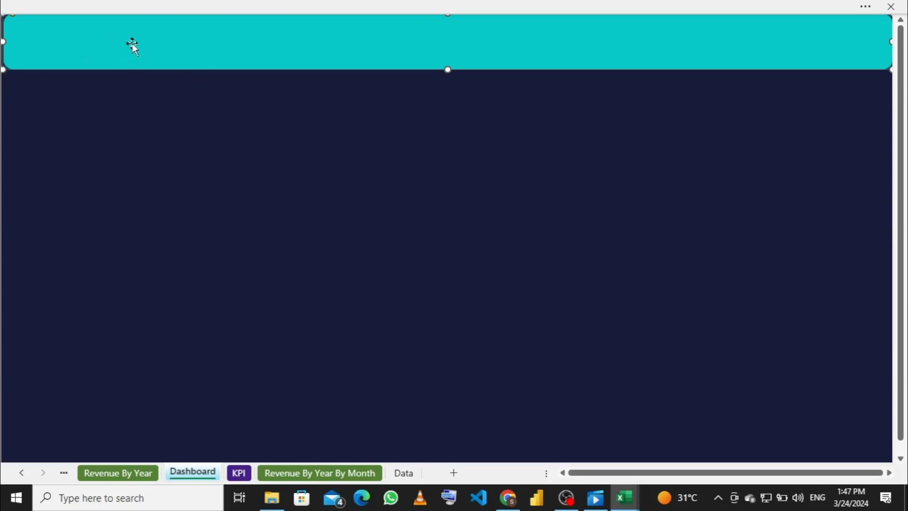
{"action": "left_click_drag", "start_coordinate": [3, 36], "coordinate": [0, 38]}
Step: Fill the header banner with dark blue
{"action": "right_click", "coordinate": [178, 47]}
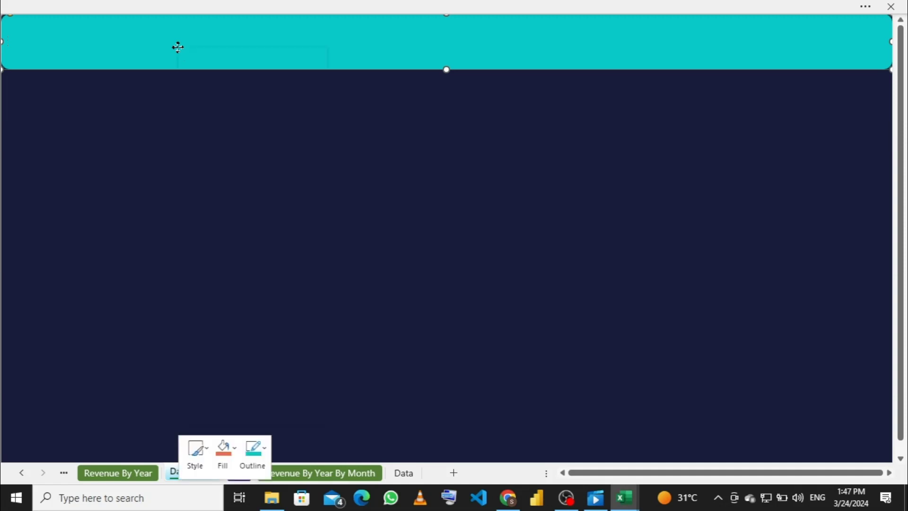
{"action": "left_click", "coordinate": [405, 55]}
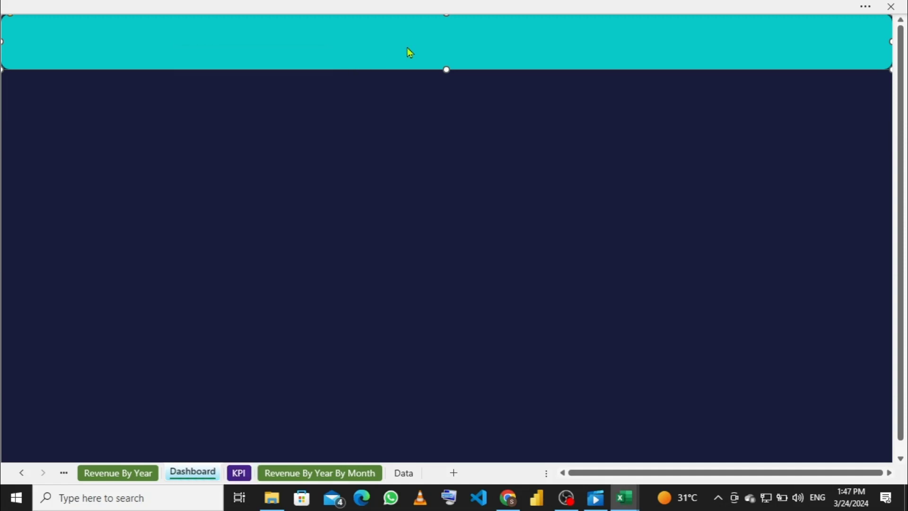
{"action": "right_click", "coordinate": [358, 41]}
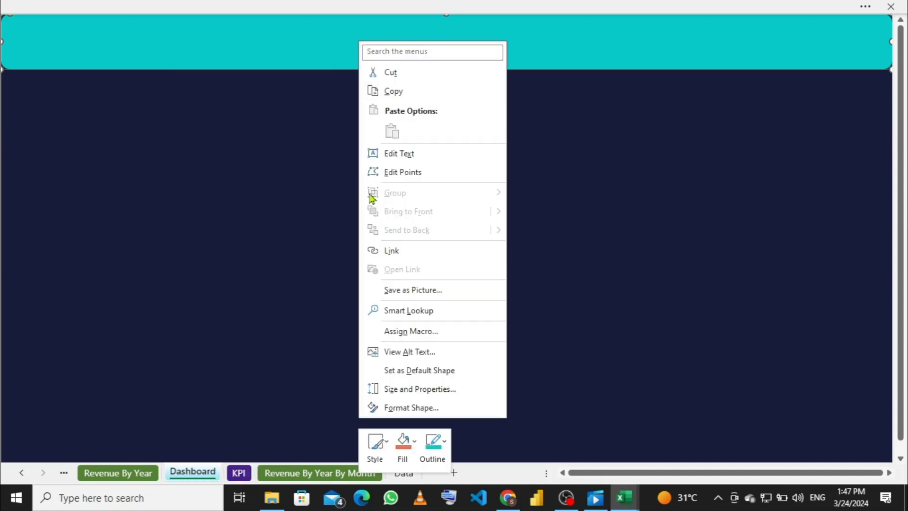
{"action": "left_click", "coordinate": [418, 443]}
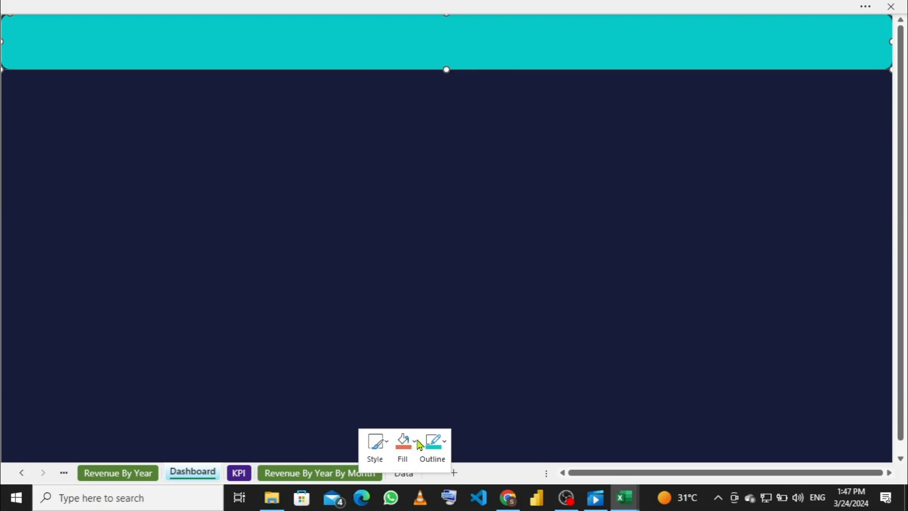
{"action": "left_click", "coordinate": [418, 443]}
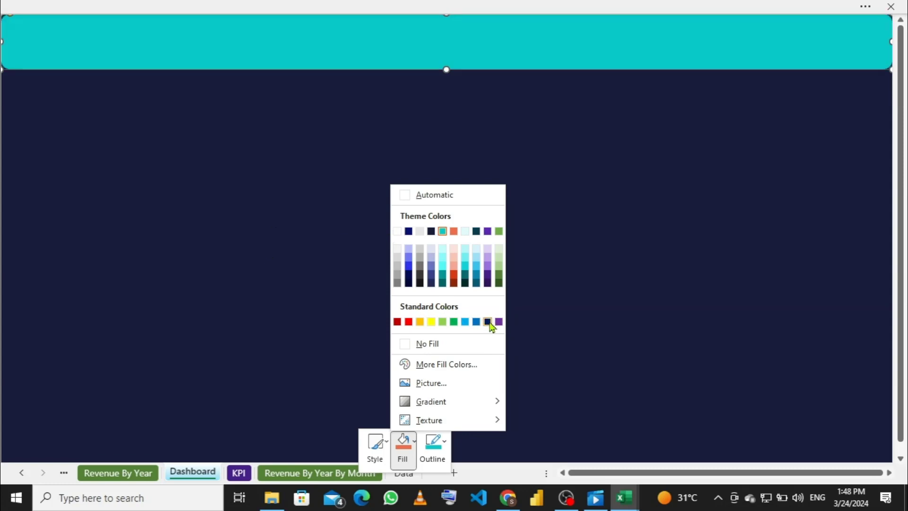
{"action": "left_click", "coordinate": [487, 322]}
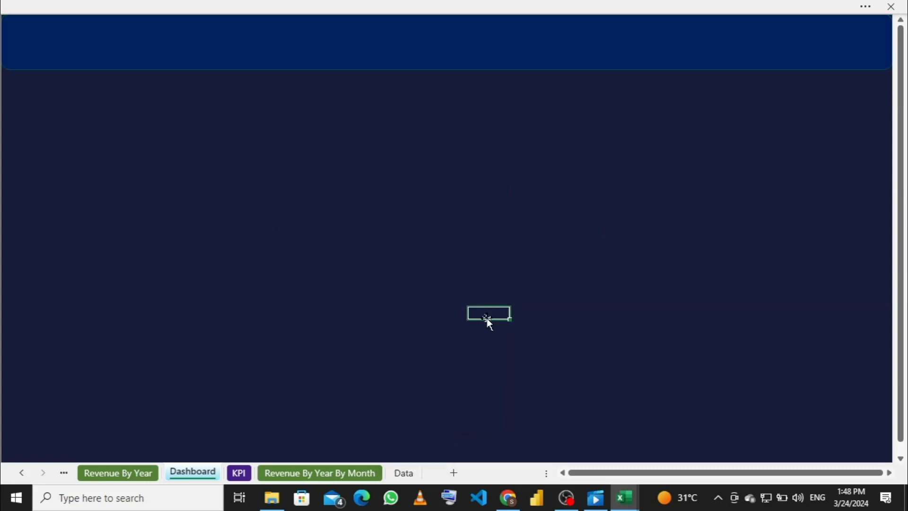
{"action": "left_click", "coordinate": [333, 60]}
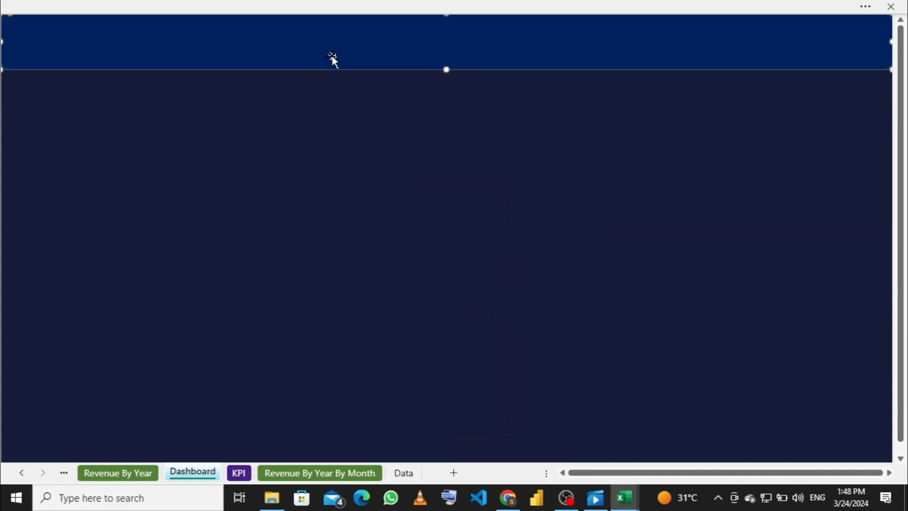
{"action": "right_click", "coordinate": [333, 58]}
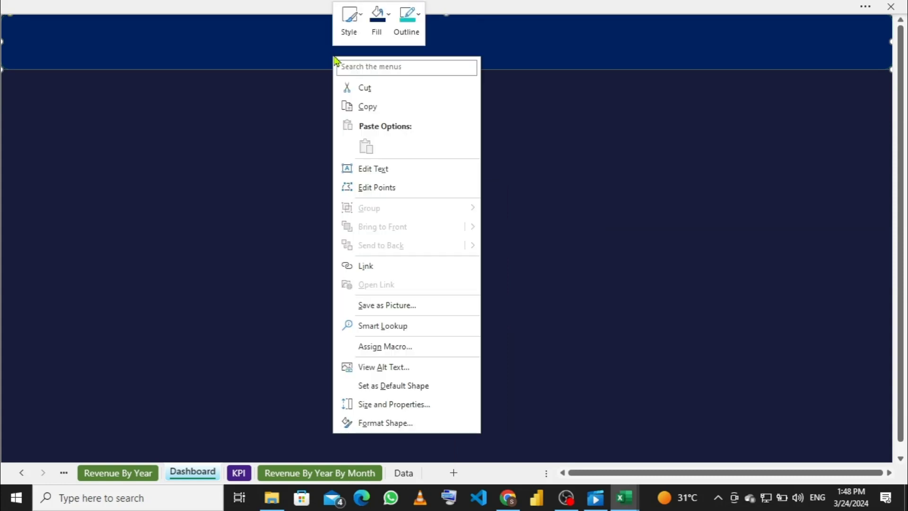
{"action": "right_click", "coordinate": [303, 49]}
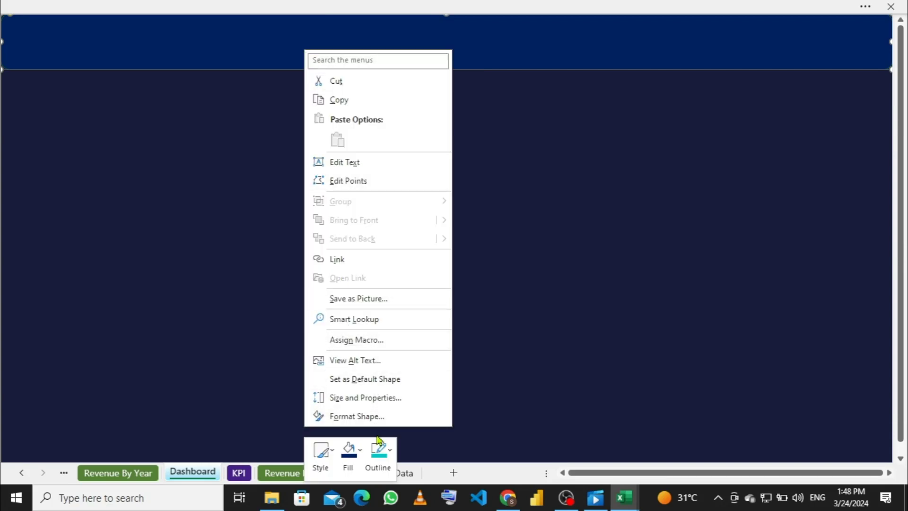
{"action": "left_click", "coordinate": [361, 450]}
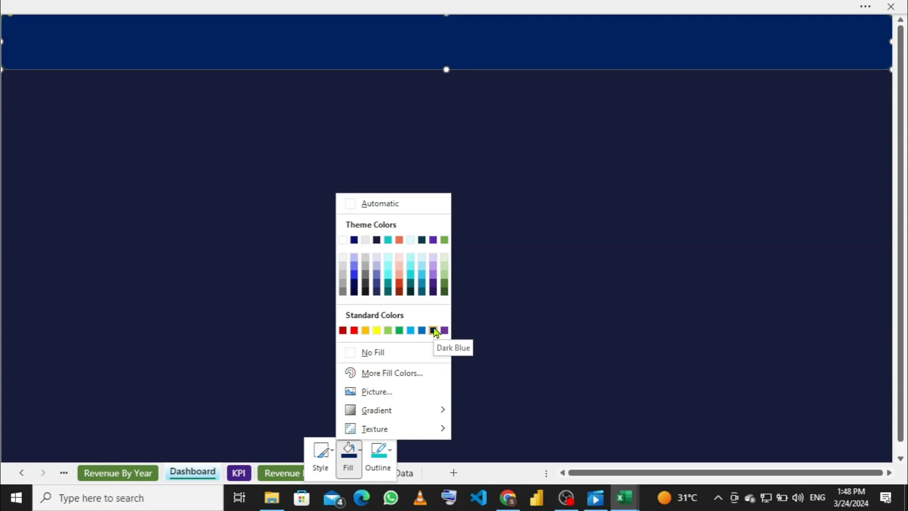
{"action": "left_click", "coordinate": [433, 330]}
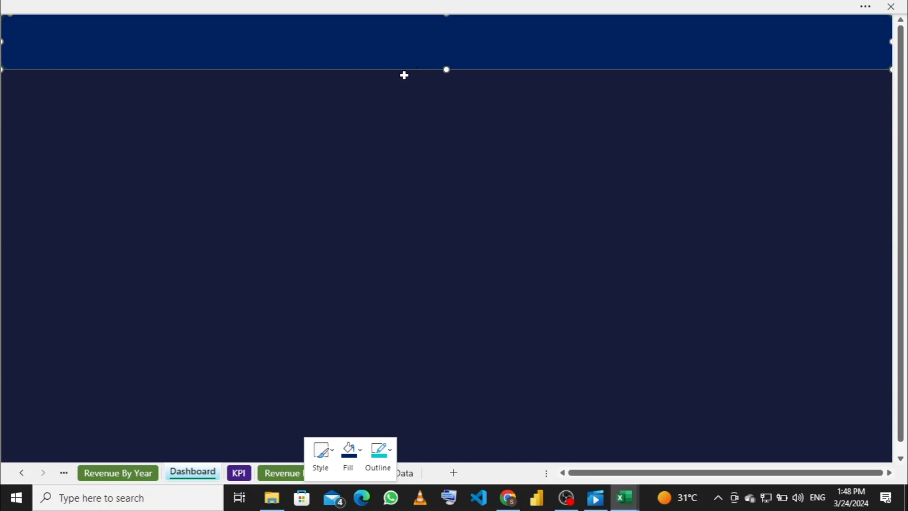
Step: Remove the banner's outline and deselect it to check the result
{"action": "right_click", "coordinate": [387, 52]}
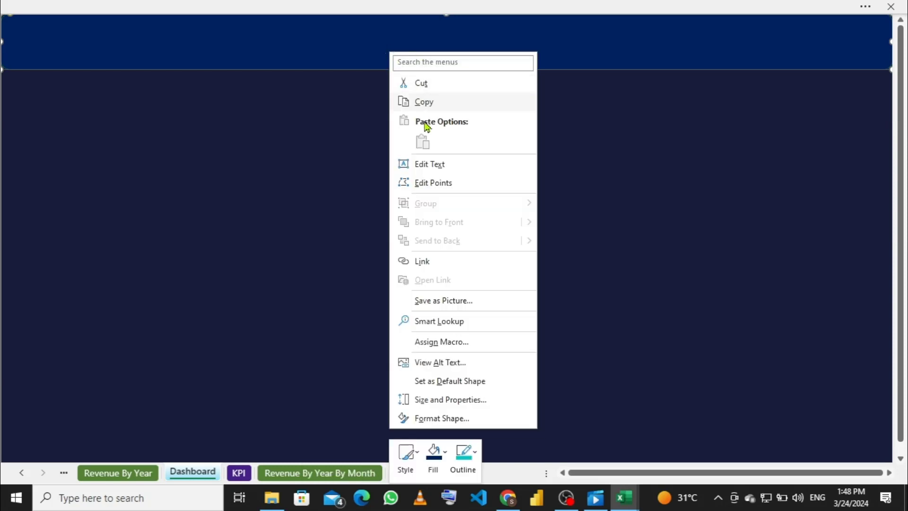
{"action": "left_click", "coordinate": [475, 455]}
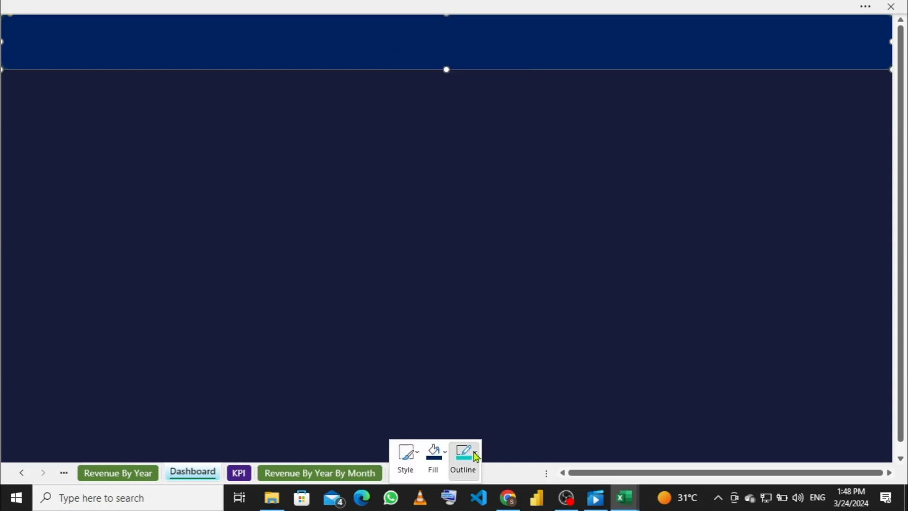
{"action": "left_click", "coordinate": [475, 455]}
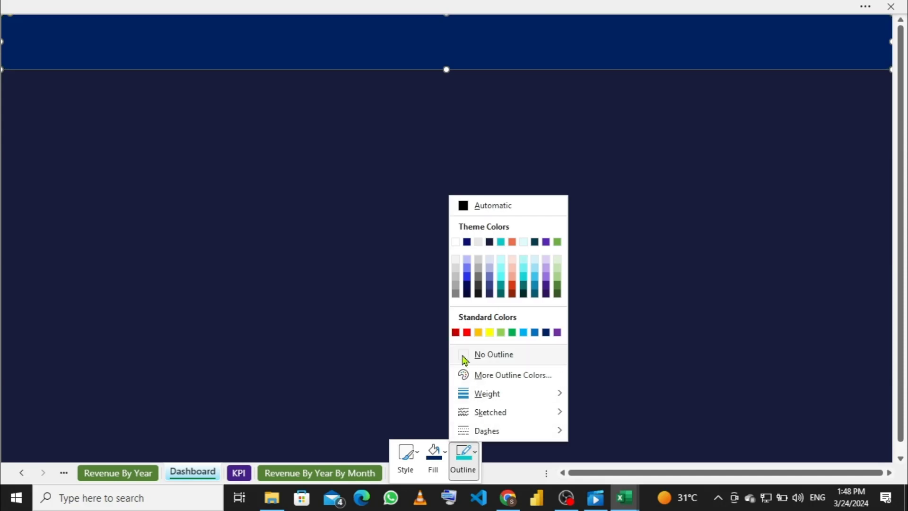
{"action": "left_click", "coordinate": [492, 354]}
{"action": "left_click", "coordinate": [411, 166]}
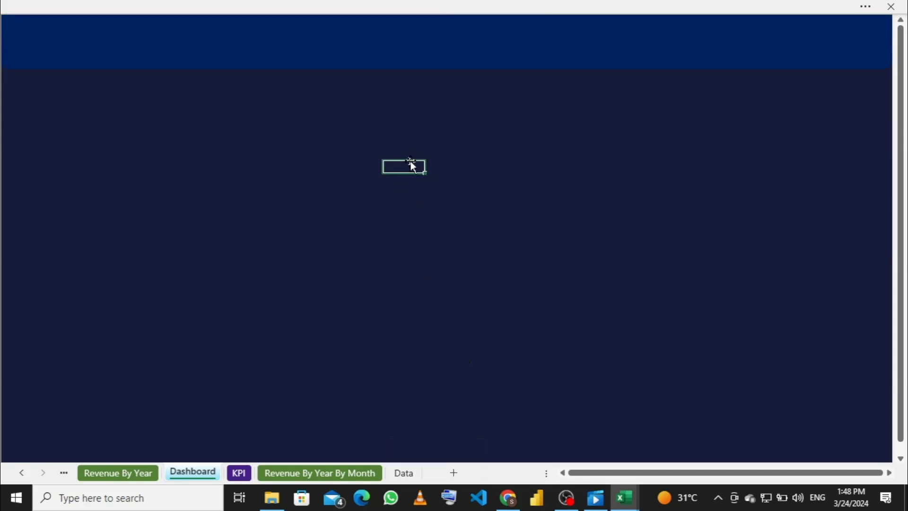
Step: Duplicate the banner and shrink the copy into a small card at the top-left beneath it
{"action": "left_click", "coordinate": [457, 50]}
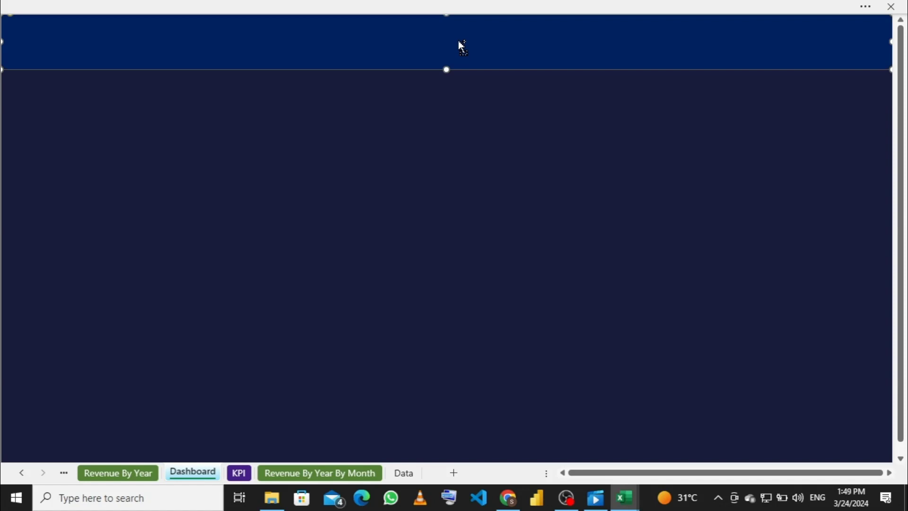
{"action": "left_click_drag", "start_coordinate": [444, 65], "coordinate": [429, 150]}
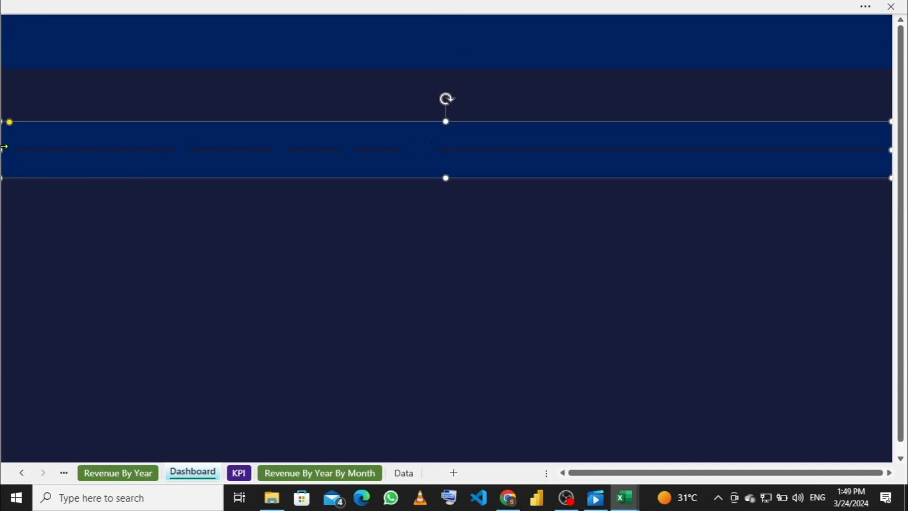
{"action": "left_click_drag", "start_coordinate": [3, 148], "coordinate": [126, 144]}
{"action": "left_click_drag", "start_coordinate": [202, 142], "coordinate": [200, 142]}
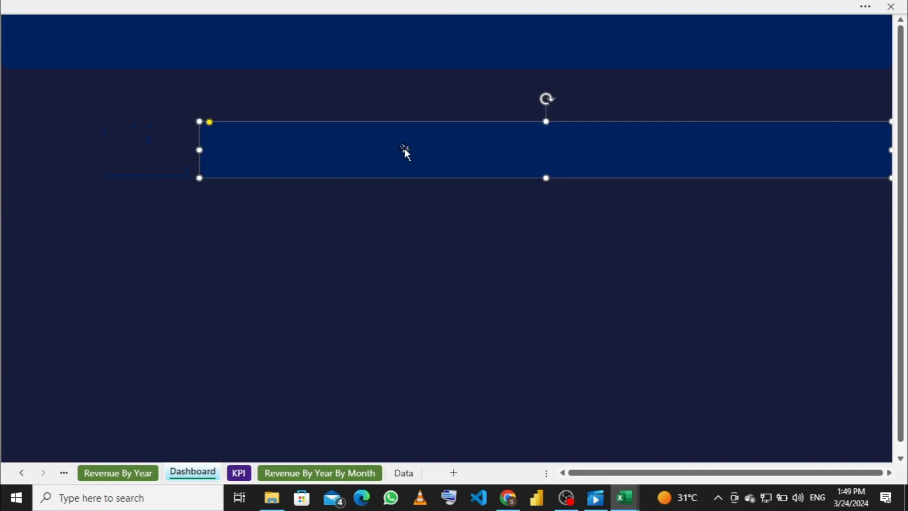
{"action": "left_click_drag", "start_coordinate": [405, 150], "coordinate": [296, 141]}
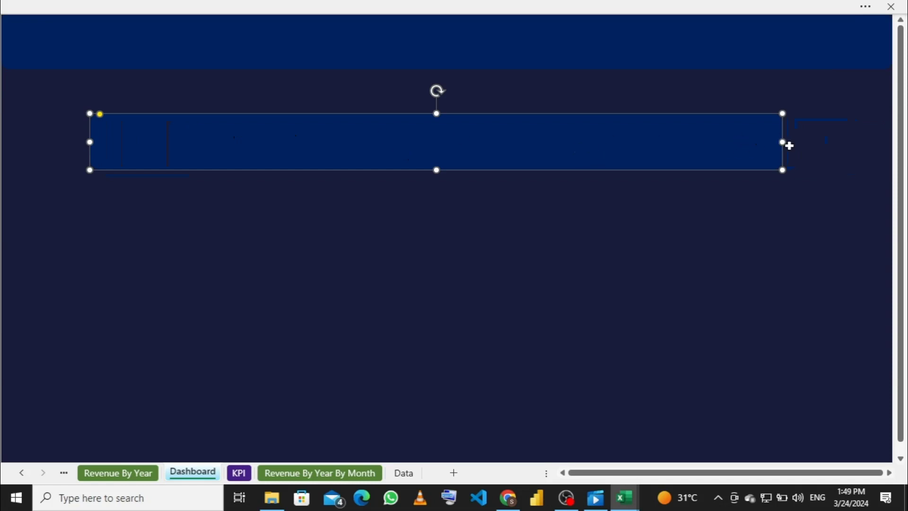
{"action": "left_click_drag", "start_coordinate": [784, 142], "coordinate": [546, 143]}
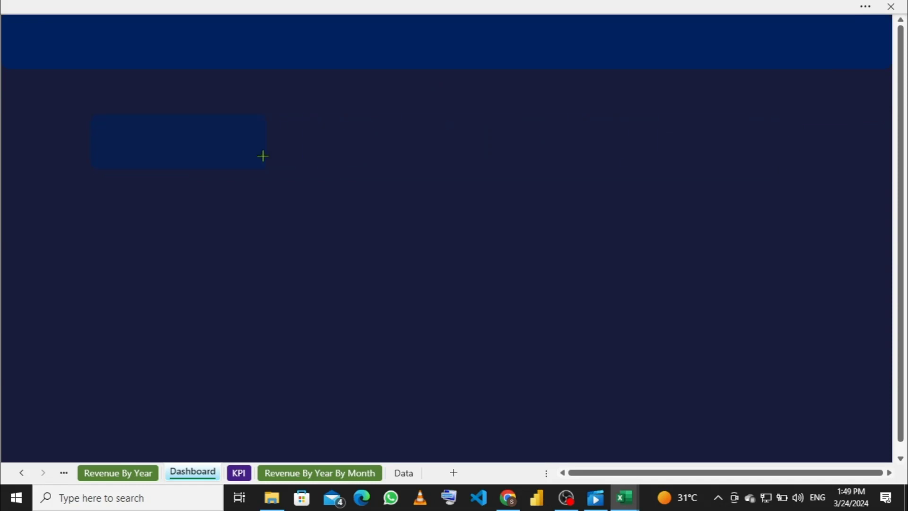
{"action": "left_click_drag", "start_coordinate": [262, 156], "coordinate": [244, 156]}
{"action": "left_click_drag", "start_coordinate": [166, 142], "coordinate": [66, 103]}
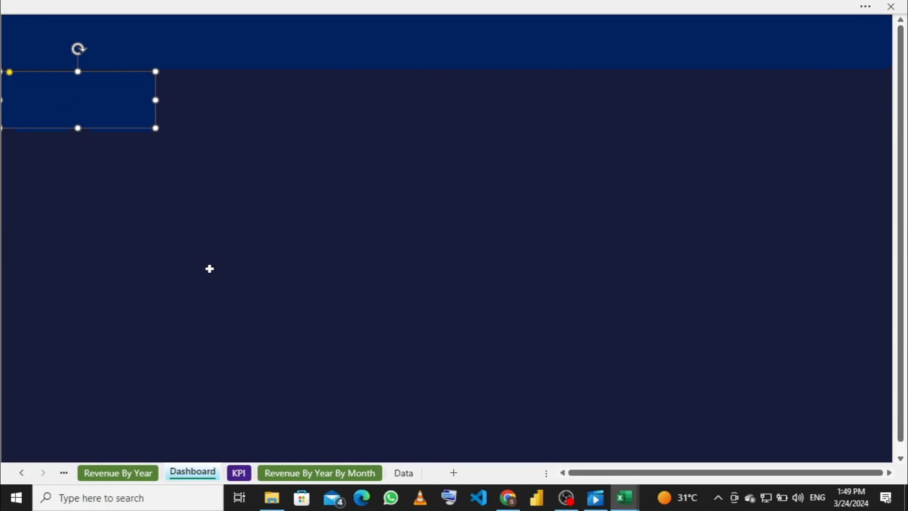
{"action": "mouse_move", "coordinate": [624, 496]}
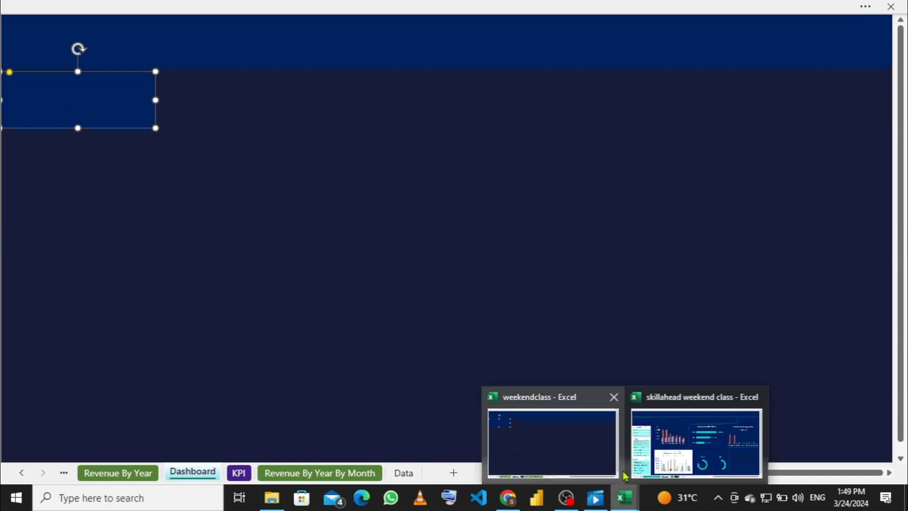
{"action": "mouse_move", "coordinate": [679, 442]}
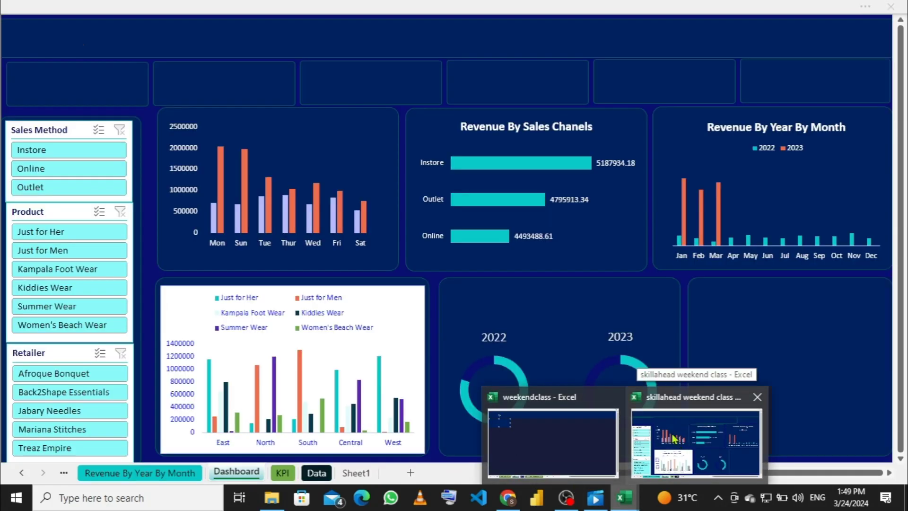
{"action": "left_click", "coordinate": [653, 401]}
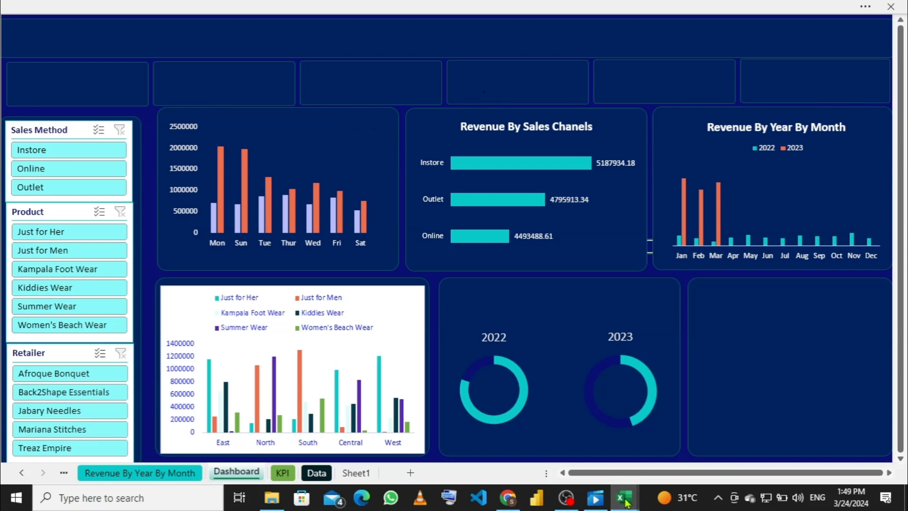
{"action": "mouse_move", "coordinate": [623, 505]}
{"action": "left_click", "coordinate": [601, 459]}
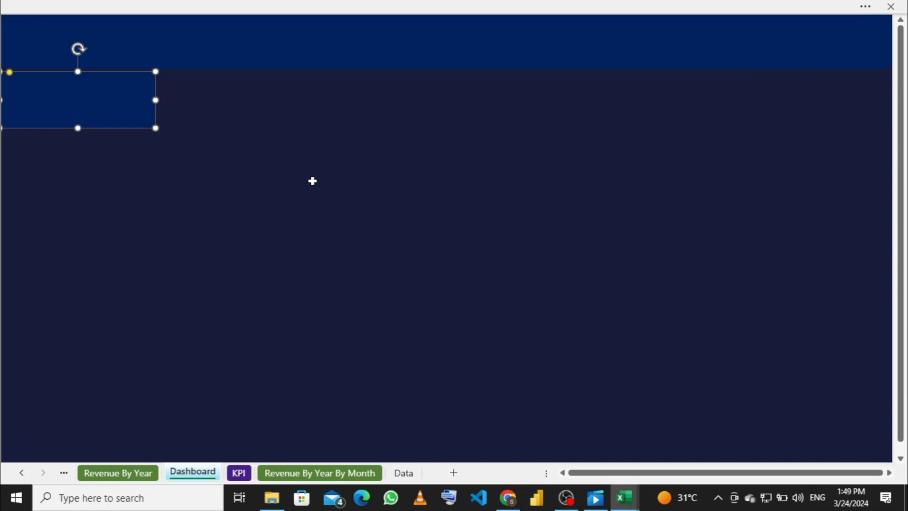
Step: Duplicate the blue card several times with Ctrl+D and drag the copies along the row
{"action": "key", "text": "ctrl+d"}
{"action": "left_click_drag", "start_coordinate": [58, 101], "coordinate": [211, 91]}
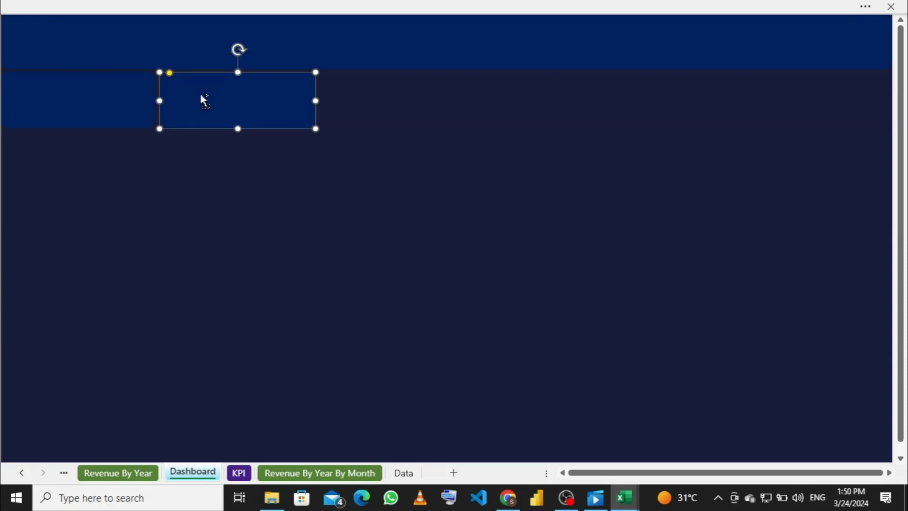
{"action": "left_click_drag", "start_coordinate": [223, 113], "coordinate": [696, 102]}
{"action": "key", "text": "ctrl+d"}
{"action": "key", "text": "ctrl+d"}
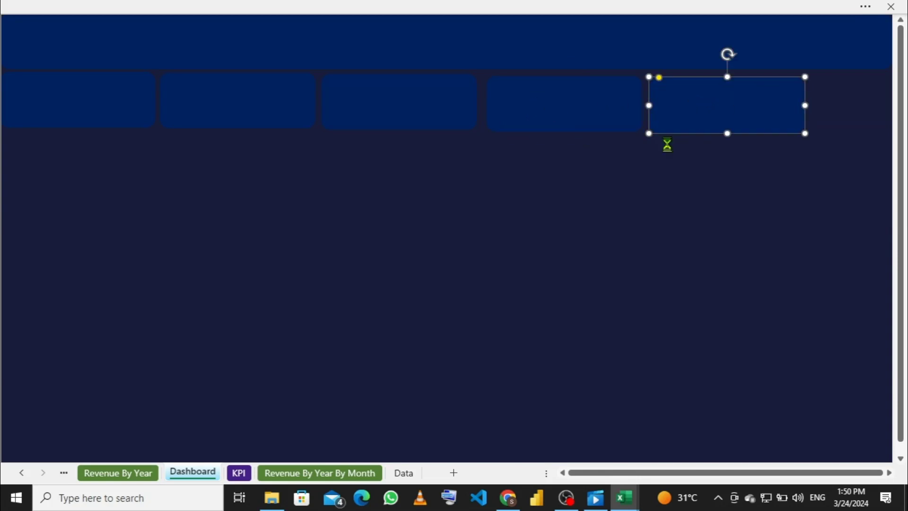
{"action": "key", "text": "ctrl+d"}
{"action": "left_click_drag", "start_coordinate": [709, 115], "coordinate": [766, 175]}
Step: Undo the extra copies and narrow the remaining left card slightly
{"action": "left_click", "coordinate": [108, 97]}
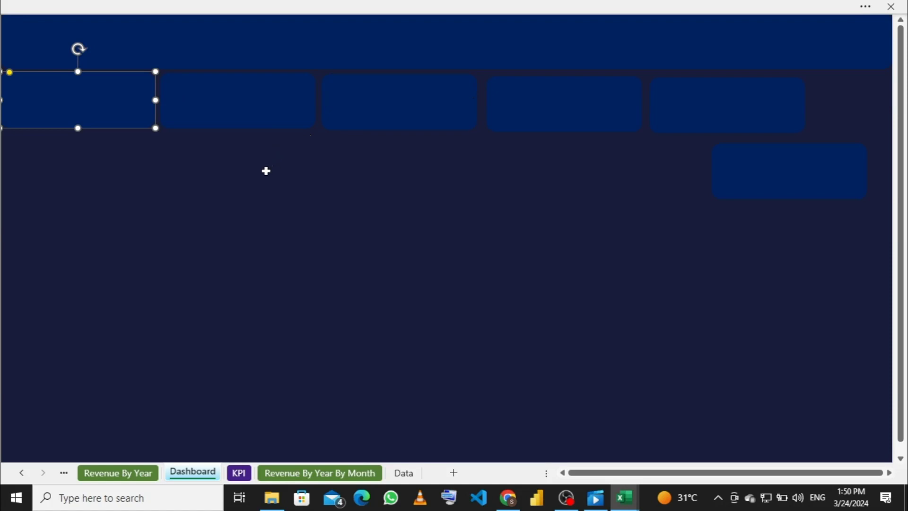
{"action": "key", "text": "ctrl+z"}
{"action": "key", "text": "ctrl+z"}
{"action": "key", "text": "ctrl+z"}
{"action": "key", "text": "ctrl+z"}
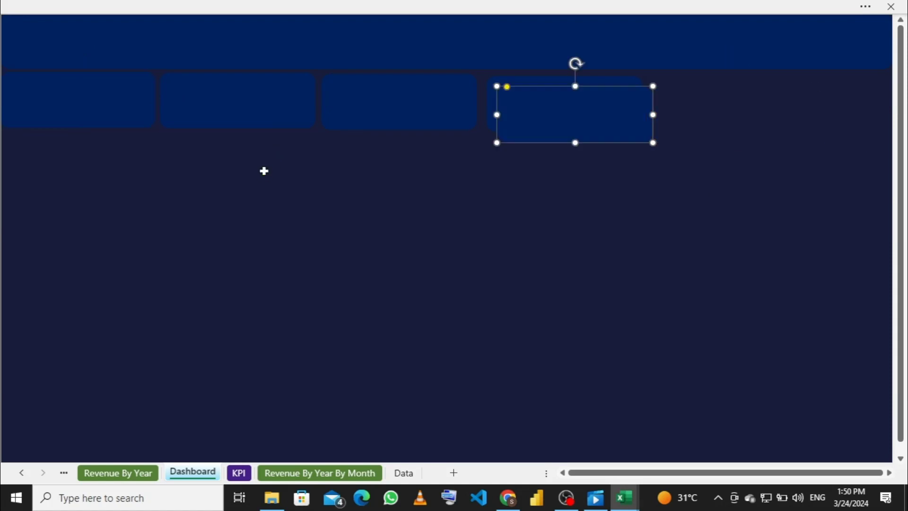
{"action": "key", "text": "ctrl+z"}
{"action": "key", "text": "ctrl+z"}
{"action": "key", "text": "ctrl+z"}
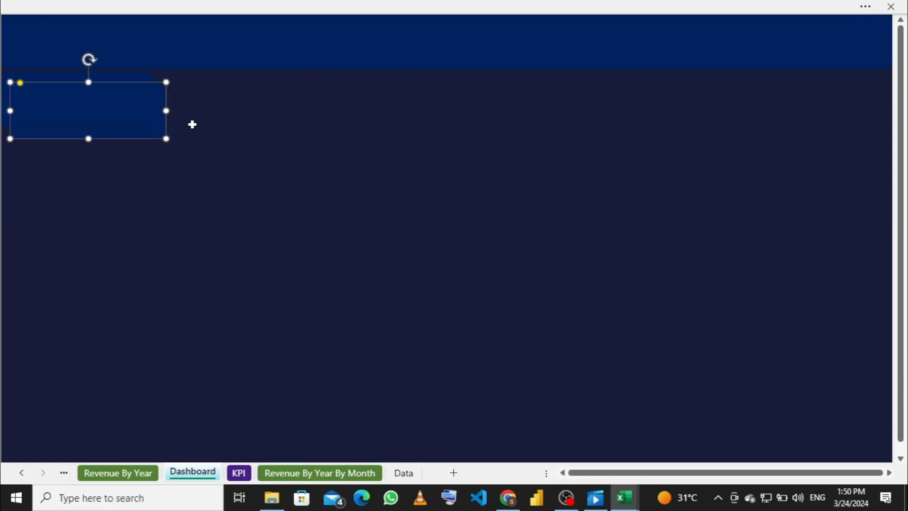
{"action": "key", "text": "ctrl+z"}
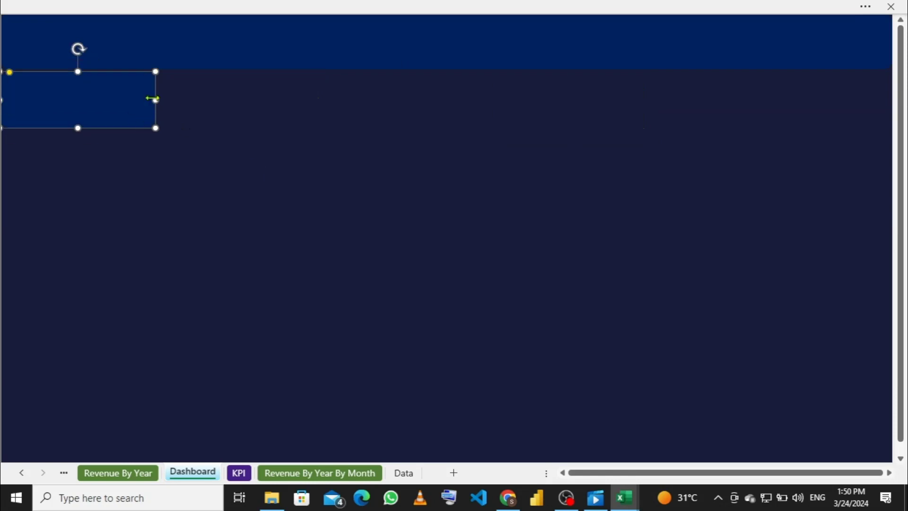
{"action": "left_click_drag", "start_coordinate": [156, 101], "coordinate": [146, 101]}
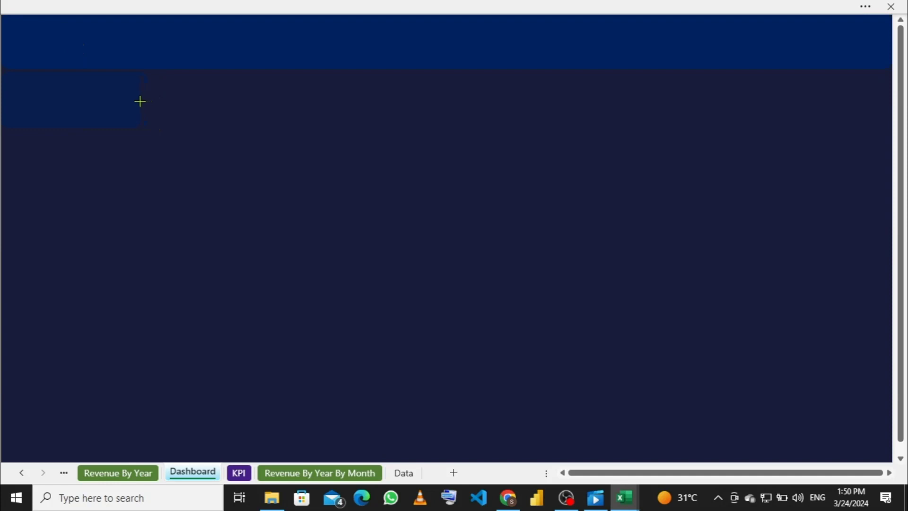
Step: Duplicate the narrowed card and drag copies rightward to form a row of six cards
{"action": "left_click_drag", "start_coordinate": [140, 101], "coordinate": [140, 101]}
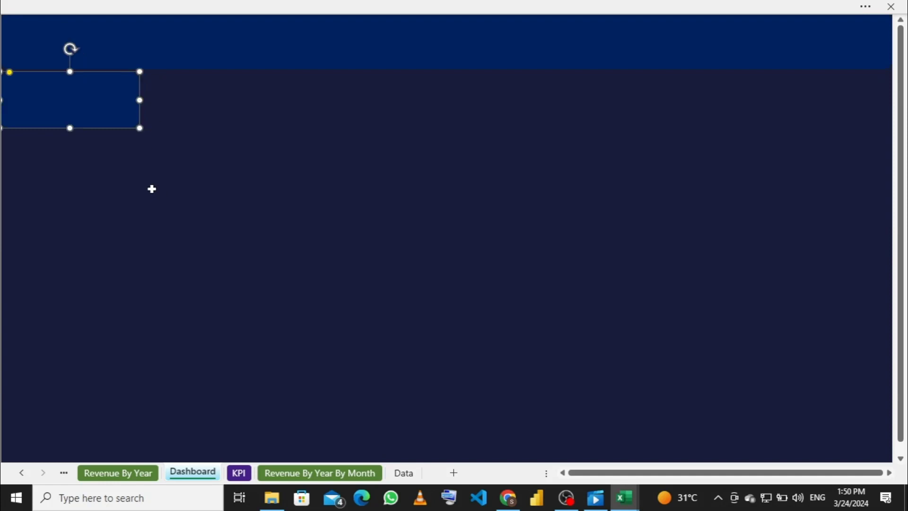
{"action": "key", "text": "ctrl+d"}
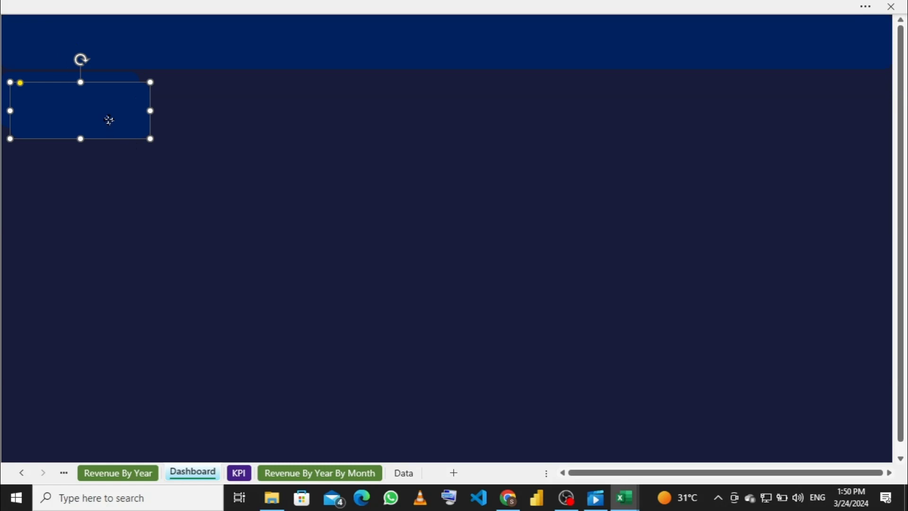
{"action": "left_click_drag", "start_coordinate": [107, 120], "coordinate": [641, 102]}
{"action": "key", "text": "ctrl+d"}
{"action": "key", "text": "ctrl+d"}
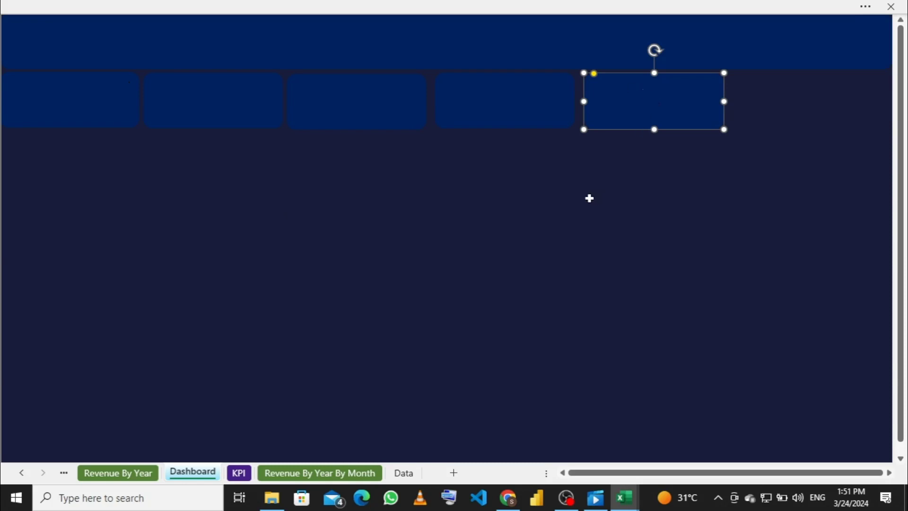
{"action": "left_click_drag", "start_coordinate": [648, 116], "coordinate": [799, 106]}
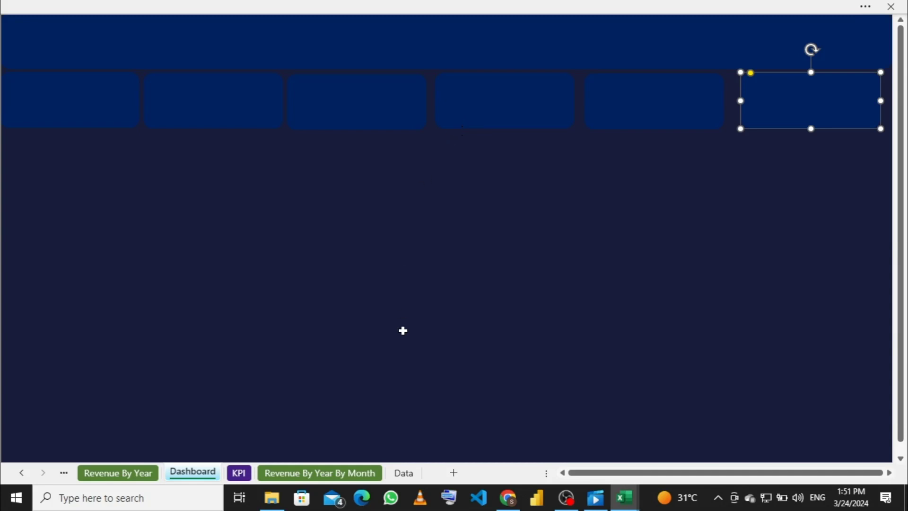
{"action": "mouse_move", "coordinate": [613, 505]}
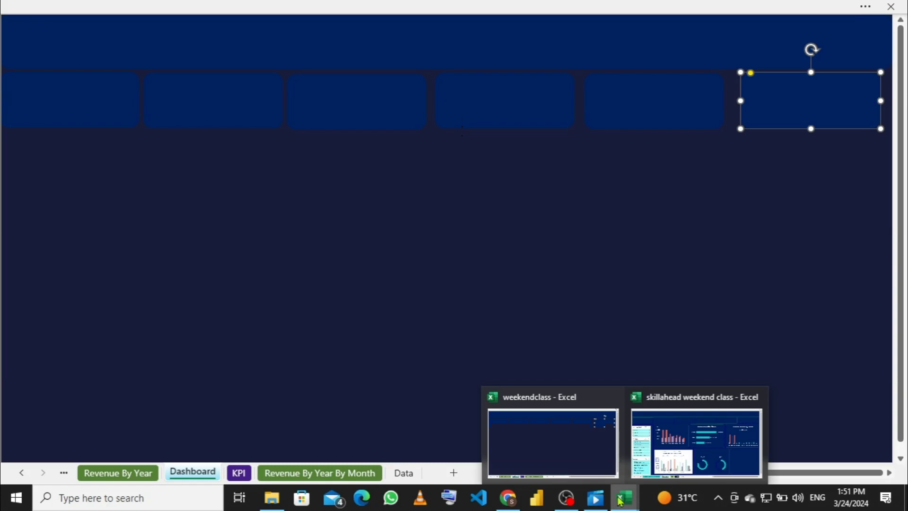
{"action": "left_click", "coordinate": [664, 451]}
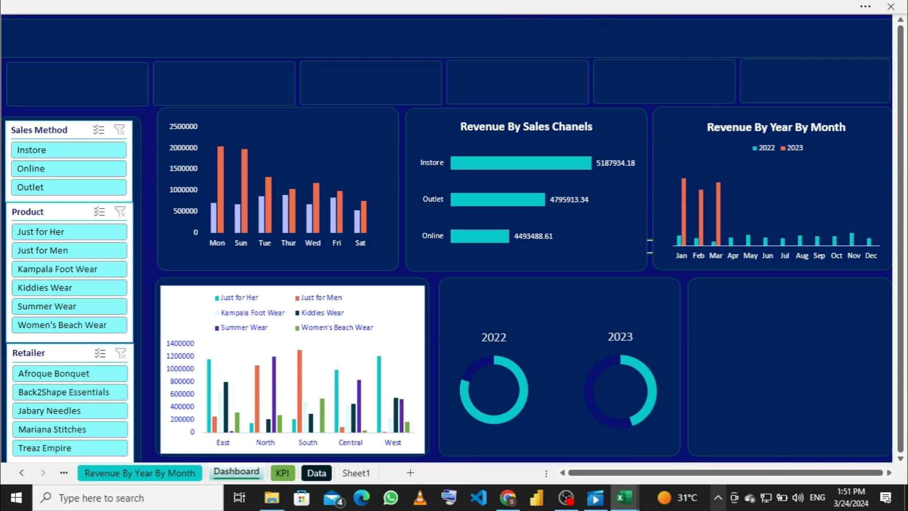
{"action": "left_click_drag", "start_coordinate": [705, 474], "coordinate": [782, 476]}
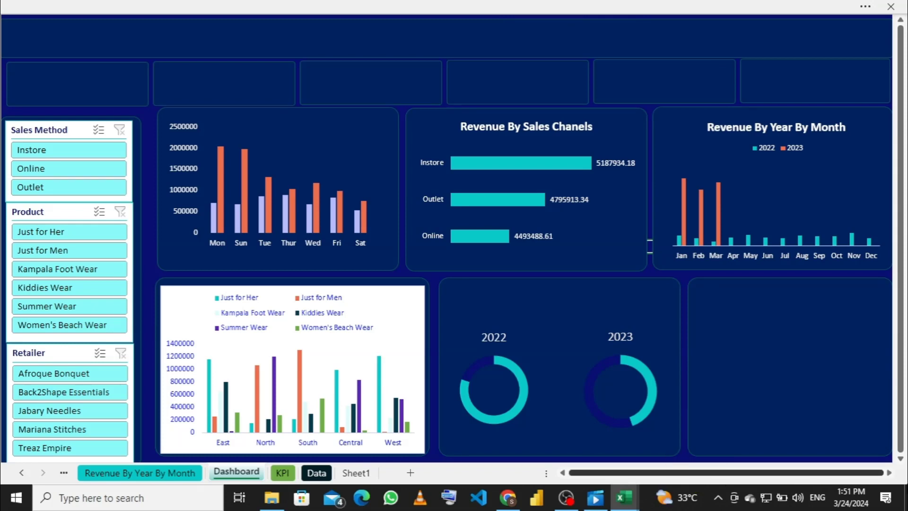
{"action": "left_click", "coordinate": [889, 473]}
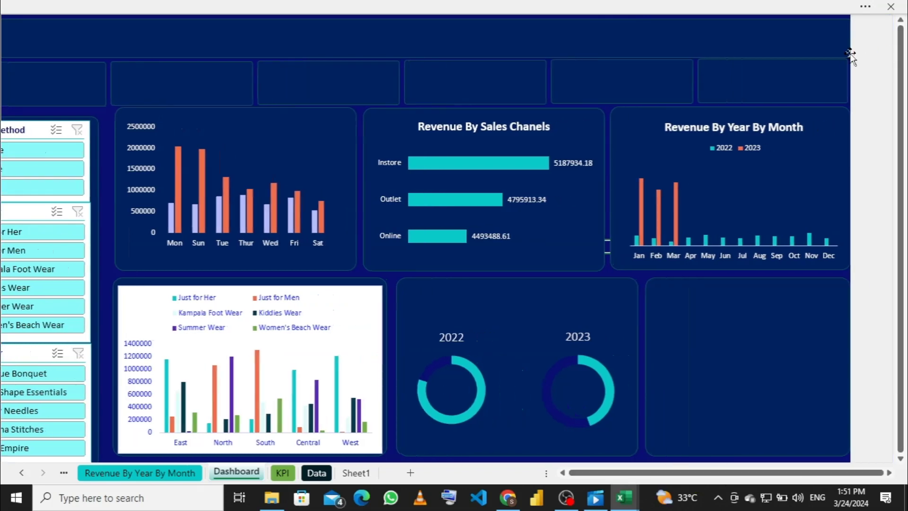
{"action": "left_click_drag", "start_coordinate": [749, 477], "coordinate": [561, 477]}
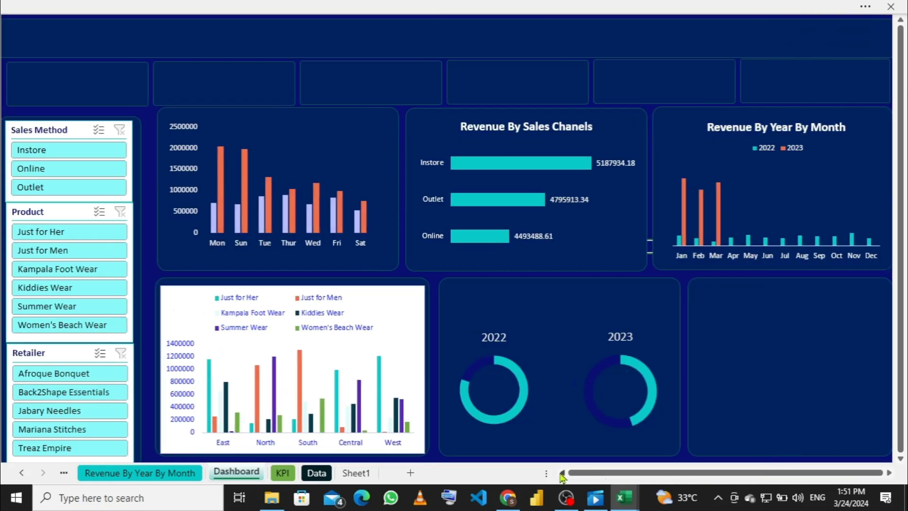
{"action": "left_click", "coordinate": [339, 39]}
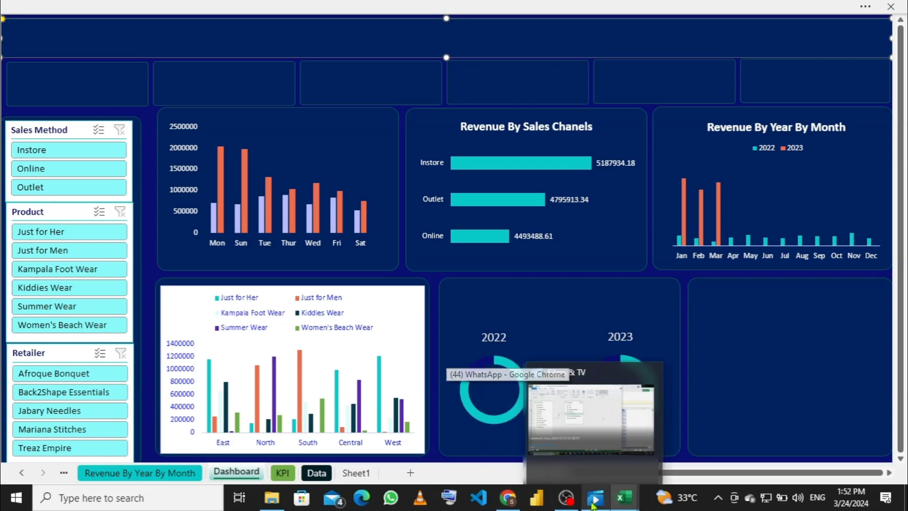
{"action": "left_click", "coordinate": [155, 505]}
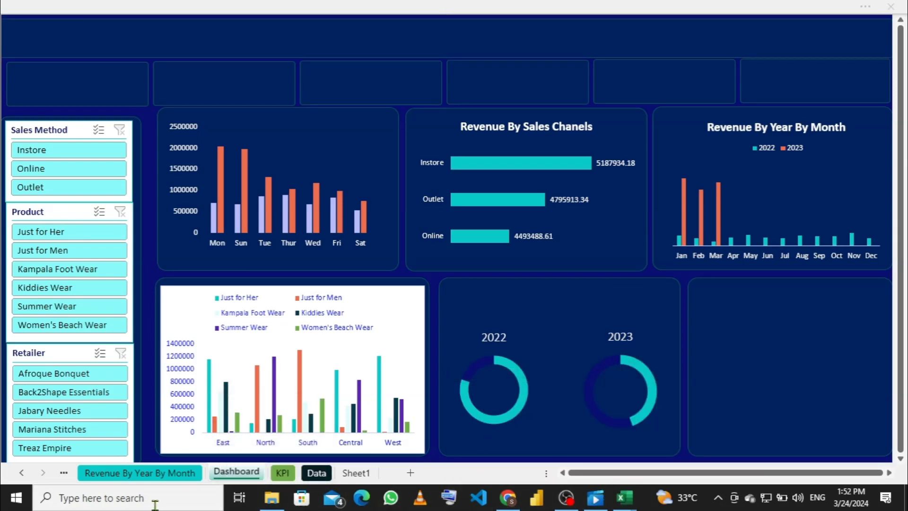
Step: Launch Snipping Tool from a 'sn' search and snip the whole dashboard area
{"action": "type", "text": "snap"}
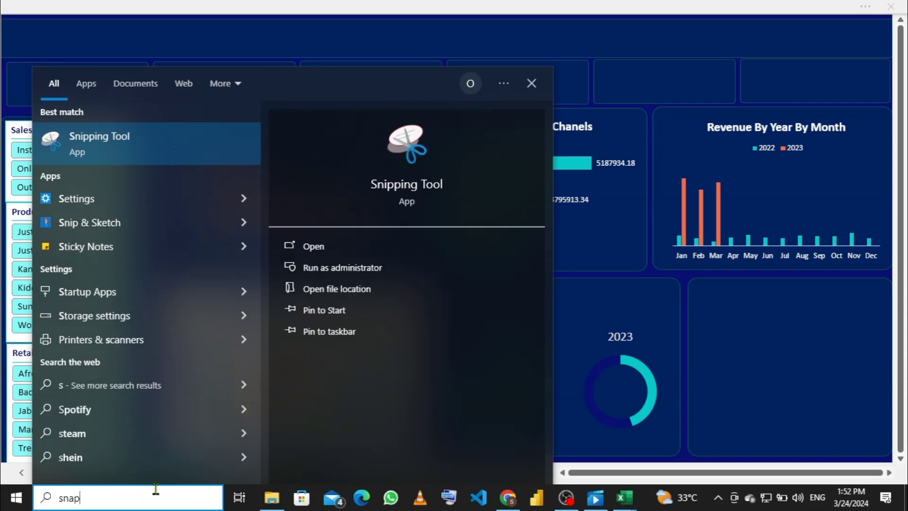
{"action": "left_click", "coordinate": [322, 248]}
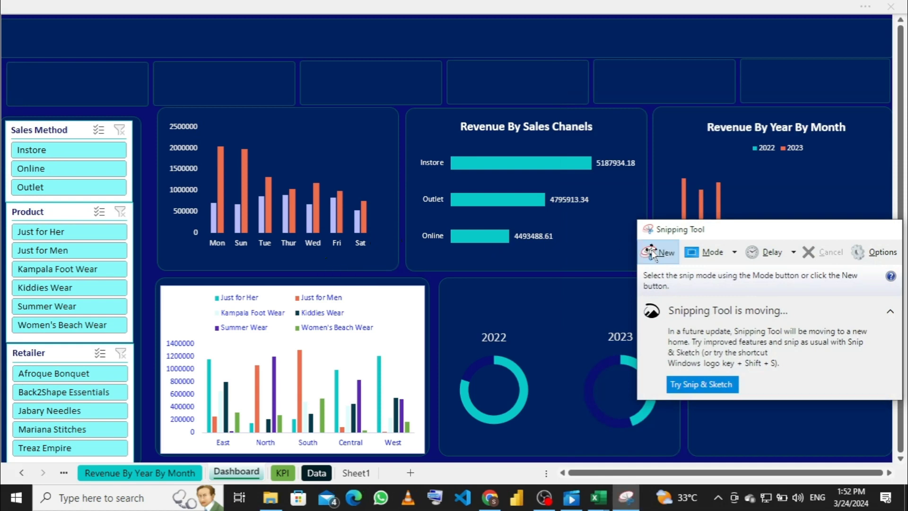
{"action": "left_click", "coordinate": [651, 251]}
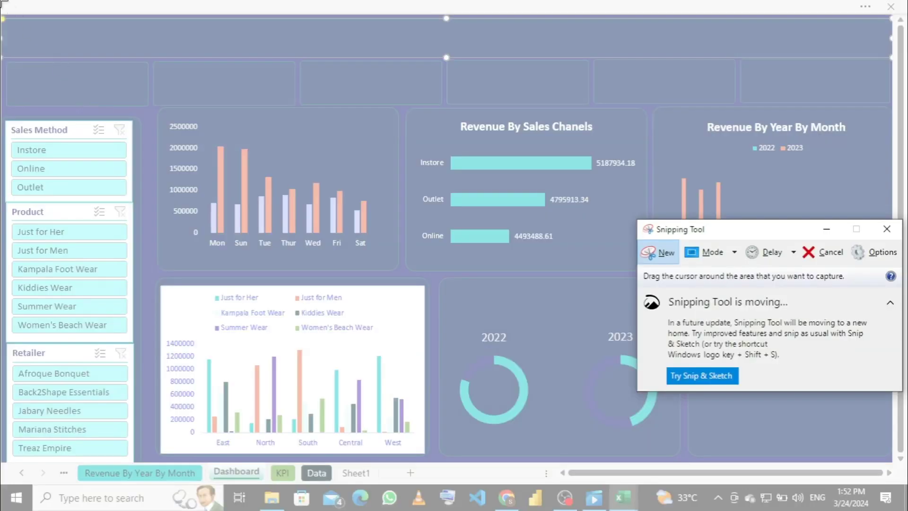
{"action": "left_click_drag", "start_coordinate": [2, 2], "coordinate": [877, 453]}
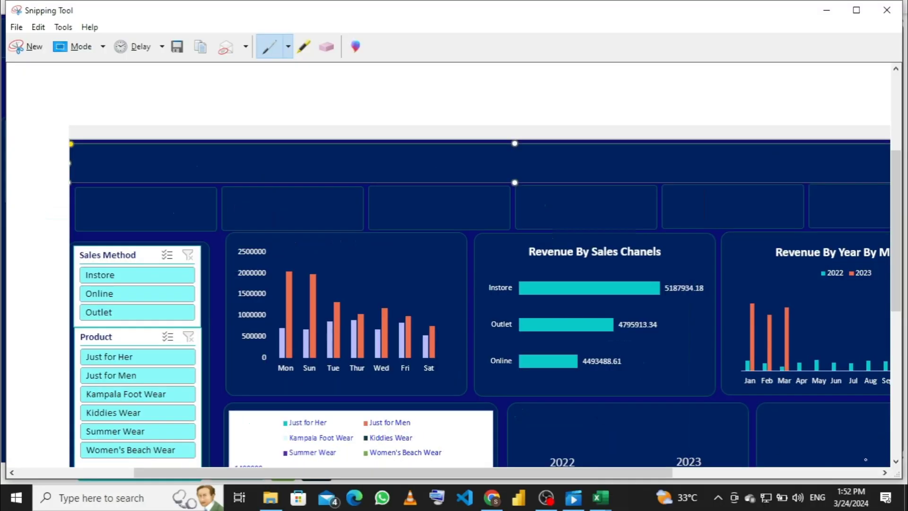
Step: Paste the dashboard screenshot into the Mar16 Weekend Beginner WhatsApp group and send it as a photo
{"action": "left_click", "coordinate": [491, 497]}
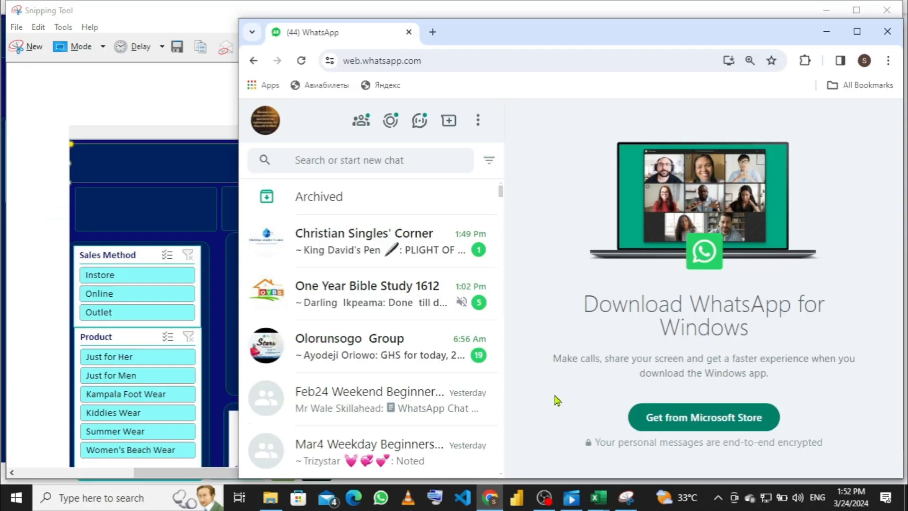
{"action": "scroll", "coordinate": [364, 331], "scroll_direction": "down", "scroll_amount": 3}
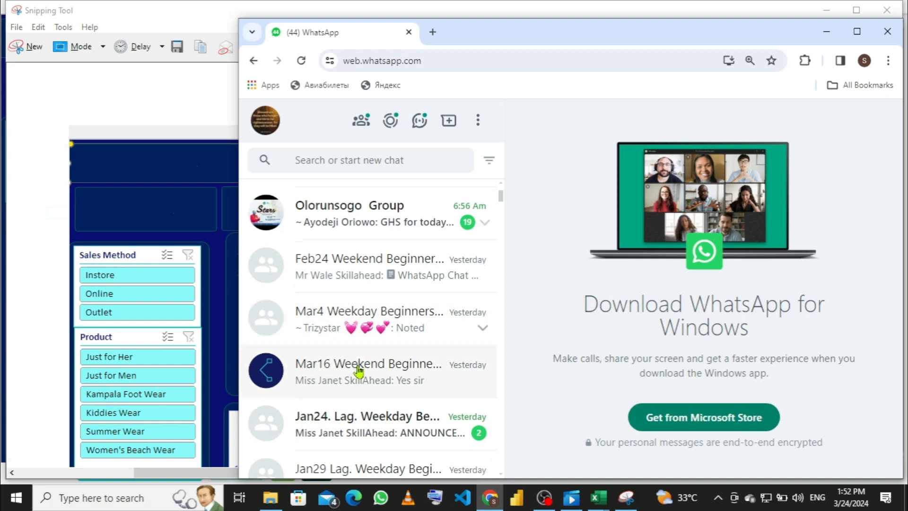
{"action": "left_click", "coordinate": [357, 371]}
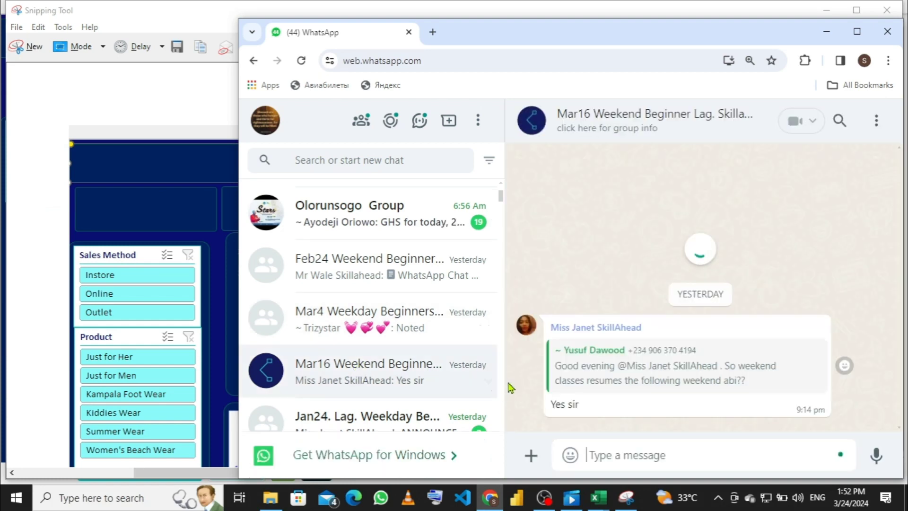
{"action": "key", "text": "ctrl+v"}
{"action": "left_click", "coordinate": [817, 452]}
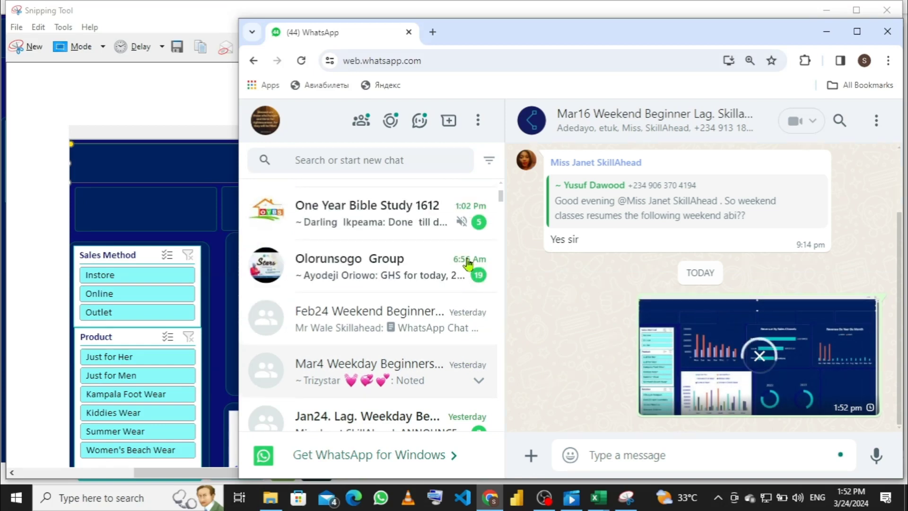
{"action": "scroll", "coordinate": [576, 326], "scroll_direction": "up", "scroll_amount": 2}
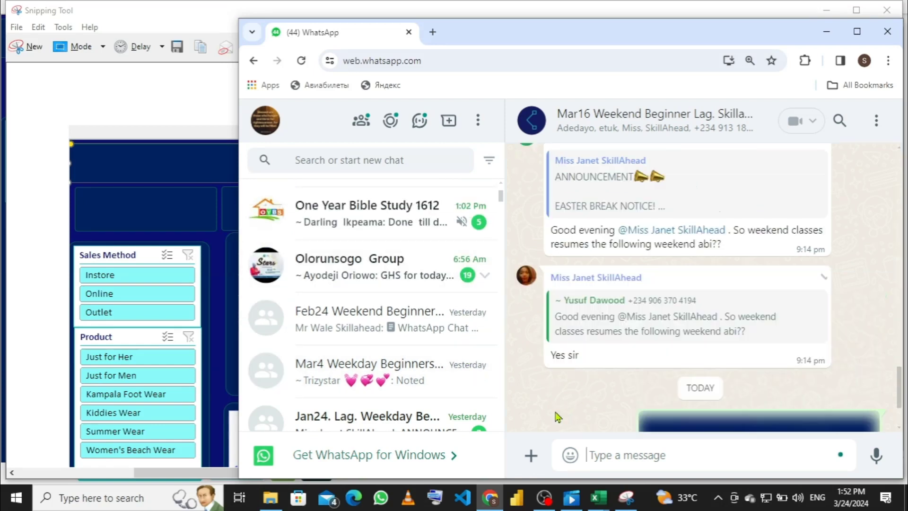
{"action": "scroll", "coordinate": [559, 398], "scroll_direction": "down", "scroll_amount": 2}
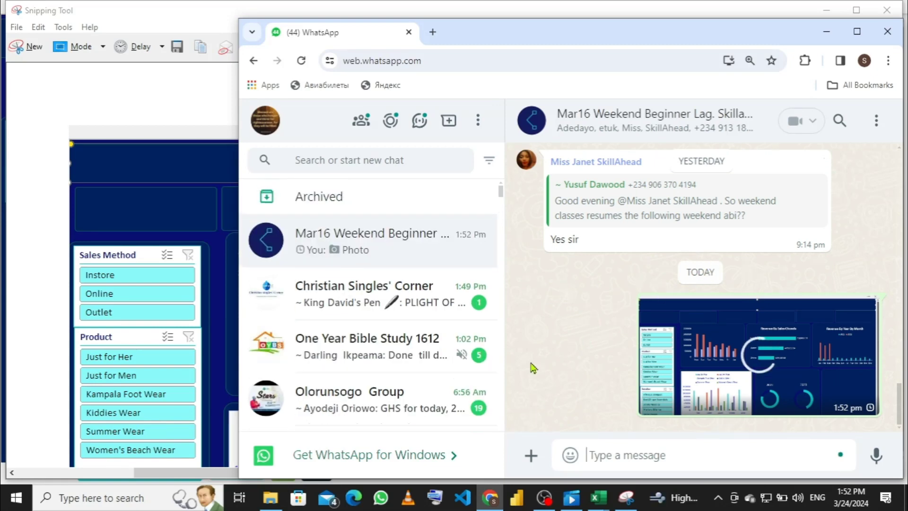
{"action": "mouse_move", "coordinate": [600, 502]}
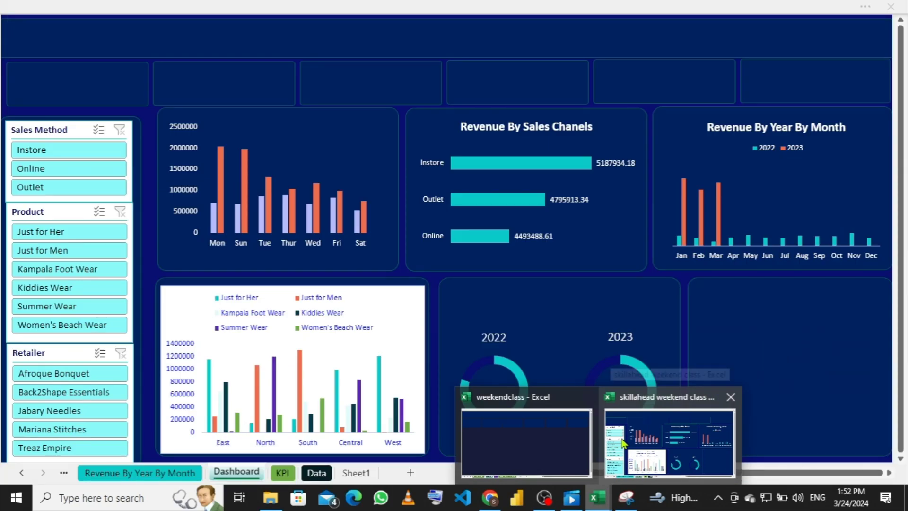
Step: Return to Excel, check the weekday revenue chart, then switch to the weekendclass workbook's Dashboard sheet
{"action": "left_click", "coordinate": [622, 442]}
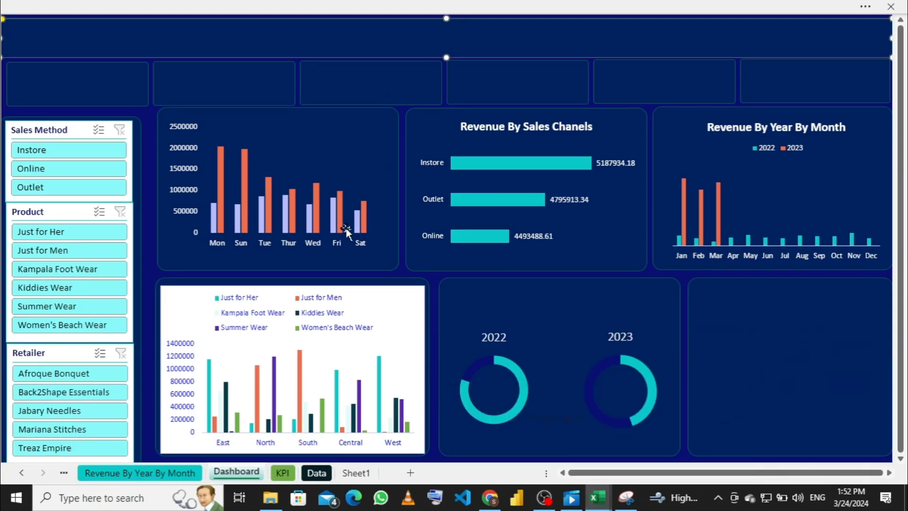
{"action": "left_click", "coordinate": [345, 129]}
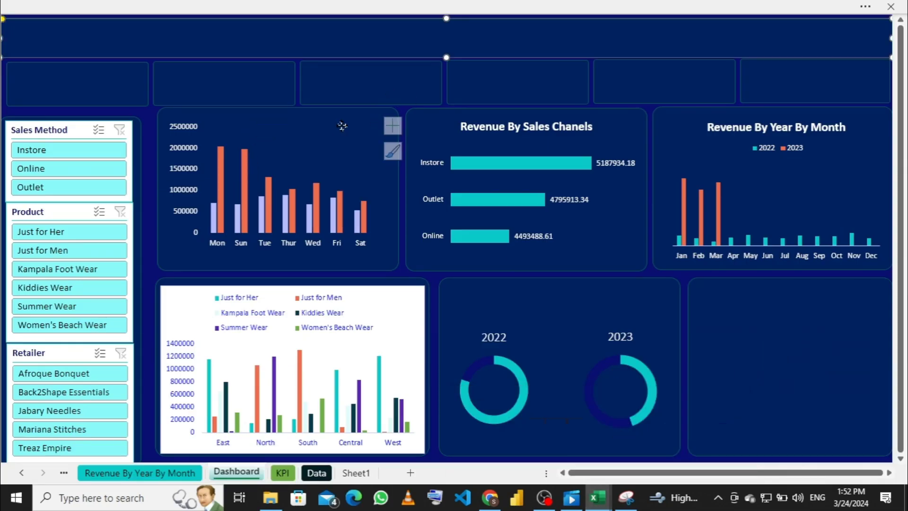
{"action": "left_click", "coordinate": [391, 138]}
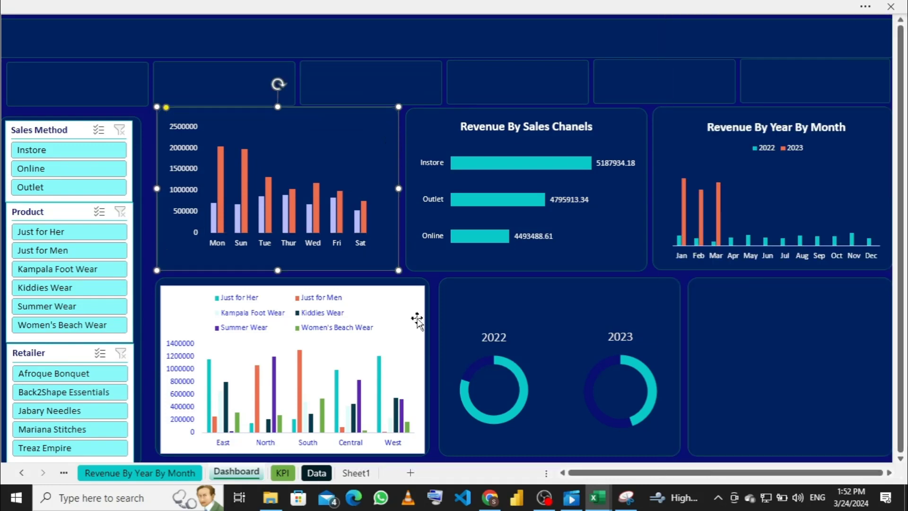
{"action": "mouse_move", "coordinate": [596, 507]}
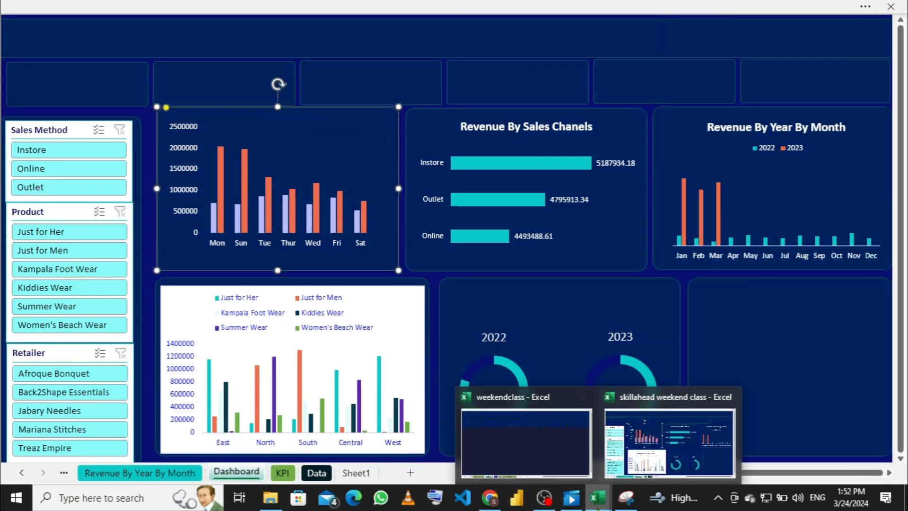
{"action": "left_click", "coordinate": [590, 476]}
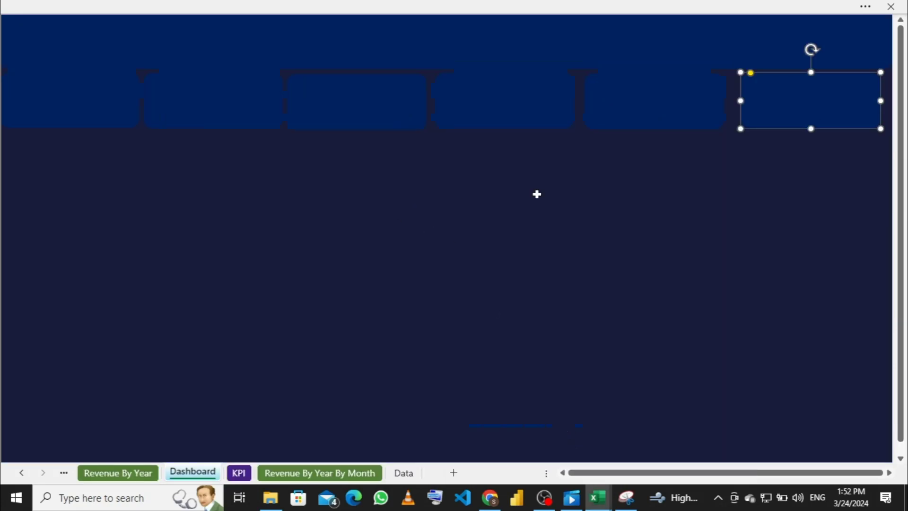
Step: Select all six dark blue cards under the navy header and restore the shape formatting ribbon
{"action": "left_click", "coordinate": [104, 111]}
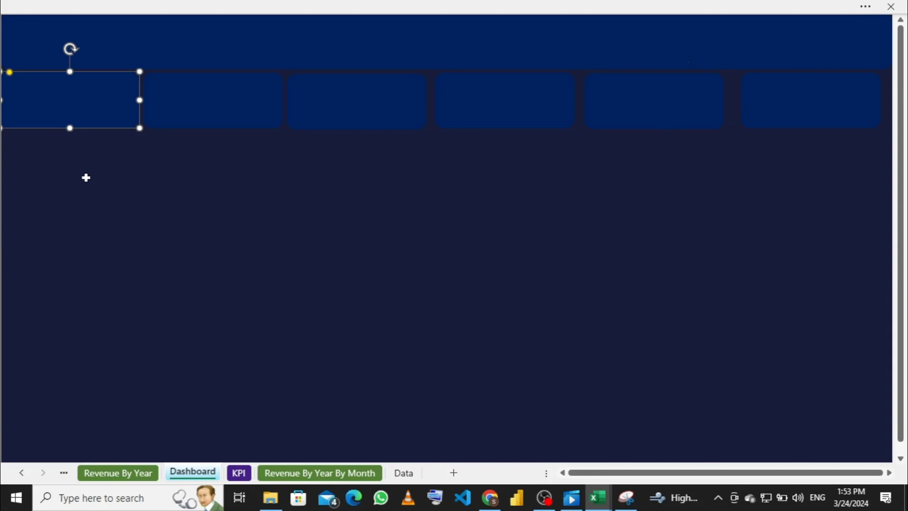
{"action": "left_click", "coordinate": [174, 112], "text": "shift"}
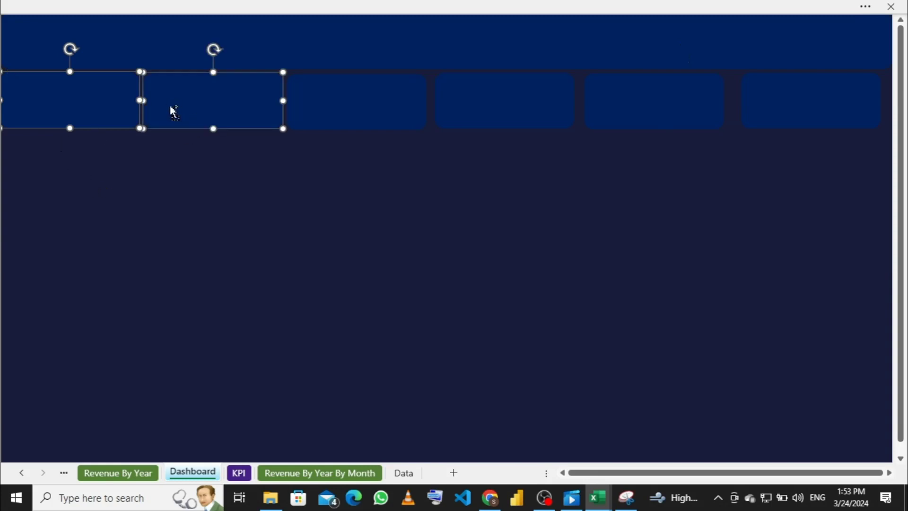
{"action": "left_click", "coordinate": [341, 93], "text": "shift"}
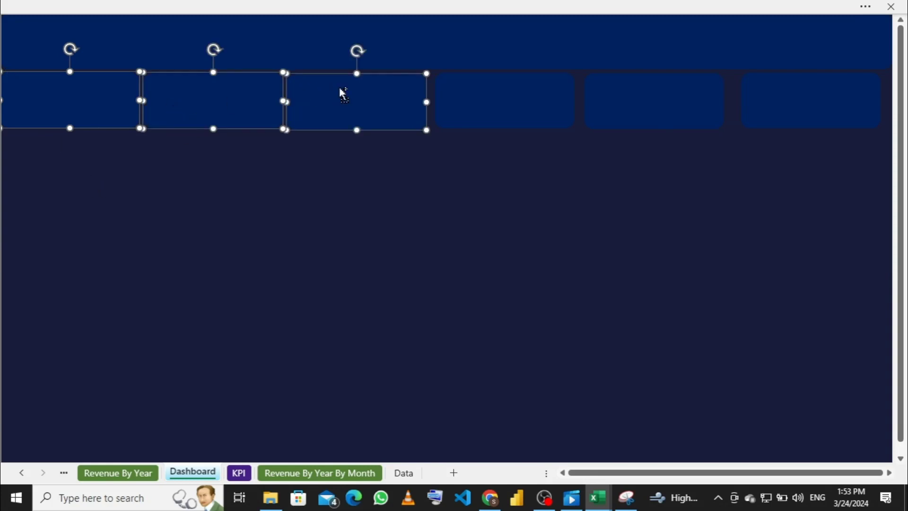
{"action": "left_click", "coordinate": [468, 90], "text": "shift"}
{"action": "left_click", "coordinate": [627, 88], "text": "shift"}
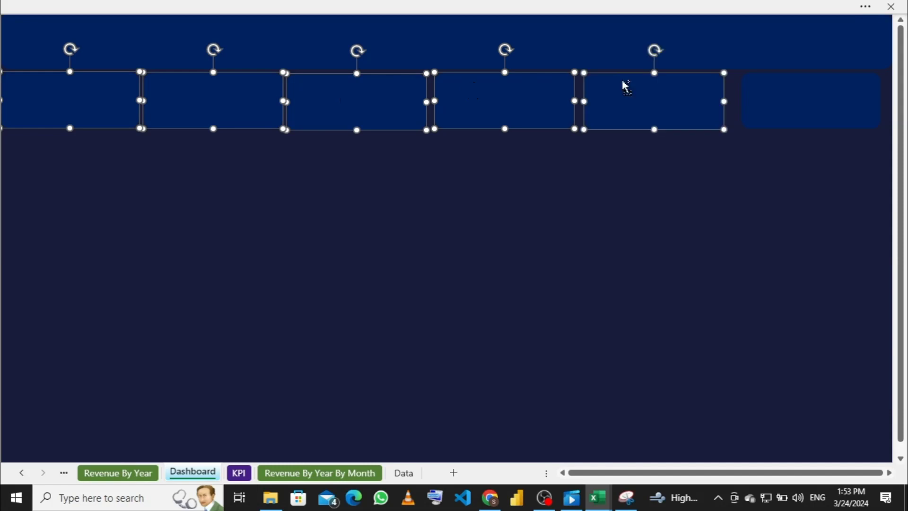
{"action": "left_click", "coordinate": [810, 94], "text": "shift"}
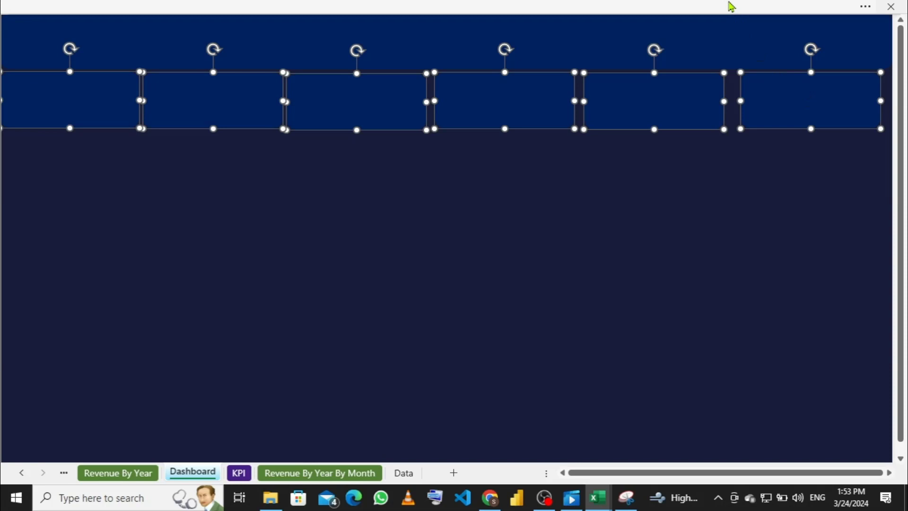
{"action": "left_click", "coordinate": [694, 7]}
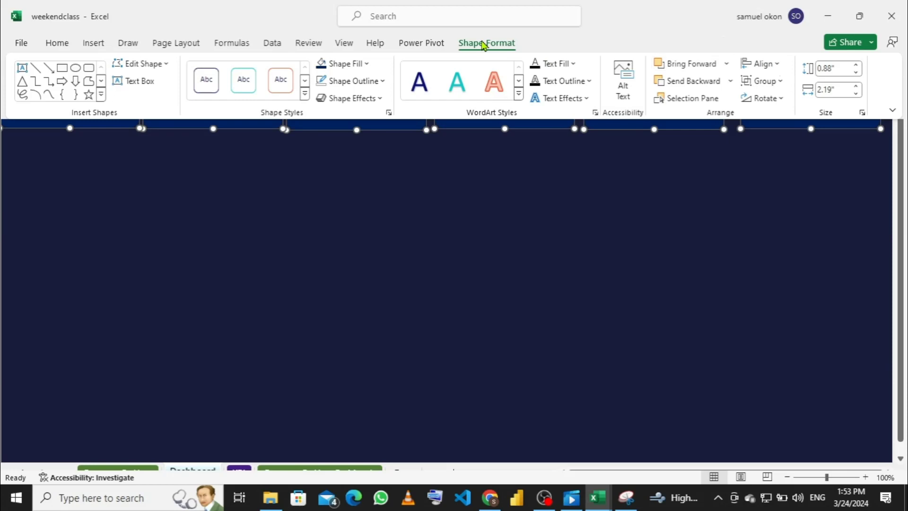
Step: Align the tops of the six cards and distribute them horizontally
{"action": "left_click", "coordinate": [776, 65]}
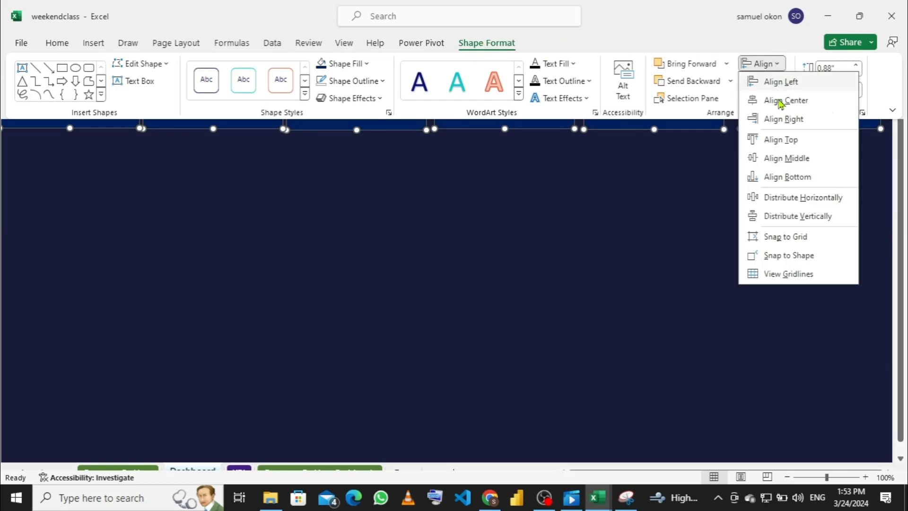
{"action": "left_click", "coordinate": [777, 139]}
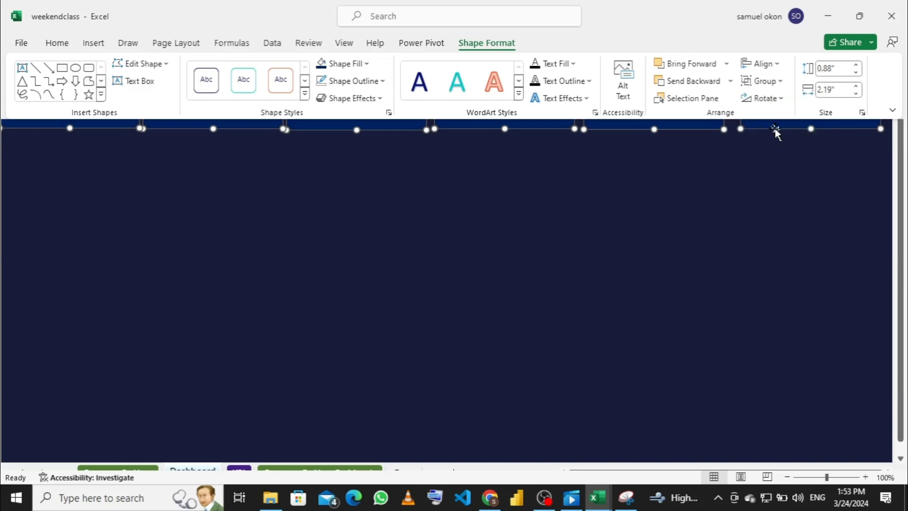
{"action": "left_click", "coordinate": [777, 69]}
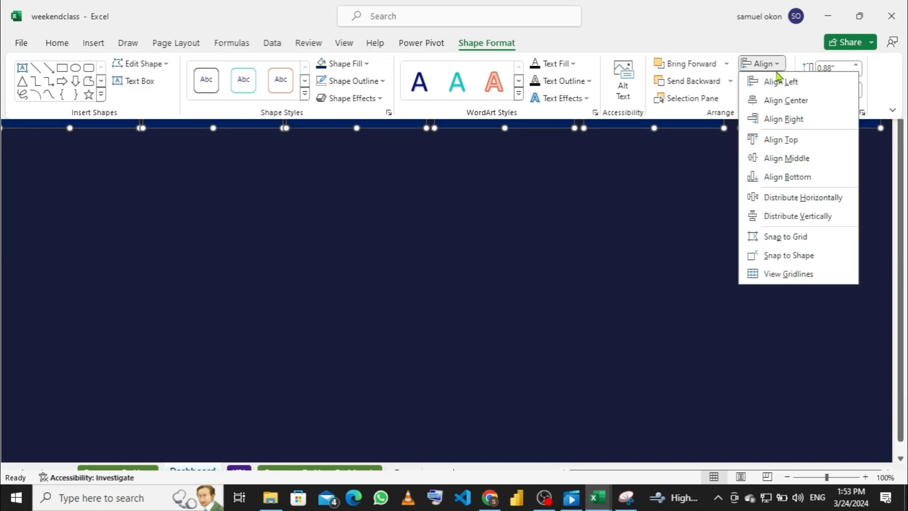
{"action": "left_click", "coordinate": [804, 199]}
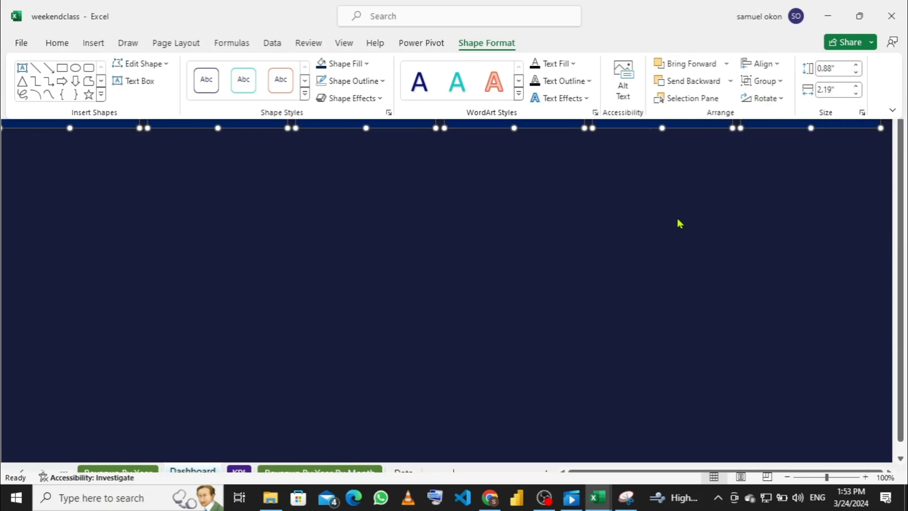
{"action": "key", "text": "ctrl+shift+F1"}
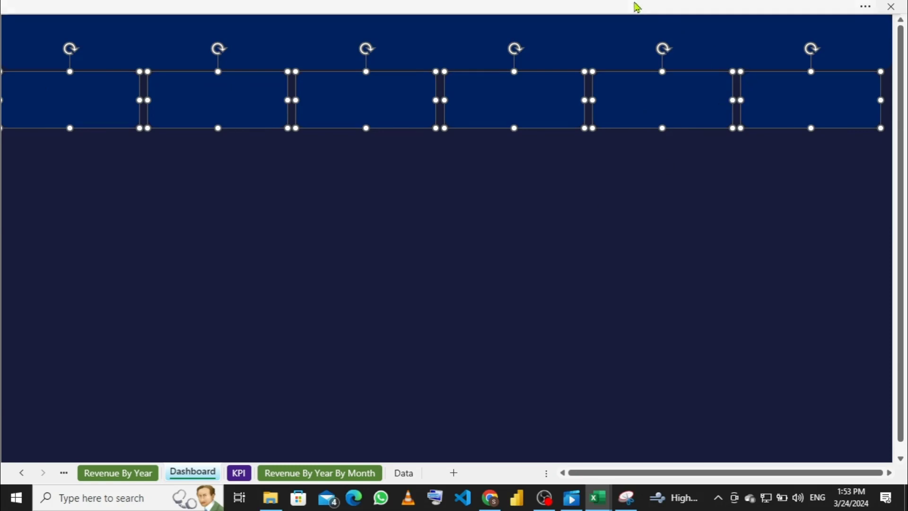
Step: Redistribute the six cards evenly, then nudge the whole row two steps right
{"action": "left_click", "coordinate": [637, 7]}
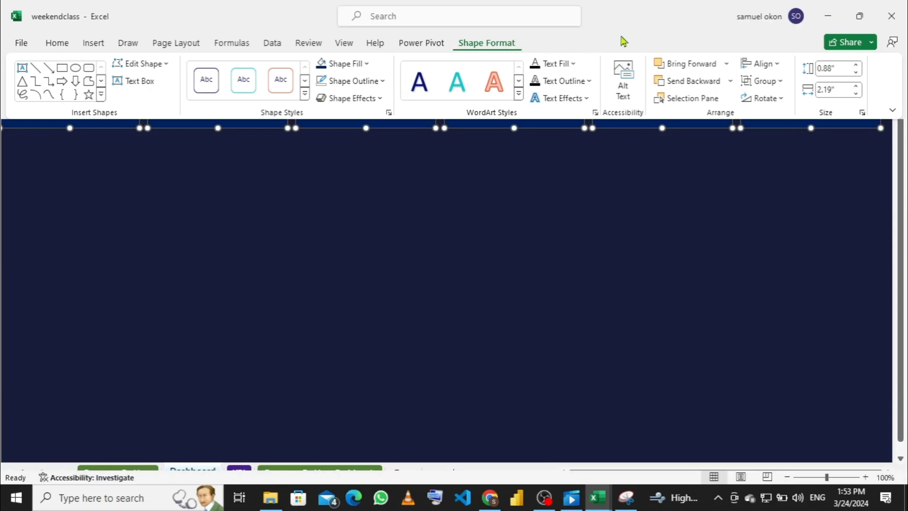
{"action": "left_click", "coordinate": [777, 66]}
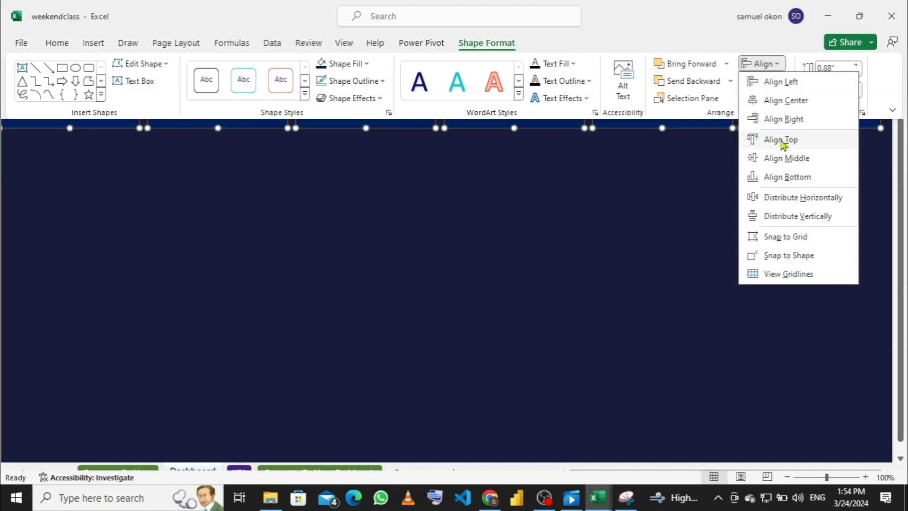
{"action": "left_click", "coordinate": [790, 197]}
{"action": "key", "text": "ctrl+shift+F1"}
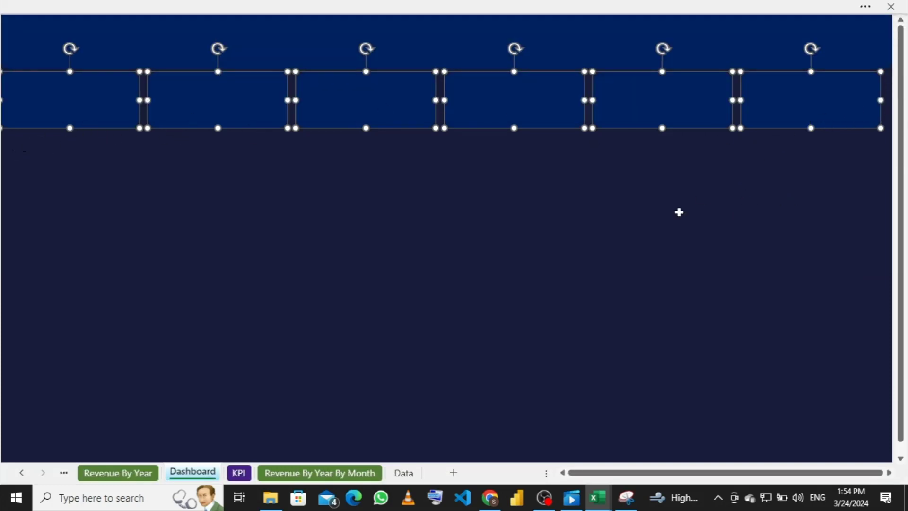
{"action": "key", "text": "Right"}
{"action": "key", "text": "Right"}
{"action": "key", "text": "Right"}
{"action": "key", "text": "Right"}
{"action": "key", "text": "Right"}
{"action": "key", "text": "Right"}
{"action": "key", "text": "Right"}
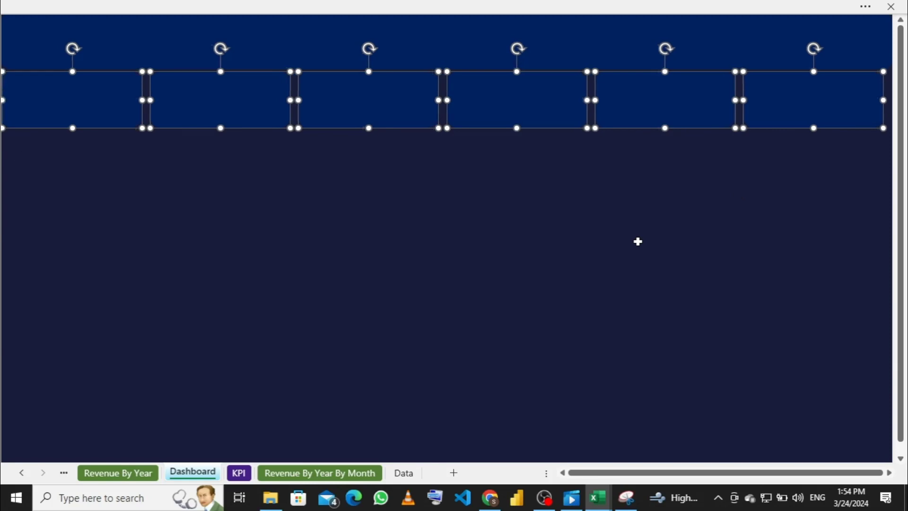
{"action": "key", "text": "Right"}
{"action": "key", "text": "Right"}
{"action": "key", "text": "Right"}
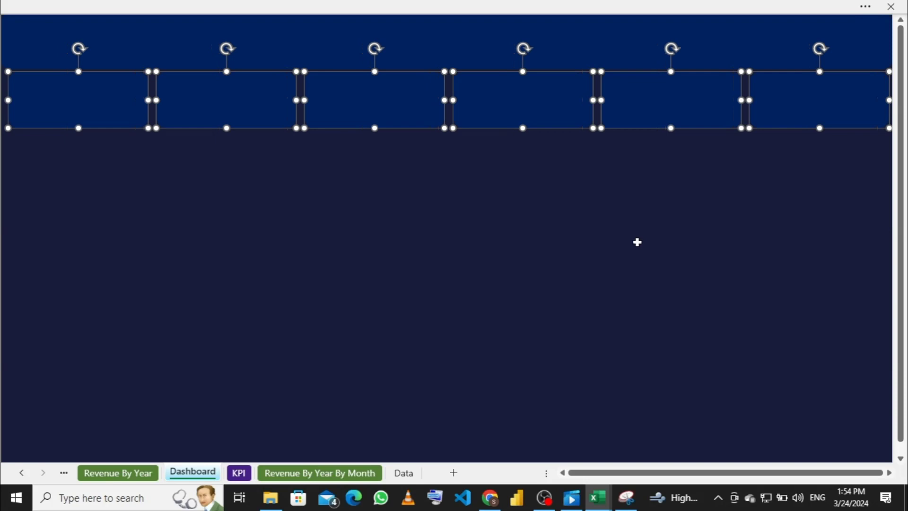
Step: Extend the first card leftward to the sheet's left edge
{"action": "left_click", "coordinate": [99, 180]}
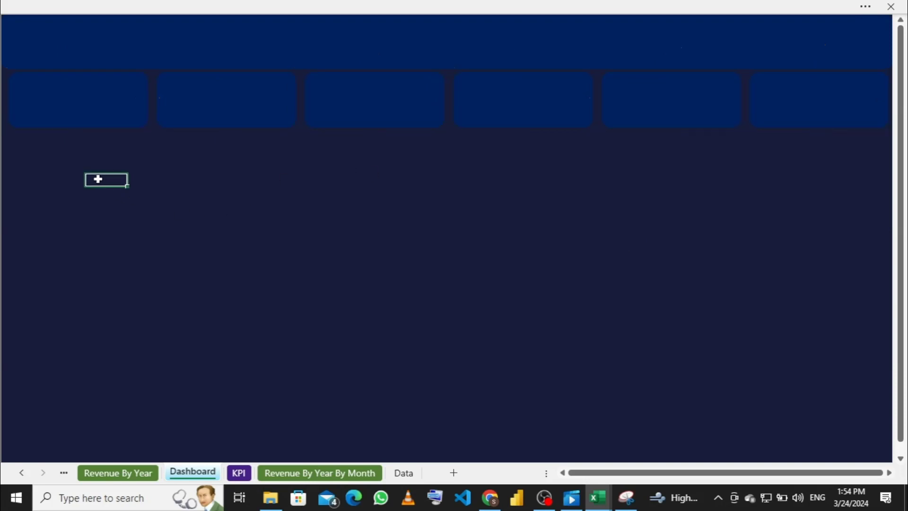
{"action": "left_click", "coordinate": [61, 116]}
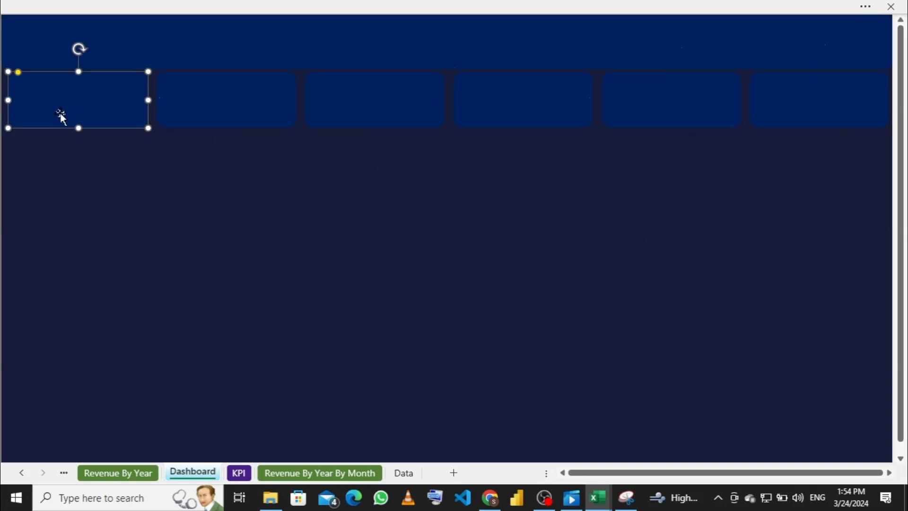
{"action": "left_click_drag", "start_coordinate": [7, 102], "coordinate": [3, 99]}
{"action": "left_click", "coordinate": [854, 112]}
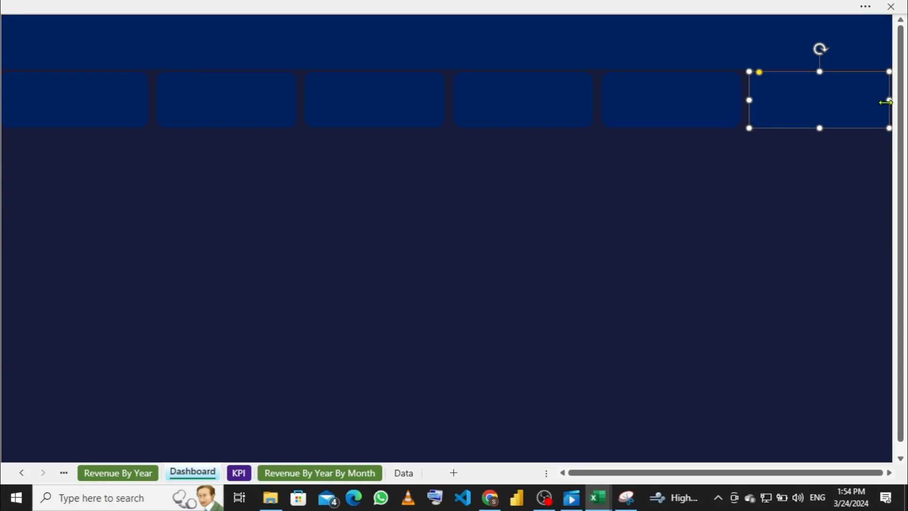
{"action": "left_click", "coordinate": [114, 116]}
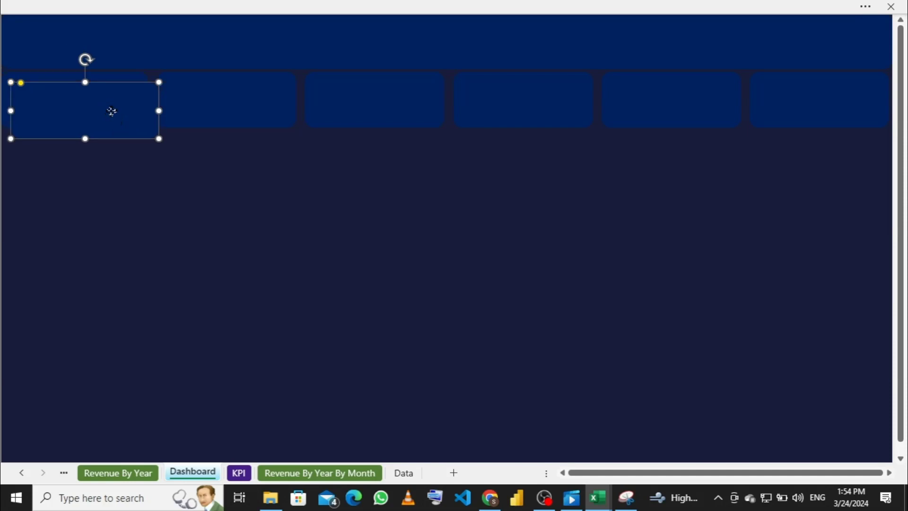
Step: Copy the left card below the row, stretch it to the sheet bottom, and reduce its corner rounding
{"action": "left_click_drag", "start_coordinate": [112, 115], "coordinate": [80, 298]}
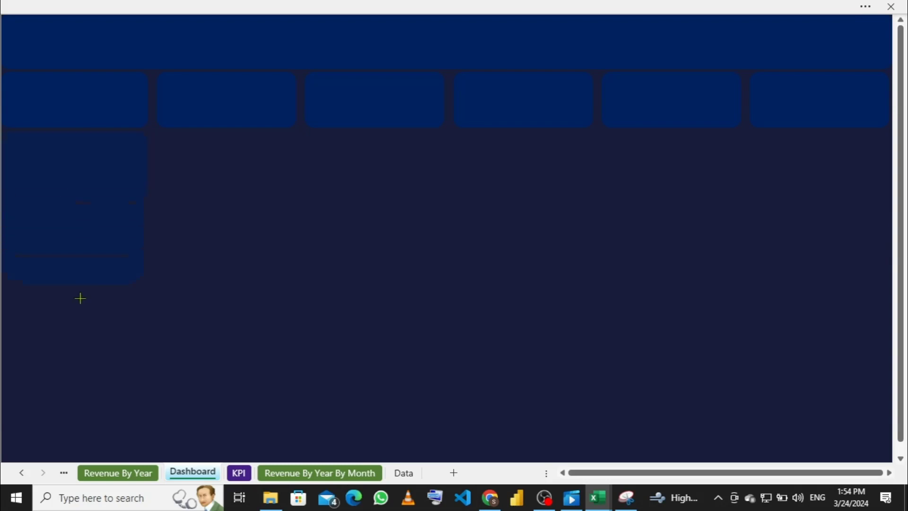
{"action": "mouse_move", "coordinate": [39, 454]}
{"action": "left_mouse_down"}
{"action": "mouse_move", "coordinate": [37, 471]}
{"action": "mouse_move", "coordinate": [39, 451]}
{"action": "mouse_move", "coordinate": [31, 453]}
{"action": "left_mouse_up"}
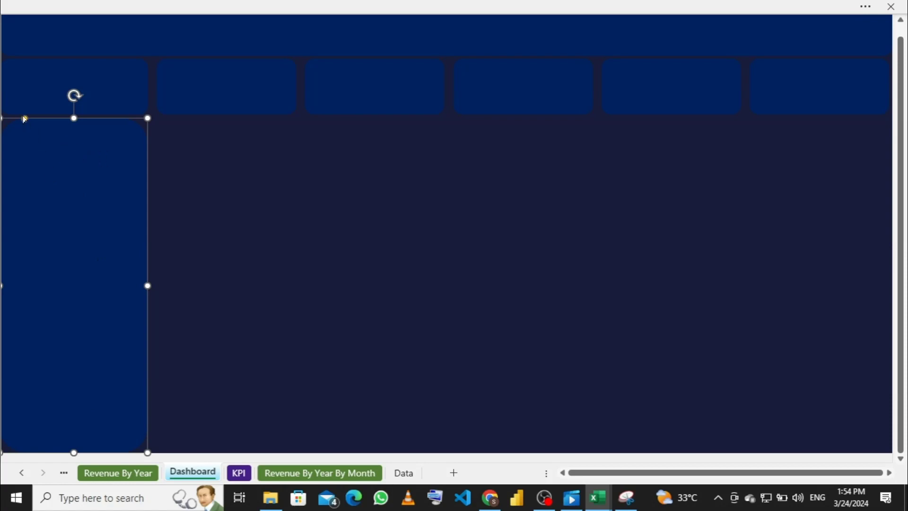
{"action": "left_click_drag", "start_coordinate": [17, 126], "coordinate": [12, 127]}
Step: Copy the second card down and settle it beside the tall left panel
{"action": "left_click", "coordinate": [246, 181]}
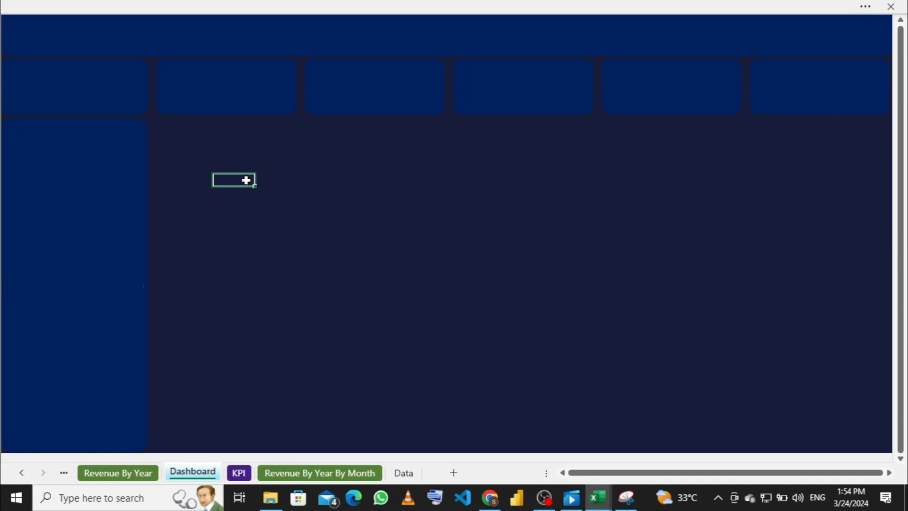
{"action": "left_click", "coordinate": [219, 92]}
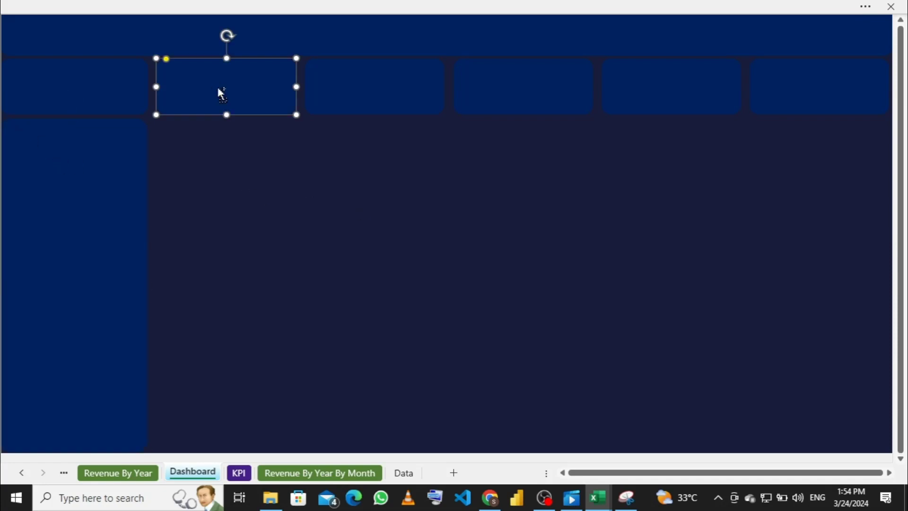
{"action": "left_click_drag", "start_coordinate": [233, 87], "coordinate": [240, 151]}
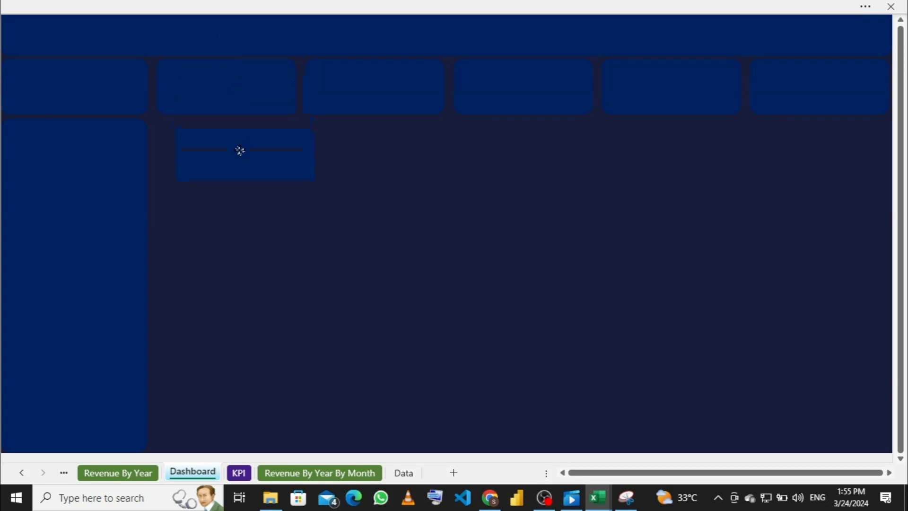
{"action": "left_click_drag", "start_coordinate": [219, 134], "coordinate": [212, 129]}
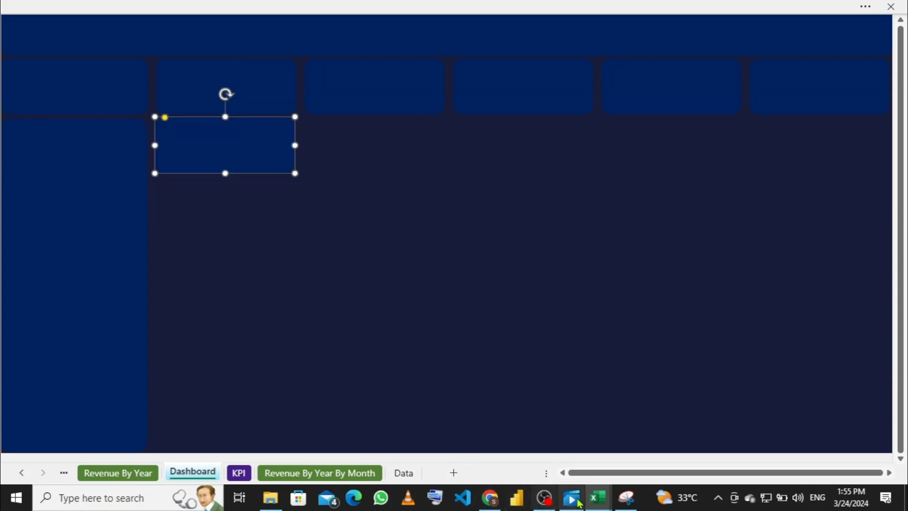
Step: Check the revenue chart's size in the reference dashboard, then return to weekendclass
{"action": "mouse_move", "coordinate": [588, 501]}
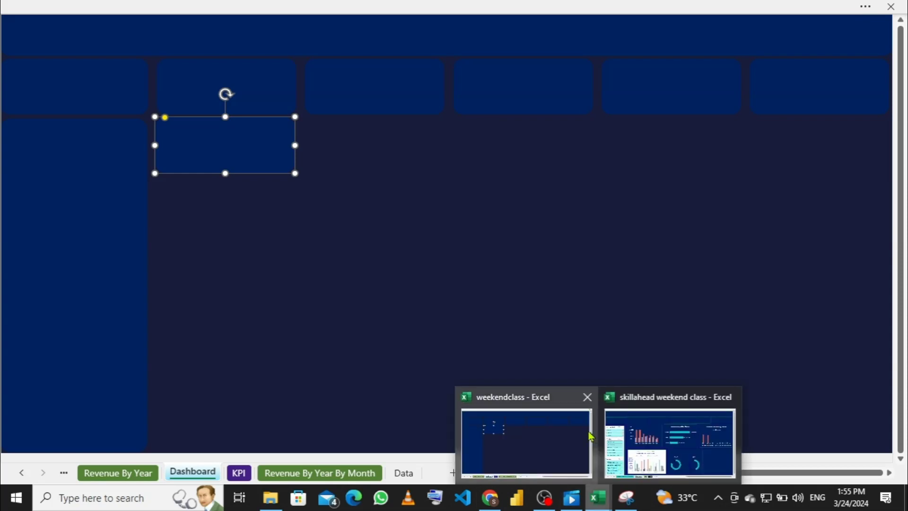
{"action": "mouse_move", "coordinate": [638, 447]}
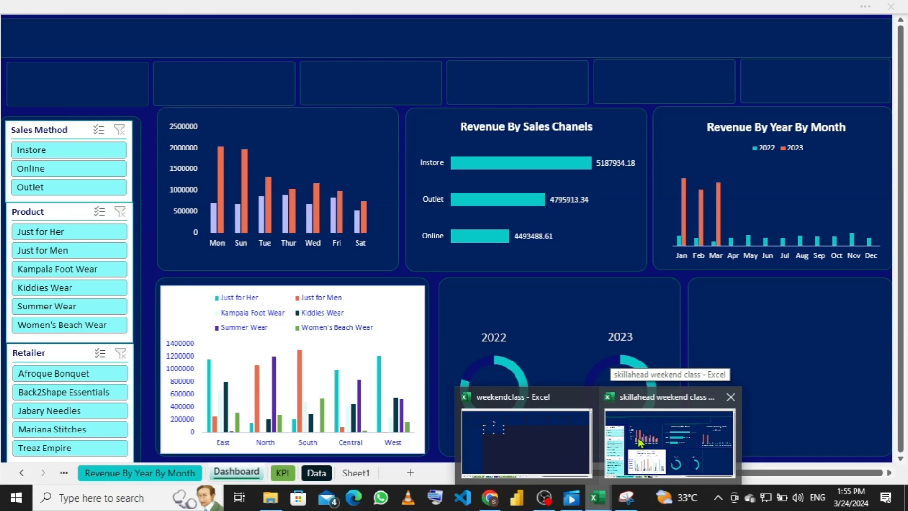
{"action": "left_click", "coordinate": [646, 437]}
{"action": "left_click", "coordinate": [159, 133]}
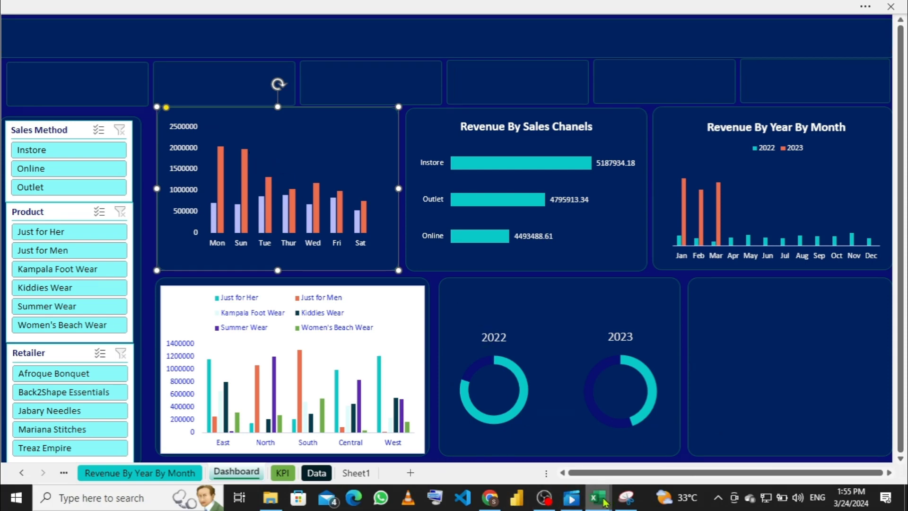
{"action": "left_click", "coordinate": [523, 437]}
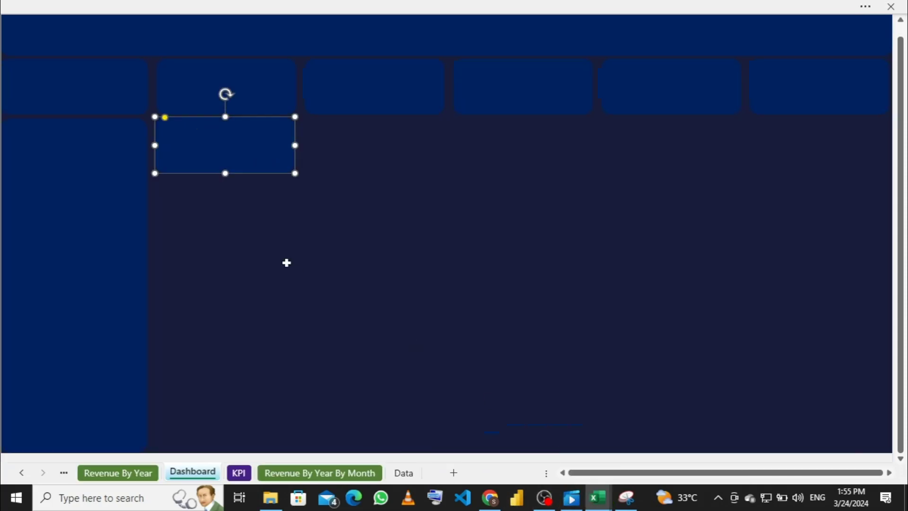
Step: Enlarge the new box taller and wider, and square off its corners
{"action": "left_click_drag", "start_coordinate": [224, 172], "coordinate": [234, 191]}
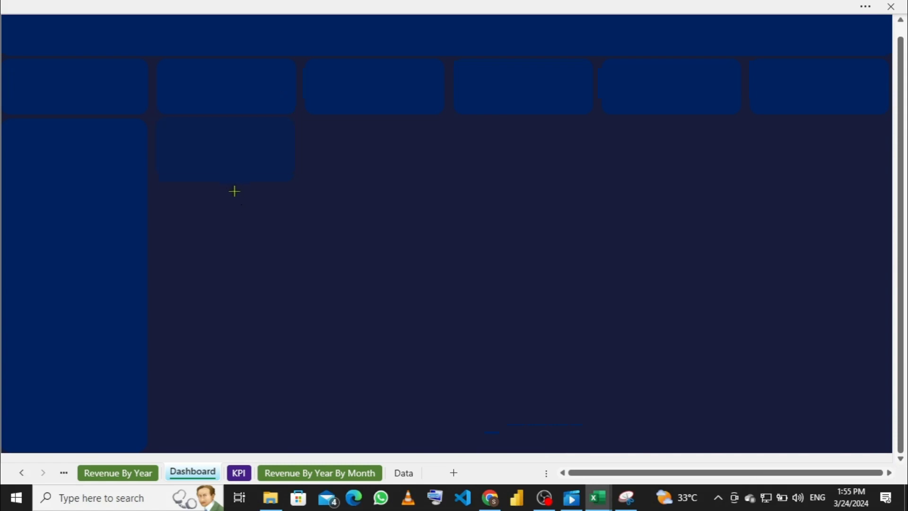
{"action": "left_click_drag", "start_coordinate": [240, 246], "coordinate": [237, 273]}
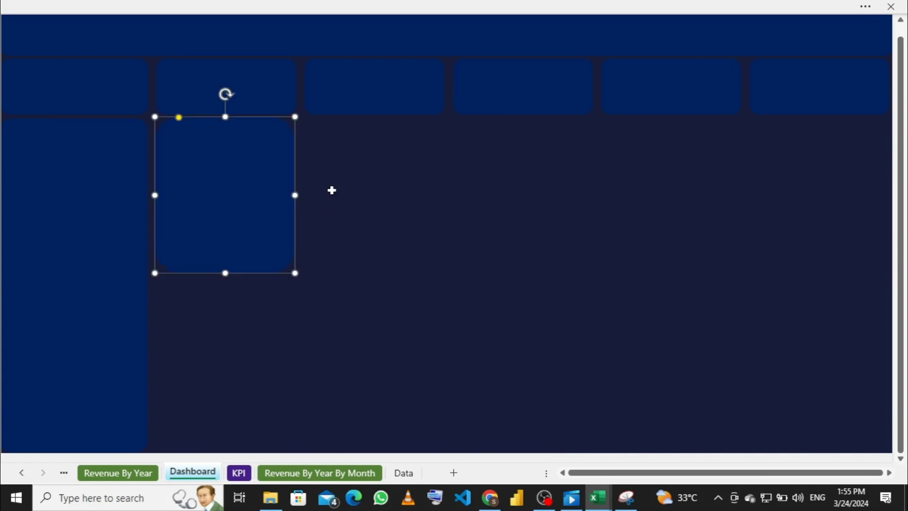
{"action": "left_click_drag", "start_coordinate": [295, 195], "coordinate": [349, 200]}
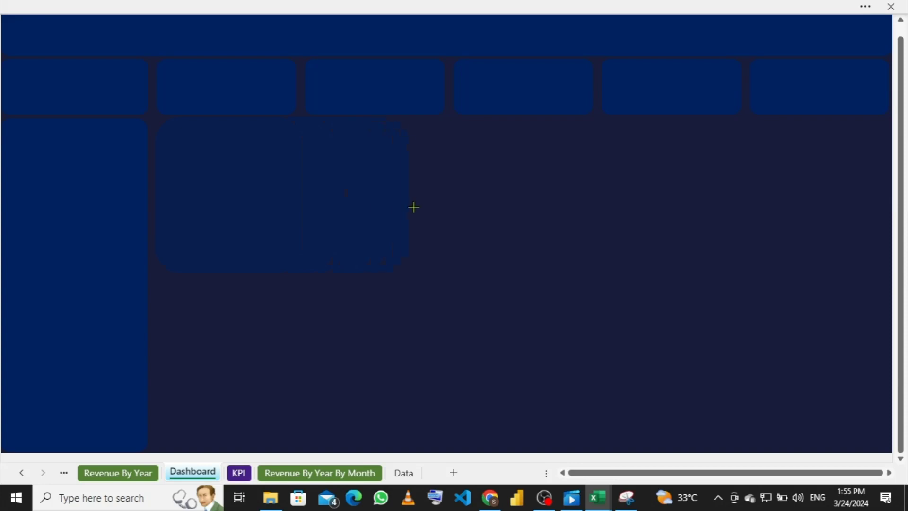
{"action": "mouse_move", "coordinate": [413, 207]}
{"action": "left_mouse_down"}
{"action": "mouse_move", "coordinate": [438, 212]}
{"action": "mouse_move", "coordinate": [411, 211]}
{"action": "left_mouse_up"}
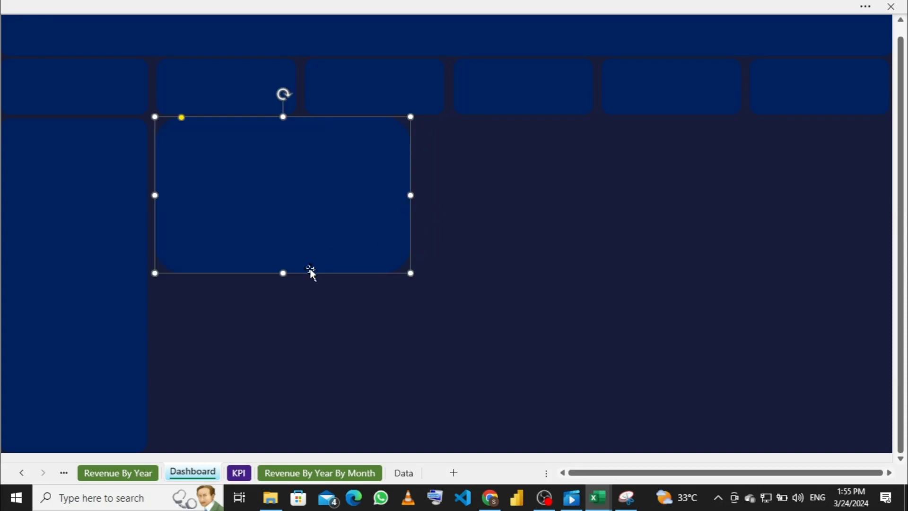
{"action": "left_click_drag", "start_coordinate": [280, 273], "coordinate": [286, 290]}
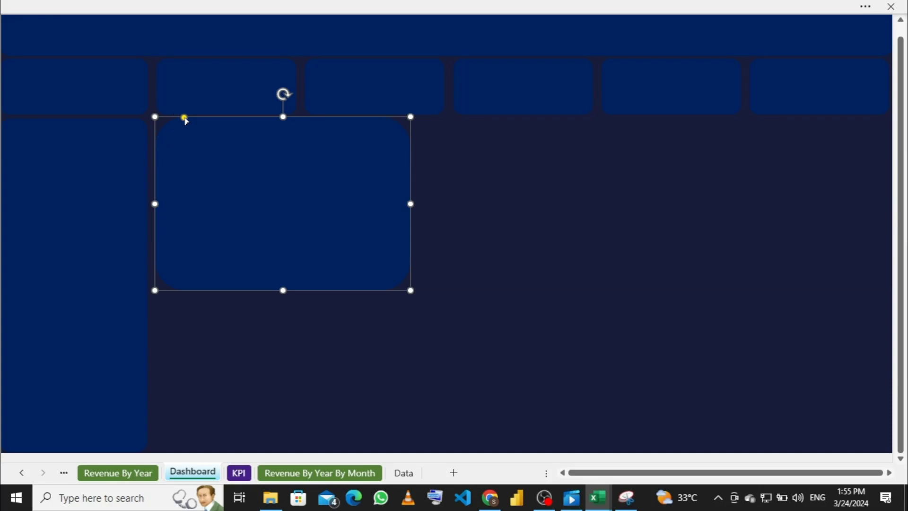
{"action": "left_click_drag", "start_coordinate": [184, 117], "coordinate": [176, 122]}
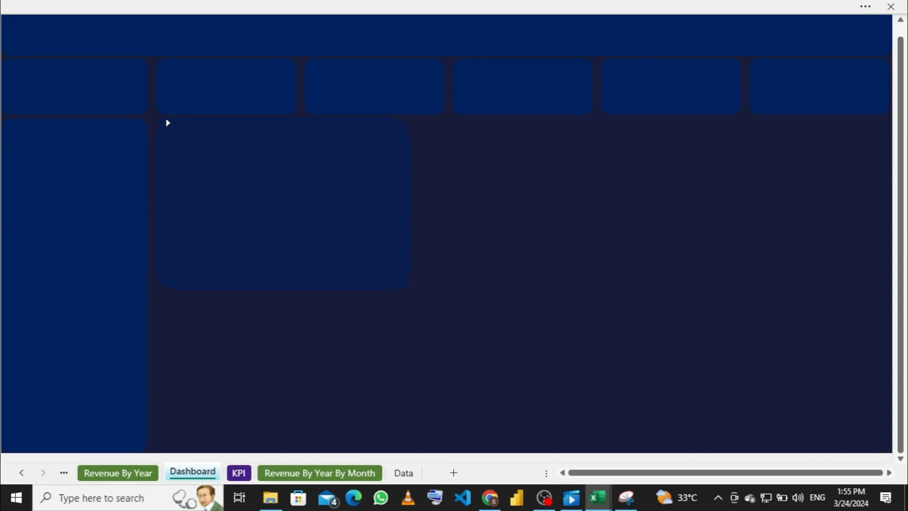
{"action": "left_click_drag", "start_coordinate": [167, 123], "coordinate": [166, 121]}
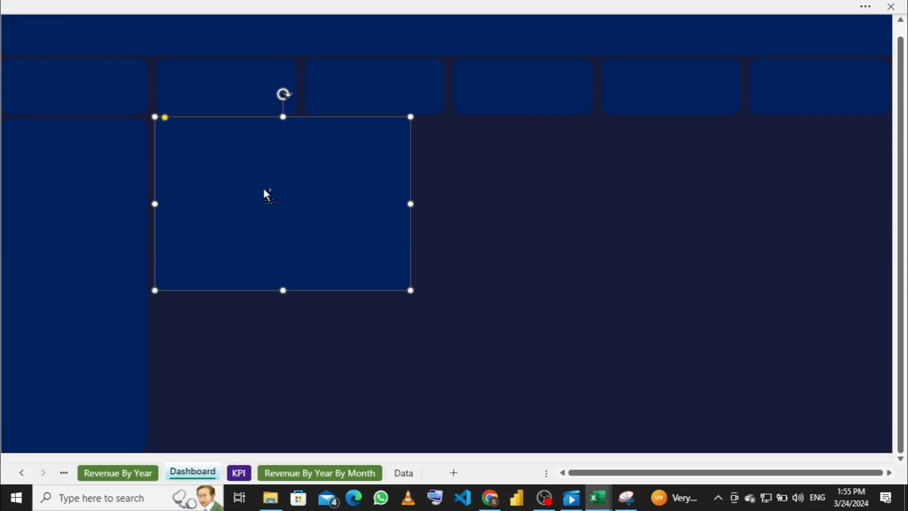
Step: Duplicate the box, narrow the left panel, and place the copy as the middle panel
{"action": "key", "text": "ctrl+d"}
{"action": "left_click_drag", "start_coordinate": [257, 196], "coordinate": [510, 182]}
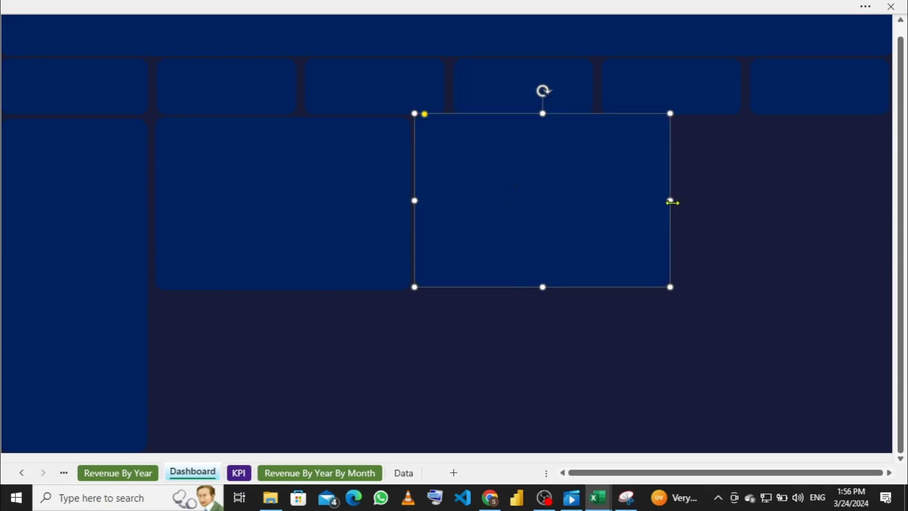
{"action": "left_click", "coordinate": [326, 209]}
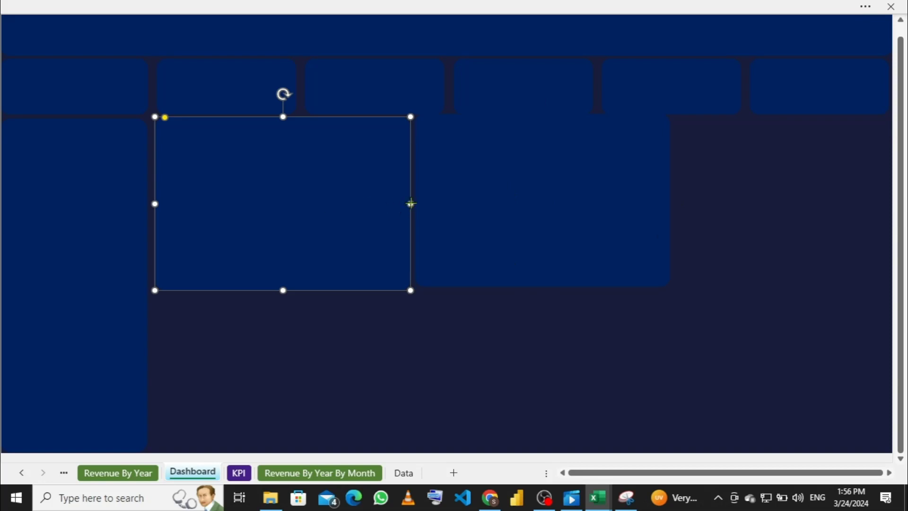
{"action": "mouse_move", "coordinate": [411, 203]}
{"action": "left_mouse_down"}
{"action": "mouse_move", "coordinate": [382, 203]}
{"action": "mouse_move", "coordinate": [397, 205]}
{"action": "left_mouse_up"}
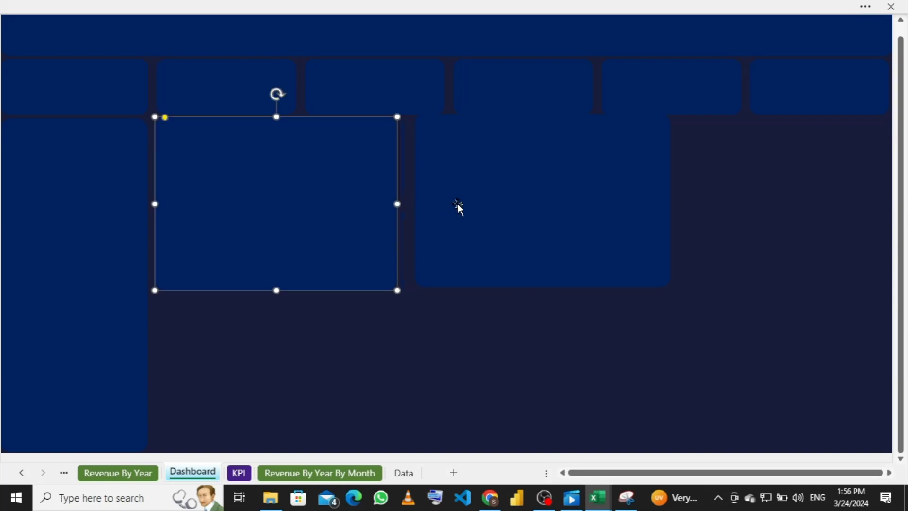
{"action": "left_click", "coordinate": [469, 207]}
{"action": "mouse_move", "coordinate": [482, 196]}
{"action": "left_mouse_down"}
{"action": "mouse_move", "coordinate": [477, 209]}
{"action": "mouse_move", "coordinate": [465, 196]}
{"action": "left_mouse_up"}
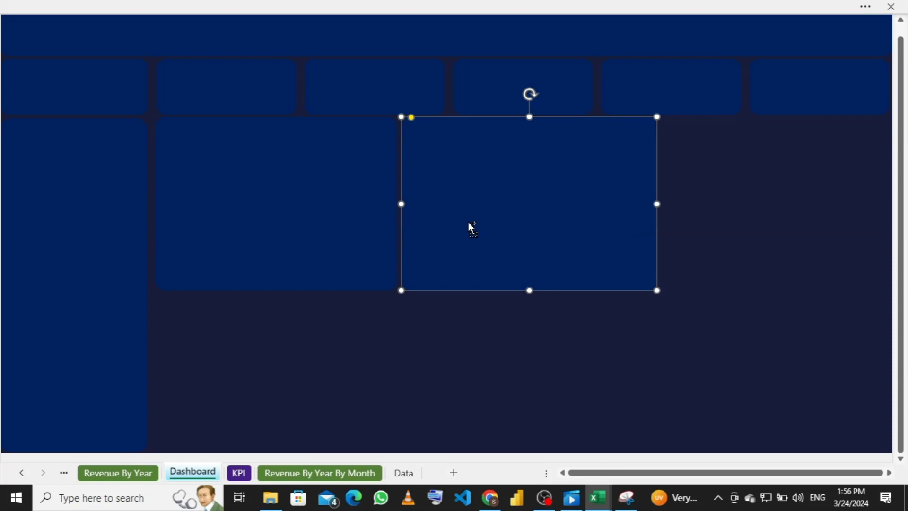
{"action": "left_click_drag", "start_coordinate": [468, 223], "coordinate": [569, 215]}
Step: Move the right panel over and stretch it to the sheet's right edge
{"action": "left_click", "coordinate": [670, 205]}
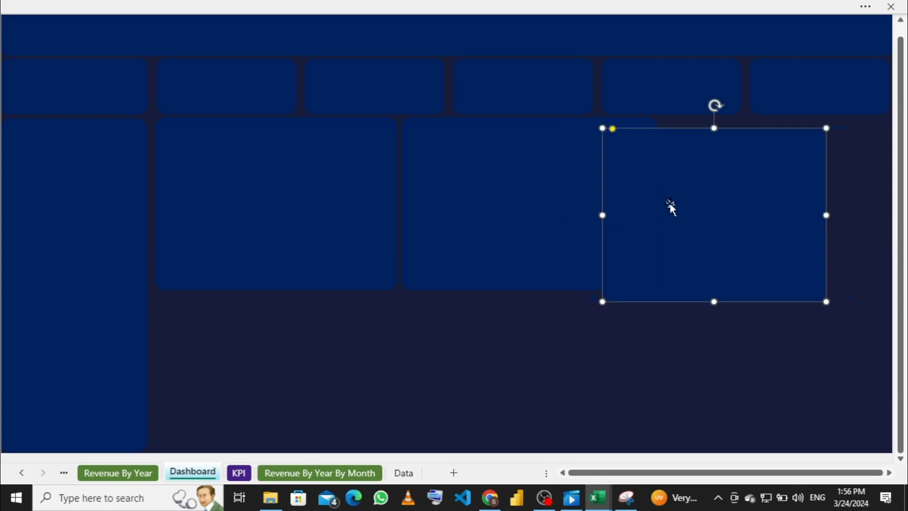
{"action": "left_click_drag", "start_coordinate": [670, 205], "coordinate": [699, 192]}
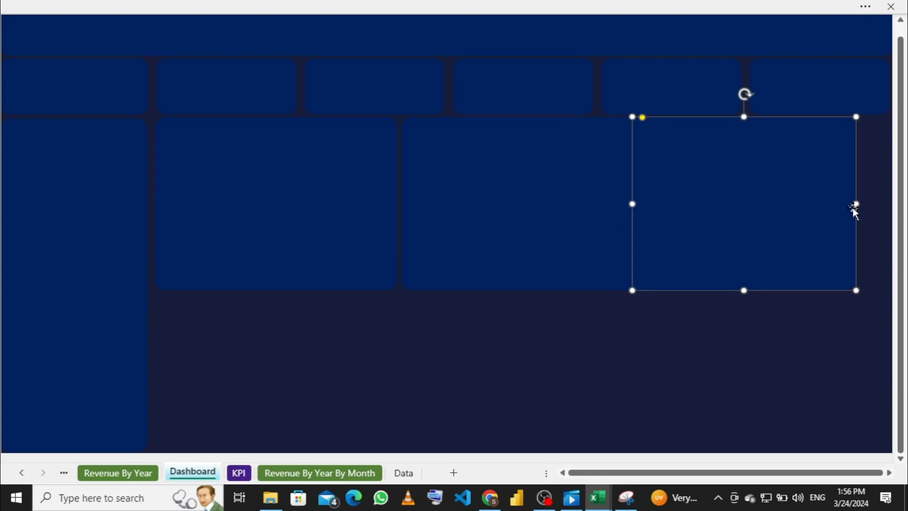
{"action": "left_click_drag", "start_coordinate": [766, 192], "coordinate": [802, 192]}
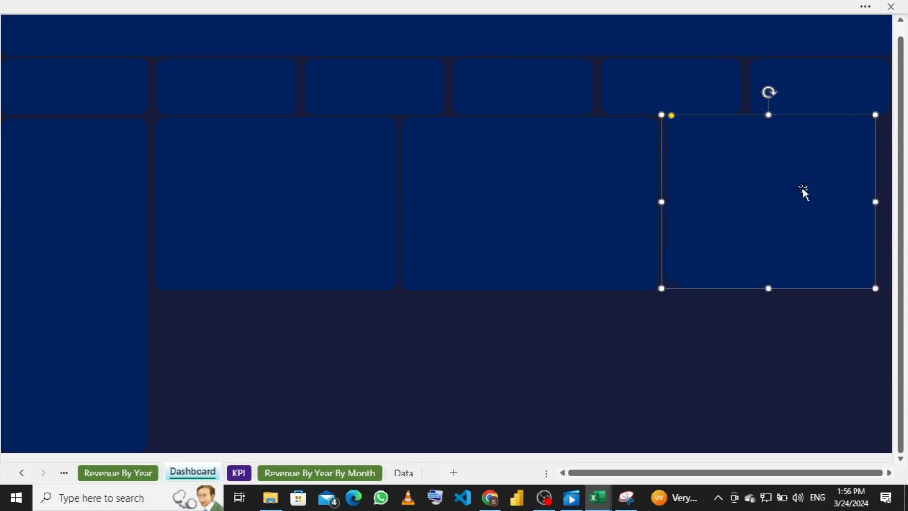
{"action": "left_click_drag", "start_coordinate": [875, 200], "coordinate": [893, 197]}
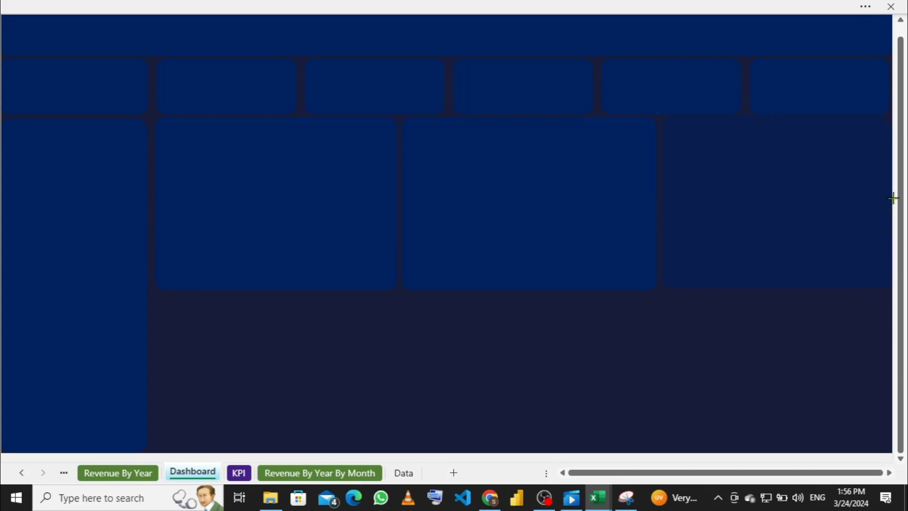
Step: Copy the upper-left panel beneath it and stretch it to the sheet bottom
{"action": "left_click", "coordinate": [300, 247]}
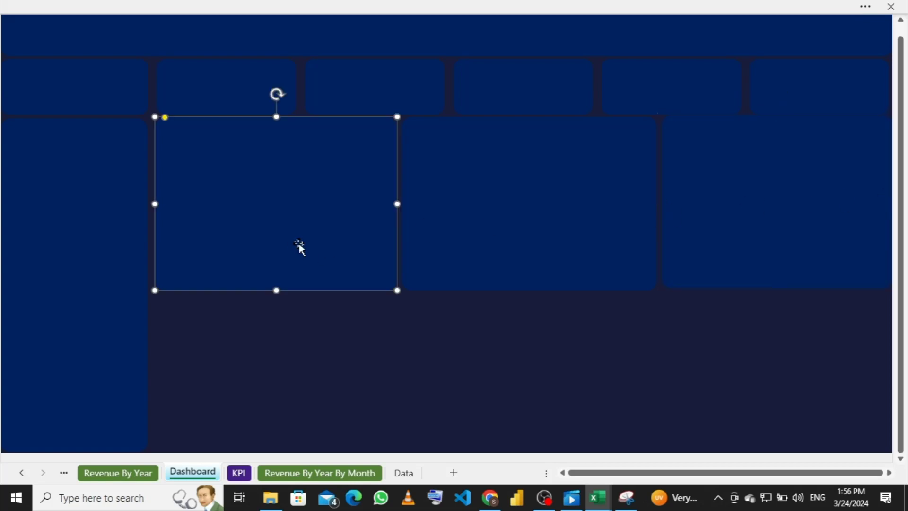
{"action": "left_click_drag", "start_coordinate": [300, 249], "coordinate": [292, 361]}
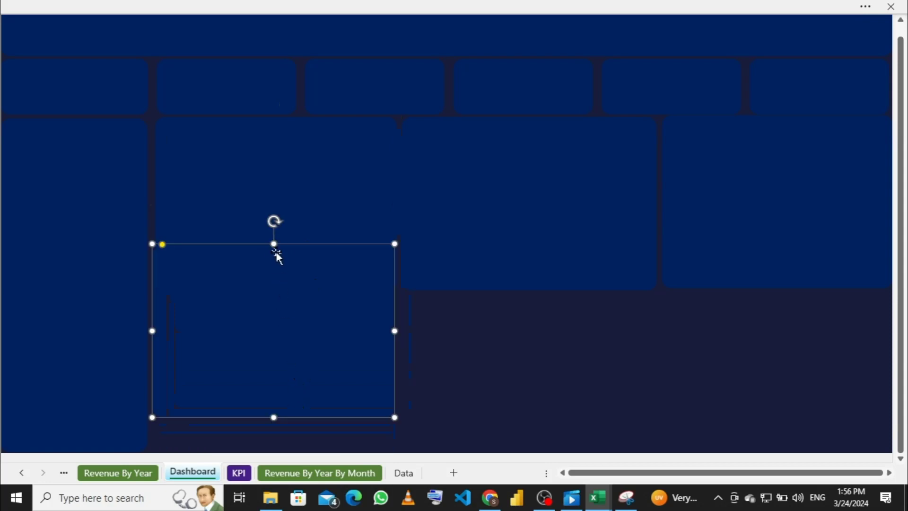
{"action": "left_click_drag", "start_coordinate": [273, 244], "coordinate": [283, 269]}
{"action": "left_click_drag", "start_coordinate": [286, 321], "coordinate": [294, 352]}
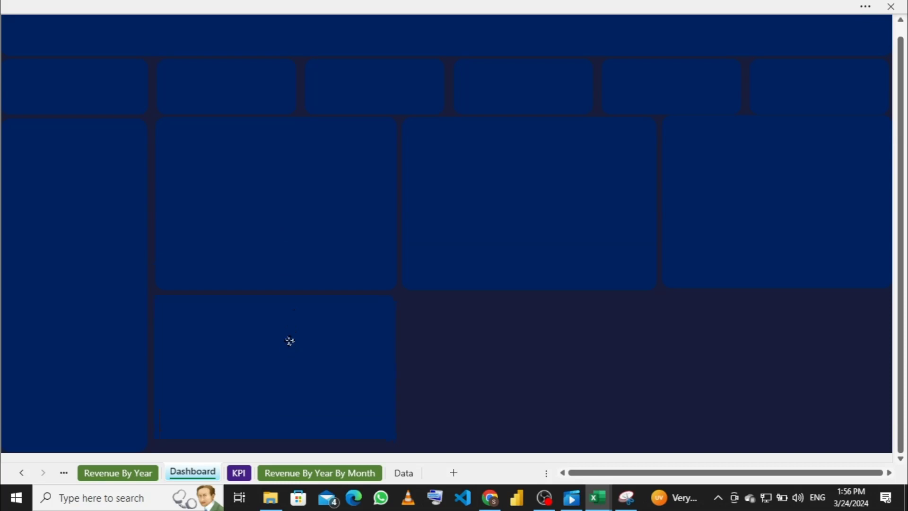
{"action": "left_click_drag", "start_coordinate": [293, 343], "coordinate": [288, 341]}
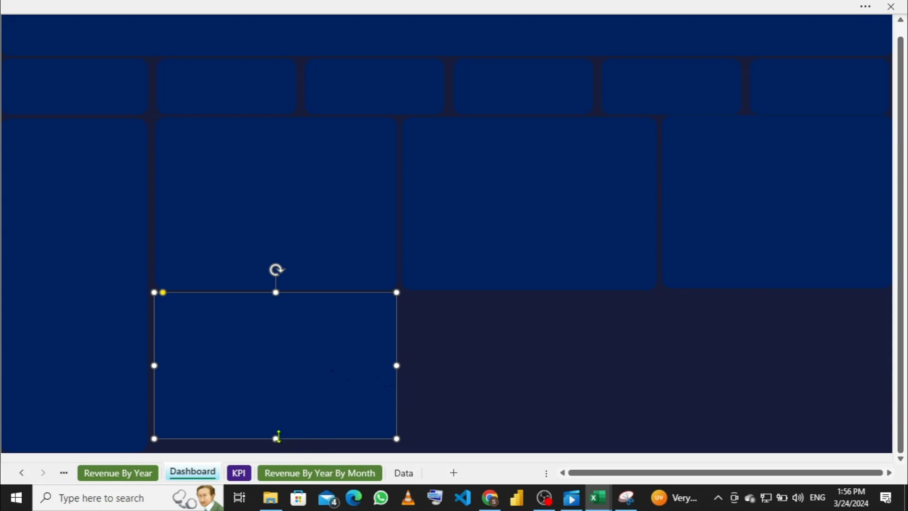
{"action": "left_click_drag", "start_coordinate": [275, 436], "coordinate": [276, 452]}
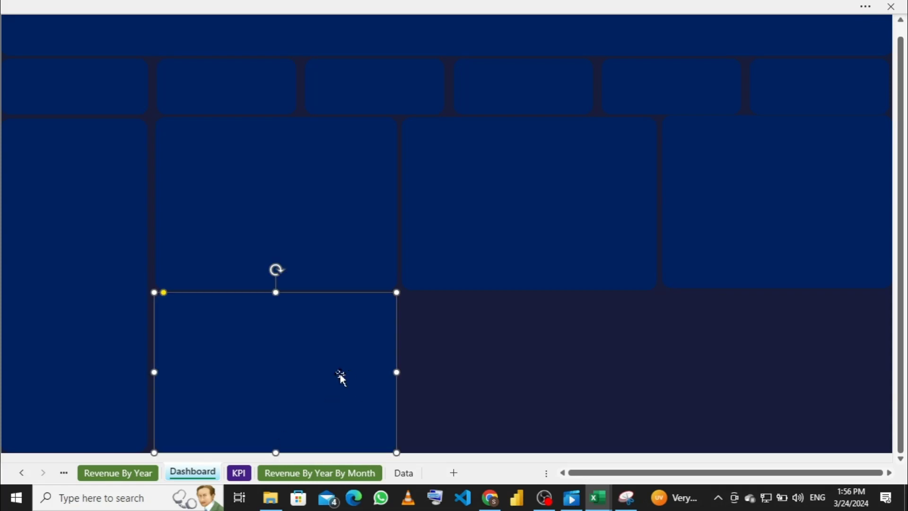
Step: Add middle and right lower panels, resizing them to match the columns above
{"action": "left_click_drag", "start_coordinate": [341, 379], "coordinate": [577, 377]}
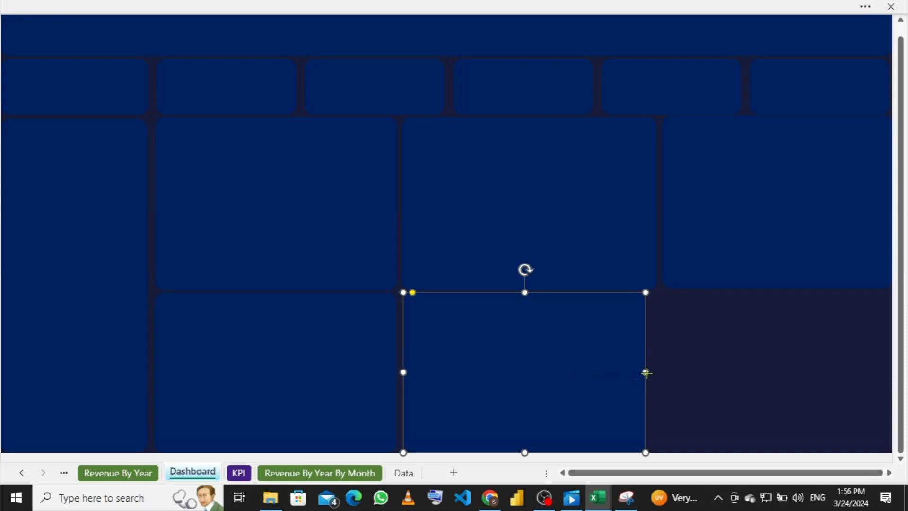
{"action": "left_click_drag", "start_coordinate": [646, 372], "coordinate": [658, 373]}
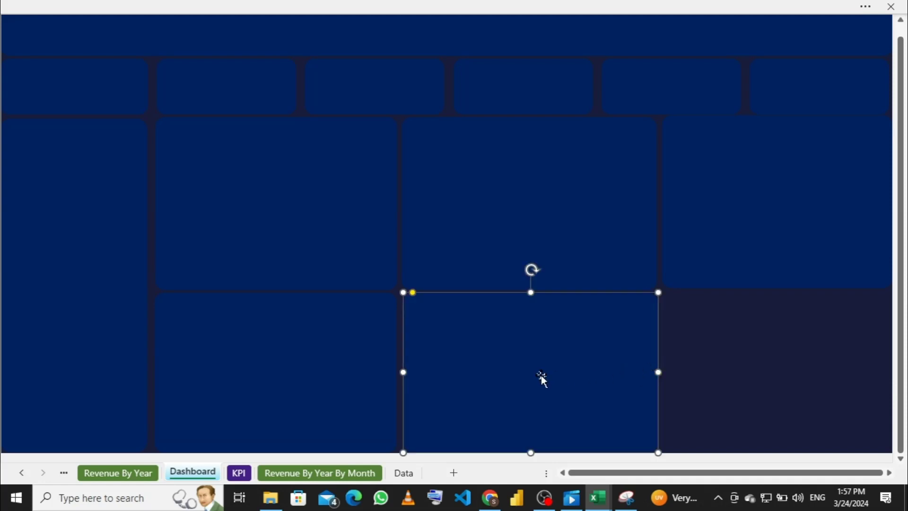
{"action": "left_click_drag", "start_coordinate": [541, 378], "coordinate": [748, 359]}
{"action": "left_click_drag", "start_coordinate": [614, 362], "coordinate": [634, 363]}
{"action": "left_click_drag", "start_coordinate": [706, 371], "coordinate": [730, 375]}
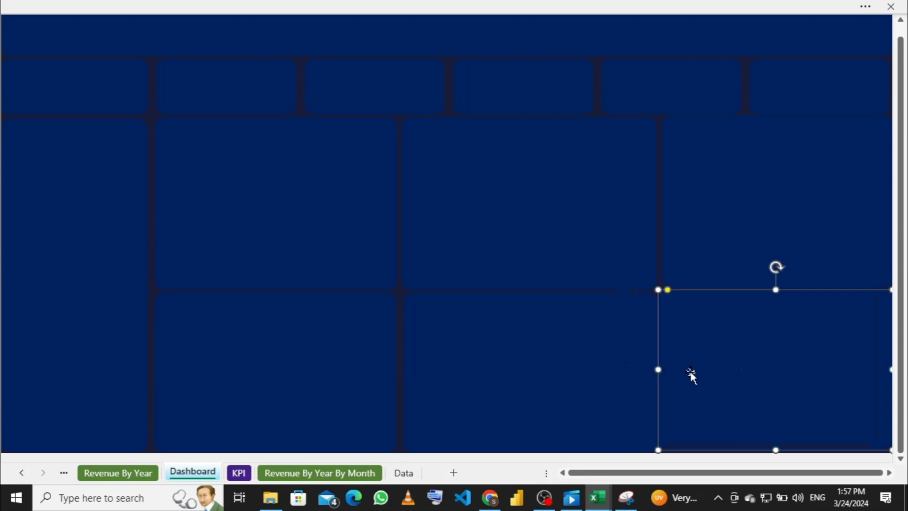
{"action": "mouse_move", "coordinate": [665, 369]}
{"action": "left_mouse_down"}
{"action": "mouse_move", "coordinate": [675, 370]}
{"action": "mouse_move", "coordinate": [664, 370]}
{"action": "left_mouse_up"}
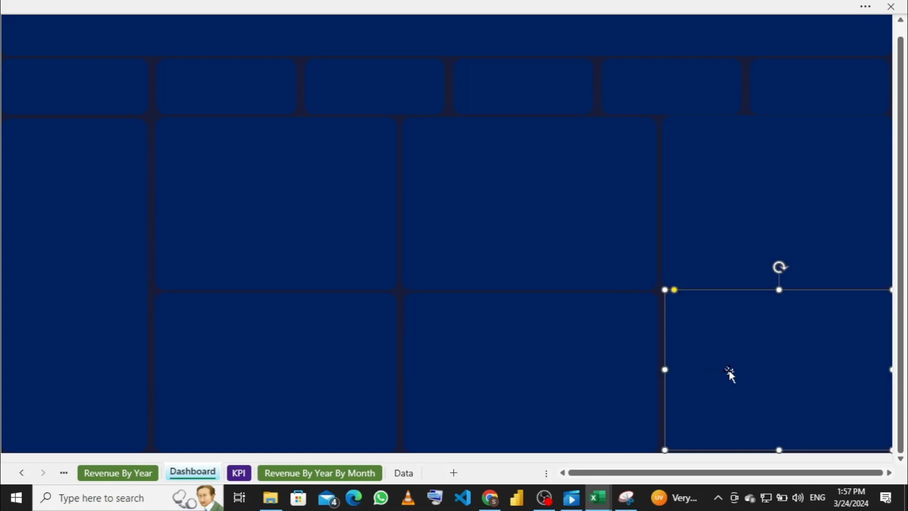
Step: Select the three upper-row panels together
{"action": "left_click", "coordinate": [218, 194]}
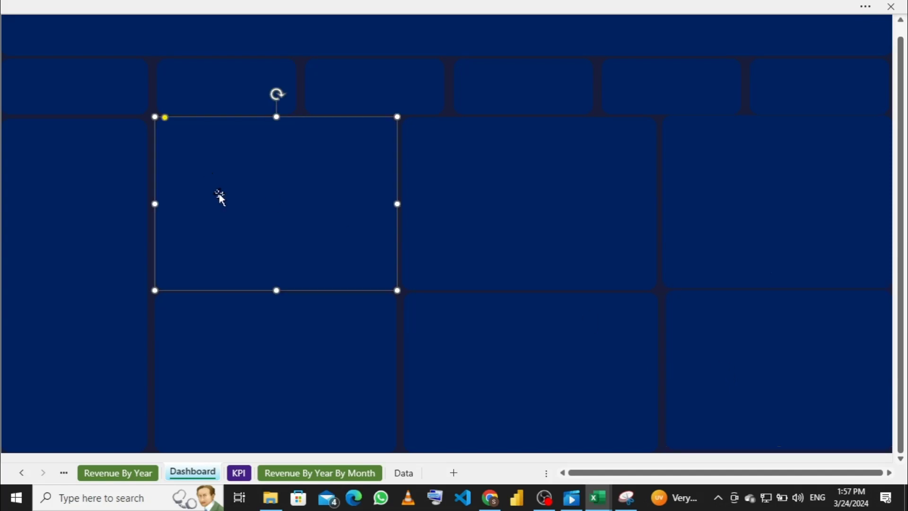
{"action": "left_click", "coordinate": [124, 204]}
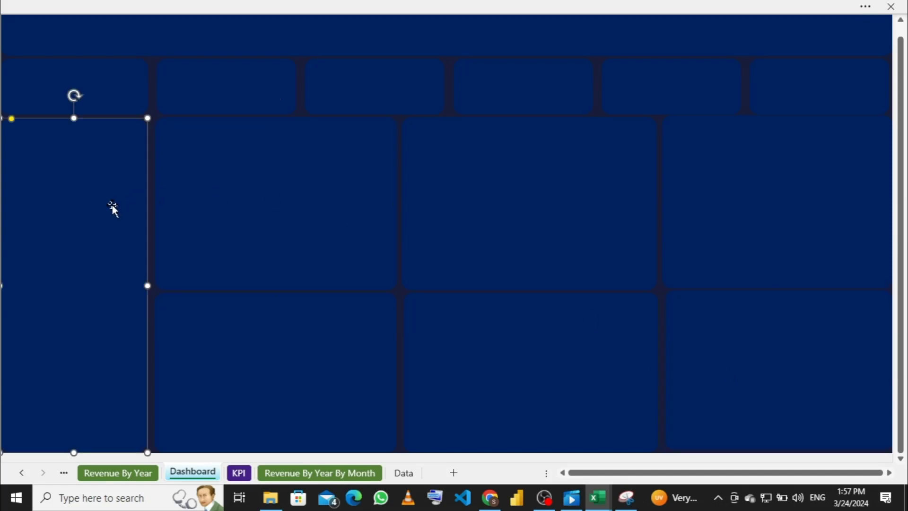
{"action": "left_click", "coordinate": [242, 220]}
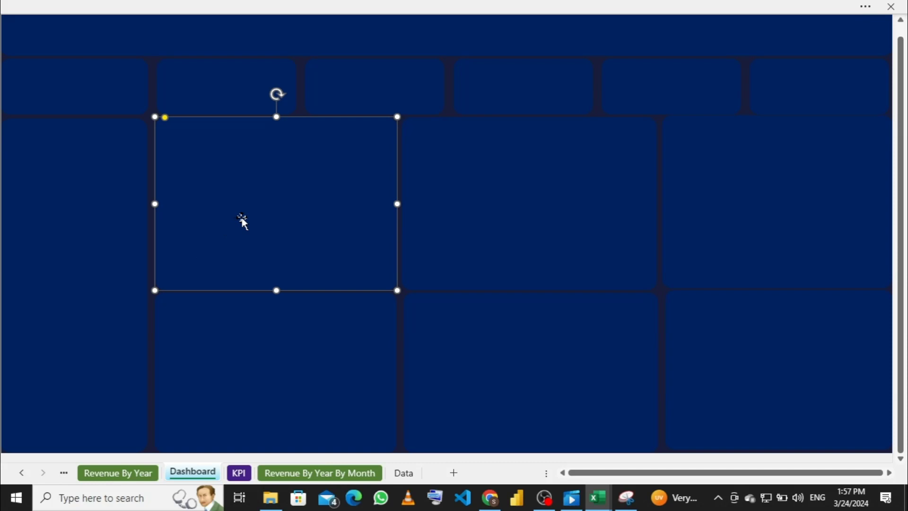
{"action": "left_click", "coordinate": [489, 210], "text": "ctrl"}
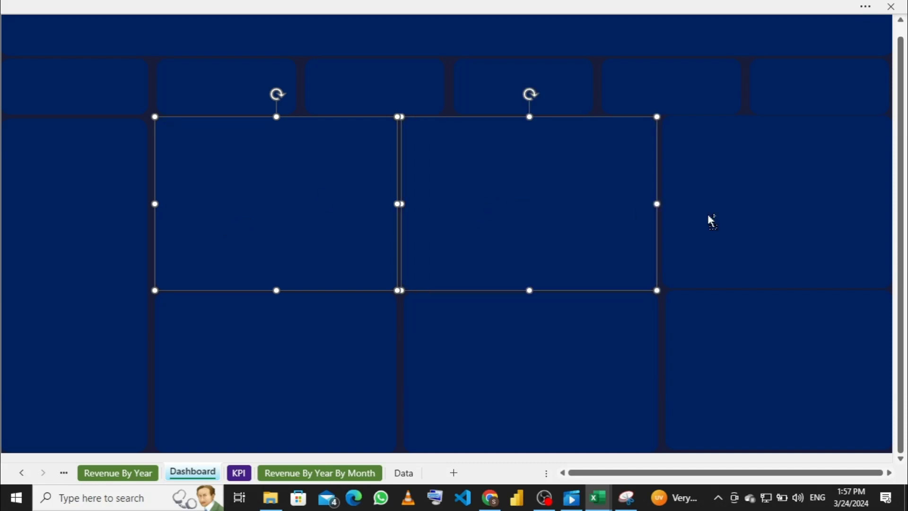
{"action": "left_click", "coordinate": [763, 212], "text": "ctrl"}
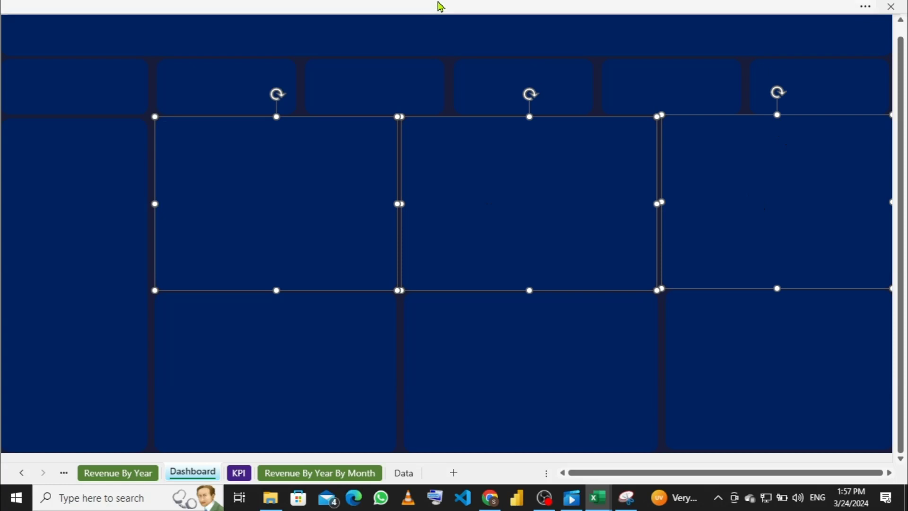
Step: Apply Align Top and Distribute Horizontally to the three panels, then return to full-screen
{"action": "left_click", "coordinate": [442, 7]}
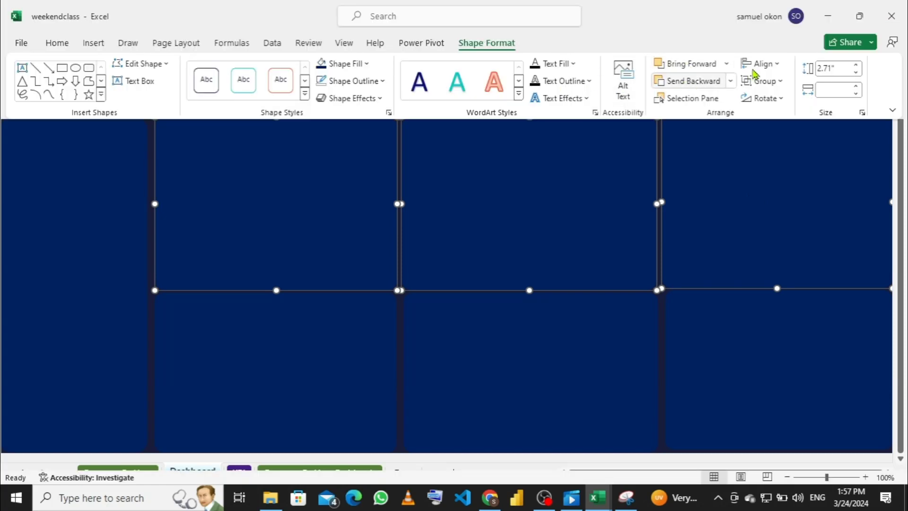
{"action": "left_click", "coordinate": [777, 65]}
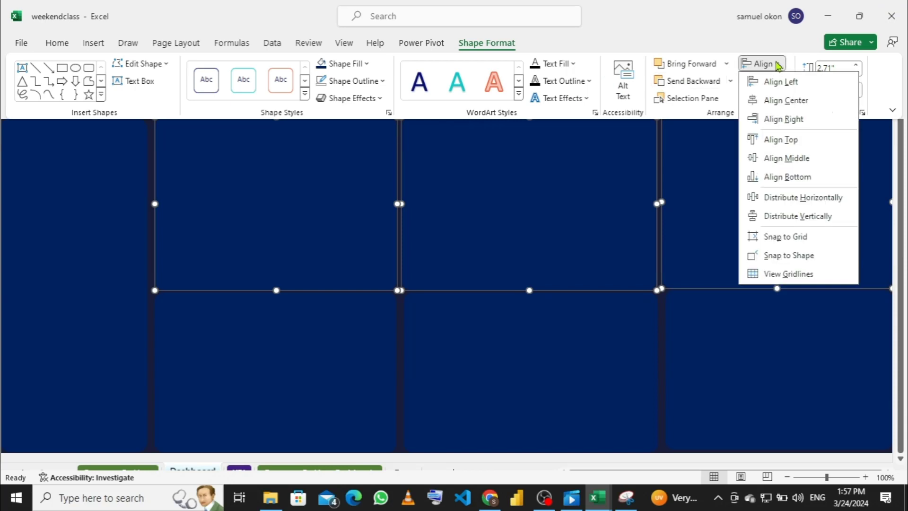
{"action": "left_click", "coordinate": [785, 140]}
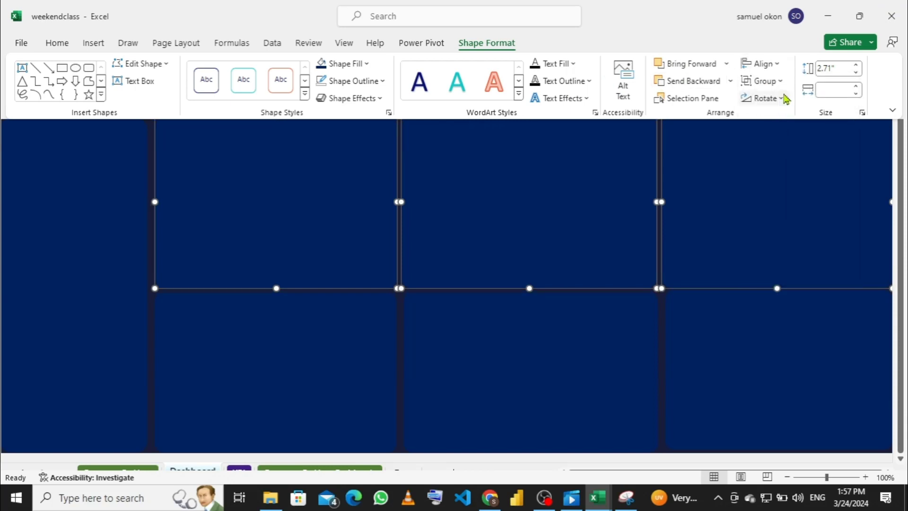
{"action": "left_click", "coordinate": [775, 64]}
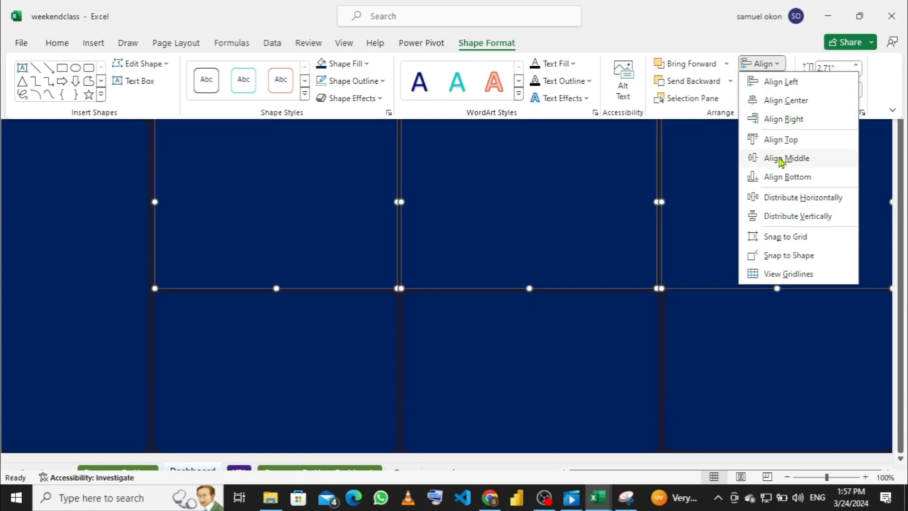
{"action": "left_click", "coordinate": [786, 197]}
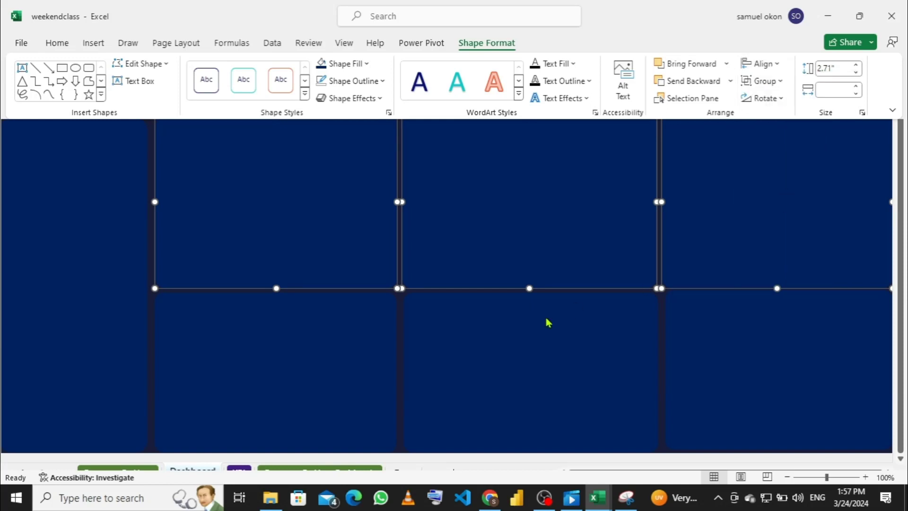
{"action": "key", "text": "ctrl+shift+F1"}
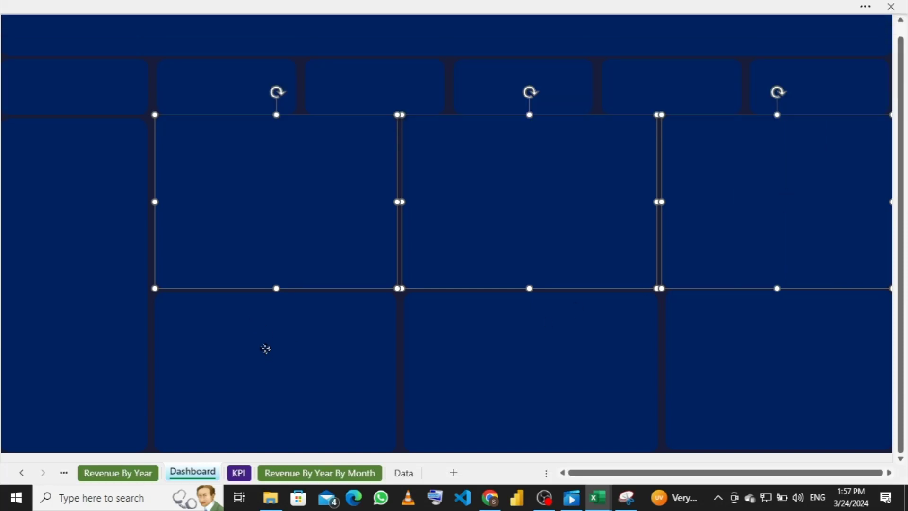
Step: Select the three upper panels and nudge them down so they meet the lower-left panel
{"action": "left_click", "coordinate": [264, 351]}
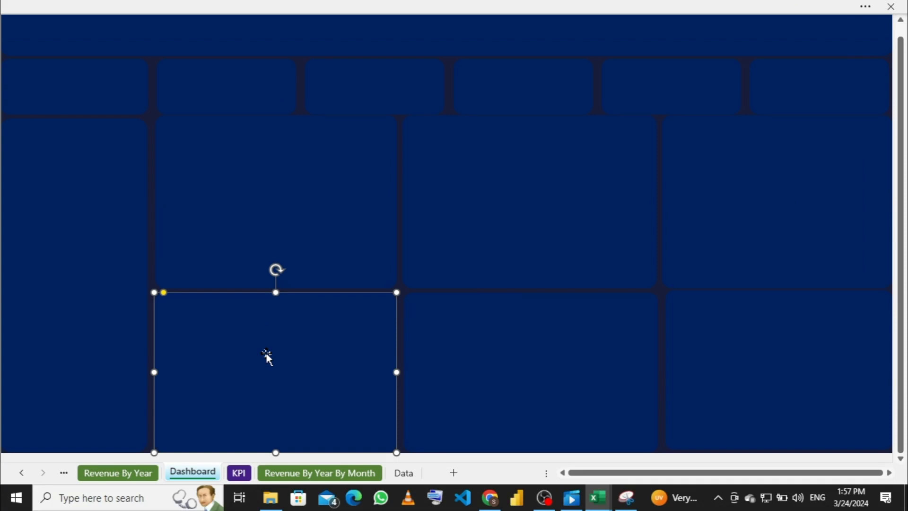
{"action": "left_click", "coordinate": [248, 236], "text": "shift"}
{"action": "left_click", "coordinate": [595, 224], "text": "shift"}
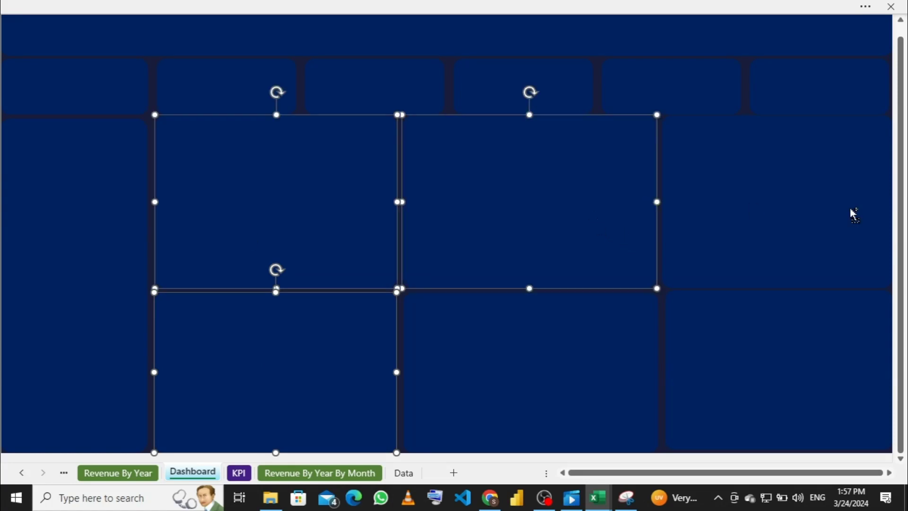
{"action": "left_click", "coordinate": [829, 214], "text": "shift"}
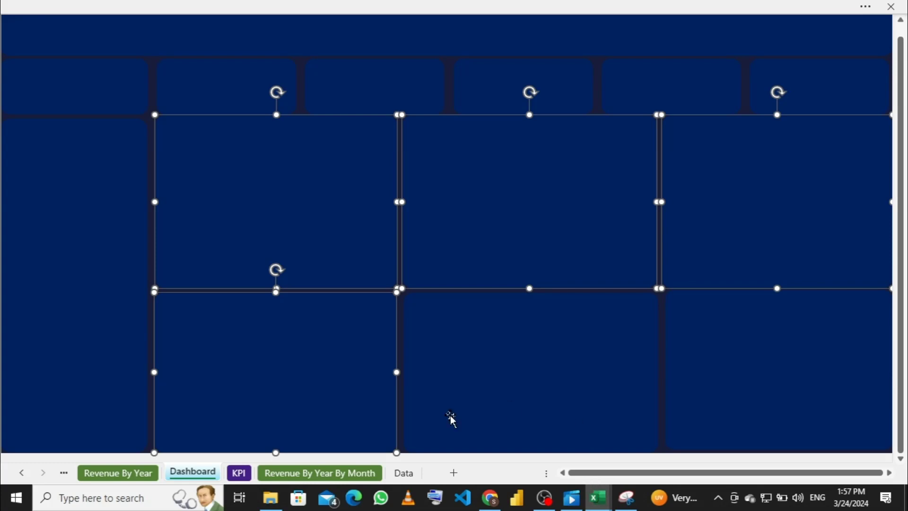
{"action": "left_click", "coordinate": [304, 399], "text": "shift"}
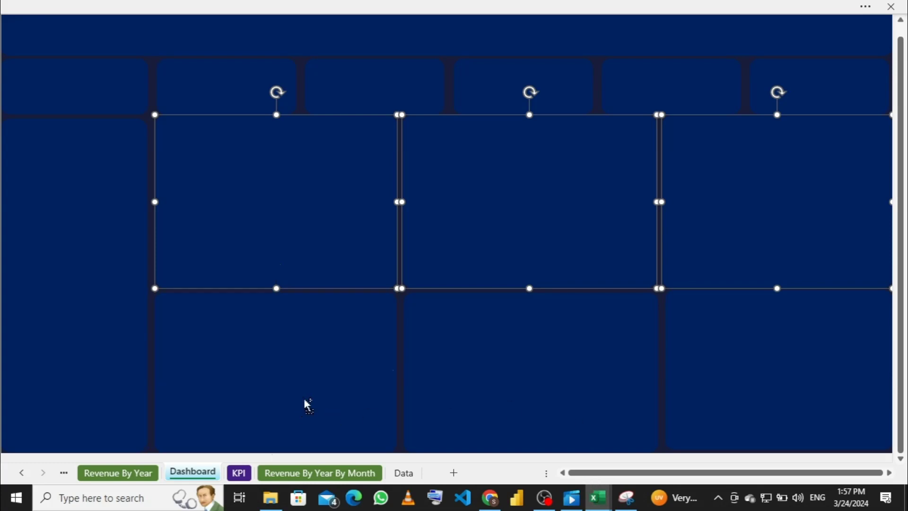
{"action": "key", "text": "Down"}
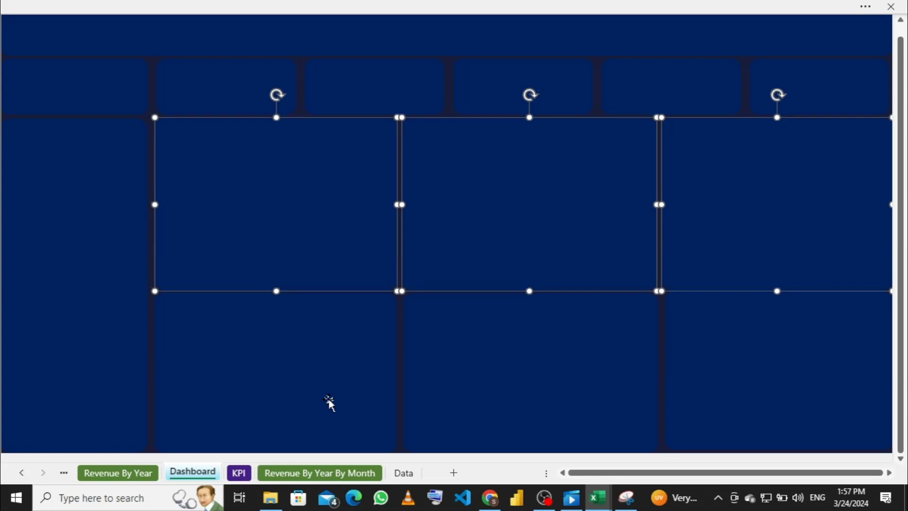
{"action": "key", "text": "Up"}
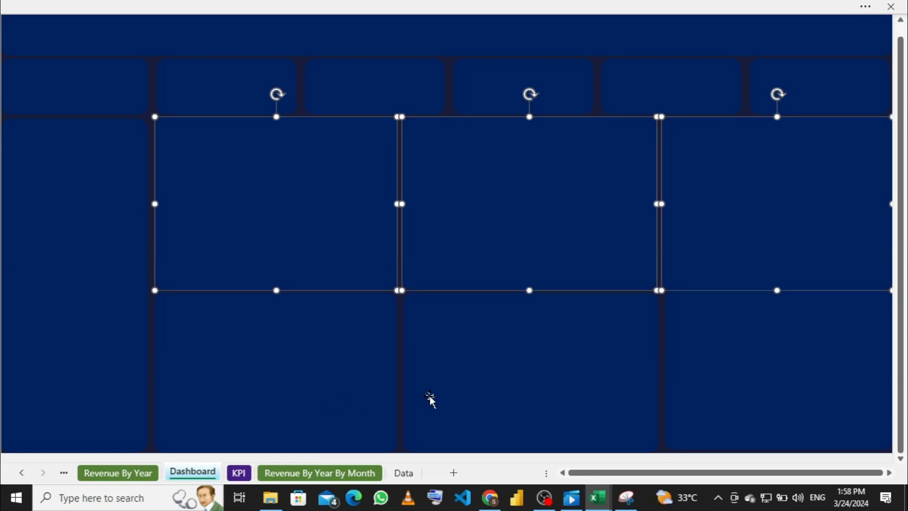
{"action": "left_click", "coordinate": [515, 378]}
Step: Stretch the bottom-right tile's top and bottom edges to line up with the neighbouring tiles
{"action": "left_click", "coordinate": [288, 399]}
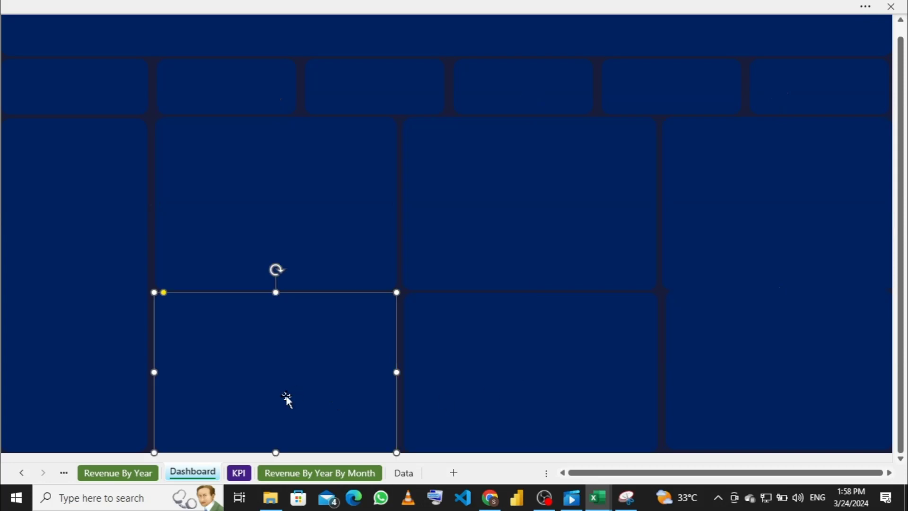
{"action": "left_click", "coordinate": [718, 359]}
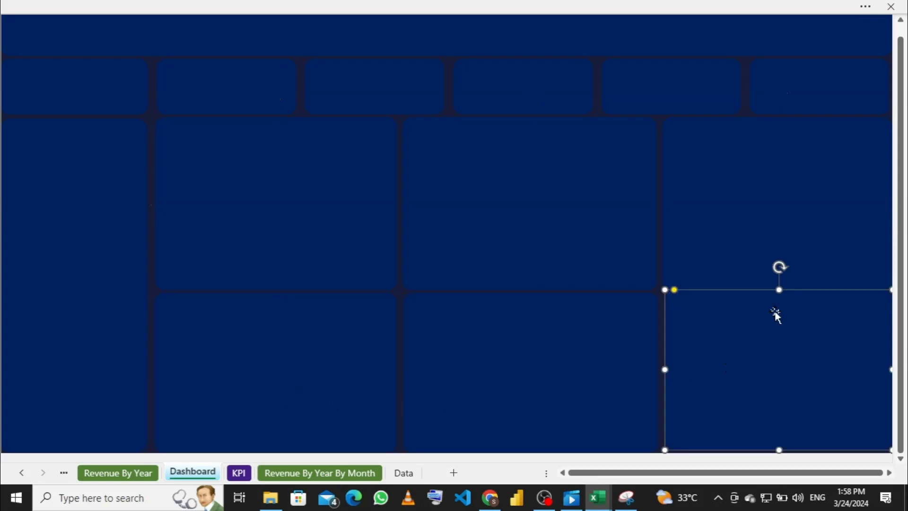
{"action": "left_click_drag", "start_coordinate": [779, 289], "coordinate": [779, 295]}
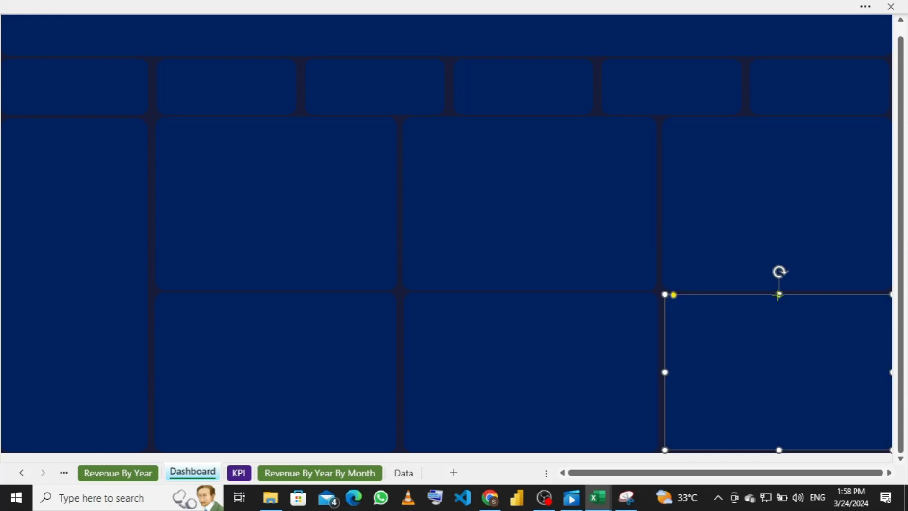
{"action": "left_click_drag", "start_coordinate": [779, 295], "coordinate": [780, 296]}
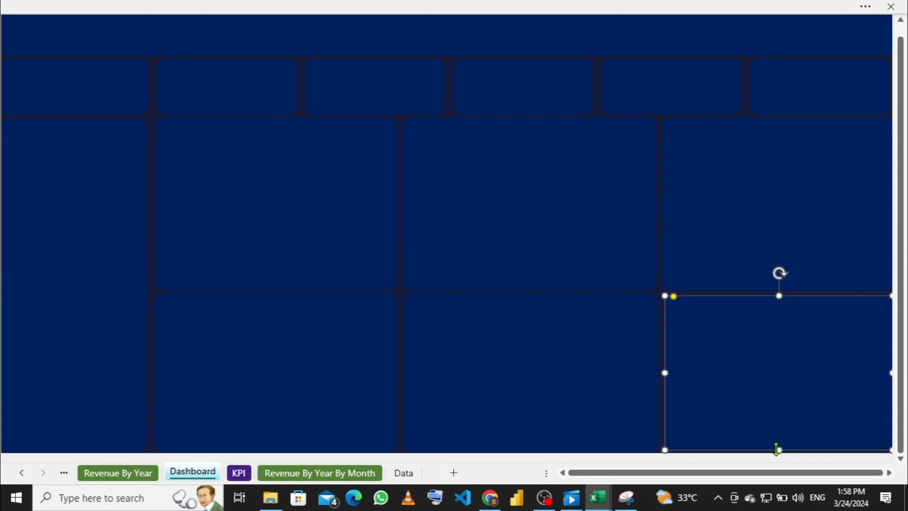
{"action": "left_click_drag", "start_coordinate": [780, 448], "coordinate": [781, 453]}
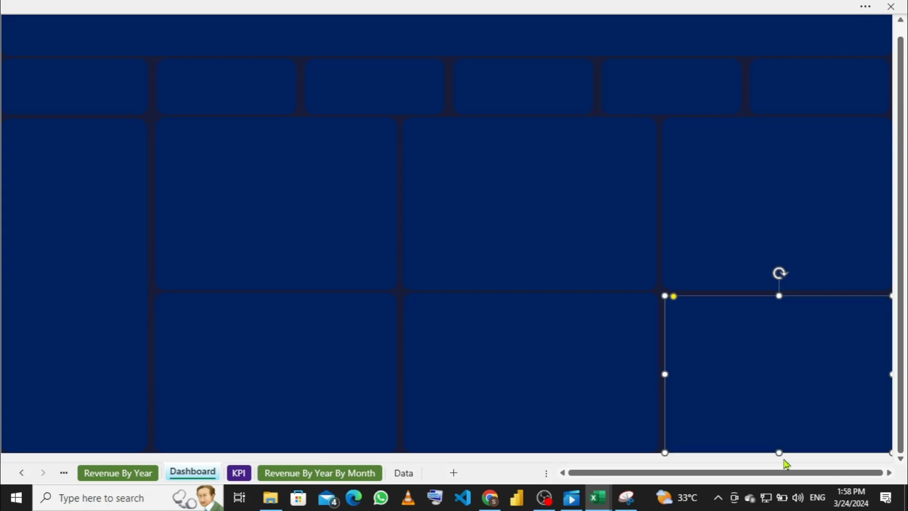
{"action": "left_click", "coordinate": [509, 227]}
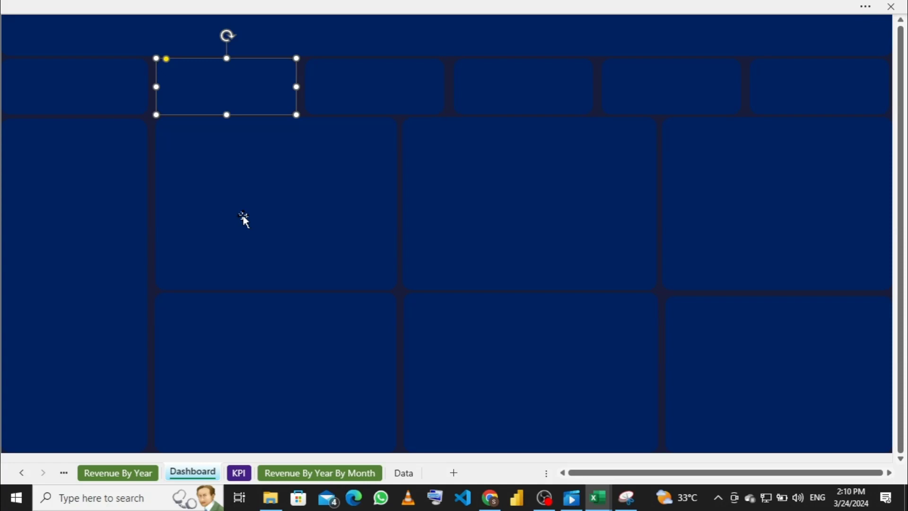
{"action": "left_click", "coordinate": [339, 215]}
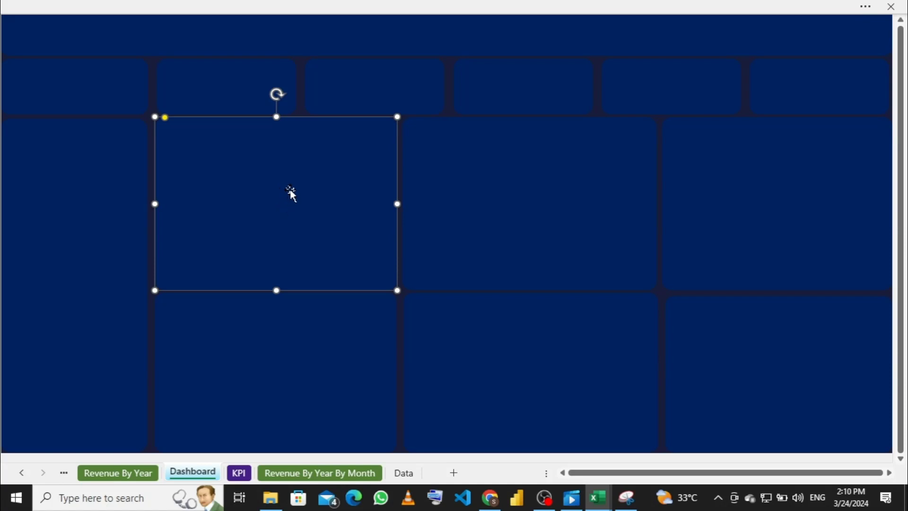
Step: Go to the Total revenue by day sheet and copy its day-of-week revenue chart
{"action": "left_click", "coordinate": [134, 473]}
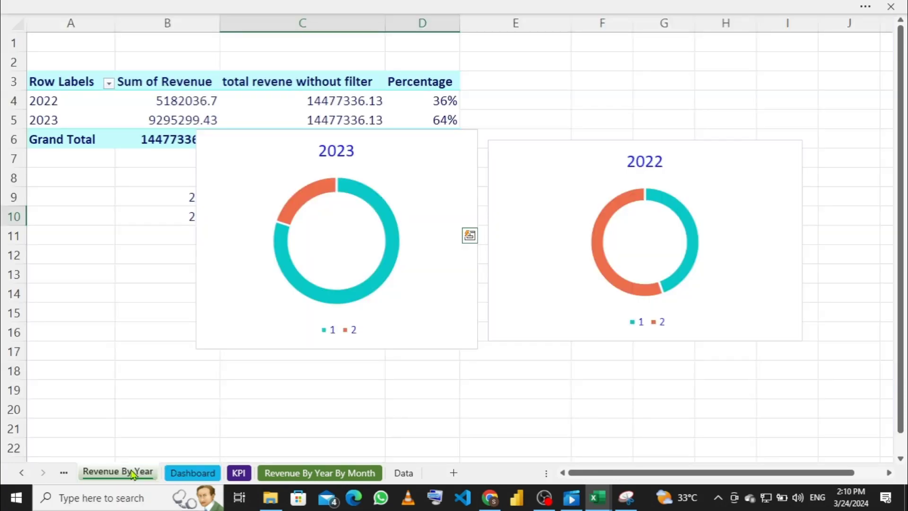
{"action": "left_click", "coordinate": [64, 472]}
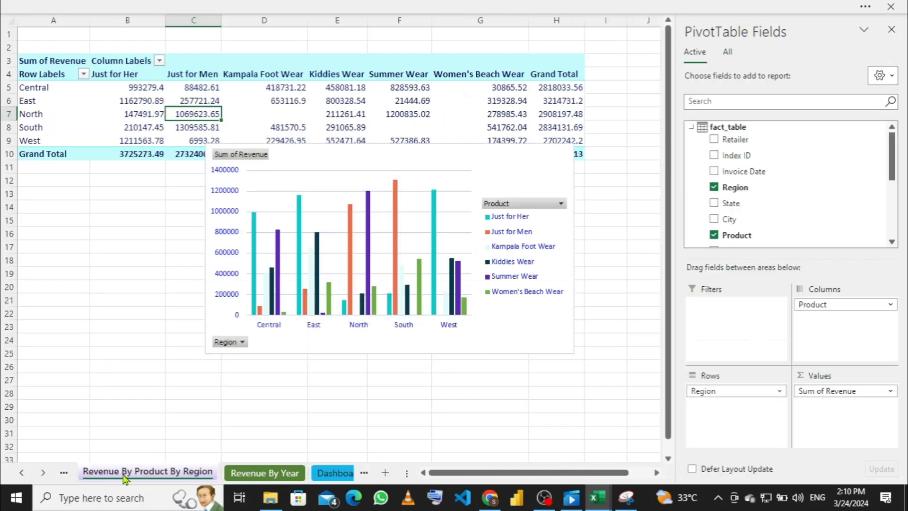
{"action": "left_click", "coordinate": [65, 473]}
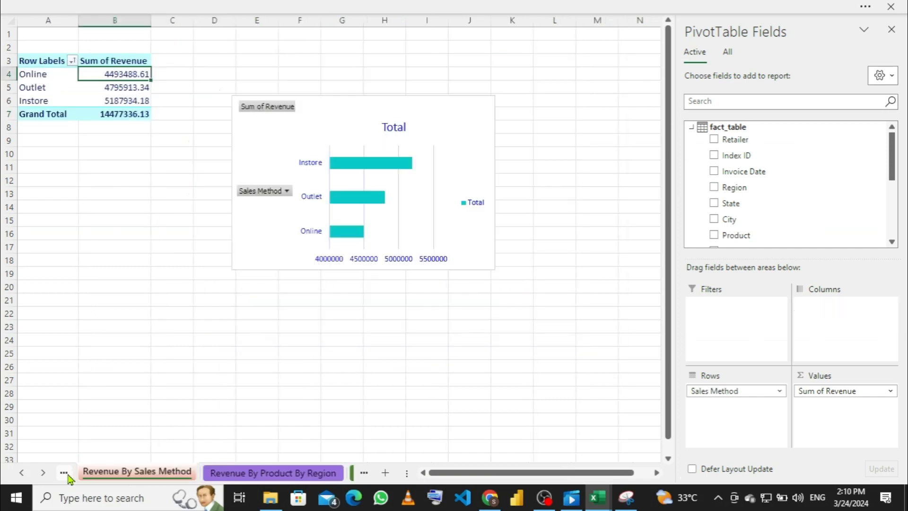
{"action": "left_click", "coordinate": [65, 472]}
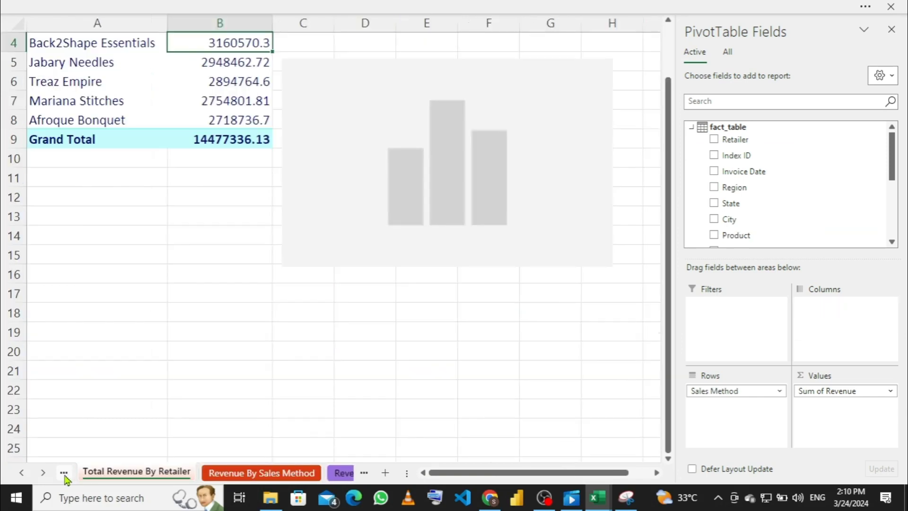
{"action": "left_click", "coordinate": [64, 473]}
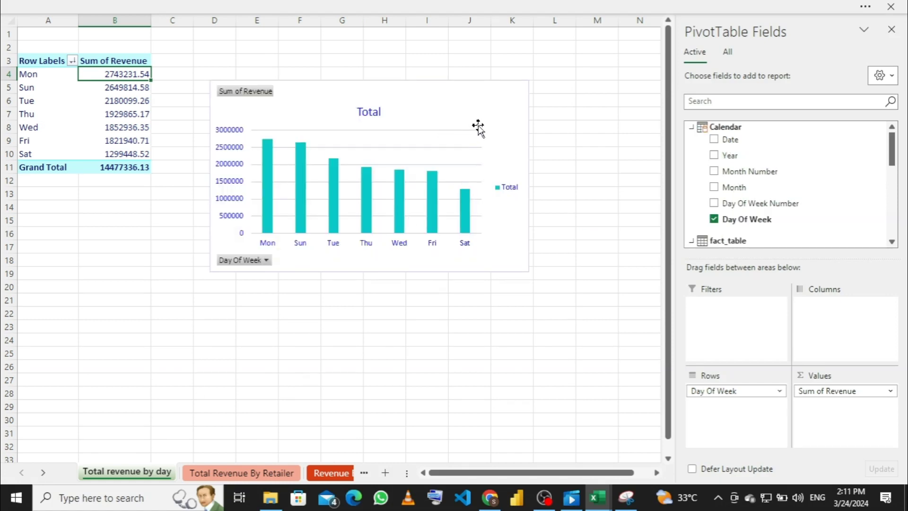
{"action": "left_click", "coordinate": [491, 112]}
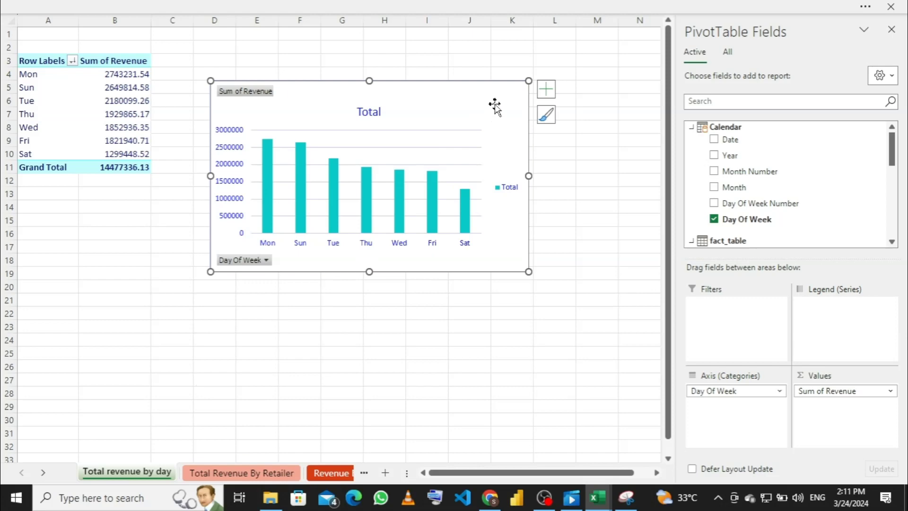
Step: Return to the Dashboard sheet
{"action": "left_click", "coordinate": [328, 472]}
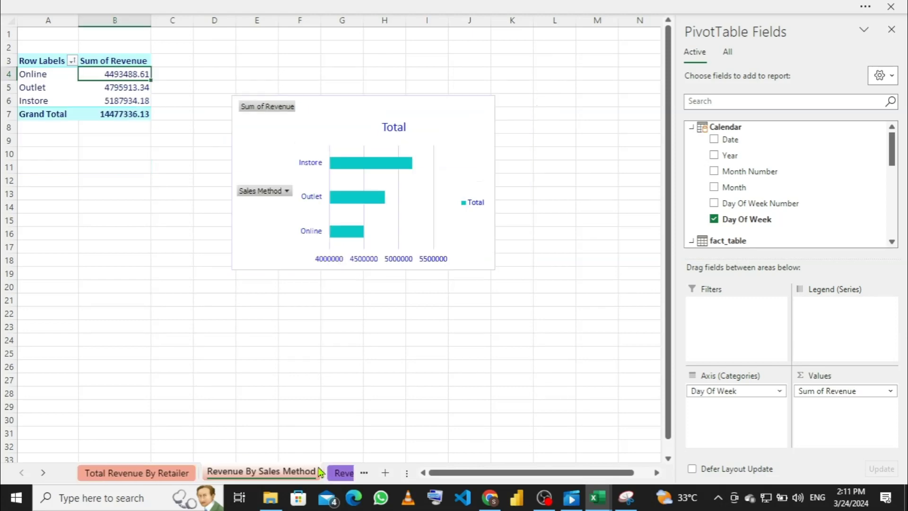
{"action": "left_click", "coordinate": [340, 472]}
{"action": "left_click", "coordinate": [351, 475]}
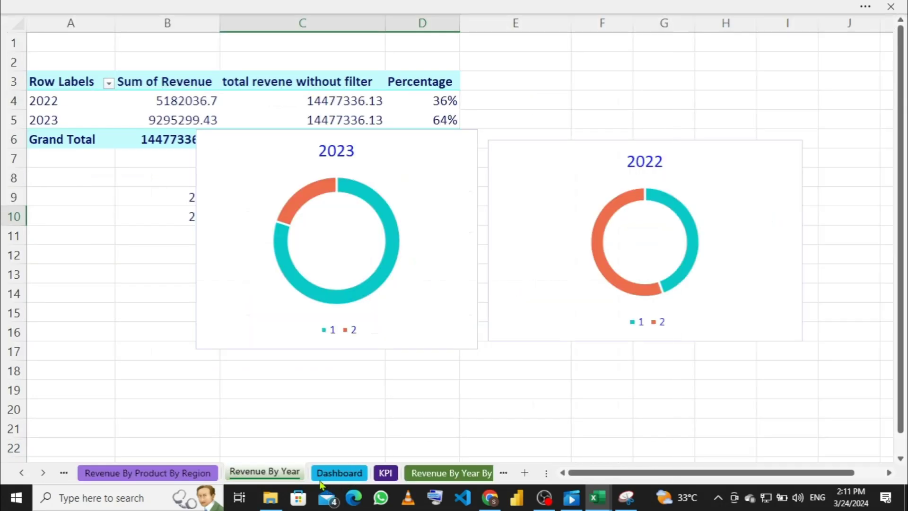
{"action": "left_click", "coordinate": [321, 475]}
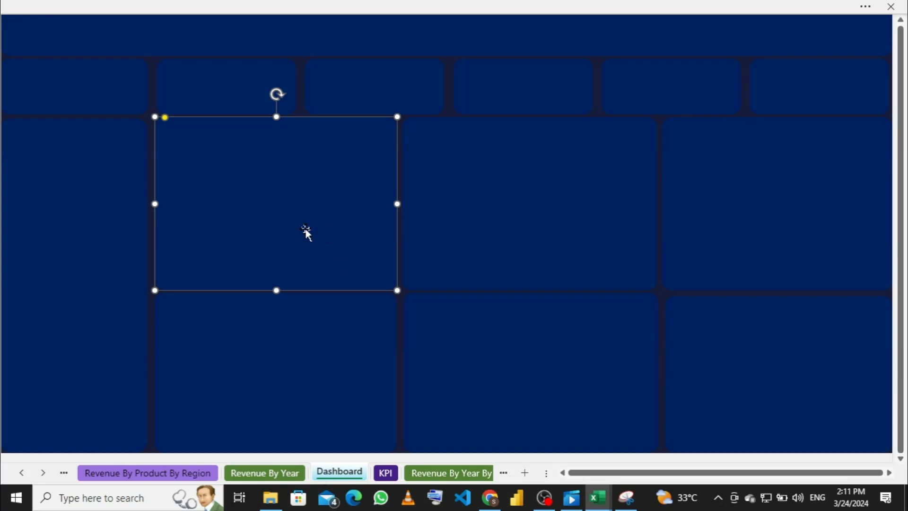
Step: Paste the day-of-week revenue chart and resize it to sit inside the top-left large tile
{"action": "key", "text": "ctrl+v"}
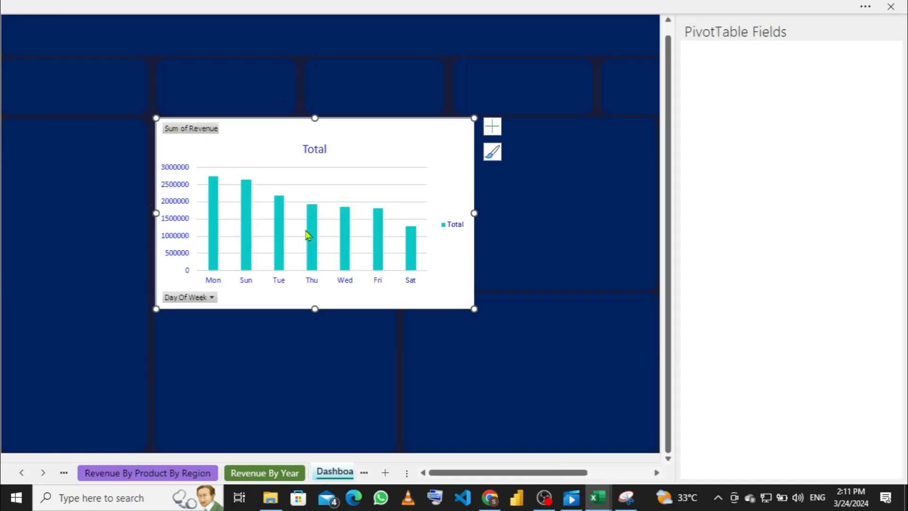
{"action": "left_click_drag", "start_coordinate": [470, 213], "coordinate": [390, 215]}
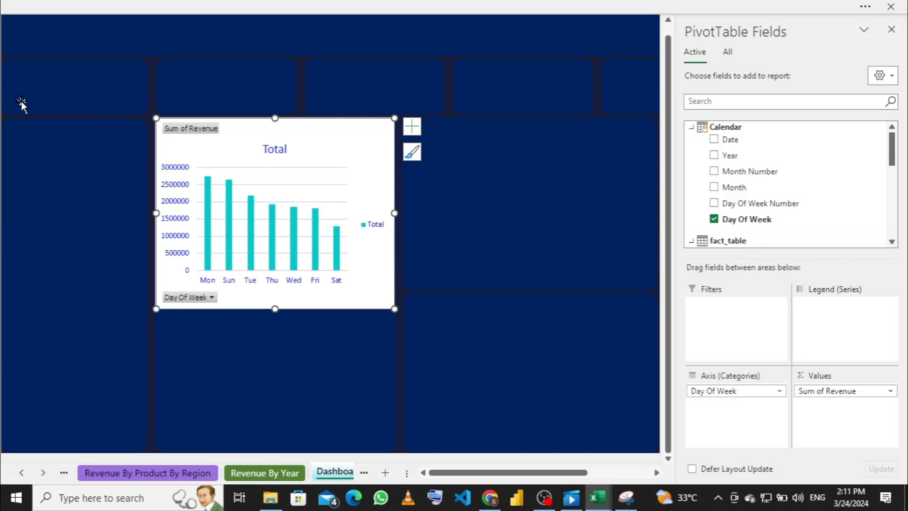
{"action": "left_click_drag", "start_coordinate": [275, 308], "coordinate": [277, 274]}
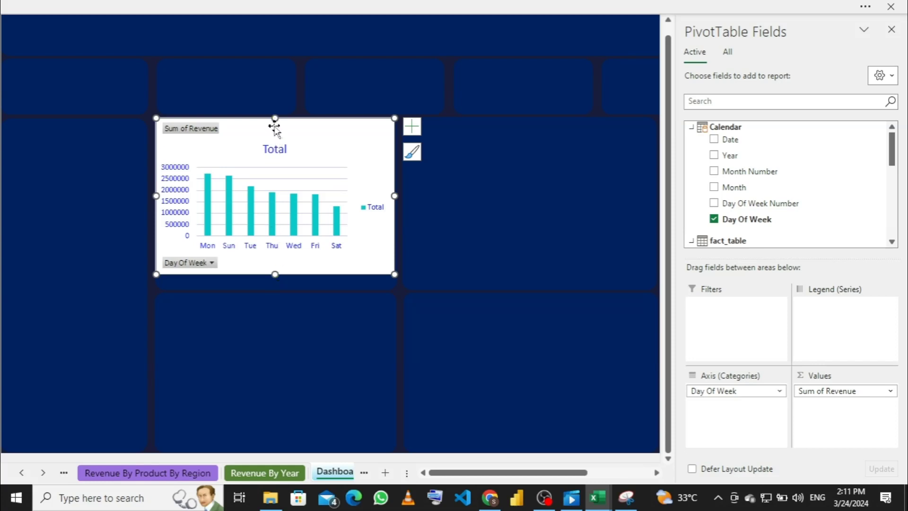
{"action": "mouse_move", "coordinate": [276, 118]}
{"action": "left_mouse_down"}
{"action": "mouse_move", "coordinate": [277, 132]}
{"action": "mouse_move", "coordinate": [295, 140]}
{"action": "mouse_move", "coordinate": [296, 132]}
{"action": "left_mouse_up"}
{"action": "left_click_drag", "start_coordinate": [274, 262], "coordinate": [275, 284]}
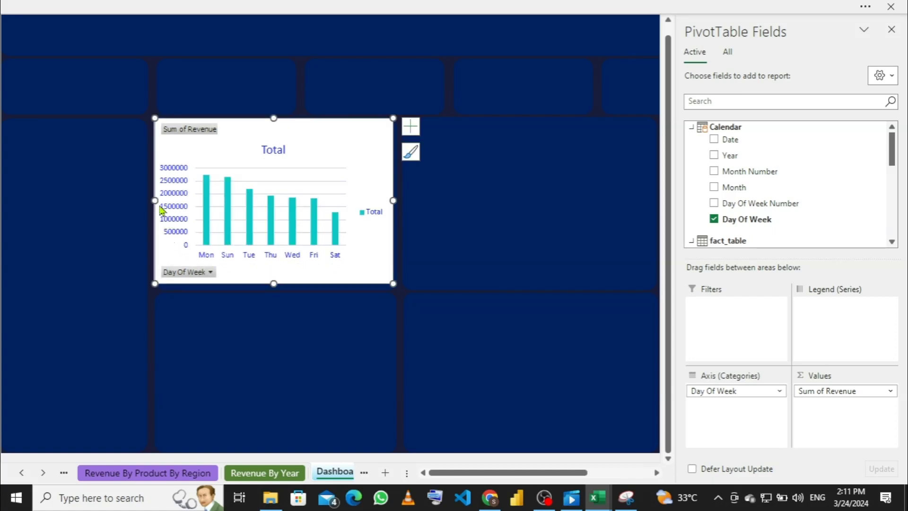
{"action": "left_click_drag", "start_coordinate": [155, 200], "coordinate": [173, 201]}
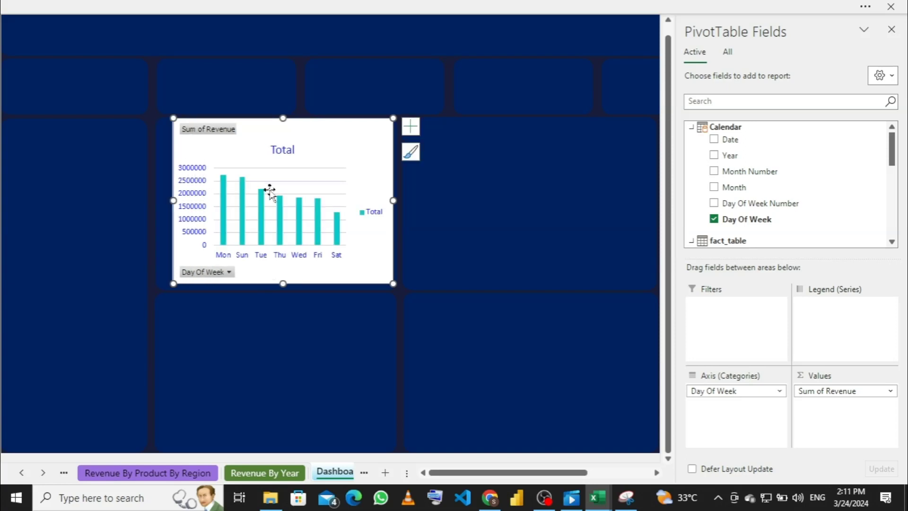
{"action": "left_click_drag", "start_coordinate": [387, 200], "coordinate": [370, 198]}
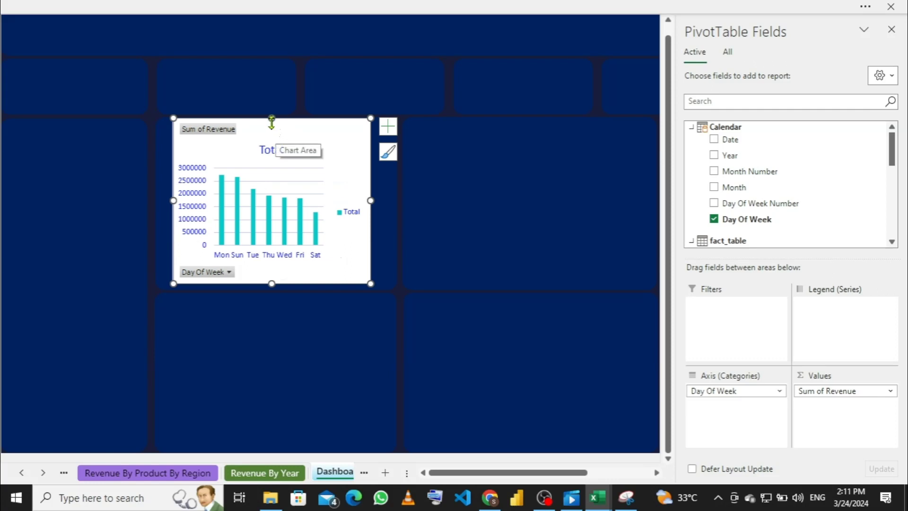
{"action": "left_click_drag", "start_coordinate": [271, 118], "coordinate": [272, 126]}
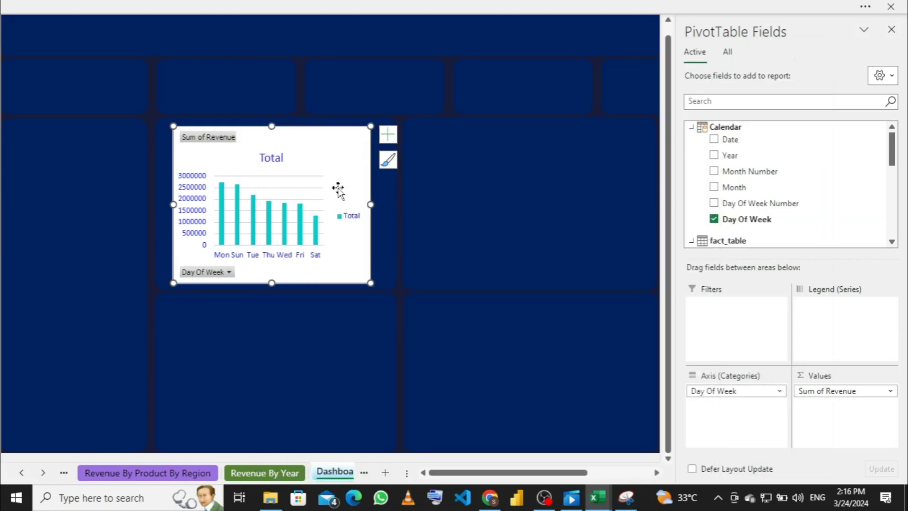
Step: Give the chart area No Fill and No Outline so the navy tile shows through
{"action": "right_click", "coordinate": [329, 159]}
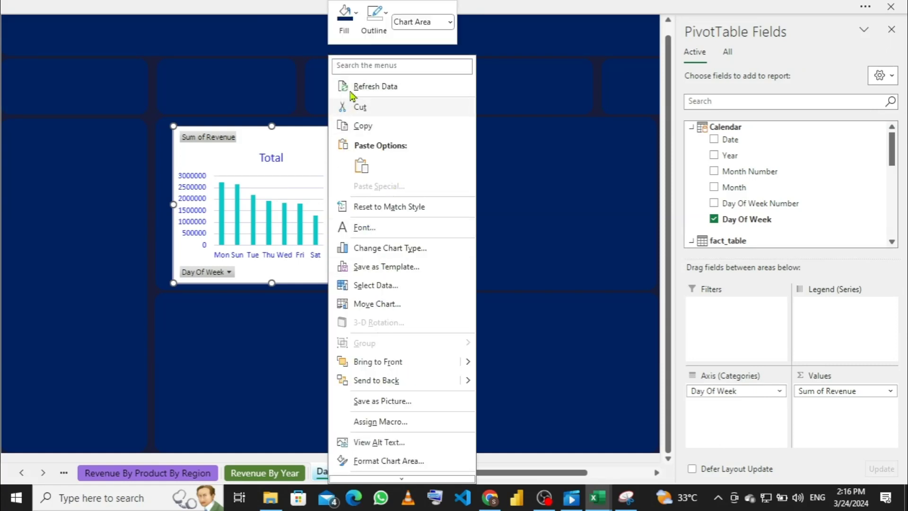
{"action": "left_click", "coordinate": [356, 18]}
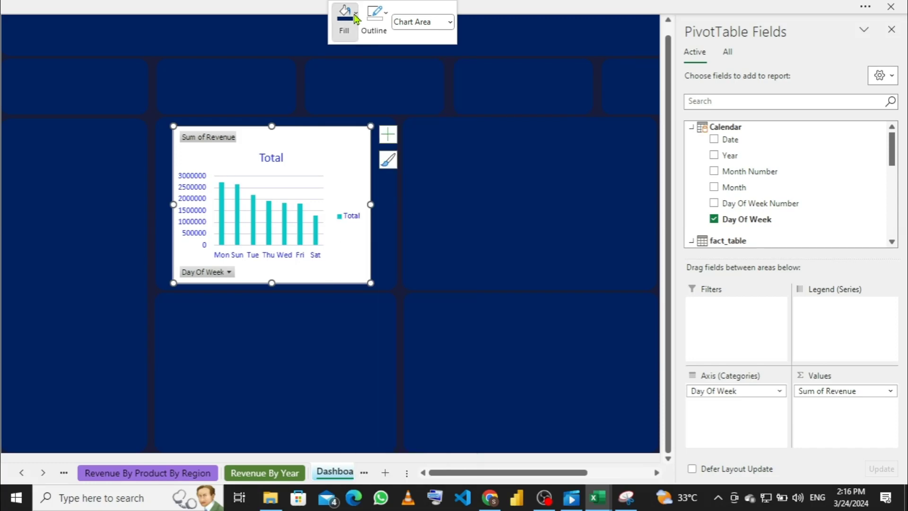
{"action": "left_click", "coordinate": [356, 18]}
{"action": "left_click", "coordinate": [350, 205]}
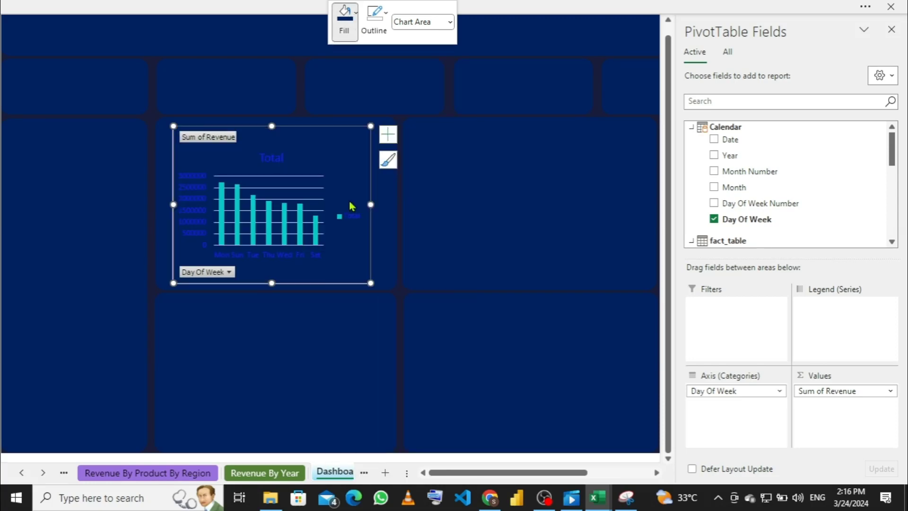
{"action": "left_click", "coordinate": [386, 14]}
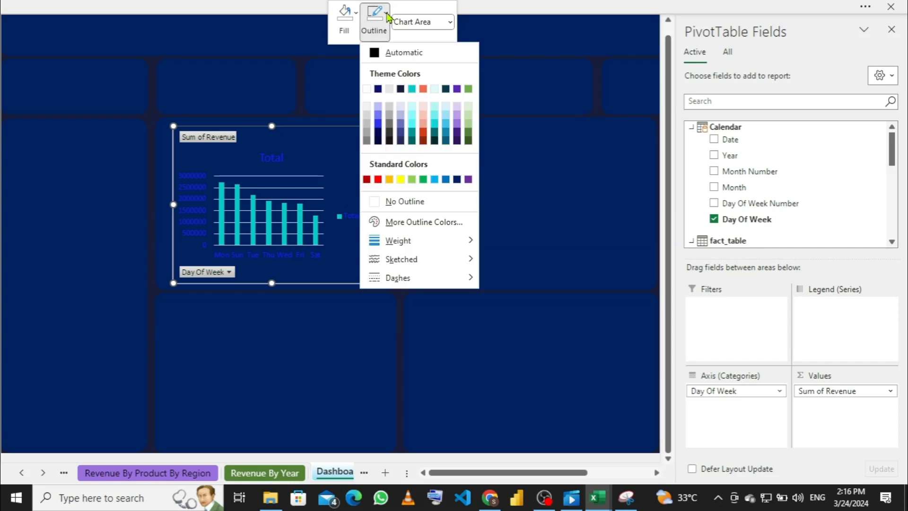
{"action": "left_click", "coordinate": [373, 205]}
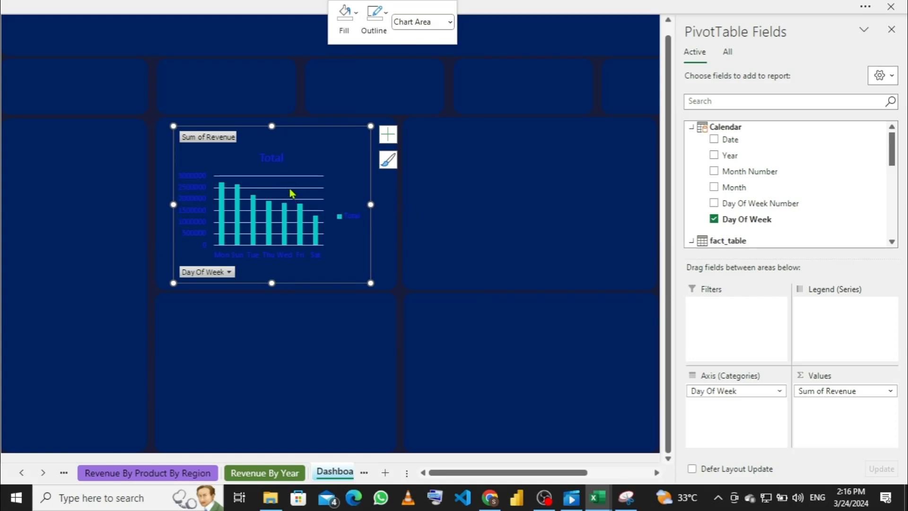
{"action": "left_click", "coordinate": [391, 138]}
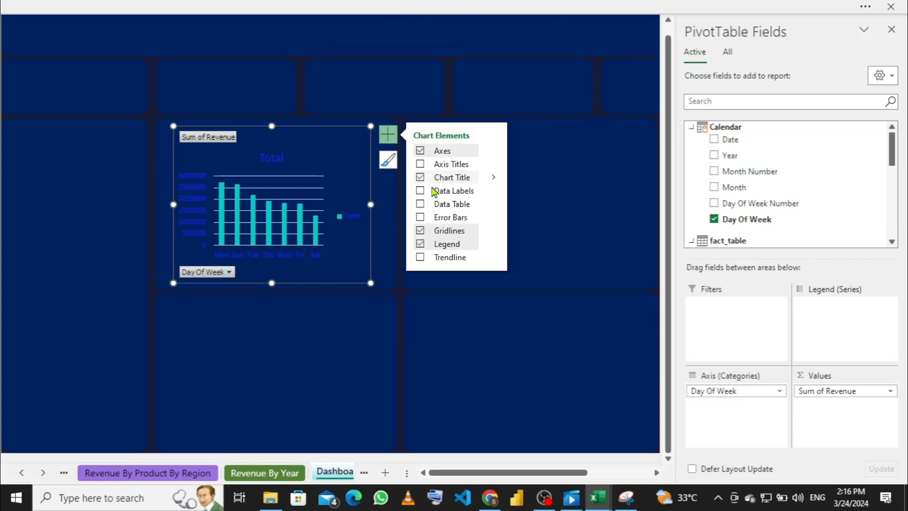
Step: Turn off the chart's gridlines and delete its Total legend
{"action": "left_click", "coordinate": [420, 230]}
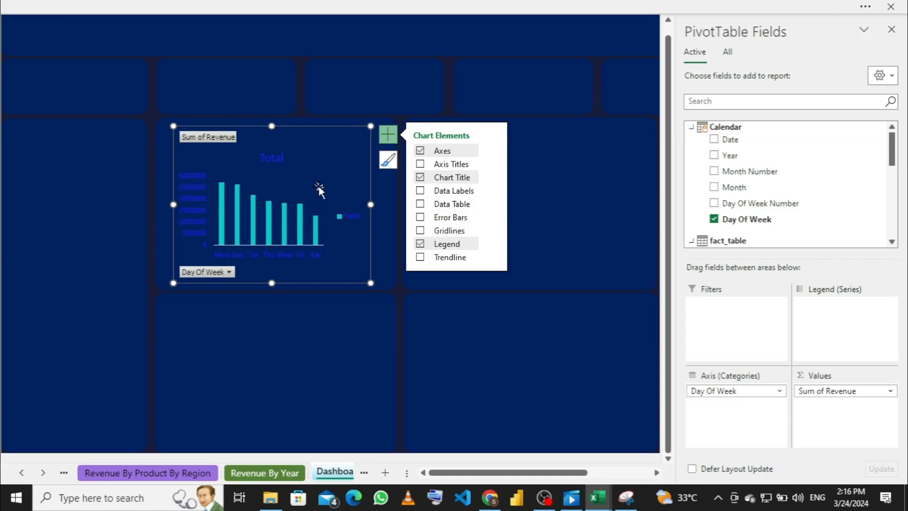
{"action": "left_click", "coordinate": [350, 220]}
{"action": "right_click", "coordinate": [346, 220]}
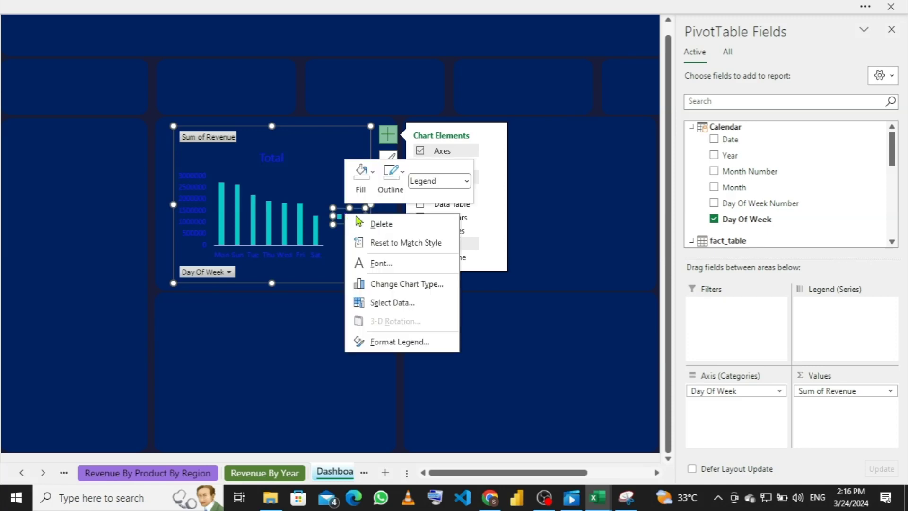
{"action": "left_click", "coordinate": [366, 224]}
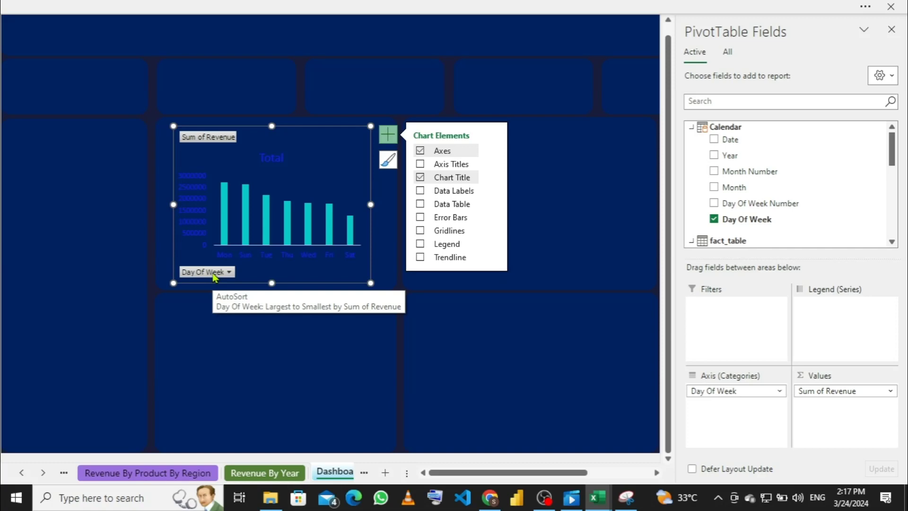
Step: Hide all pivot field buttons, including Sum of Revenue and Day Of Week, on the chart
{"action": "right_click", "coordinate": [213, 277]}
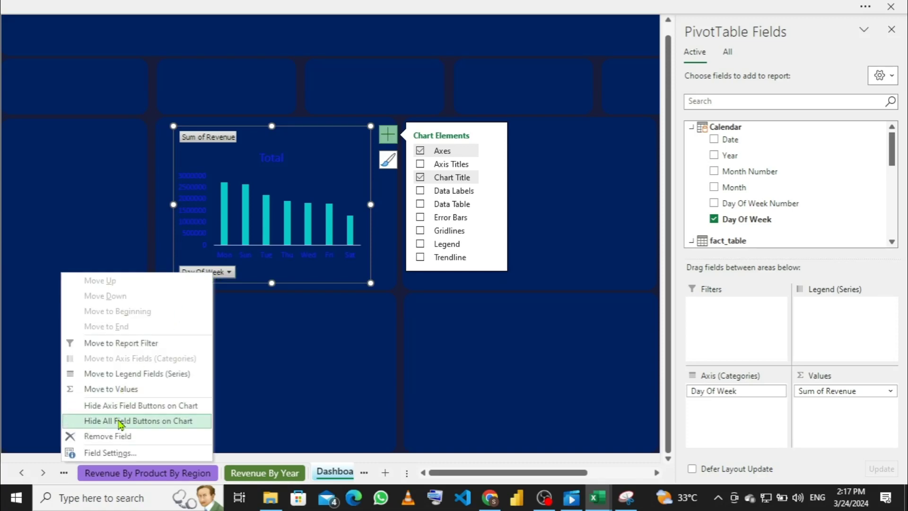
{"action": "left_click", "coordinate": [161, 422]}
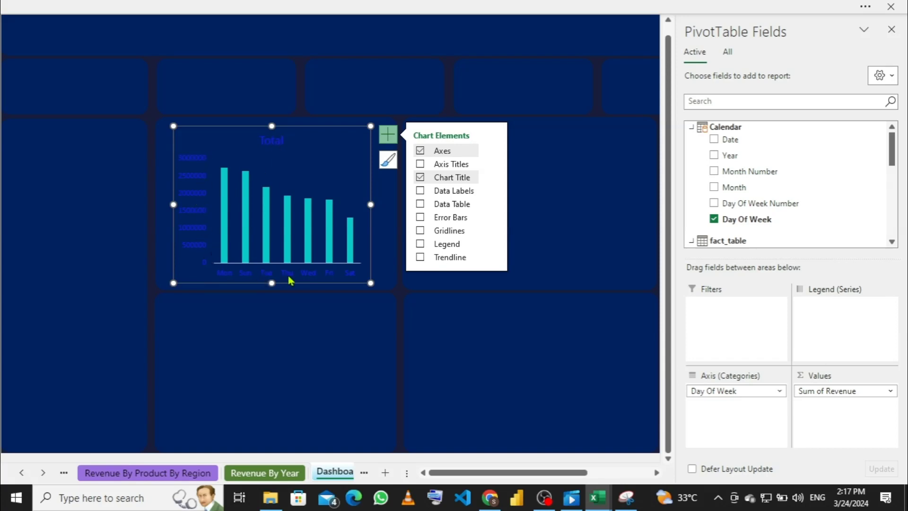
{"action": "left_click", "coordinate": [200, 203]}
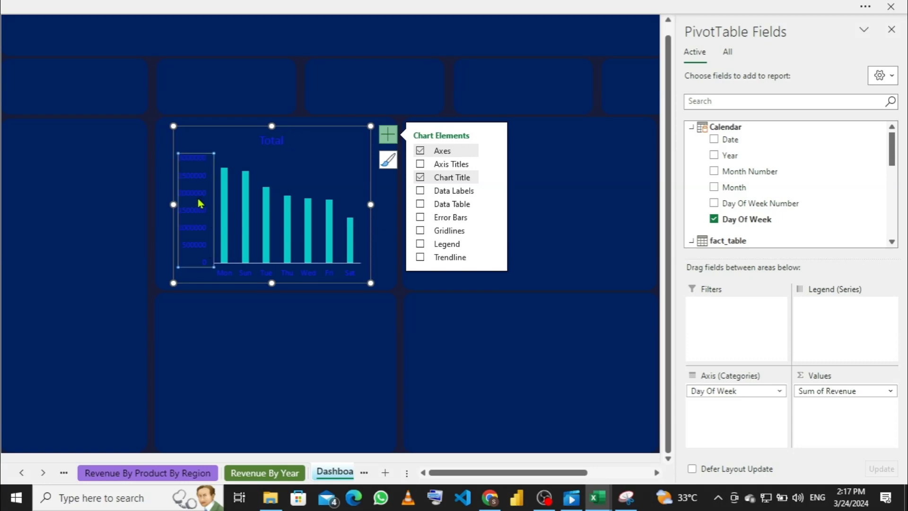
Step: Set the vertical axis revenue labels' font colour to white
{"action": "right_click", "coordinate": [200, 203]}
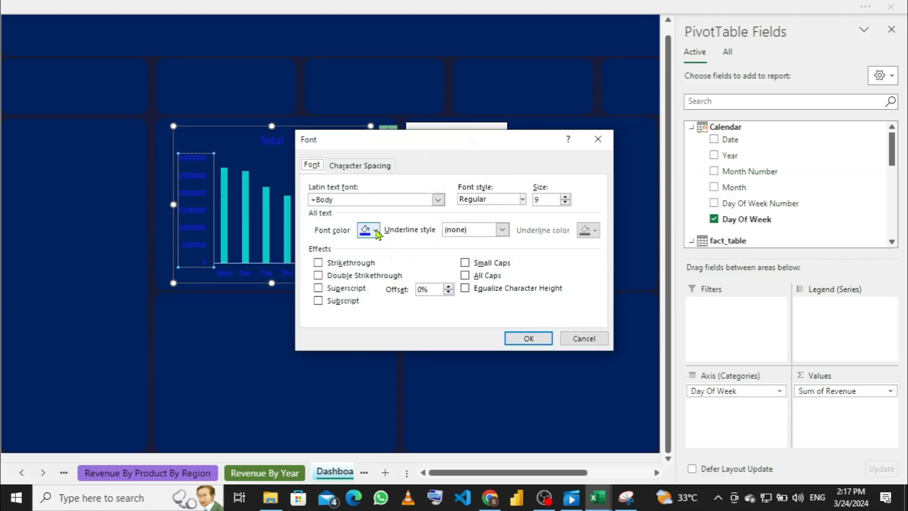
{"action": "left_click", "coordinate": [376, 231]}
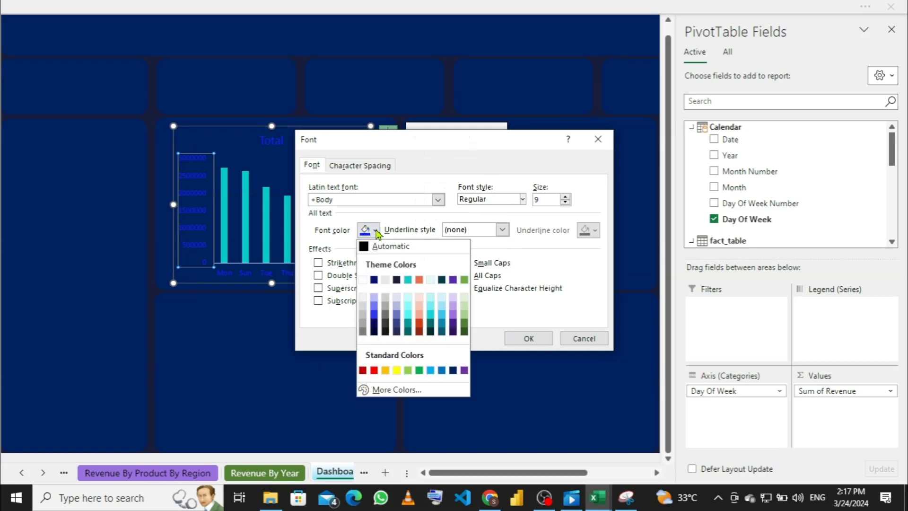
{"action": "left_click", "coordinate": [362, 280]}
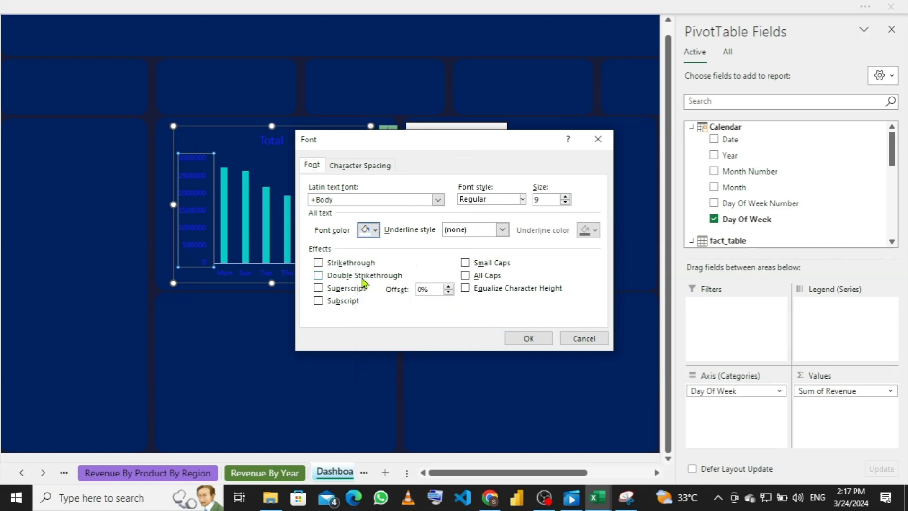
{"action": "left_click", "coordinate": [515, 338]}
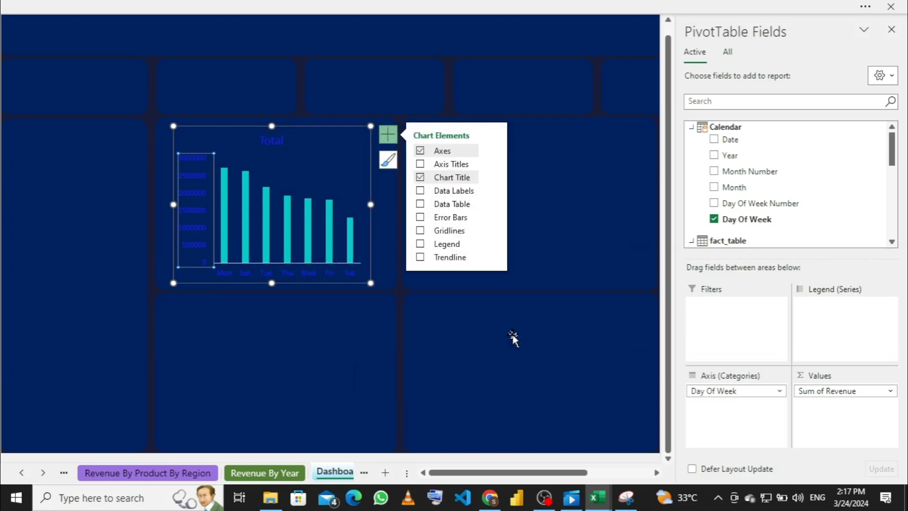
Step: Set the Mon–Sat horizontal axis day labels' font colour to white
{"action": "left_click", "coordinate": [307, 279]}
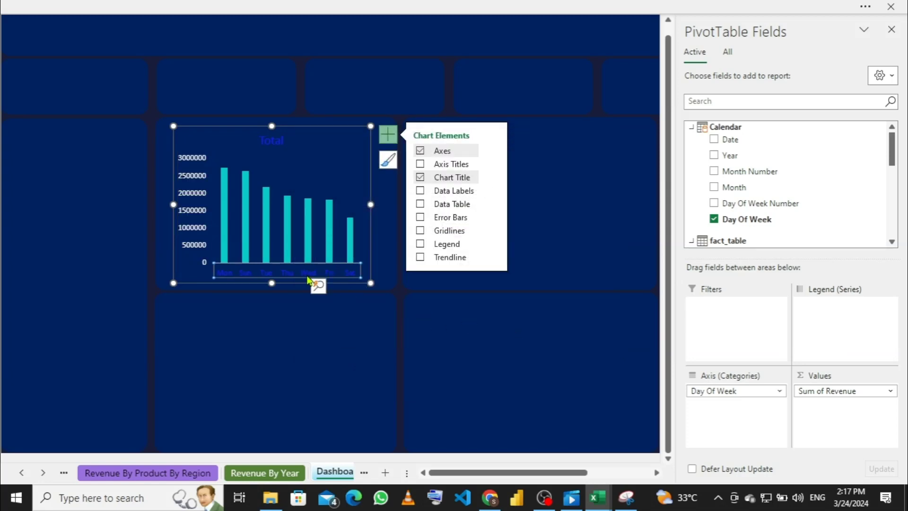
{"action": "right_click", "coordinate": [309, 268]}
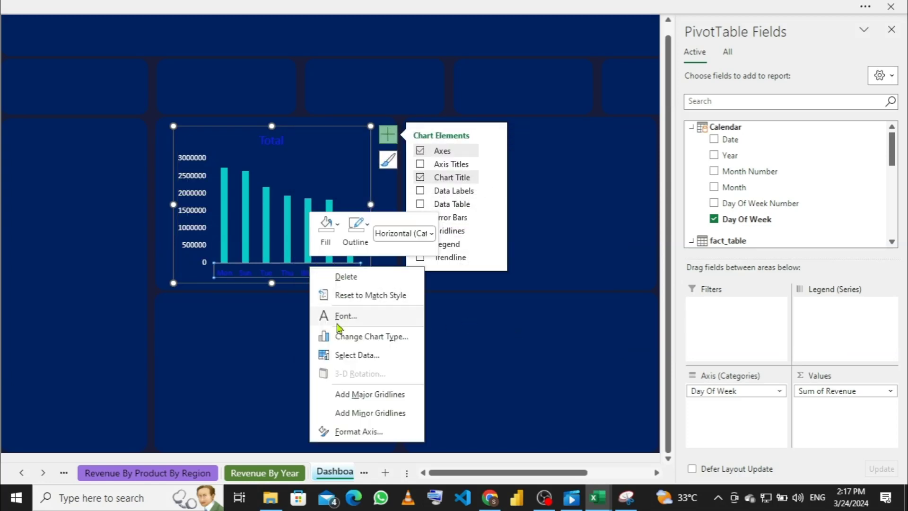
{"action": "left_click", "coordinate": [340, 317]}
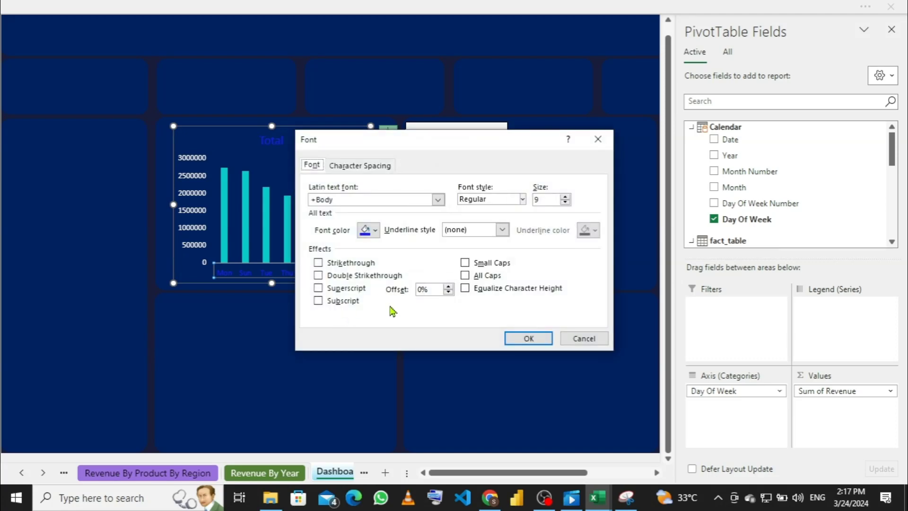
{"action": "left_click", "coordinate": [375, 230]}
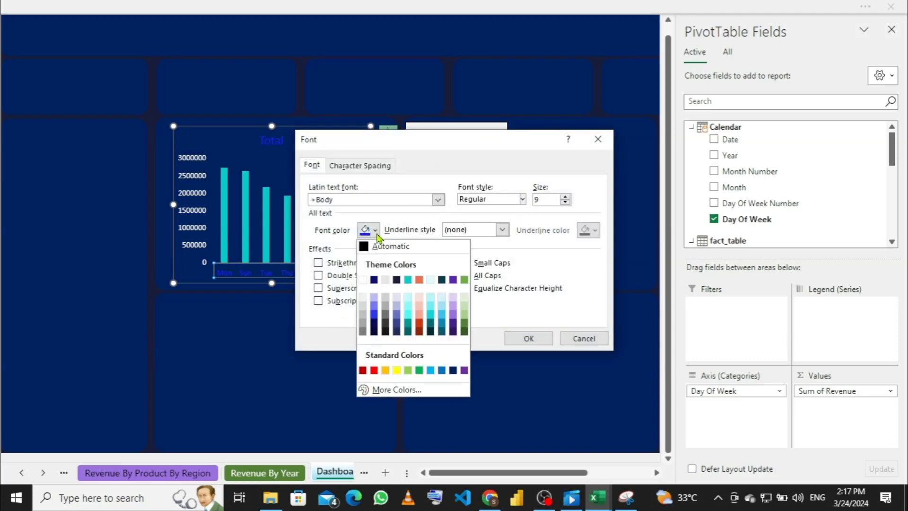
{"action": "left_click", "coordinate": [363, 279]}
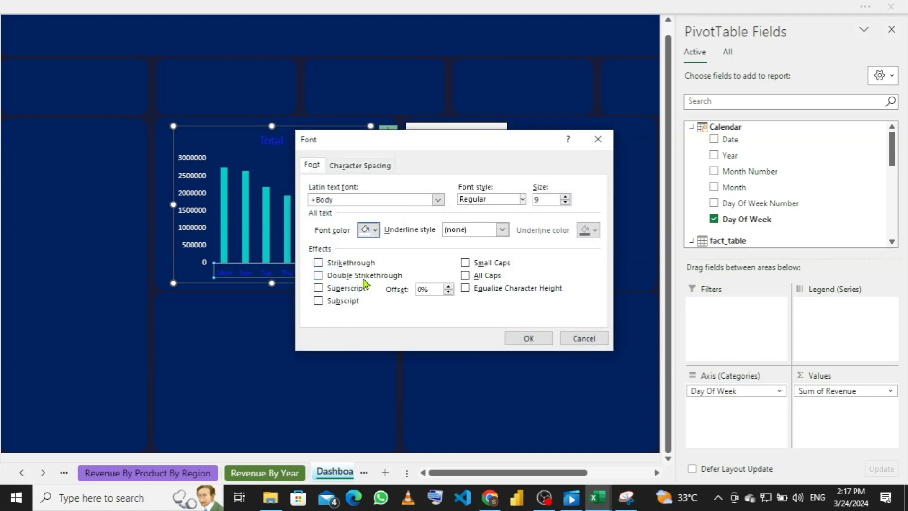
{"action": "left_click", "coordinate": [515, 338]}
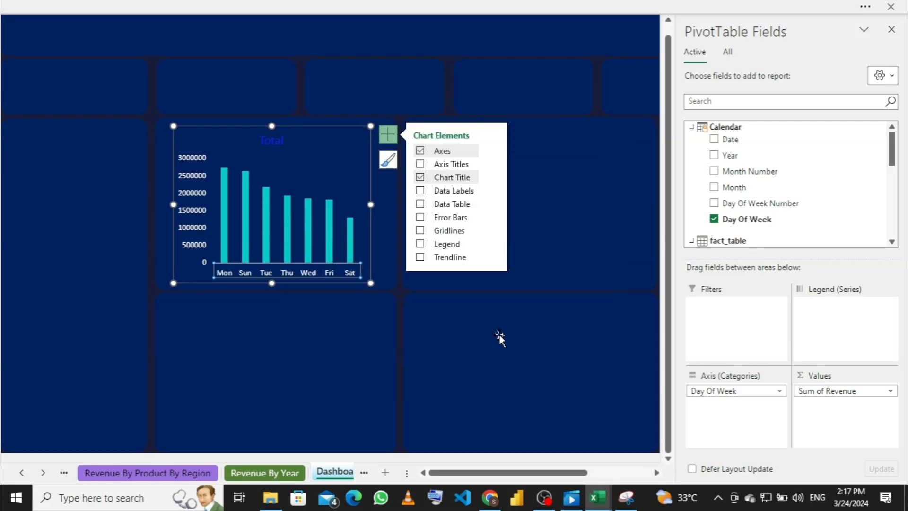
{"action": "left_click", "coordinate": [314, 336]}
{"action": "left_click", "coordinate": [357, 171]}
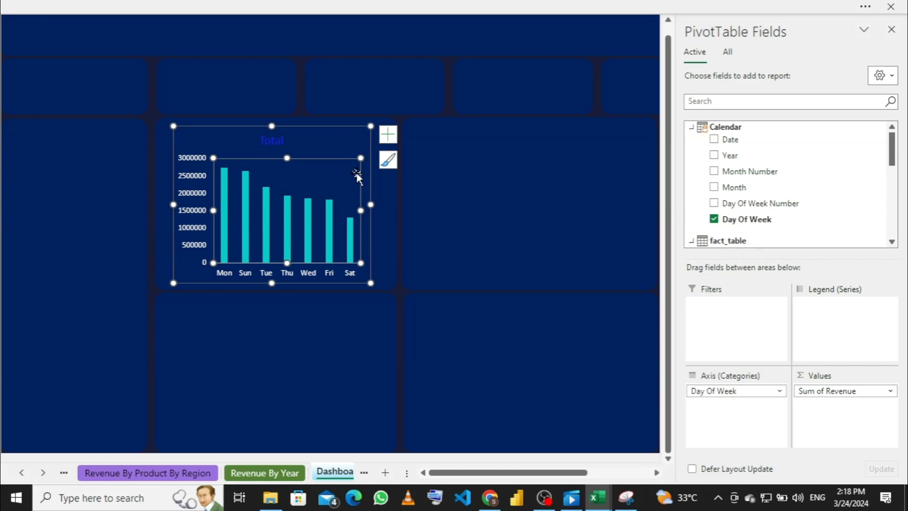
Step: Cut the day-of-week revenue chart off the Dashboard sheet
{"action": "left_click", "coordinate": [388, 134]}
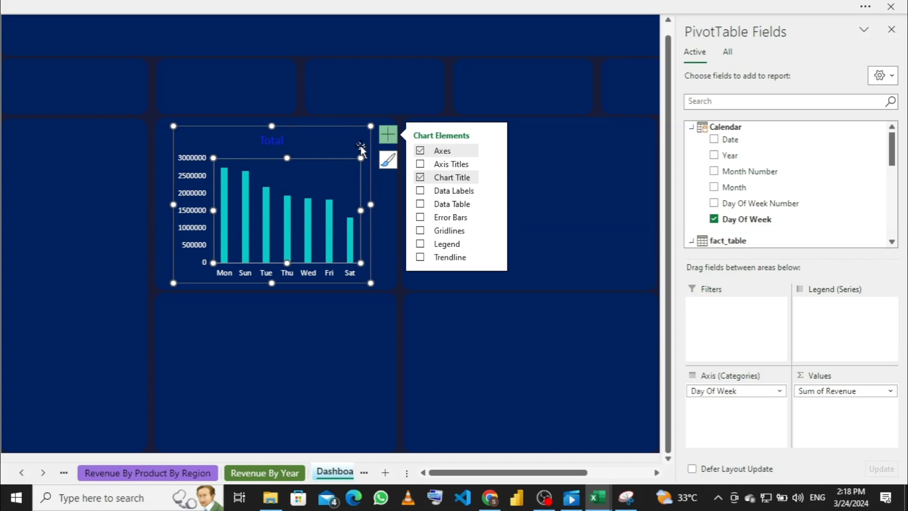
{"action": "right_click", "coordinate": [360, 150]}
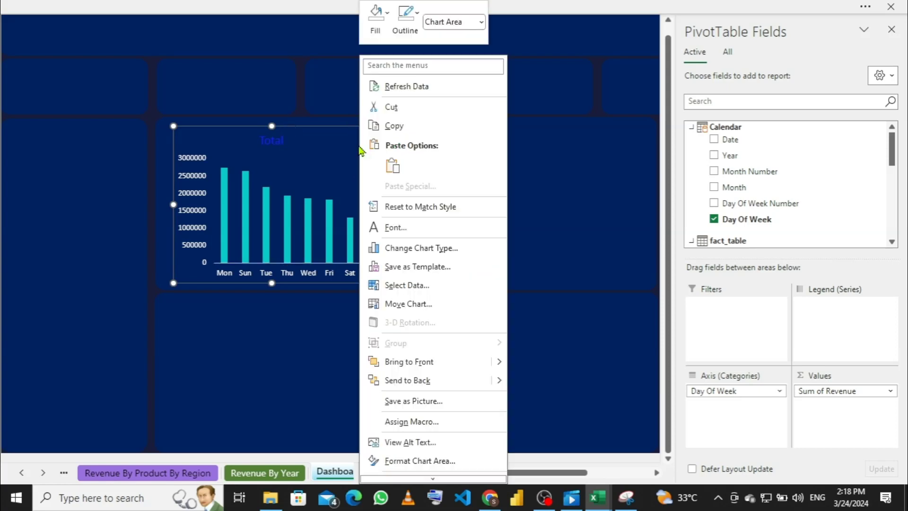
{"action": "left_click", "coordinate": [407, 109]}
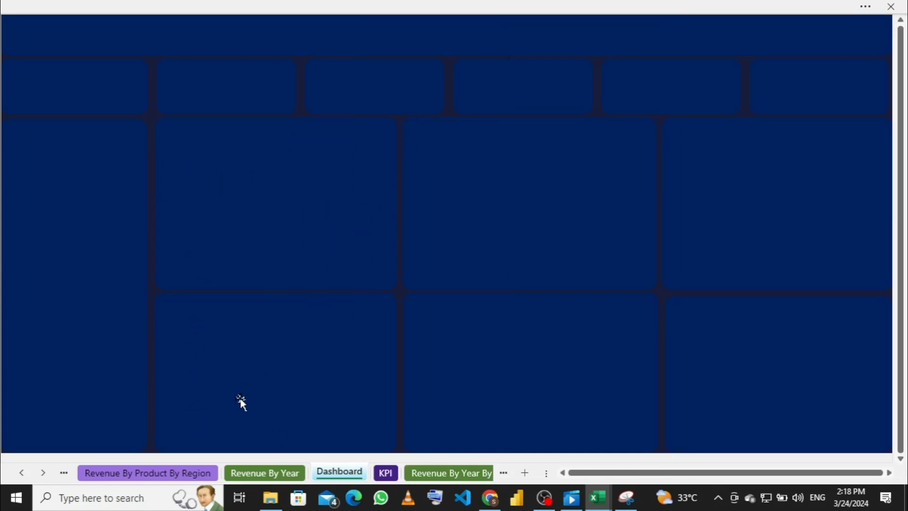
{"action": "left_click", "coordinate": [166, 471]}
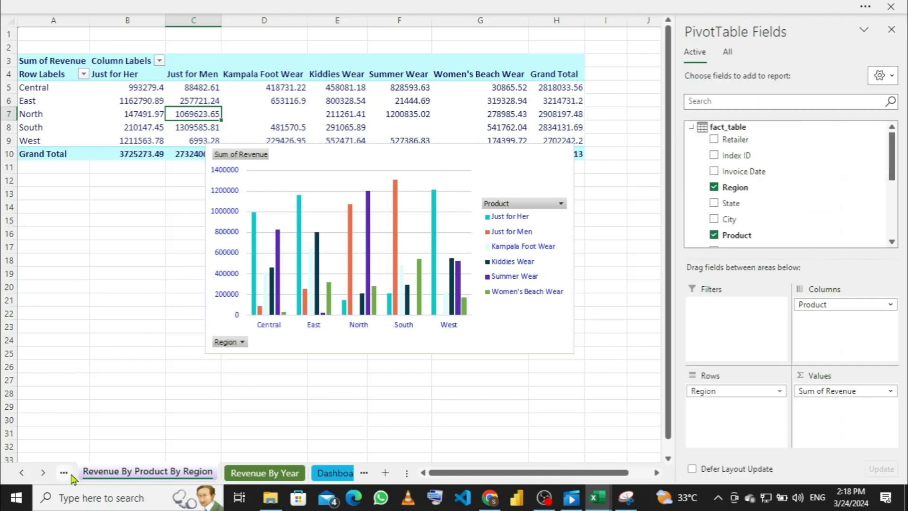
{"action": "left_click", "coordinate": [66, 473]}
{"action": "left_click", "coordinate": [66, 473]}
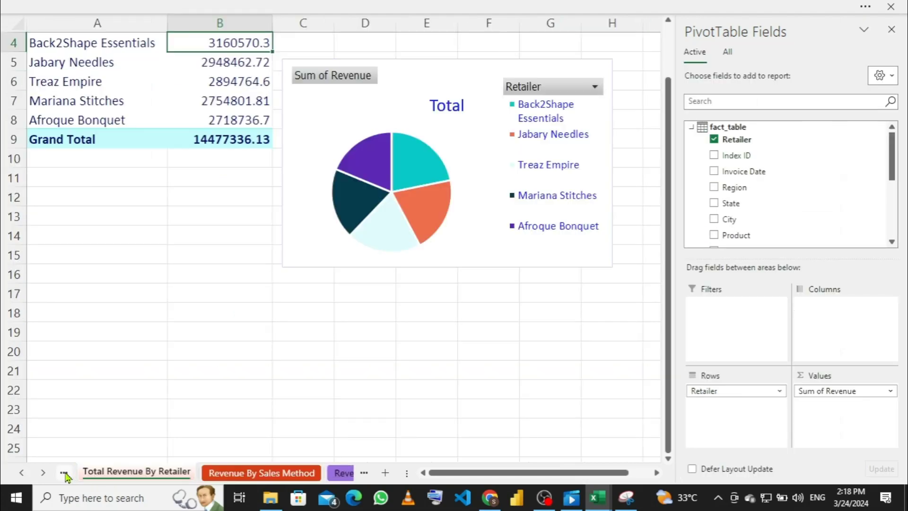
{"action": "left_click", "coordinate": [65, 473]}
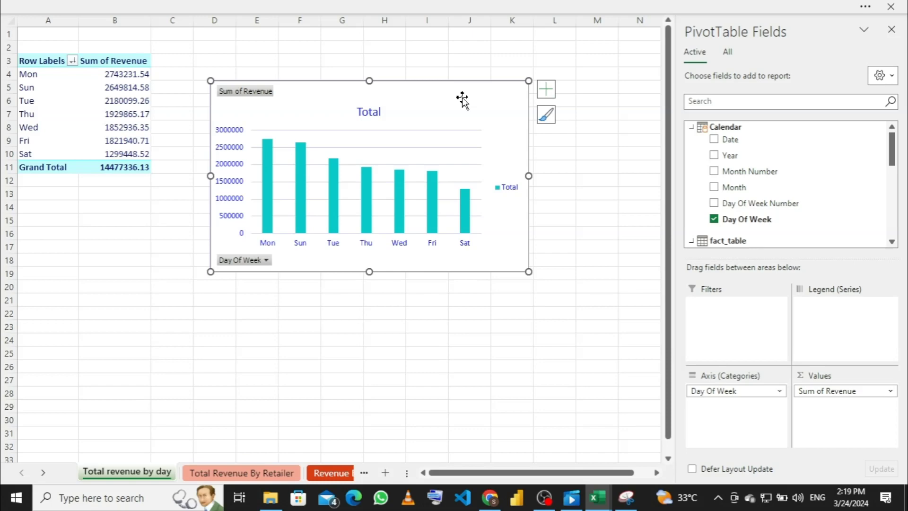
{"action": "left_click", "coordinate": [331, 474]}
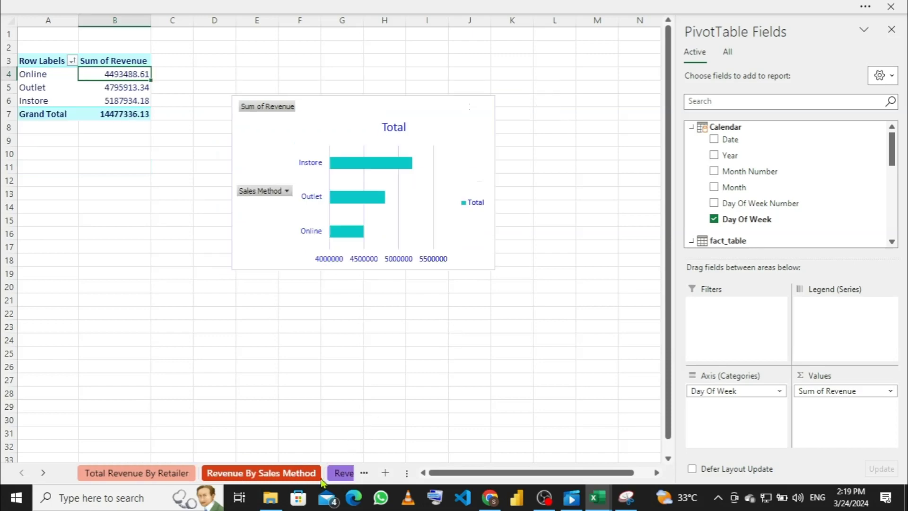
{"action": "left_click", "coordinate": [332, 474]}
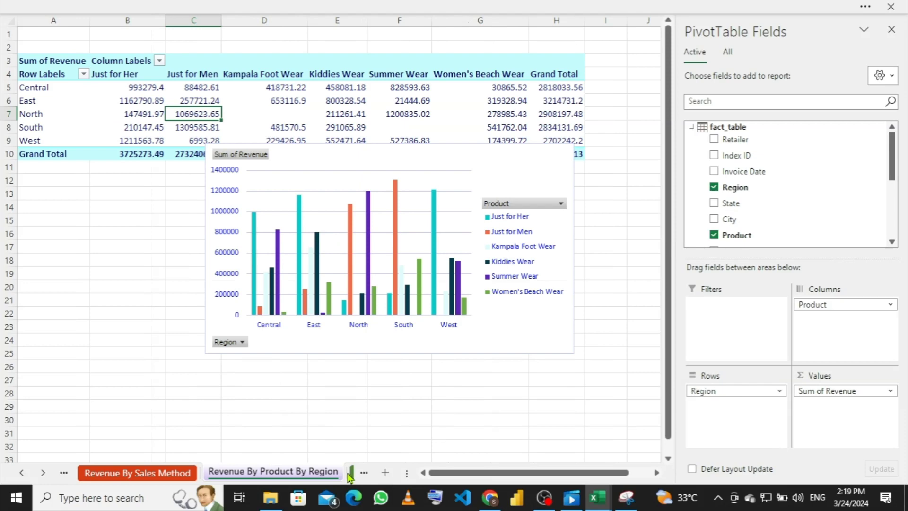
{"action": "left_click", "coordinate": [340, 474]}
{"action": "left_click", "coordinate": [339, 473]}
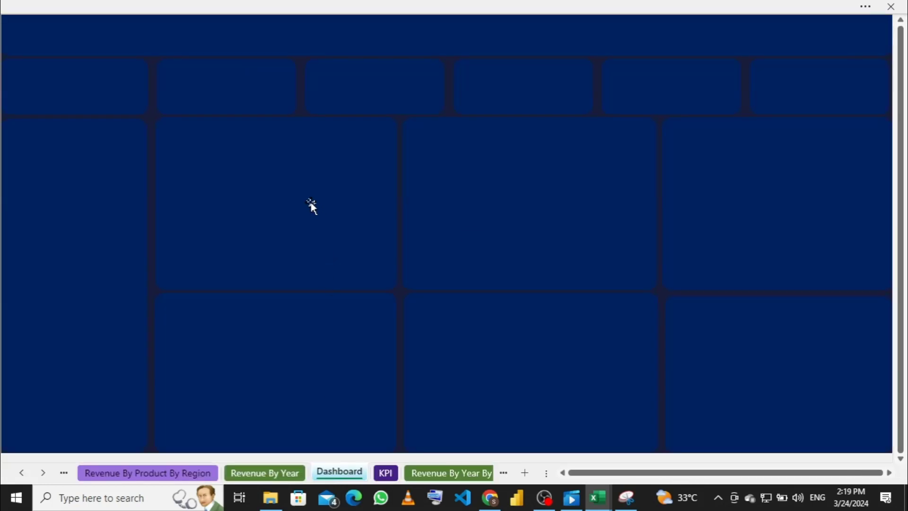
Step: Paste the day-of-week chart back, then shorten, narrow and move it into a navy tile
{"action": "left_click", "coordinate": [312, 204]}
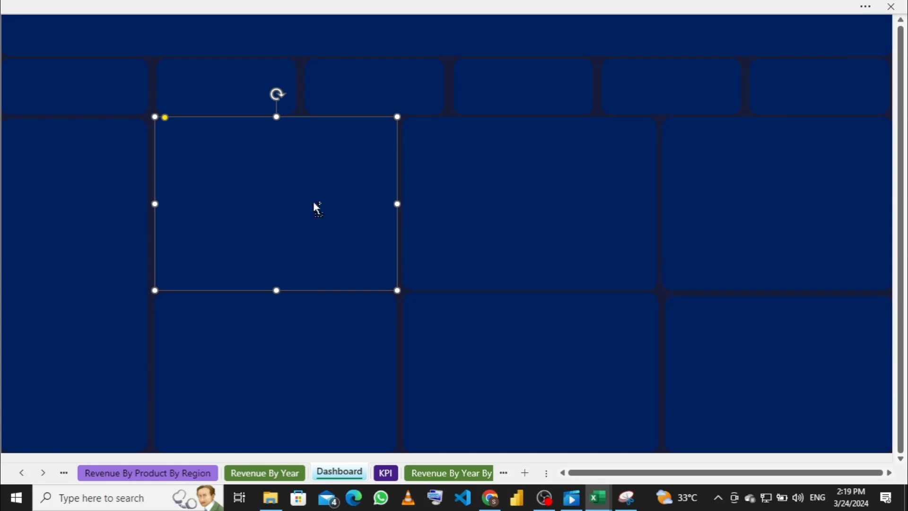
{"action": "key", "text": "ctrl+v"}
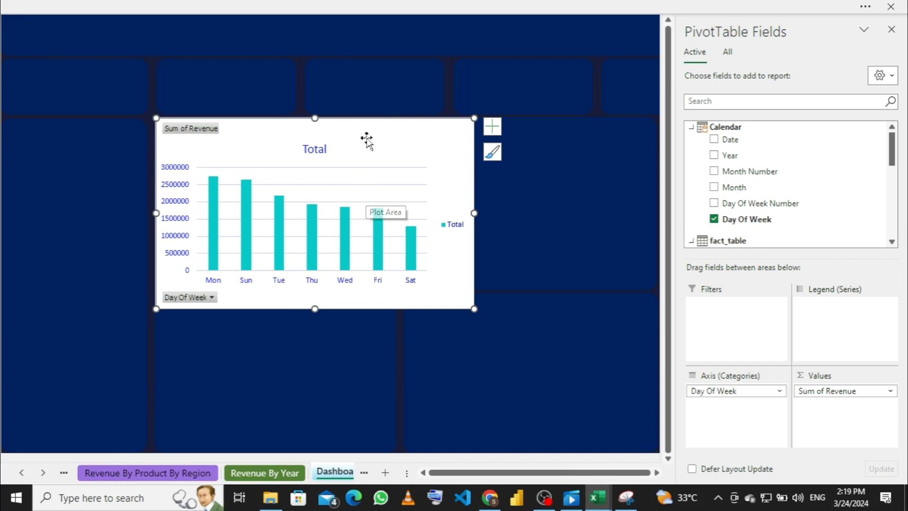
{"action": "left_click_drag", "start_coordinate": [156, 214], "coordinate": [208, 212]}
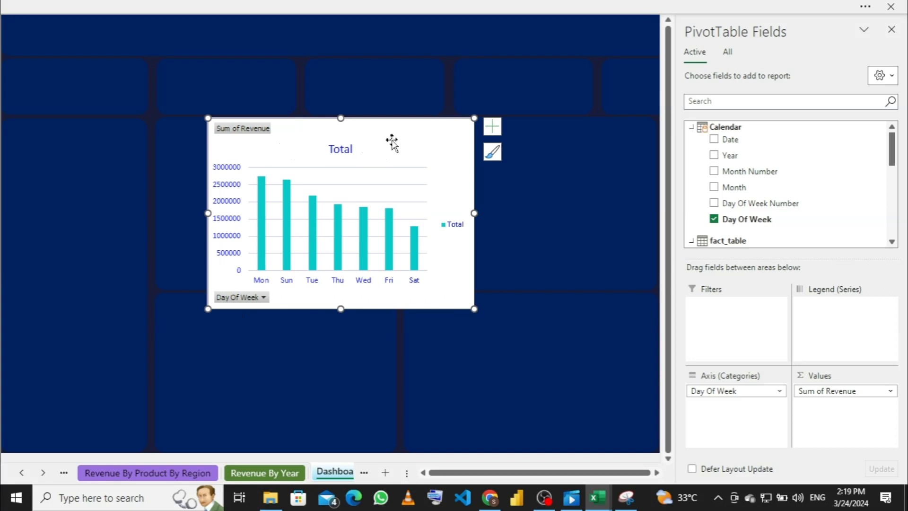
{"action": "left_click_drag", "start_coordinate": [391, 140], "coordinate": [343, 137]}
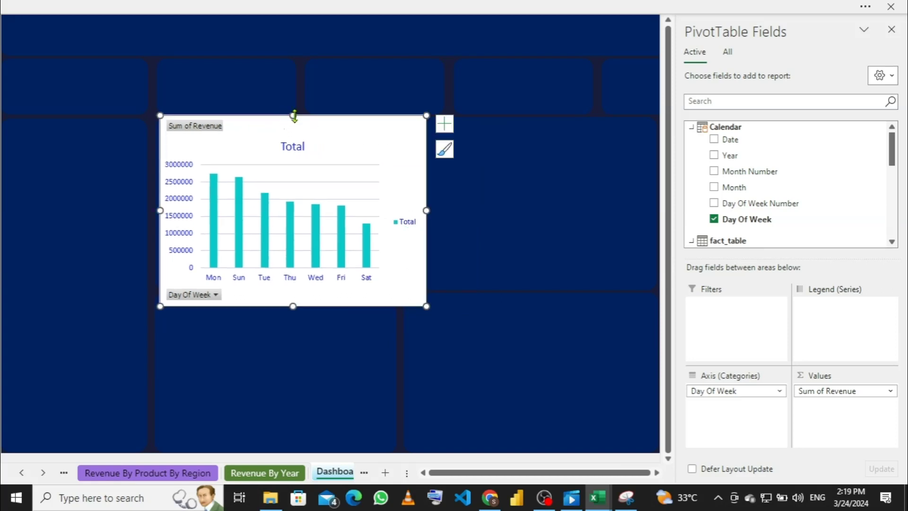
{"action": "left_click_drag", "start_coordinate": [293, 117], "coordinate": [296, 138]}
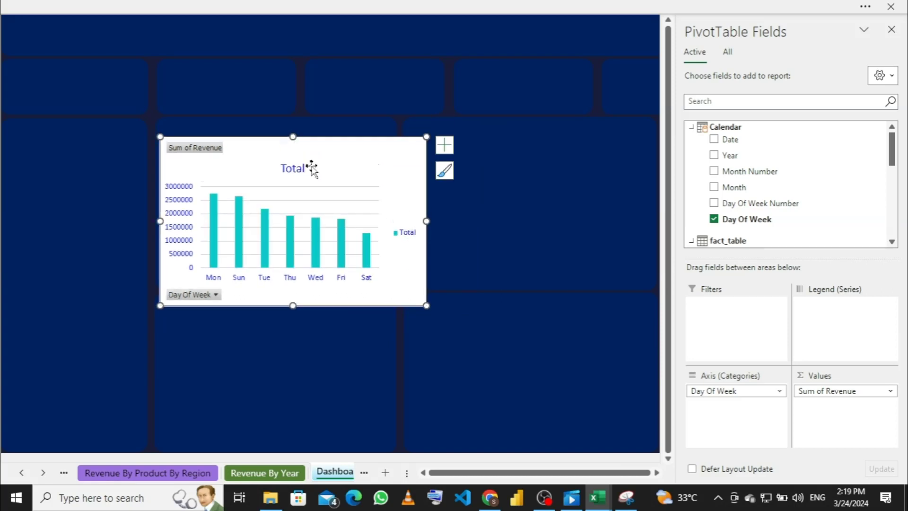
{"action": "left_click_drag", "start_coordinate": [291, 303], "coordinate": [290, 283]}
{"action": "left_click_drag", "start_coordinate": [326, 156], "coordinate": [317, 141]}
{"action": "mouse_move", "coordinate": [283, 267]}
{"action": "left_mouse_down"}
{"action": "mouse_move", "coordinate": [284, 287]}
{"action": "mouse_move", "coordinate": [284, 278]}
{"action": "left_mouse_up"}
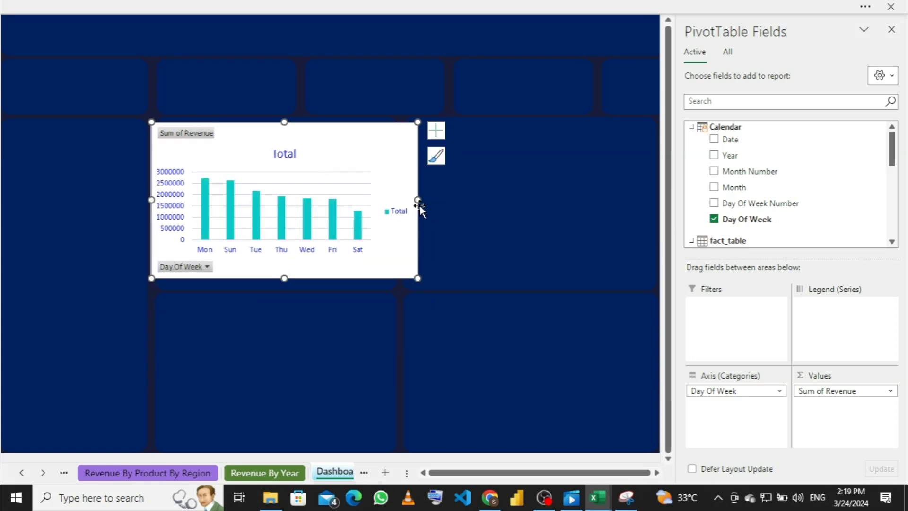
{"action": "left_click_drag", "start_coordinate": [417, 200], "coordinate": [381, 201]}
{"action": "left_click_drag", "start_coordinate": [318, 142], "coordinate": [329, 141]}
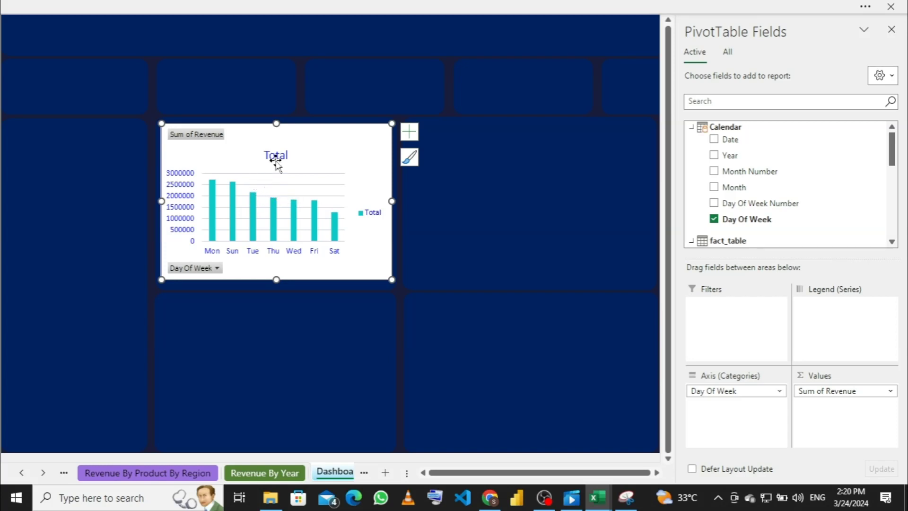
Step: Turn off the chart gridlines and delete the Total legend
{"action": "left_click", "coordinate": [301, 189]}
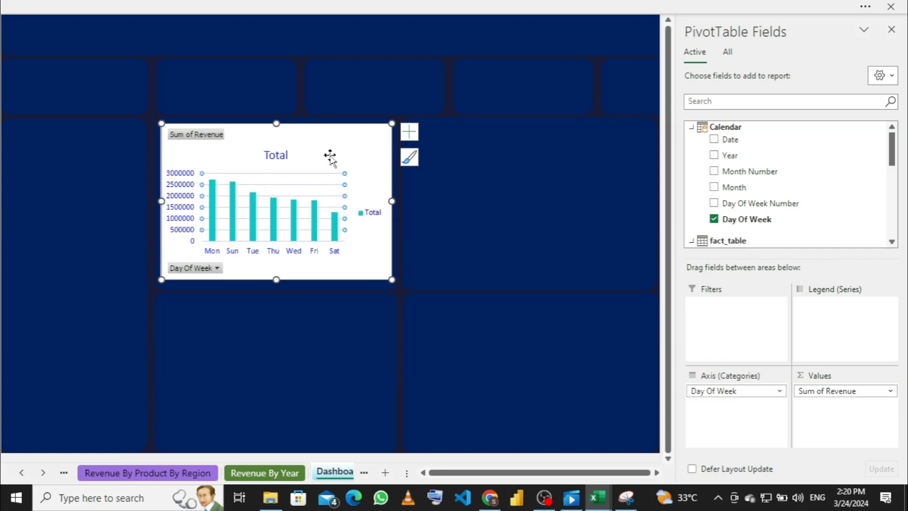
{"action": "left_click", "coordinate": [412, 135]}
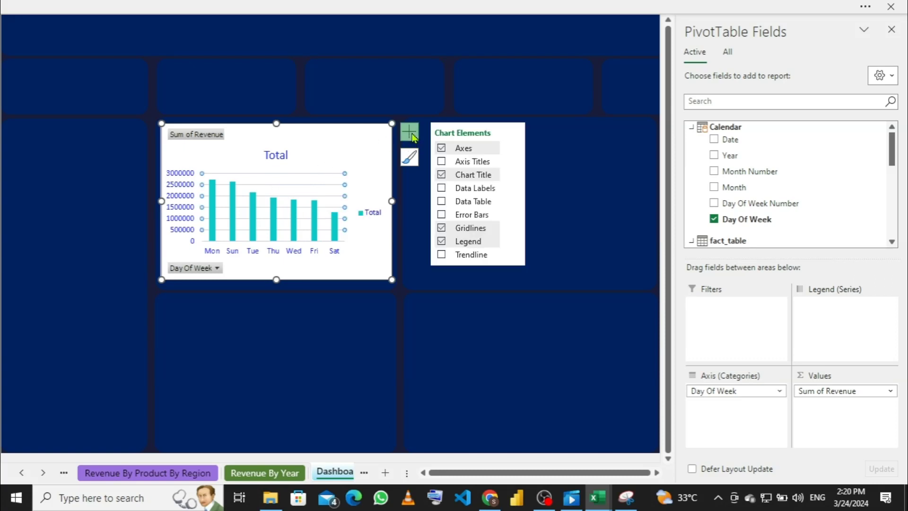
{"action": "left_click", "coordinate": [441, 228]}
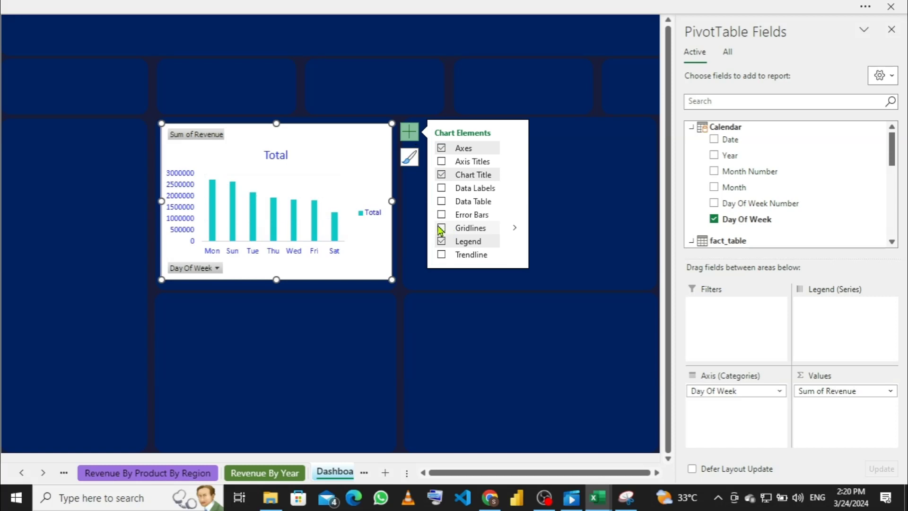
{"action": "left_click", "coordinate": [373, 216]}
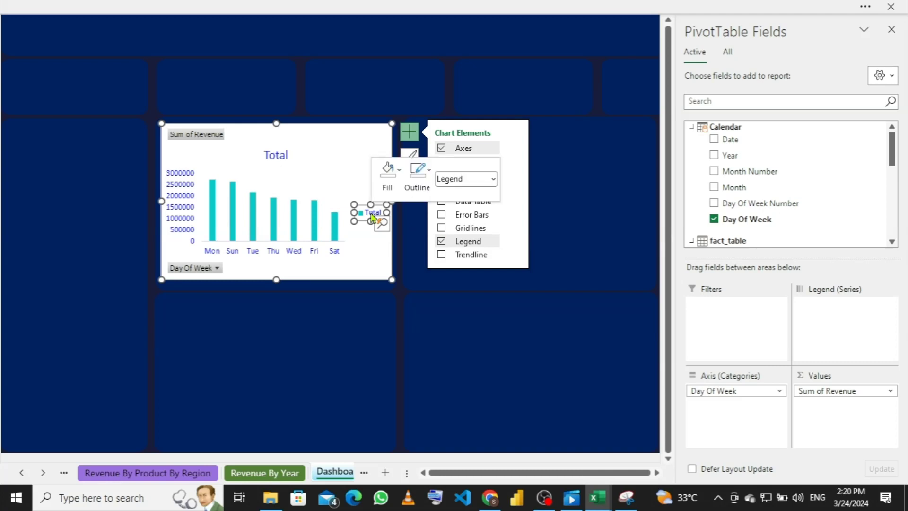
{"action": "right_click", "coordinate": [373, 216]}
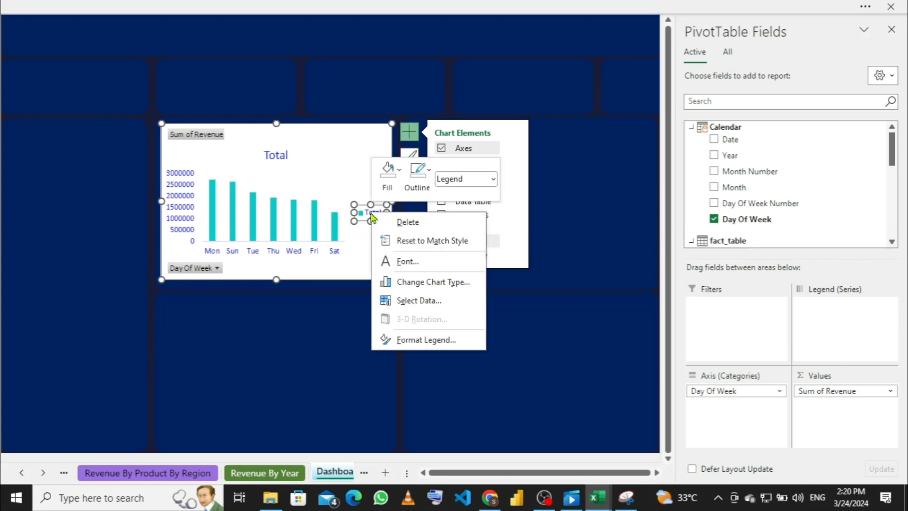
{"action": "left_click", "coordinate": [413, 228]}
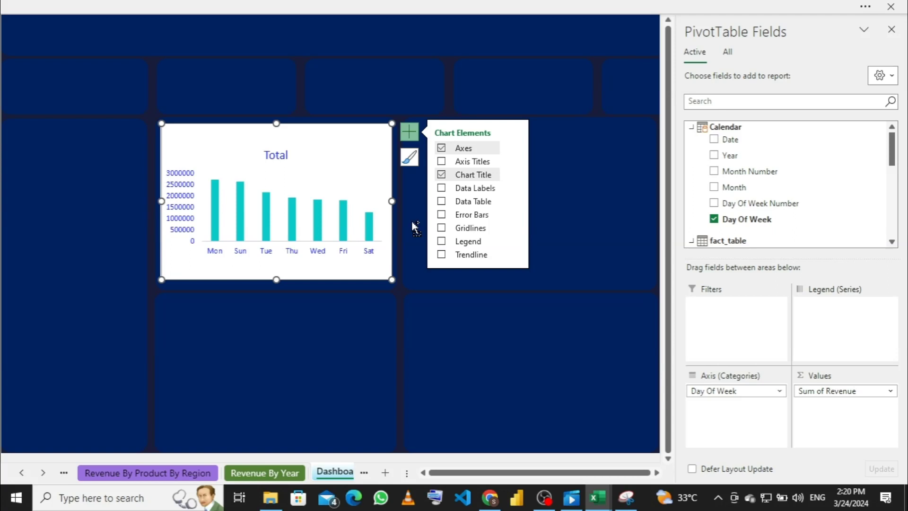
Step: Undo both changes, then turn the gridlines off again, keeping the legend
{"action": "key", "text": "ctrl+z"}
{"action": "key", "text": "ctrl+z"}
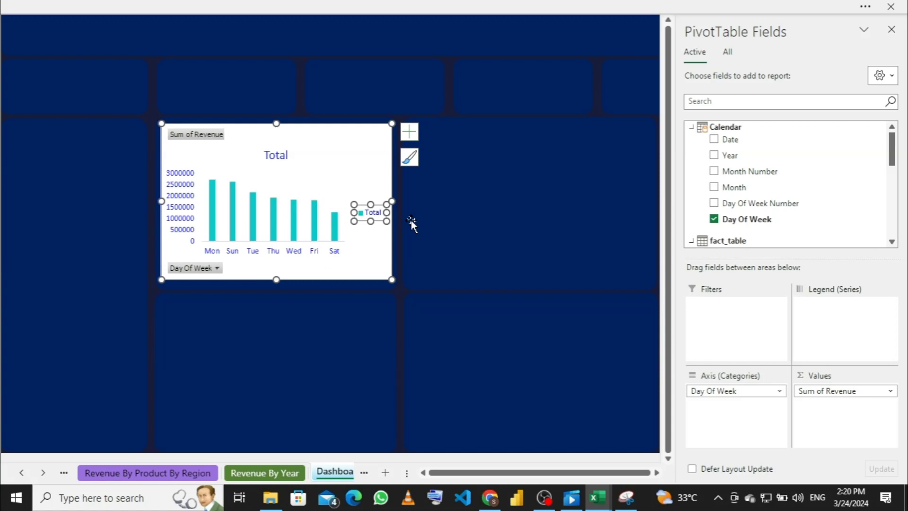
{"action": "key", "text": "ctrl+z"}
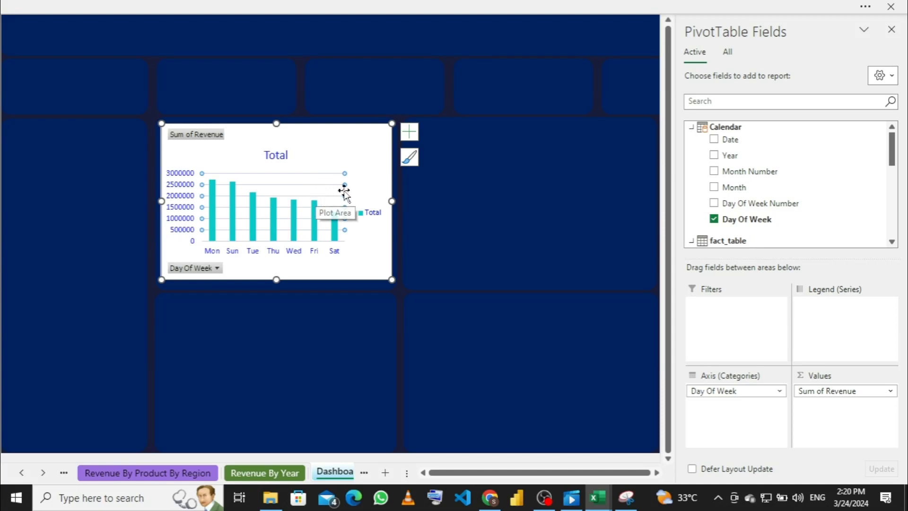
{"action": "left_click", "coordinate": [416, 136]}
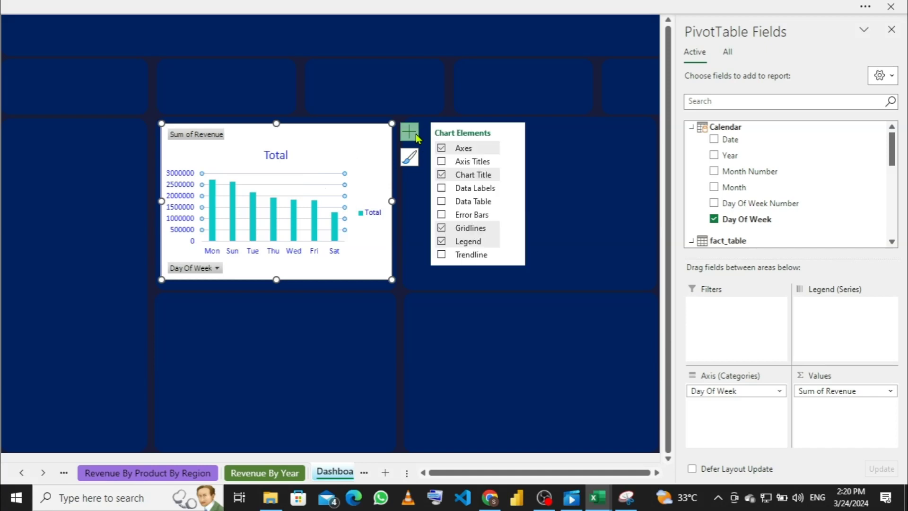
{"action": "left_click", "coordinate": [443, 228]}
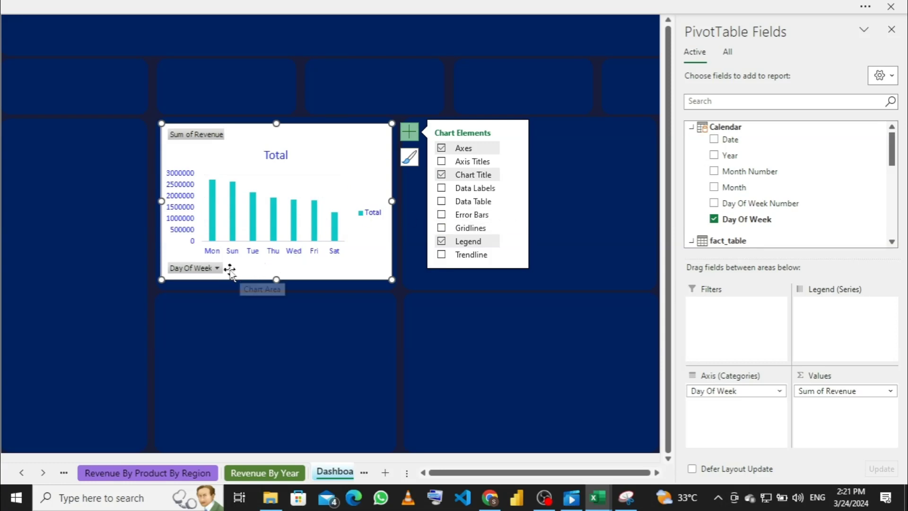
Step: Hide the Sum of Revenue and Day Of Week field buttons on the pivot chart
{"action": "right_click", "coordinate": [200, 140]}
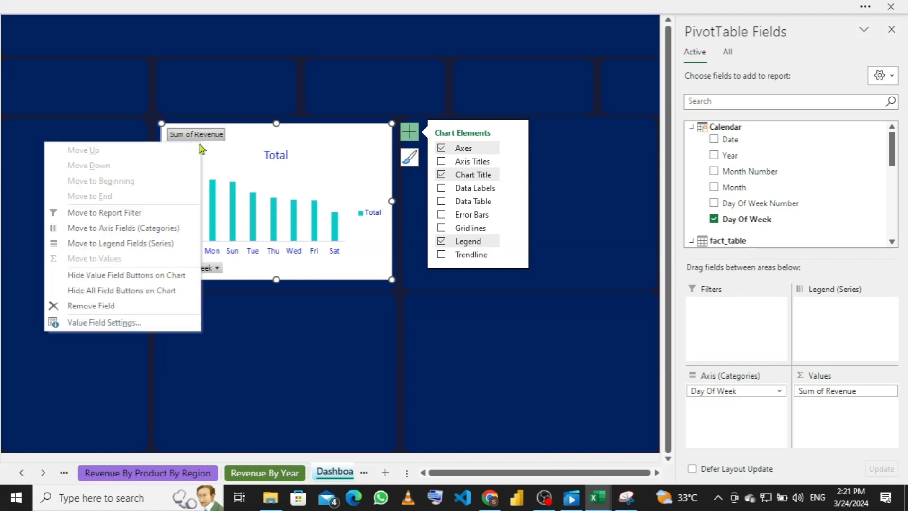
{"action": "left_click", "coordinate": [132, 295]}
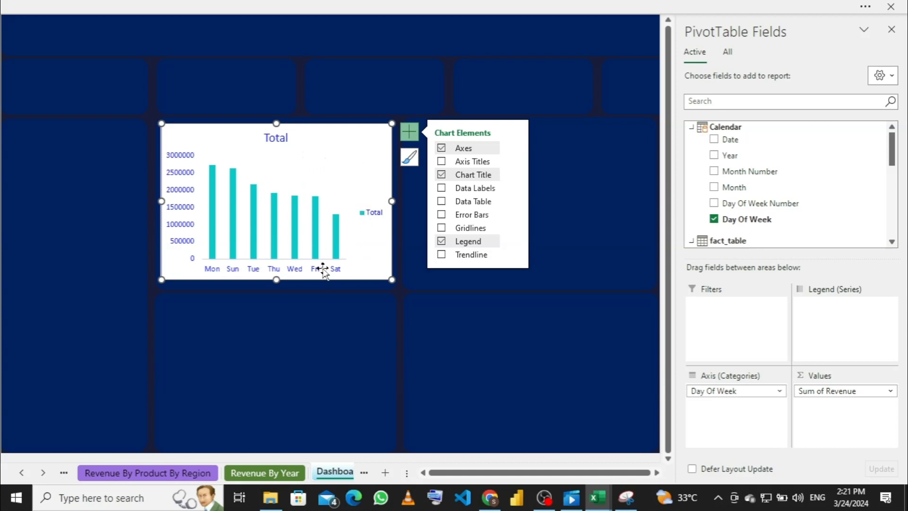
Step: Delete the Total legend from the day-of-week revenue chart
{"action": "left_click", "coordinate": [373, 216]}
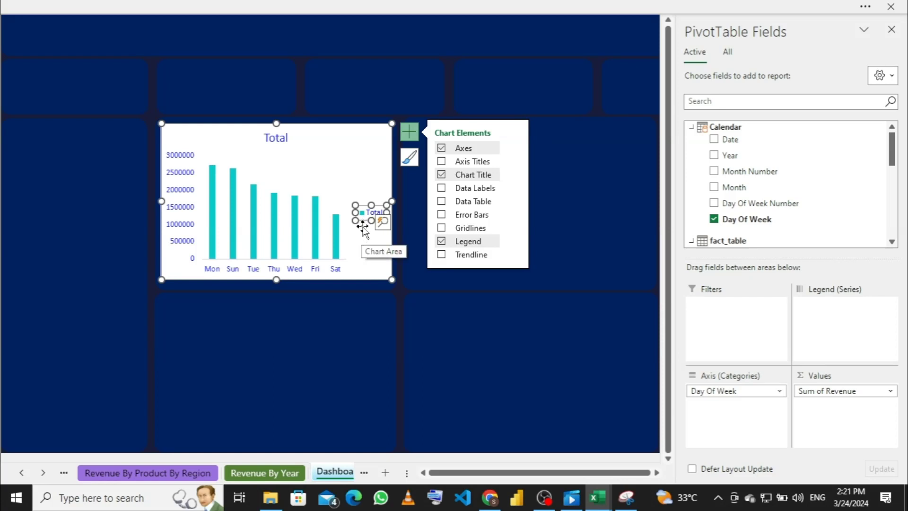
{"action": "right_click", "coordinate": [363, 213]}
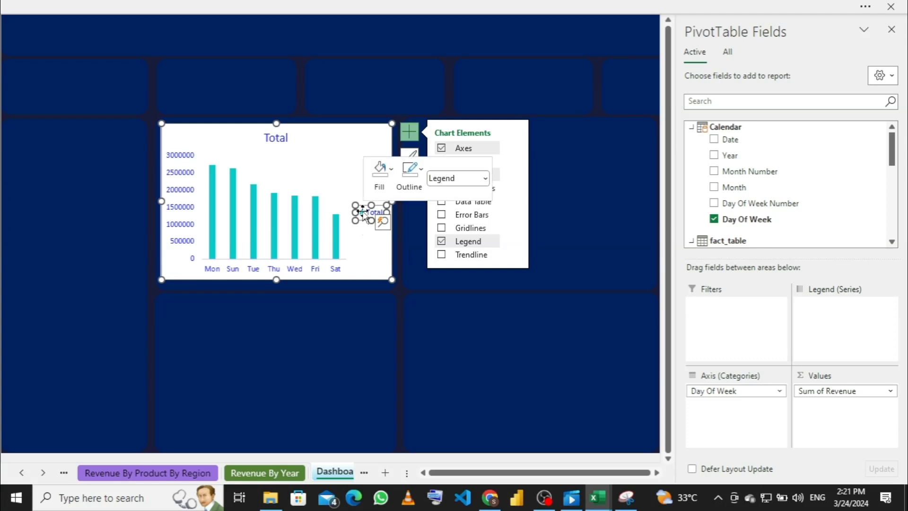
{"action": "left_click", "coordinate": [388, 221]}
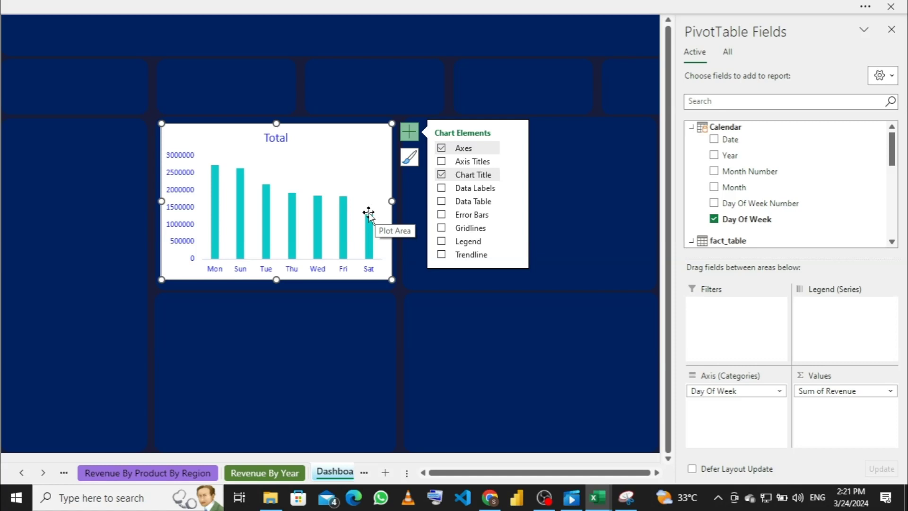
{"action": "mouse_move", "coordinate": [370, 220]}
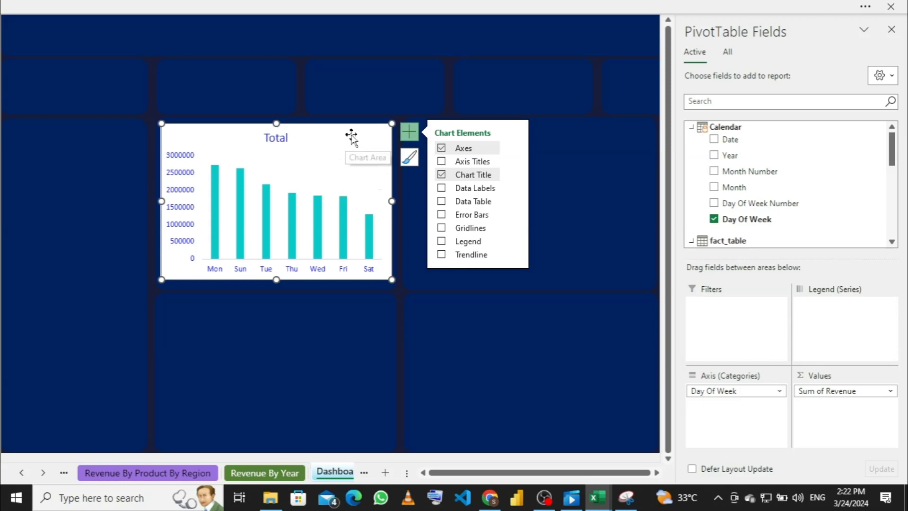
Step: Give the chart area No Fill and No Outline so the navy tile shows through
{"action": "right_click", "coordinate": [370, 145]}
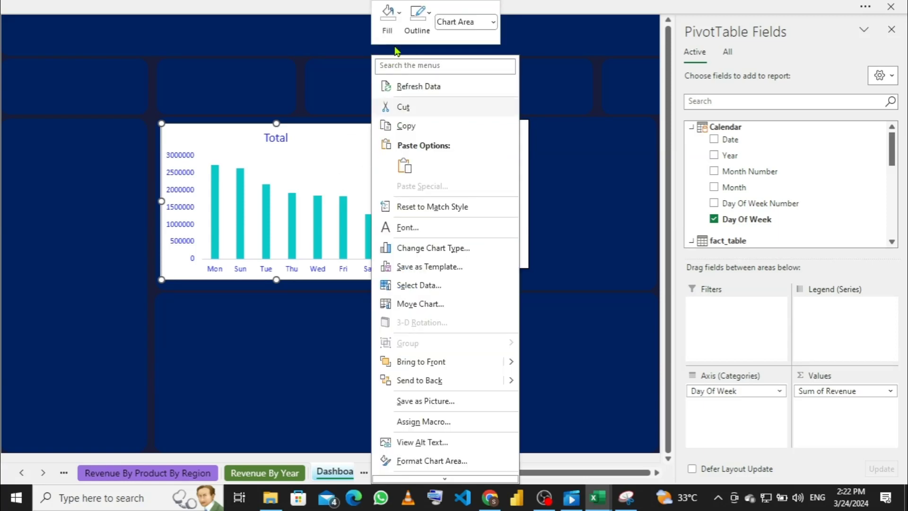
{"action": "left_click", "coordinate": [402, 16]}
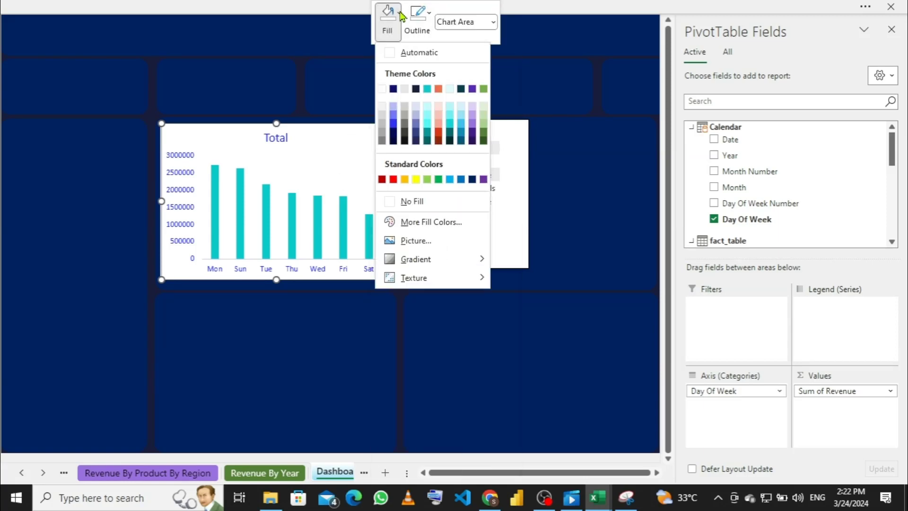
{"action": "left_click", "coordinate": [388, 206]}
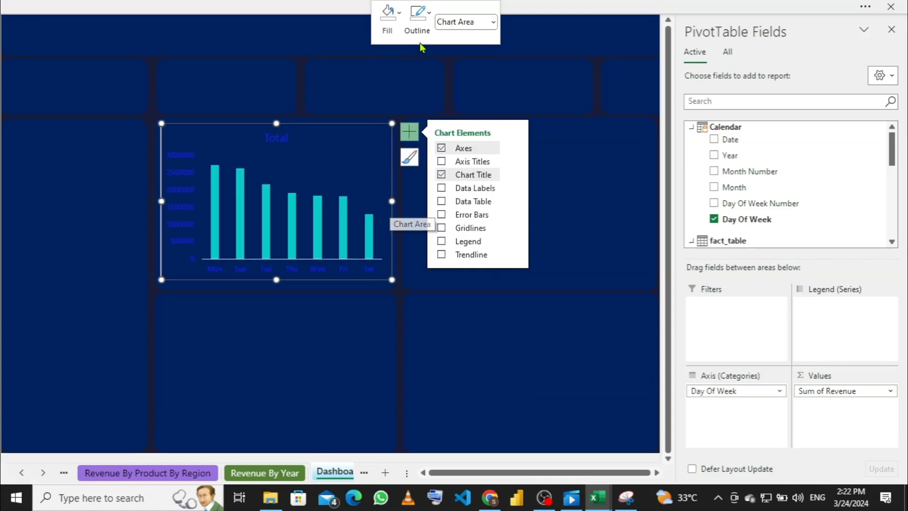
{"action": "left_click", "coordinate": [430, 14]}
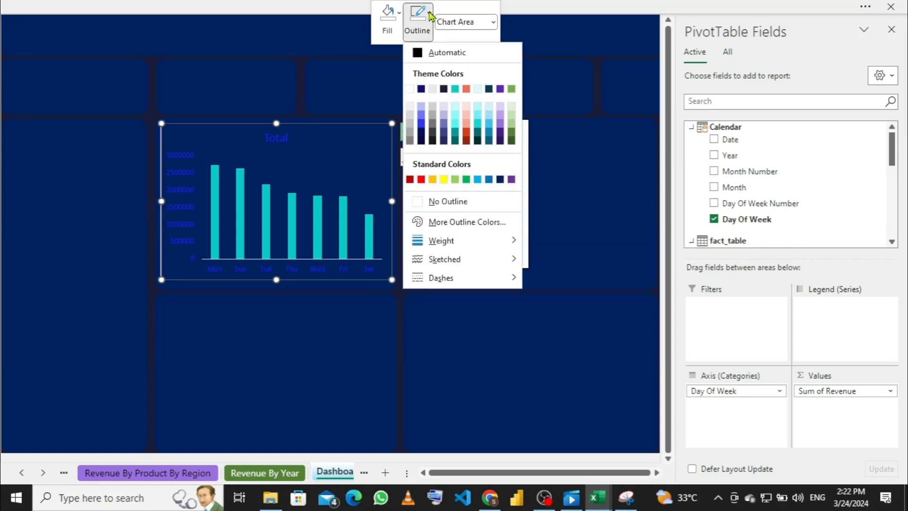
{"action": "left_click", "coordinate": [415, 201]}
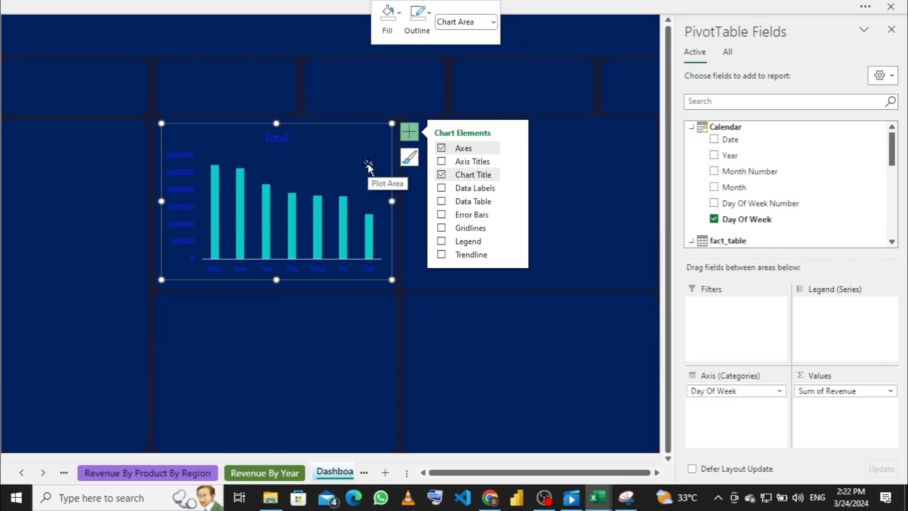
{"action": "left_click", "coordinate": [316, 167]}
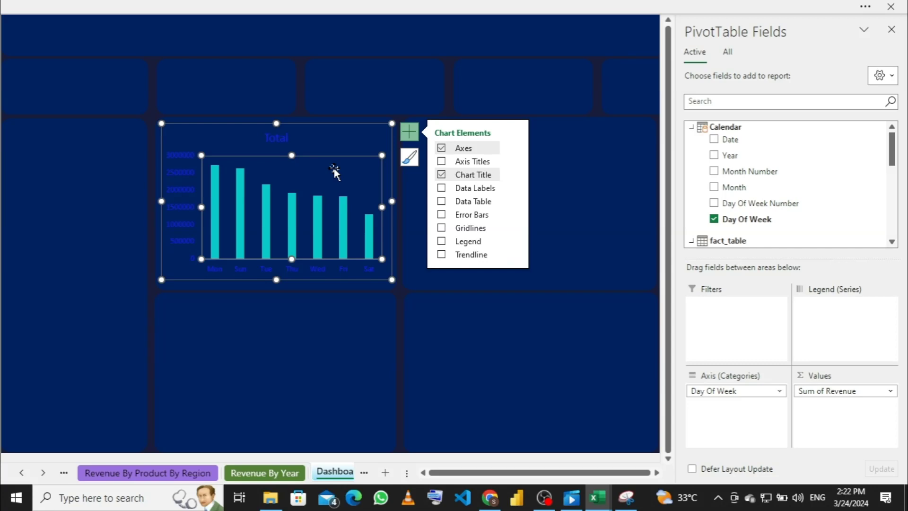
{"action": "right_click", "coordinate": [339, 137]}
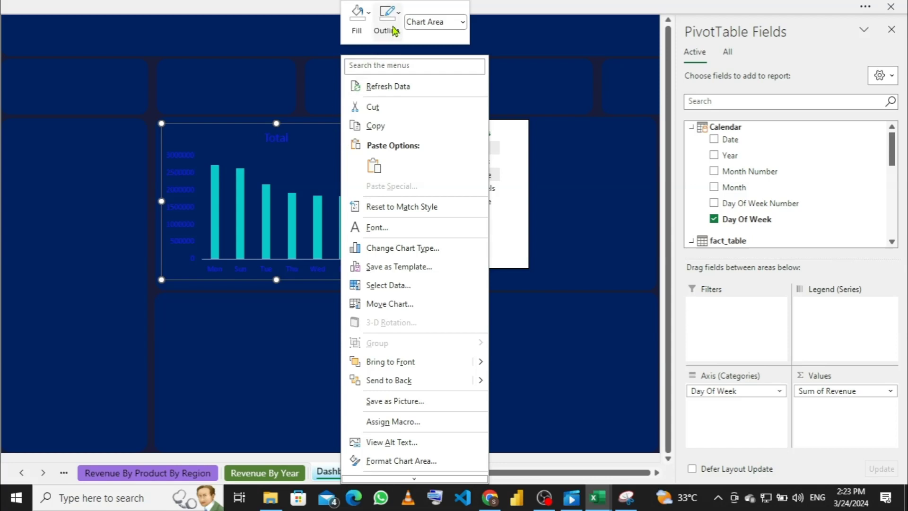
{"action": "left_click", "coordinate": [368, 12]}
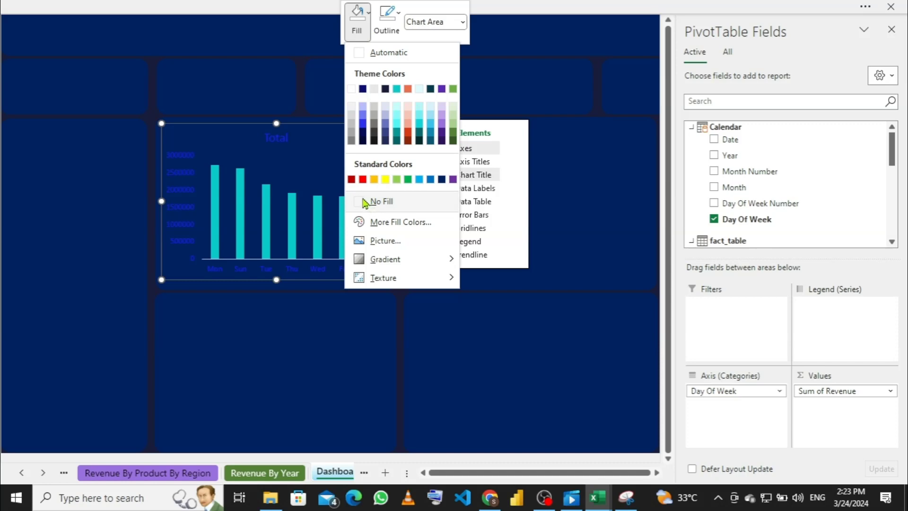
{"action": "left_click", "coordinate": [379, 201]}
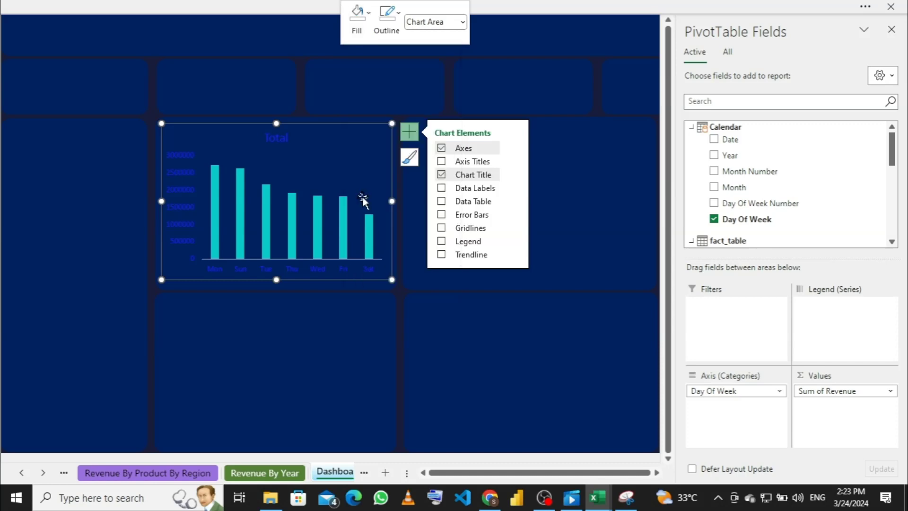
{"action": "left_click", "coordinate": [400, 14]}
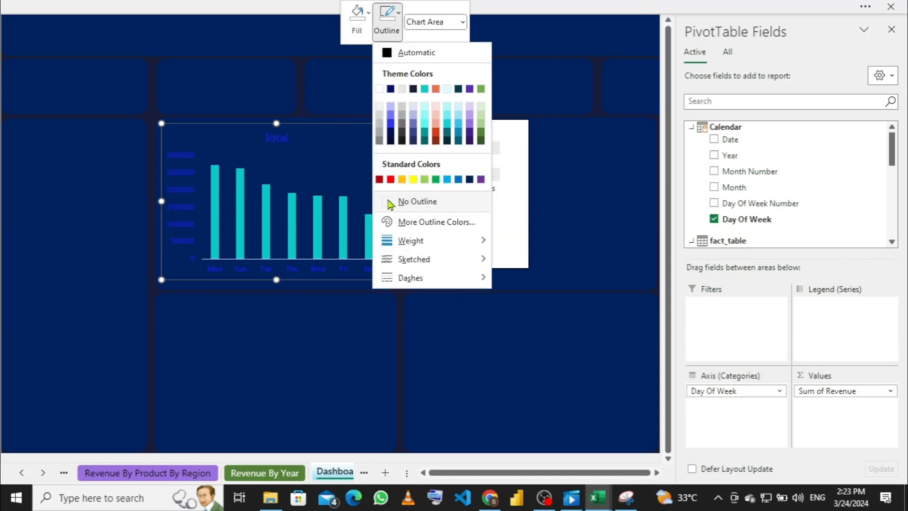
{"action": "left_click", "coordinate": [390, 202]}
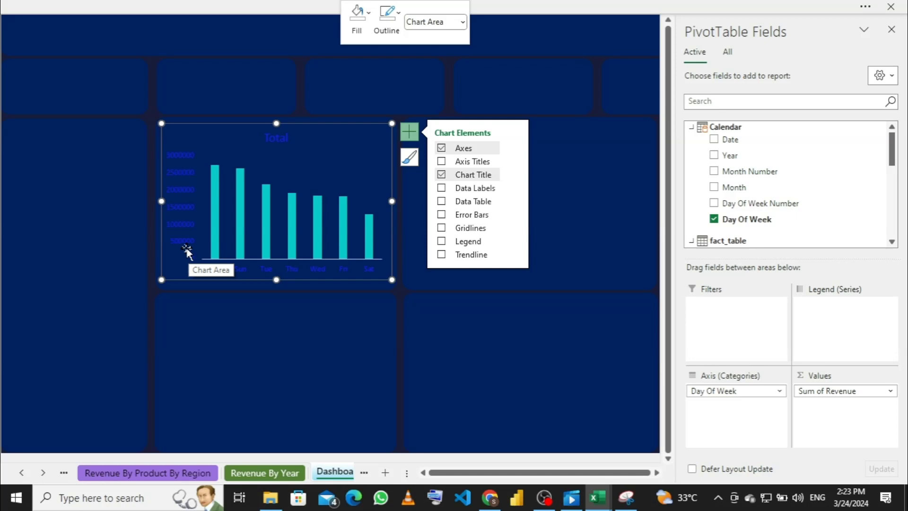
Step: Set the vertical revenue value axis labels' font colour to white
{"action": "left_click", "coordinate": [185, 194]}
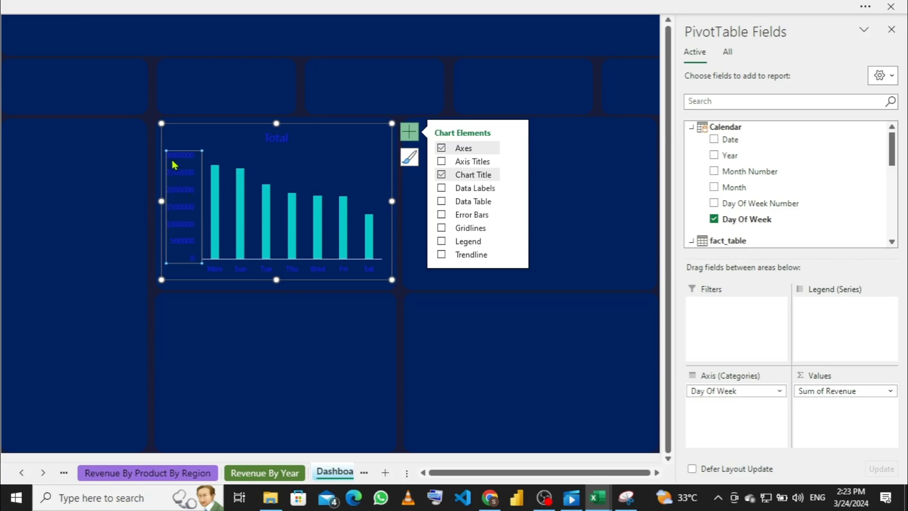
{"action": "left_click", "coordinate": [193, 202]}
{"action": "right_click", "coordinate": [193, 202]}
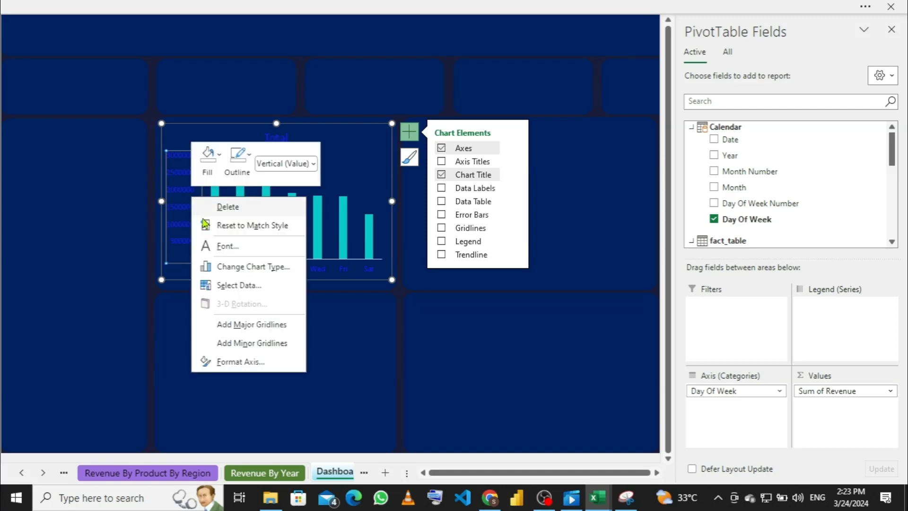
{"action": "left_click", "coordinate": [229, 250]}
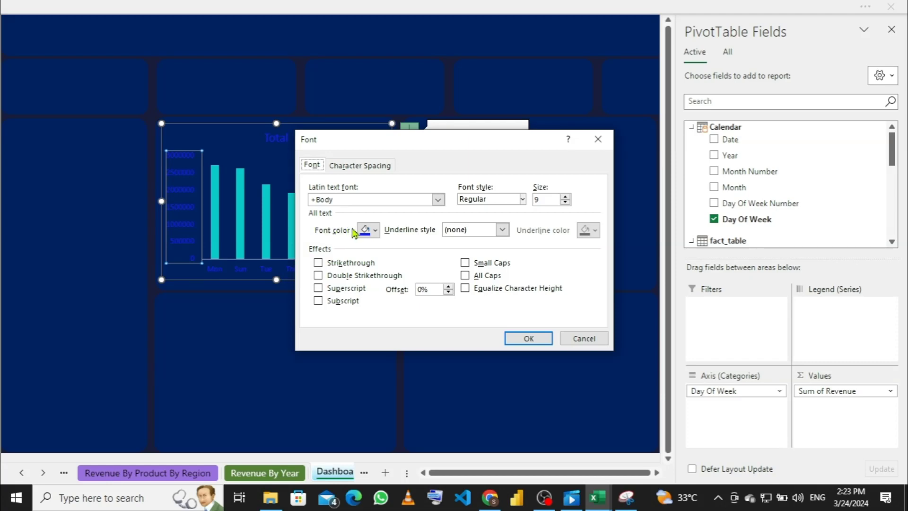
{"action": "left_click", "coordinate": [376, 230]}
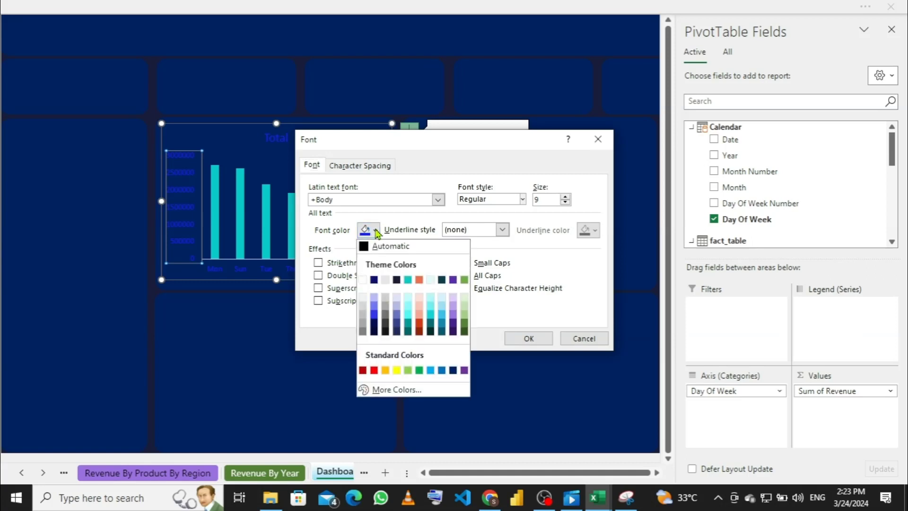
{"action": "left_click", "coordinate": [363, 279]}
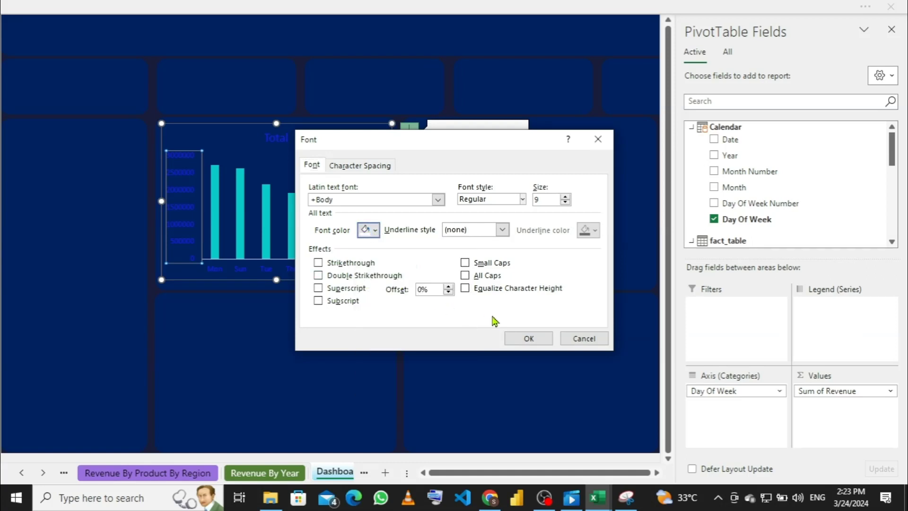
{"action": "left_click", "coordinate": [528, 339]}
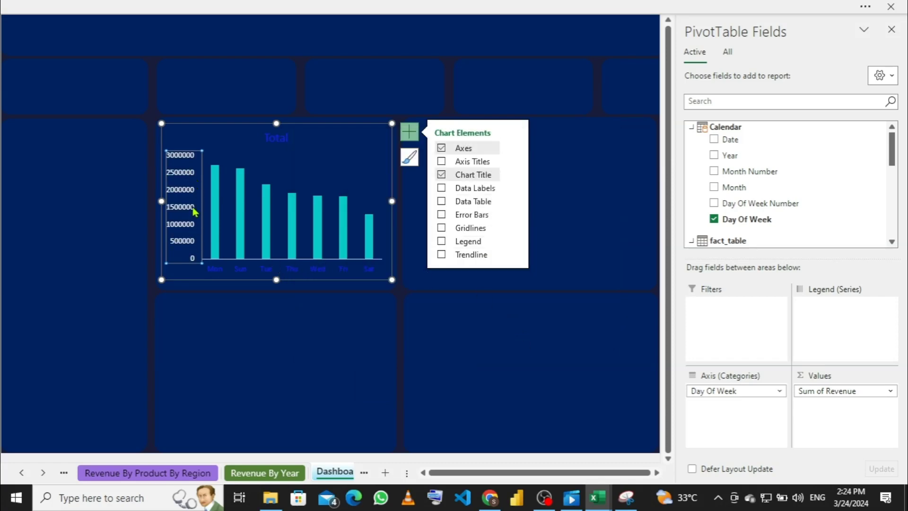
Step: Set the Mon–Sat category axis labels' font colour to white
{"action": "left_click", "coordinate": [239, 270]}
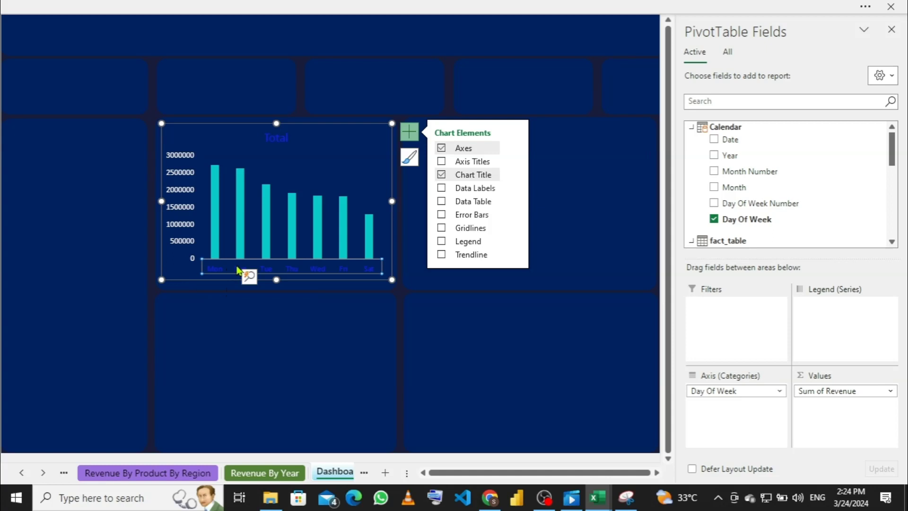
{"action": "right_click", "coordinate": [238, 268]}
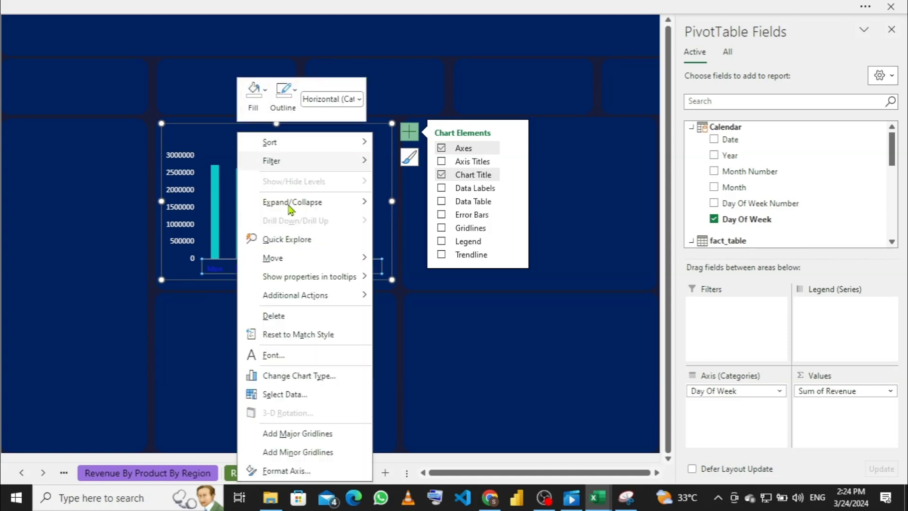
{"action": "left_click", "coordinate": [284, 360]}
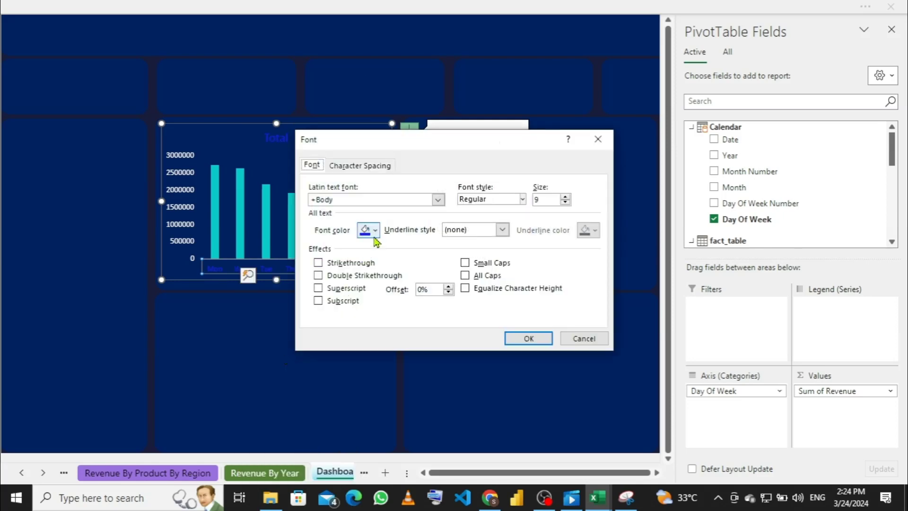
{"action": "left_click", "coordinate": [377, 231]}
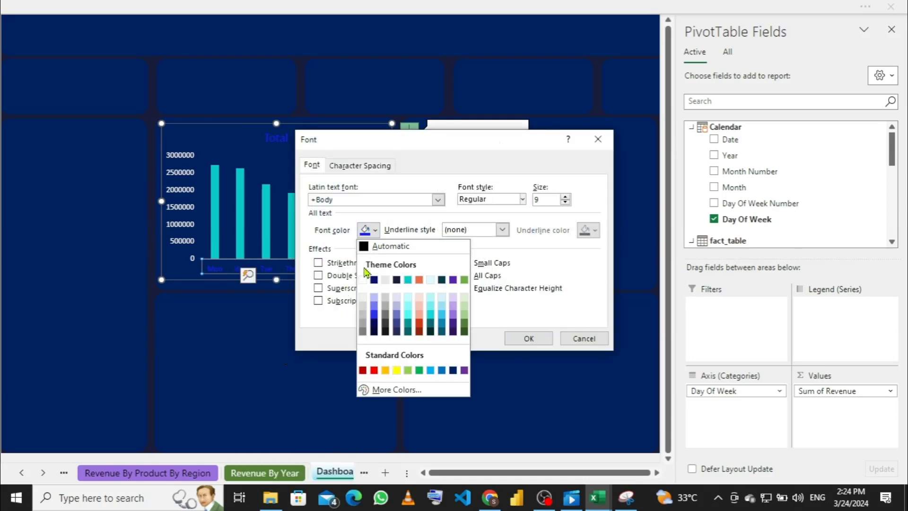
{"action": "left_click", "coordinate": [368, 284]}
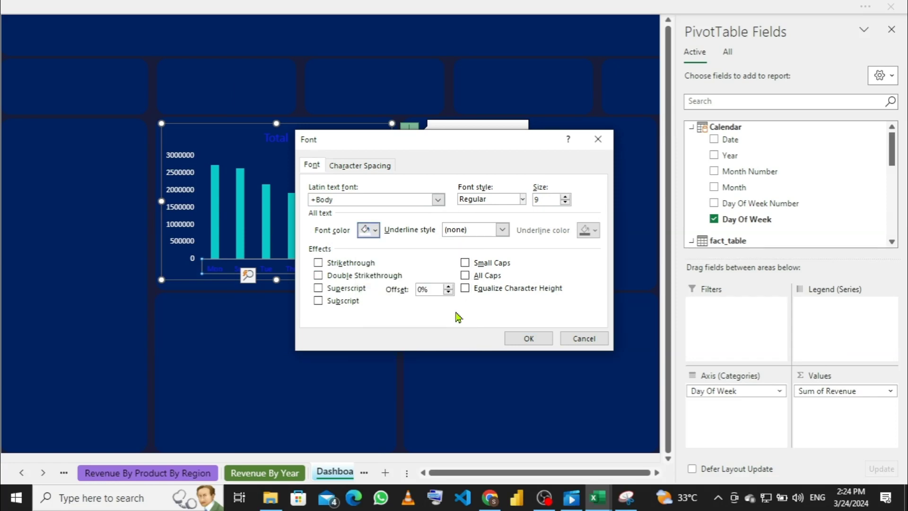
{"action": "left_click", "coordinate": [533, 338]}
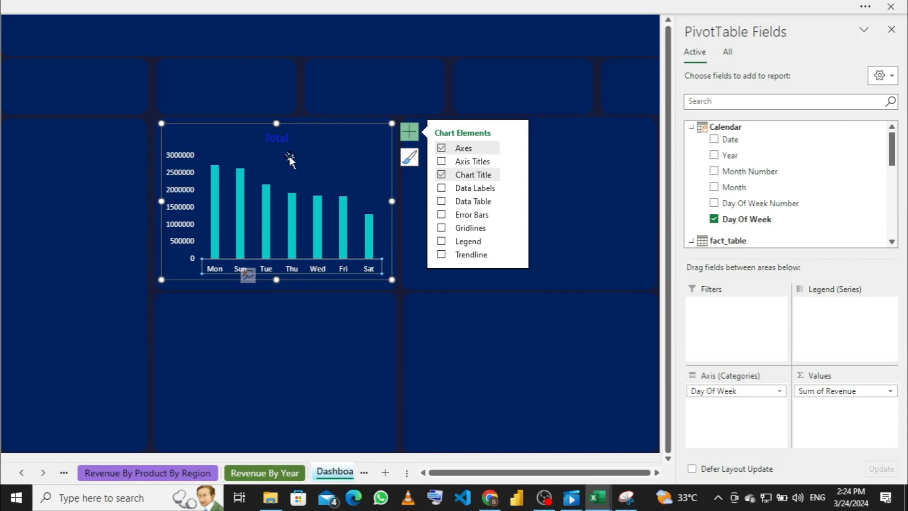
Step: Change the chart title from 'Total' to 'Revenue By Day'
{"action": "left_click", "coordinate": [289, 140]}
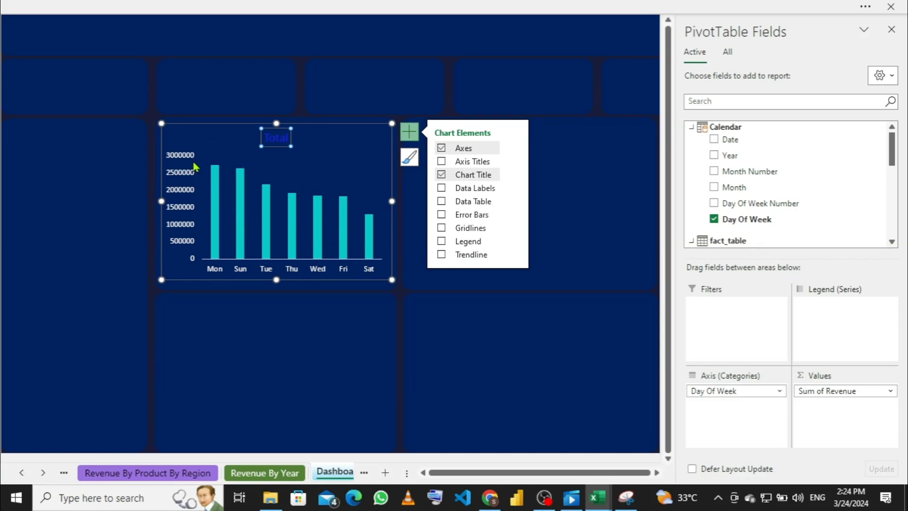
{"action": "left_click", "coordinate": [289, 138]}
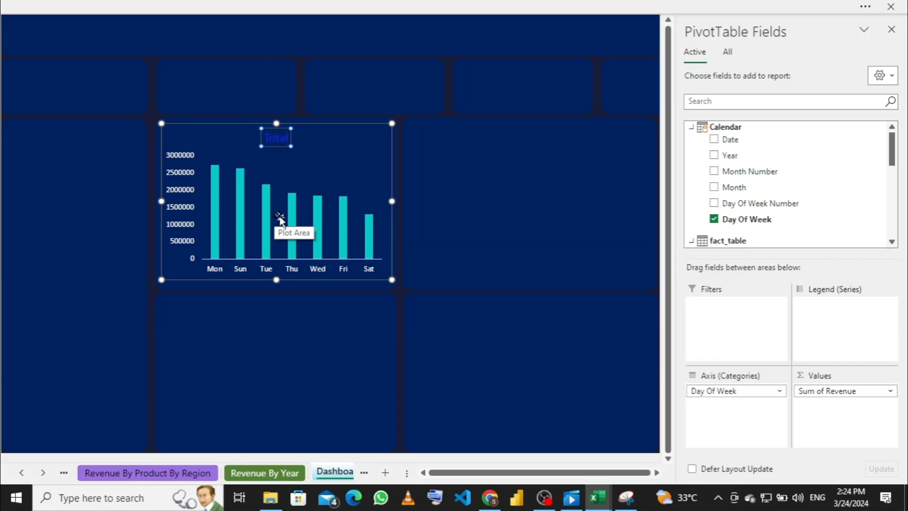
{"action": "key", "text": "BackSpace"}
{"action": "key", "text": "BackSpace"}
{"action": "key", "text": "BackSpace"}
{"action": "key", "text": "BackSpace"}
{"action": "key", "text": "BackSpace"}
{"action": "type", "text": "Revenue By Day"}
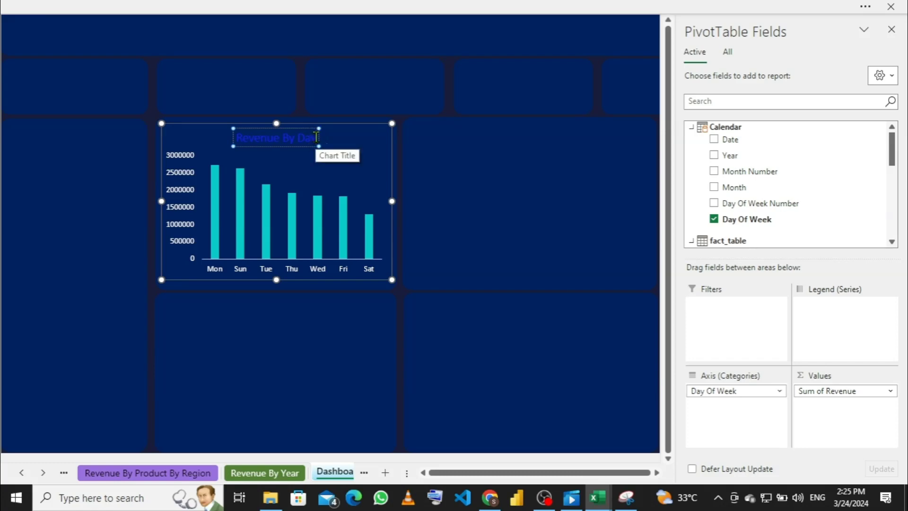
Step: Make the 'Revenue By Day' title text white and bold
{"action": "left_click_drag", "start_coordinate": [316, 137], "coordinate": [237, 134]}
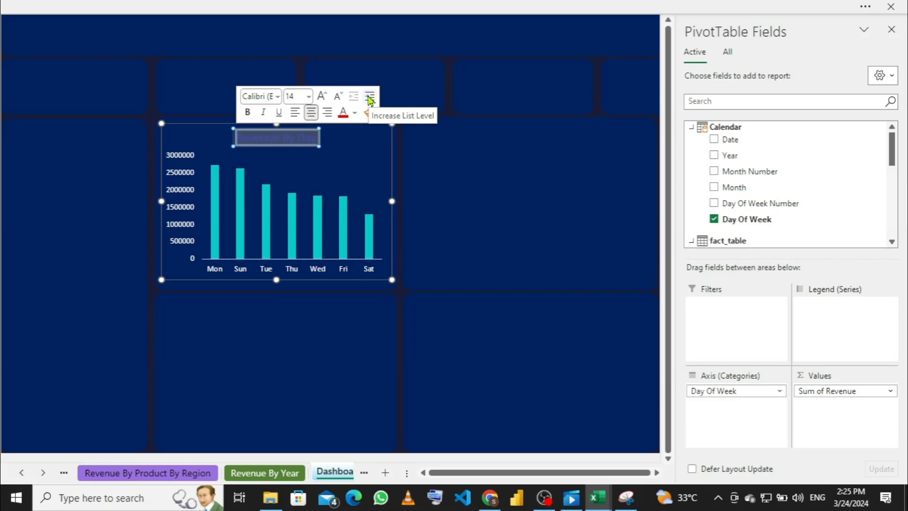
{"action": "left_click", "coordinate": [203, 7]}
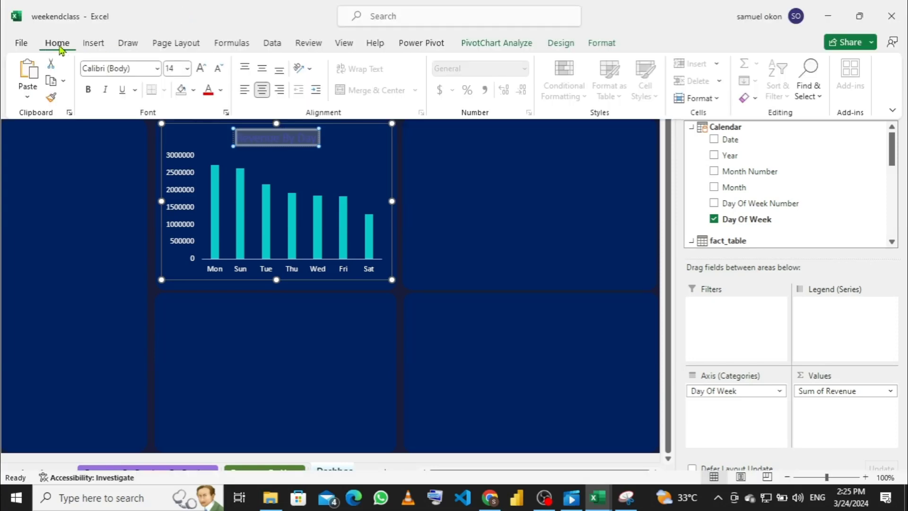
{"action": "left_click", "coordinate": [221, 91]}
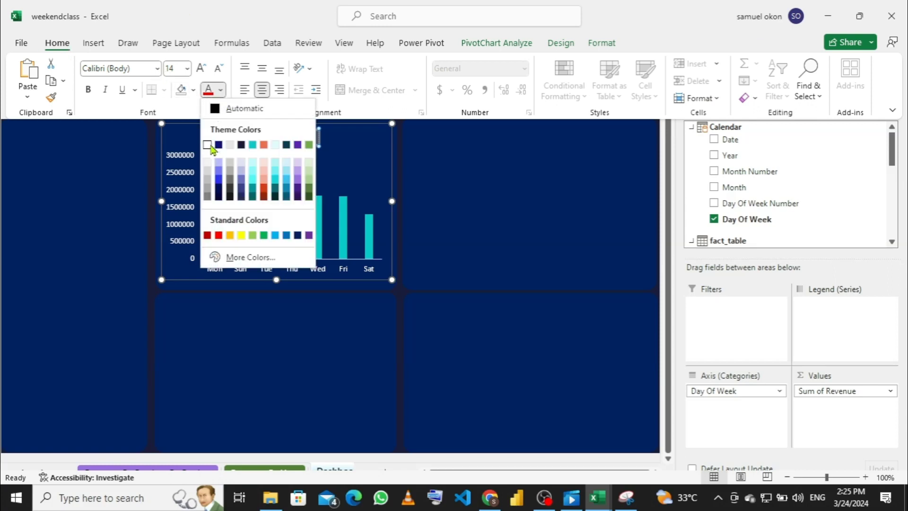
{"action": "left_click", "coordinate": [207, 144]}
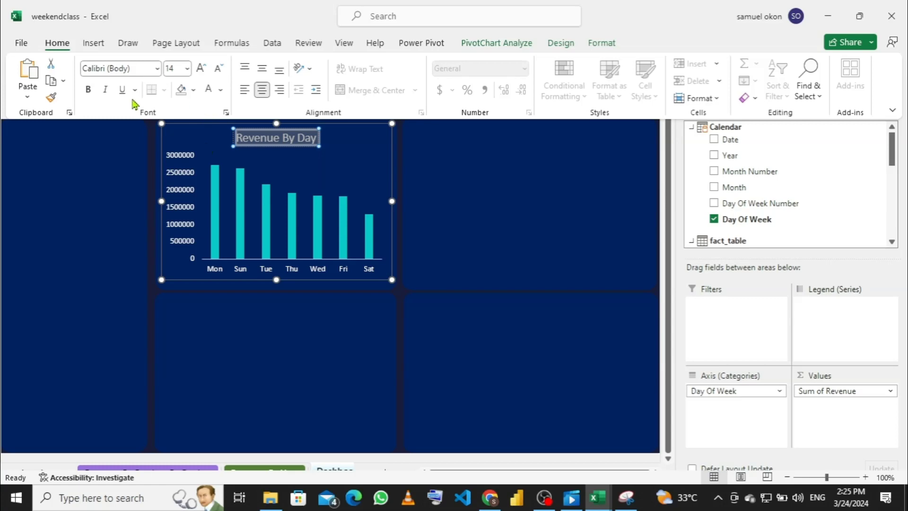
{"action": "left_click", "coordinate": [88, 89]}
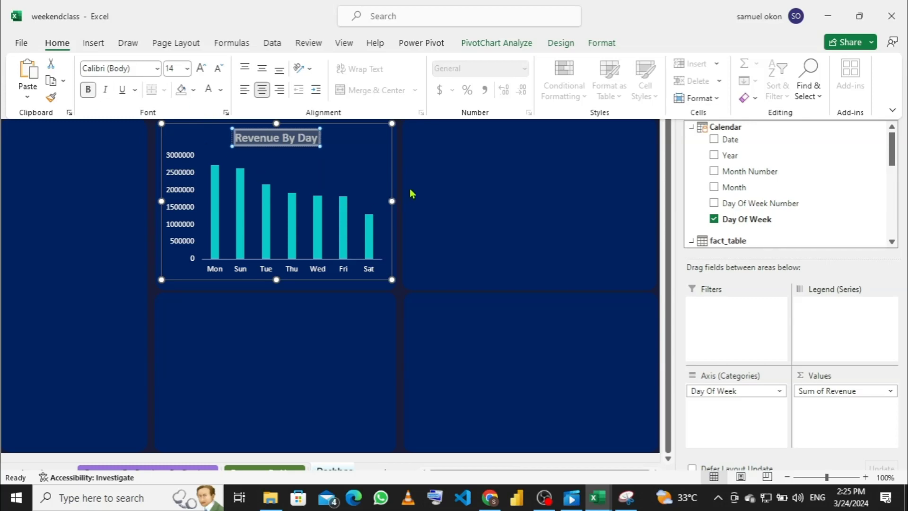
{"action": "key", "text": "ctrl+shift+F1"}
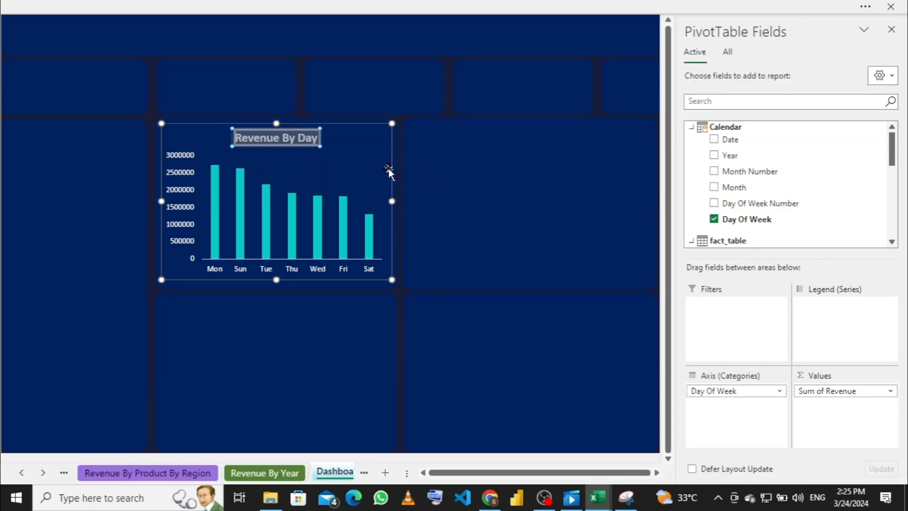
{"action": "left_click", "coordinate": [432, 166]}
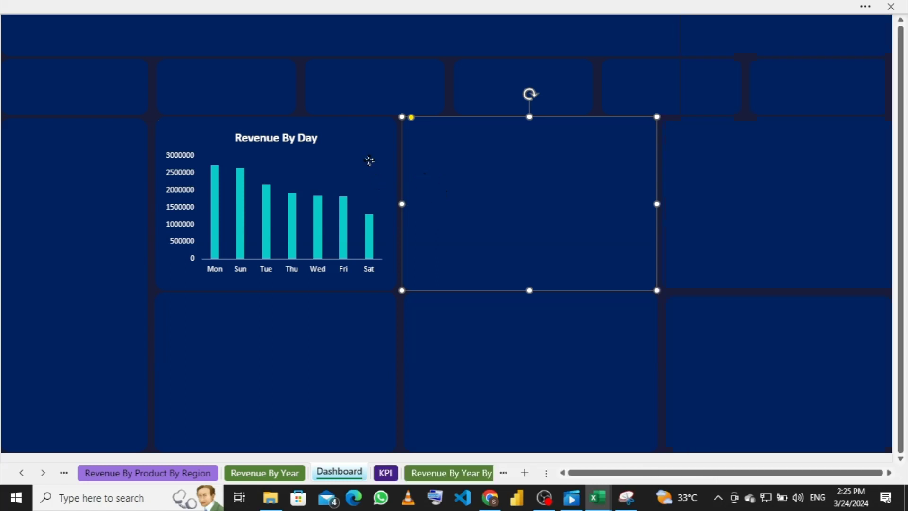
{"action": "left_click", "coordinate": [369, 161]}
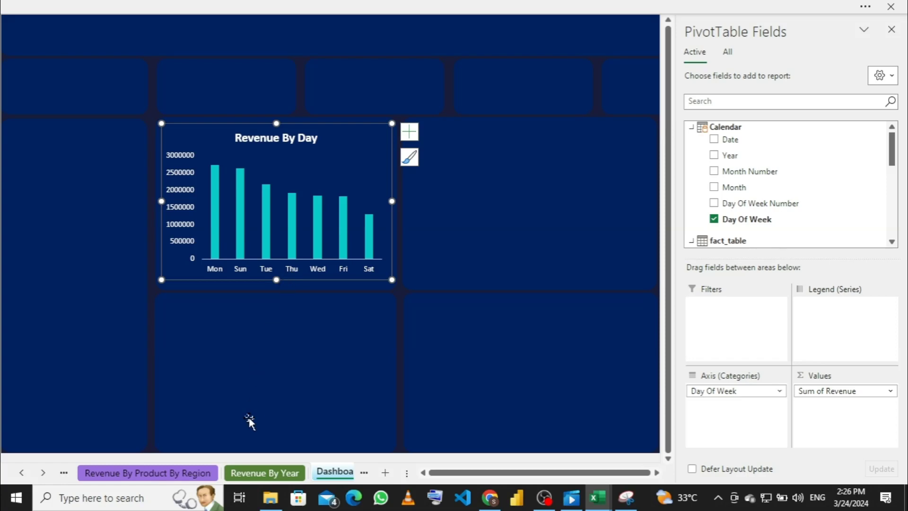
{"action": "left_click", "coordinate": [168, 473]}
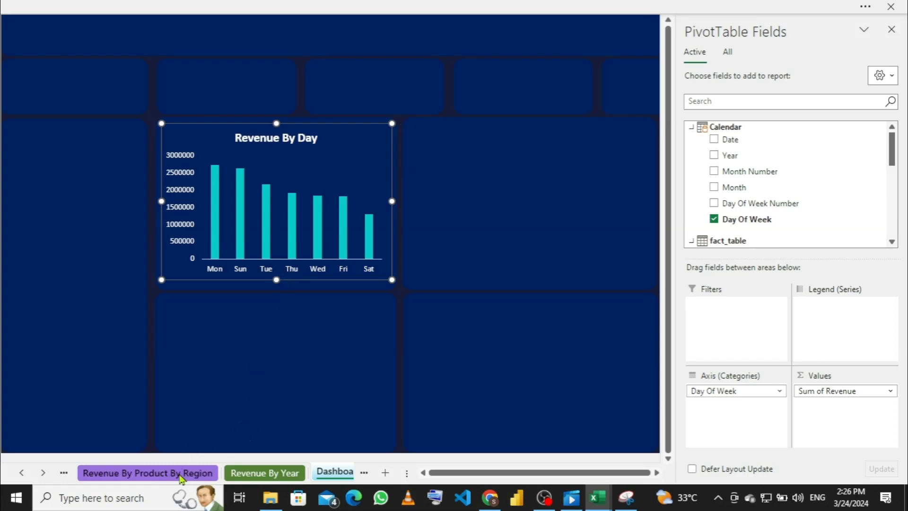
{"action": "left_click", "coordinate": [334, 473]}
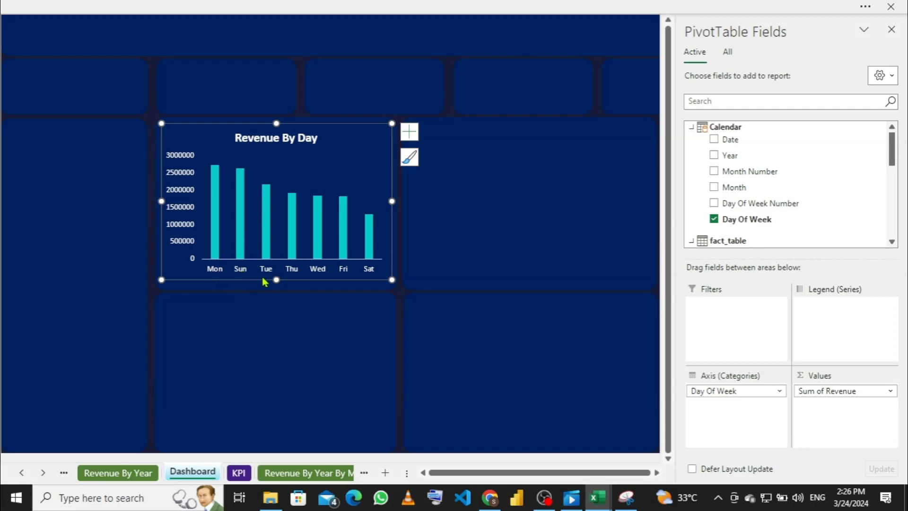
{"action": "left_click", "coordinate": [239, 9]}
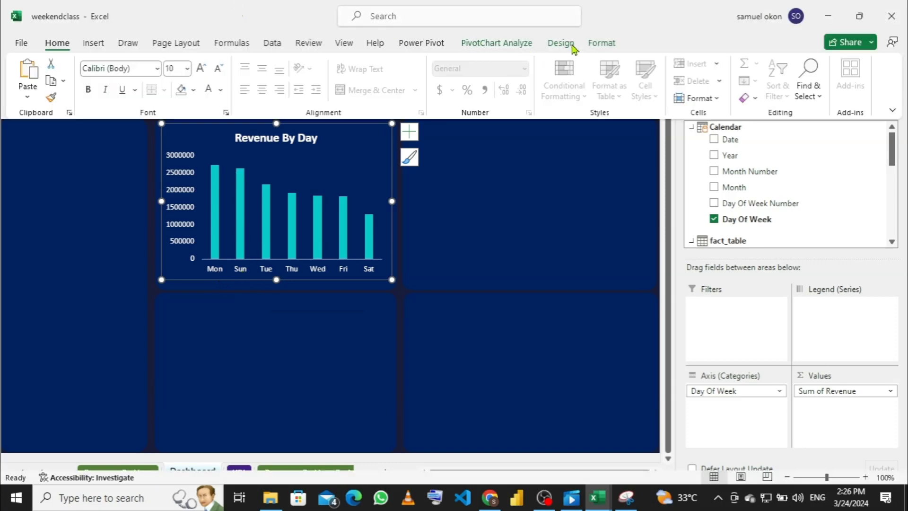
{"action": "left_click", "coordinate": [418, 43]}
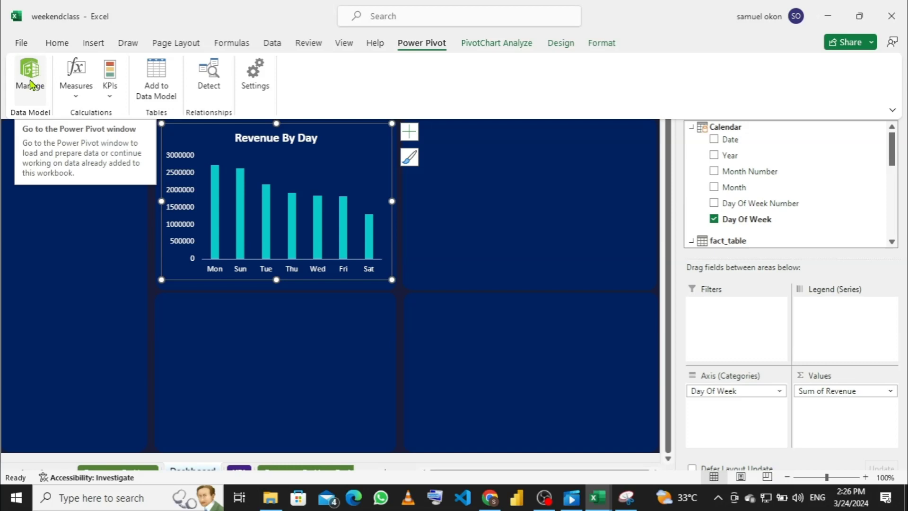
{"action": "left_click", "coordinate": [30, 80]}
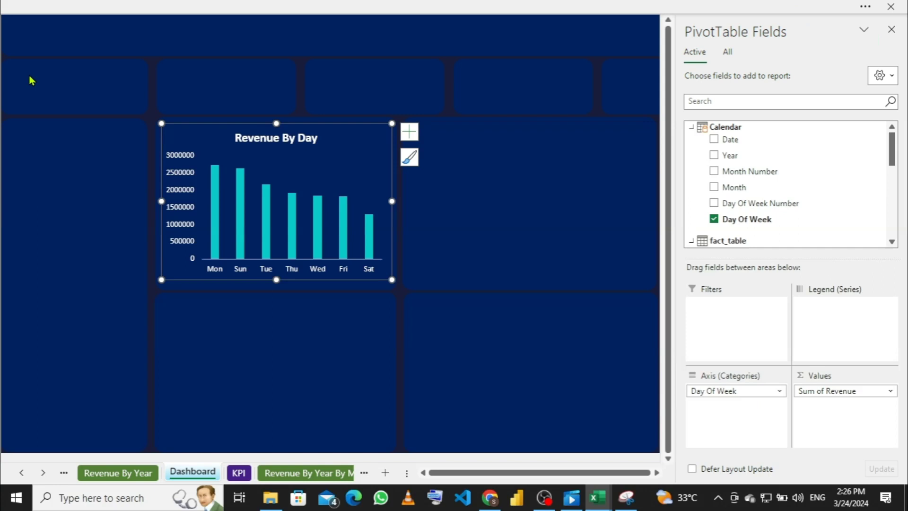
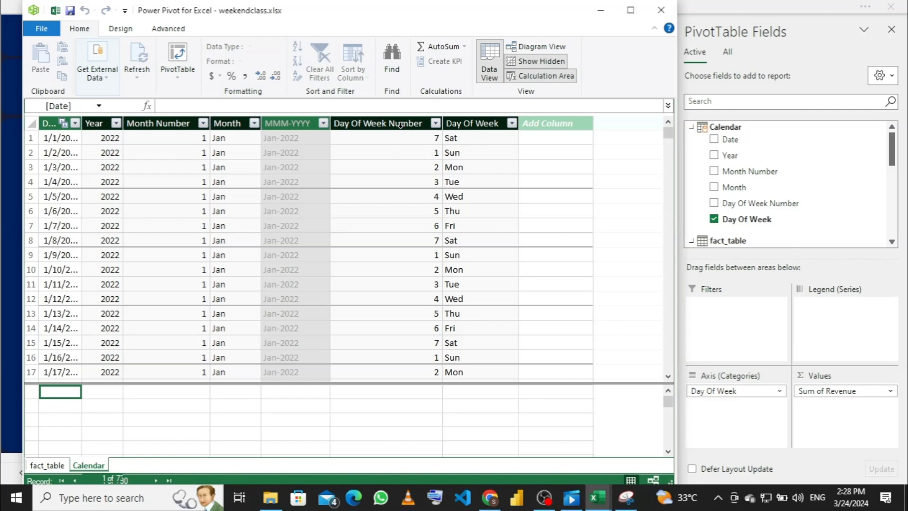
Step: Sort the Day Of Week column by Day Of Week Number, then close Power Pivot
{"action": "left_click", "coordinate": [401, 123]}
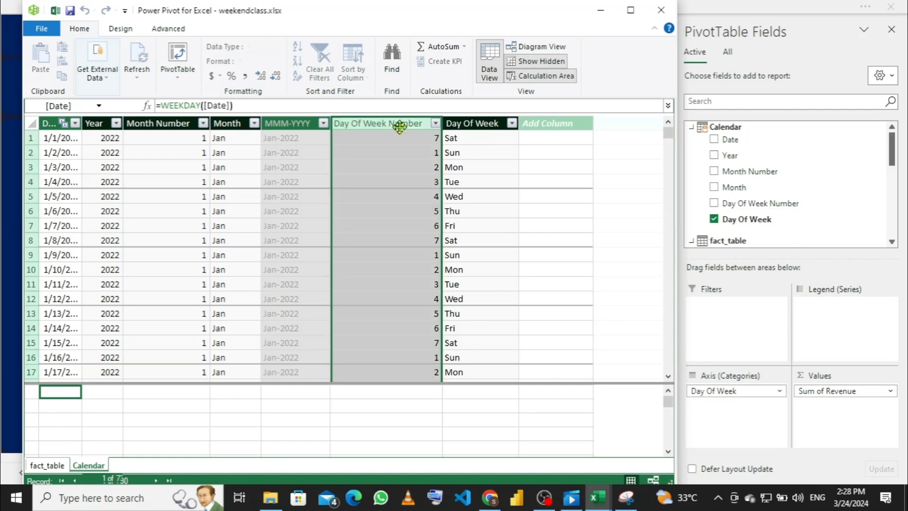
{"action": "left_click", "coordinate": [466, 123]}
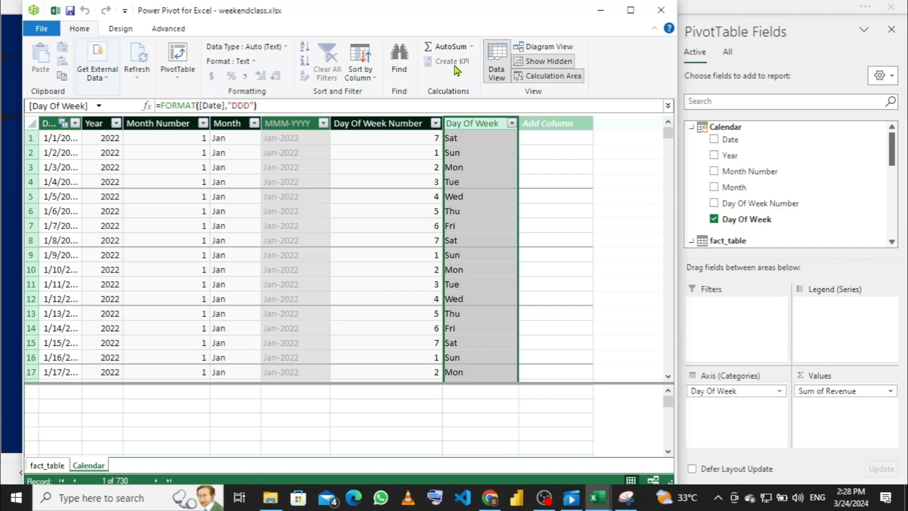
{"action": "left_click", "coordinate": [377, 79]}
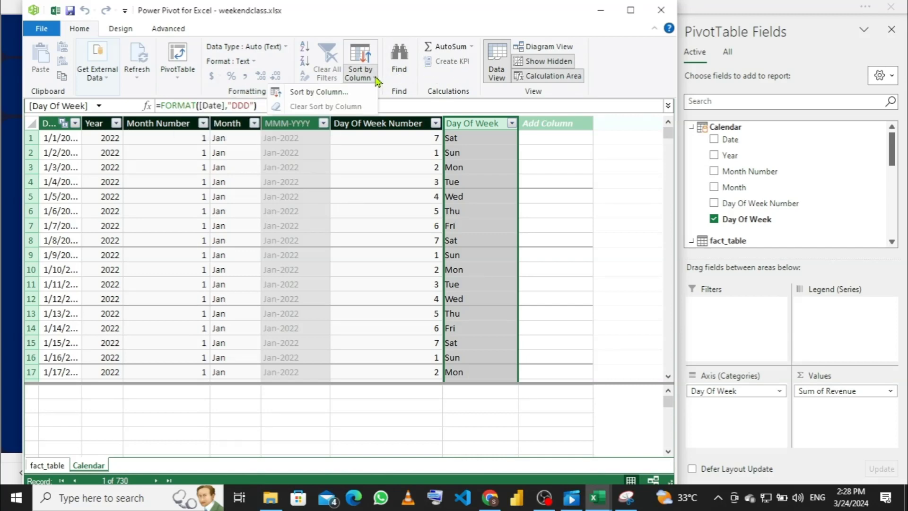
{"action": "left_click", "coordinate": [337, 92]}
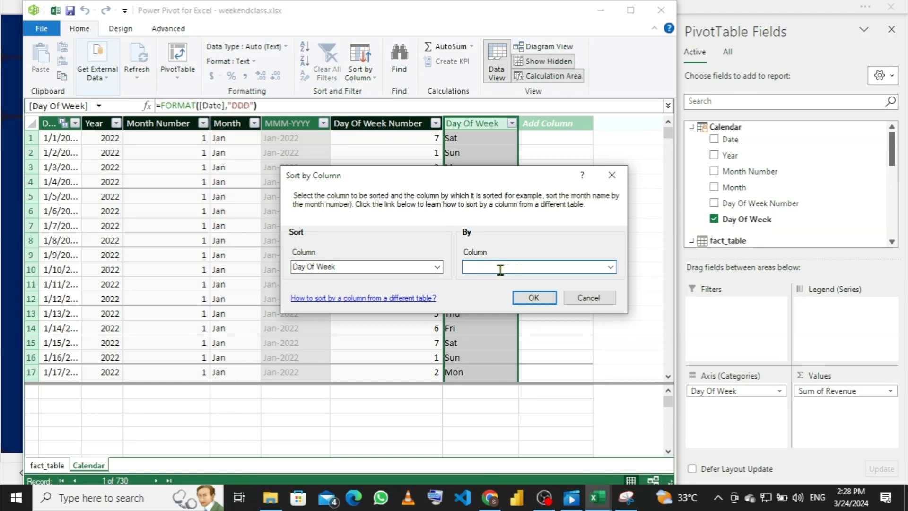
{"action": "left_click", "coordinate": [610, 268]}
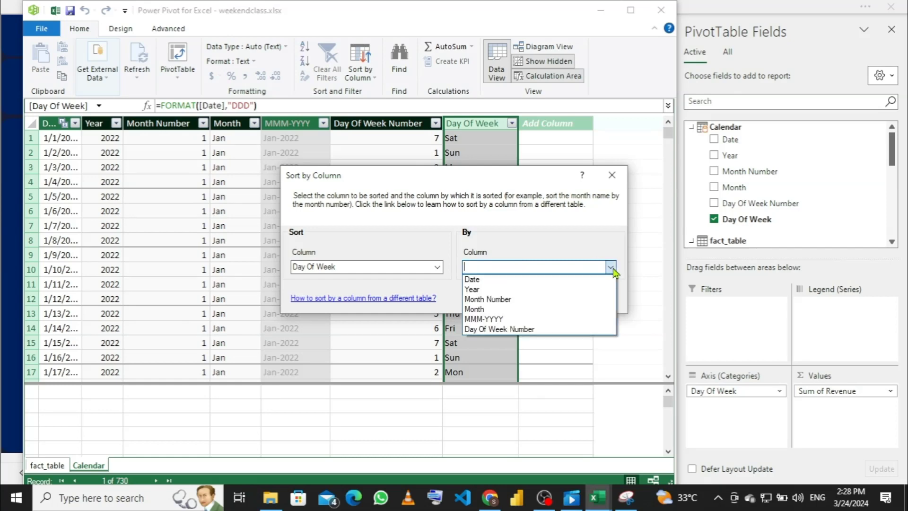
{"action": "left_click", "coordinate": [521, 329]}
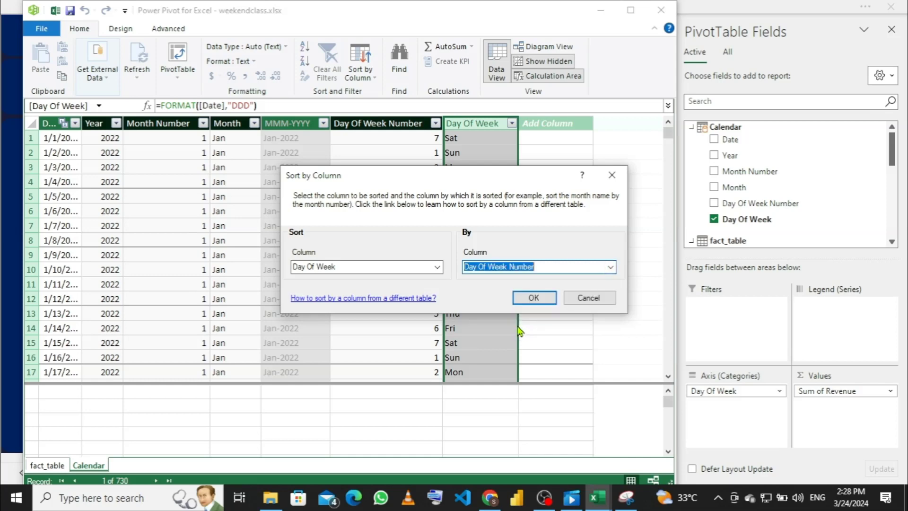
{"action": "left_click", "coordinate": [532, 300]}
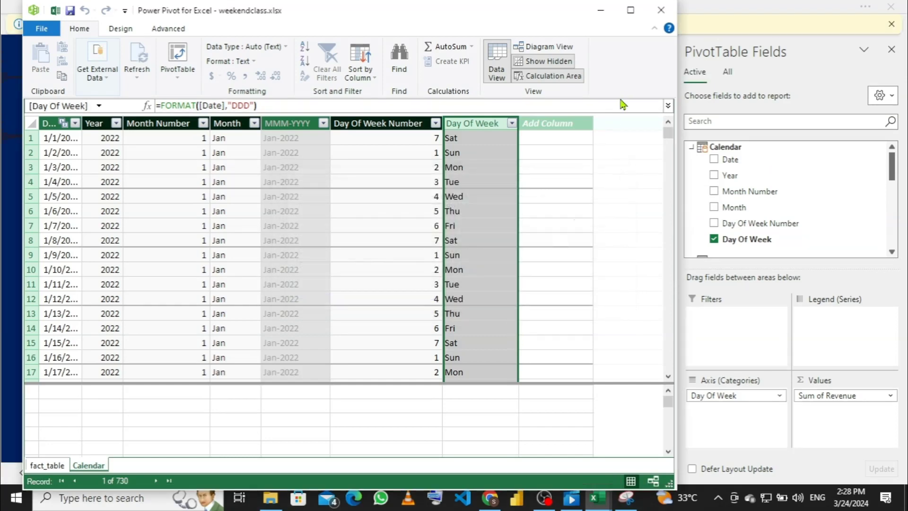
{"action": "left_click", "coordinate": [661, 9]}
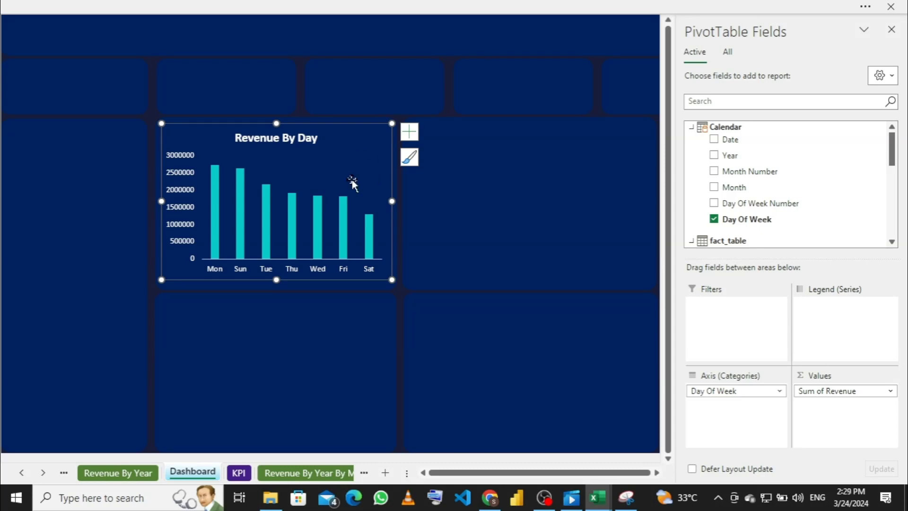
Step: Step back through the sheet tabs from Revenue By Year toward the Total revenue by day sheet
{"action": "left_click", "coordinate": [118, 471]}
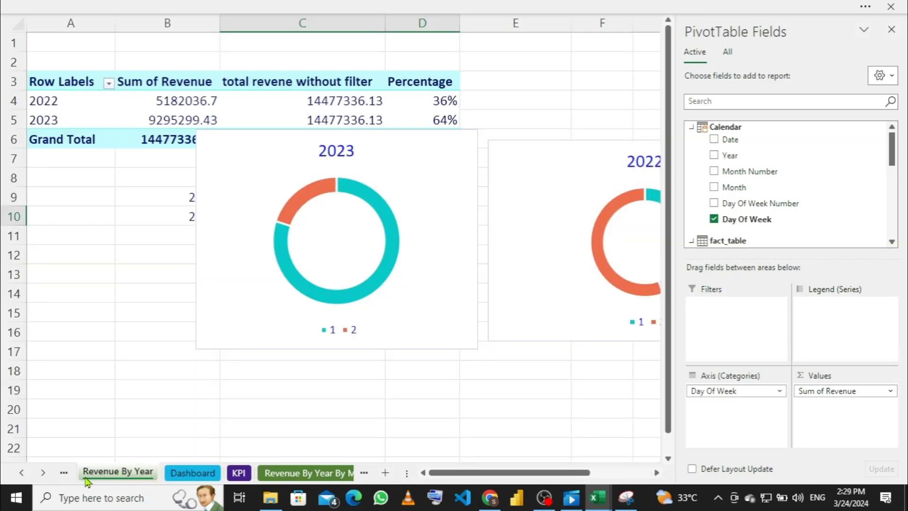
{"action": "left_click", "coordinate": [64, 473]}
{"action": "left_click", "coordinate": [64, 472]}
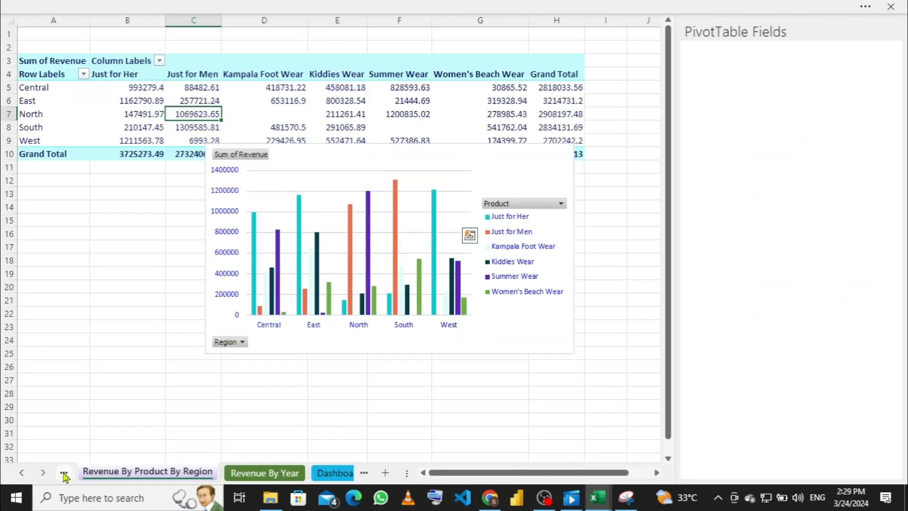
{"action": "left_click", "coordinate": [64, 473]}
{"action": "left_click", "coordinate": [64, 472]}
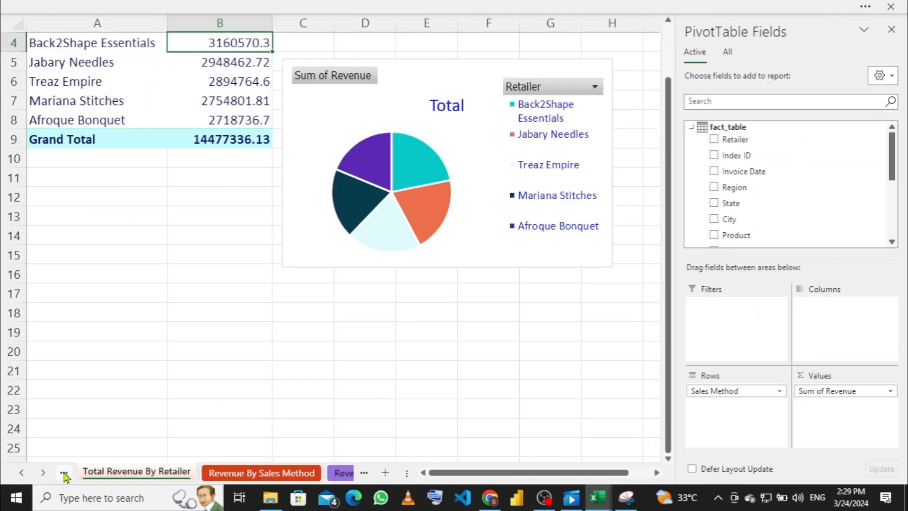
{"action": "left_click", "coordinate": [64, 473]}
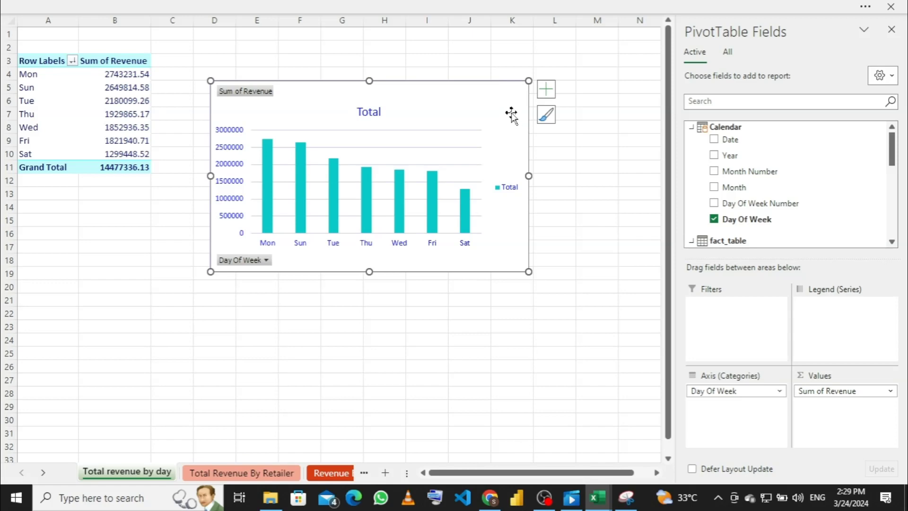
Step: Sort the pivot table's day labels Newest to Oldest
{"action": "double_click", "coordinate": [506, 97]}
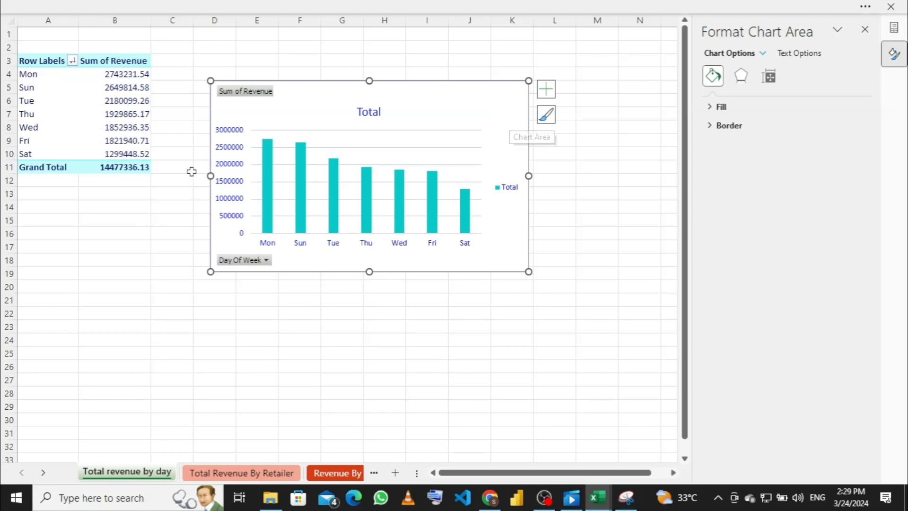
{"action": "left_click", "coordinate": [109, 74]}
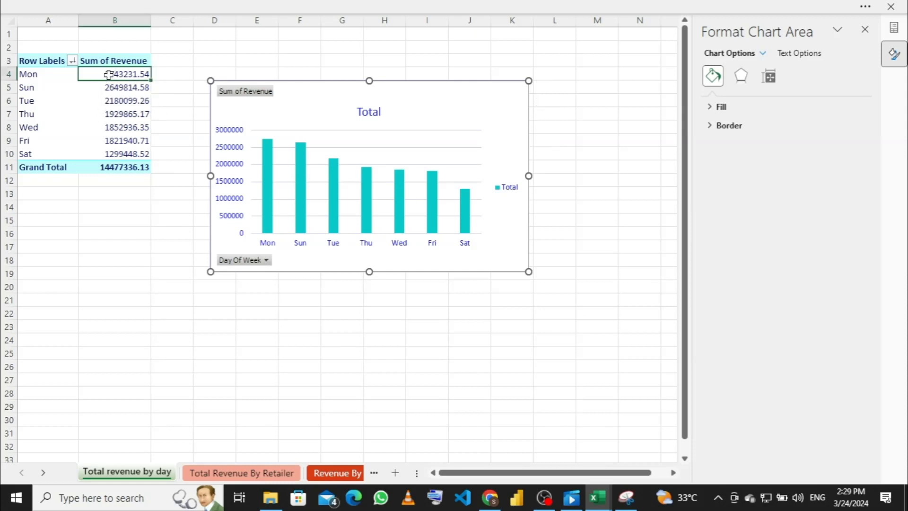
{"action": "right_click", "coordinate": [109, 75]}
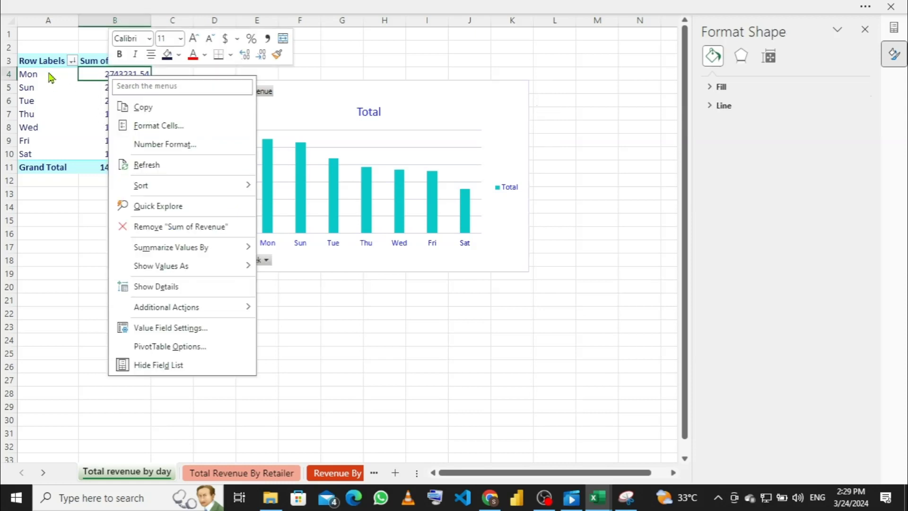
{"action": "left_click", "coordinate": [54, 67]}
{"action": "left_click", "coordinate": [46, 75]}
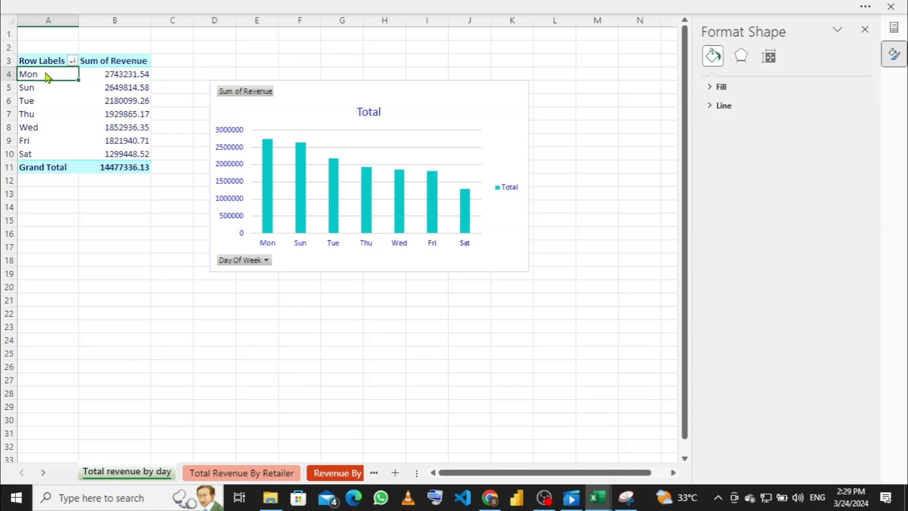
{"action": "right_click", "coordinate": [47, 74]}
{"action": "right_click", "coordinate": [47, 74]}
{"action": "right_click", "coordinate": [46, 74]}
{"action": "right_click", "coordinate": [46, 76]}
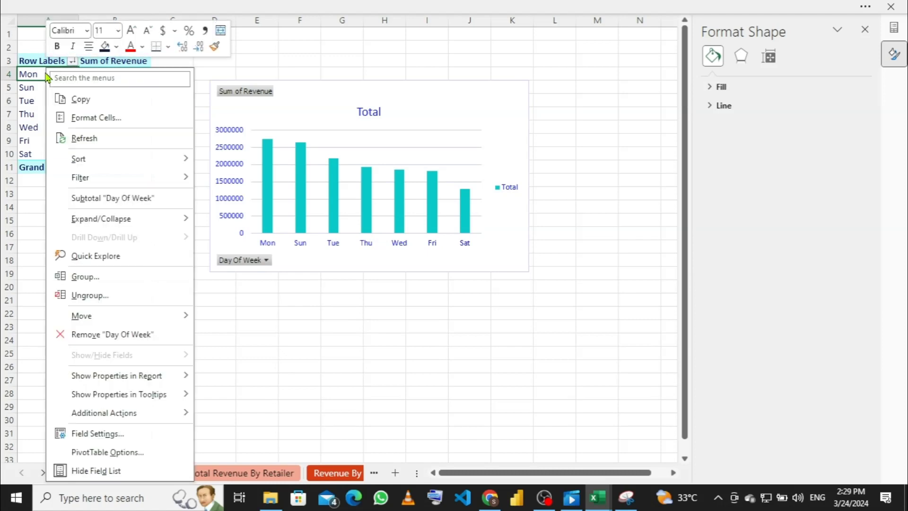
{"action": "mouse_move", "coordinate": [102, 161]}
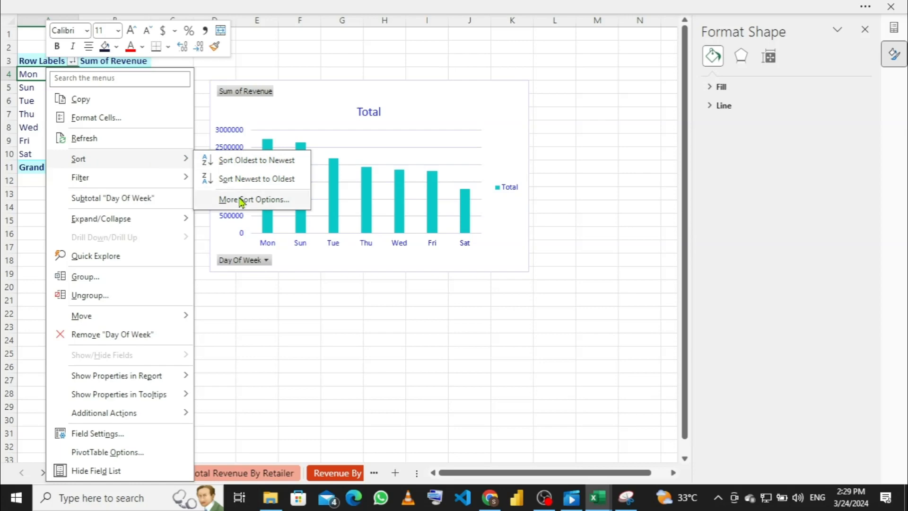
{"action": "left_click", "coordinate": [255, 178]}
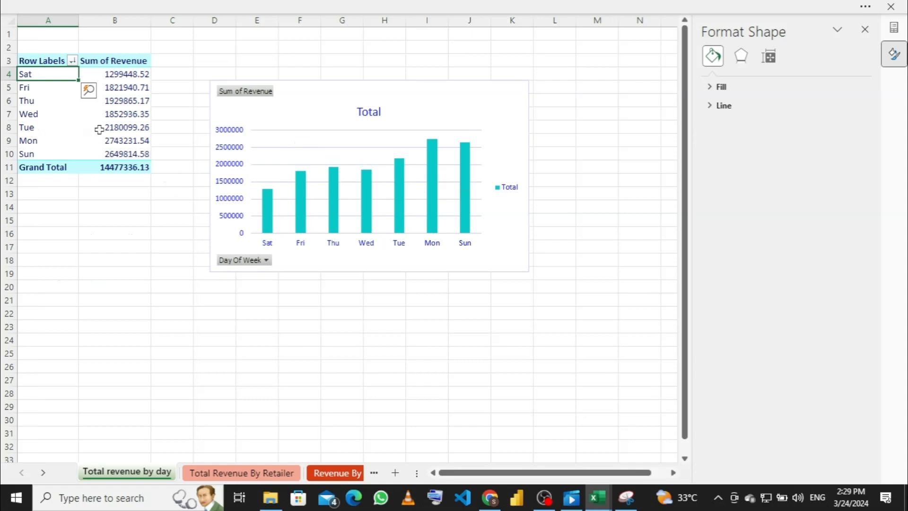
Step: Re-sort the day labels Oldest to Newest so the pivot and chart run Sun through Sat
{"action": "right_click", "coordinate": [62, 74]}
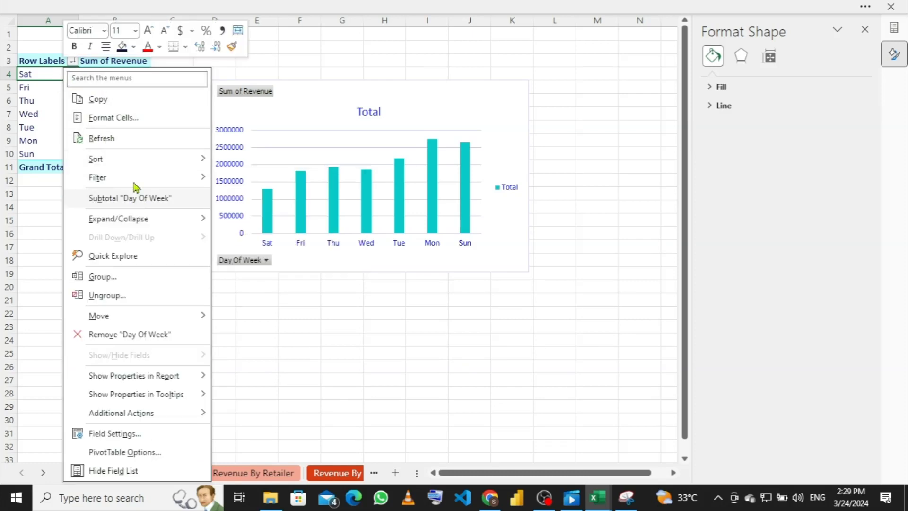
{"action": "mouse_move", "coordinate": [193, 161]}
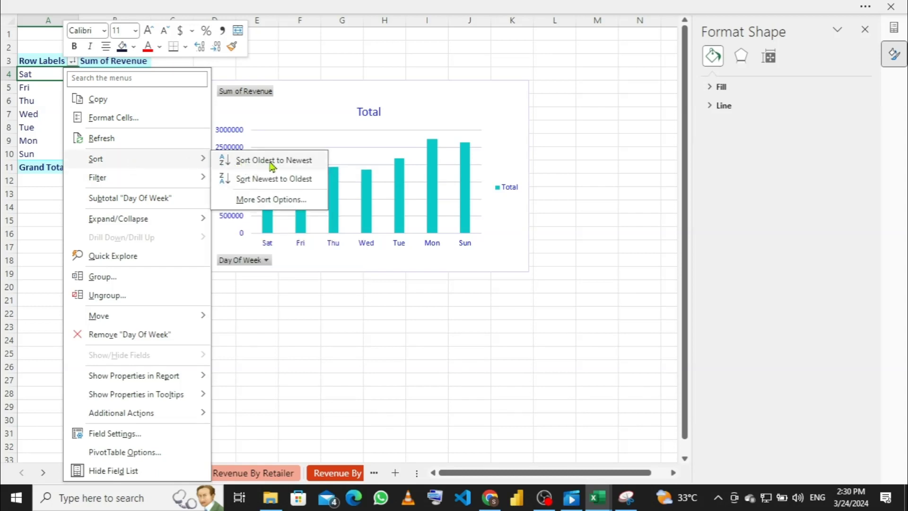
{"action": "left_click", "coordinate": [267, 178]}
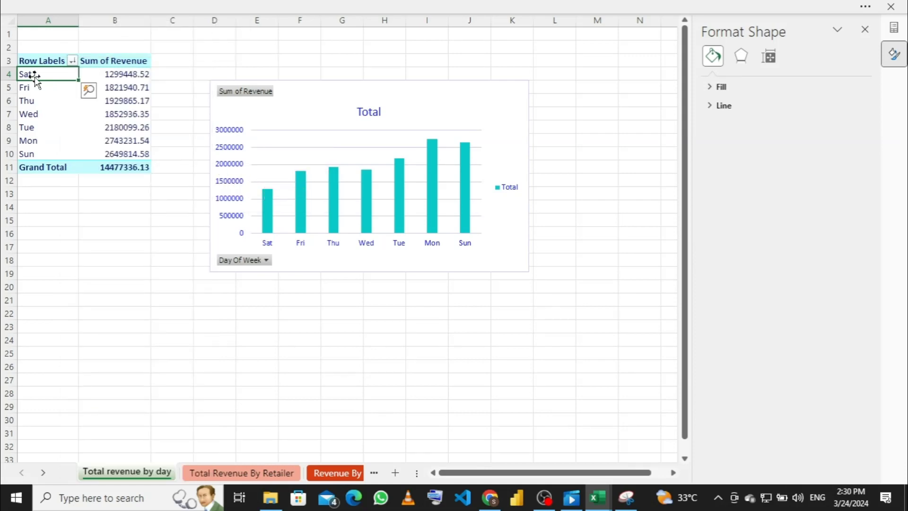
{"action": "right_click", "coordinate": [62, 71]}
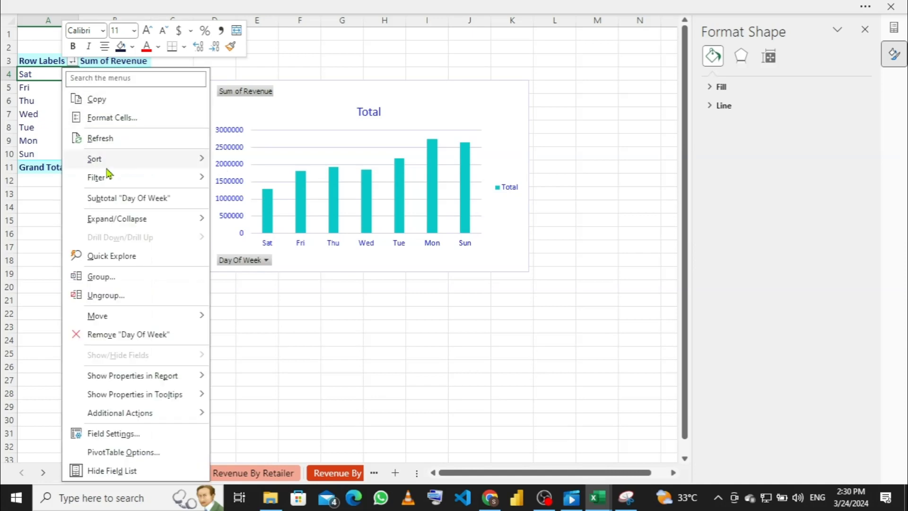
{"action": "mouse_move", "coordinate": [152, 162]}
{"action": "left_click", "coordinate": [244, 165]}
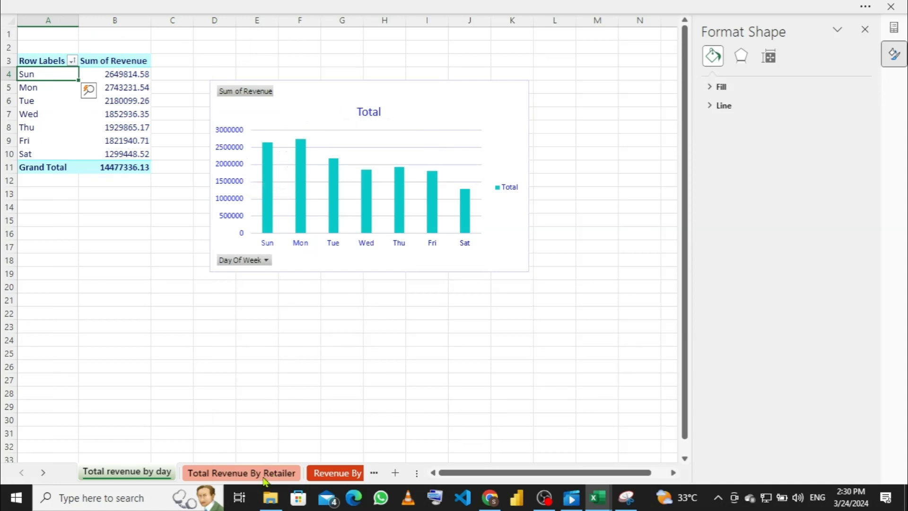
Step: Reopen the Power Pivot data model window from the Power Pivot ribbon
{"action": "left_click", "coordinate": [391, 6]}
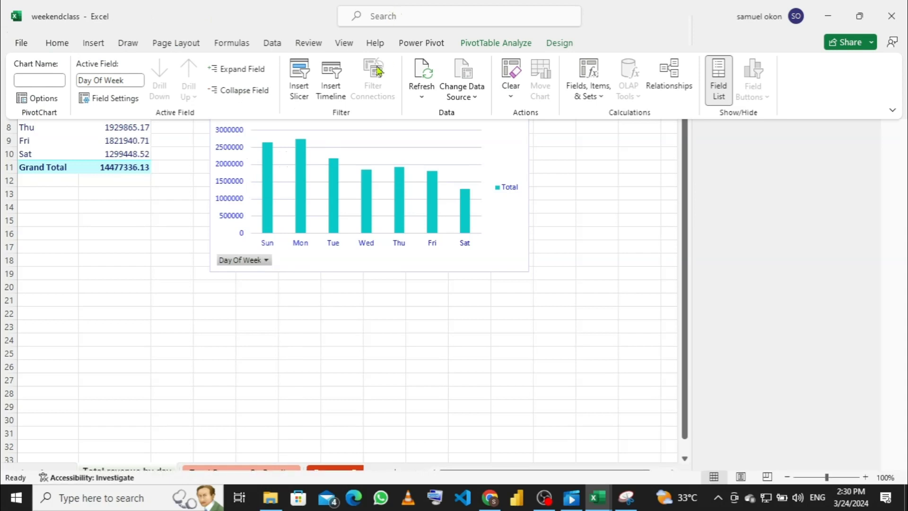
{"action": "left_click", "coordinate": [420, 45]}
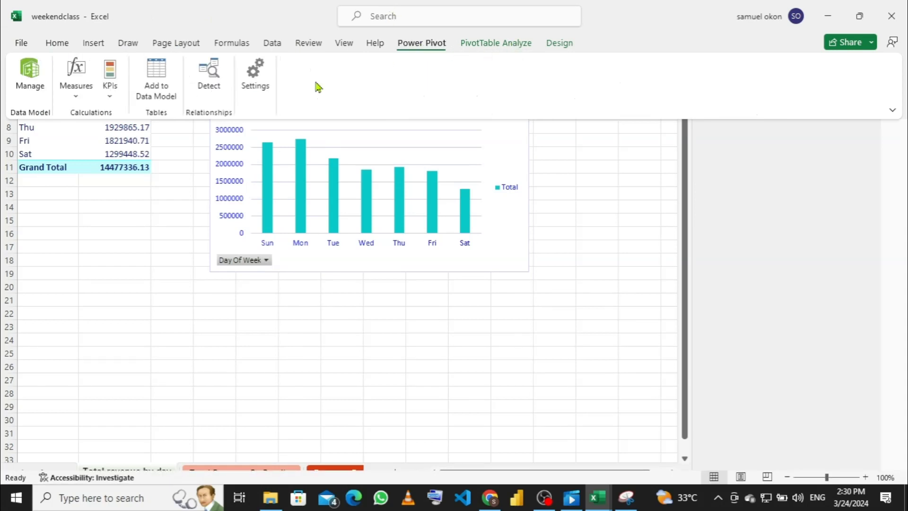
{"action": "left_click", "coordinate": [29, 78]}
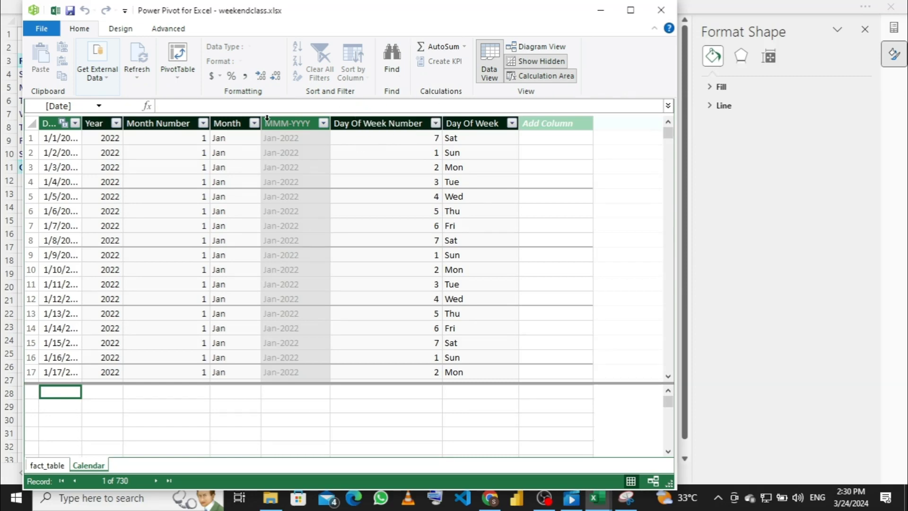
Step: Sort Day Of Week by Day Of Week Number again and close Power Pivot
{"action": "left_click", "coordinate": [469, 123]}
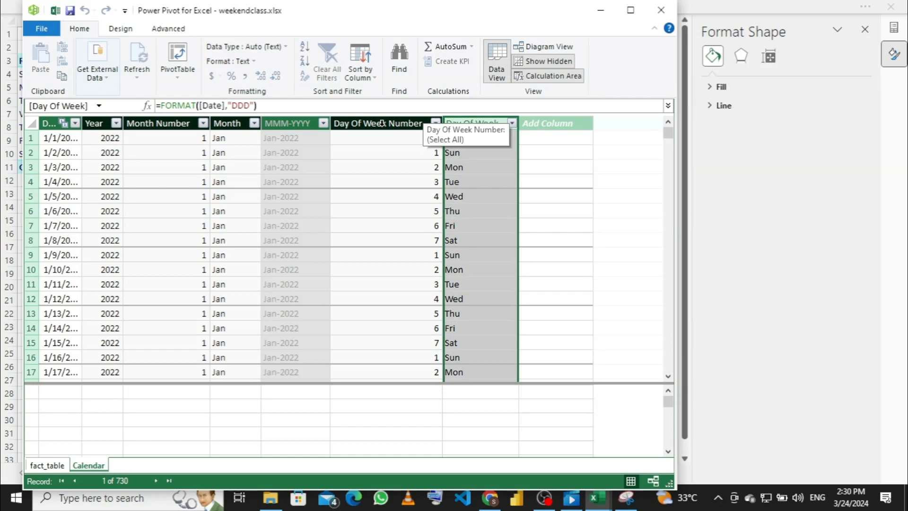
{"action": "left_click", "coordinate": [362, 75]}
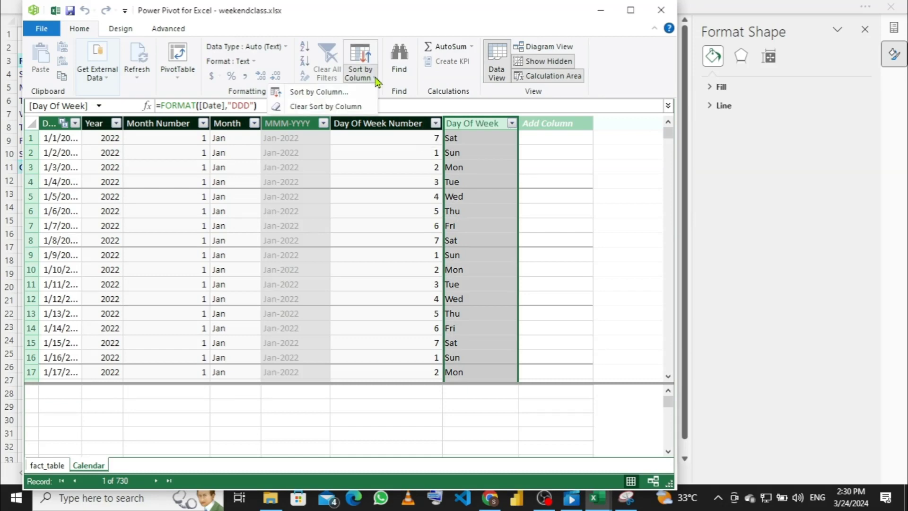
{"action": "left_click", "coordinate": [350, 95]}
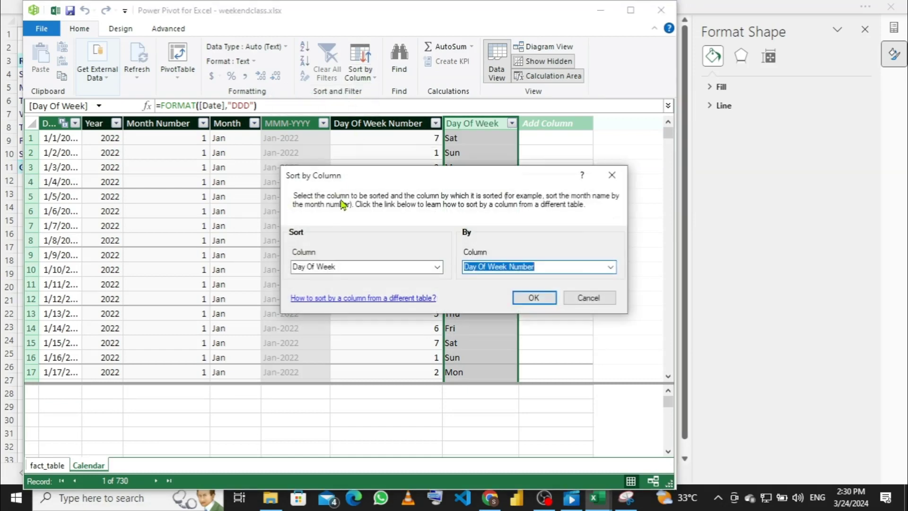
{"action": "left_click", "coordinate": [533, 298]}
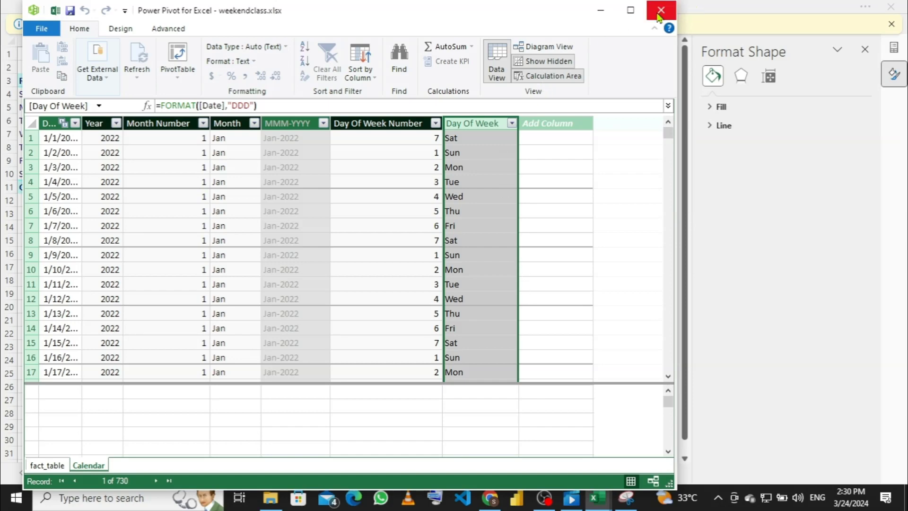
{"action": "left_click", "coordinate": [660, 11]}
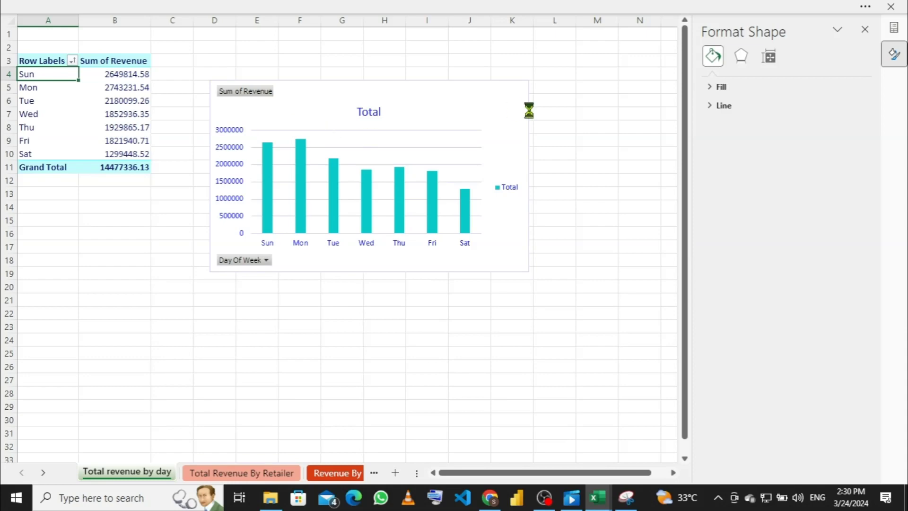
Step: Delete the revenue-by-day chart and bring up the PivotTable Fields list
{"action": "left_click", "coordinate": [497, 107]}
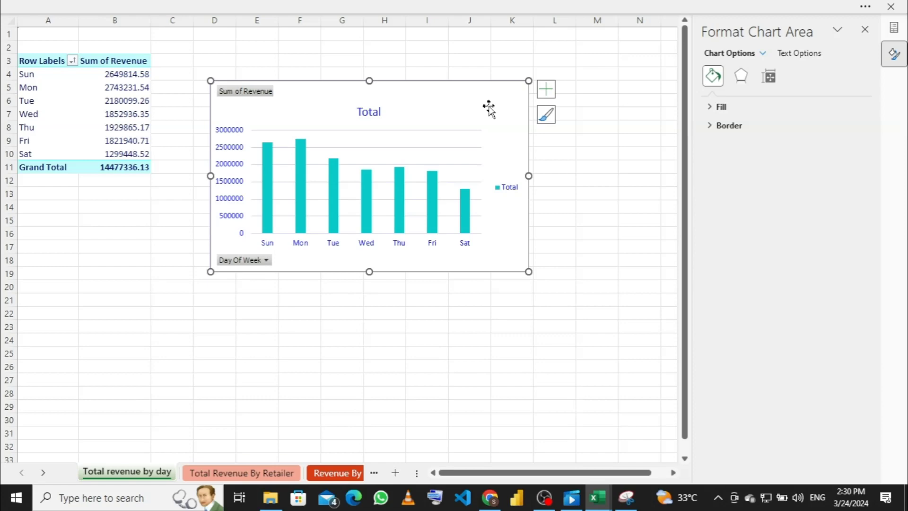
{"action": "key", "text": "Delete"}
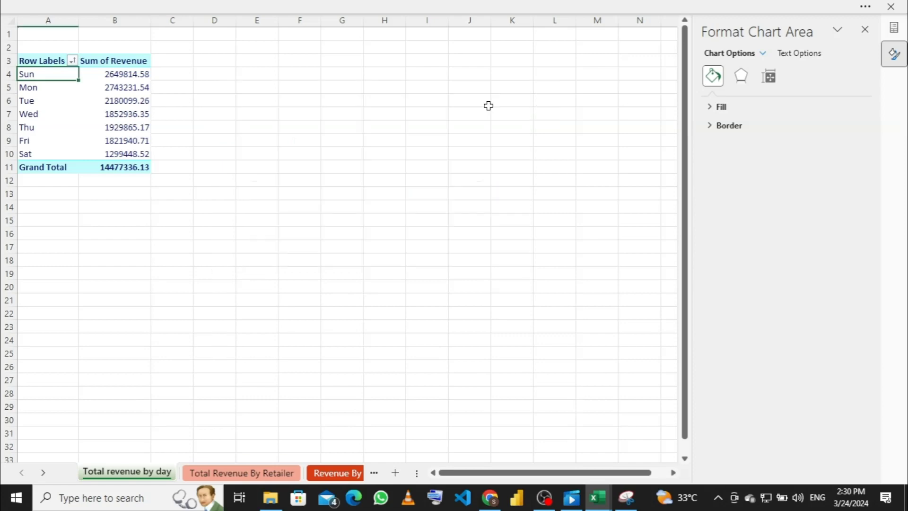
{"action": "left_click", "coordinate": [55, 79]}
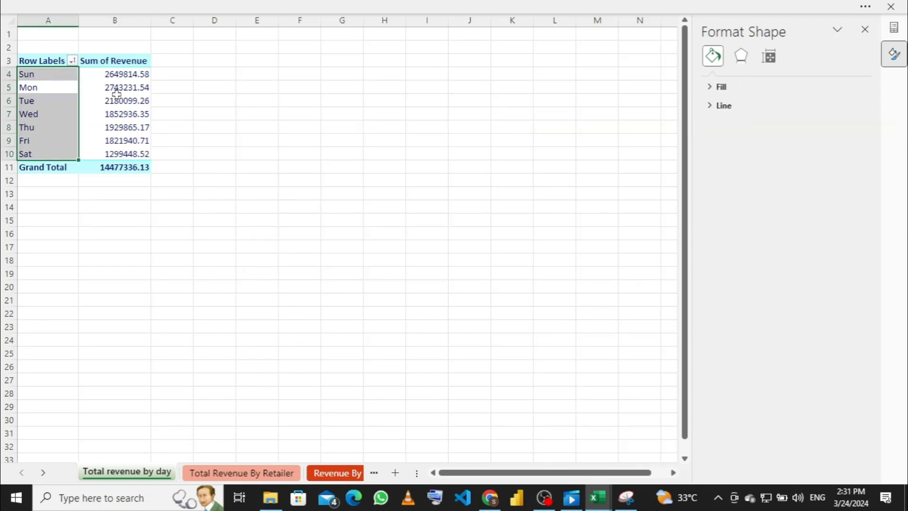
{"action": "left_click", "coordinate": [869, 33]}
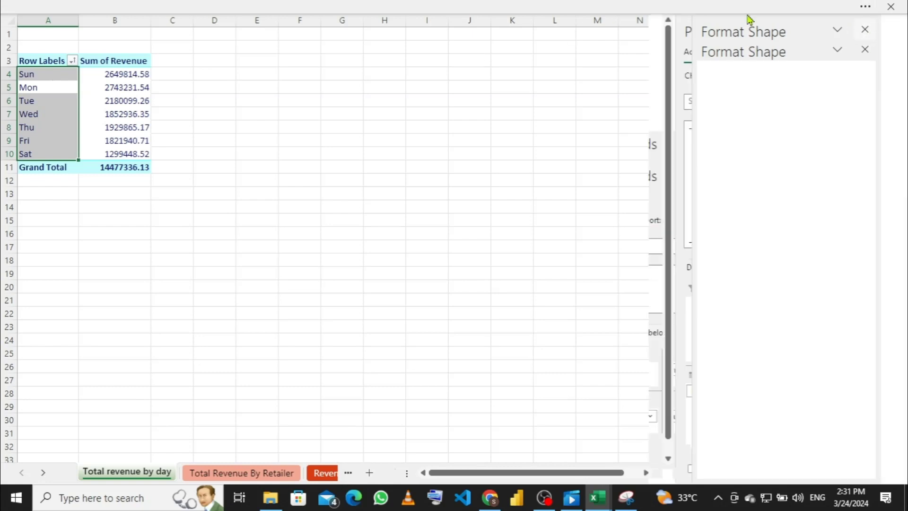
Step: Remove Day Of Week from the pivot Rows and add it back, twice
{"action": "scroll", "coordinate": [768, 242], "scroll_direction": "down", "scroll_amount": 3}
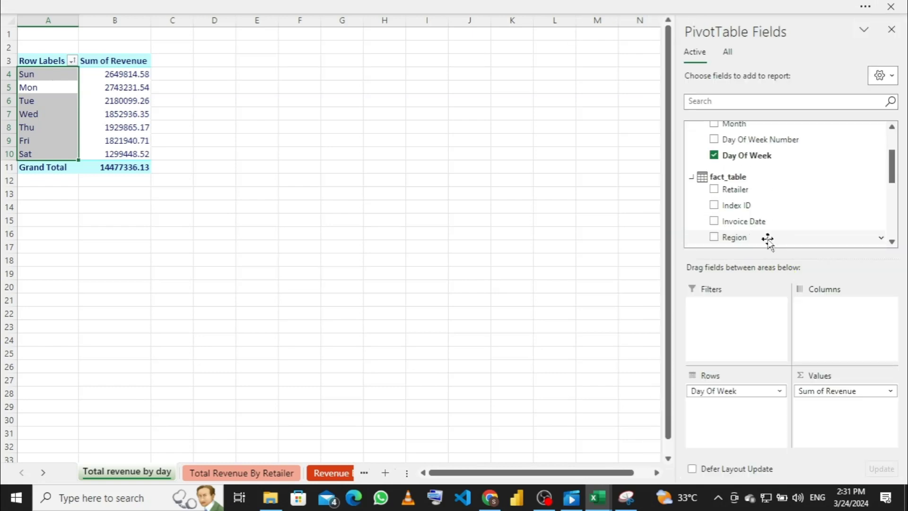
{"action": "scroll", "coordinate": [766, 240], "scroll_direction": "up", "scroll_amount": 3}
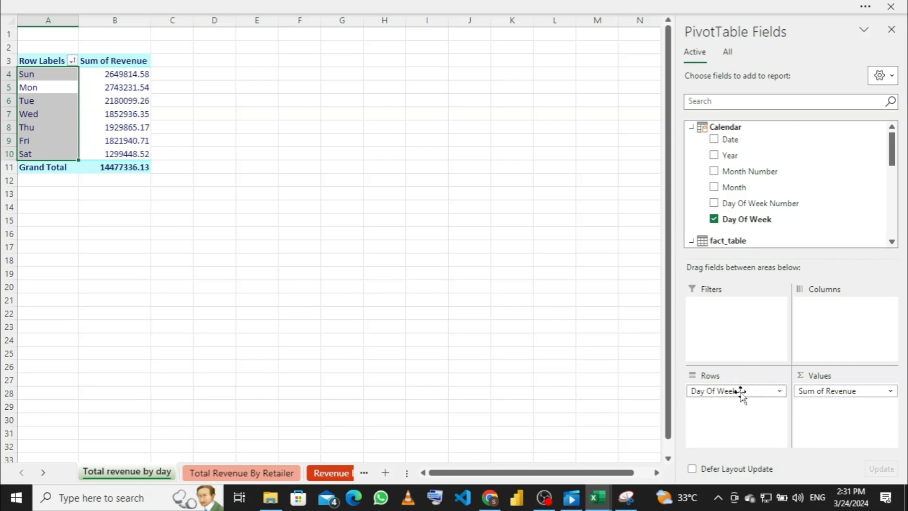
{"action": "left_click_drag", "start_coordinate": [742, 394], "coordinate": [573, 350]}
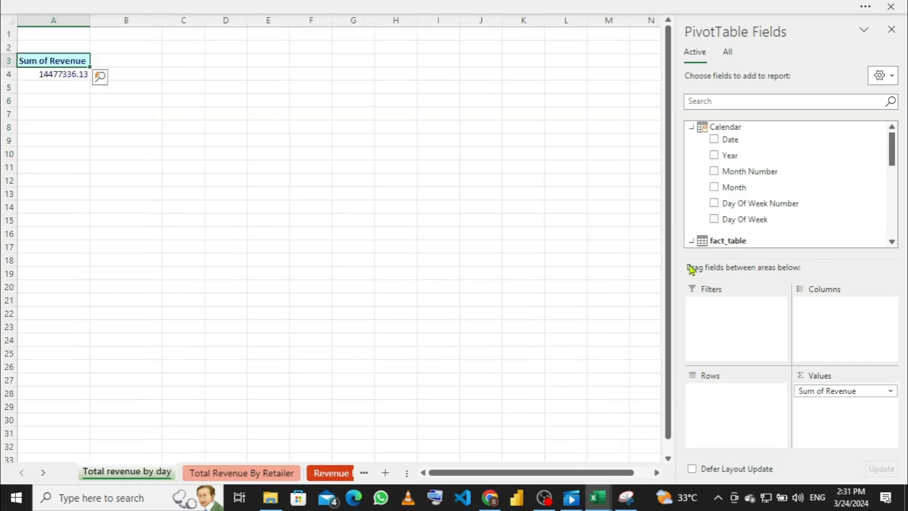
{"action": "left_click_drag", "start_coordinate": [742, 219], "coordinate": [755, 400]}
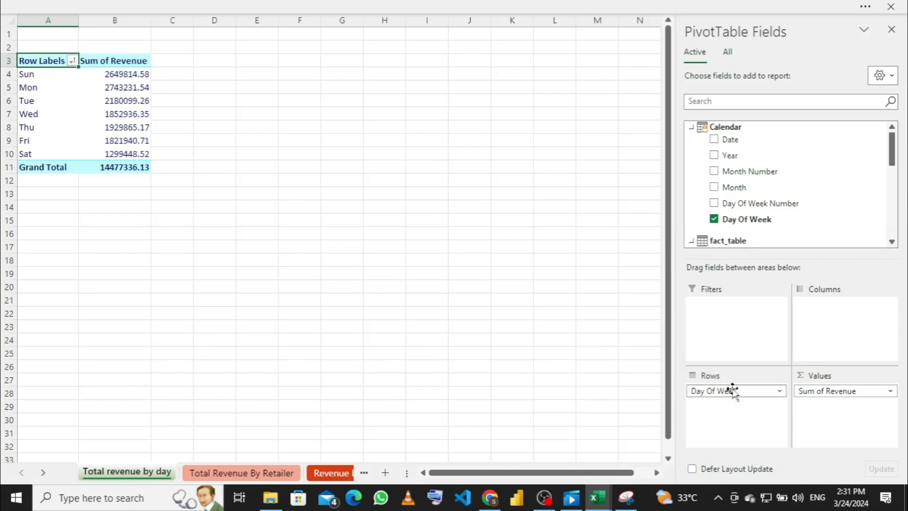
{"action": "left_click_drag", "start_coordinate": [732, 391], "coordinate": [518, 346]}
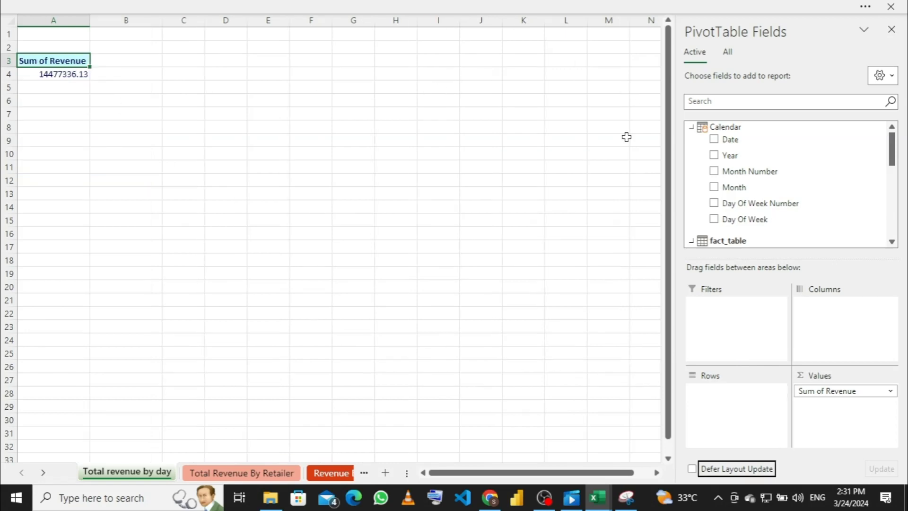
{"action": "left_click_drag", "start_coordinate": [754, 219], "coordinate": [720, 392]}
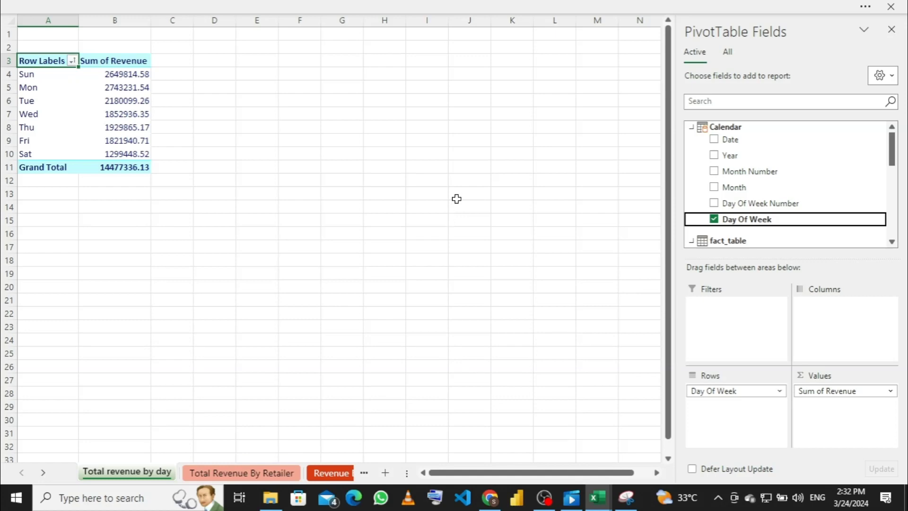
{"action": "left_click", "coordinate": [435, 6]}
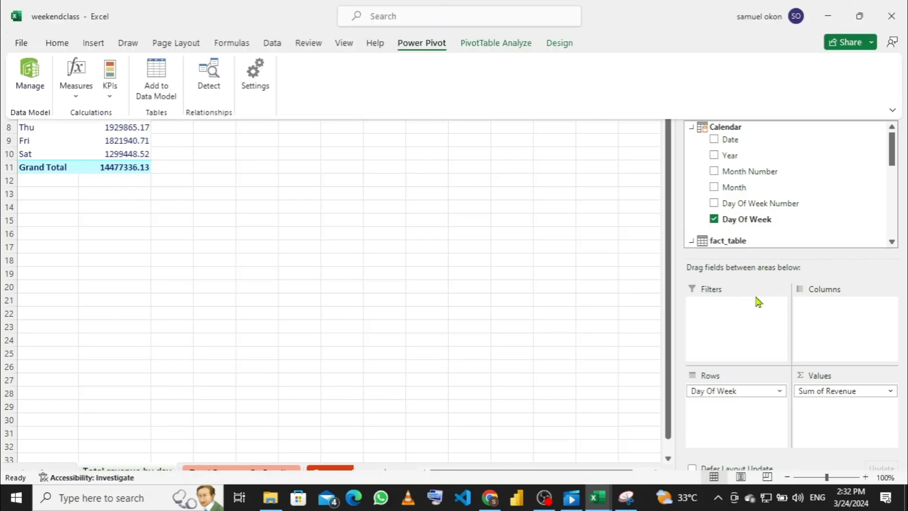
{"action": "left_click", "coordinate": [506, 49]}
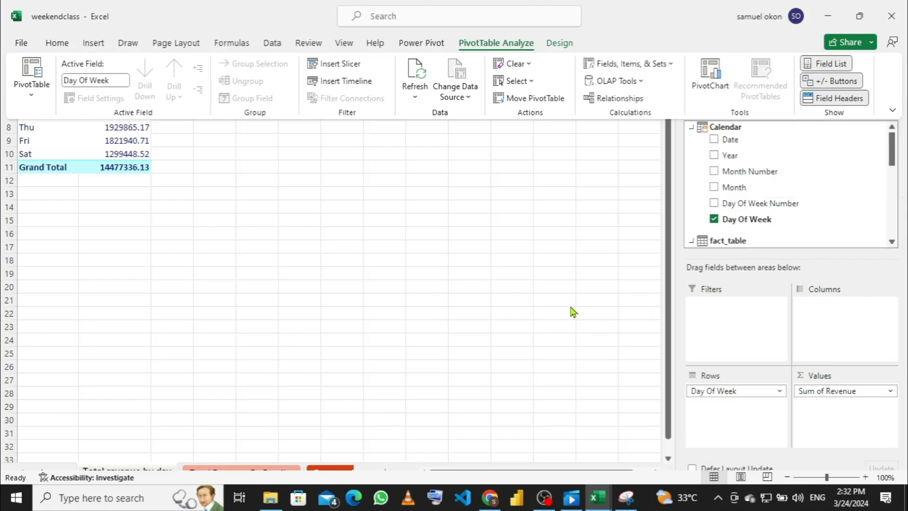
{"action": "left_click", "coordinate": [490, 277]}
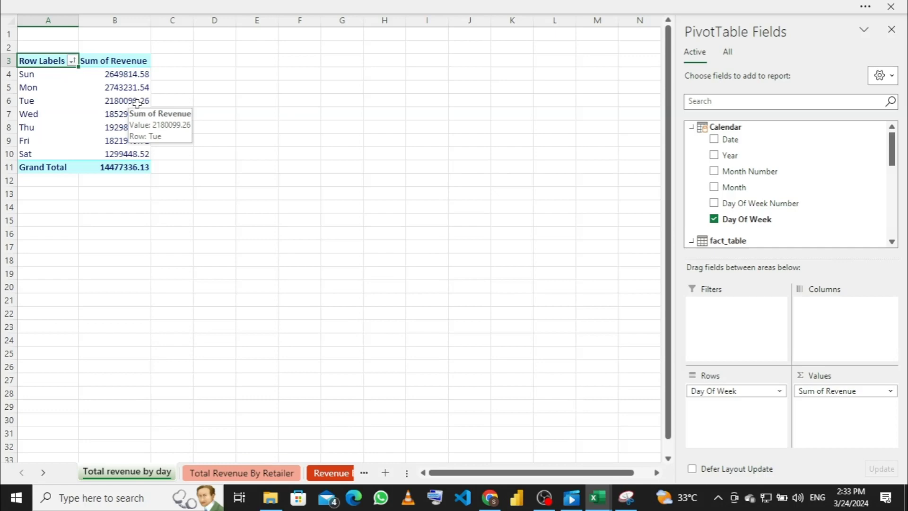
{"action": "left_click", "coordinate": [482, 5]}
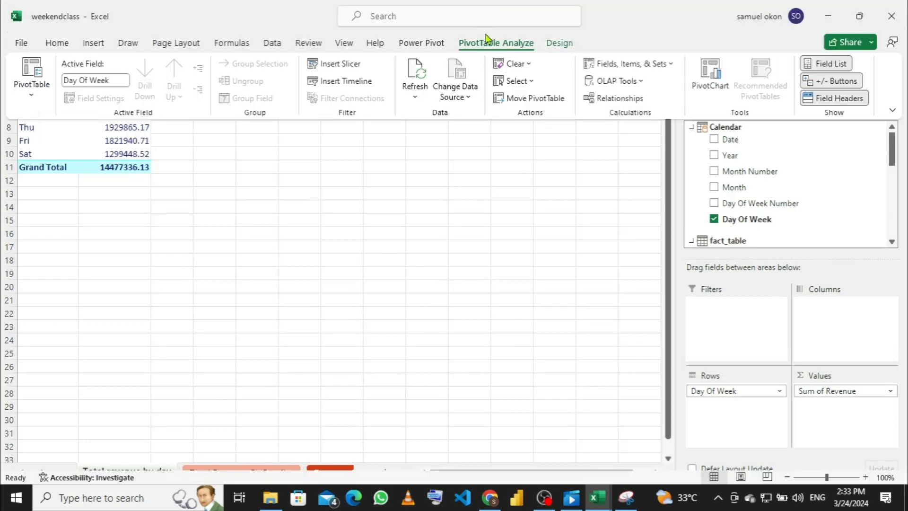
{"action": "left_click", "coordinate": [432, 44]}
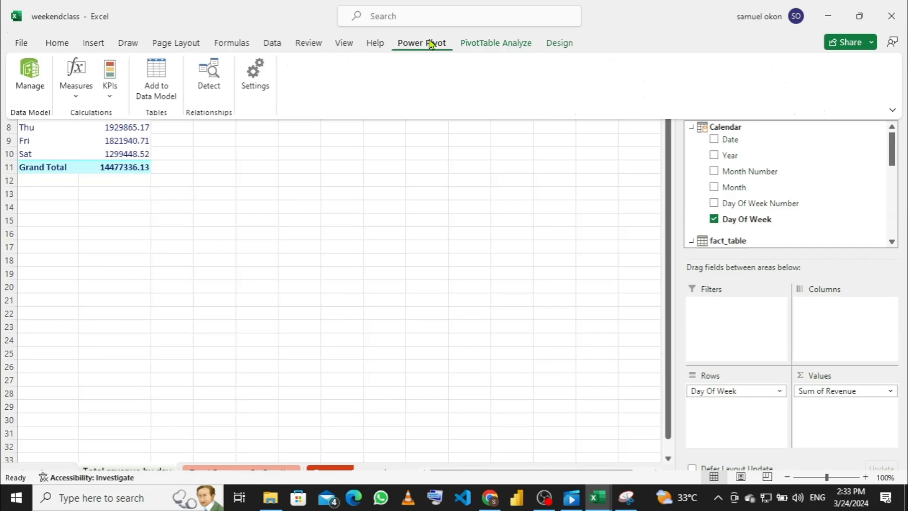
{"action": "left_click", "coordinate": [29, 80]}
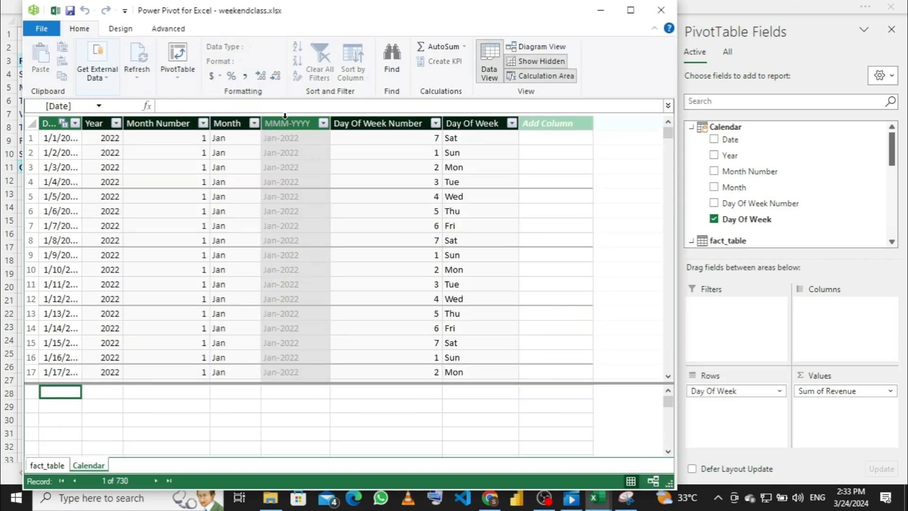
{"action": "left_click", "coordinate": [472, 123]}
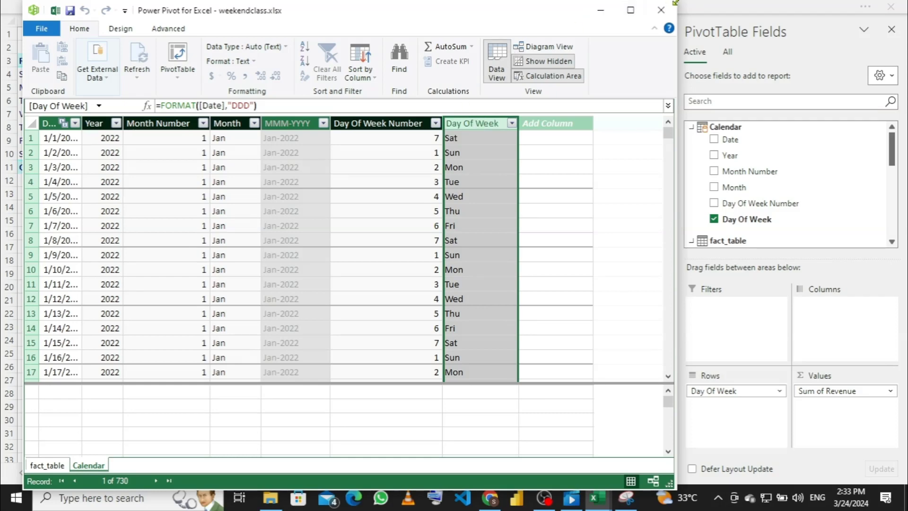
{"action": "left_click", "coordinate": [660, 10]}
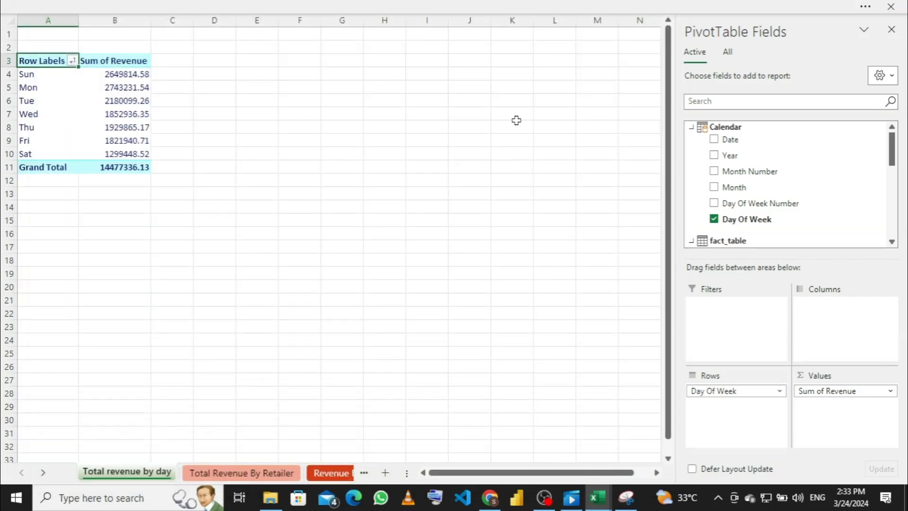
{"action": "left_click", "coordinate": [477, 7]}
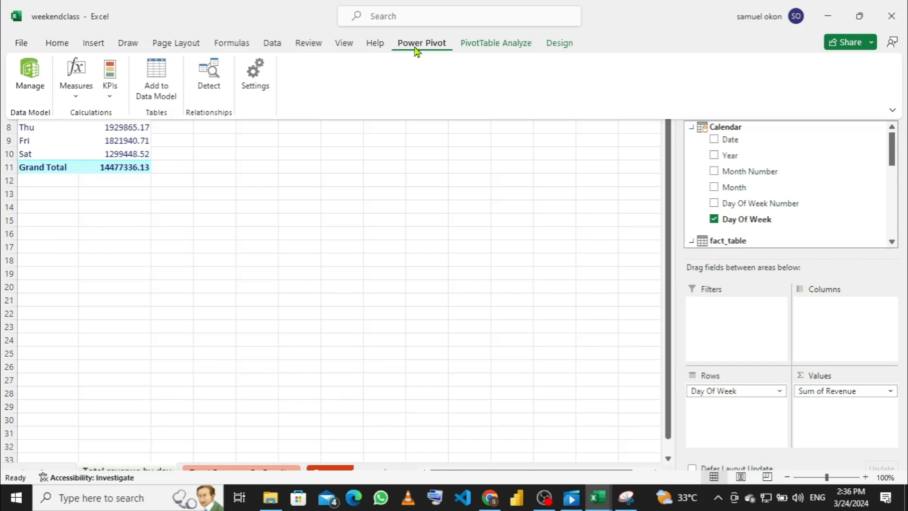
Step: Reopen Power Pivot and select the Calendar table's Day Of Week column, FORMAT([Date],"DDD")
{"action": "left_click", "coordinate": [31, 80]}
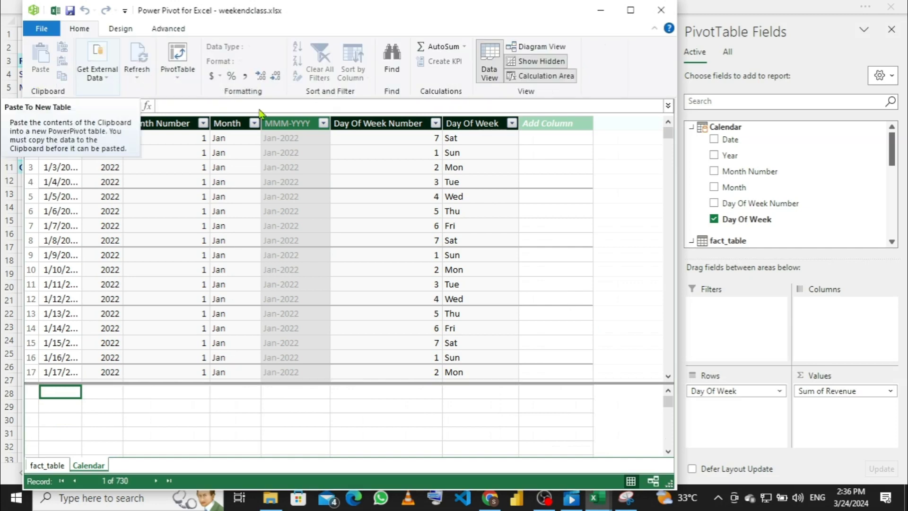
{"action": "left_click", "coordinate": [471, 124]}
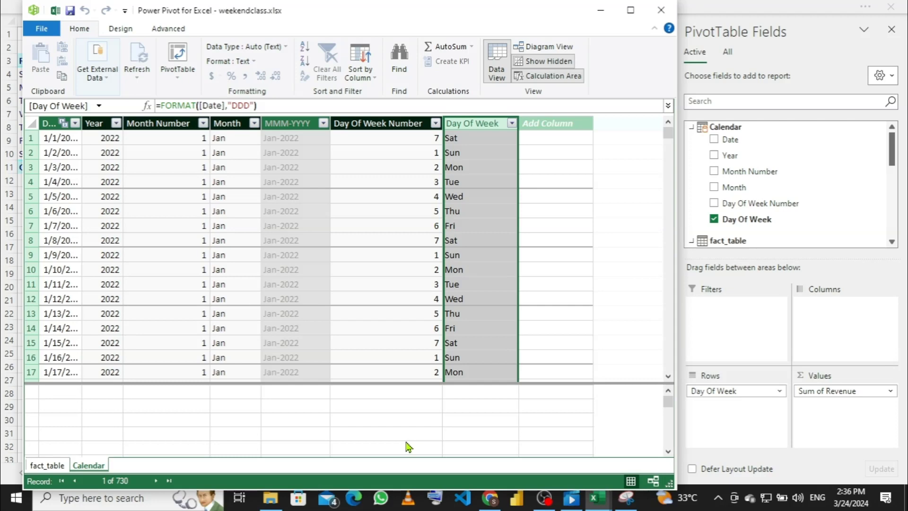
Step: Set Day Of Week to sort by Day Of Week Number and close the Power Pivot window
{"action": "left_click", "coordinate": [374, 83]}
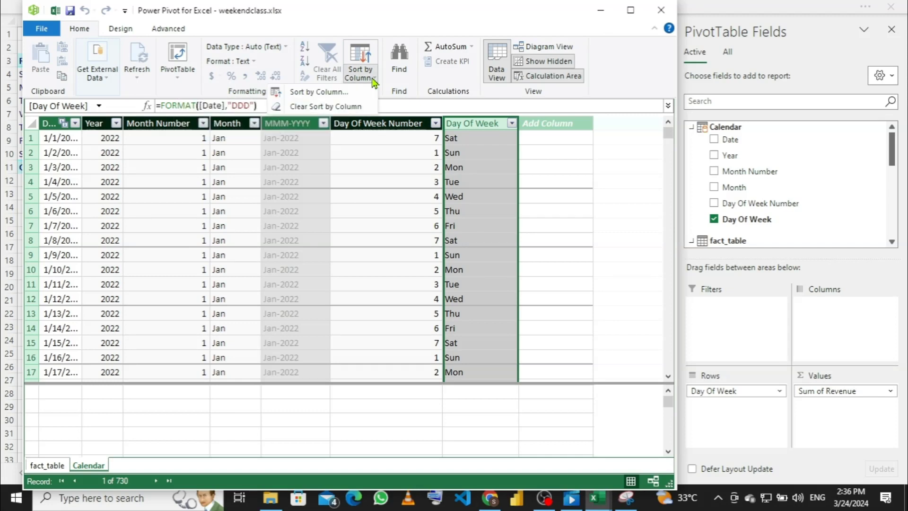
{"action": "left_click", "coordinate": [329, 93]}
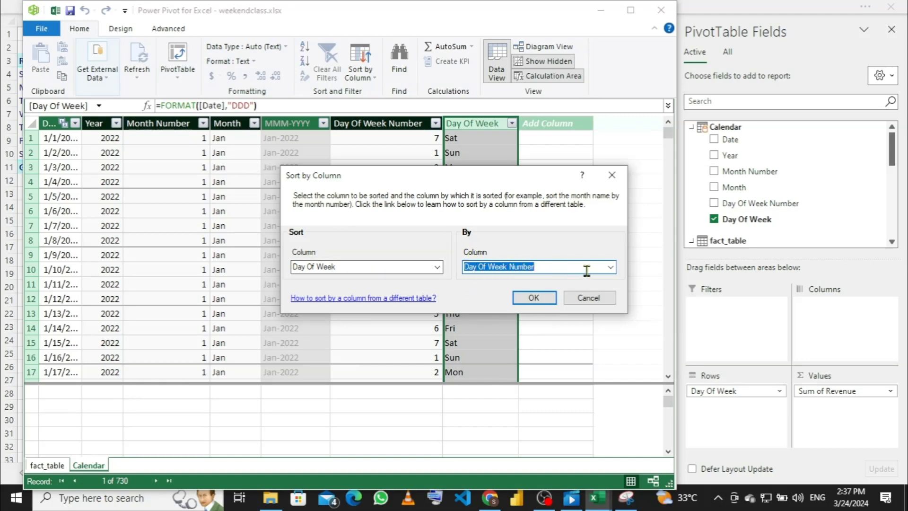
{"action": "left_click", "coordinate": [611, 268]}
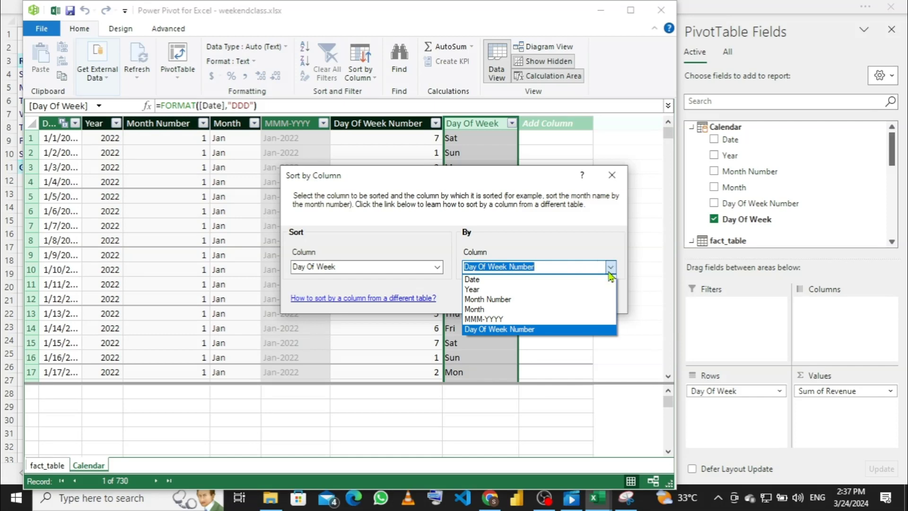
{"action": "left_click", "coordinate": [538, 330]}
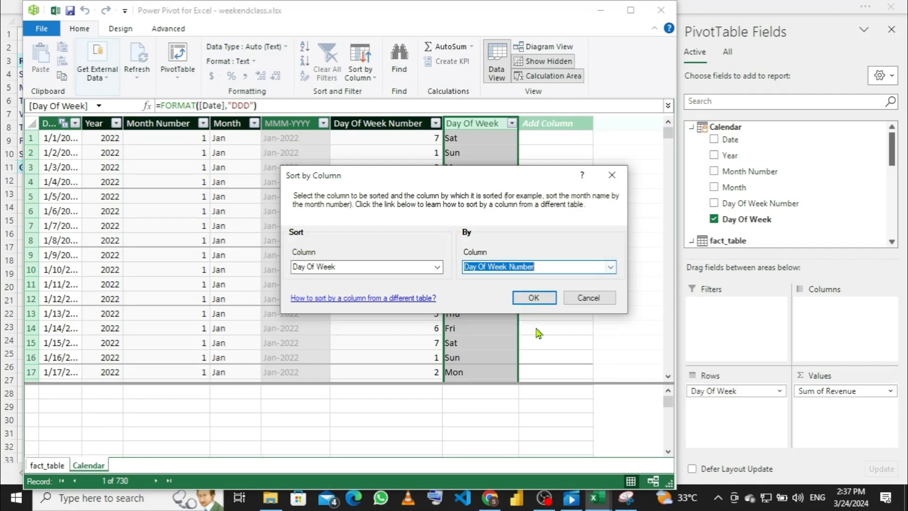
{"action": "left_click", "coordinate": [534, 298]}
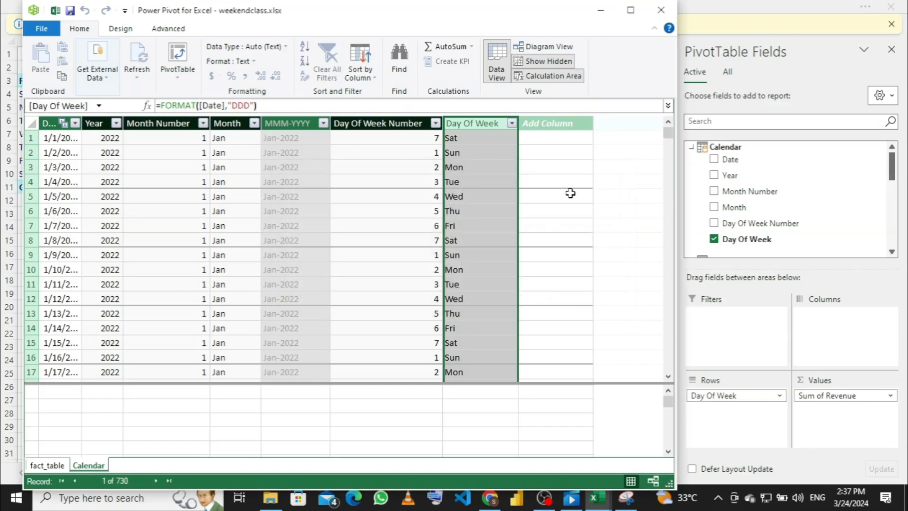
{"action": "left_click", "coordinate": [669, 11]}
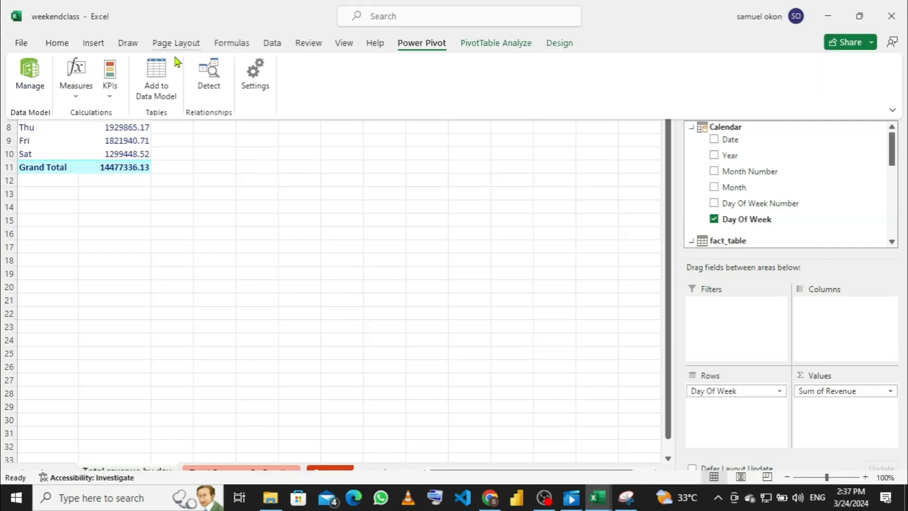
{"action": "left_click", "coordinate": [273, 43]}
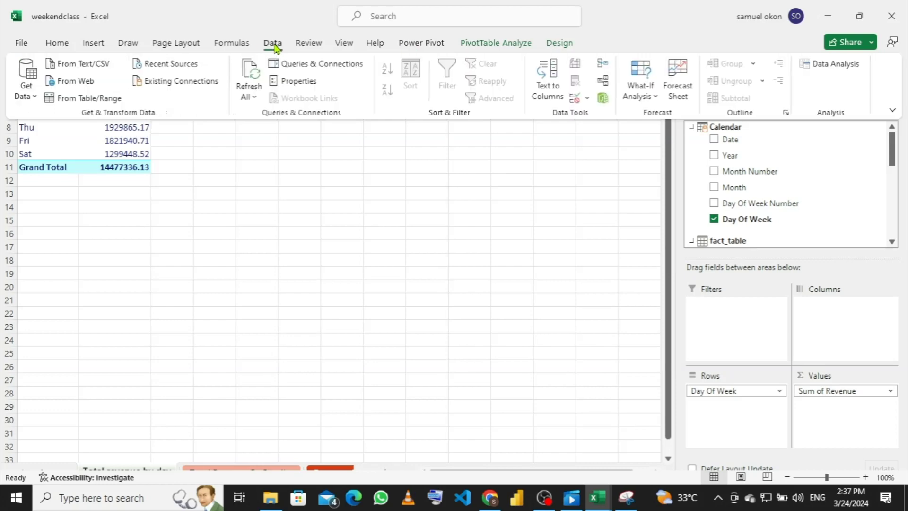
{"action": "left_click", "coordinate": [250, 99]}
{"action": "left_click", "coordinate": [257, 116]}
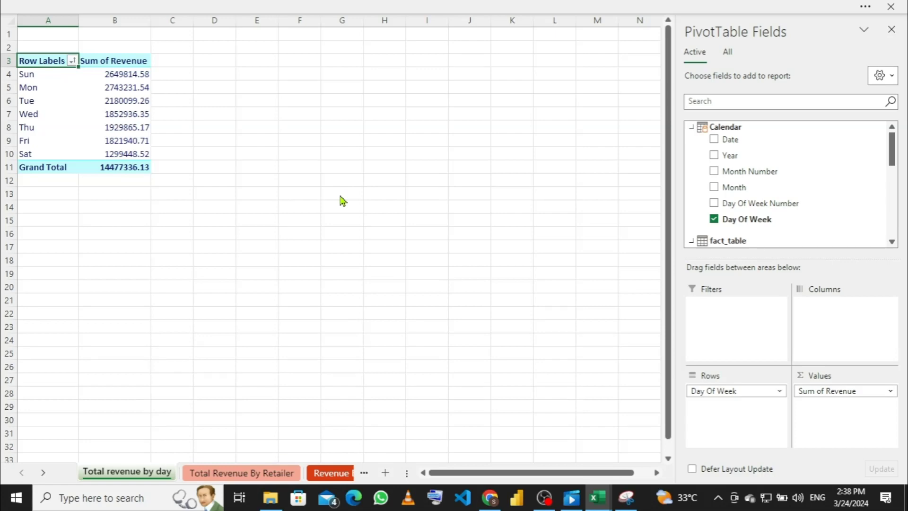
{"action": "left_click", "coordinate": [378, 7]}
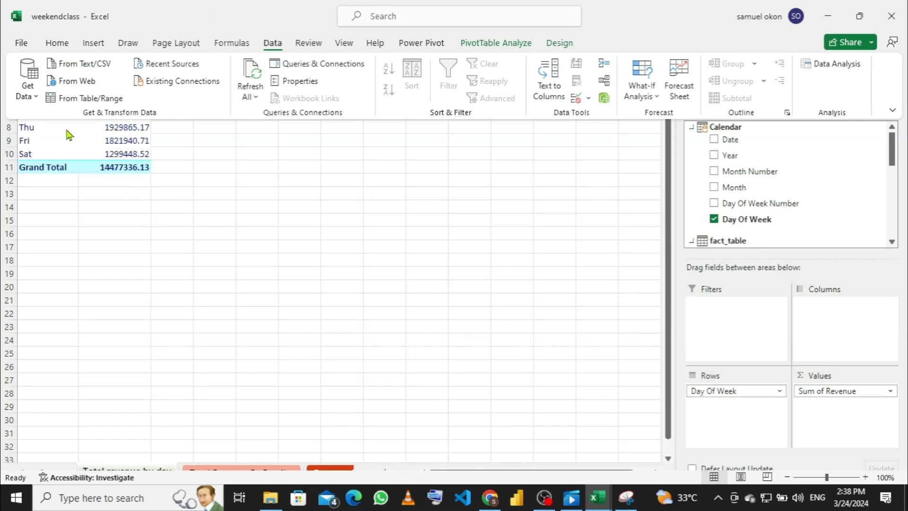
{"action": "left_click", "coordinate": [66, 131]}
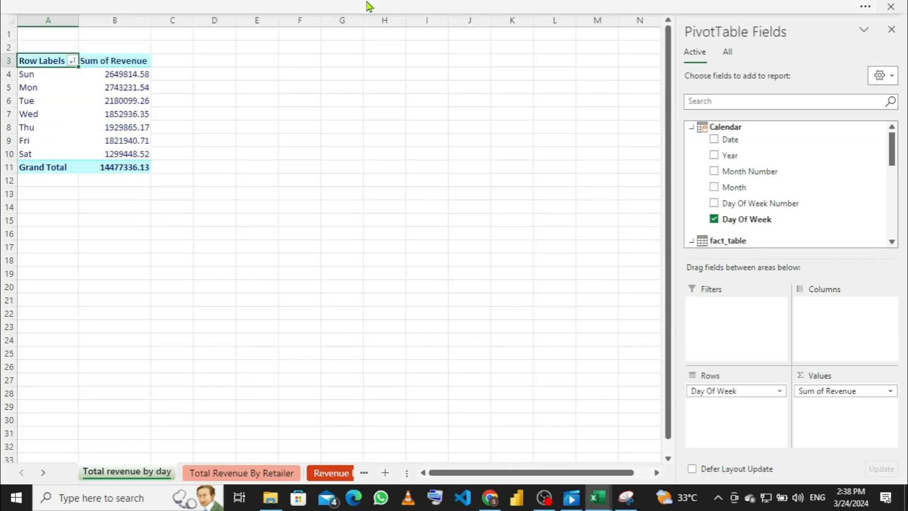
{"action": "left_click", "coordinate": [369, 7]}
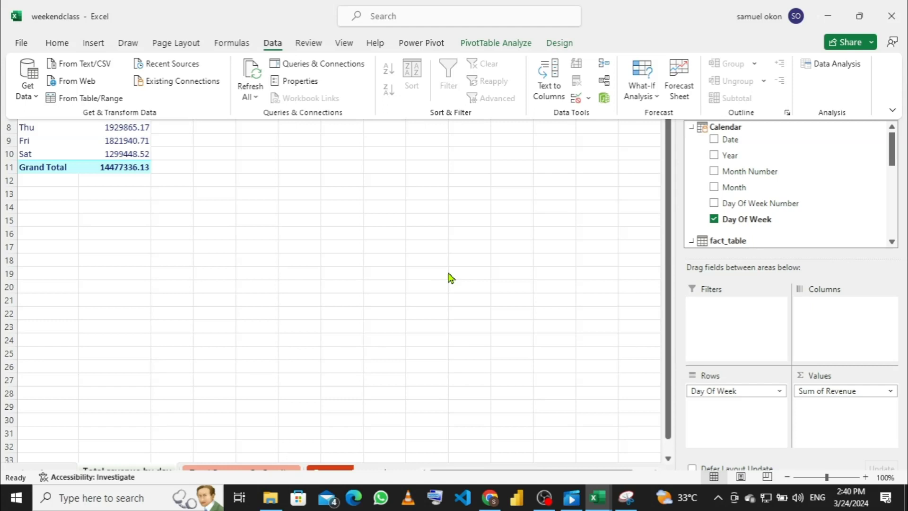
Step: Insert a Clustered Column PivotChart from the revenue-by-day pivot table
{"action": "key", "text": "ctrl+shift+F1"}
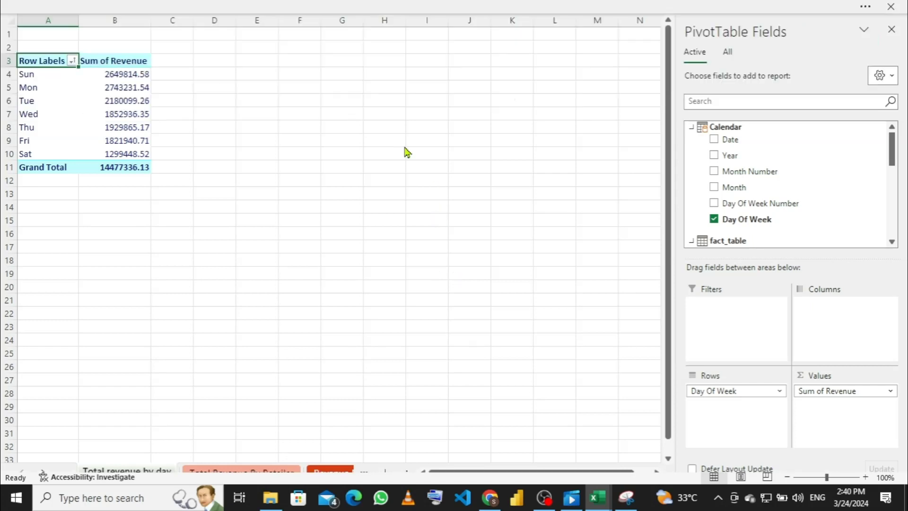
{"action": "left_click", "coordinate": [115, 87]}
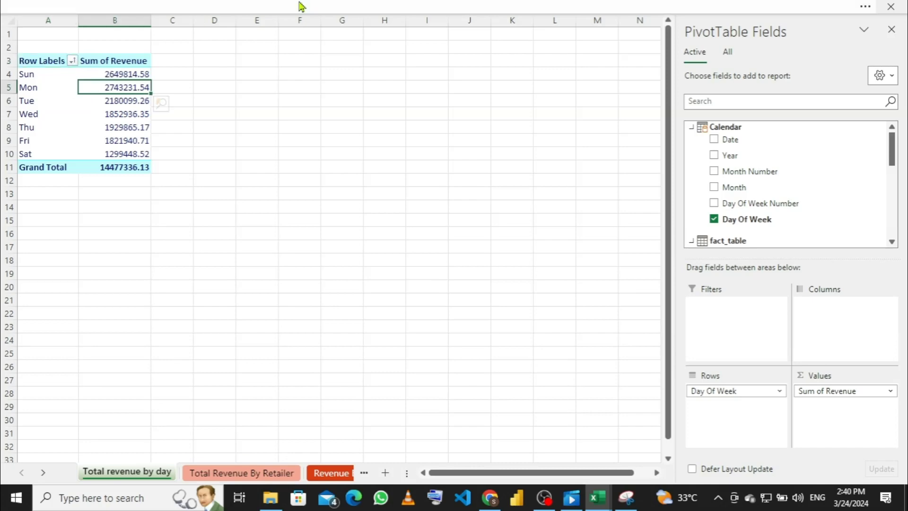
{"action": "left_click", "coordinate": [308, 14]}
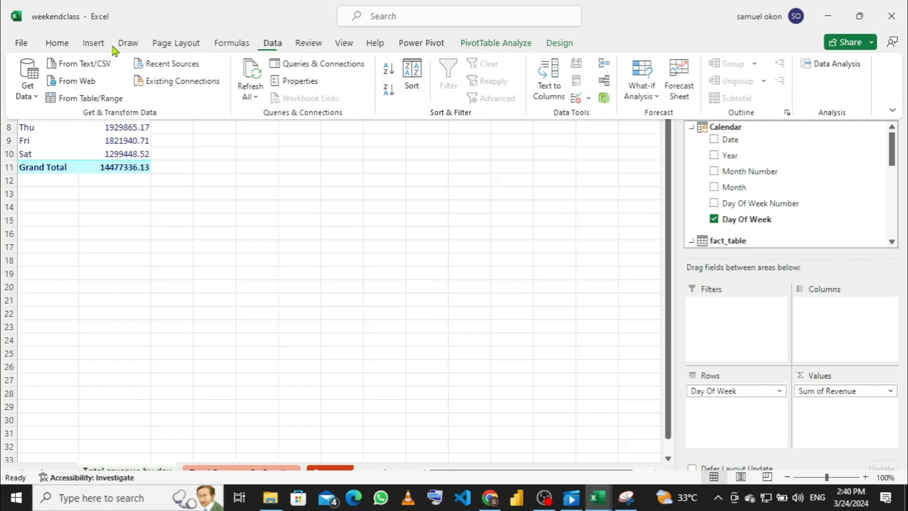
{"action": "left_click", "coordinate": [501, 46]}
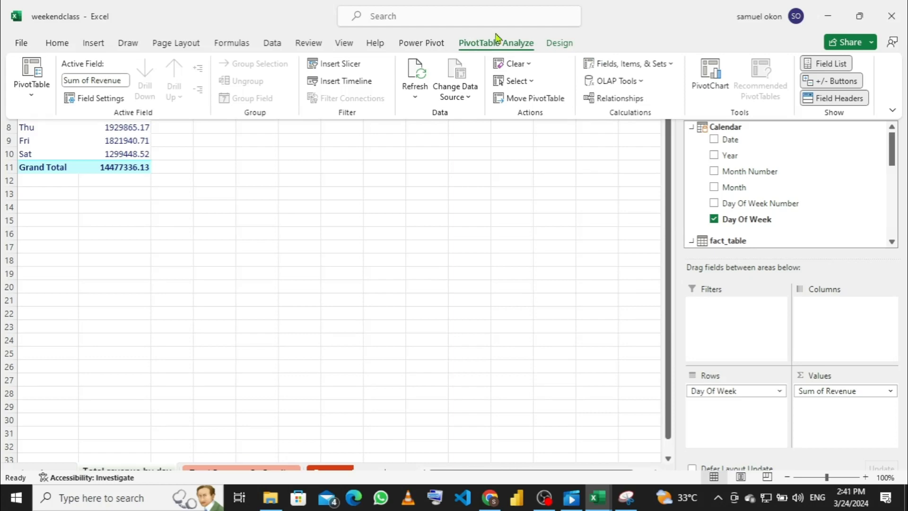
{"action": "left_click", "coordinate": [703, 74]}
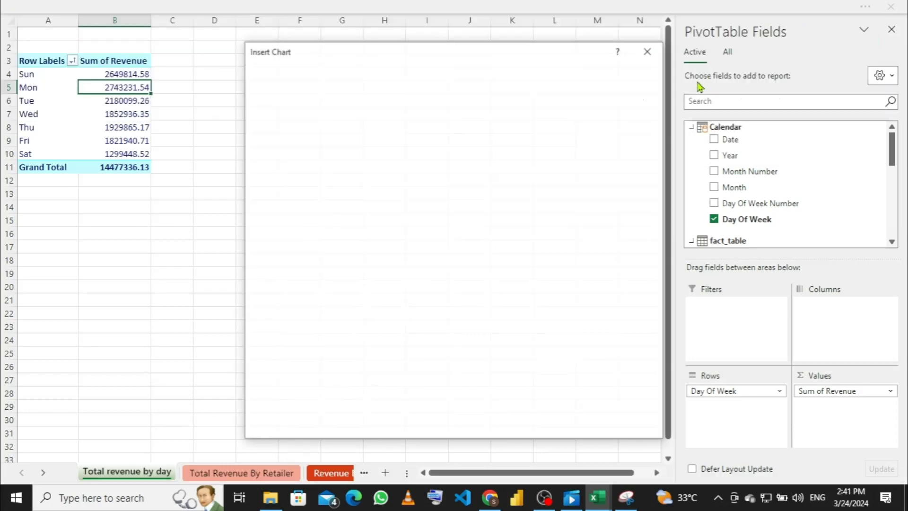
{"action": "left_click", "coordinate": [579, 427]}
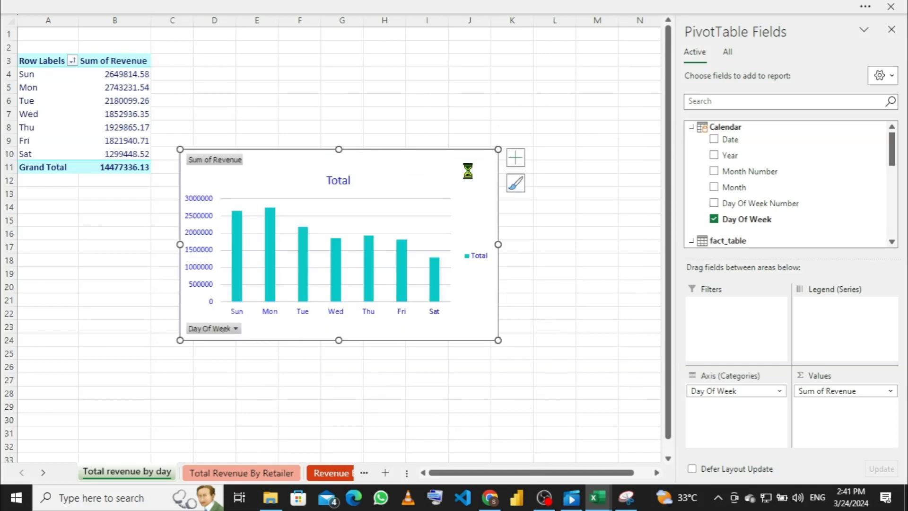
{"action": "left_click", "coordinate": [362, 473]}
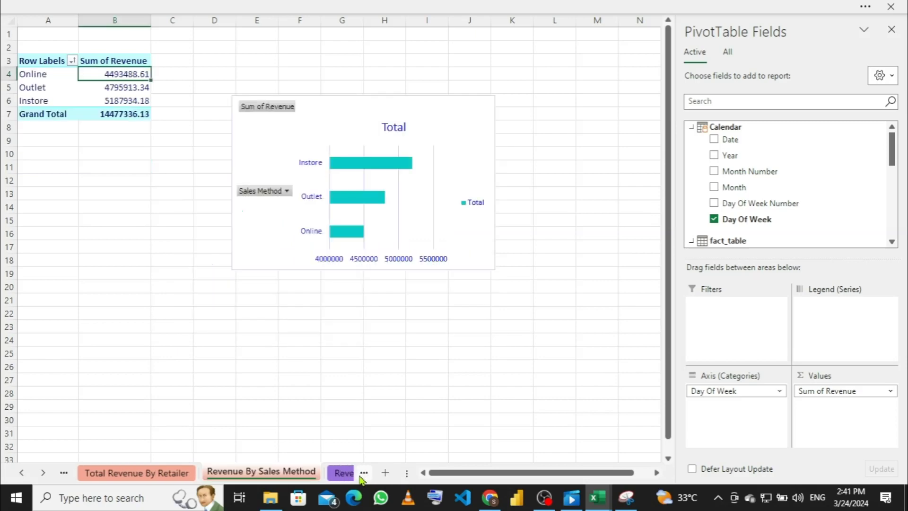
Step: On the Dashboard sheet, replace the old Revenue By Day chart with the new PivotChart
{"action": "left_click", "coordinate": [362, 473]}
{"action": "left_click", "coordinate": [362, 474]}
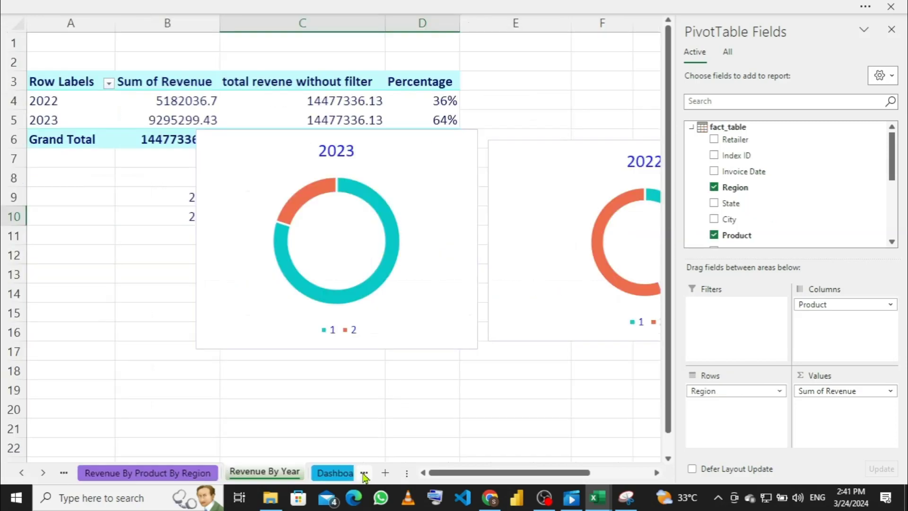
{"action": "left_click", "coordinate": [360, 472]}
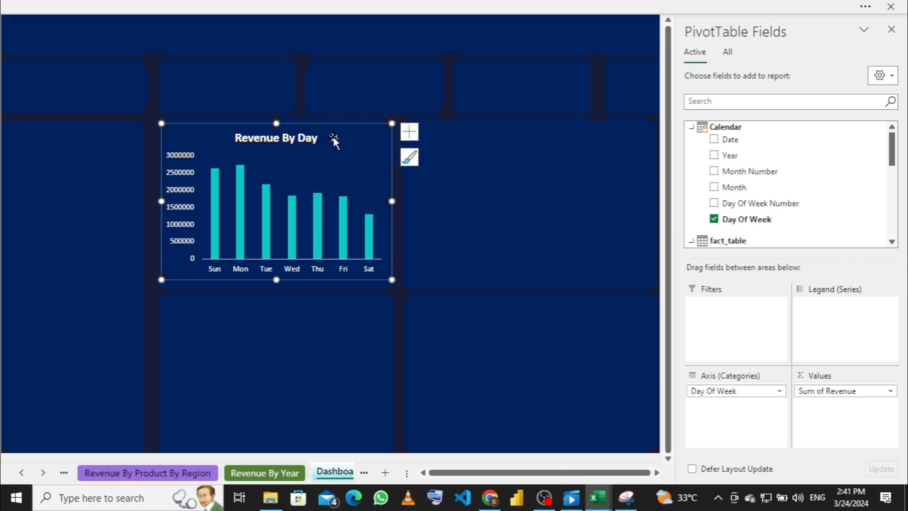
{"action": "key", "text": "Delete"}
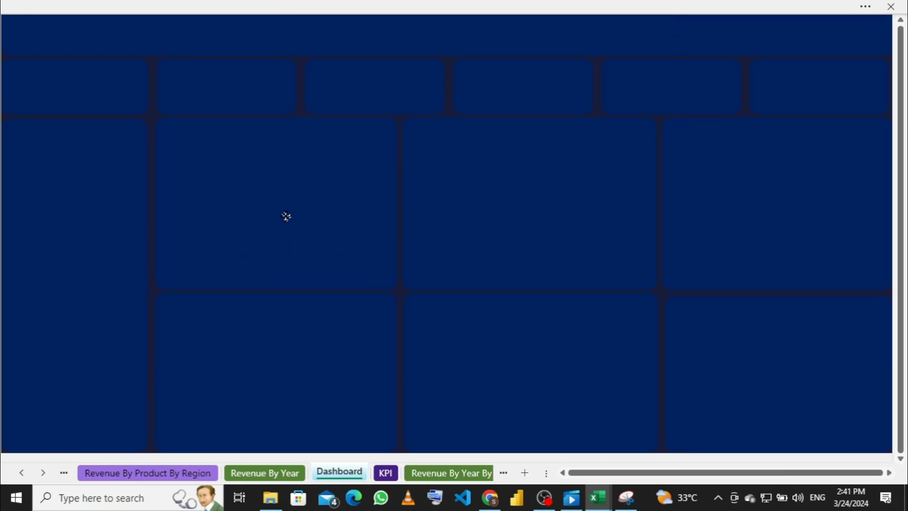
{"action": "left_click", "coordinate": [286, 216]}
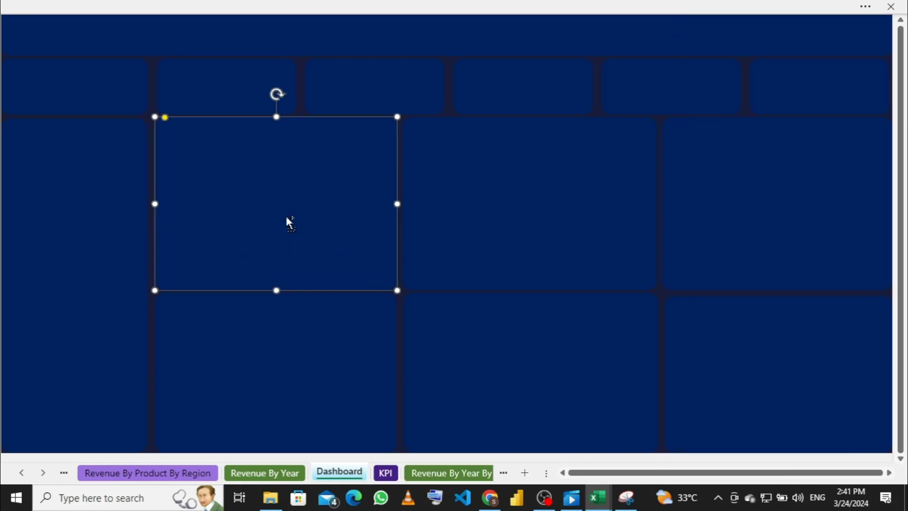
{"action": "key", "text": "ctrl+z"}
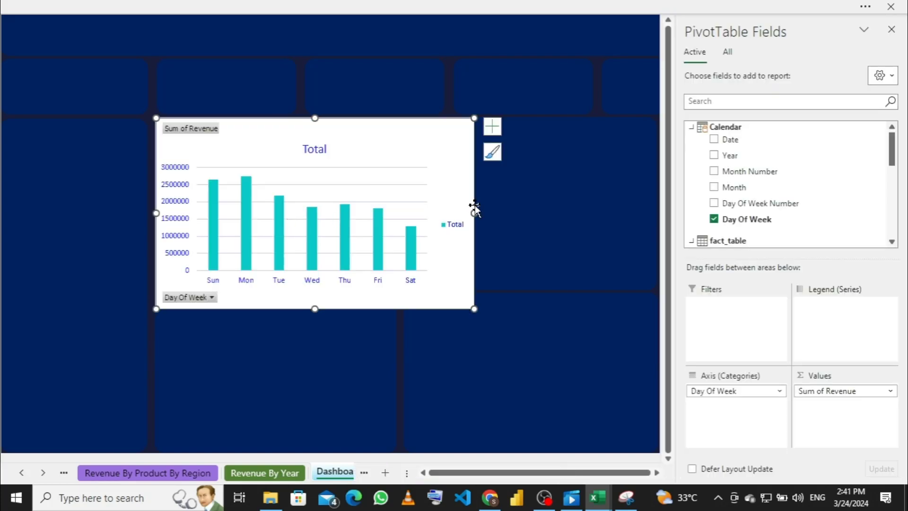
Step: Drag the new chart's edges so it fits the top-left dashboard panel
{"action": "left_click_drag", "start_coordinate": [476, 215], "coordinate": [396, 210]}
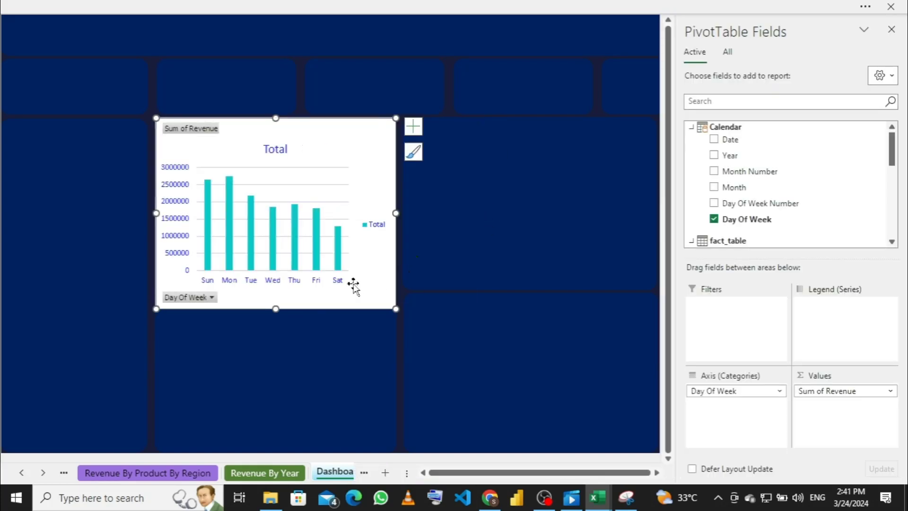
{"action": "left_click_drag", "start_coordinate": [276, 309], "coordinate": [277, 275]}
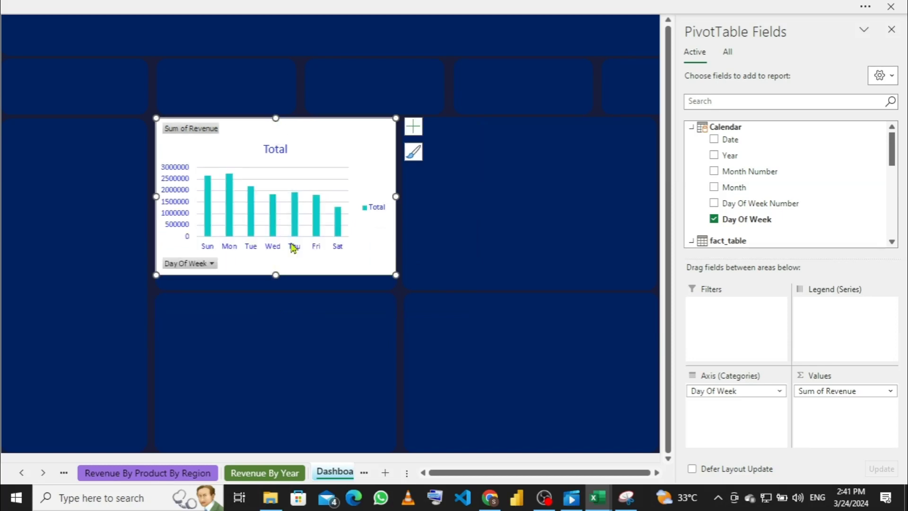
{"action": "left_click_drag", "start_coordinate": [276, 272], "coordinate": [275, 278]}
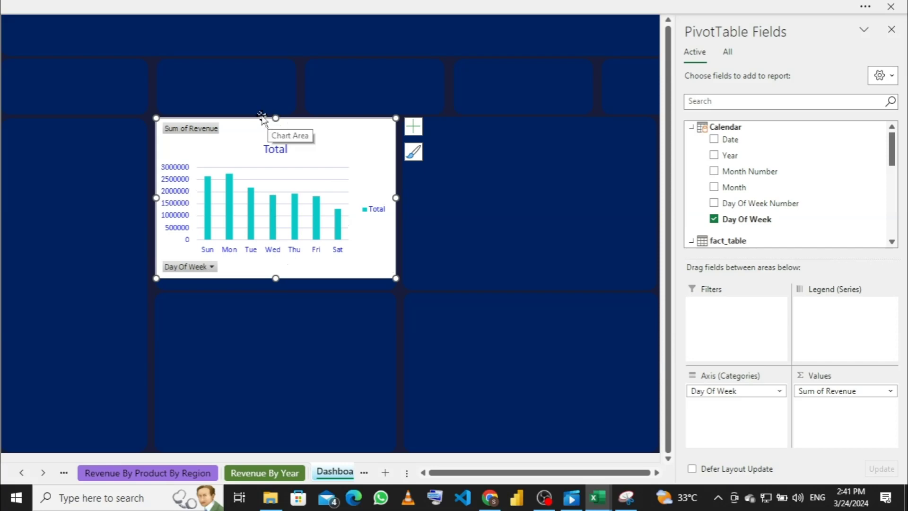
{"action": "mouse_move", "coordinate": [280, 125]}
{"action": "left_mouse_down"}
{"action": "mouse_move", "coordinate": [278, 135]}
{"action": "mouse_move", "coordinate": [278, 124]}
{"action": "left_mouse_up"}
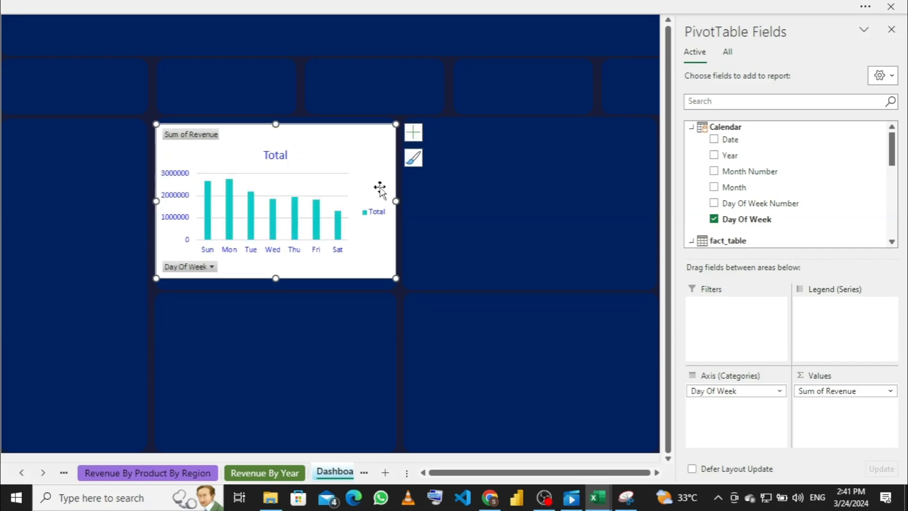
{"action": "left_click_drag", "start_coordinate": [394, 203], "coordinate": [369, 202]}
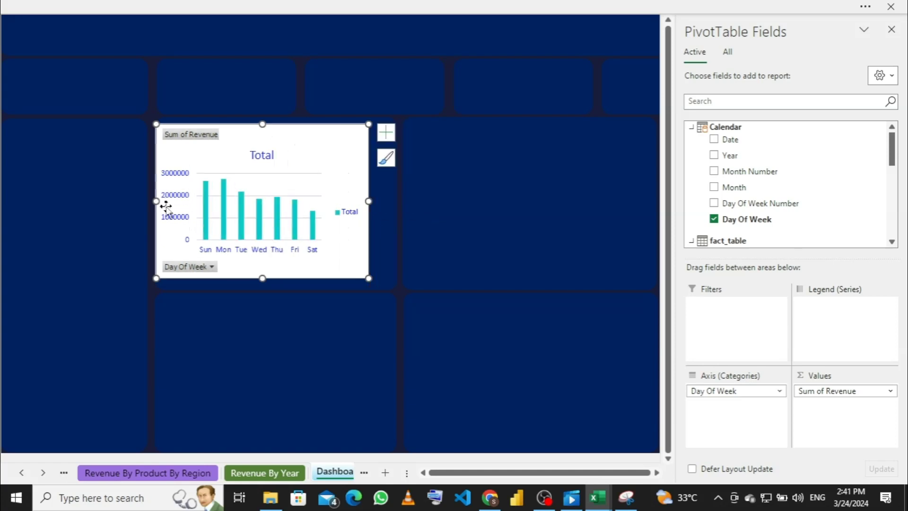
{"action": "left_click_drag", "start_coordinate": [156, 201], "coordinate": [171, 199]}
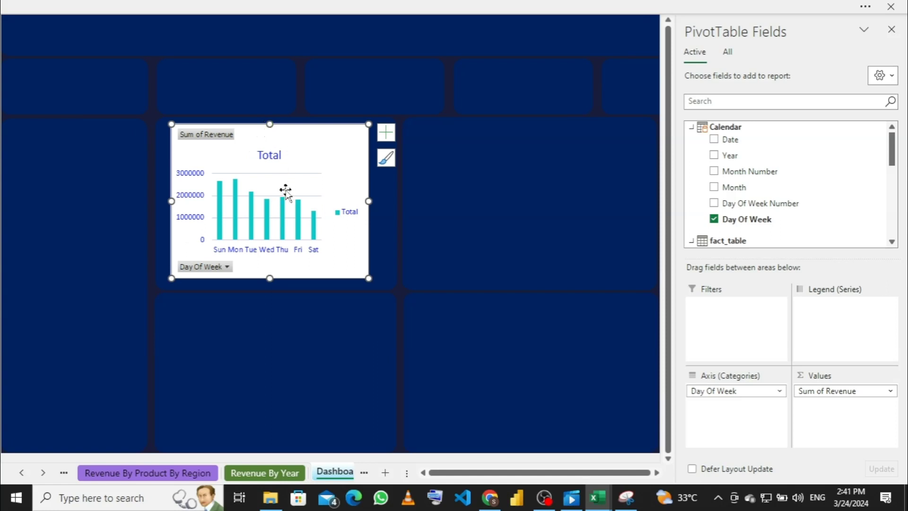
Step: Hide the chart's field buttons, Total legend and horizontal gridlines
{"action": "right_click", "coordinate": [204, 137]}
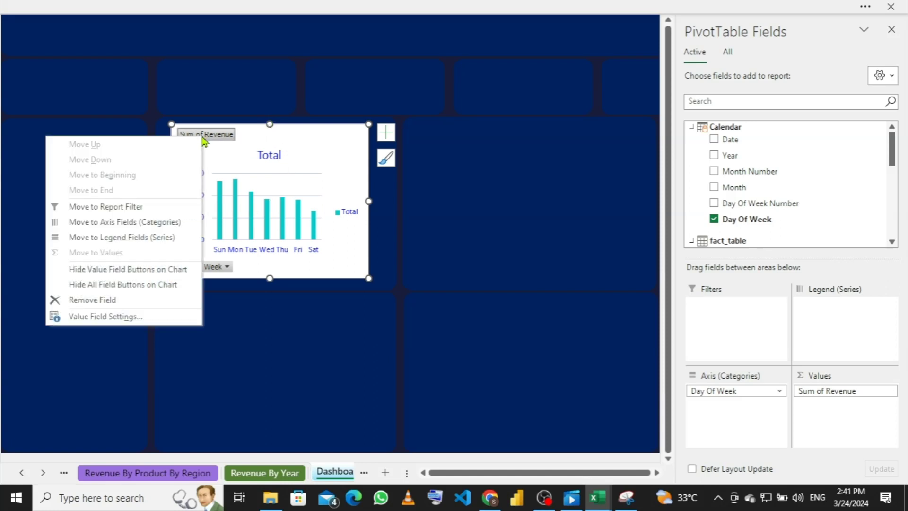
{"action": "left_click", "coordinate": [126, 284]}
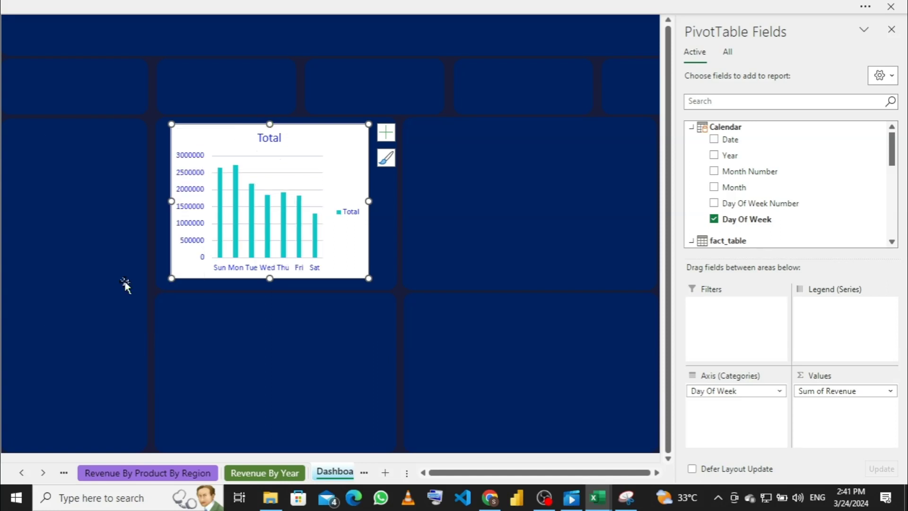
{"action": "left_click", "coordinate": [350, 212]}
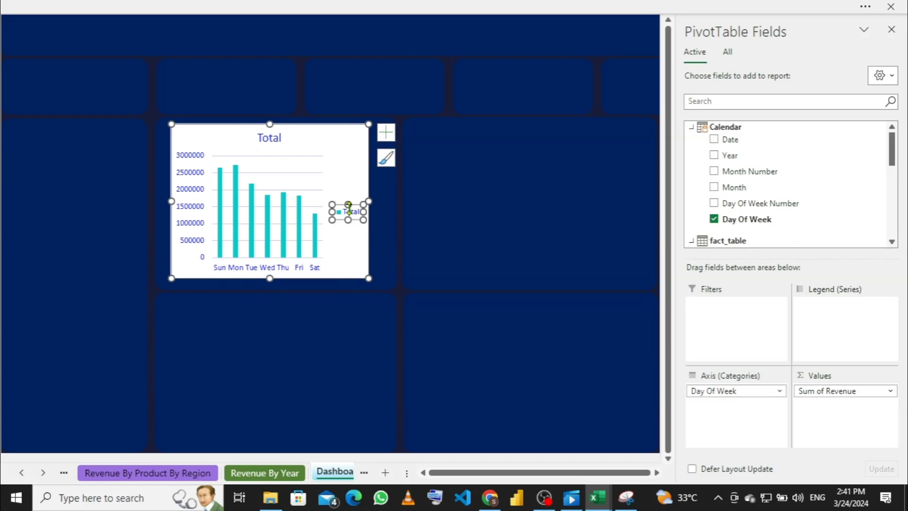
{"action": "key", "text": "Delete"}
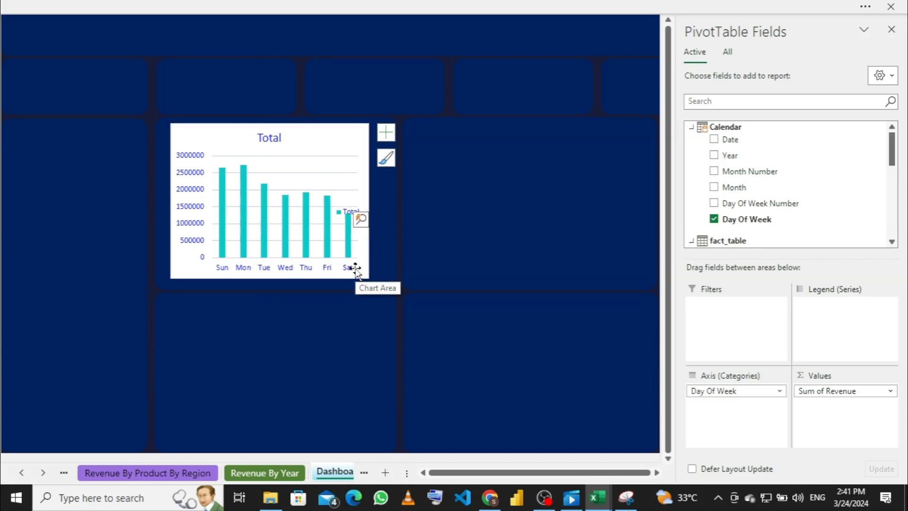
{"action": "left_click", "coordinate": [386, 136]}
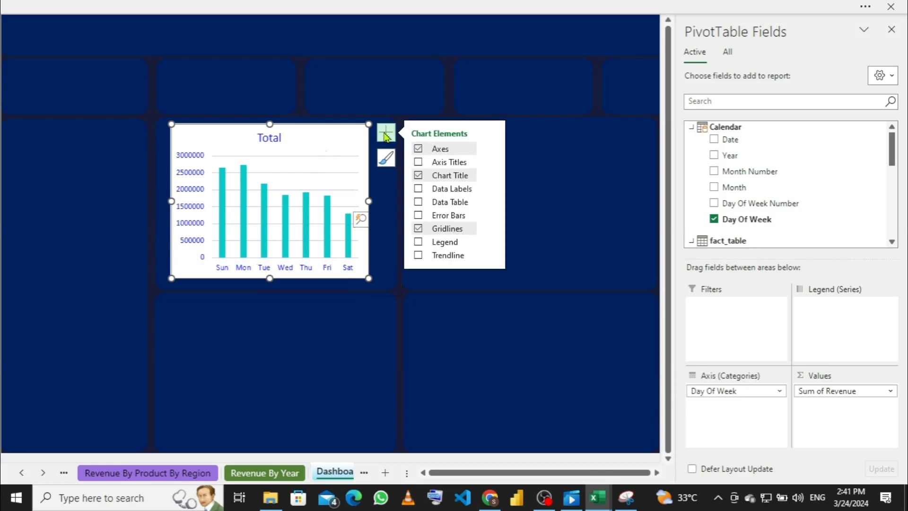
{"action": "left_click", "coordinate": [418, 229]}
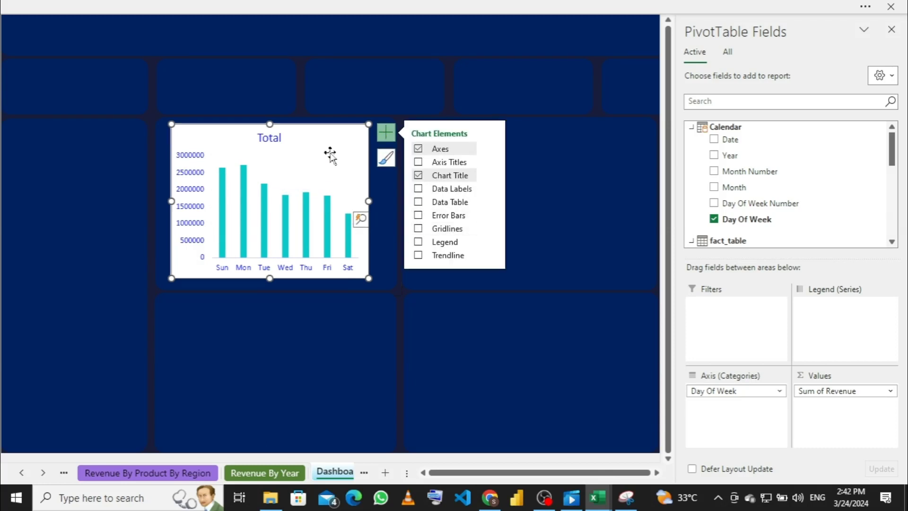
Step: Give the chart area no fill and no border so it blends into the navy dashboard
{"action": "right_click", "coordinate": [338, 140]}
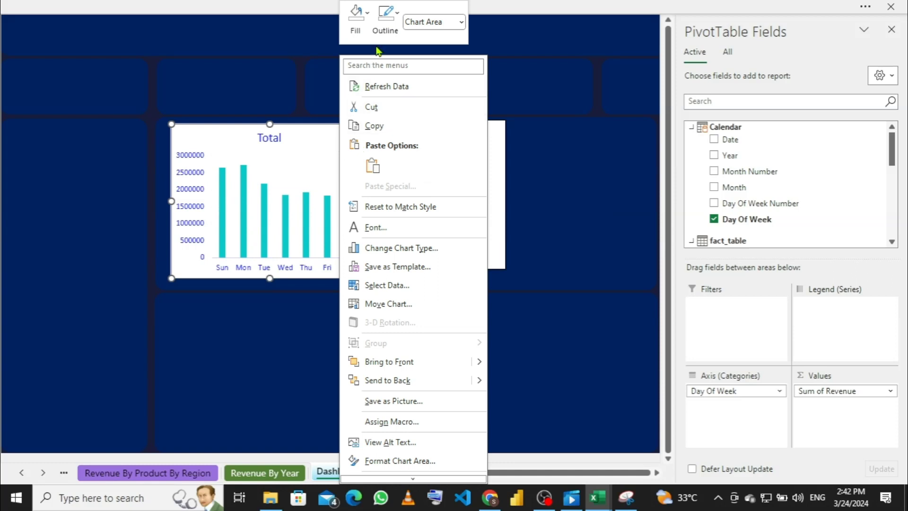
{"action": "left_click", "coordinate": [367, 30]}
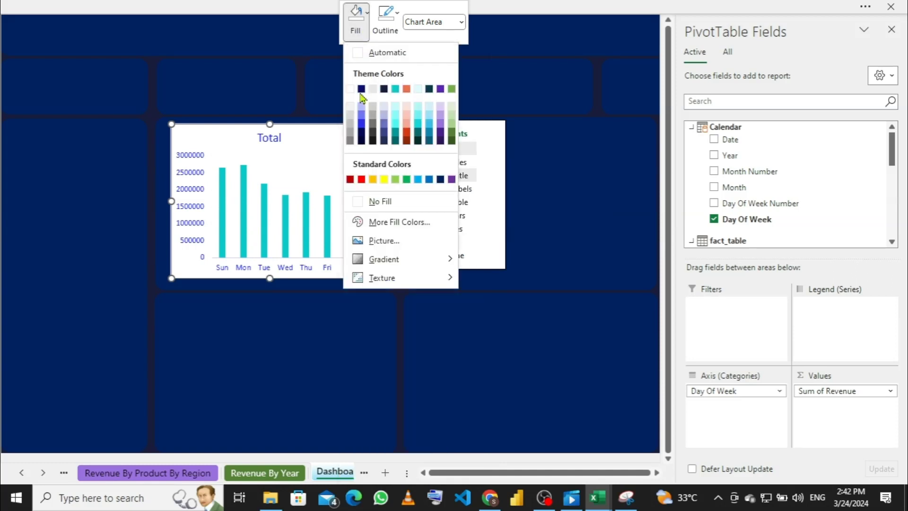
{"action": "left_click", "coordinate": [353, 201]}
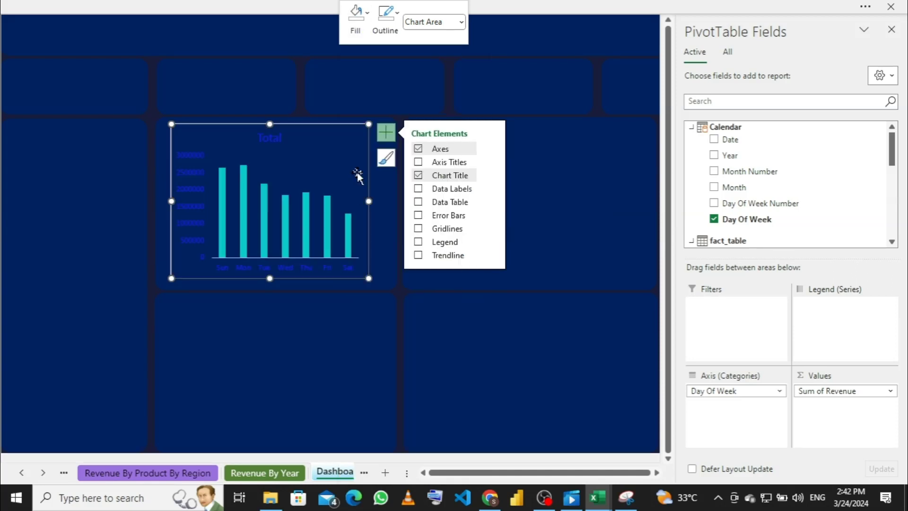
{"action": "left_click", "coordinate": [396, 24]}
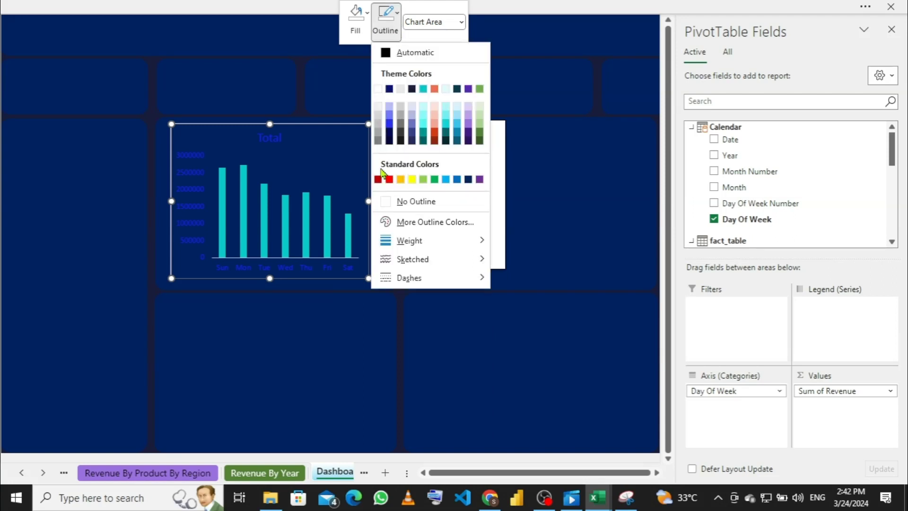
{"action": "left_click", "coordinate": [385, 201]}
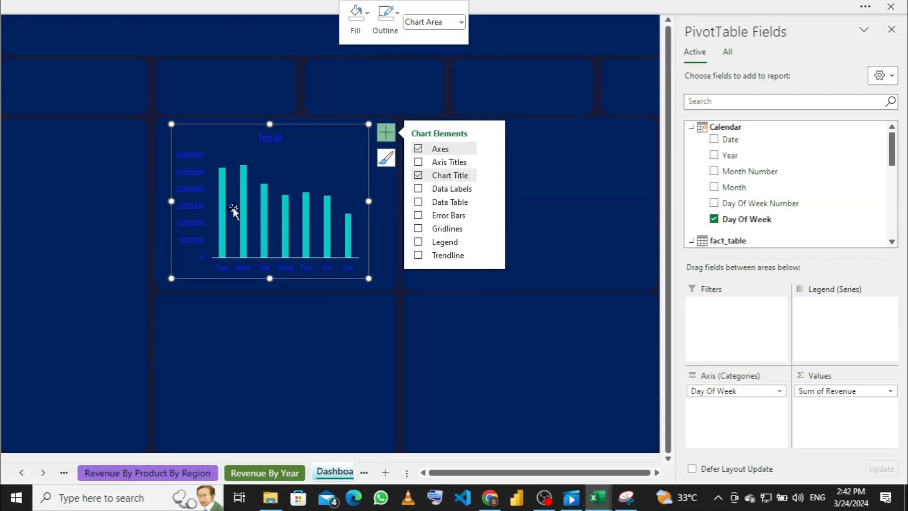
Step: Set the column chart's vertical value-axis font color to white
{"action": "left_click", "coordinate": [190, 195]}
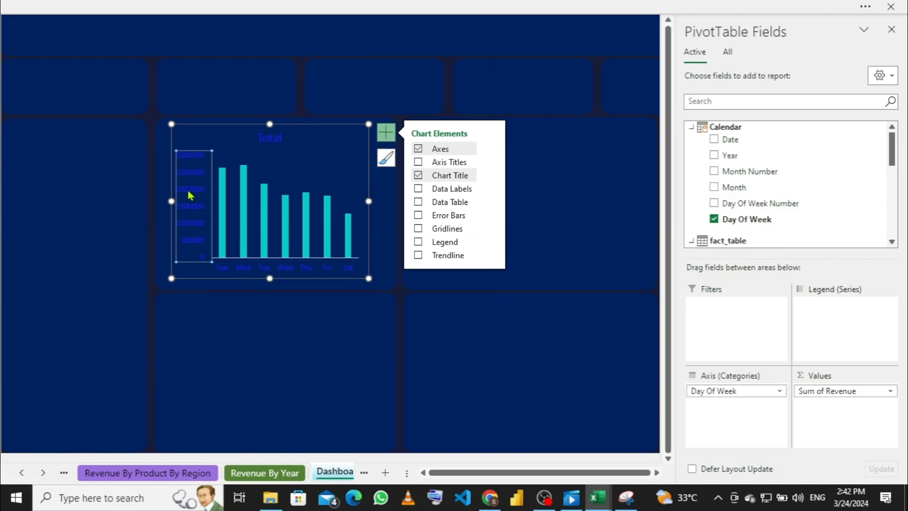
{"action": "right_click", "coordinate": [190, 195]}
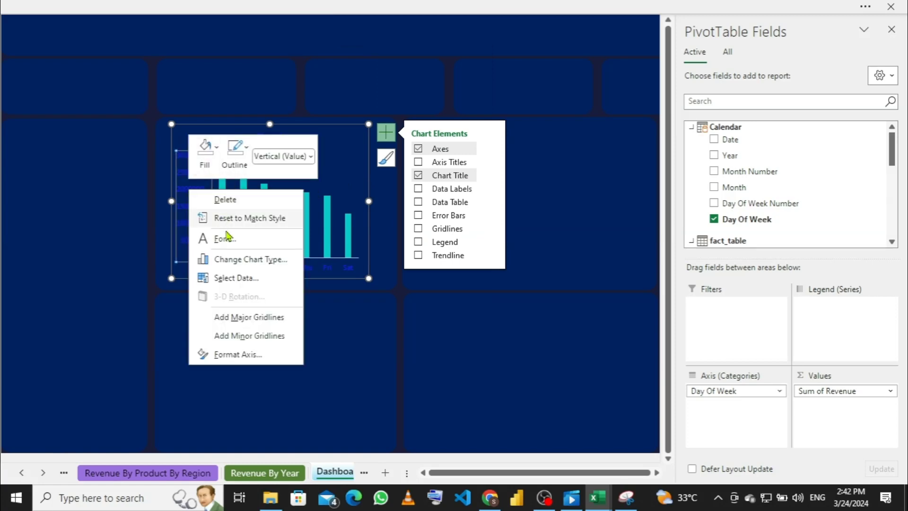
{"action": "left_click", "coordinate": [228, 239]}
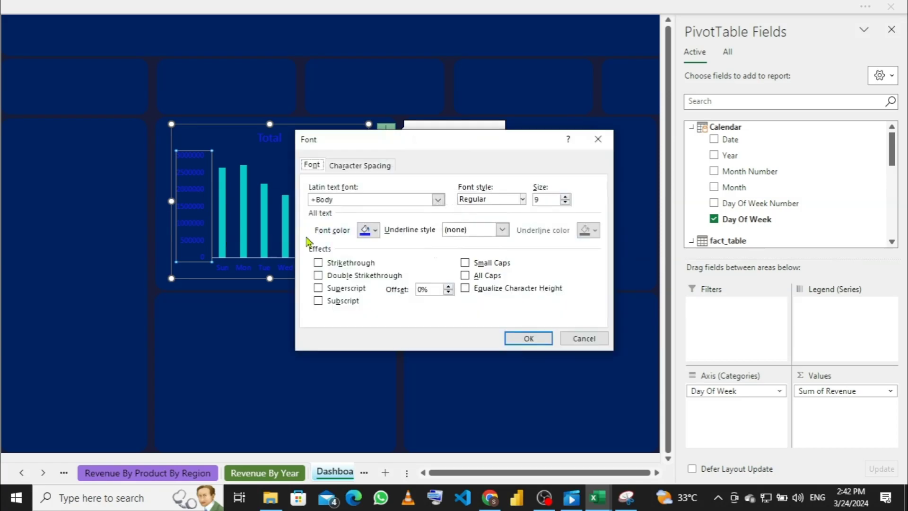
{"action": "left_click", "coordinate": [376, 230]}
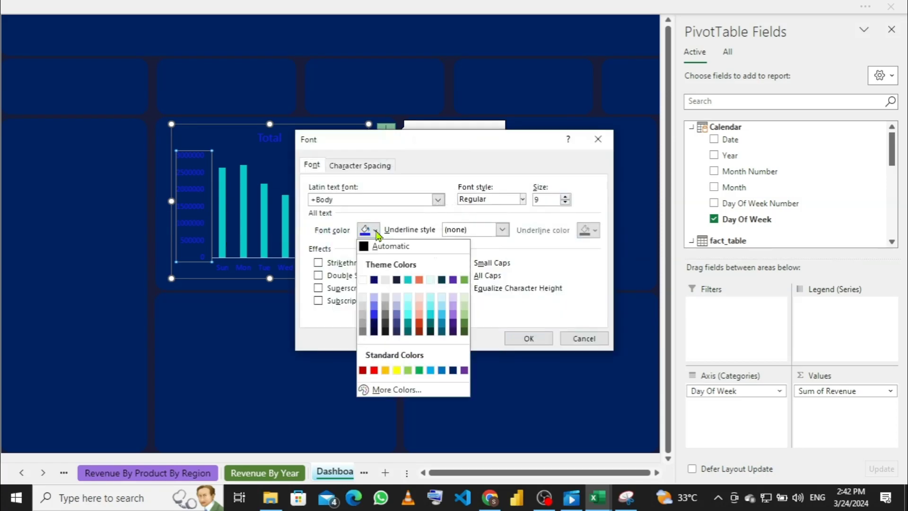
{"action": "left_click", "coordinate": [362, 280]}
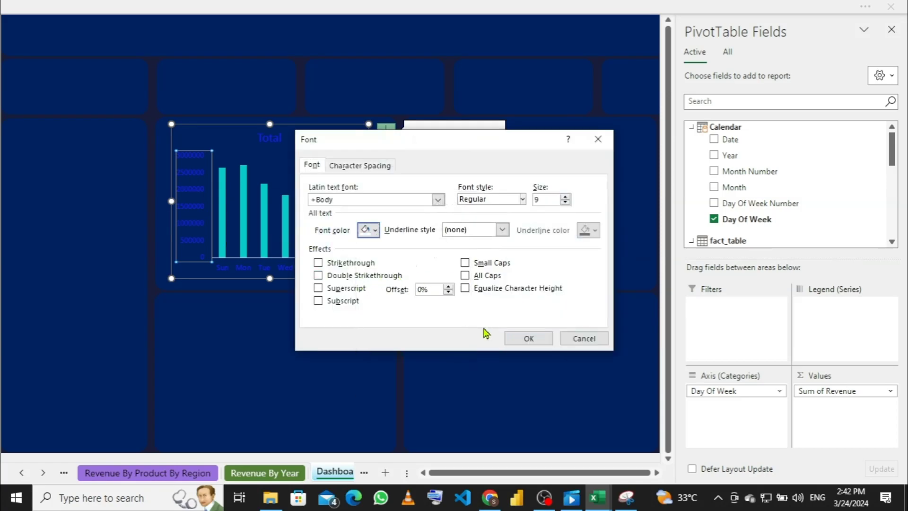
{"action": "left_click", "coordinate": [524, 338]}
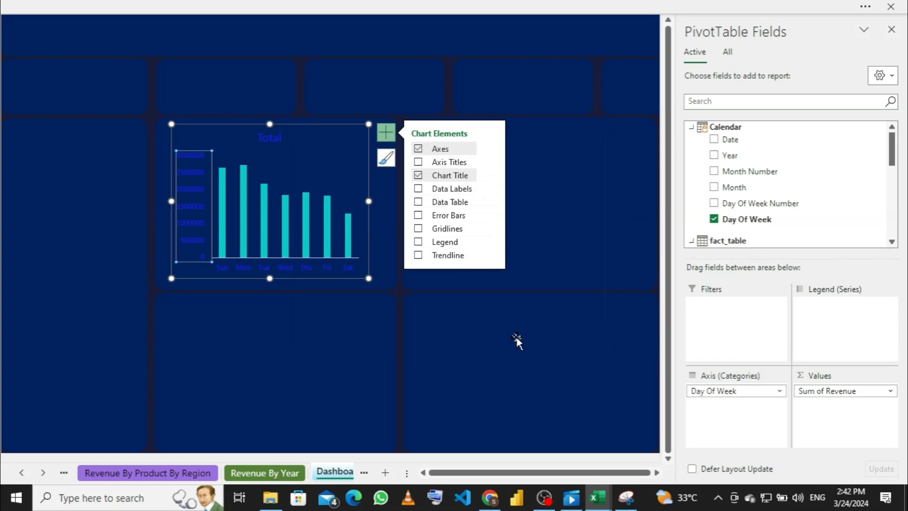
Step: Set the Sun–Sat day-axis label font color to white
{"action": "right_click", "coordinate": [306, 272]}
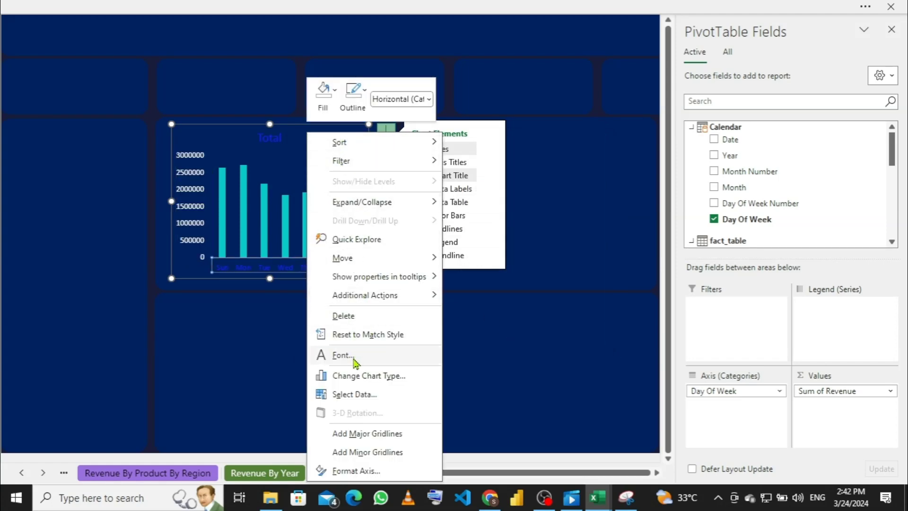
{"action": "left_click", "coordinate": [355, 361]}
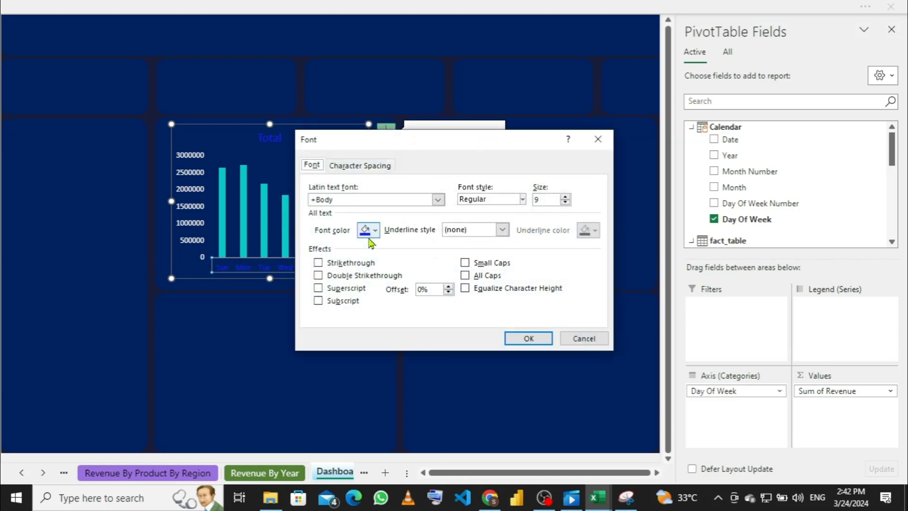
{"action": "left_click", "coordinate": [375, 230]}
{"action": "left_click", "coordinate": [364, 280]}
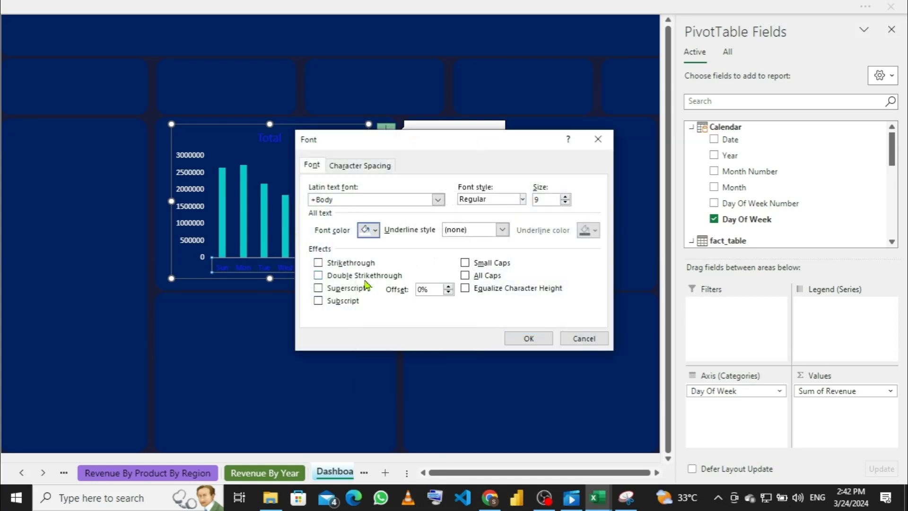
{"action": "left_click", "coordinate": [530, 338]}
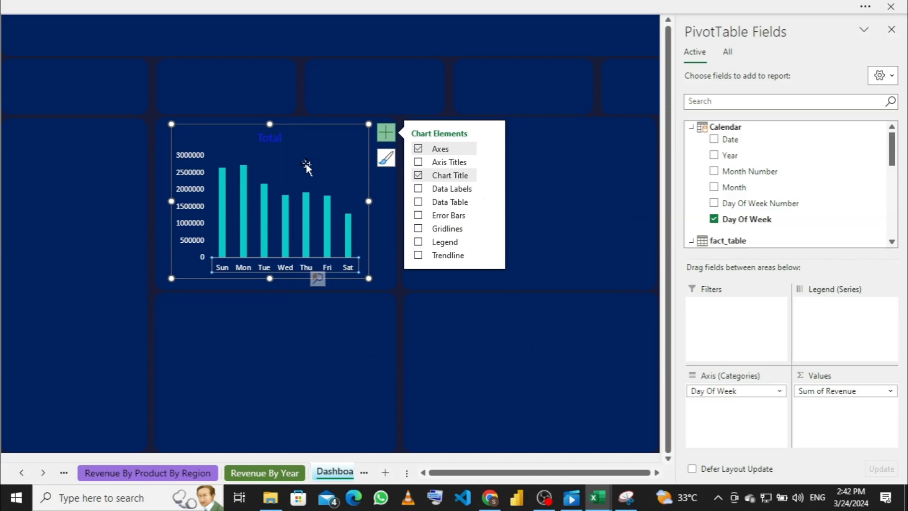
Step: Replace the chart title 'Total' with 'Revenue By day'
{"action": "left_click", "coordinate": [277, 138]}
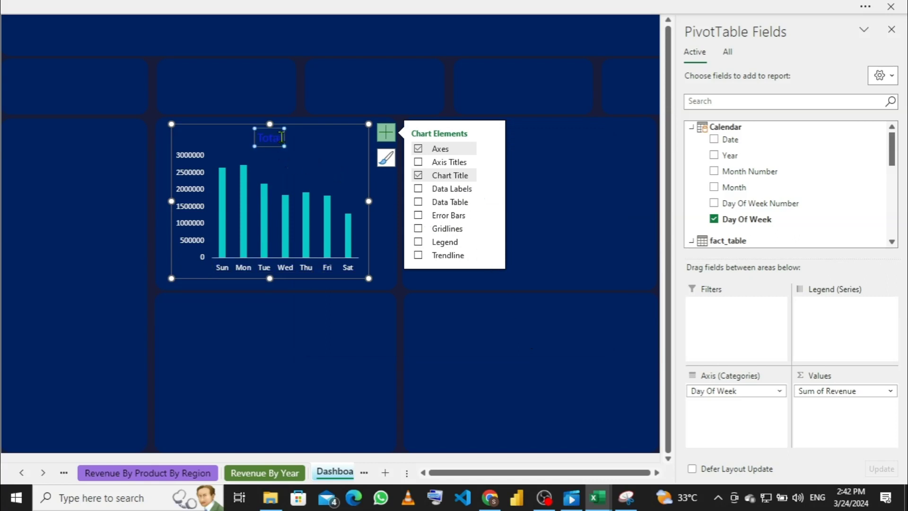
{"action": "left_click", "coordinate": [281, 137]}
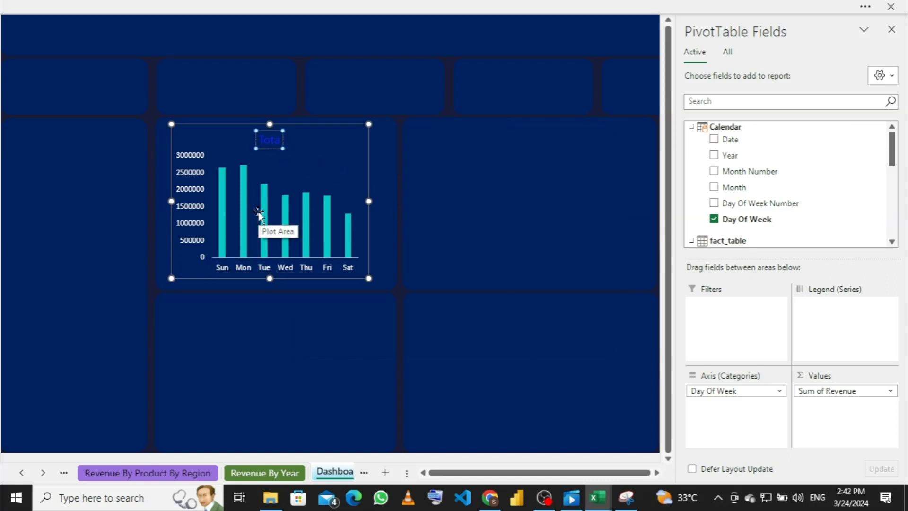
{"action": "key", "text": "Delete"}
{"action": "type", "text": "Revenue By d"}
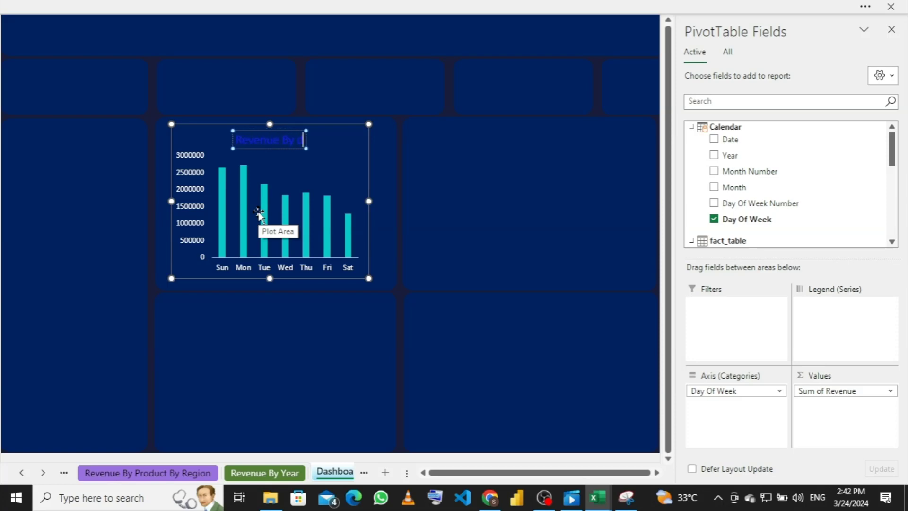
{"action": "type", "text": "ay"}
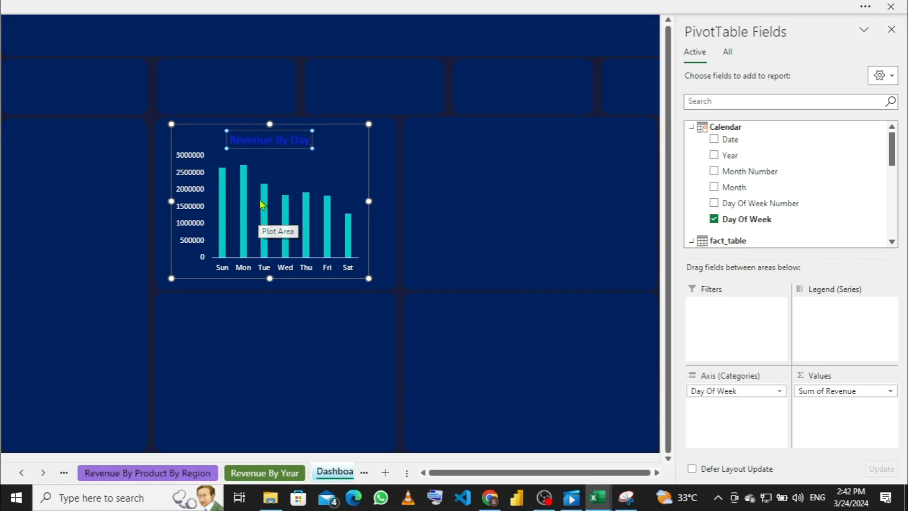
Step: Make the Revenue By Day title white and bold, then return to full-screen view
{"action": "key", "text": "ctrl+a"}
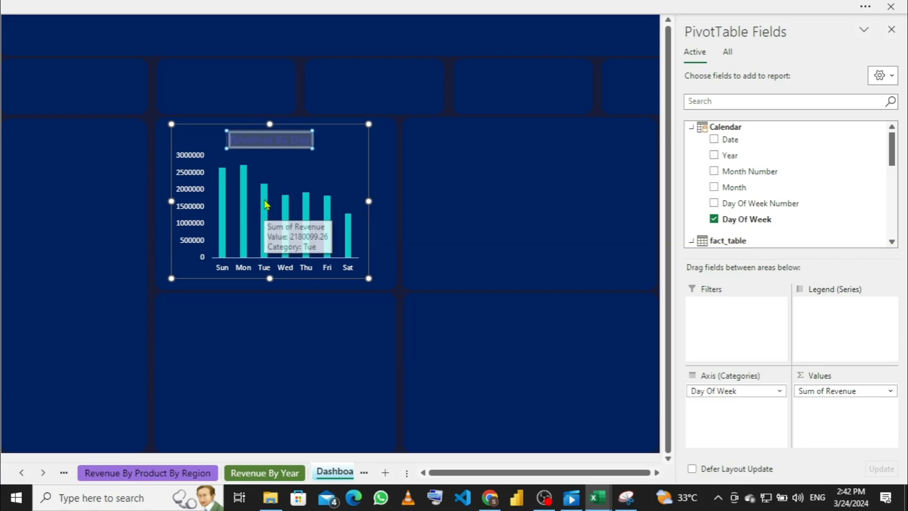
{"action": "left_click", "coordinate": [308, 6]}
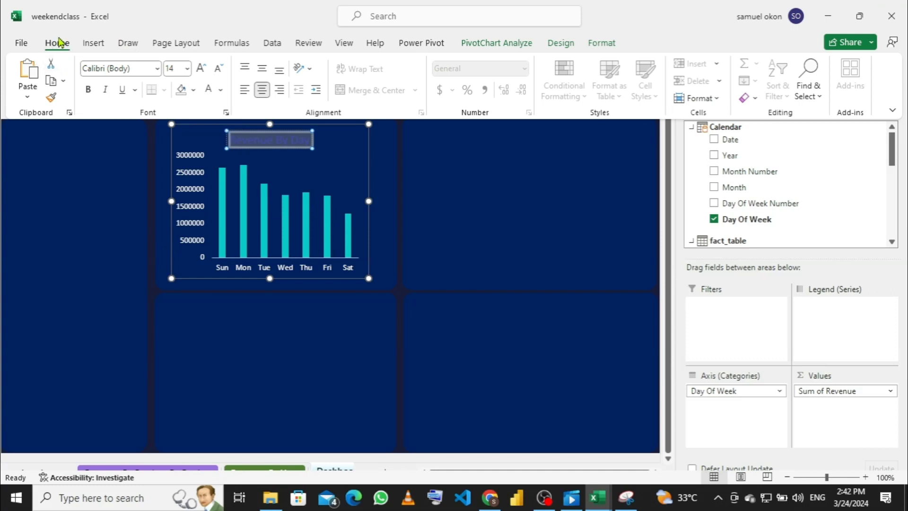
{"action": "left_click", "coordinate": [221, 91]}
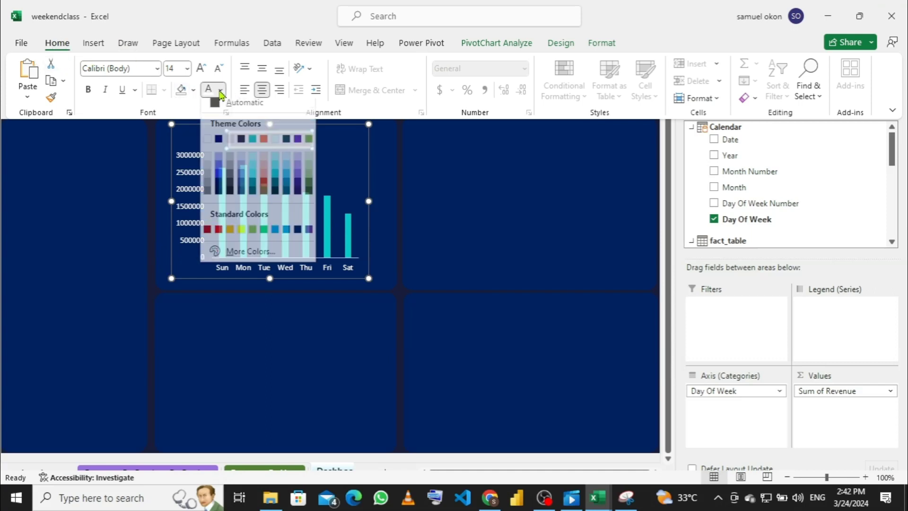
{"action": "left_click", "coordinate": [207, 140]}
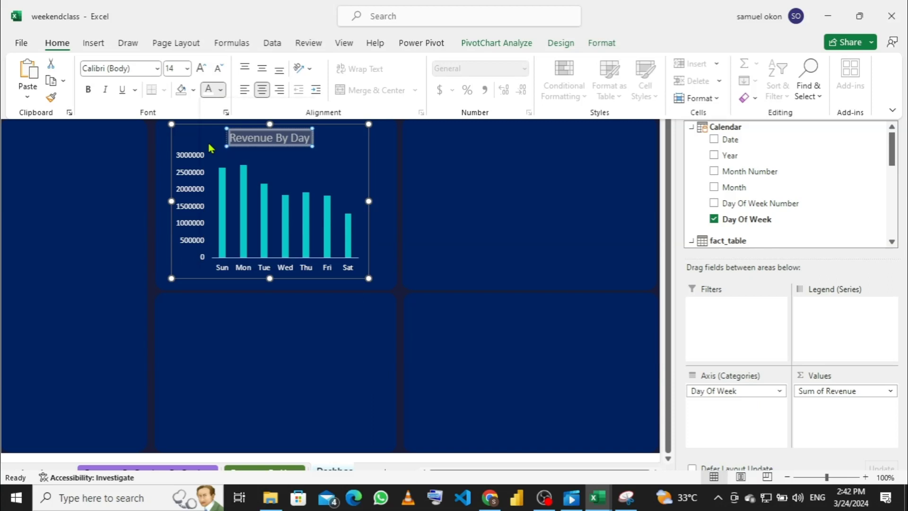
{"action": "left_click", "coordinate": [90, 90]}
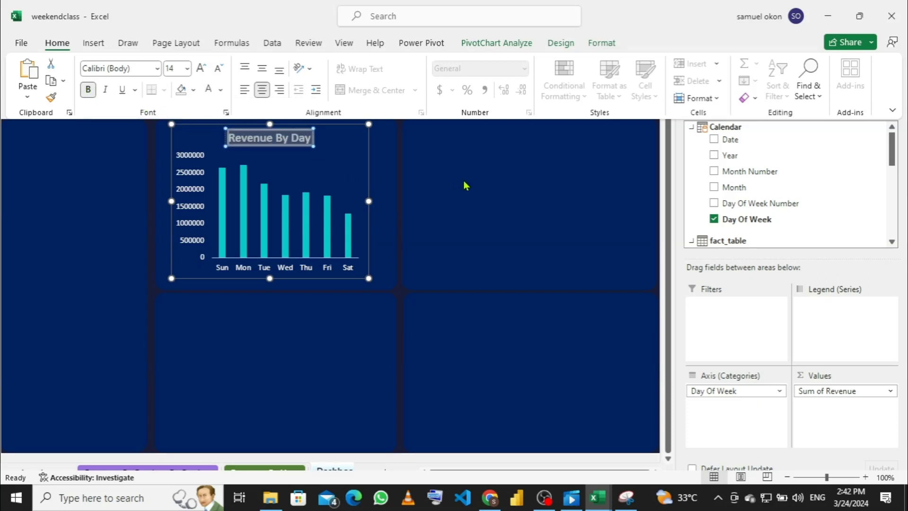
{"action": "key", "text": "ctrl+shift+F1"}
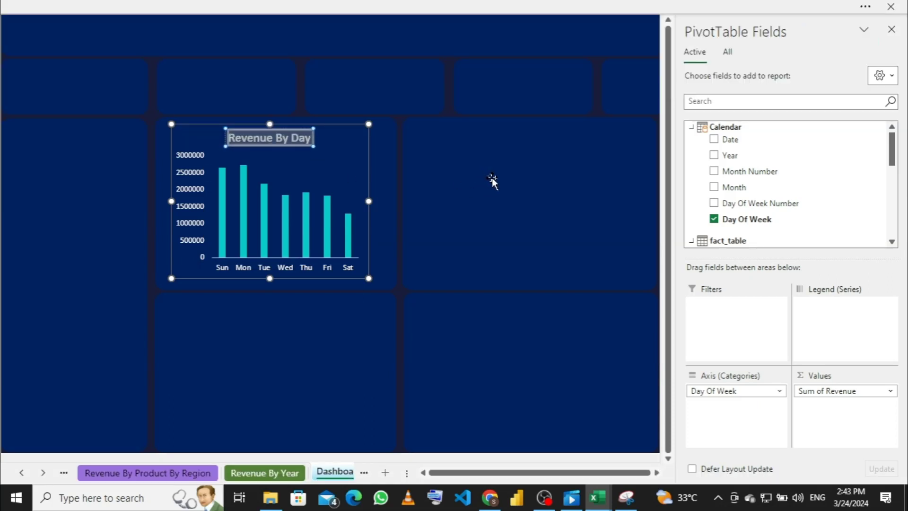
Step: Select the pie chart on the Total Revenue By Retailer sheet
{"action": "left_click", "coordinate": [492, 179]}
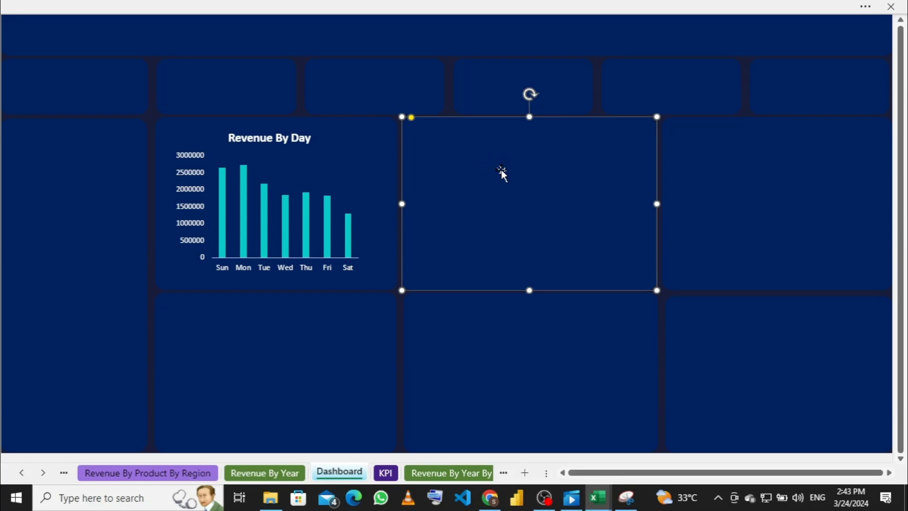
{"action": "left_click", "coordinate": [174, 473]}
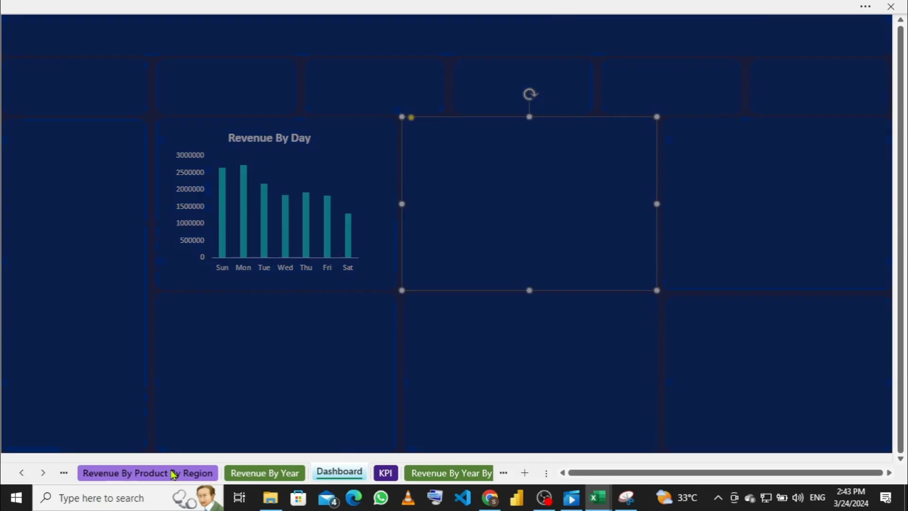
{"action": "left_click", "coordinate": [64, 472]}
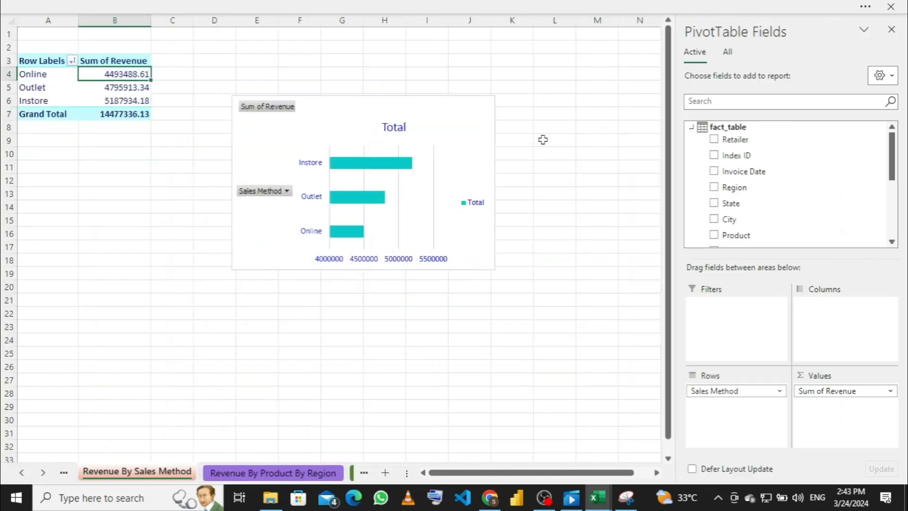
{"action": "left_click", "coordinate": [62, 473]}
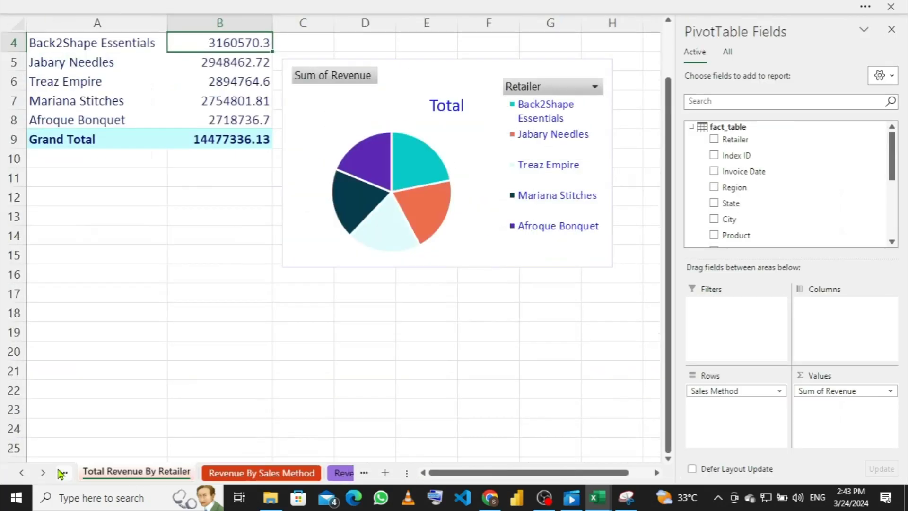
{"action": "left_click", "coordinate": [477, 131]}
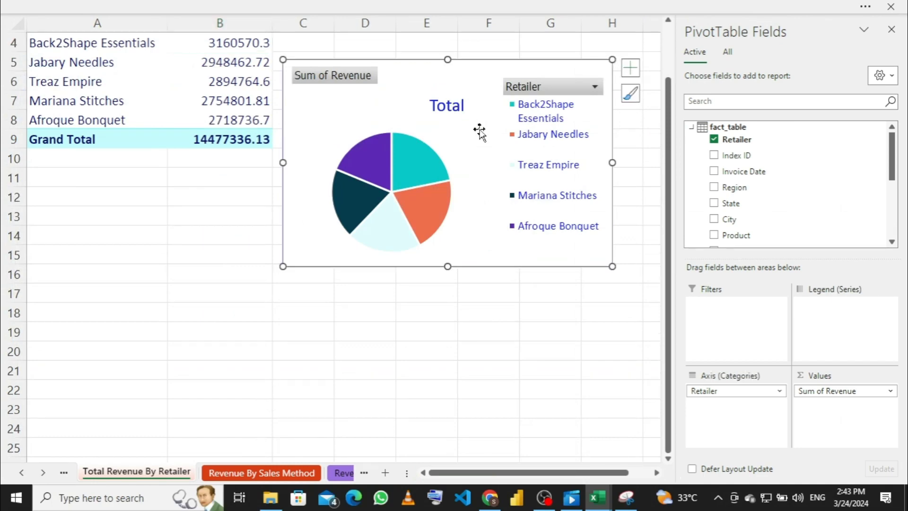
Step: Move through the sheet tabs back to the Dashboard sheet
{"action": "left_click", "coordinate": [338, 473]}
{"action": "left_click", "coordinate": [336, 474]}
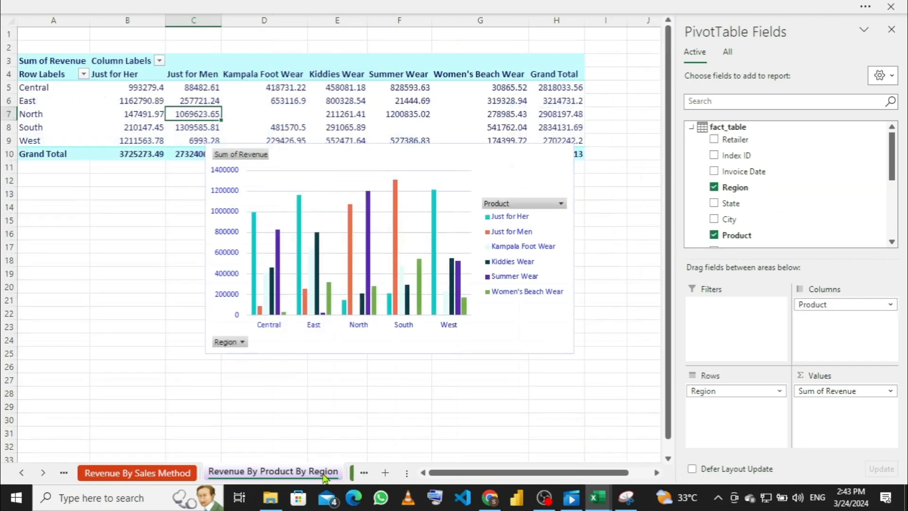
{"action": "left_click", "coordinate": [350, 474]}
{"action": "left_click", "coordinate": [337, 473]}
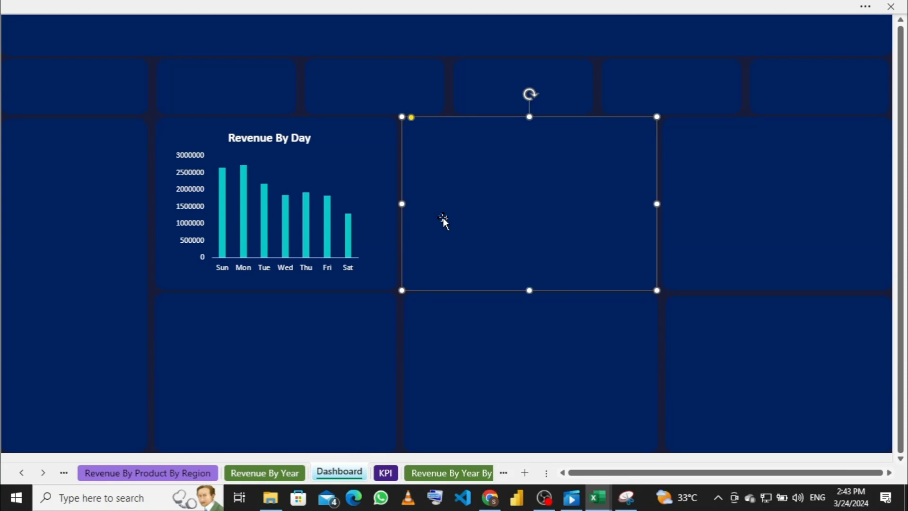
Step: Paste the retailer pie chart onto the Dashboard and resize it to fill the panel beside Revenue By Day
{"action": "key", "text": "ctrl+v"}
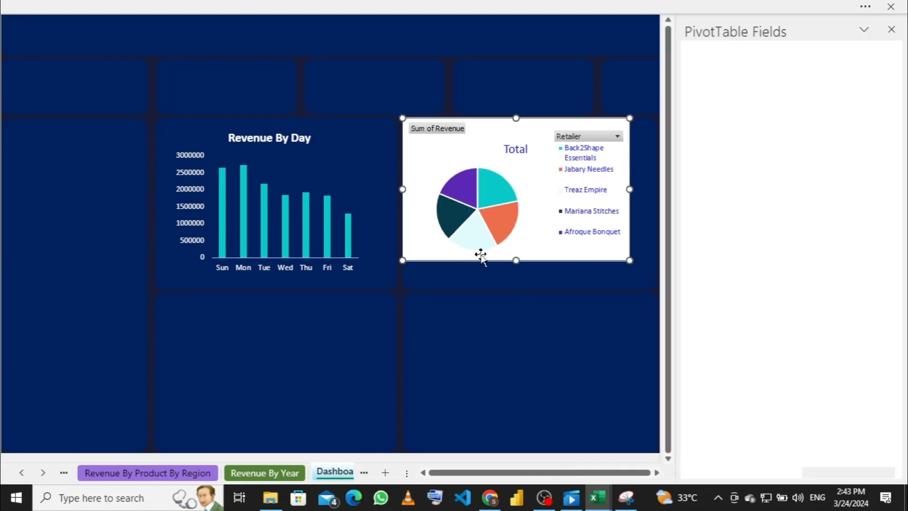
{"action": "left_click_drag", "start_coordinate": [516, 260], "coordinate": [520, 277]}
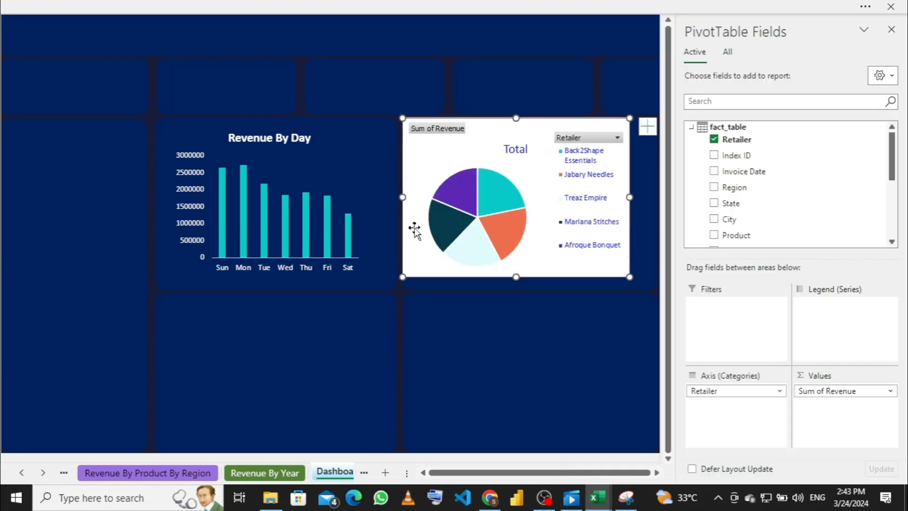
{"action": "left_click_drag", "start_coordinate": [402, 198], "coordinate": [428, 198]}
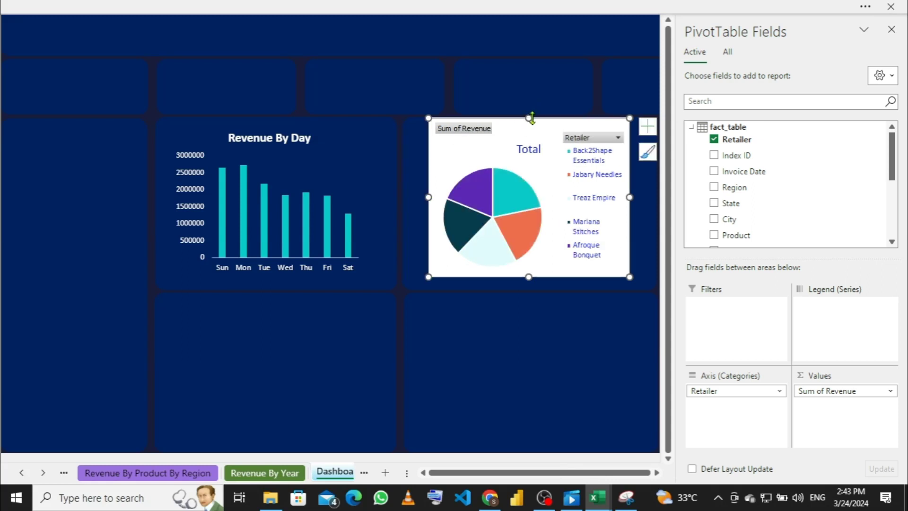
{"action": "left_click_drag", "start_coordinate": [529, 119], "coordinate": [529, 130]}
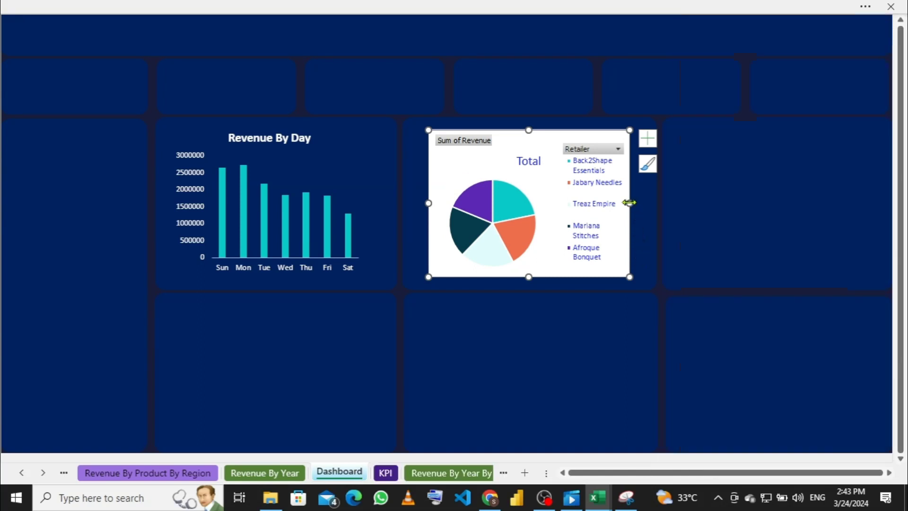
{"action": "left_click_drag", "start_coordinate": [629, 202], "coordinate": [639, 199]}
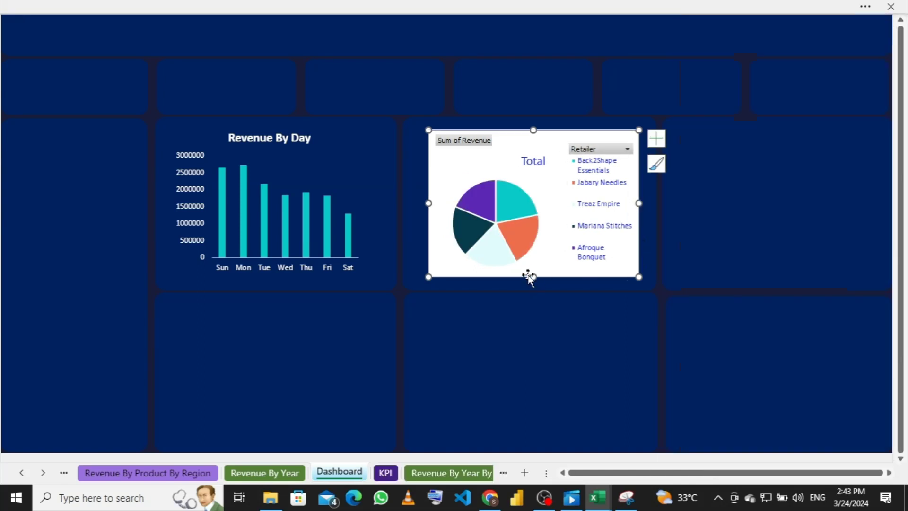
{"action": "left_click_drag", "start_coordinate": [533, 278], "coordinate": [533, 286]}
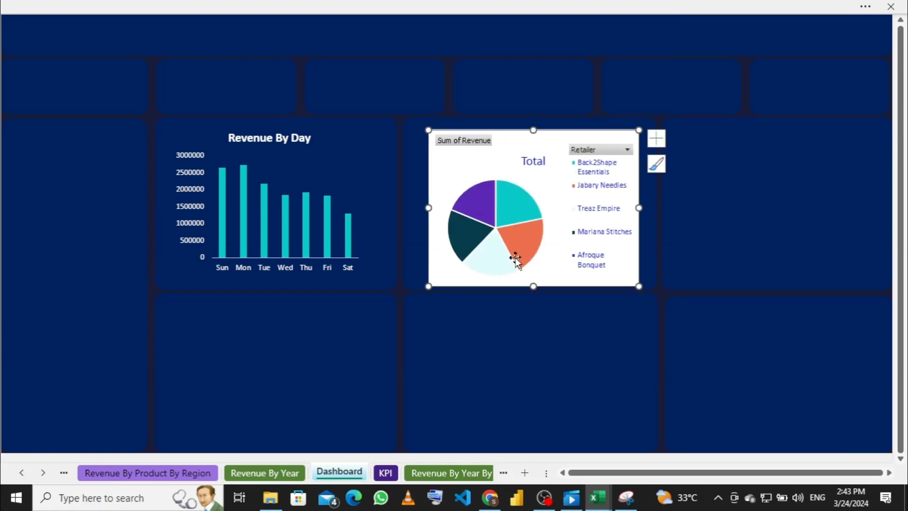
{"action": "left_click_drag", "start_coordinate": [429, 209], "coordinate": [414, 209]}
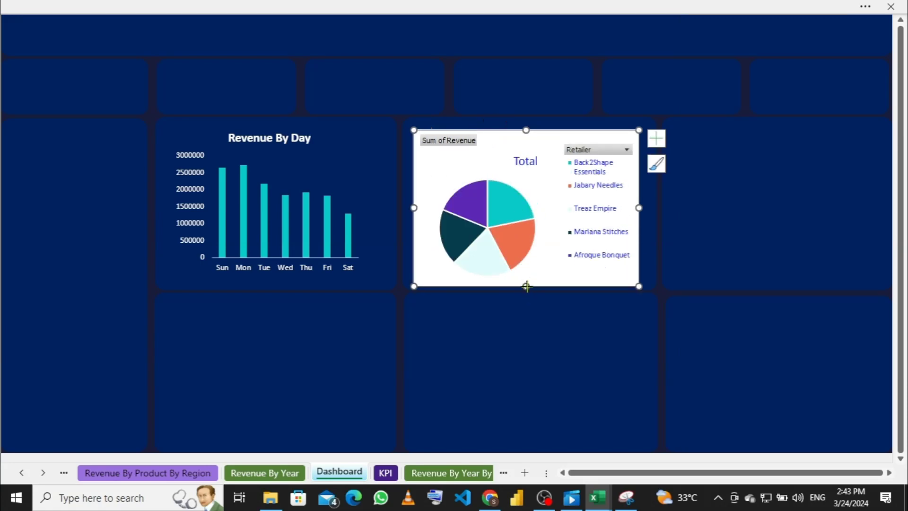
{"action": "left_click_drag", "start_coordinate": [526, 286], "coordinate": [527, 274]}
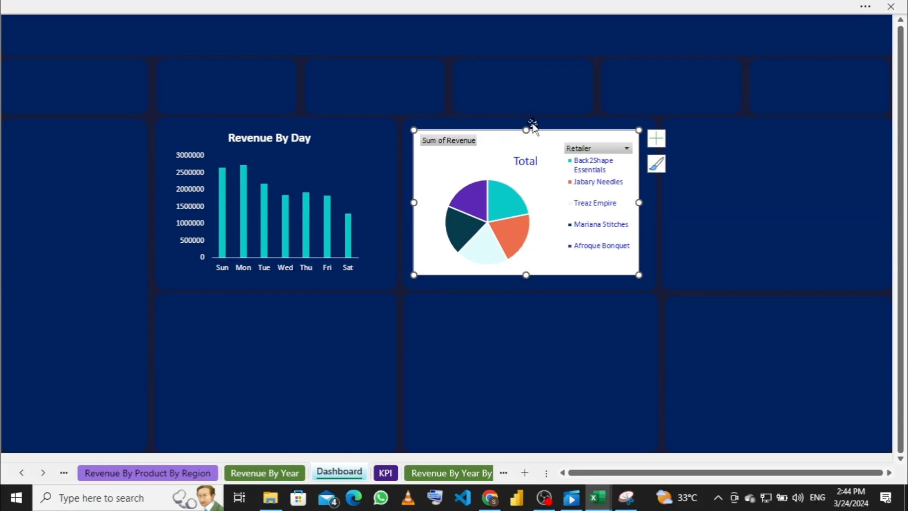
{"action": "left_click_drag", "start_coordinate": [526, 129], "coordinate": [526, 125]}
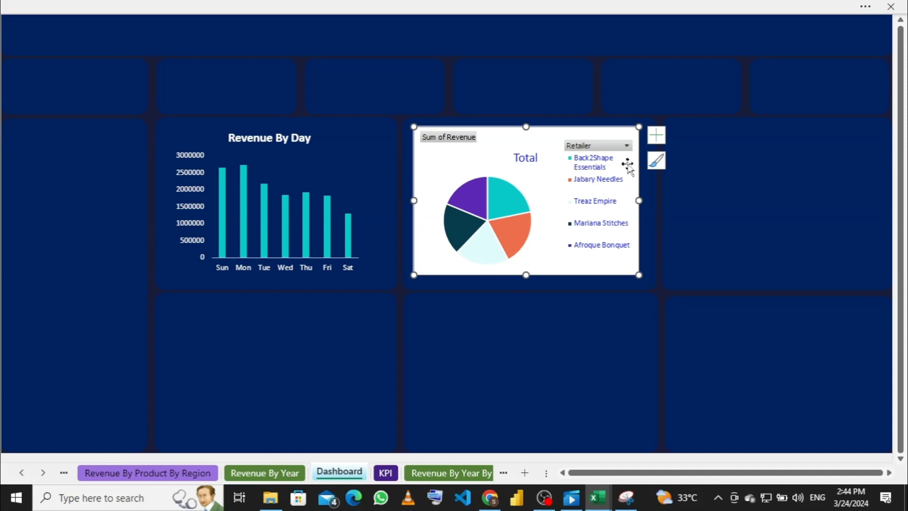
Step: Move the pie chart legend to the top and hide all field buttons on the chart
{"action": "left_click", "coordinate": [657, 142]}
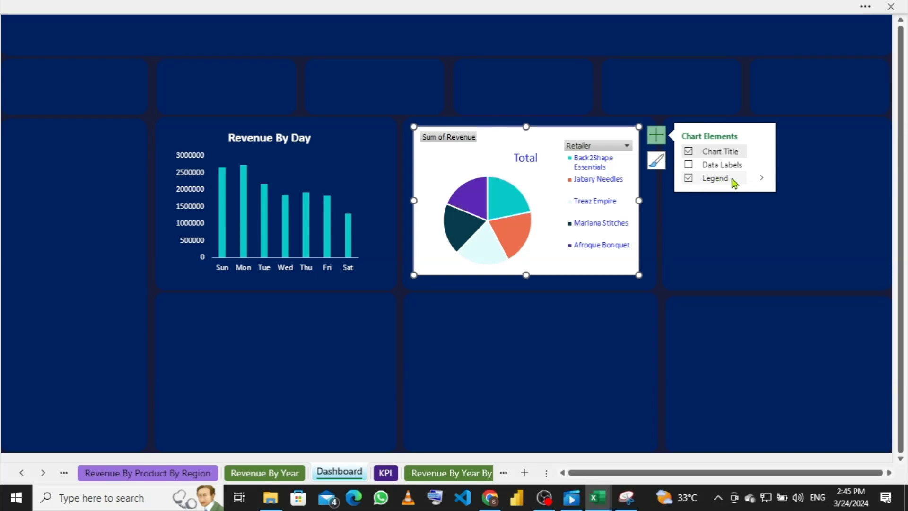
{"action": "left_click", "coordinate": [762, 179]}
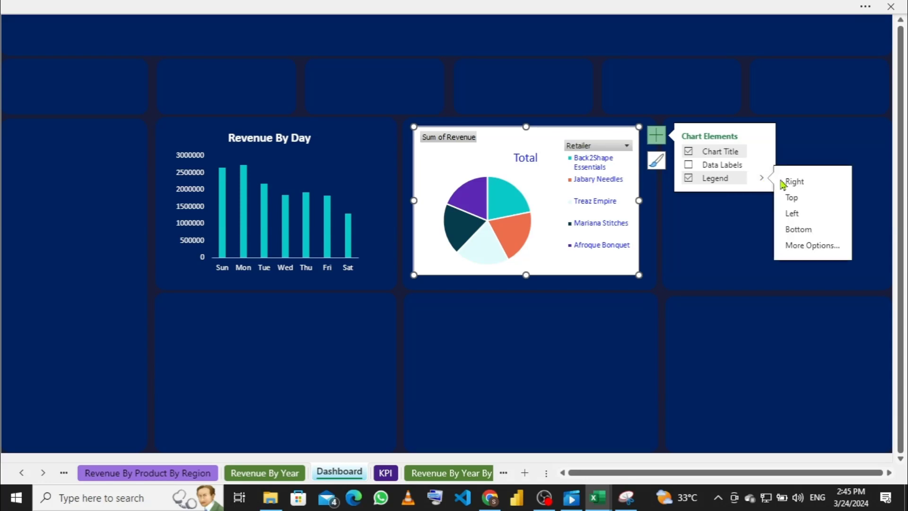
{"action": "left_click", "coordinate": [792, 198]}
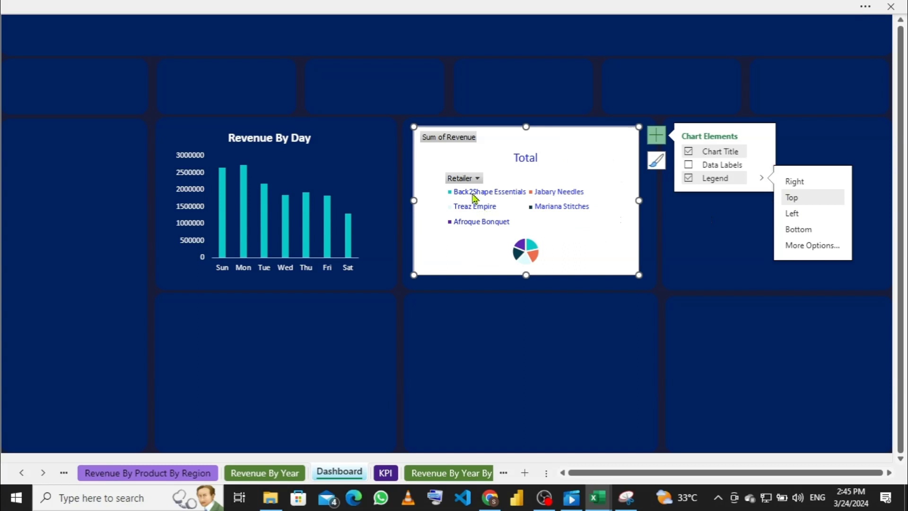
{"action": "right_click", "coordinate": [463, 182]}
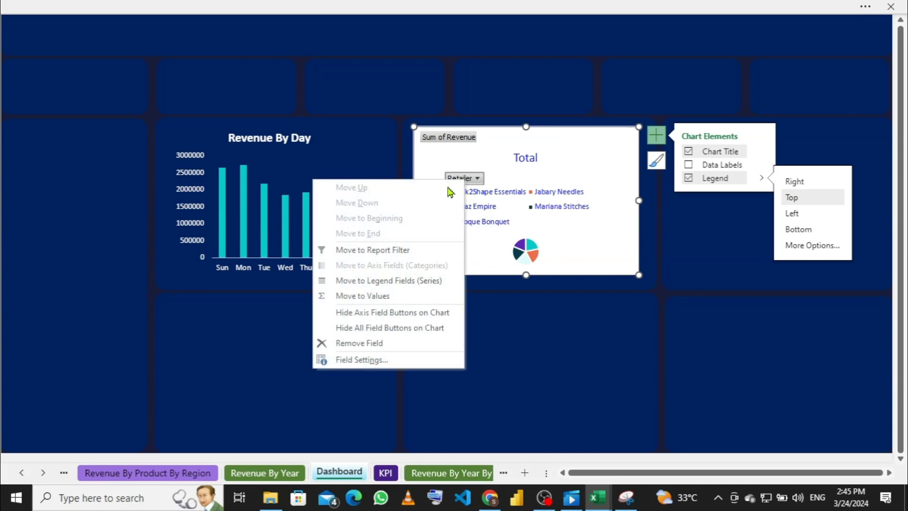
{"action": "left_click", "coordinate": [395, 328]}
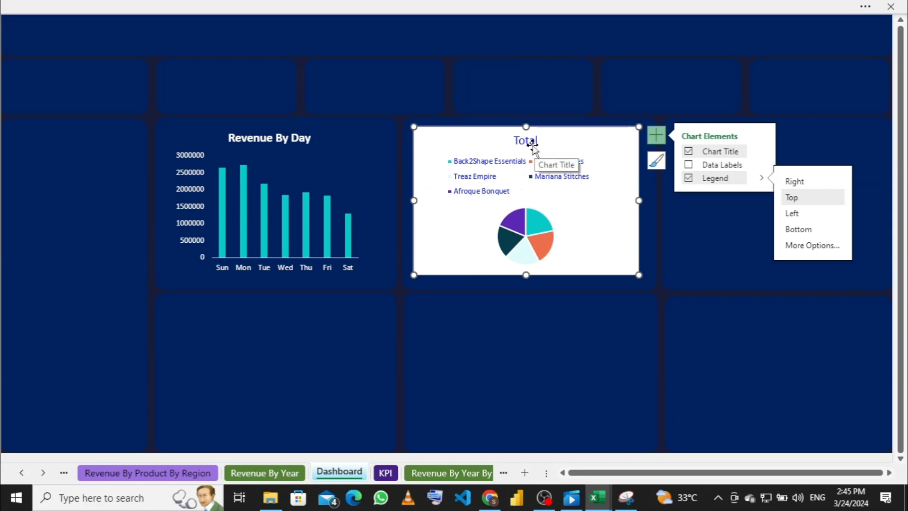
Step: Make the pie chart legend wider and shorter
{"action": "left_click", "coordinate": [561, 179]}
{"action": "left_click_drag", "start_coordinate": [607, 176], "coordinate": [623, 172]}
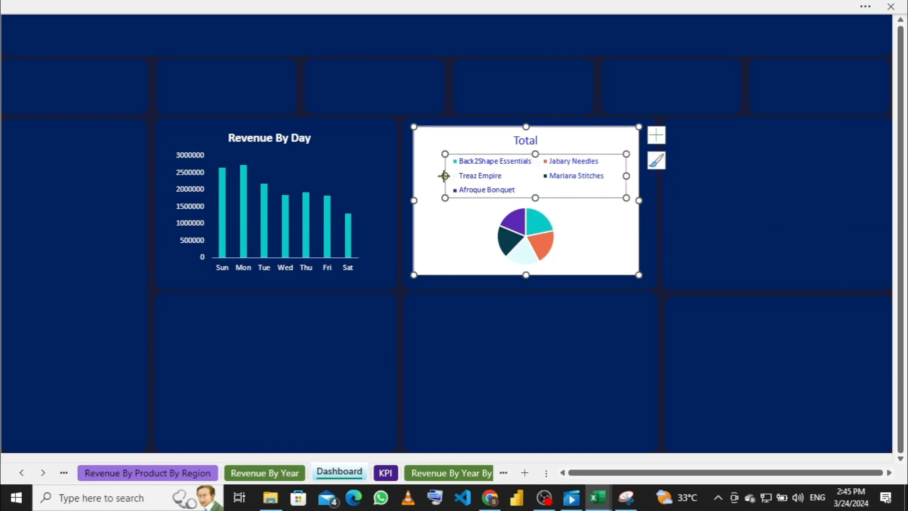
{"action": "left_click_drag", "start_coordinate": [444, 176], "coordinate": [429, 176]}
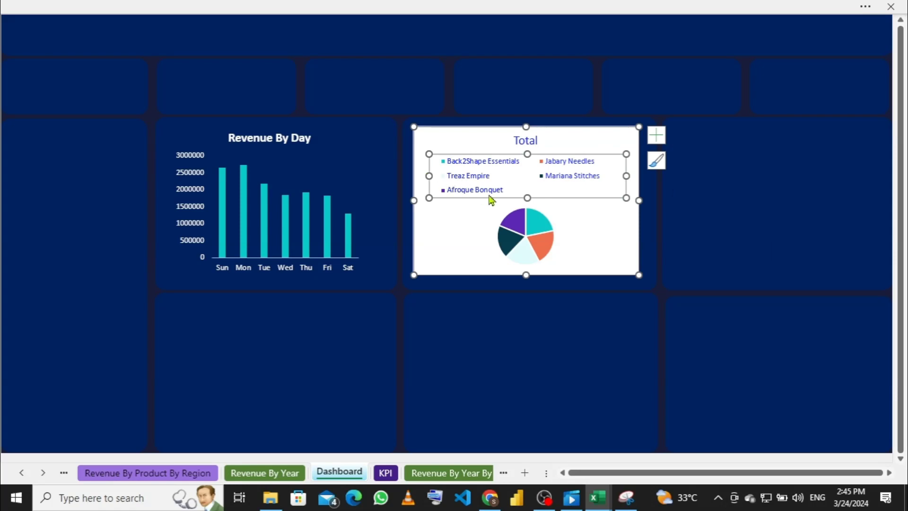
{"action": "left_click_drag", "start_coordinate": [527, 198], "coordinate": [527, 188]}
{"action": "left_click", "coordinate": [574, 226]}
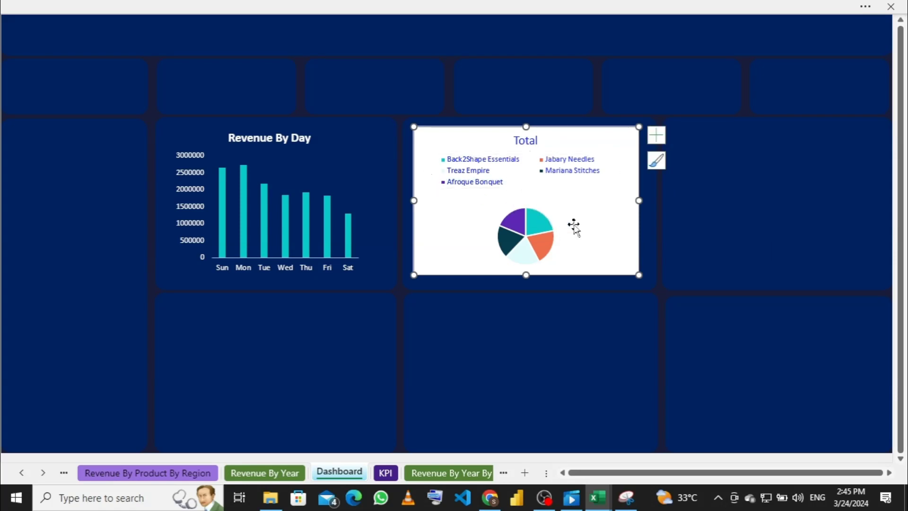
{"action": "left_click", "coordinate": [553, 232]}
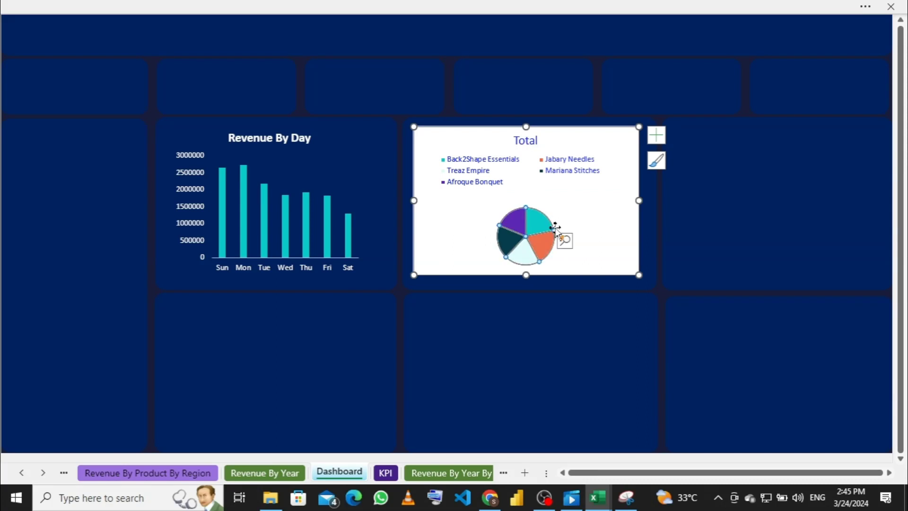
{"action": "left_click", "coordinate": [574, 220]}
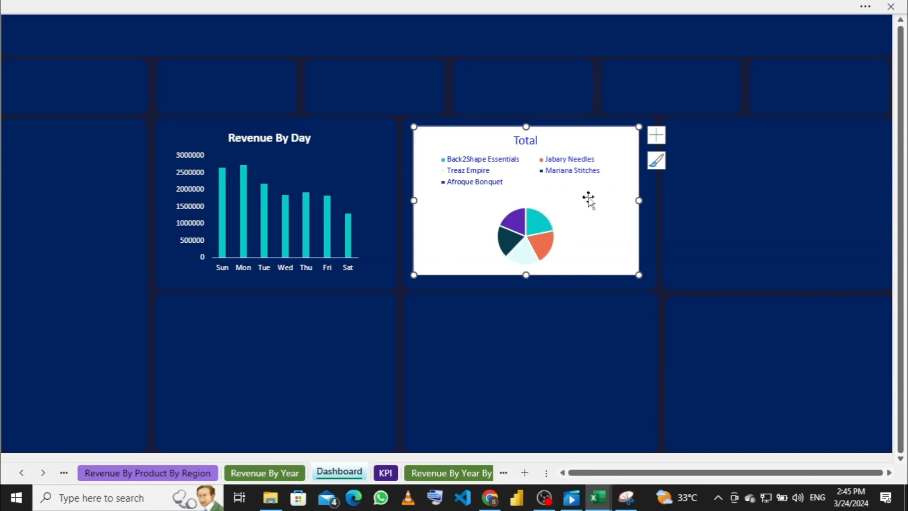
Step: Position the legend on the right of the pie and make the chart slightly taller
{"action": "left_click", "coordinate": [662, 143]}
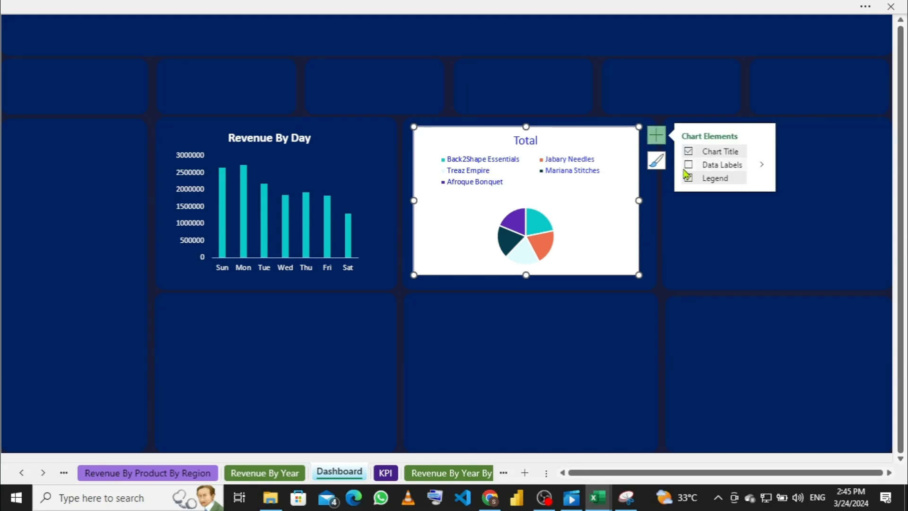
{"action": "left_click", "coordinate": [761, 179]}
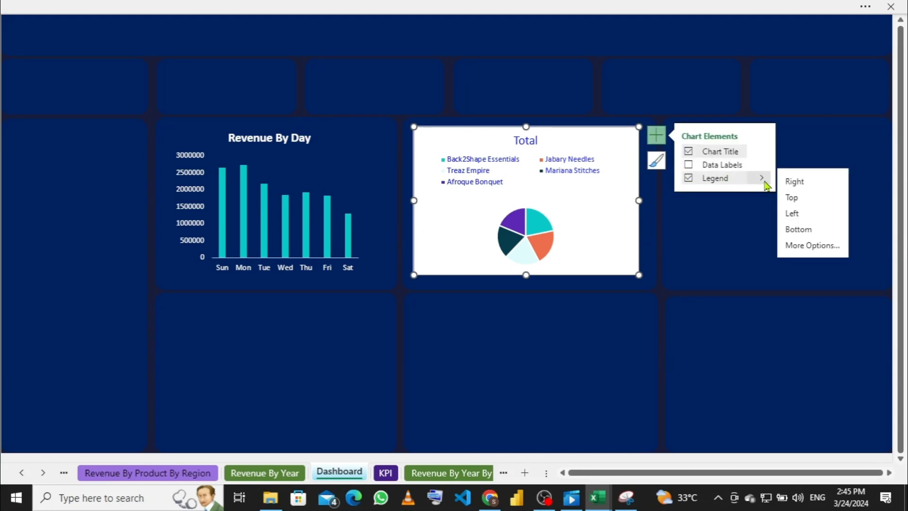
{"action": "left_click", "coordinate": [790, 215]}
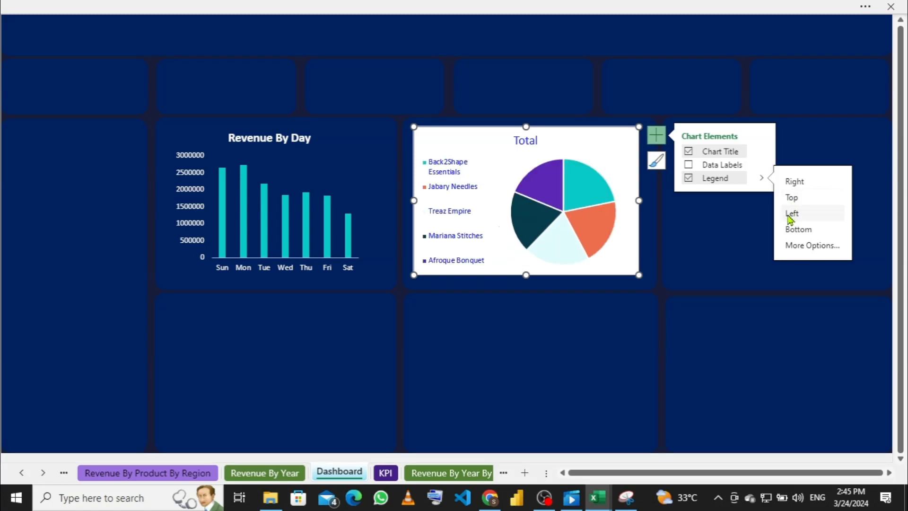
{"action": "left_click", "coordinate": [788, 183]}
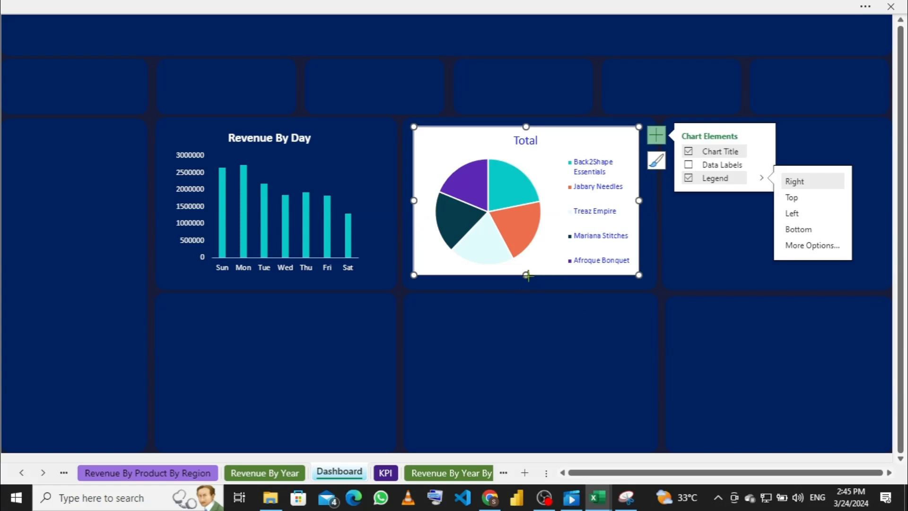
{"action": "mouse_move", "coordinate": [527, 275]}
{"action": "left_mouse_down"}
{"action": "mouse_move", "coordinate": [528, 284]}
{"action": "mouse_move", "coordinate": [528, 275]}
{"action": "left_mouse_up"}
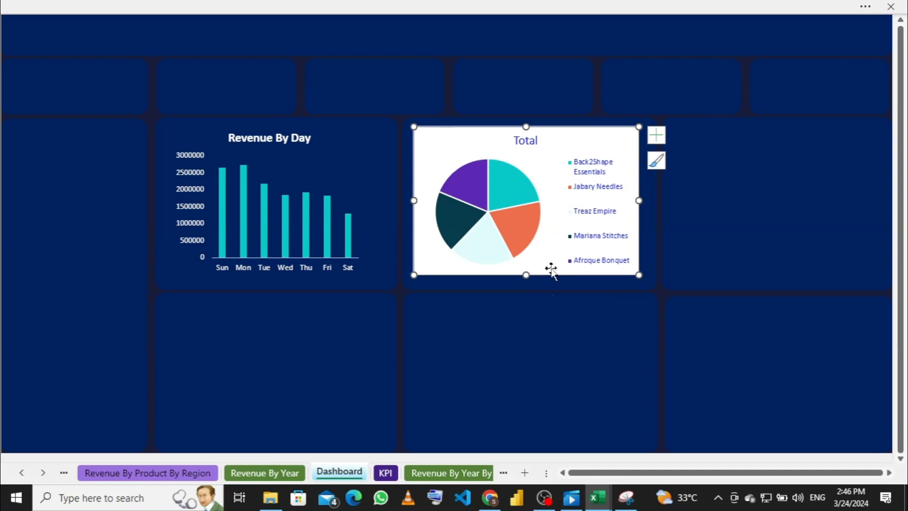
Step: Give the retailer pie chart No Fill and No Outline
{"action": "right_click", "coordinate": [592, 139]}
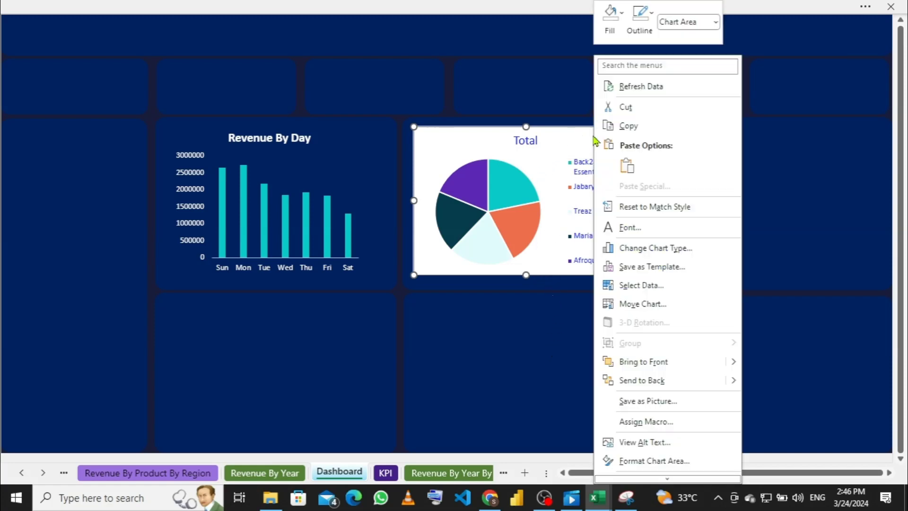
{"action": "left_click", "coordinate": [622, 27]}
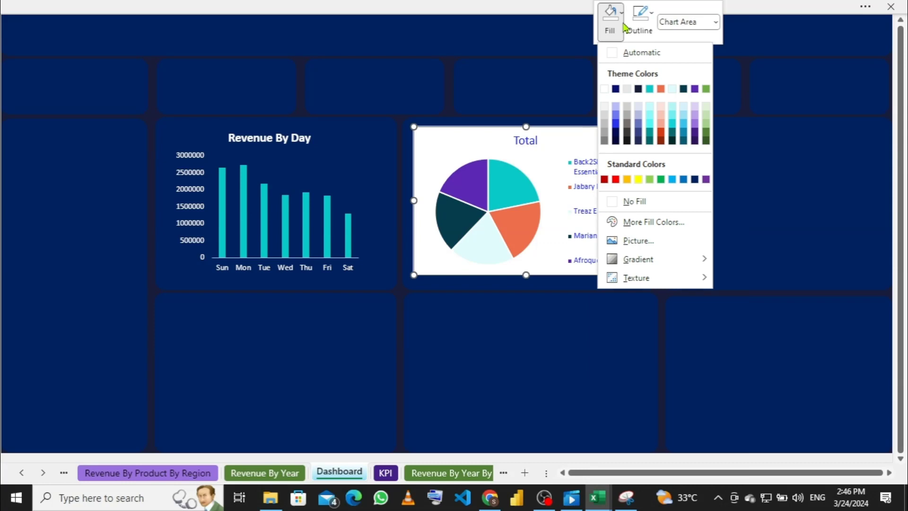
{"action": "left_click", "coordinate": [614, 202]}
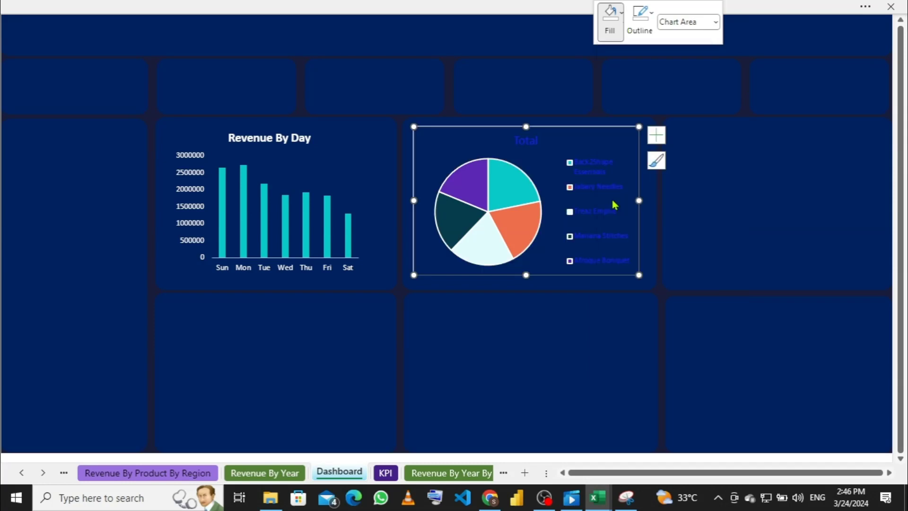
{"action": "left_click", "coordinate": [652, 14]}
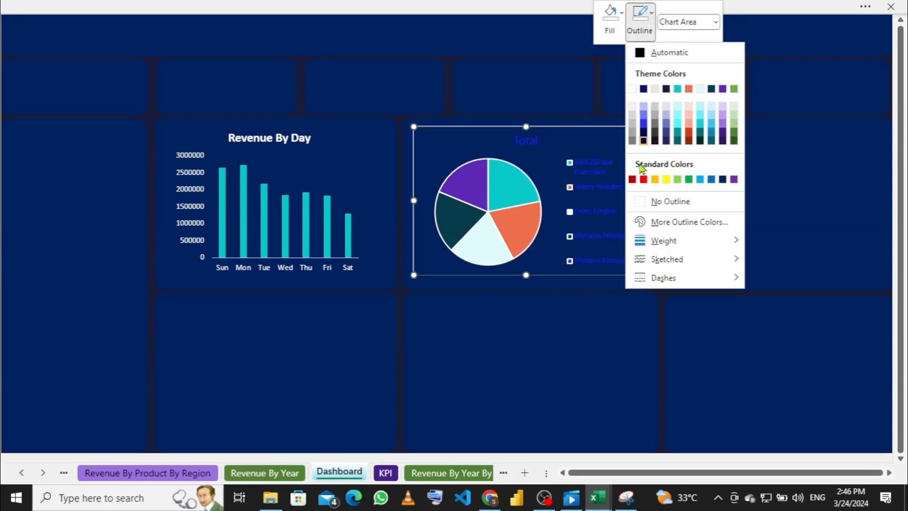
{"action": "left_click", "coordinate": [642, 203]}
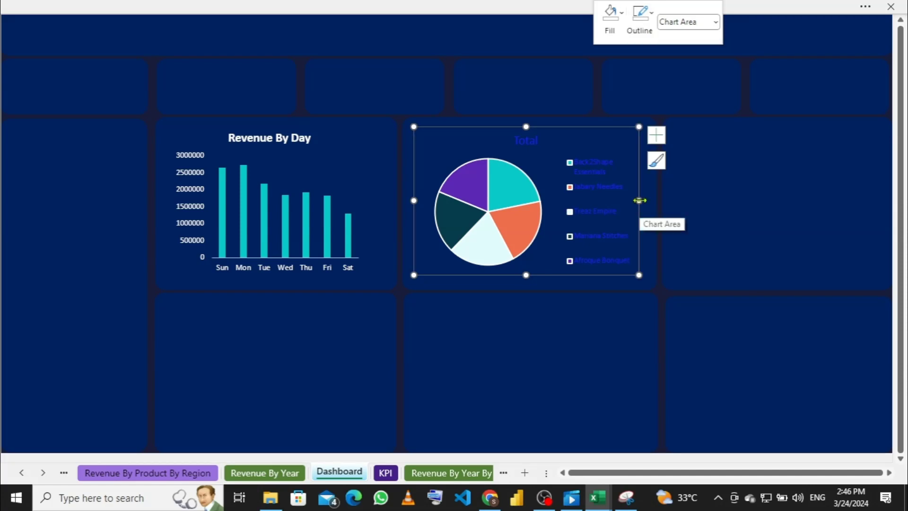
{"action": "left_click", "coordinate": [604, 182]}
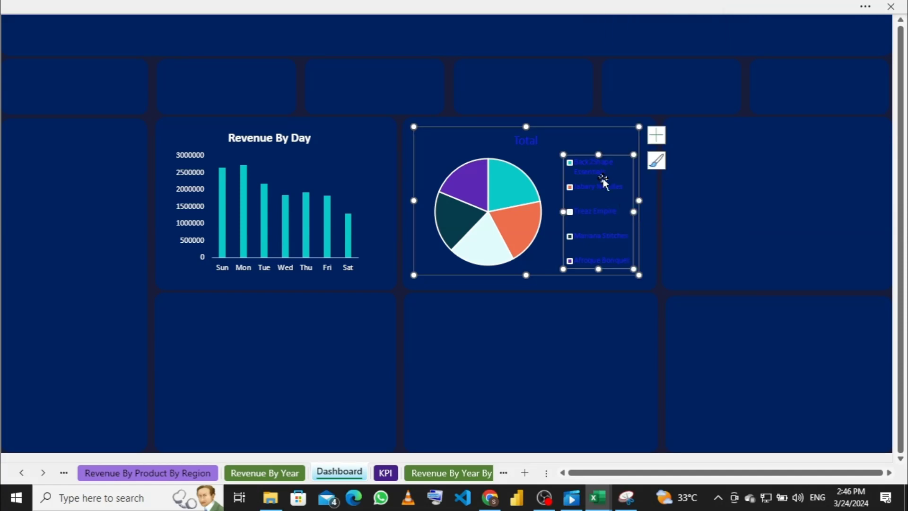
{"action": "right_click", "coordinate": [604, 194]}
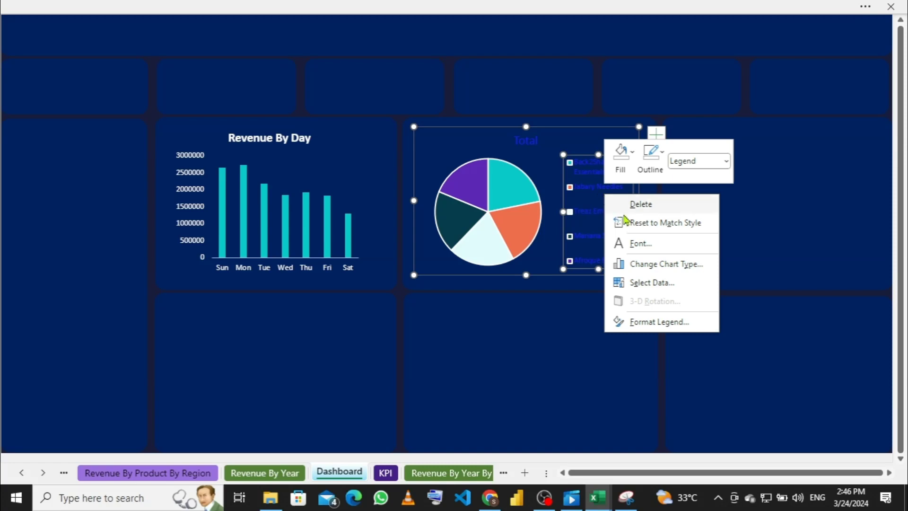
{"action": "left_click", "coordinate": [635, 248]}
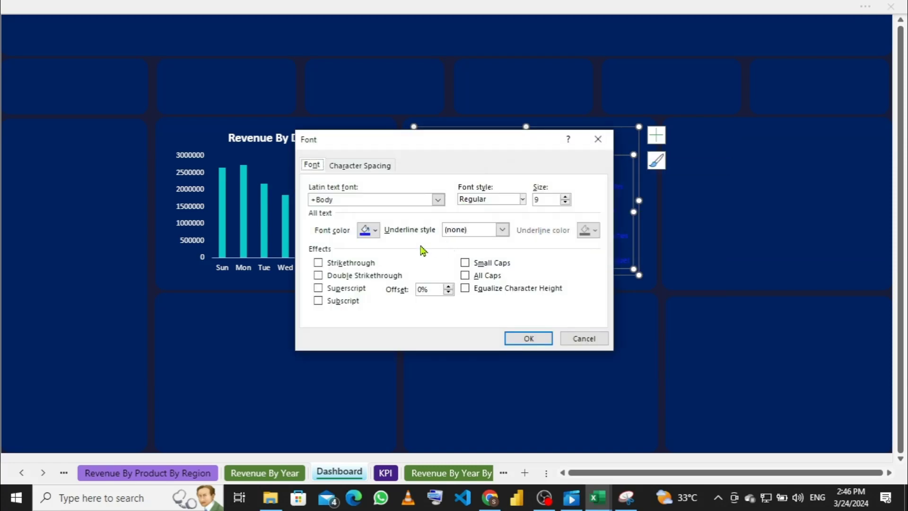
{"action": "left_click", "coordinate": [377, 230]}
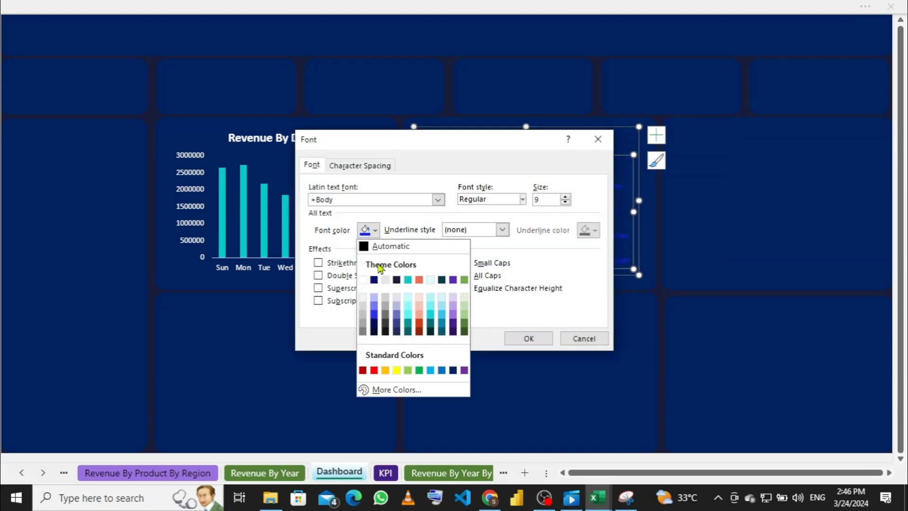
{"action": "left_click", "coordinate": [363, 286]}
{"action": "left_click", "coordinate": [528, 339]}
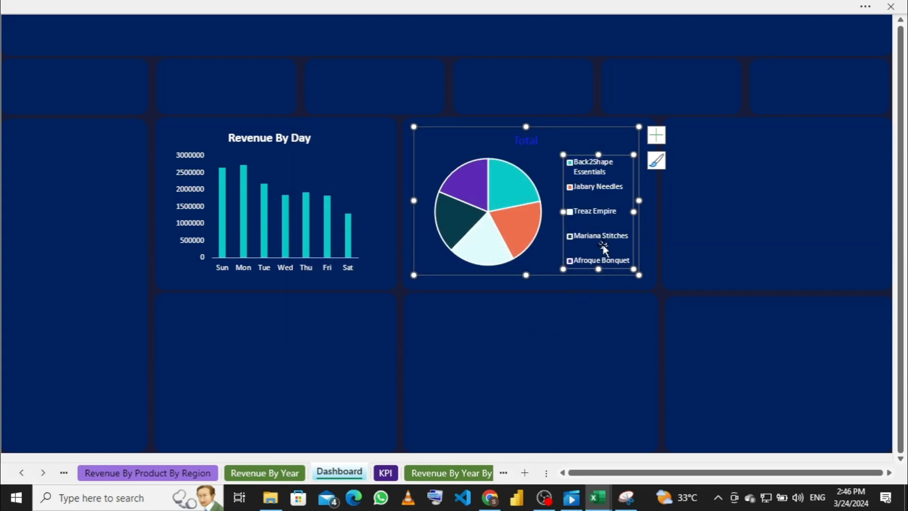
{"action": "left_click_drag", "start_coordinate": [599, 154], "coordinate": [596, 142]}
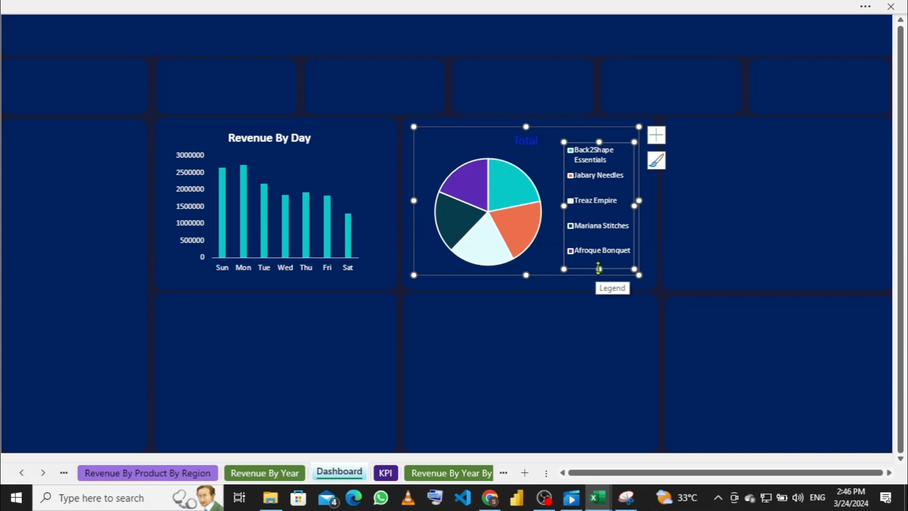
{"action": "left_click", "coordinate": [528, 142]}
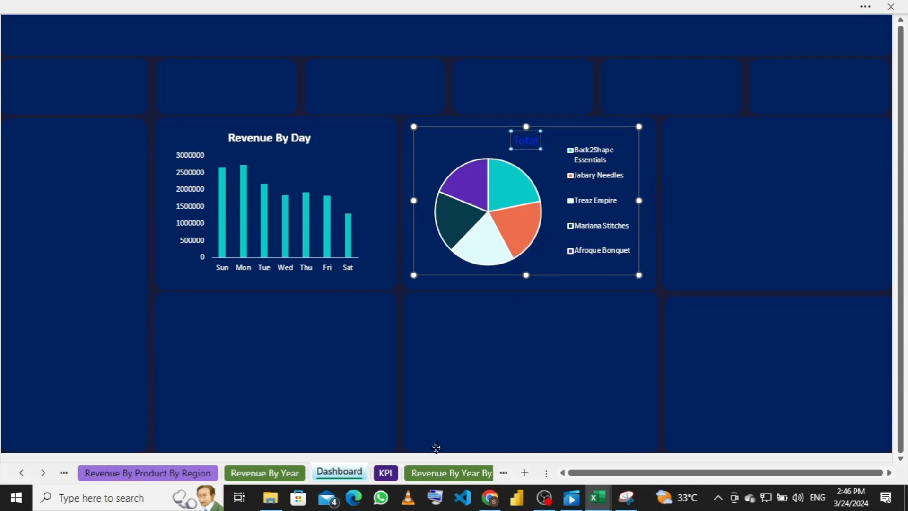
Step: Replace the pie chart title 'Total' with 'Revenue By Product'
{"action": "key", "text": "ctrl+1"}
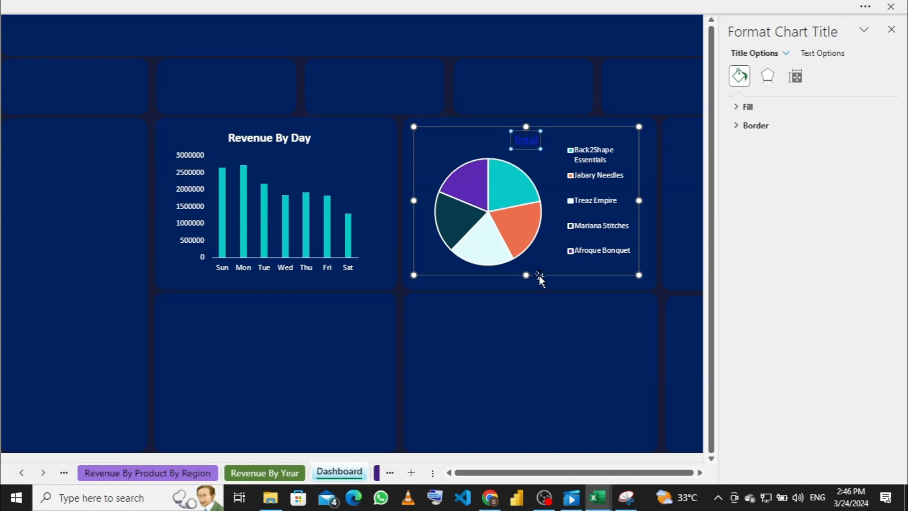
{"action": "key", "text": "BackSpace"}
{"action": "key", "text": "BackSpace"}
{"action": "key", "text": "BackSpace"}
{"action": "key", "text": "BackSpace"}
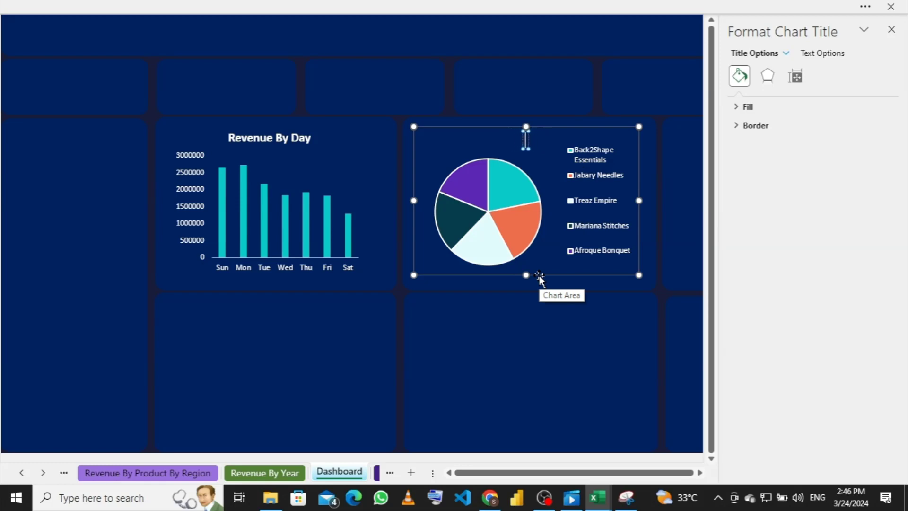
{"action": "type", "text": "Revenue"}
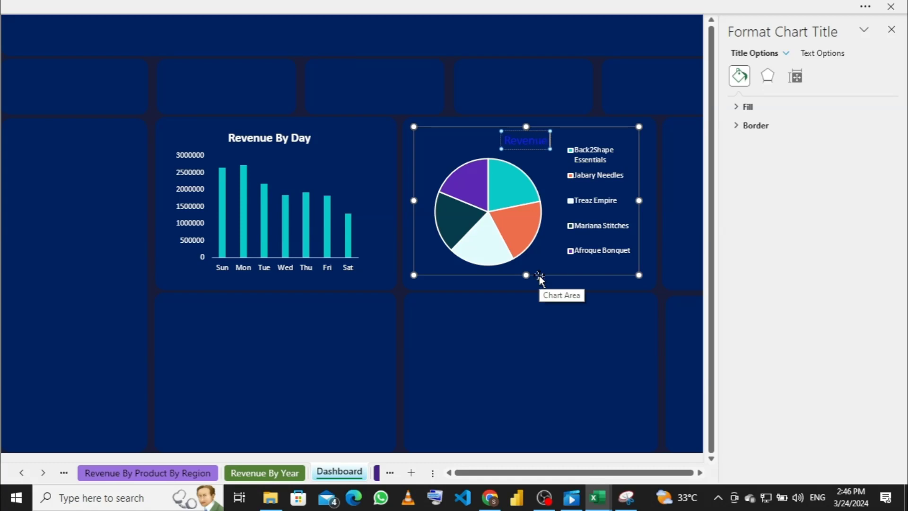
{"action": "type", "text": " By"}
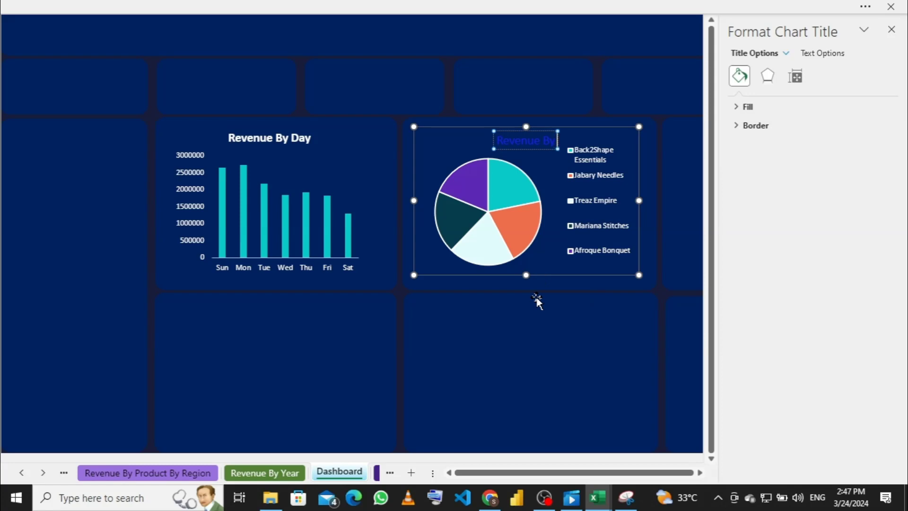
{"action": "type", "text": " Product"}
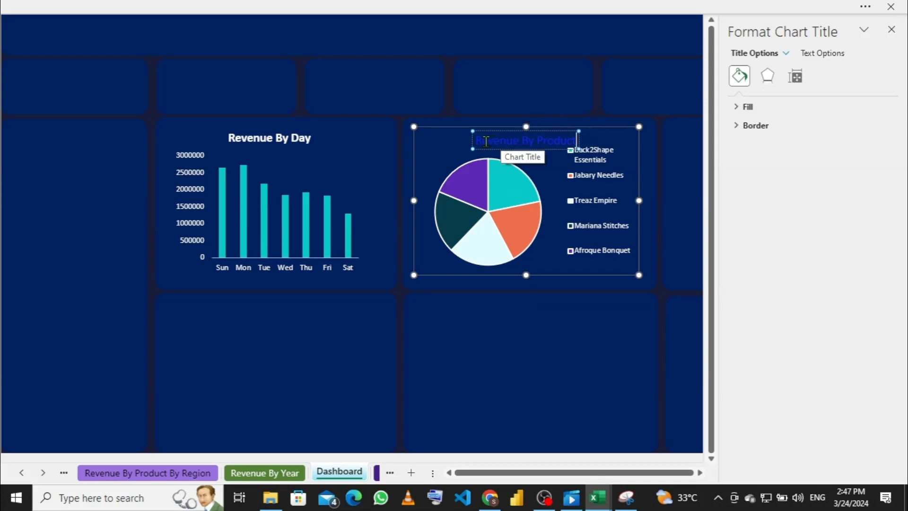
Step: Make the Revenue By Product title white and bold, then return to full-screen view
{"action": "left_click_drag", "start_coordinate": [476, 140], "coordinate": [581, 147]}
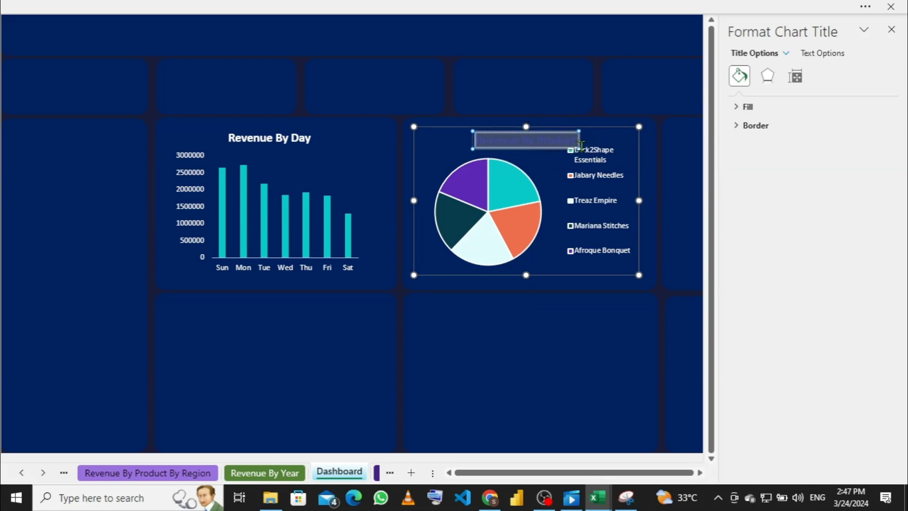
{"action": "left_click", "coordinate": [420, 7]}
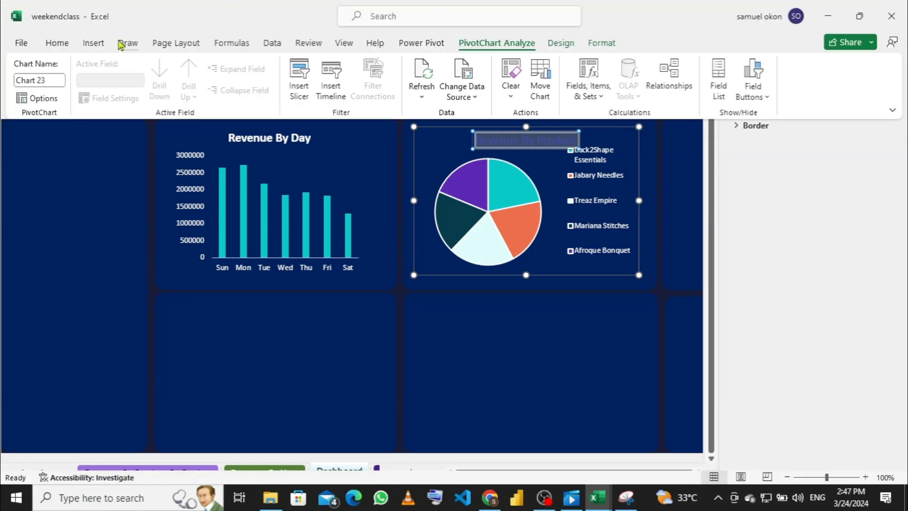
{"action": "left_click", "coordinate": [66, 45]}
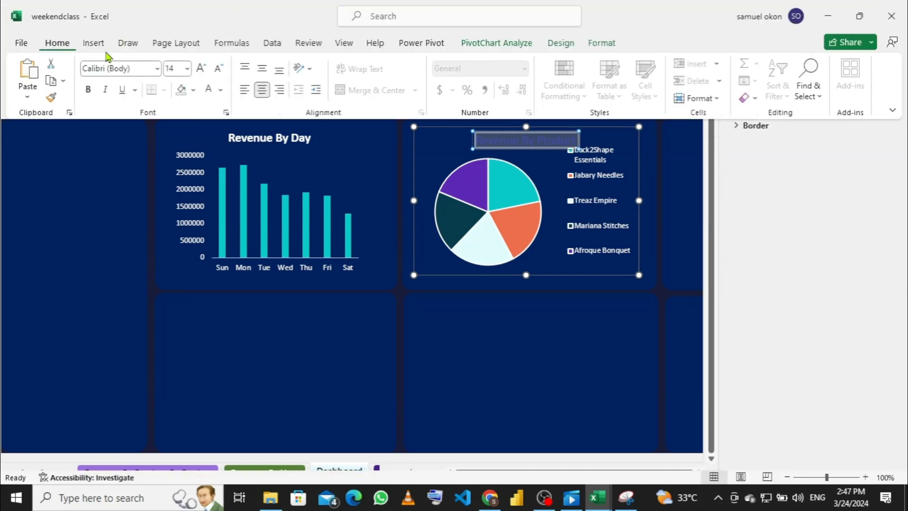
{"action": "left_click", "coordinate": [220, 89]}
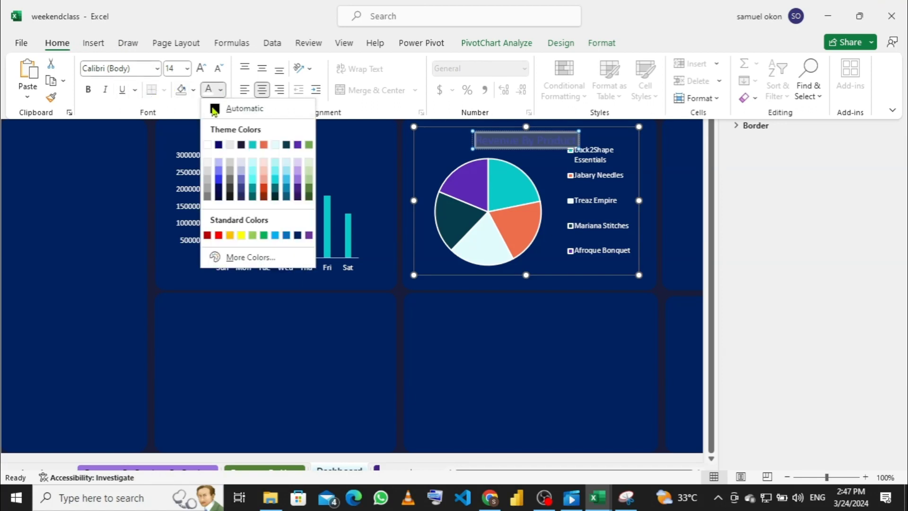
{"action": "left_click", "coordinate": [208, 146]}
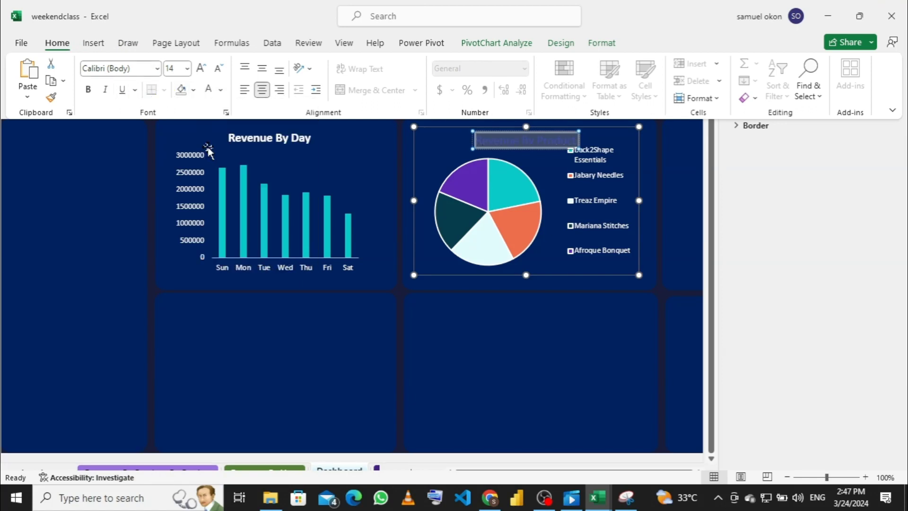
{"action": "left_click", "coordinate": [88, 89]}
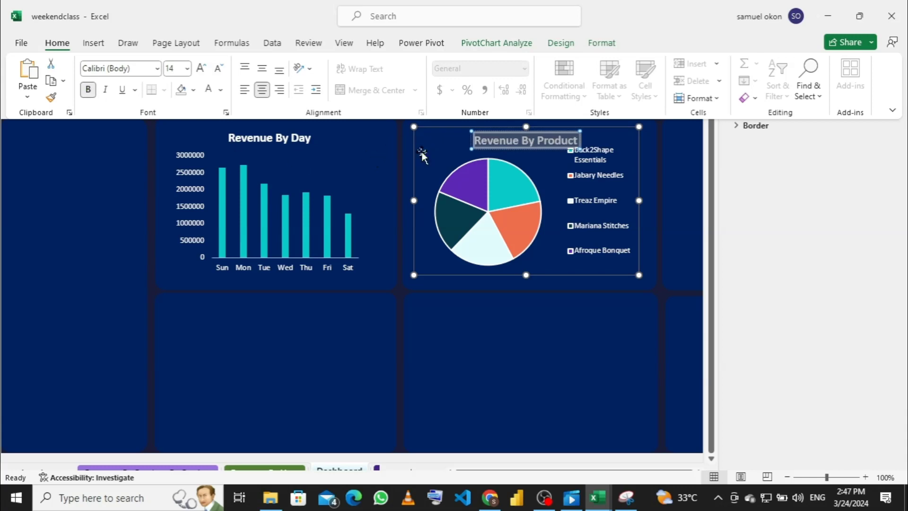
{"action": "key", "text": "ctrl+shift+F1"}
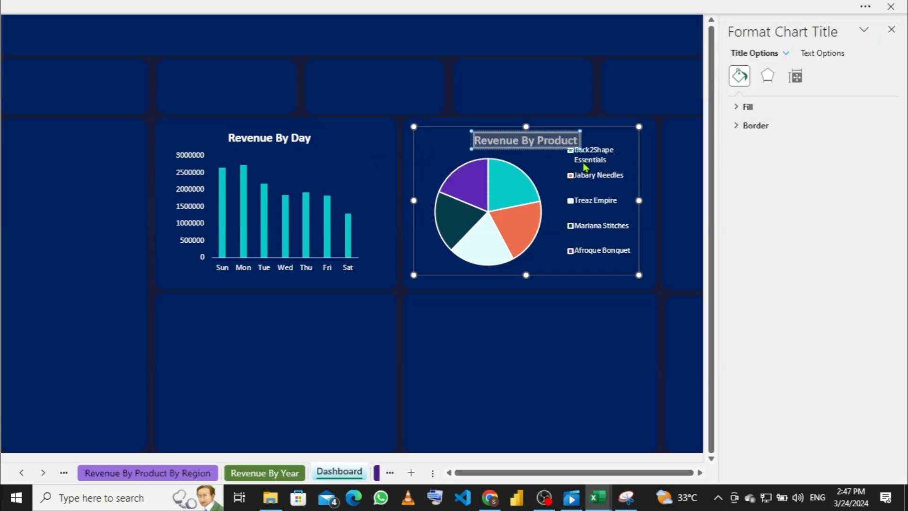
Step: Lower the pie legend's top edge below the Revenue By Product title, then select the pie slices
{"action": "left_click", "coordinate": [599, 142]}
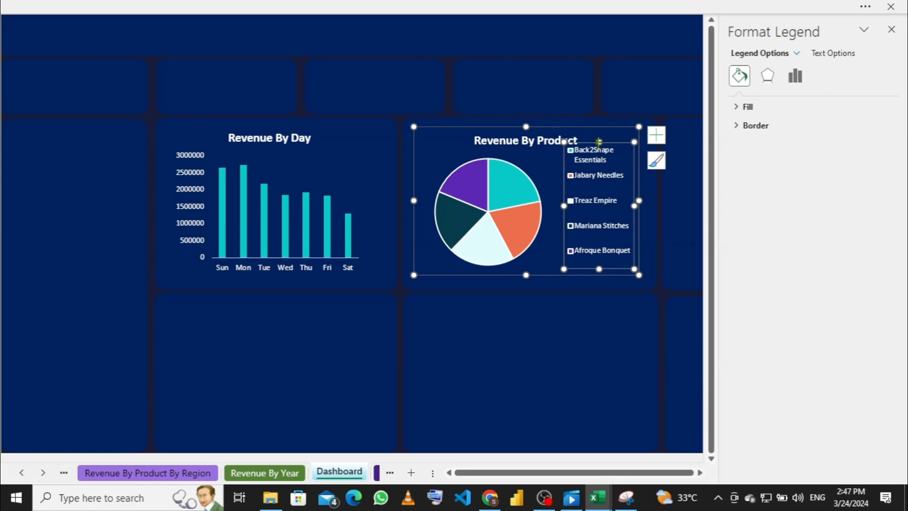
{"action": "left_click_drag", "start_coordinate": [598, 143], "coordinate": [599, 152]}
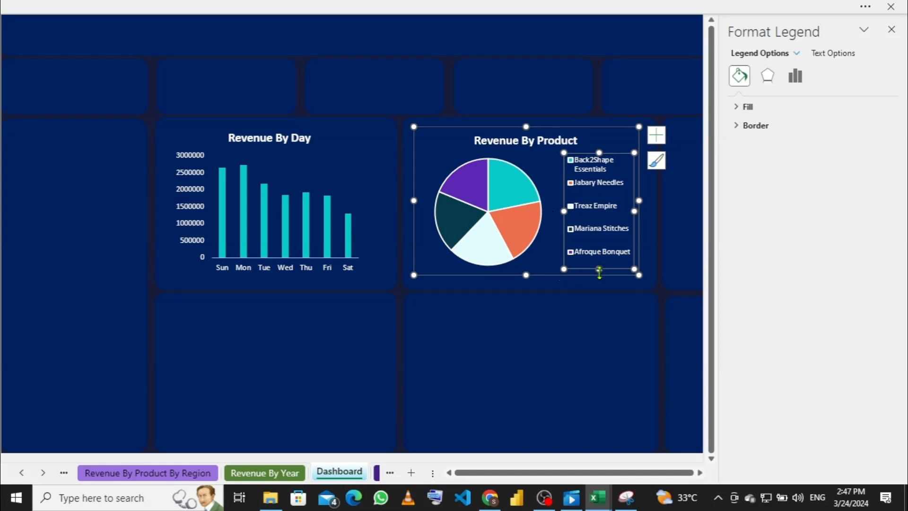
{"action": "left_click", "coordinate": [581, 321]}
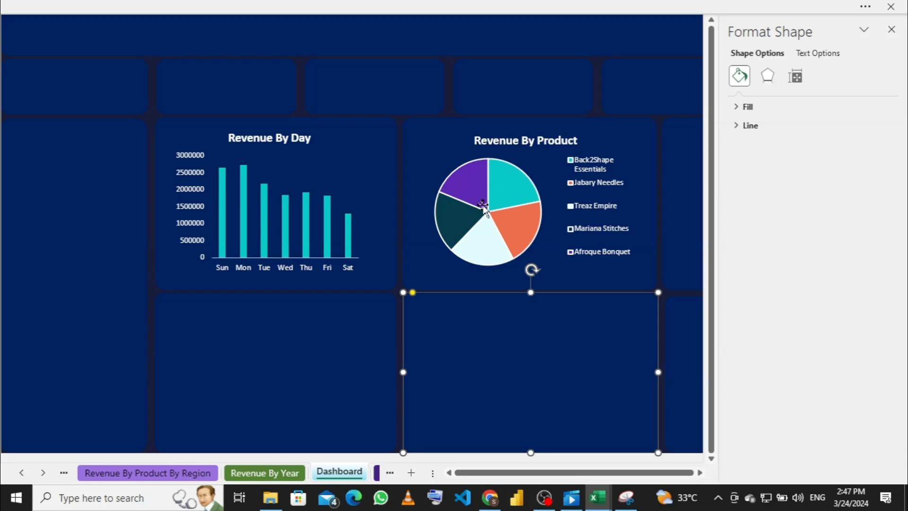
{"action": "mouse_move", "coordinate": [471, 189]}
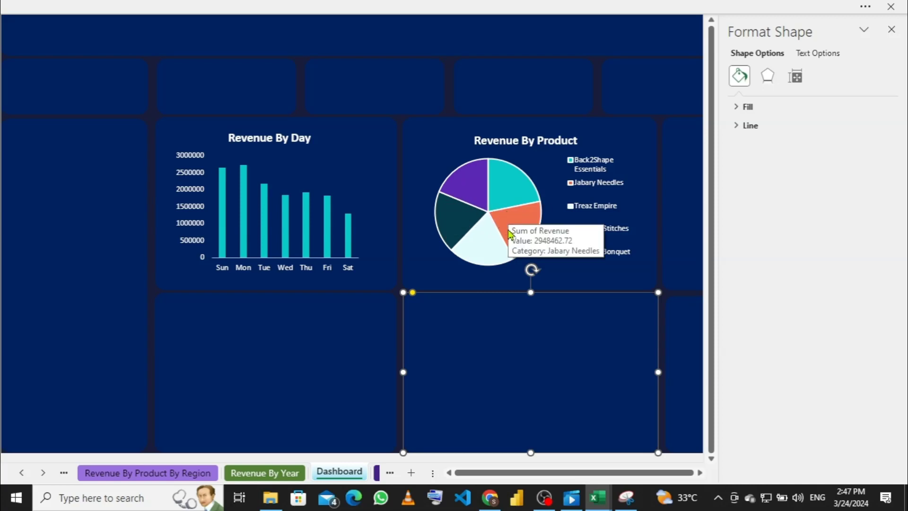
{"action": "left_click", "coordinate": [471, 196]}
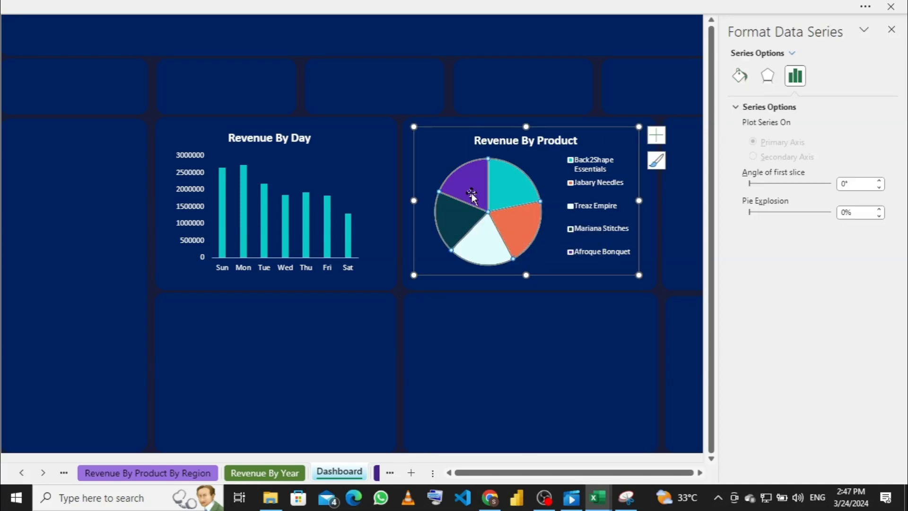
Step: Set the pie slices' outline to No Outline and close the formatting side pane
{"action": "right_click", "coordinate": [473, 196]}
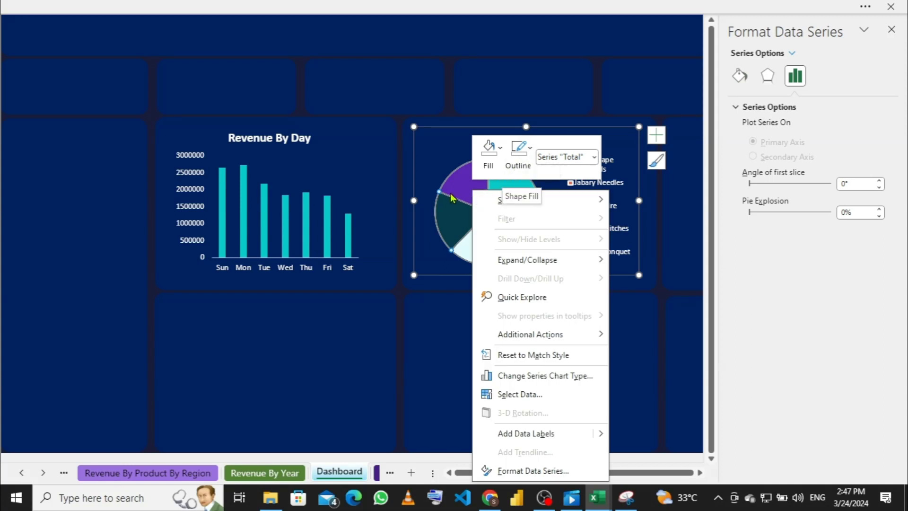
{"action": "key", "text": "Escape"}
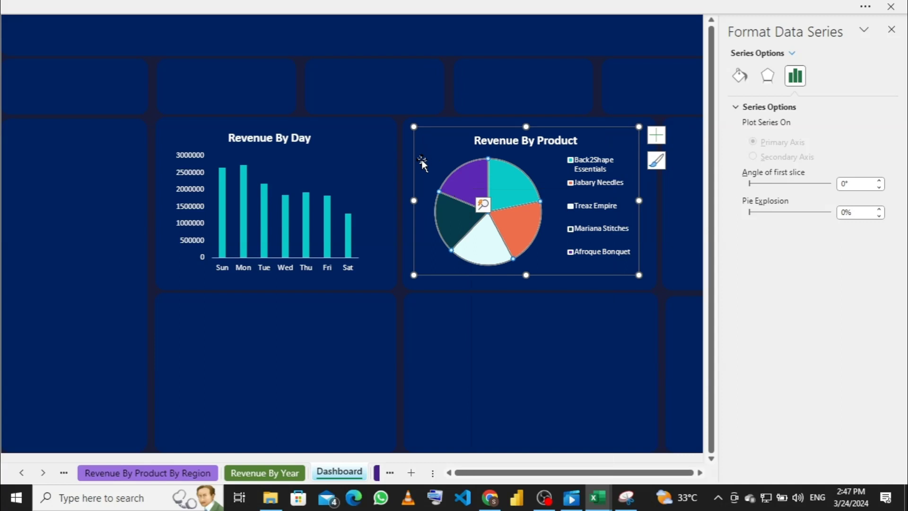
{"action": "left_click", "coordinate": [355, 171]}
{"action": "left_click", "coordinate": [472, 193]}
{"action": "right_click", "coordinate": [470, 193]}
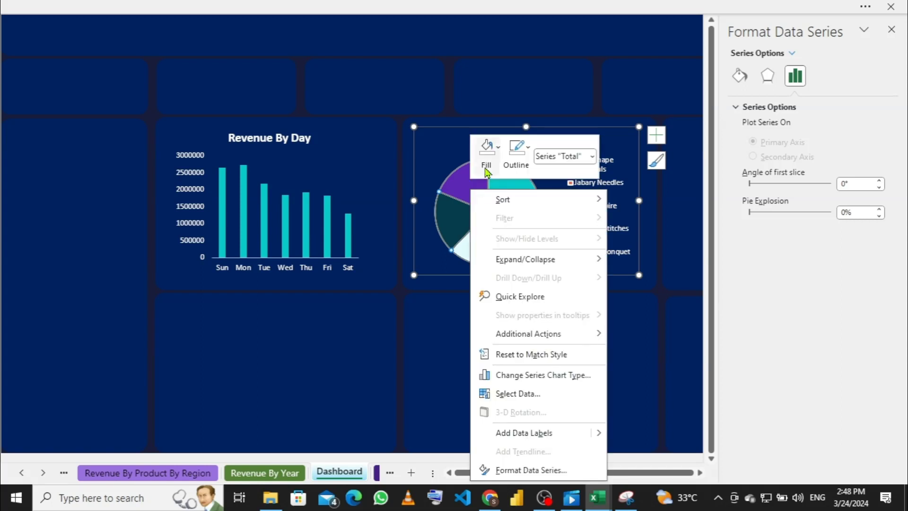
{"action": "left_click", "coordinate": [527, 153]}
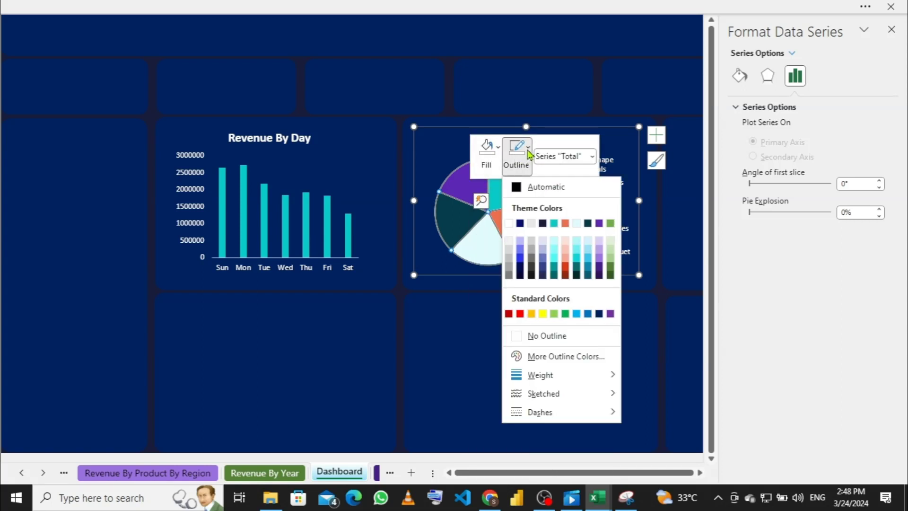
{"action": "left_click", "coordinate": [518, 335]}
{"action": "left_click", "coordinate": [519, 302]}
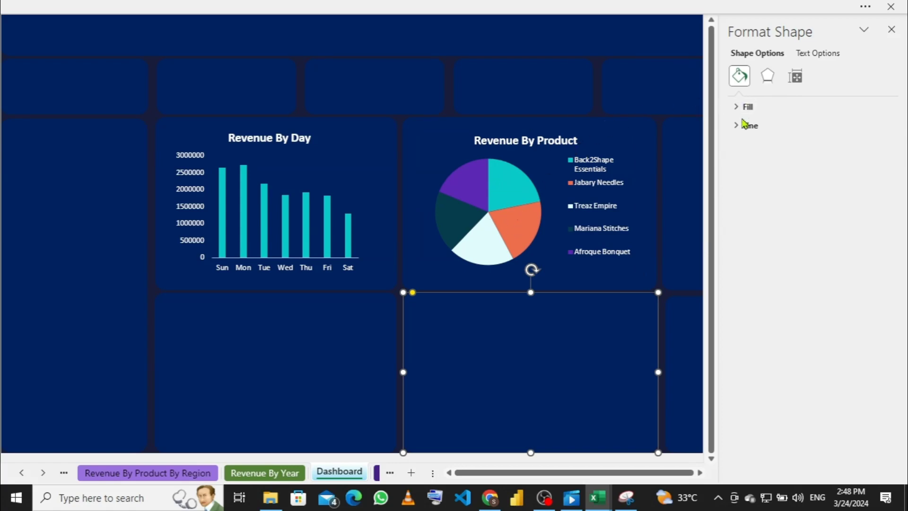
{"action": "left_click", "coordinate": [891, 29]}
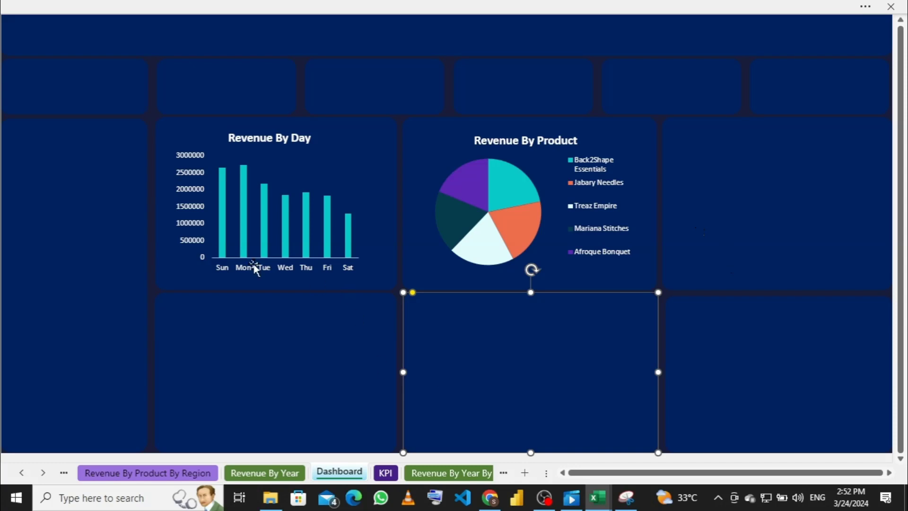
Step: Apply No Outline to the Revenue By Day chart's Sun–Sat day axis
{"action": "left_click", "coordinate": [274, 268]}
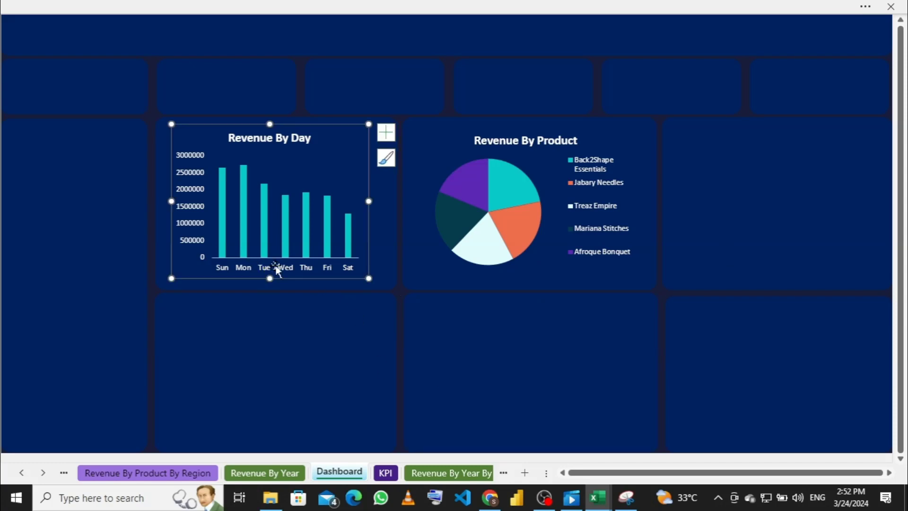
{"action": "left_click", "coordinate": [284, 267]}
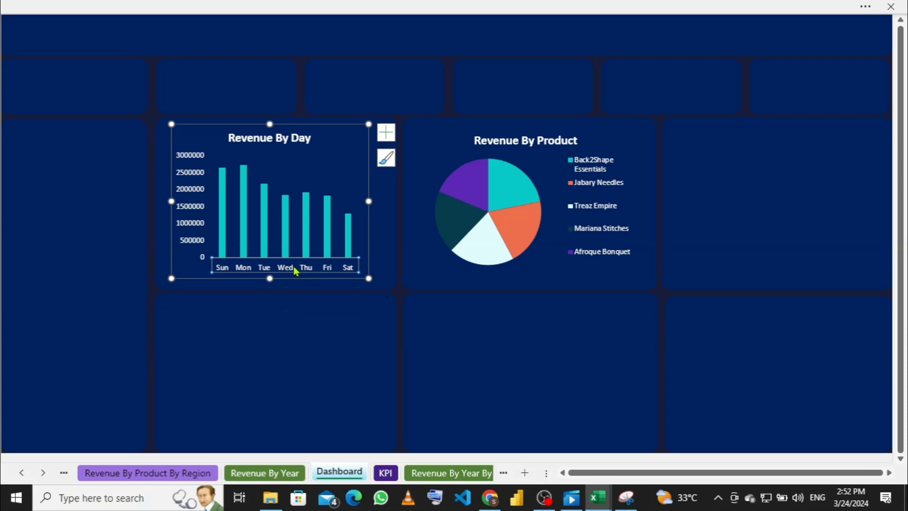
{"action": "right_click", "coordinate": [301, 268]}
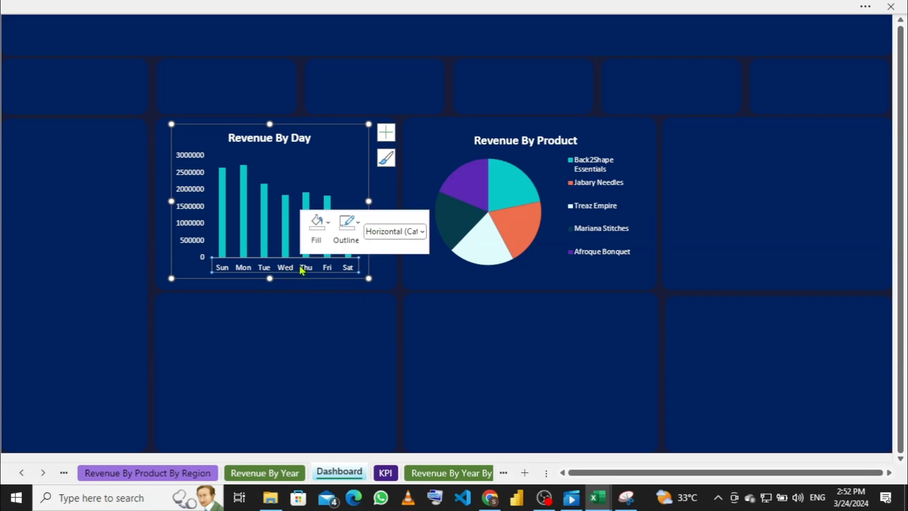
{"action": "left_click", "coordinate": [359, 227]}
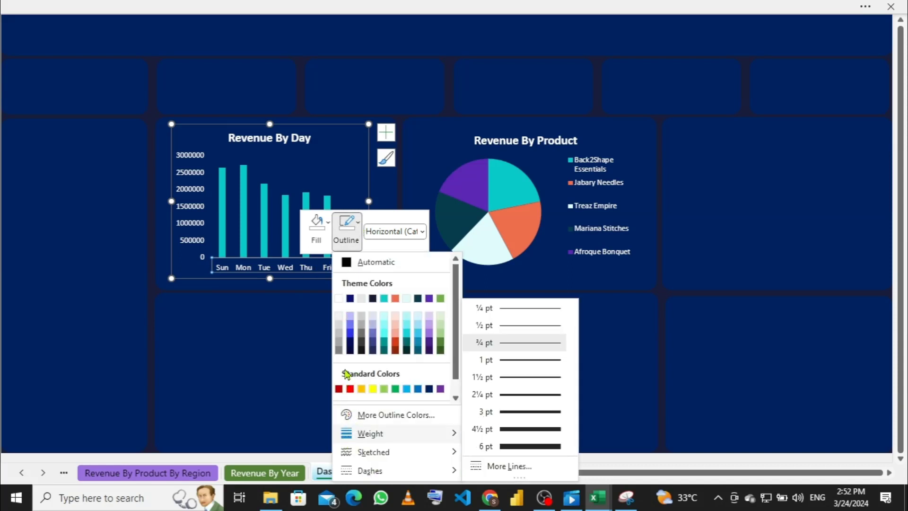
{"action": "left_click_drag", "start_coordinate": [455, 345], "coordinate": [455, 359]}
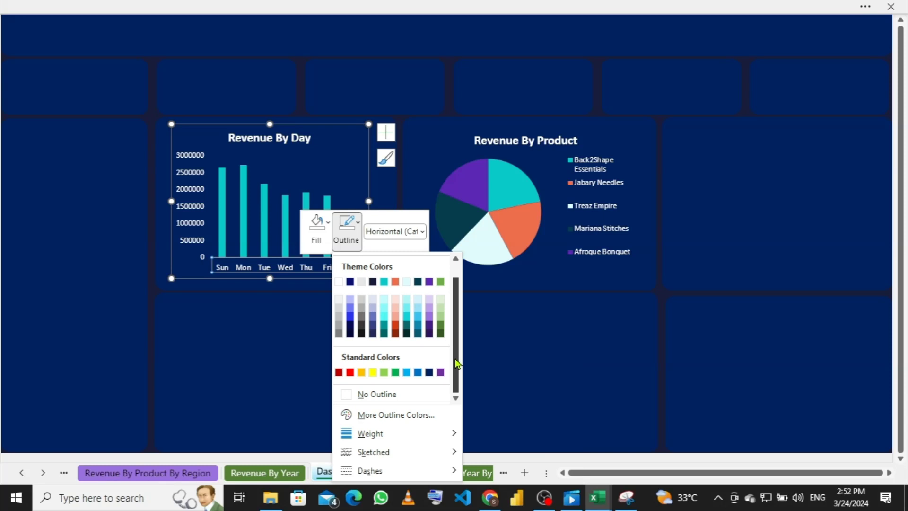
{"action": "scroll", "coordinate": [423, 377], "scroll_direction": "up", "scroll_amount": 1}
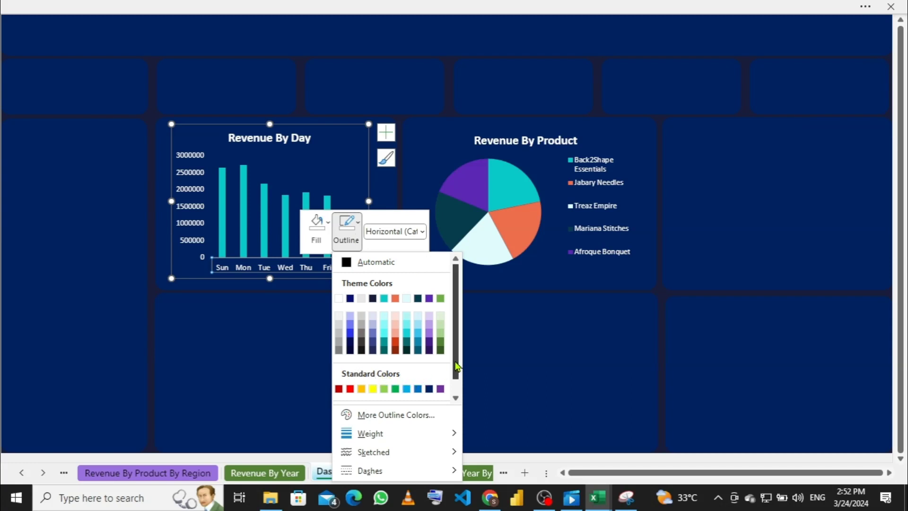
{"action": "scroll", "coordinate": [456, 360], "scroll_direction": "down", "scroll_amount": 1}
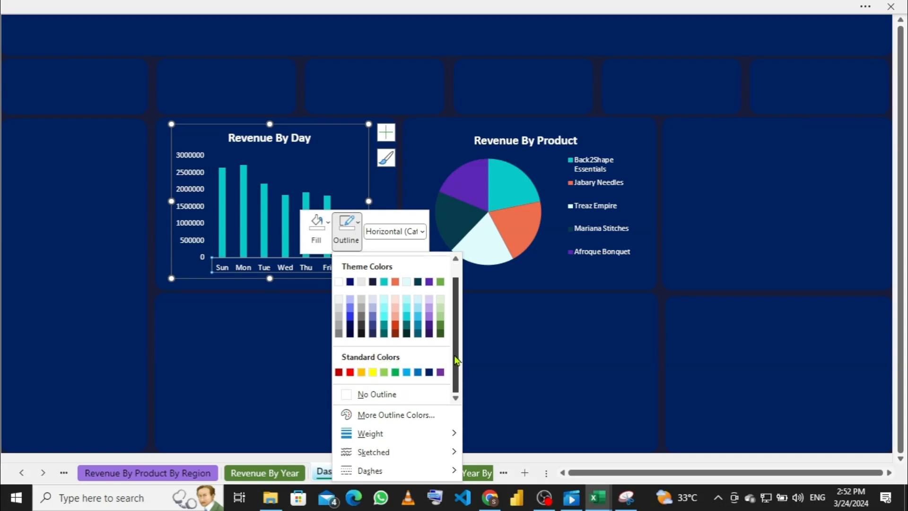
{"action": "left_click", "coordinate": [347, 399]}
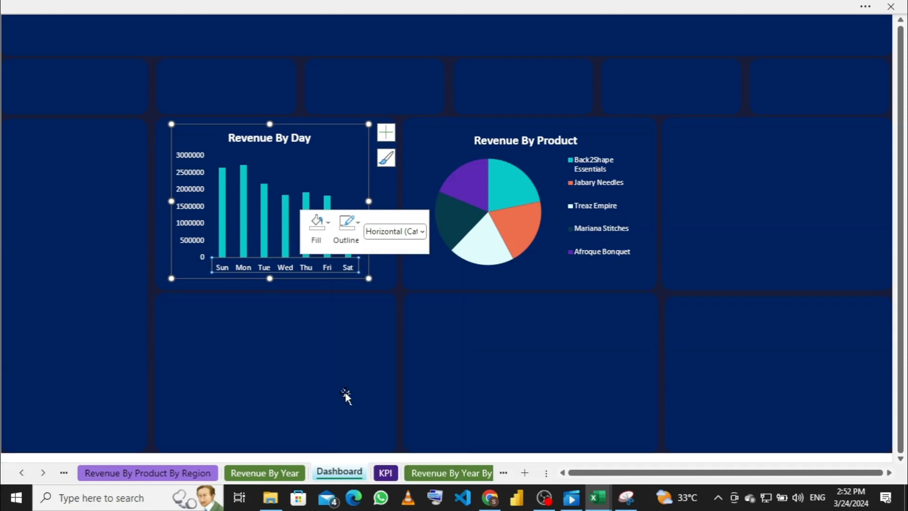
{"action": "left_click", "coordinate": [201, 339]}
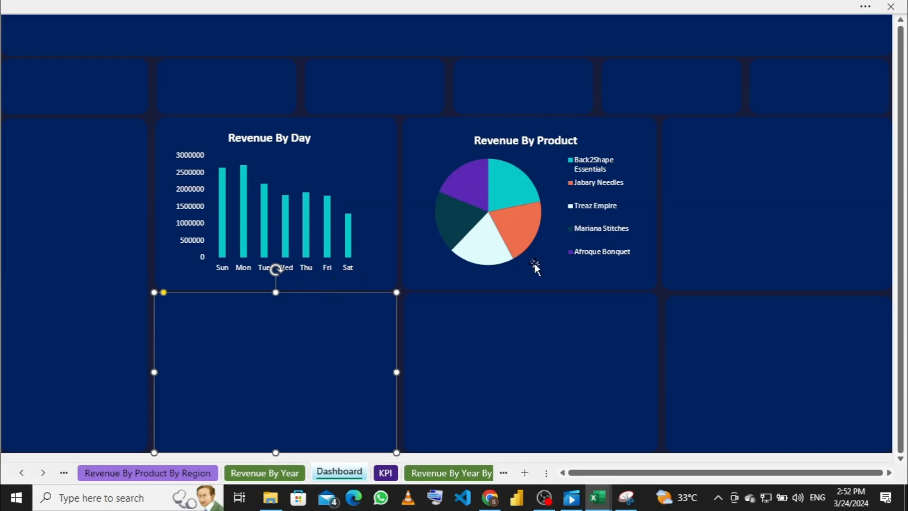
Step: Copy the sales-method pivot bar chart (Instore, Outlet, Online) into the Dashboard tile beside the pie chart
{"action": "left_click", "coordinate": [741, 213]}
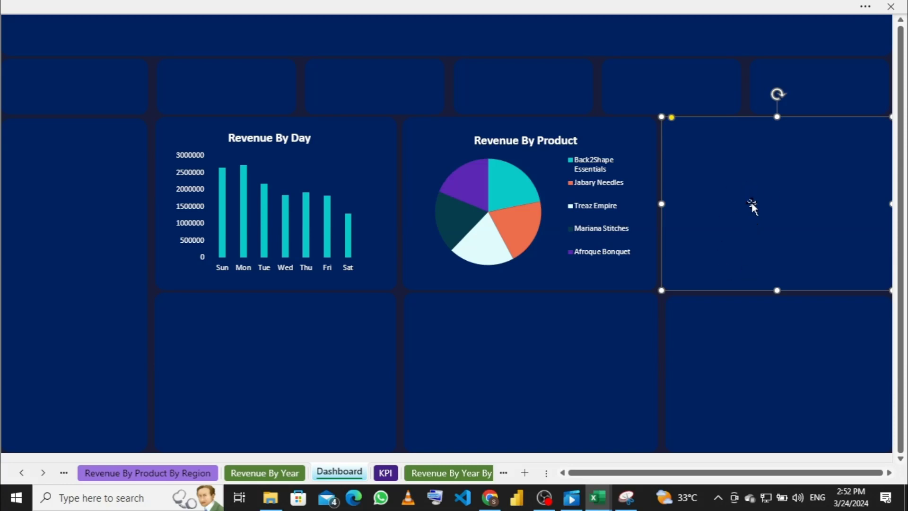
{"action": "left_click", "coordinate": [265, 472]}
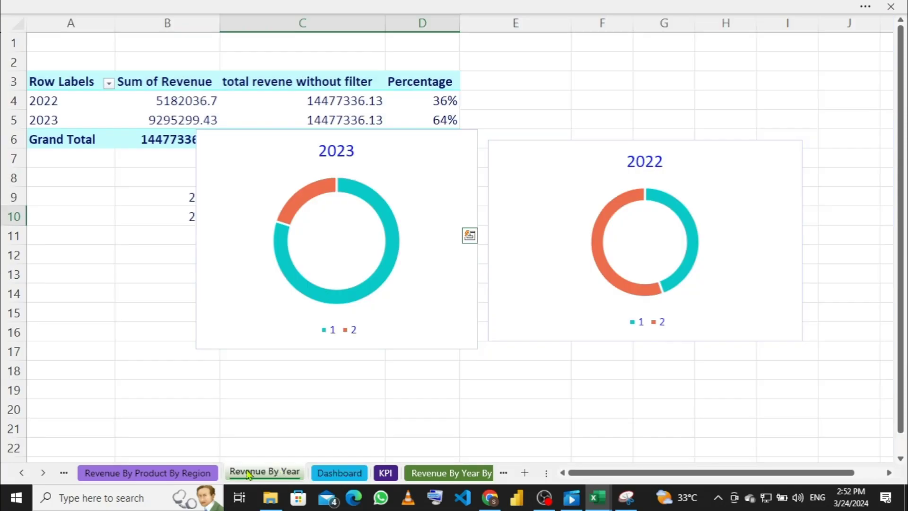
{"action": "left_click", "coordinate": [181, 477]}
{"action": "left_click", "coordinate": [63, 472]}
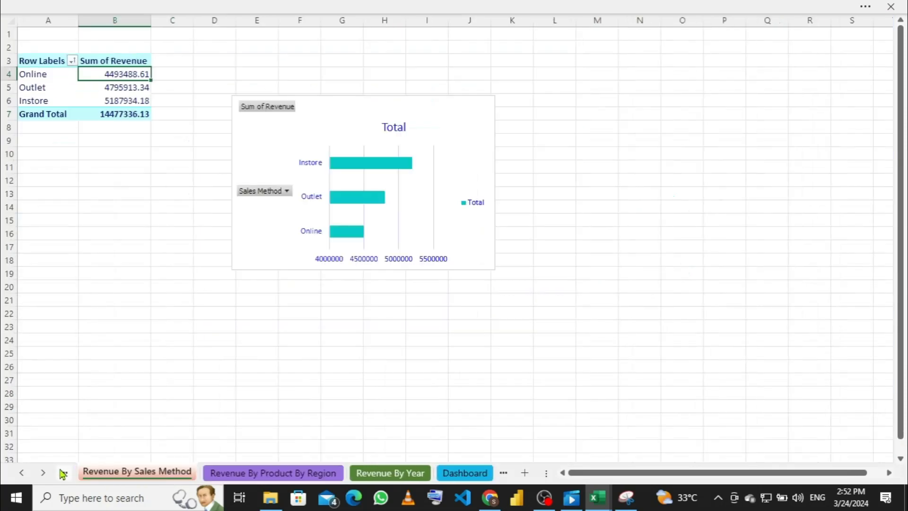
{"action": "left_click", "coordinate": [468, 137]}
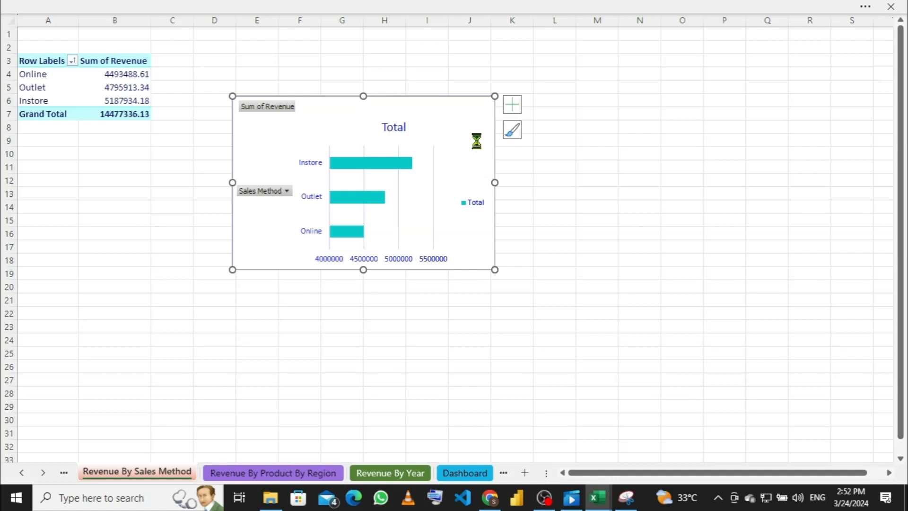
{"action": "left_click", "coordinate": [461, 472]}
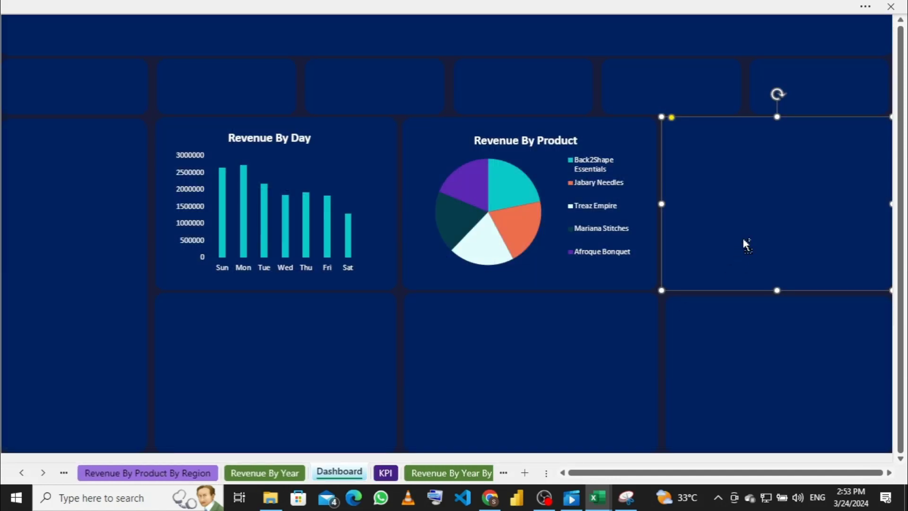
{"action": "key", "text": "ctrl+v"}
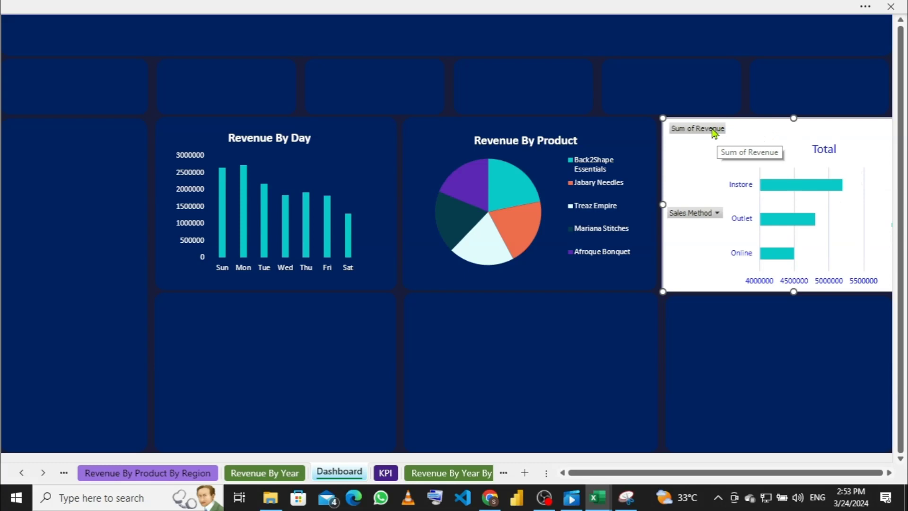
Step: Hide all field buttons on the Total bar chart and delete its vertical gridlines
{"action": "right_click", "coordinate": [714, 133]}
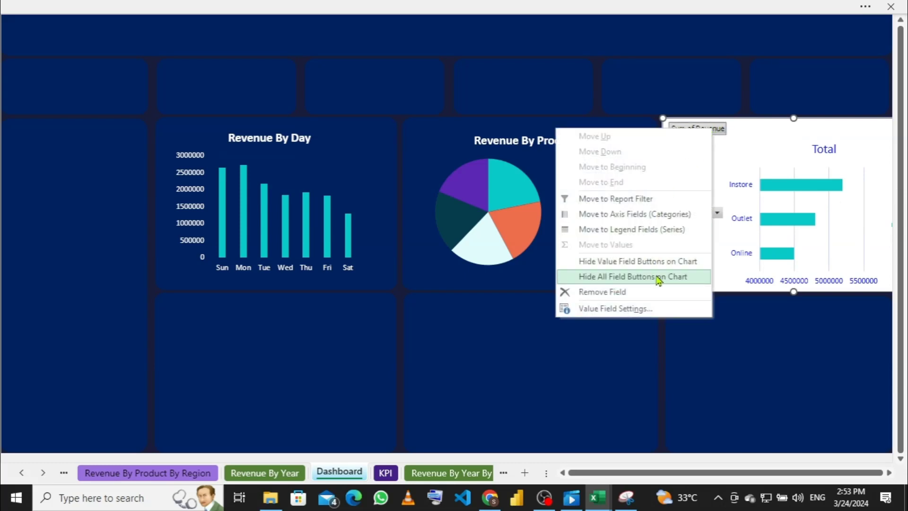
{"action": "left_click", "coordinate": [659, 277]}
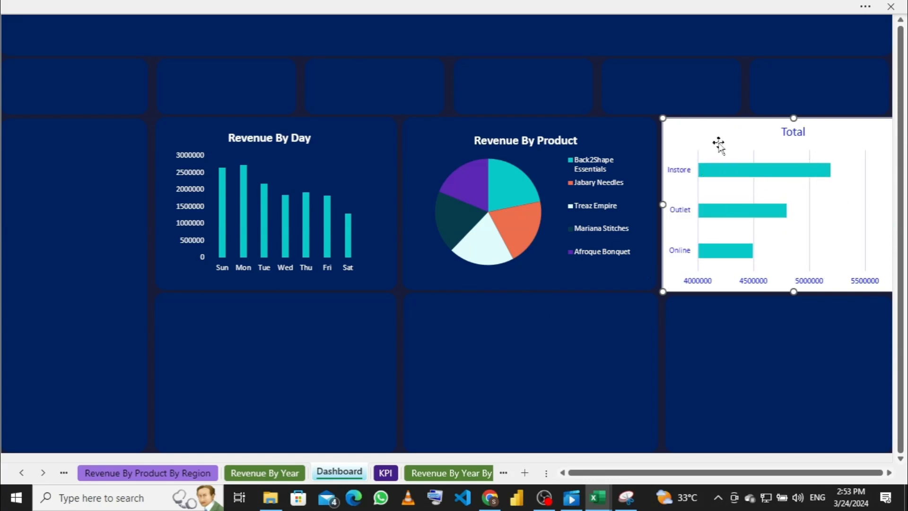
{"action": "left_click", "coordinate": [810, 199]}
{"action": "key", "text": "Delete"}
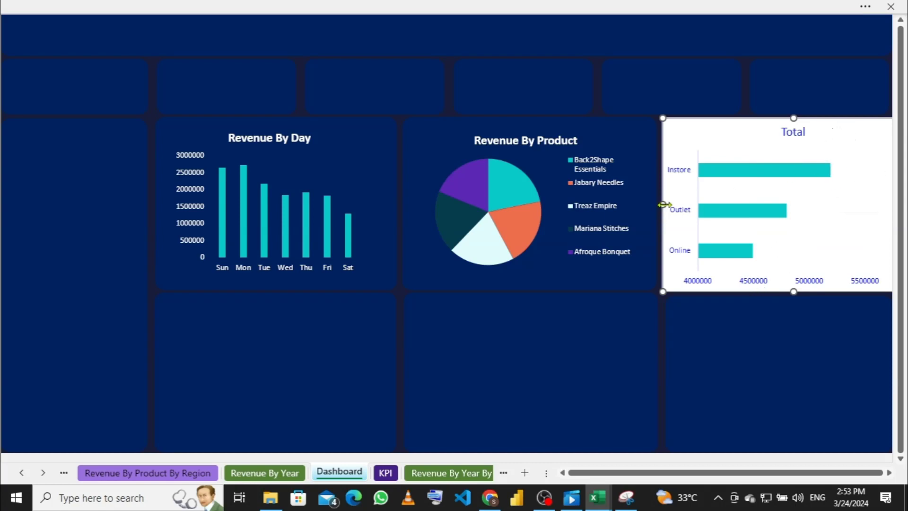
Step: Resize and reposition the Total bar chart so it fits inside the right-hand tile
{"action": "left_click_drag", "start_coordinate": [663, 205], "coordinate": [761, 176]}
{"action": "mouse_move", "coordinate": [859, 134]}
{"action": "left_mouse_down"}
{"action": "mouse_move", "coordinate": [837, 129]}
{"action": "mouse_move", "coordinate": [841, 123]}
{"action": "left_mouse_up"}
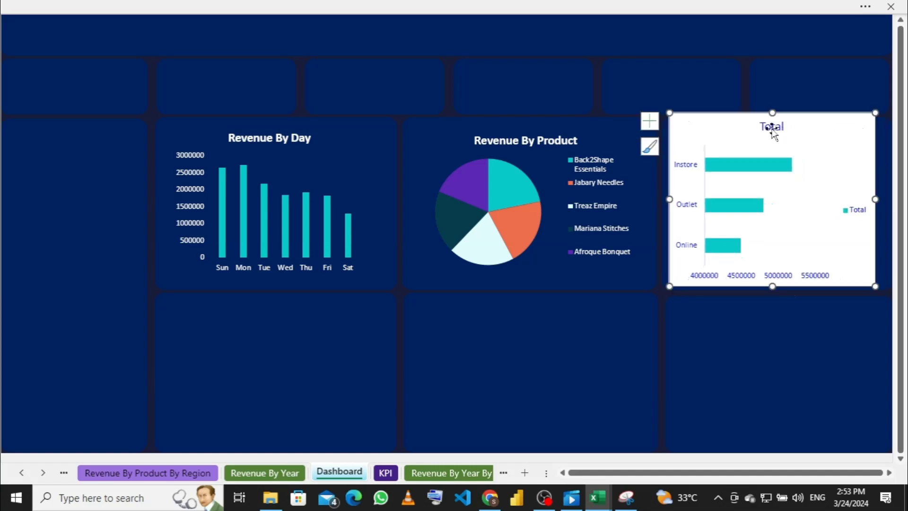
{"action": "left_click_drag", "start_coordinate": [773, 115], "coordinate": [774, 132]}
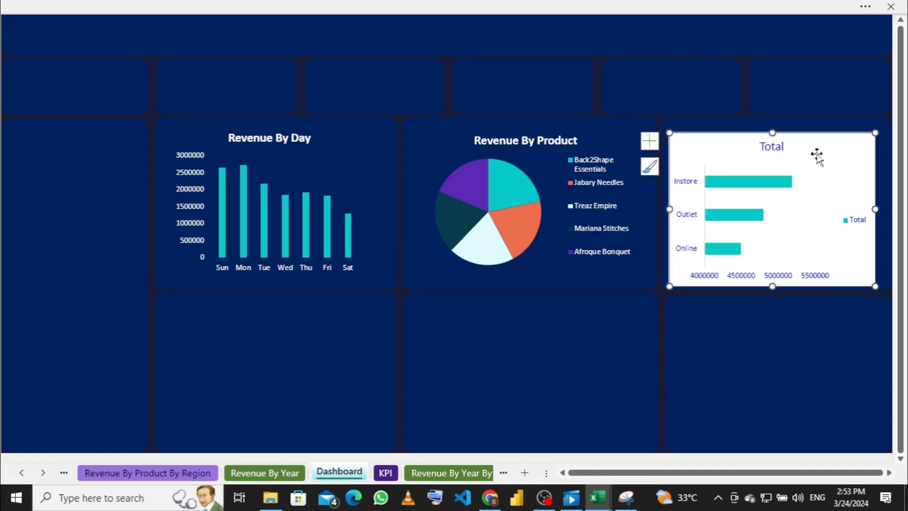
{"action": "left_click_drag", "start_coordinate": [821, 148], "coordinate": [824, 142]}
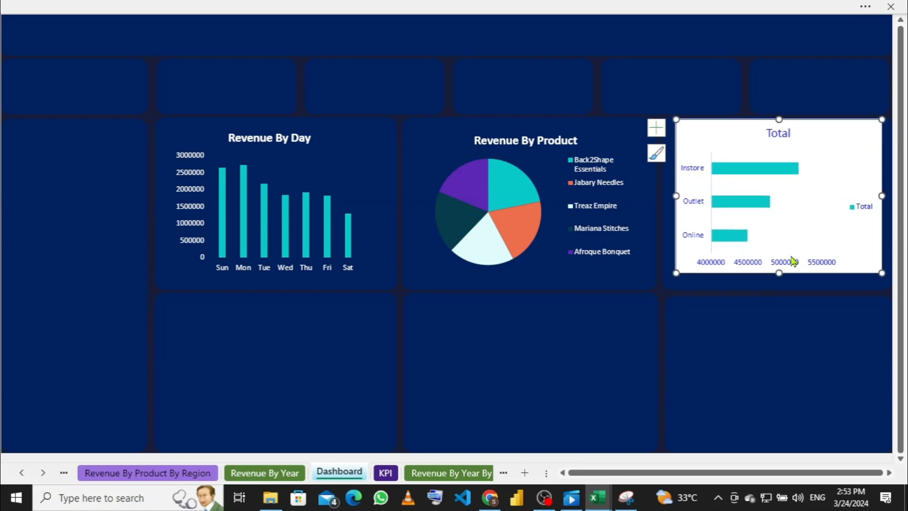
Step: Make the Total bar chart slightly taller within its tile
{"action": "left_click_drag", "start_coordinate": [780, 279], "coordinate": [780, 285]}
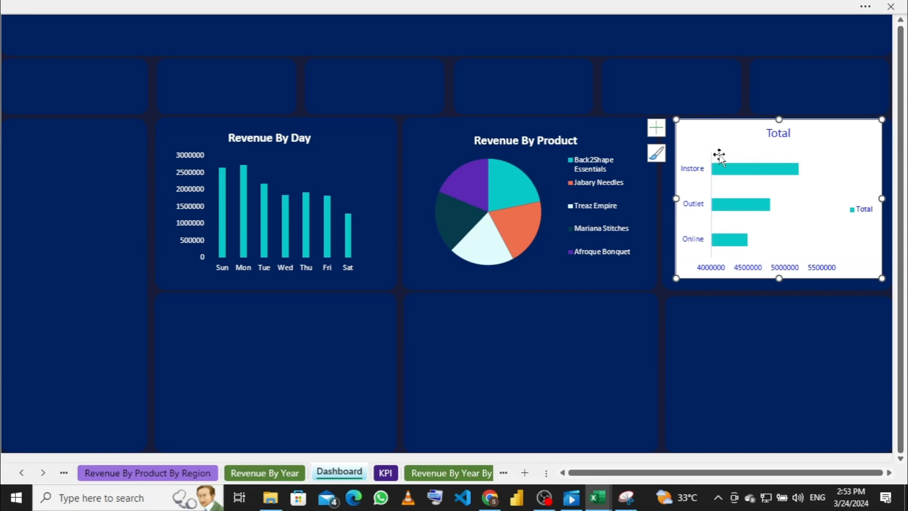
{"action": "mouse_move", "coordinate": [733, 172]}
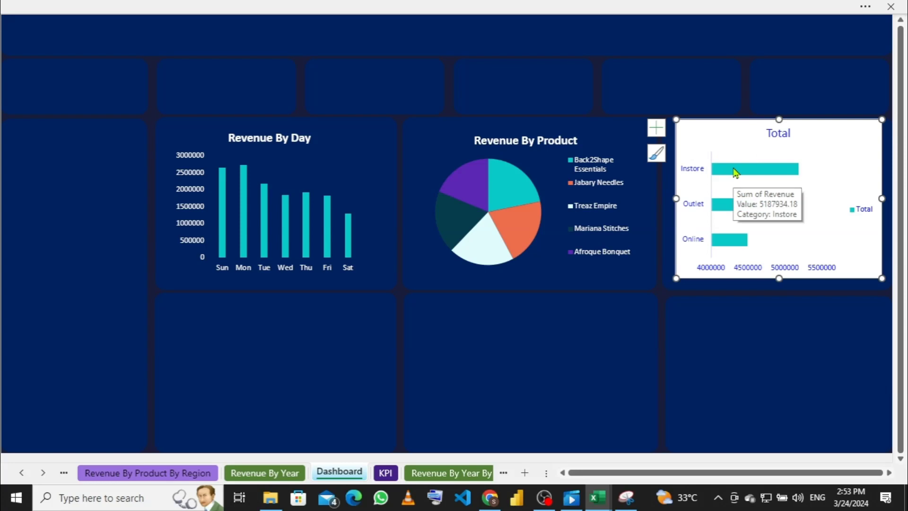
{"action": "right_click", "coordinate": [723, 135]}
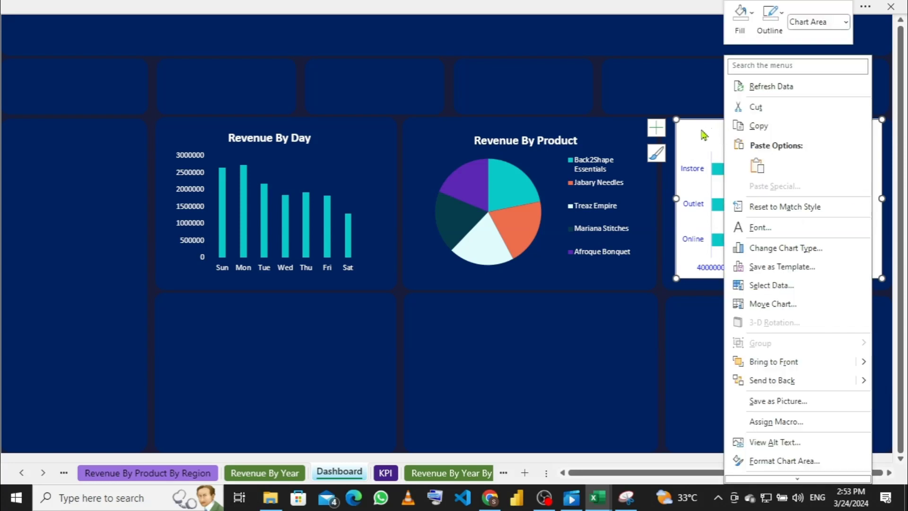
{"action": "left_click", "coordinate": [702, 134]}
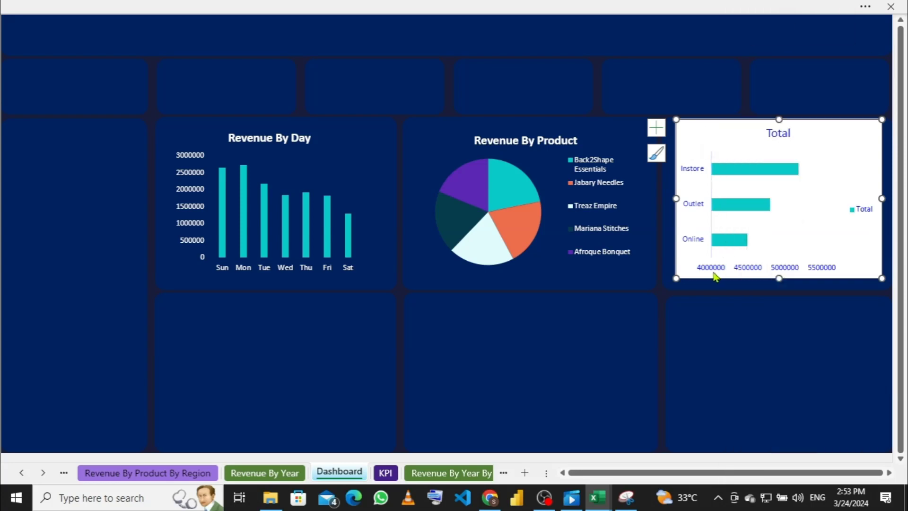
Step: Delete the chart's Total legend and its horizontal value axis
{"action": "left_click", "coordinate": [865, 210]}
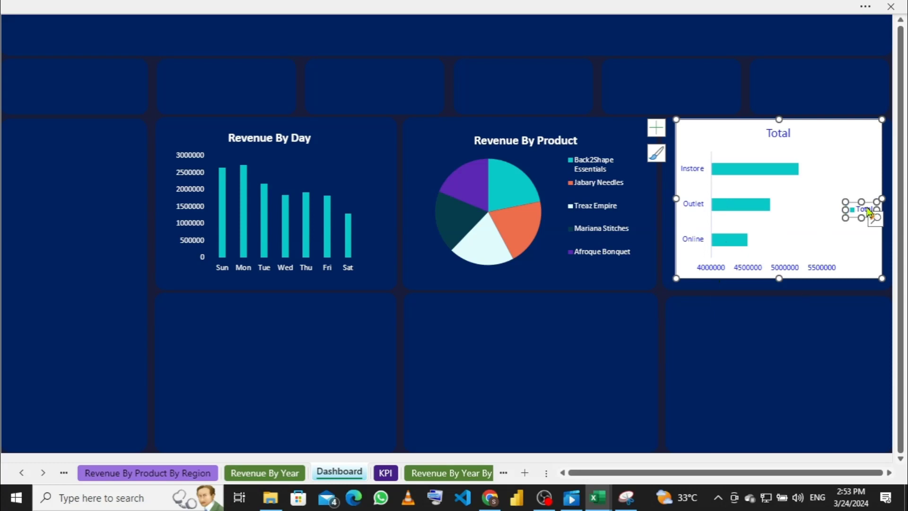
{"action": "key", "text": "Delete"}
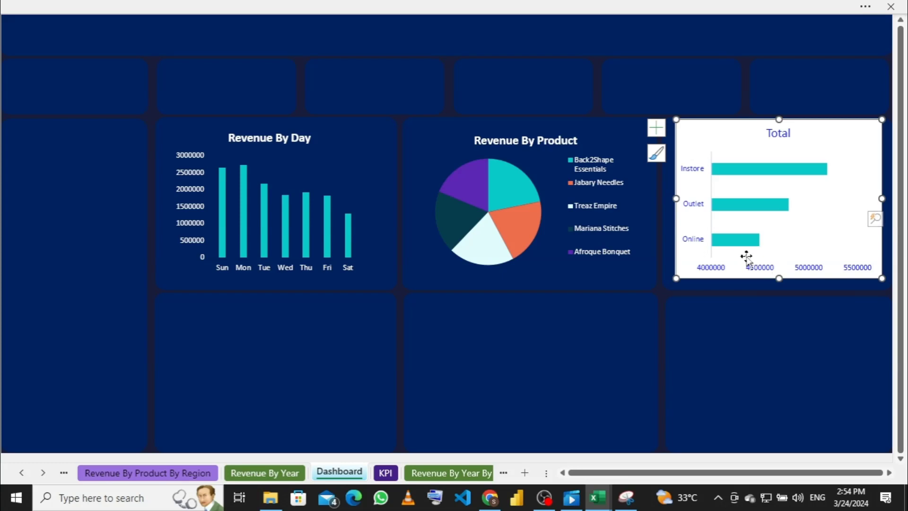
{"action": "left_click", "coordinate": [761, 275]}
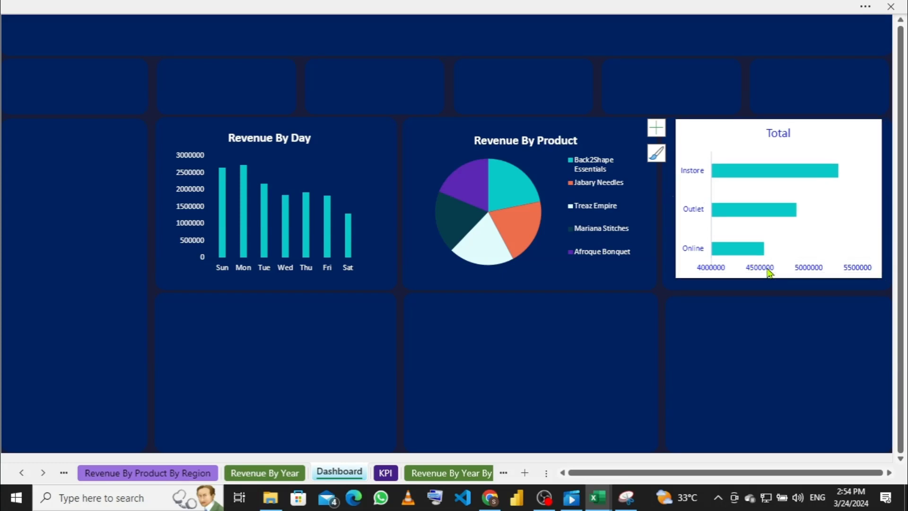
{"action": "key", "text": "Delete"}
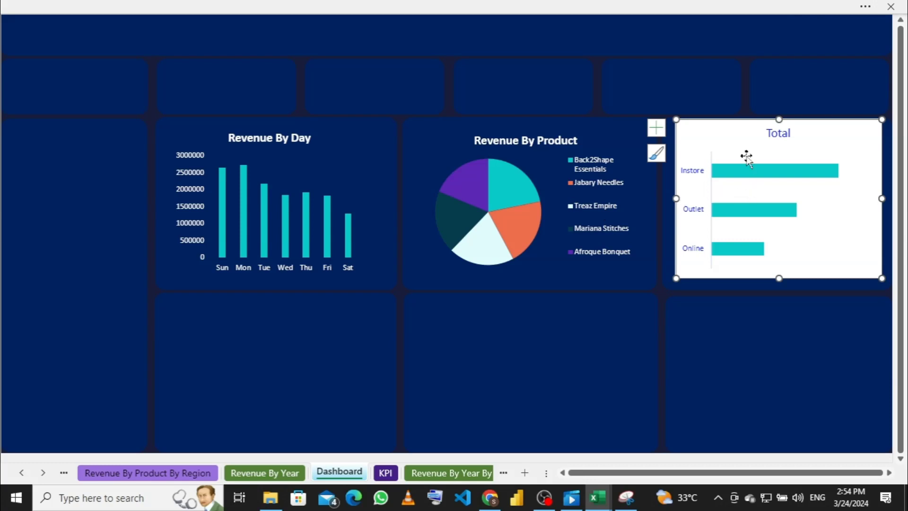
Step: Give the Total bar chart a transparent background and no border
{"action": "right_click", "coordinate": [731, 135]}
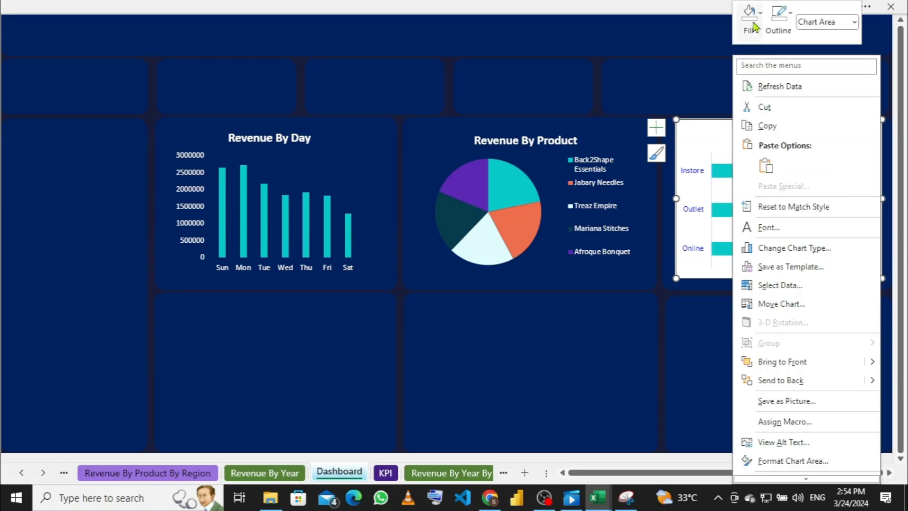
{"action": "left_click", "coordinate": [763, 23]}
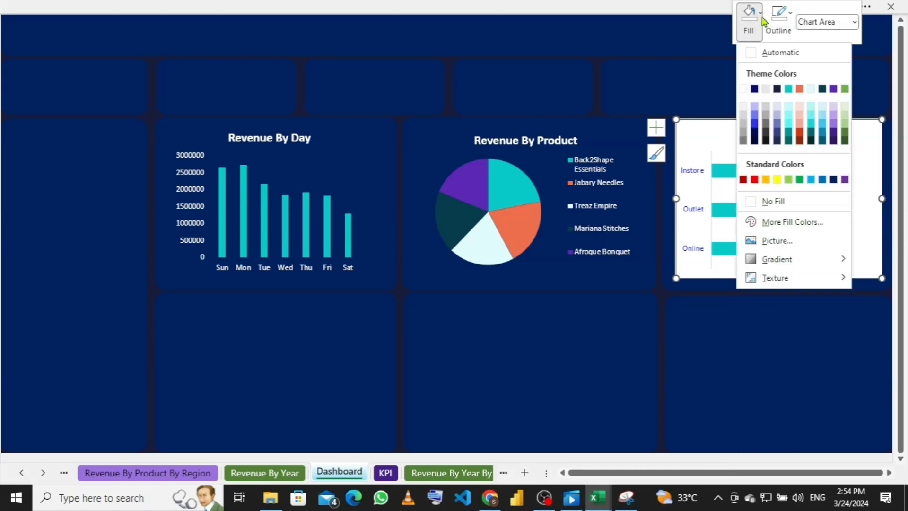
{"action": "left_click", "coordinate": [752, 201]}
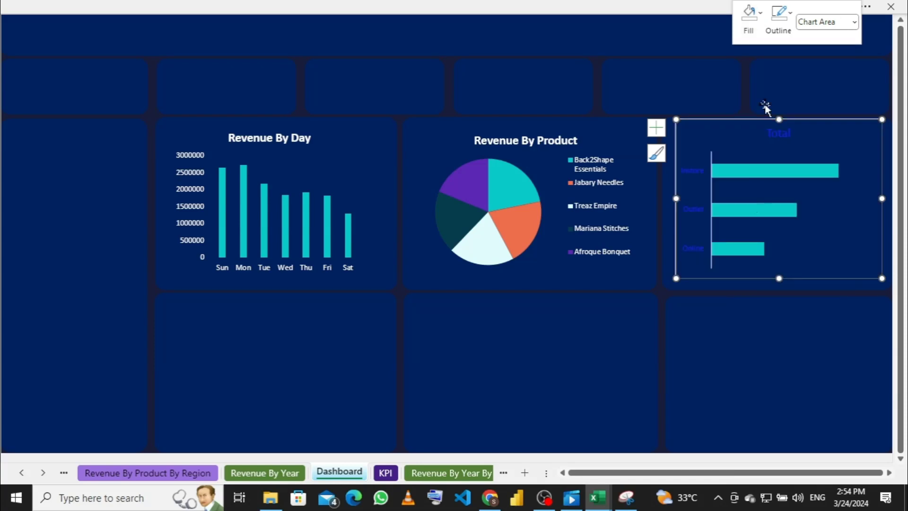
{"action": "left_click", "coordinate": [786, 19]}
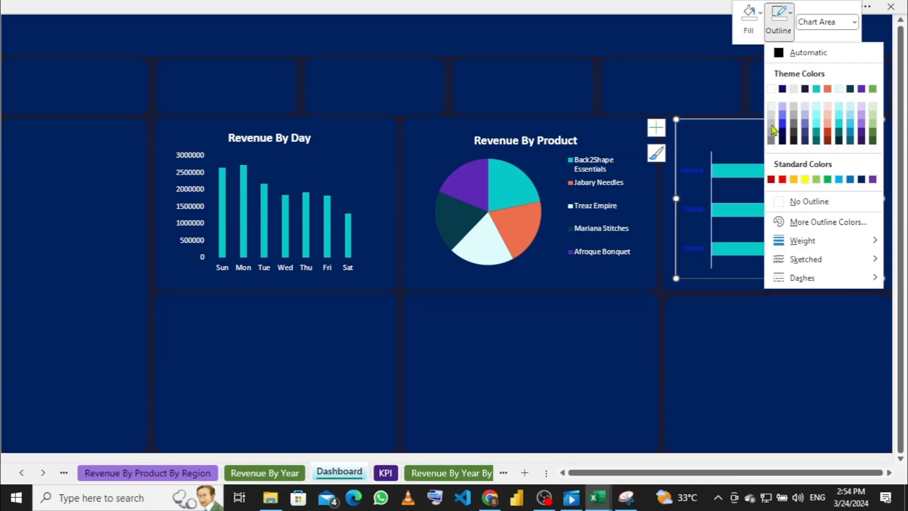
{"action": "left_click", "coordinate": [780, 204]}
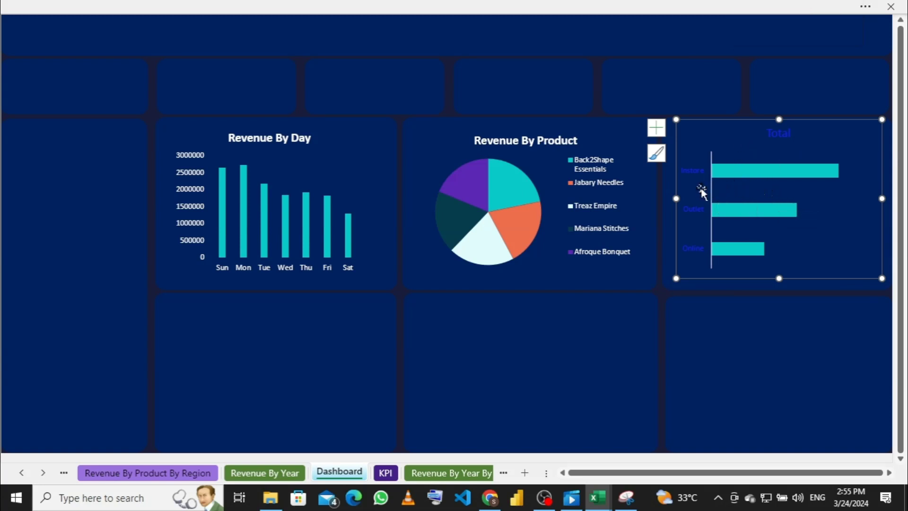
Step: Remove the line from the Instore/Outlet/Online category axis, then bring up the chart's context menu
{"action": "left_click", "coordinate": [697, 170]}
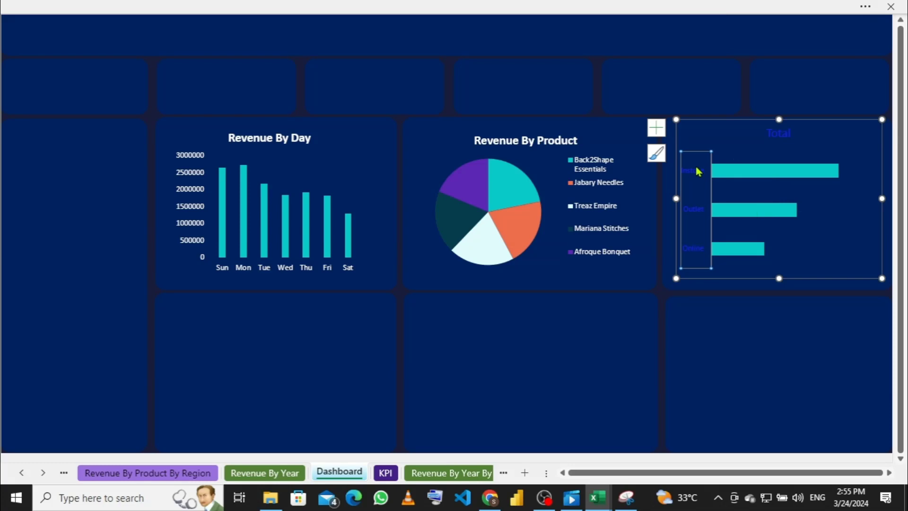
{"action": "right_click", "coordinate": [697, 170]}
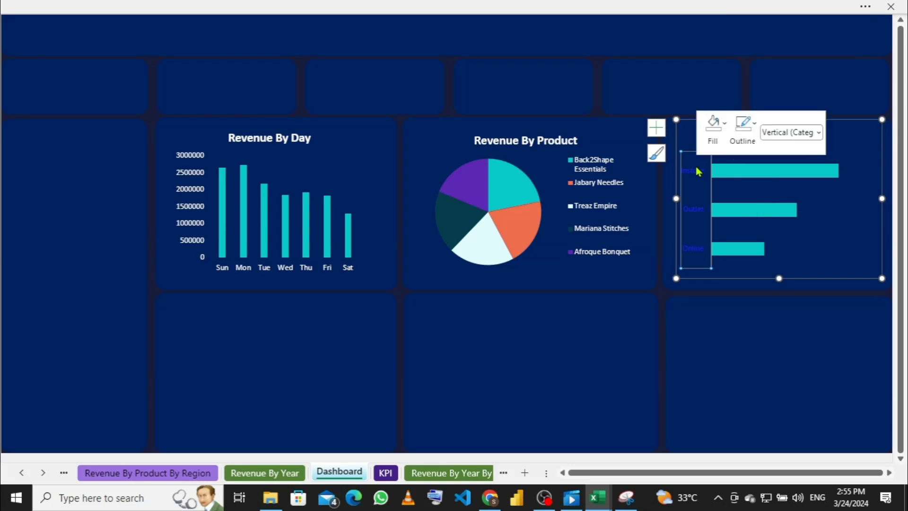
{"action": "left_click", "coordinate": [745, 143]}
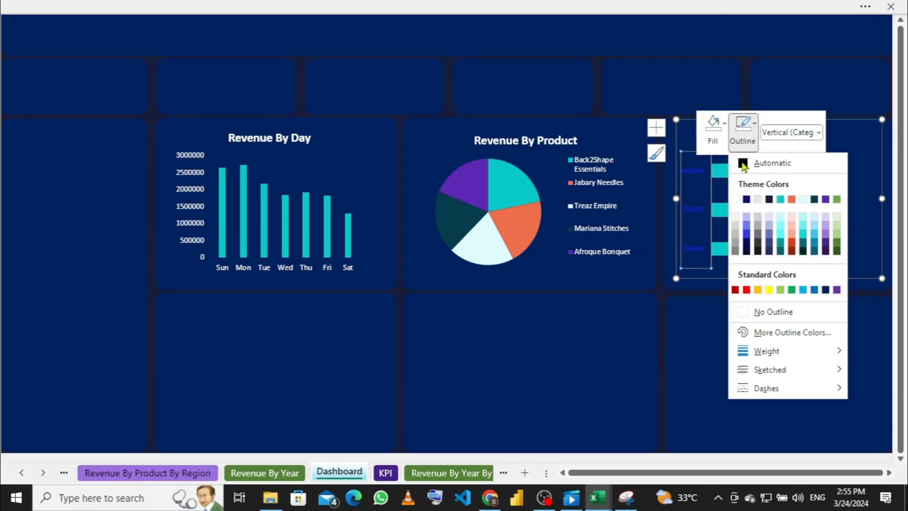
{"action": "left_click", "coordinate": [742, 311]}
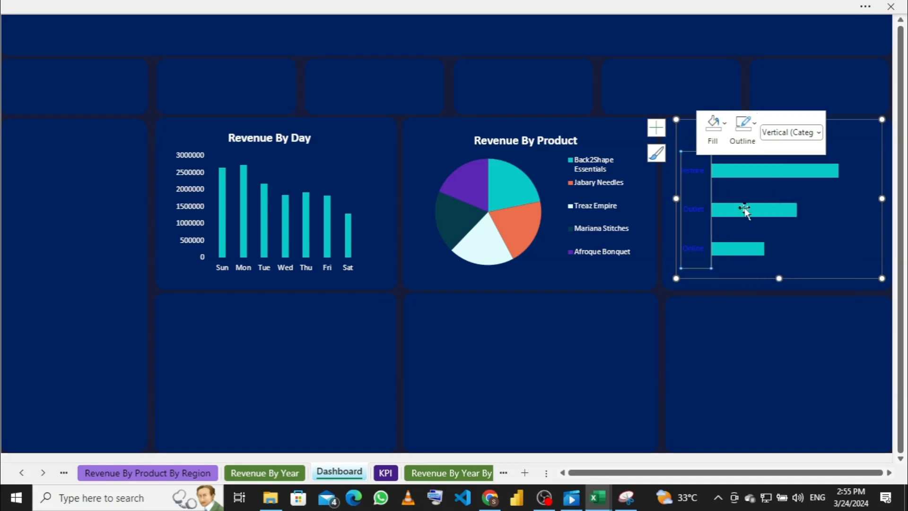
{"action": "left_click", "coordinate": [700, 181]}
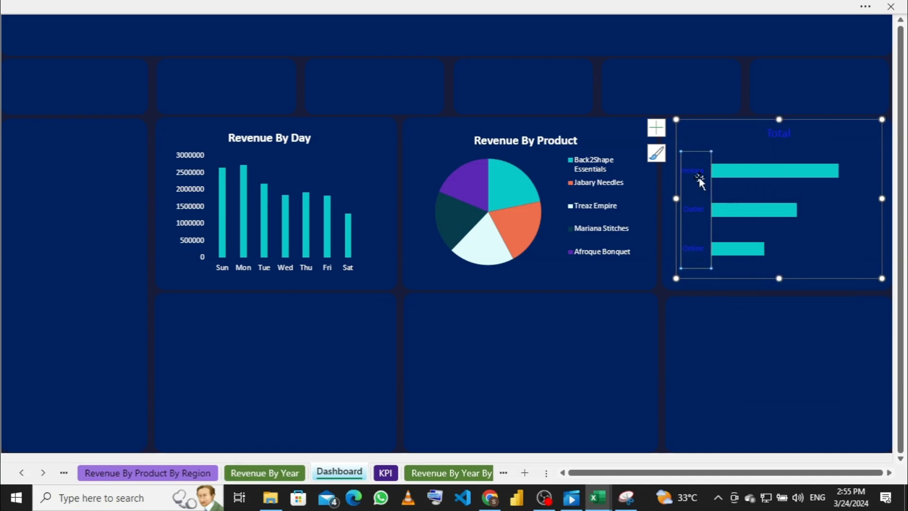
{"action": "right_click", "coordinate": [699, 179]}
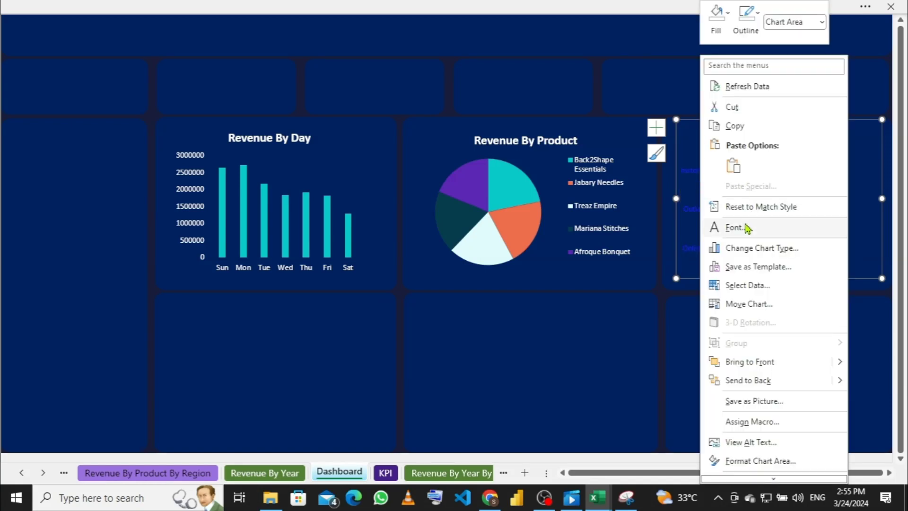
Step: Set the chart's font colour to white for the Instore, Outlet, Online labels and Total title
{"action": "left_click", "coordinate": [746, 228]}
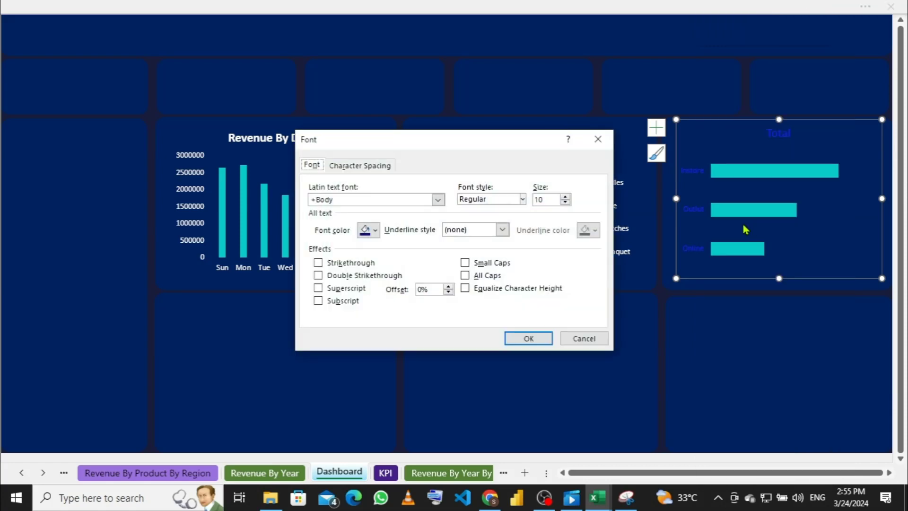
{"action": "left_click", "coordinate": [375, 232]}
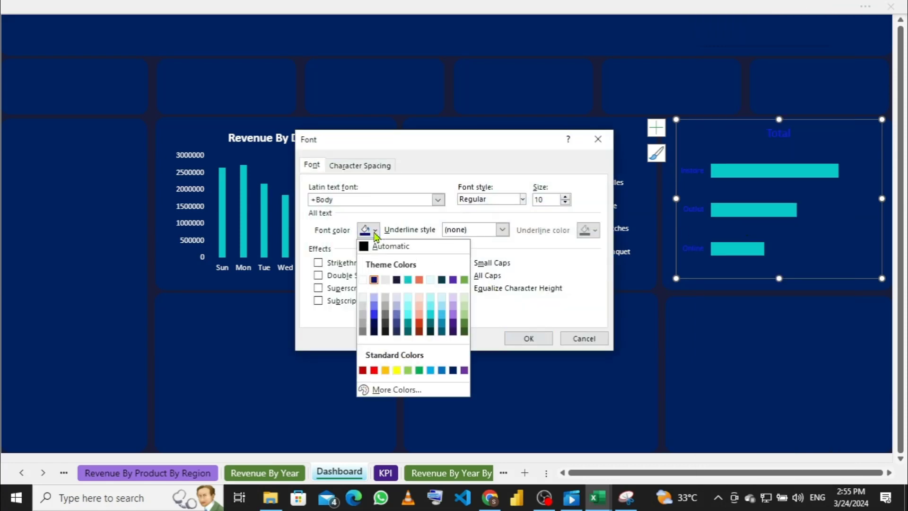
{"action": "left_click", "coordinate": [363, 280]}
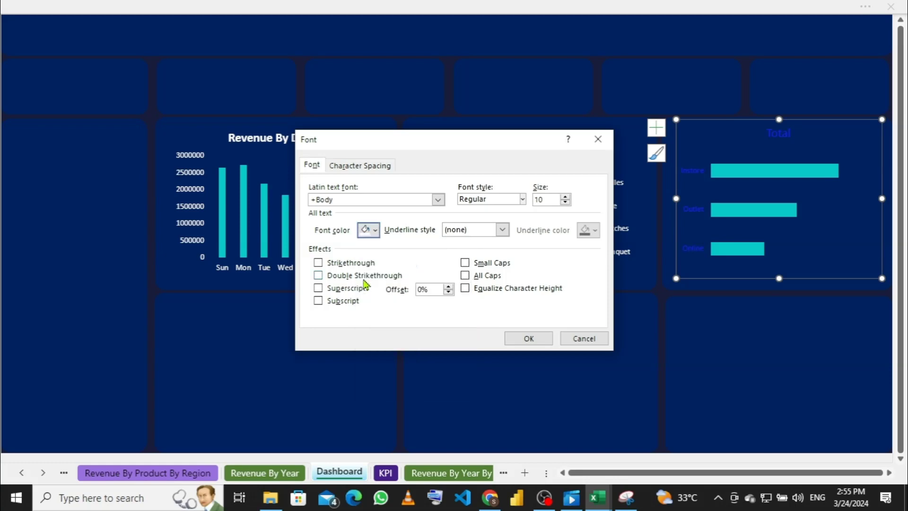
{"action": "left_click", "coordinate": [529, 339]}
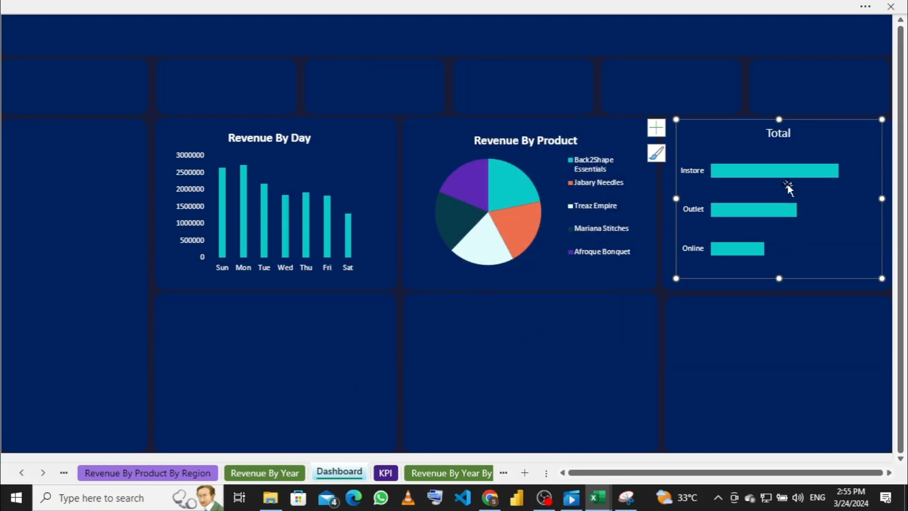
{"action": "mouse_move", "coordinate": [787, 178]}
Step: Add data labels (5187934.18, 4795913.34, 4493488.61) and widen the chart so each fits on one line
{"action": "left_click", "coordinate": [656, 128]}
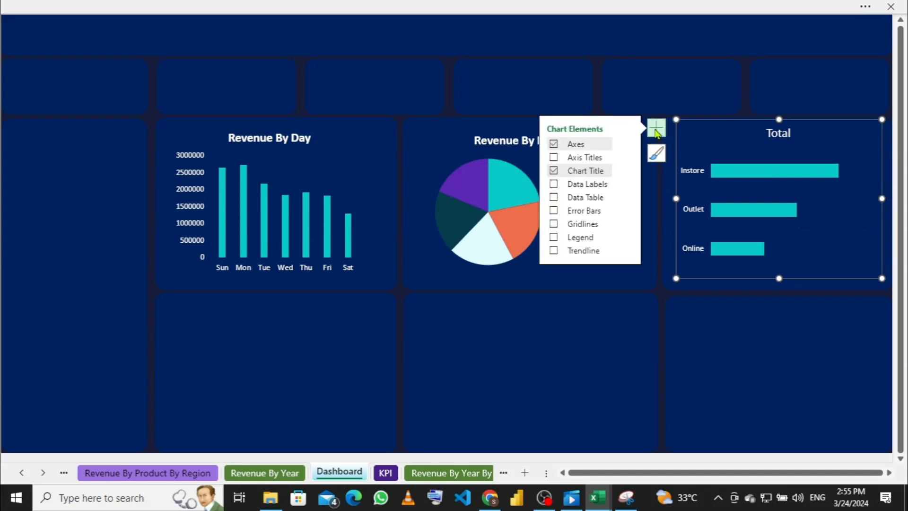
{"action": "left_click", "coordinate": [555, 186]}
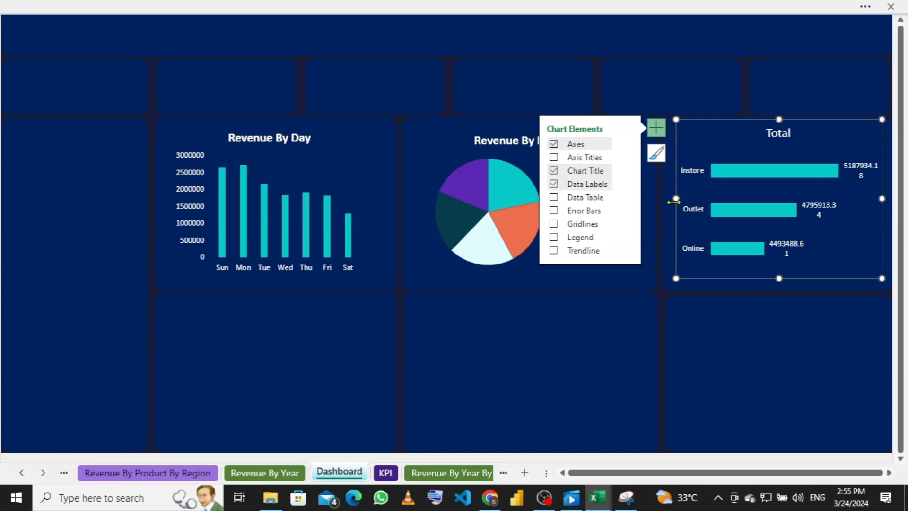
{"action": "left_click_drag", "start_coordinate": [675, 199], "coordinate": [667, 198]}
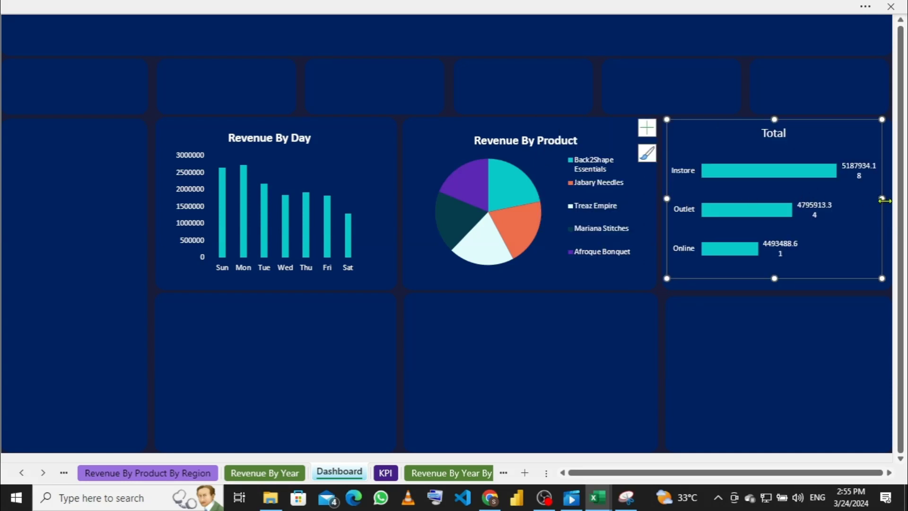
{"action": "left_click_drag", "start_coordinate": [882, 199], "coordinate": [891, 199]}
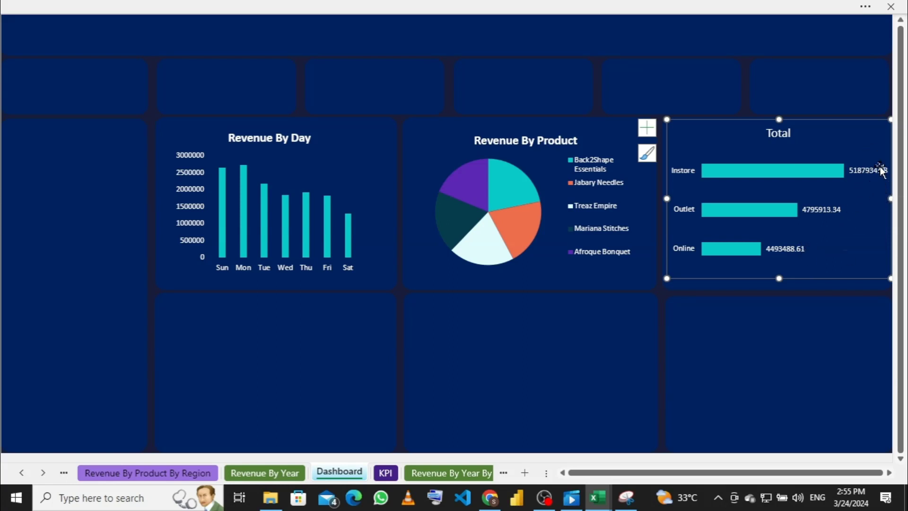
Step: Switch to the Revenue By Sales Method sheet and select the pivot's revenue values in B4:B6
{"action": "left_click", "coordinate": [140, 475]}
{"action": "left_click", "coordinate": [64, 472]}
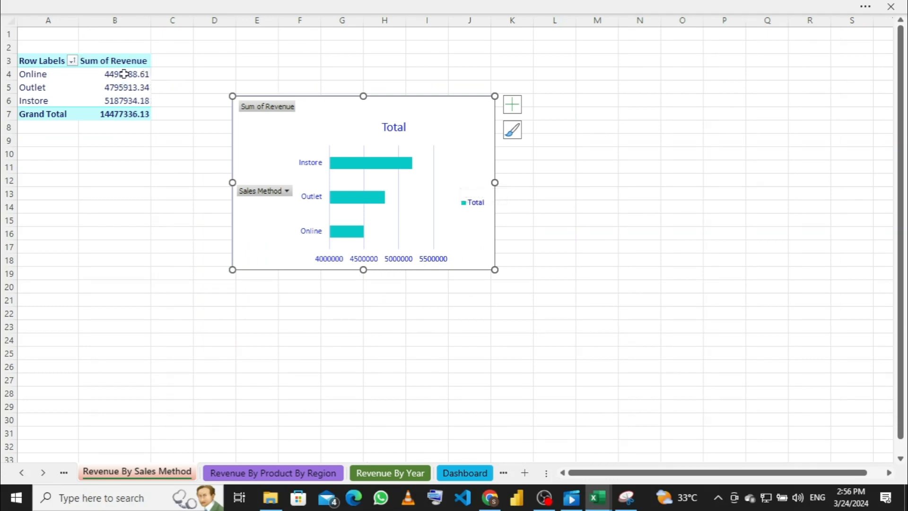
{"action": "mouse_move", "coordinate": [124, 73]}
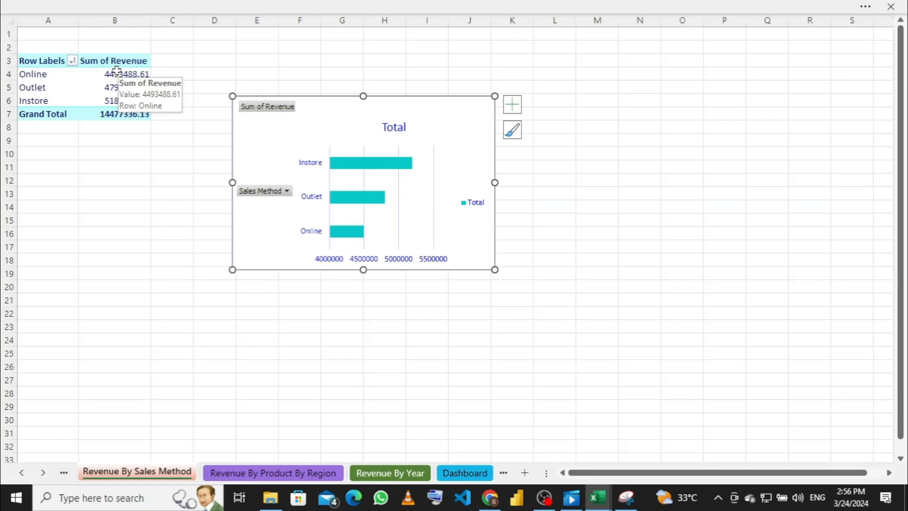
{"action": "left_click_drag", "start_coordinate": [116, 71], "coordinate": [119, 101]}
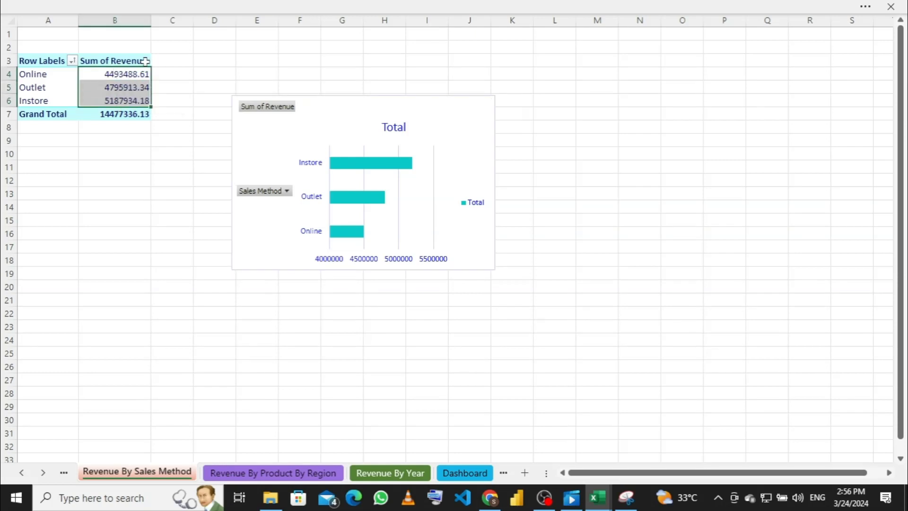
{"action": "left_click", "coordinate": [244, 6]}
Step: Format B4:B6 as Currency with 0 decimal places and the ₦ Edo symbol
{"action": "right_click", "coordinate": [119, 76]}
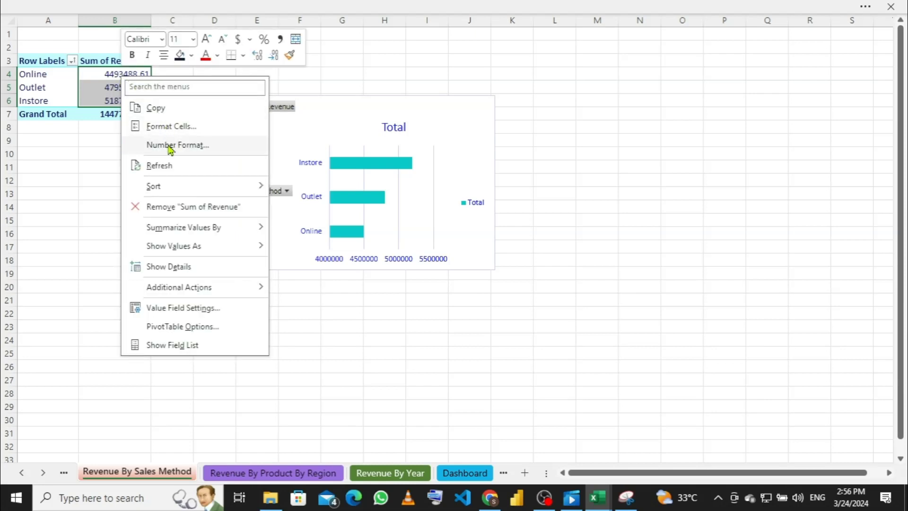
{"action": "left_click", "coordinate": [205, 146]}
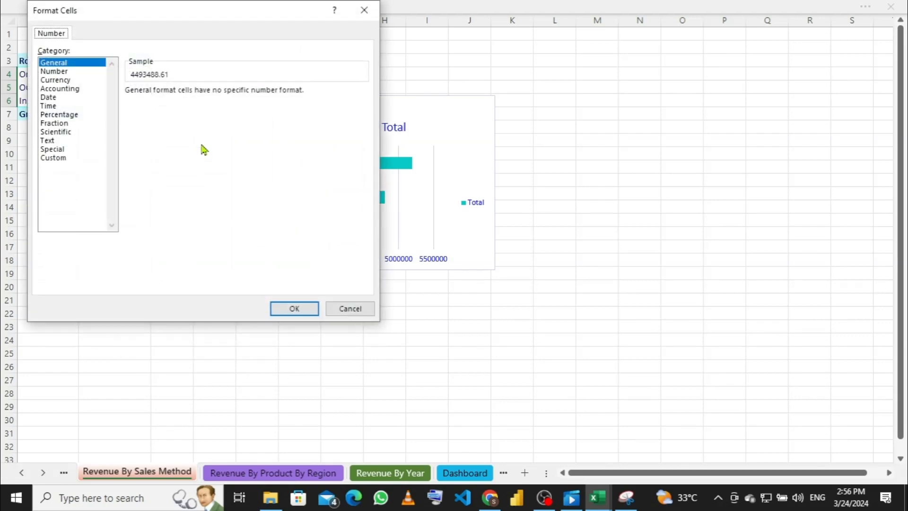
{"action": "left_click", "coordinate": [56, 80]}
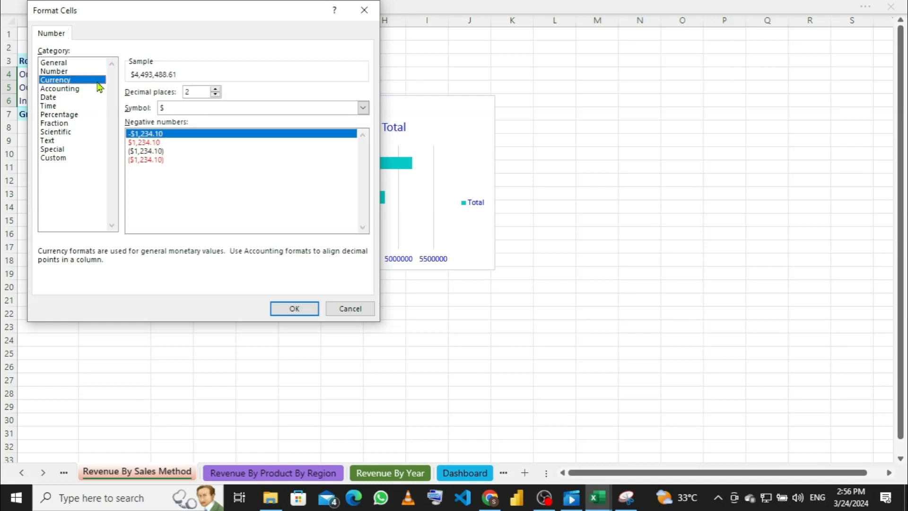
{"action": "left_click", "coordinate": [216, 94]}
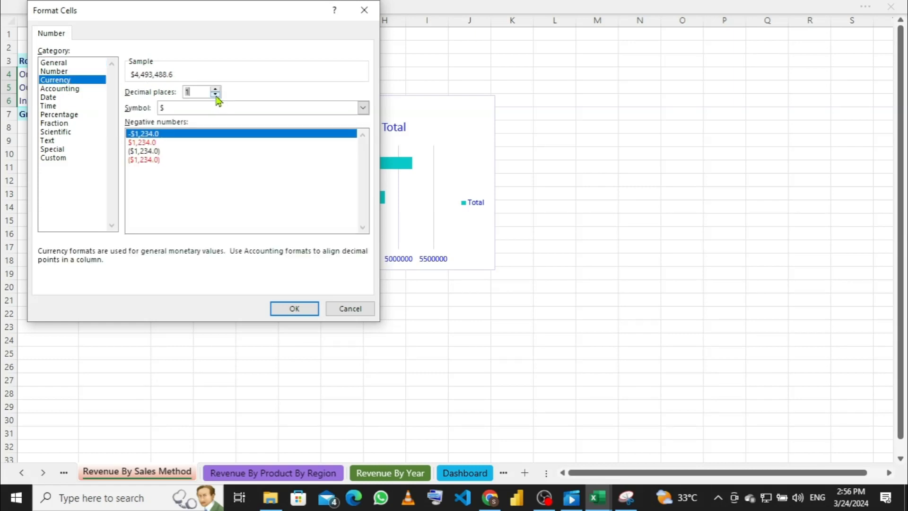
{"action": "left_click", "coordinate": [216, 95]}
{"action": "left_click", "coordinate": [363, 109]}
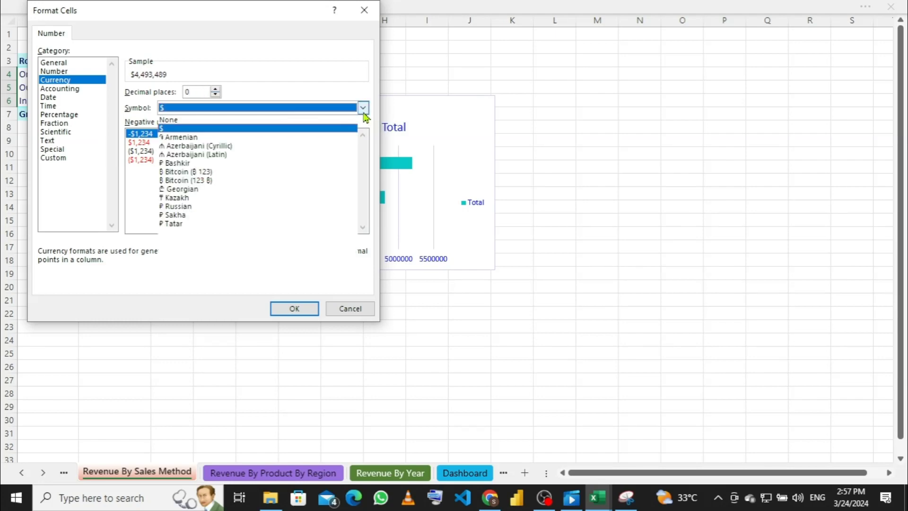
{"action": "scroll", "coordinate": [319, 161], "scroll_direction": "down", "scroll_amount": 7}
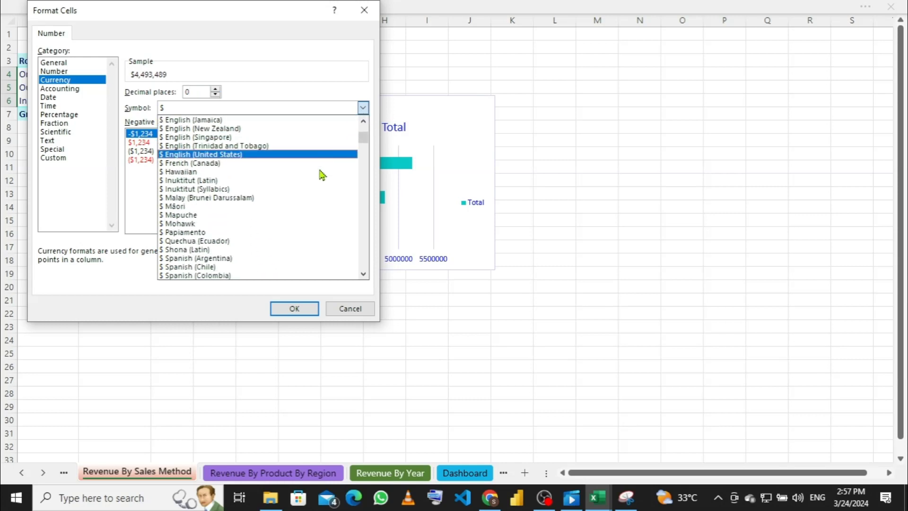
{"action": "scroll", "coordinate": [321, 175], "scroll_direction": "down", "scroll_amount": 11}
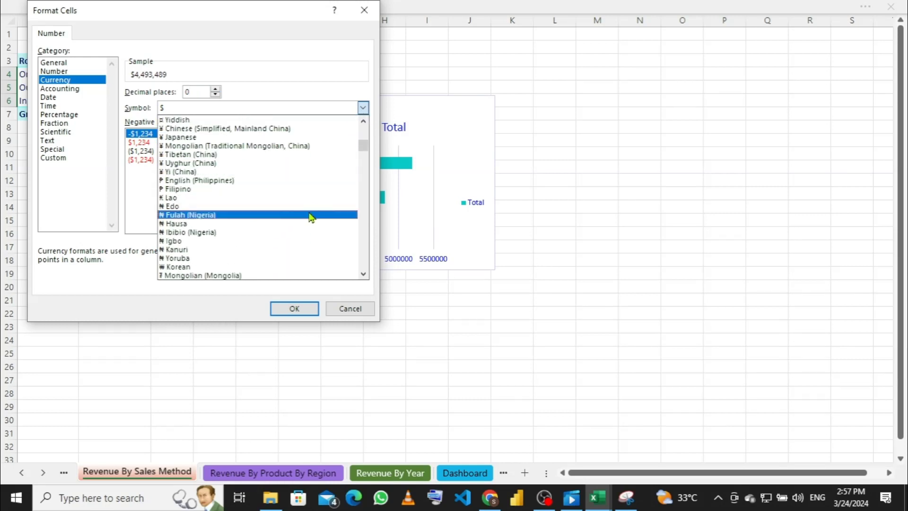
{"action": "left_click", "coordinate": [205, 207]}
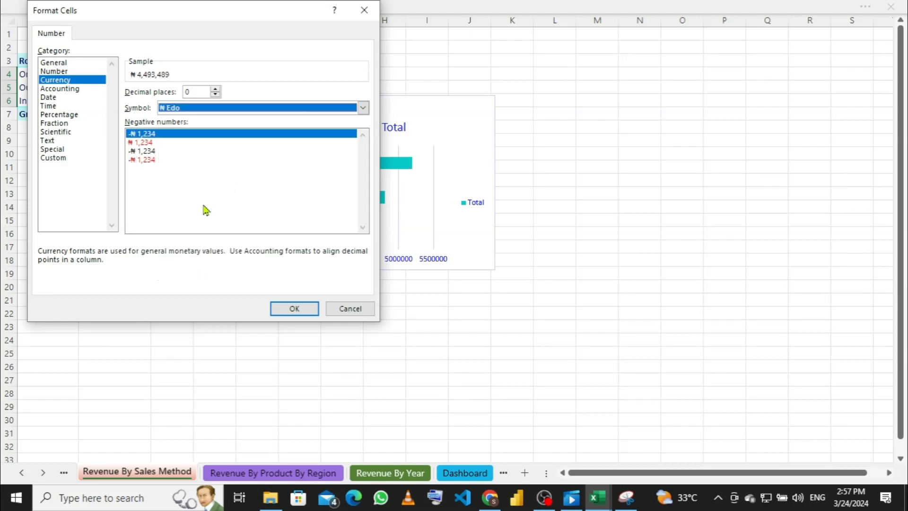
{"action": "left_click", "coordinate": [291, 308]}
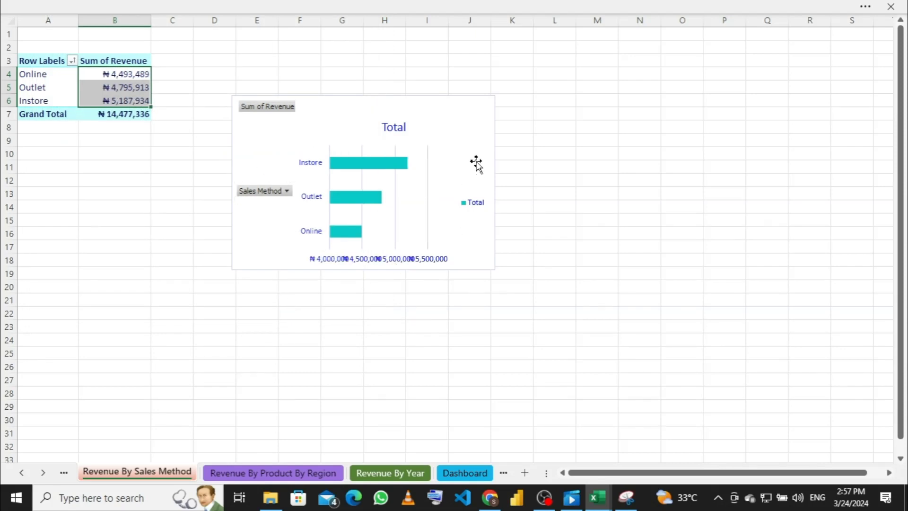
Step: Return to the Dashboard, where the bar labels read ₦5,187,934, ₦4,795,913 and ₦4,493,489
{"action": "left_click", "coordinate": [465, 472]}
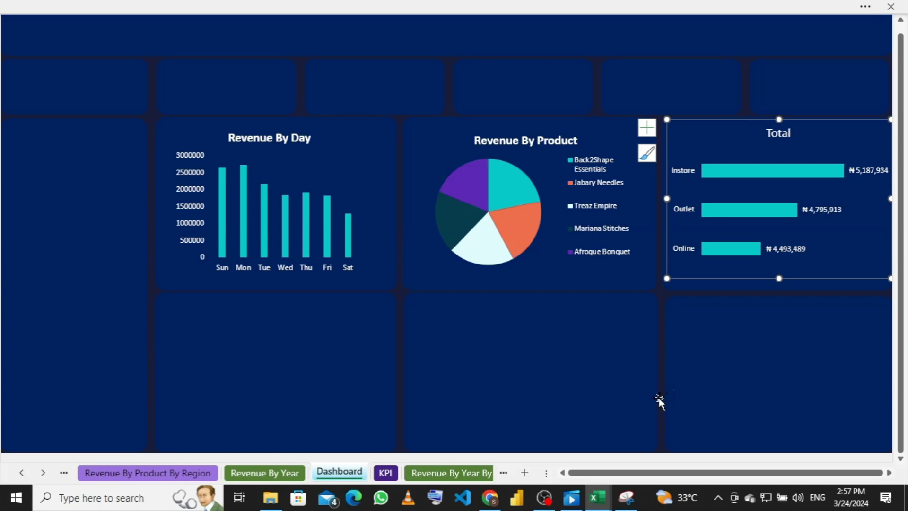
{"action": "left_click", "coordinate": [684, 373]}
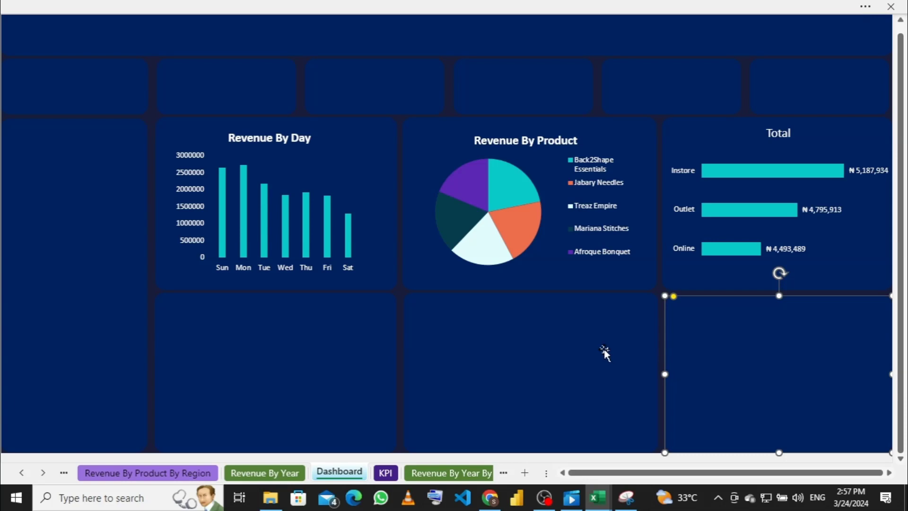
Step: Select the Total chart title and start editing it, removing the last letter of 'Total'
{"action": "left_click", "coordinate": [831, 244]}
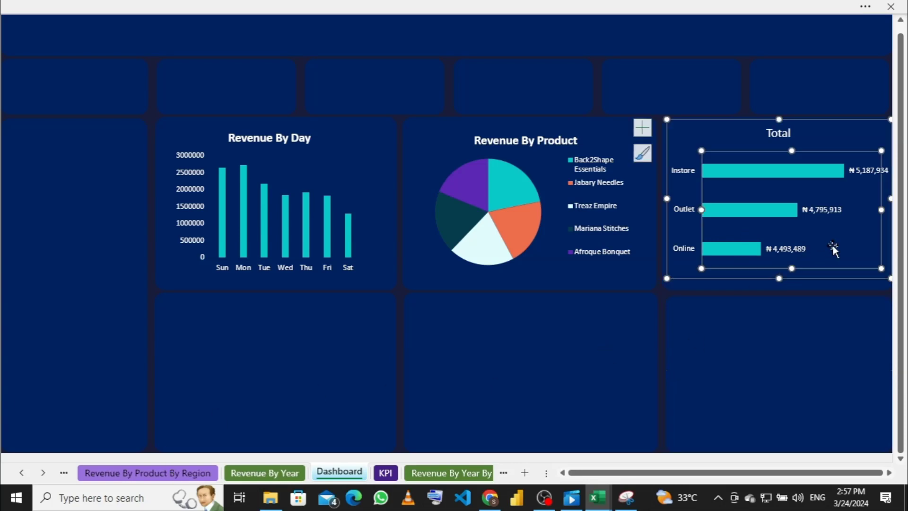
{"action": "left_click", "coordinate": [648, 132]}
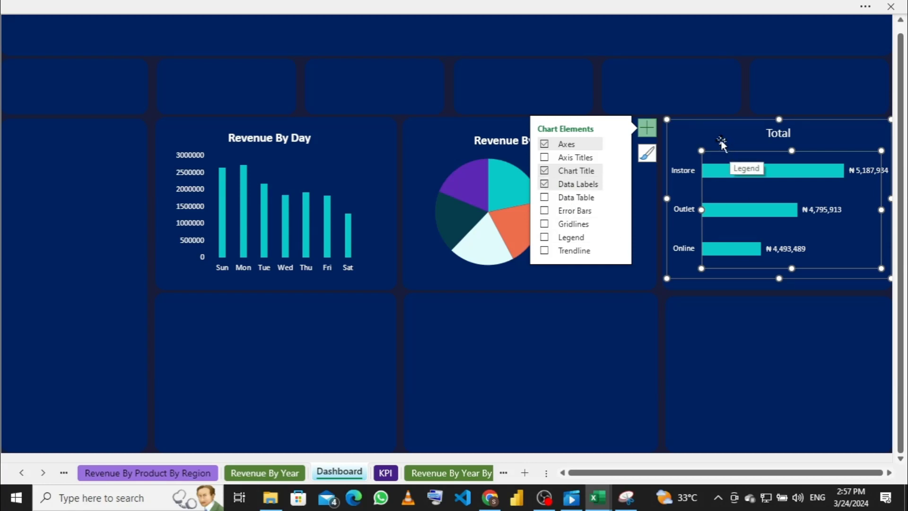
{"action": "left_click", "coordinate": [721, 140]}
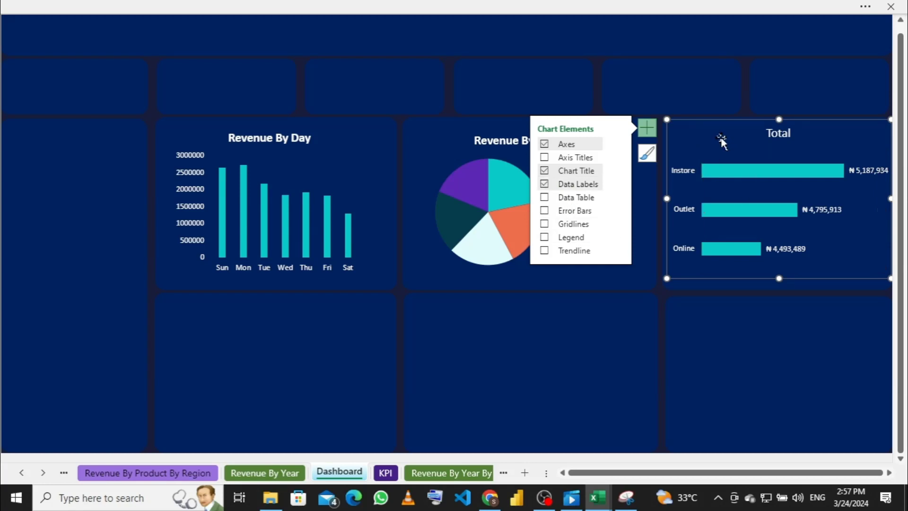
{"action": "left_click", "coordinate": [780, 135]}
{"action": "double_click", "coordinate": [780, 134]}
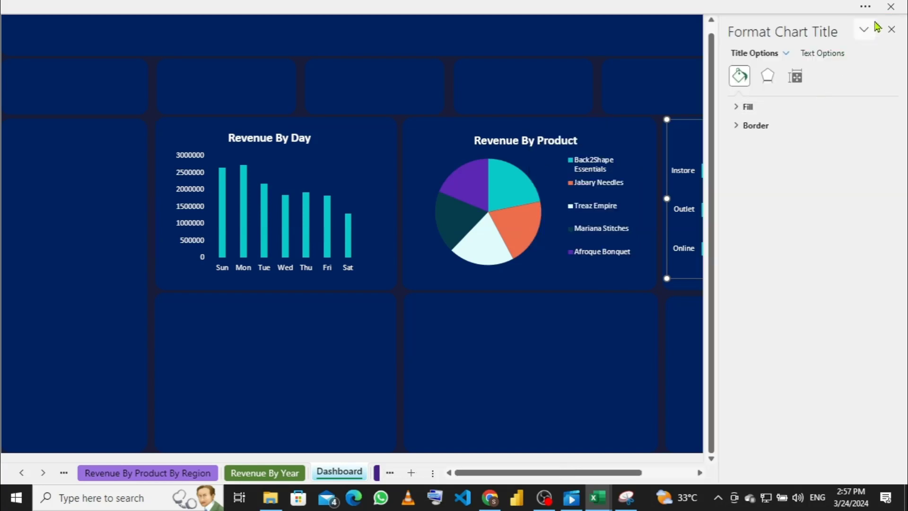
{"action": "left_click", "coordinate": [891, 29]}
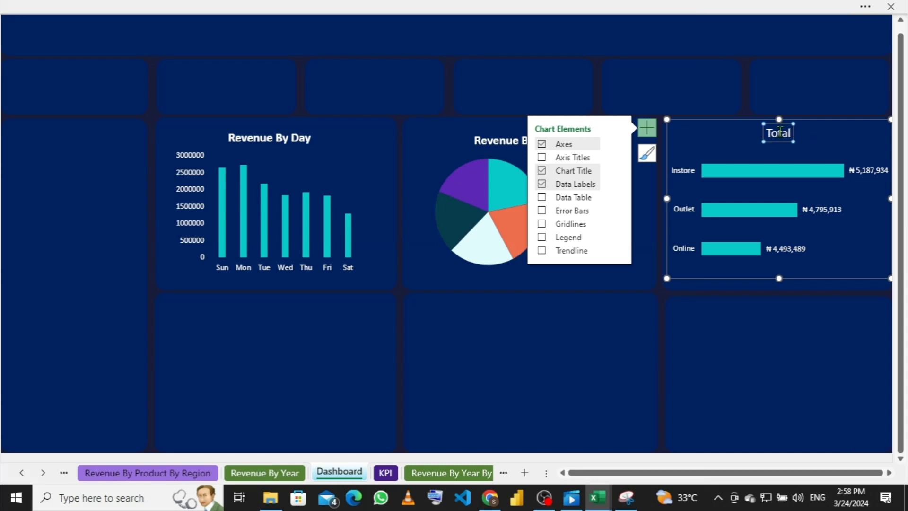
{"action": "left_click", "coordinate": [778, 133]}
{"action": "mouse_move", "coordinate": [722, 177]}
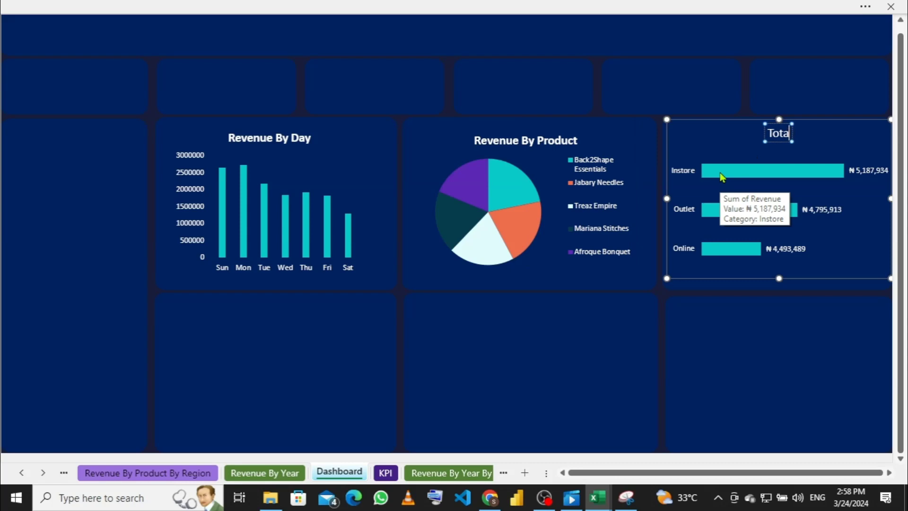
Step: Replace 'Total' in the bar chart's title with 'Revenue By Sales Channel'
{"action": "key", "text": "BackSpace"}
{"action": "key", "text": "BackSpace"}
{"action": "key", "text": "BackSpace"}
{"action": "key", "text": "BackSpace"}
{"action": "key", "text": "BackSpace"}
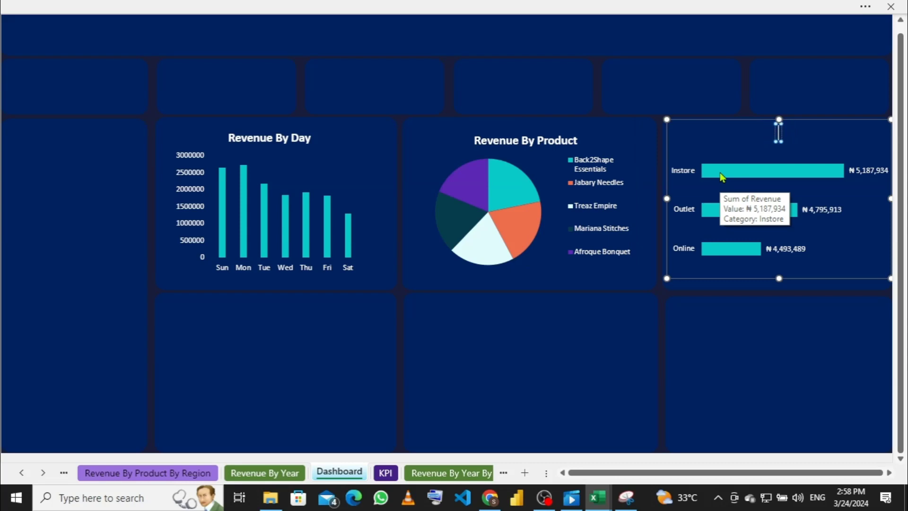
{"action": "type", "text": "Reve"}
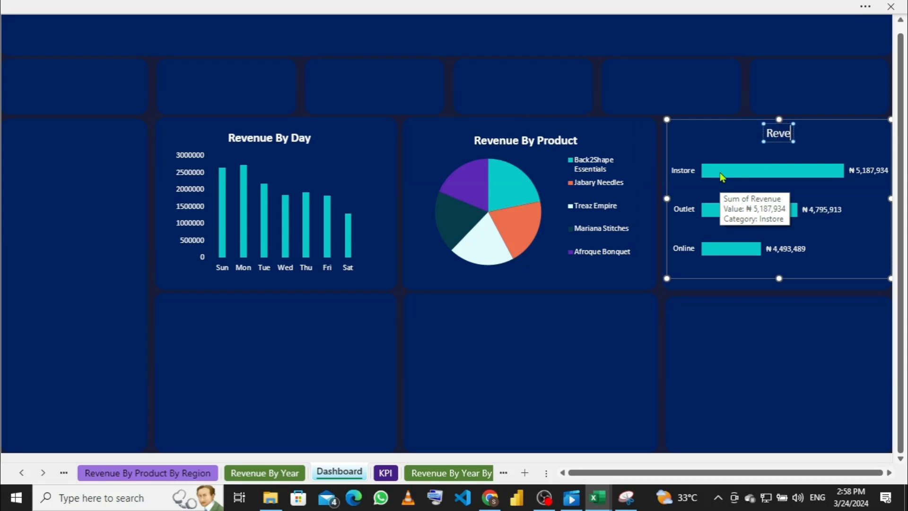
{"action": "type", "text": "nue"}
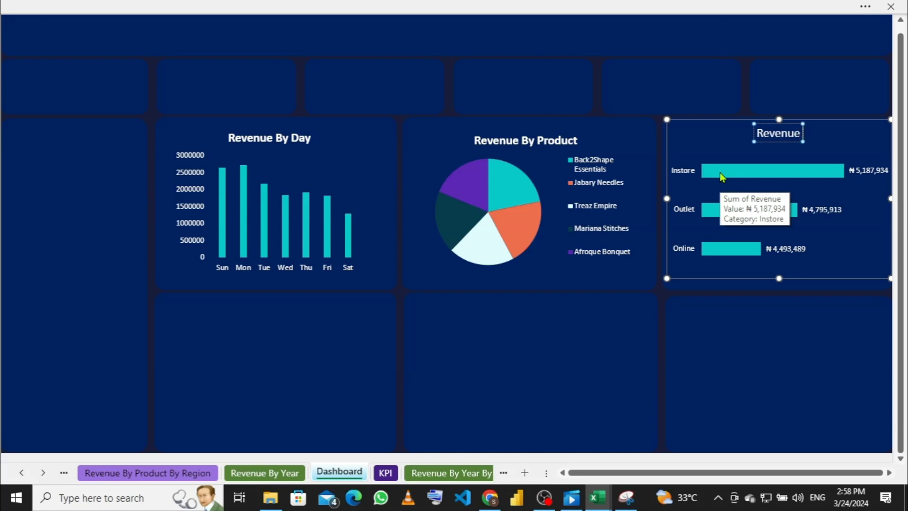
{"action": "type", "text": " By"}
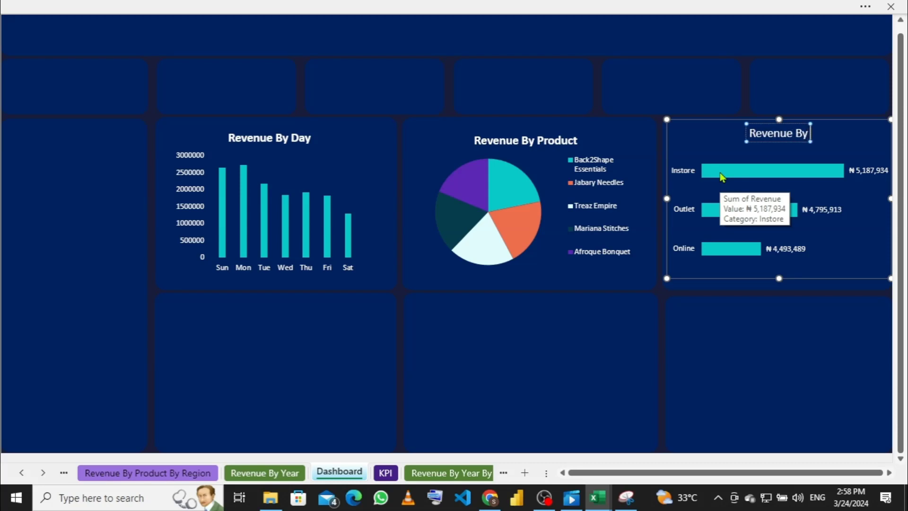
{"action": "type", "text": " Sales"}
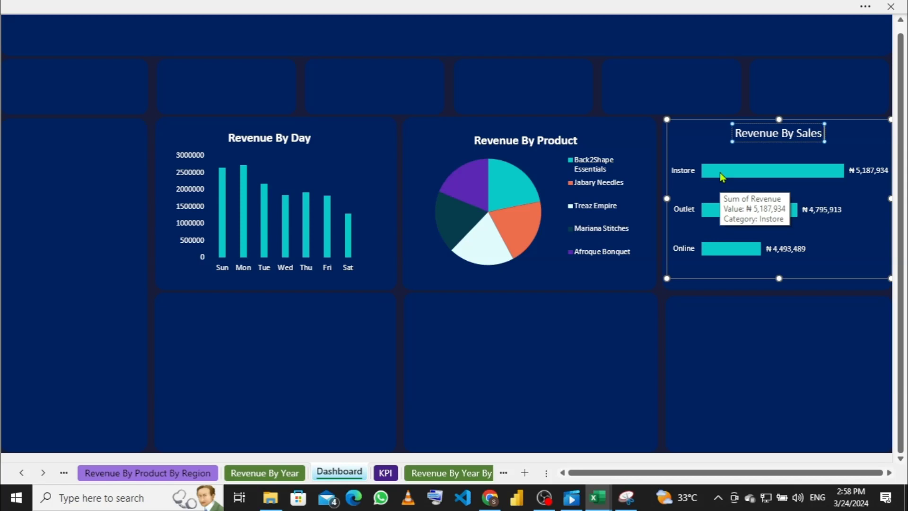
{"action": "type", "text": " Ch"}
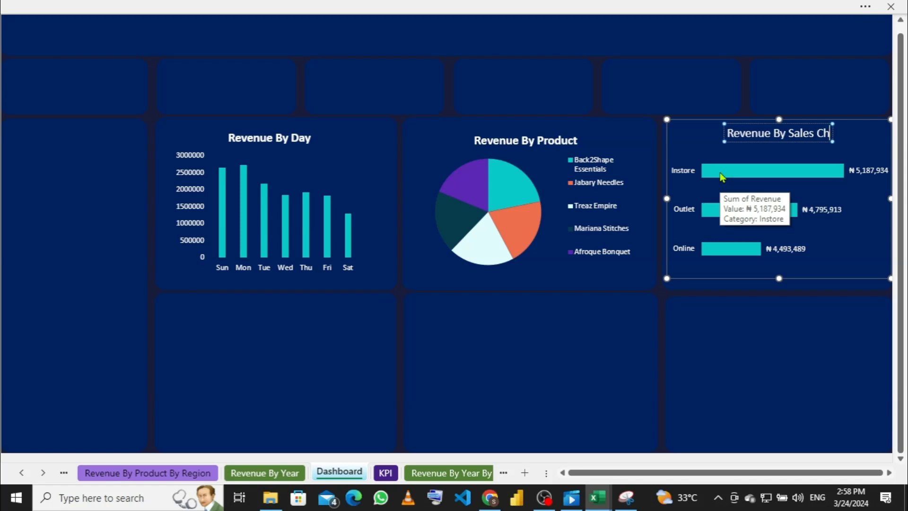
{"action": "type", "text": "annel"}
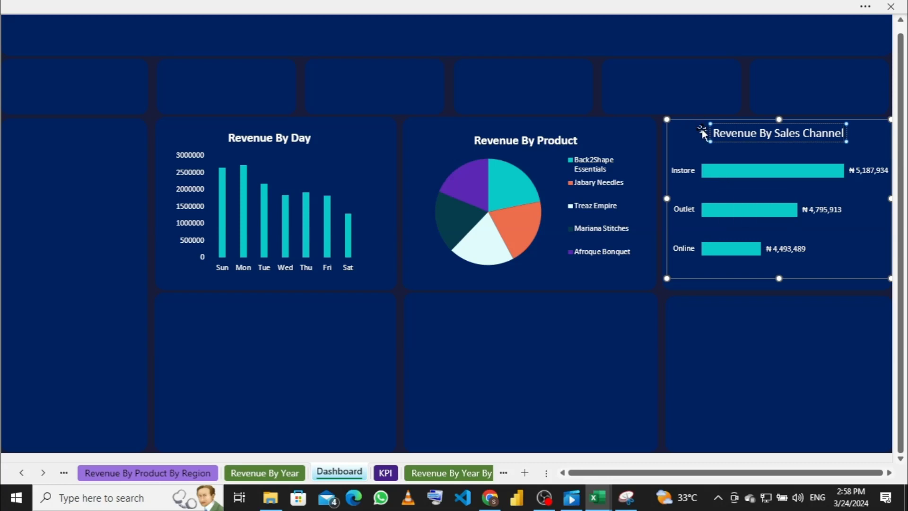
{"action": "left_click_drag", "start_coordinate": [712, 133], "coordinate": [846, 144]}
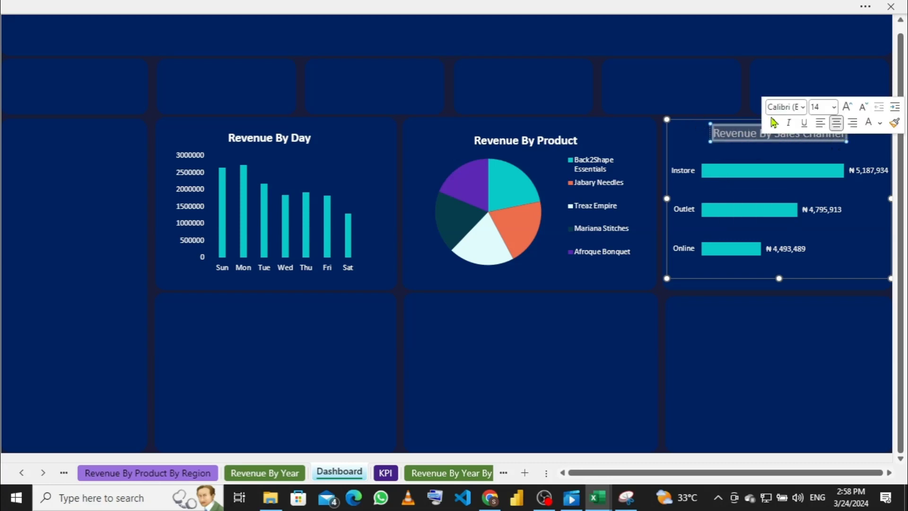
Step: Make the 'Revenue By Sales Channel' title bold and keep its font colour white
{"action": "left_click", "coordinate": [573, 7]}
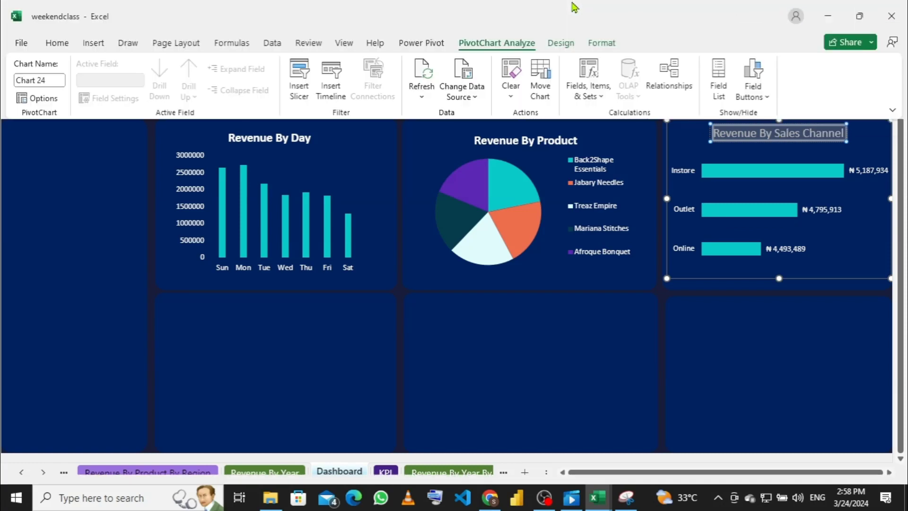
{"action": "left_click", "coordinate": [64, 47]}
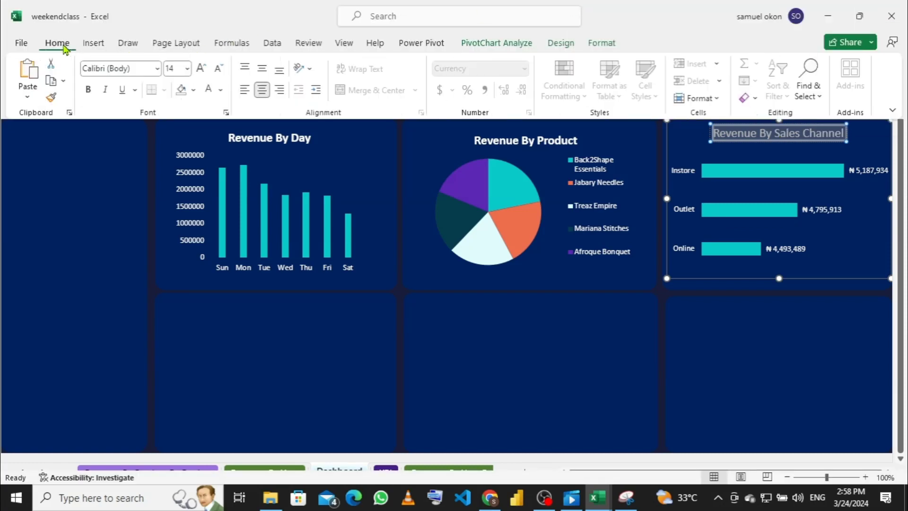
{"action": "left_click", "coordinate": [87, 90]}
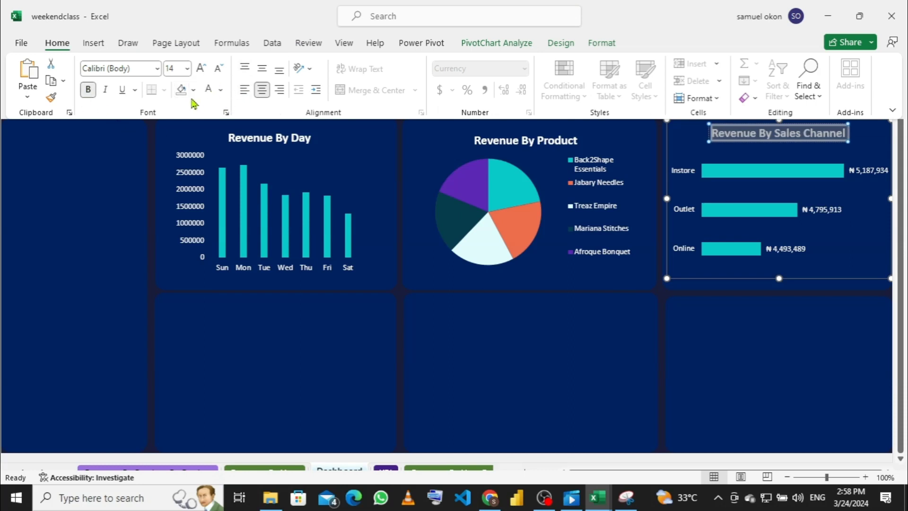
{"action": "left_click", "coordinate": [222, 91]}
{"action": "left_click", "coordinate": [206, 143]}
{"action": "left_click", "coordinate": [580, 298]}
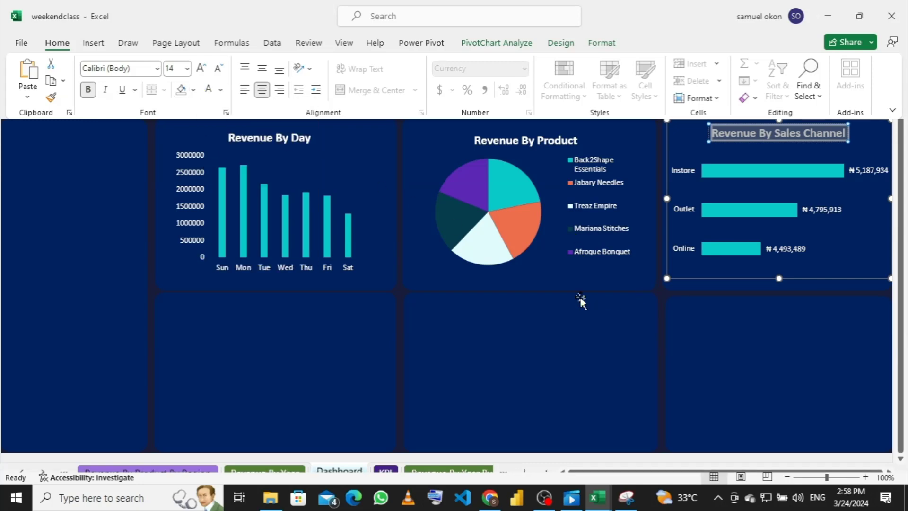
{"action": "left_click", "coordinate": [692, 299]}
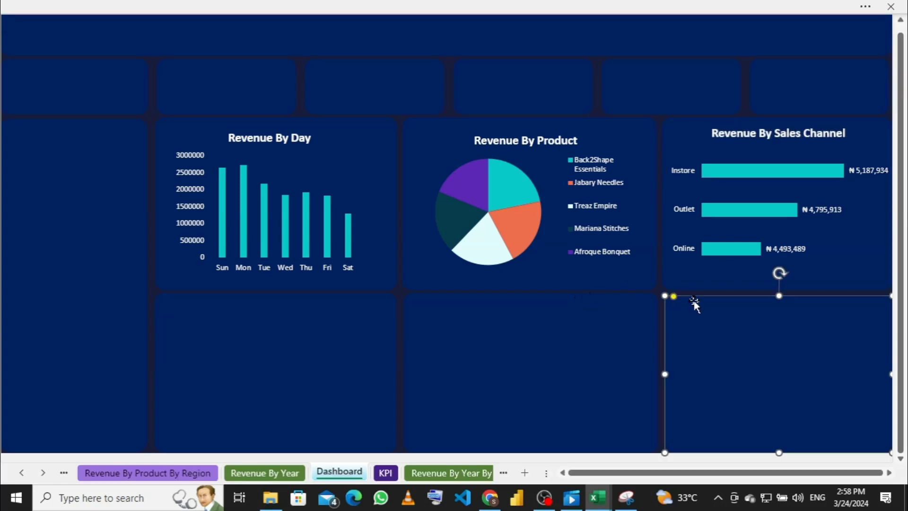
Step: Nudge the top edges of the Revenue By Product, Sales Channel and Revenue By Day charts into line
{"action": "left_click", "coordinate": [766, 158]}
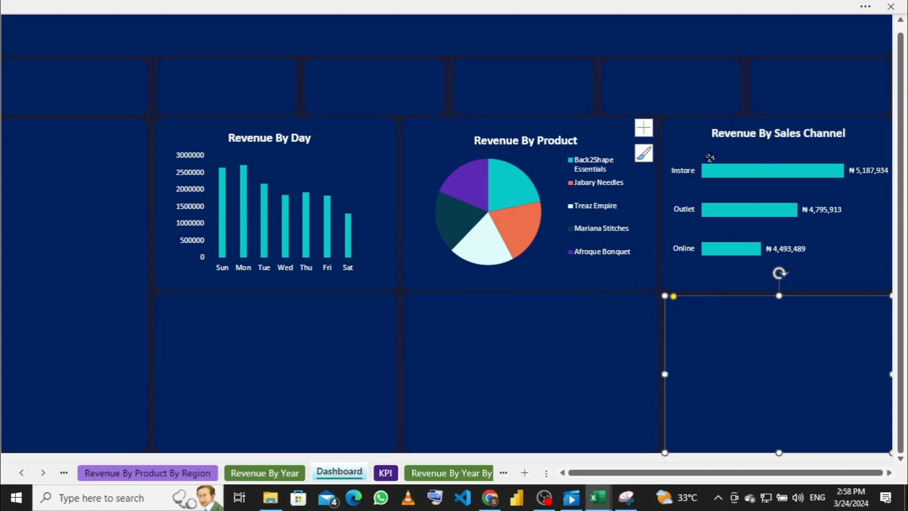
{"action": "left_click", "coordinate": [525, 161]}
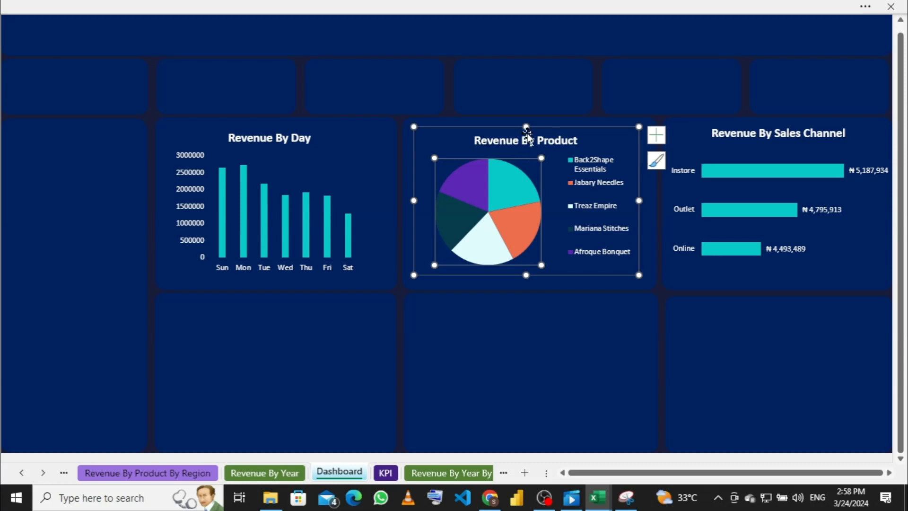
{"action": "left_click_drag", "start_coordinate": [526, 126], "coordinate": [528, 121]}
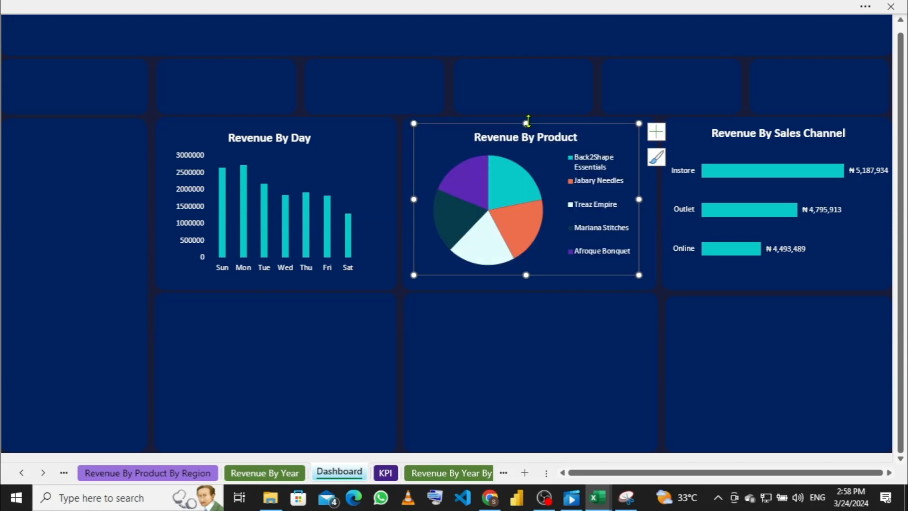
{"action": "left_click", "coordinate": [784, 138]}
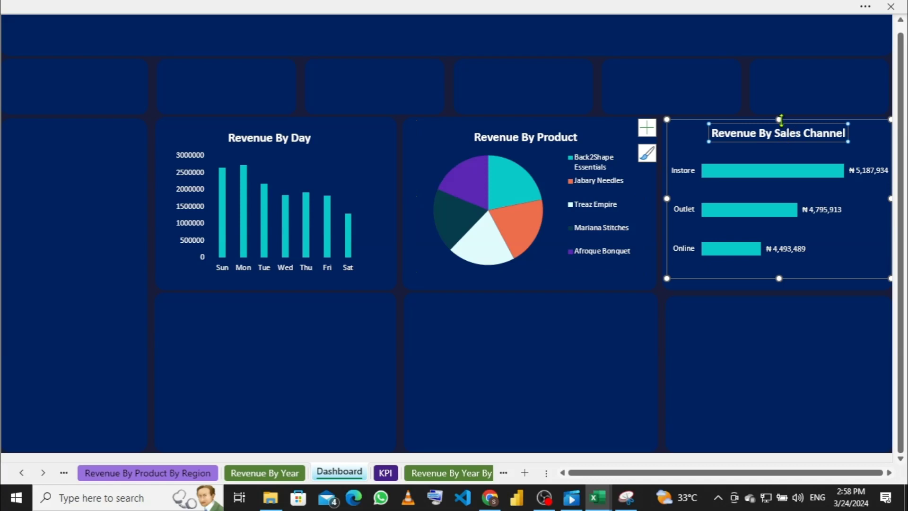
{"action": "left_click", "coordinate": [781, 121]}
{"action": "left_click_drag", "start_coordinate": [780, 120], "coordinate": [778, 120]}
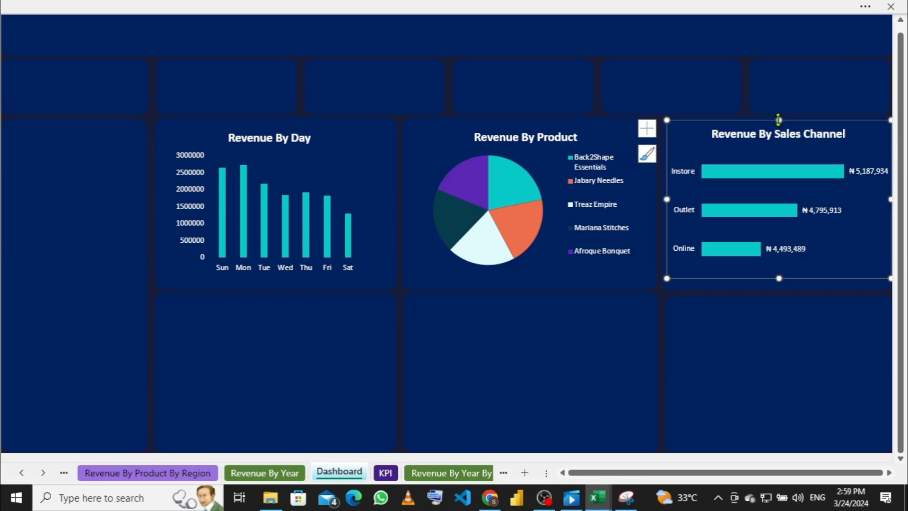
{"action": "left_click", "coordinate": [295, 148]}
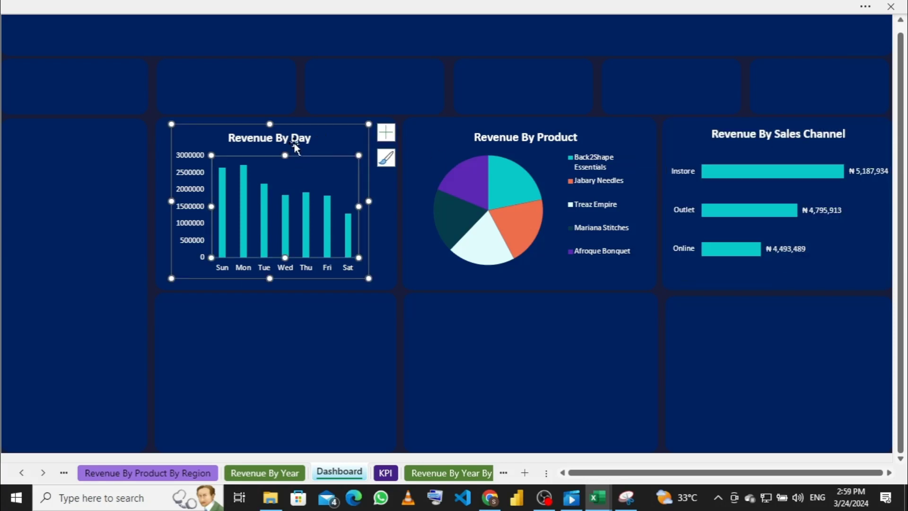
{"action": "left_click_drag", "start_coordinate": [270, 123], "coordinate": [270, 125]}
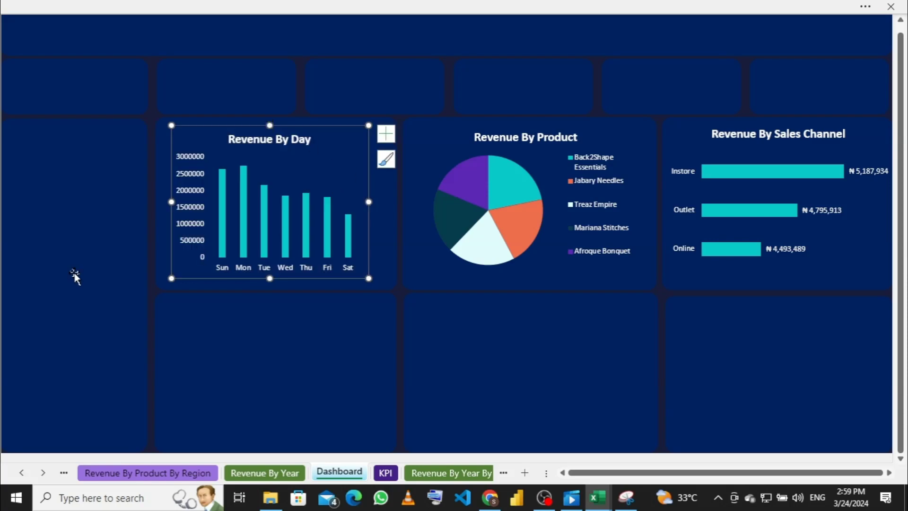
{"action": "left_click", "coordinate": [71, 255]}
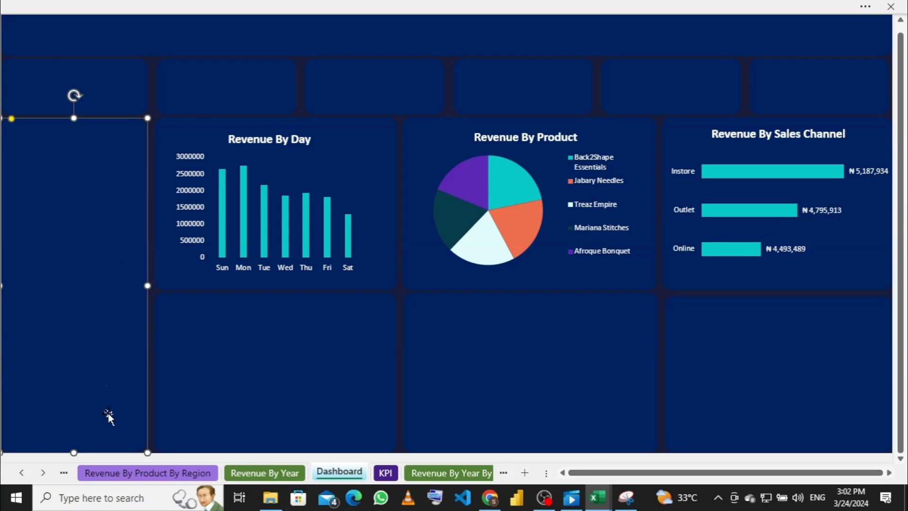
Step: Go to the Revenue By Sales Method sheet and bring up the options for its Sum of Revenue values
{"action": "left_click", "coordinate": [147, 472]}
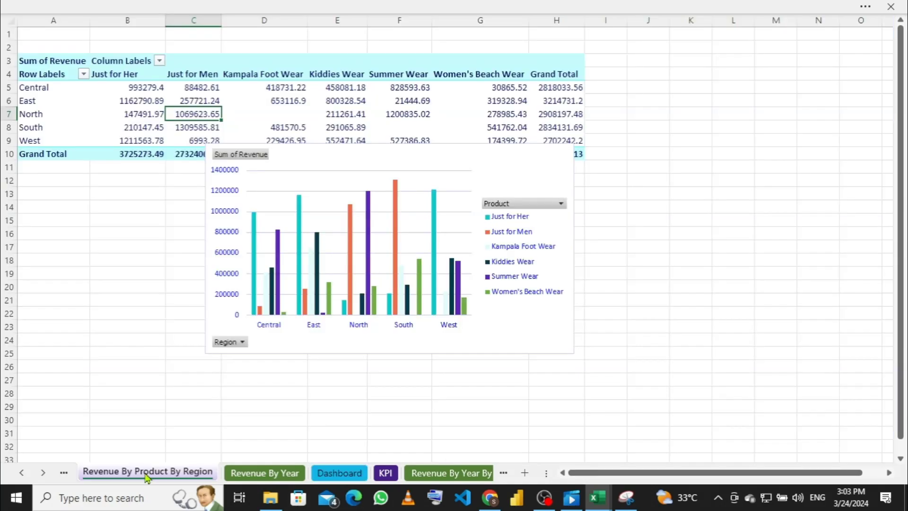
{"action": "left_click", "coordinate": [66, 473]}
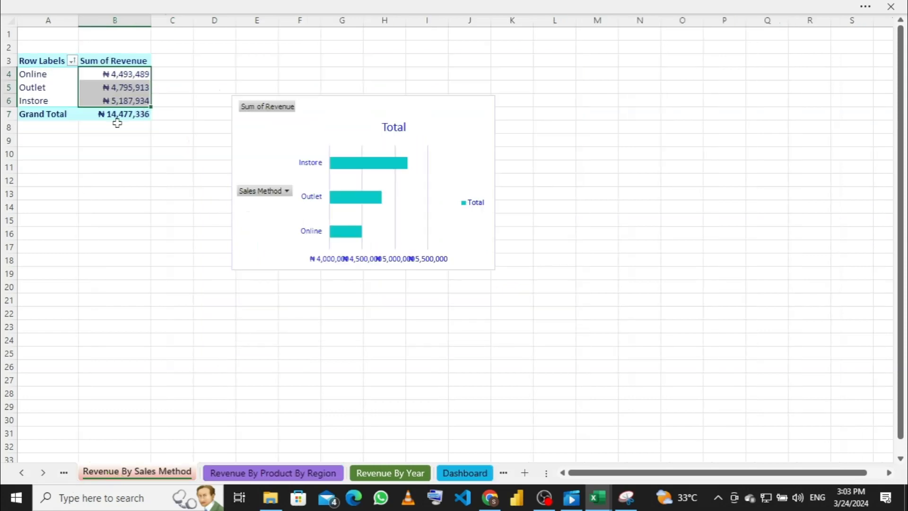
{"action": "right_click", "coordinate": [127, 89]}
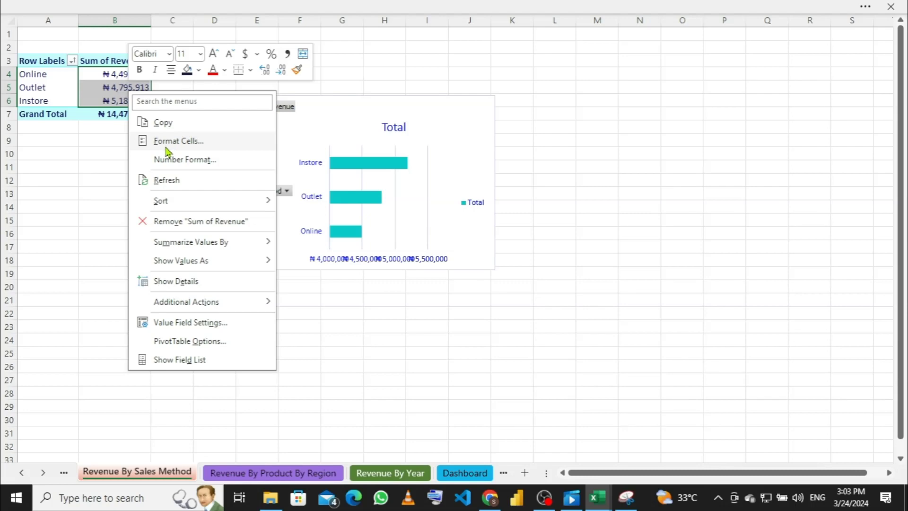
Step: Give the Sum of Revenue values Currency format with 0 decimals and the ₦ Edo symbol
{"action": "left_click", "coordinate": [186, 163]}
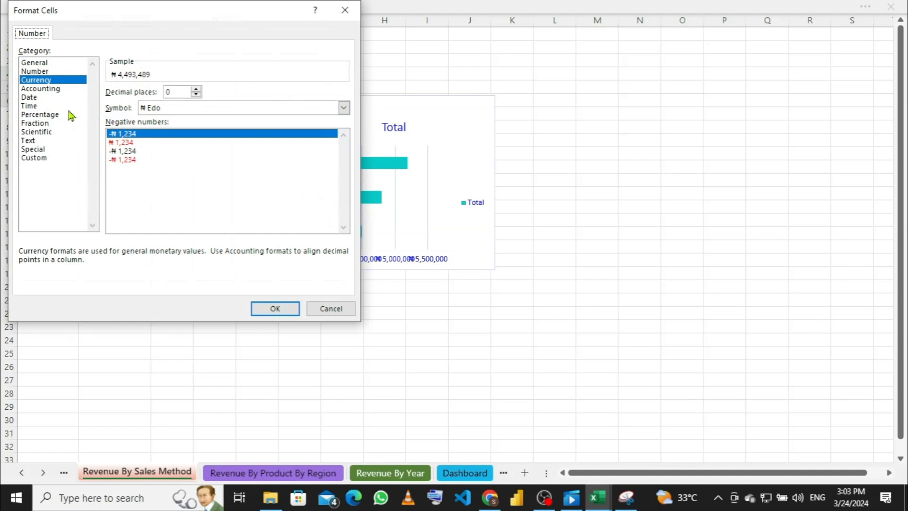
{"action": "left_click", "coordinate": [65, 81]}
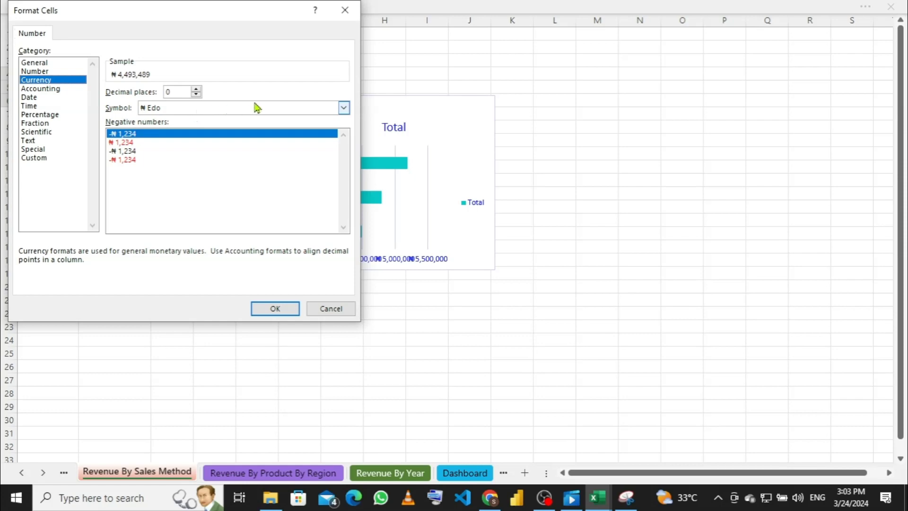
{"action": "left_click", "coordinate": [343, 107]}
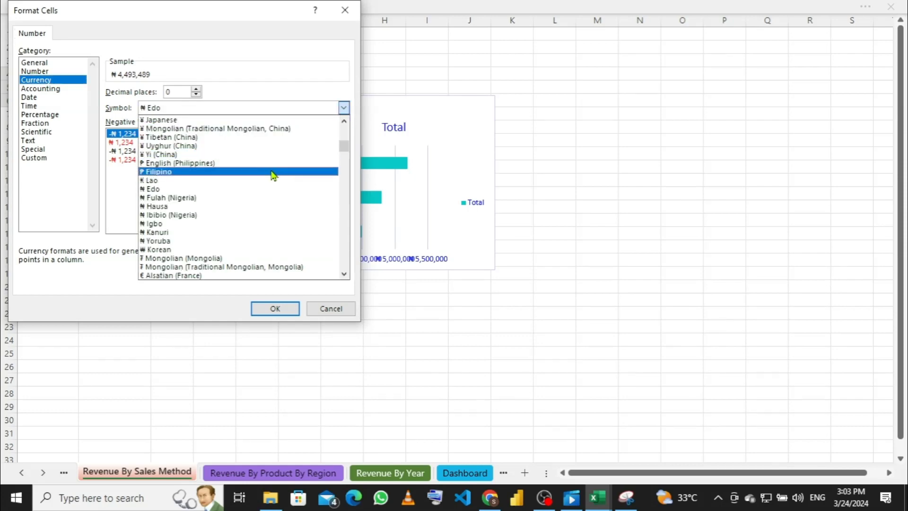
{"action": "scroll", "coordinate": [265, 168], "scroll_direction": "up", "scroll_amount": 2}
{"action": "scroll", "coordinate": [261, 163], "scroll_direction": "up", "scroll_amount": 2}
{"action": "scroll", "coordinate": [259, 161], "scroll_direction": "down", "scroll_amount": 3}
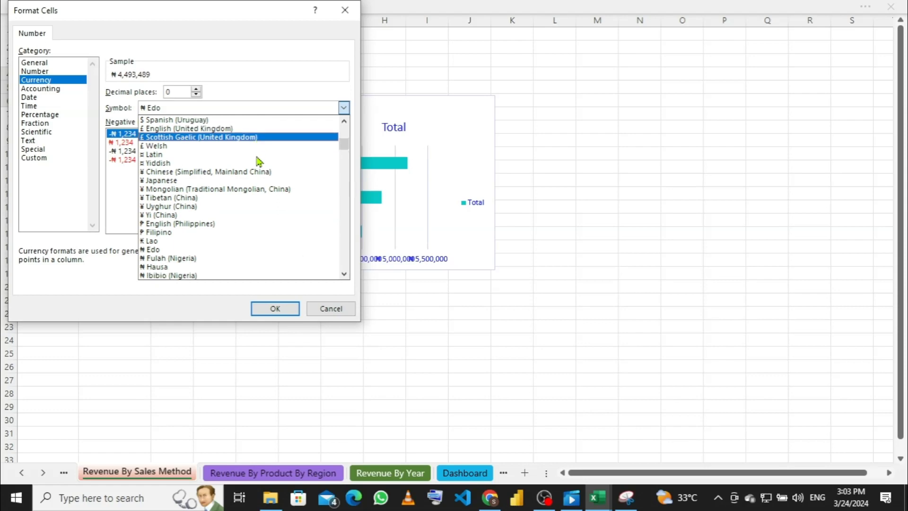
{"action": "scroll", "coordinate": [259, 162], "scroll_direction": "down", "scroll_amount": 2}
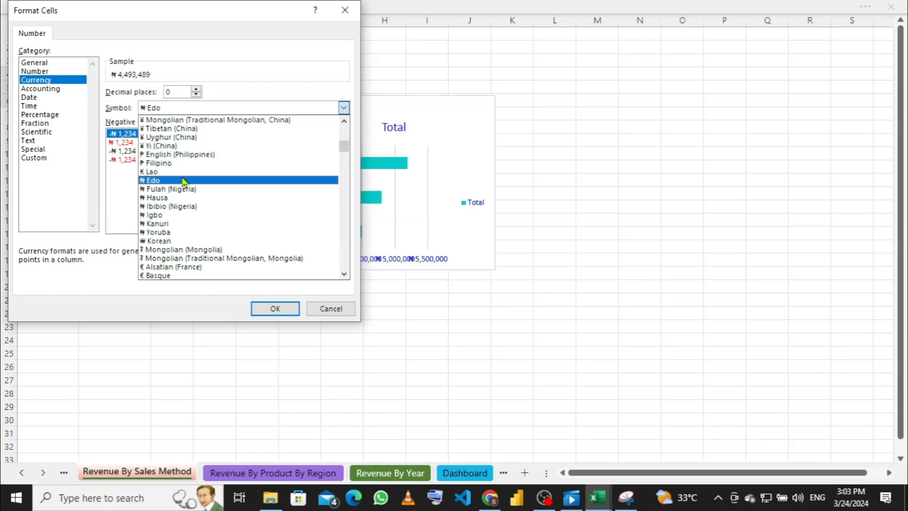
{"action": "left_click", "coordinate": [184, 180]}
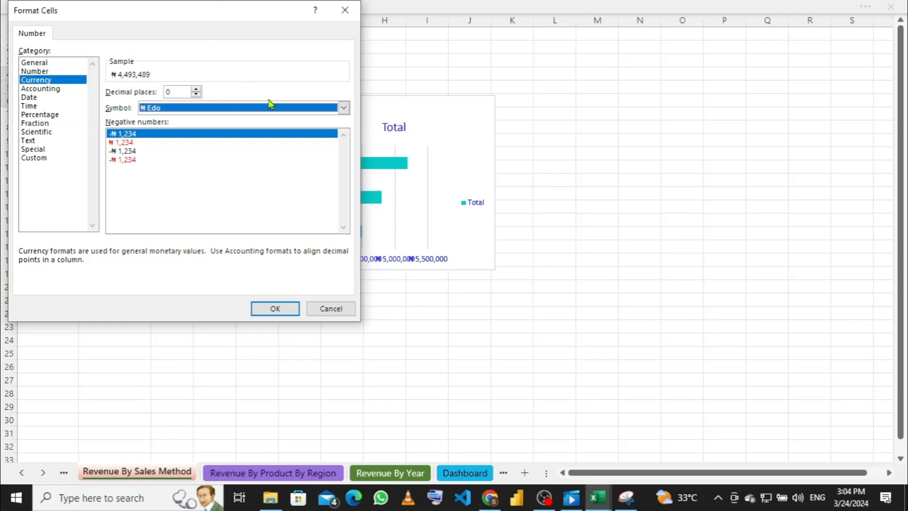
Step: Keep the ₦ Edo currency symbol with 0 decimal places and confirm the format
{"action": "left_click", "coordinate": [344, 108]}
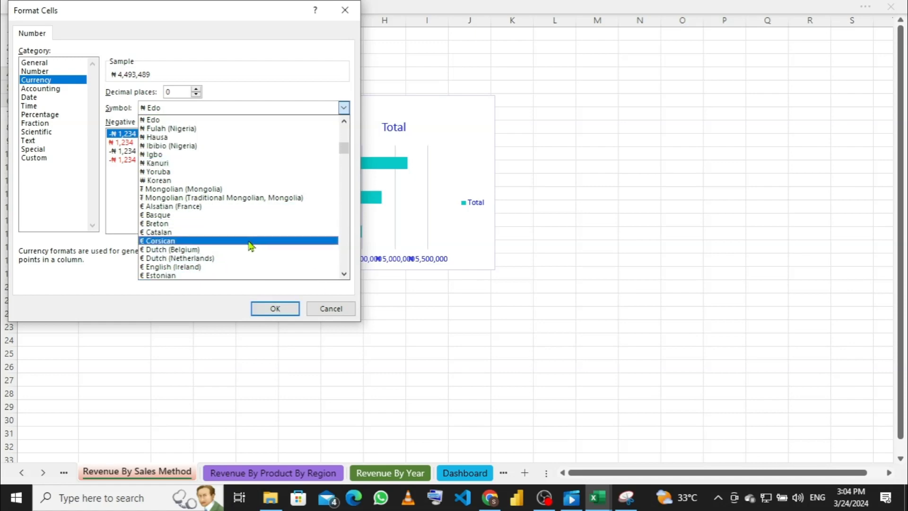
{"action": "left_click", "coordinate": [270, 309]}
{"action": "left_click", "coordinate": [272, 309]}
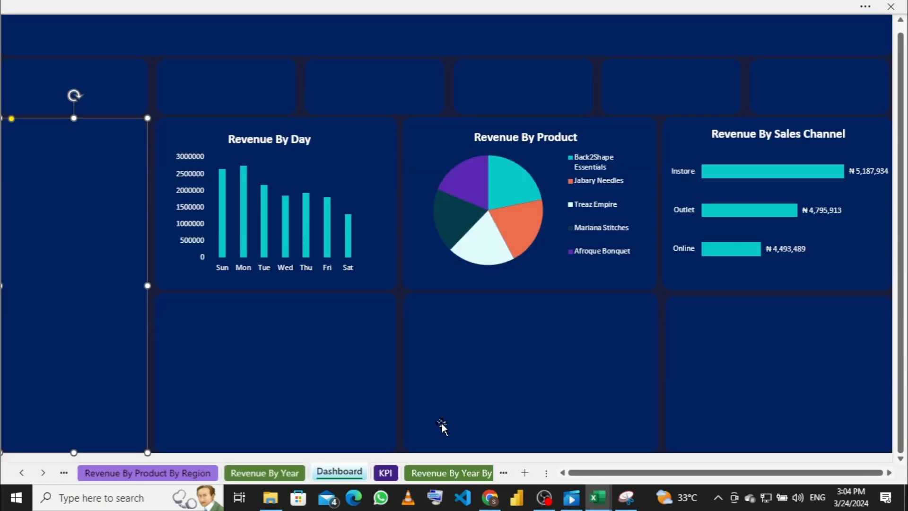
Step: Select the Revenue By Sales Channel chart and the empty panel below Revenue By Day
{"action": "left_click", "coordinate": [751, 272]}
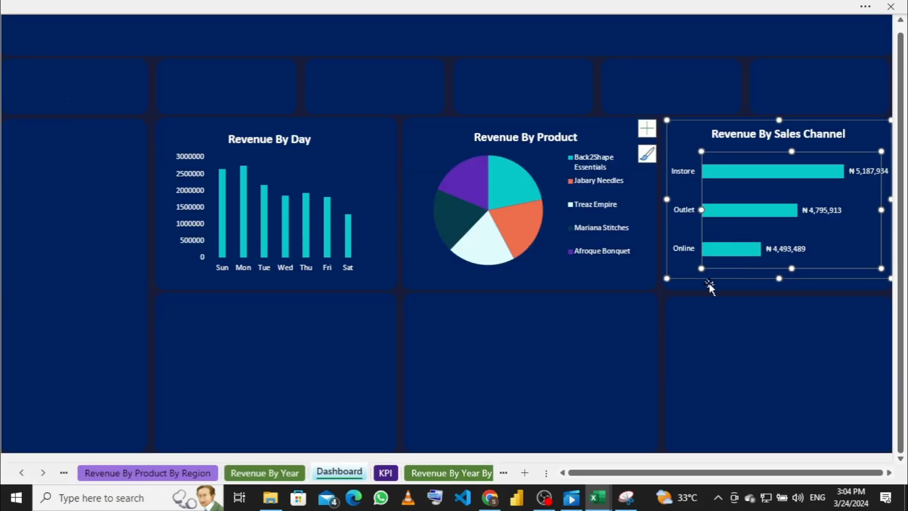
{"action": "left_click", "coordinate": [680, 272]}
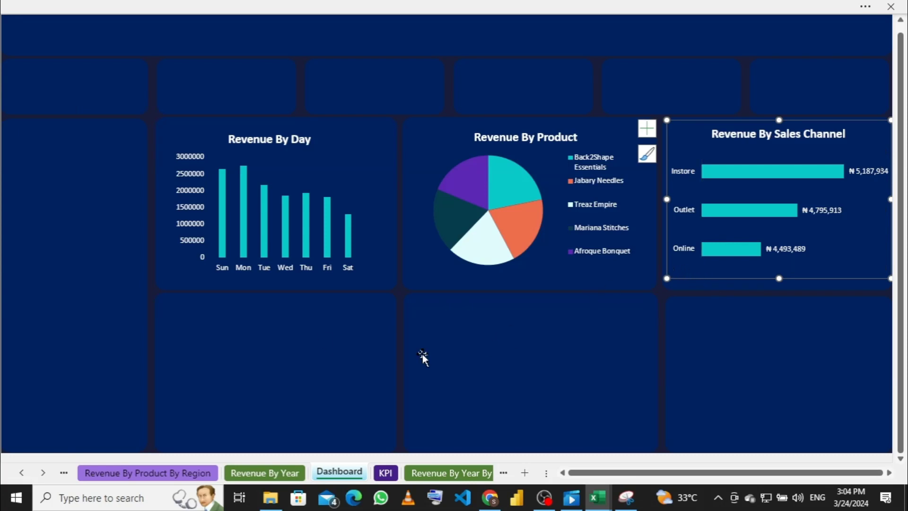
{"action": "left_click", "coordinate": [315, 354]}
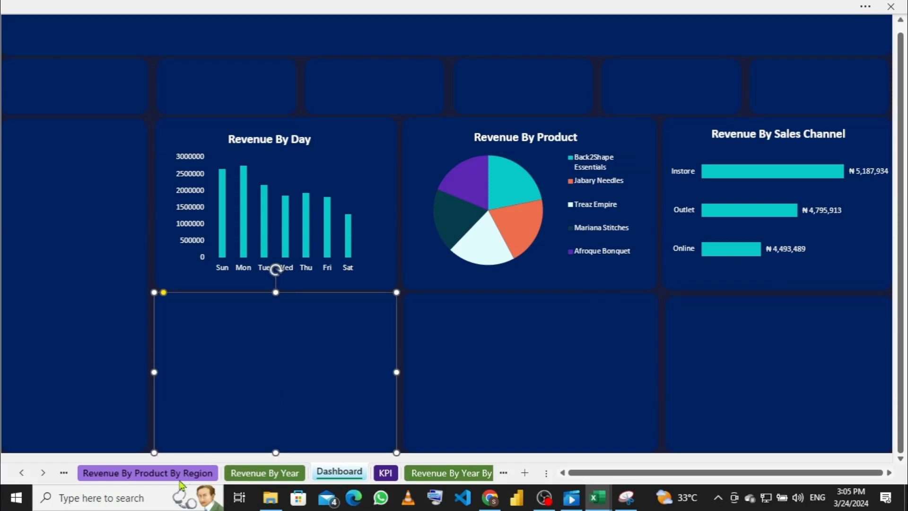
Step: Copy the region revenue pivot chart from the Revenue By Product By Region sheet, then return to Dashboard
{"action": "left_click", "coordinate": [176, 477]}
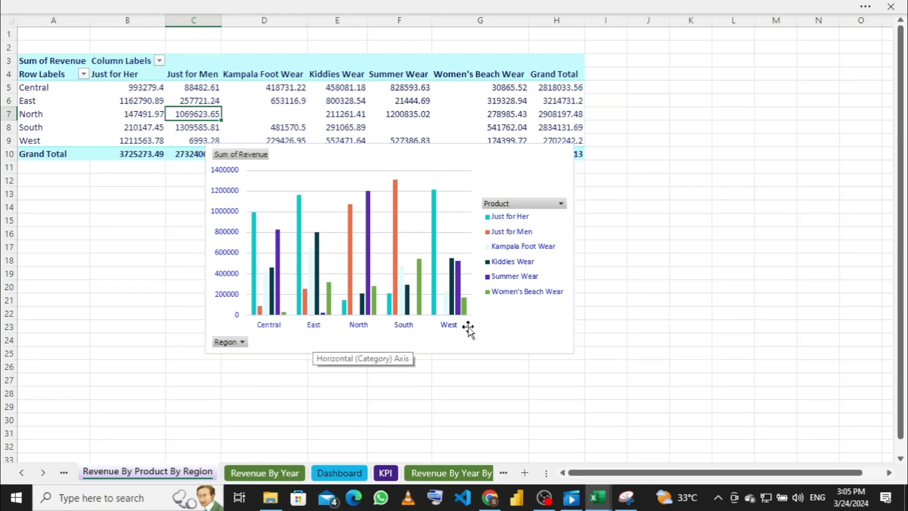
{"action": "left_click", "coordinate": [542, 334]}
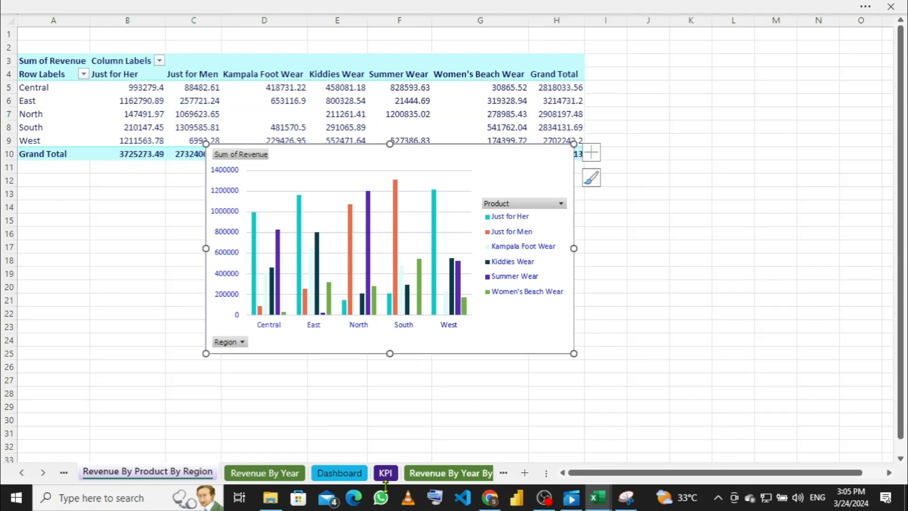
{"action": "left_click", "coordinate": [425, 473]}
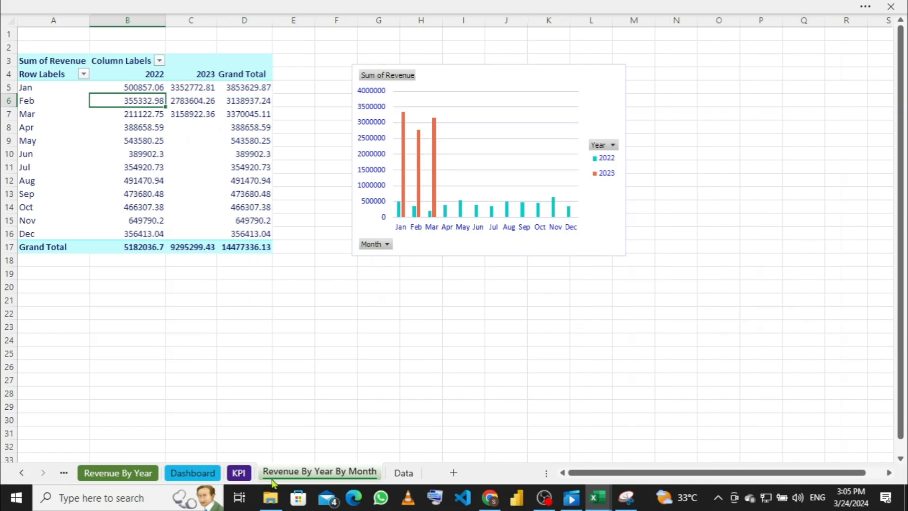
{"action": "left_click", "coordinate": [213, 478]}
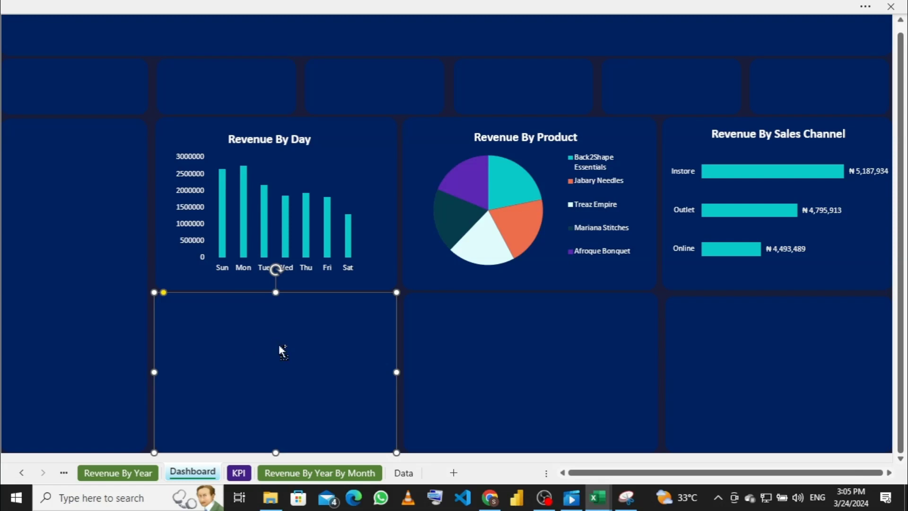
Step: Paste the region pivot chart onto the dashboard, narrow it and park it upper left
{"action": "key", "text": "ctrl+v"}
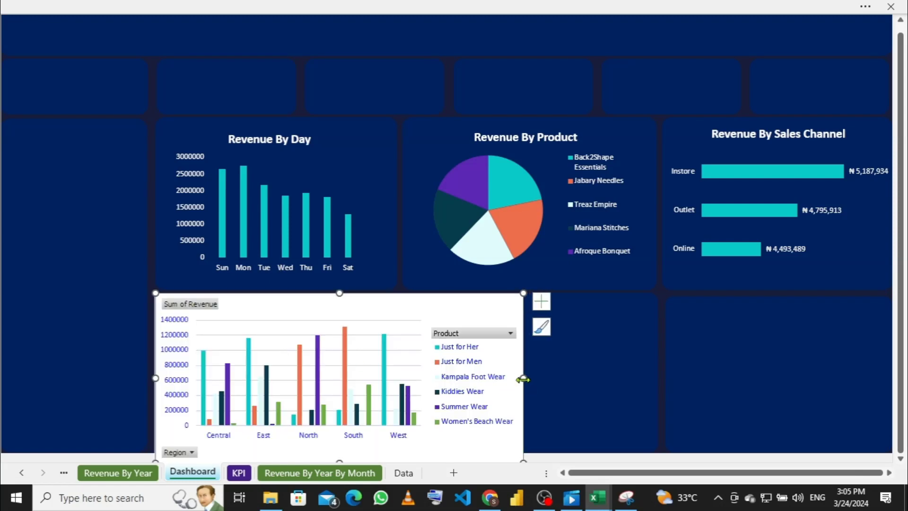
{"action": "left_click_drag", "start_coordinate": [522, 377], "coordinate": [392, 374]}
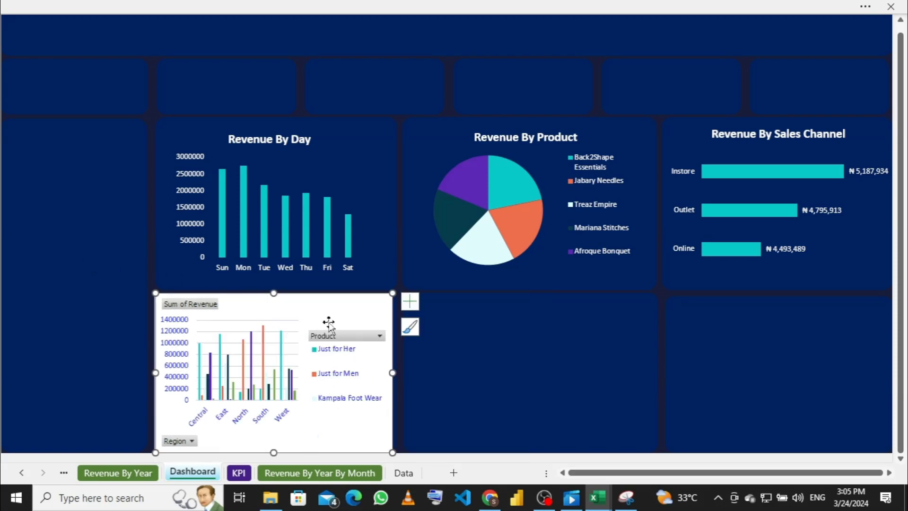
{"action": "left_click_drag", "start_coordinate": [348, 307], "coordinate": [219, 145]}
Step: Delete the panel below Revenue By Product and widen the panel below Revenue By Day
{"action": "left_click", "coordinate": [437, 380]}
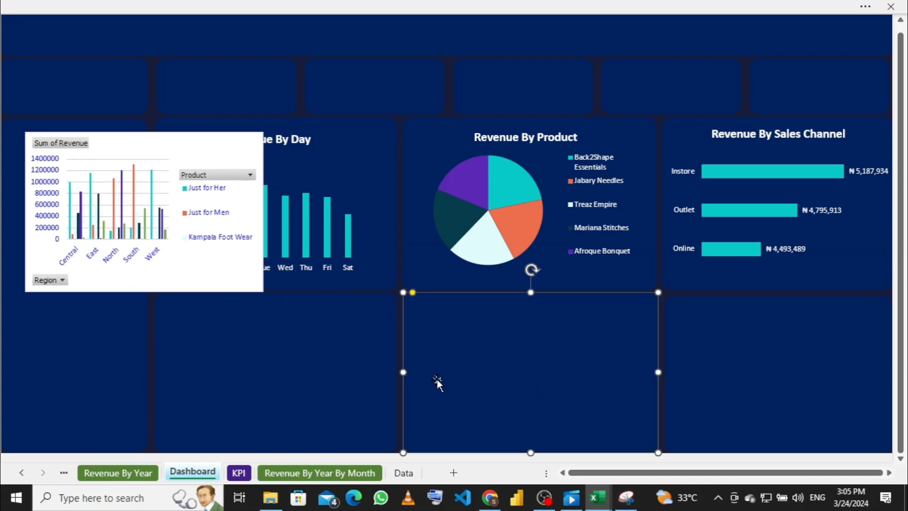
{"action": "key", "text": "Delete"}
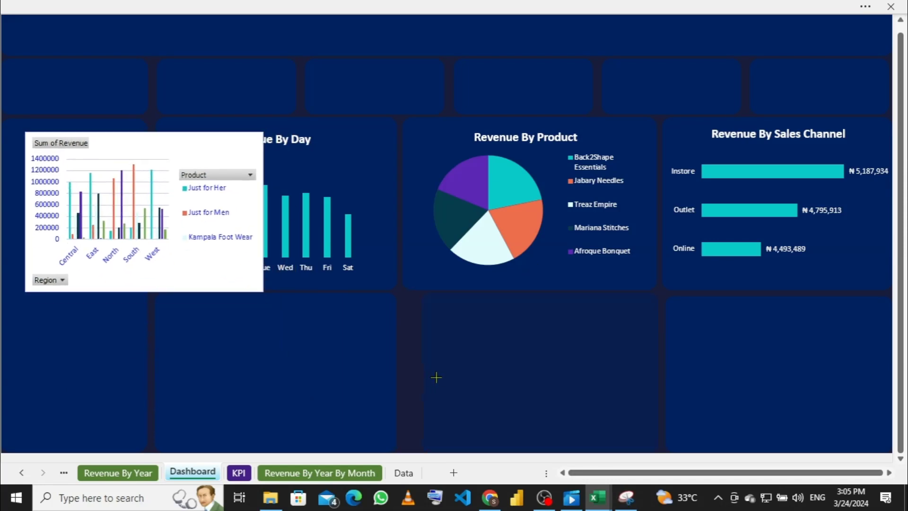
{"action": "left_click", "coordinate": [317, 372]}
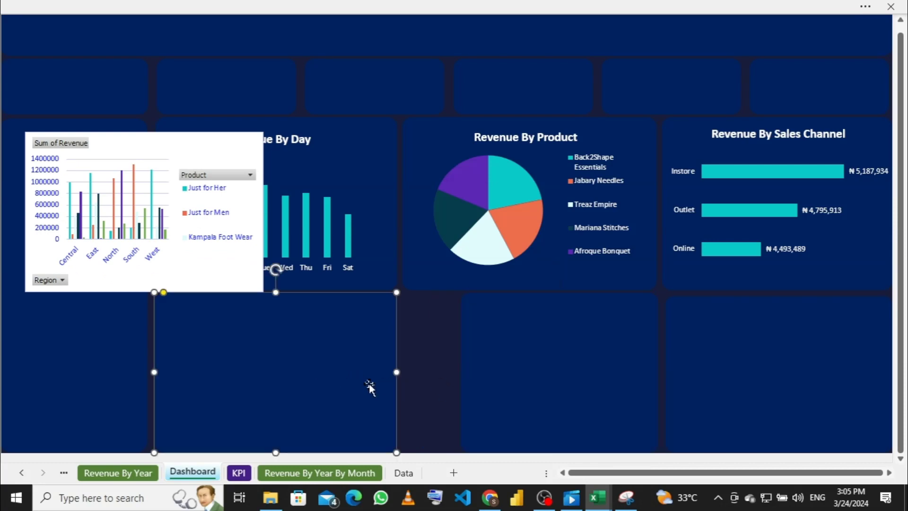
{"action": "left_click_drag", "start_coordinate": [398, 372], "coordinate": [451, 371]}
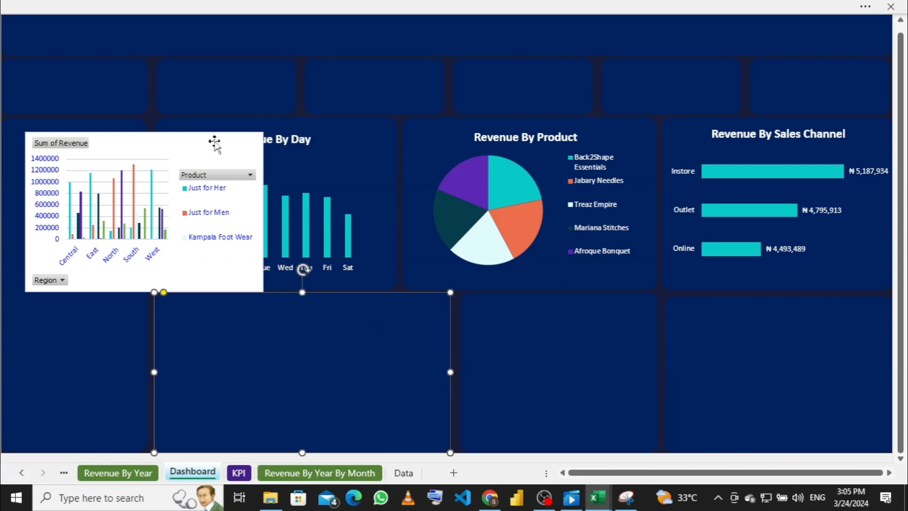
Step: Move the region chart into the widened lower-left panel and resize it to fit
{"action": "left_click_drag", "start_coordinate": [217, 139], "coordinate": [368, 291]}
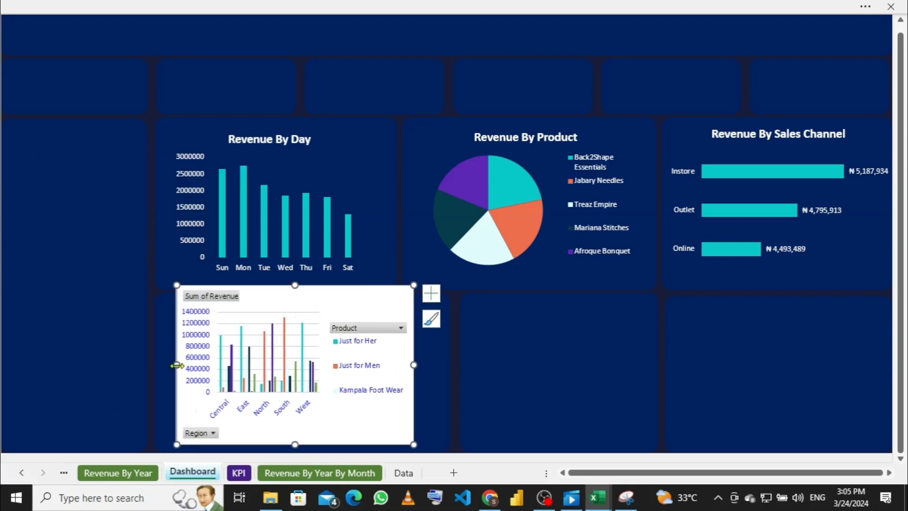
{"action": "left_click_drag", "start_coordinate": [175, 364], "coordinate": [165, 365]}
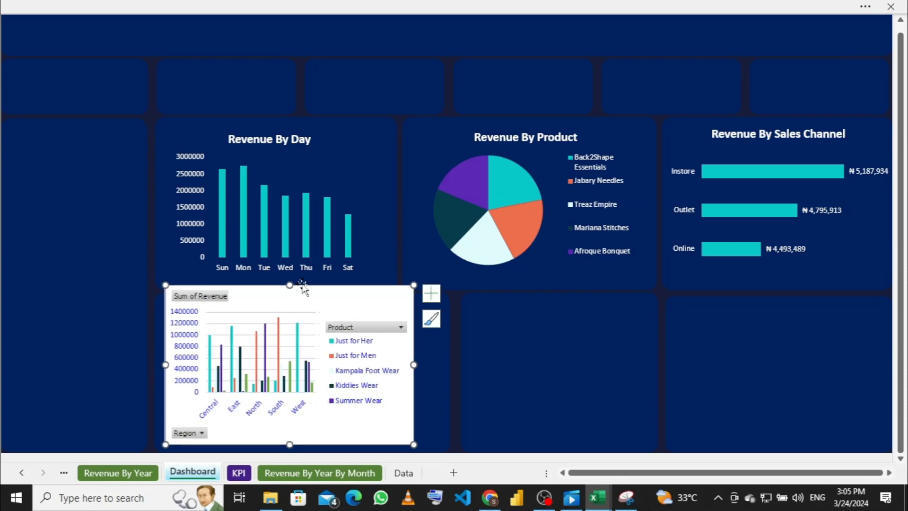
{"action": "left_click_drag", "start_coordinate": [289, 285], "coordinate": [293, 296]}
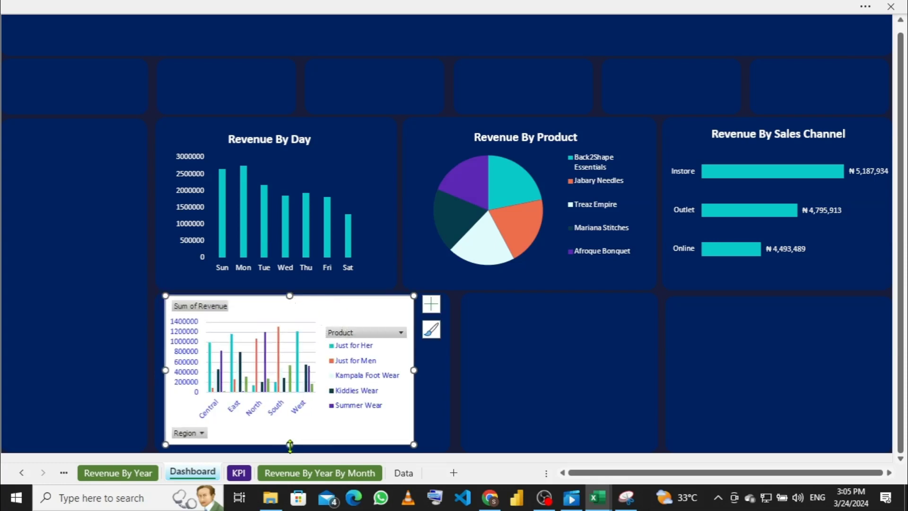
{"action": "left_click_drag", "start_coordinate": [288, 442], "coordinate": [289, 441]}
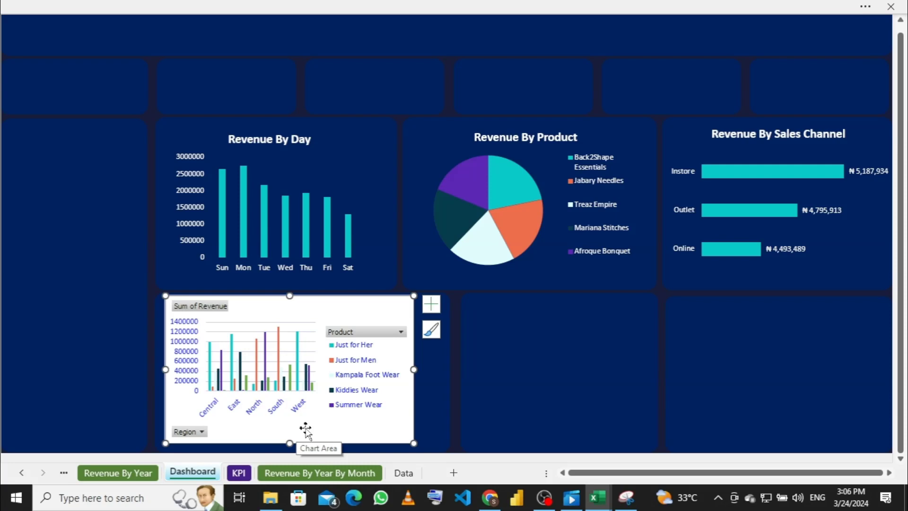
Step: Hide all field buttons on the region revenue chart via the Sum of Revenue button
{"action": "right_click", "coordinate": [219, 314]}
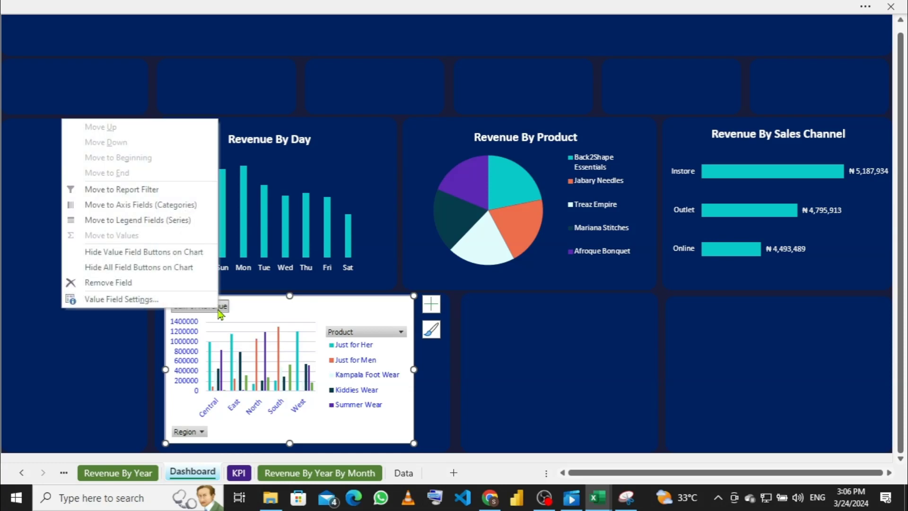
{"action": "left_click", "coordinate": [163, 268]}
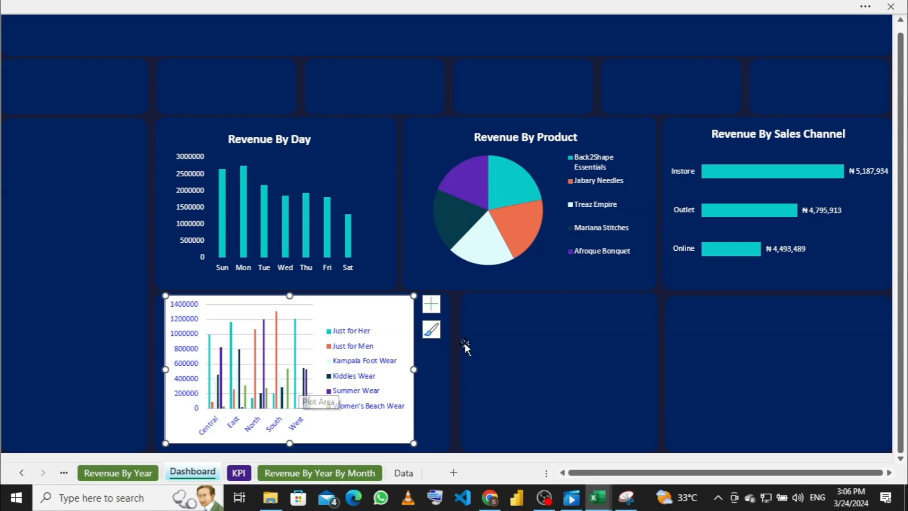
Step: Place the region chart's legend at the top using Chart Elements
{"action": "left_click", "coordinate": [431, 304]}
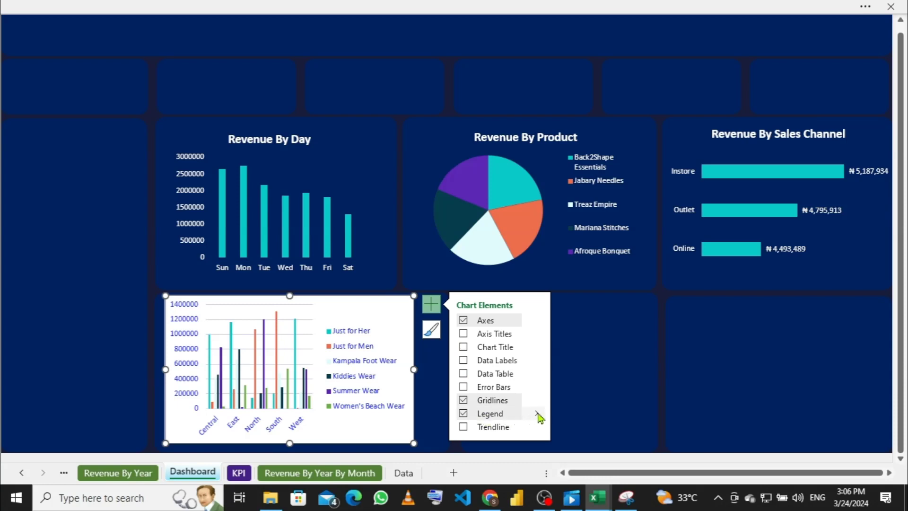
{"action": "mouse_move", "coordinate": [539, 416]}
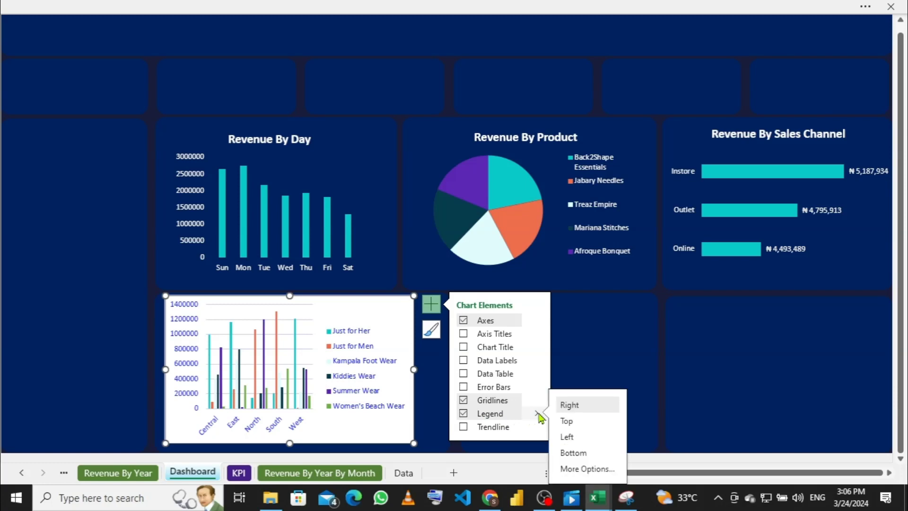
{"action": "left_click", "coordinate": [568, 422]}
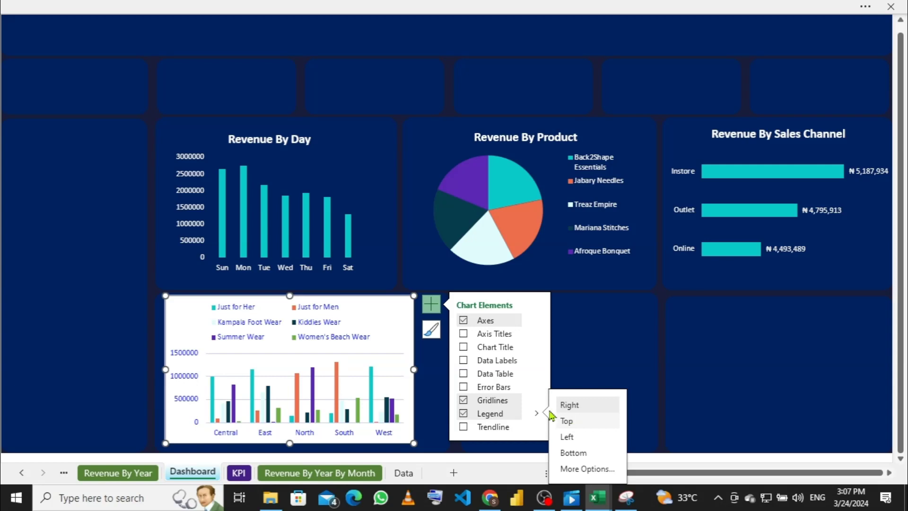
{"action": "left_click", "coordinate": [727, 381]}
{"action": "left_click", "coordinate": [379, 306]}
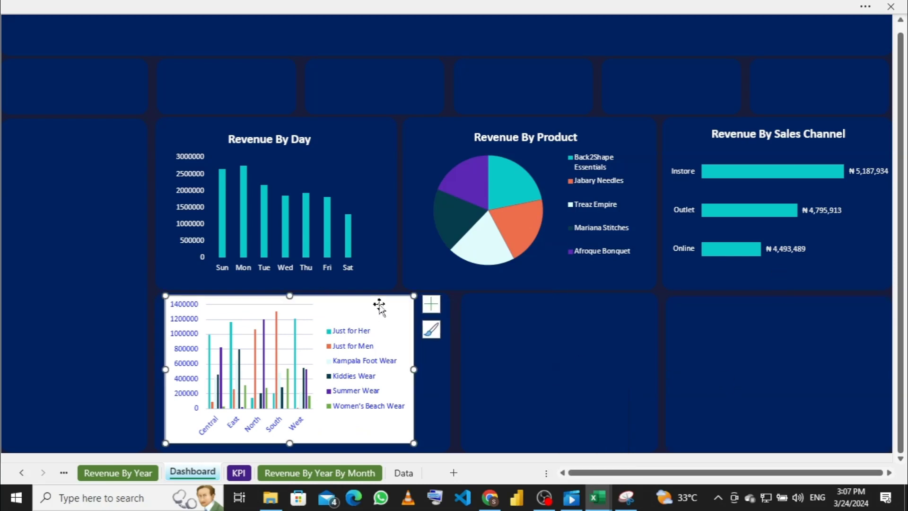
{"action": "left_click", "coordinate": [435, 310]}
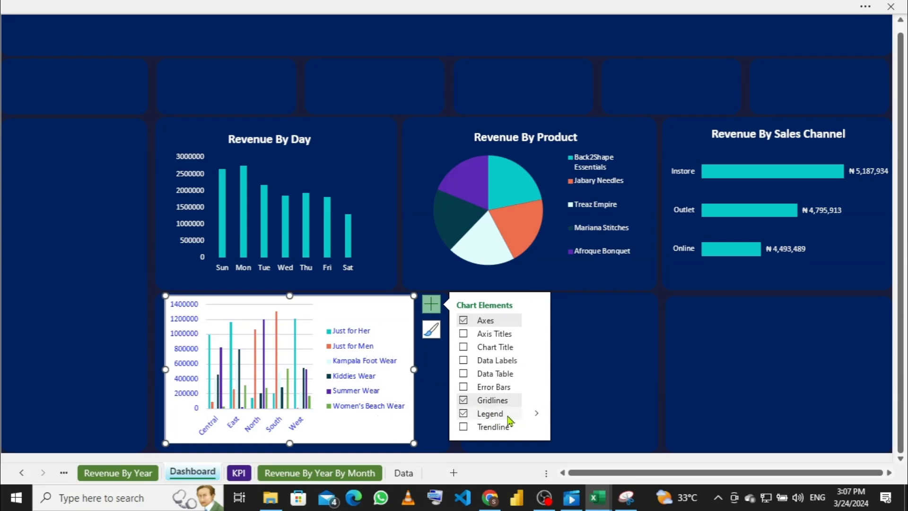
{"action": "left_click", "coordinate": [536, 413]}
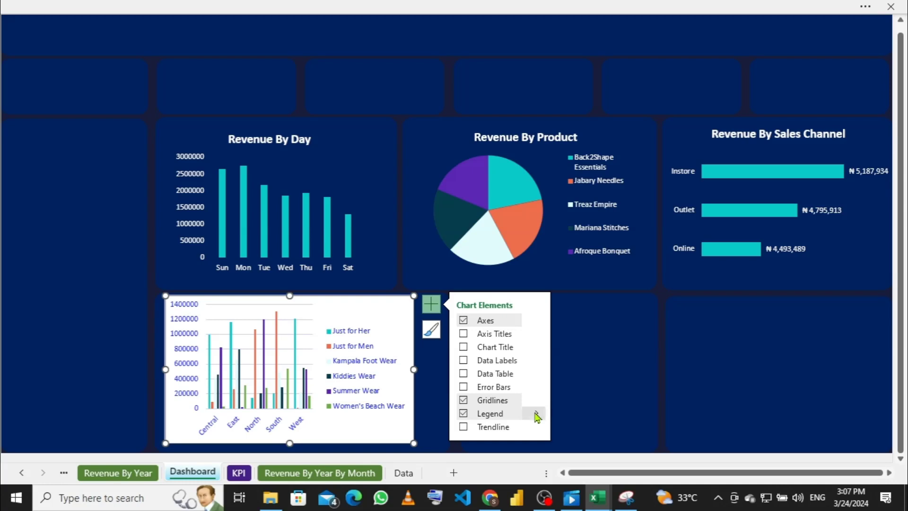
{"action": "left_click", "coordinate": [573, 422]}
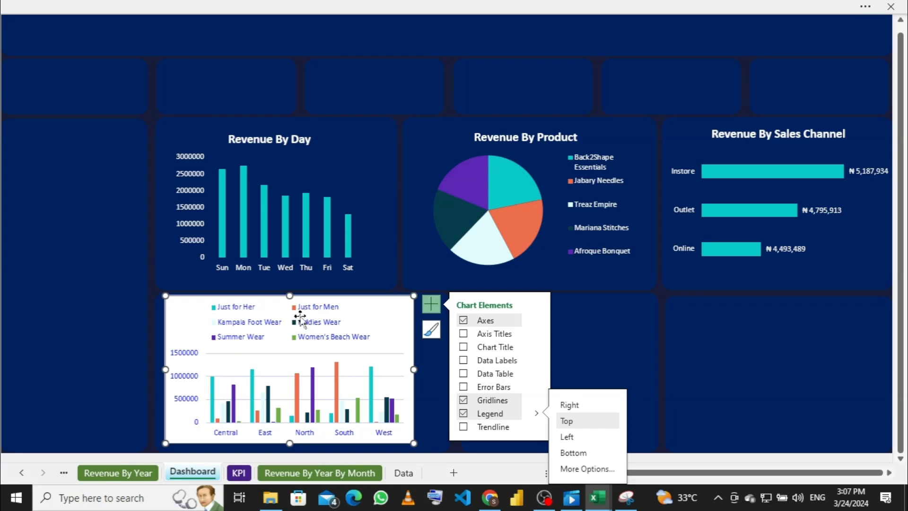
Step: Resize the legend so all six product categories show, undoing and redoing to settle it
{"action": "left_click", "coordinate": [282, 323]}
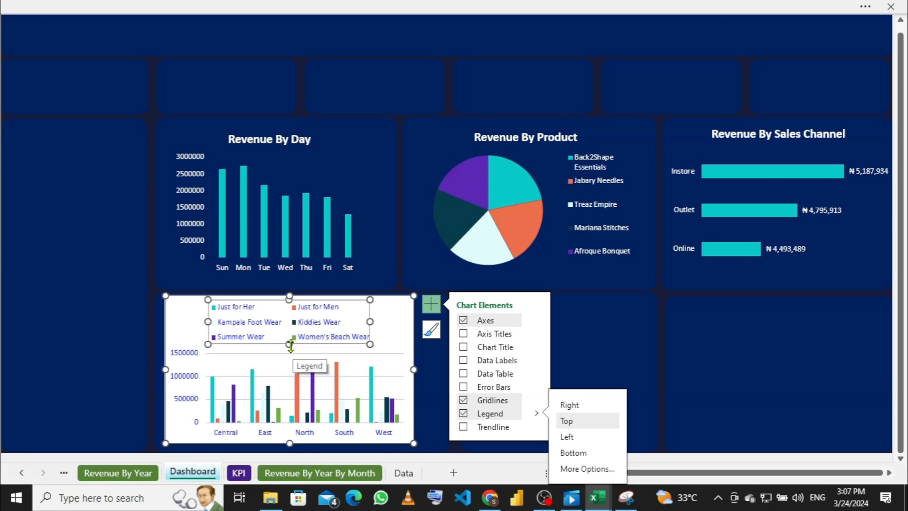
{"action": "left_click_drag", "start_coordinate": [289, 344], "coordinate": [289, 341]}
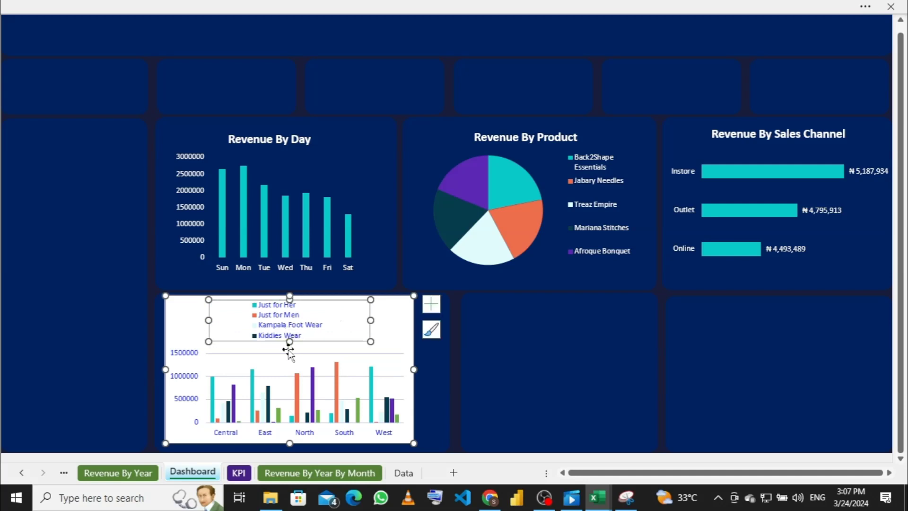
{"action": "left_click_drag", "start_coordinate": [291, 345], "coordinate": [292, 352]}
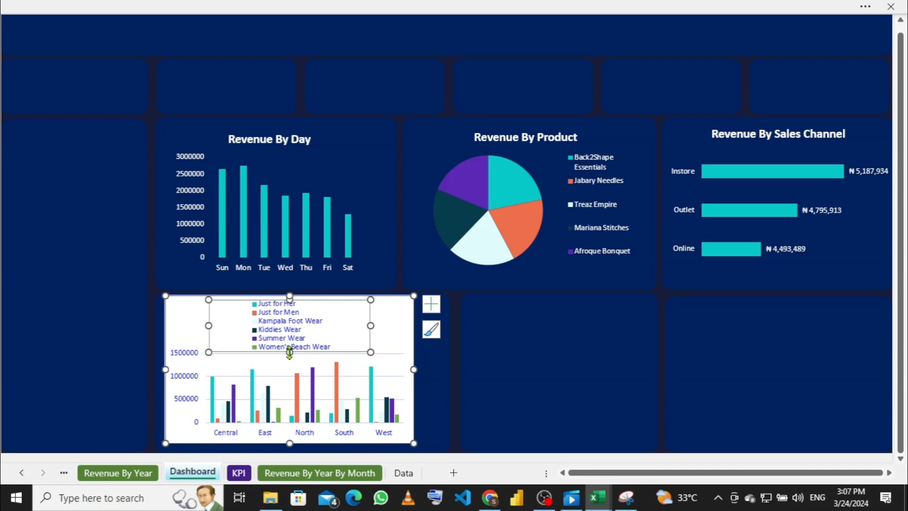
{"action": "key", "text": "ctrl+z"}
{"action": "key", "text": "ctrl+z"}
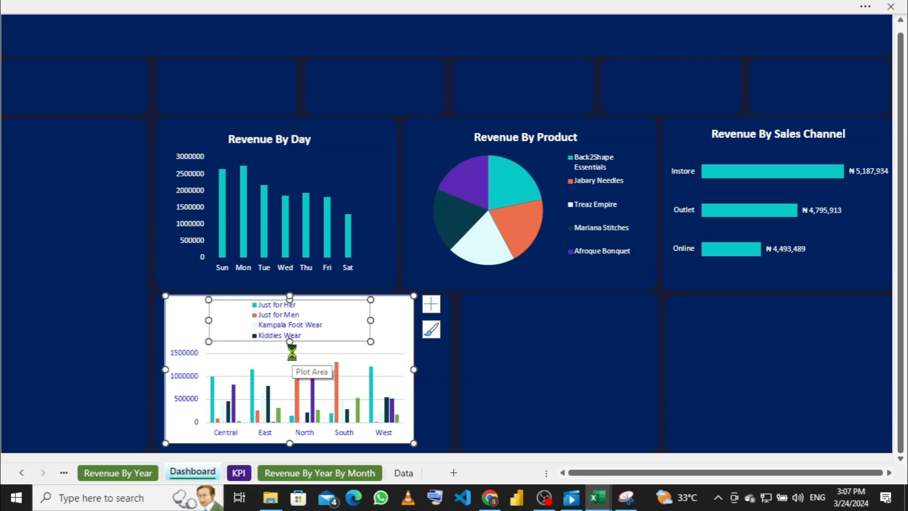
{"action": "key", "text": "ctrl+z"}
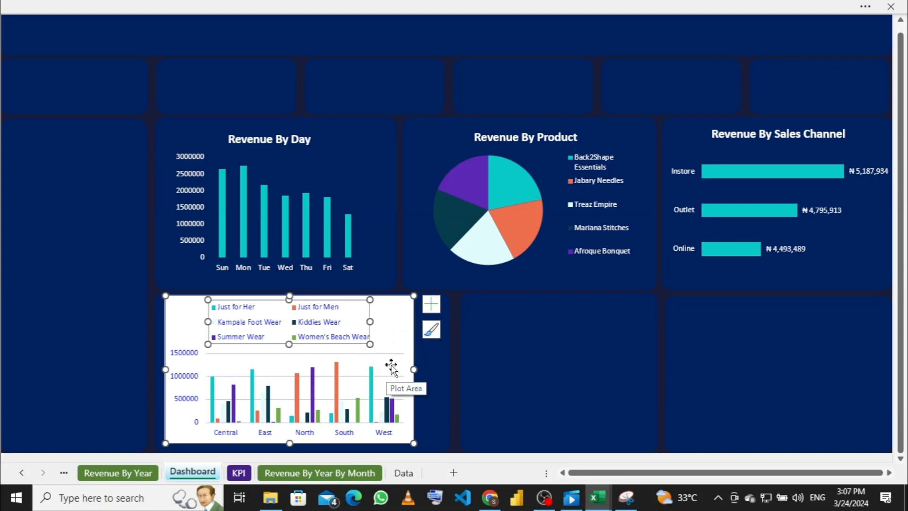
{"action": "left_click", "coordinate": [428, 310]}
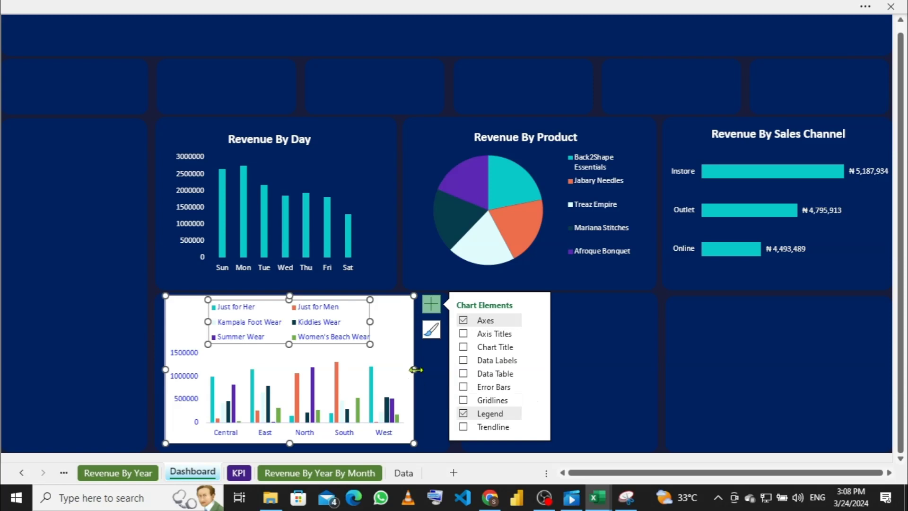
Step: Stretch the region chart rightward and lower its top edge so the legend forms two rows of three
{"action": "left_click", "coordinate": [415, 370]}
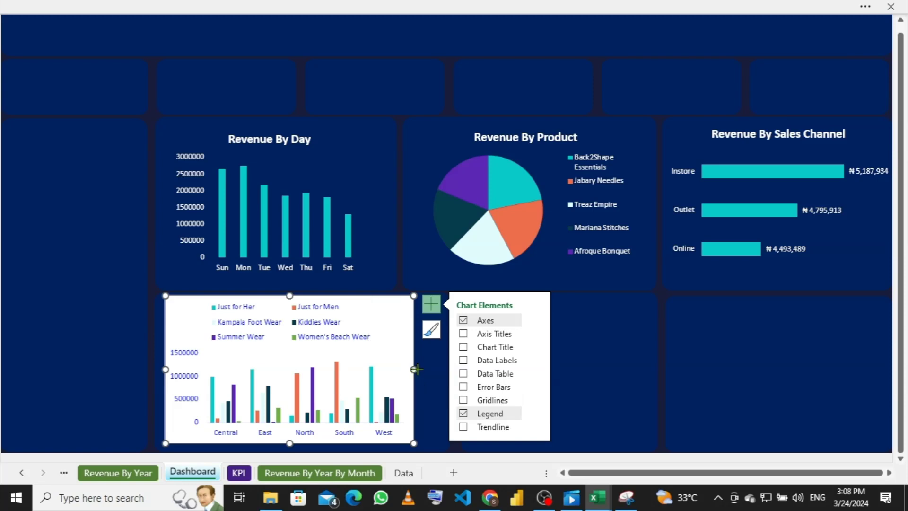
{"action": "left_click_drag", "start_coordinate": [415, 369], "coordinate": [435, 371]}
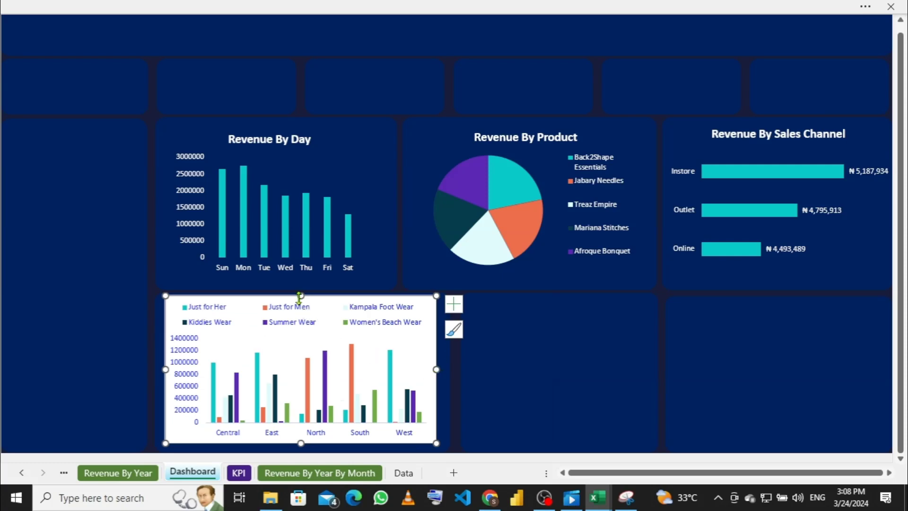
{"action": "left_click_drag", "start_coordinate": [300, 295], "coordinate": [298, 302]}
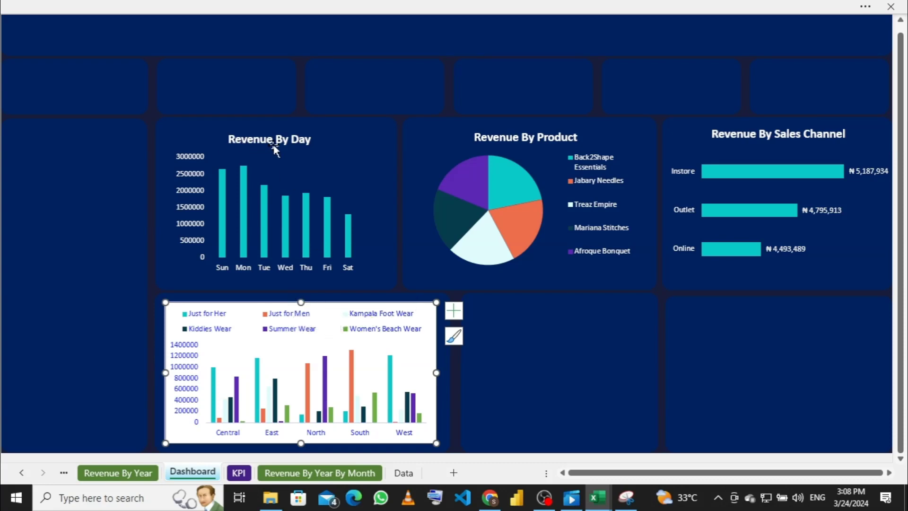
Step: Add a Chart Title to the region chart and delete its vertical value axis
{"action": "left_click", "coordinate": [458, 311]}
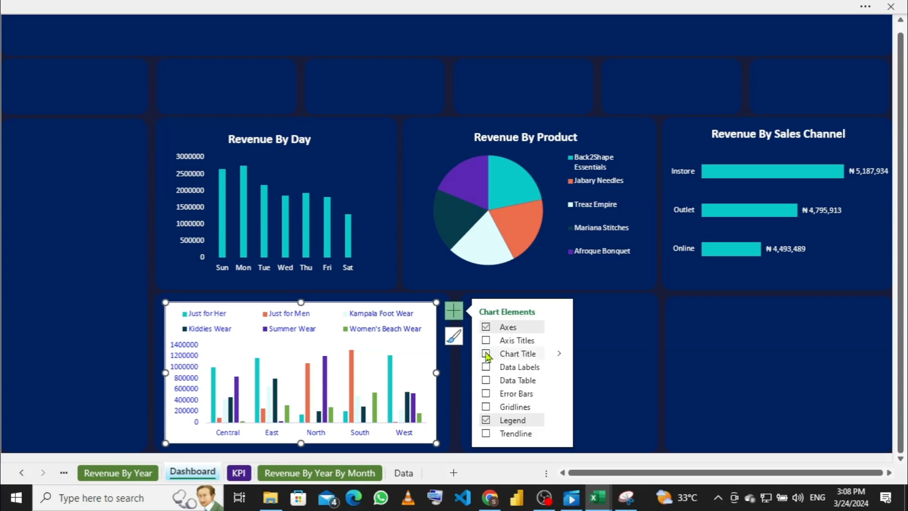
{"action": "left_click", "coordinate": [485, 354]}
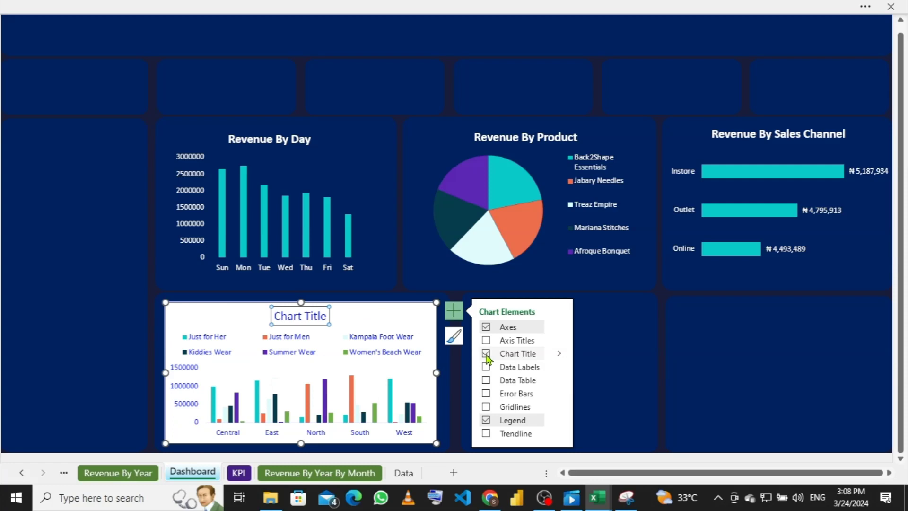
{"action": "left_click", "coordinate": [186, 389]}
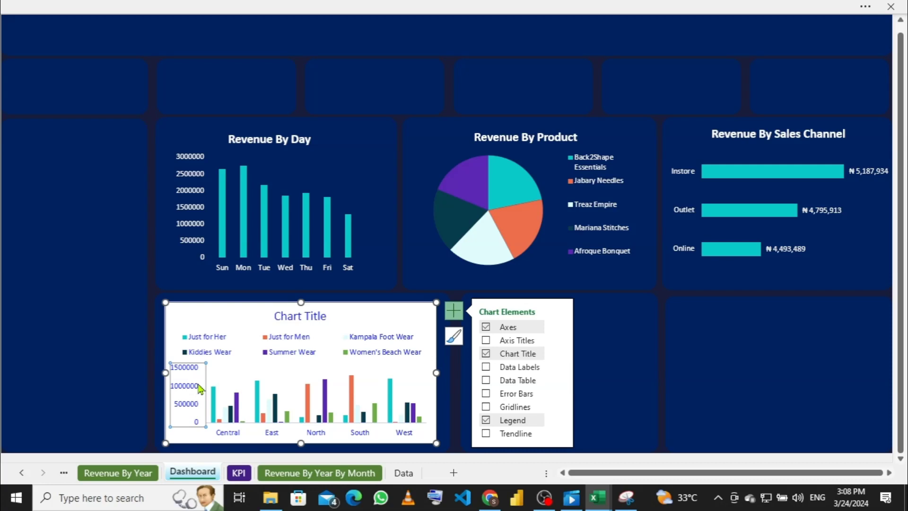
{"action": "key", "text": "Delete"}
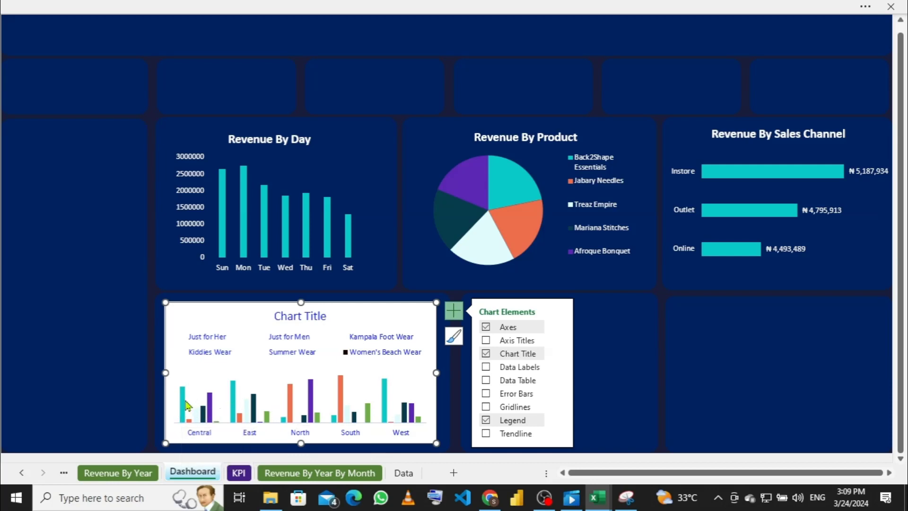
Step: Delete the region chart's legend and re-add it in the Top position
{"action": "mouse_move", "coordinate": [183, 406]}
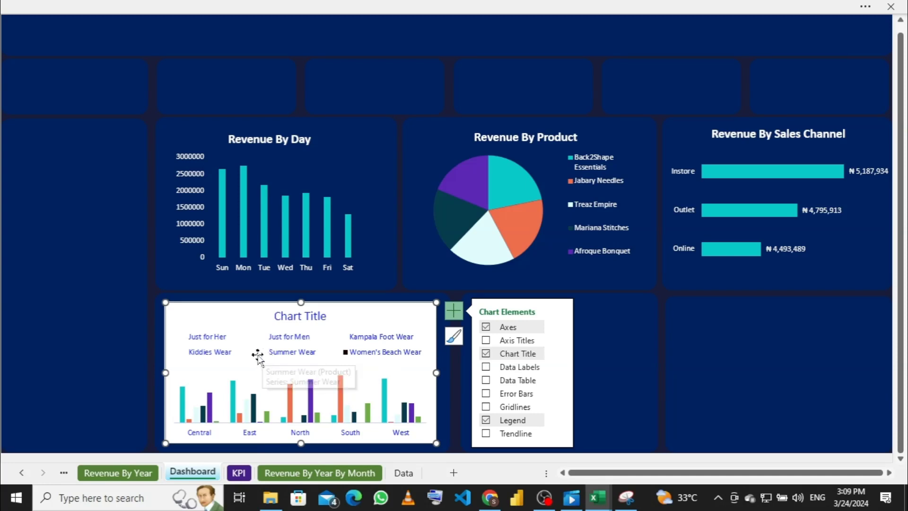
{"action": "left_click", "coordinate": [275, 357]}
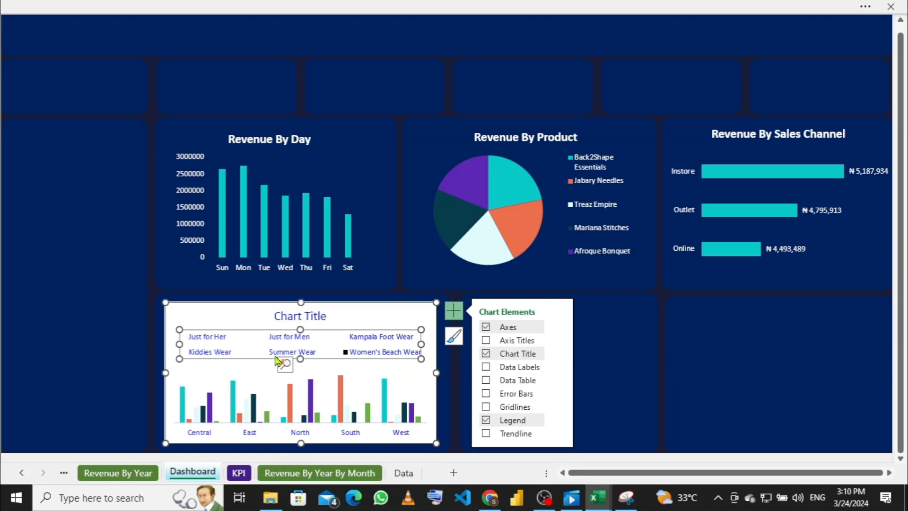
{"action": "key", "text": "Delete"}
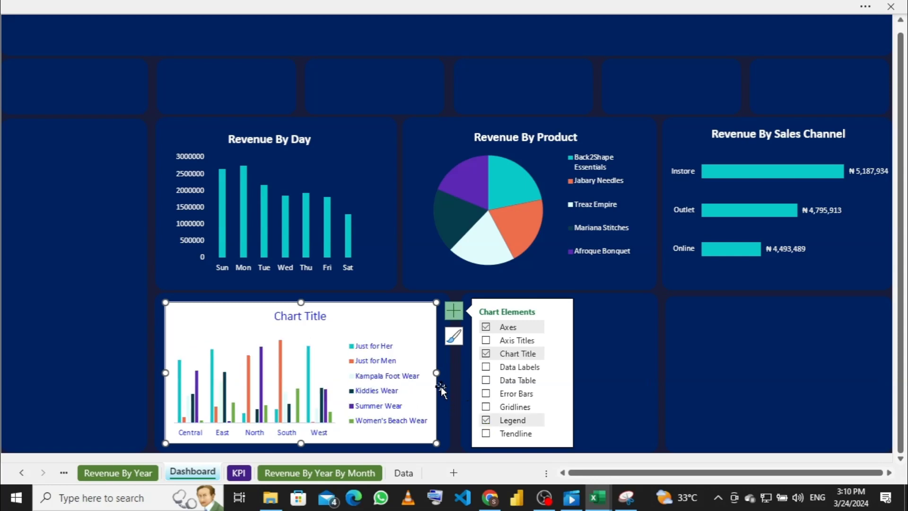
{"action": "left_click", "coordinate": [561, 422]}
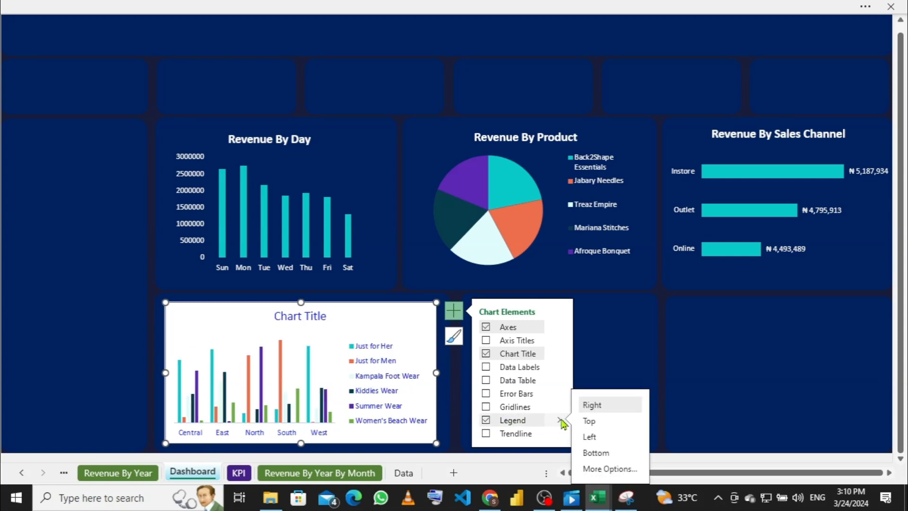
{"action": "left_click", "coordinate": [590, 421]}
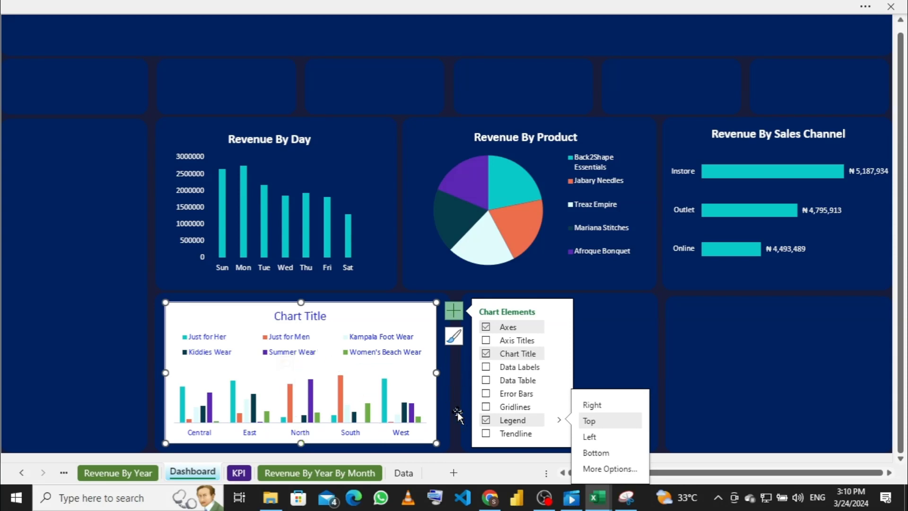
{"action": "right_click", "coordinate": [391, 319]}
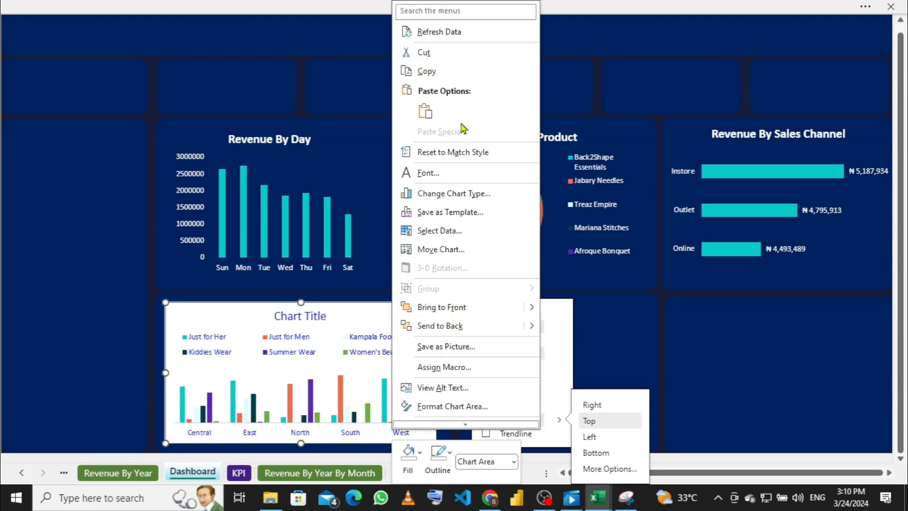
Step: Give the region chart No Fill and No Outline so the navy dashboard shows through
{"action": "left_click", "coordinate": [408, 452]}
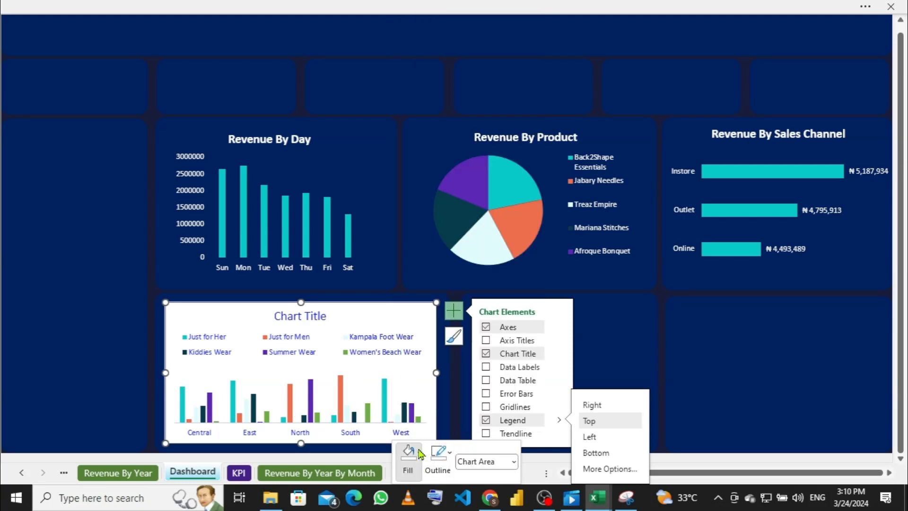
{"action": "left_click", "coordinate": [419, 452]}
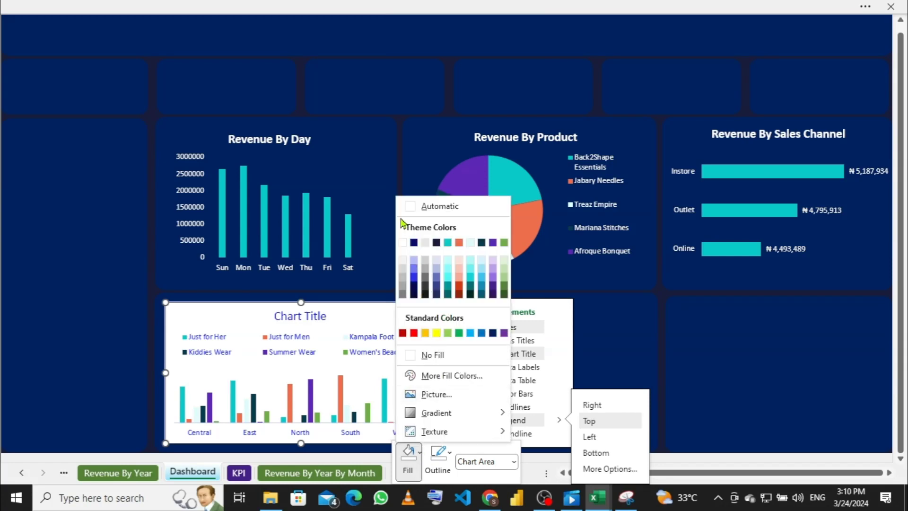
{"action": "left_click", "coordinate": [411, 355]}
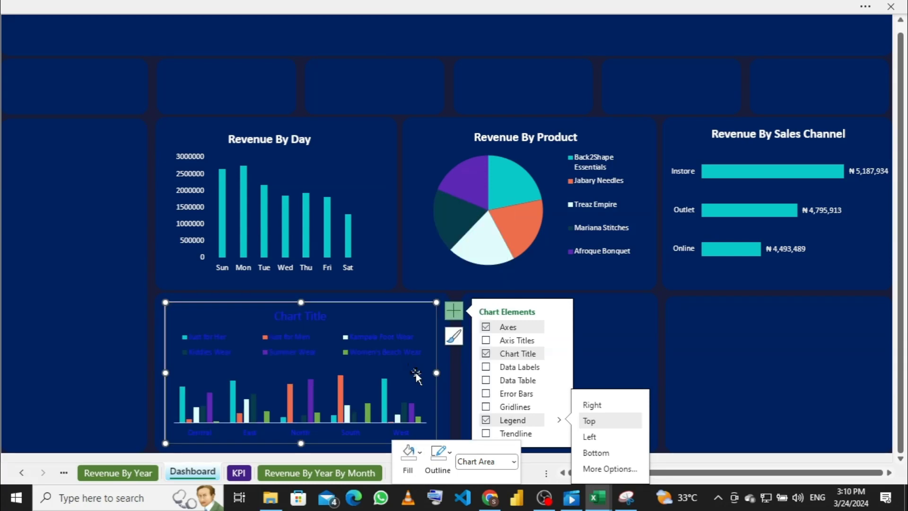
{"action": "left_click", "coordinate": [439, 453]}
{"action": "left_click", "coordinate": [444, 356]}
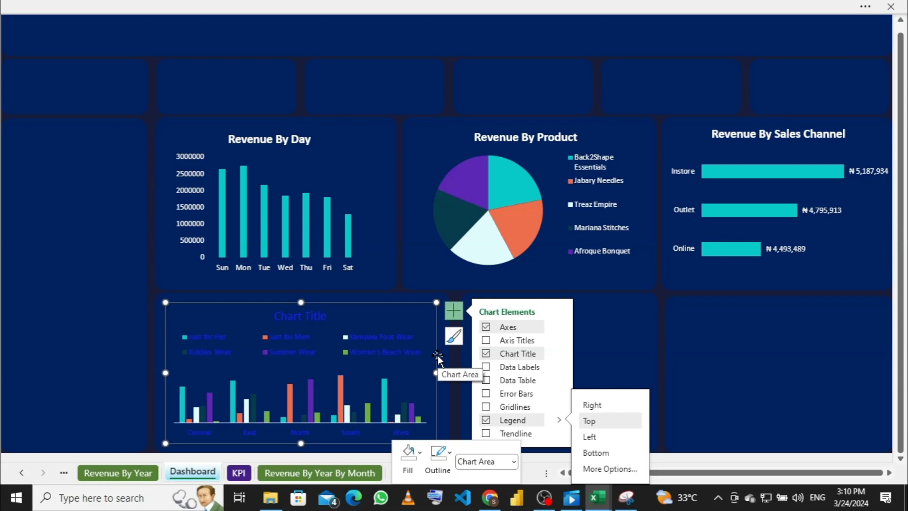
{"action": "left_click", "coordinate": [249, 435]}
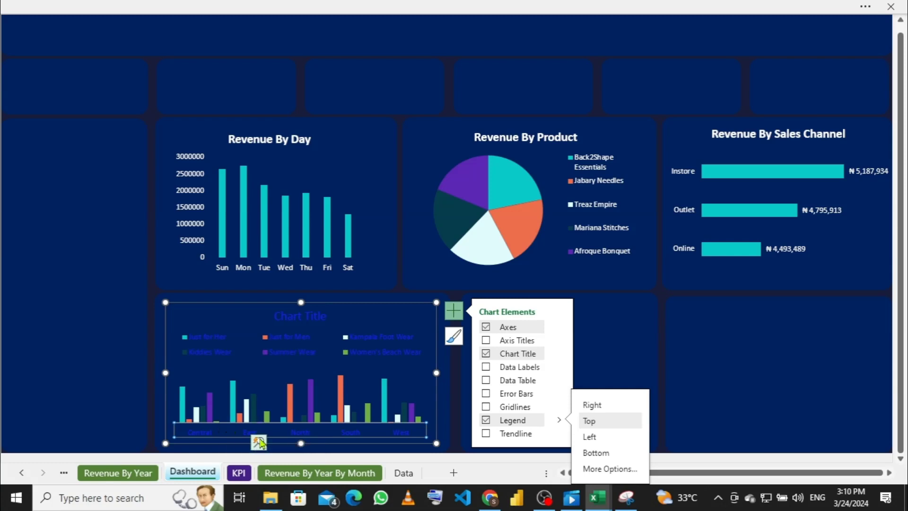
Step: Set the region chart's font colour to white through the Font dialog
{"action": "right_click", "coordinate": [283, 433]}
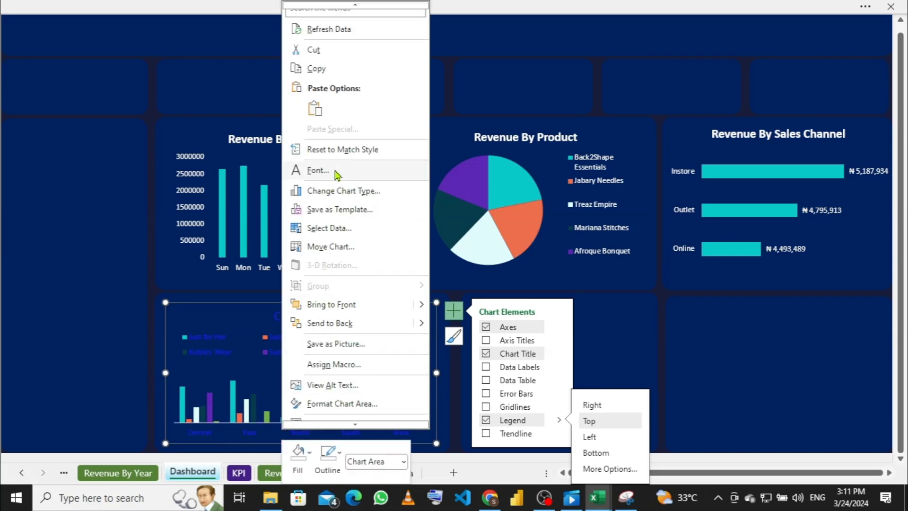
{"action": "left_click", "coordinate": [317, 170]}
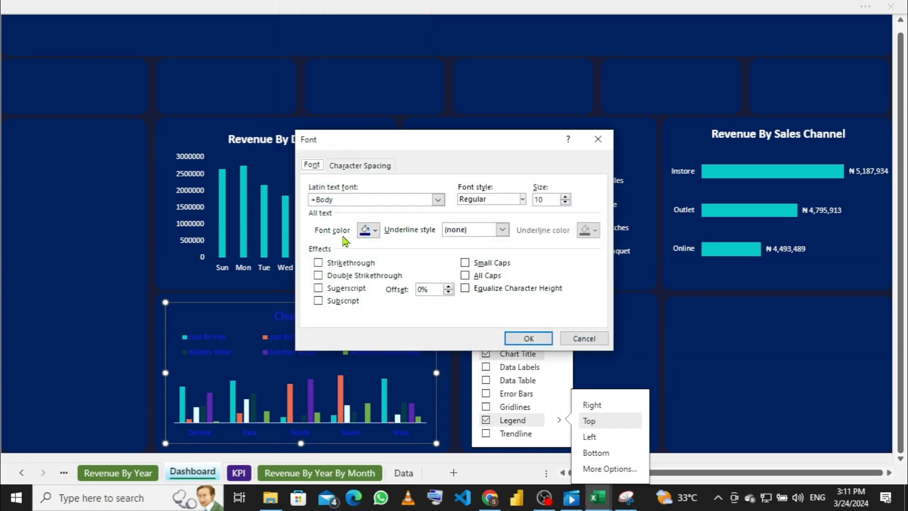
{"action": "left_click", "coordinate": [376, 231]}
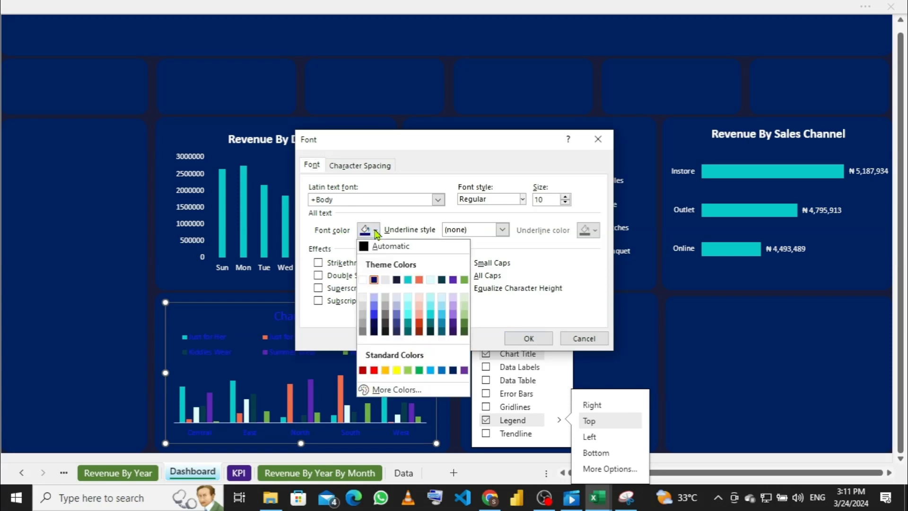
{"action": "left_click", "coordinate": [362, 279]}
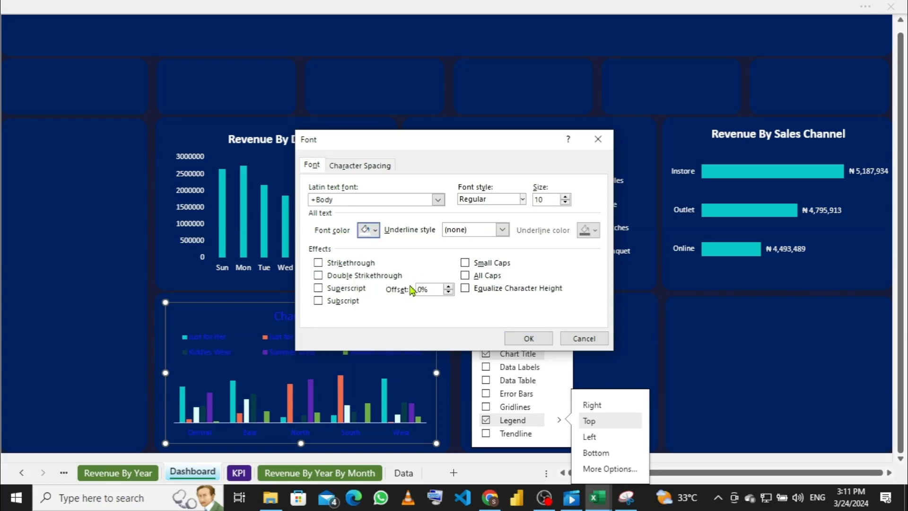
{"action": "left_click", "coordinate": [523, 337]}
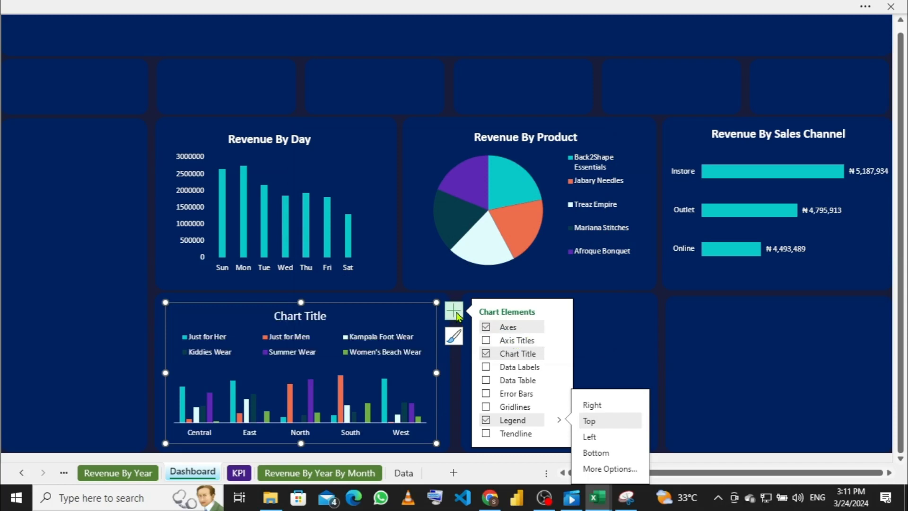
{"action": "left_click", "coordinate": [455, 312]}
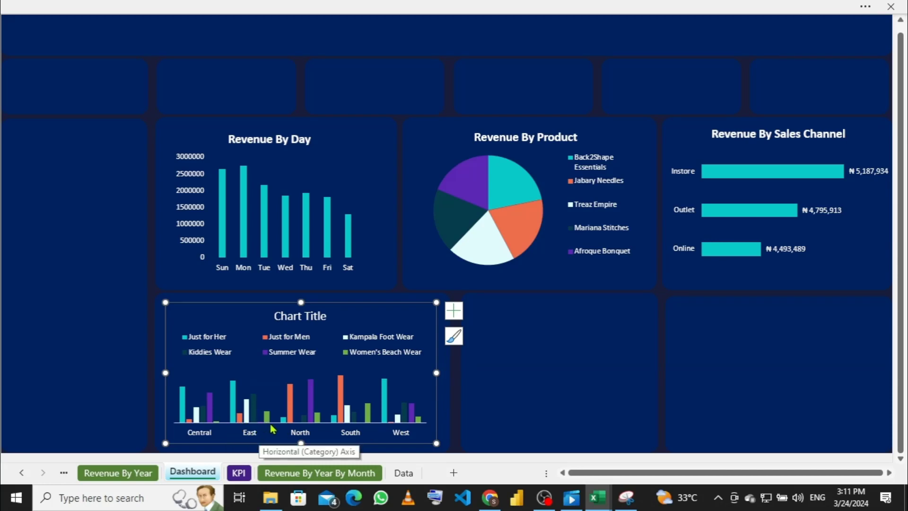
Step: Remove the outline from the region column chart with No Outline
{"action": "left_click", "coordinate": [231, 431]}
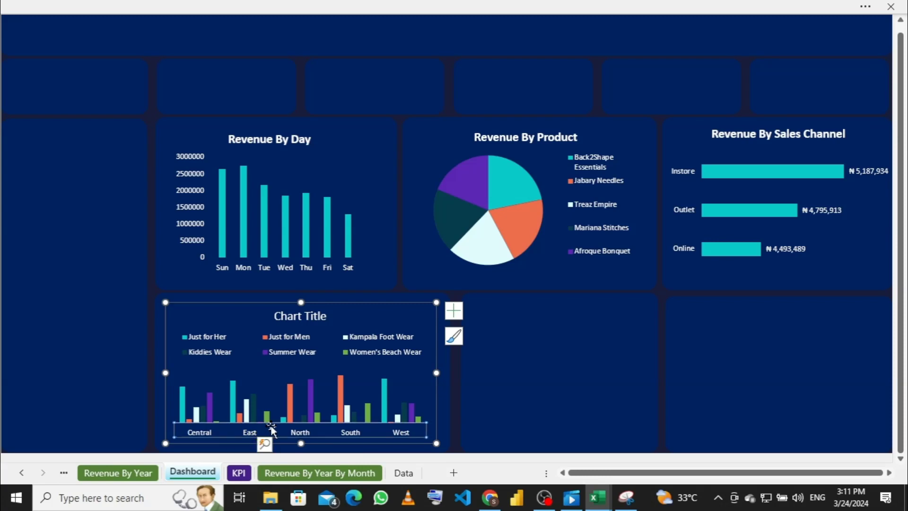
{"action": "right_click", "coordinate": [272, 430]}
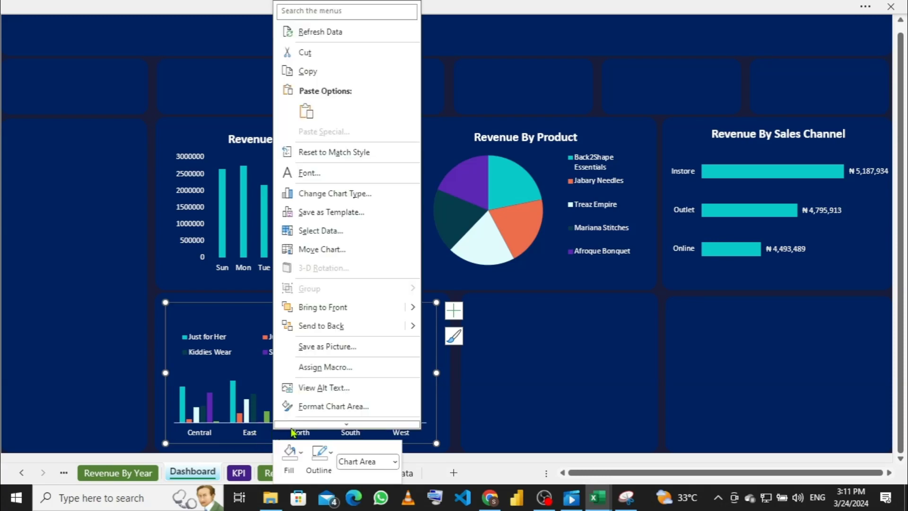
{"action": "left_click", "coordinate": [329, 456]}
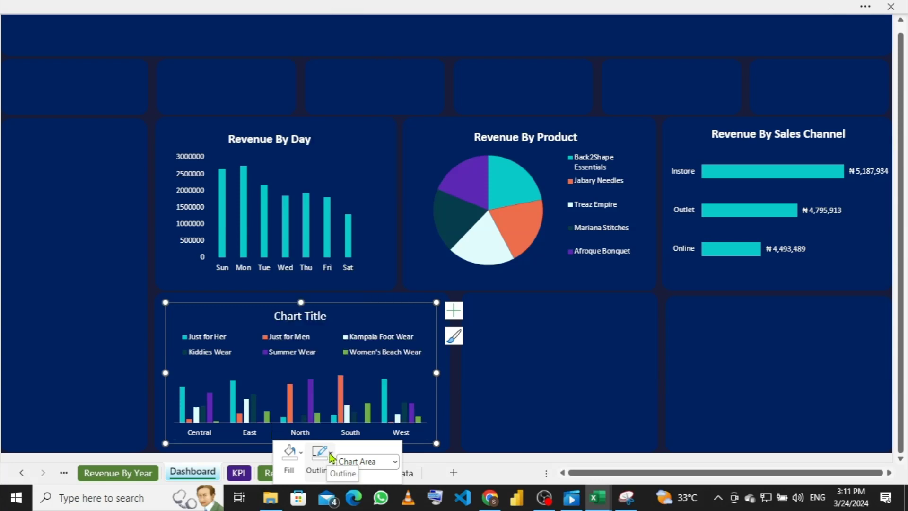
{"action": "left_click", "coordinate": [330, 457]}
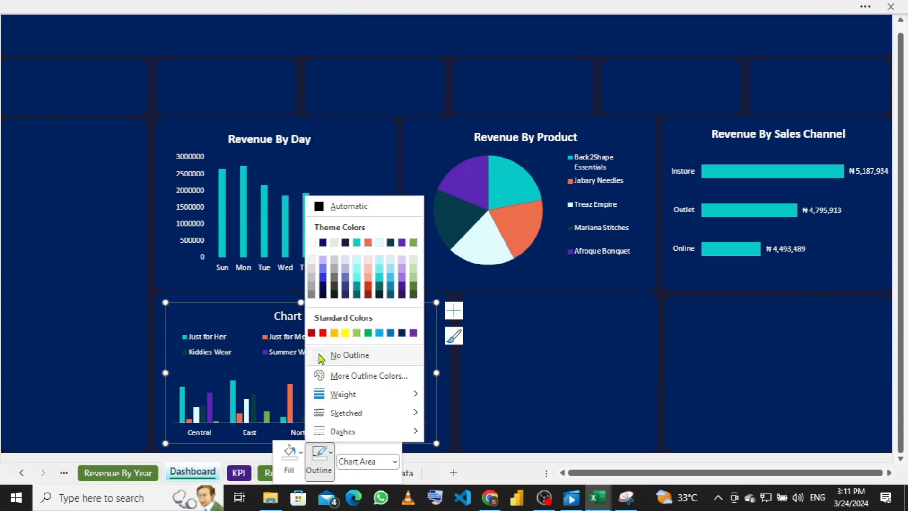
{"action": "left_click", "coordinate": [319, 356]}
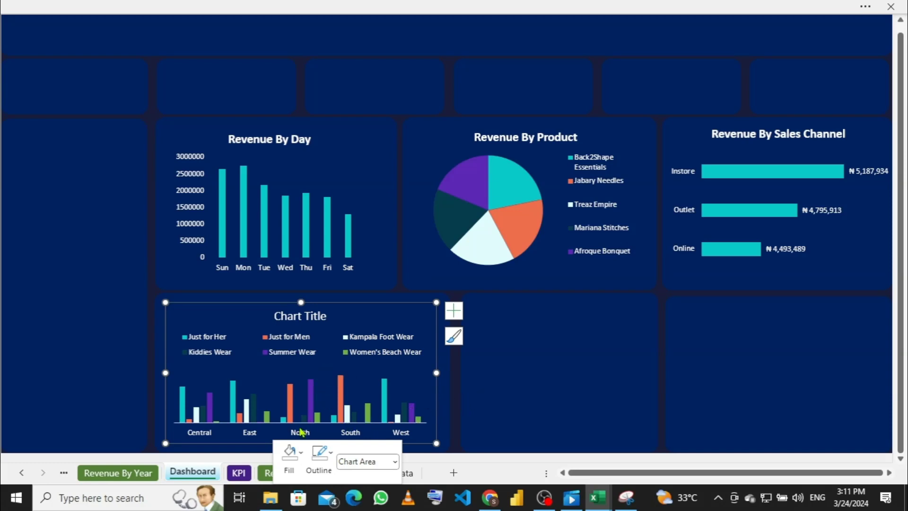
Step: Set the horizontal category axis outline to No Outline
{"action": "left_click", "coordinate": [275, 430]}
{"action": "right_click", "coordinate": [276, 429]}
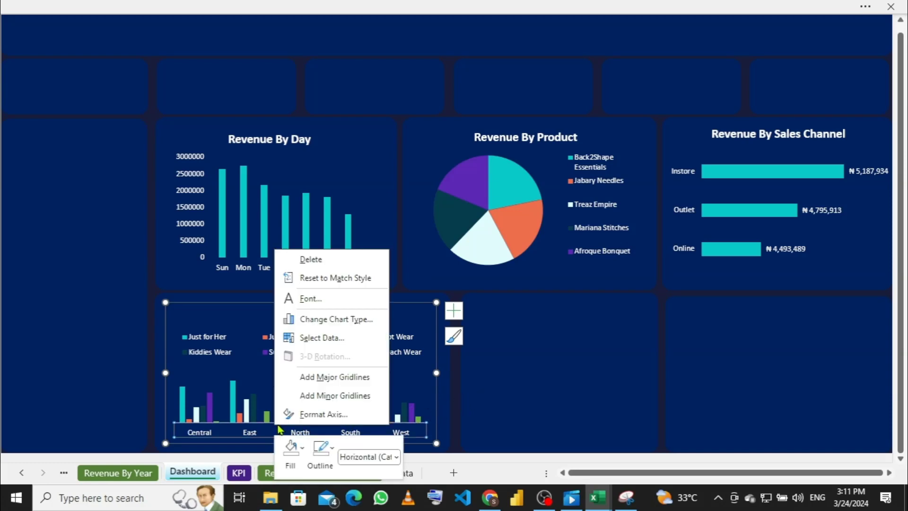
{"action": "left_click", "coordinate": [330, 450]}
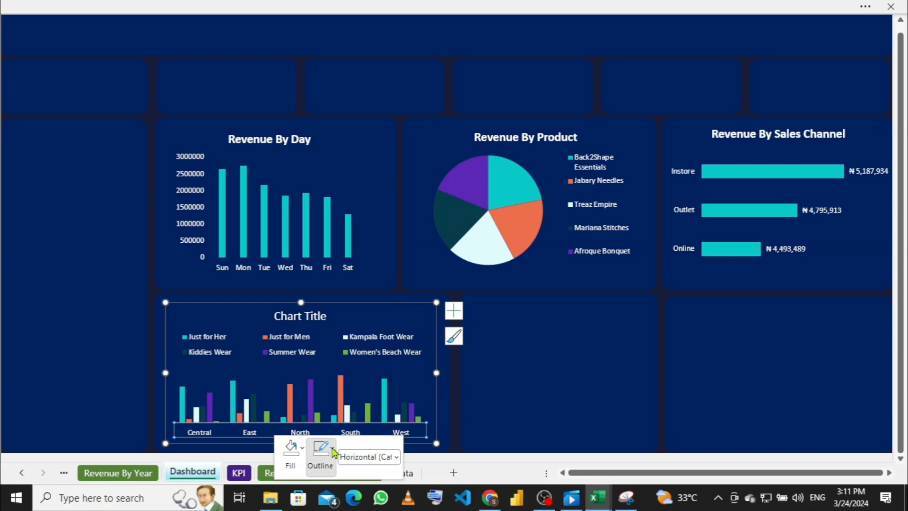
{"action": "left_click", "coordinate": [331, 452]}
{"action": "left_click", "coordinate": [323, 353]}
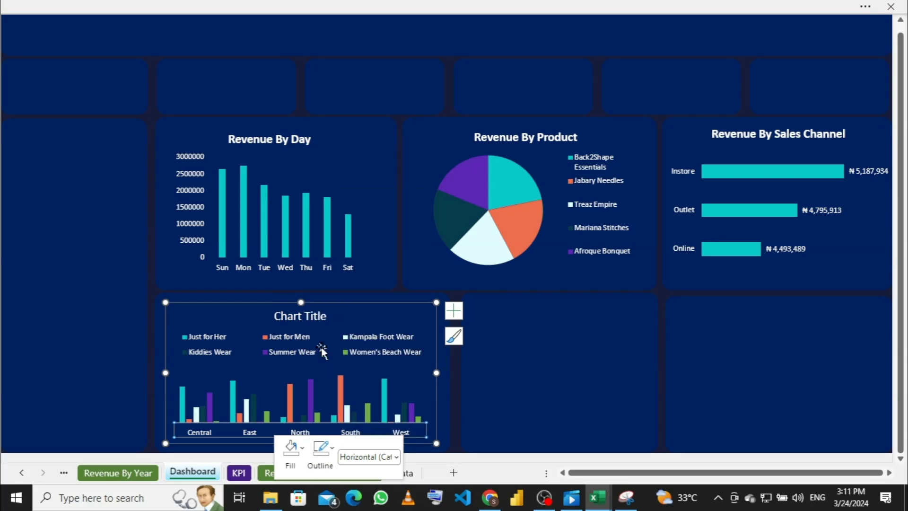
{"action": "left_click", "coordinate": [227, 322]}
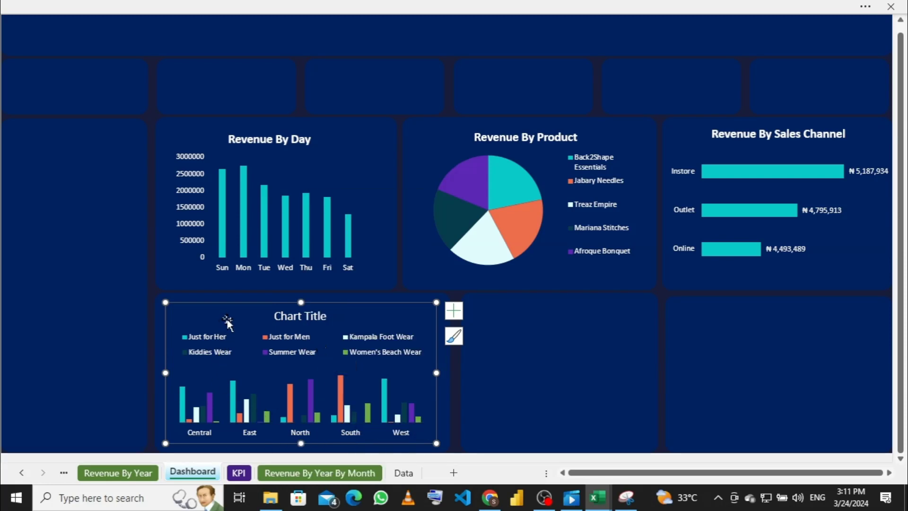
Step: Replace the 'Chart Title' placeholder with 'Revenue By Product By Region' and select the text
{"action": "left_click", "coordinate": [323, 316]}
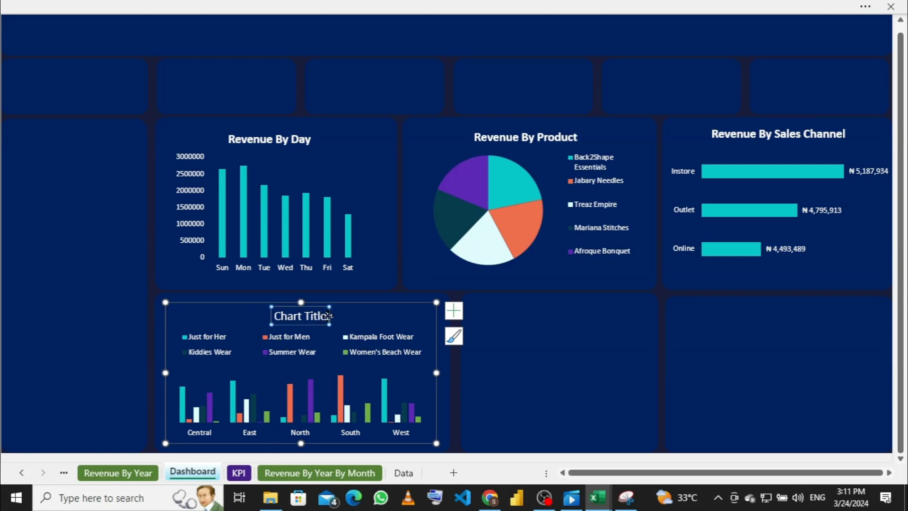
{"action": "left_click", "coordinate": [326, 314]}
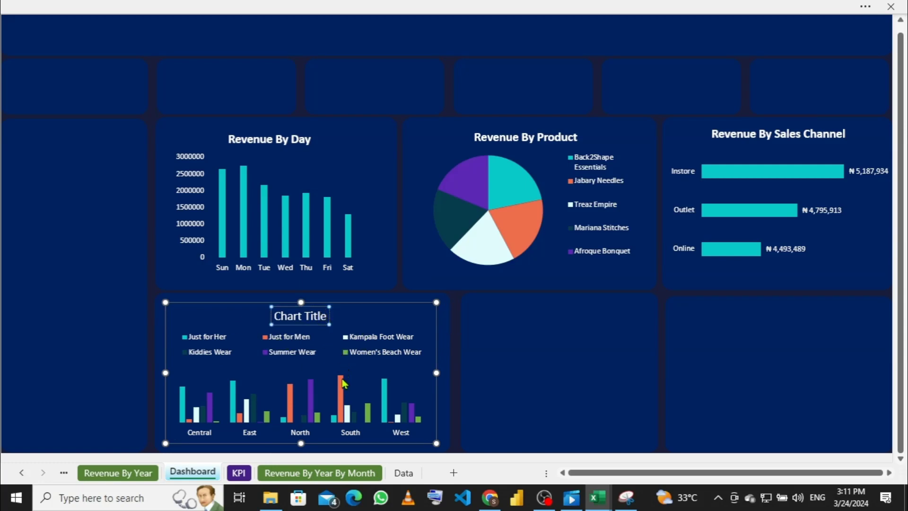
{"action": "key", "text": "BackSpace"}
{"action": "key", "text": "BackSpace"}
{"action": "key", "text": "BackSpace"}
{"action": "key", "text": "BackSpace"}
{"action": "key", "text": "BackSpace"}
{"action": "key", "text": "BackSpace"}
{"action": "key", "text": "BackSpace"}
{"action": "key", "text": "BackSpace"}
{"action": "key", "text": "BackSpace"}
{"action": "key", "text": "BackSpace"}
{"action": "key", "text": "BackSpace"}
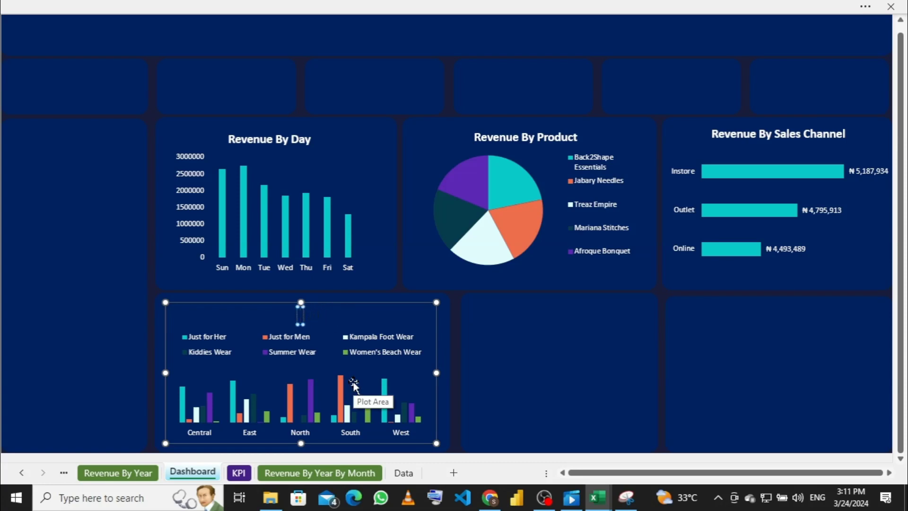
{"action": "type", "text": "Reve"}
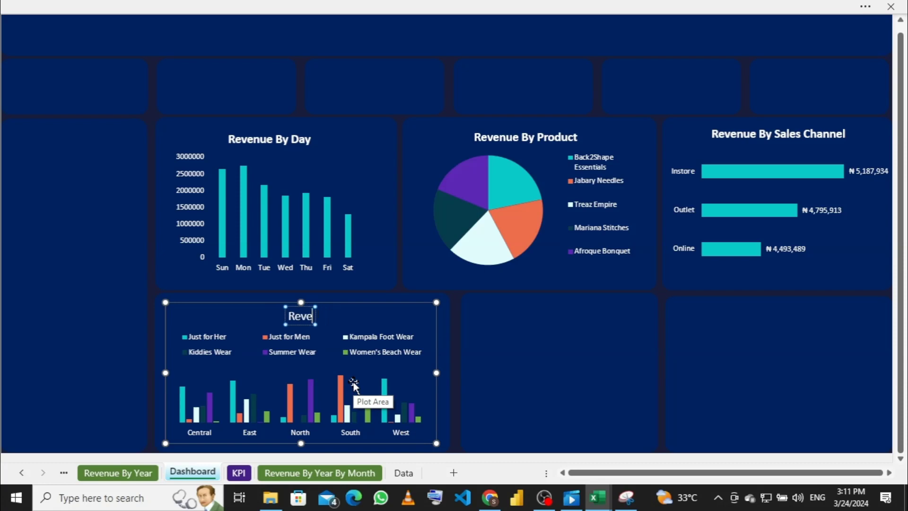
{"action": "type", "text": "nue"}
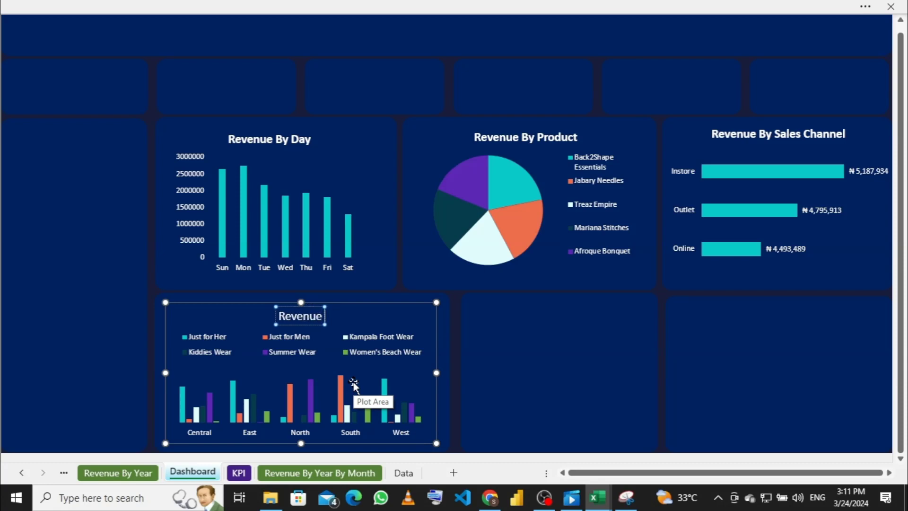
{"action": "type", "text": " B"}
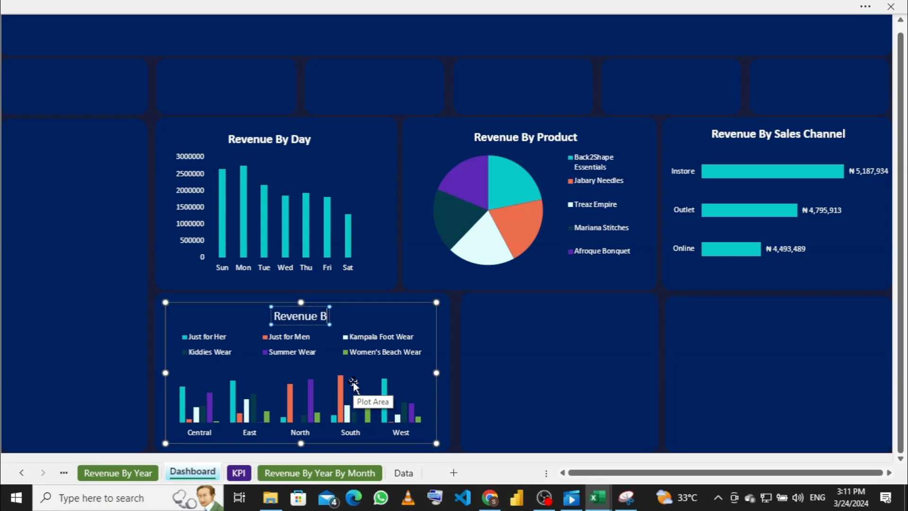
{"action": "type", "text": "t"}
{"action": "key", "text": "BackSpace"}
{"action": "type", "text": "t"}
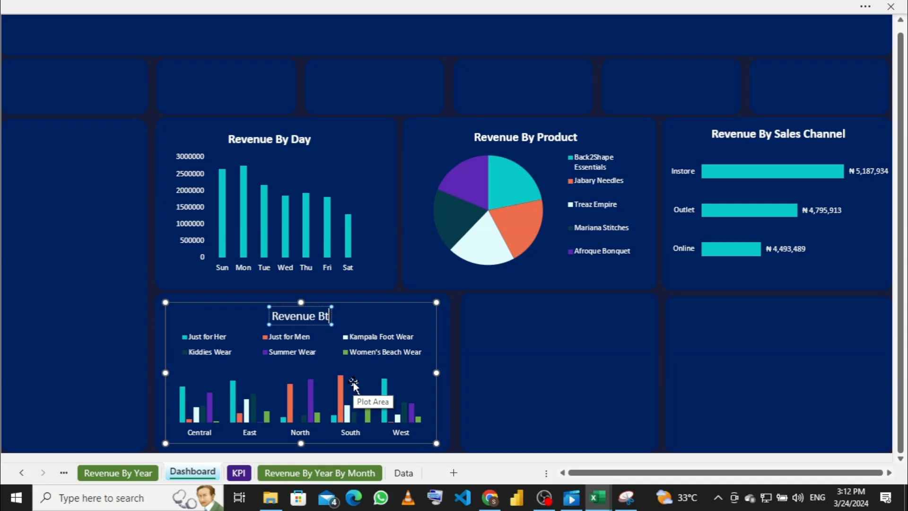
{"action": "key", "text": "BackSpace"}
{"action": "type", "text": "y"}
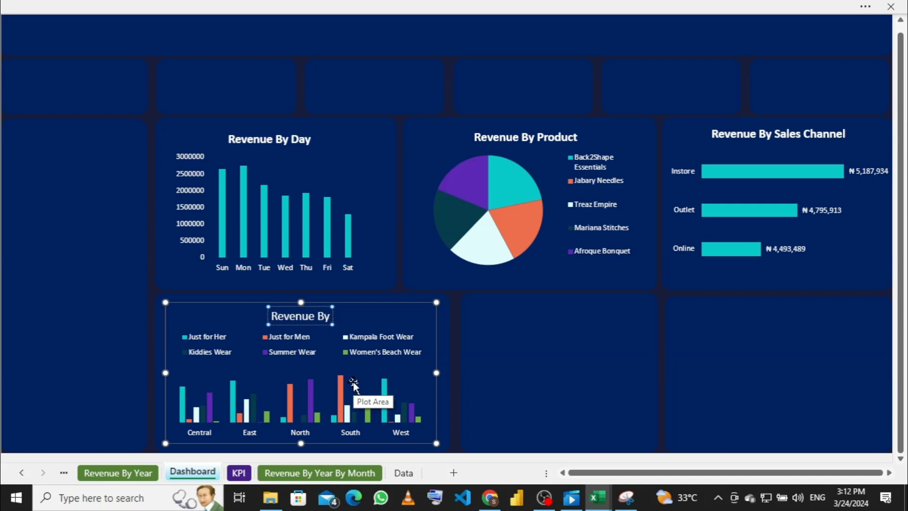
{"action": "type", "text": " Pro"}
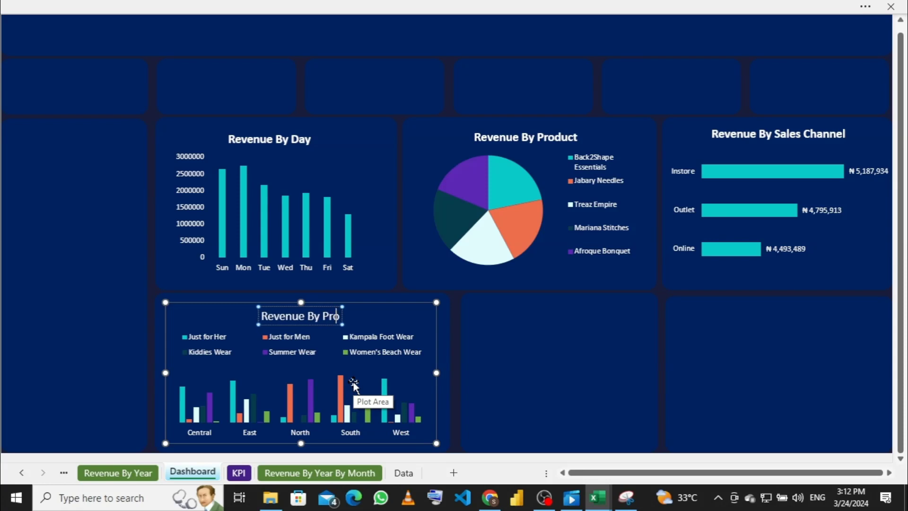
{"action": "type", "text": "duct By"}
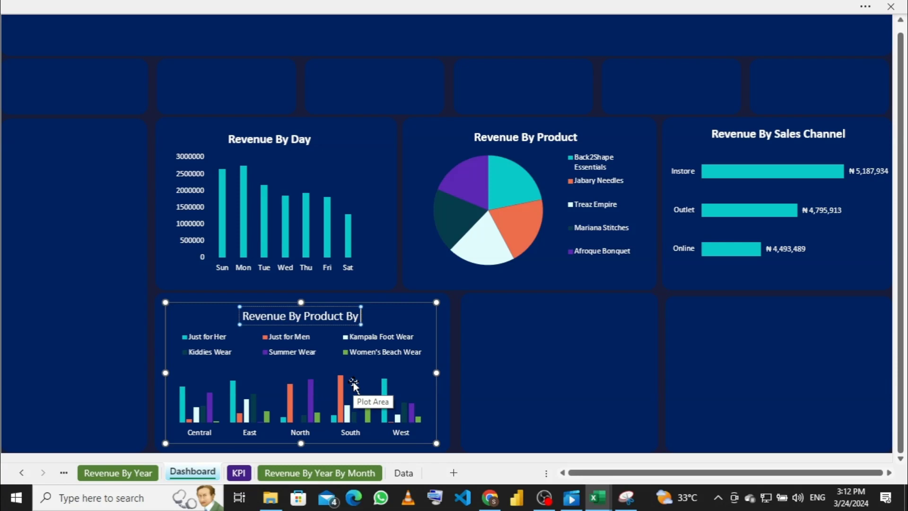
{"action": "type", "text": " Region"}
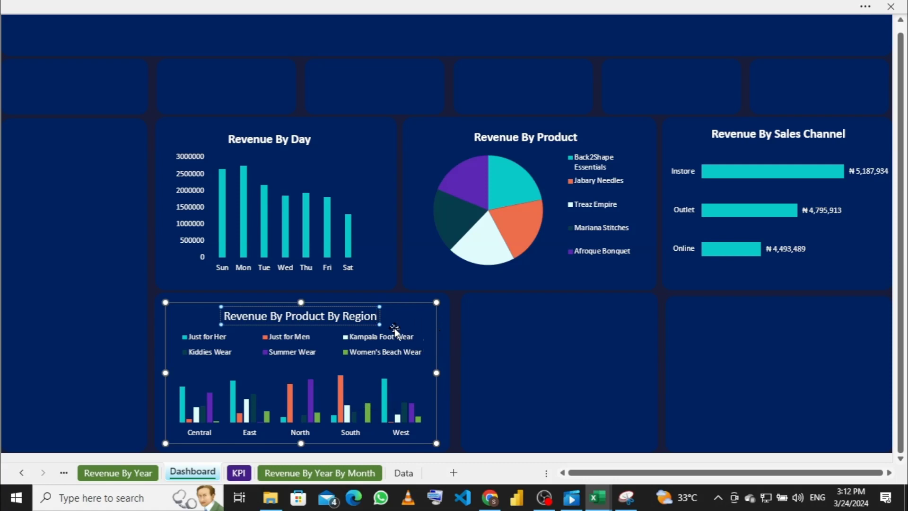
{"action": "key", "text": "ctrl+a"}
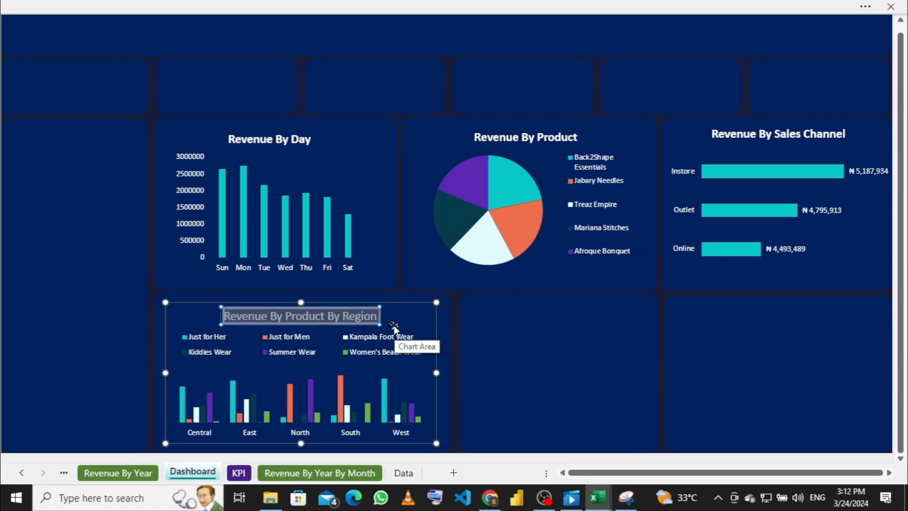
Step: Look at the title's font colour choices without changing them, then return to full-screen view
{"action": "left_click", "coordinate": [347, 6]}
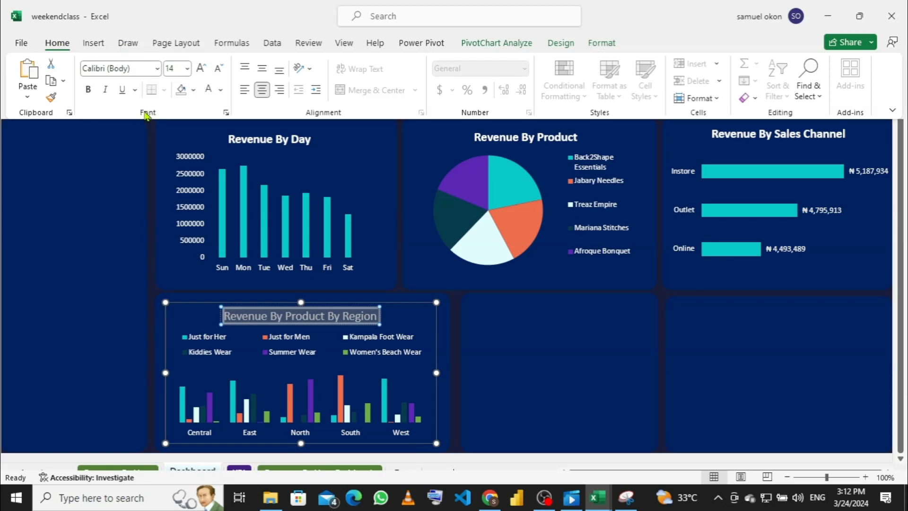
{"action": "left_click", "coordinate": [221, 90]}
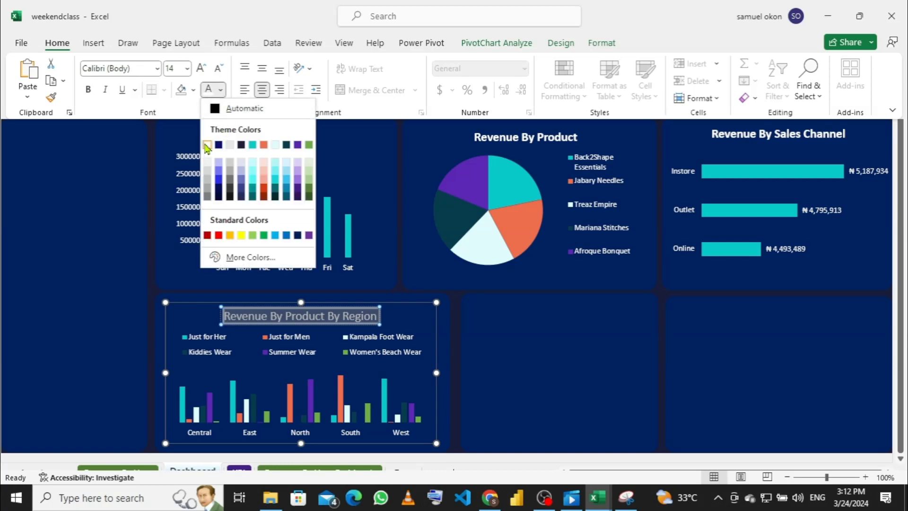
{"action": "left_click", "coordinate": [147, 112]}
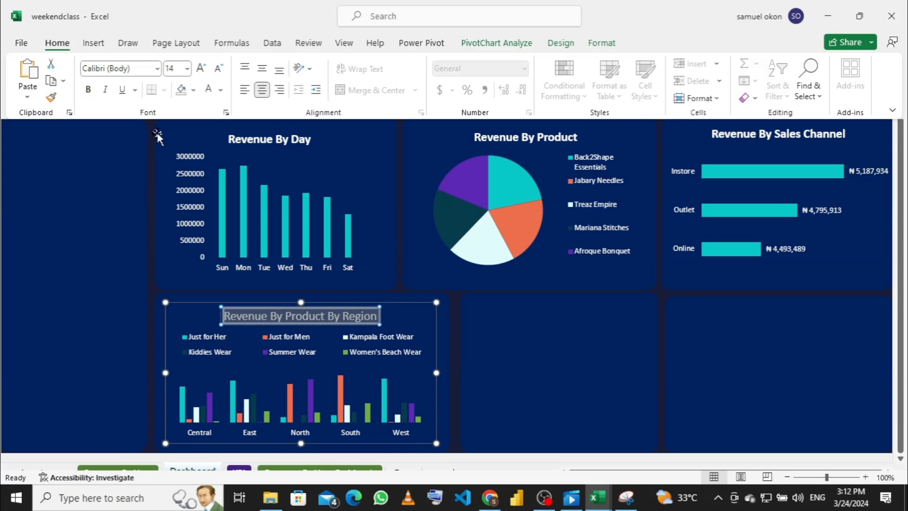
{"action": "key", "text": "ctrl+shift+F1"}
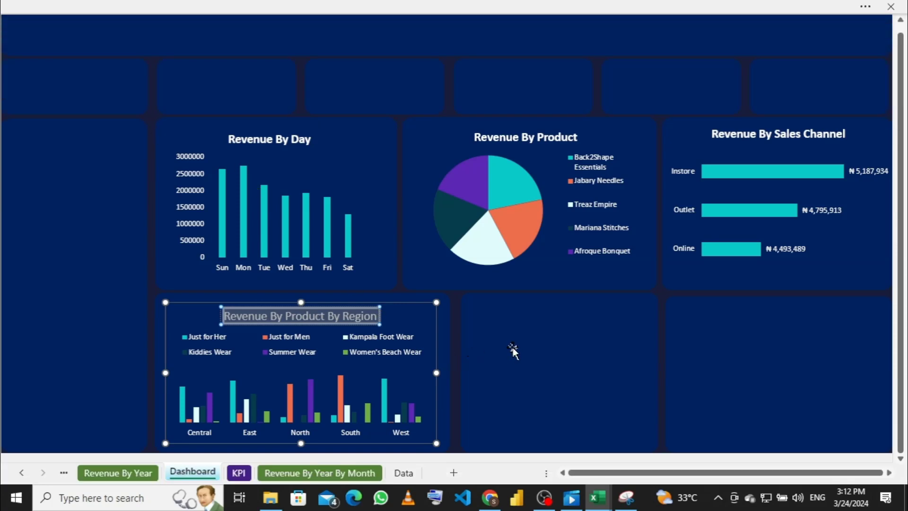
{"action": "left_click", "coordinate": [502, 350]}
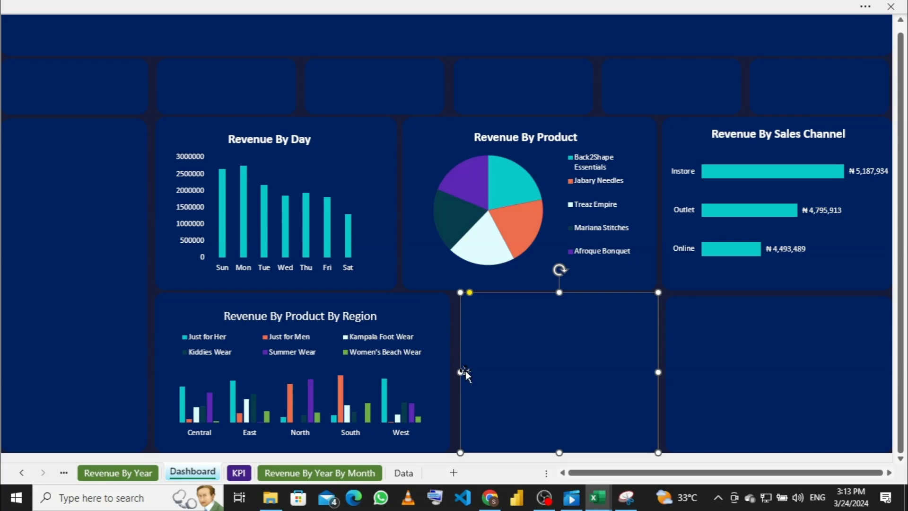
Step: Extend the middle panel's left edge leftward and move the right panel's left edge rightward
{"action": "left_click_drag", "start_coordinate": [460, 372], "coordinate": [451, 372]}
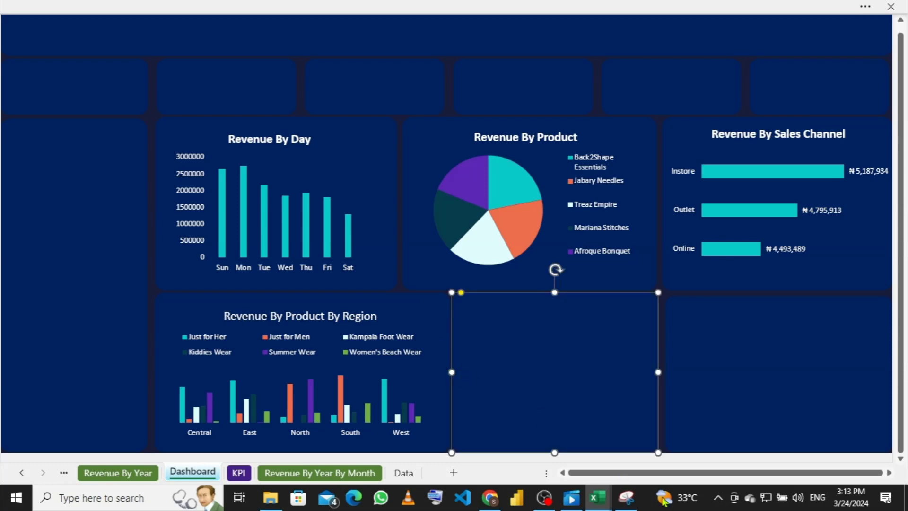
{"action": "key", "text": "Right"}
{"action": "key", "text": "Right"}
{"action": "key", "text": "Right"}
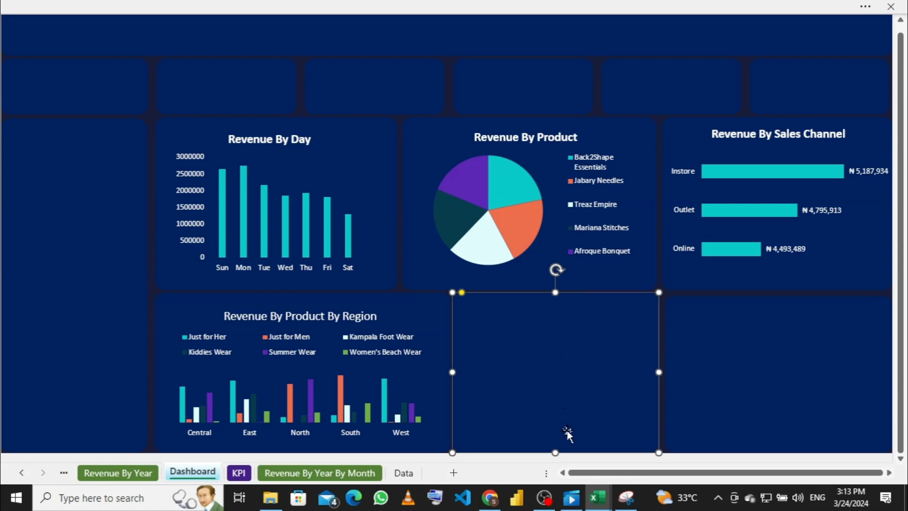
{"action": "left_click", "coordinate": [709, 364]}
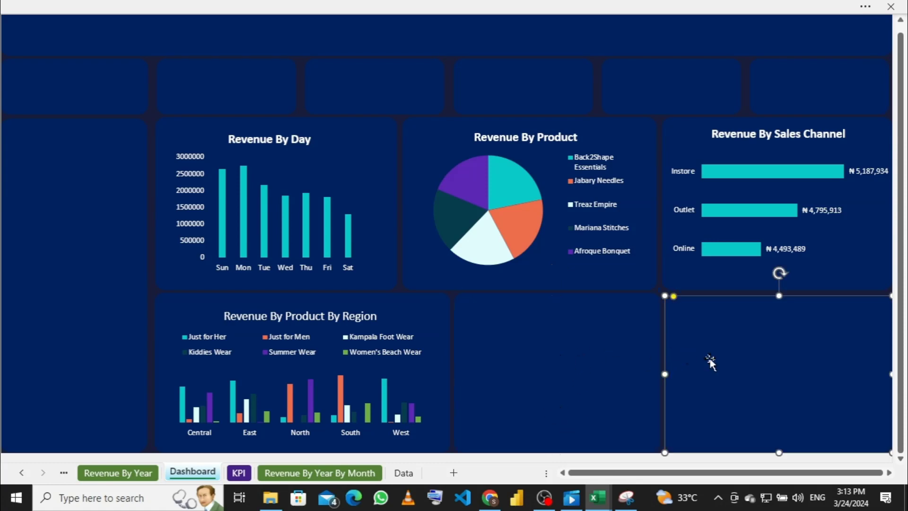
{"action": "left_click_drag", "start_coordinate": [665, 375], "coordinate": [681, 377]}
{"action": "left_click", "coordinate": [632, 392]}
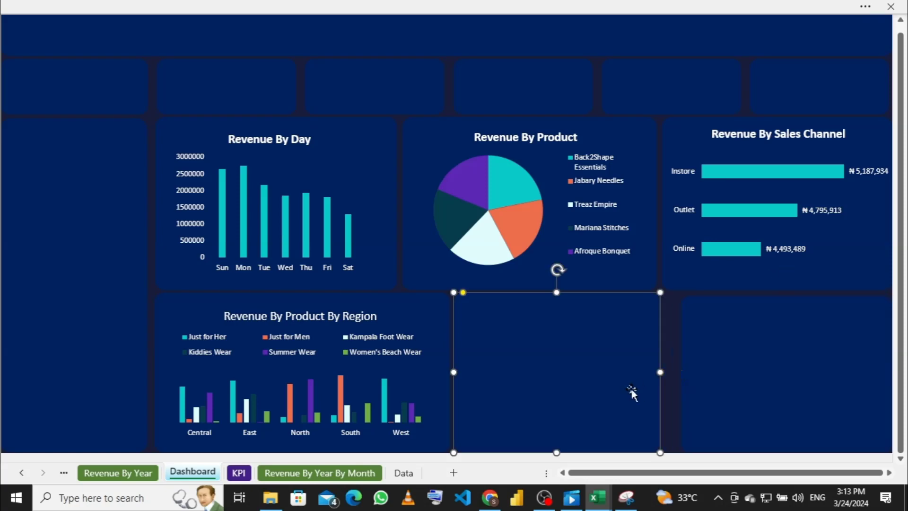
{"action": "left_click", "coordinate": [669, 373]}
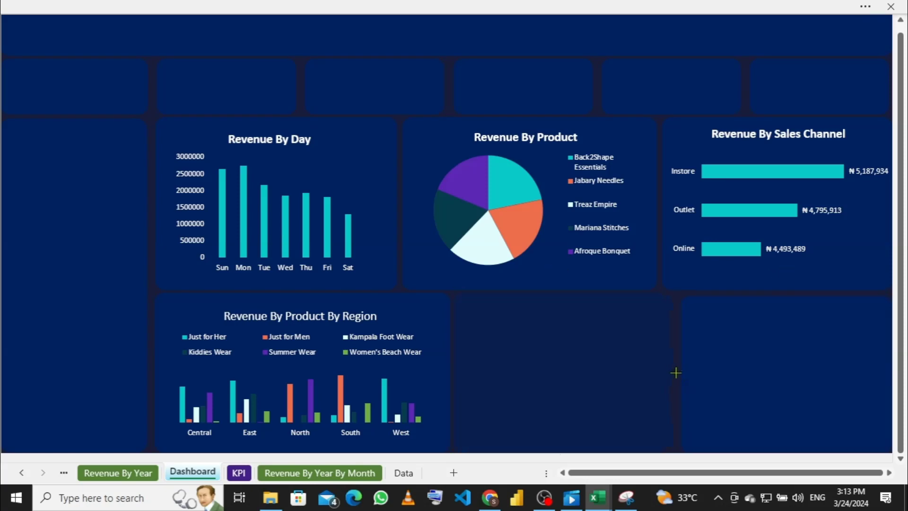
{"action": "left_click", "coordinate": [675, 373]}
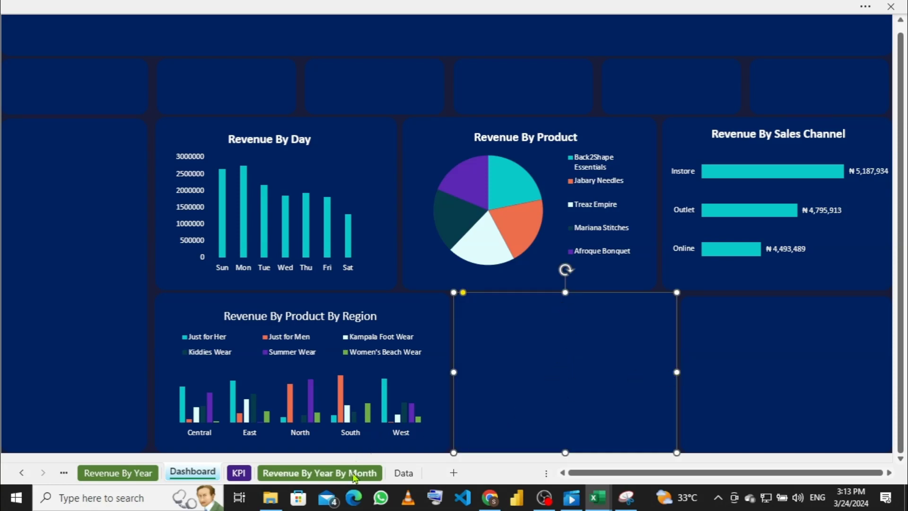
{"action": "left_click", "coordinate": [139, 474]}
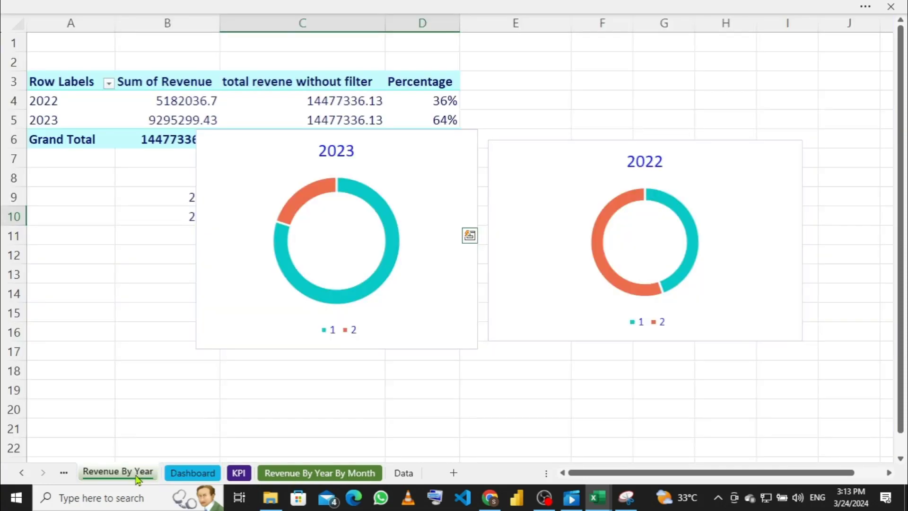
Step: On the Revenue By Year sheet, scroll down and select the 2022 doughnut chart
{"action": "left_click", "coordinate": [420, 177]}
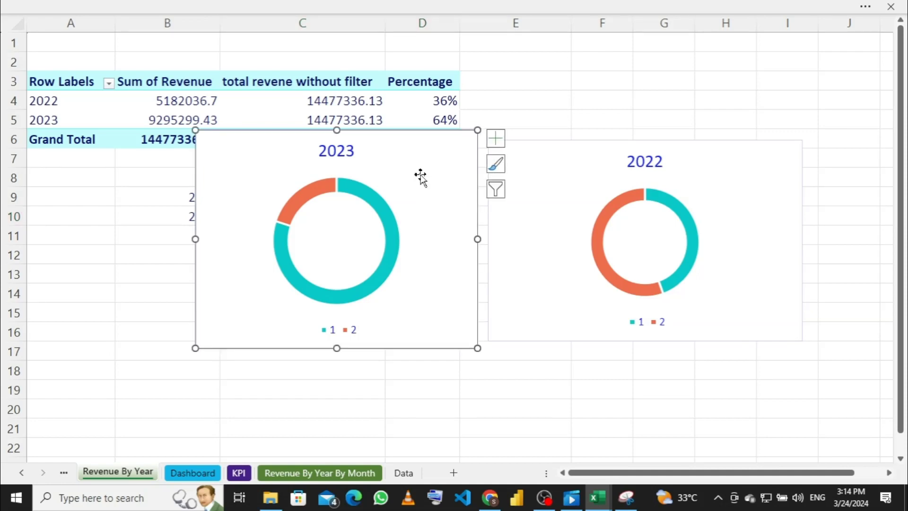
{"action": "left_click", "coordinate": [628, 118]}
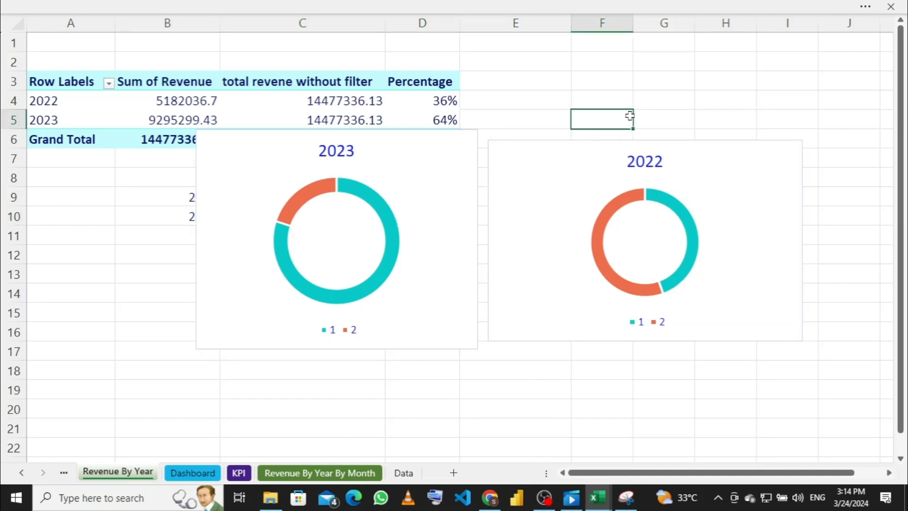
{"action": "scroll", "coordinate": [622, 115], "scroll_direction": "down", "scroll_amount": 1}
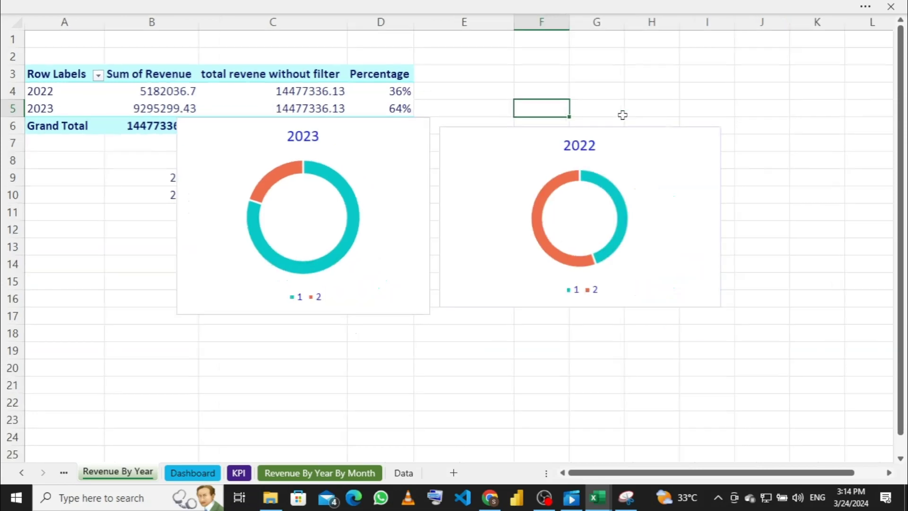
{"action": "scroll", "coordinate": [622, 115], "scroll_direction": "down", "scroll_amount": 1}
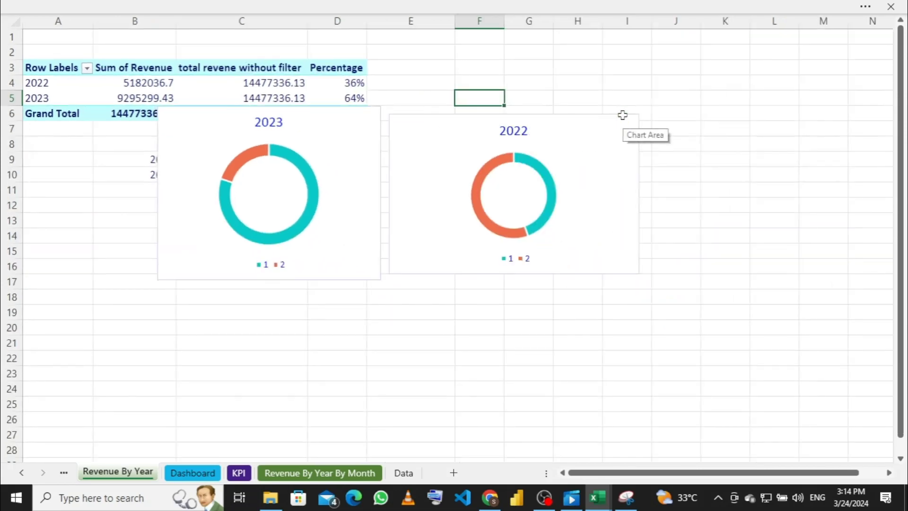
{"action": "scroll", "coordinate": [622, 115], "scroll_direction": "down", "scroll_amount": 1}
{"action": "scroll", "coordinate": [623, 115], "scroll_direction": "up", "scroll_amount": 1}
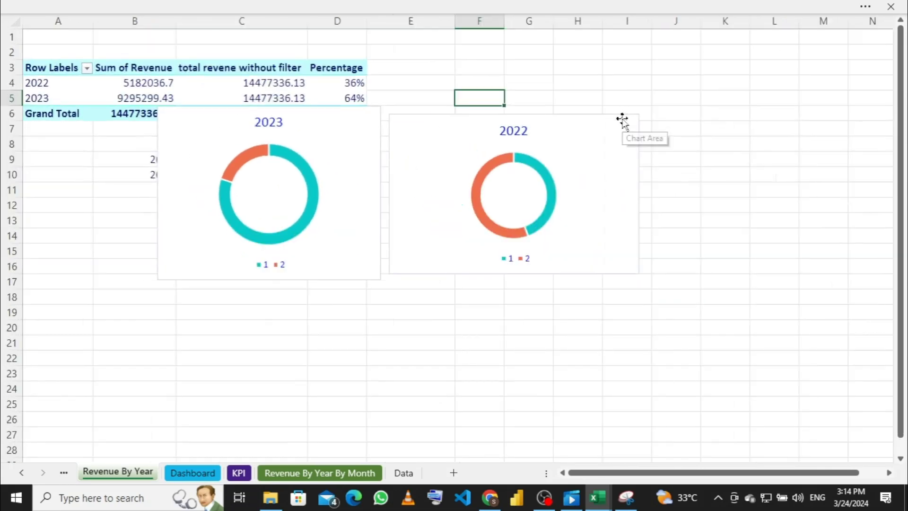
{"action": "scroll", "coordinate": [622, 118], "scroll_direction": "down", "scroll_amount": 1}
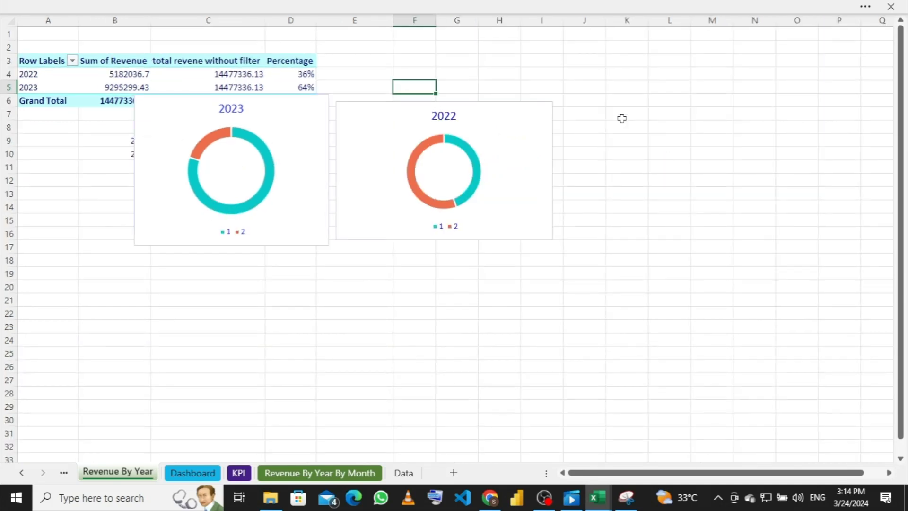
{"action": "left_click", "coordinate": [508, 139]}
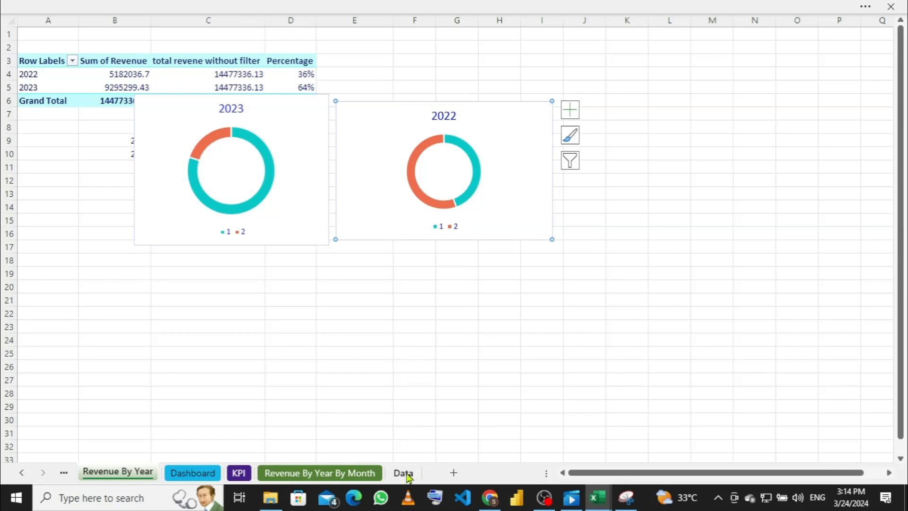
Step: Paste the 2022 doughnut onto the Dashboard, narrow it, and move it into the empty panel
{"action": "left_click", "coordinate": [207, 475]}
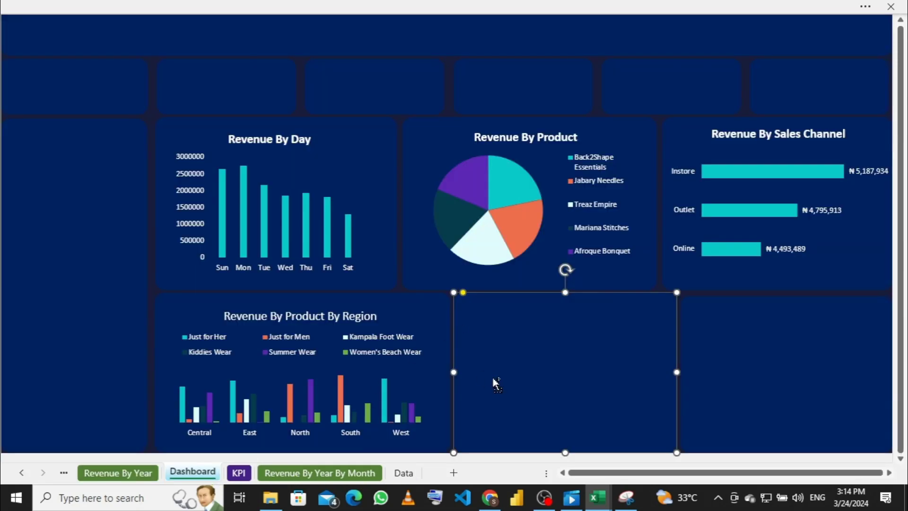
{"action": "key", "text": "ctrl+v"}
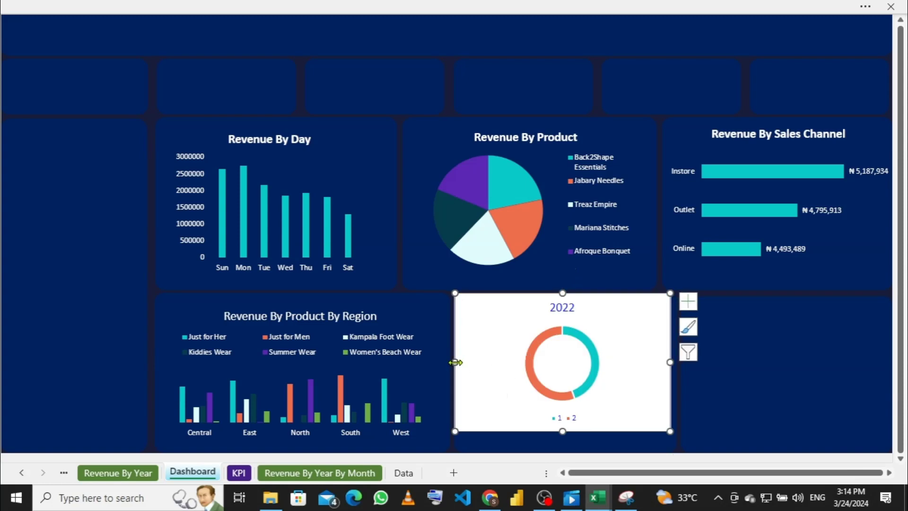
{"action": "left_click_drag", "start_coordinate": [455, 362], "coordinate": [500, 365]}
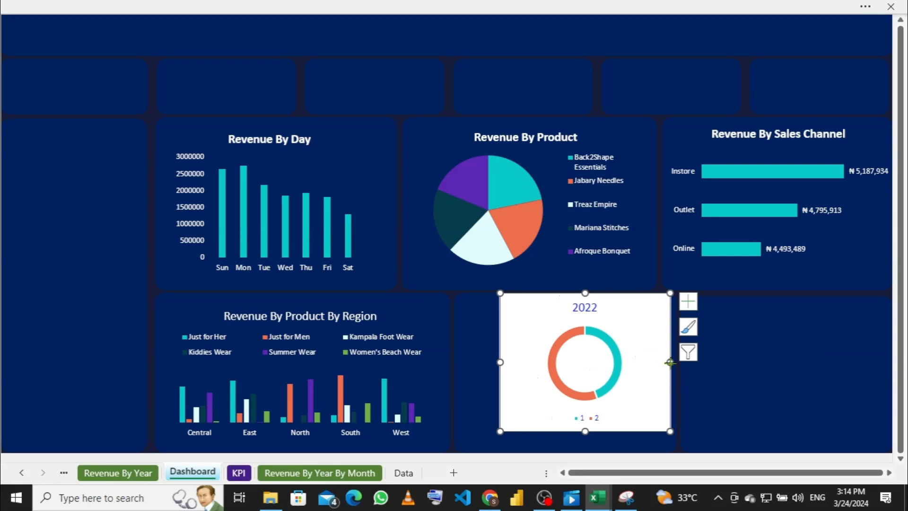
{"action": "left_click_drag", "start_coordinate": [670, 362], "coordinate": [606, 364]}
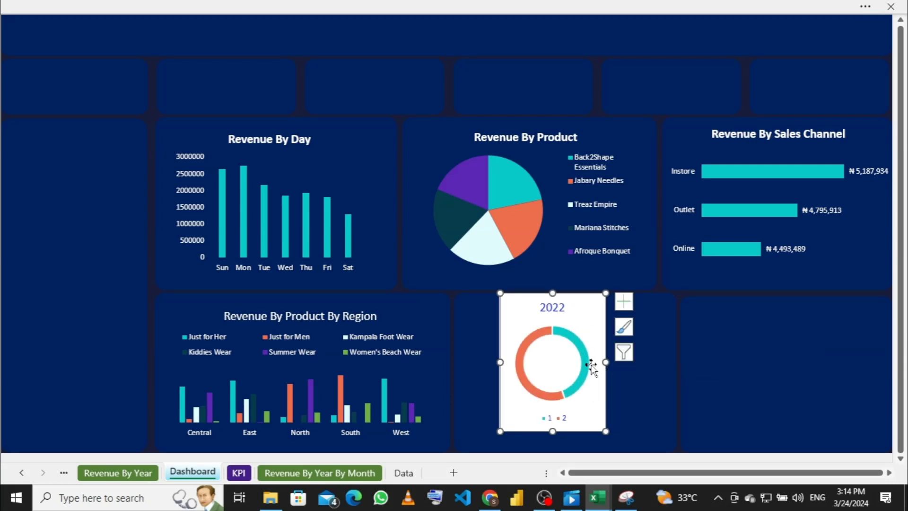
{"action": "left_click_drag", "start_coordinate": [581, 312], "coordinate": [539, 319]}
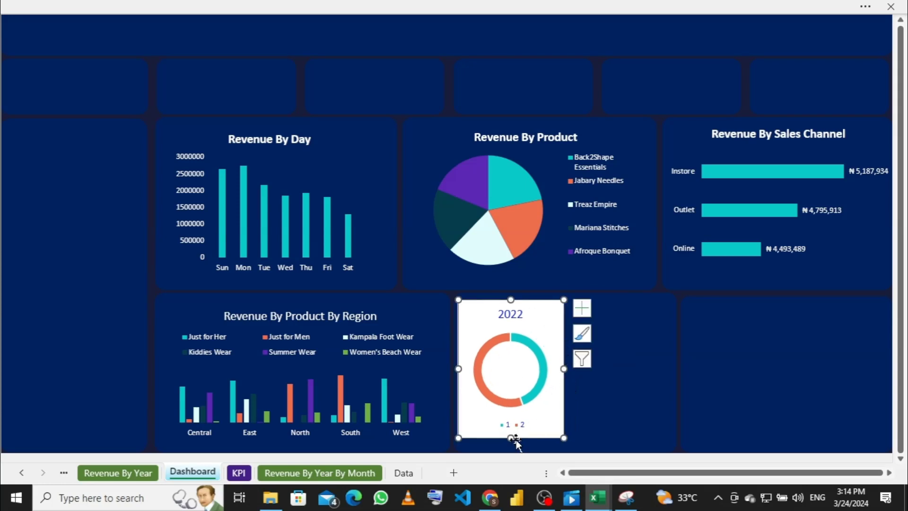
{"action": "left_click_drag", "start_coordinate": [511, 438], "coordinate": [511, 444]}
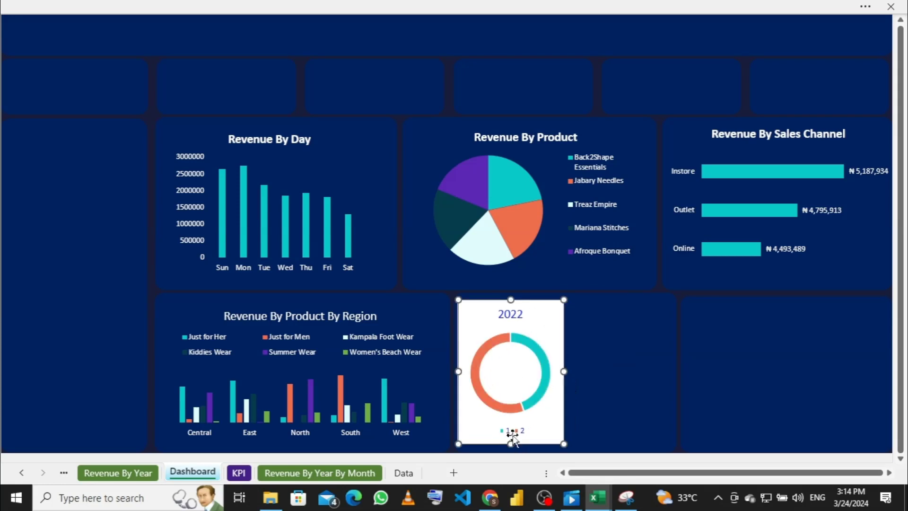
Step: Delete the 2022 chart's legend and shorten the chart from the top to fit
{"action": "left_click", "coordinate": [514, 431]}
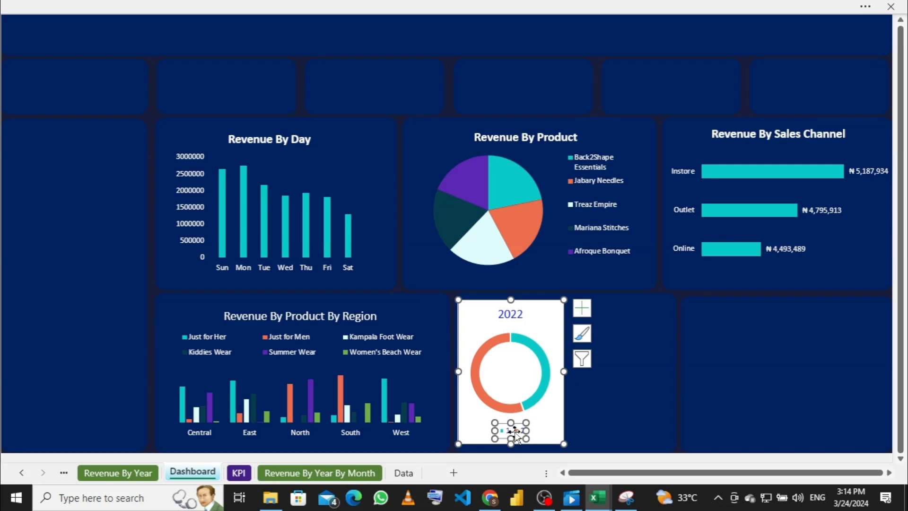
{"action": "key", "text": "Delete"}
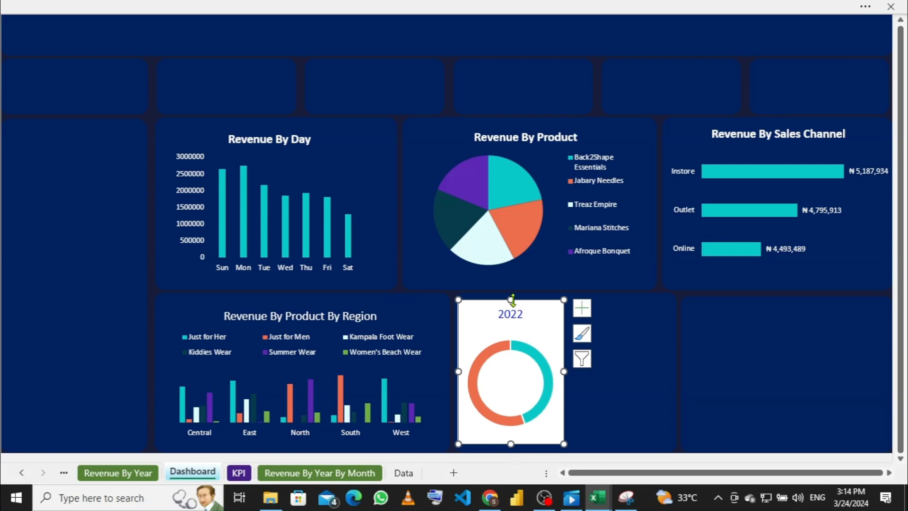
{"action": "left_click_drag", "start_coordinate": [511, 301], "coordinate": [511, 311]}
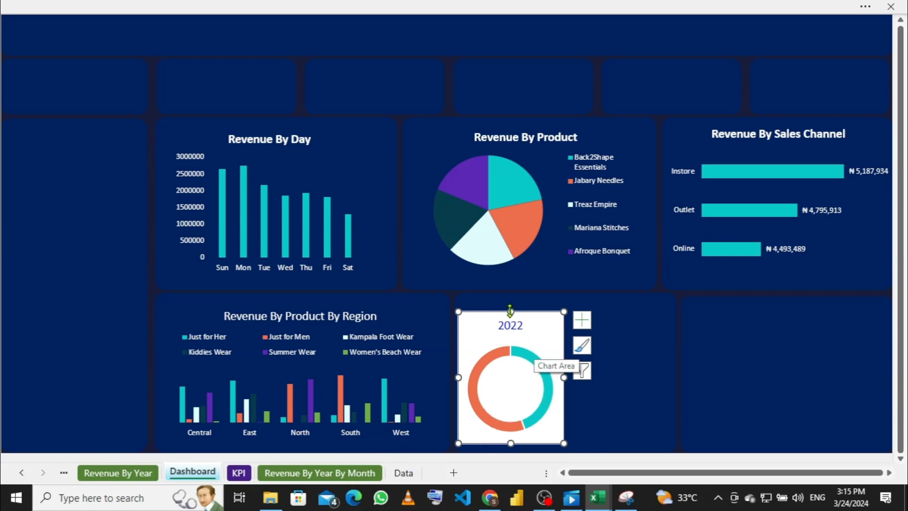
{"action": "left_click_drag", "start_coordinate": [510, 311], "coordinate": [510, 323]}
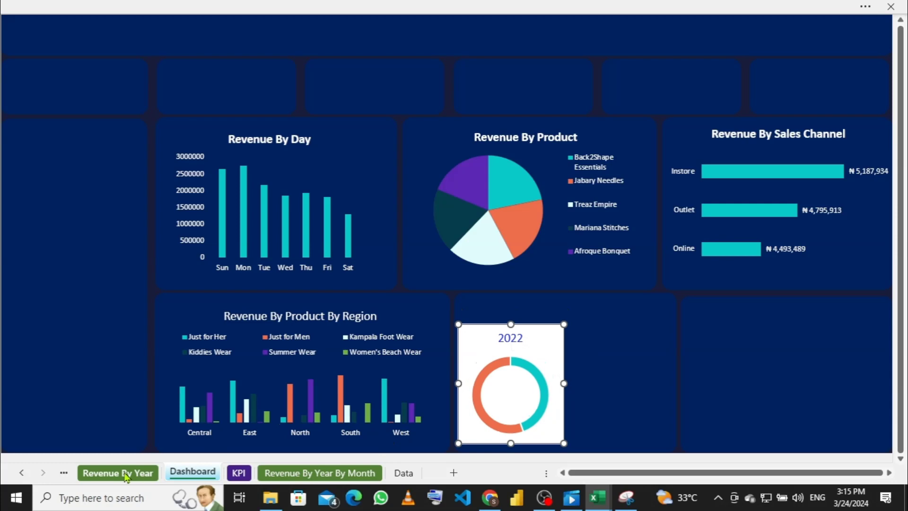
Step: Paste another copy of the 2022 doughnut chart onto the dashboard and delete its legend
{"action": "left_click", "coordinate": [134, 473]}
{"action": "left_click", "coordinate": [494, 144]}
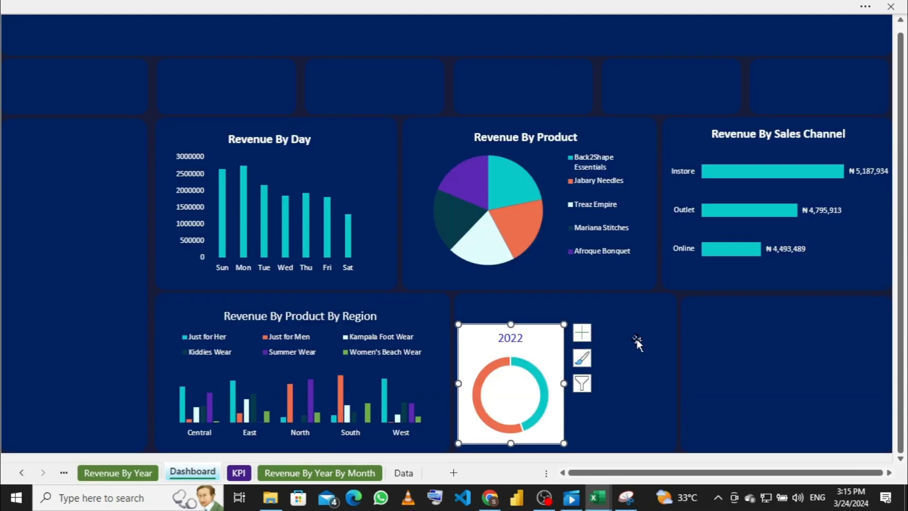
{"action": "left_click", "coordinate": [636, 342]}
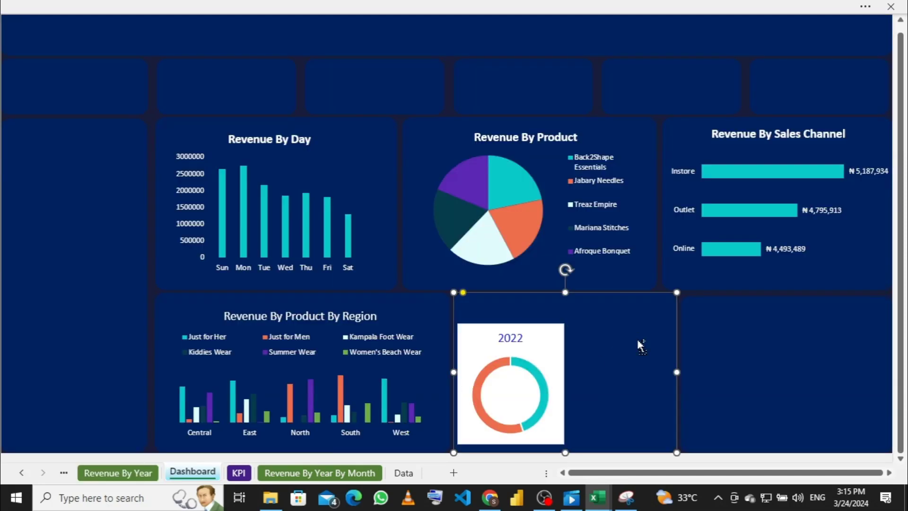
{"action": "key", "text": "ctrl+v"}
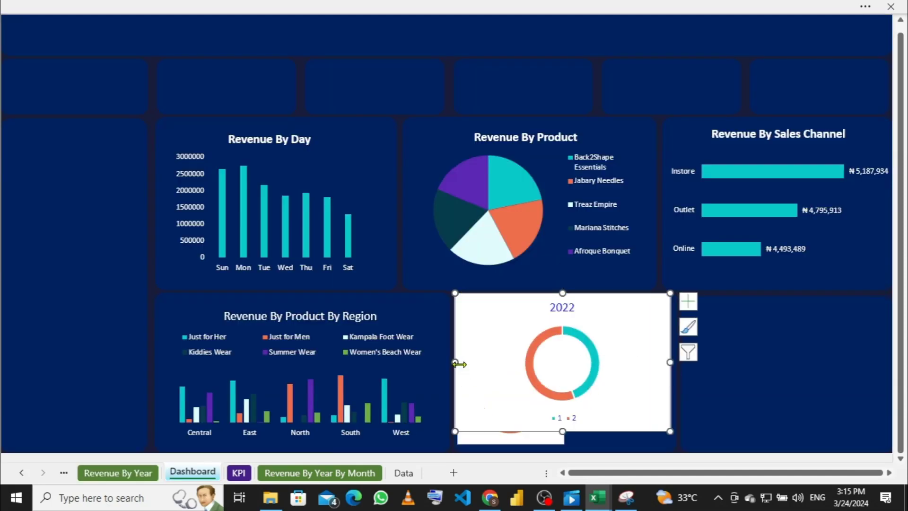
{"action": "left_click_drag", "start_coordinate": [456, 362], "coordinate": [506, 362]}
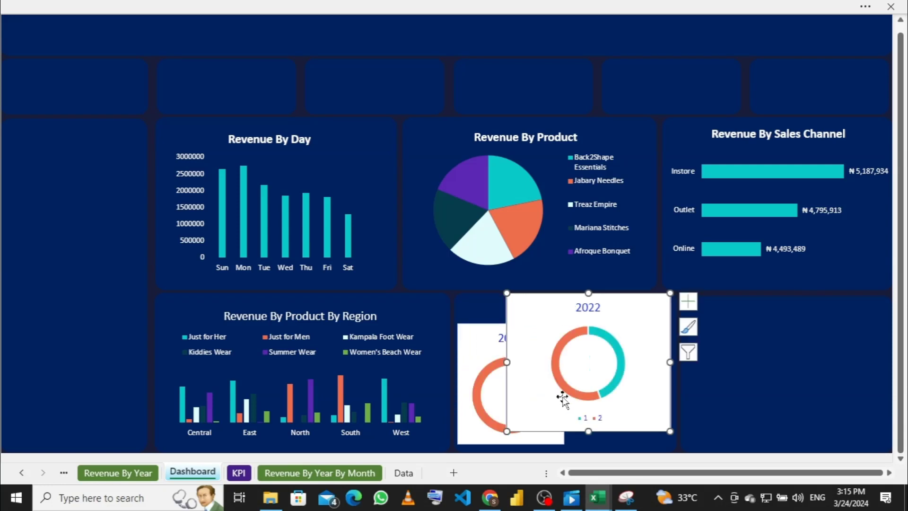
{"action": "left_click", "coordinate": [588, 418]}
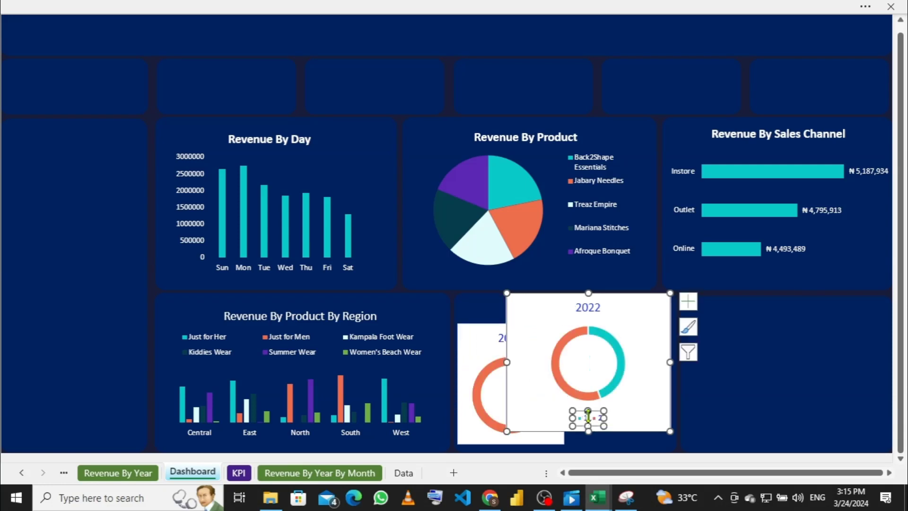
{"action": "key", "text": "Delete"}
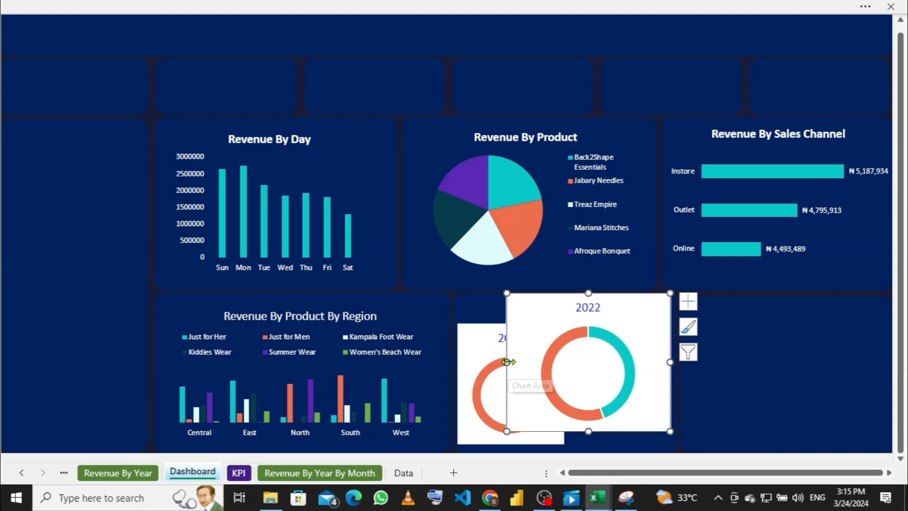
Step: Narrow the copy, move it beside the first chart, and match its height
{"action": "left_click_drag", "start_coordinate": [507, 362], "coordinate": [565, 361]}
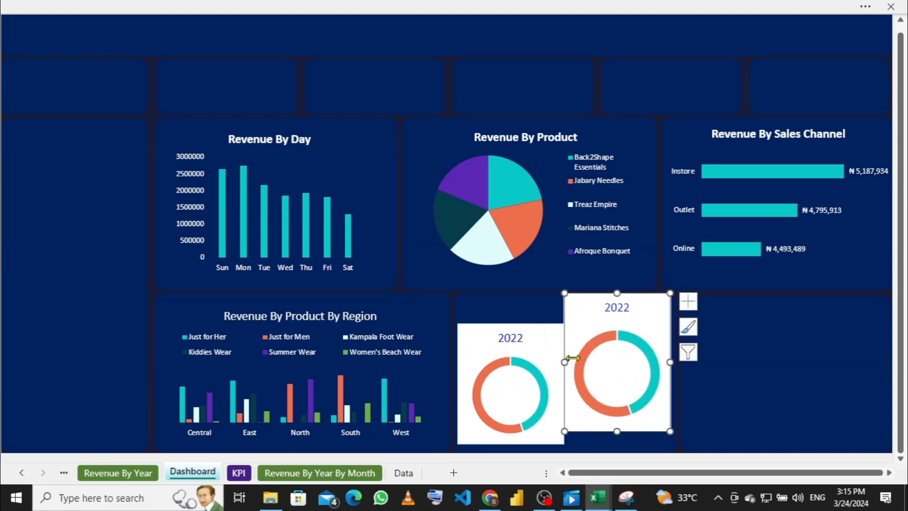
{"action": "left_click_drag", "start_coordinate": [648, 308], "coordinate": [633, 321]}
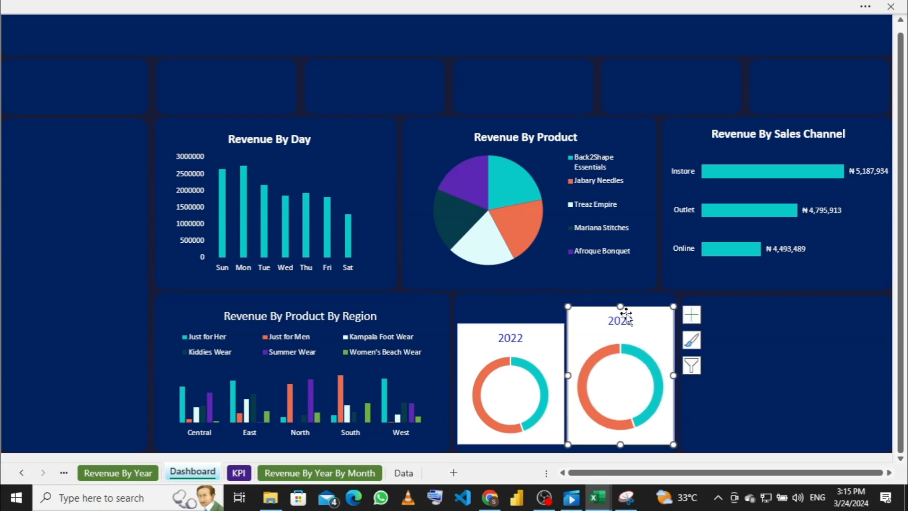
{"action": "left_click_drag", "start_coordinate": [622, 310], "coordinate": [622, 326]}
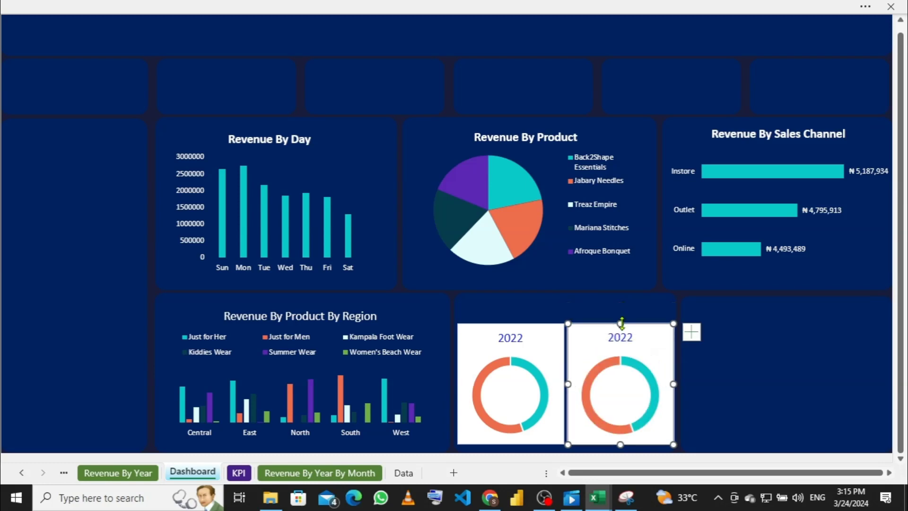
{"action": "left_click", "coordinate": [577, 315]}
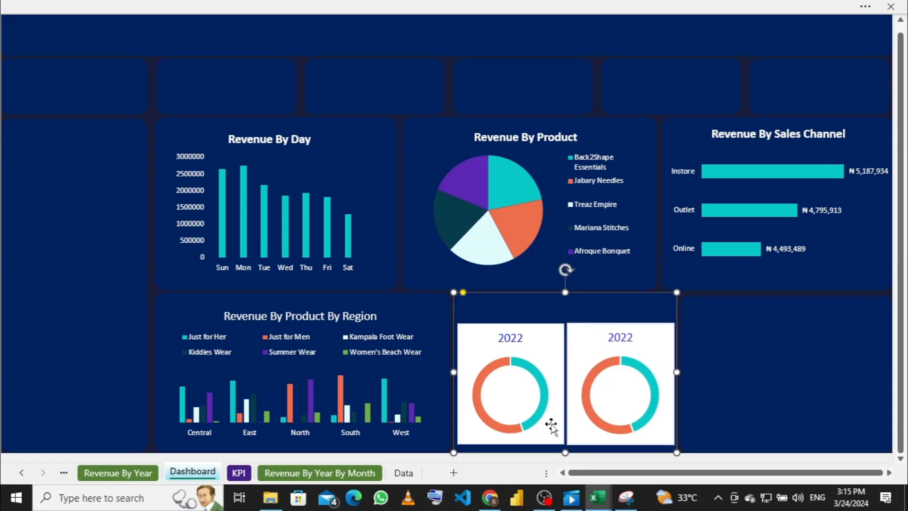
{"action": "left_click", "coordinate": [639, 340]}
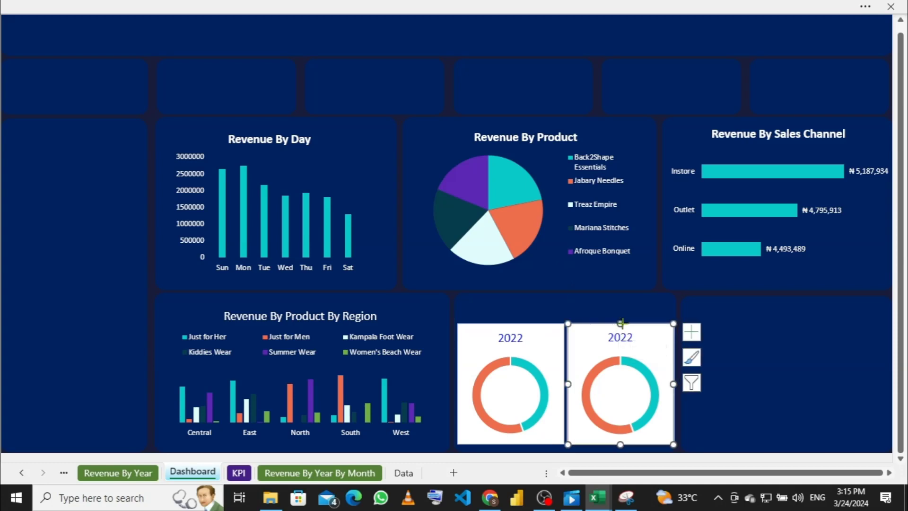
{"action": "left_click_drag", "start_coordinate": [620, 323], "coordinate": [619, 324]}
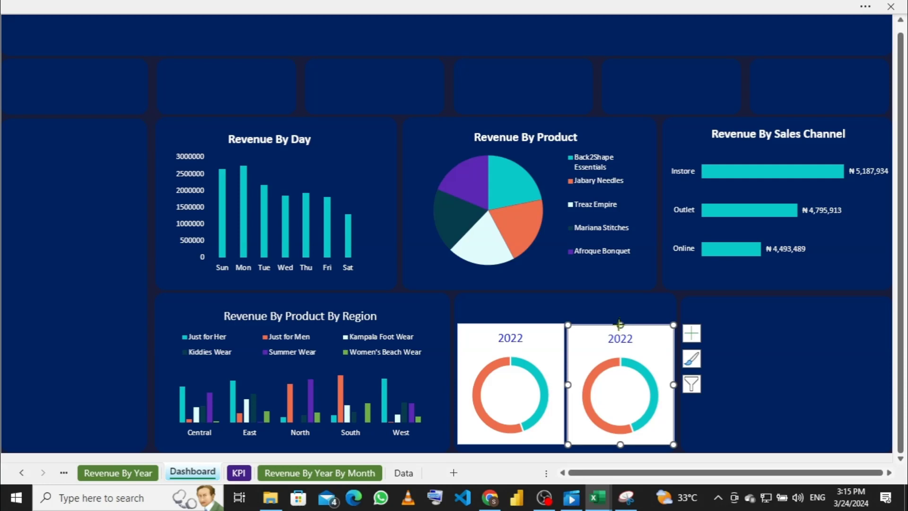
{"action": "left_click_drag", "start_coordinate": [618, 322], "coordinate": [619, 324]}
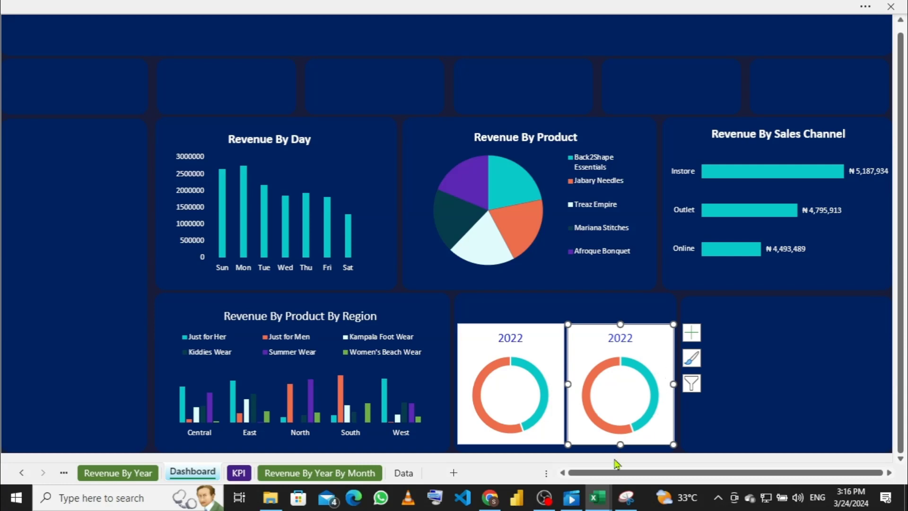
{"action": "left_click", "coordinate": [600, 311]}
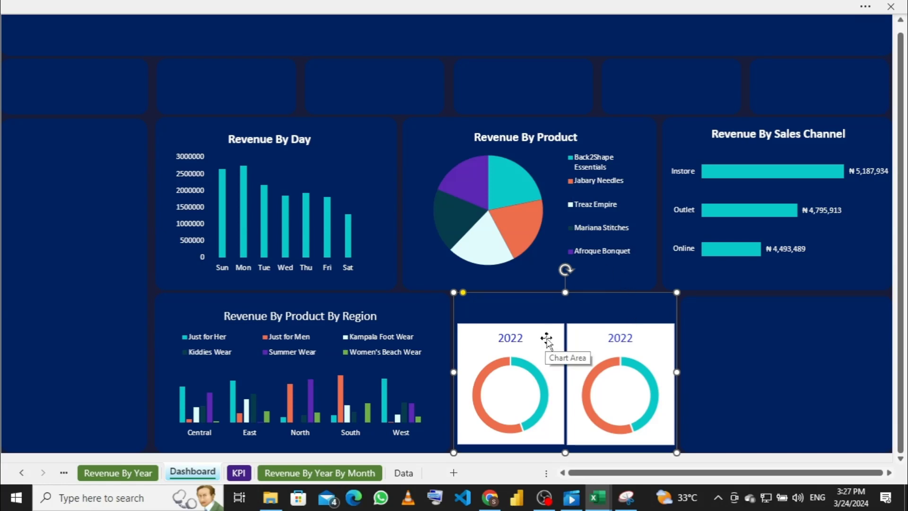
Step: Give the left 2022 doughnut chart No Fill and No Outline
{"action": "right_click", "coordinate": [547, 340]}
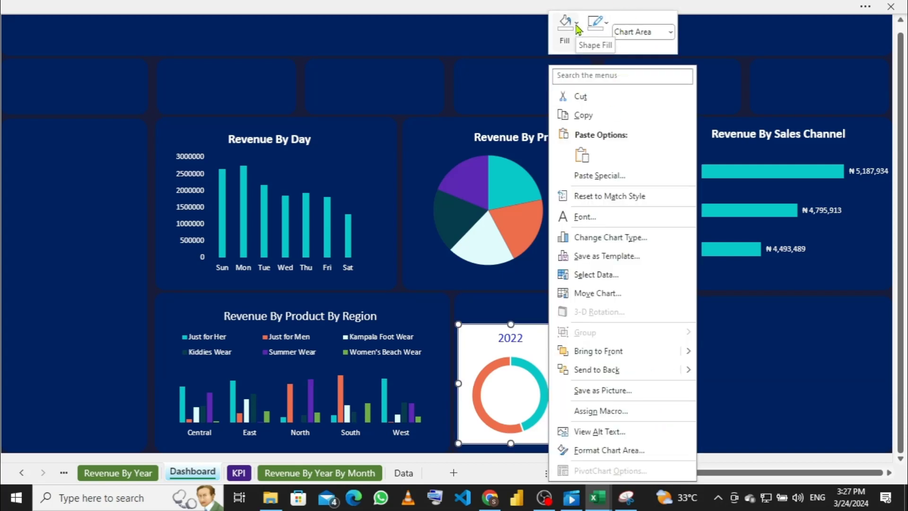
{"action": "left_click", "coordinate": [578, 30]}
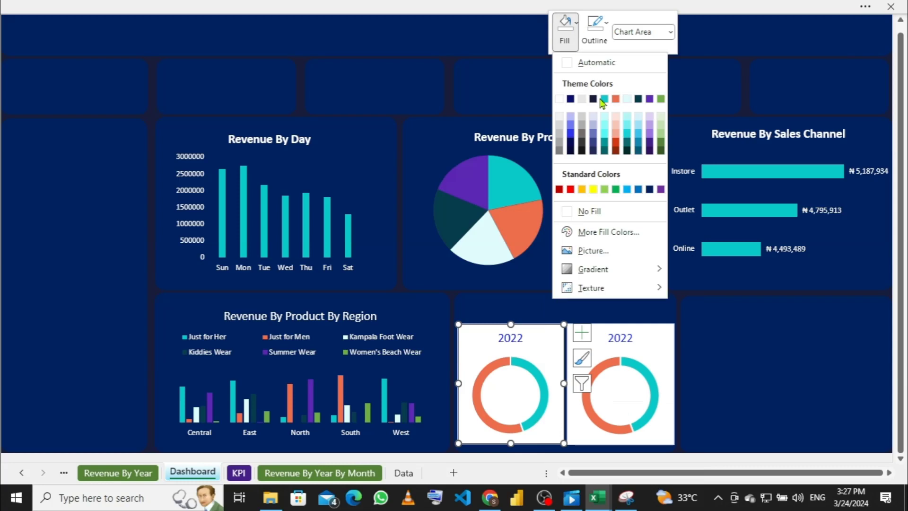
{"action": "left_click", "coordinate": [570, 213]}
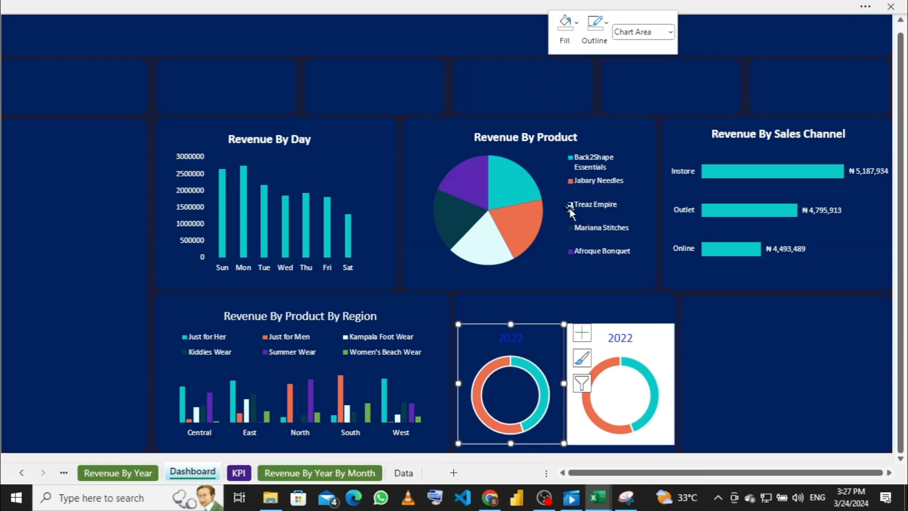
{"action": "left_click", "coordinate": [605, 28]}
{"action": "left_click", "coordinate": [595, 215]}
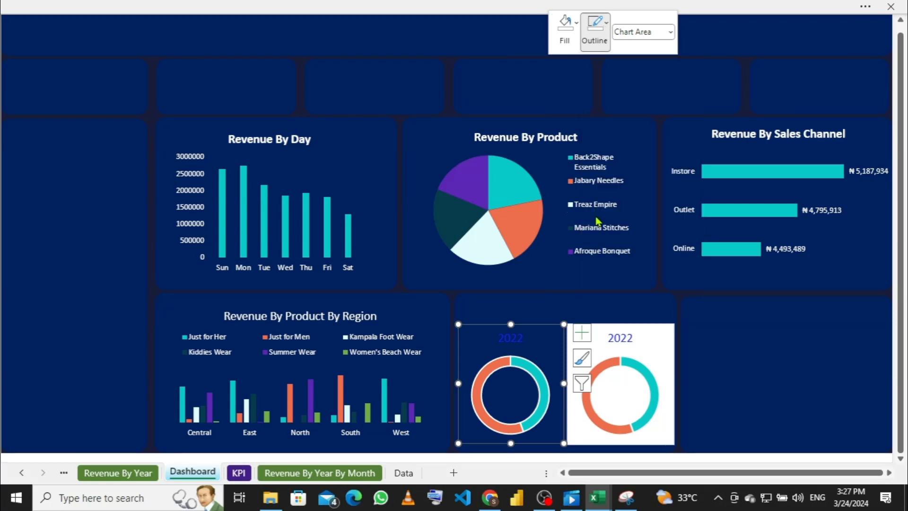
Step: Give the right 2022 doughnut chart No Fill and No Outline
{"action": "left_click", "coordinate": [660, 351]}
{"action": "right_click", "coordinate": [660, 349]}
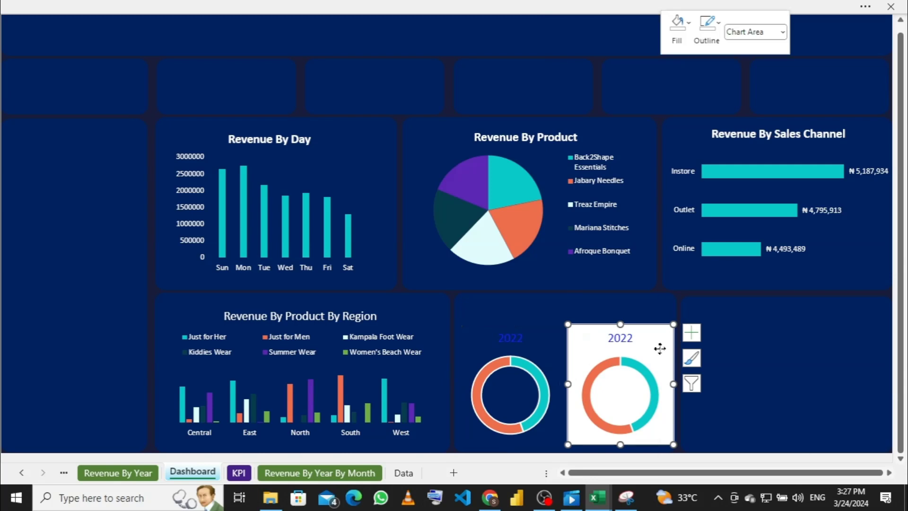
{"action": "left_click", "coordinate": [677, 28]}
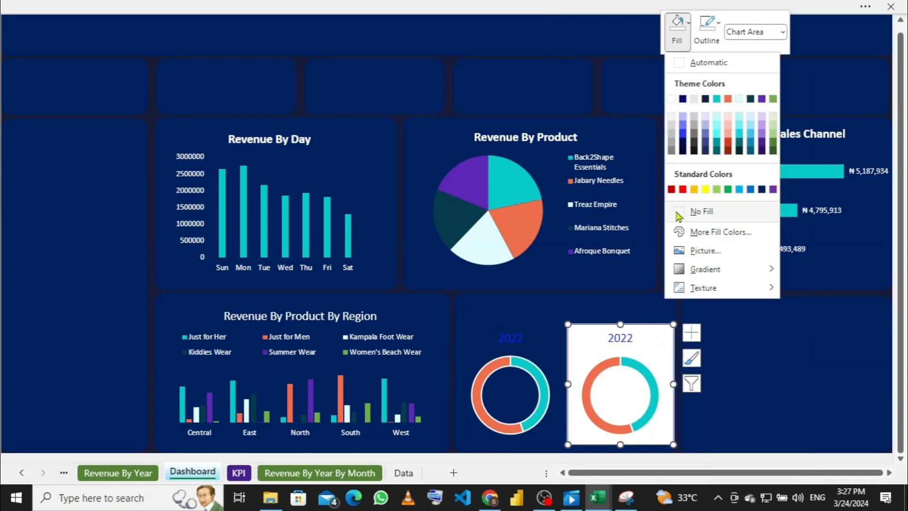
{"action": "left_click", "coordinate": [679, 216]}
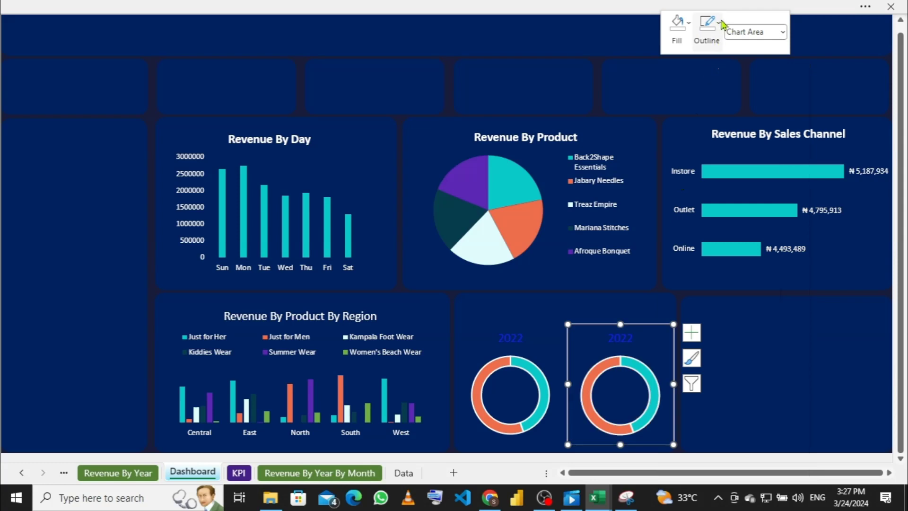
{"action": "left_click", "coordinate": [717, 26]}
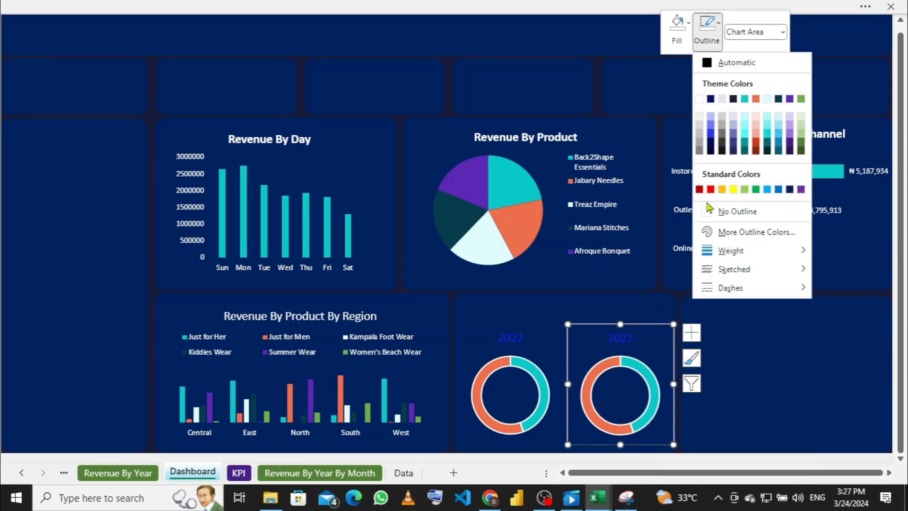
{"action": "left_click", "coordinate": [710, 211]}
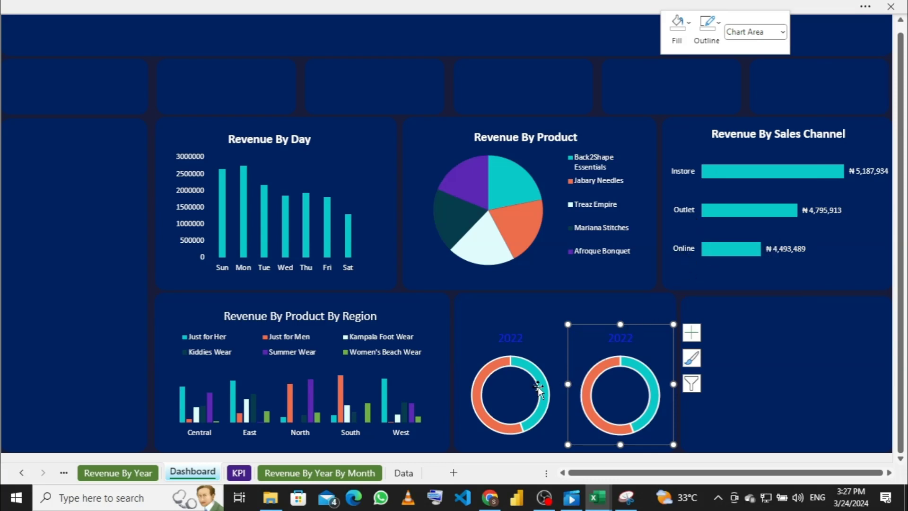
{"action": "mouse_move", "coordinate": [538, 386]}
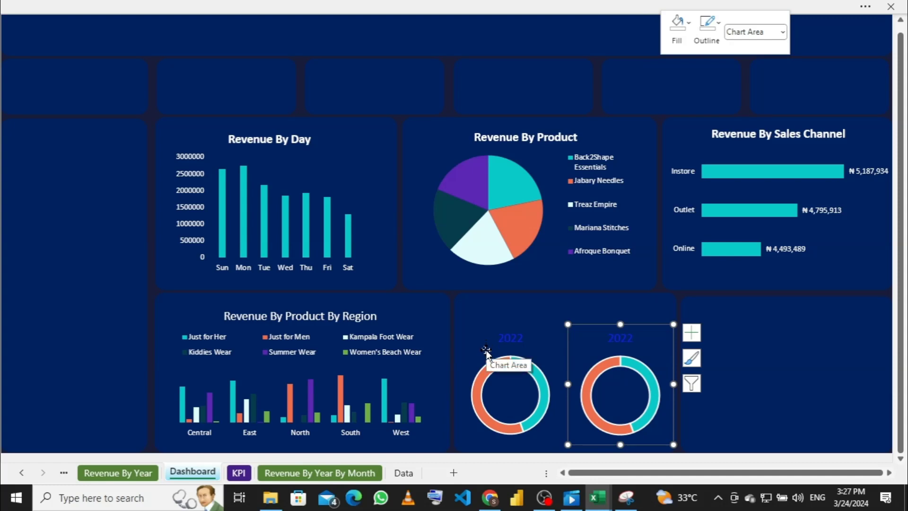
{"action": "mouse_move", "coordinate": [494, 372]}
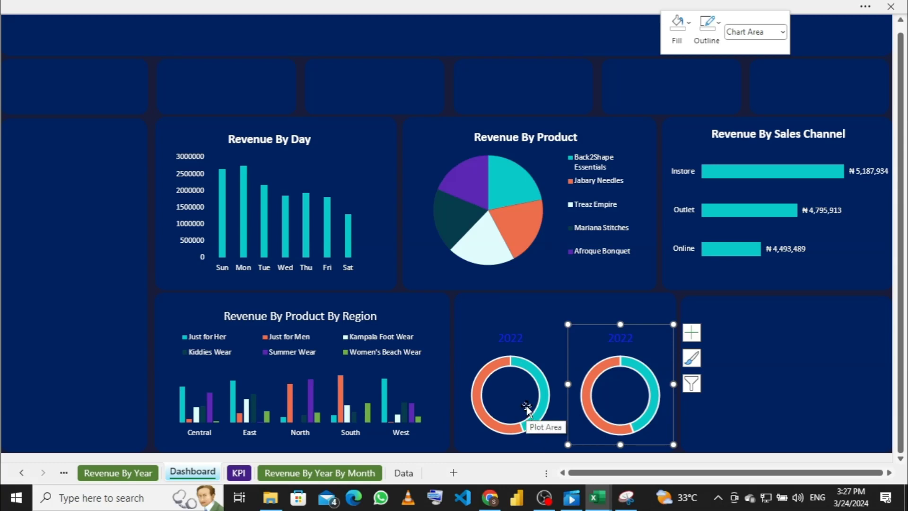
Step: Fill the orange segment of the left doughnut Dark Blue with No Outline
{"action": "left_click", "coordinate": [491, 369]}
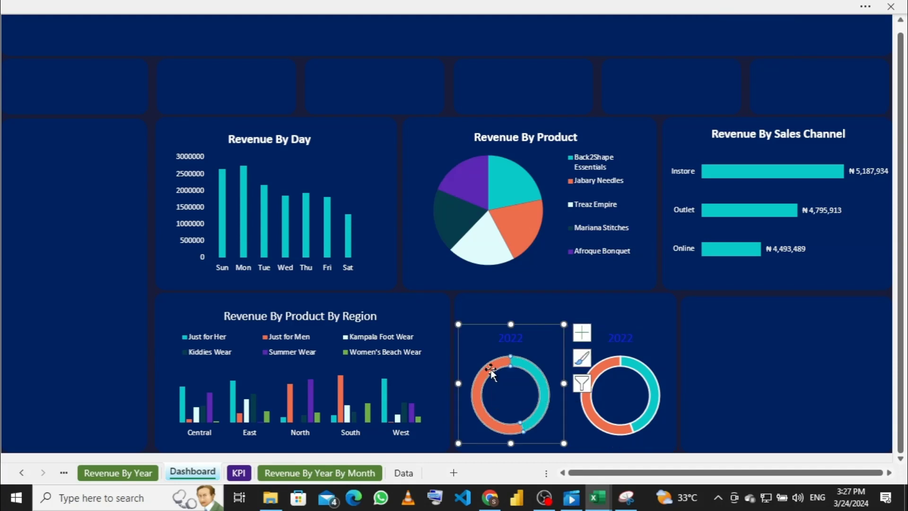
{"action": "left_click", "coordinate": [490, 370]}
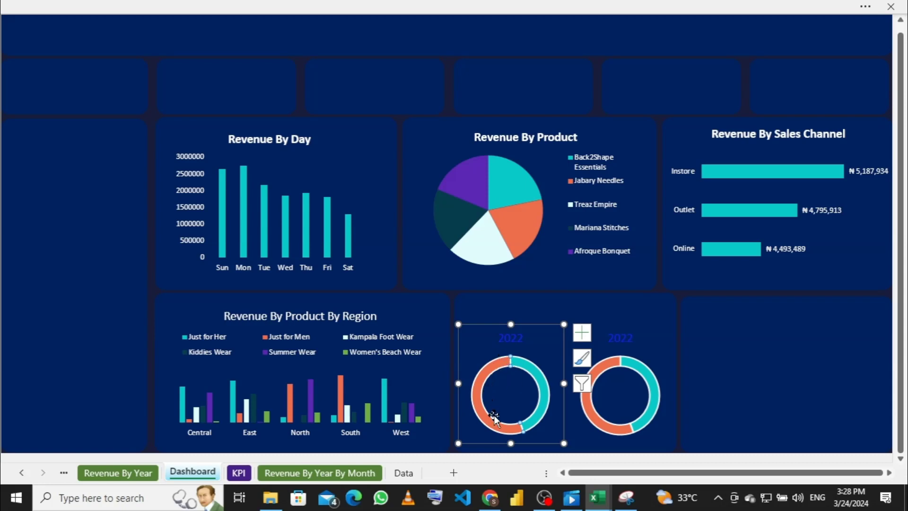
{"action": "right_click", "coordinate": [495, 363]}
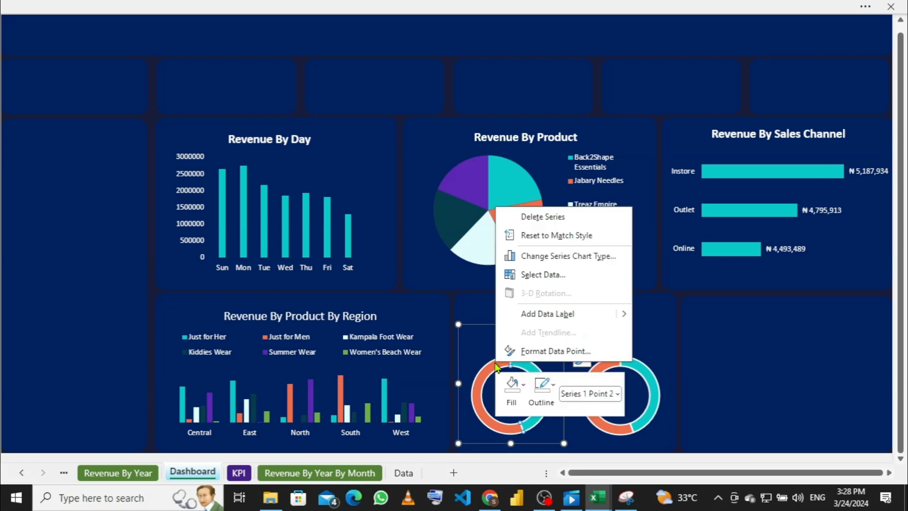
{"action": "left_click", "coordinate": [525, 387]}
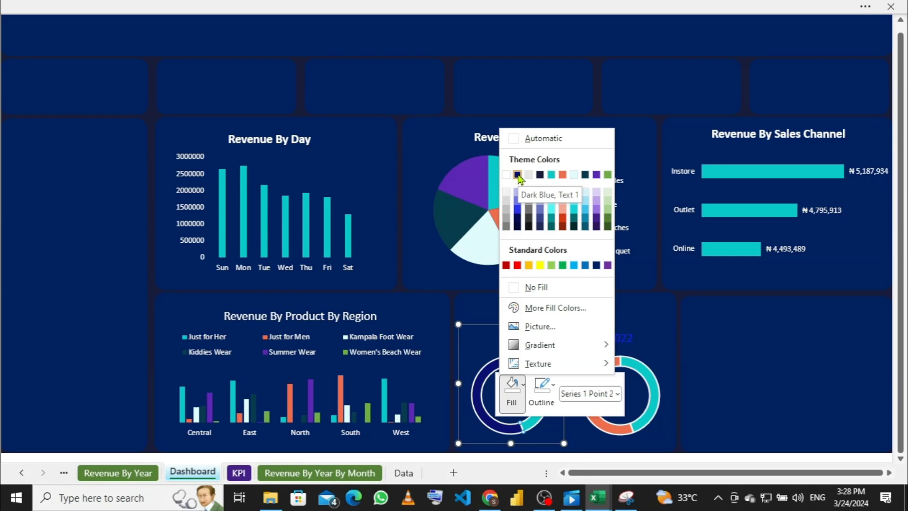
{"action": "left_click", "coordinate": [517, 175]}
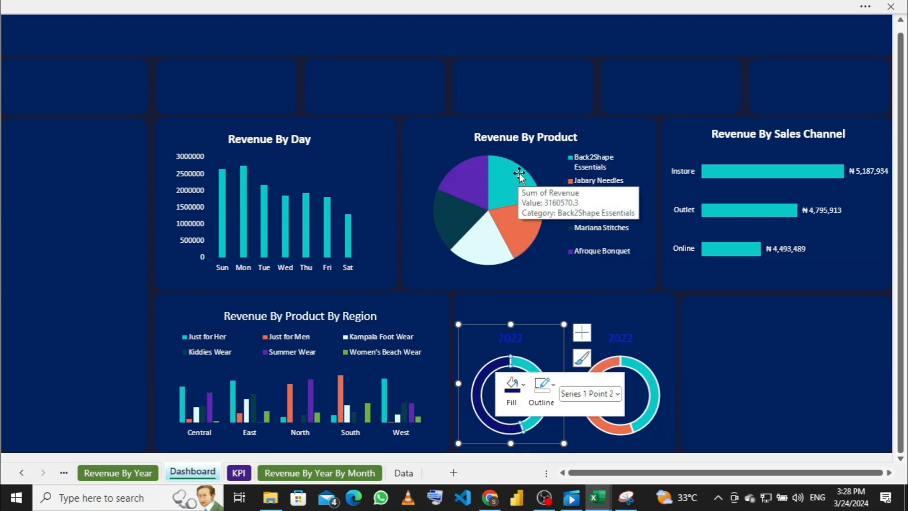
{"action": "left_click", "coordinate": [553, 385]}
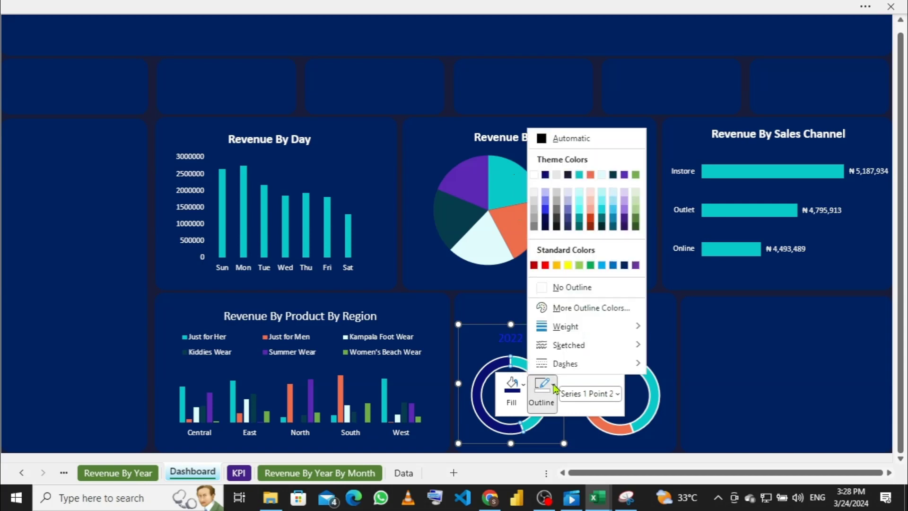
{"action": "left_click", "coordinate": [542, 293]}
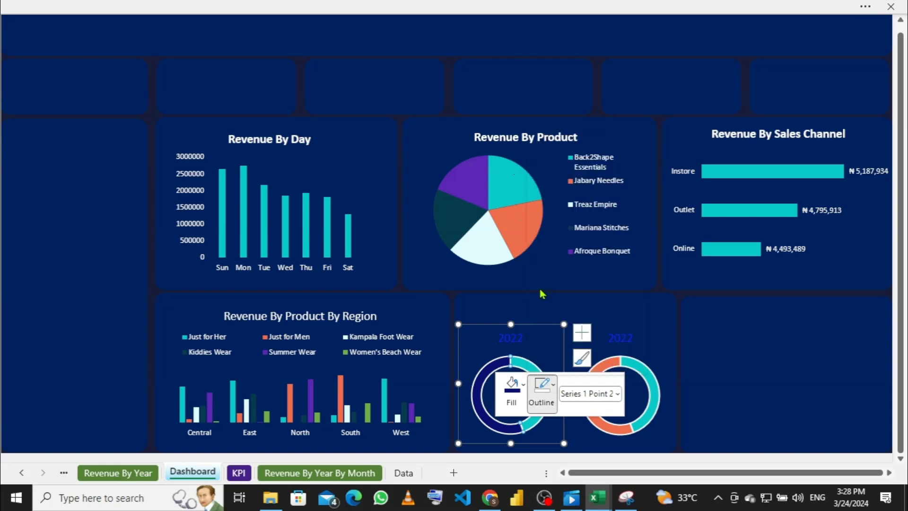
Step: Set the left doughnut's teal segment outline to No Outline
{"action": "left_click", "coordinate": [538, 356]}
{"action": "left_click", "coordinate": [537, 377]}
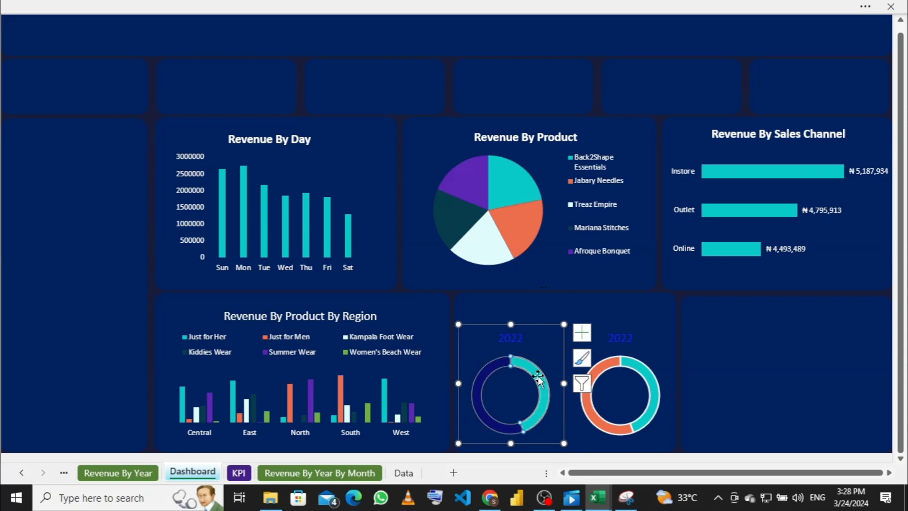
{"action": "right_click", "coordinate": [538, 378]}
{"action": "left_click", "coordinate": [530, 372]}
{"action": "left_click", "coordinate": [529, 367]}
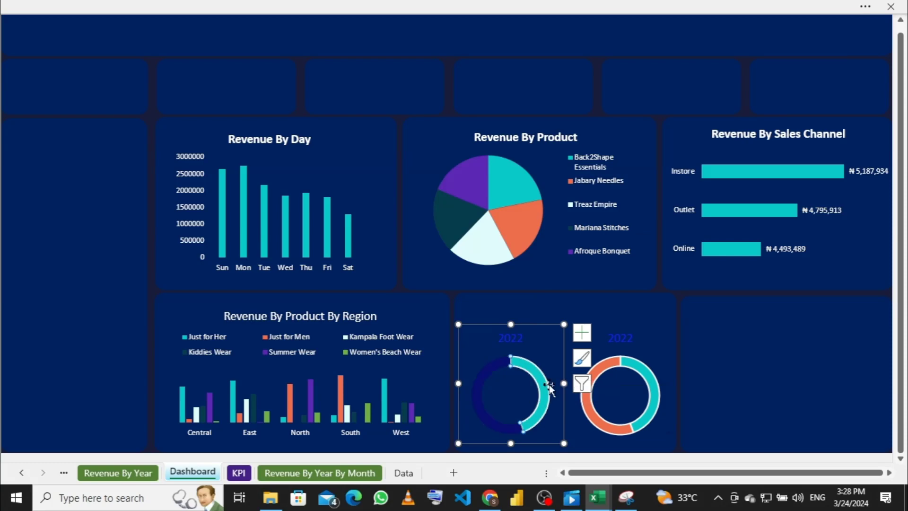
{"action": "mouse_move", "coordinate": [546, 385]}
{"action": "right_click", "coordinate": [545, 385]}
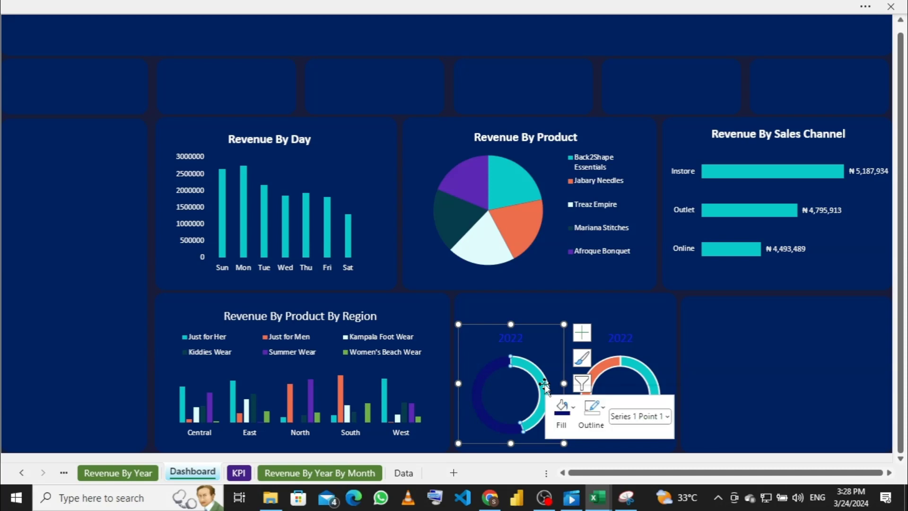
{"action": "left_click", "coordinate": [595, 409]}
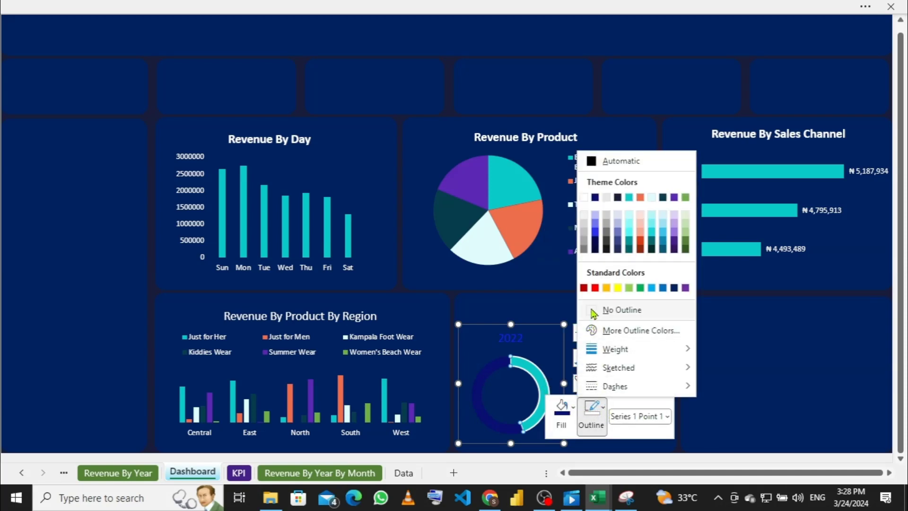
{"action": "left_click", "coordinate": [594, 310]}
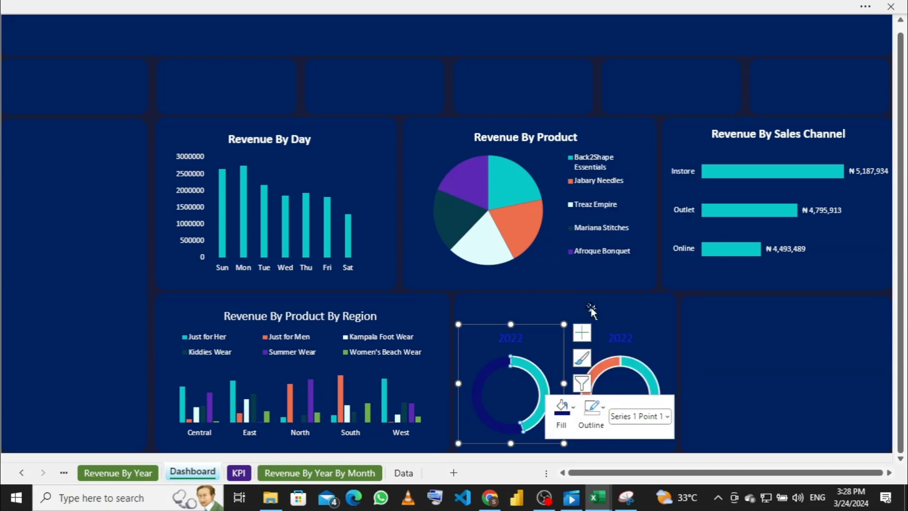
{"action": "left_click", "coordinate": [745, 377]}
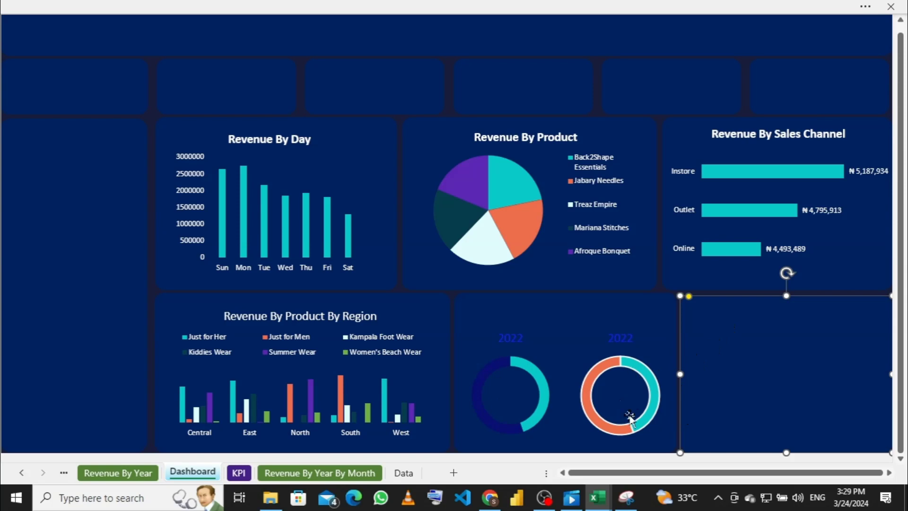
Step: Fill the right doughnut's orange segment Dark Blue with No Outline
{"action": "left_click", "coordinate": [589, 377]}
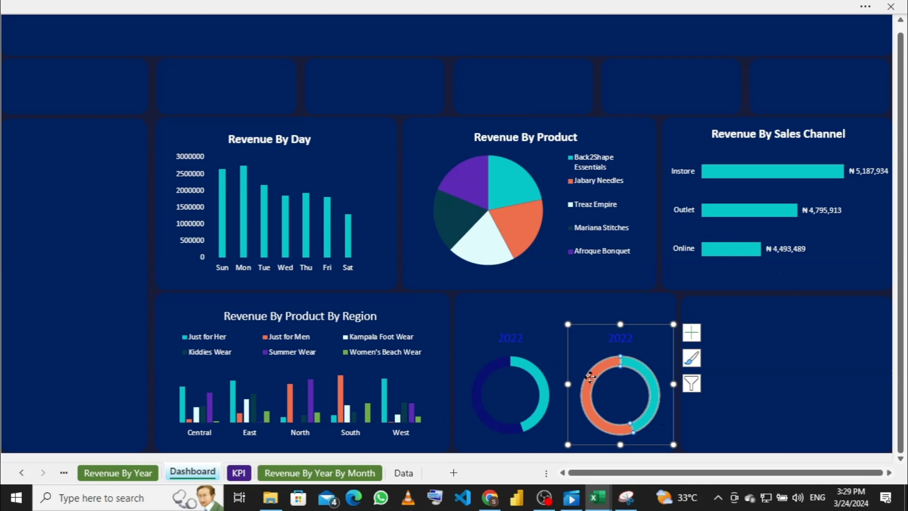
{"action": "left_click", "coordinate": [591, 378]}
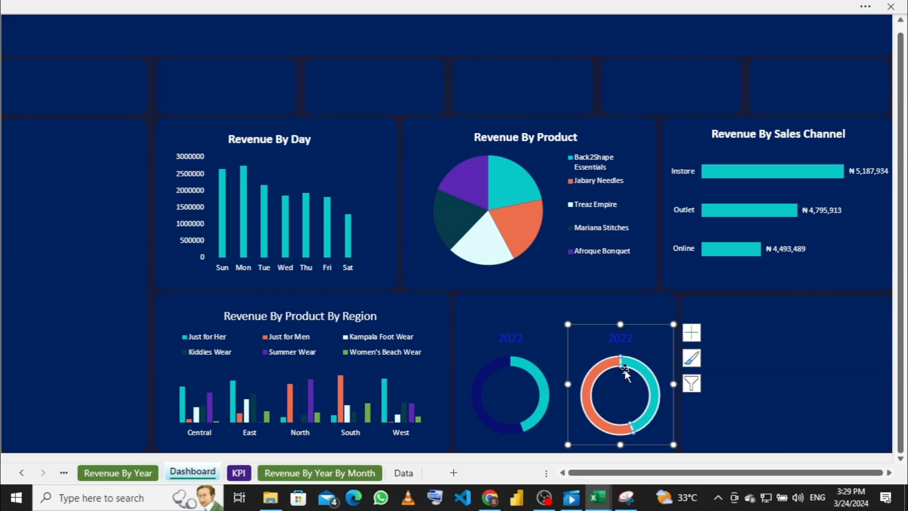
{"action": "mouse_move", "coordinate": [618, 362]}
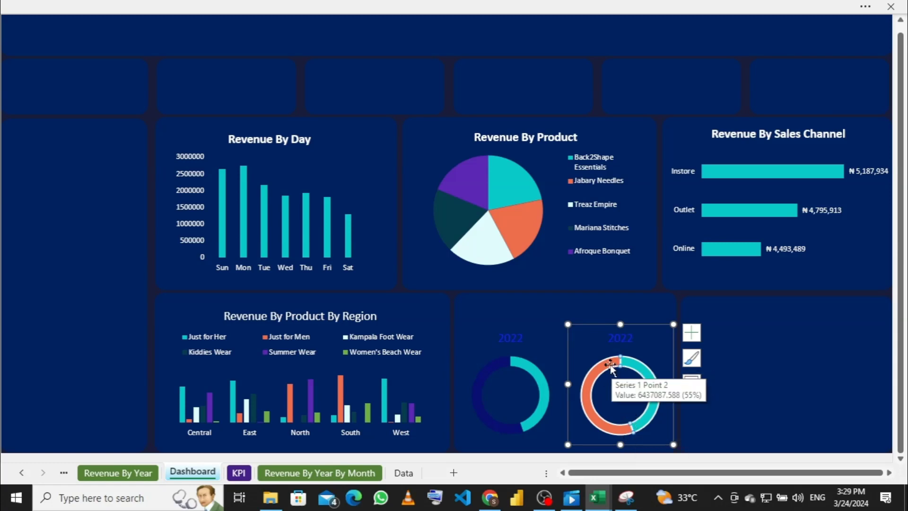
{"action": "right_click", "coordinate": [609, 367]}
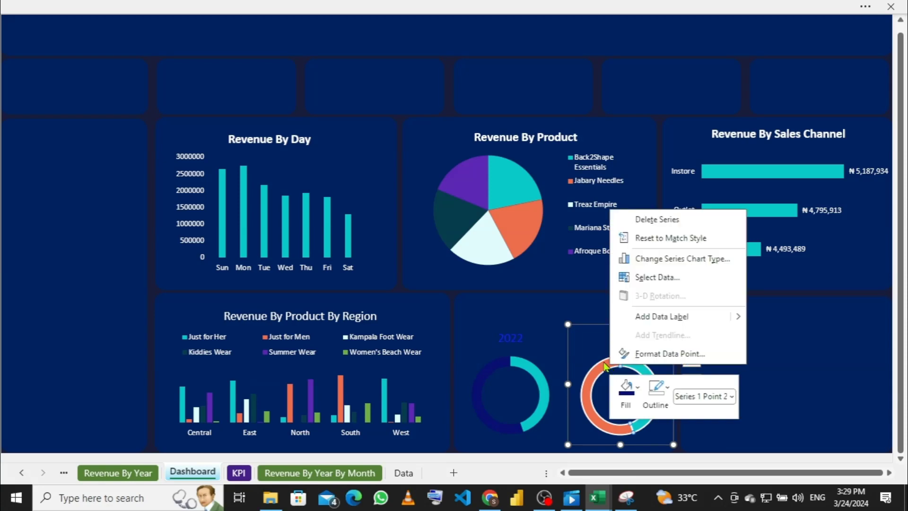
{"action": "left_click", "coordinate": [638, 389]}
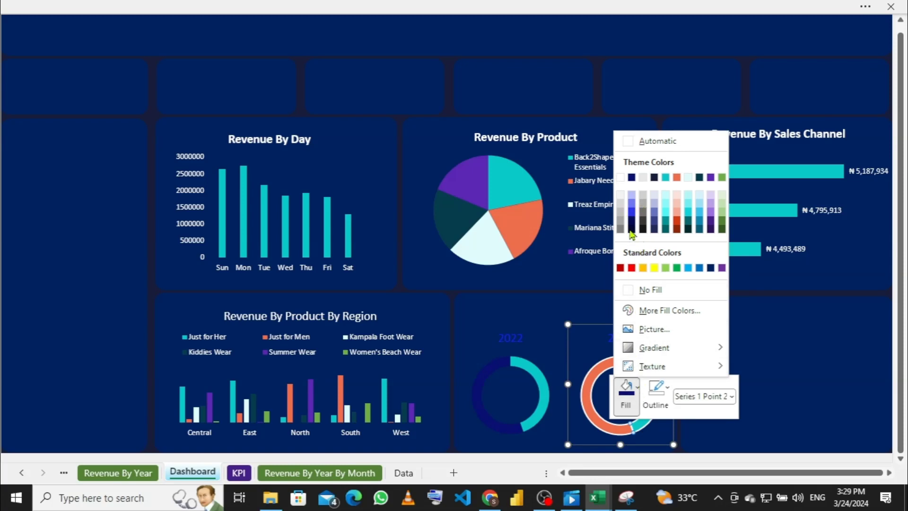
{"action": "left_click", "coordinate": [632, 178]}
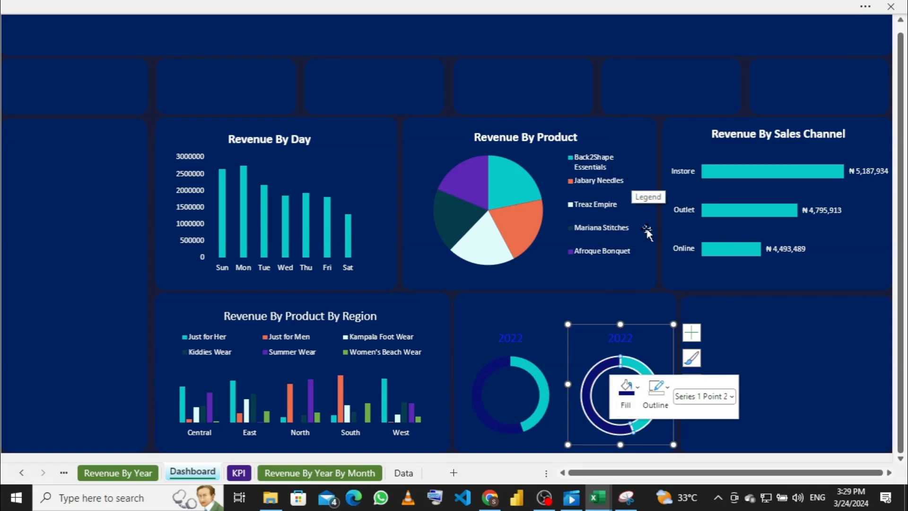
{"action": "left_click", "coordinate": [667, 392]}
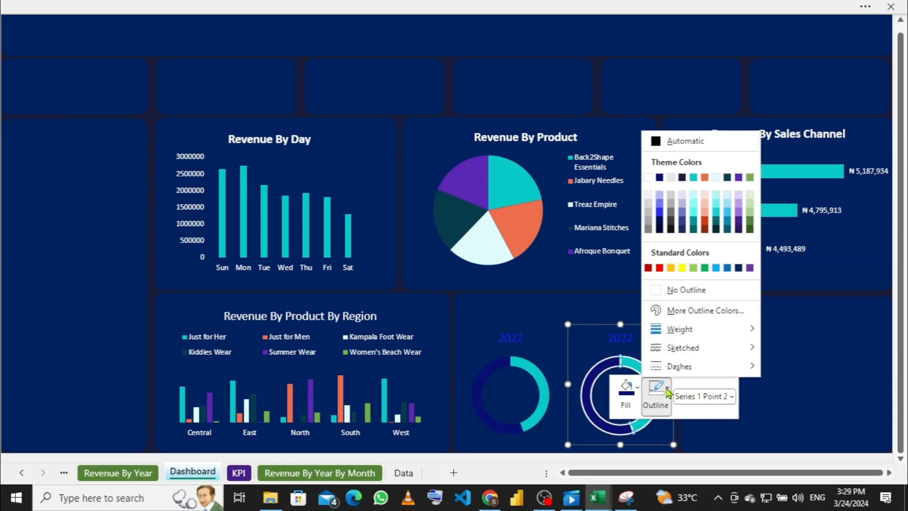
{"action": "left_click", "coordinate": [653, 294]}
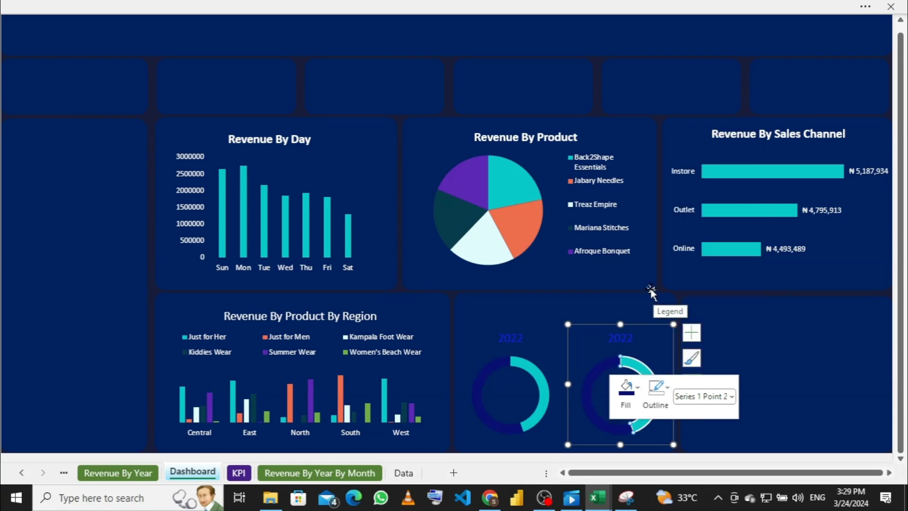
Step: Remove the outline from the right doughnut's teal segment, then select the background shape
{"action": "left_click", "coordinate": [633, 368]}
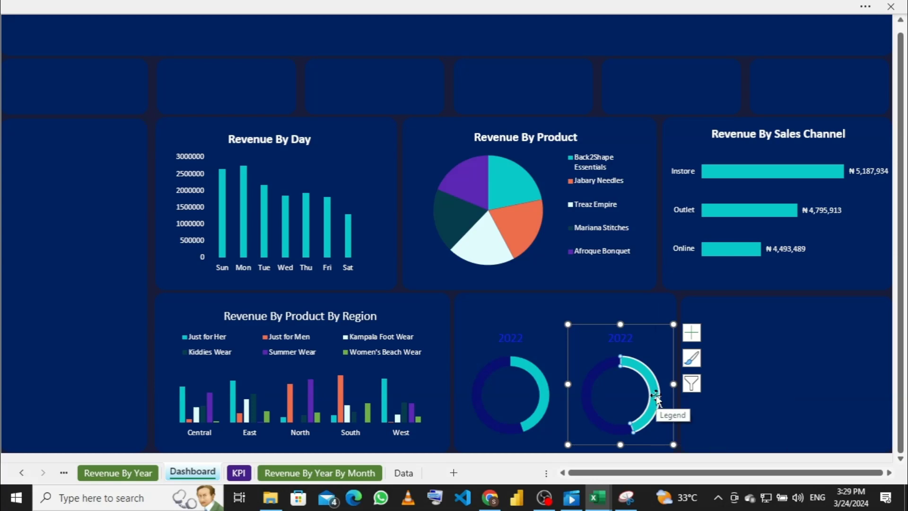
{"action": "right_click", "coordinate": [657, 399]}
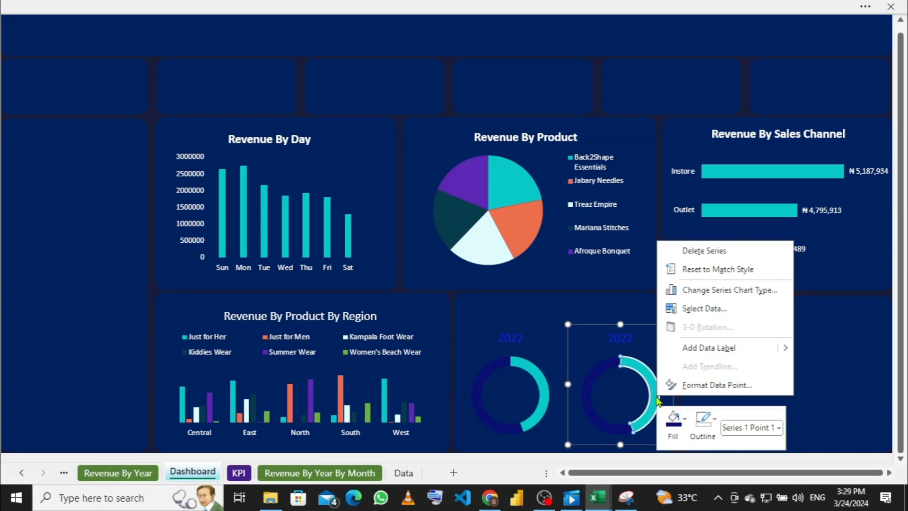
{"action": "left_click", "coordinate": [686, 421]}
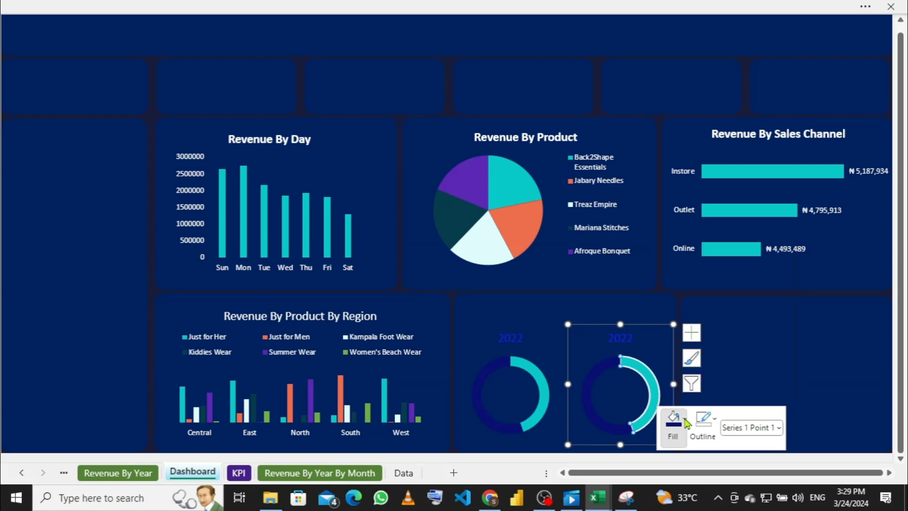
{"action": "left_click", "coordinate": [686, 421]}
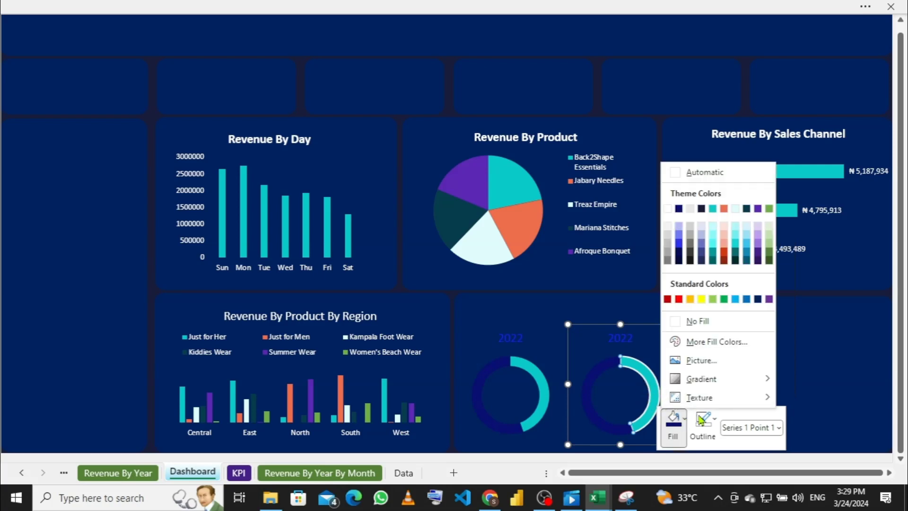
{"action": "left_click", "coordinate": [715, 420]}
{"action": "left_click", "coordinate": [715, 422]}
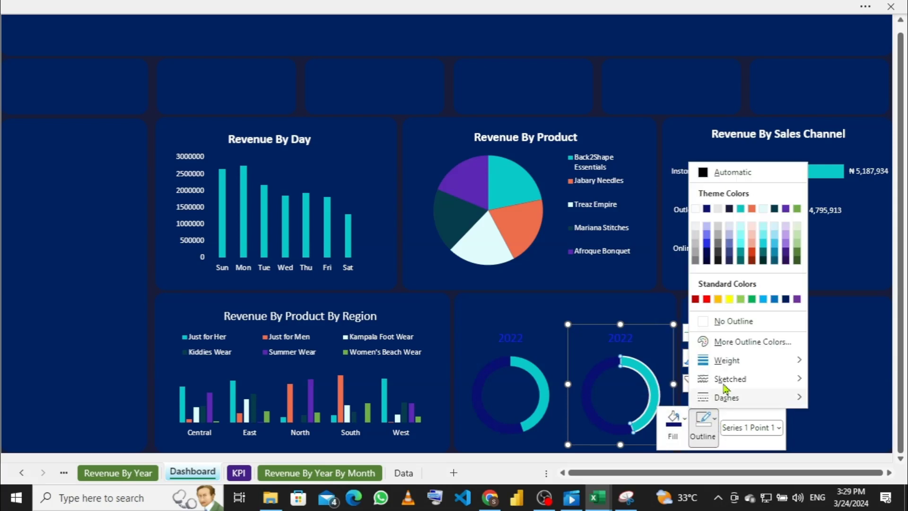
{"action": "left_click", "coordinate": [704, 323]}
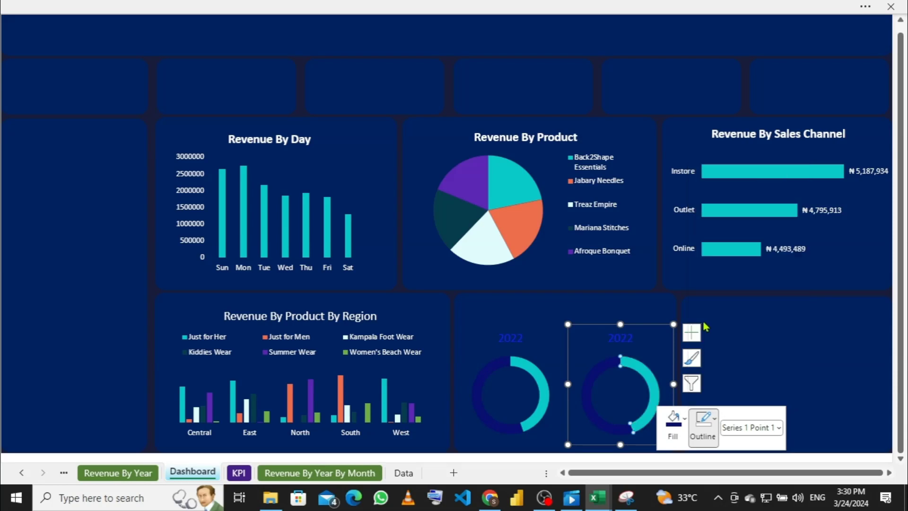
{"action": "left_click", "coordinate": [663, 358]}
{"action": "left_click", "coordinate": [559, 308]}
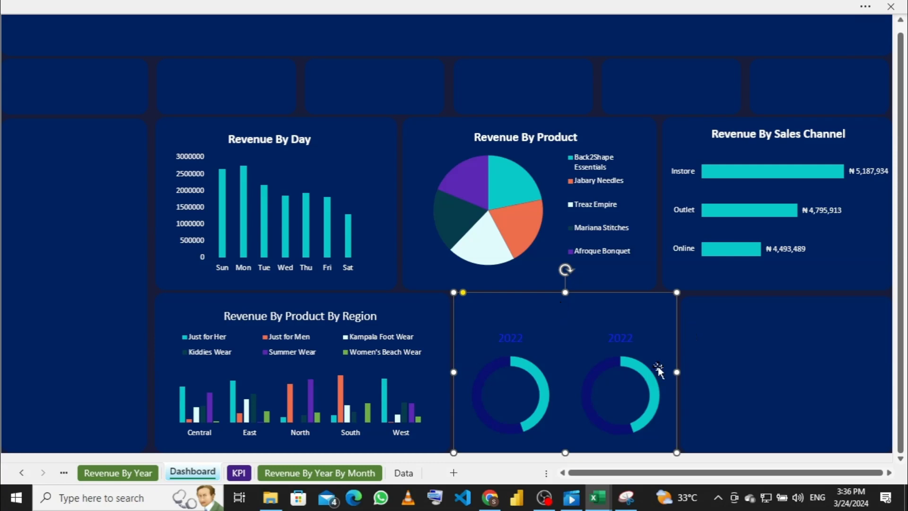
Step: Select the second 2022 doughnut chart and delete it
{"action": "left_click", "coordinate": [629, 368]}
{"action": "left_click", "coordinate": [656, 338]}
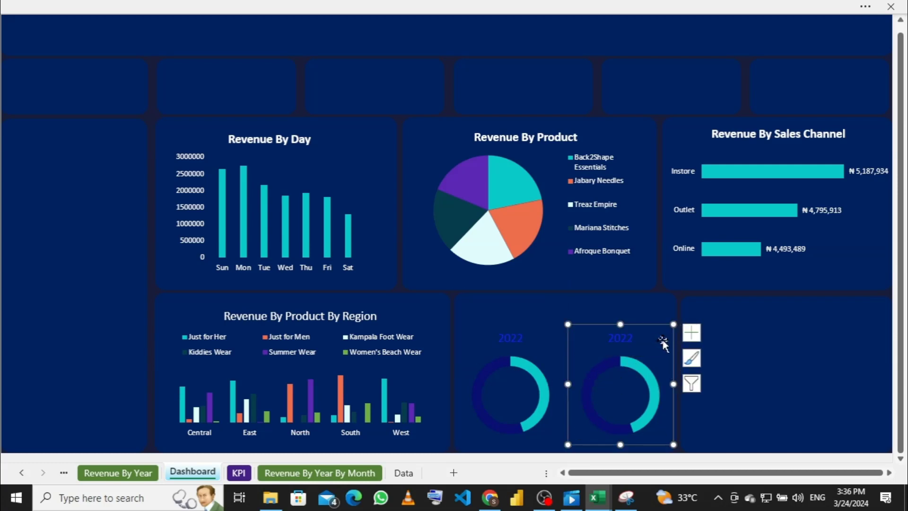
{"action": "key", "text": "Delete"}
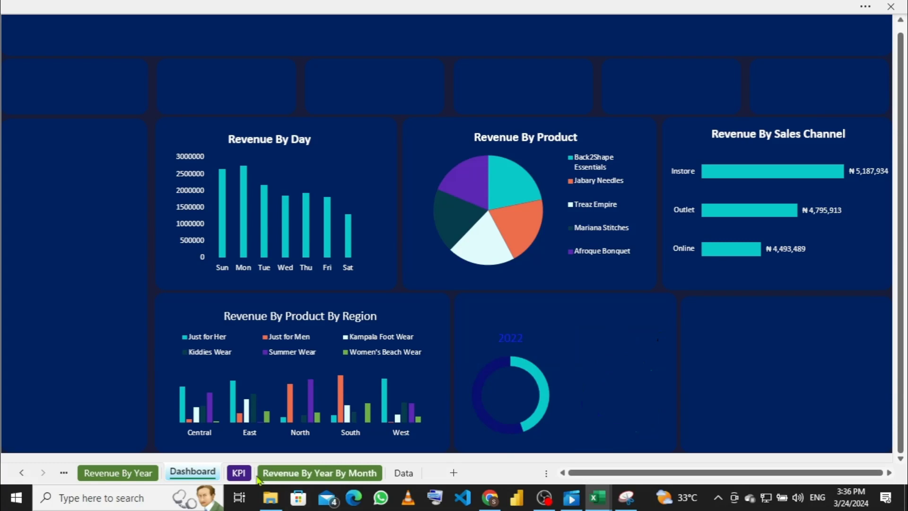
Step: Select the 2023 doughnut chart on Revenue By Year, then return to the Dashboard
{"action": "left_click", "coordinate": [142, 472]}
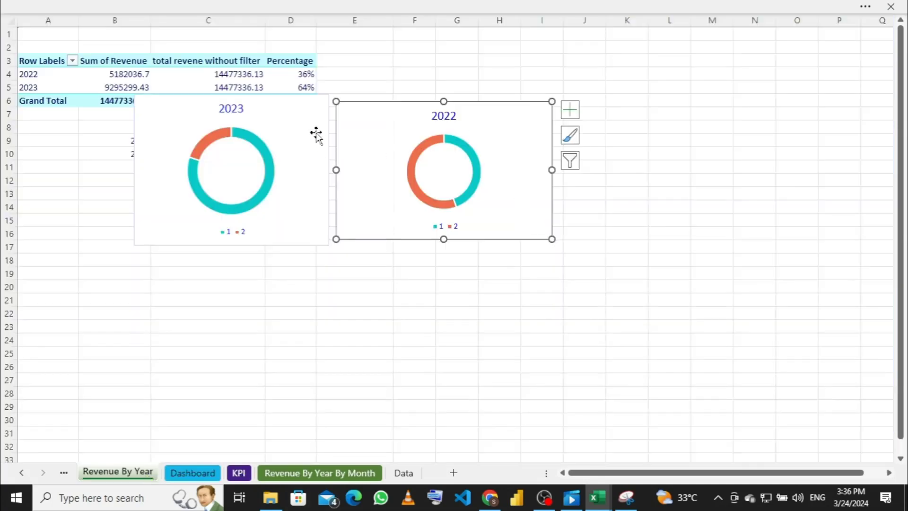
{"action": "left_click", "coordinate": [293, 163]}
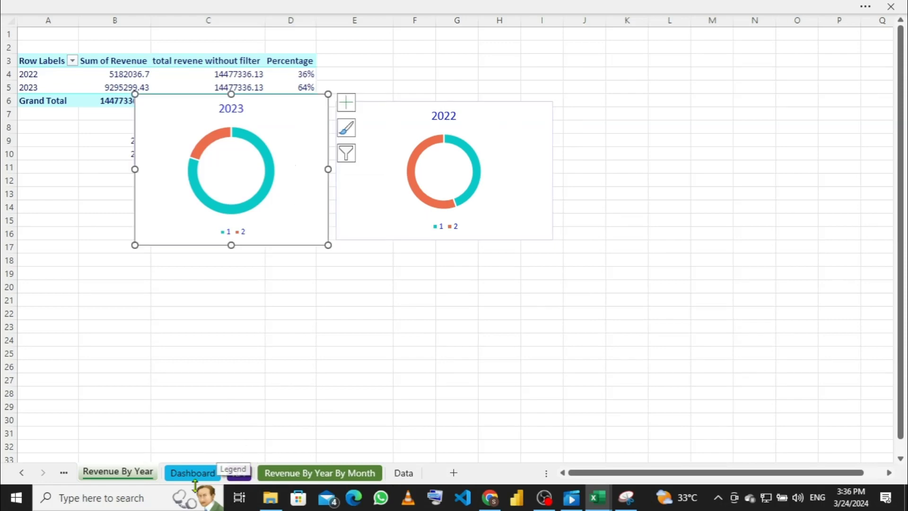
{"action": "left_click", "coordinate": [189, 471]}
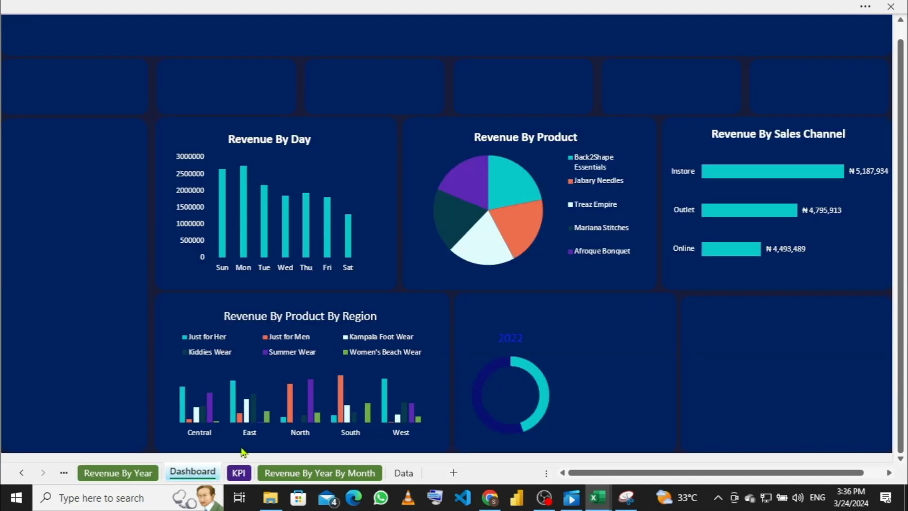
Step: Paste the 2023 doughnut beside the 2022 doughnut and shrink it to fit the panel
{"action": "left_click", "coordinate": [652, 350]}
{"action": "key", "text": "ctrl+v"}
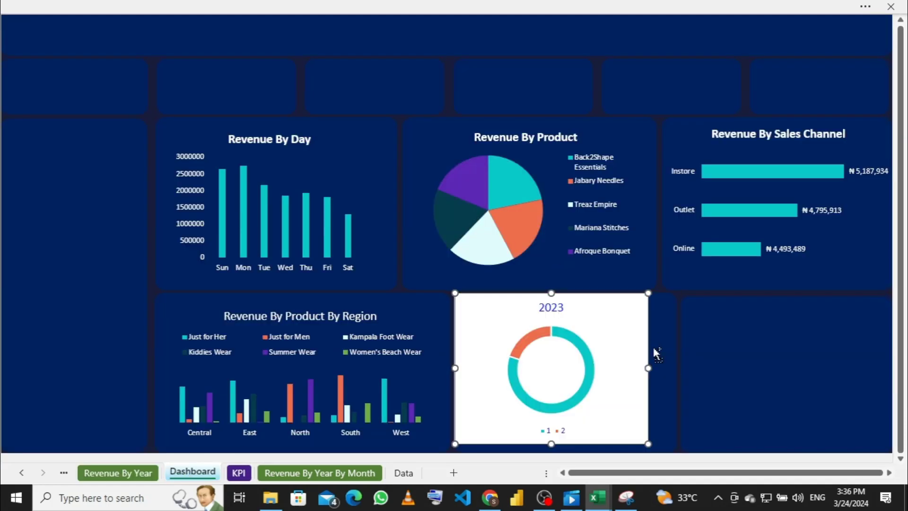
{"action": "left_click_drag", "start_coordinate": [456, 369], "coordinate": [577, 367]}
{"action": "left_click_drag", "start_coordinate": [730, 363], "coordinate": [678, 364]}
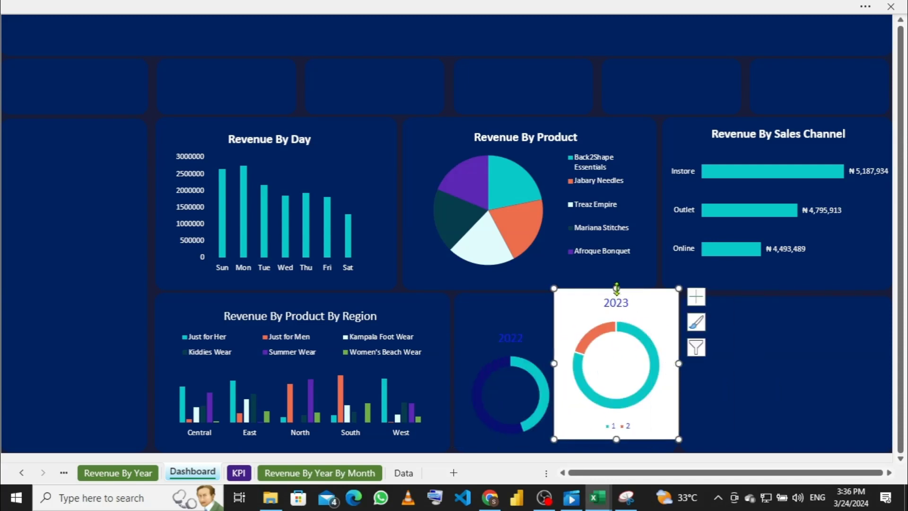
{"action": "left_click_drag", "start_coordinate": [616, 288], "coordinate": [616, 323]}
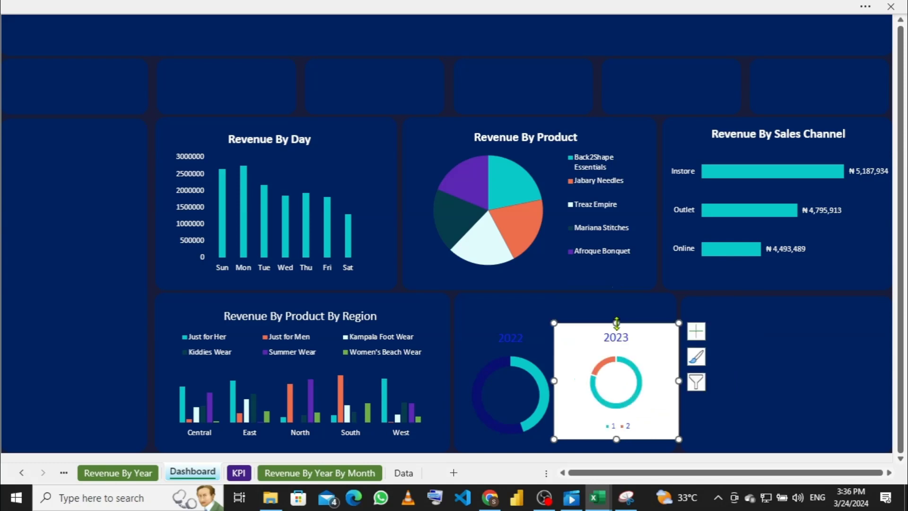
Step: Delete the 2023 chart's legend and fine-tune its width and height
{"action": "left_click", "coordinate": [623, 425]}
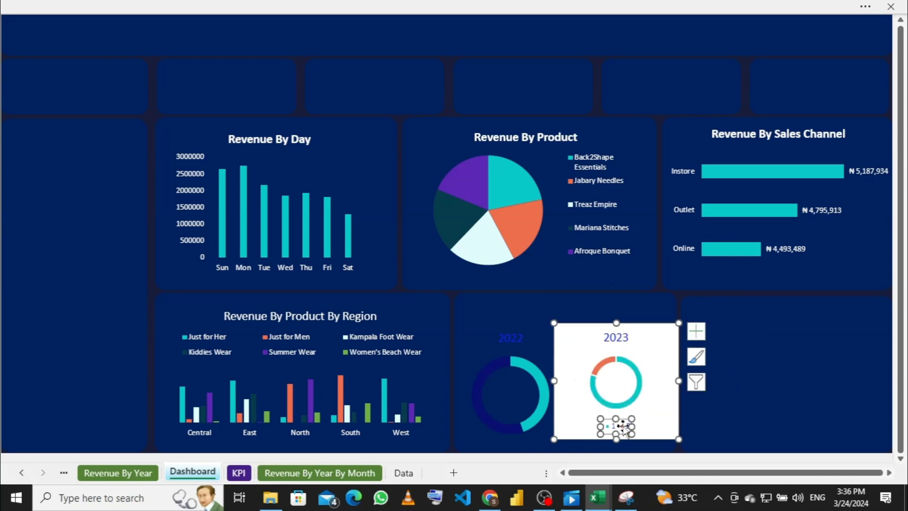
{"action": "key", "text": "Delete"}
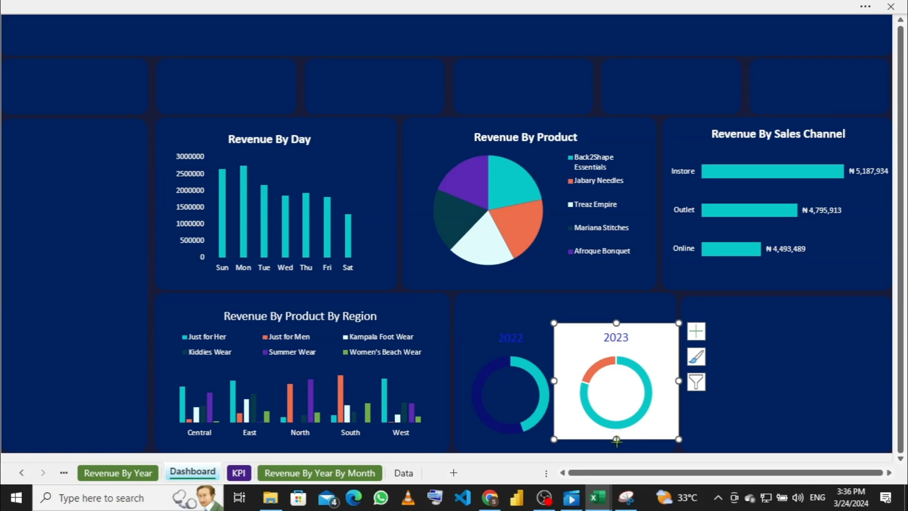
{"action": "left_click_drag", "start_coordinate": [616, 440], "coordinate": [617, 443]}
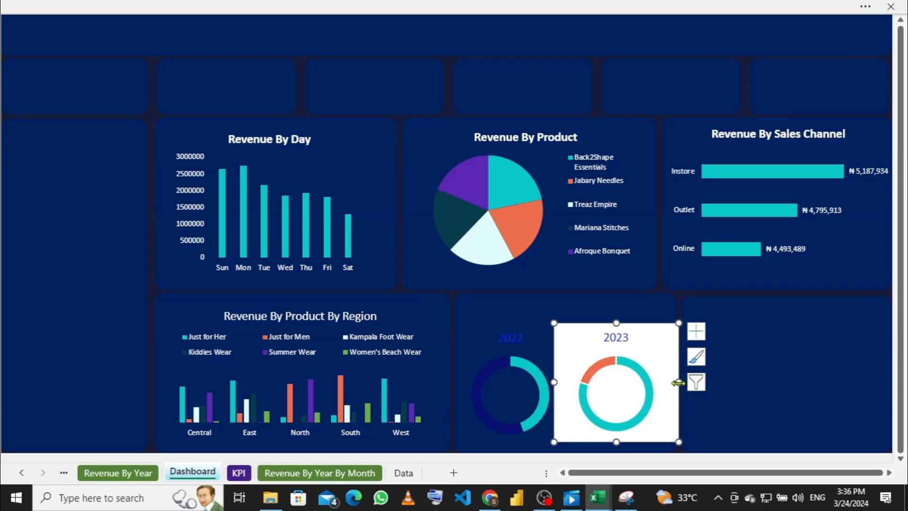
{"action": "mouse_move", "coordinate": [678, 383]}
{"action": "left_mouse_down"}
{"action": "mouse_move", "coordinate": [649, 387]}
{"action": "mouse_move", "coordinate": [665, 387]}
{"action": "left_mouse_up"}
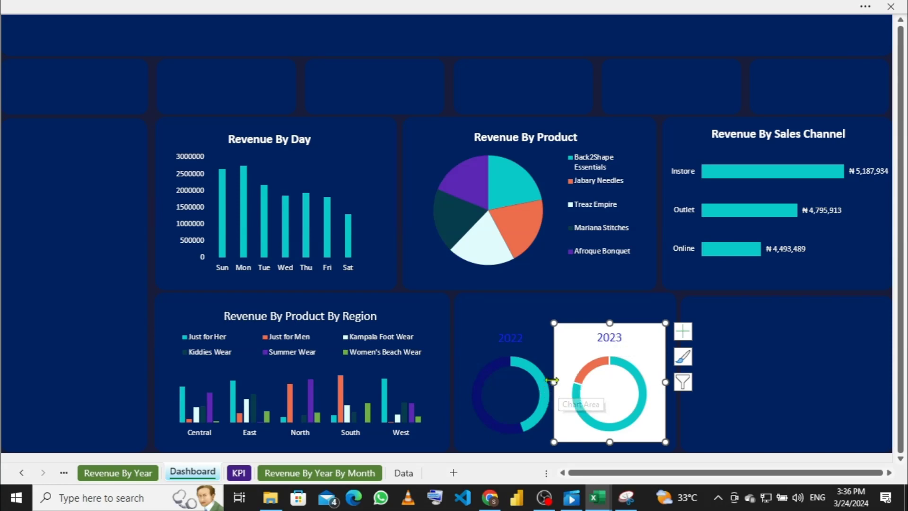
{"action": "left_click_drag", "start_coordinate": [554, 382], "coordinate": [562, 381]}
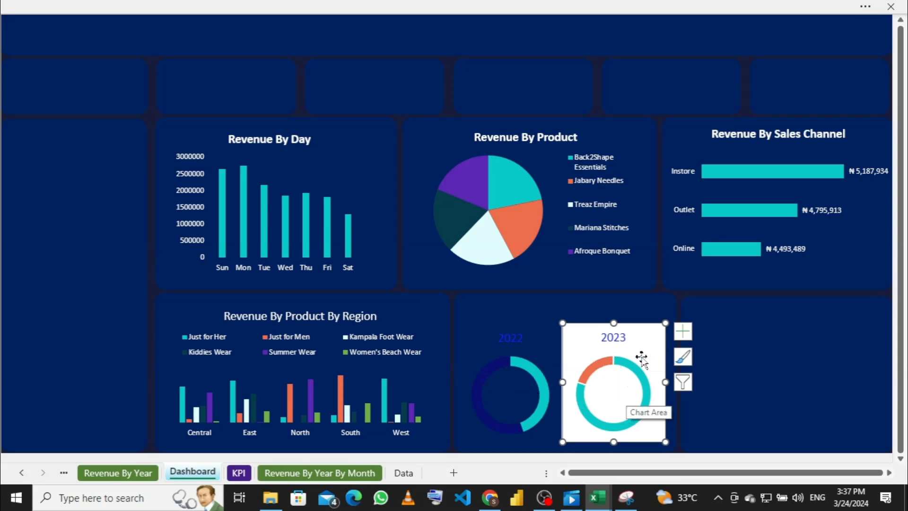
{"action": "left_click", "coordinate": [371, 6]}
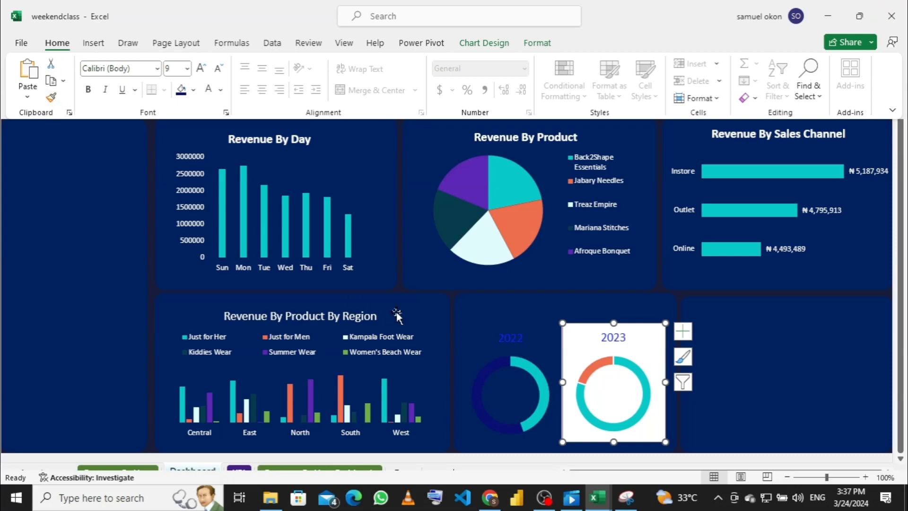
{"action": "left_click", "coordinate": [543, 355]}
{"action": "left_click", "coordinate": [539, 355]}
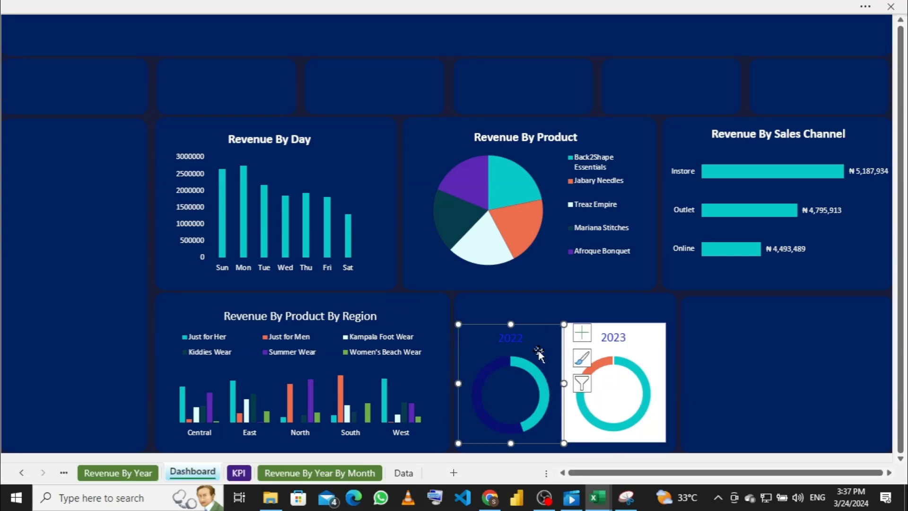
{"action": "left_click", "coordinate": [309, 7]}
{"action": "left_click", "coordinate": [52, 96]}
{"action": "left_click", "coordinate": [646, 349]}
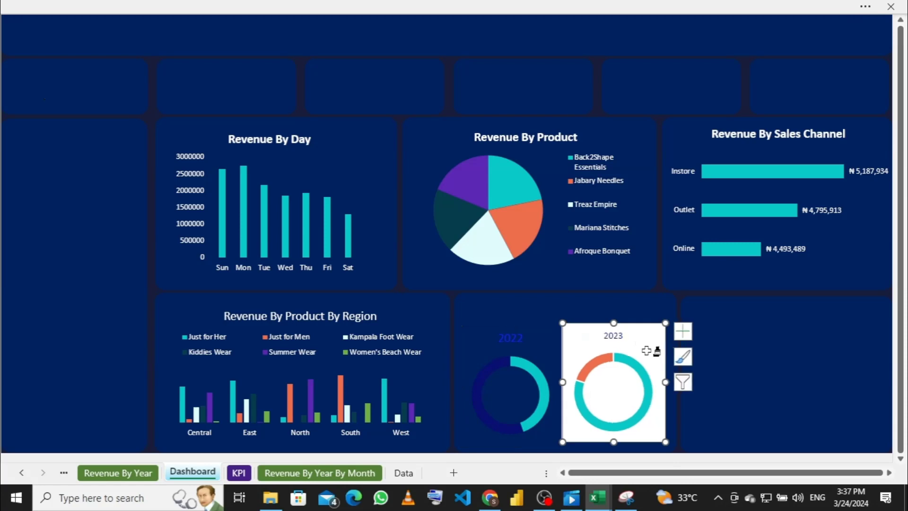
{"action": "left_click", "coordinate": [164, 6]}
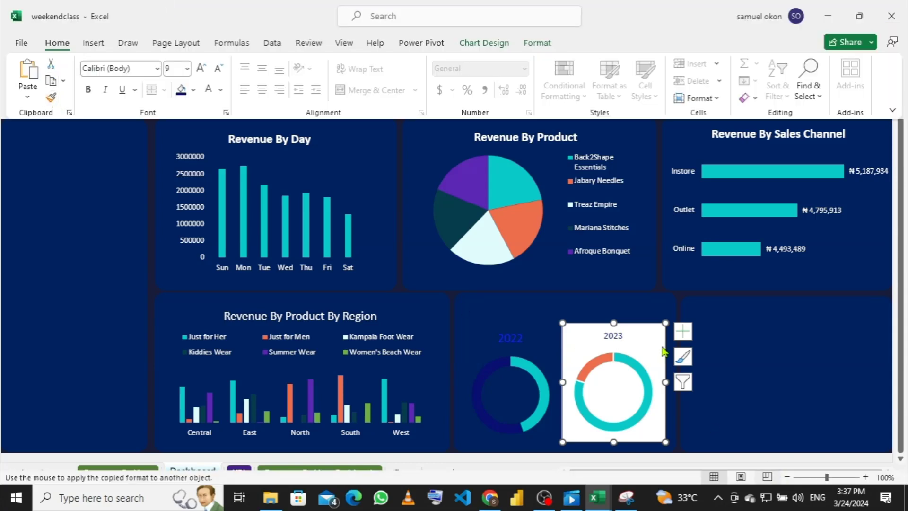
{"action": "left_click", "coordinate": [627, 342]}
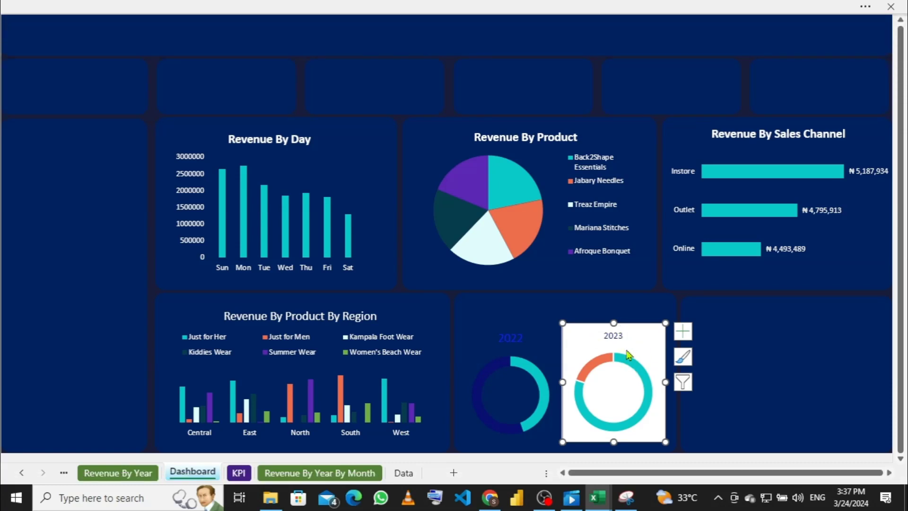
{"action": "left_click", "coordinate": [624, 399]}
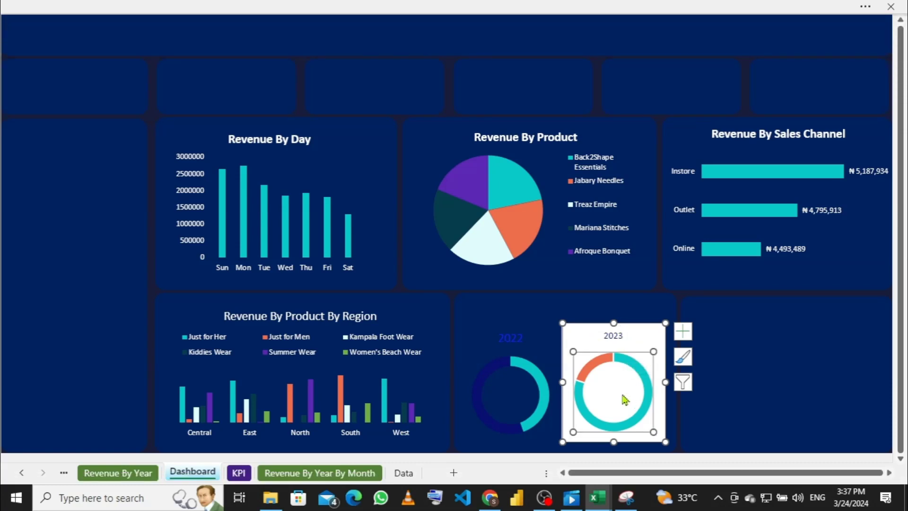
{"action": "left_click", "coordinate": [618, 337]}
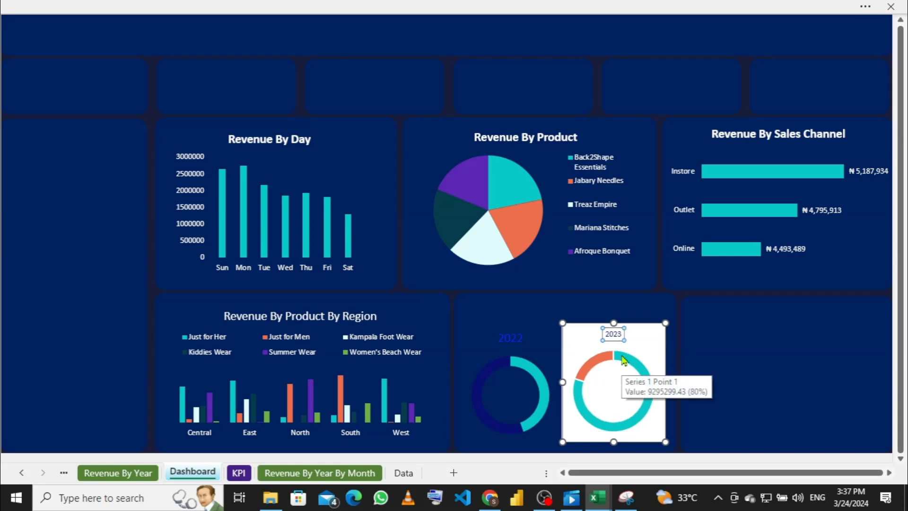
{"action": "key", "text": "ctrl+z"}
{"action": "key", "text": "ctrl+z"}
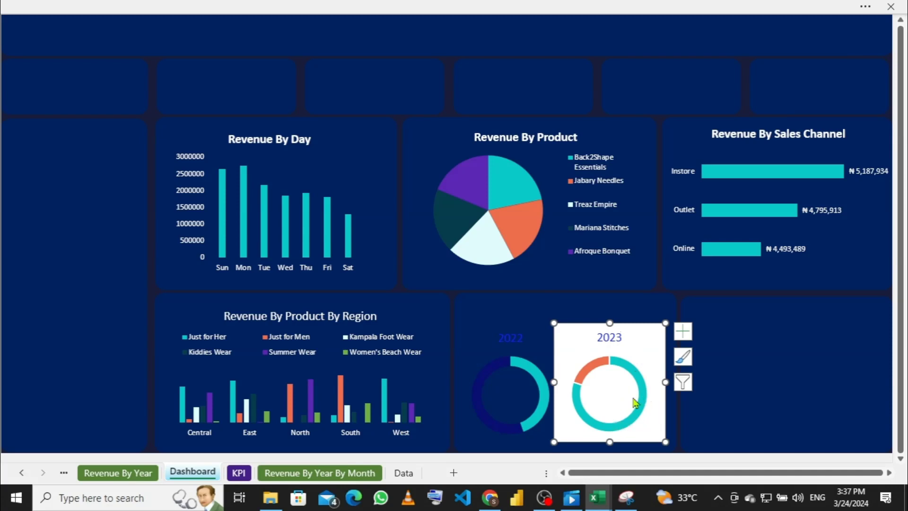
Step: Fine-tune the 2023 doughnut's width and position beside the 2022 doughnut, undoing one stray resize
{"action": "left_click", "coordinate": [485, 386]}
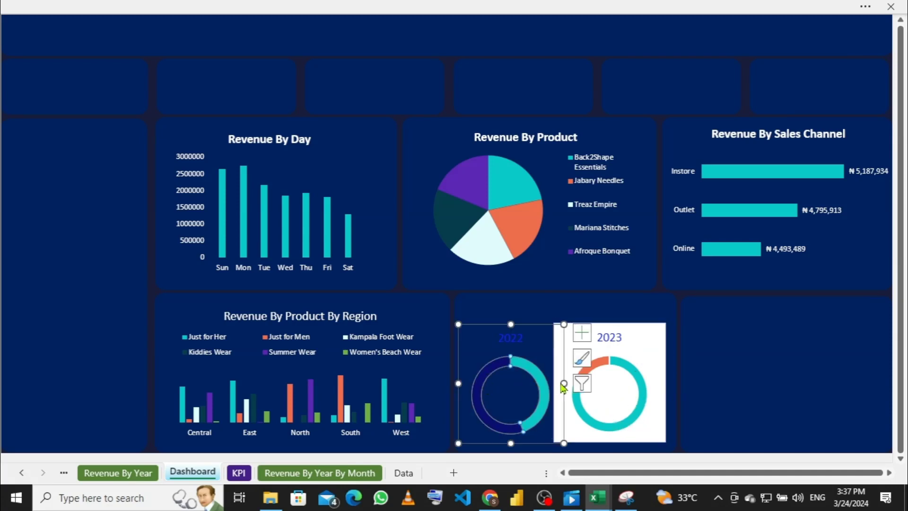
{"action": "left_click", "coordinate": [628, 352]}
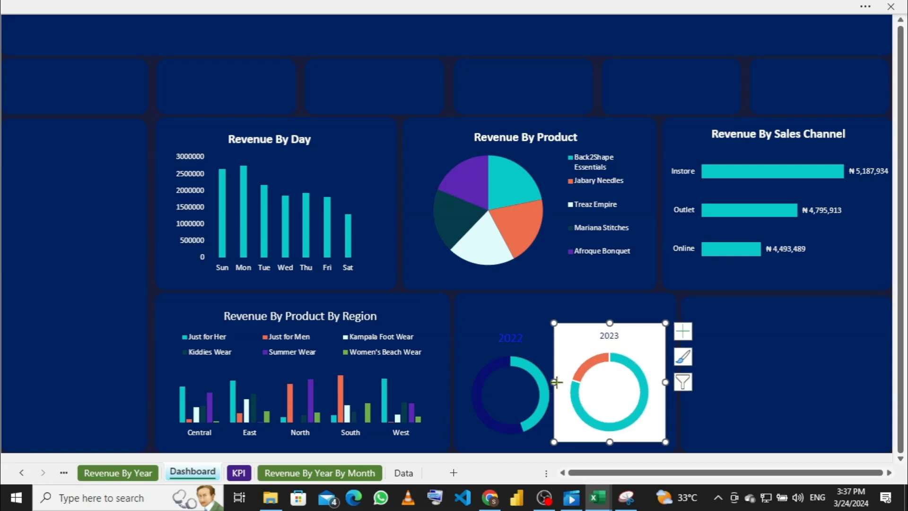
{"action": "left_click_drag", "start_coordinate": [556, 382], "coordinate": [568, 382]}
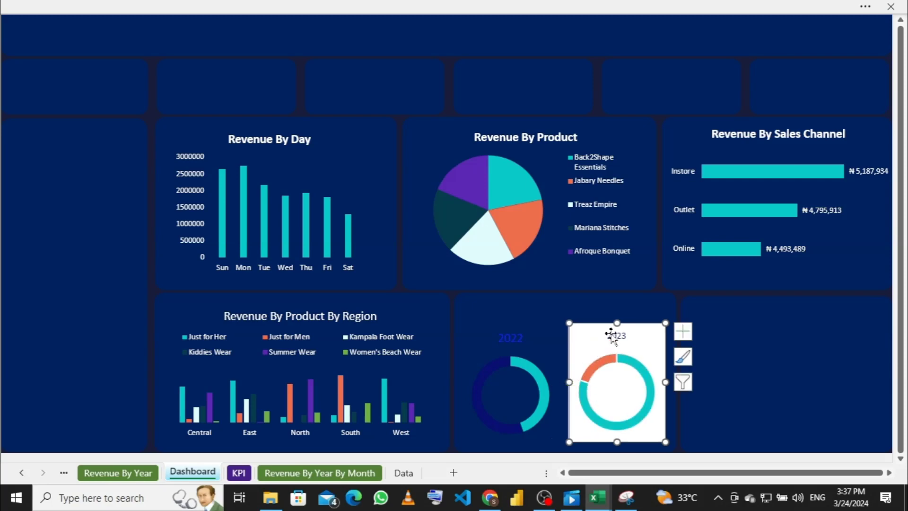
{"action": "mouse_move", "coordinate": [617, 325]}
{"action": "left_mouse_down"}
{"action": "mouse_move", "coordinate": [615, 312]}
{"action": "mouse_move", "coordinate": [617, 324]}
{"action": "left_mouse_up"}
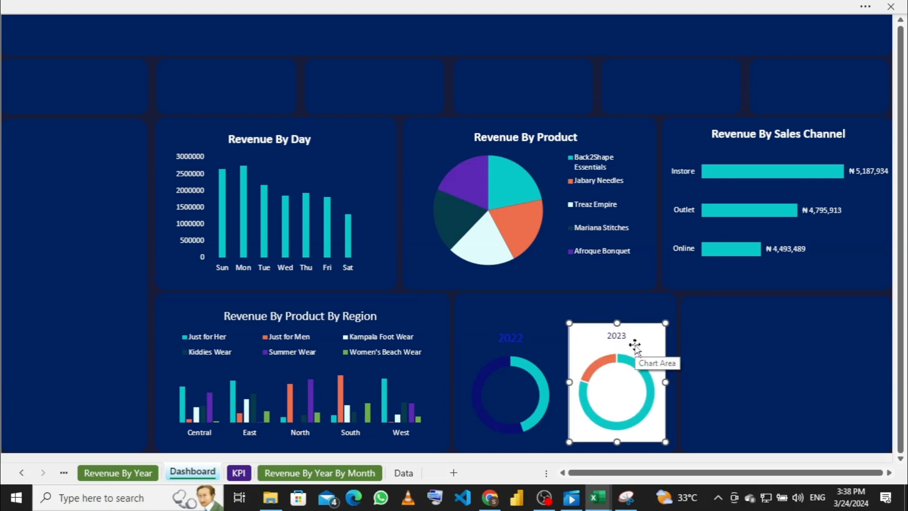
{"action": "key", "text": "ctrl+z"}
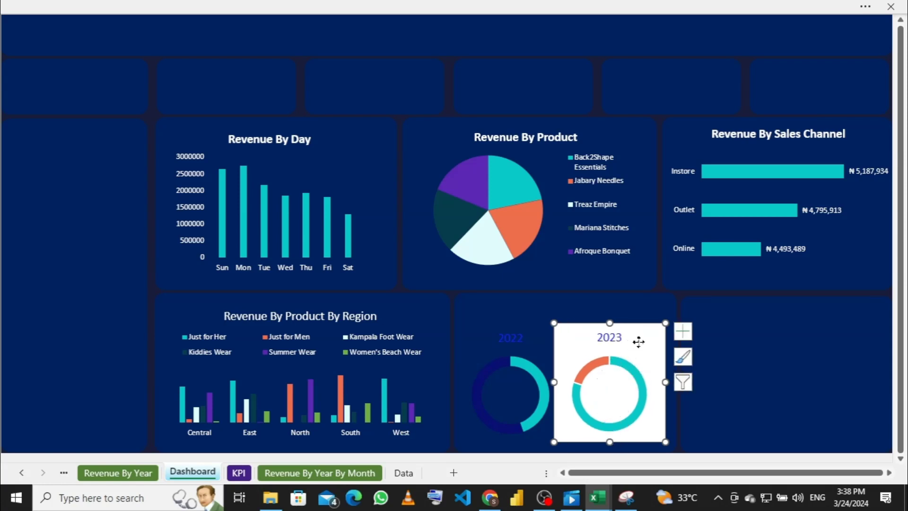
{"action": "left_click_drag", "start_coordinate": [635, 341], "coordinate": [640, 340]}
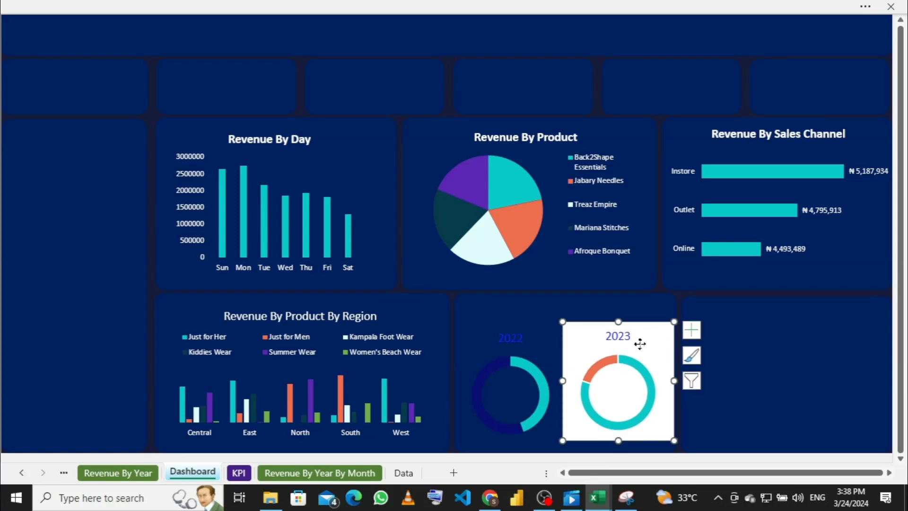
{"action": "left_click_drag", "start_coordinate": [637, 345], "coordinate": [634, 342]}
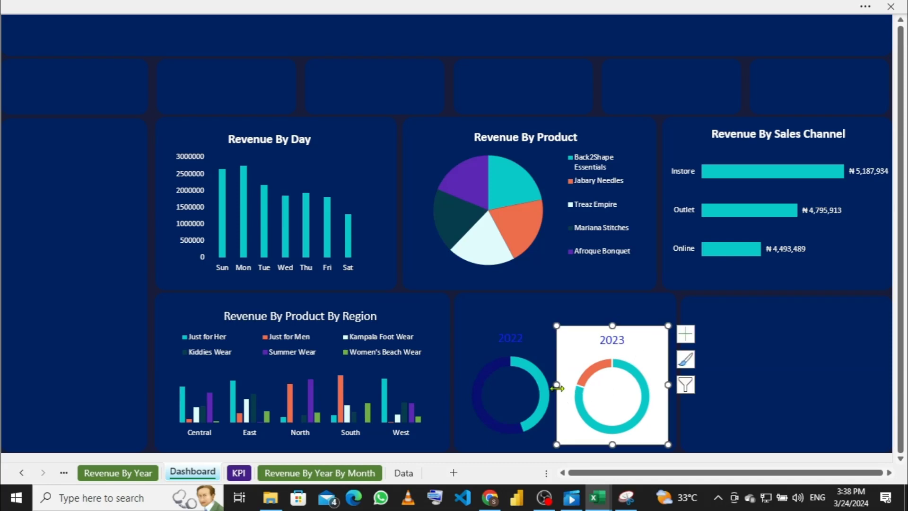
{"action": "left_click_drag", "start_coordinate": [556, 384], "coordinate": [568, 382]}
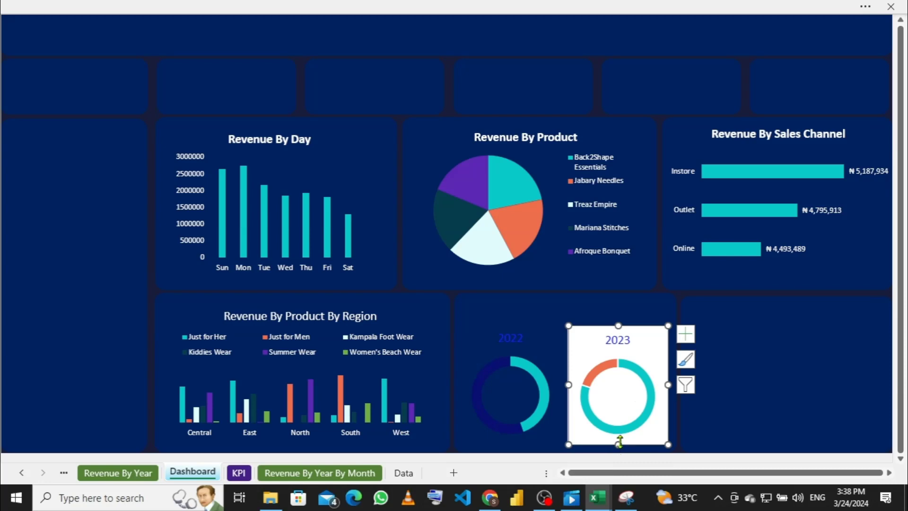
{"action": "left_click_drag", "start_coordinate": [619, 442], "coordinate": [621, 446]}
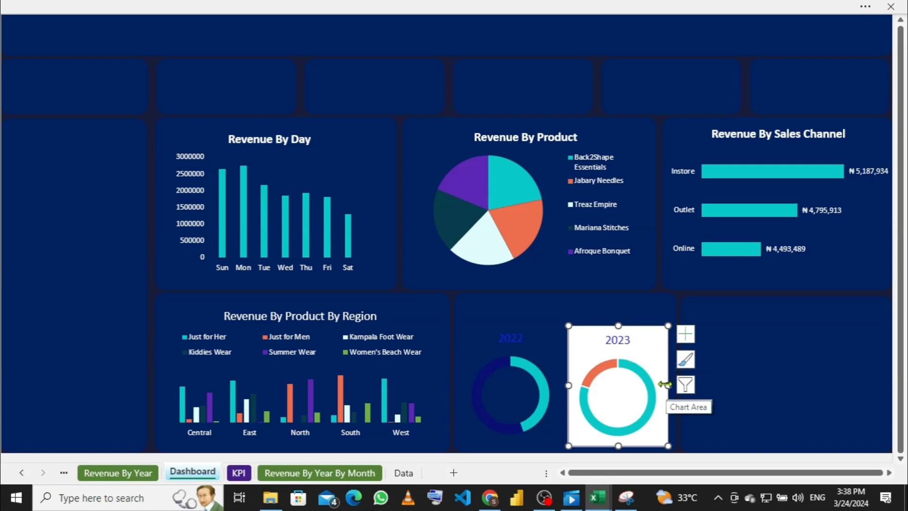
Step: Set the 2023 chart area's Shape Fill to No Fill to remove its white background
{"action": "right_click", "coordinate": [651, 352]}
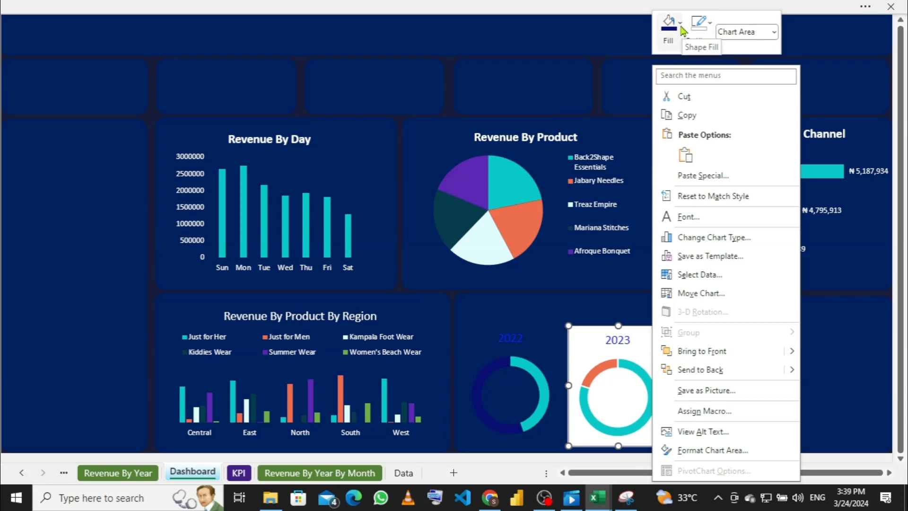
{"action": "left_click", "coordinate": [680, 25]}
{"action": "left_click", "coordinate": [681, 27]}
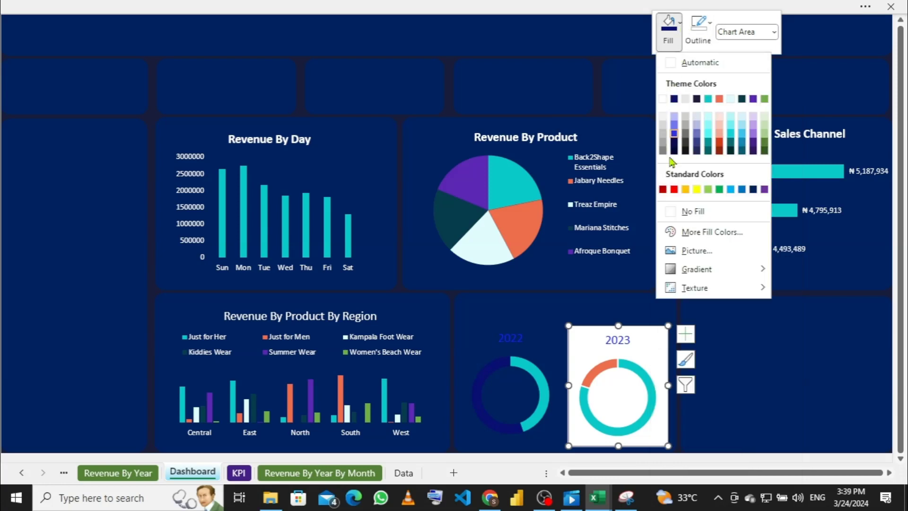
{"action": "left_click", "coordinate": [670, 216]}
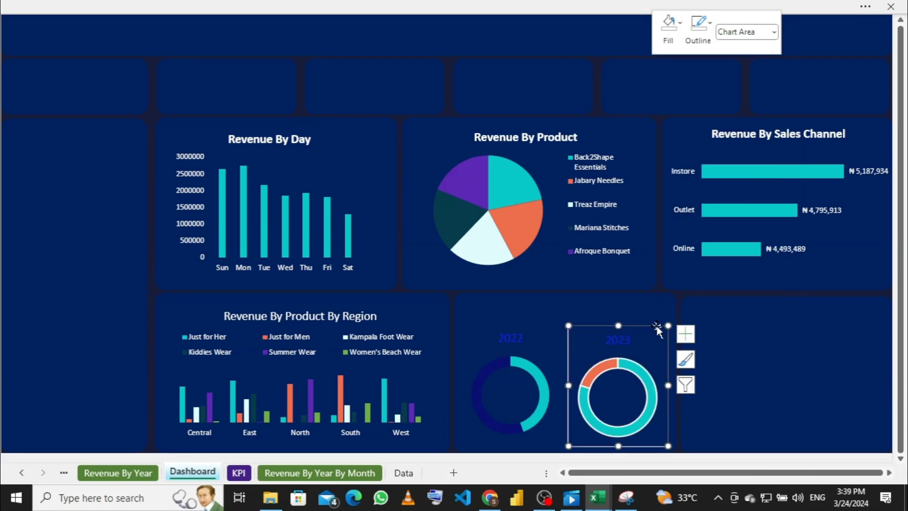
Step: Recolour the 2023 doughnut's orange slice navy, leaving the teal slice unchanged
{"action": "left_click", "coordinate": [599, 370]}
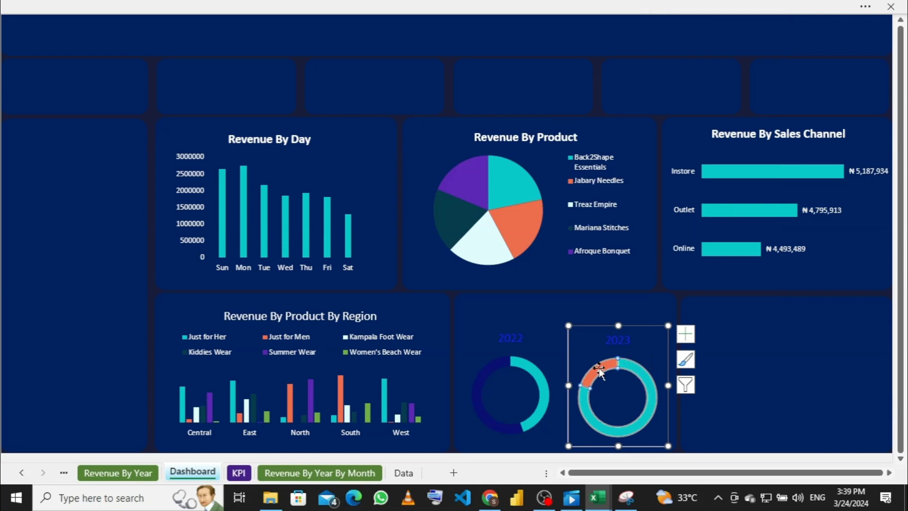
{"action": "right_click", "coordinate": [599, 369]}
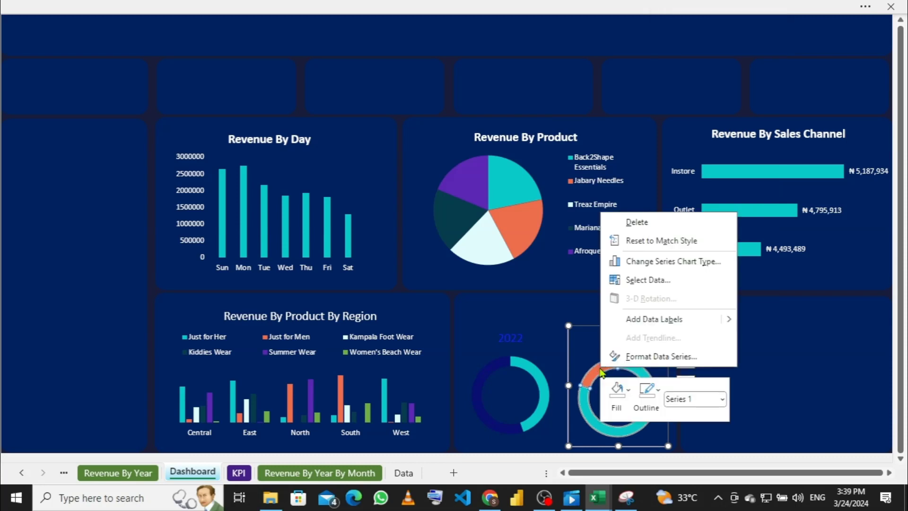
{"action": "left_click", "coordinate": [628, 390]}
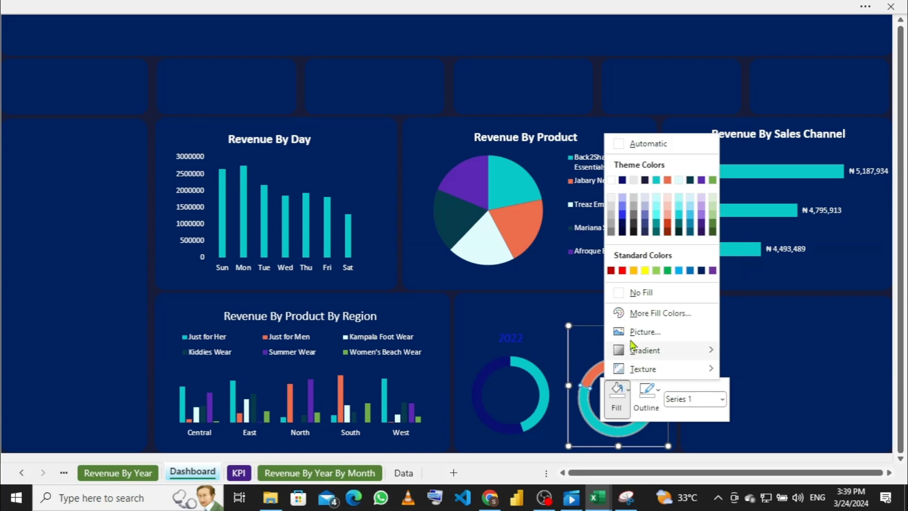
{"action": "left_click", "coordinate": [622, 179]}
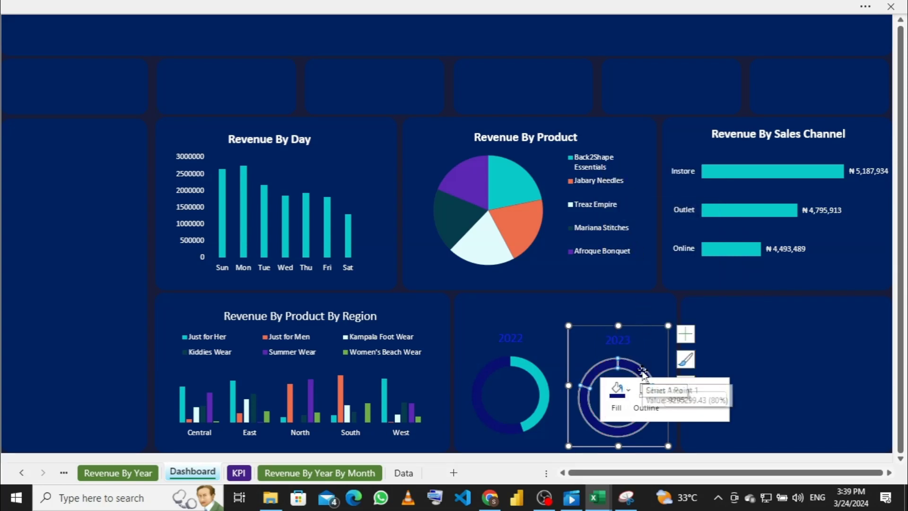
{"action": "key", "text": "ctrl+z"}
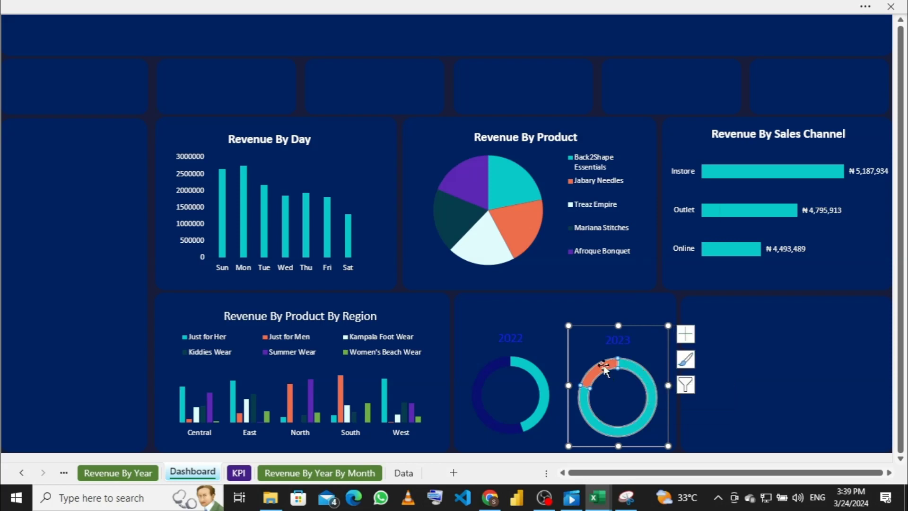
{"action": "right_click", "coordinate": [607, 367]}
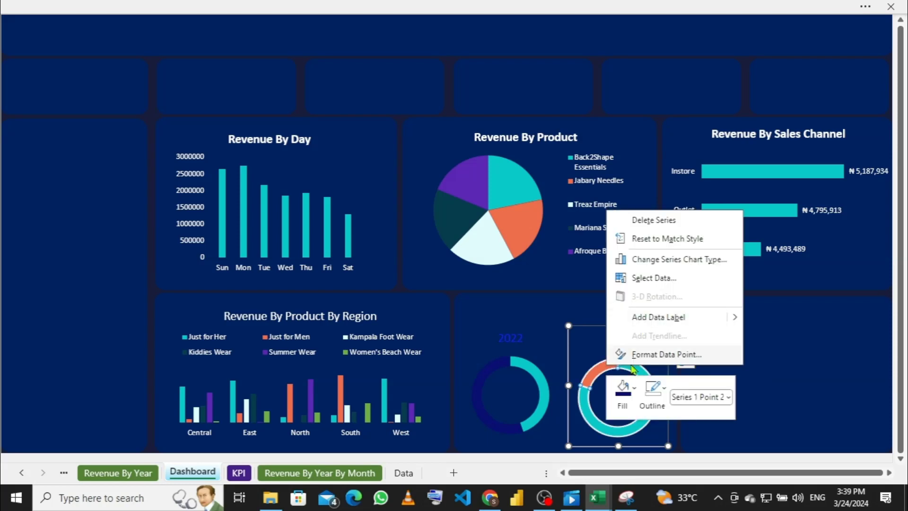
{"action": "left_click", "coordinate": [634, 390]}
{"action": "left_click", "coordinate": [634, 391]}
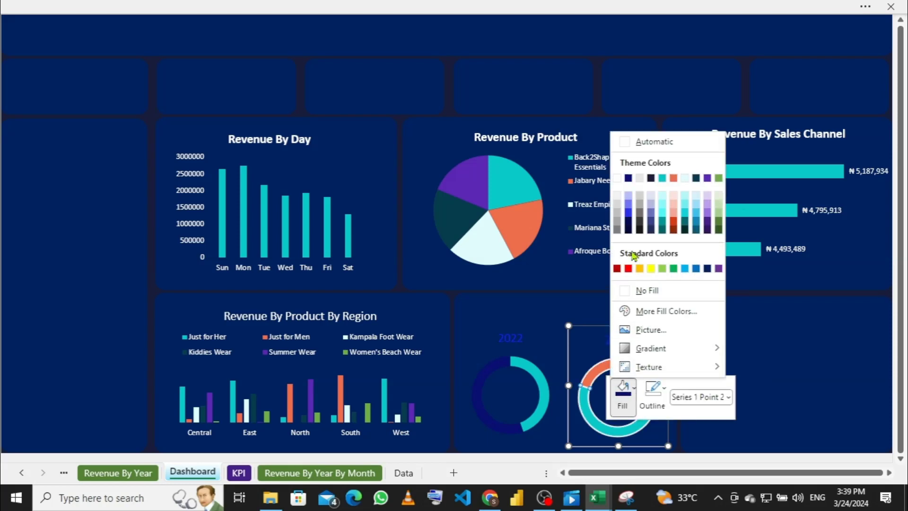
{"action": "left_click", "coordinate": [628, 178]}
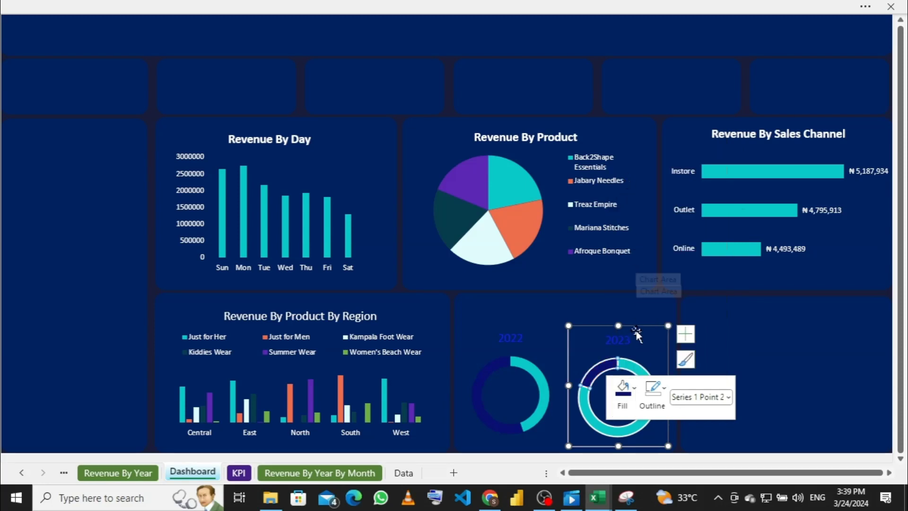
Step: Set No Outline on both the teal and navy slices of the 2023 doughnut
{"action": "right_click", "coordinate": [638, 369]}
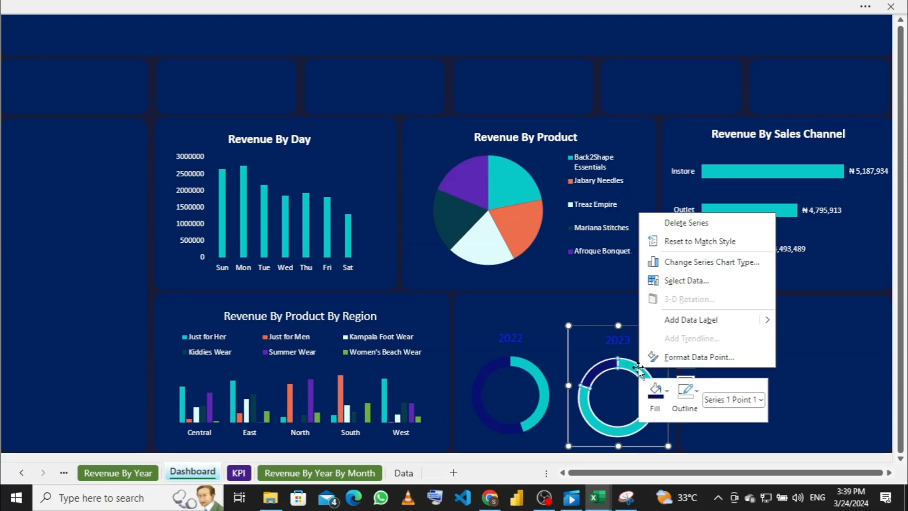
{"action": "left_click", "coordinate": [696, 394]}
{"action": "left_click", "coordinate": [696, 394]}
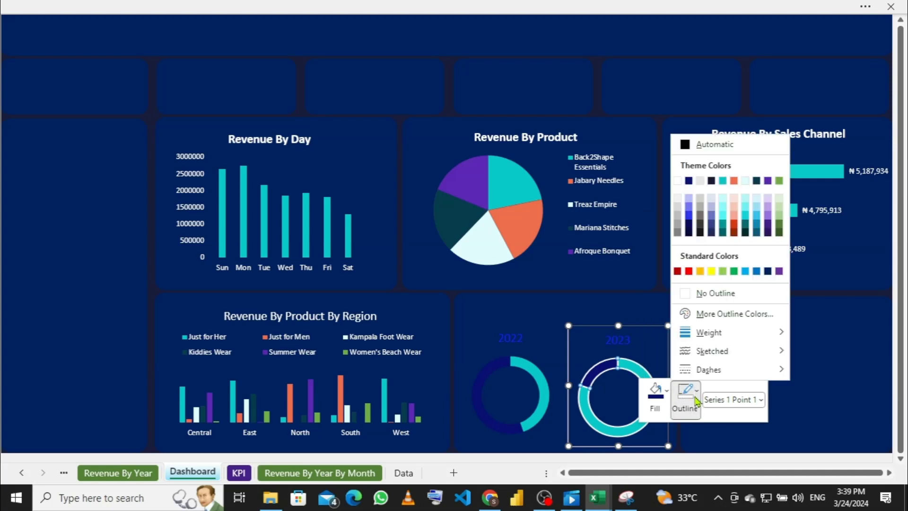
{"action": "left_click", "coordinate": [686, 293]}
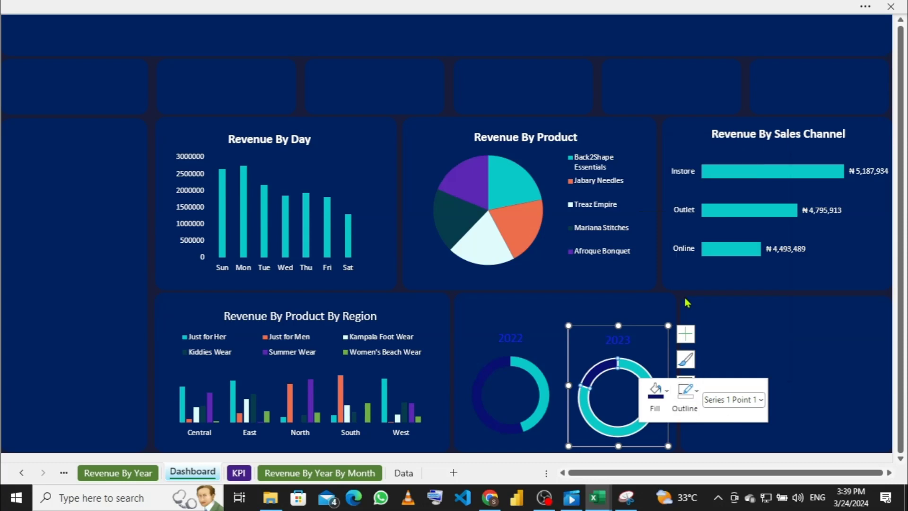
{"action": "right_click", "coordinate": [607, 369]}
{"action": "left_click", "coordinate": [607, 368]}
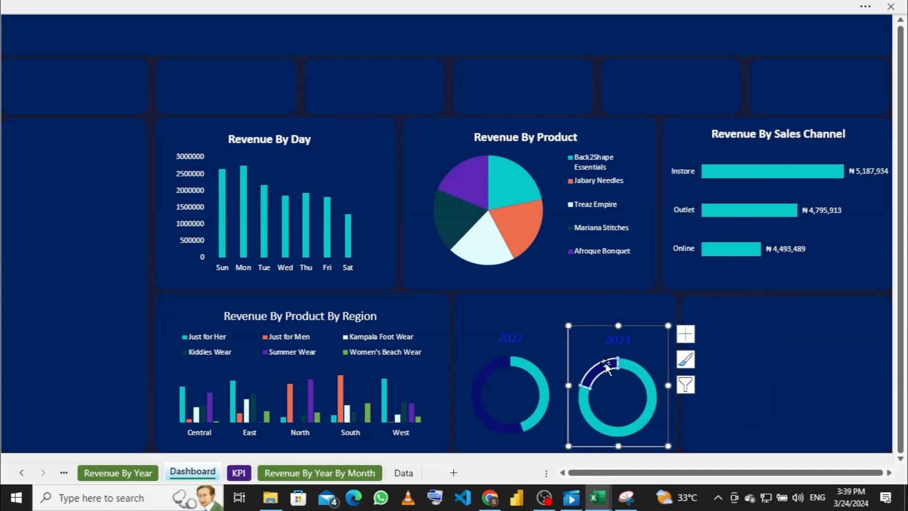
{"action": "right_click", "coordinate": [608, 368]}
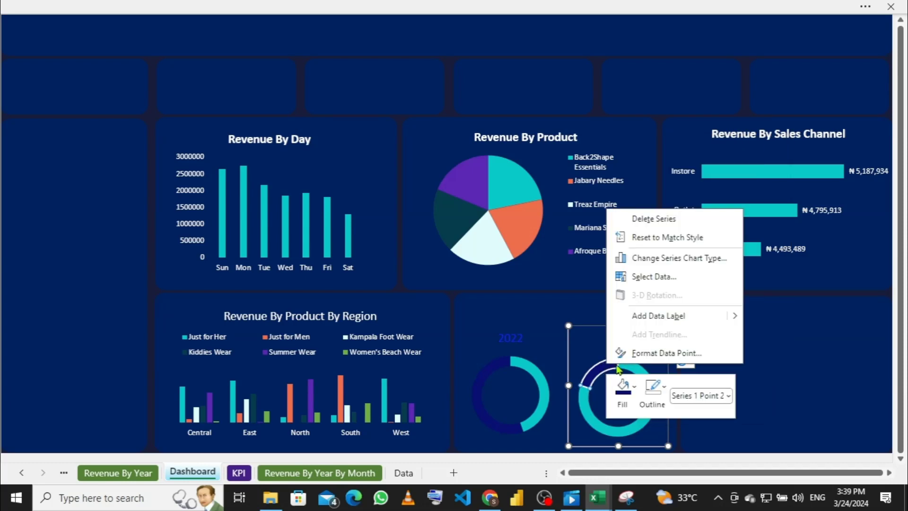
{"action": "left_click", "coordinate": [665, 387]}
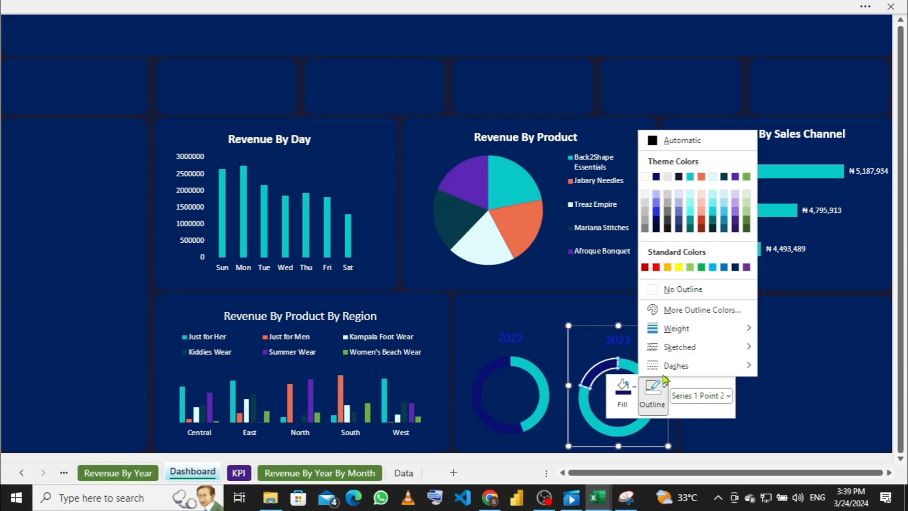
{"action": "left_click", "coordinate": [662, 289]}
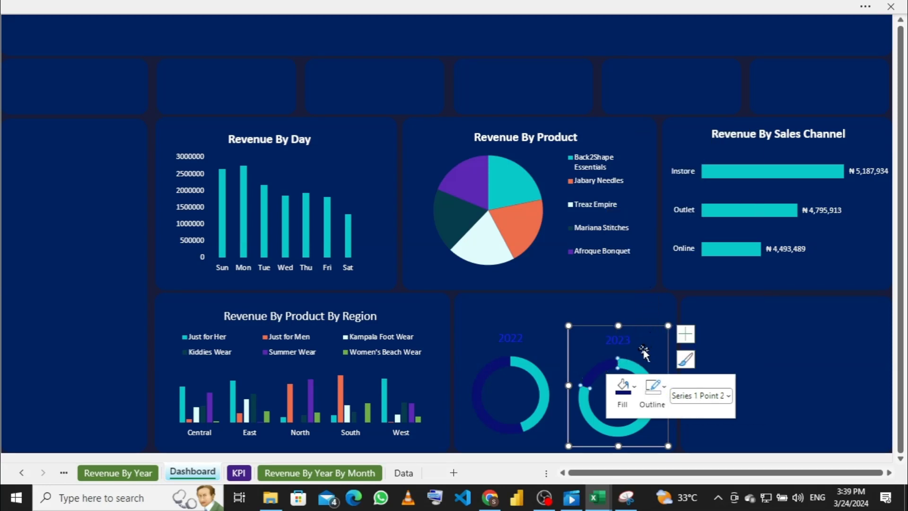
{"action": "left_click", "coordinate": [644, 351]}
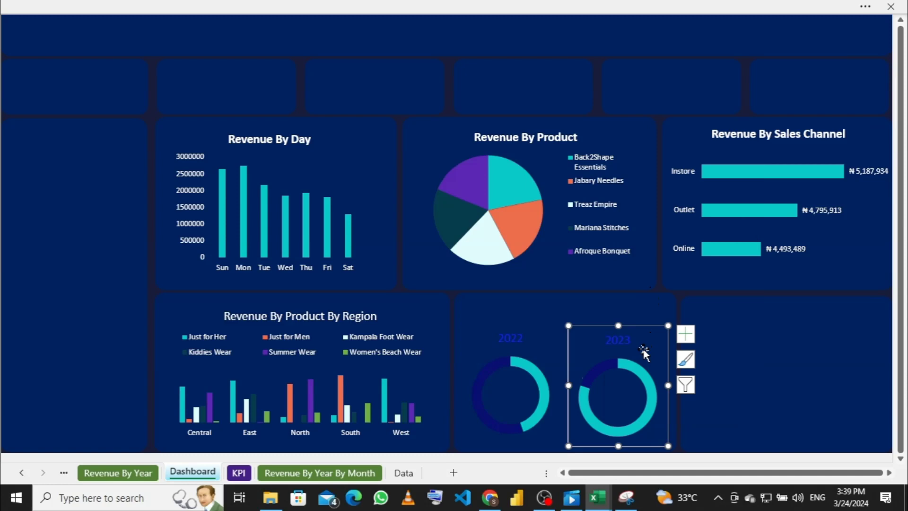
Step: Format the 2022 doughnut's title text as bold white from the Home tab
{"action": "left_click", "coordinate": [518, 343]}
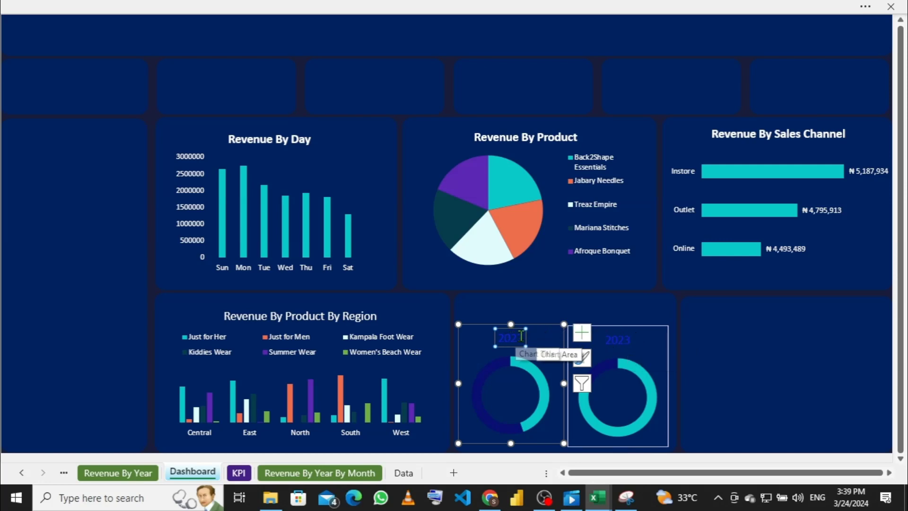
{"action": "left_click_drag", "start_coordinate": [500, 336], "coordinate": [535, 337]}
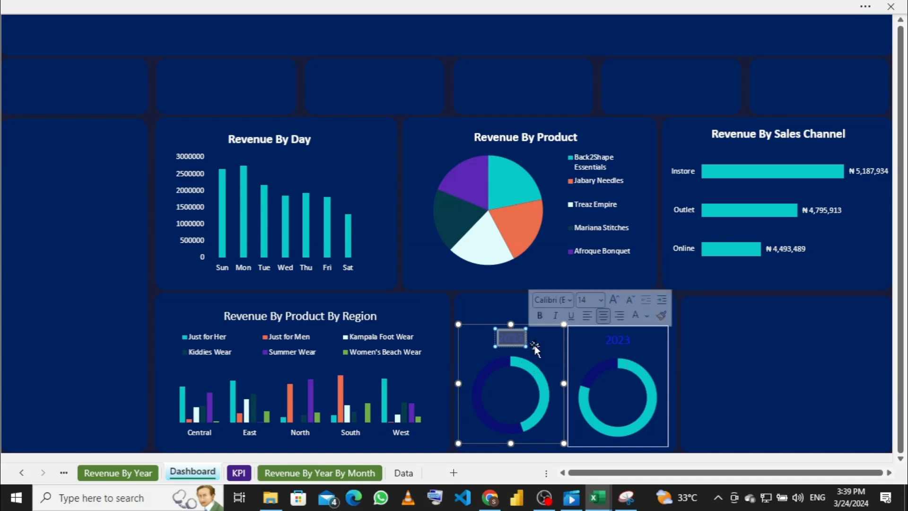
{"action": "left_click", "coordinate": [358, 7]}
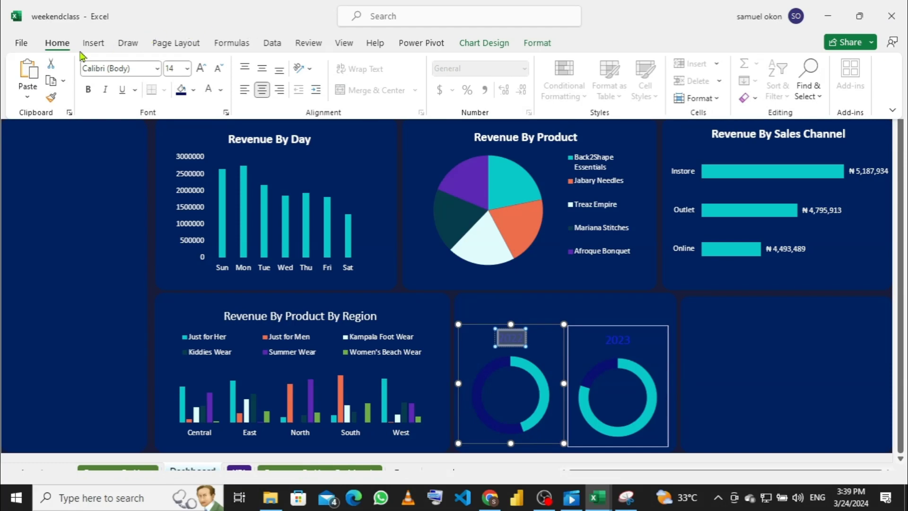
{"action": "left_click", "coordinate": [51, 96]}
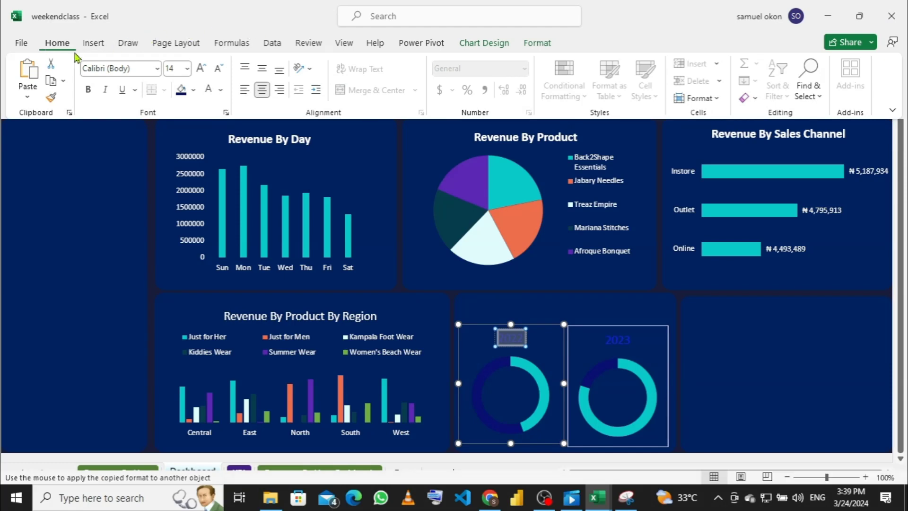
{"action": "left_click", "coordinate": [221, 92]}
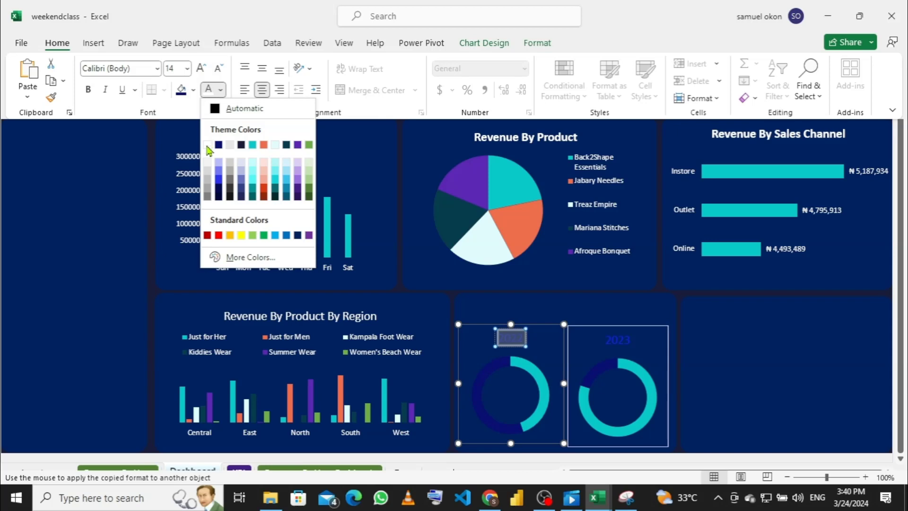
{"action": "left_click", "coordinate": [207, 145]}
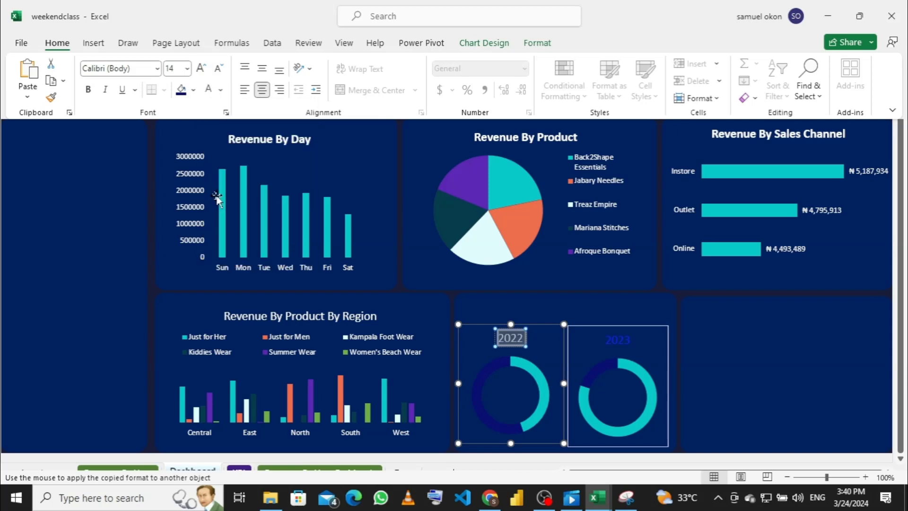
{"action": "left_click", "coordinate": [90, 94]}
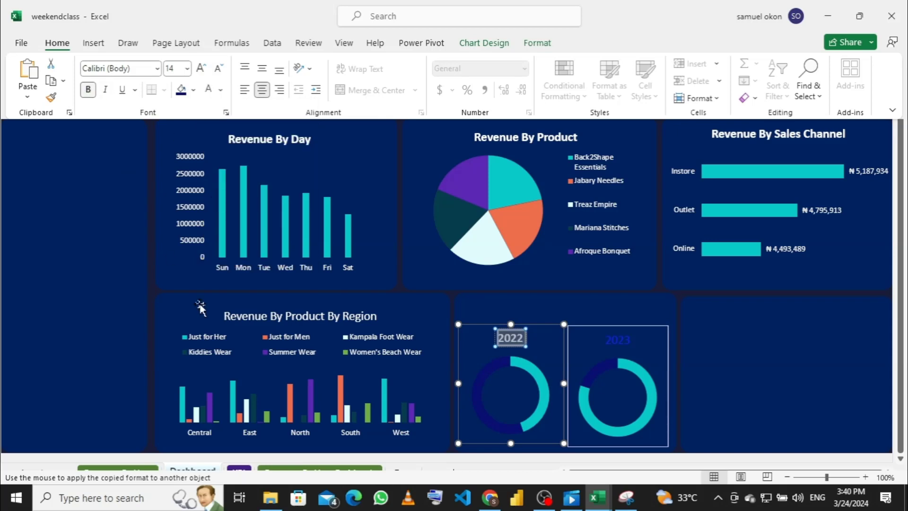
{"action": "left_click", "coordinate": [629, 340]}
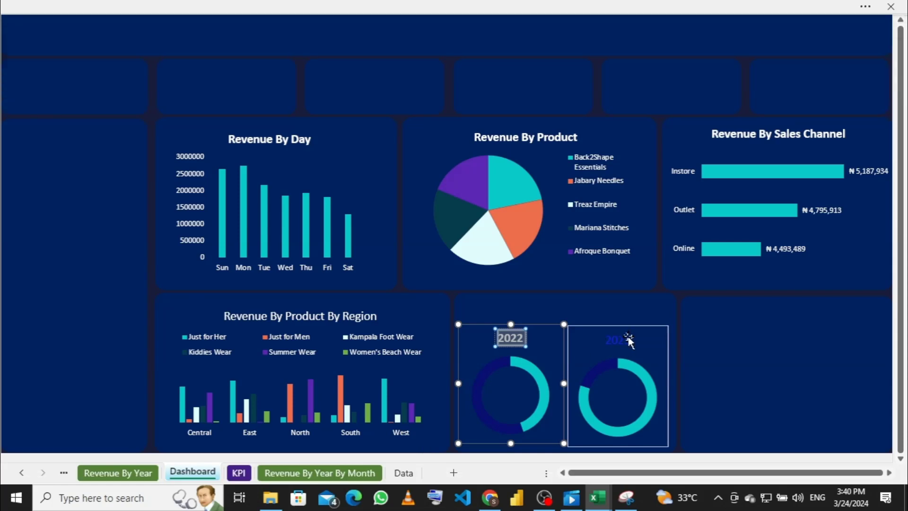
Step: Make the 2023 doughnut's title bold and white, keeping it at 14 pt
{"action": "left_click", "coordinate": [658, 349]}
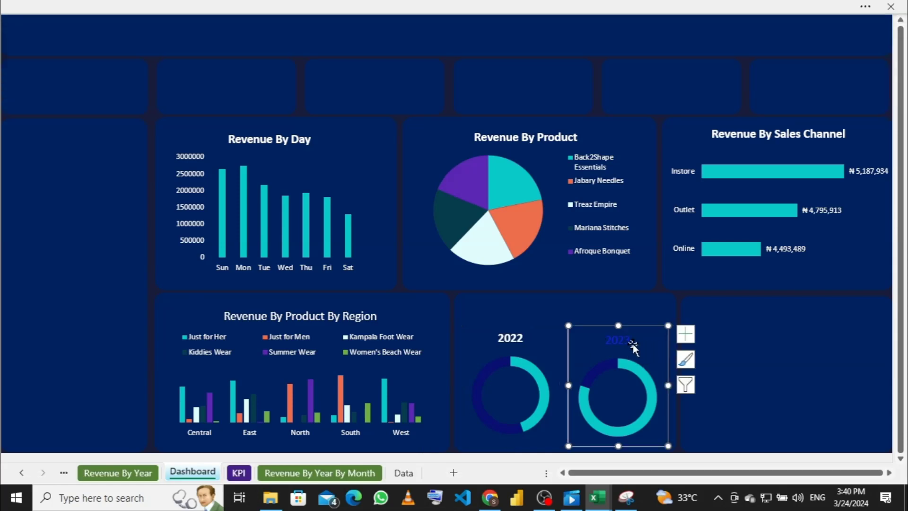
{"action": "left_click", "coordinate": [631, 340]}
{"action": "left_click", "coordinate": [620, 338]}
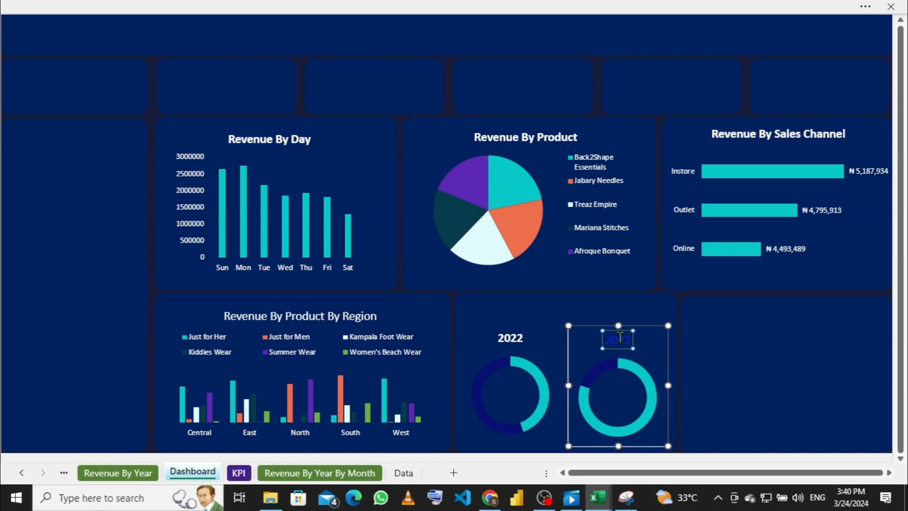
{"action": "double_click", "coordinate": [607, 338]}
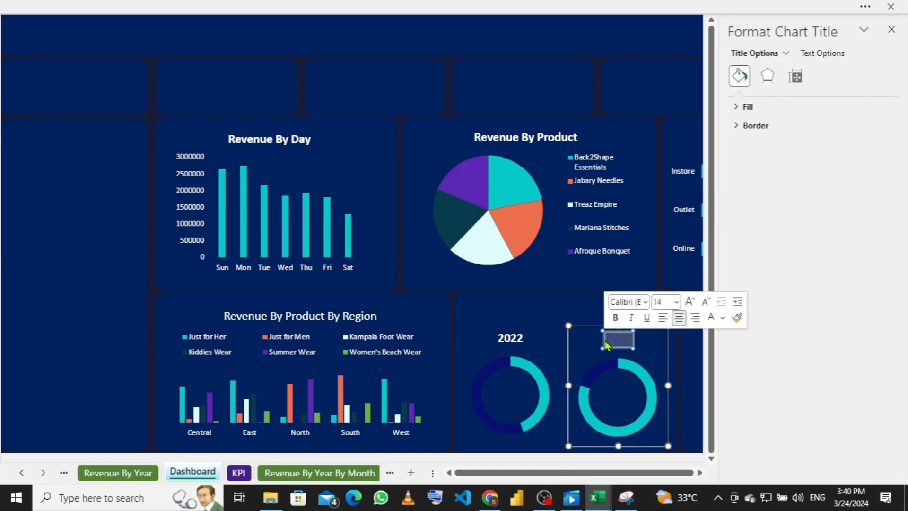
{"action": "left_click", "coordinate": [371, 8]}
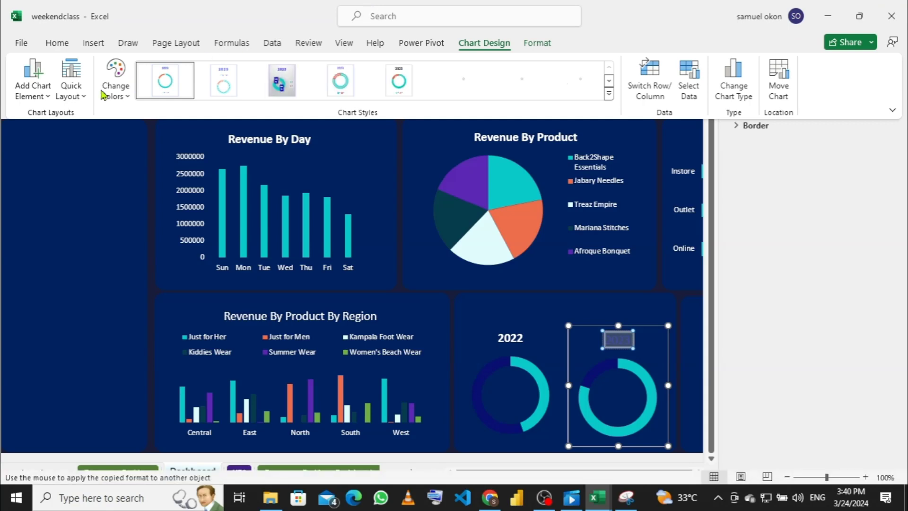
{"action": "left_click", "coordinate": [65, 47]}
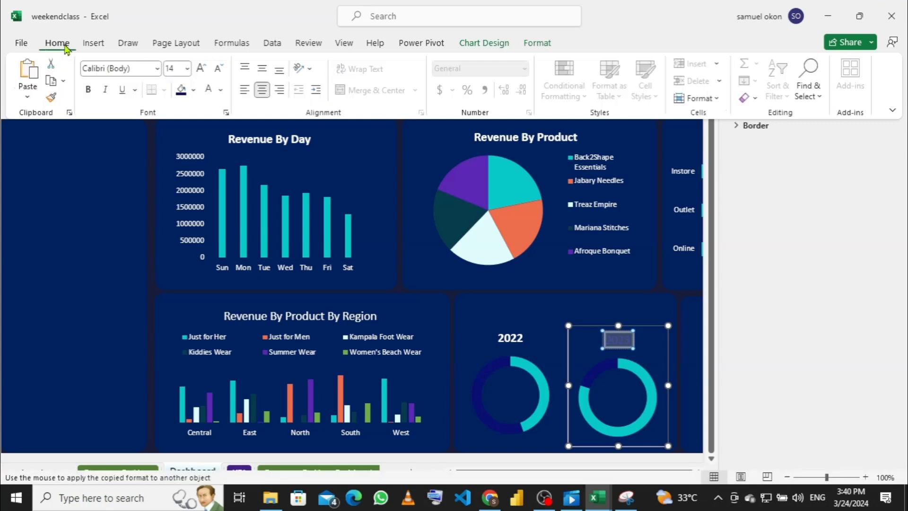
{"action": "left_click", "coordinate": [88, 91]}
{"action": "left_click", "coordinate": [187, 71]}
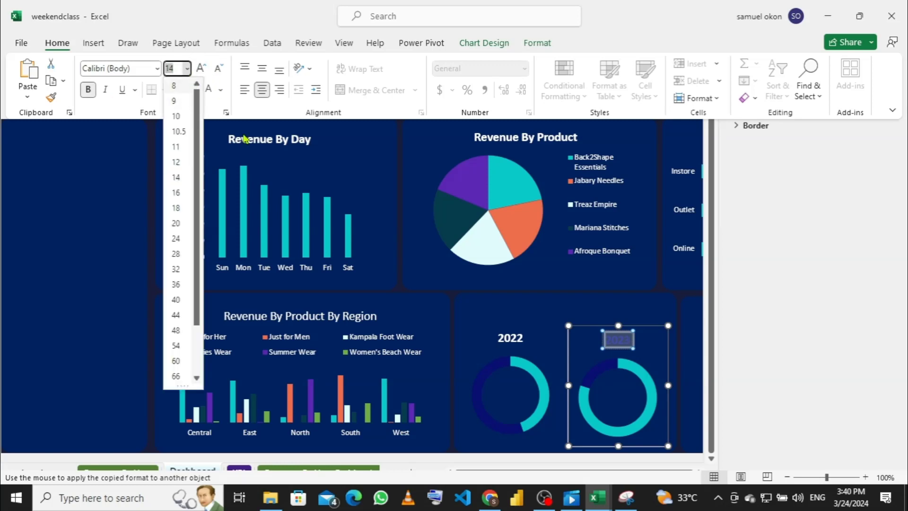
{"action": "left_click", "coordinate": [218, 105]}
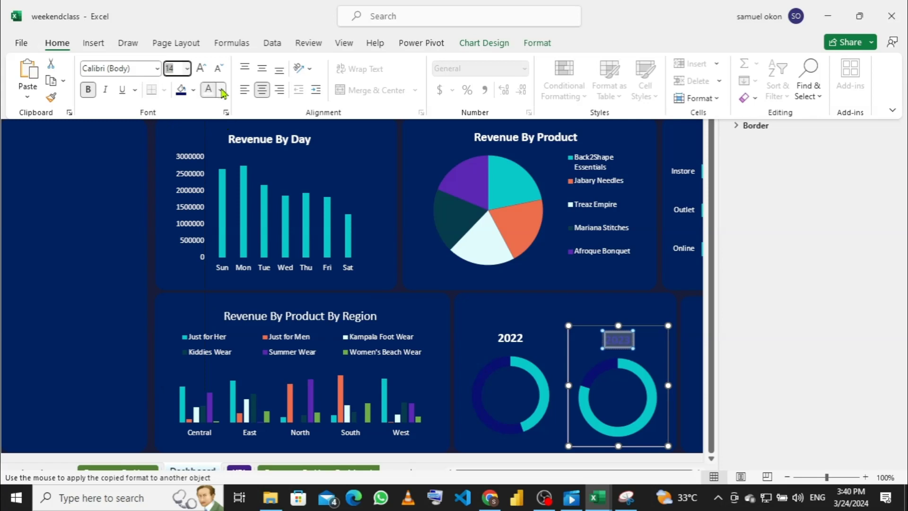
{"action": "left_click", "coordinate": [221, 90]}
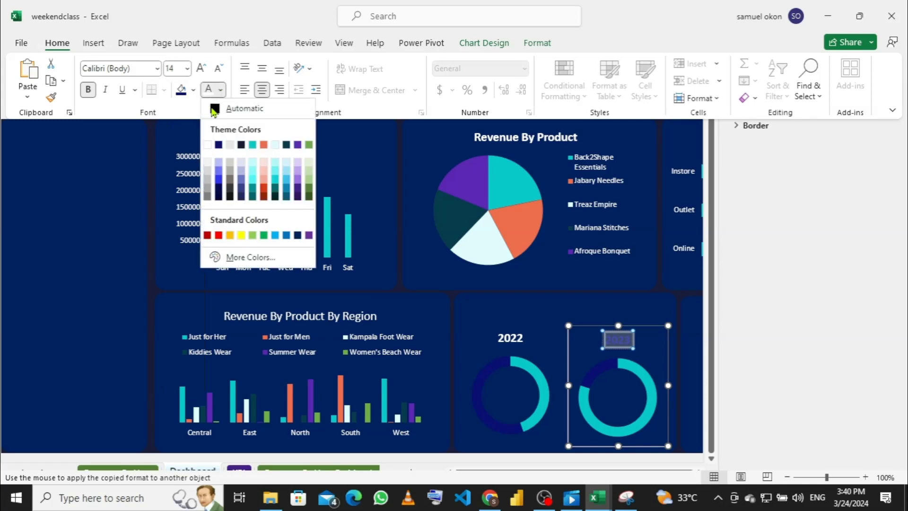
{"action": "left_click", "coordinate": [207, 145]}
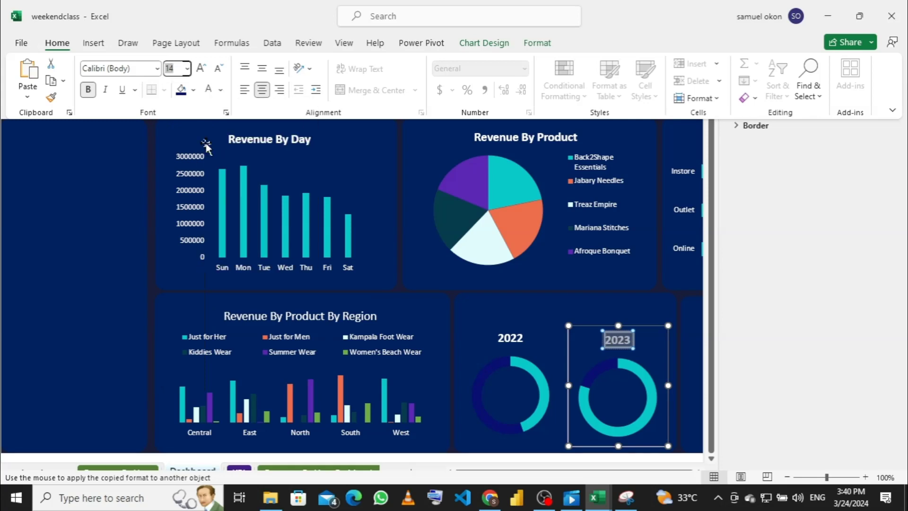
Step: Set the 2023 chart's Shape Outline to No Outline to remove its border
{"action": "left_click", "coordinate": [607, 307]}
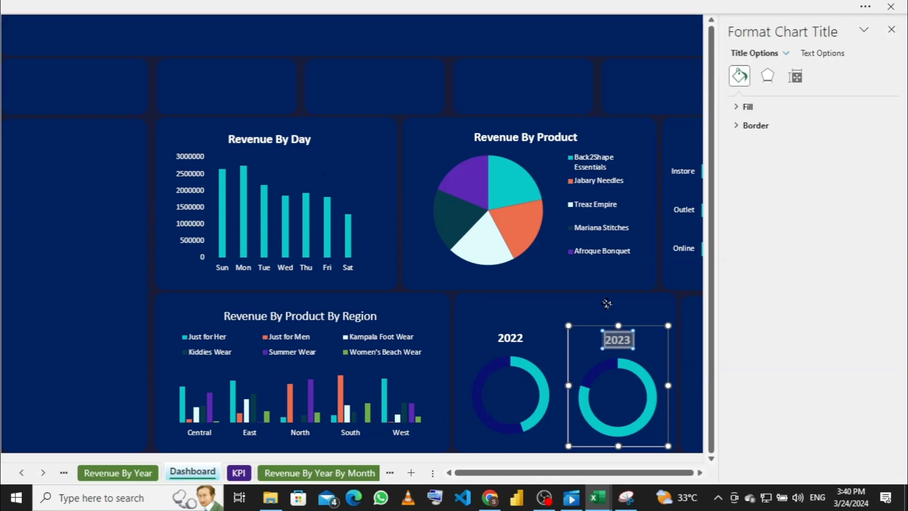
{"action": "left_click", "coordinate": [607, 307]}
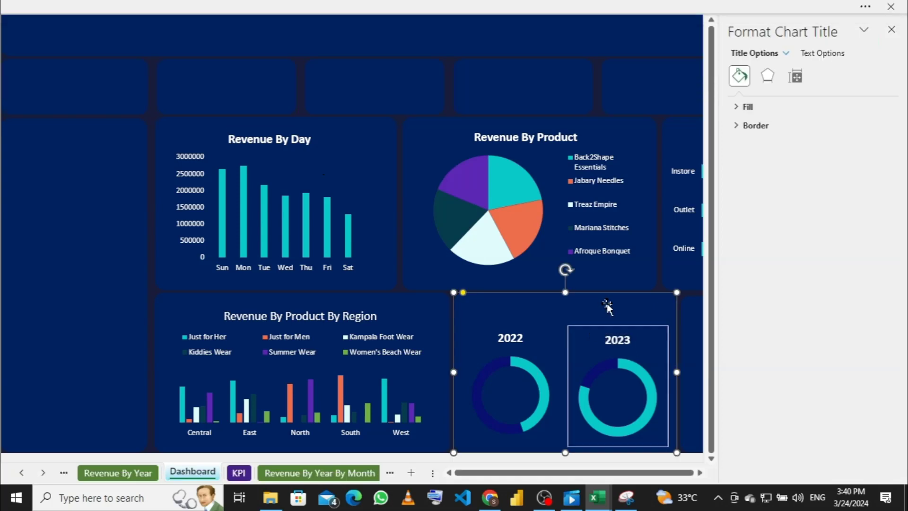
{"action": "left_click", "coordinate": [651, 338]}
{"action": "right_click", "coordinate": [652, 338]}
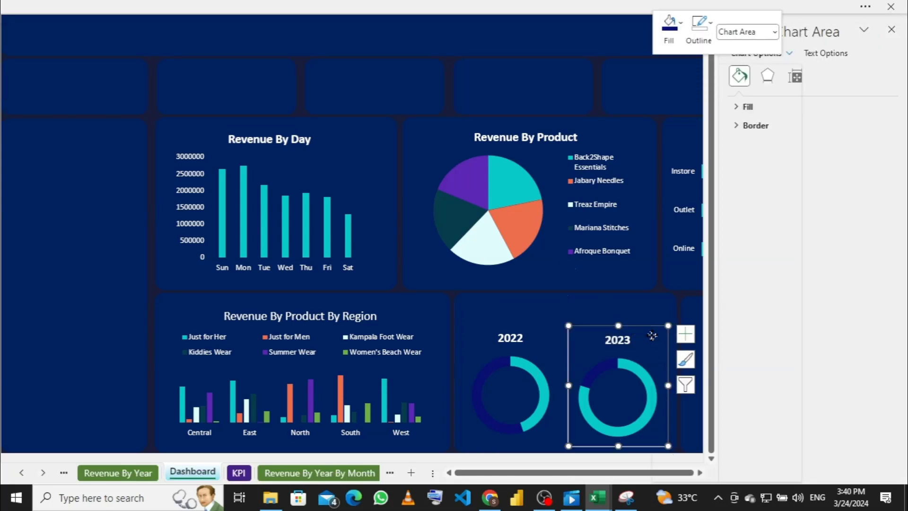
{"action": "left_click", "coordinate": [713, 24]}
{"action": "left_click", "coordinate": [713, 25]}
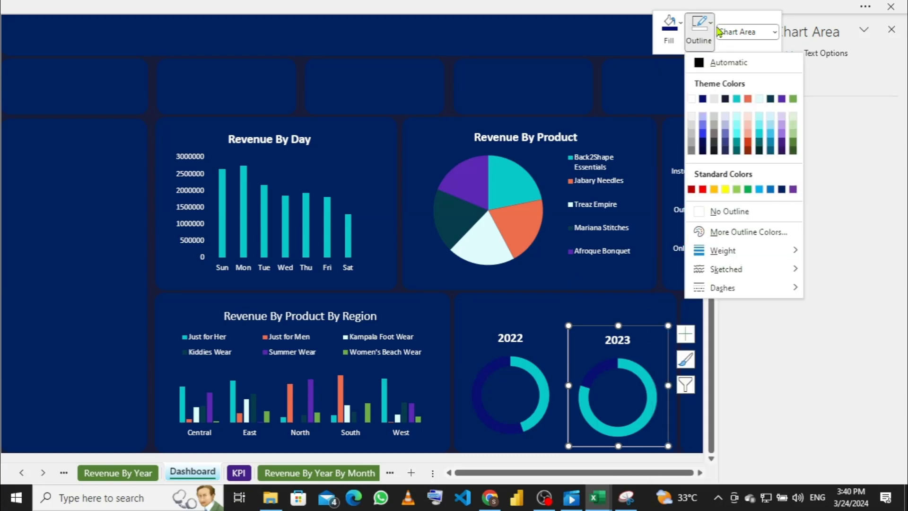
{"action": "left_click", "coordinate": [699, 212]}
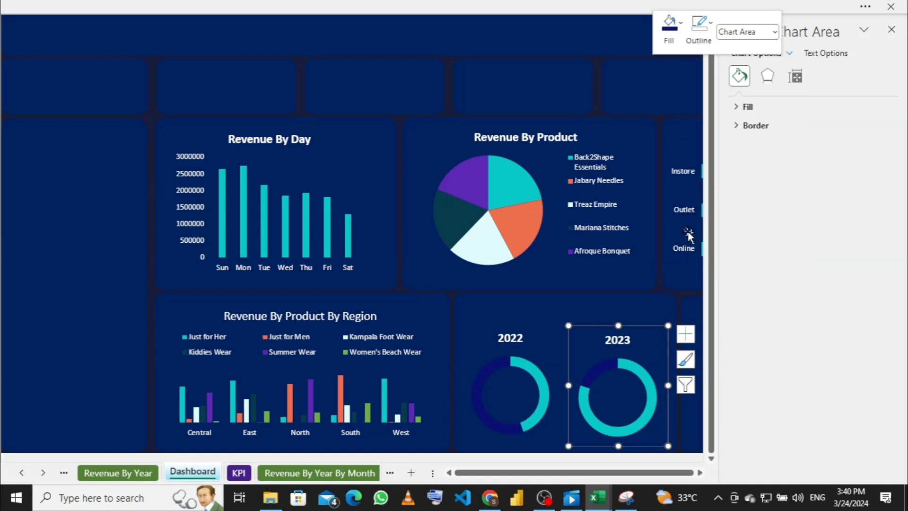
Step: Nudge the 2023 chart upward and extend its top edge within the panel
{"action": "left_click", "coordinate": [635, 317]}
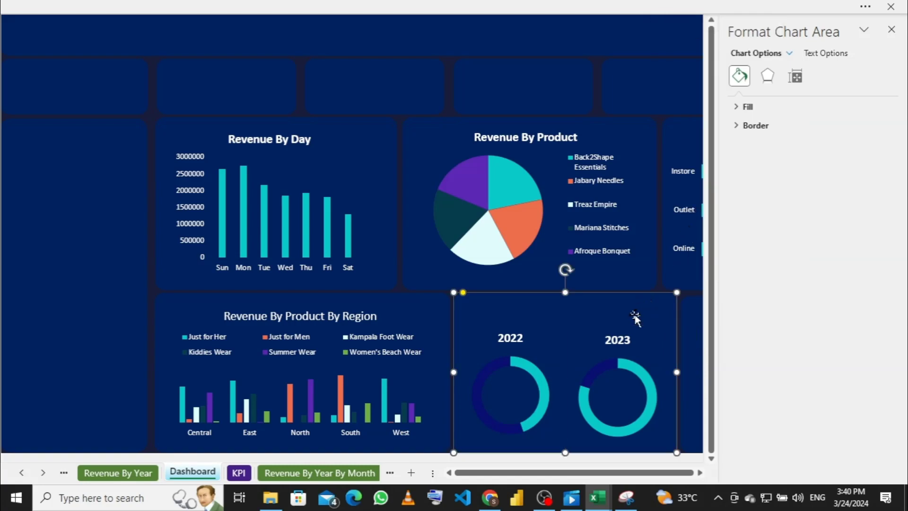
{"action": "left_click", "coordinate": [644, 343]}
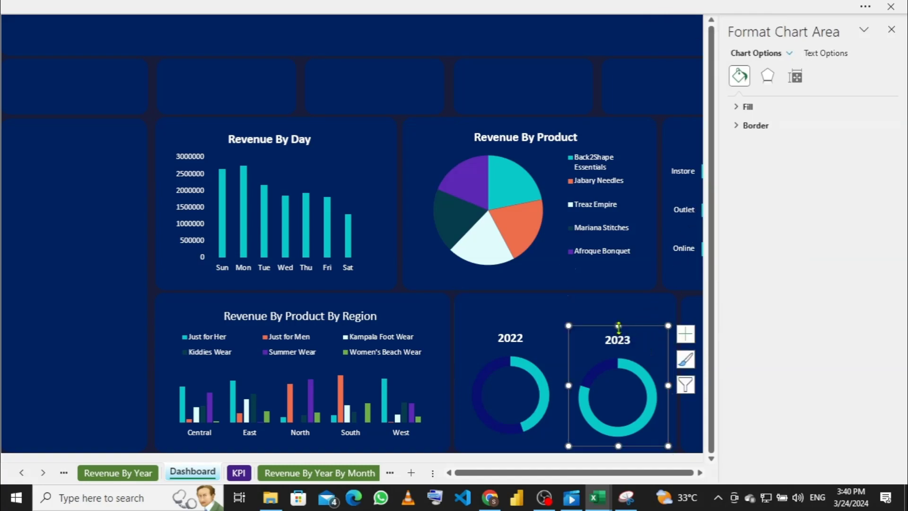
{"action": "left_click_drag", "start_coordinate": [619, 325], "coordinate": [619, 321]}
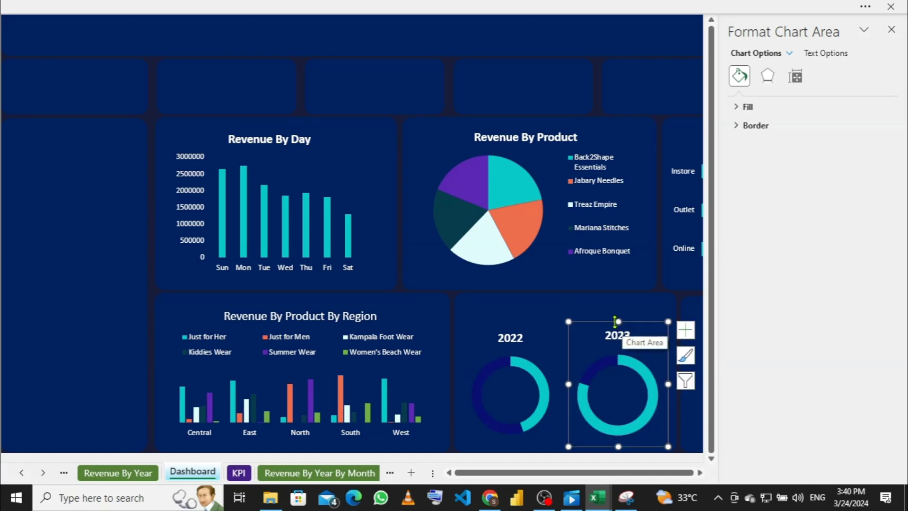
{"action": "left_click_drag", "start_coordinate": [620, 324], "coordinate": [617, 320]}
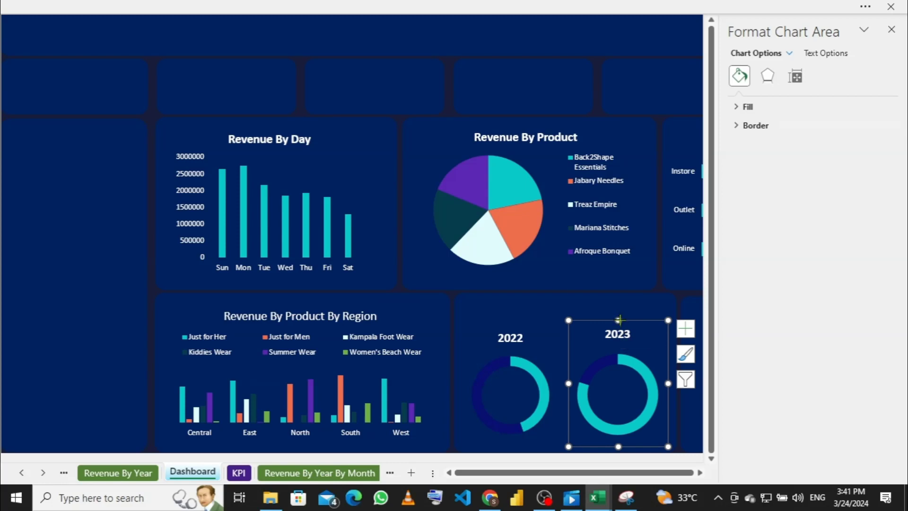
{"action": "left_click_drag", "start_coordinate": [619, 319], "coordinate": [618, 327]}
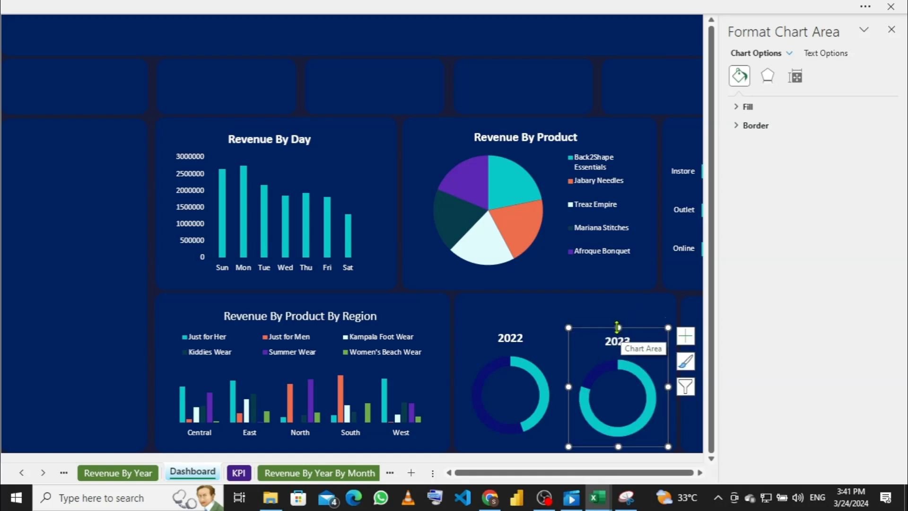
{"action": "left_click_drag", "start_coordinate": [618, 324], "coordinate": [618, 320]}
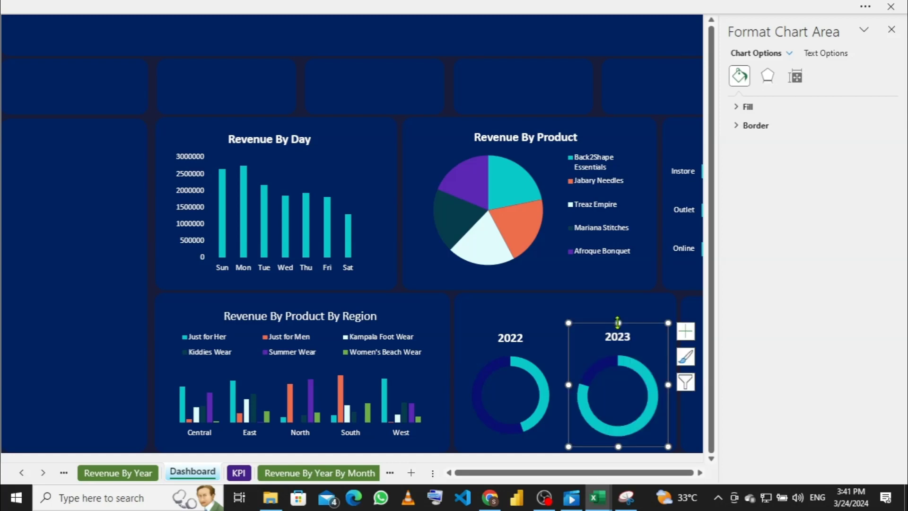
{"action": "left_click", "coordinate": [604, 306]}
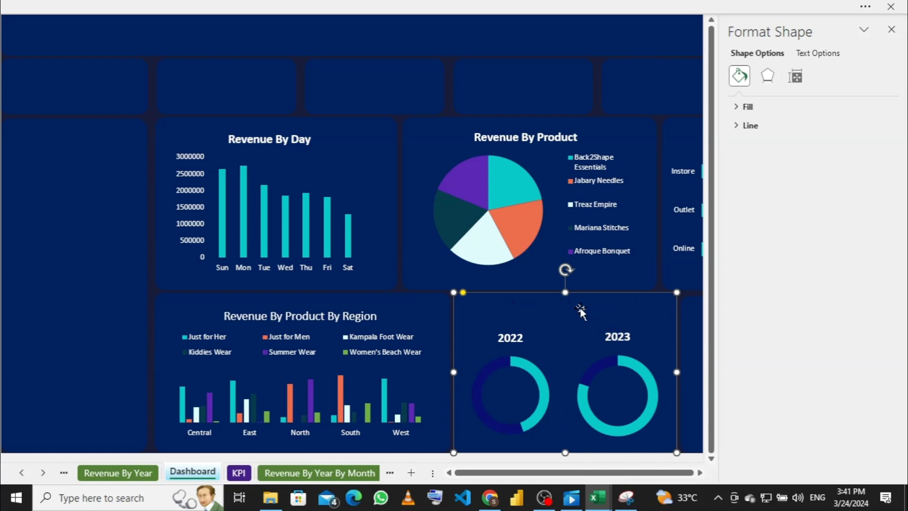
Step: Make the Revenue By Product By Region chart title bold
{"action": "left_click", "coordinate": [343, 317]}
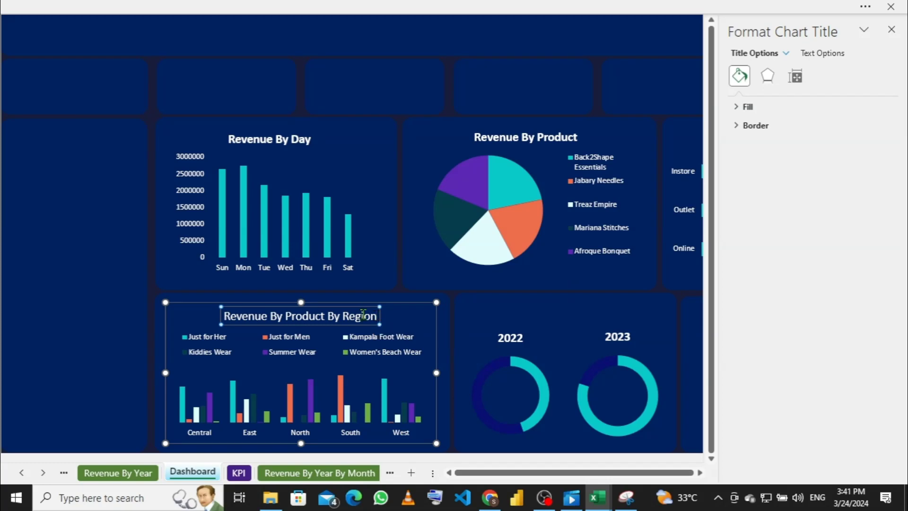
{"action": "left_click_drag", "start_coordinate": [378, 315], "coordinate": [218, 313]}
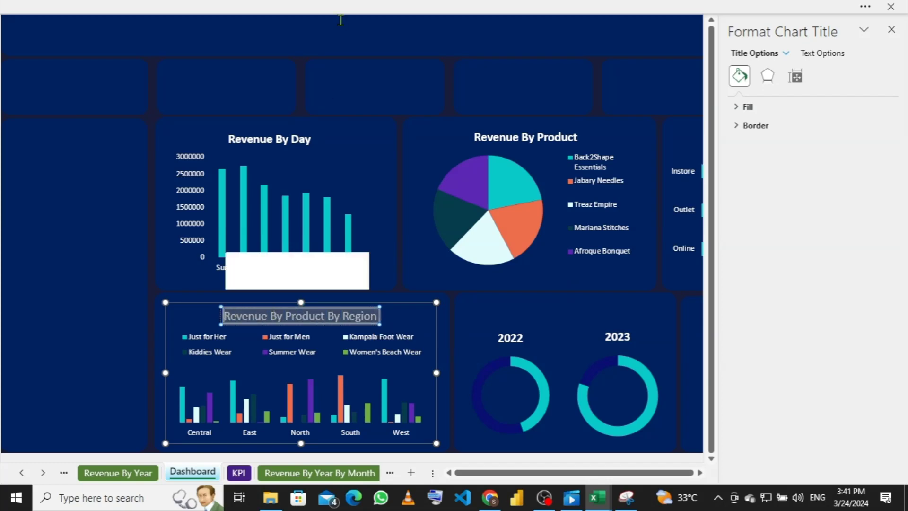
{"action": "left_click", "coordinate": [312, 8]}
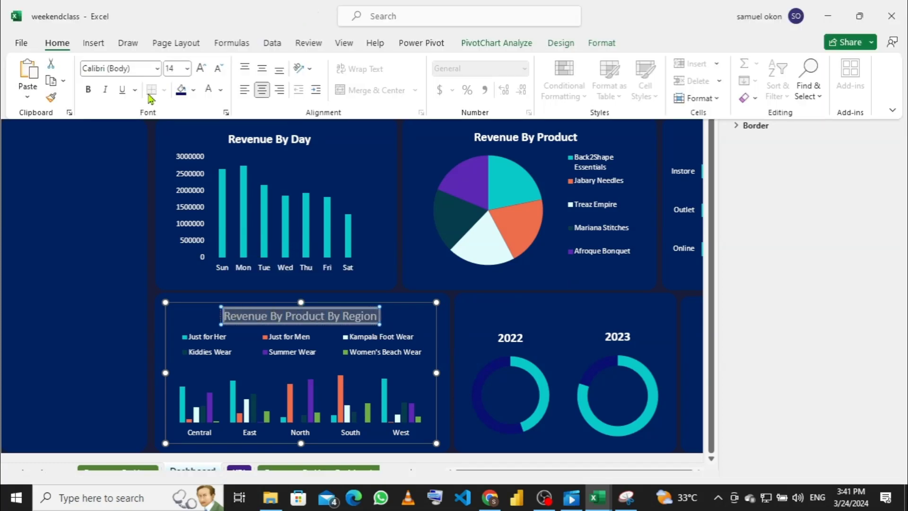
{"action": "left_click", "coordinate": [88, 92]}
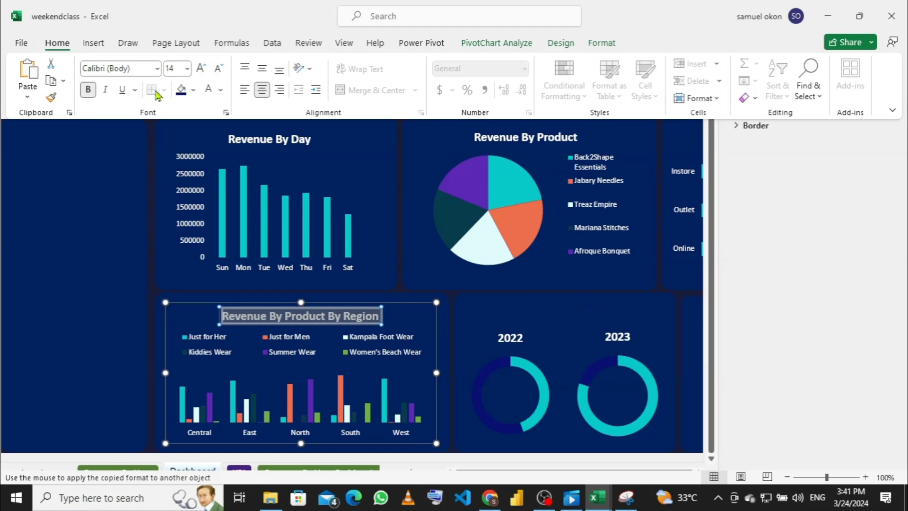
Step: Draw a text box from Insert > Shapes above the 2022 and 2023 doughnuts
{"action": "left_click", "coordinate": [95, 47]}
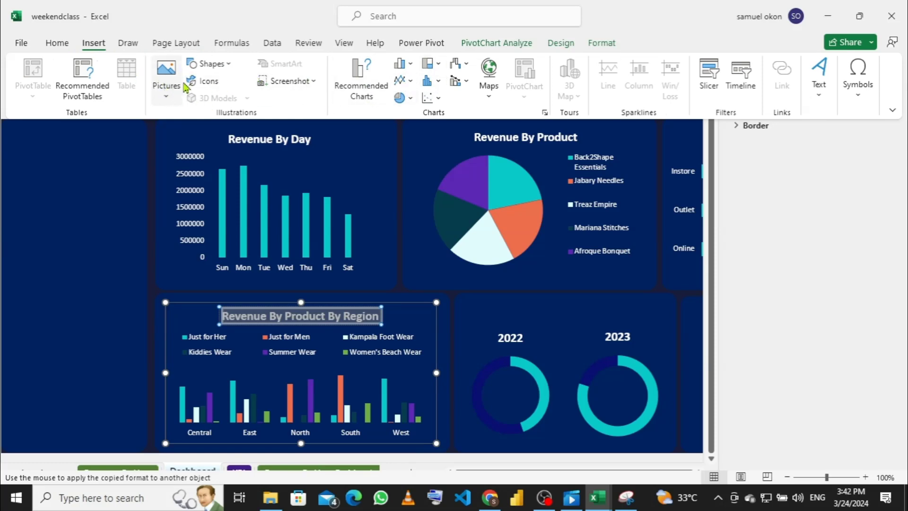
{"action": "left_click", "coordinate": [228, 66]}
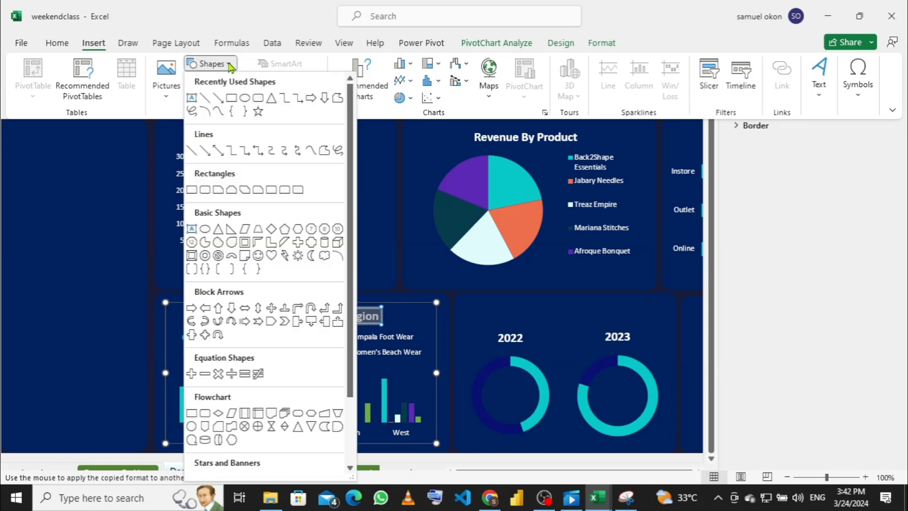
{"action": "left_click", "coordinate": [191, 96]}
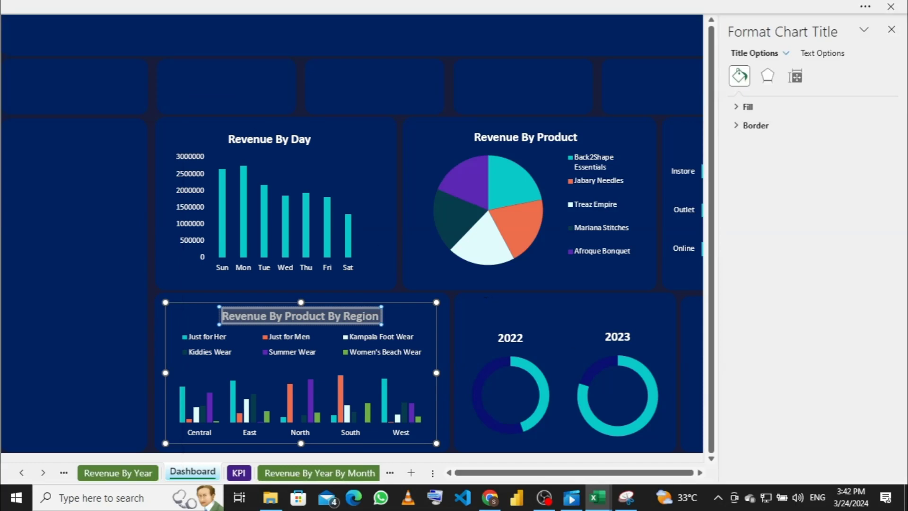
{"action": "left_click_drag", "start_coordinate": [486, 298], "coordinate": [651, 322]}
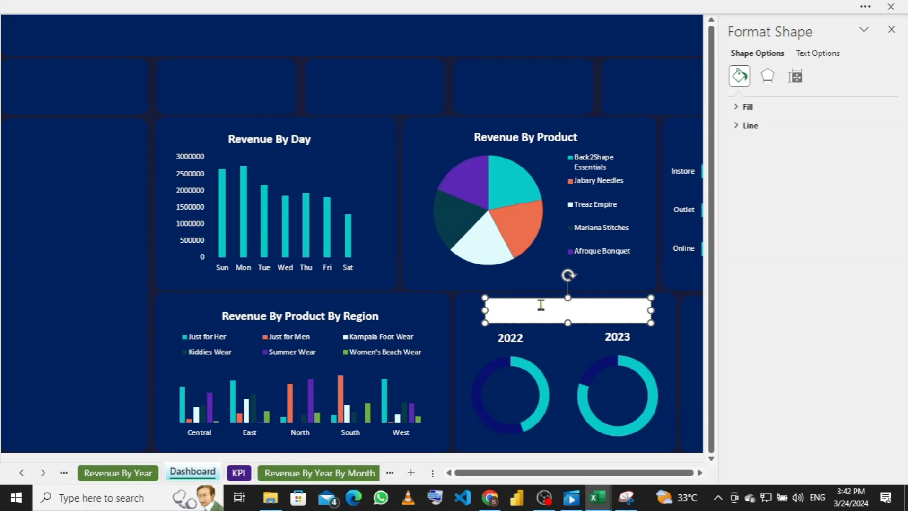
Step: Undo the earlier text box and draw a new one spanning above the 2022 and 2023 doughnuts
{"action": "key", "text": "ctrl+z"}
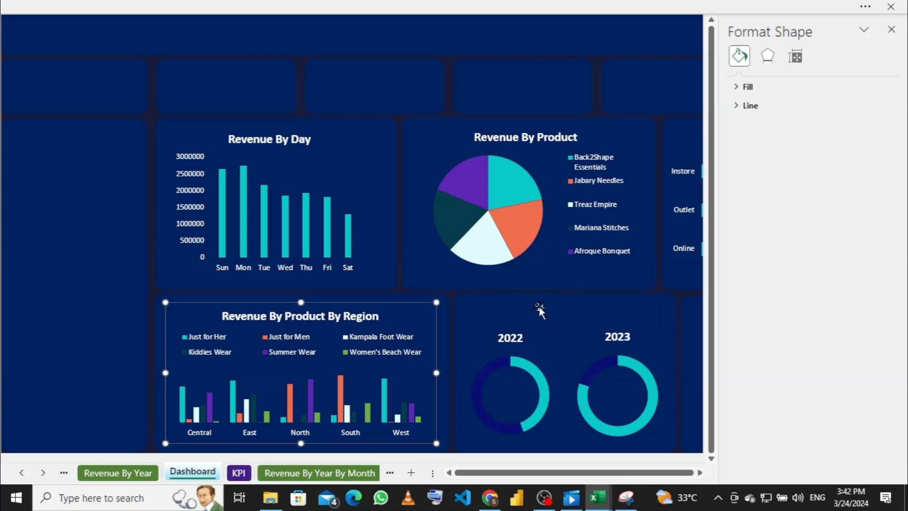
{"action": "left_click", "coordinate": [539, 307]}
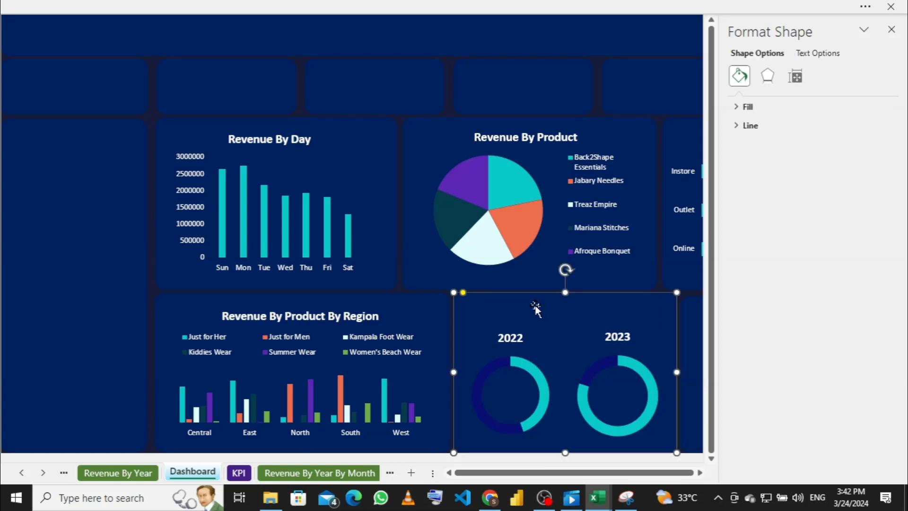
{"action": "left_click", "coordinate": [247, 8]}
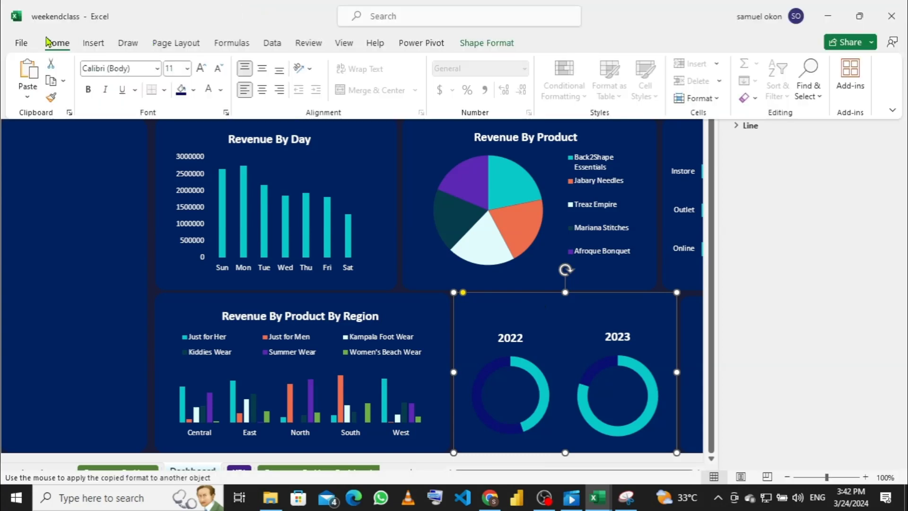
{"action": "left_click", "coordinate": [95, 44]}
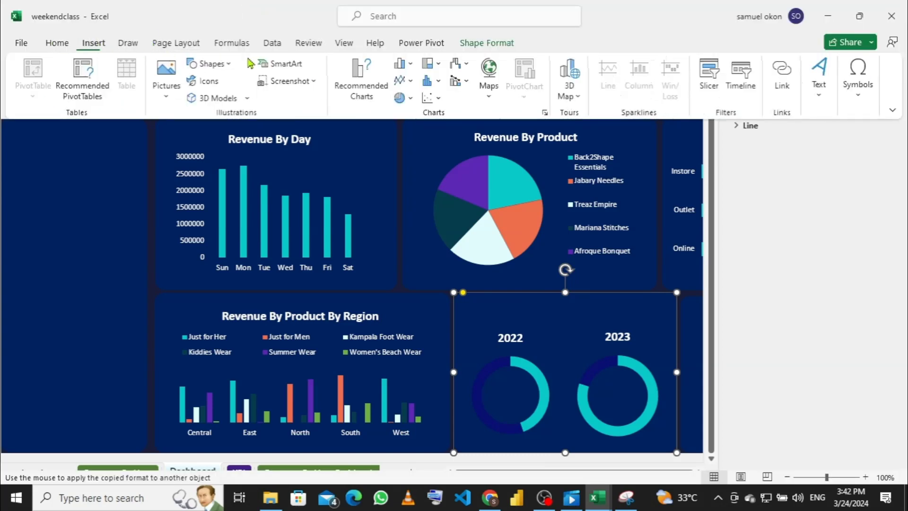
{"action": "left_click", "coordinate": [231, 64]}
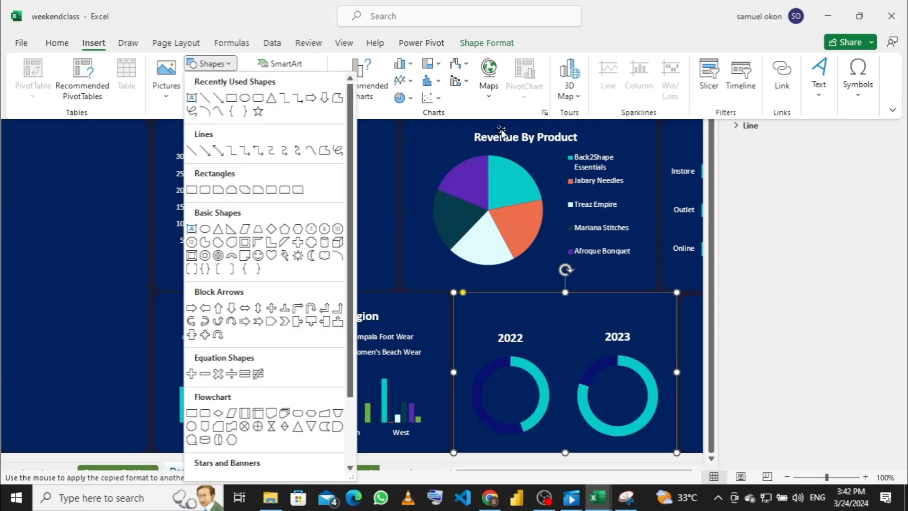
{"action": "left_click", "coordinate": [653, 329]}
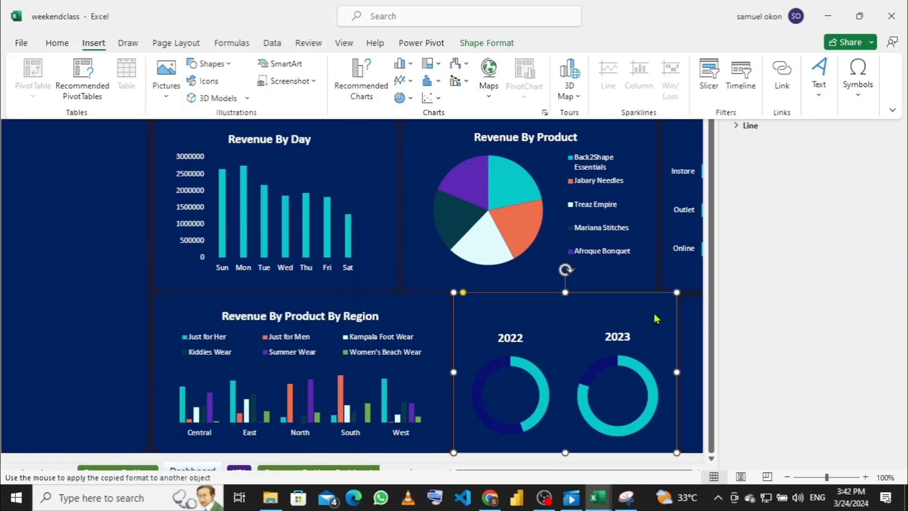
{"action": "left_click", "coordinate": [657, 312]}
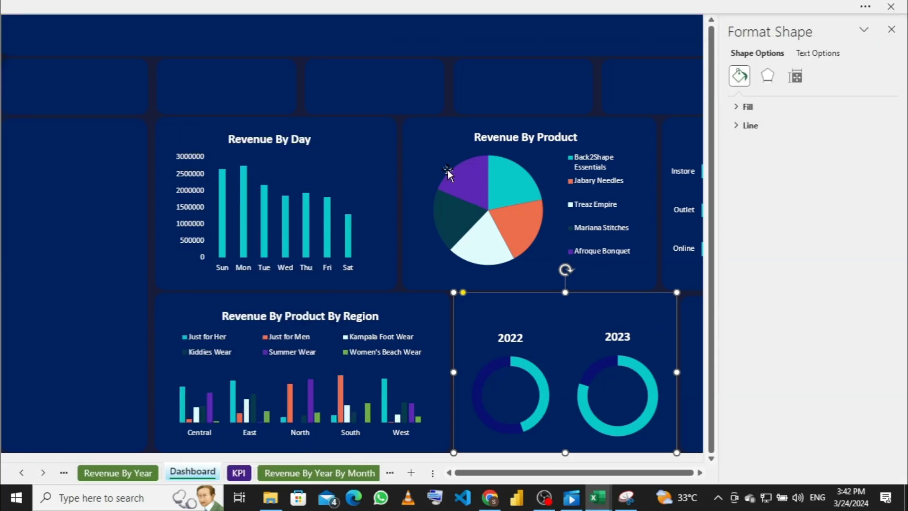
{"action": "left_click", "coordinate": [280, 5]}
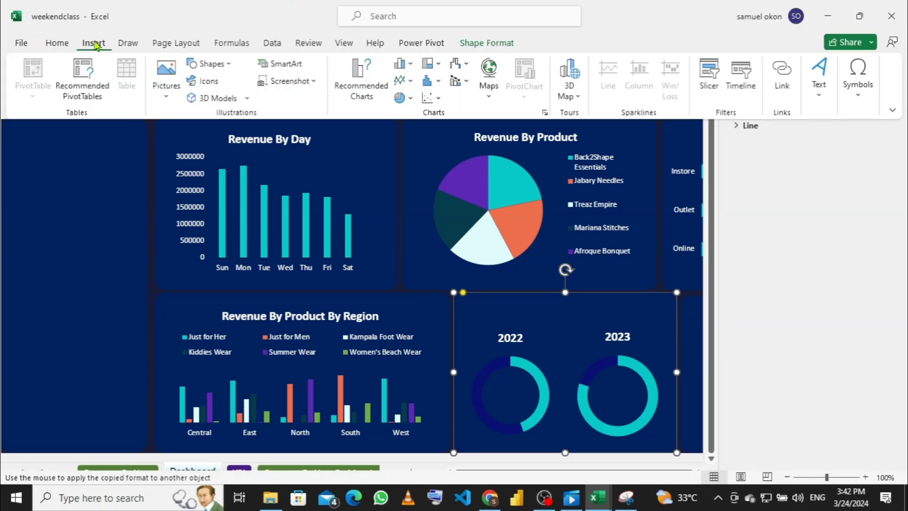
{"action": "left_click", "coordinate": [229, 67]}
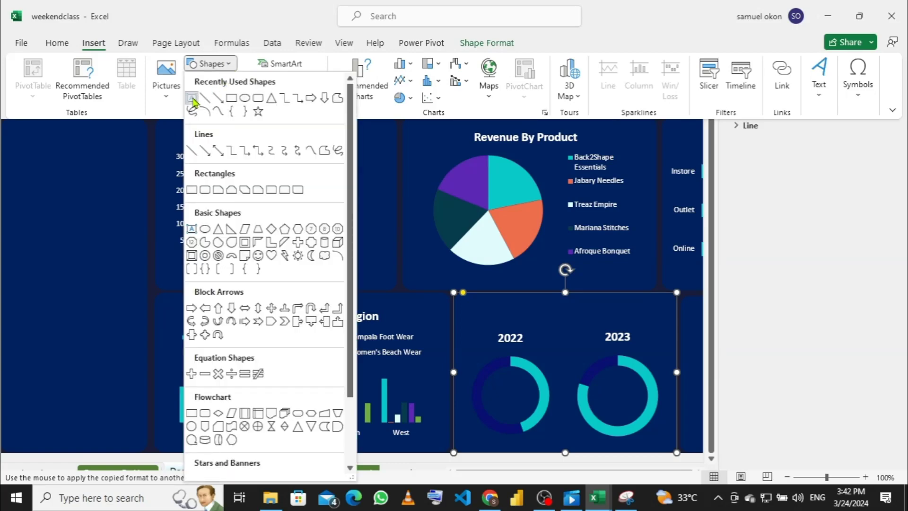
{"action": "left_click", "coordinate": [193, 99]}
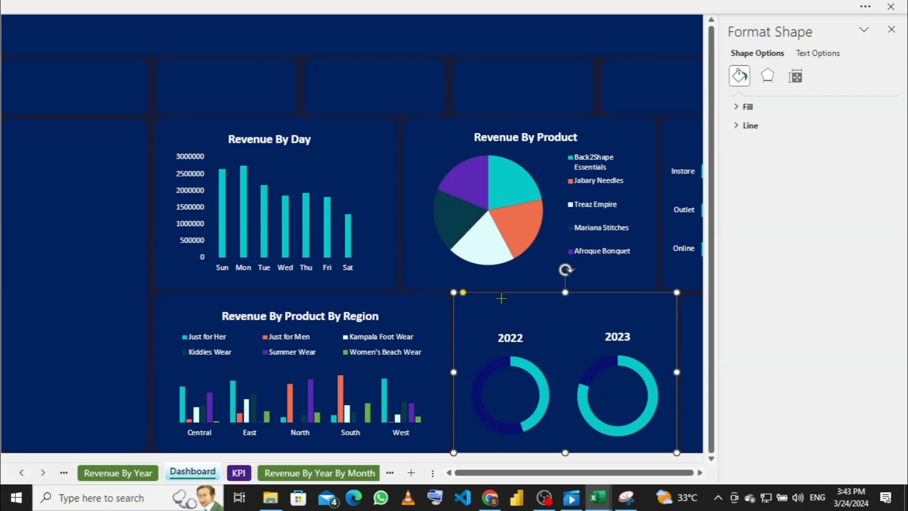
{"action": "mouse_move", "coordinate": [501, 298]}
{"action": "left_mouse_down"}
{"action": "mouse_move", "coordinate": [516, 316]}
{"action": "mouse_move", "coordinate": [562, 324]}
{"action": "mouse_move", "coordinate": [641, 317]}
{"action": "left_mouse_up"}
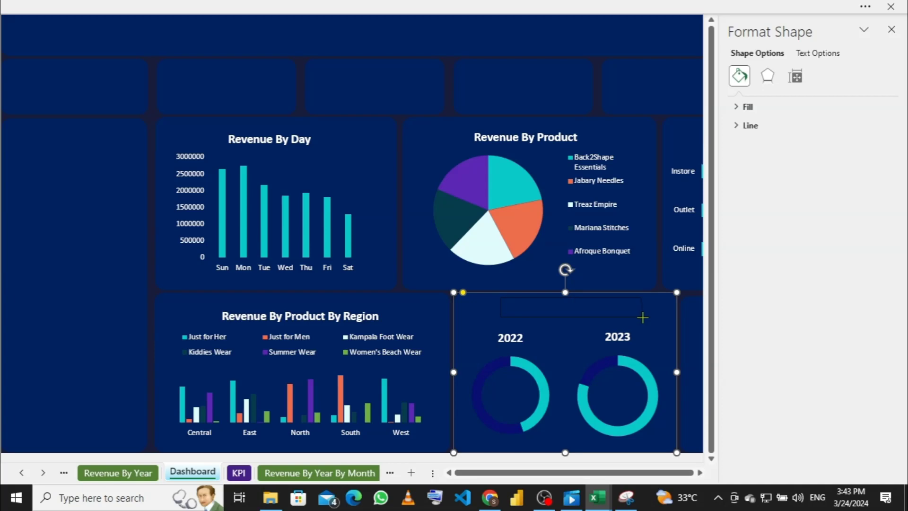
{"action": "left_click_drag", "start_coordinate": [644, 317], "coordinate": [651, 317]}
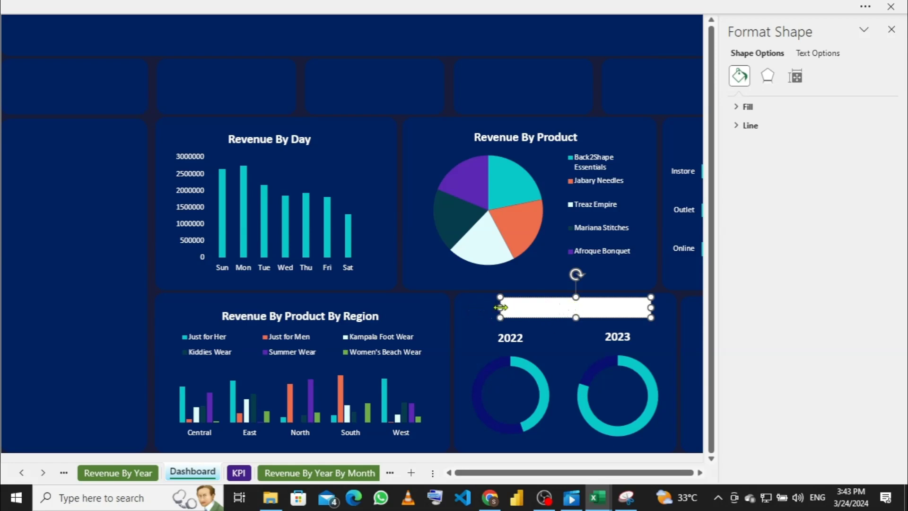
Step: Widen the text box leftward, type 'Revenue By Year' in it, and select the text
{"action": "left_click_drag", "start_coordinate": [501, 307], "coordinate": [482, 306]}
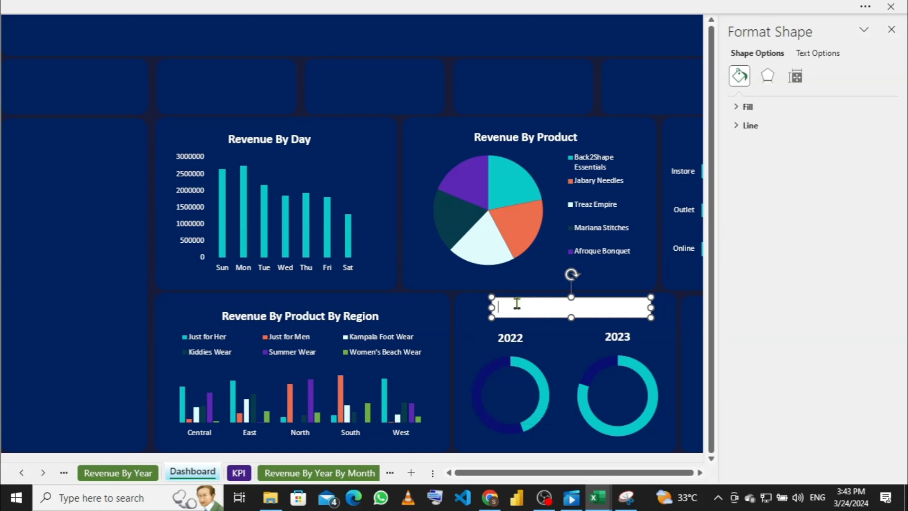
{"action": "type", "text": "Reve"}
{"action": "key", "text": "BackSpace"}
{"action": "type", "text": "enue By Year"}
{"action": "left_click_drag", "start_coordinate": [604, 306], "coordinate": [485, 308]}
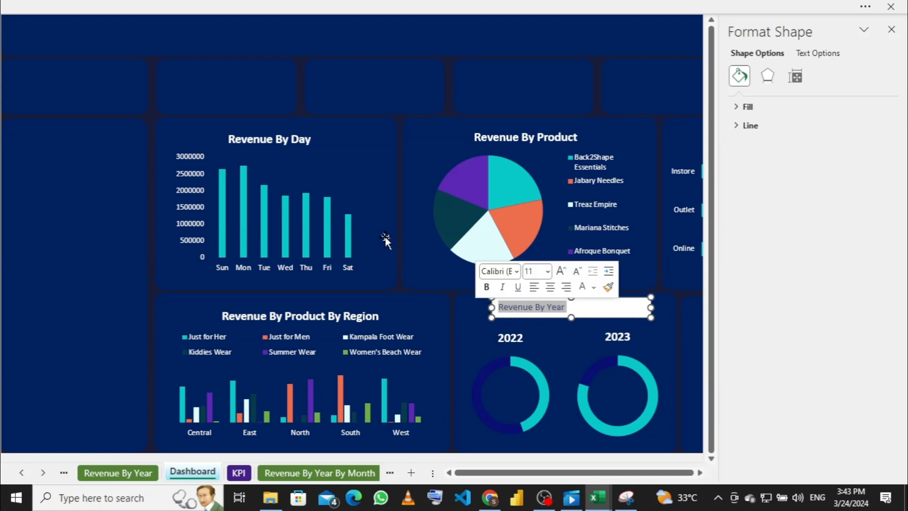
Step: Format the 'Revenue By Year' heading as 14 pt bold white text
{"action": "left_click", "coordinate": [319, 6]}
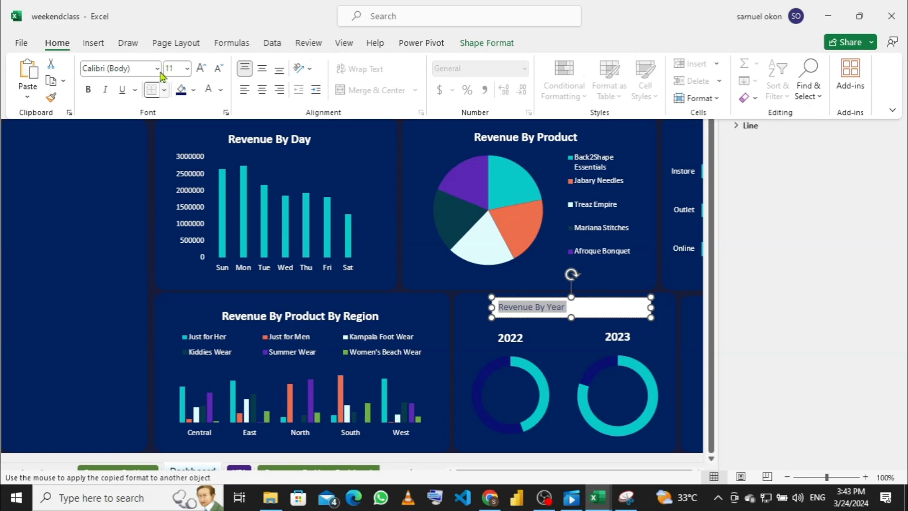
{"action": "left_click", "coordinate": [187, 68]}
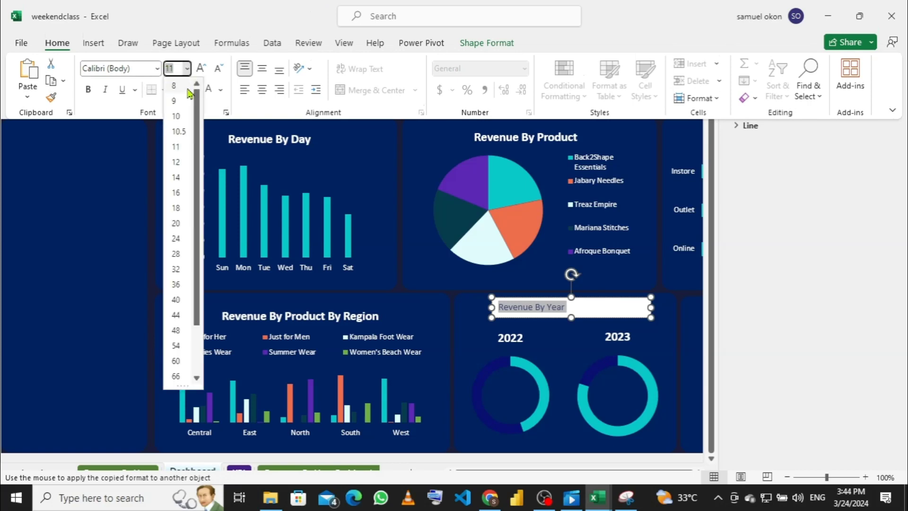
{"action": "left_click", "coordinate": [181, 180]}
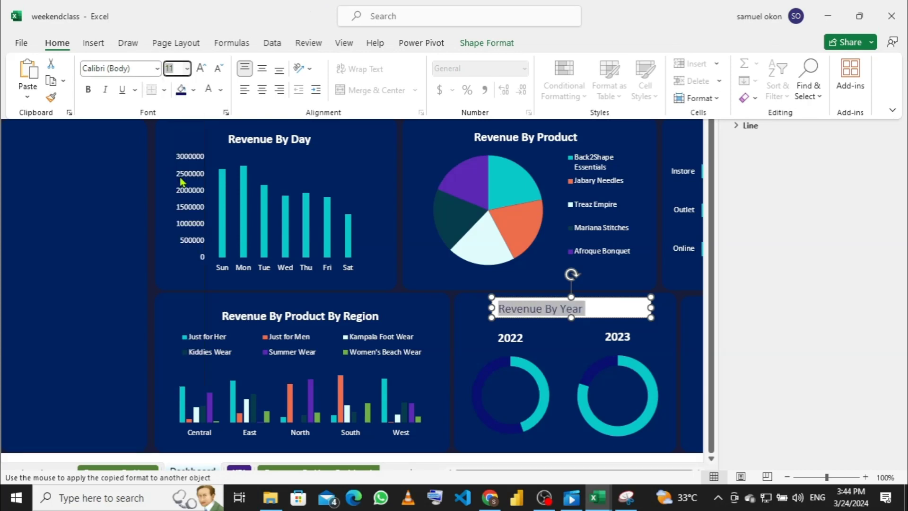
{"action": "left_click", "coordinate": [90, 94]}
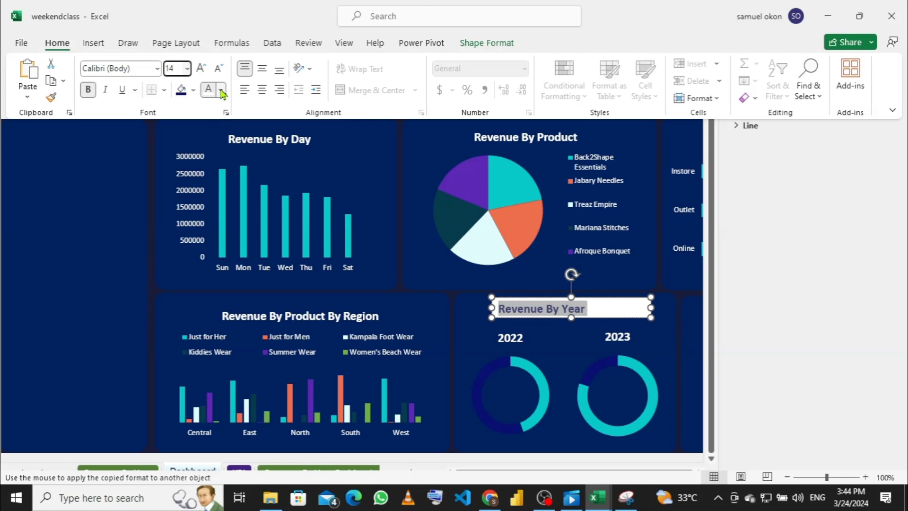
{"action": "left_click", "coordinate": [222, 91]}
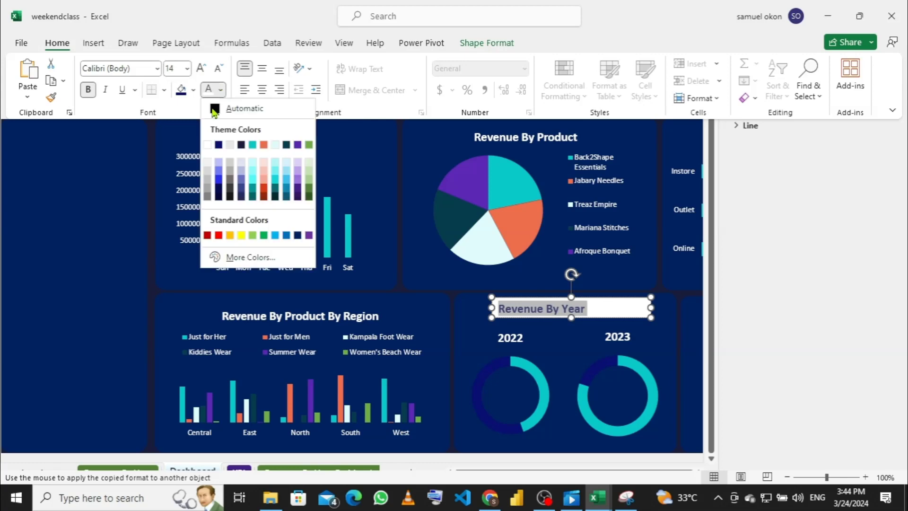
{"action": "left_click", "coordinate": [207, 146]}
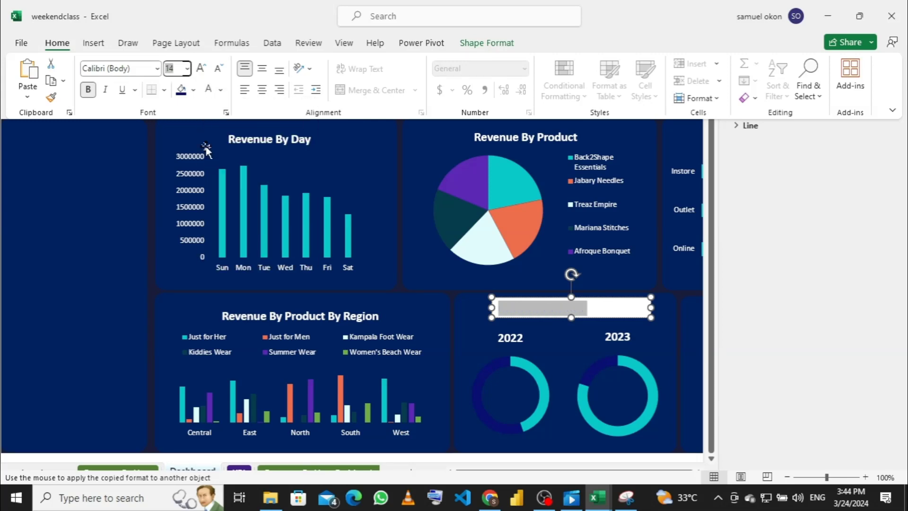
{"action": "left_click", "coordinate": [103, 192]}
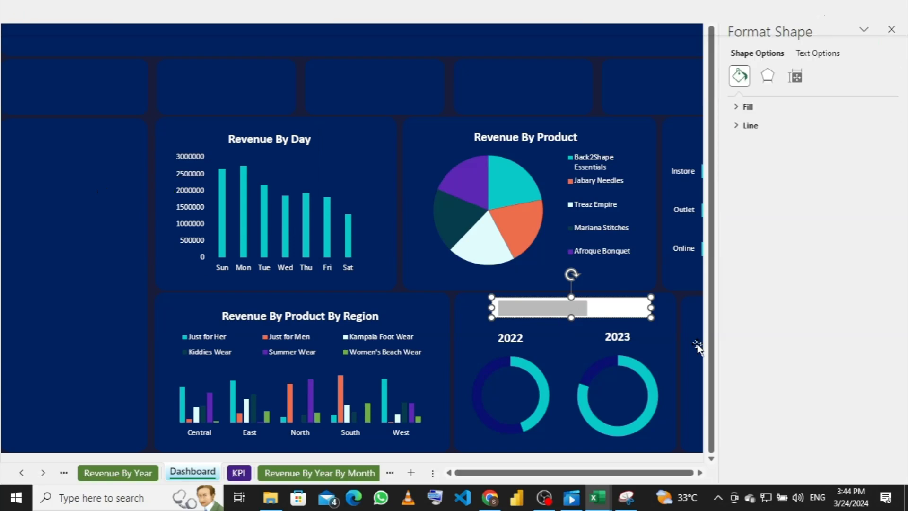
{"action": "left_click", "coordinate": [667, 310]}
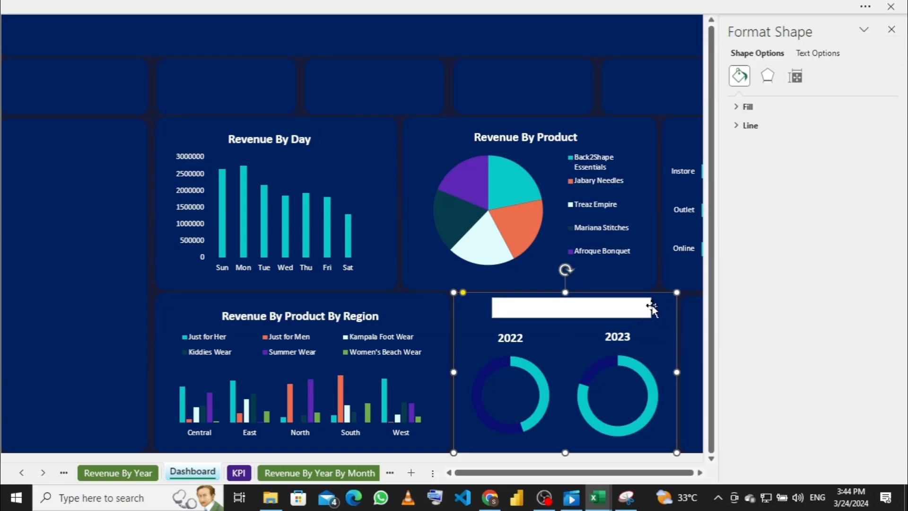
{"action": "left_click", "coordinate": [645, 308]}
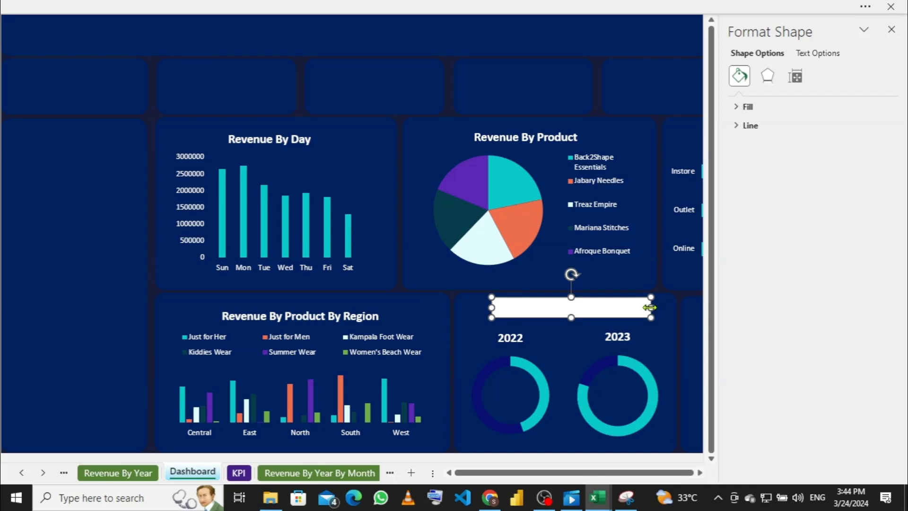
{"action": "key", "text": "ctrl+a"}
{"action": "key", "text": "ctrl+b"}
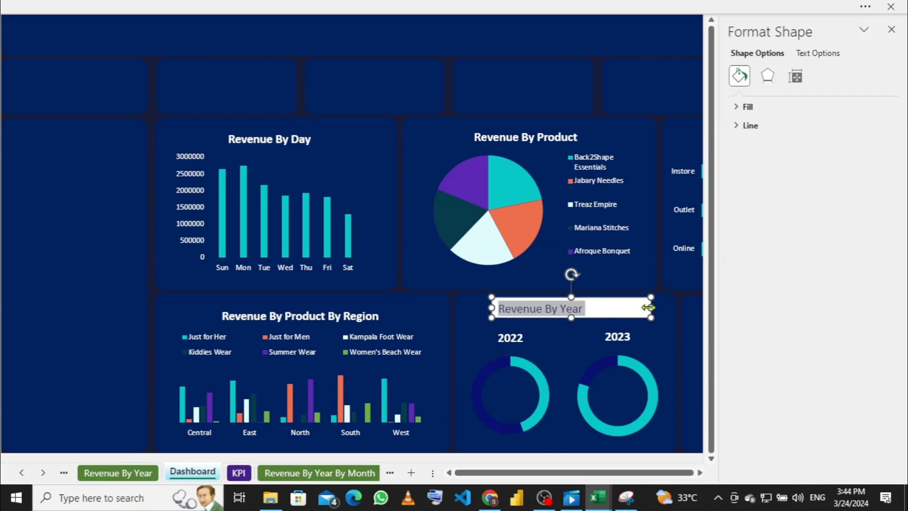
{"action": "key", "text": "ctrl+shift+less"}
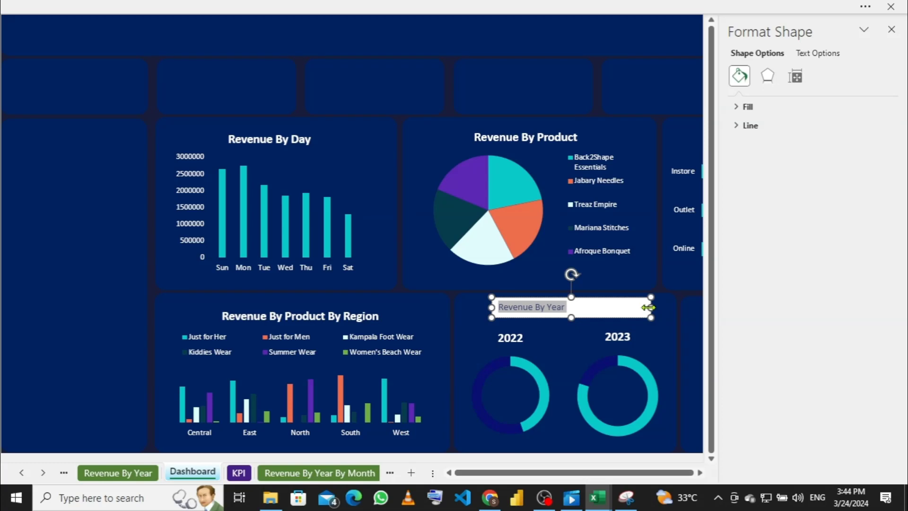
{"action": "left_click", "coordinate": [603, 308]}
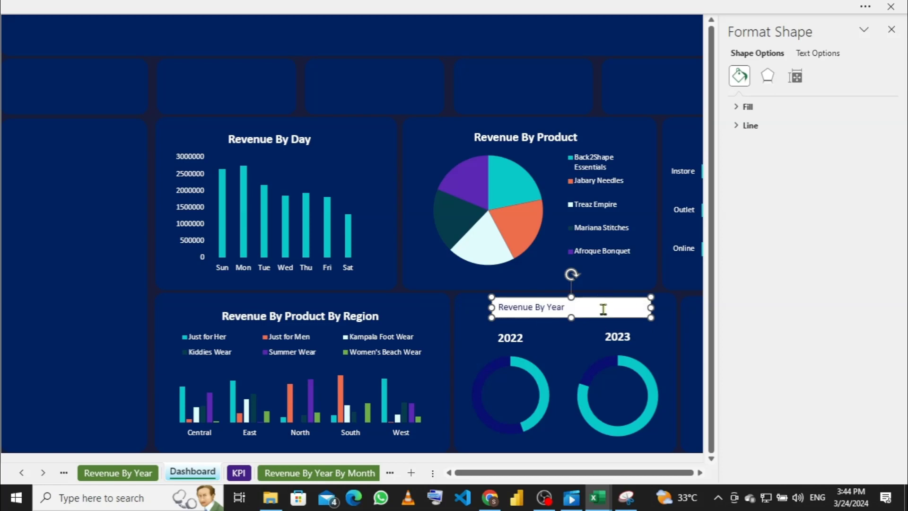
{"action": "left_click_drag", "start_coordinate": [603, 309], "coordinate": [472, 313]}
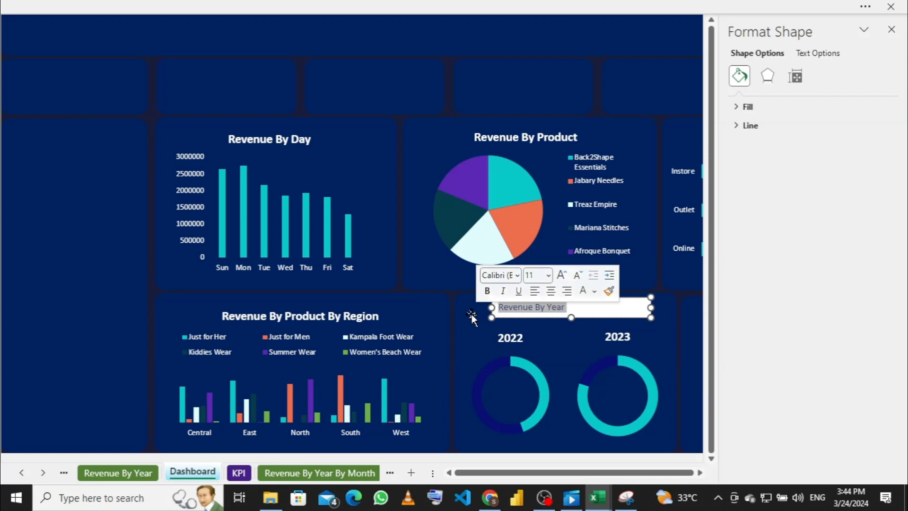
{"action": "left_click", "coordinate": [349, 6]}
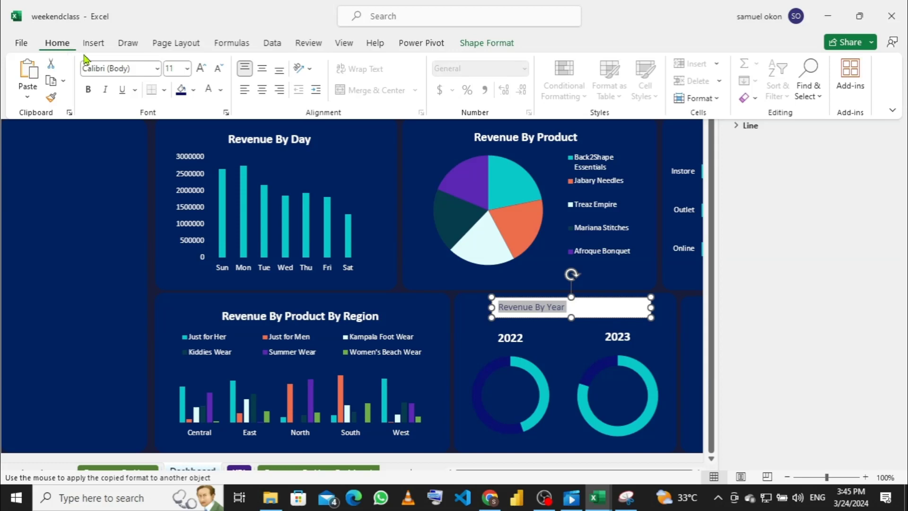
{"action": "left_click", "coordinate": [188, 69]}
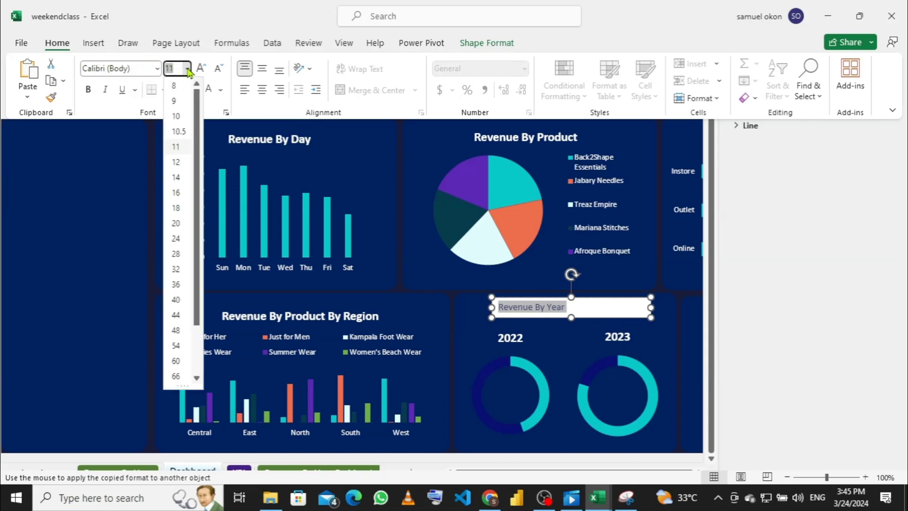
{"action": "left_click", "coordinate": [182, 178]}
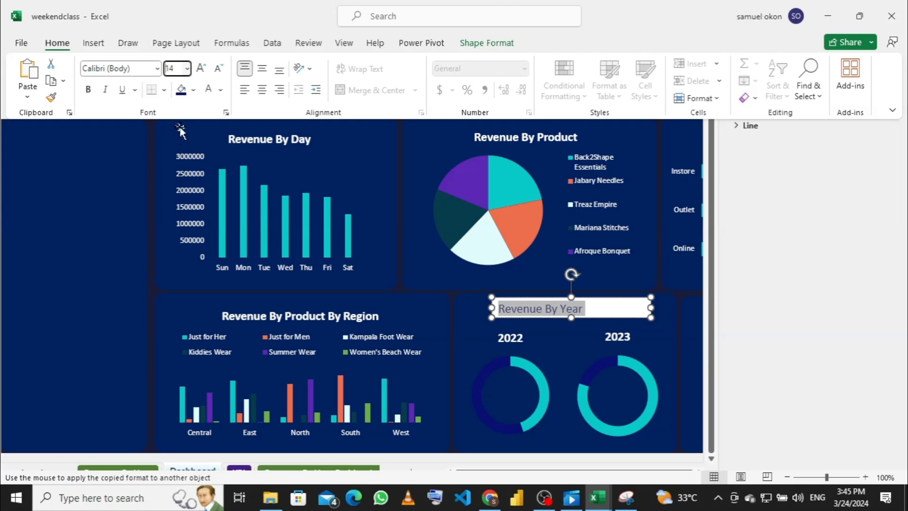
{"action": "left_click", "coordinate": [94, 96]}
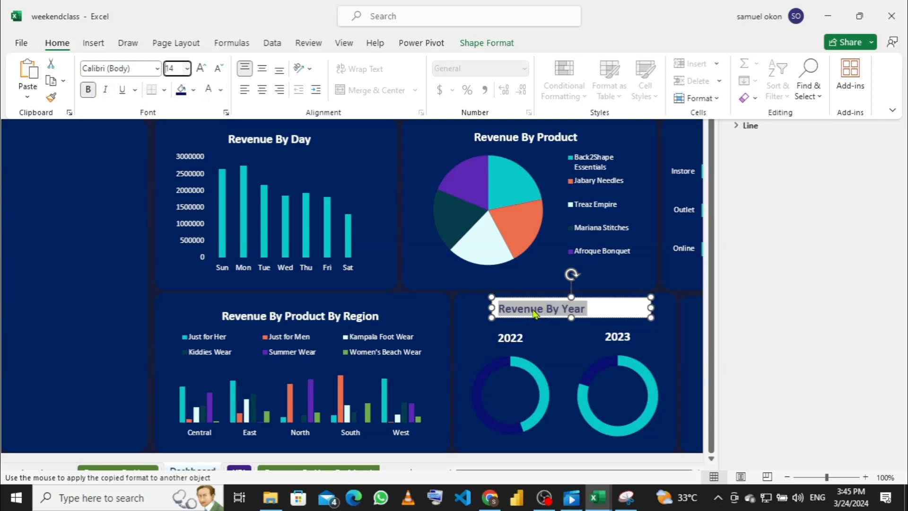
{"action": "left_click", "coordinate": [224, 95]}
{"action": "left_click", "coordinate": [209, 150]}
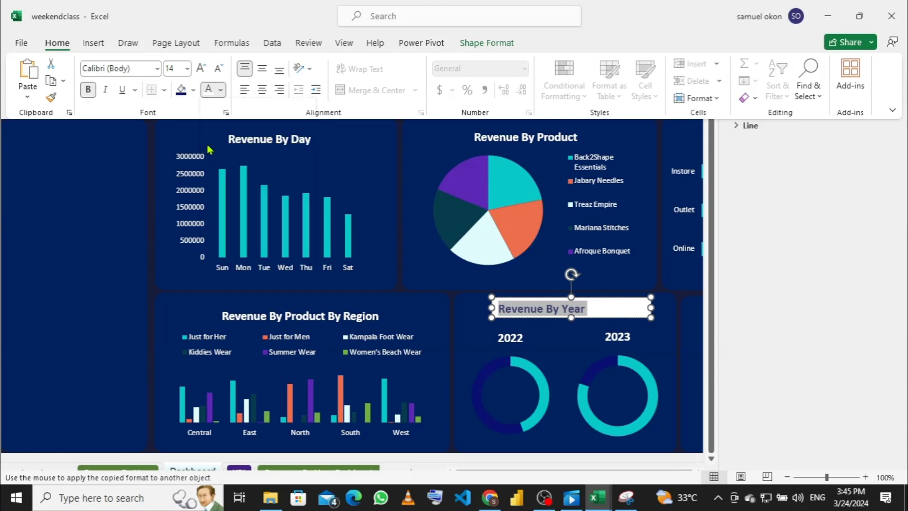
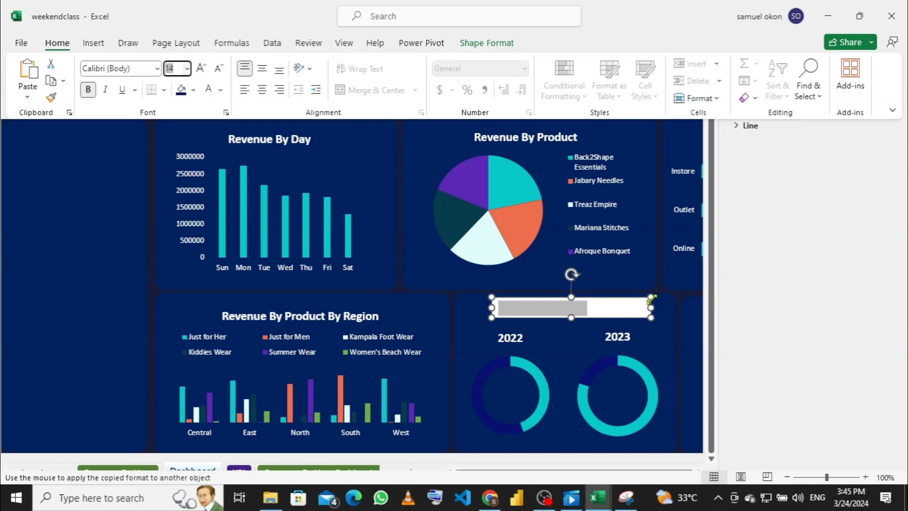
Step: Switch to full-screen view and select the Revenue By Year title text box
{"action": "key", "text": "ctrl+shift+F1"}
{"action": "left_click", "coordinate": [619, 303]}
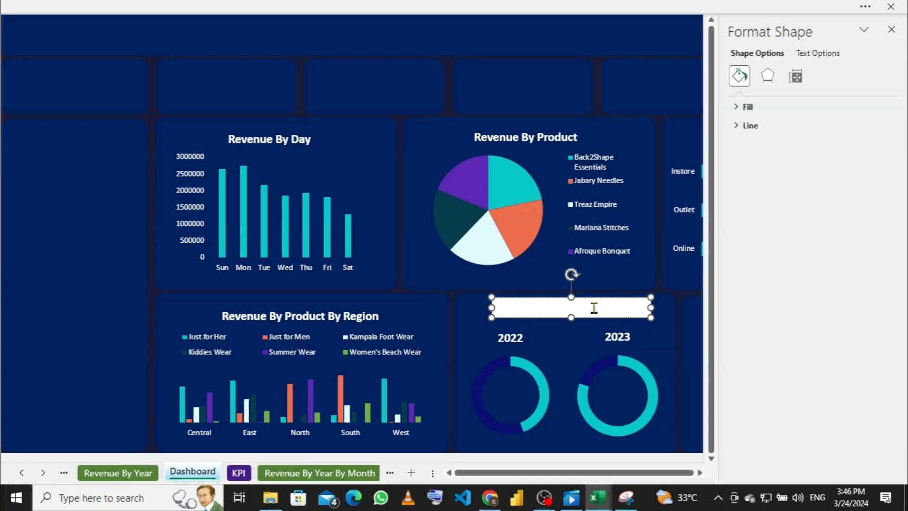
{"action": "left_click", "coordinate": [653, 301]}
{"action": "right_click", "coordinate": [654, 301]}
{"action": "left_click", "coordinate": [647, 307]}
{"action": "right_click", "coordinate": [646, 307]}
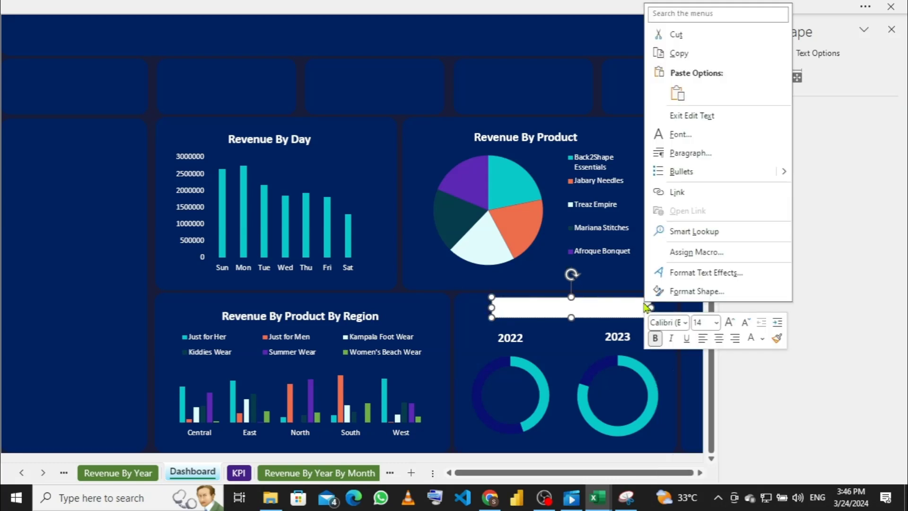
{"action": "left_click", "coordinate": [645, 307]}
{"action": "left_click", "coordinate": [646, 308]}
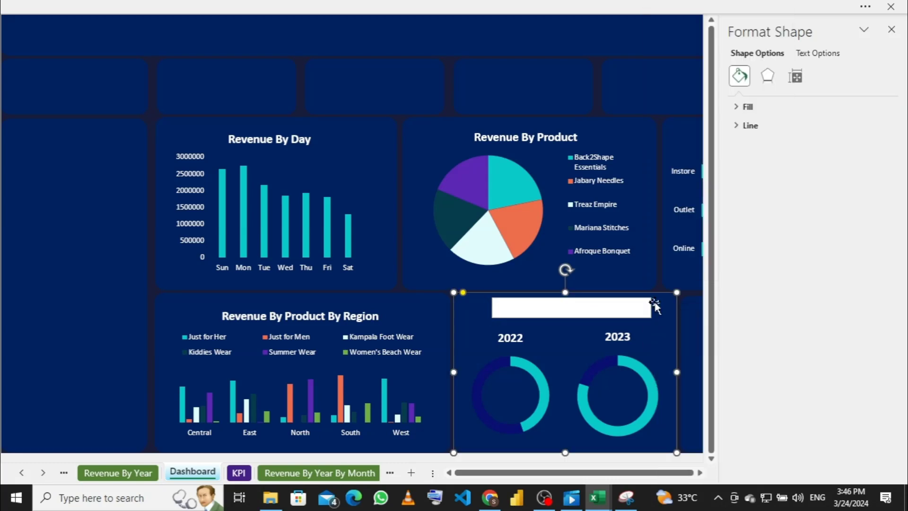
{"action": "left_click", "coordinate": [645, 308]}
{"action": "right_click", "coordinate": [645, 308]}
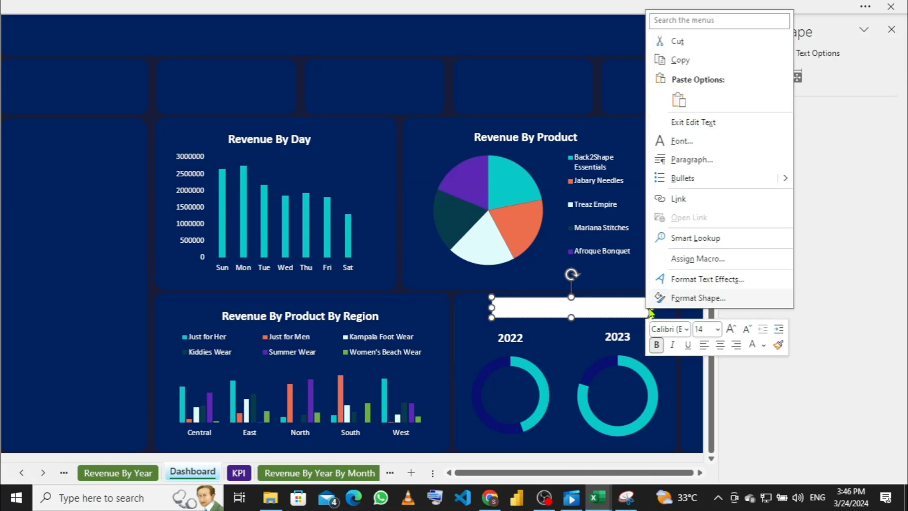
{"action": "left_click", "coordinate": [572, 313]}
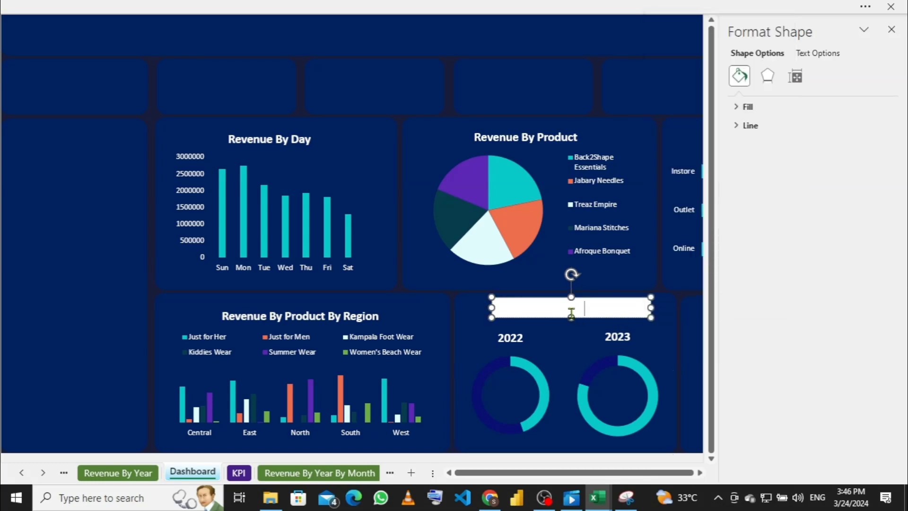
Step: Set the title box to No Fill and No Outline
{"action": "right_click", "coordinate": [654, 307]}
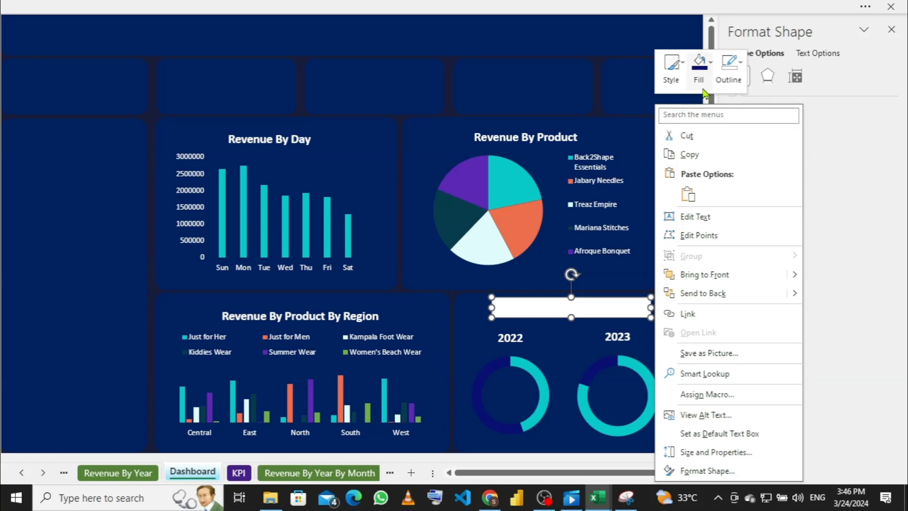
{"action": "left_click", "coordinate": [712, 66]}
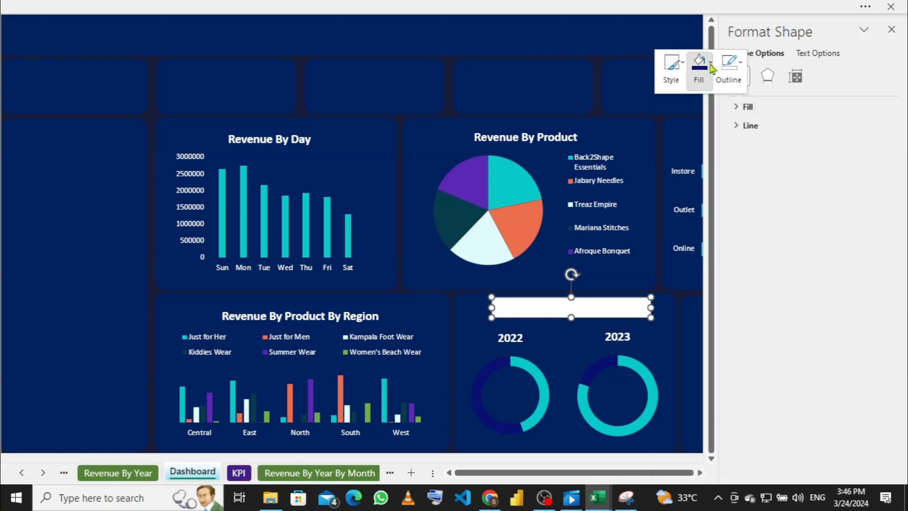
{"action": "left_click", "coordinate": [701, 251]}
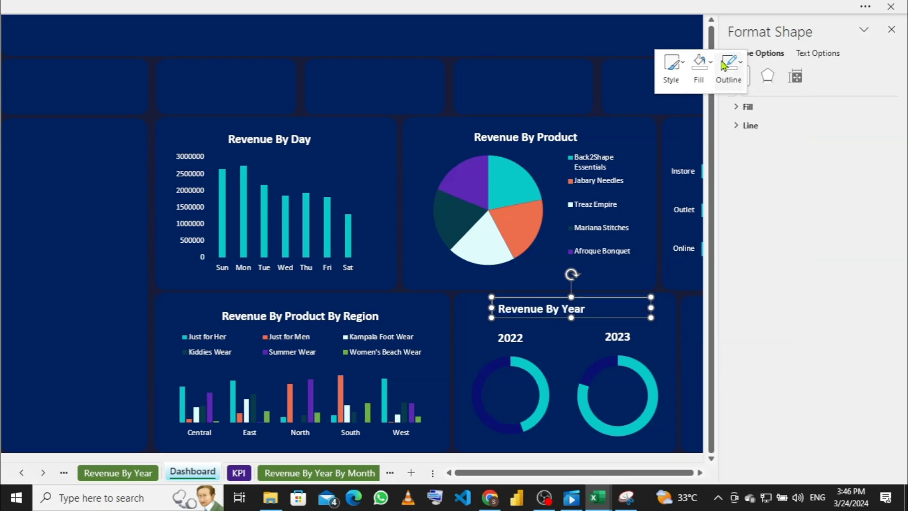
{"action": "left_click", "coordinate": [741, 69]}
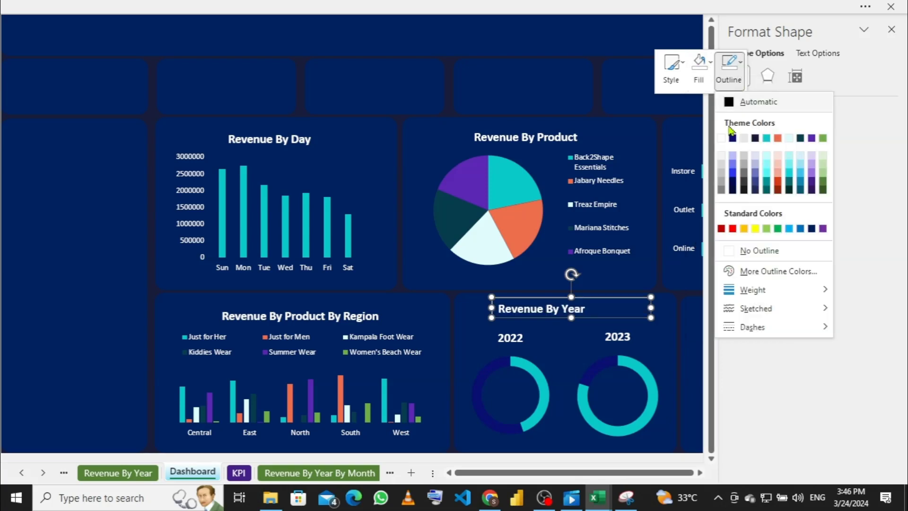
{"action": "left_click", "coordinate": [729, 251]}
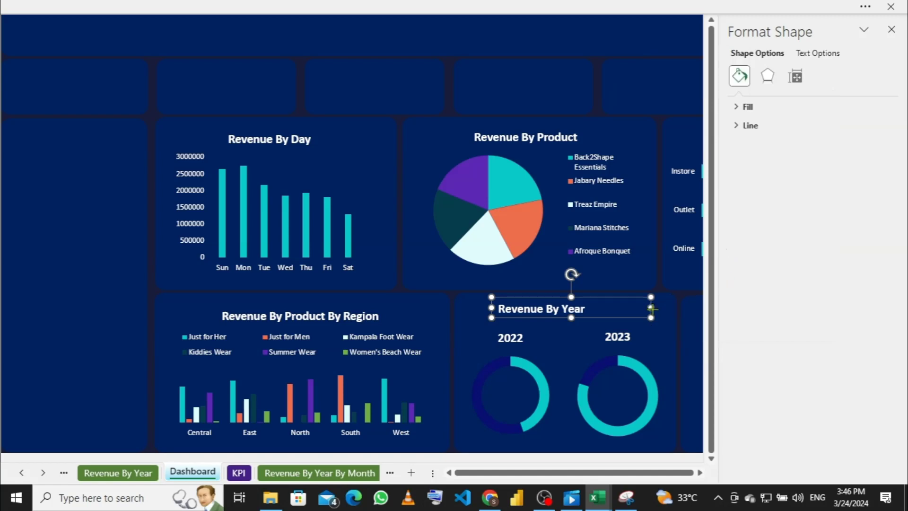
Step: Narrow and centre the Revenue By Year title, and nudge the Region chart slightly up
{"action": "left_click_drag", "start_coordinate": [651, 308], "coordinate": [599, 308]}
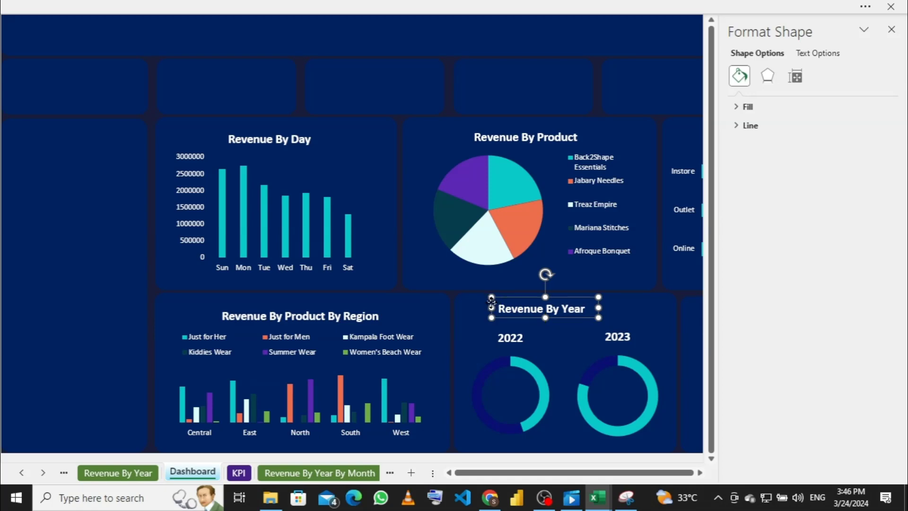
{"action": "left_click_drag", "start_coordinate": [492, 303], "coordinate": [515, 302]}
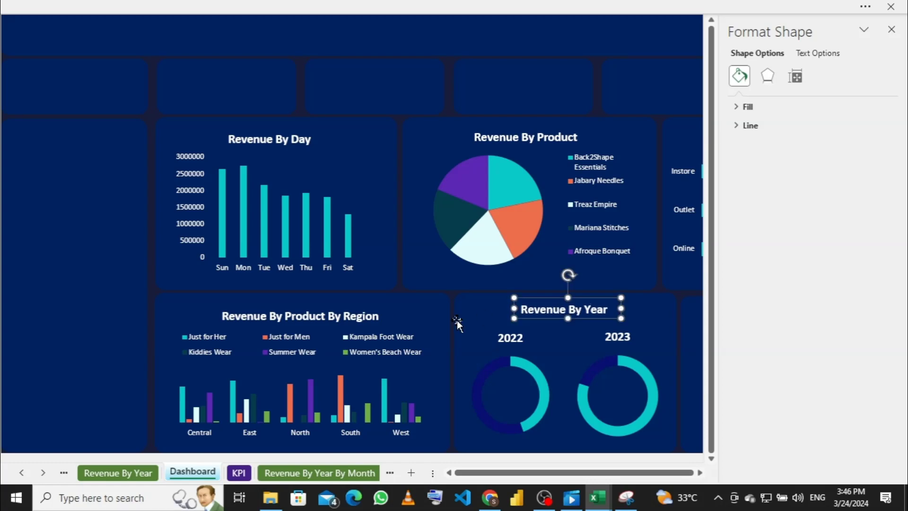
{"action": "left_click", "coordinate": [355, 309]}
{"action": "left_click", "coordinate": [355, 309]}
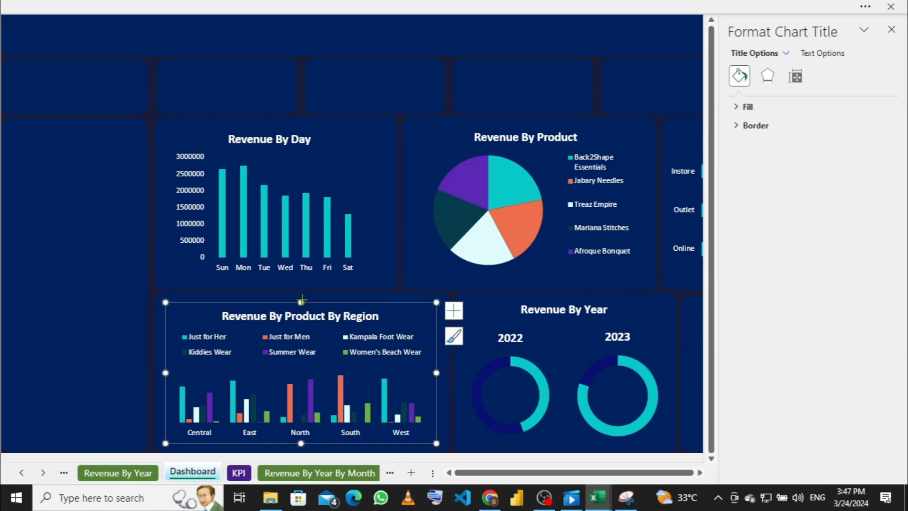
{"action": "left_click_drag", "start_coordinate": [300, 299], "coordinate": [301, 295]}
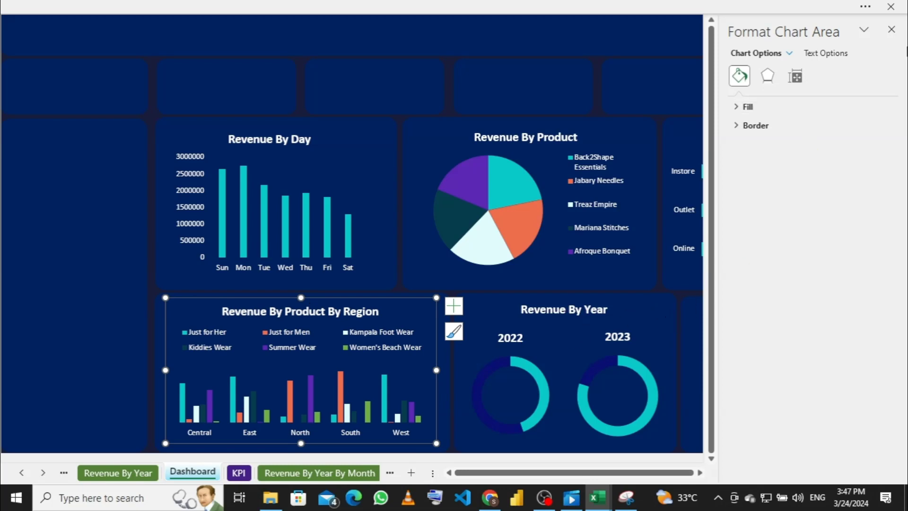
{"action": "left_click", "coordinate": [891, 29]}
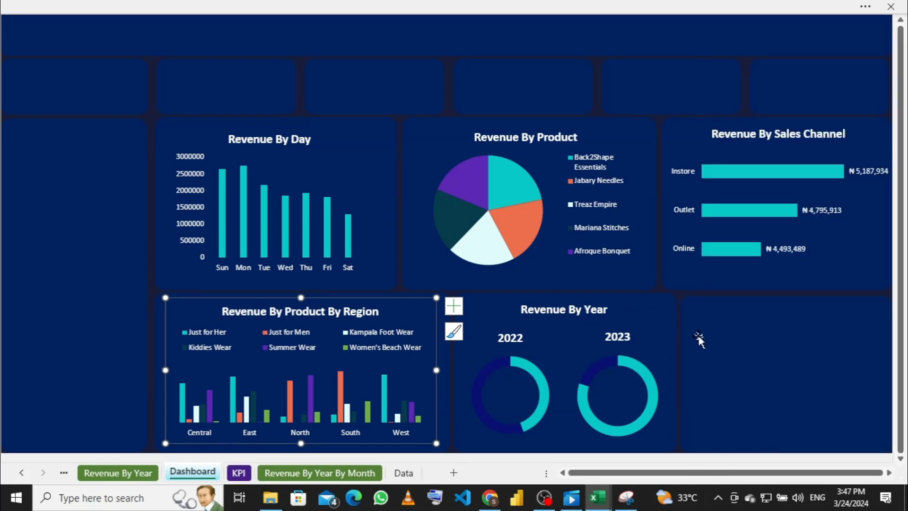
Step: Duplicate the title box with Ctrl+D and place a narrowed copy over the 2022 donut
{"action": "left_click", "coordinate": [663, 338]}
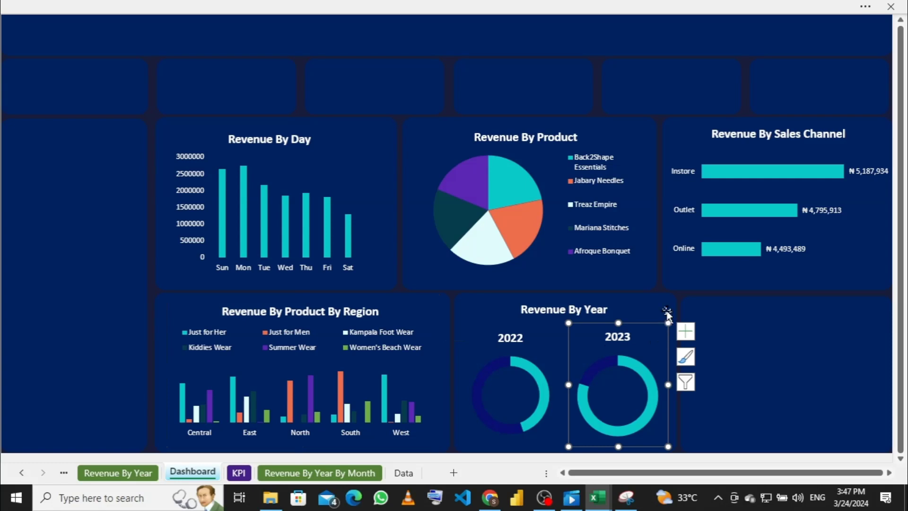
{"action": "left_click", "coordinate": [667, 314]}
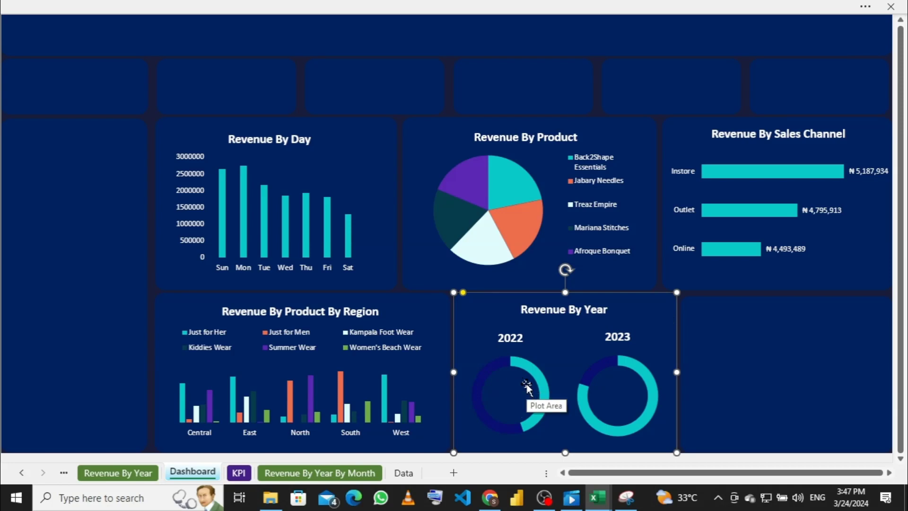
{"action": "left_click", "coordinate": [555, 310]}
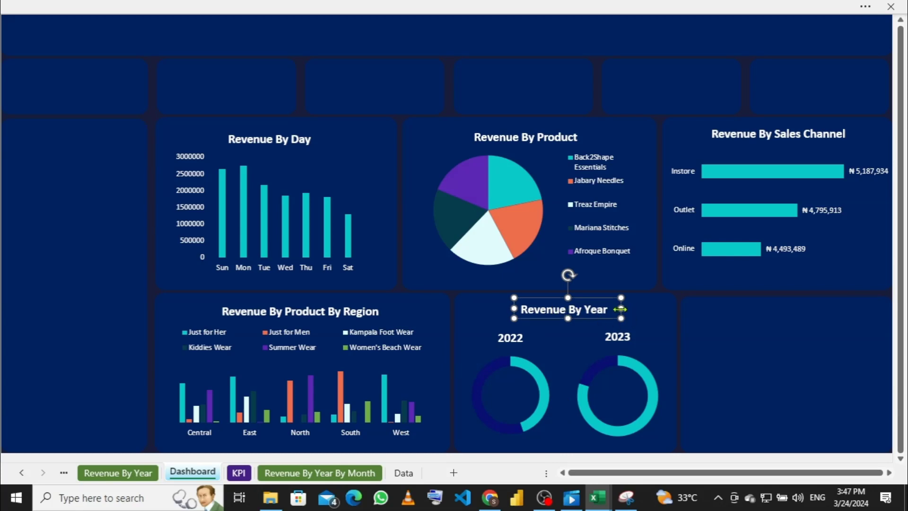
{"action": "key", "text": "ctrl+d"}
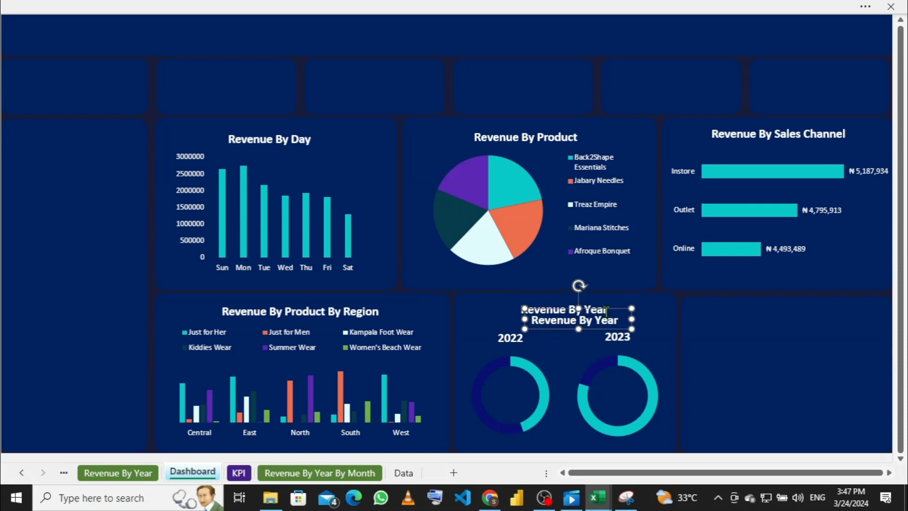
{"action": "left_click_drag", "start_coordinate": [623, 310], "coordinate": [662, 314]}
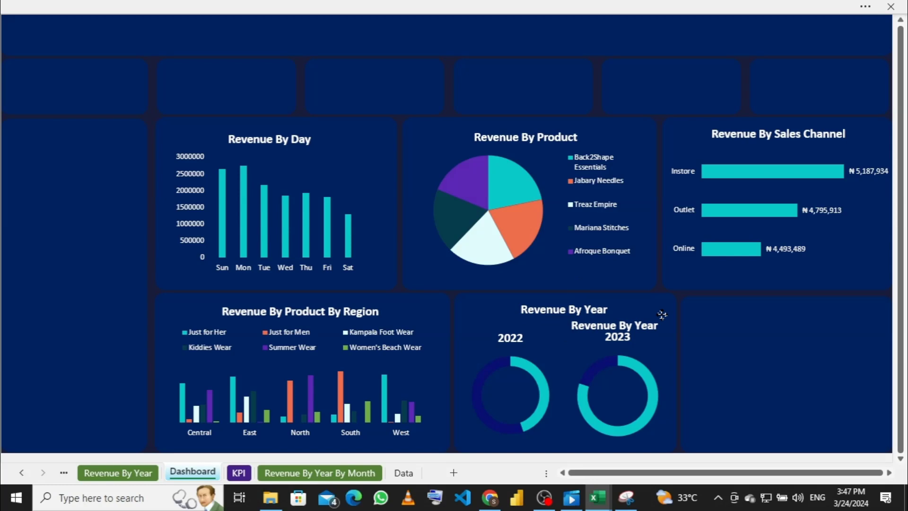
{"action": "left_click_drag", "start_coordinate": [662, 315], "coordinate": [580, 382]}
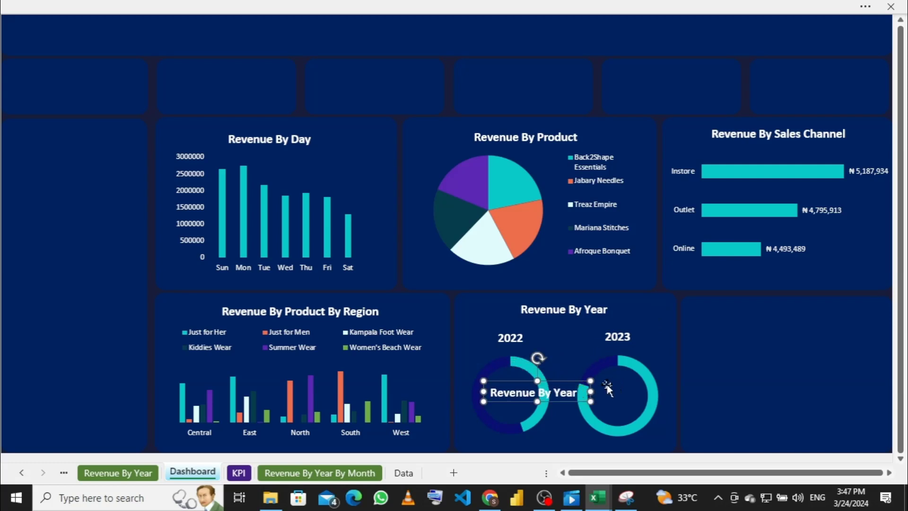
{"action": "left_click_drag", "start_coordinate": [588, 391], "coordinate": [526, 391]}
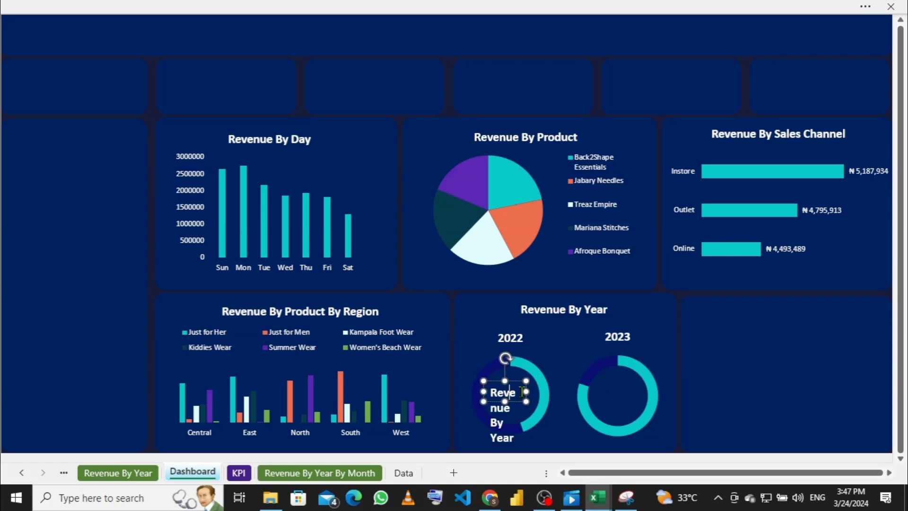
Step: Delete all text from the copy and centre the empty box inside the 2022 donut
{"action": "double_click", "coordinate": [520, 392]}
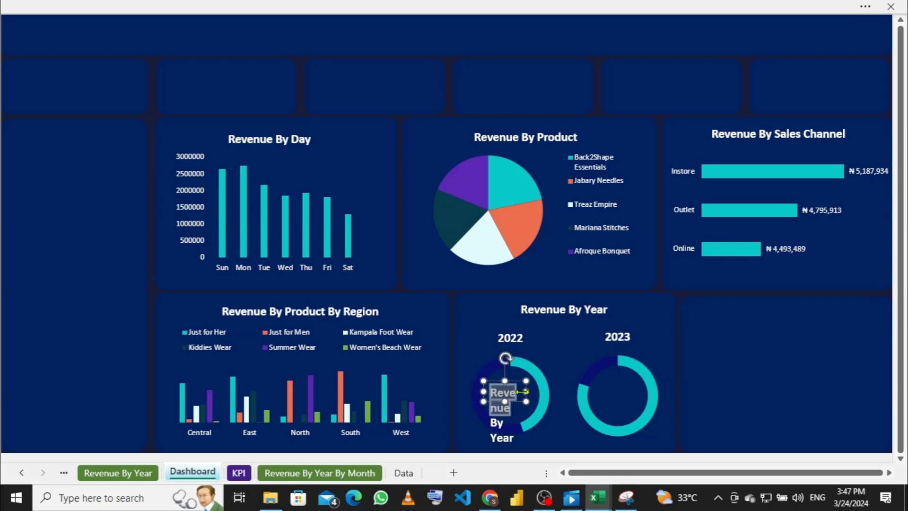
{"action": "key", "text": "Delete"}
{"action": "double_click", "coordinate": [516, 393]}
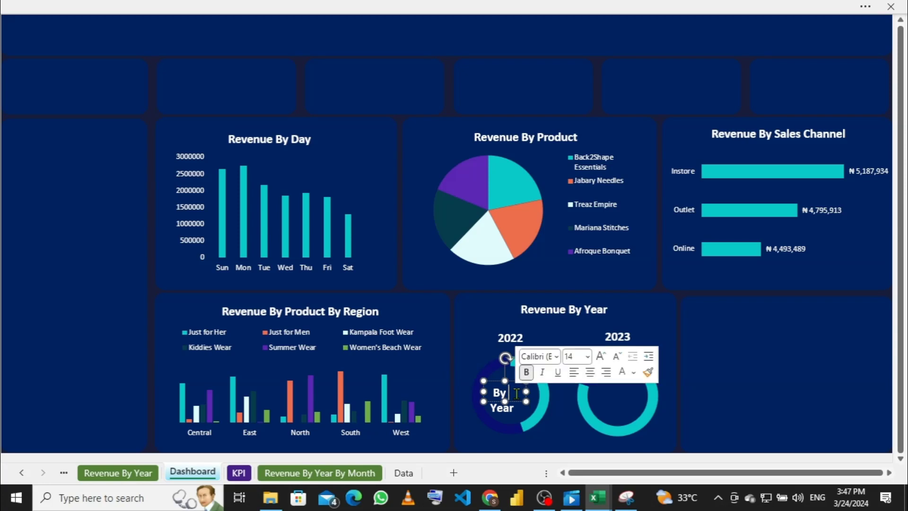
{"action": "key", "text": "Delete"}
{"action": "double_click", "coordinate": [518, 392]}
{"action": "key", "text": "BackSpace"}
{"action": "key", "text": "BackSpace"}
{"action": "key", "text": "BackSpace"}
{"action": "key", "text": "BackSpace"}
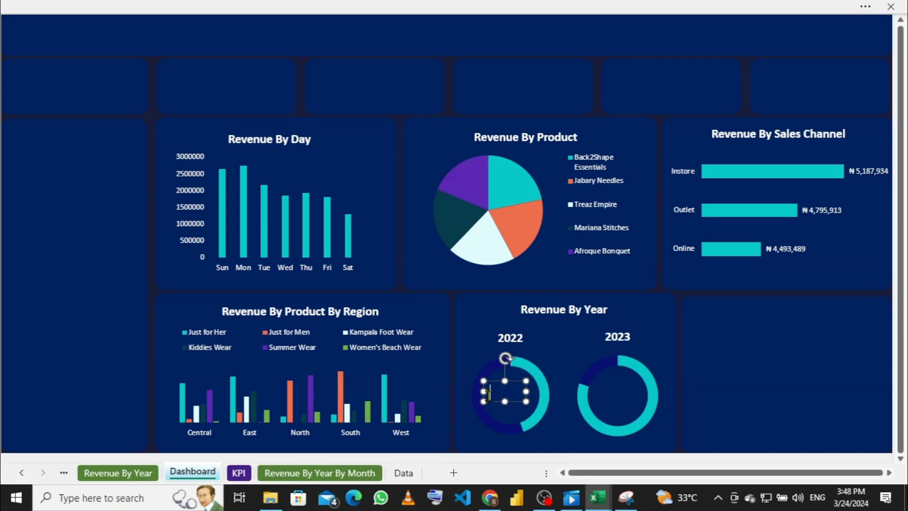
{"action": "left_click_drag", "start_coordinate": [486, 391], "coordinate": [495, 393]}
Step: Browse the worksheet tabs from Revenue By Year back to the Dashboard
{"action": "left_click", "coordinate": [805, 375]}
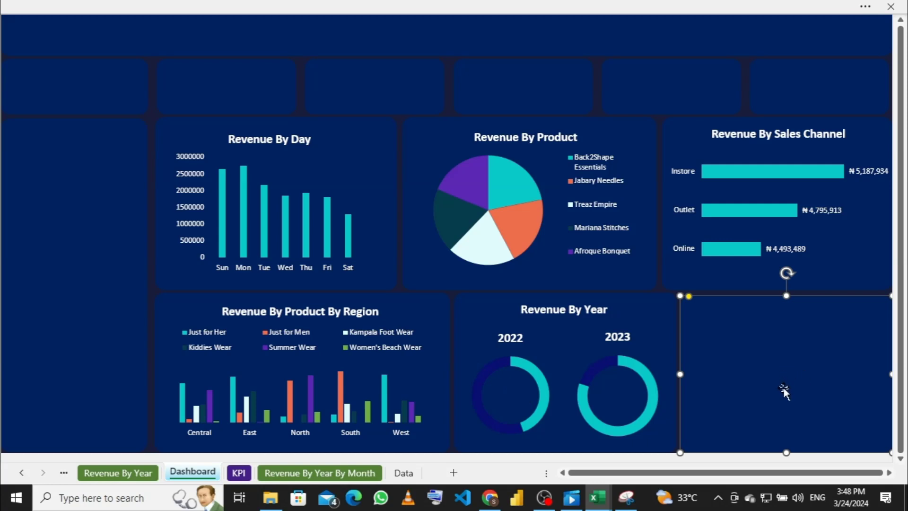
{"action": "left_click", "coordinate": [136, 470]}
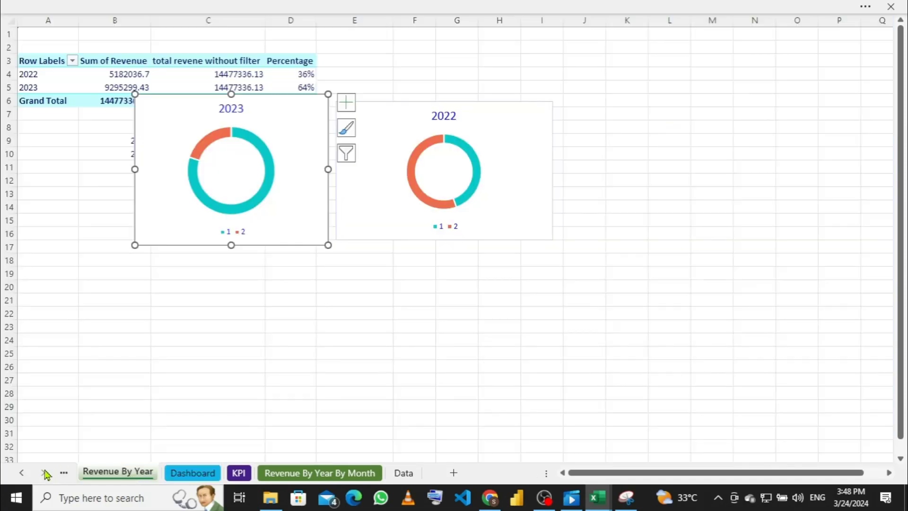
{"action": "left_click", "coordinate": [63, 474]}
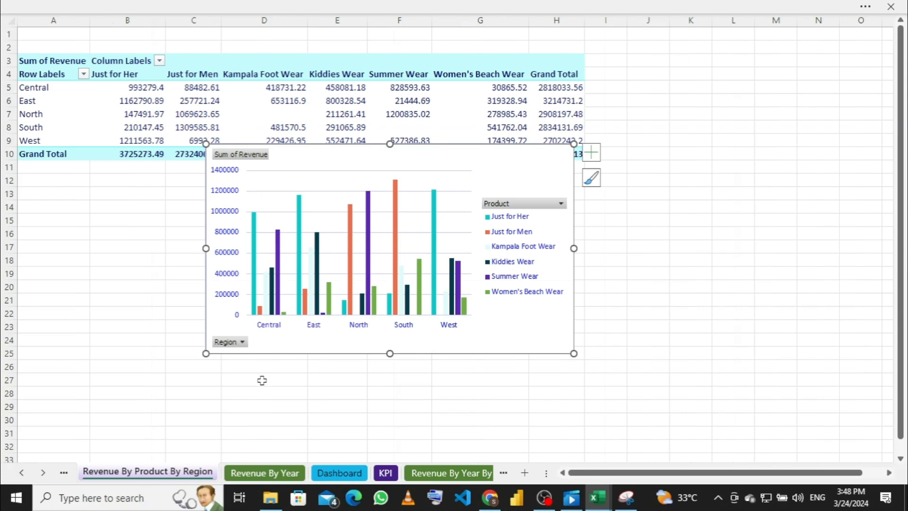
{"action": "left_click", "coordinate": [63, 472]}
{"action": "left_click", "coordinate": [64, 474]}
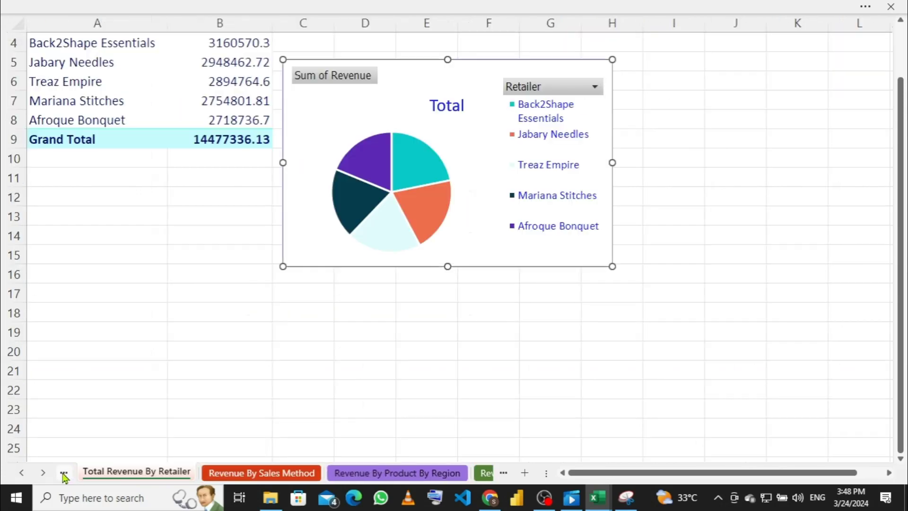
{"action": "left_click", "coordinate": [64, 474]}
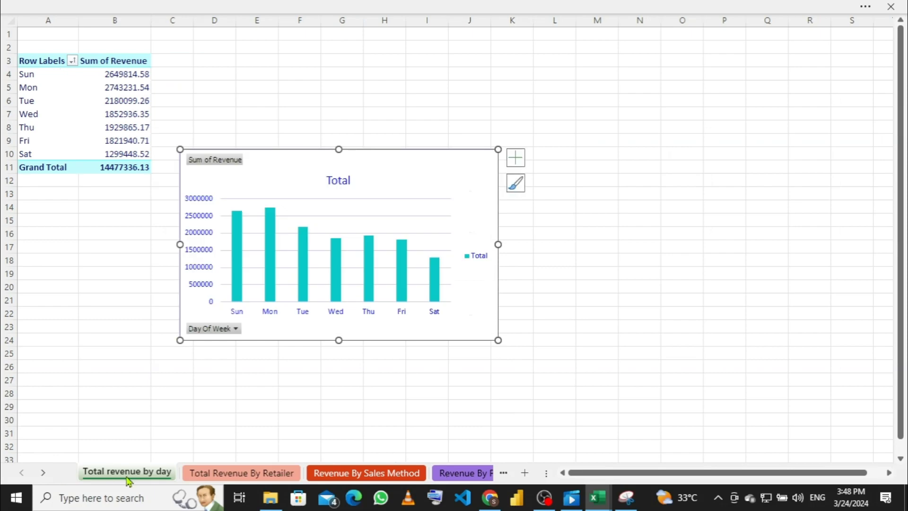
{"action": "left_click", "coordinate": [228, 476]}
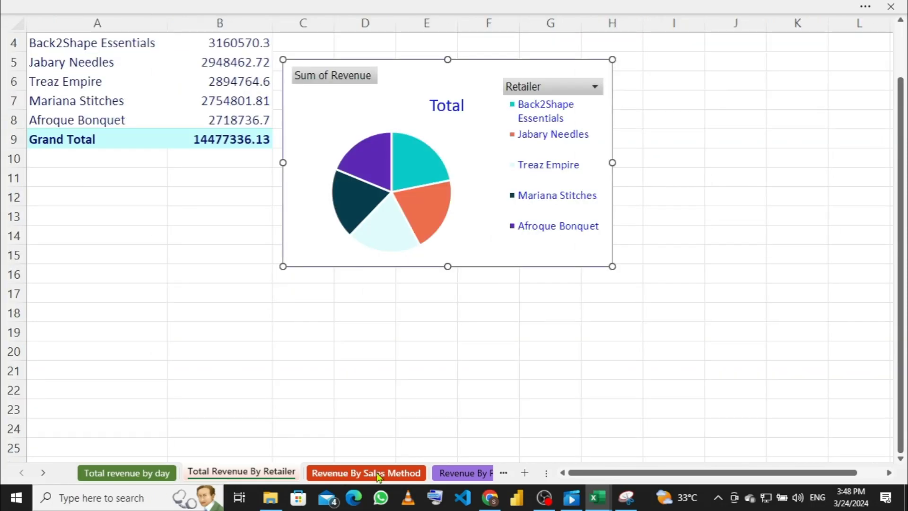
{"action": "left_click", "coordinate": [379, 475]}
{"action": "left_click", "coordinate": [466, 474]}
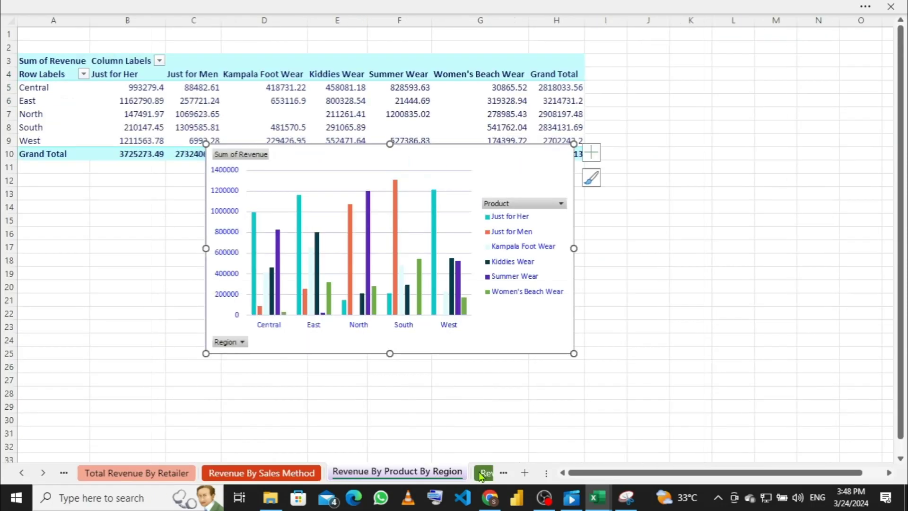
{"action": "left_click", "coordinate": [482, 474]}
{"action": "left_click", "coordinate": [463, 474]}
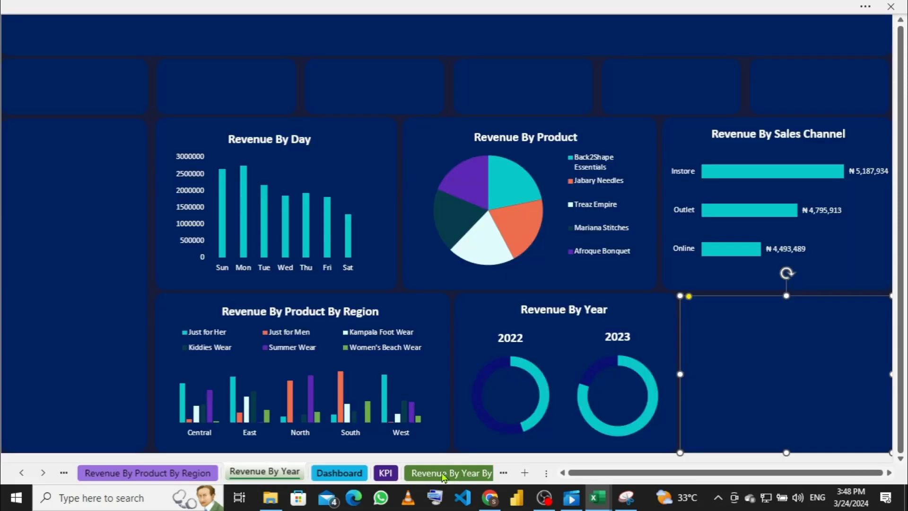
Step: Select the monthly revenue pivot chart on Revenue By Year By Month and return to the Dashboard
{"action": "left_click", "coordinate": [427, 473]}
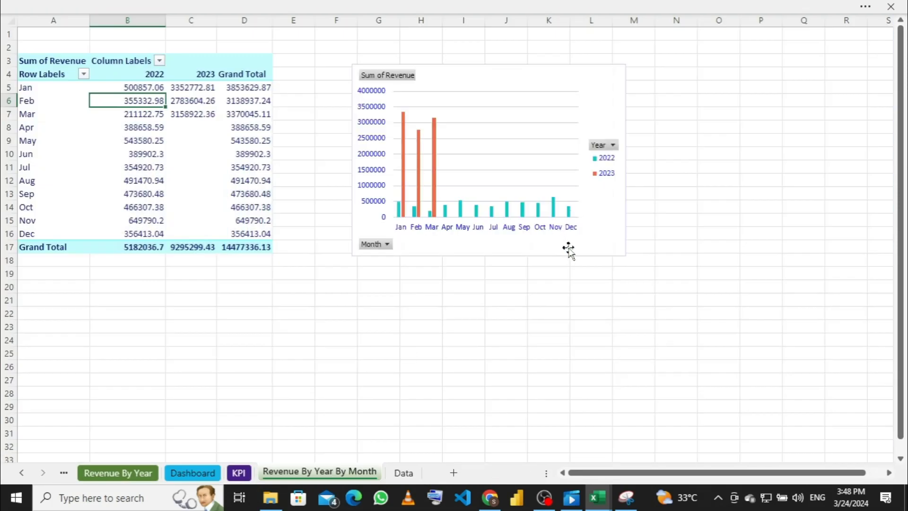
{"action": "left_click", "coordinate": [604, 221]}
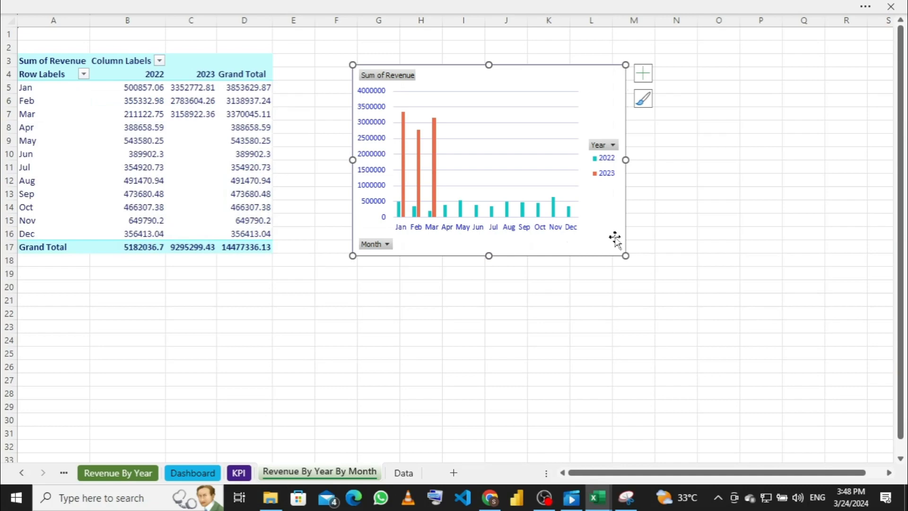
{"action": "left_click", "coordinate": [400, 475]}
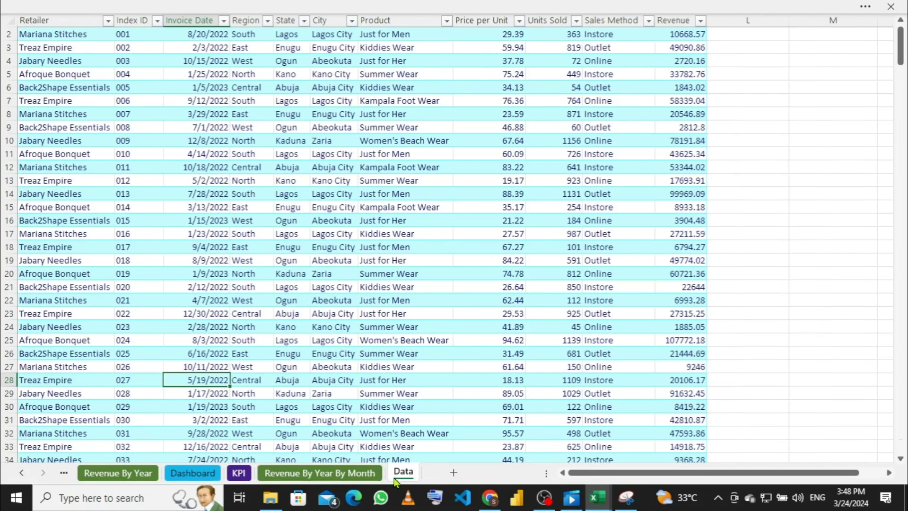
{"action": "left_click", "coordinate": [197, 479]}
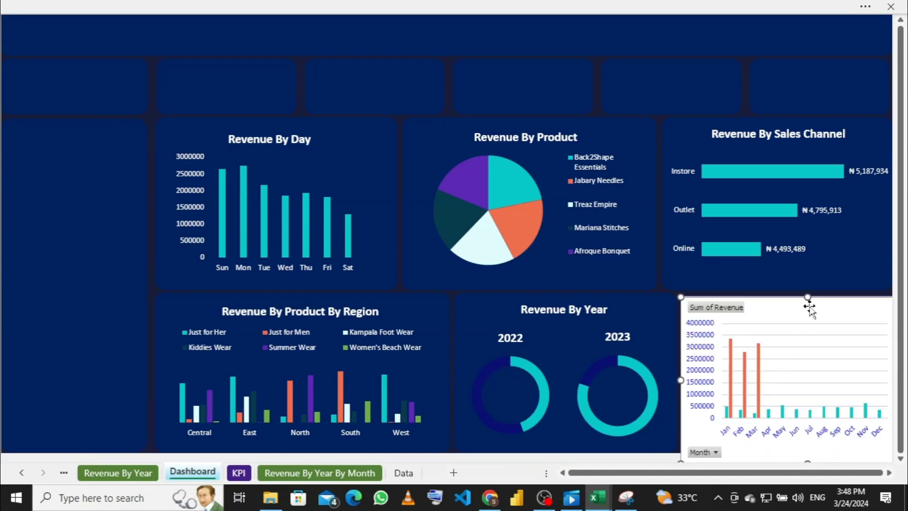
Step: Lower the monthly chart's top edge, delete its value axis and hide all field buttons
{"action": "left_click_drag", "start_coordinate": [807, 297], "coordinate": [819, 318]}
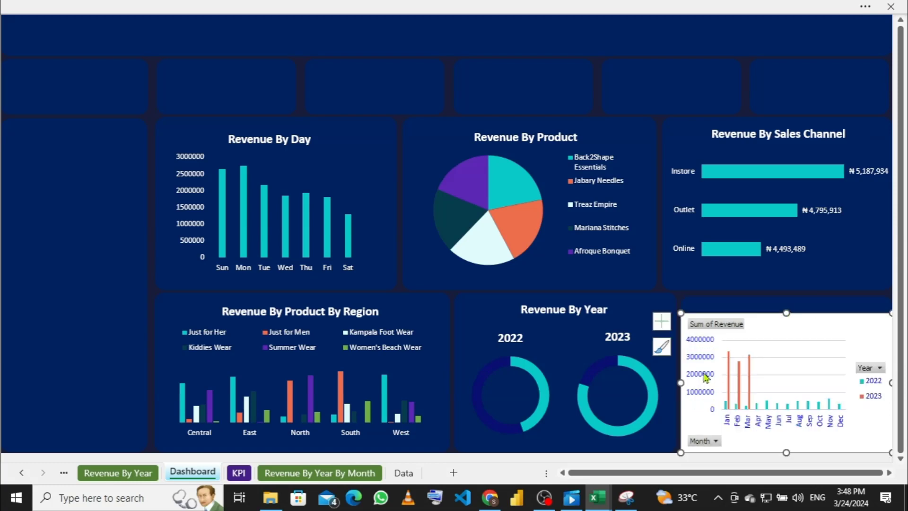
{"action": "left_click", "coordinate": [704, 375]}
{"action": "key", "text": "Delete"}
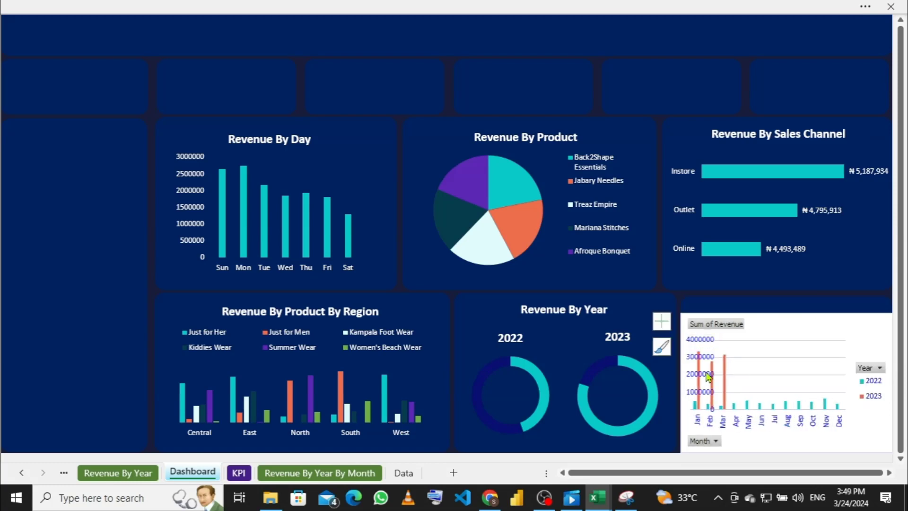
{"action": "right_click", "coordinate": [707, 441]}
{"action": "left_click", "coordinate": [625, 398]}
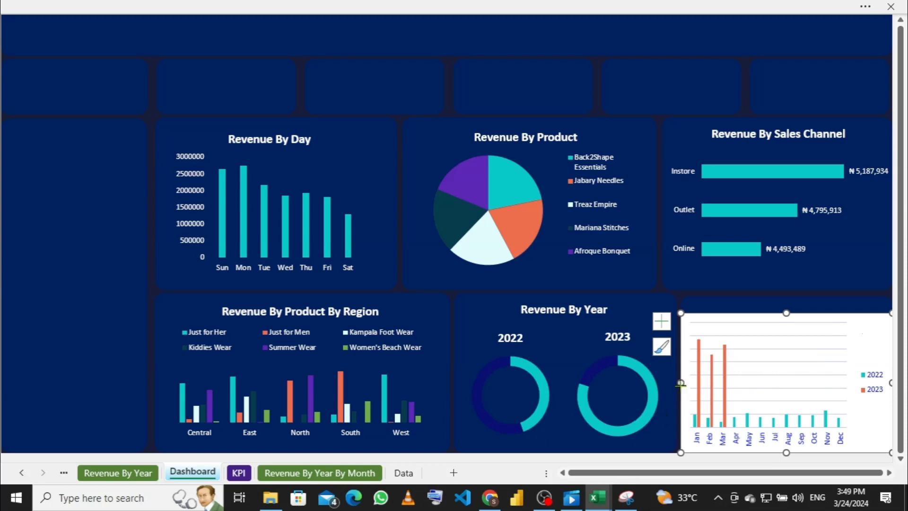
Step: Narrow the monthly chart and move it left into the bottom-right panel
{"action": "left_click_drag", "start_coordinate": [680, 381], "coordinate": [698, 381]}
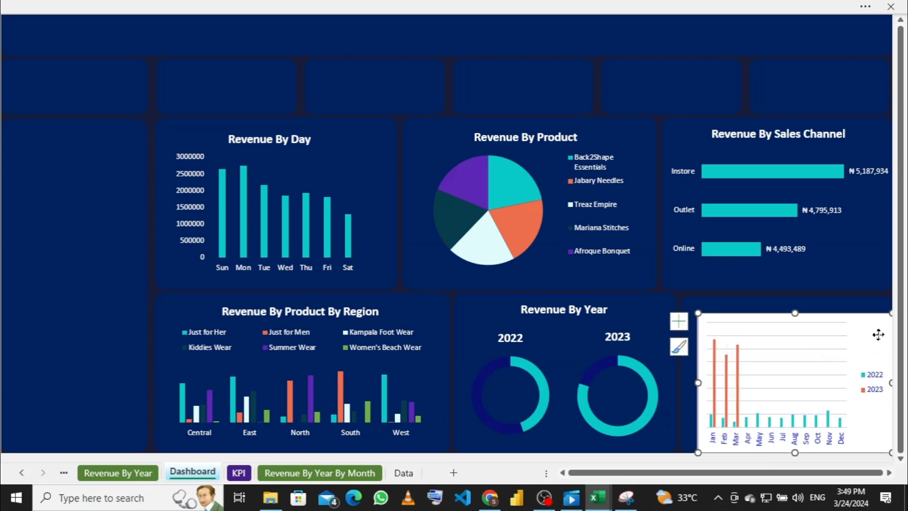
{"action": "left_click_drag", "start_coordinate": [878, 343], "coordinate": [856, 338]}
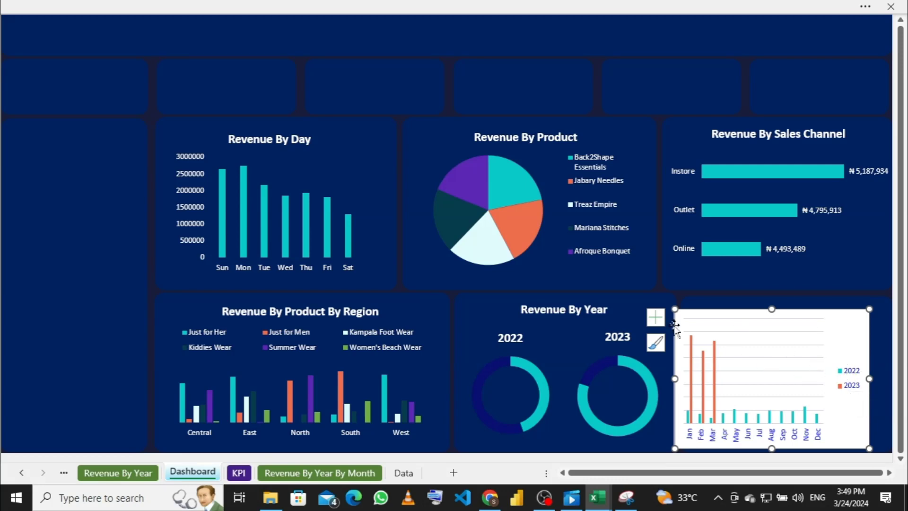
{"action": "left_click", "coordinate": [656, 317]}
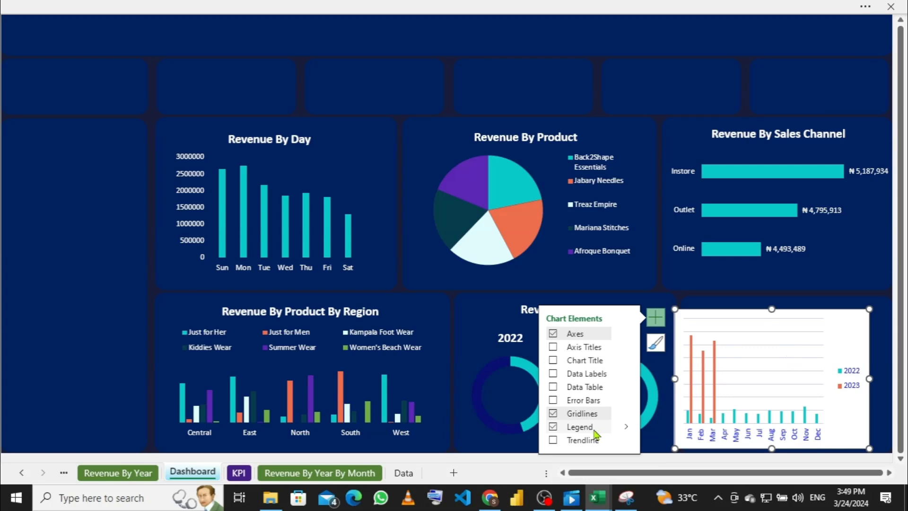
Step: Move the legend to the top and delete the horizontal gridlines
{"action": "left_click", "coordinate": [627, 427]}
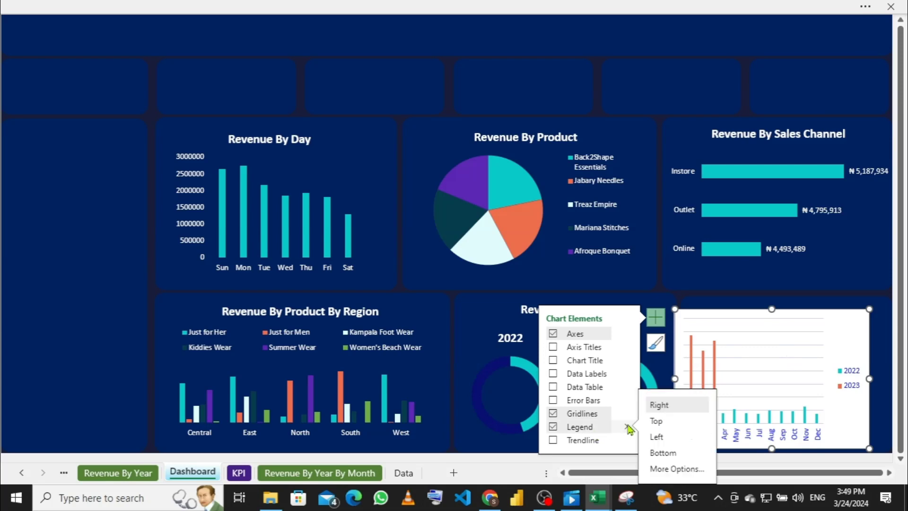
{"action": "left_click", "coordinate": [656, 421]}
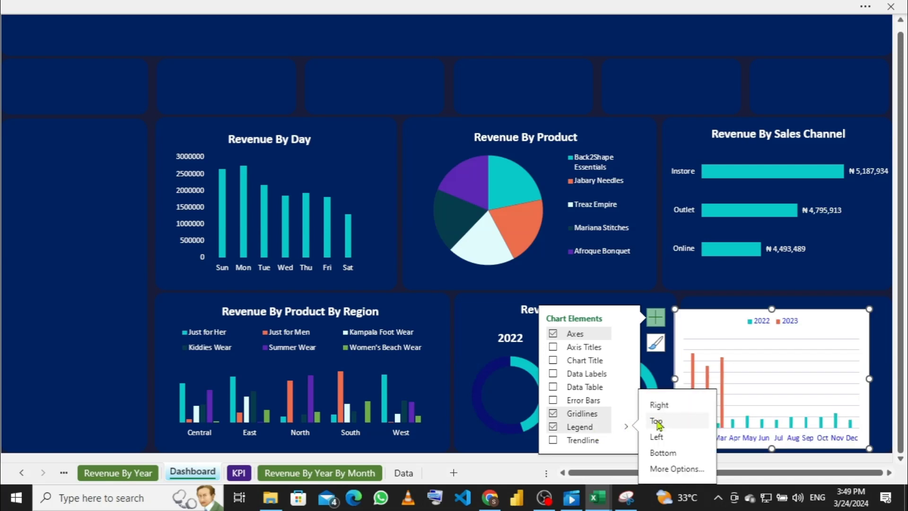
{"action": "left_click", "coordinate": [844, 361]}
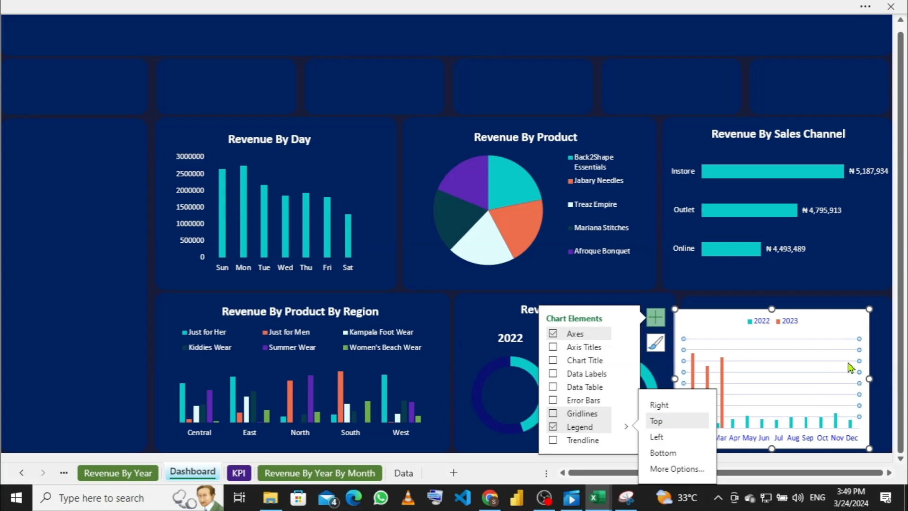
{"action": "key", "text": "Delete"}
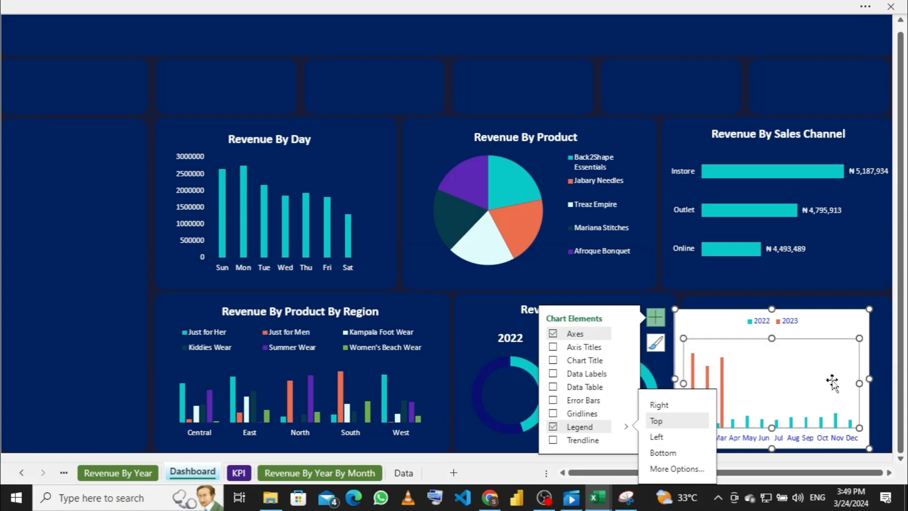
{"action": "left_click", "coordinate": [830, 332]}
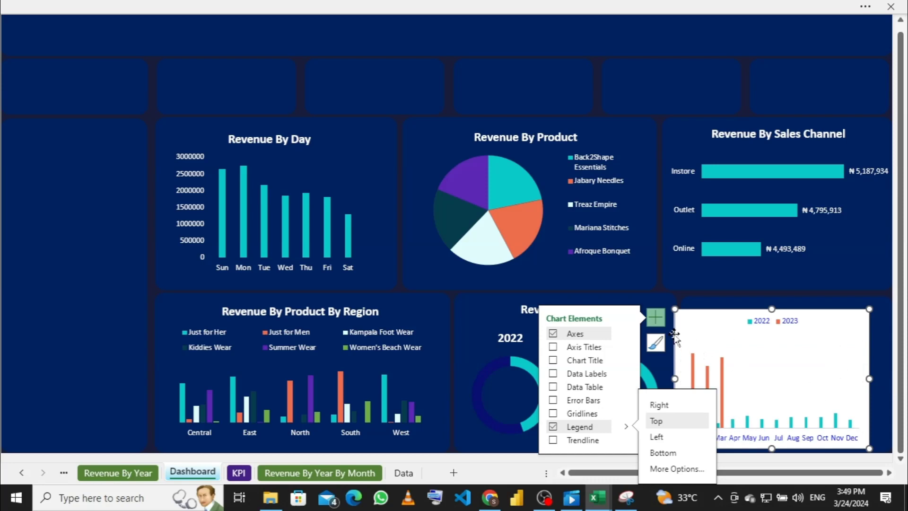
{"action": "left_click", "coordinate": [655, 317]}
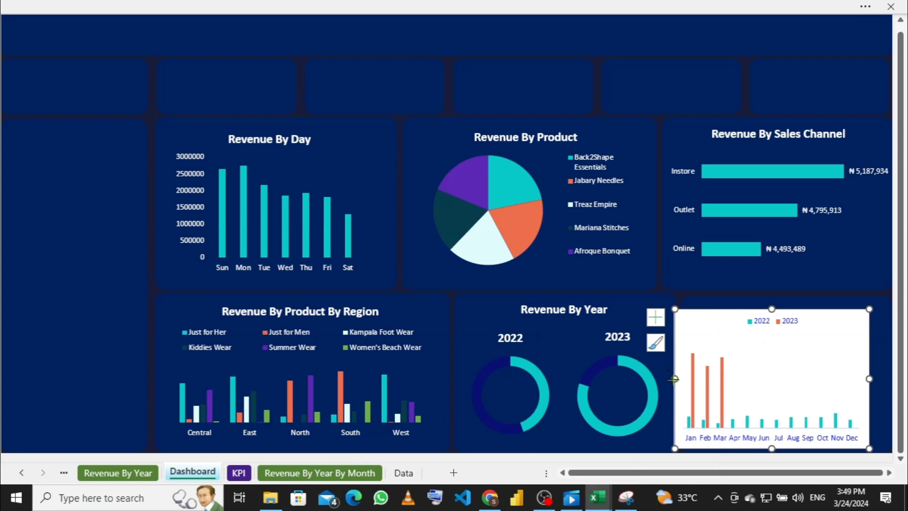
Step: Resize the chart to span the panel's full width and extend its top edge
{"action": "left_click_drag", "start_coordinate": [675, 379], "coordinate": [688, 377]}
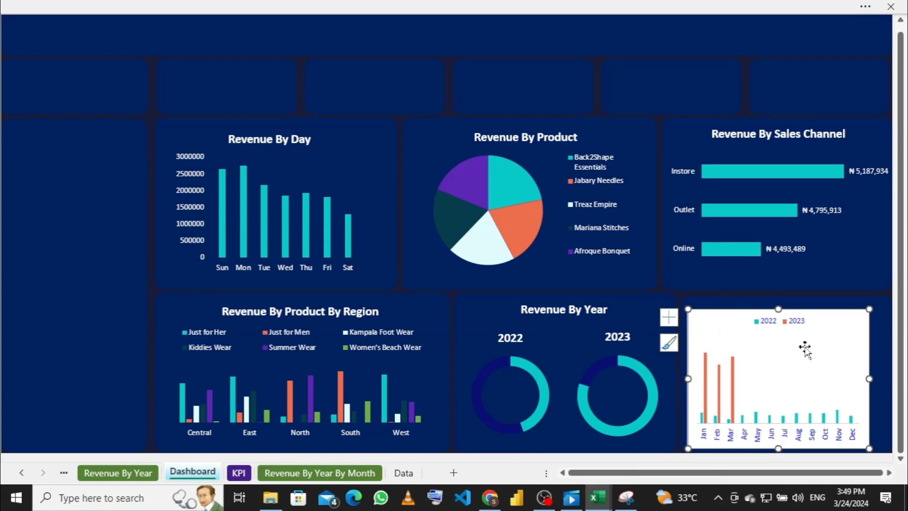
{"action": "left_click_drag", "start_coordinate": [872, 378], "coordinate": [883, 378]}
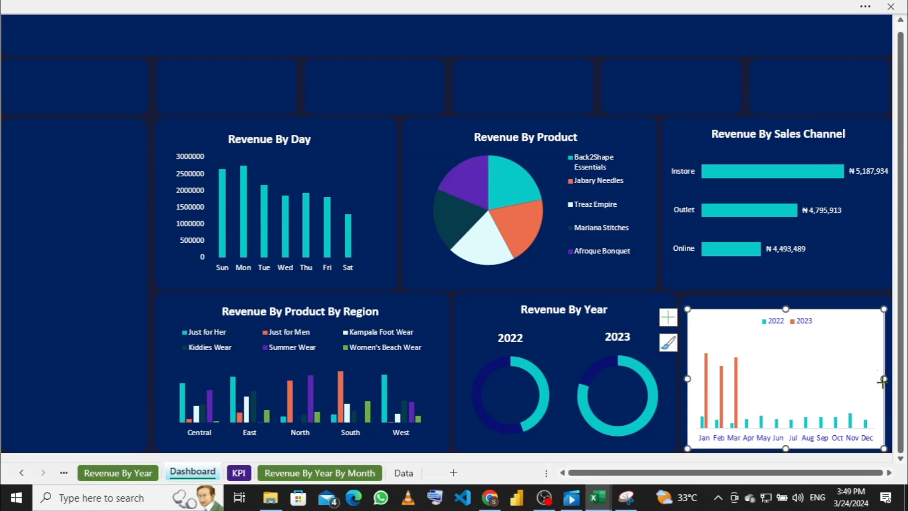
{"action": "mouse_move", "coordinate": [882, 379]}
{"action": "left_mouse_down"}
{"action": "mouse_move", "coordinate": [897, 380]}
{"action": "mouse_move", "coordinate": [877, 382]}
{"action": "mouse_move", "coordinate": [887, 376]}
{"action": "left_mouse_up"}
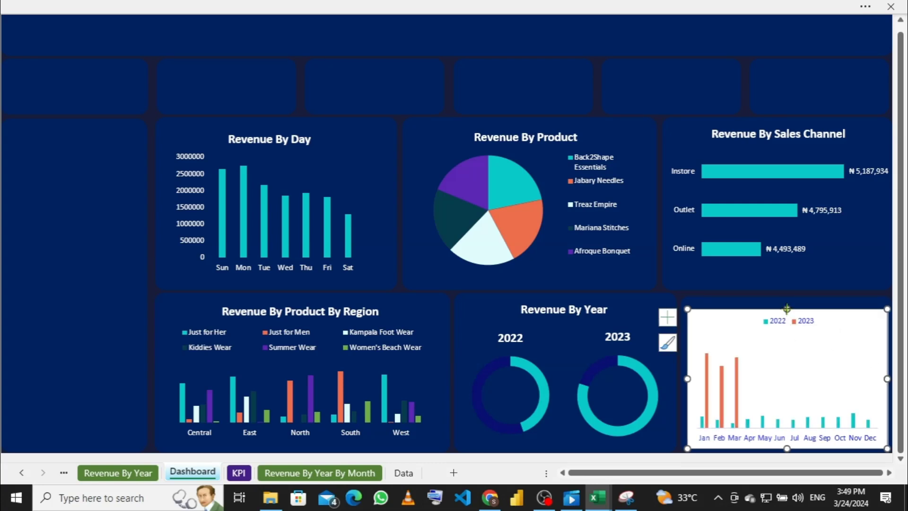
{"action": "left_click_drag", "start_coordinate": [786, 311], "coordinate": [788, 300]}
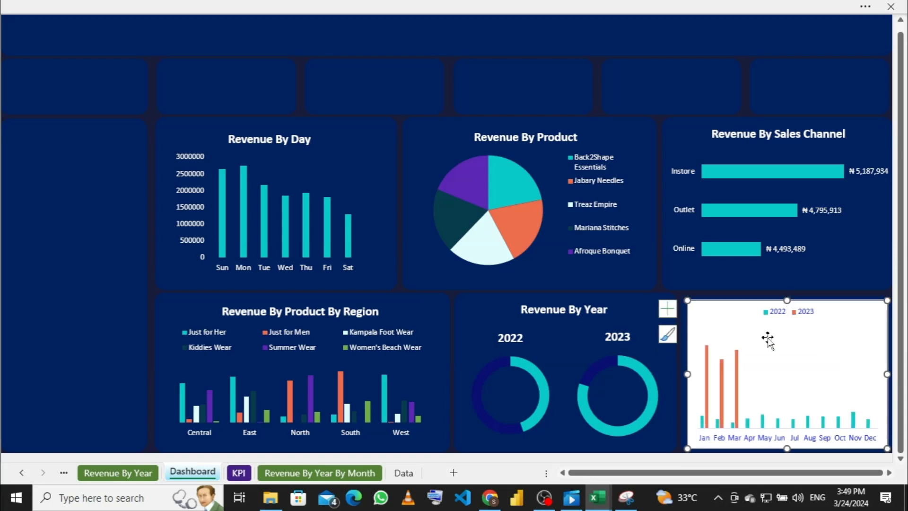
Step: Add a chart title to the monthly chart and clear its placeholder text
{"action": "left_click", "coordinate": [668, 309]}
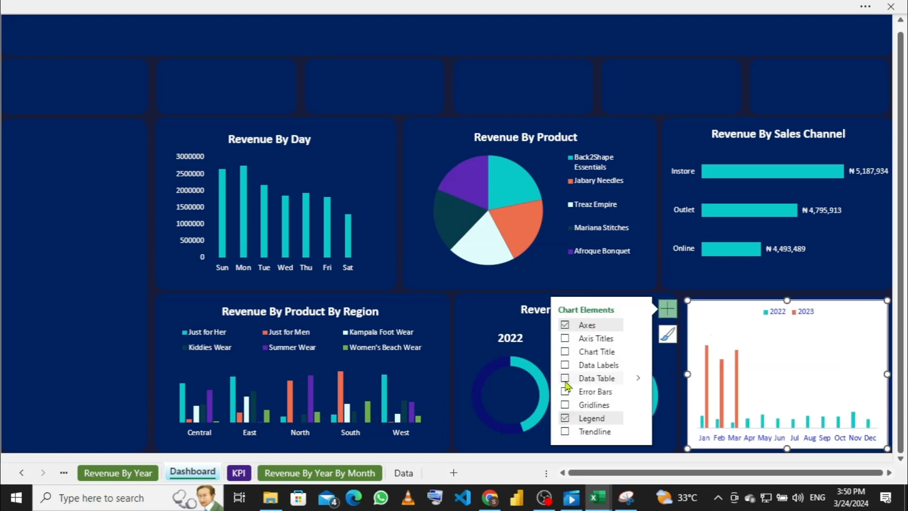
{"action": "left_click", "coordinate": [564, 352]}
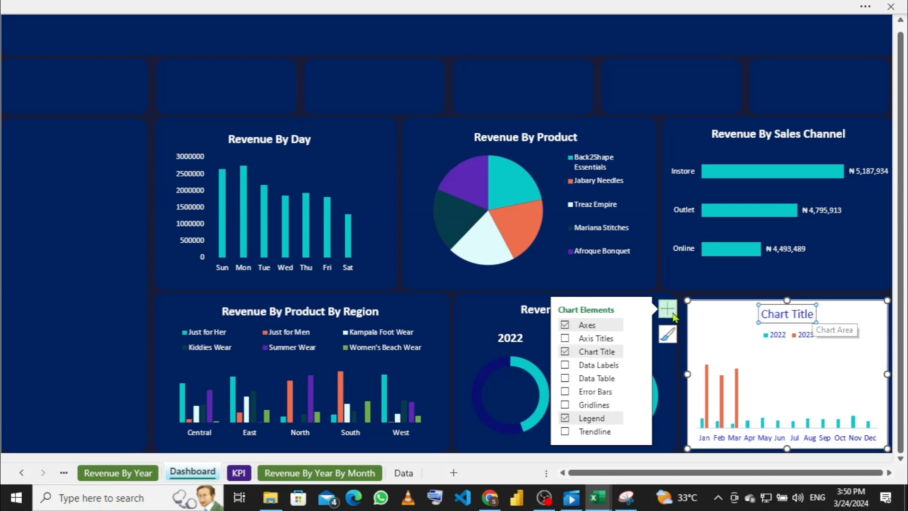
{"action": "left_click", "coordinate": [669, 311]}
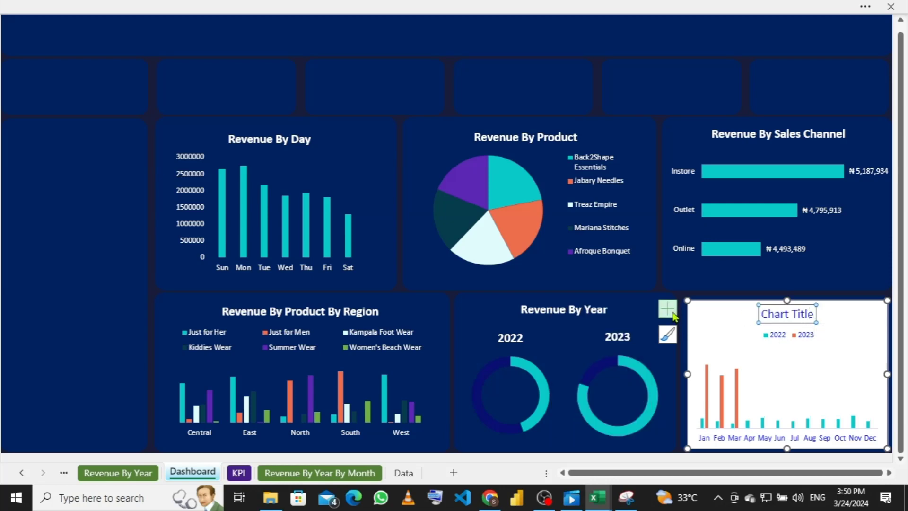
{"action": "left_click", "coordinate": [813, 313]}
{"action": "key", "text": "BackSpace"}
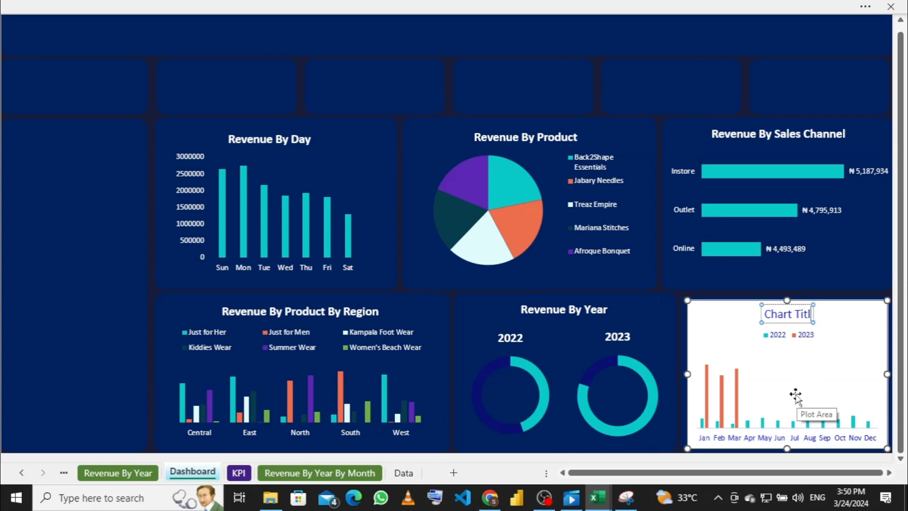
{"action": "key", "text": "BackSpace"}
{"action": "key", "text": "BackSpace"}
{"action": "key", "text": "BackSpace"}
{"action": "key", "text": "BackSpace"}
{"action": "key", "text": "BackSpace"}
{"action": "key", "text": "BackSpace"}
{"action": "key", "text": "BackSpace"}
{"action": "key", "text": "BackSpace"}
{"action": "key", "text": "BackSpace"}
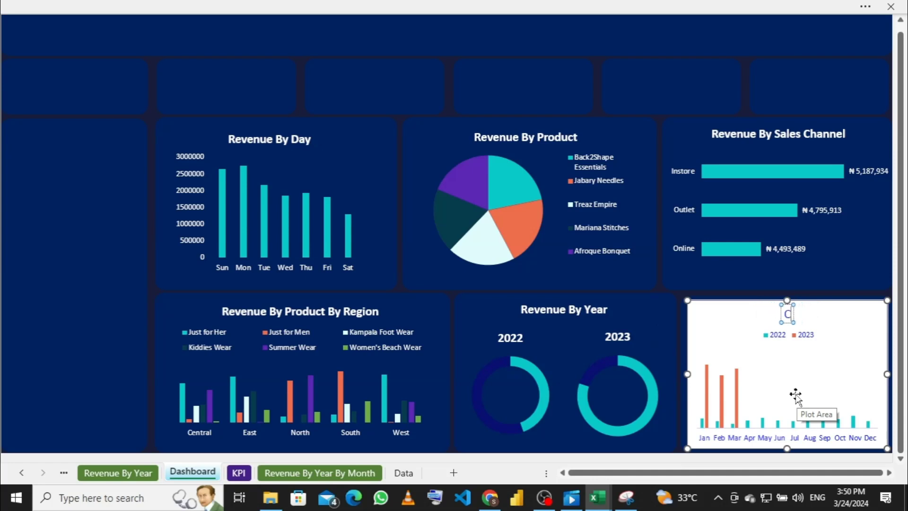
{"action": "key", "text": "BackSpace"}
Step: Type 'Revenue By Year By Month' as the chart title and select it
{"action": "type", "text": "E"}
{"action": "key", "text": "BackSpace"}
{"action": "type", "text": "RE"}
{"action": "key", "text": "BackSpace"}
{"action": "type", "text": "evenue"}
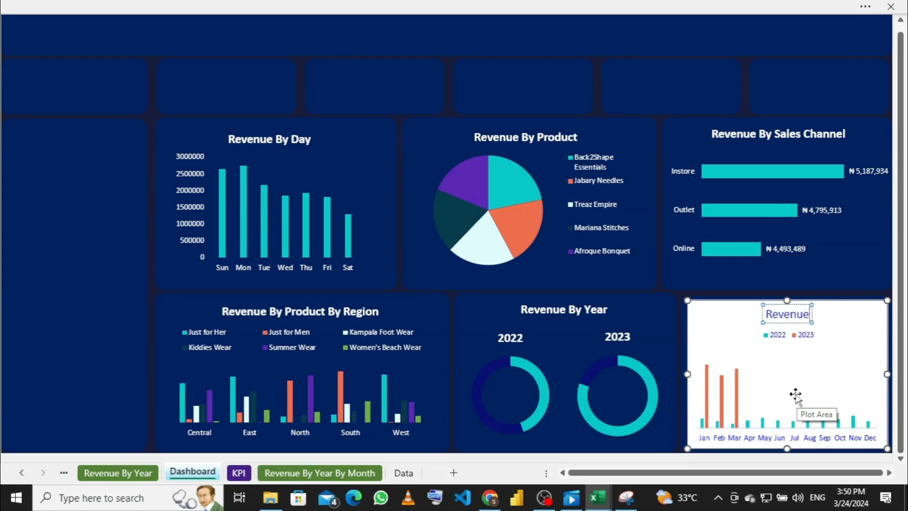
{"action": "type", "text": " By"}
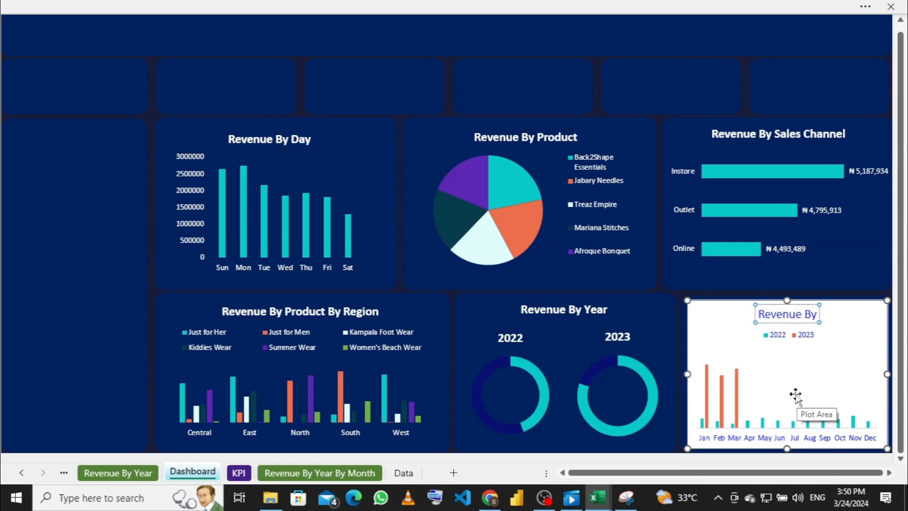
{"action": "type", "text": " Year"}
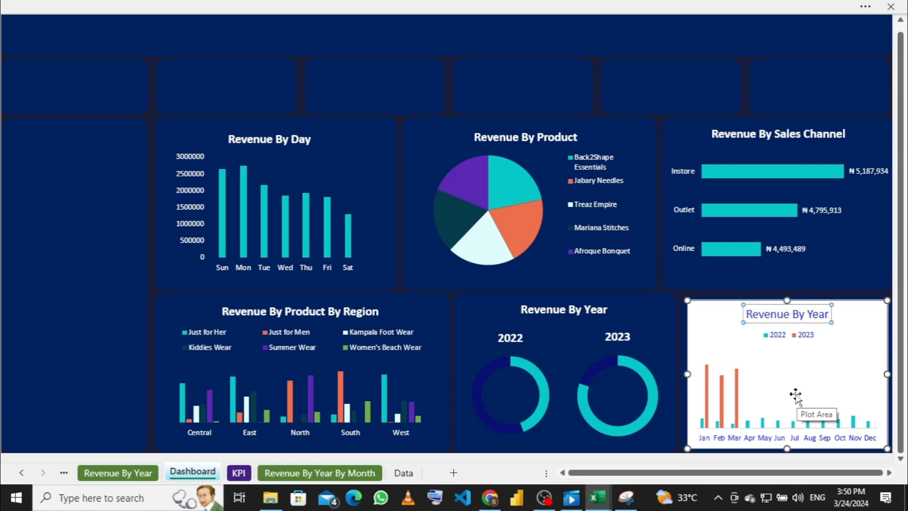
{"action": "type", "text": " By Month"}
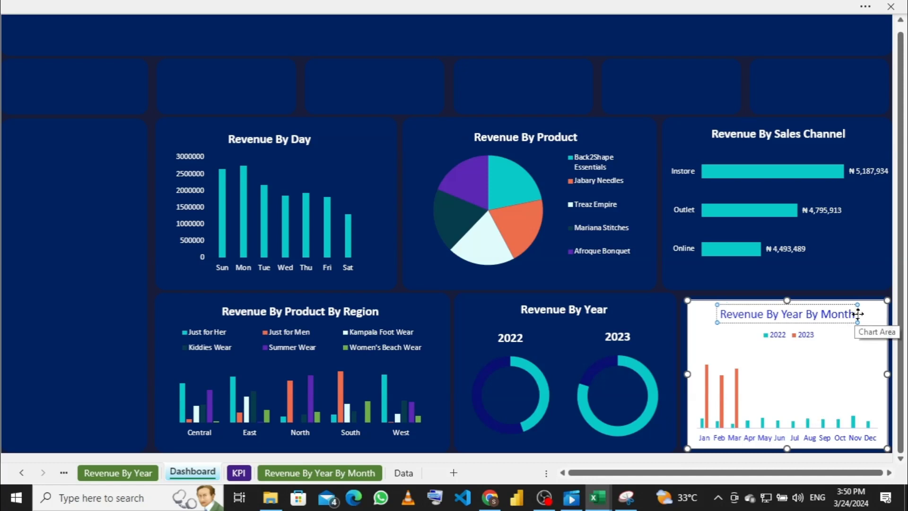
{"action": "left_click_drag", "start_coordinate": [854, 314], "coordinate": [700, 300]}
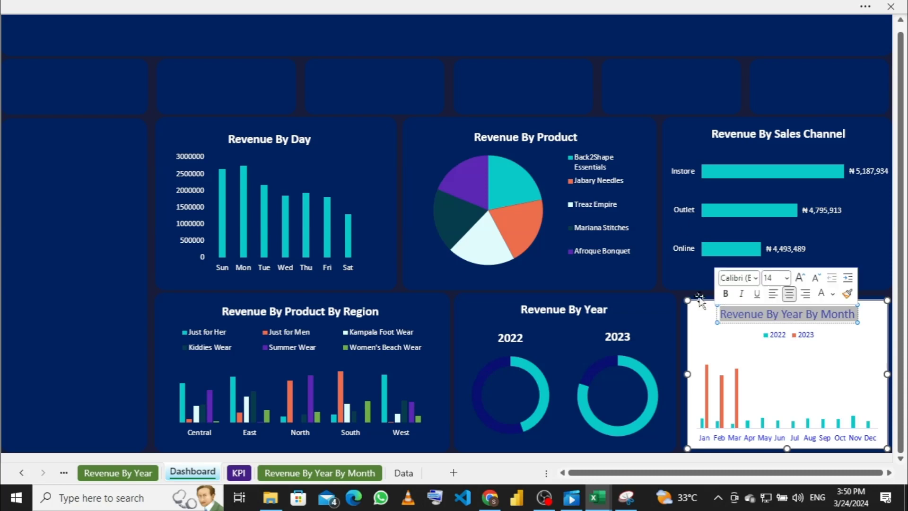
{"action": "left_click", "coordinate": [296, 7]}
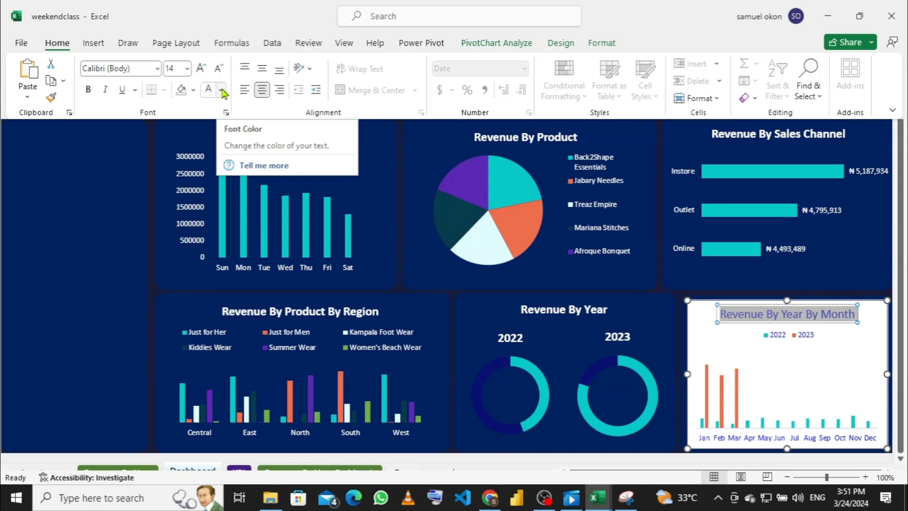
Step: Set the Revenue By Year By Month title font colour to White
{"action": "left_click", "coordinate": [221, 90]}
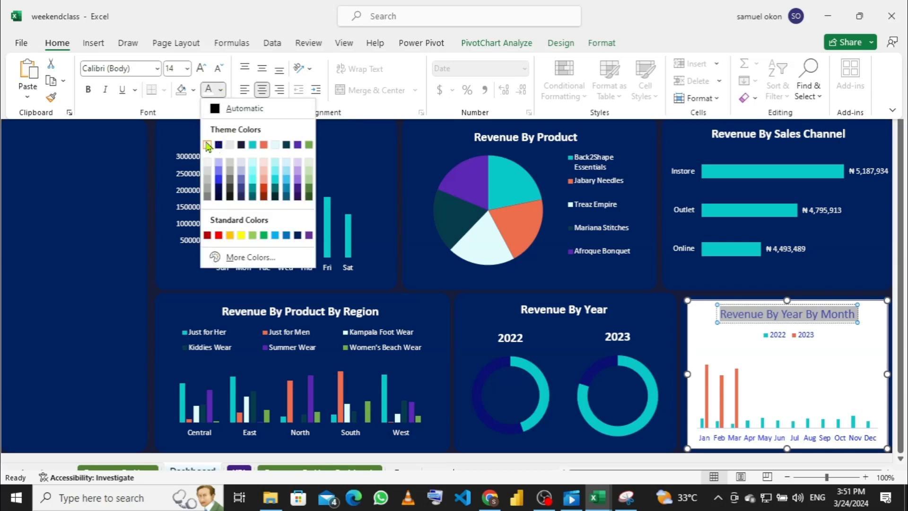
{"action": "left_click", "coordinate": [207, 145]}
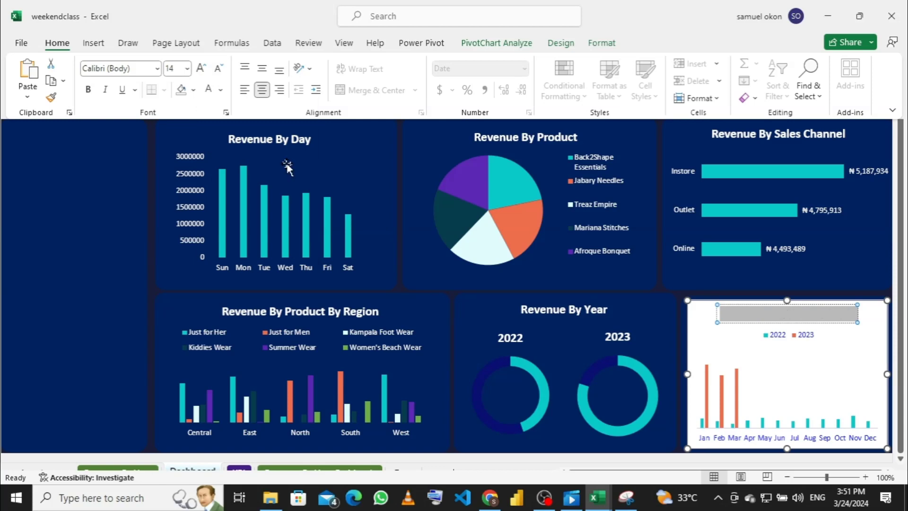
Step: Set the monthly chart's background to No Fill so the navy panel shows through
{"action": "right_click", "coordinate": [705, 333]}
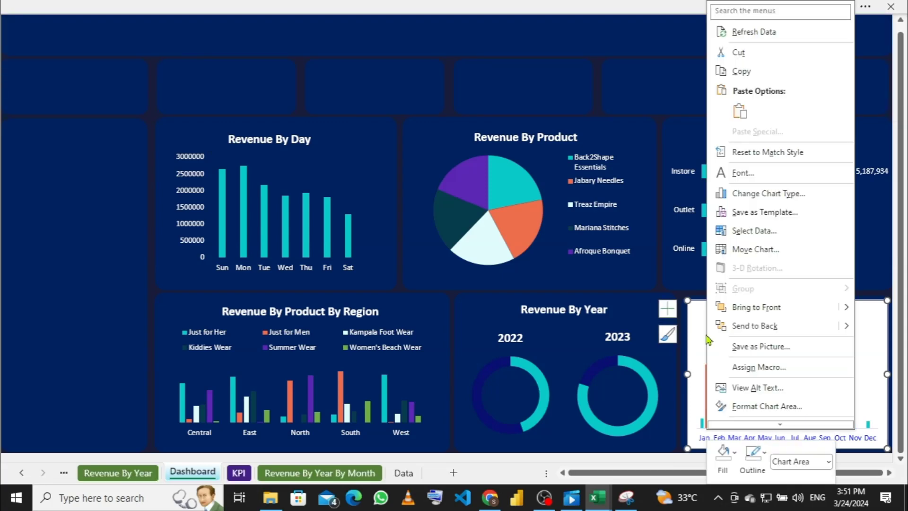
{"action": "left_click", "coordinate": [734, 454]}
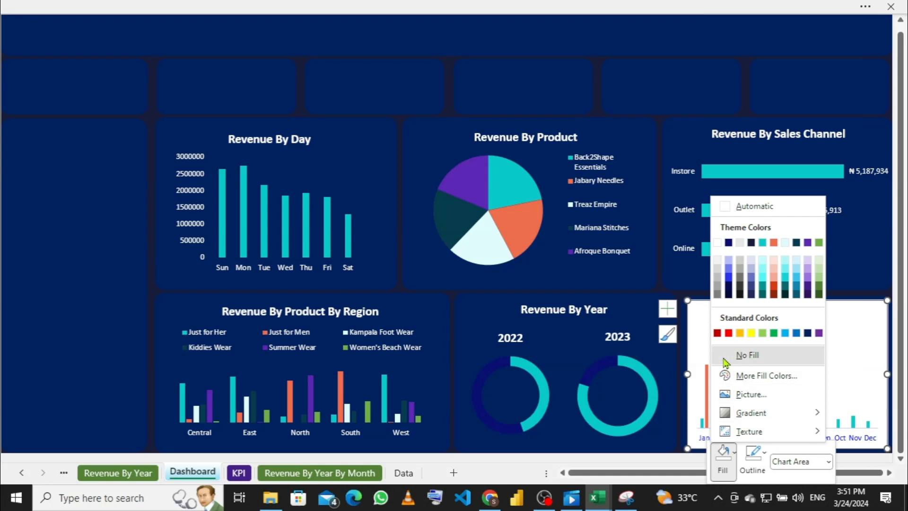
{"action": "left_click", "coordinate": [730, 357]}
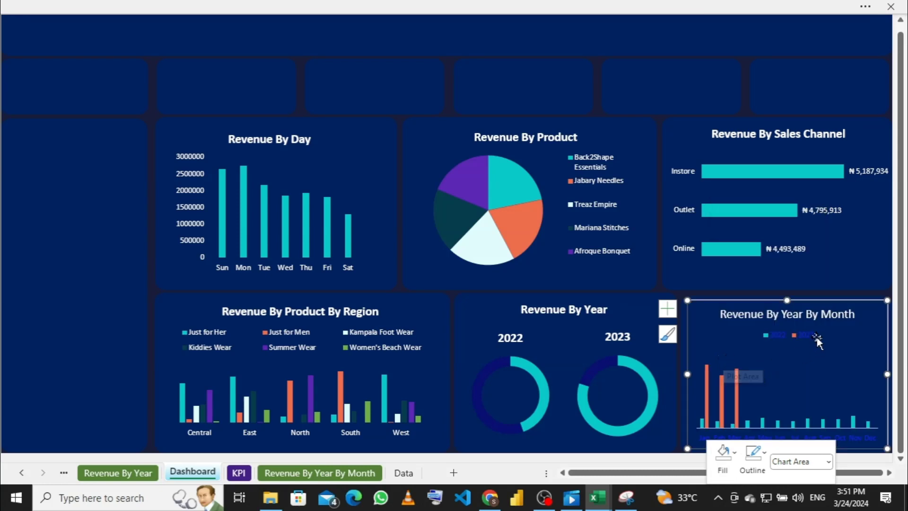
{"action": "left_click", "coordinate": [116, 331]}
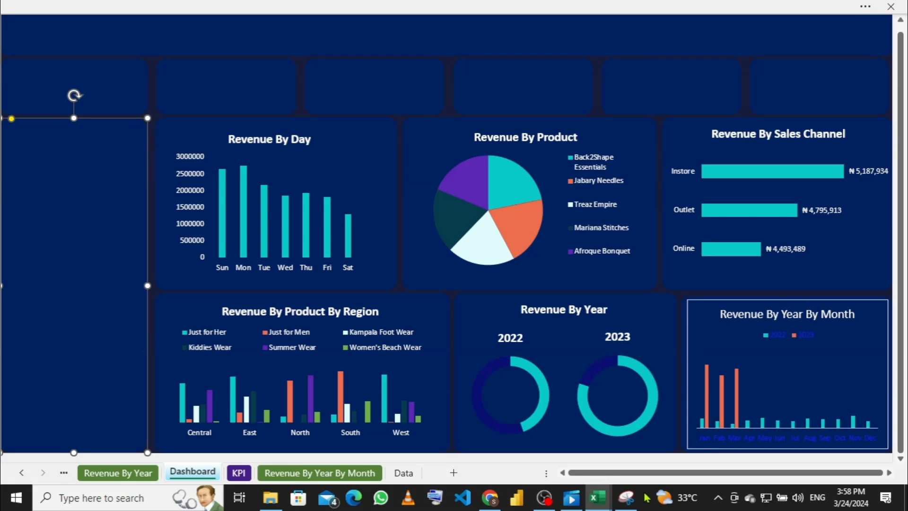
{"action": "left_click", "coordinate": [872, 316]}
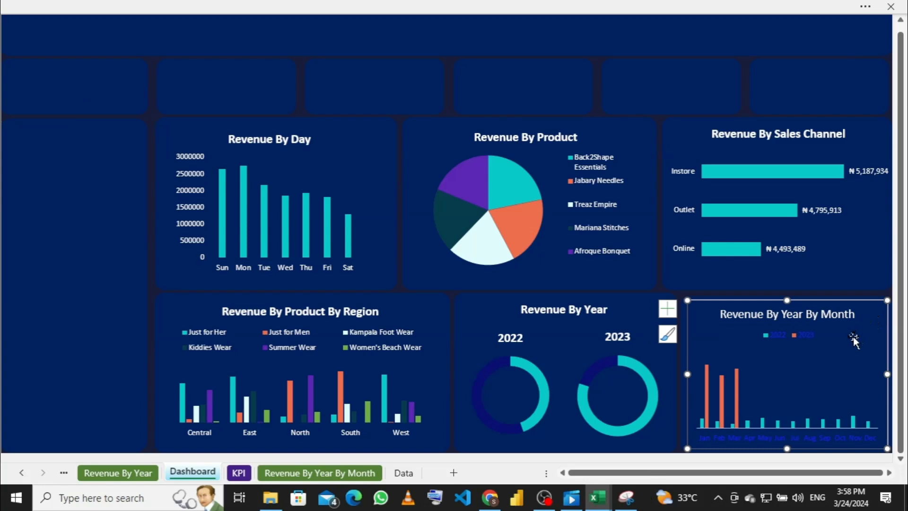
Step: Set the monthly chart's outline to No Outline
{"action": "right_click", "coordinate": [871, 319]}
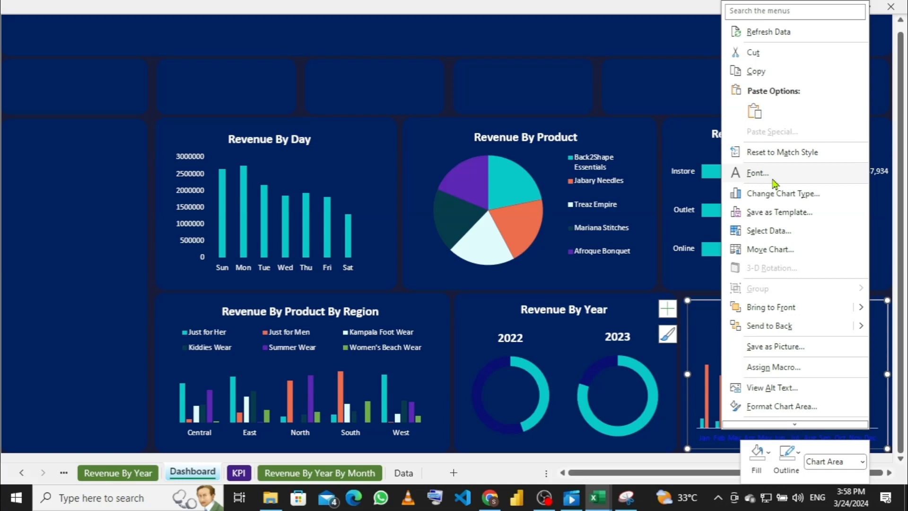
{"action": "left_click", "coordinate": [798, 452]}
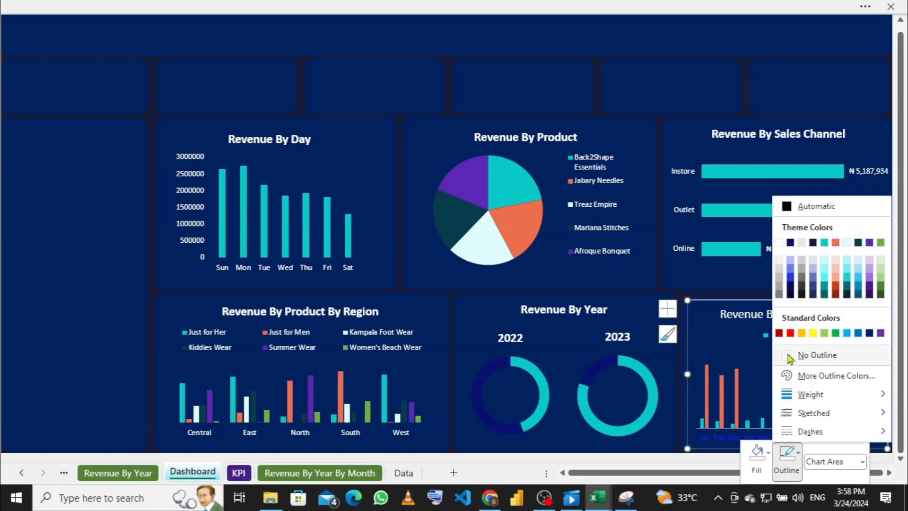
{"action": "left_click", "coordinate": [789, 355]}
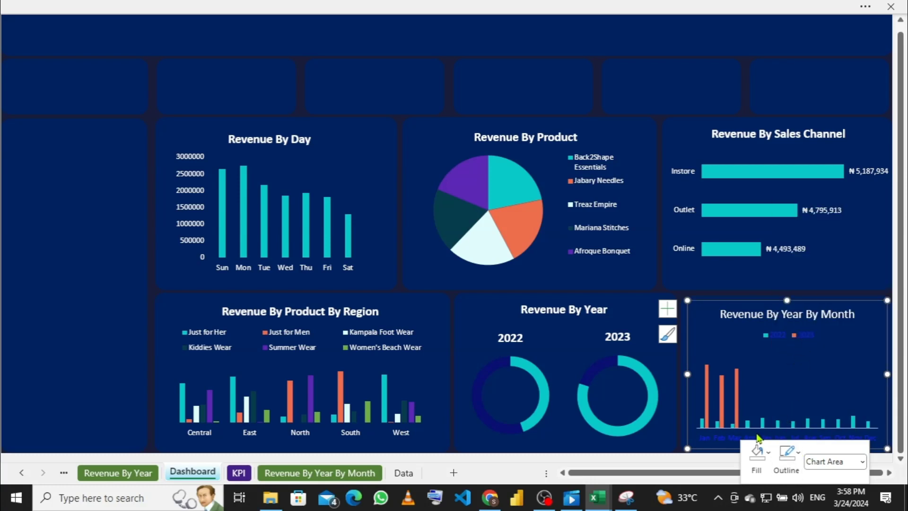
Step: Change the Jan–Dec month axis label font colour to white
{"action": "left_click", "coordinate": [725, 438]}
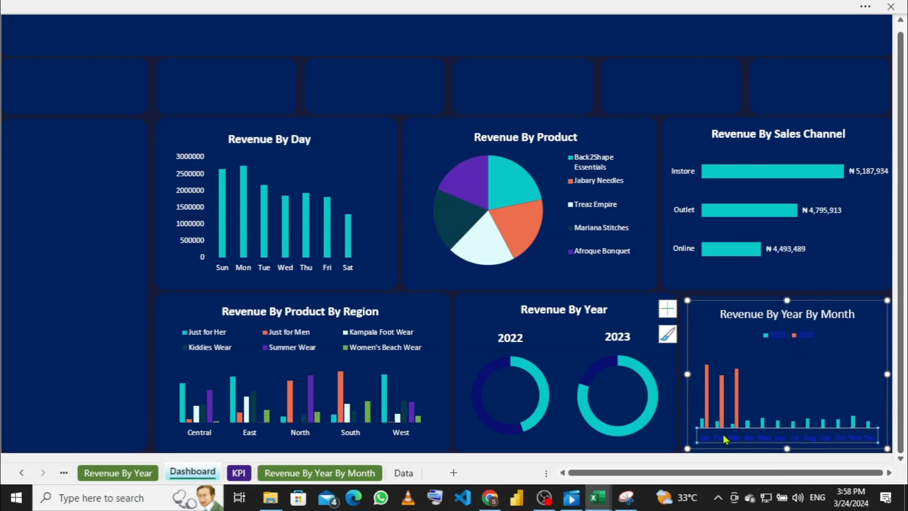
{"action": "right_click", "coordinate": [726, 439]}
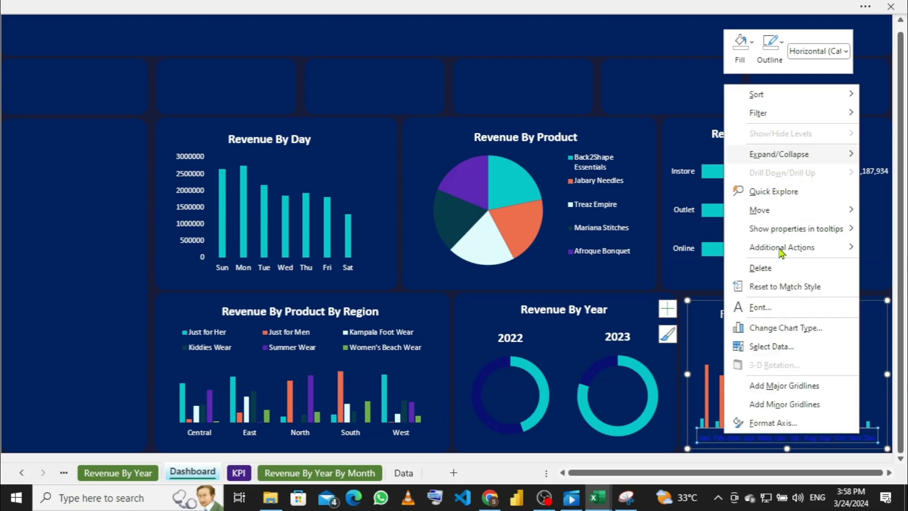
{"action": "left_click", "coordinate": [751, 307]}
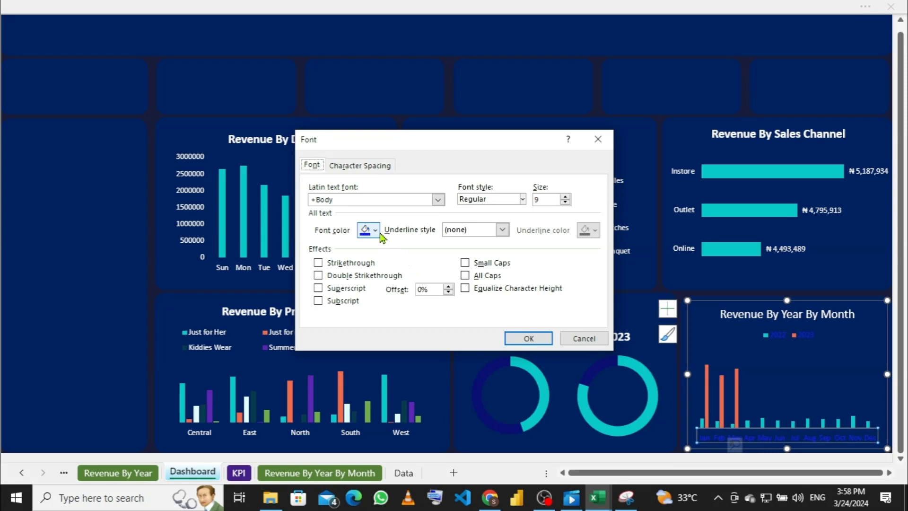
{"action": "left_click", "coordinate": [376, 231]}
{"action": "left_click", "coordinate": [365, 279]}
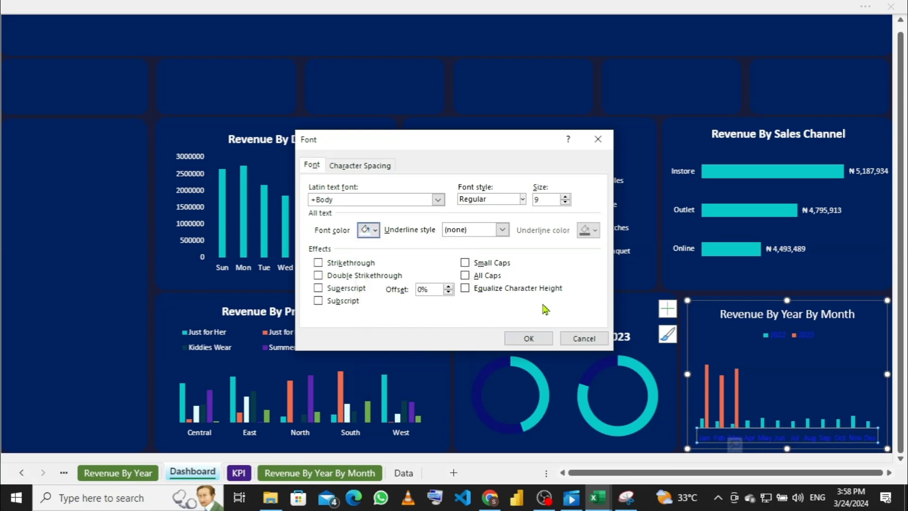
{"action": "left_click", "coordinate": [526, 338]}
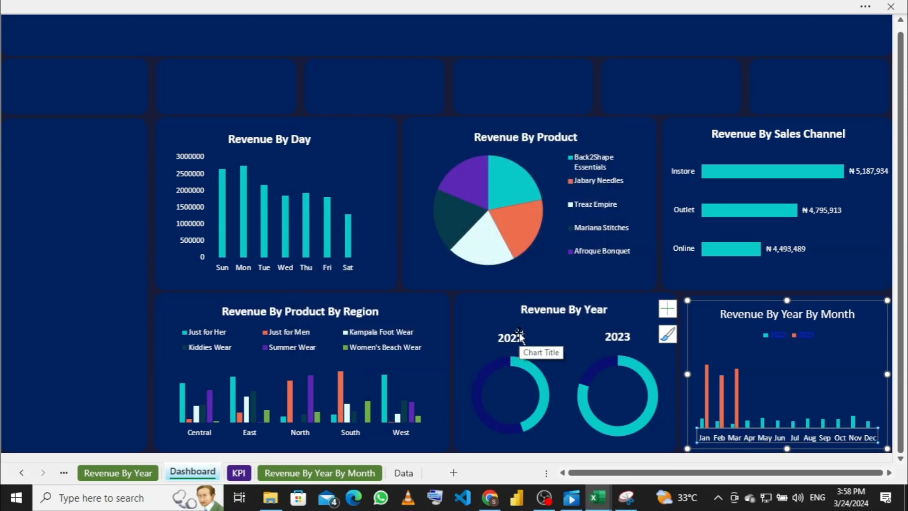
Step: Make the 2022/2023 legend text white through the Font dialog
{"action": "left_click", "coordinate": [784, 339]}
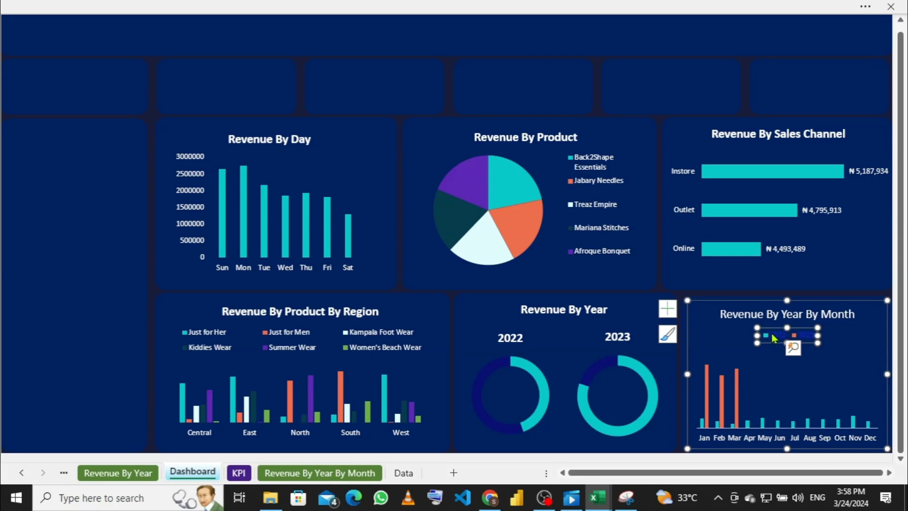
{"action": "right_click", "coordinate": [773, 334]}
{"action": "left_click", "coordinate": [806, 382]}
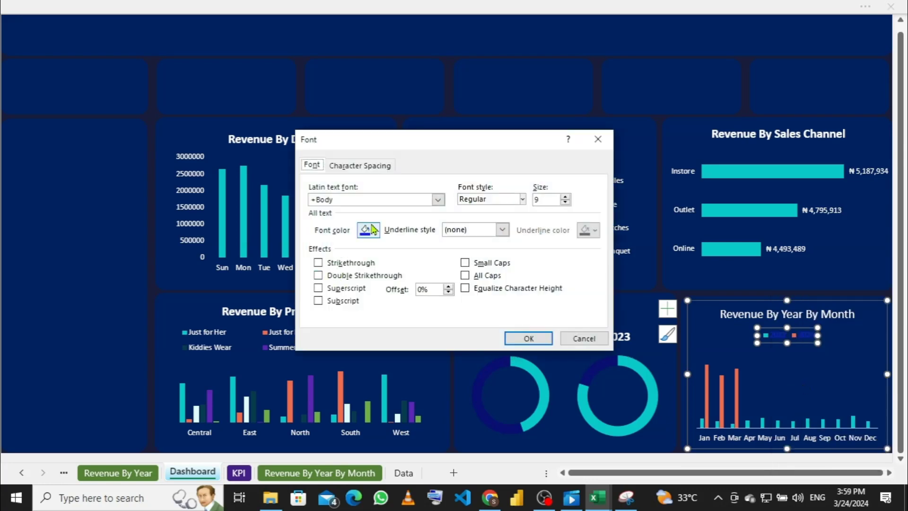
{"action": "left_click", "coordinate": [377, 230]}
{"action": "left_click", "coordinate": [362, 280]}
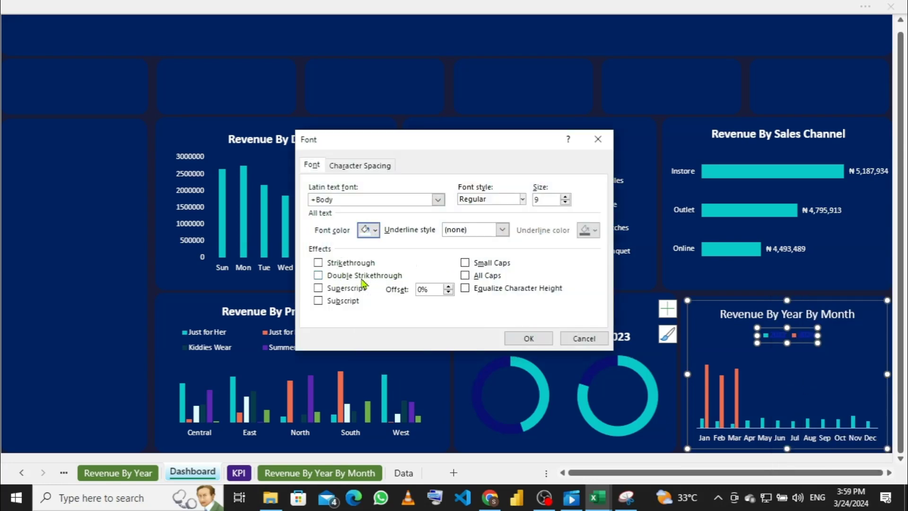
{"action": "left_click", "coordinate": [529, 339]}
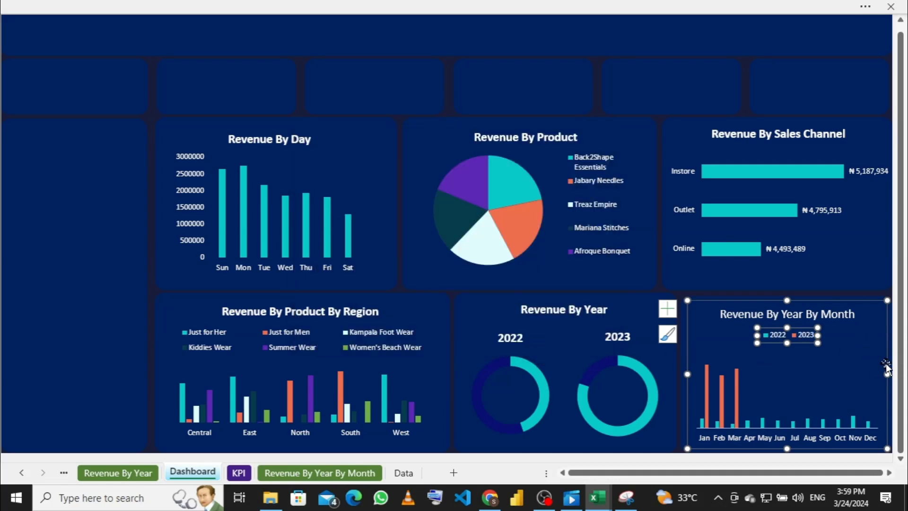
Step: Widen the chart slightly and bring up the month axis outline options
{"action": "left_click", "coordinate": [887, 374]}
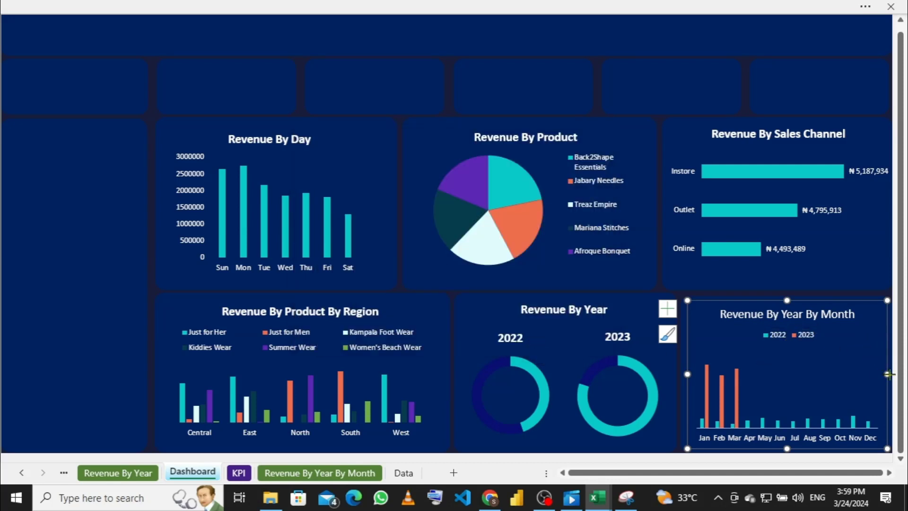
{"action": "left_click_drag", "start_coordinate": [891, 374], "coordinate": [888, 373]}
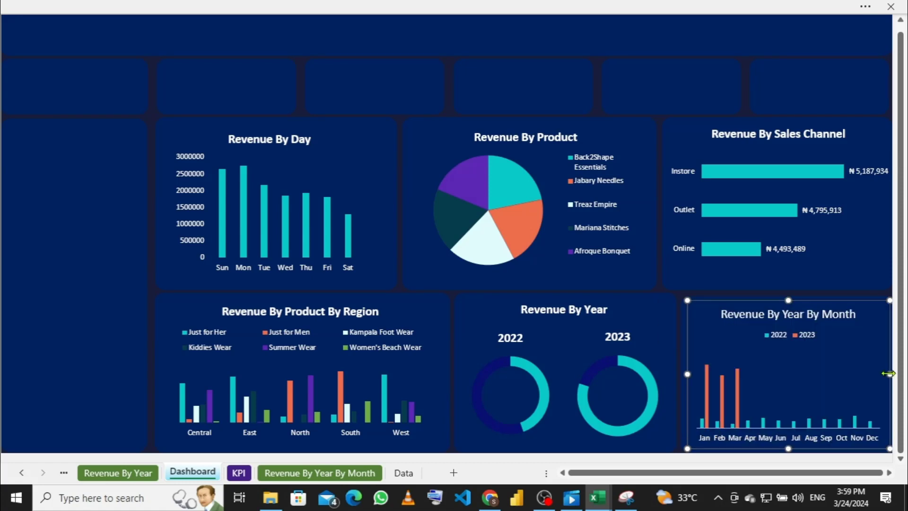
{"action": "left_click", "coordinate": [798, 439]}
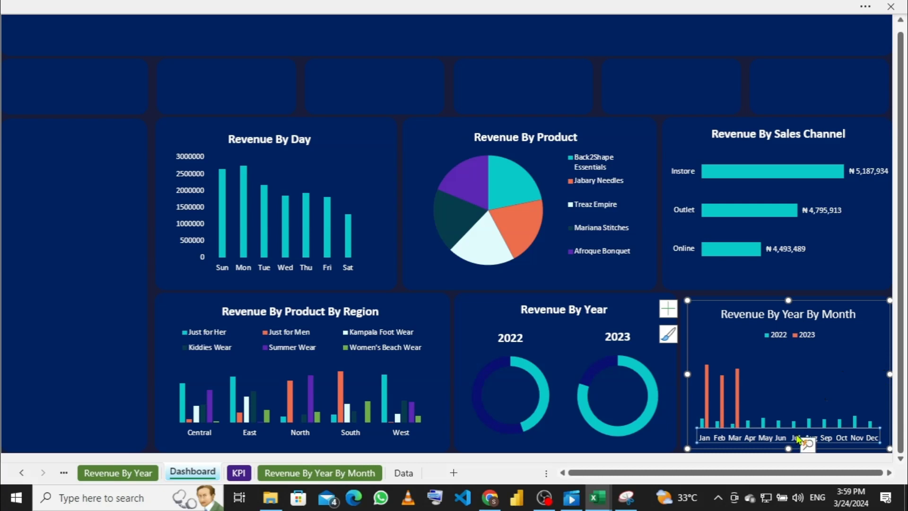
{"action": "right_click", "coordinate": [798, 439]}
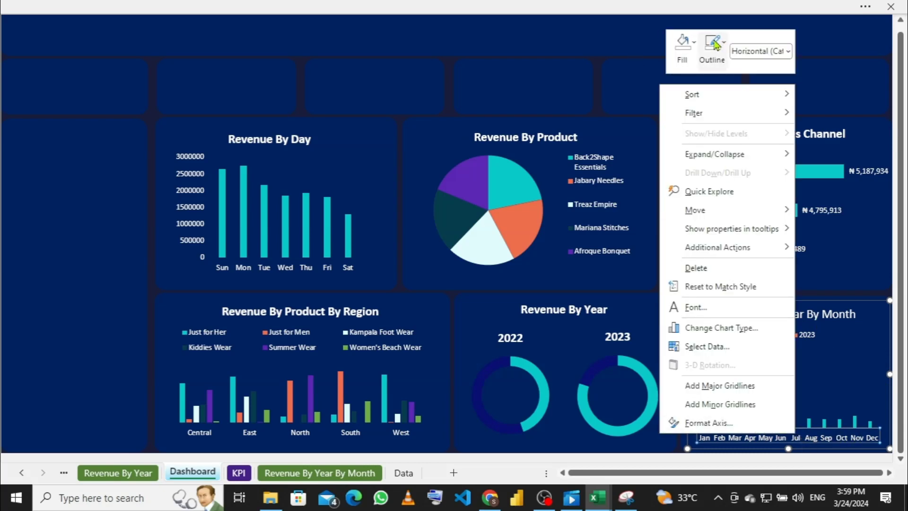
{"action": "left_click", "coordinate": [726, 50]}
Step: Remove the outline from the month axis of the Revenue By Year By Month chart
{"action": "left_click", "coordinate": [726, 50]}
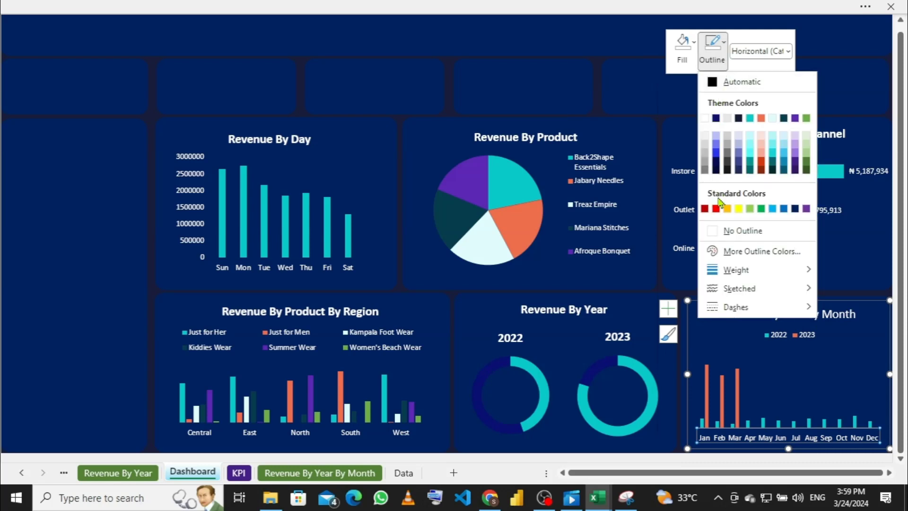
{"action": "left_click", "coordinate": [716, 235]}
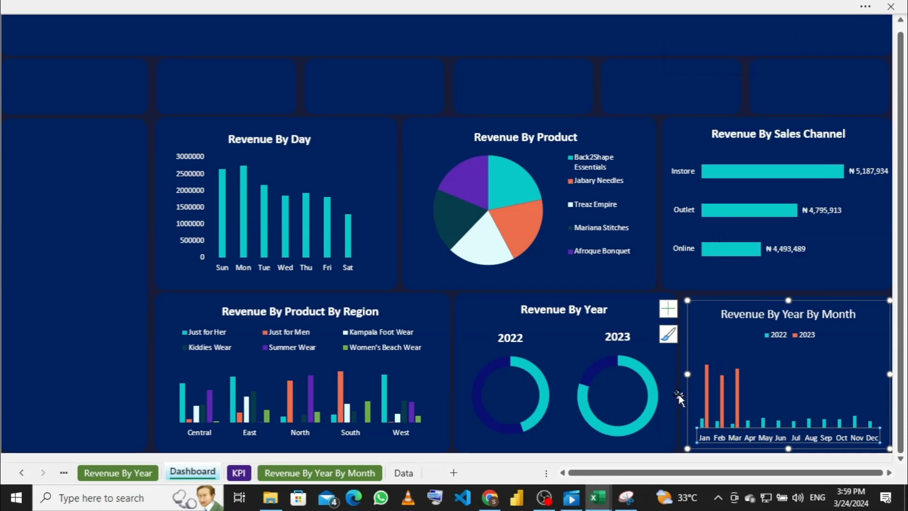
{"action": "left_click", "coordinate": [664, 374]}
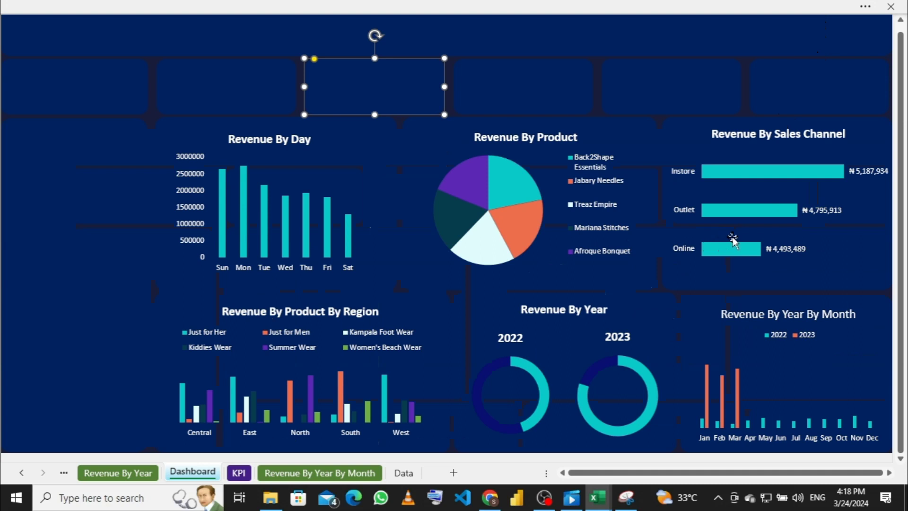
Step: Make the Revenue By Year By Month chart title bold, then select the Revenue By Sales Channel chart box
{"action": "mouse_move", "coordinate": [747, 249]}
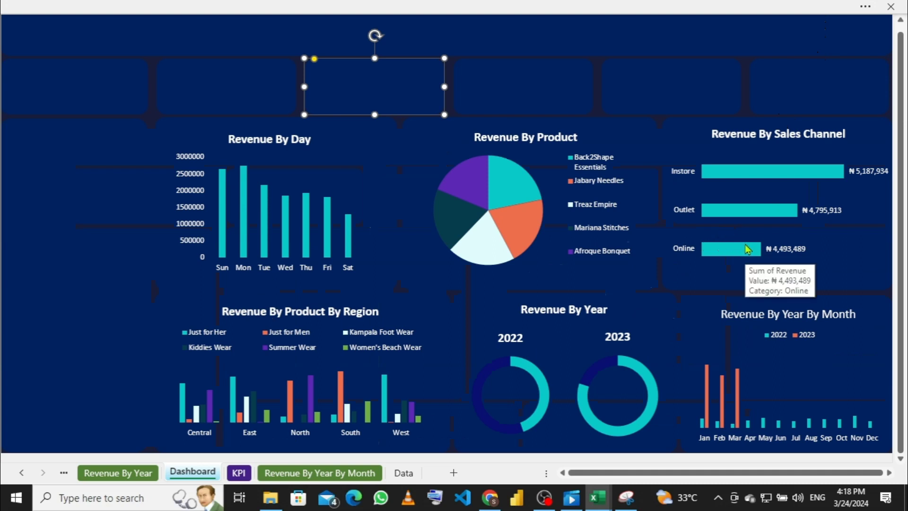
{"action": "left_click", "coordinate": [755, 312]}
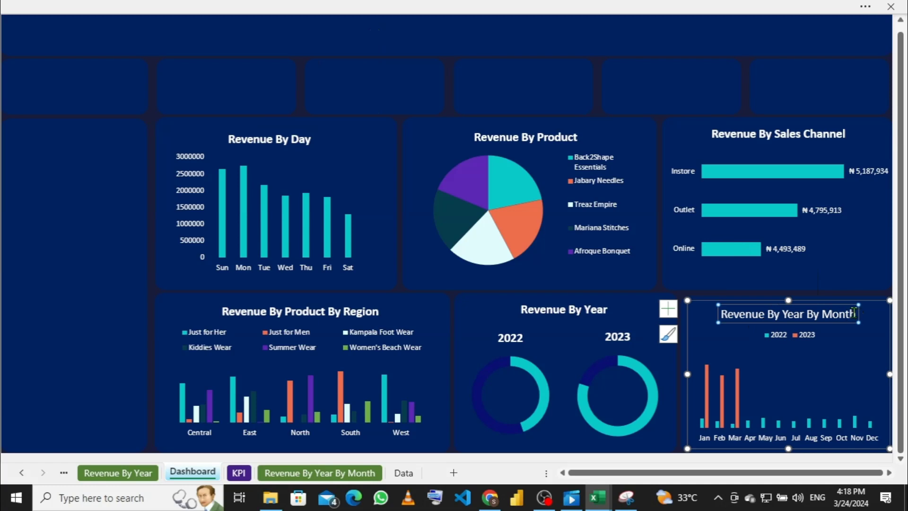
{"action": "left_click_drag", "start_coordinate": [856, 313], "coordinate": [717, 313]}
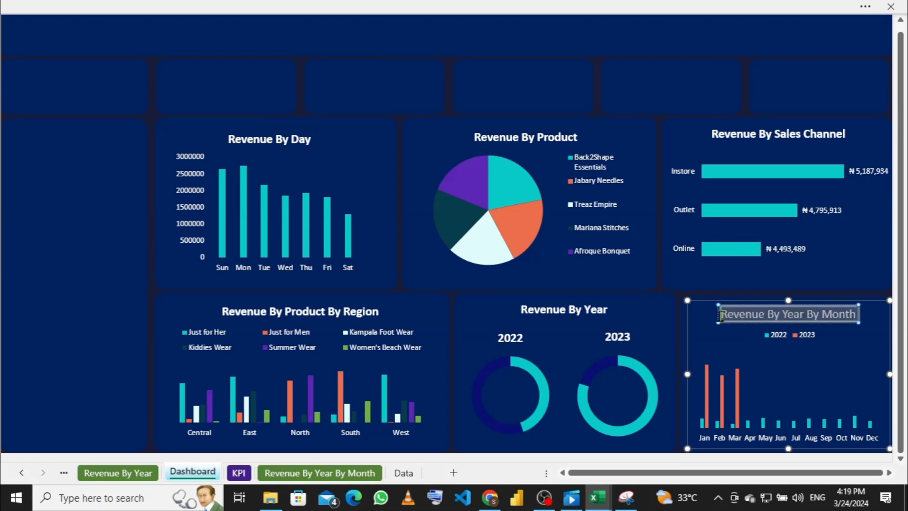
{"action": "left_click", "coordinate": [520, 8]}
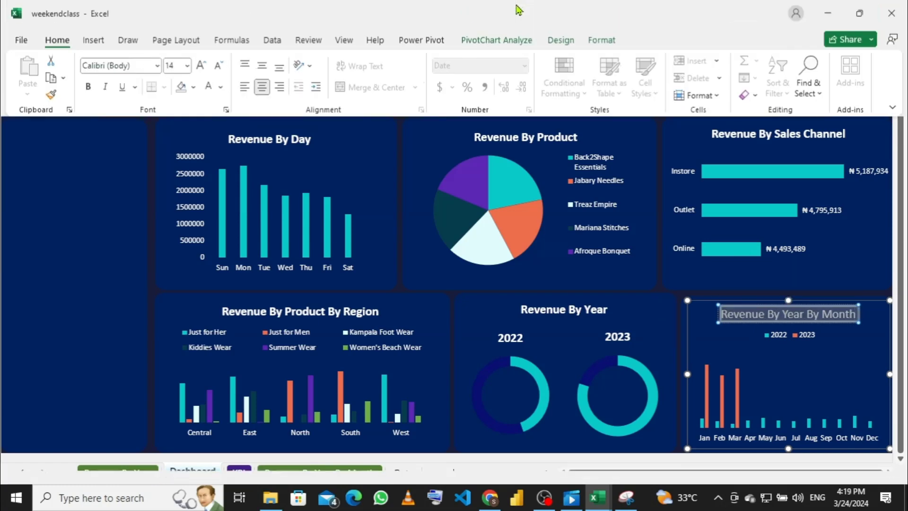
{"action": "left_click", "coordinate": [88, 90]}
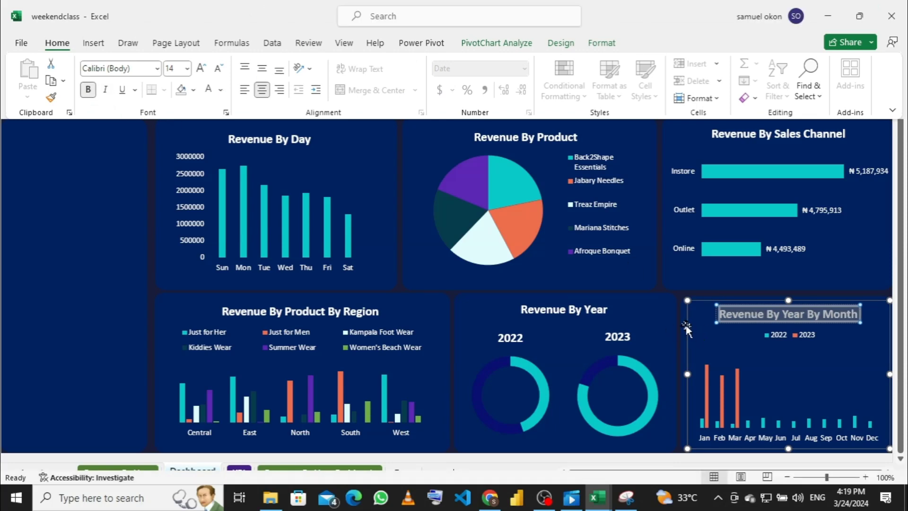
{"action": "left_click", "coordinate": [689, 299]}
{"action": "left_click", "coordinate": [693, 286]}
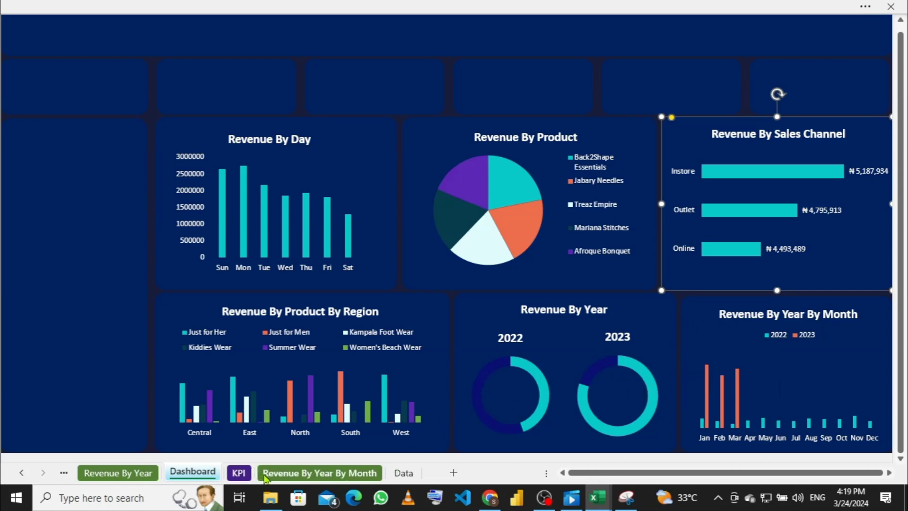
Step: On the KPI sheet, link A7 to A4 (350) and B7 to B4 (yoy growth) by formula
{"action": "left_click", "coordinate": [240, 472]}
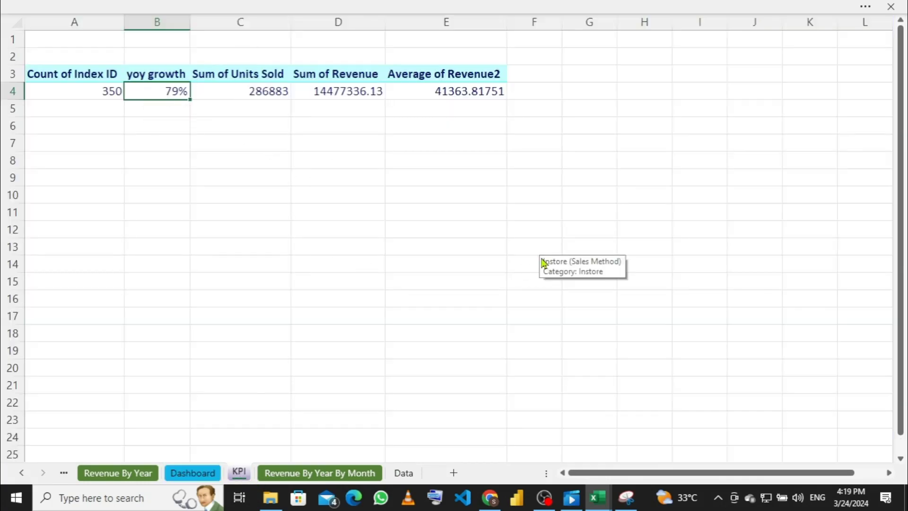
{"action": "scroll", "coordinate": [543, 263], "scroll_direction": "up", "scroll_amount": 1}
{"action": "scroll", "coordinate": [536, 255], "scroll_direction": "down", "scroll_amount": 5}
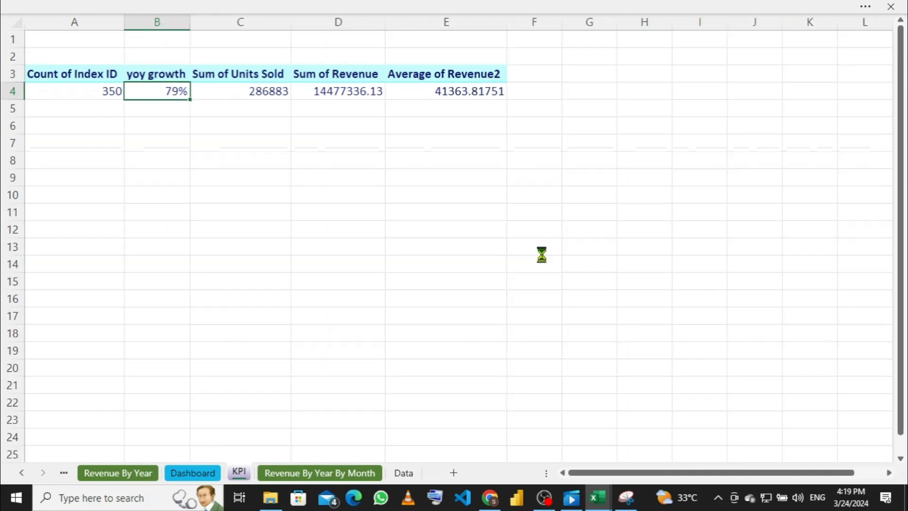
{"action": "scroll", "coordinate": [604, 366], "scroll_direction": "up", "scroll_amount": 3}
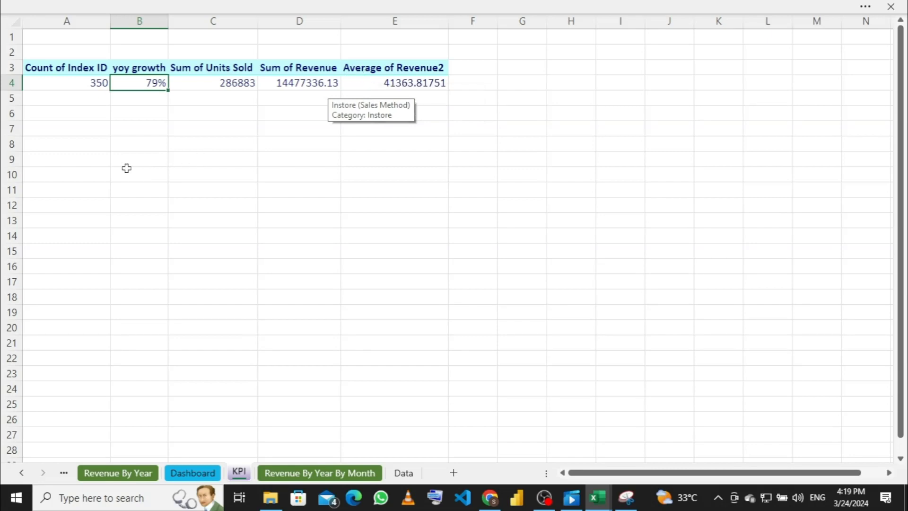
{"action": "left_click", "coordinate": [85, 132]}
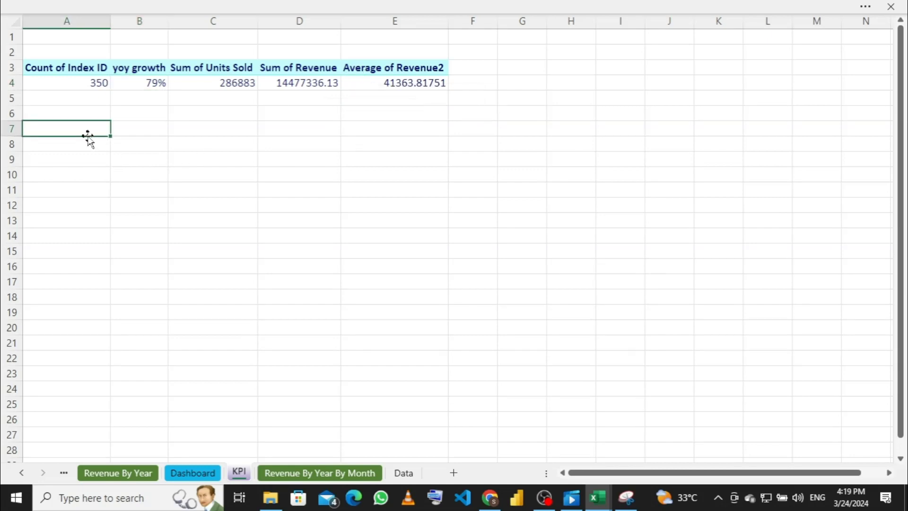
{"action": "type", "text": "=a"}
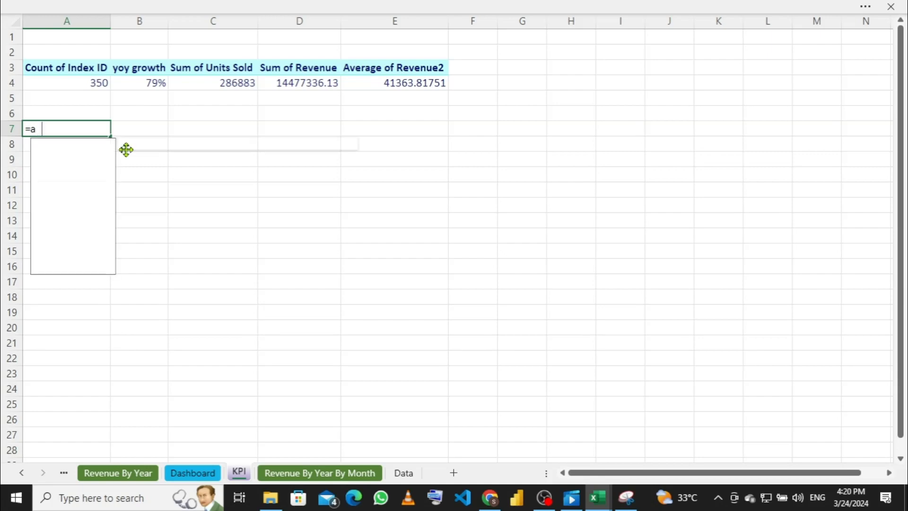
{"action": "type", "text": "4"}
{"action": "key", "text": "Return"}
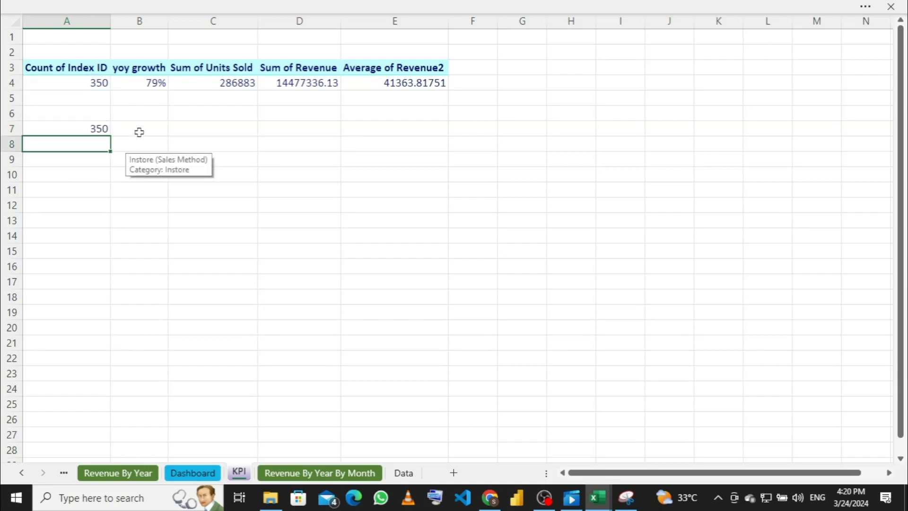
{"action": "left_click", "coordinate": [139, 131]}
{"action": "type", "text": "="}
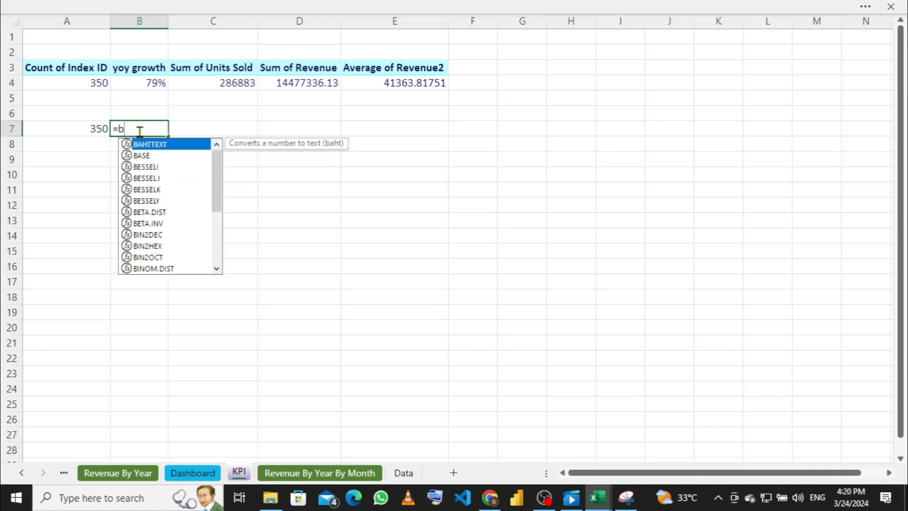
{"action": "type", "text": "b4"}
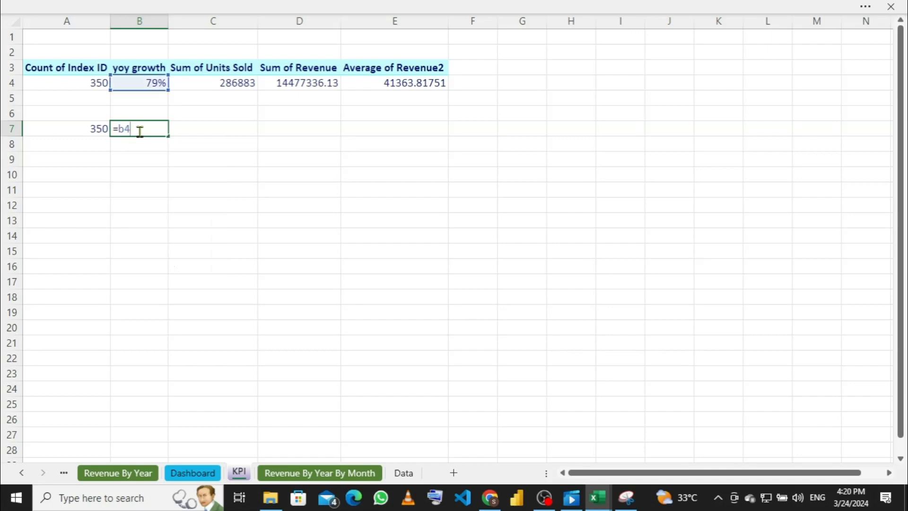
{"action": "key", "text": "Return"}
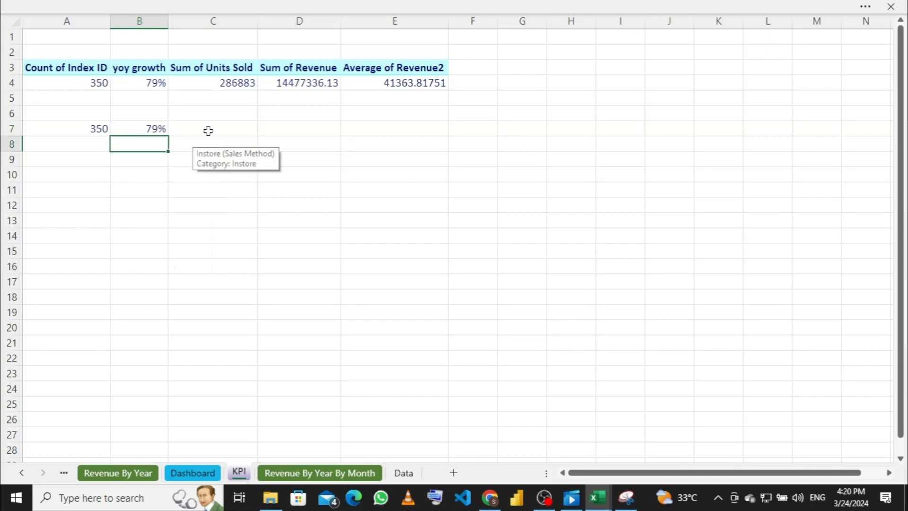
Step: Link C7 to C4 and D7 to D4, then fill D7's formula across into E7
{"action": "left_click", "coordinate": [208, 130]}
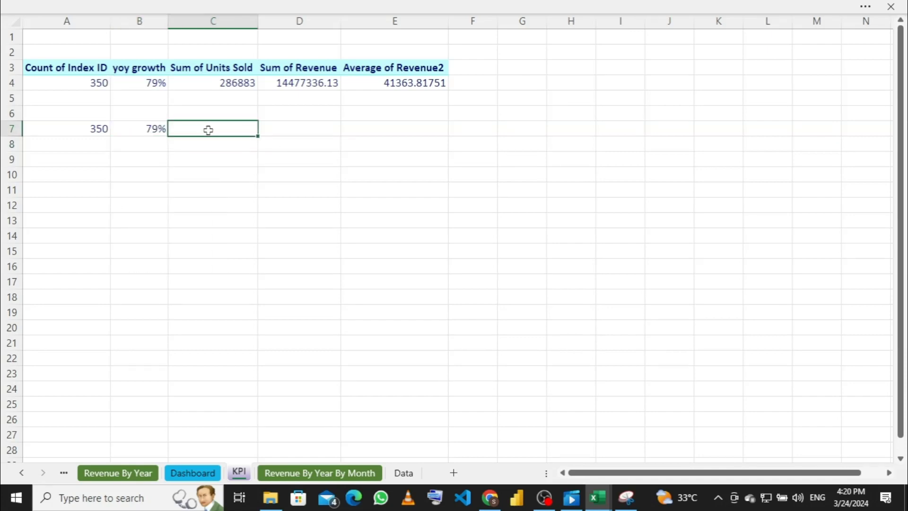
{"action": "type", "text": "="}
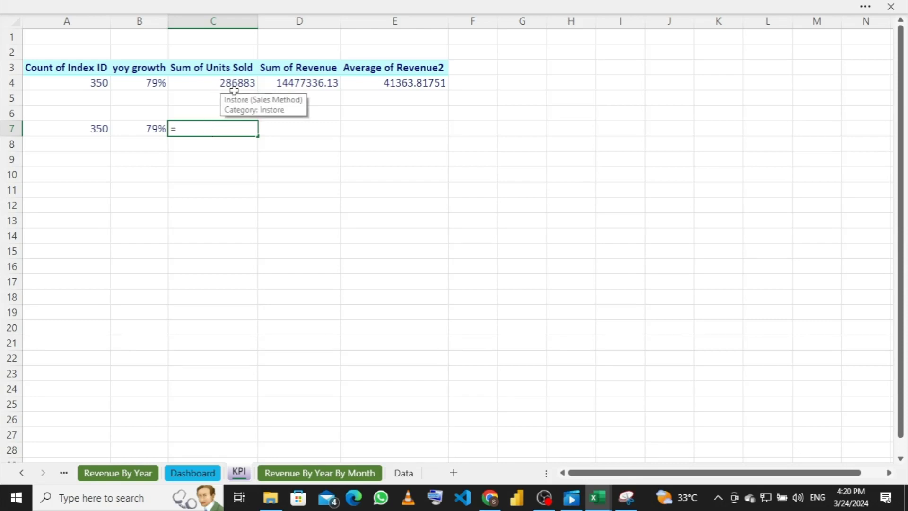
{"action": "type", "text": "c4"}
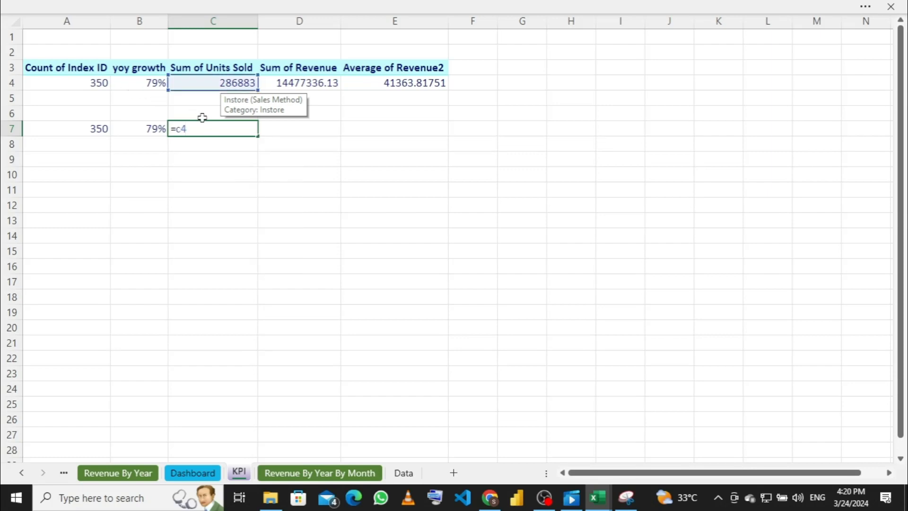
{"action": "key", "text": "Return"}
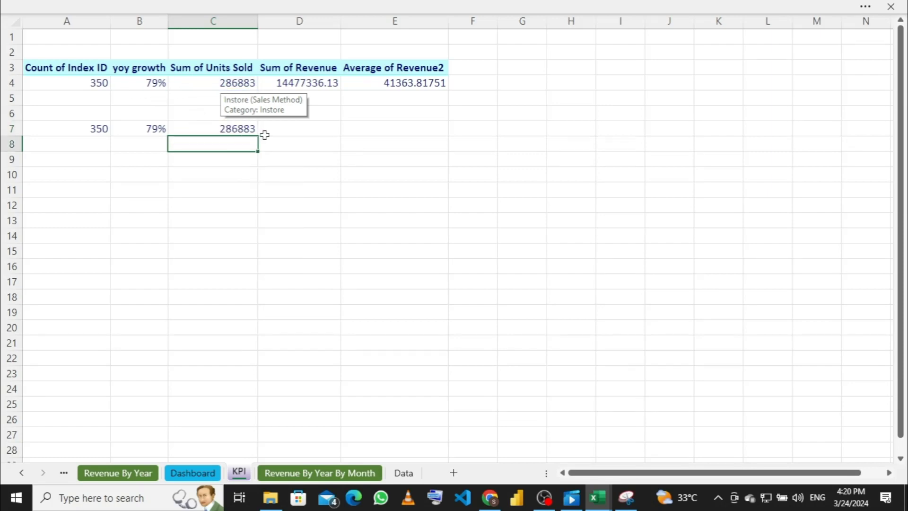
{"action": "left_click", "coordinate": [281, 128]}
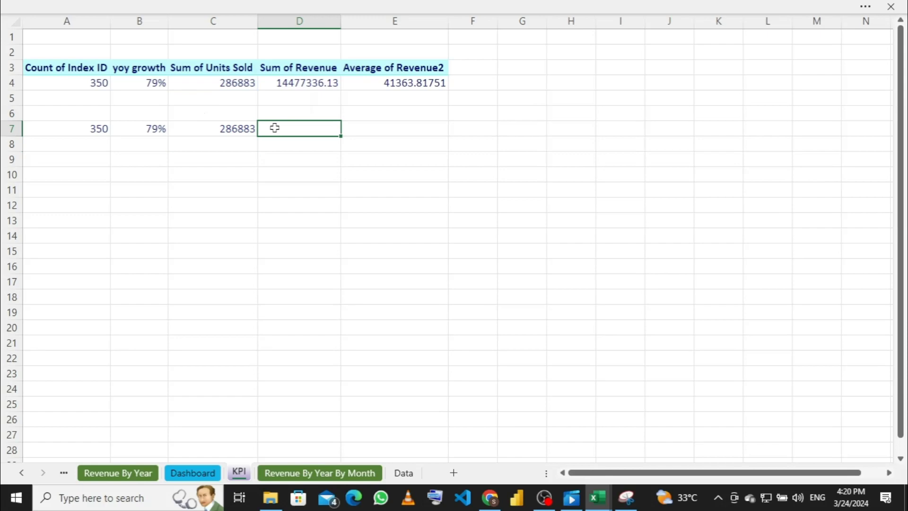
{"action": "type", "text": "=d"}
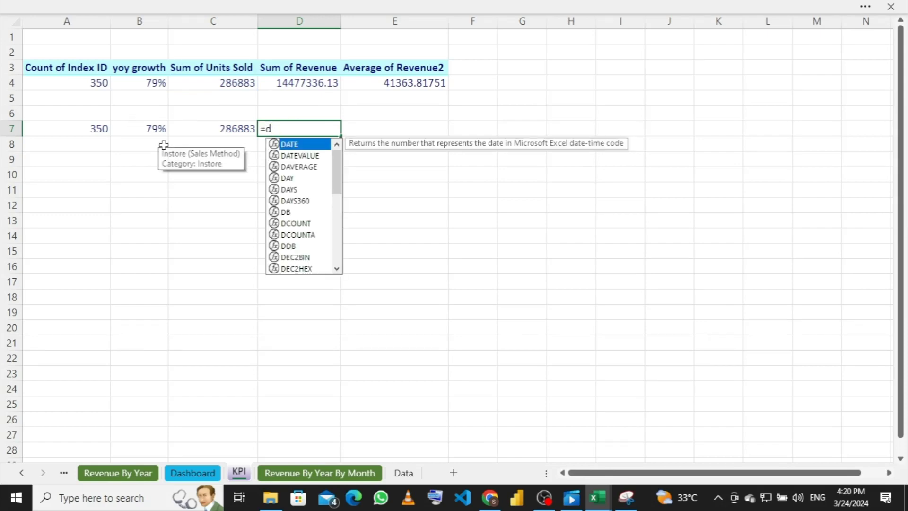
{"action": "type", "text": "4"}
{"action": "key", "text": "Return"}
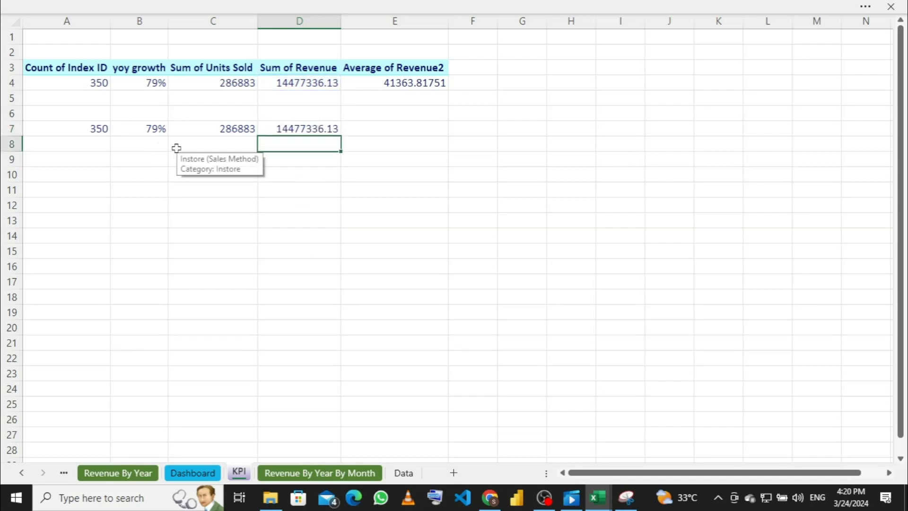
{"action": "left_click", "coordinate": [305, 128]}
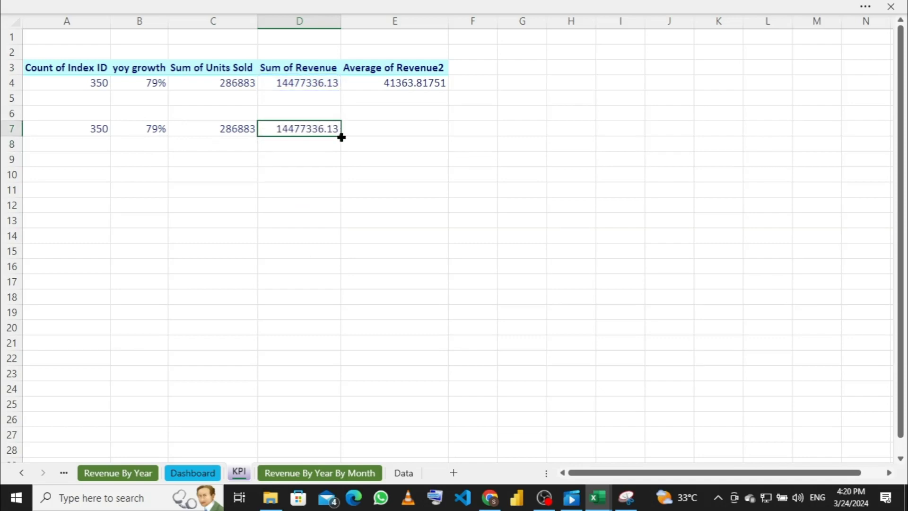
{"action": "left_click_drag", "start_coordinate": [342, 137], "coordinate": [404, 143]}
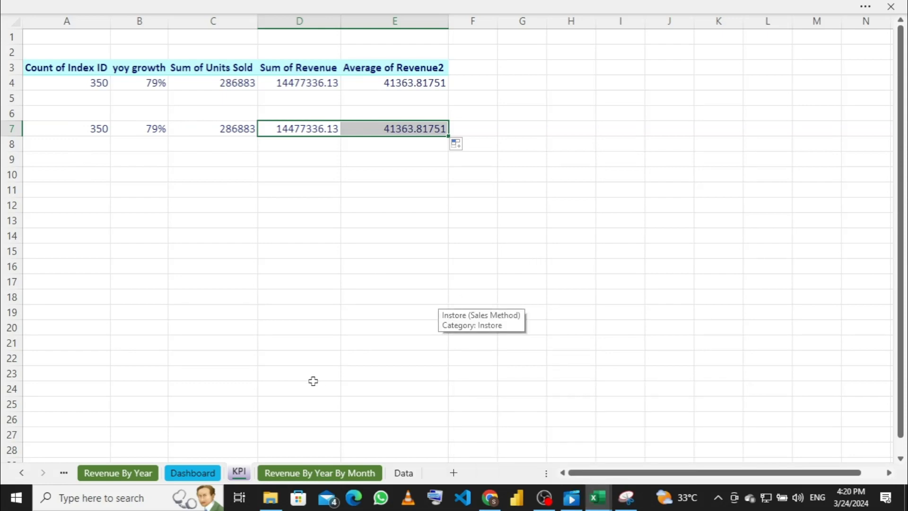
Step: Undo the filled row 7 values on the KPI sheet and re-enter =A4 and =B4 in A7:B7
{"action": "left_click", "coordinate": [184, 474]}
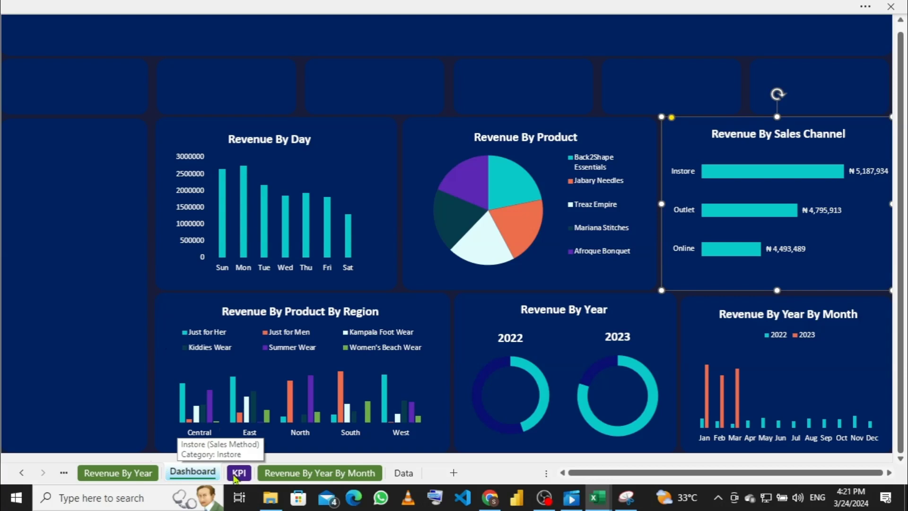
{"action": "left_click", "coordinate": [236, 475]}
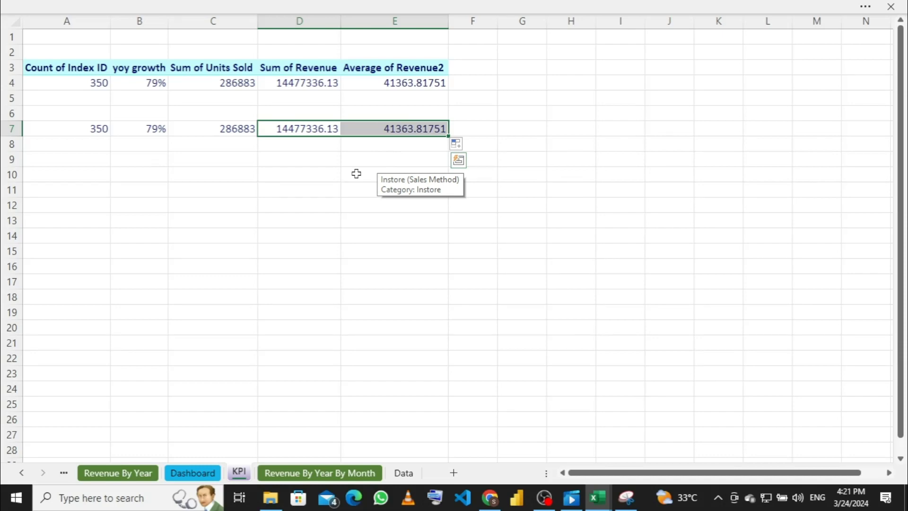
{"action": "key", "text": "ctrl+z"}
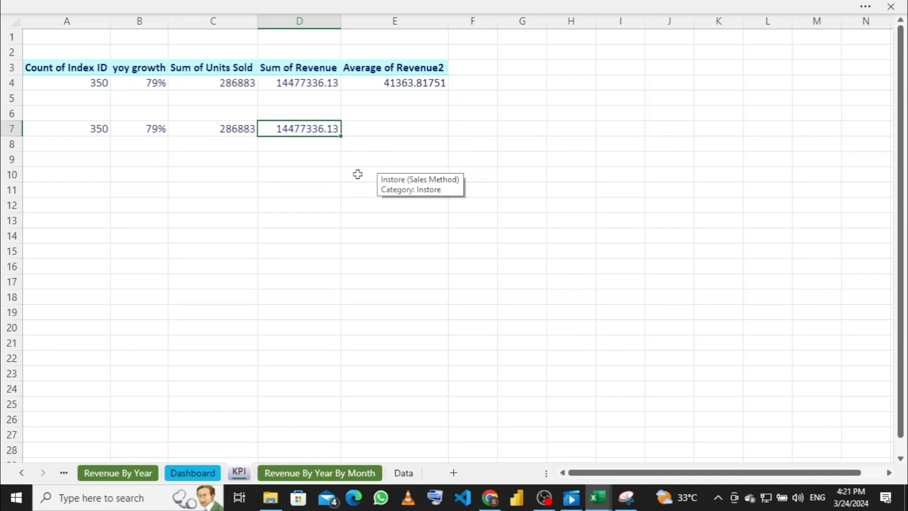
{"action": "key", "text": "ctrl+z"}
{"action": "key", "text": "ctrl+z"}
{"action": "key", "text": "ctrl+z"}
{"action": "key", "text": "ctrl+z"}
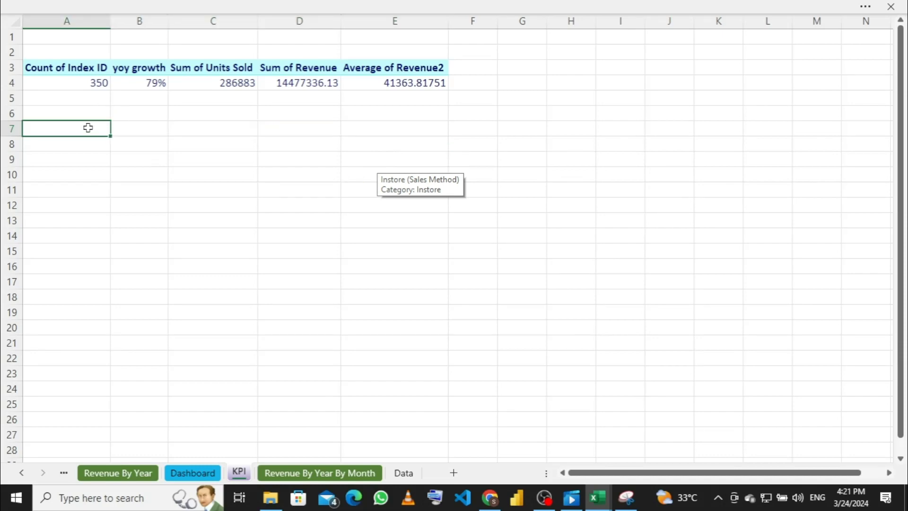
{"action": "type", "text": "="}
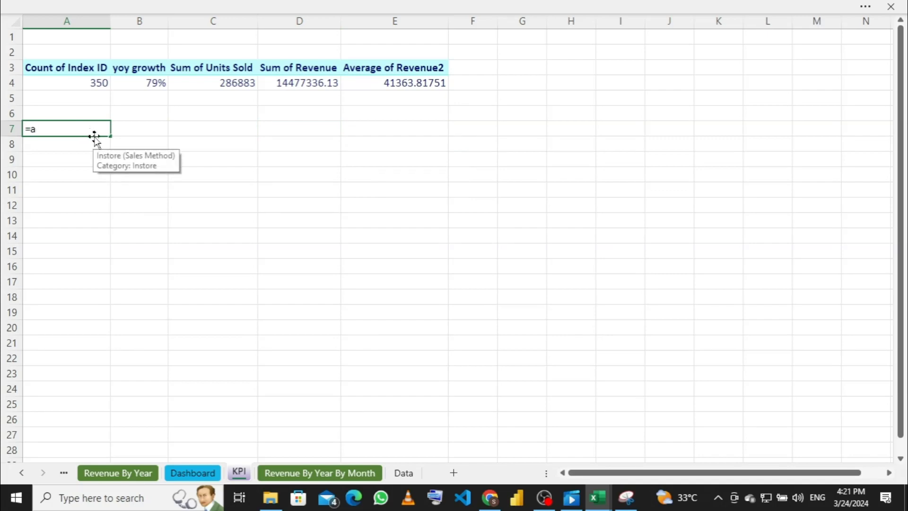
{"action": "type", "text": "a4"}
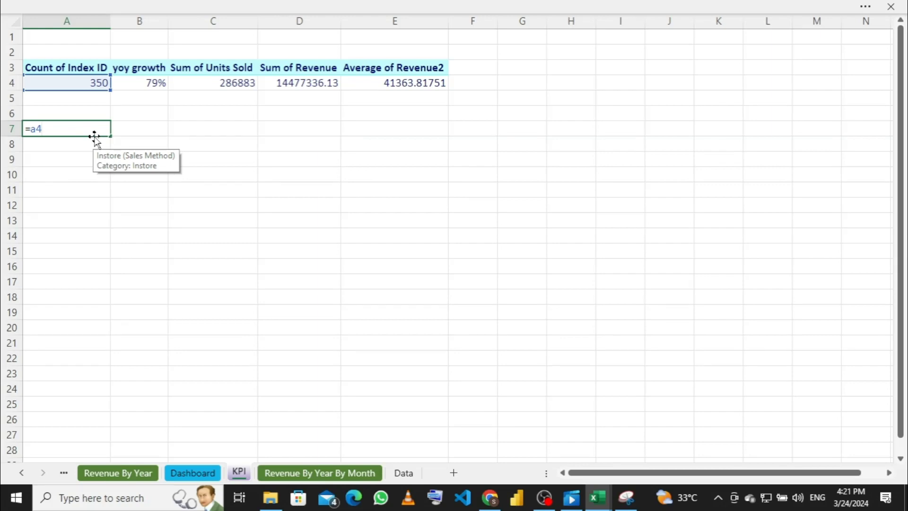
{"action": "key", "text": "Return"}
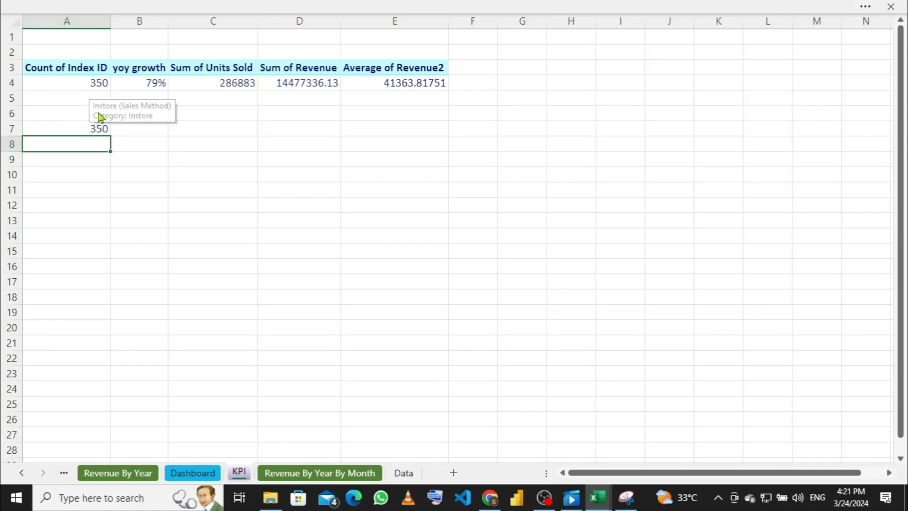
{"action": "left_click", "coordinate": [142, 133]}
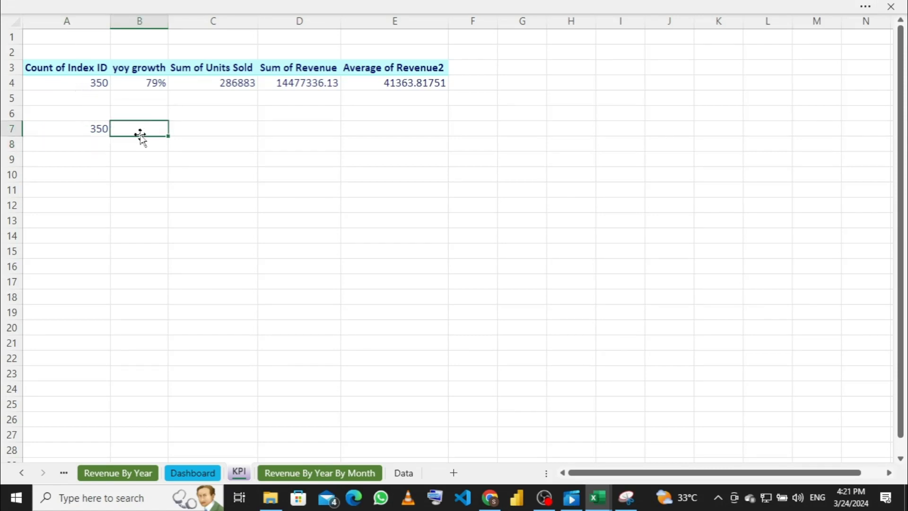
{"action": "type", "text": "=b4"}
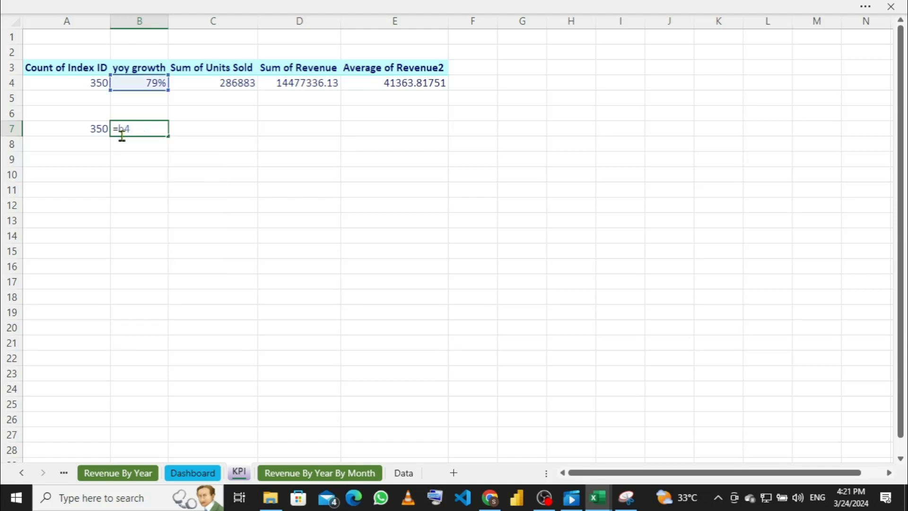
{"action": "key", "text": "Return"}
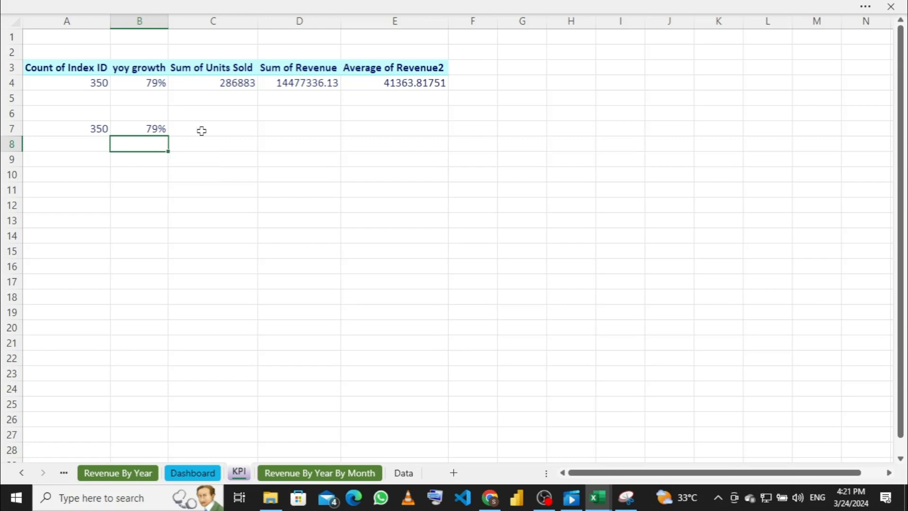
Step: Enter =C4, =D4 and =E4 in C7:E7, so E7 shows 41363.81751
{"action": "left_click", "coordinate": [201, 130]}
{"action": "double_click", "coordinate": [200, 130]}
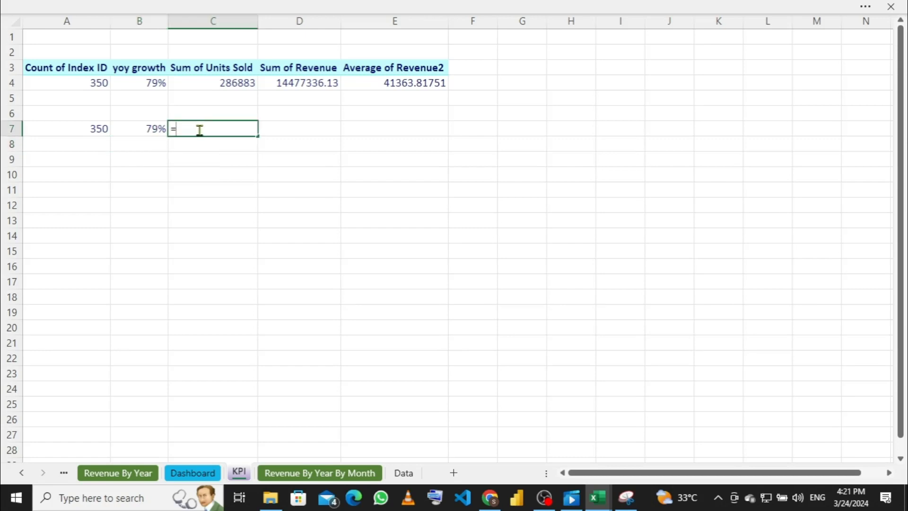
{"action": "type", "text": "=c4"}
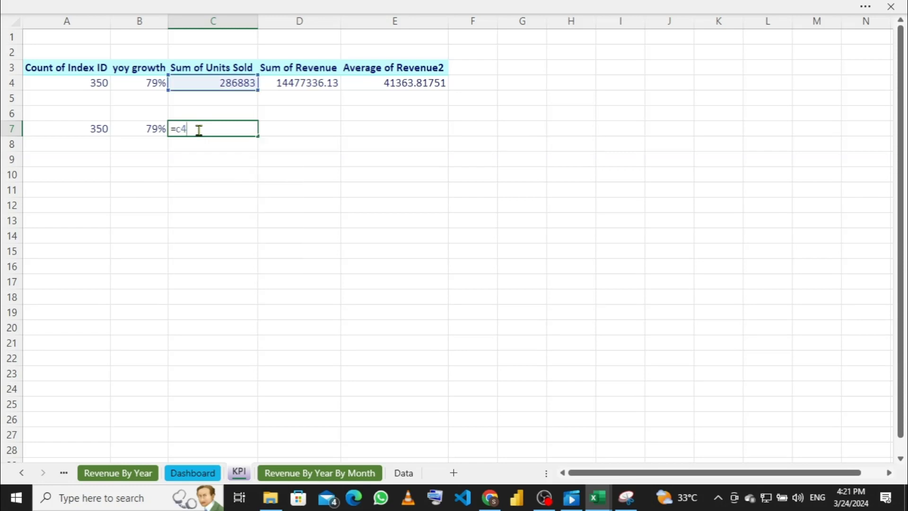
{"action": "key", "text": "Return"}
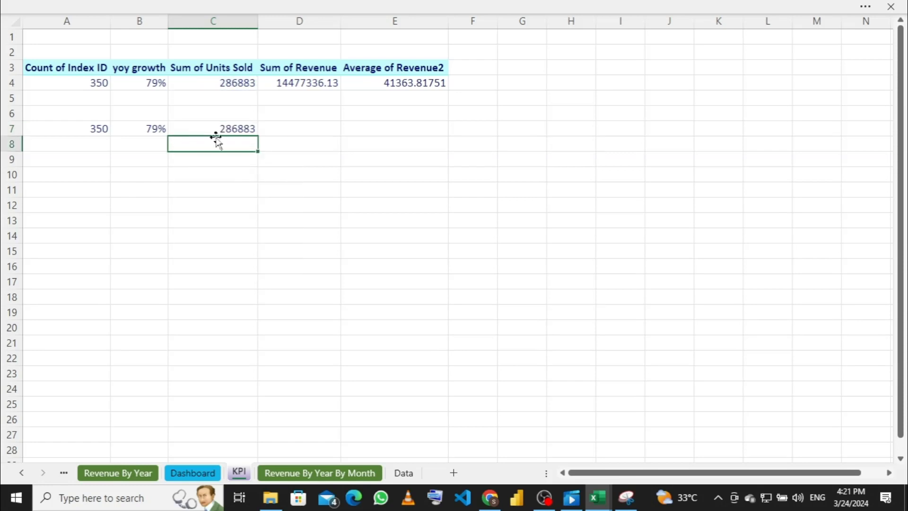
{"action": "left_click", "coordinate": [290, 130]}
{"action": "type", "text": "="}
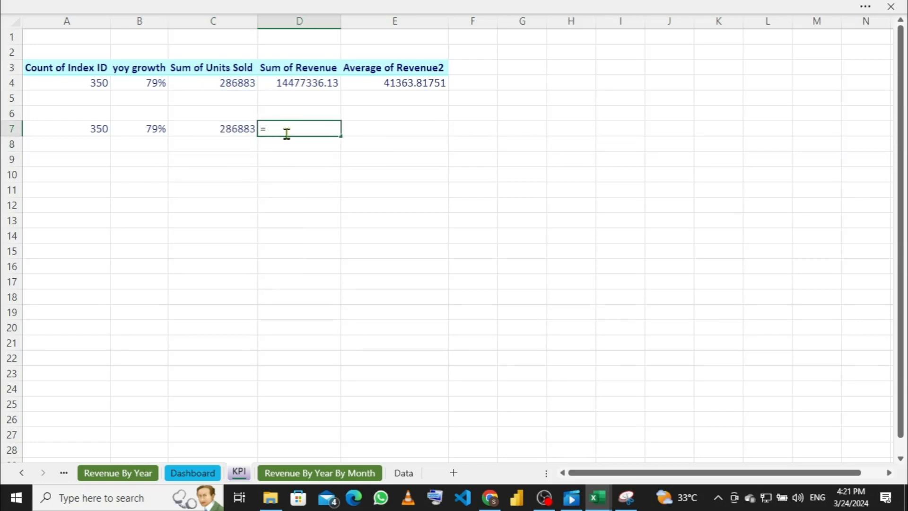
{"action": "type", "text": "d4"}
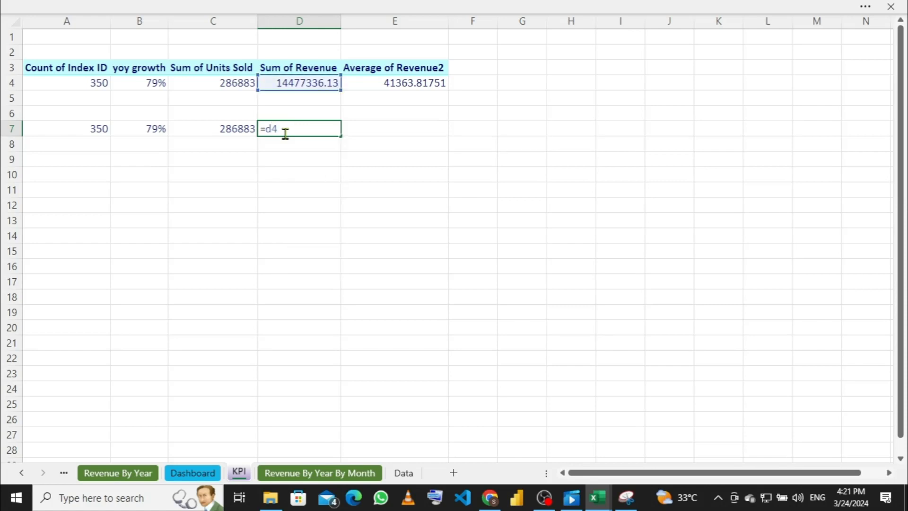
{"action": "key", "text": "Return"}
{"action": "left_click", "coordinate": [384, 135]}
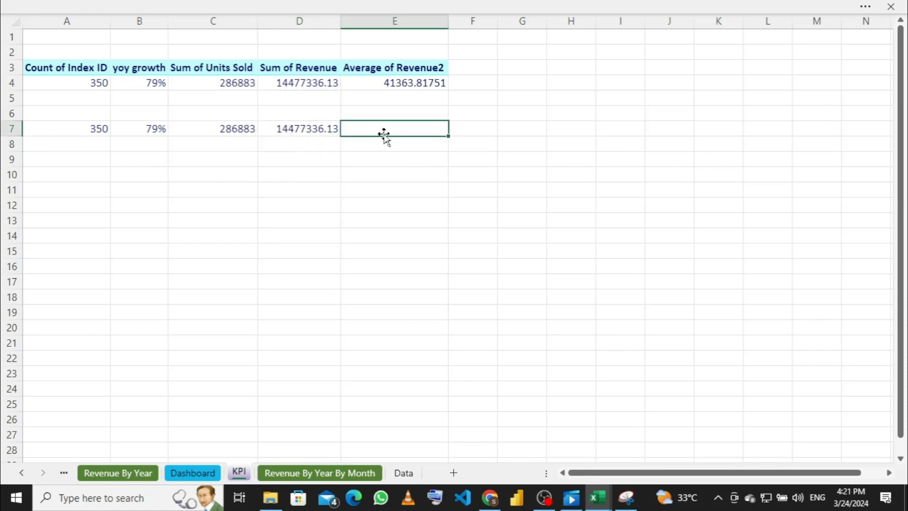
{"action": "type", "text": "=e4"}
{"action": "key", "text": "Return"}
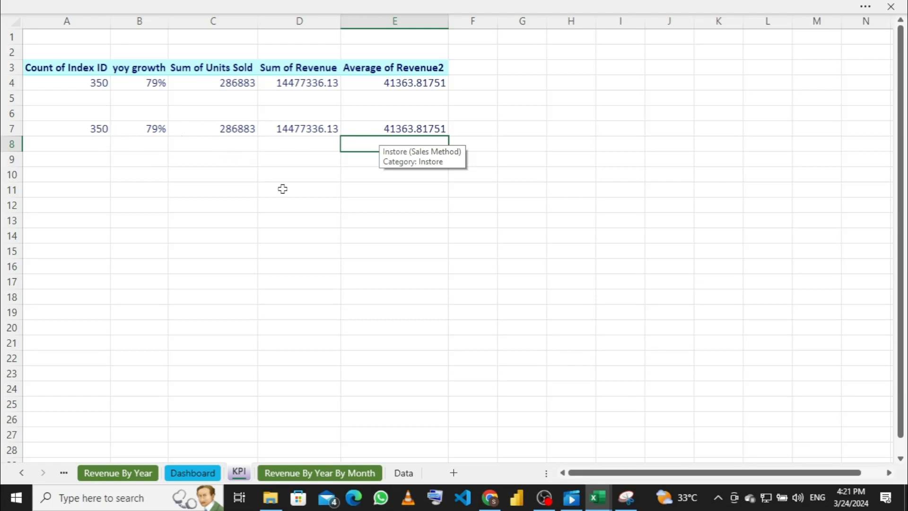
Step: Go back to the Dashboard sheet and bring back the auto-hidden ribbon
{"action": "left_click", "coordinate": [210, 476]}
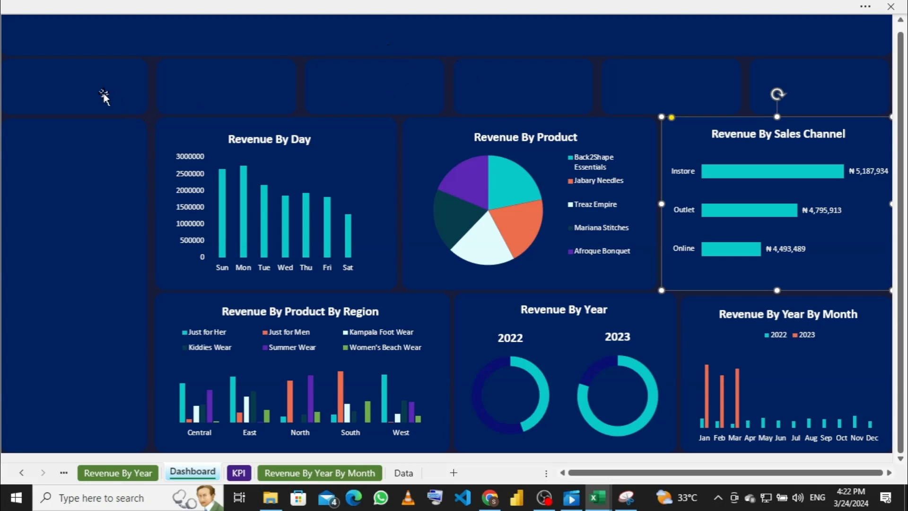
{"action": "left_click", "coordinate": [297, 6]}
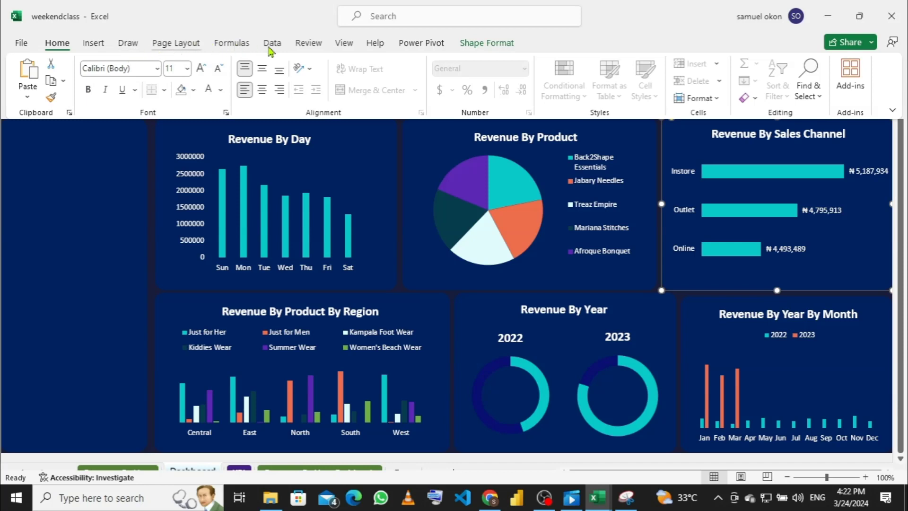
Step: Check Formula Bar in the View tab's Show group, then hide and restore the ribbon
{"action": "left_click", "coordinate": [343, 43]}
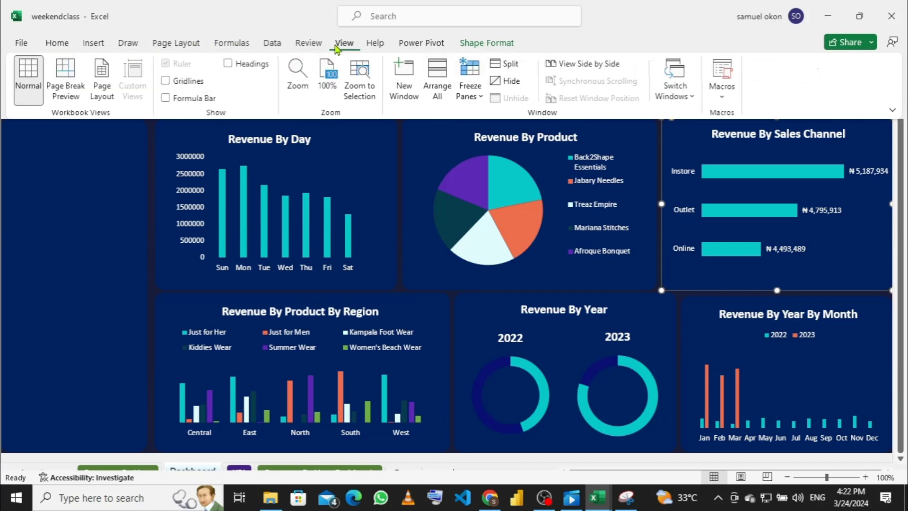
{"action": "left_click", "coordinate": [166, 98]}
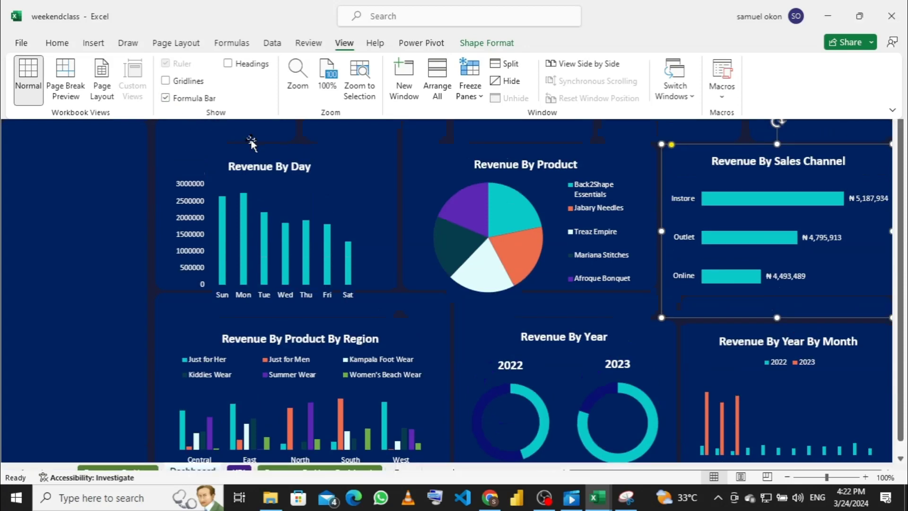
{"action": "key", "text": "ctrl+shift+F1"}
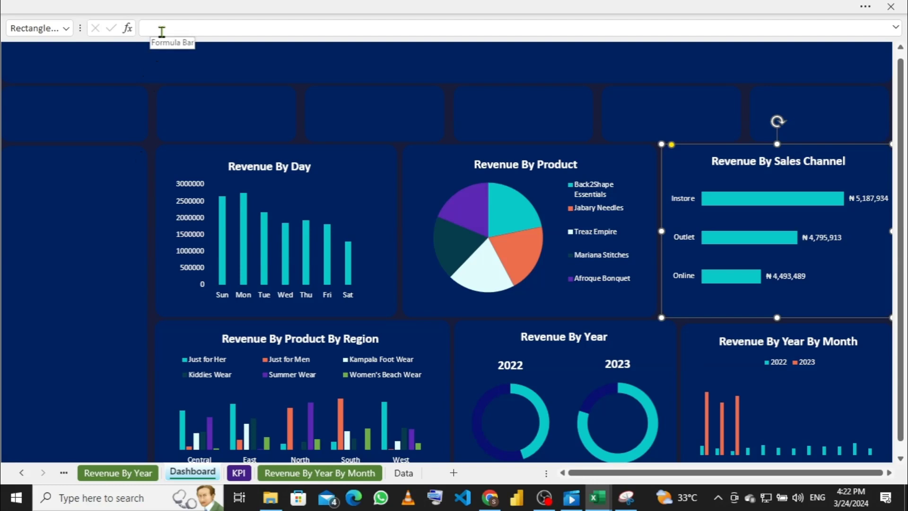
{"action": "left_click", "coordinate": [192, 6]}
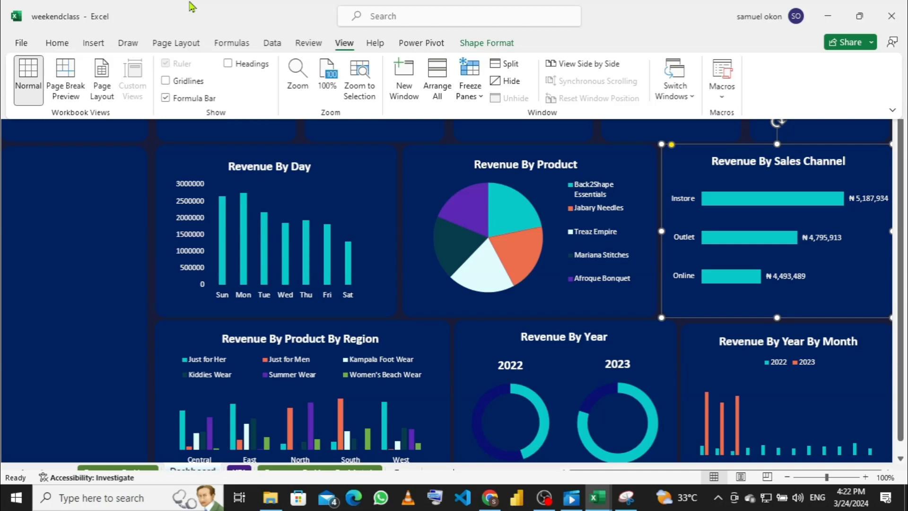
Step: Pick the Text Box from the Insert Shapes gallery instead of the rounded rectangle first chosen
{"action": "left_click", "coordinate": [94, 43]}
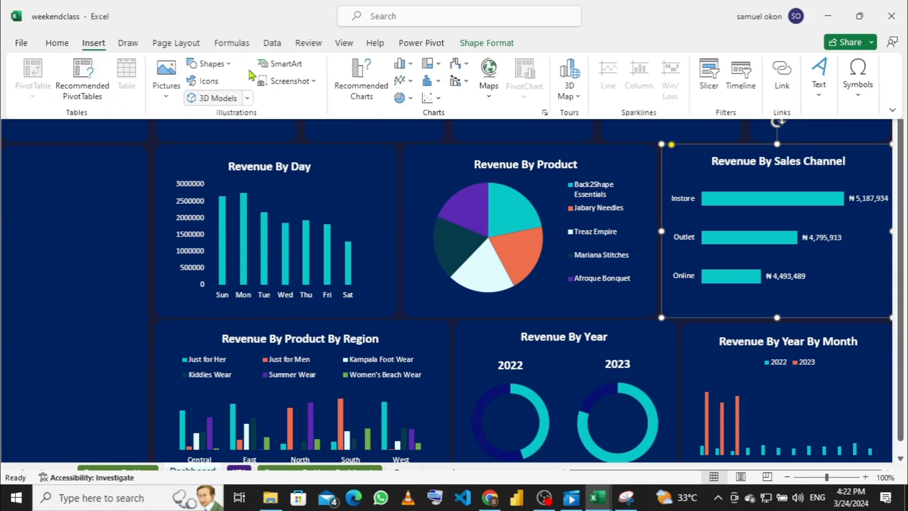
{"action": "left_click", "coordinate": [227, 64]}
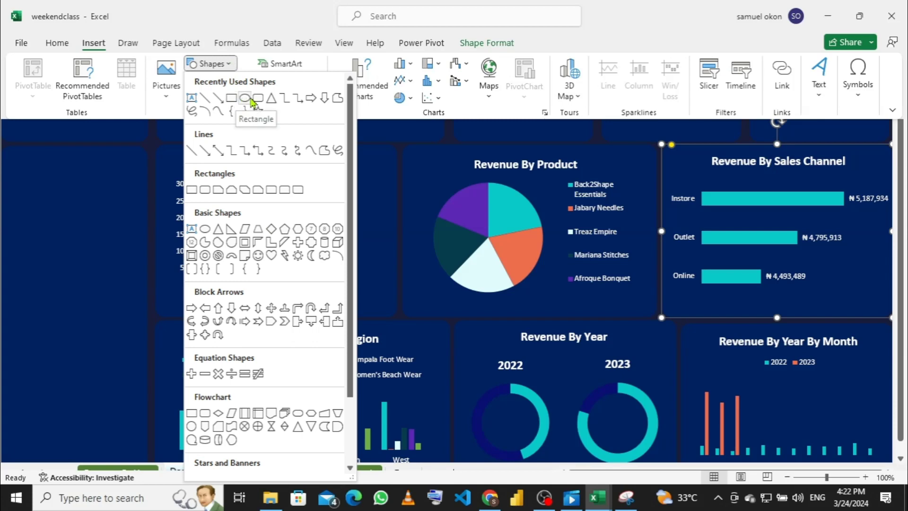
{"action": "left_click", "coordinate": [261, 100]}
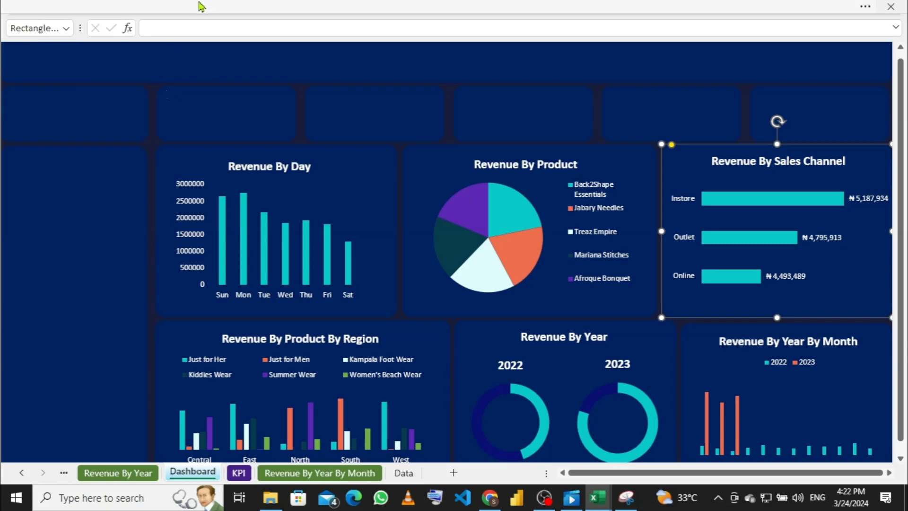
{"action": "left_click", "coordinate": [198, 6]}
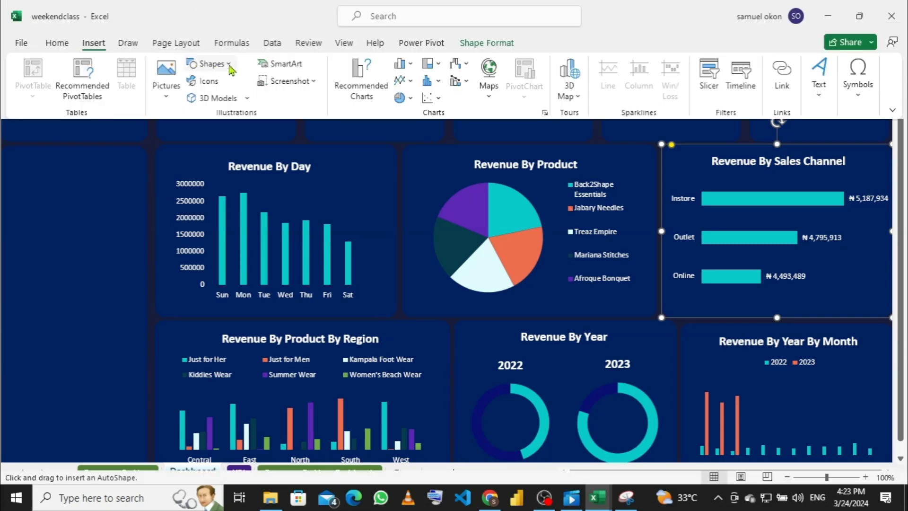
{"action": "left_click", "coordinate": [225, 68]}
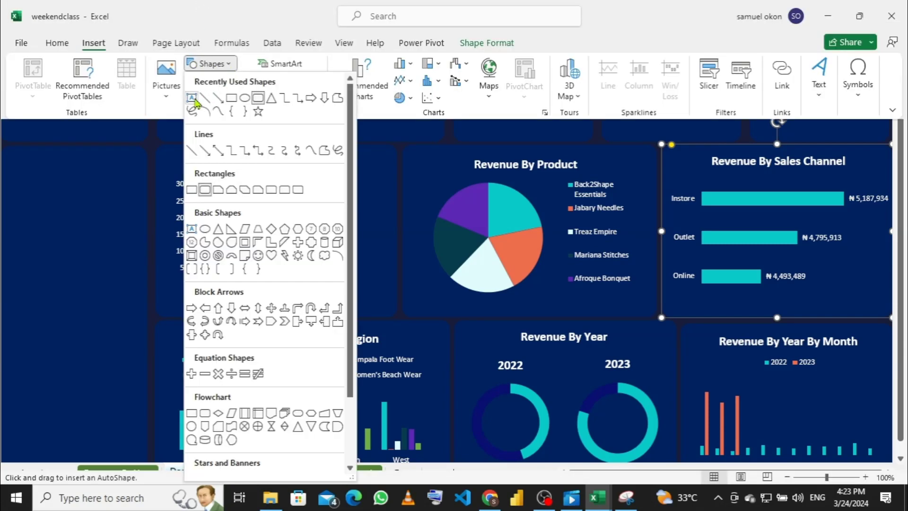
{"action": "left_click", "coordinate": [194, 100]}
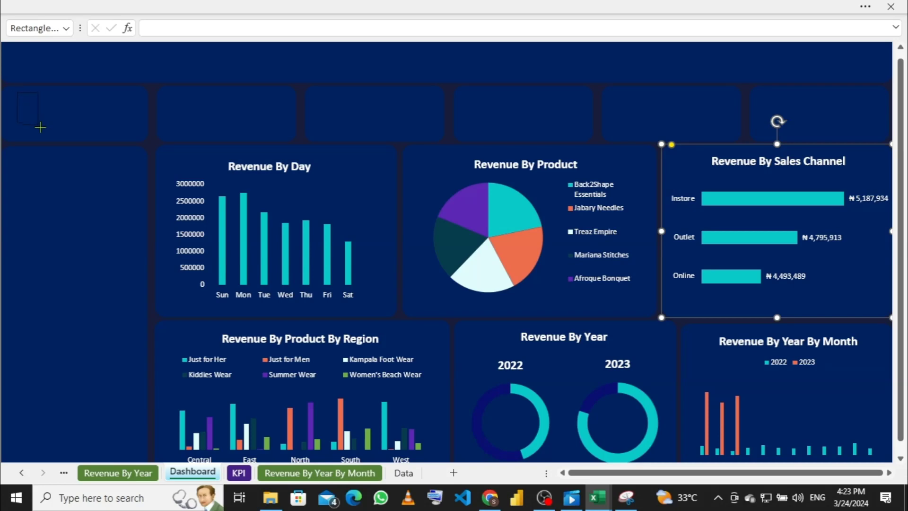
Step: Draw a text box in the top-left panel, type 'Total Revenue', and duplicate it with Ctrl+D
{"action": "mouse_move", "coordinate": [40, 127]}
{"action": "left_mouse_down"}
{"action": "mouse_move", "coordinate": [91, 129]}
{"action": "mouse_move", "coordinate": [126, 111]}
{"action": "left_mouse_up"}
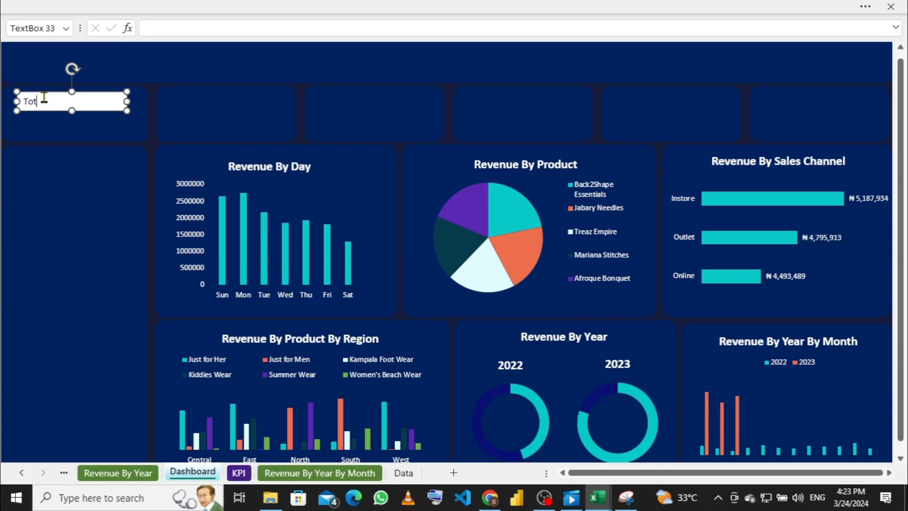
{"action": "type", "text": "al Revenuw"}
{"action": "key", "text": "BackSpace"}
{"action": "key", "text": "ctrl+d"}
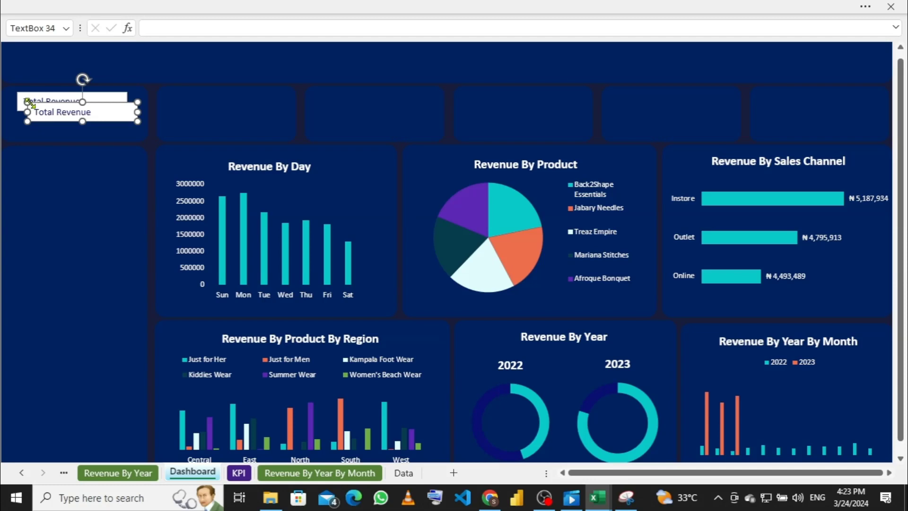
Step: Move the copy below the label, make it taller, delete its text, and start a formula
{"action": "mouse_move", "coordinate": [34, 103]}
{"action": "left_mouse_down"}
{"action": "mouse_move", "coordinate": [31, 118]}
{"action": "mouse_move", "coordinate": [24, 112]}
{"action": "left_mouse_up"}
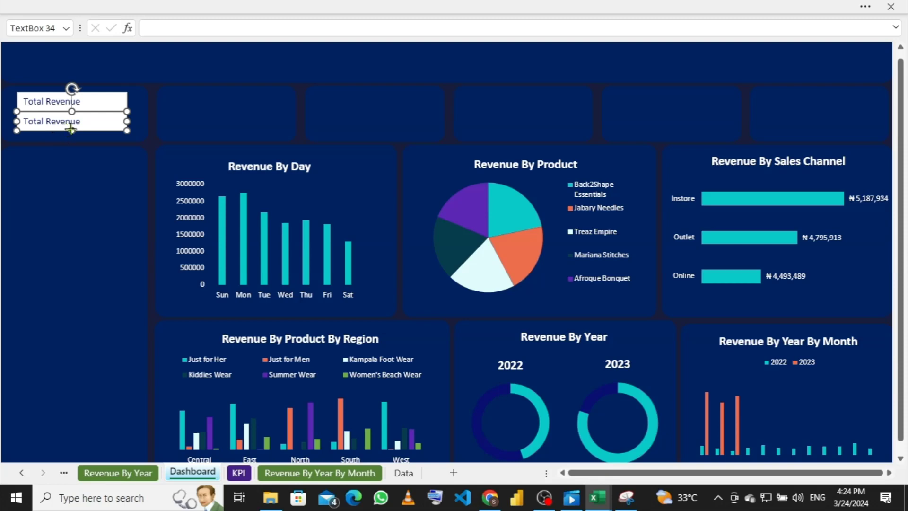
{"action": "left_click_drag", "start_coordinate": [71, 130], "coordinate": [71, 140]}
{"action": "left_click", "coordinate": [90, 122]}
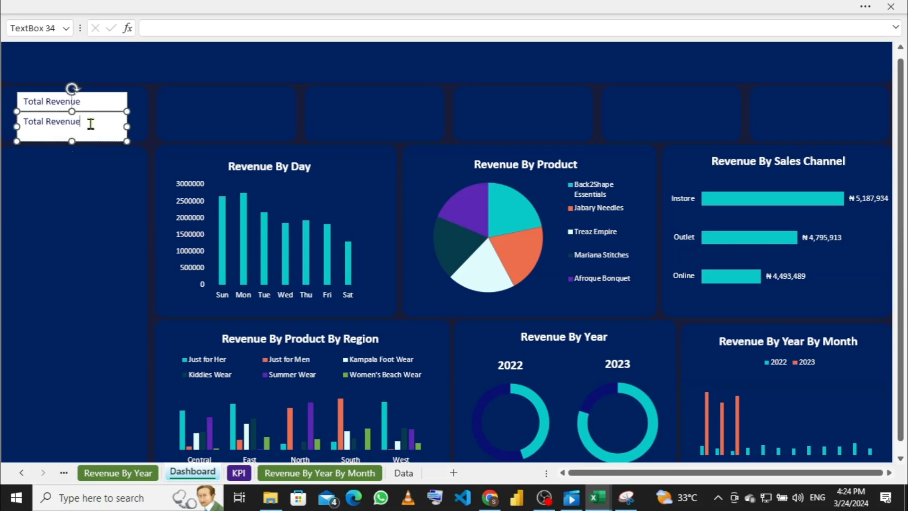
{"action": "key", "text": "BackSpace"}
{"action": "key", "text": "BackSpace"}
{"action": "key", "text": "BackSpace"}
{"action": "key", "text": "BackSpace"}
{"action": "key", "text": "BackSpace"}
{"action": "key", "text": "BackSpace"}
{"action": "key", "text": "BackSpace"}
{"action": "key", "text": "BackSpace"}
{"action": "key", "text": "BackSpace"}
{"action": "key", "text": "BackSpace"}
{"action": "key", "text": "BackSpace"}
{"action": "left_click", "coordinate": [169, 29]}
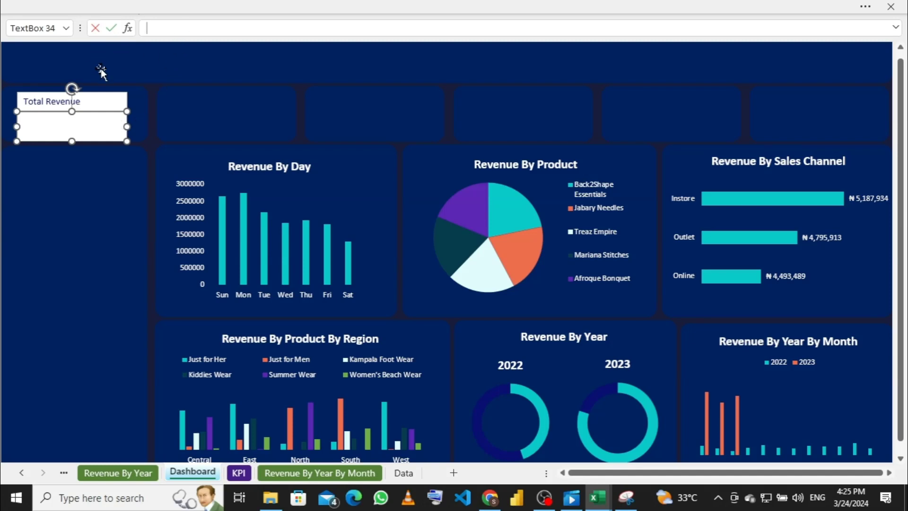
Step: Delete the empty lower text box and the Total Revenue label, then restore the ribbon
{"action": "left_click", "coordinate": [108, 83]}
{"action": "left_click", "coordinate": [93, 117]}
{"action": "left_click", "coordinate": [119, 112]}
{"action": "key", "text": "Delete"}
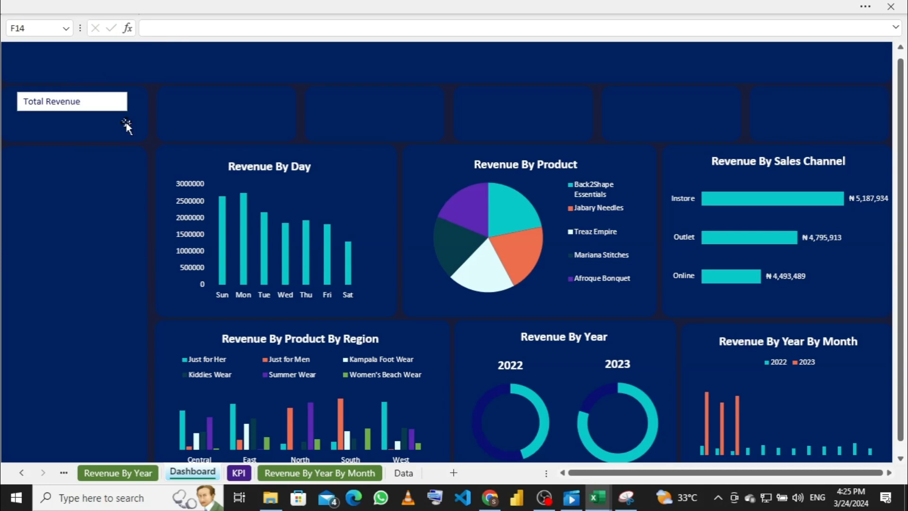
{"action": "left_click", "coordinate": [124, 107]}
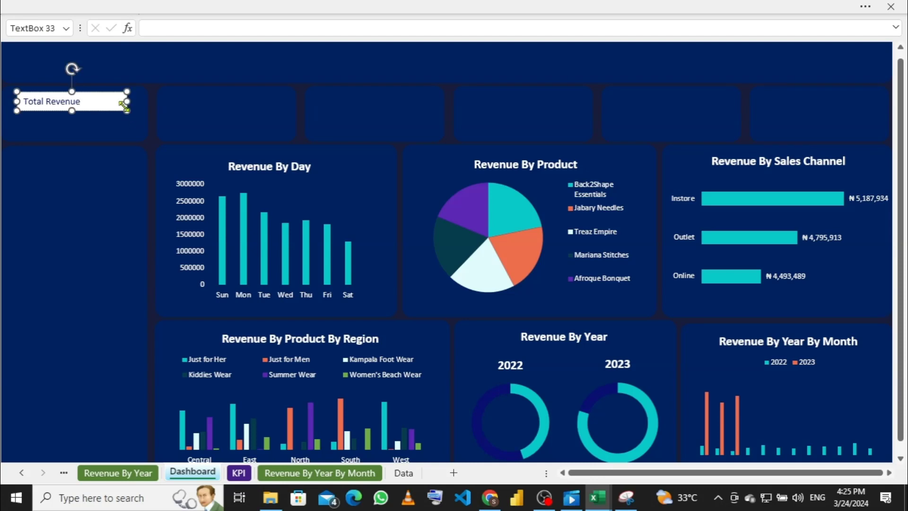
{"action": "key", "text": "Delete"}
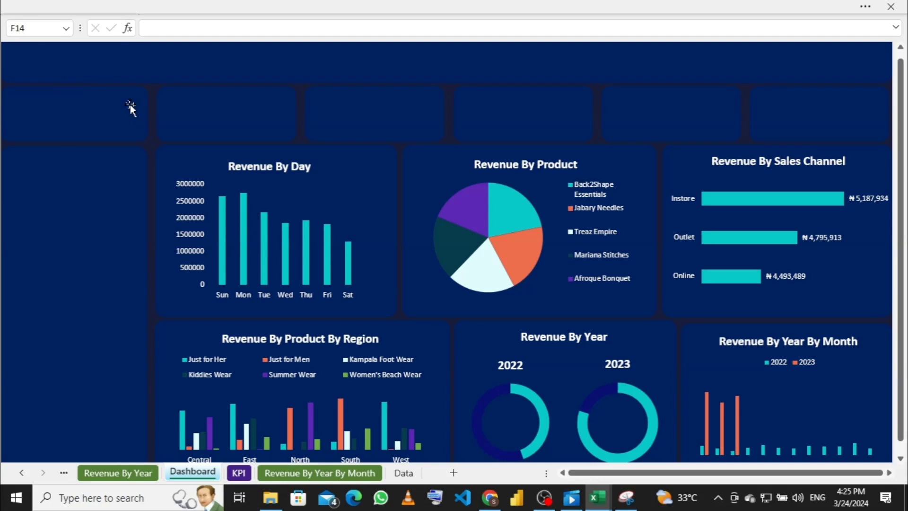
{"action": "left_click", "coordinate": [157, 12]}
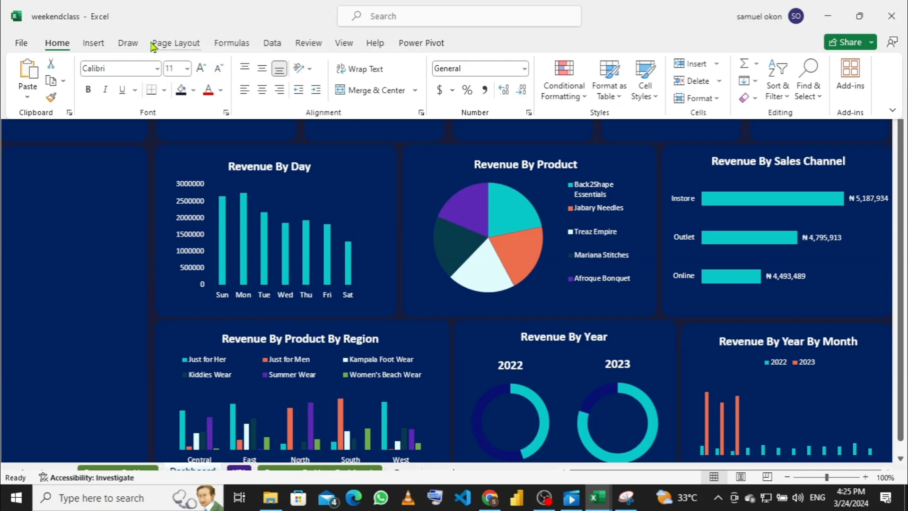
Step: Draw a narrower text box in the top-left card and type 'Total Revenue' in it
{"action": "left_click", "coordinate": [100, 47]}
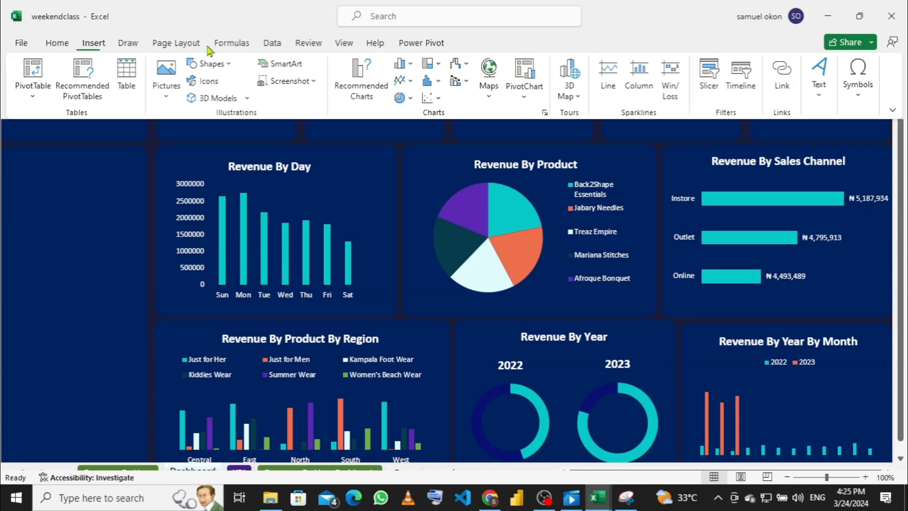
{"action": "left_click", "coordinate": [231, 69]}
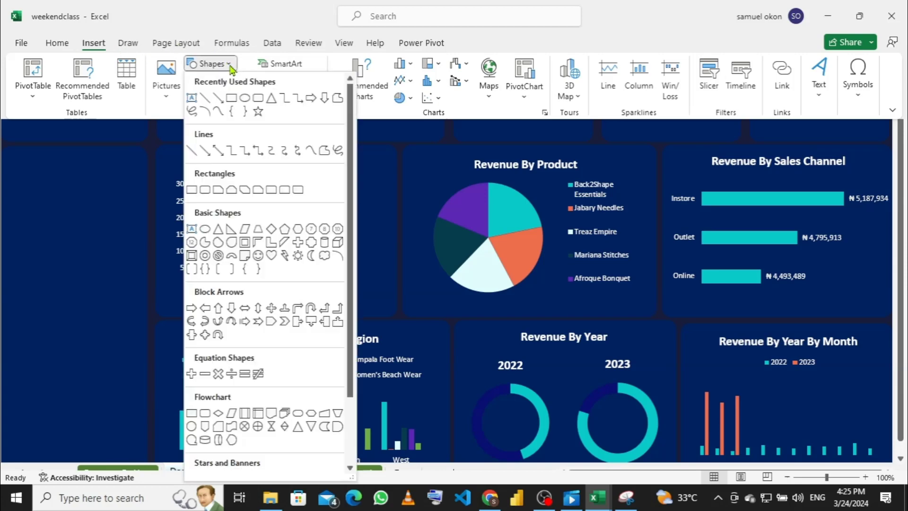
{"action": "left_click", "coordinate": [193, 99]}
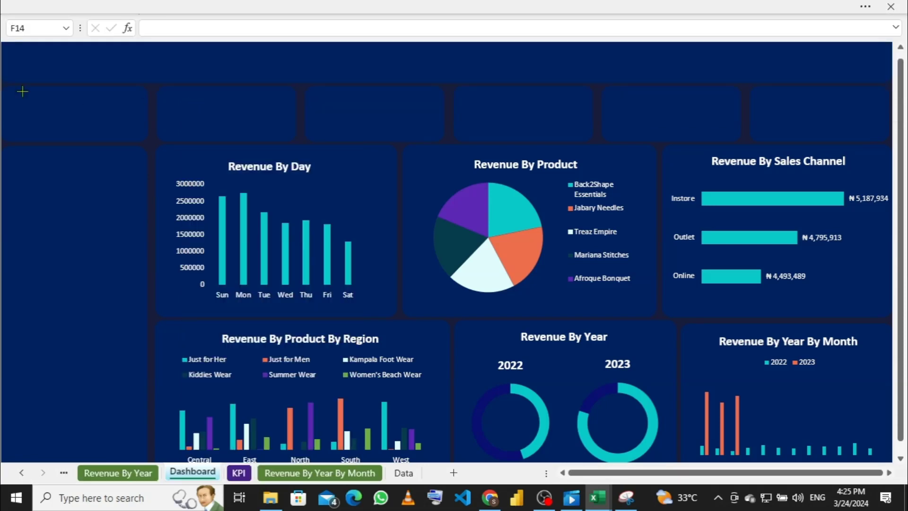
{"action": "left_click_drag", "start_coordinate": [22, 91], "coordinate": [103, 110]}
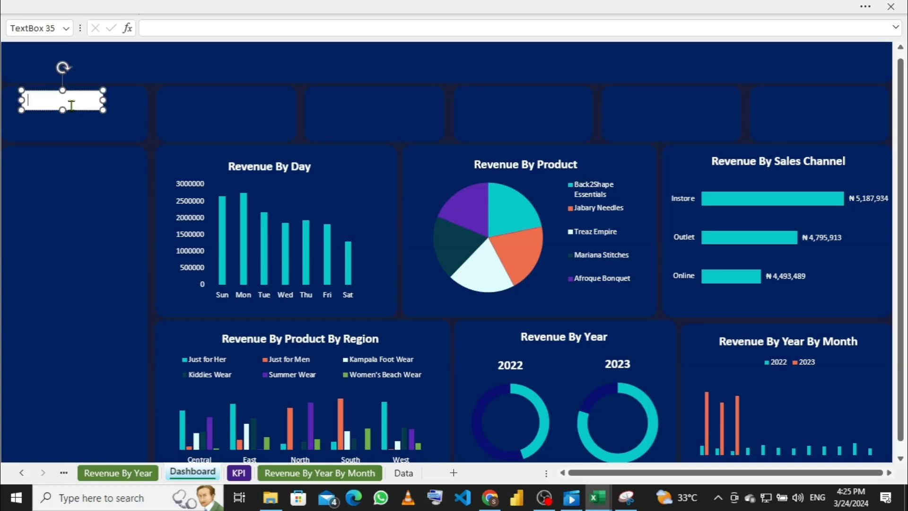
{"action": "type", "text": "Total Revenue"}
Step: Duplicate the Total Revenue box and nudge the copy into line under the label
{"action": "key", "text": "ctrl+d"}
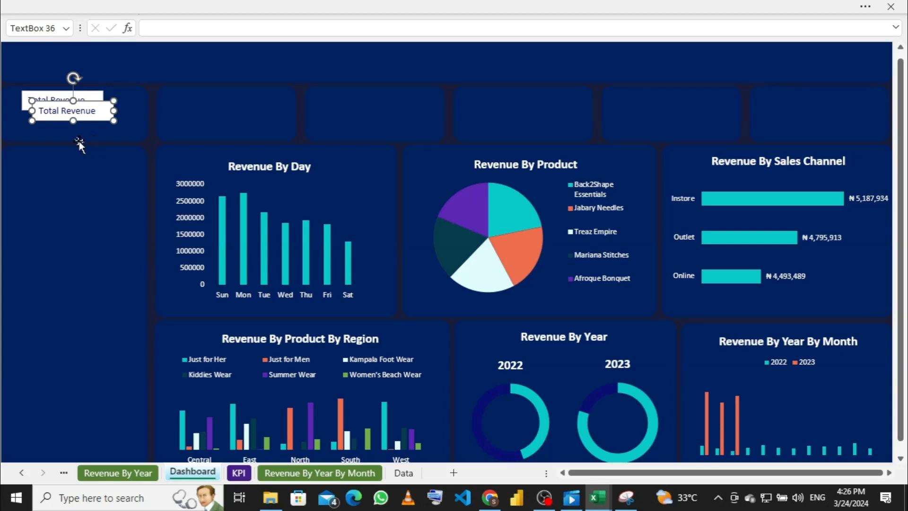
{"action": "key", "text": "Down"}
{"action": "key", "text": "Down"}
{"action": "key", "text": "Down"}
{"action": "key", "text": "Down"}
{"action": "key", "text": "Down"}
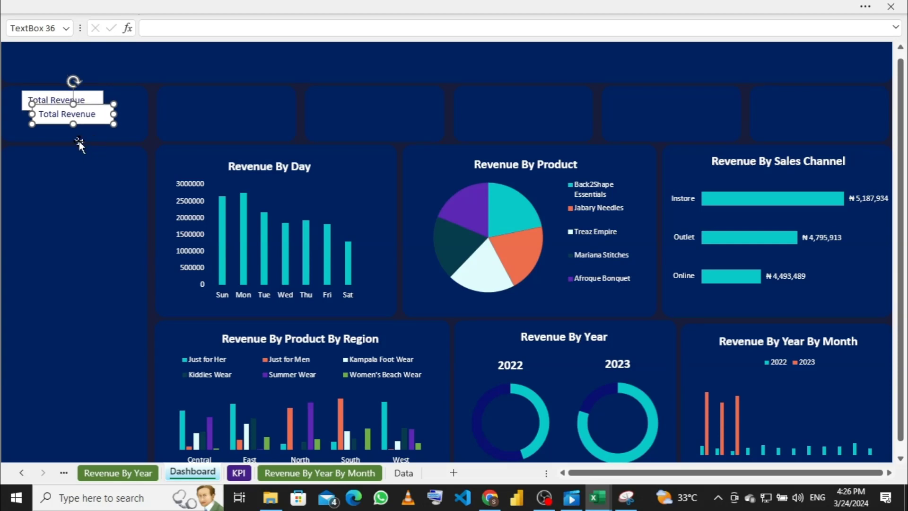
{"action": "key", "text": "Left"}
{"action": "key", "text": "Right"}
{"action": "key", "text": "Right"}
{"action": "key", "text": "Left"}
{"action": "key", "text": "Up"}
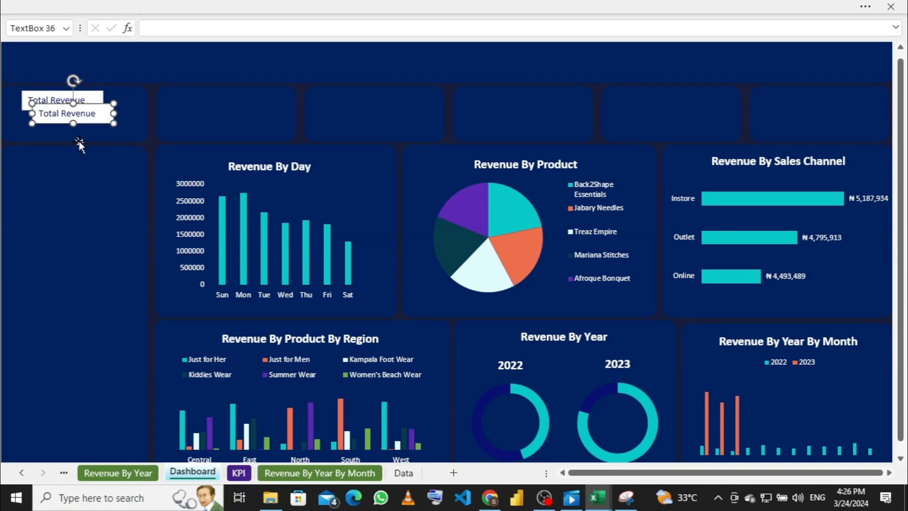
{"action": "key", "text": "Left"}
{"action": "key", "text": "Left"}
{"action": "key", "text": "Left"}
{"action": "key", "text": "Left"}
{"action": "key", "text": "Left"}
{"action": "key", "text": "Left"}
{"action": "key", "text": "Left"}
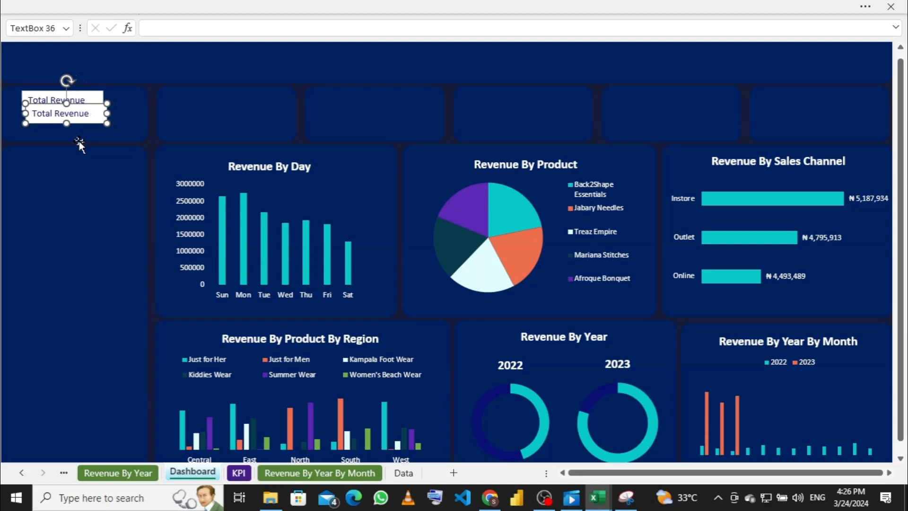
{"action": "key", "text": "Left"}
{"action": "key", "text": "Left"}
{"action": "key", "text": "Left"}
{"action": "key", "text": "Left"}
{"action": "key", "text": "Left"}
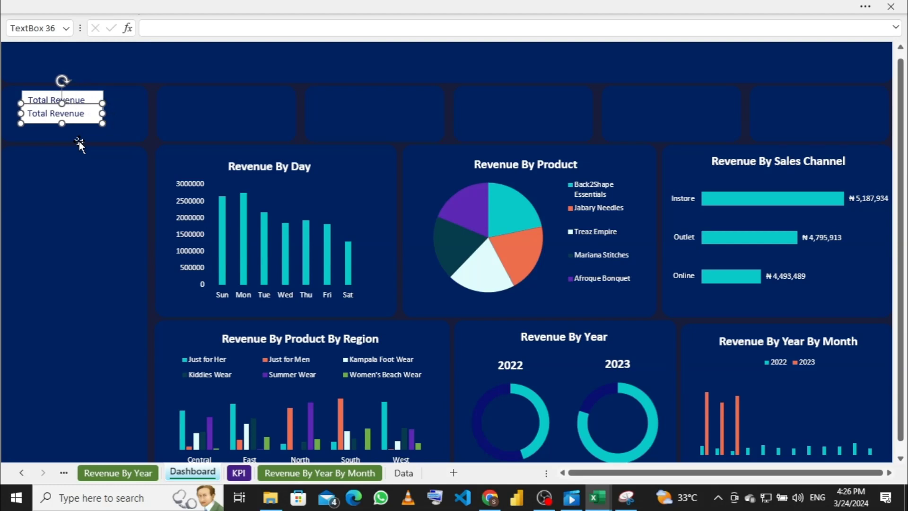
{"action": "key", "text": "Right"}
{"action": "key", "text": "Right"}
{"action": "key", "text": "Right"}
{"action": "key", "text": "Down"}
{"action": "key", "text": "Down"}
{"action": "key", "text": "Down"}
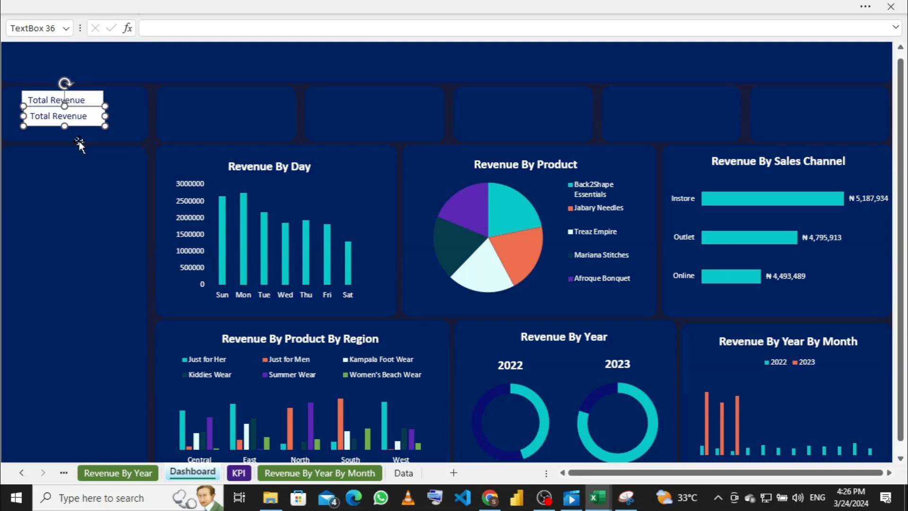
{"action": "key", "text": "Down"}
{"action": "key", "text": "Down"}
{"action": "key", "text": "Down"}
{"action": "key", "text": "Down"}
{"action": "key", "text": "Down"}
{"action": "key", "text": "Left"}
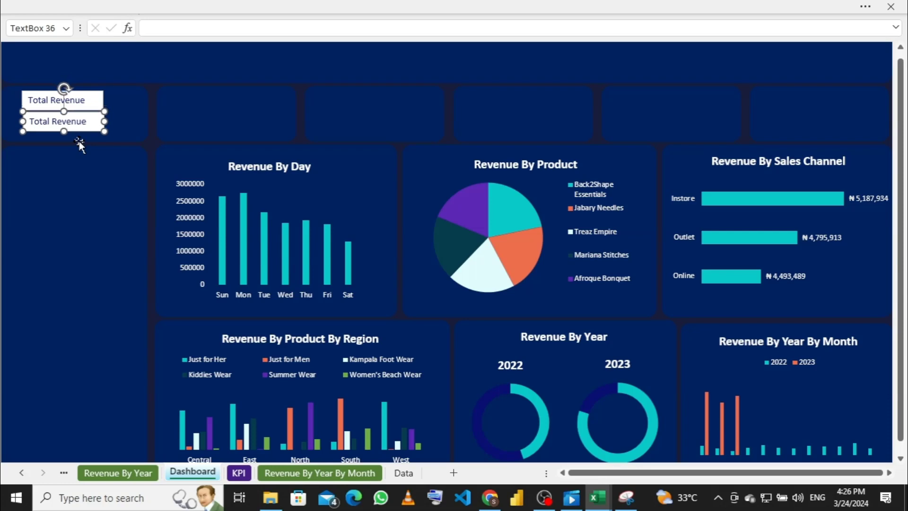
{"action": "key", "text": "Right"}
{"action": "key", "text": "Left"}
{"action": "key", "text": "Left"}
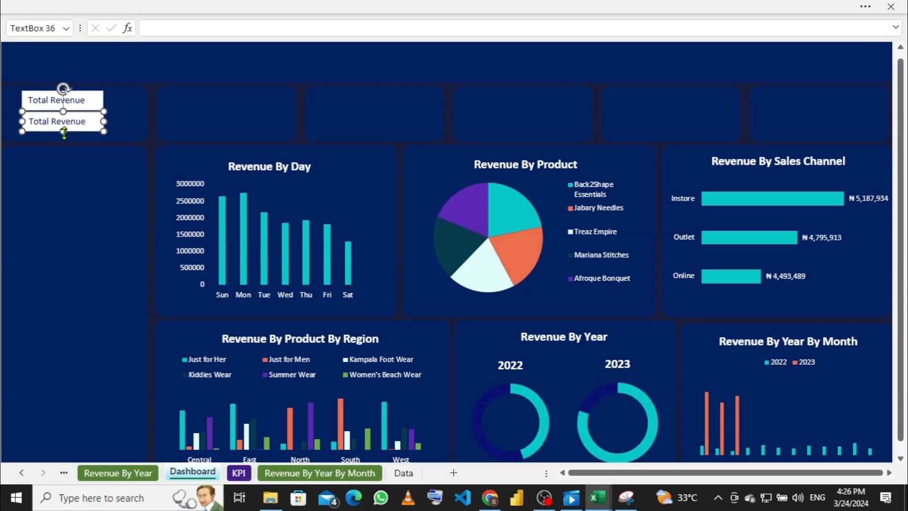
Step: Make the copy taller and erase its Total Revenue text
{"action": "left_click_drag", "start_coordinate": [64, 132], "coordinate": [62, 138]}
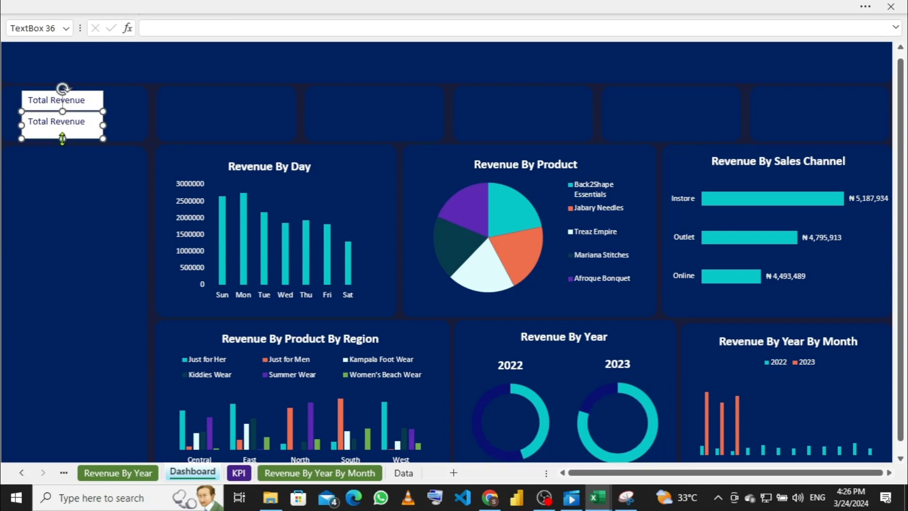
{"action": "left_click", "coordinate": [92, 120]}
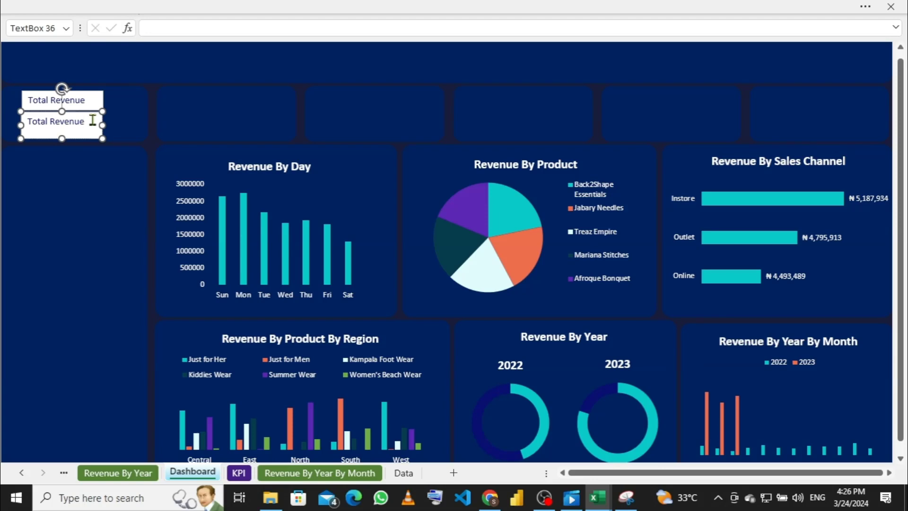
{"action": "key", "text": "BackSpace"}
{"action": "key", "text": "BackSpace"}
{"action": "key", "text": "BackSpace"}
{"action": "key", "text": "BackSpace"}
{"action": "key", "text": "BackSpace"}
{"action": "key", "text": "BackSpace"}
{"action": "key", "text": "BackSpace"}
{"action": "key", "text": "BackSpace"}
{"action": "key", "text": "BackSpace"}
{"action": "key", "text": "BackSpace"}
{"action": "key", "text": "BackSpace"}
{"action": "key", "text": "BackSpace"}
{"action": "key", "text": "BackSpace"}
Step: Link the copied box to cell D7 on the KPI sheet with =KPI!D7
{"action": "left_click", "coordinate": [165, 29]}
{"action": "type", "text": "="}
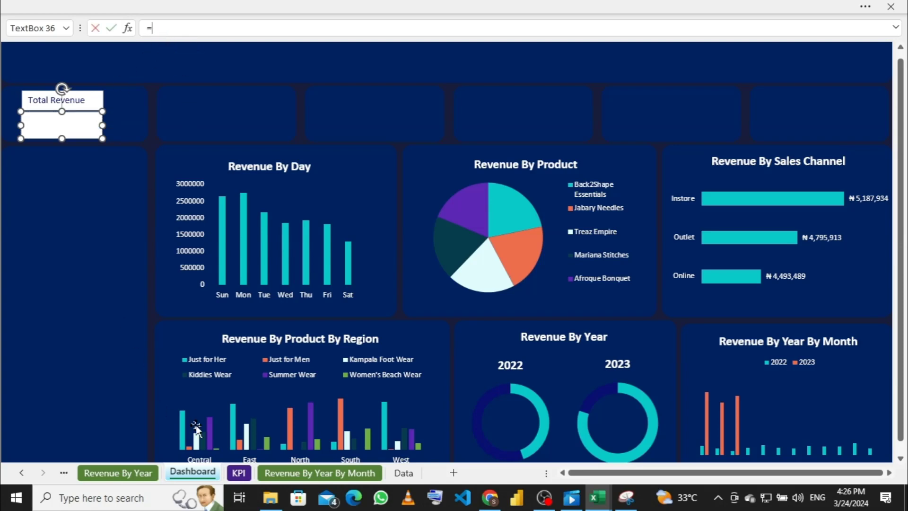
{"action": "left_click", "coordinate": [239, 473]}
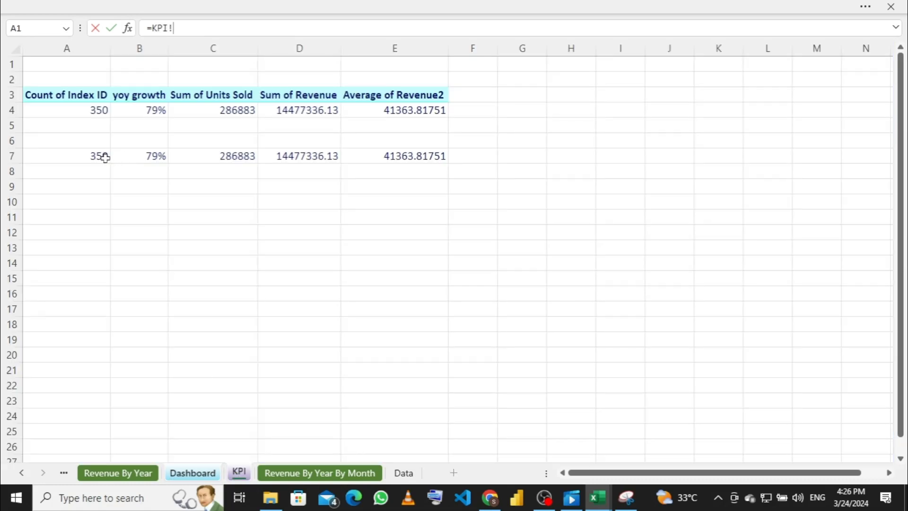
{"action": "left_click", "coordinate": [296, 157]}
{"action": "key", "text": "Return"}
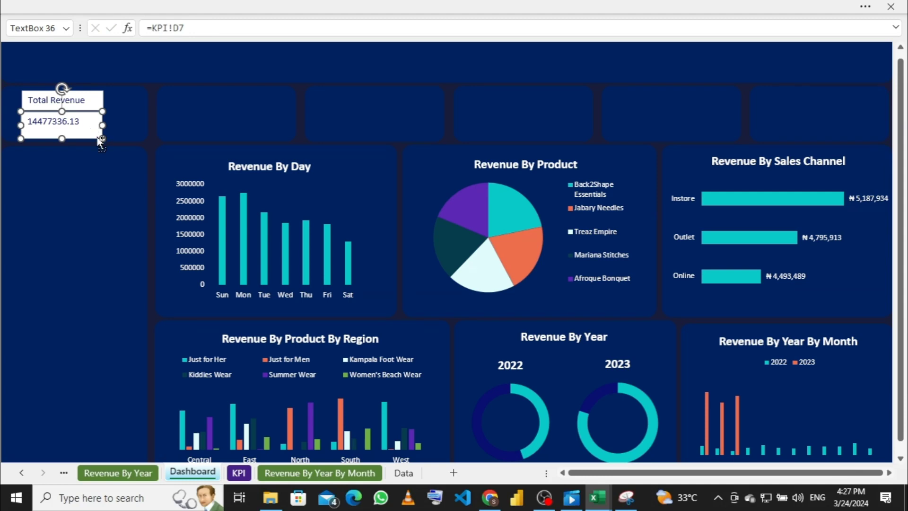
Step: Undo the D7 link, the height change and the duplicate box
{"action": "key", "text": "ctrl+z"}
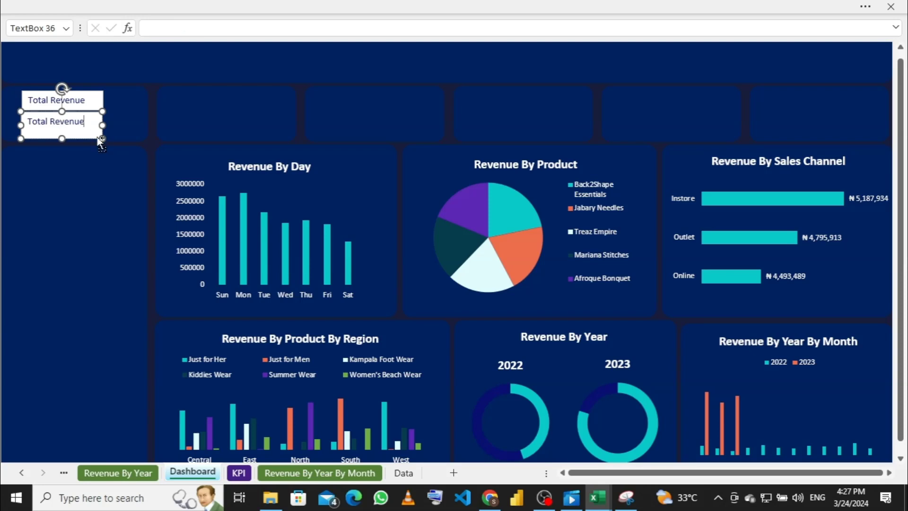
{"action": "key", "text": "ctrl+z"}
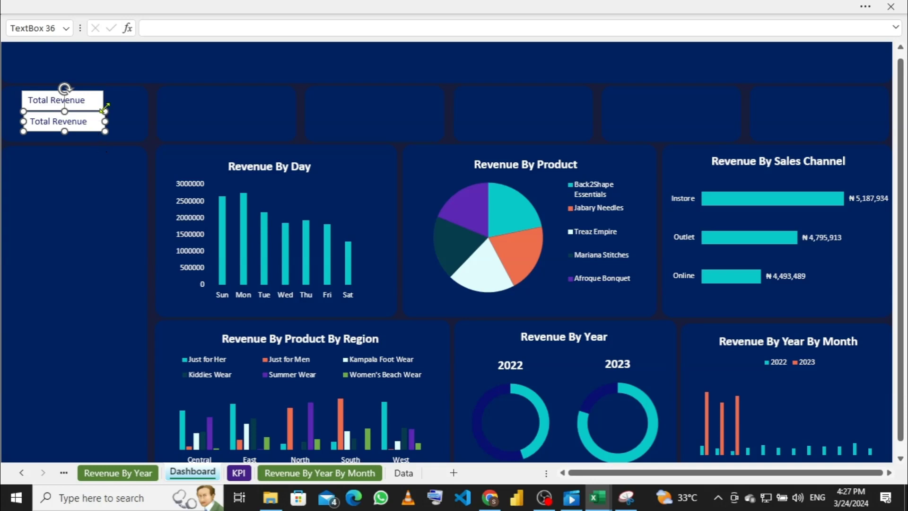
{"action": "key", "text": "ctrl+z"}
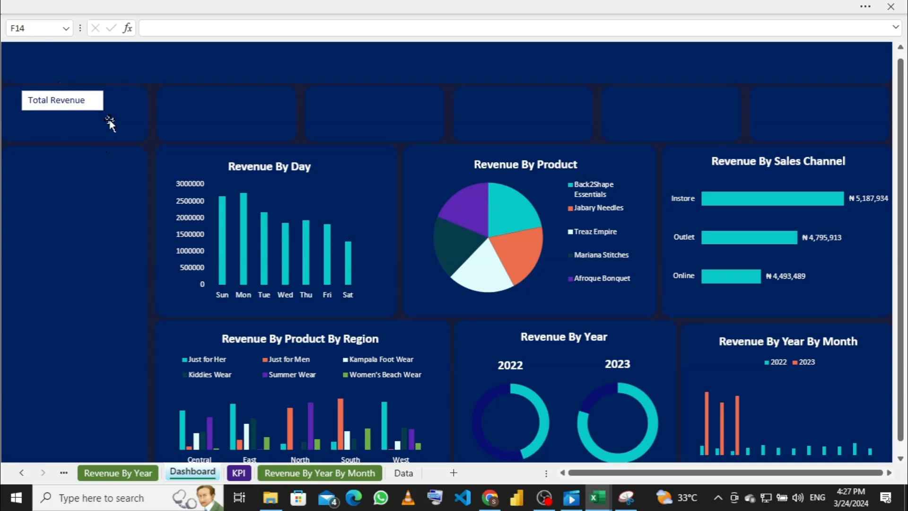
Step: Replace the old label with a newly drawn text box reading 'Total Revenue' on the top-left card
{"action": "left_click", "coordinate": [101, 101]}
{"action": "left_click", "coordinate": [102, 103]}
{"action": "key", "text": "Delete"}
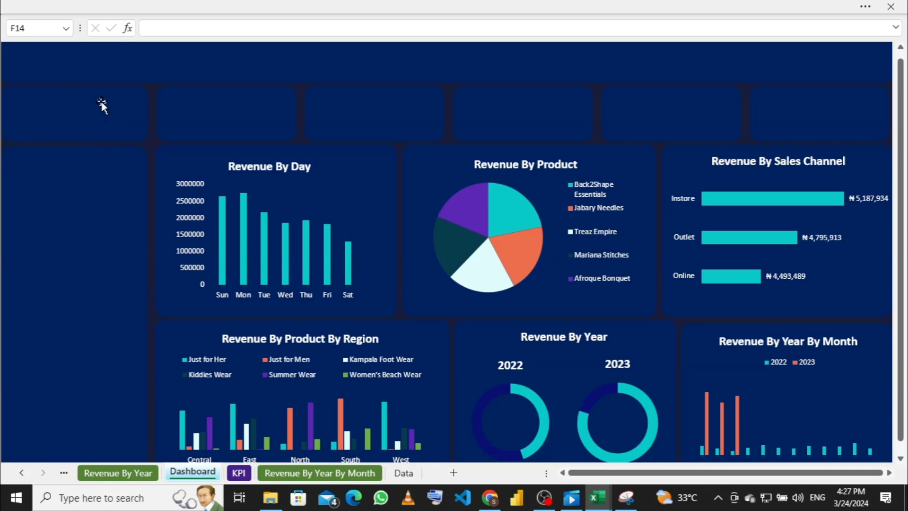
{"action": "left_click", "coordinate": [176, 7]}
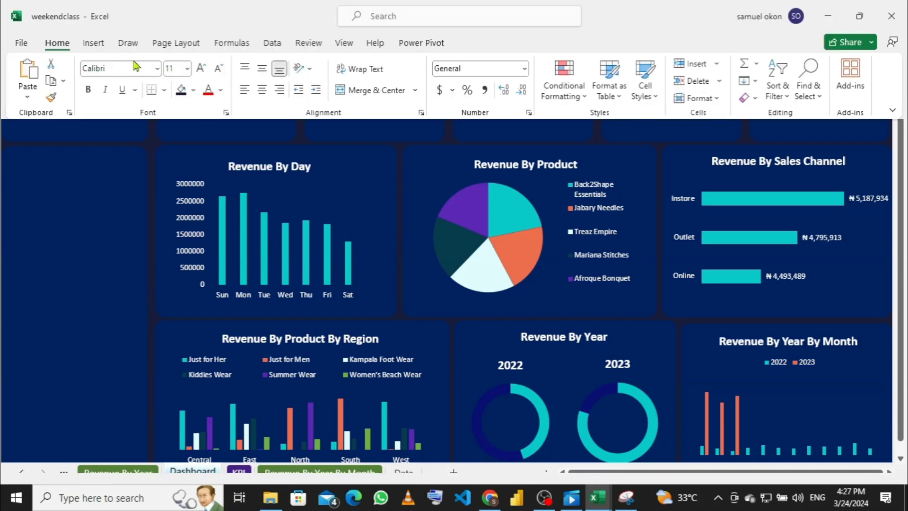
{"action": "left_click", "coordinate": [93, 45]}
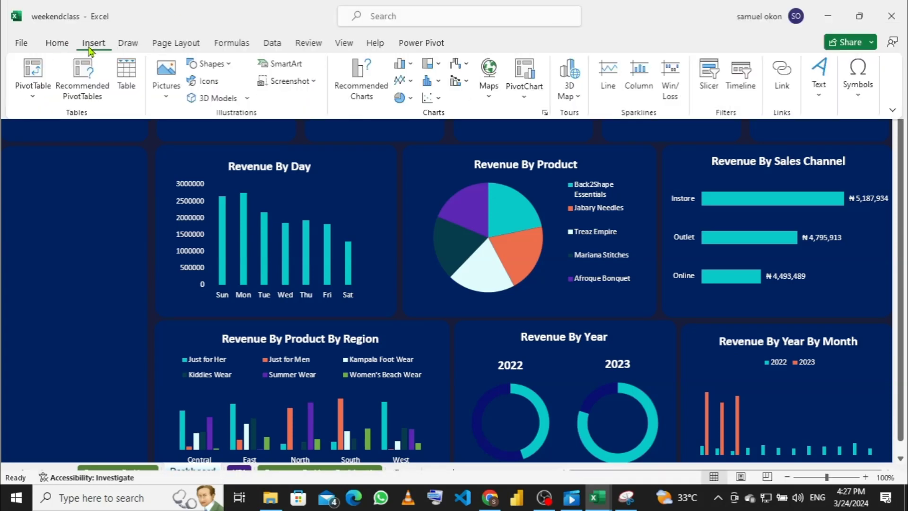
{"action": "left_click", "coordinate": [227, 69]}
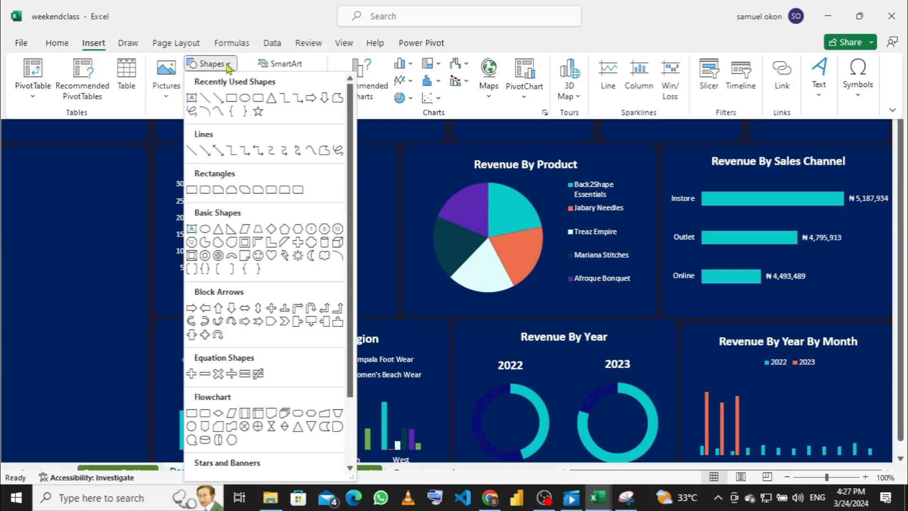
{"action": "left_click", "coordinate": [191, 99]}
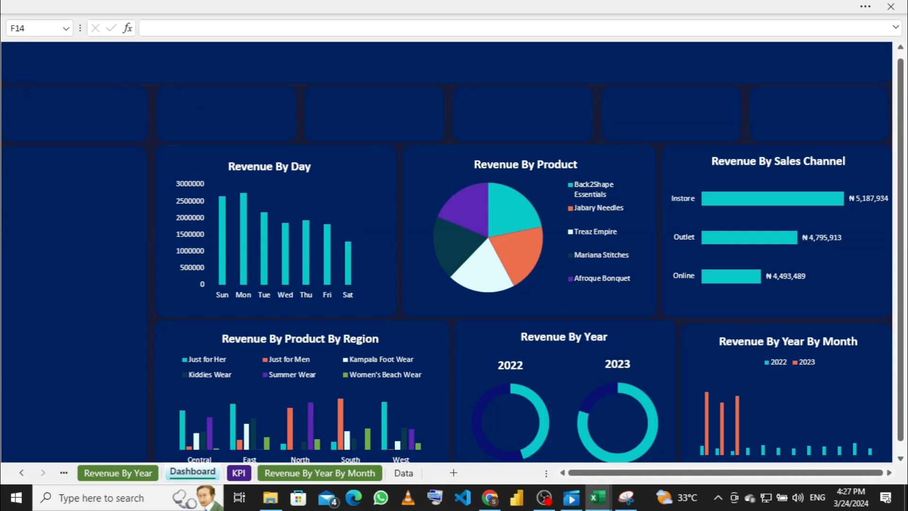
{"action": "left_click_drag", "start_coordinate": [26, 89], "coordinate": [115, 108]}
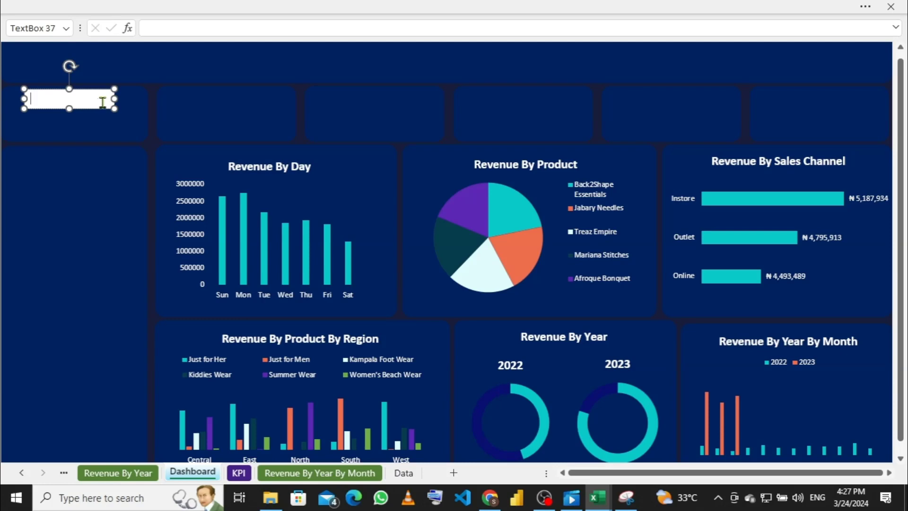
{"action": "type", "text": "Tota lRevenue"}
{"action": "left_click", "coordinate": [115, 99]}
Step: Duplicate the Total Revenue text box and line the copy up beneath it
{"action": "key", "text": "ctrl+d"}
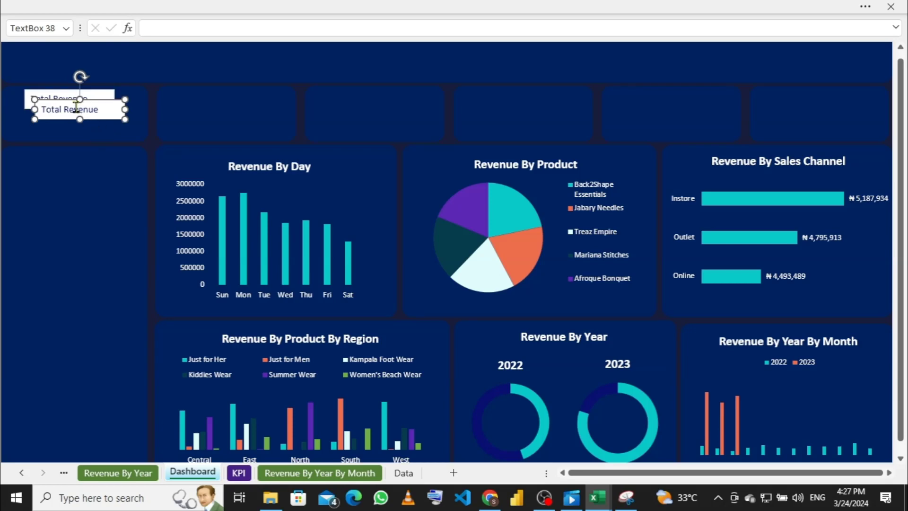
{"action": "key", "text": "Down"}
{"action": "key", "text": "Down"}
{"action": "key", "text": "Down"}
{"action": "key", "text": "Down"}
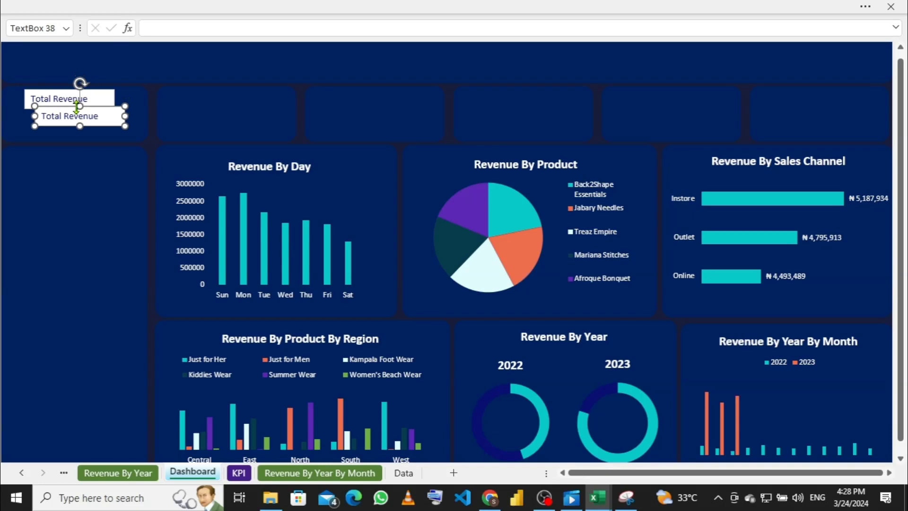
{"action": "key", "text": "Left"}
{"action": "key", "text": "Left"}
{"action": "key", "text": "Left"}
{"action": "key", "text": "Left"}
{"action": "key", "text": "Left"}
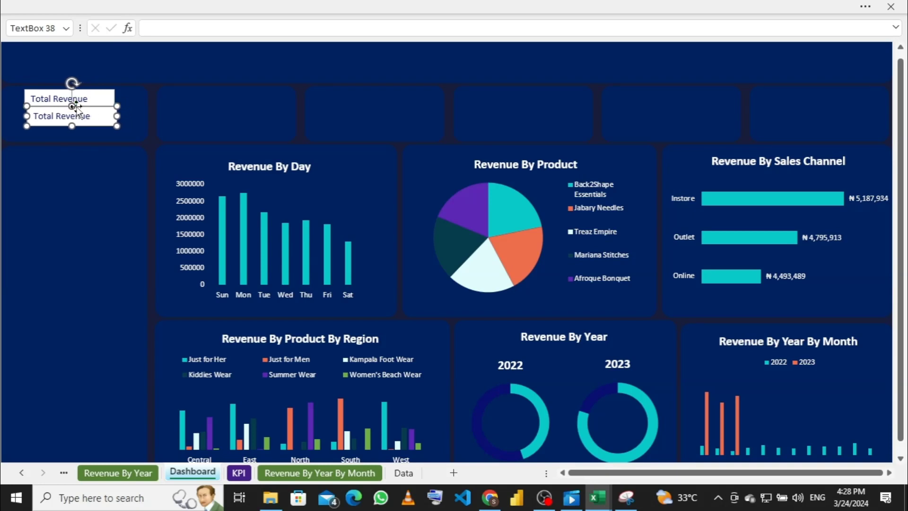
{"action": "key", "text": "Left"}
{"action": "key", "text": "Left"}
{"action": "key", "text": "Left"}
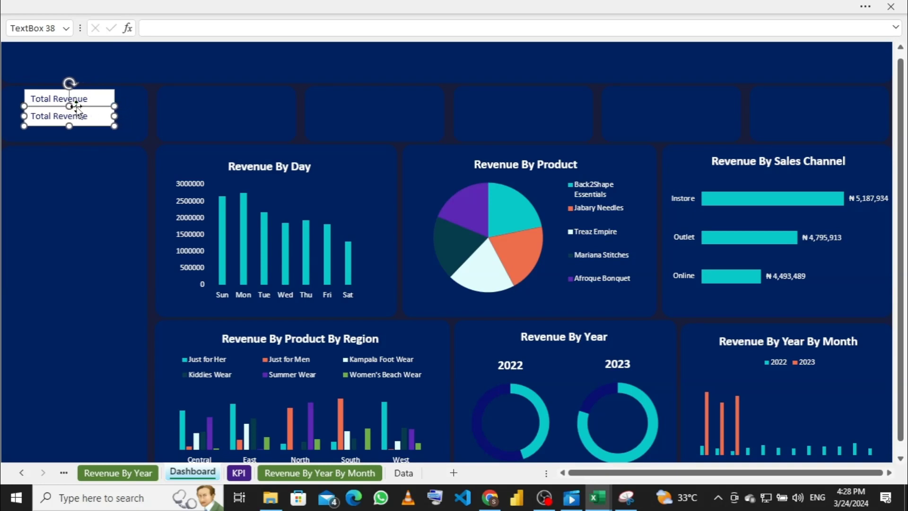
{"action": "key", "text": "Left"}
{"action": "key", "text": "Right"}
{"action": "key", "text": "Right"}
{"action": "key", "text": "Left"}
Step: Resize and position the lower box under the label, then clear its text
{"action": "left_click_drag", "start_coordinate": [69, 127], "coordinate": [72, 138]}
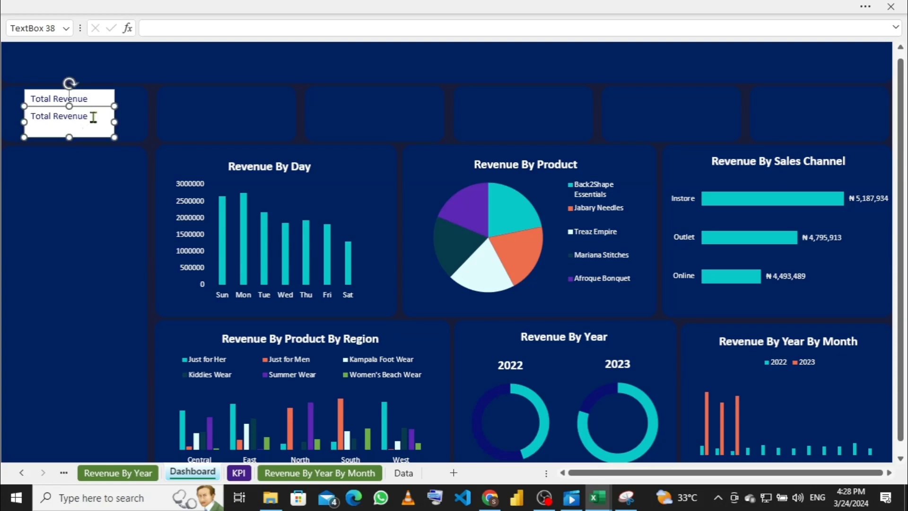
{"action": "key", "text": "Down"}
{"action": "key", "text": "Down"}
{"action": "key", "text": "Down"}
{"action": "key", "text": "Down"}
{"action": "key", "text": "Down"}
{"action": "key", "text": "Down"}
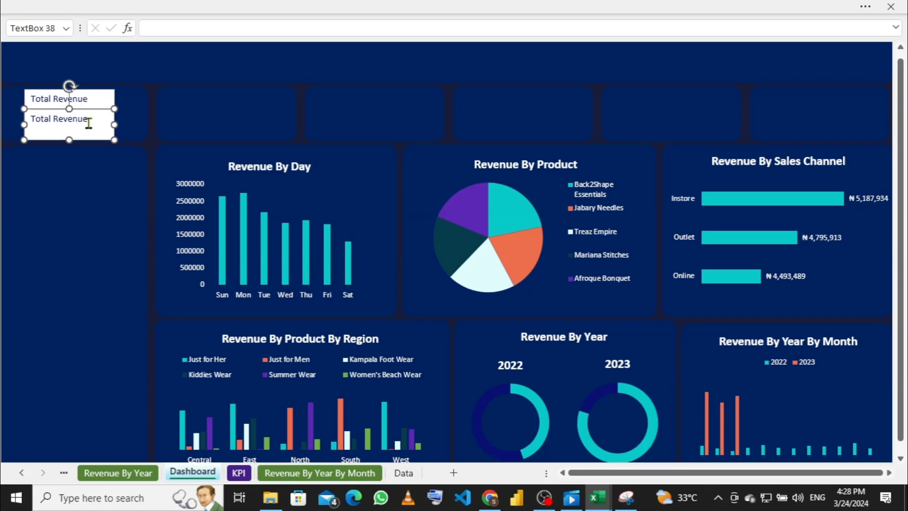
{"action": "key", "text": "Down"}
{"action": "key", "text": "Down"}
{"action": "key", "text": "Down"}
{"action": "key", "text": "Up"}
{"action": "key", "text": "Up"}
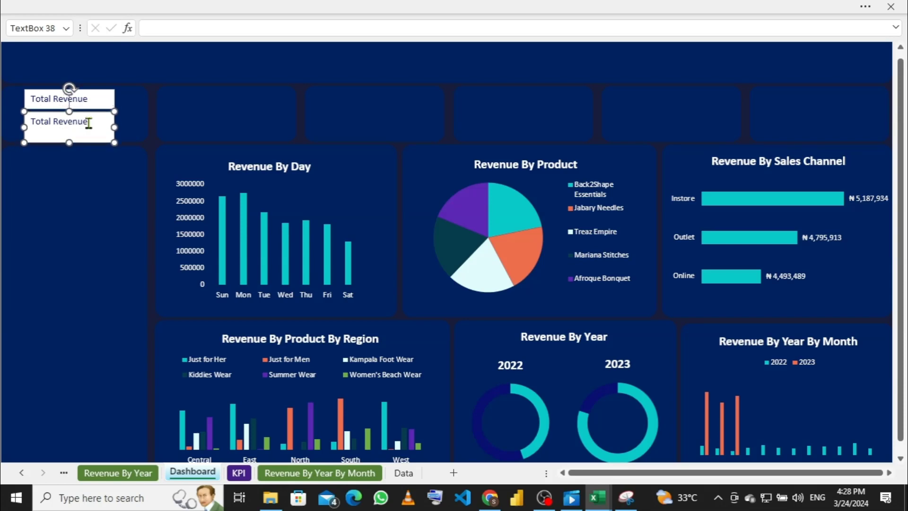
{"action": "key", "text": "Up"}
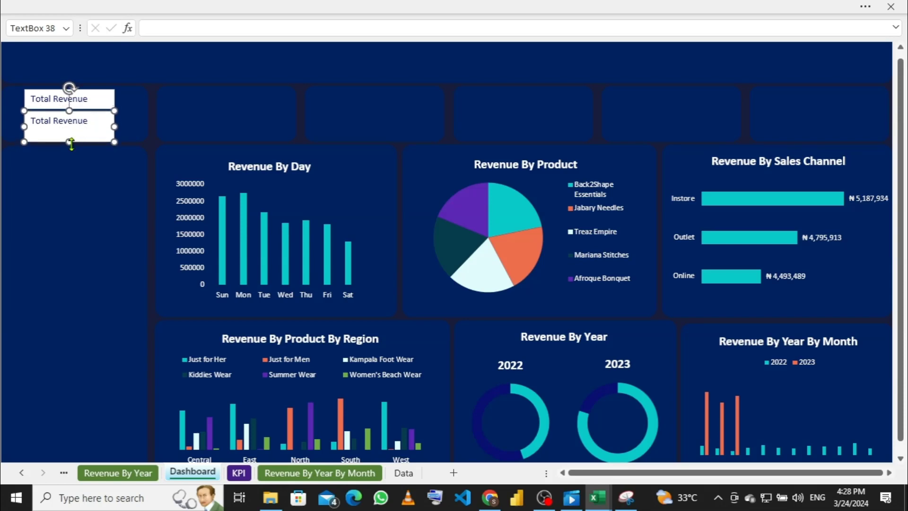
{"action": "left_click_drag", "start_coordinate": [70, 141], "coordinate": [77, 136]}
{"action": "key", "text": "Up"}
{"action": "key", "text": "Up"}
{"action": "key", "text": "Up"}
{"action": "key", "text": "Up"}
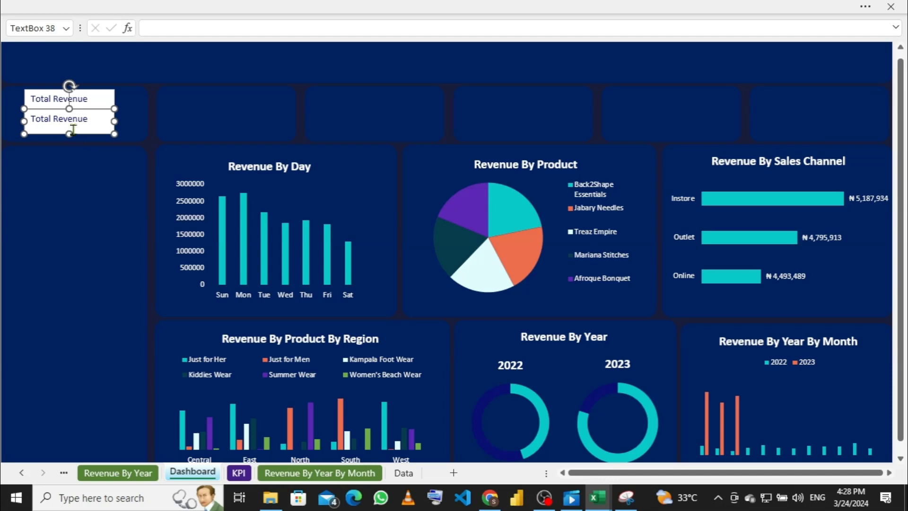
{"action": "left_click", "coordinate": [103, 117]}
{"action": "key", "text": "BackSpace"}
{"action": "key", "text": "BackSpace"}
{"action": "key", "text": "BackSpace"}
{"action": "key", "text": "BackSpace"}
{"action": "key", "text": "BackSpace"}
{"action": "key", "text": "BackSpace"}
{"action": "key", "text": "BackSpace"}
{"action": "key", "text": "BackSpace"}
{"action": "key", "text": "BackSpace"}
{"action": "key", "text": "BackSpace"}
{"action": "key", "text": "BackSpace"}
{"action": "key", "text": "BackSpace"}
{"action": "key", "text": "BackSpace"}
Step: Set the lower text box's formula to =KPI!D7 so it displays 14477336.13
{"action": "left_click", "coordinate": [184, 27]}
{"action": "type", "text": "="}
{"action": "left_click", "coordinate": [239, 473]}
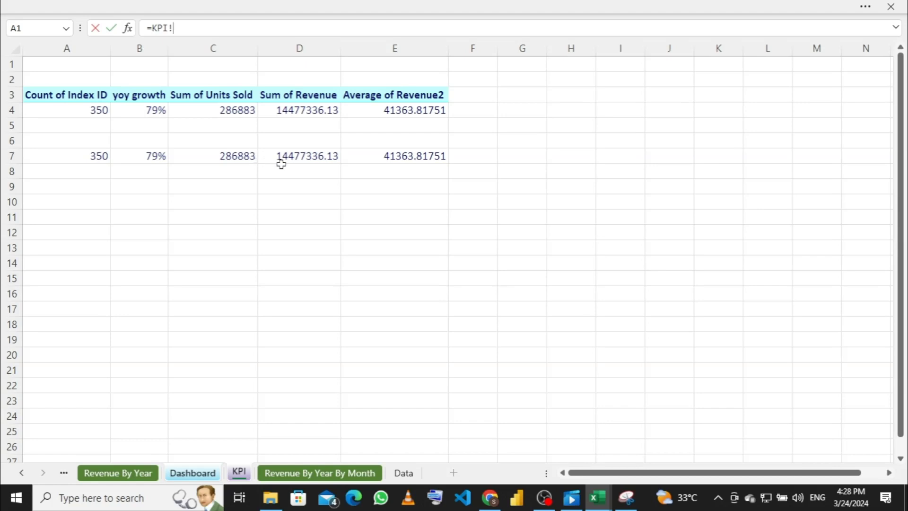
{"action": "left_click", "coordinate": [297, 161]}
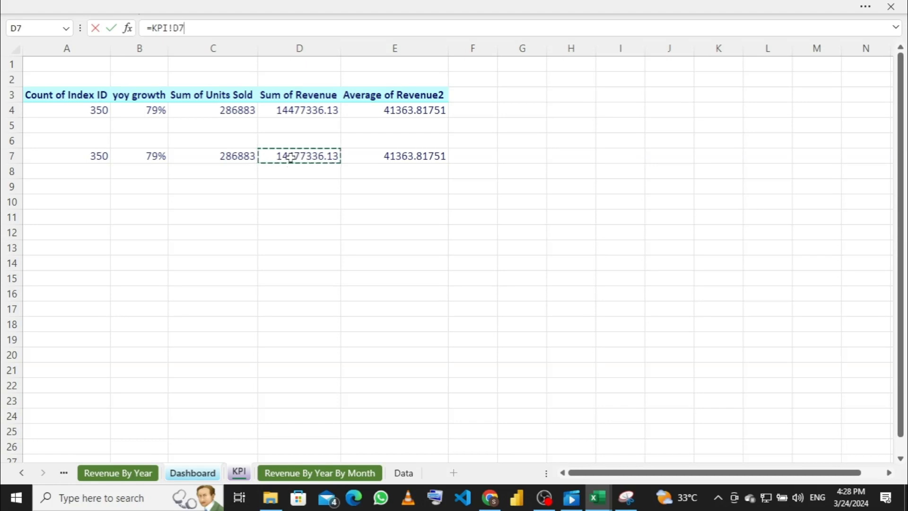
{"action": "key", "text": "Return"}
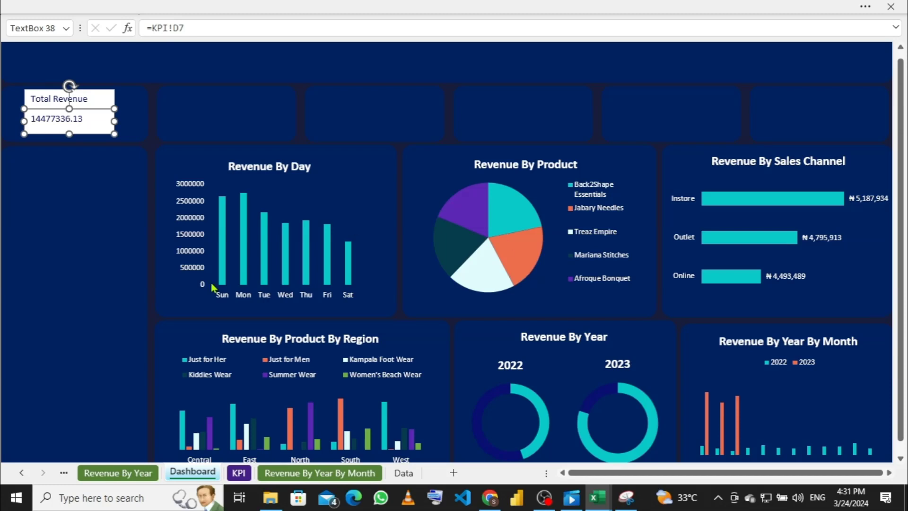
Step: Make the Total Revenue label bold at 16 pt and widen its box to fit
{"action": "left_click", "coordinate": [96, 100]}
{"action": "left_click_drag", "start_coordinate": [88, 99], "coordinate": [30, 103]}
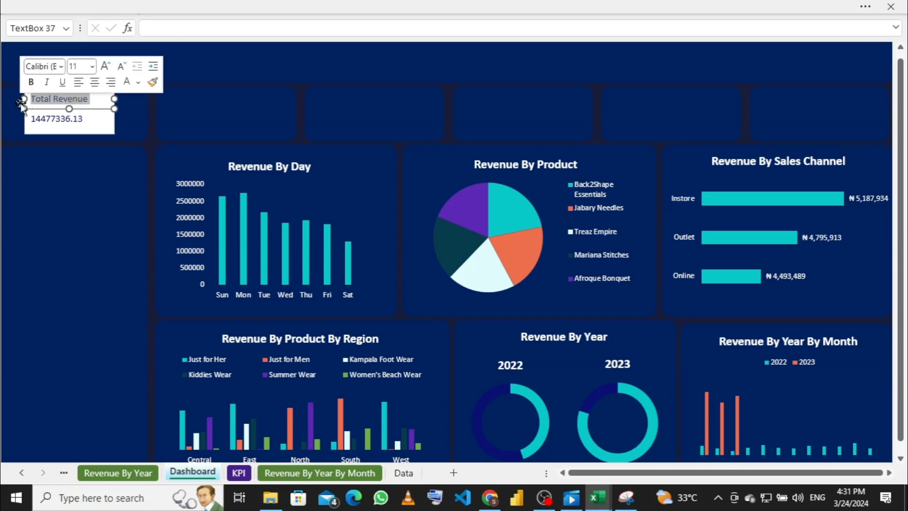
{"action": "left_click", "coordinate": [152, 6]}
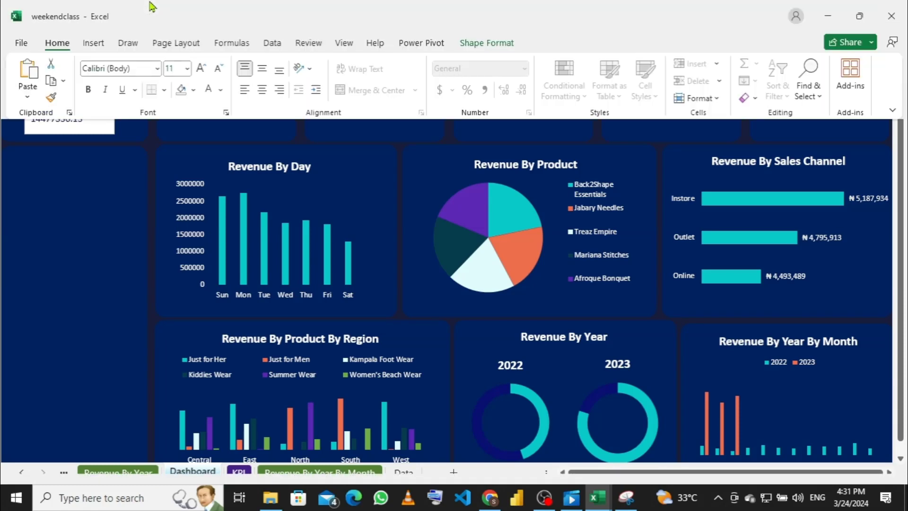
{"action": "left_click", "coordinate": [89, 93]}
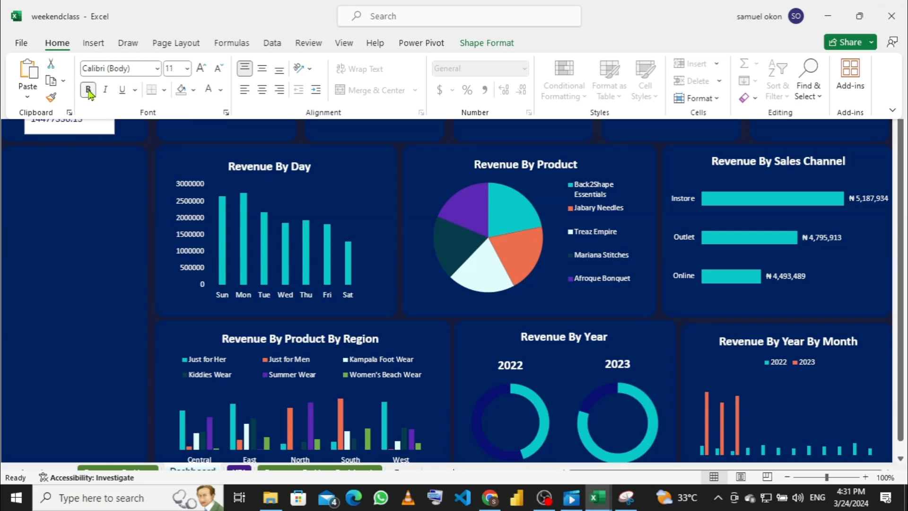
{"action": "left_click", "coordinate": [187, 69]}
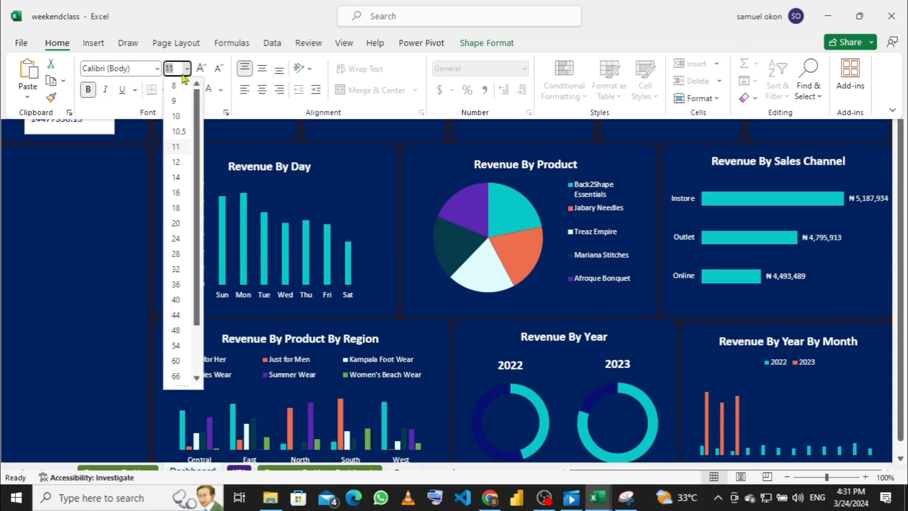
{"action": "left_click", "coordinate": [180, 196]}
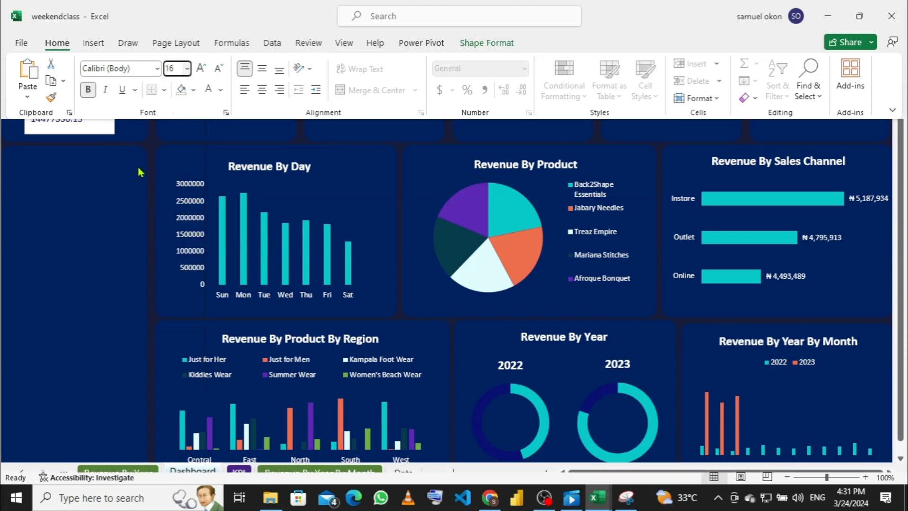
{"action": "key", "text": "ctrl+shift+F1"}
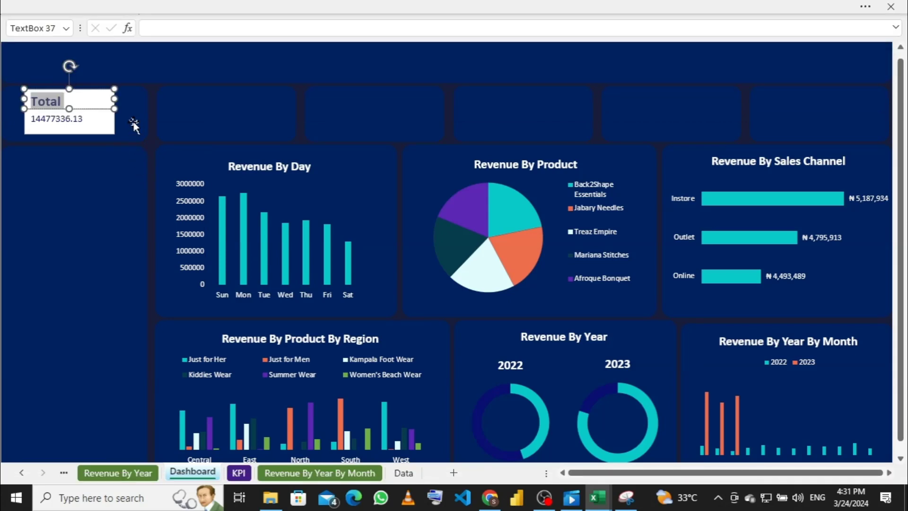
{"action": "left_click_drag", "start_coordinate": [115, 101], "coordinate": [132, 100]}
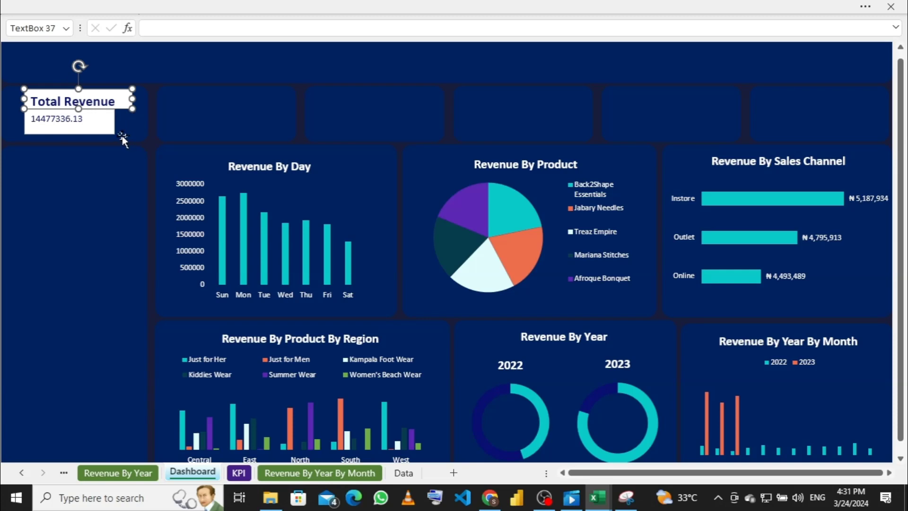
Step: Remove the label box's background fill and border
{"action": "right_click", "coordinate": [132, 100]}
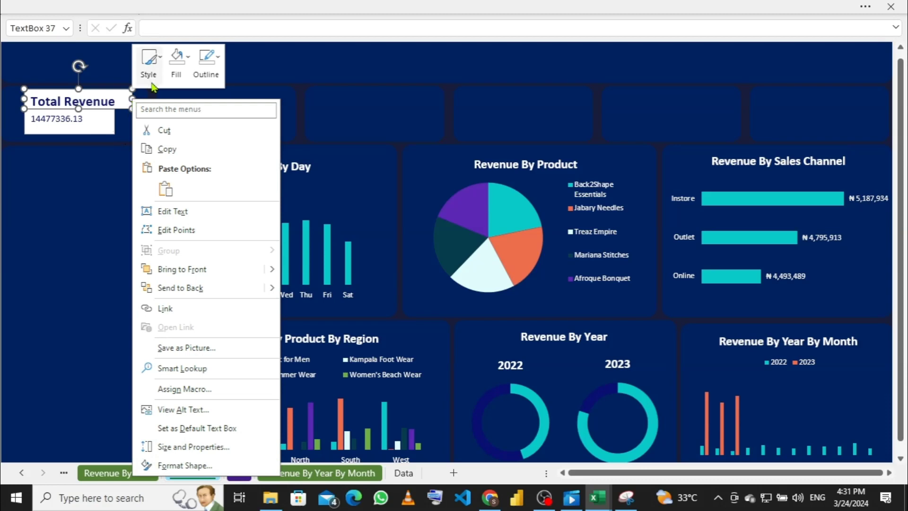
{"action": "left_click", "coordinate": [187, 58]}
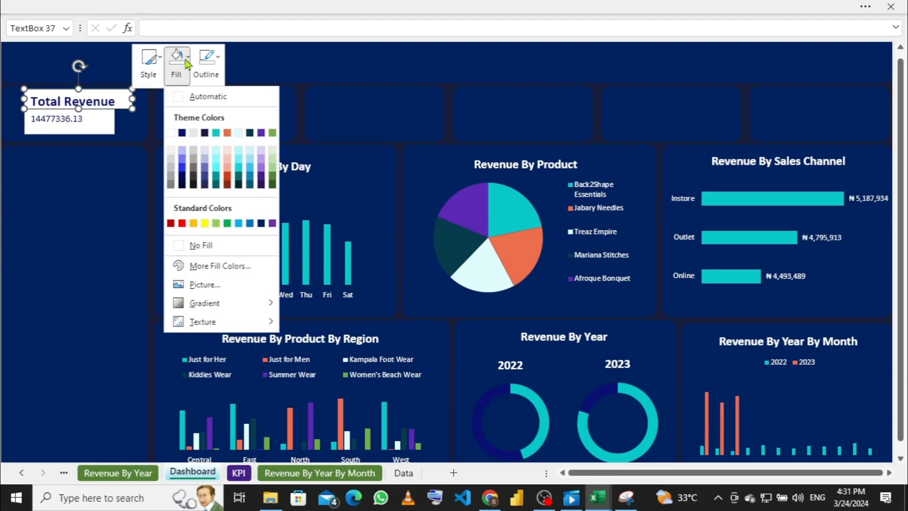
{"action": "left_click", "coordinate": [182, 251]}
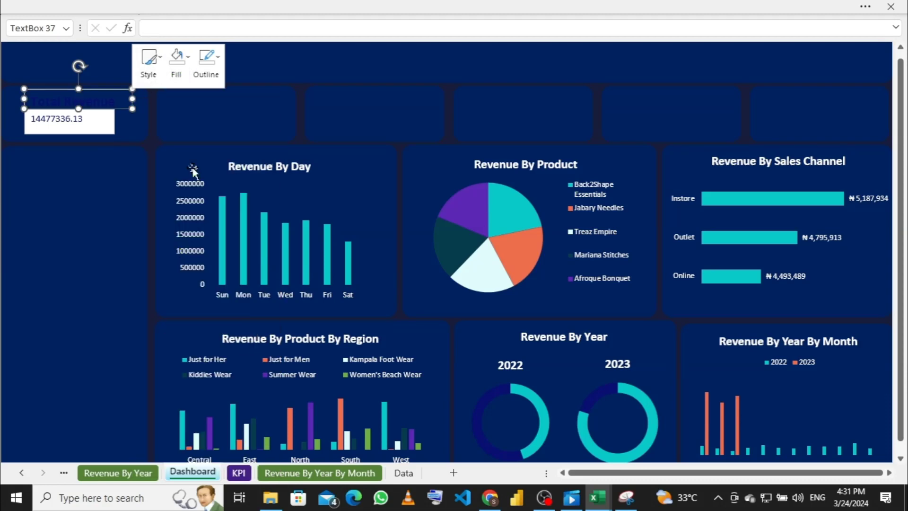
{"action": "left_click", "coordinate": [219, 60]}
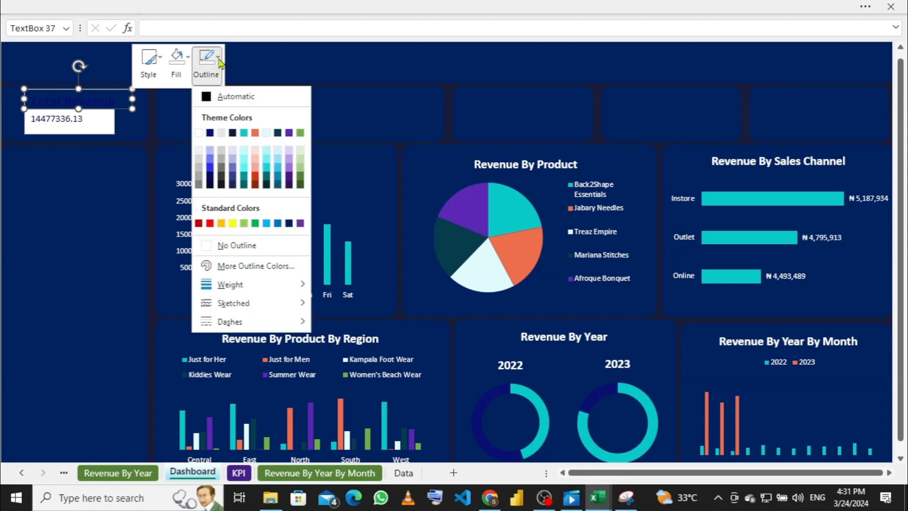
{"action": "left_click", "coordinate": [209, 246]}
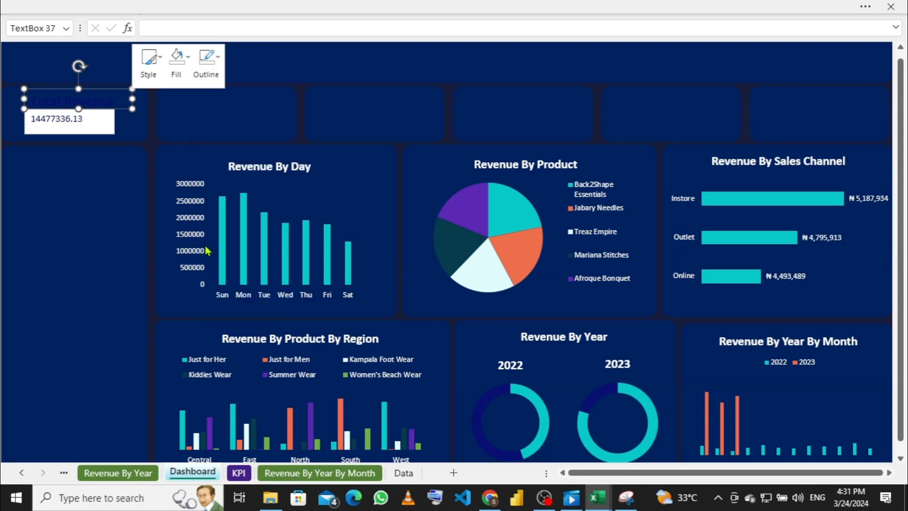
Step: Change the Total Revenue text colour to white
{"action": "left_click", "coordinate": [110, 93]}
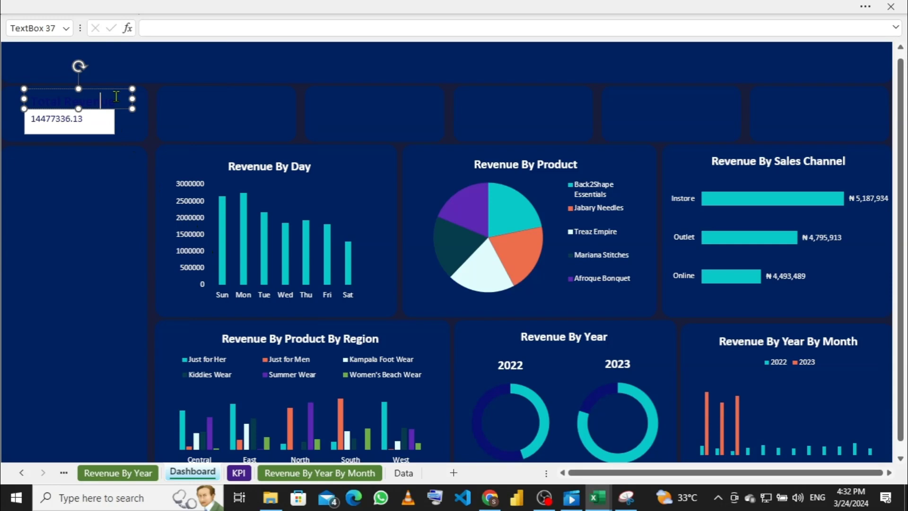
{"action": "left_click_drag", "start_coordinate": [116, 96], "coordinate": [26, 99]}
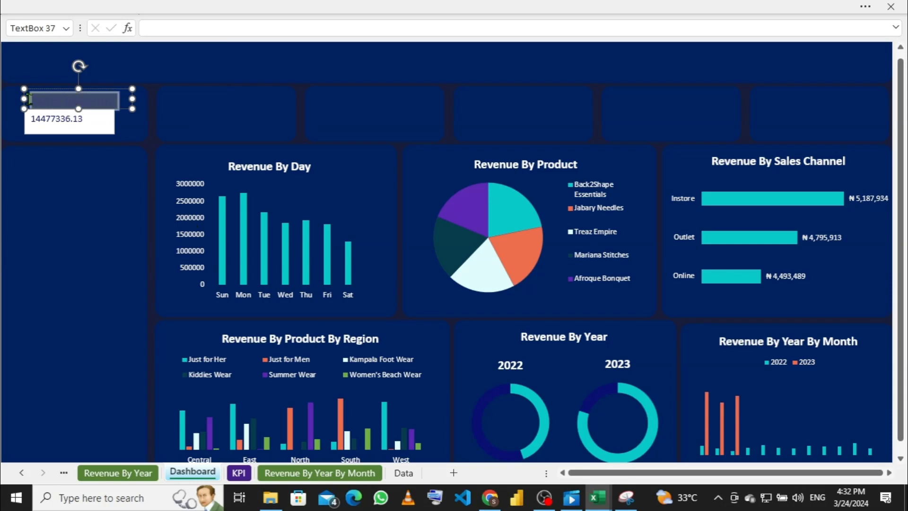
{"action": "left_click", "coordinate": [218, 6]}
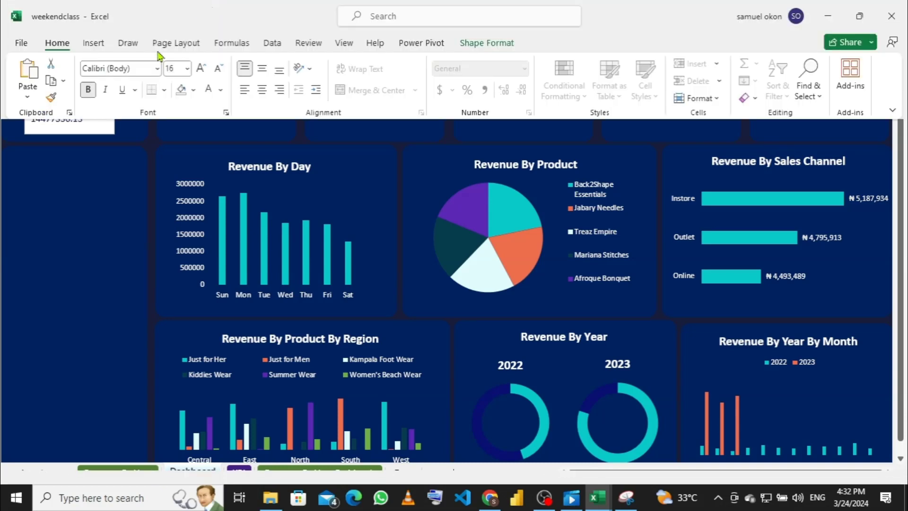
{"action": "left_click", "coordinate": [222, 90]}
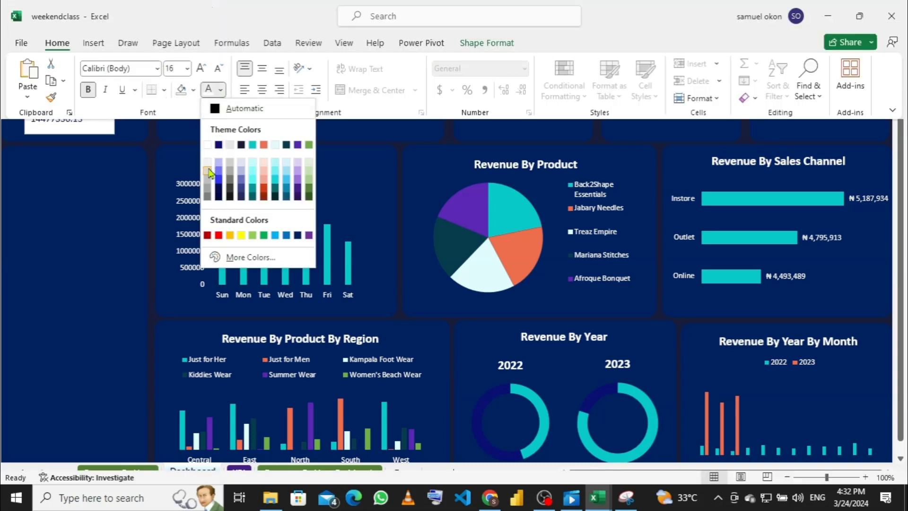
{"action": "left_click", "coordinate": [207, 145]}
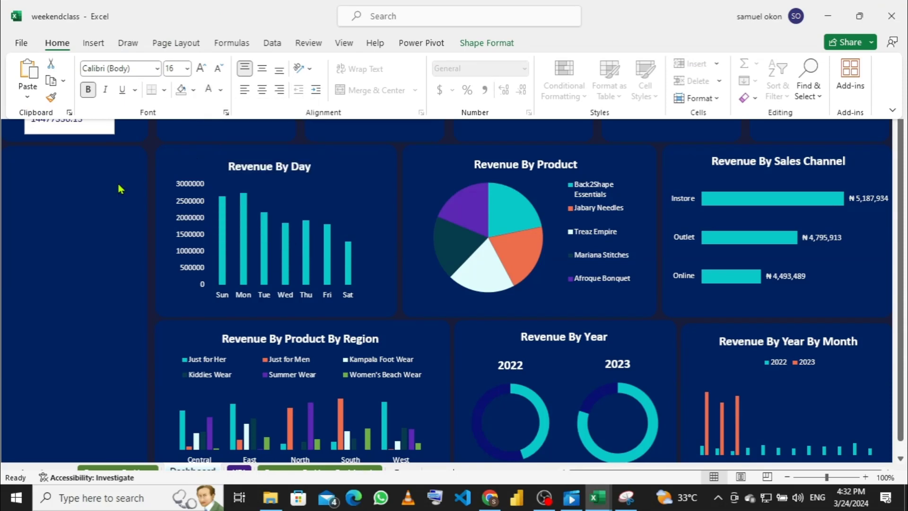
{"action": "left_click", "coordinate": [133, 138]}
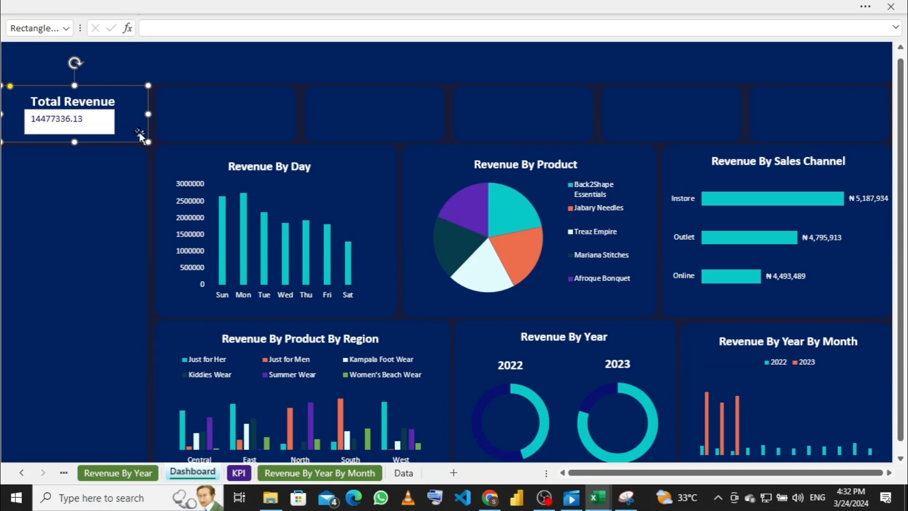
Step: Undo the title formatting, restoring dark text on a white box
{"action": "left_click", "coordinate": [127, 98]}
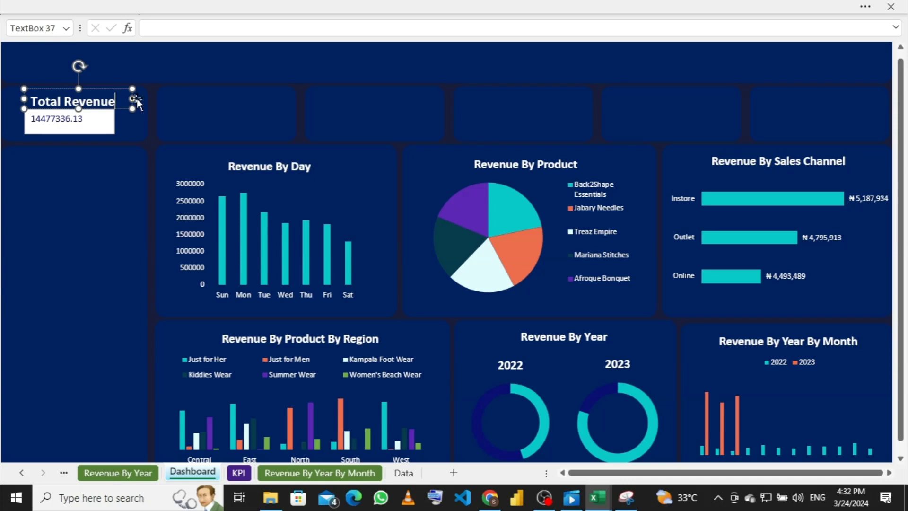
{"action": "left_click", "coordinate": [136, 103]}
{"action": "left_click", "coordinate": [121, 104]}
{"action": "key", "text": "ctrl+z"}
{"action": "key", "text": "ctrl+z"}
{"action": "key", "text": "ctrl+z"}
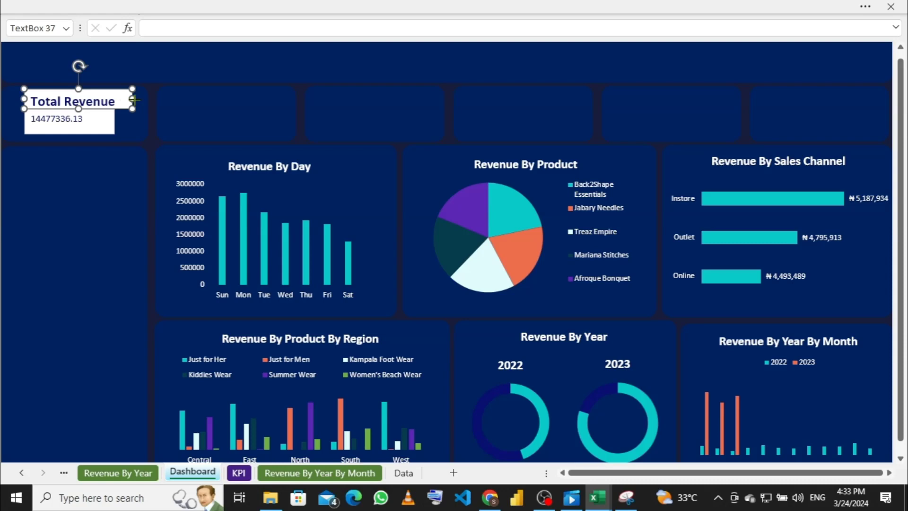
Step: Set the title box to No Fill and No Outline
{"action": "right_click", "coordinate": [134, 99]}
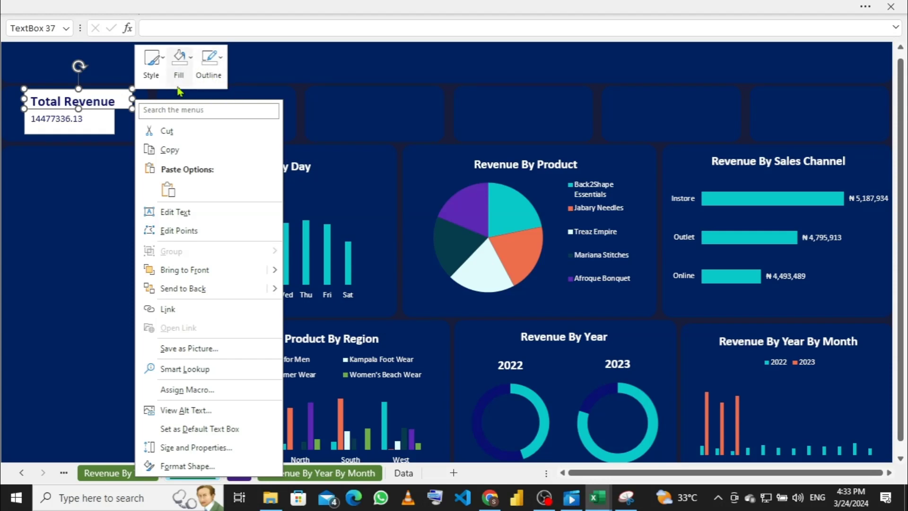
{"action": "left_click", "coordinate": [191, 62]}
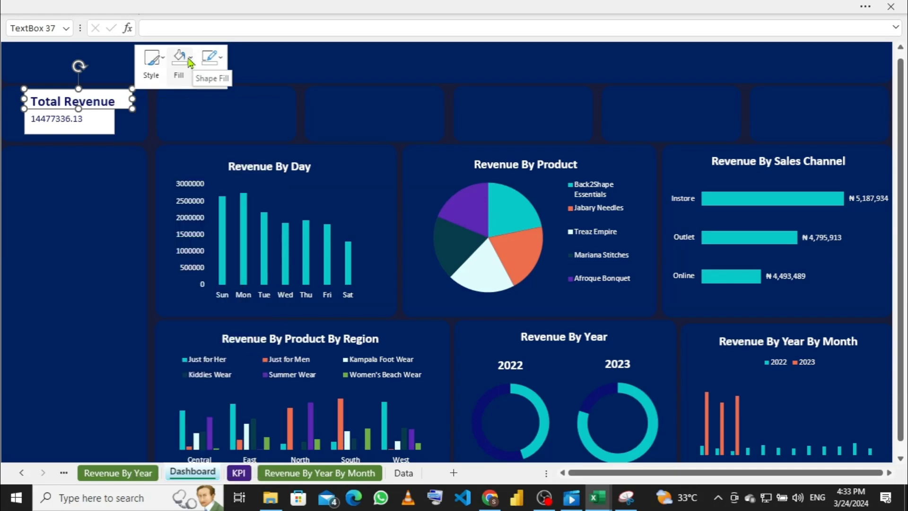
{"action": "left_click", "coordinate": [179, 62]}
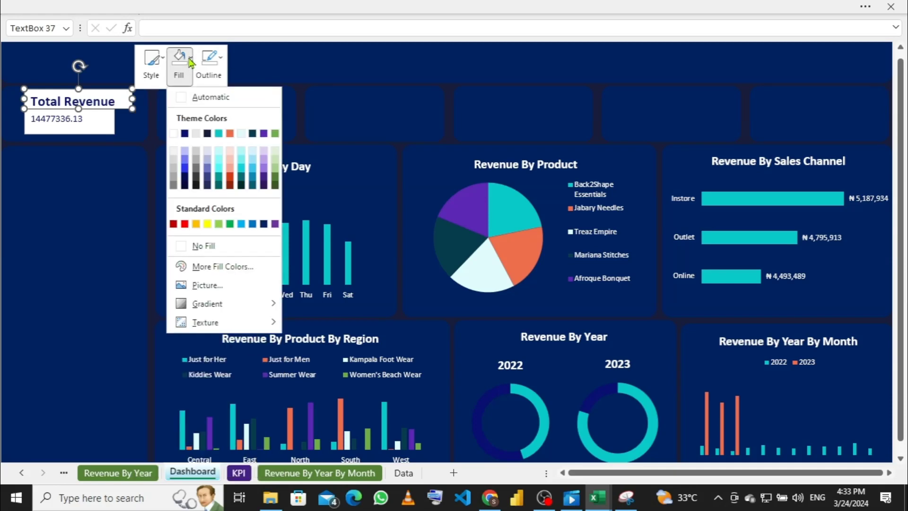
{"action": "left_click", "coordinate": [182, 245]}
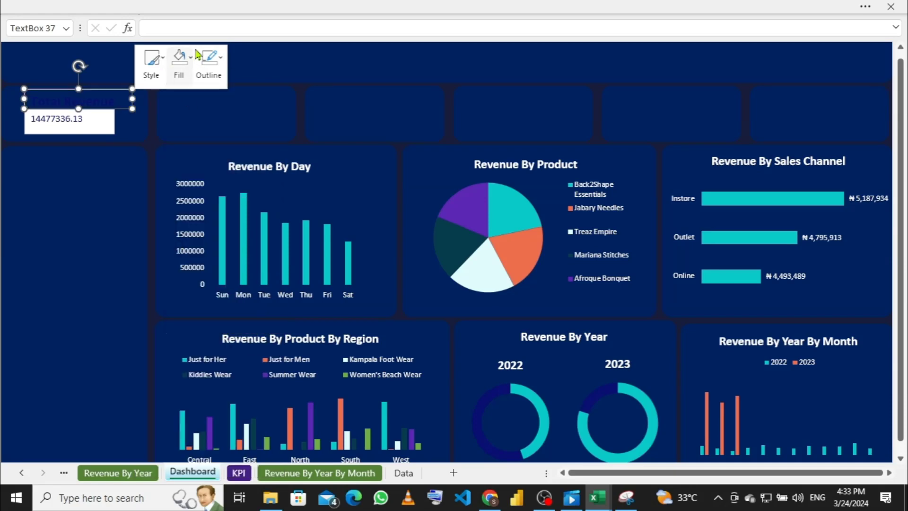
{"action": "left_click", "coordinate": [222, 69]}
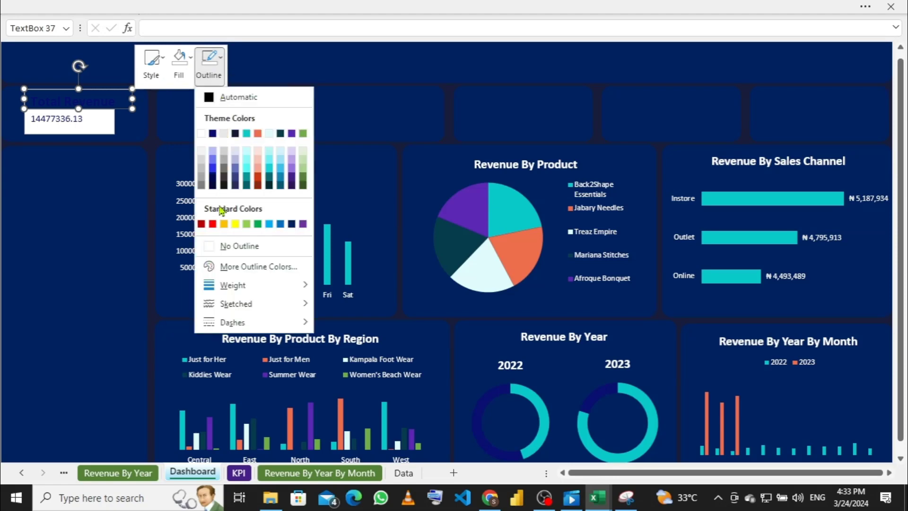
{"action": "left_click", "coordinate": [214, 245]}
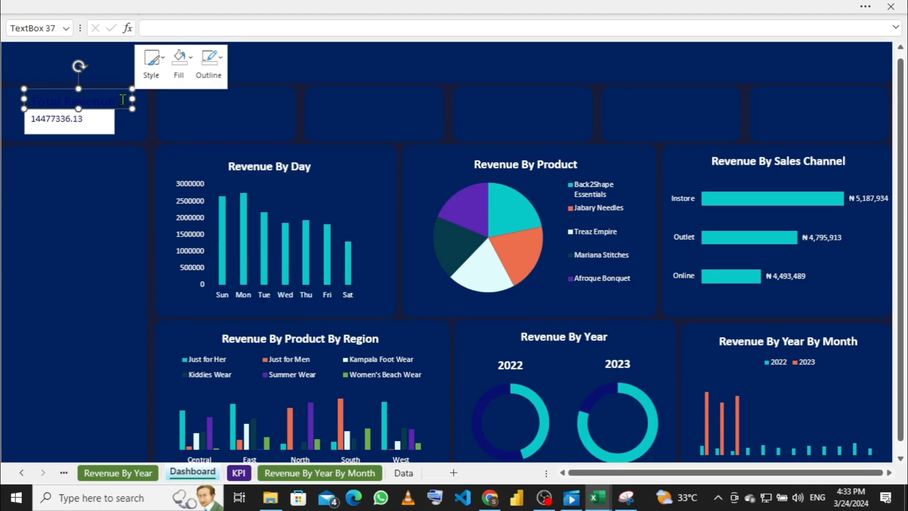
Step: Set the Total Revenue text colour to white
{"action": "left_click_drag", "start_coordinate": [122, 100], "coordinate": [24, 103]}
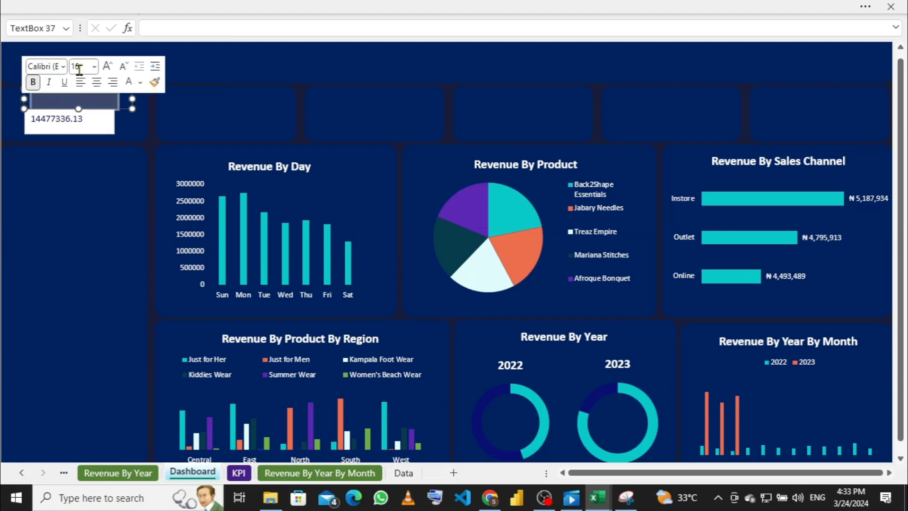
{"action": "left_click", "coordinate": [256, 6]}
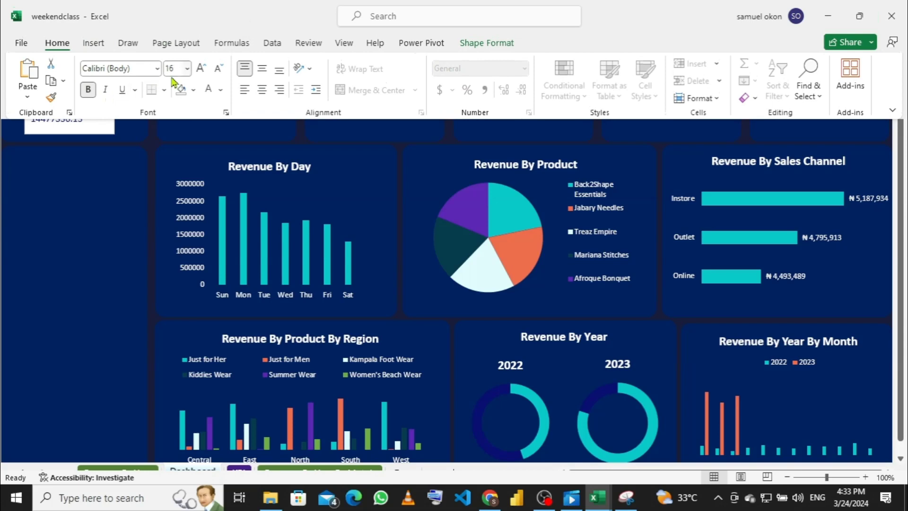
{"action": "left_click", "coordinate": [221, 90]}
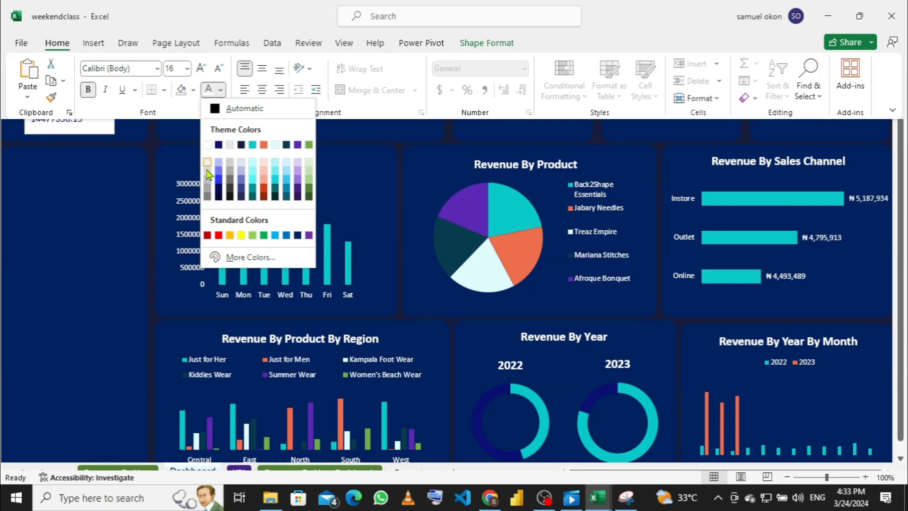
{"action": "left_click", "coordinate": [149, 163]}
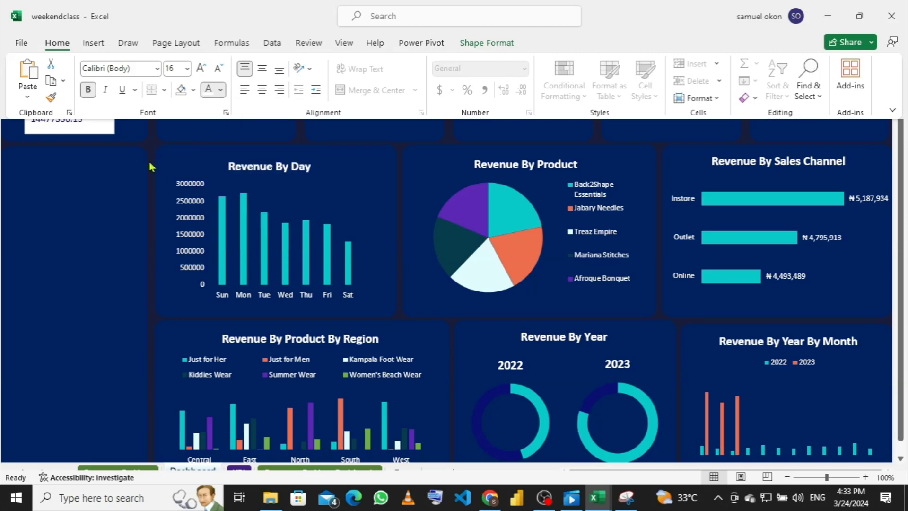
{"action": "left_click", "coordinate": [144, 126]}
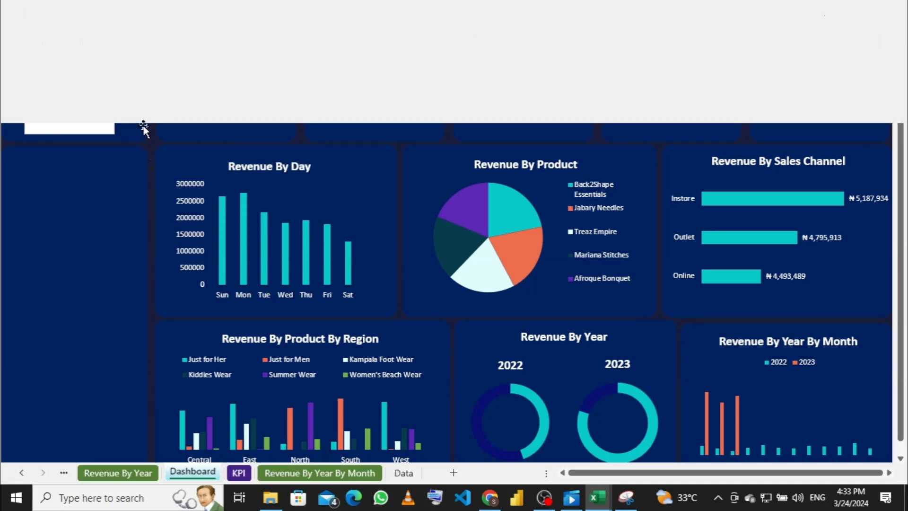
{"action": "left_click", "coordinate": [121, 94]}
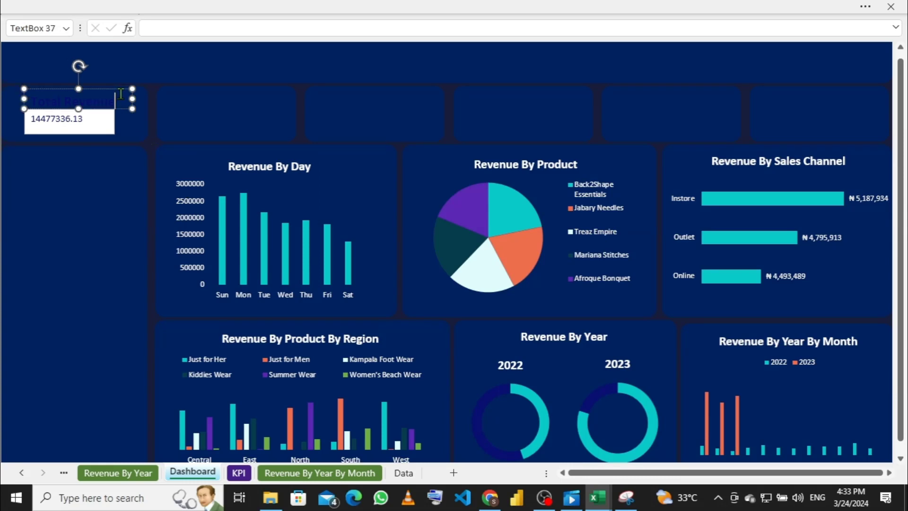
{"action": "left_click_drag", "start_coordinate": [116, 94], "coordinate": [20, 114]}
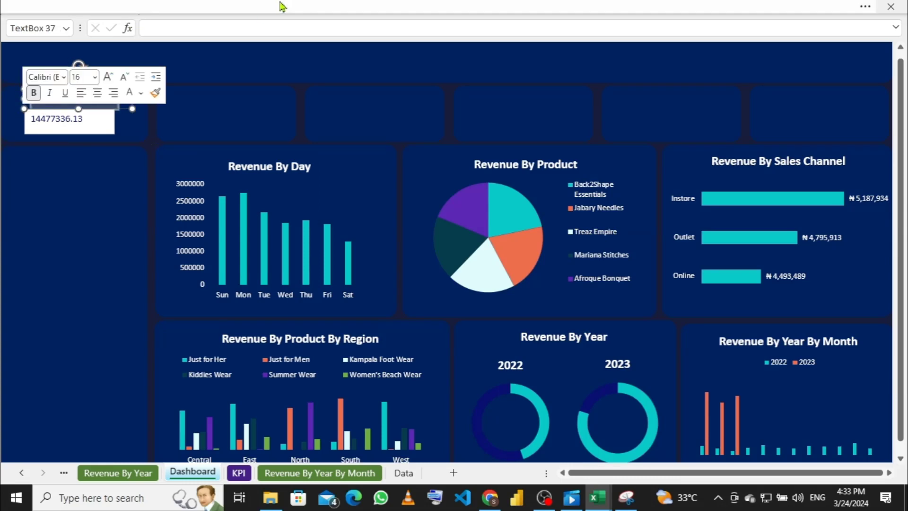
{"action": "left_click", "coordinate": [283, 7]}
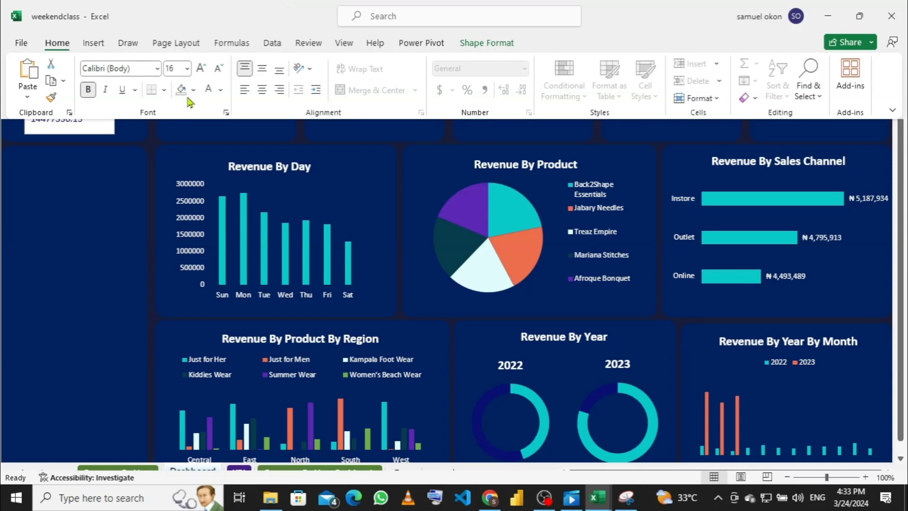
{"action": "left_click", "coordinate": [221, 91]}
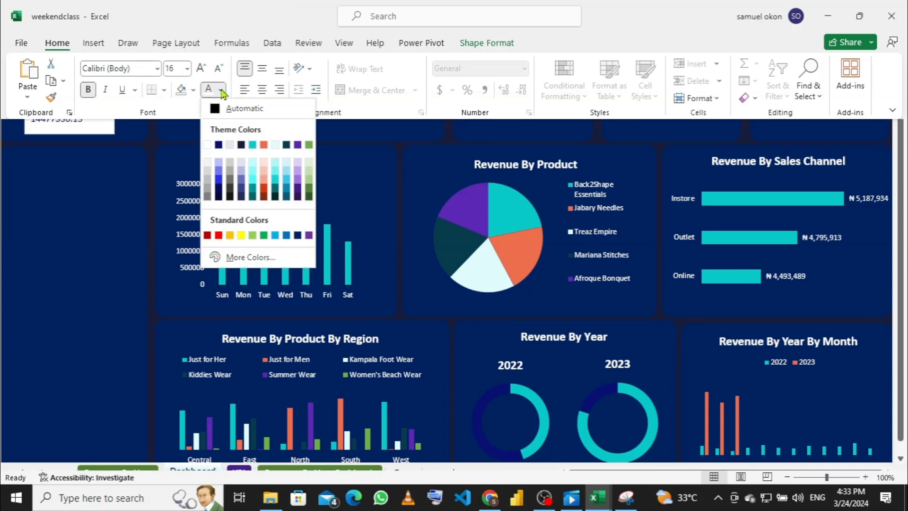
{"action": "left_click", "coordinate": [207, 144]}
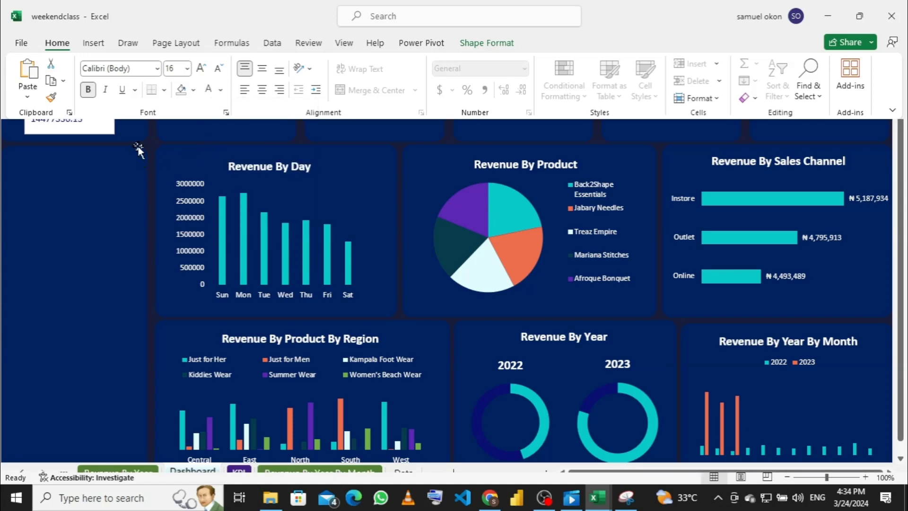
{"action": "left_click", "coordinate": [164, 119]}
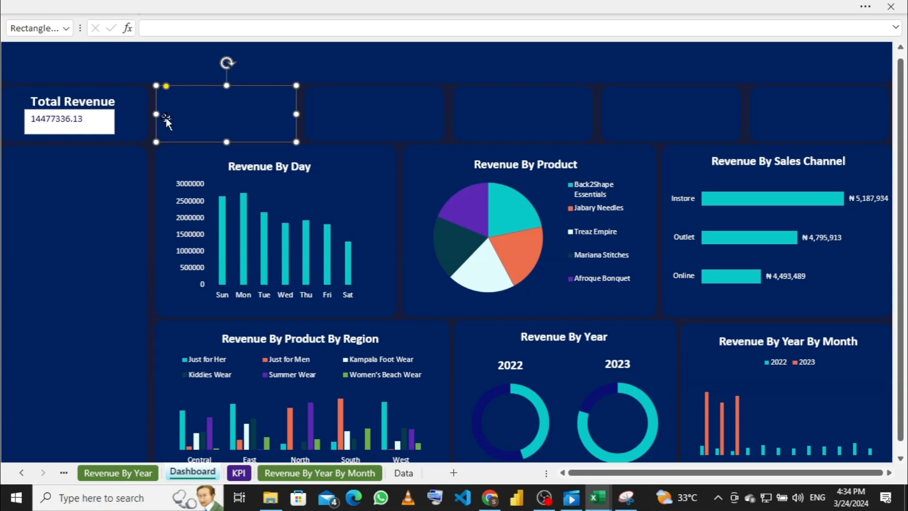
{"action": "left_click", "coordinate": [102, 118]}
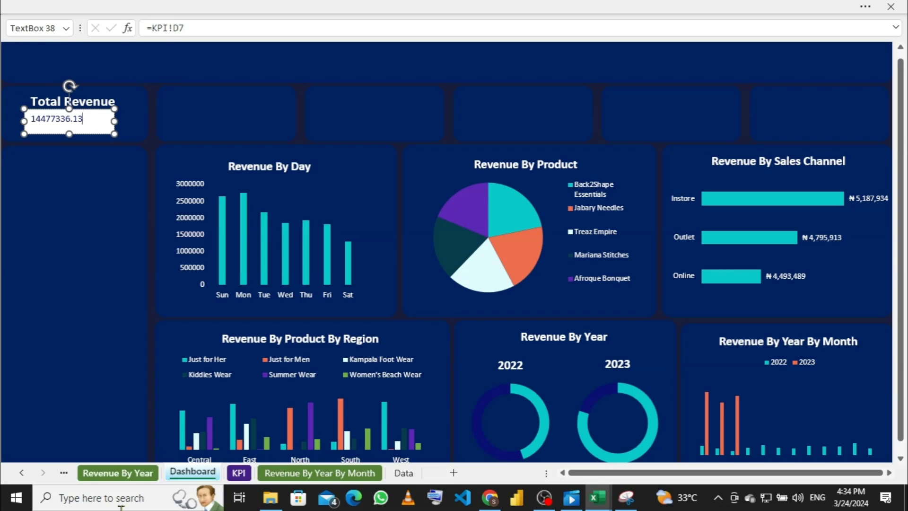
Step: Format KPI cell D7 as Currency with 0 decimals and the ₦ Hausa symbol
{"action": "left_click", "coordinate": [238, 473]}
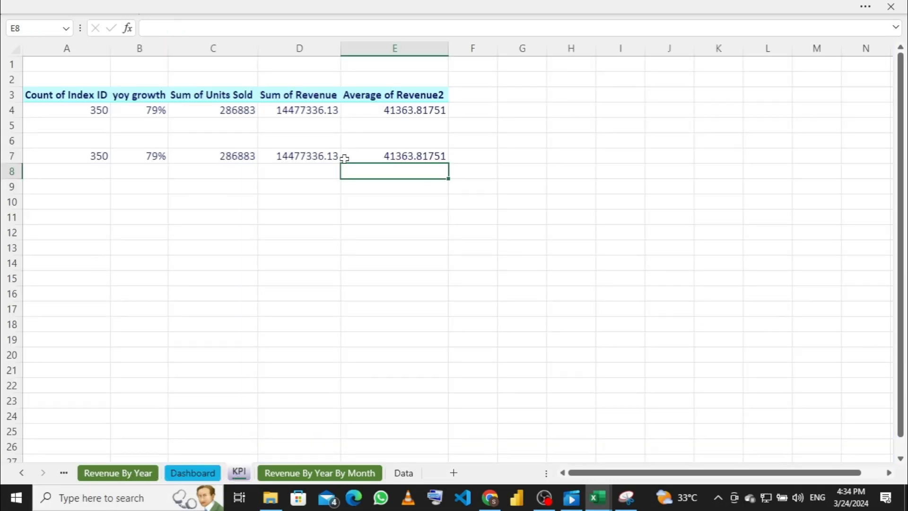
{"action": "left_click", "coordinate": [316, 157]}
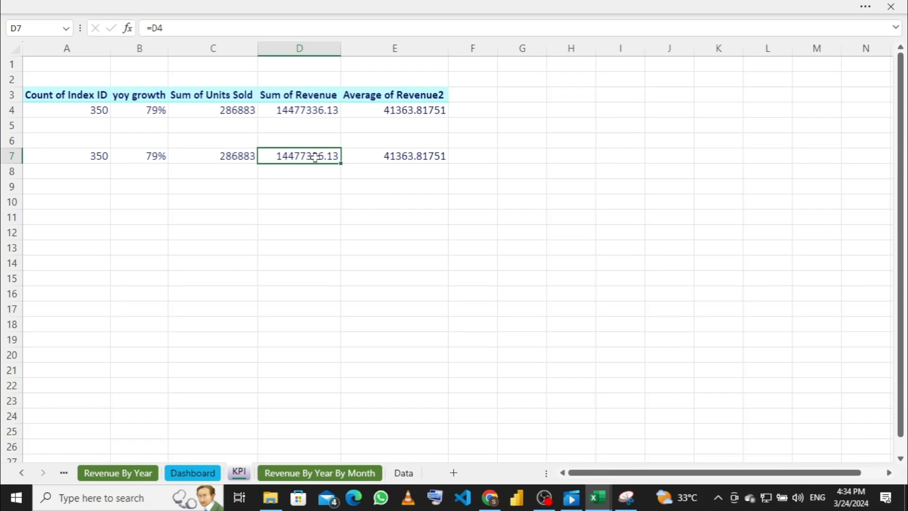
{"action": "right_click", "coordinate": [315, 157]}
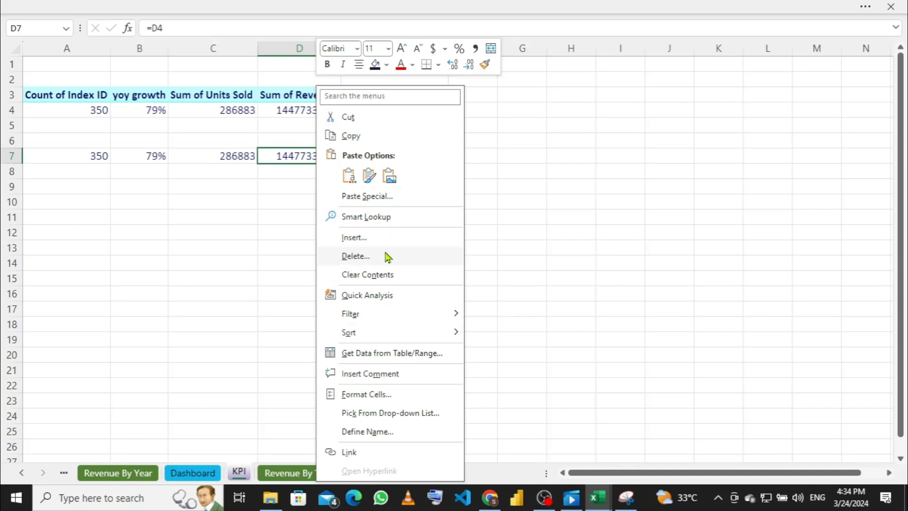
{"action": "left_click", "coordinate": [382, 396]}
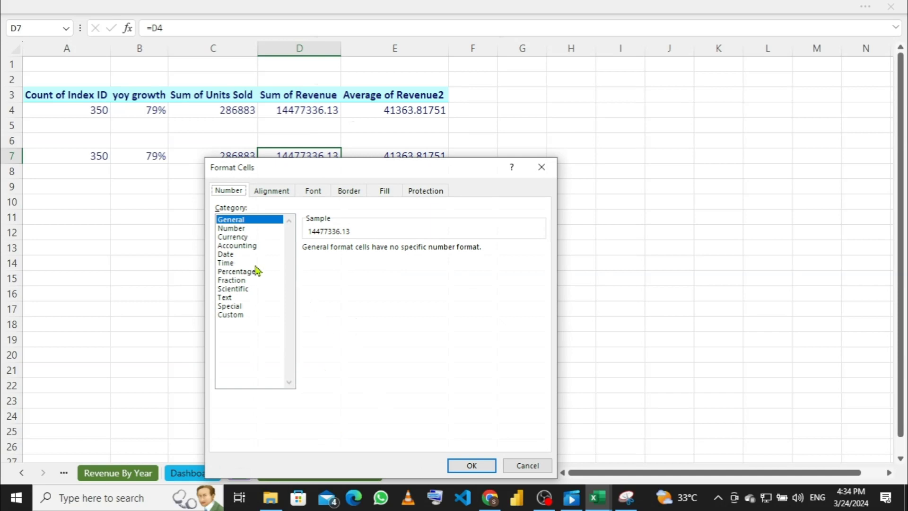
{"action": "left_click", "coordinate": [247, 231]}
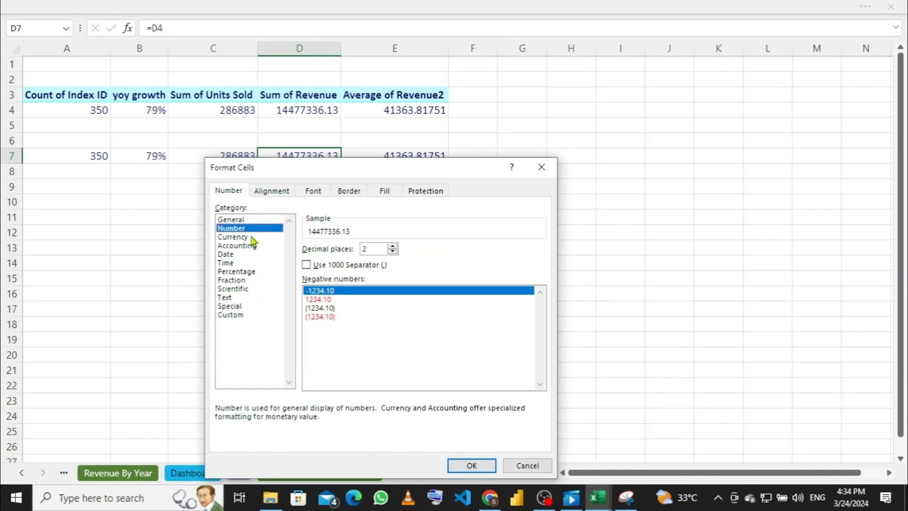
{"action": "left_click", "coordinate": [250, 237]}
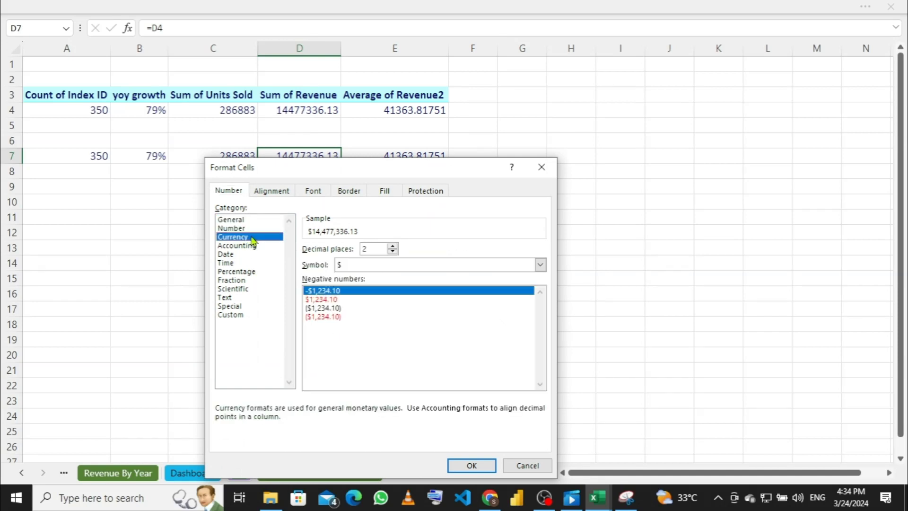
{"action": "double_click", "coordinate": [393, 252]}
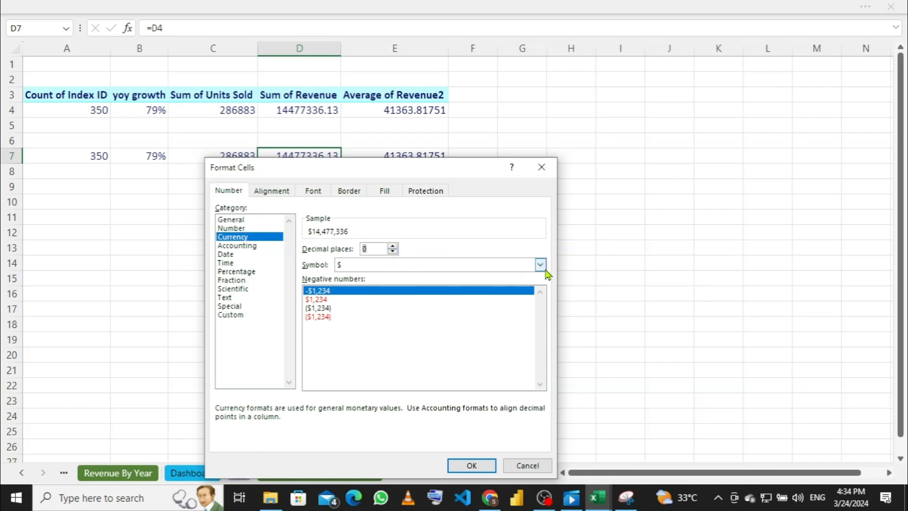
{"action": "left_click", "coordinate": [540, 265]}
{"action": "scroll", "coordinate": [455, 330], "scroll_direction": "down", "scroll_amount": 4}
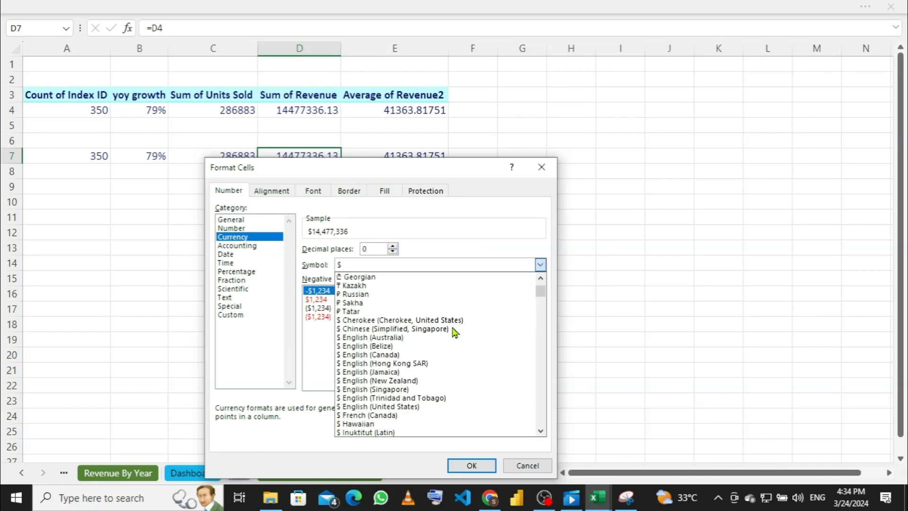
{"action": "scroll", "coordinate": [455, 333], "scroll_direction": "down", "scroll_amount": 9}
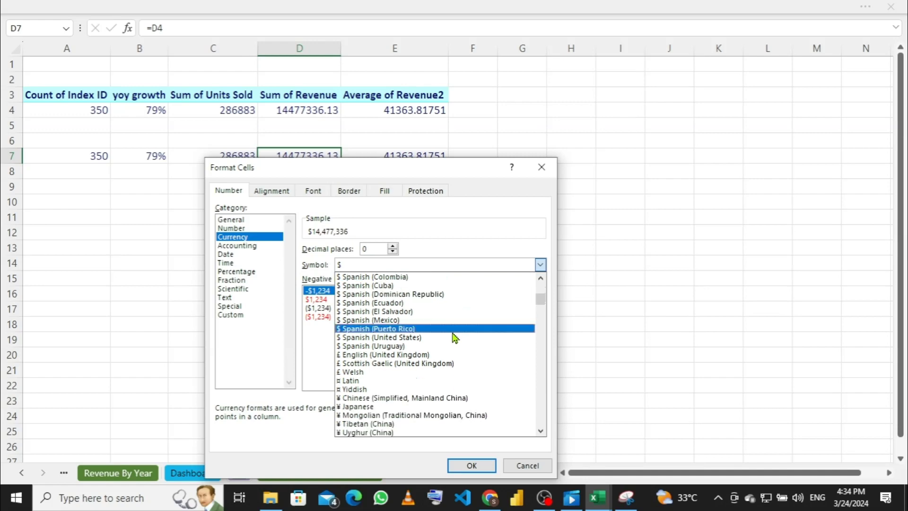
{"action": "scroll", "coordinate": [406, 358], "scroll_direction": "down", "scroll_amount": 3}
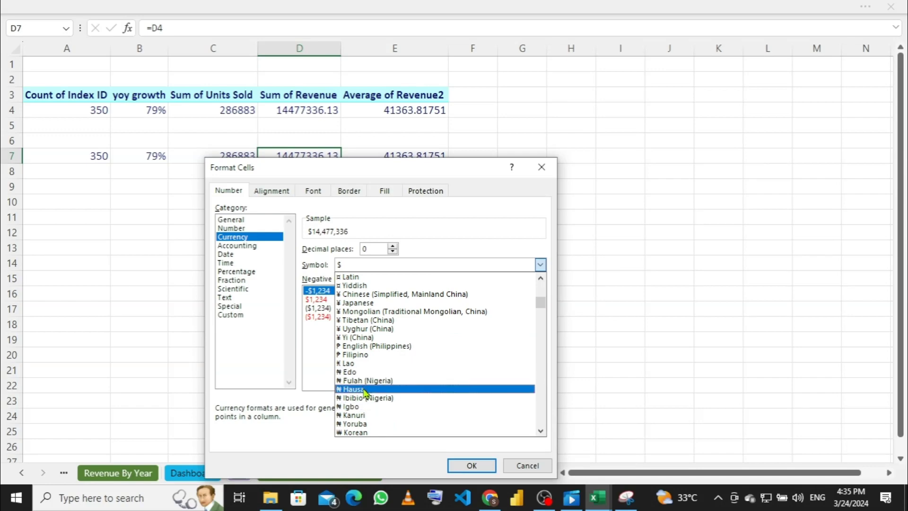
{"action": "left_click", "coordinate": [365, 392]}
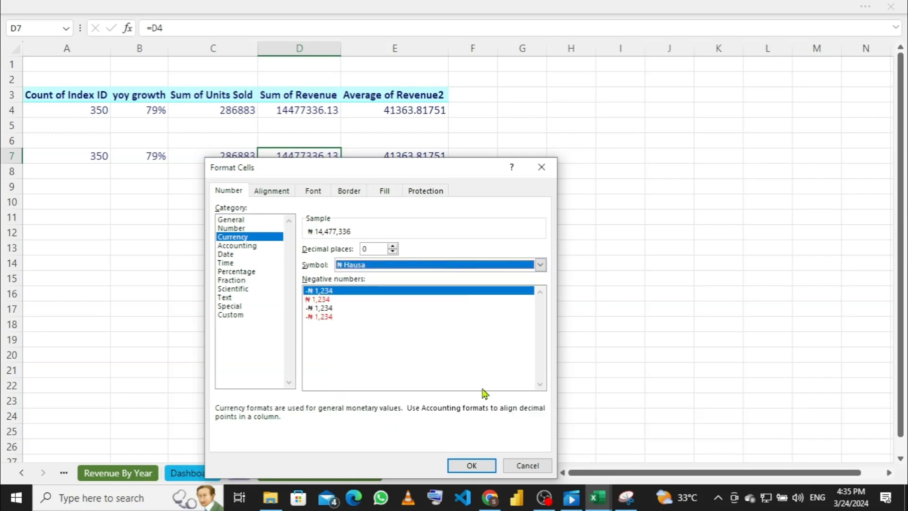
{"action": "left_click", "coordinate": [469, 466]}
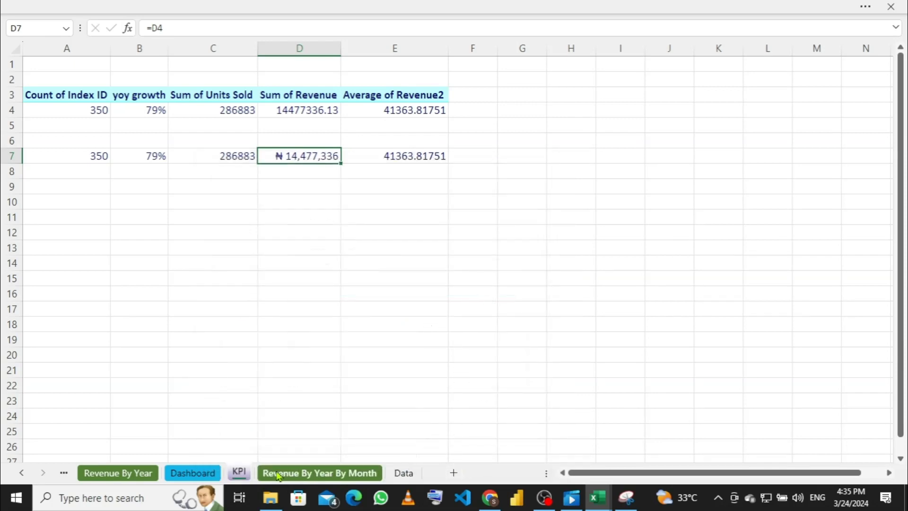
Step: On the Dashboard, set the revenue value box to No Fill and No Outline
{"action": "left_click", "coordinate": [192, 473]}
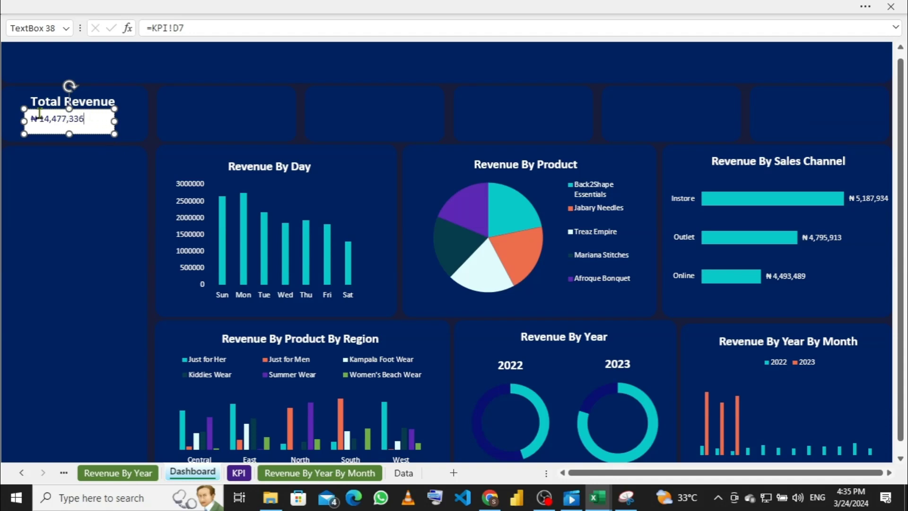
{"action": "right_click", "coordinate": [117, 121]}
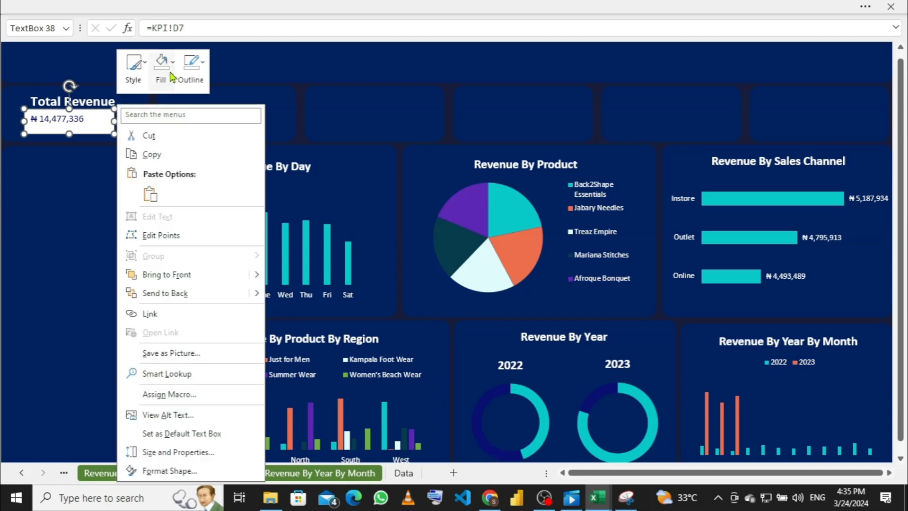
{"action": "left_click", "coordinate": [162, 68]}
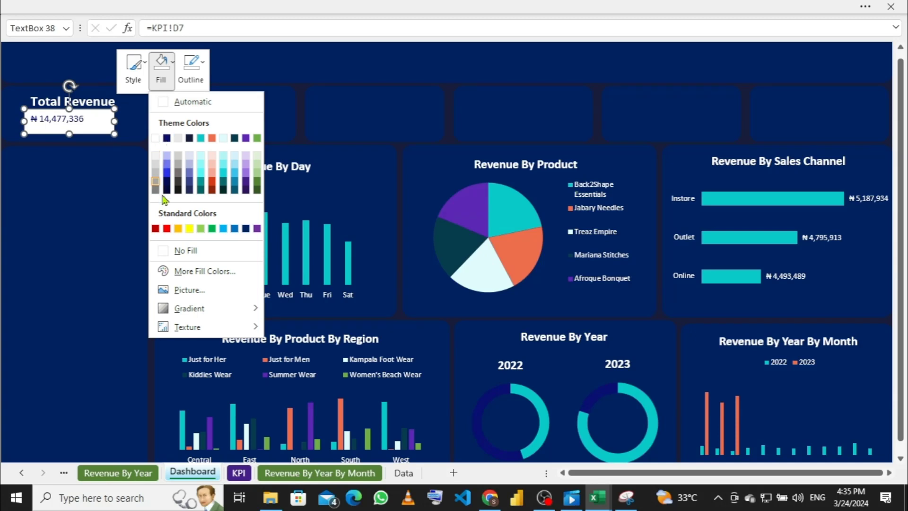
{"action": "left_click", "coordinate": [171, 251]}
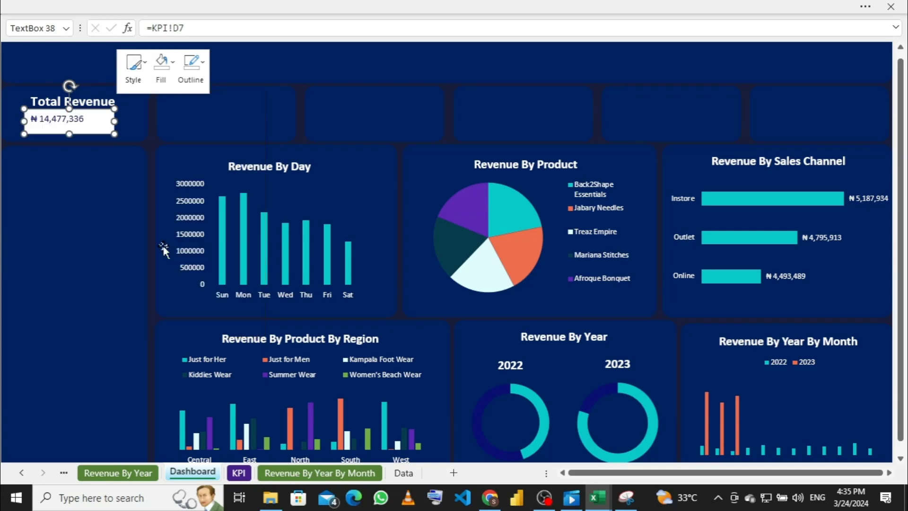
{"action": "left_click", "coordinate": [191, 69]}
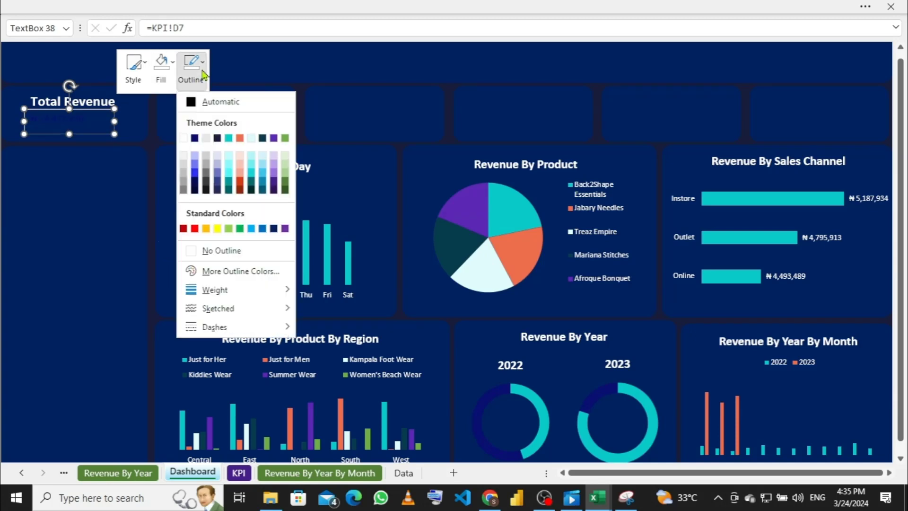
{"action": "left_click", "coordinate": [187, 253]}
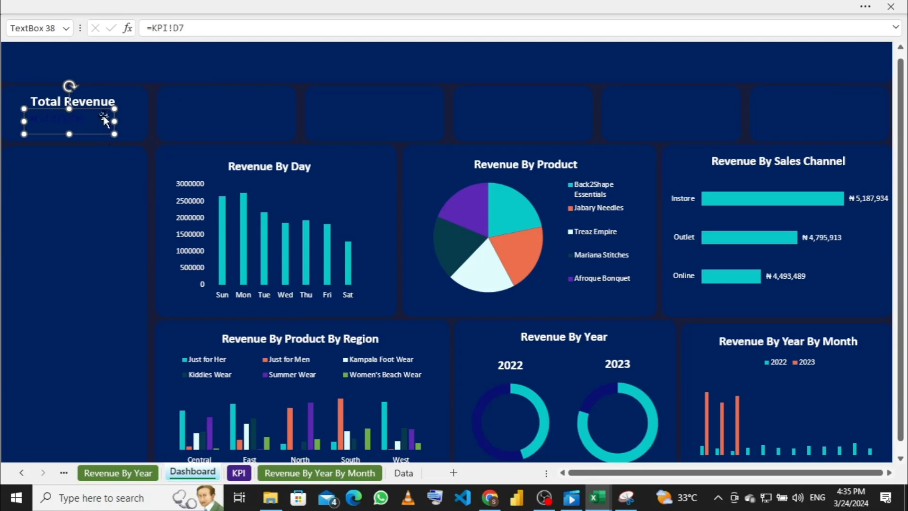
Step: Select the revenue value text inside the linked box
{"action": "double_click", "coordinate": [63, 119]}
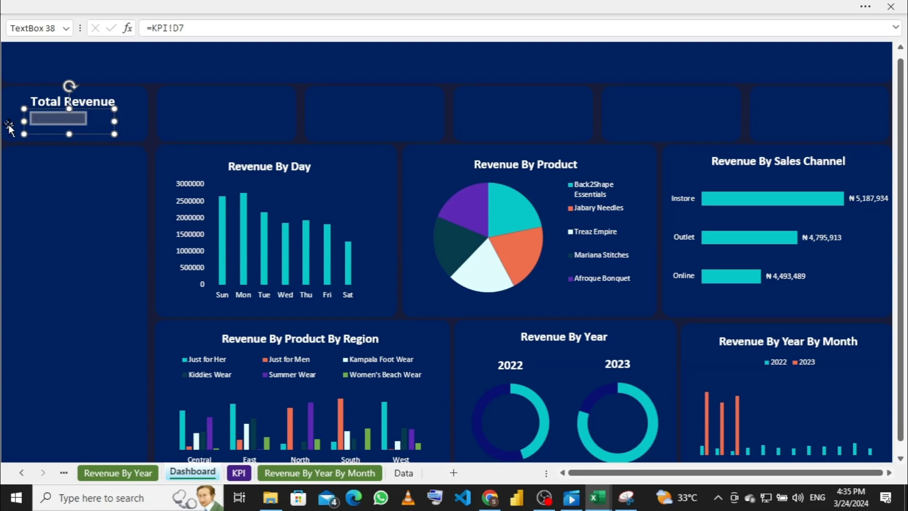
{"action": "left_click", "coordinate": [101, 146]}
{"action": "left_click", "coordinate": [96, 118]}
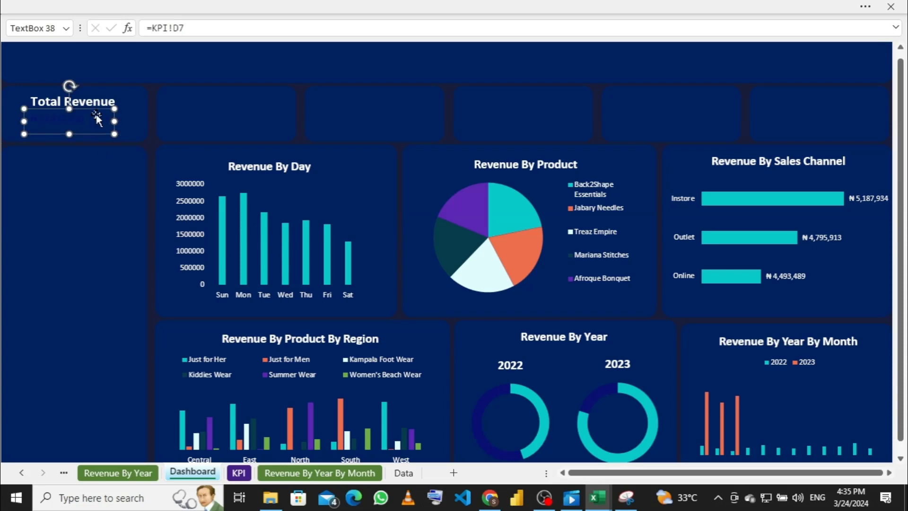
{"action": "left_click", "coordinate": [94, 113]}
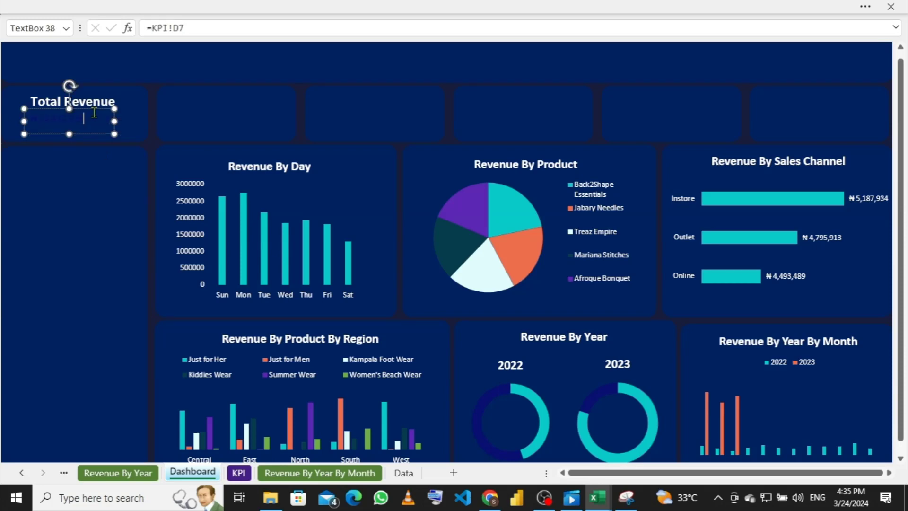
{"action": "double_click", "coordinate": [39, 126]}
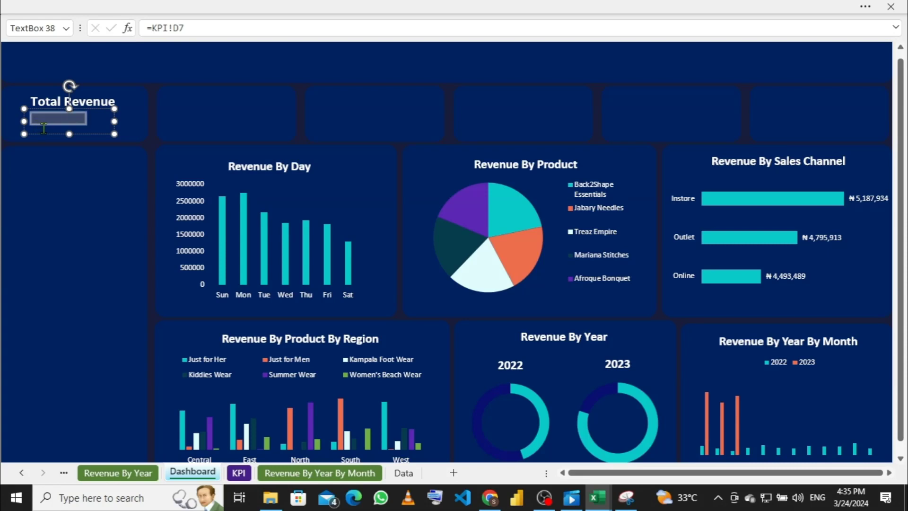
Step: Format the ₦ 14,477,336 revenue value as white, bold, 18 pt text
{"action": "left_click", "coordinate": [160, 5]}
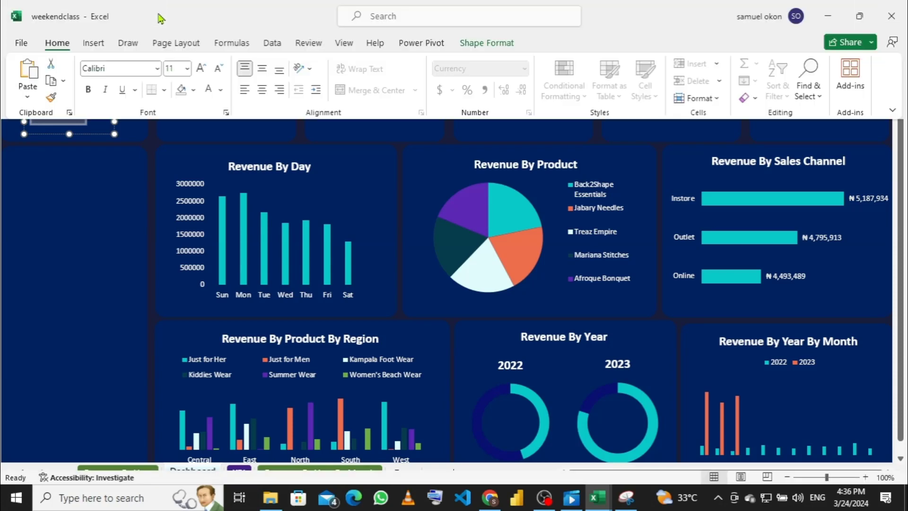
{"action": "left_click", "coordinate": [221, 93]}
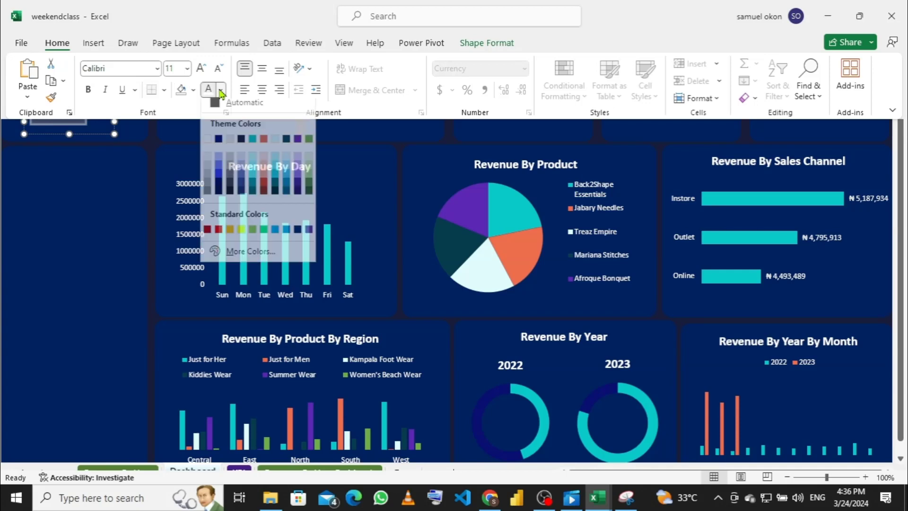
{"action": "left_click", "coordinate": [207, 144]}
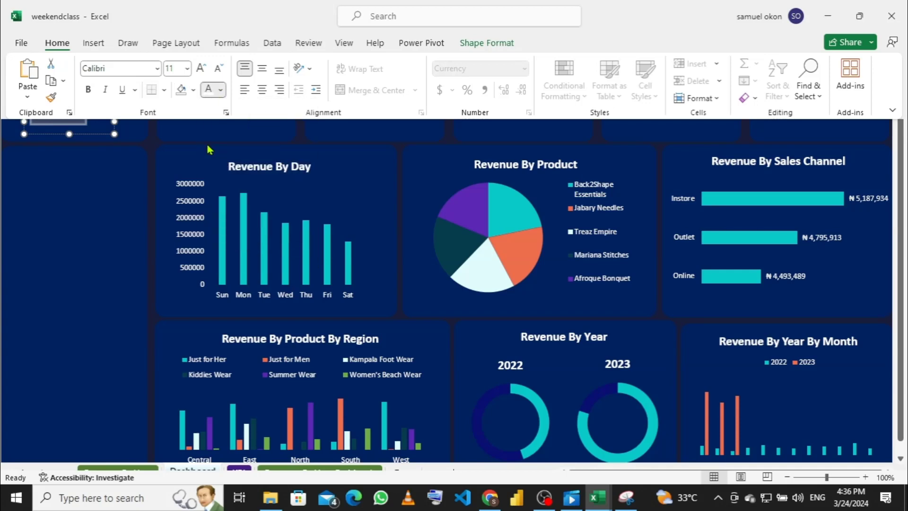
{"action": "left_click", "coordinate": [88, 90]}
{"action": "left_click", "coordinate": [188, 70]}
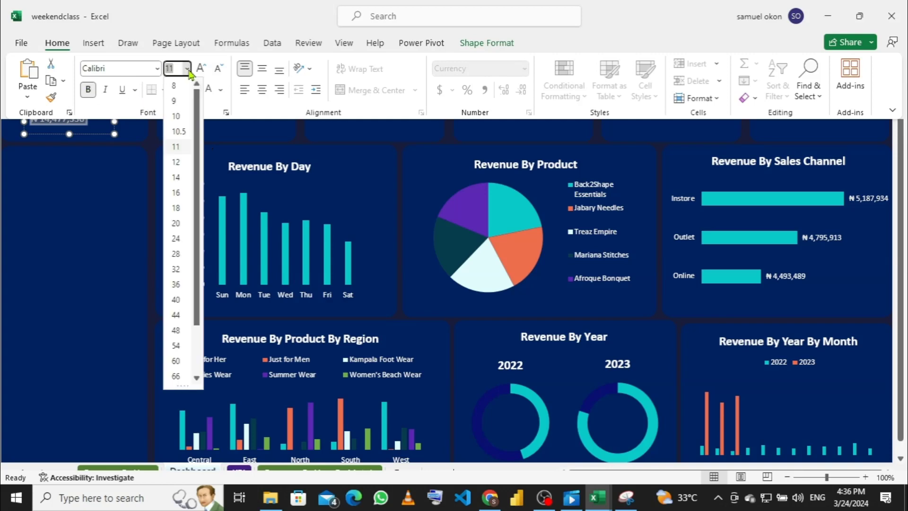
{"action": "left_click", "coordinate": [179, 209]}
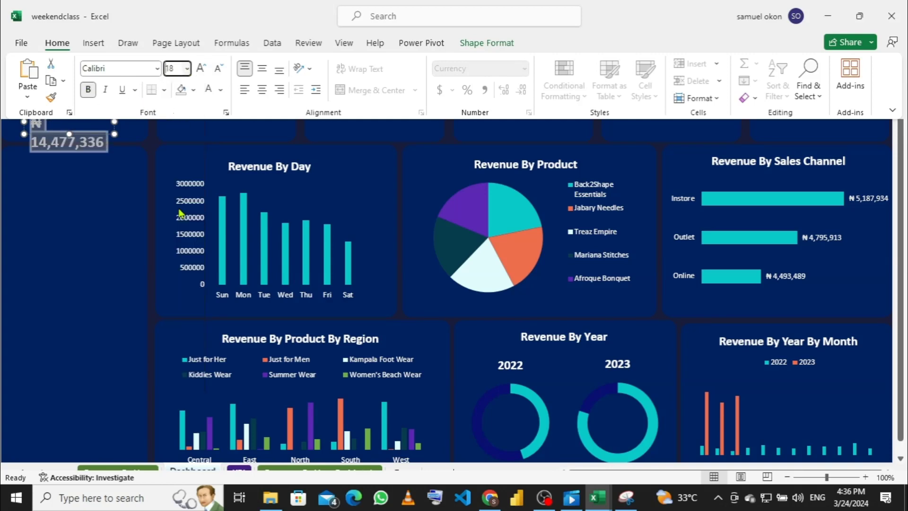
Step: Move the revenue value box under the Total Revenue label, nudging it slightly right
{"action": "left_click", "coordinate": [131, 134]}
{"action": "left_click", "coordinate": [69, 133]}
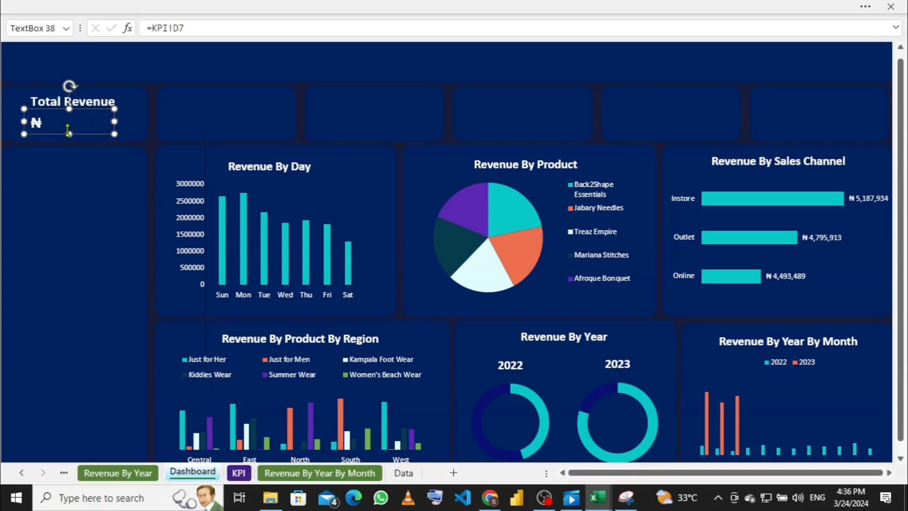
{"action": "triple_click", "coordinate": [129, 119]}
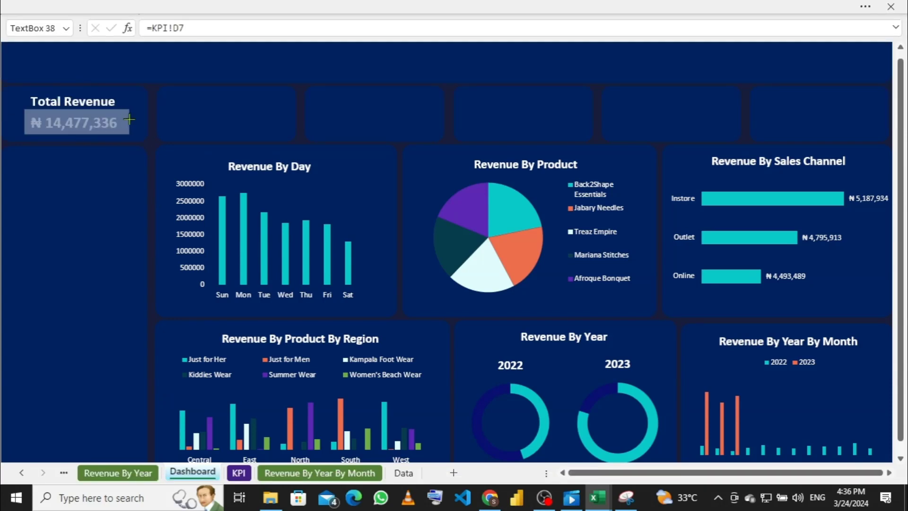
{"action": "left_click", "coordinate": [129, 119]}
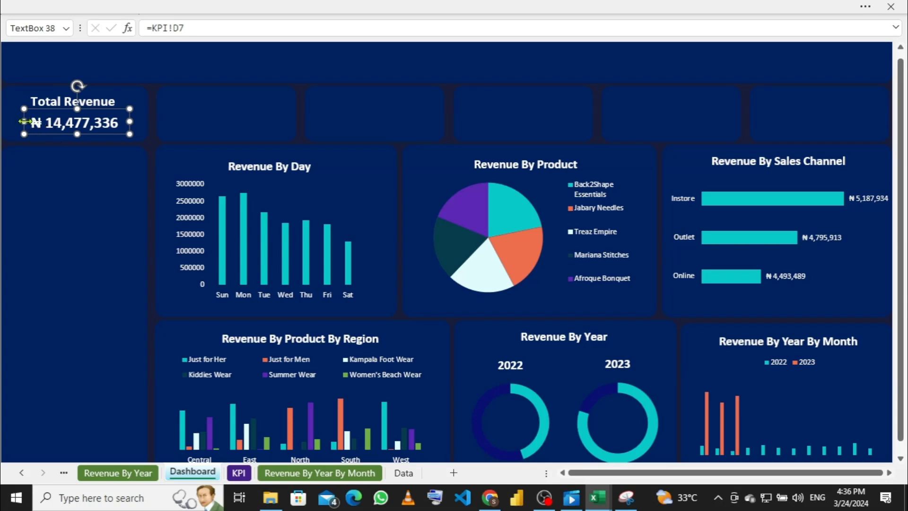
{"action": "left_click_drag", "start_coordinate": [20, 121], "coordinate": [16, 121]}
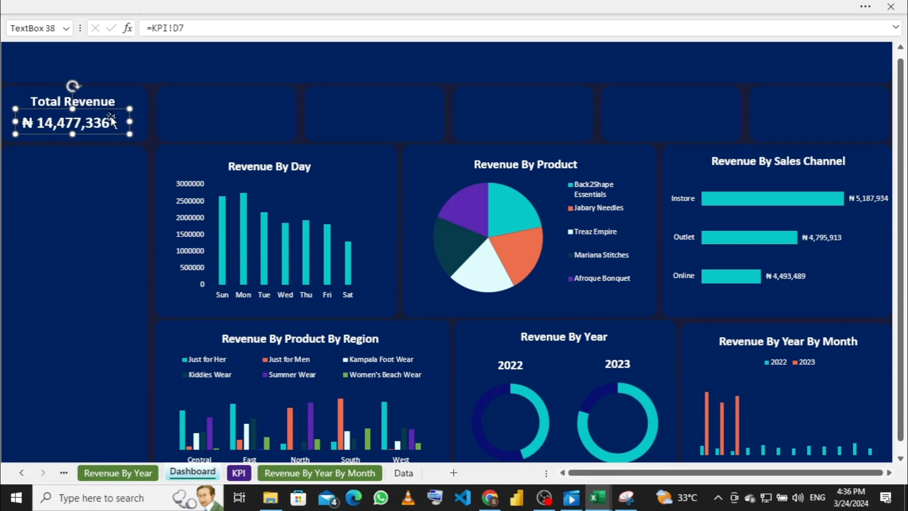
{"action": "left_click", "coordinate": [192, 121]}
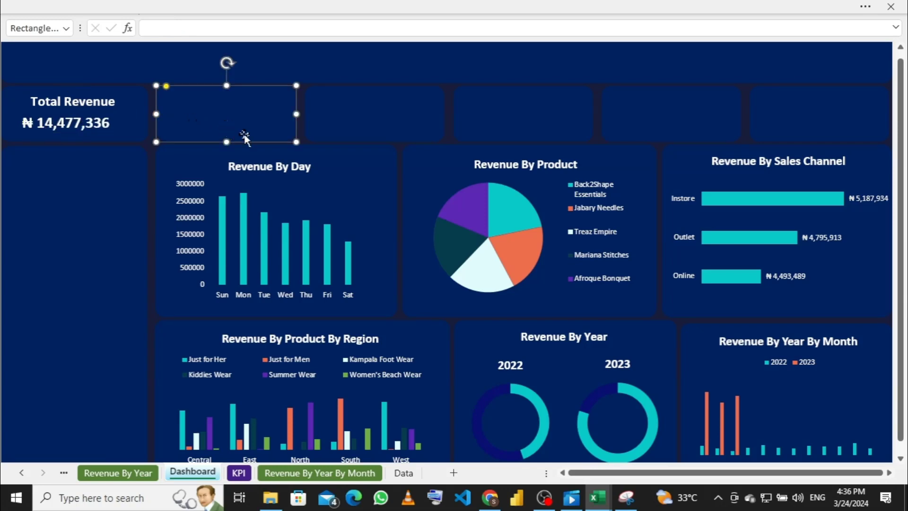
{"action": "left_click", "coordinate": [73, 130]}
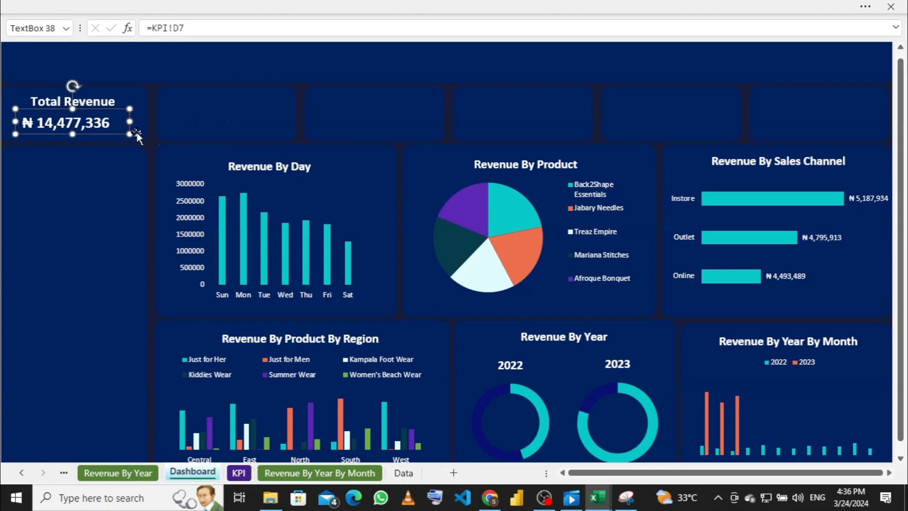
{"action": "key", "text": "Right"}
{"action": "key", "text": "Right"}
{"action": "key", "text": "Right"}
{"action": "key", "text": "Right"}
{"action": "key", "text": "Right"}
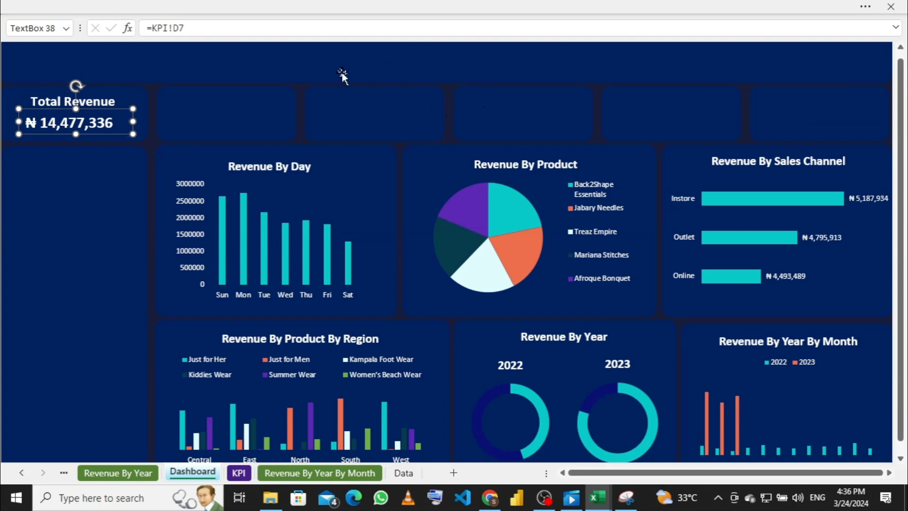
{"action": "left_click", "coordinate": [244, 92]}
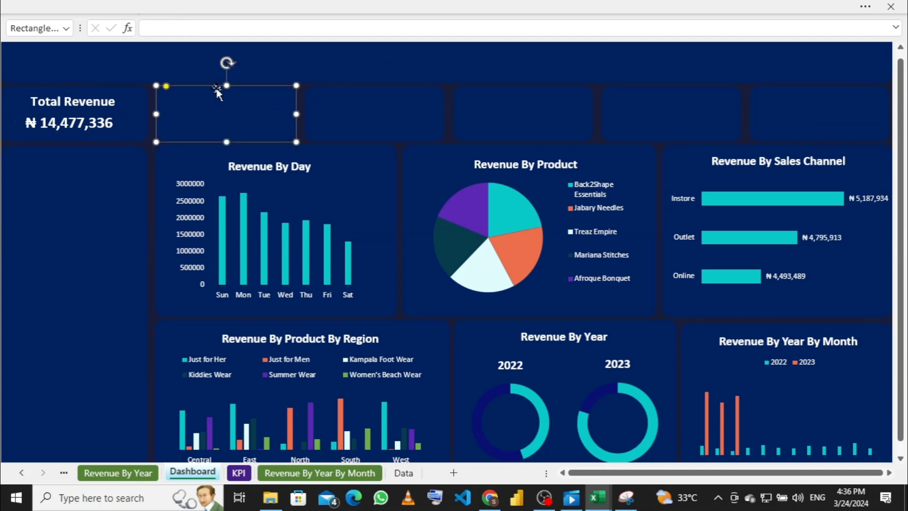
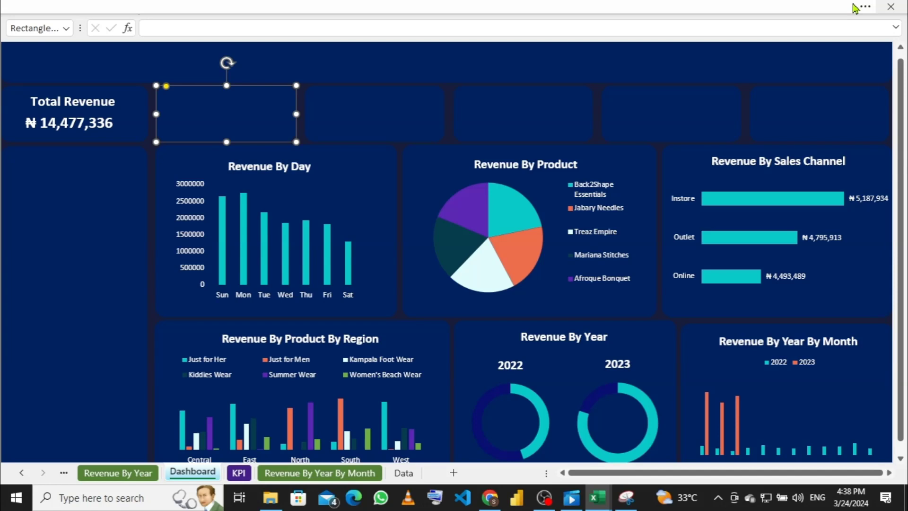
Step: Remove the first card's old Total Revenue title box and its ₦ 14,477,336 value box
{"action": "left_click", "coordinate": [64, 102]}
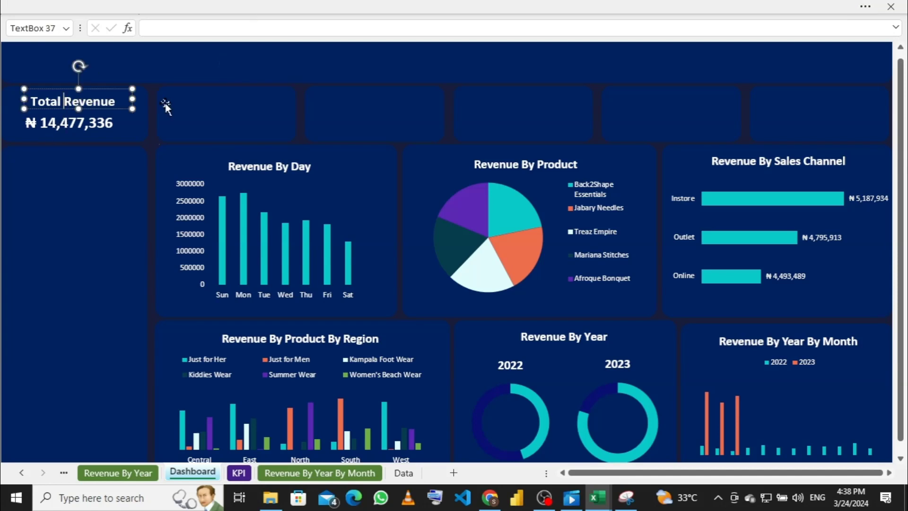
{"action": "left_click", "coordinate": [138, 107]}
{"action": "key", "text": "Delete"}
{"action": "left_click", "coordinate": [103, 122]}
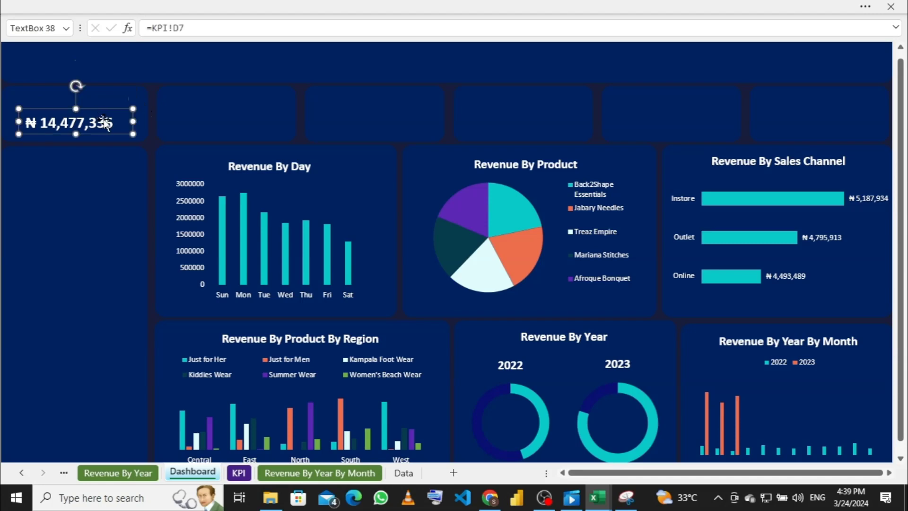
{"action": "key", "text": "Delete"}
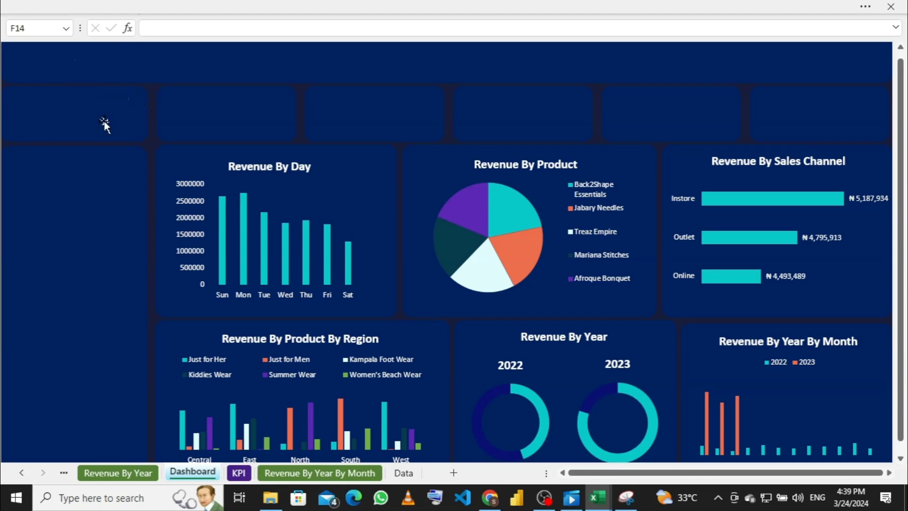
Step: Restore the ribbon and pick the Text Box shape from Insert > Shapes
{"action": "left_click", "coordinate": [206, 10]}
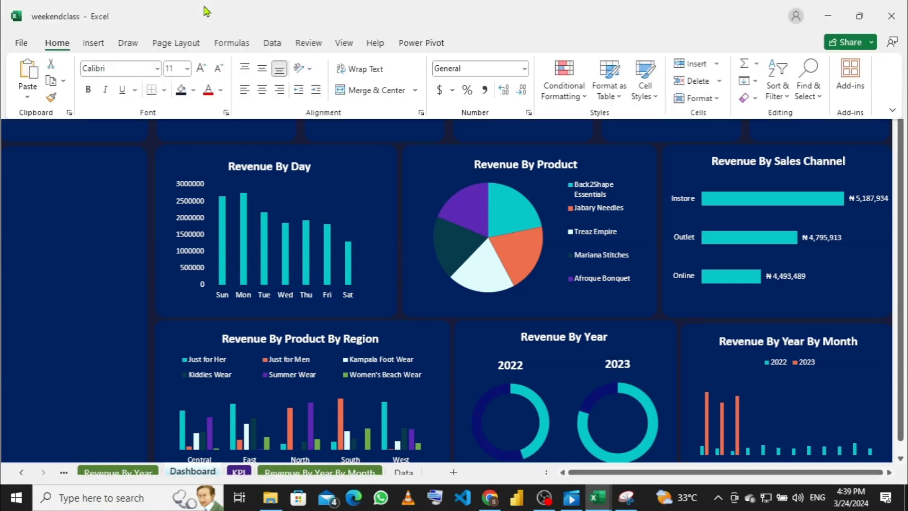
{"action": "left_click", "coordinate": [94, 45]}
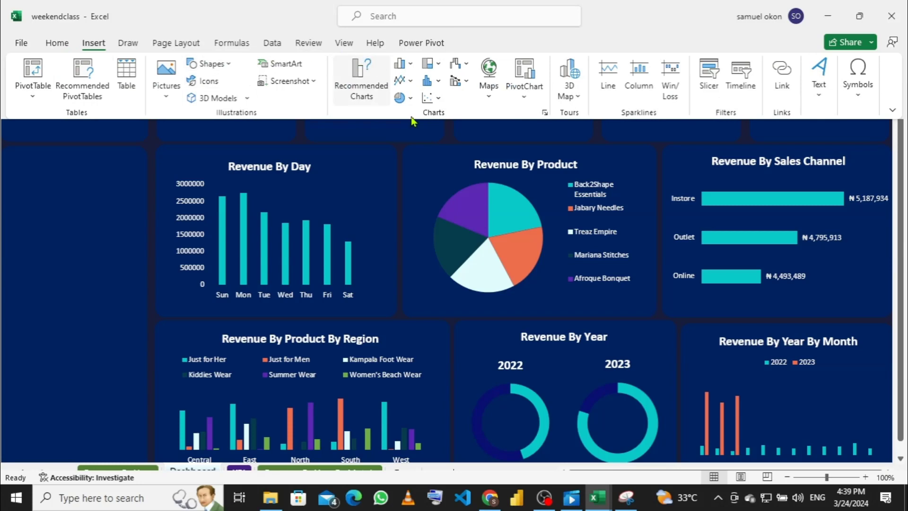
{"action": "left_click", "coordinate": [232, 66]}
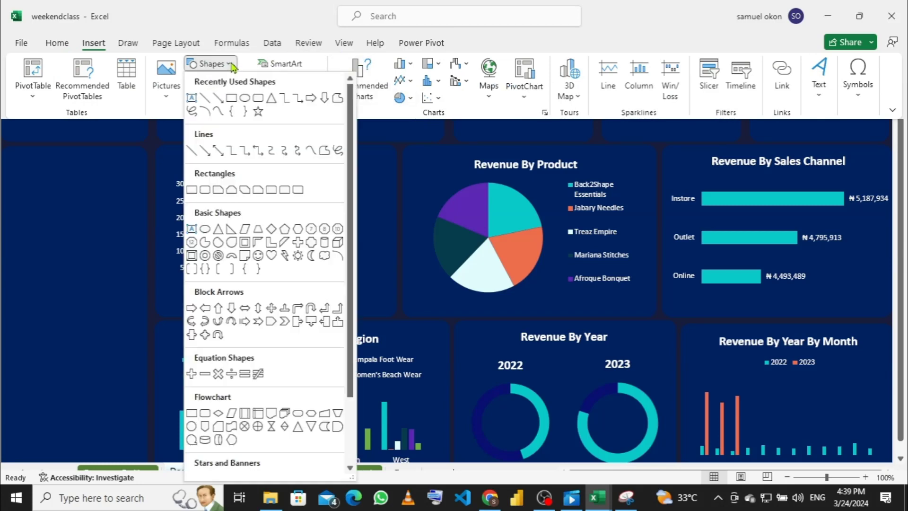
{"action": "left_click", "coordinate": [191, 100]}
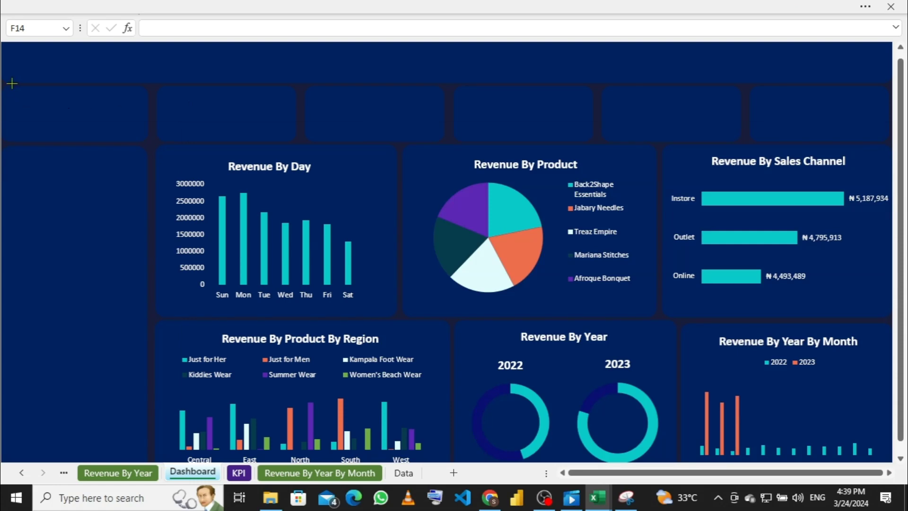
Step: Draw a 'Total Revenue' text box in the first card and place a duplicate just below it
{"action": "left_click_drag", "start_coordinate": [16, 89], "coordinate": [114, 111]}
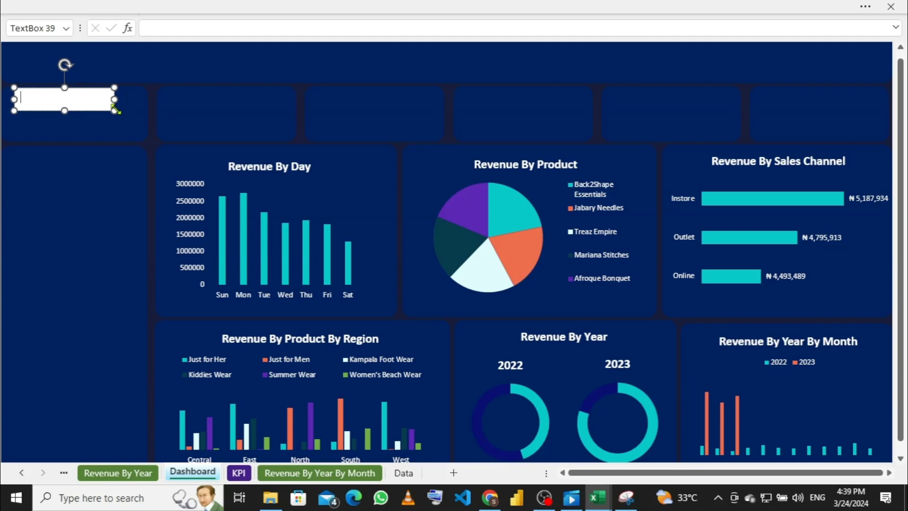
{"action": "type", "text": "Total Revenue"}
{"action": "key", "text": "ctrl+d"}
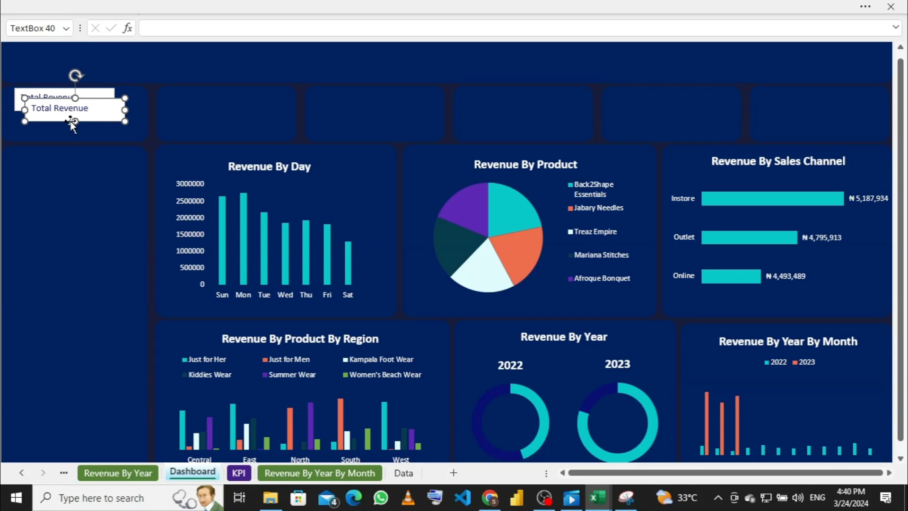
{"action": "key", "text": "Left"}
{"action": "key", "text": "Left"}
{"action": "key", "text": "Left"}
{"action": "key", "text": "Left"}
{"action": "key", "text": "Left"}
{"action": "key", "text": "Left"}
{"action": "key", "text": "Left"}
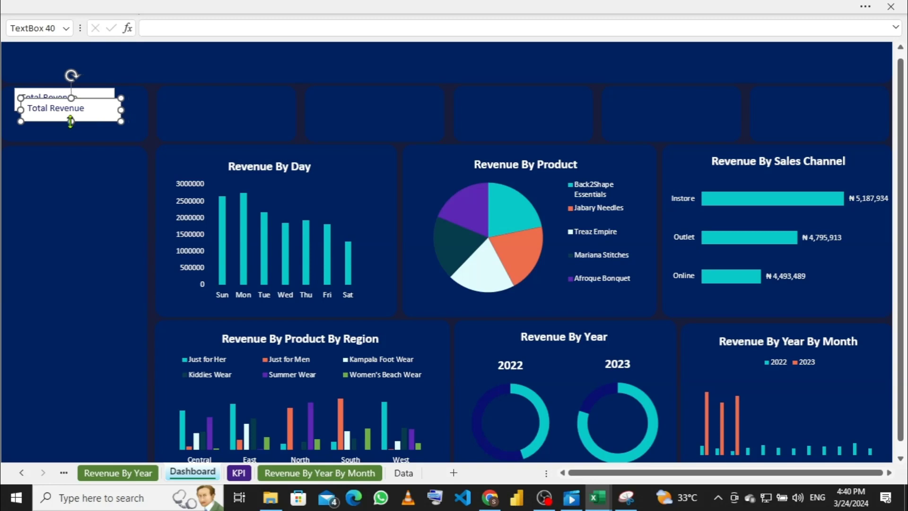
{"action": "key", "text": "Left"}
{"action": "key", "text": "Left"}
{"action": "key", "text": "Left"}
{"action": "key", "text": "Left"}
{"action": "key", "text": "Left"}
{"action": "key", "text": "Left"}
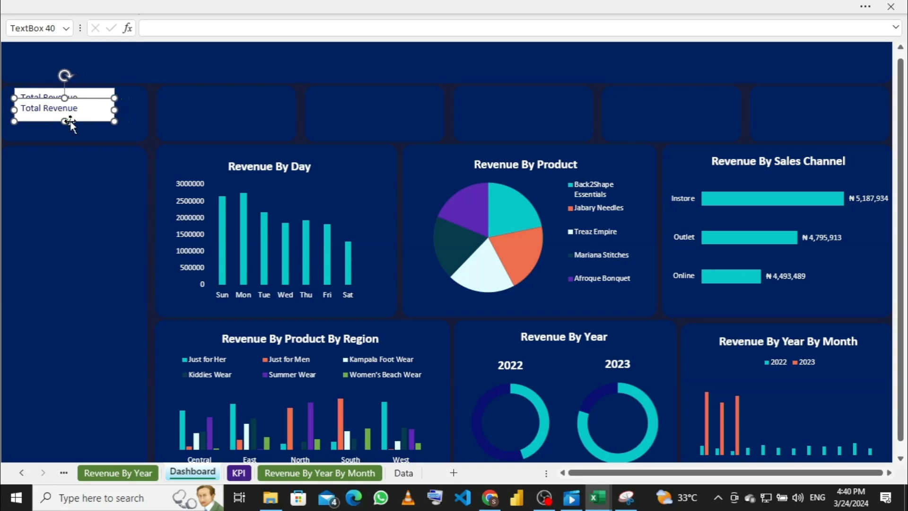
{"action": "key", "text": "Down"}
{"action": "key", "text": "Down"}
{"action": "key", "text": "Down"}
{"action": "key", "text": "Down"}
{"action": "key", "text": "Down"}
{"action": "key", "text": "Down"}
{"action": "key", "text": "Down"}
{"action": "key", "text": "Down"}
{"action": "key", "text": "Down"}
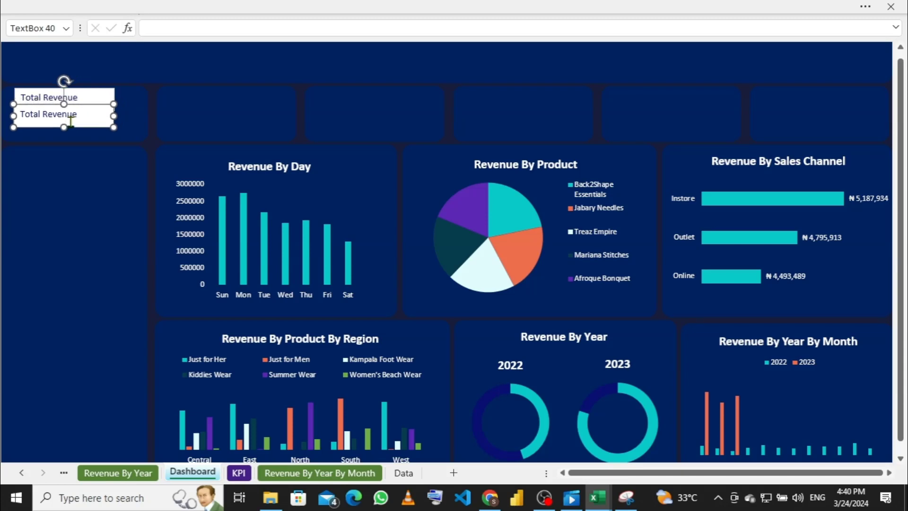
{"action": "key", "text": "Down"}
{"action": "key", "text": "Down"}
{"action": "key", "text": "Down"}
{"action": "key", "text": "Down"}
{"action": "key", "text": "Down"}
{"action": "key", "text": "Down"}
{"action": "key", "text": "Down"}
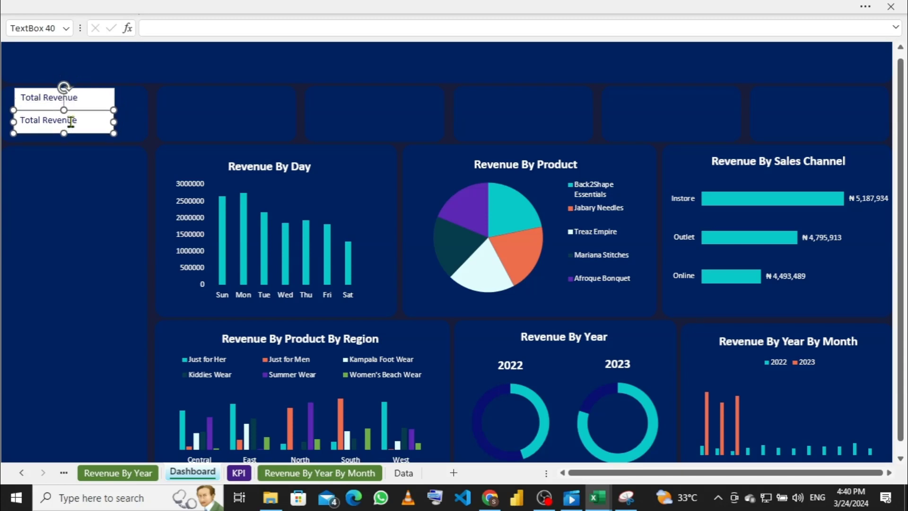
{"action": "key", "text": "Down"}
{"action": "key", "text": "Up"}
{"action": "key", "text": "Up"}
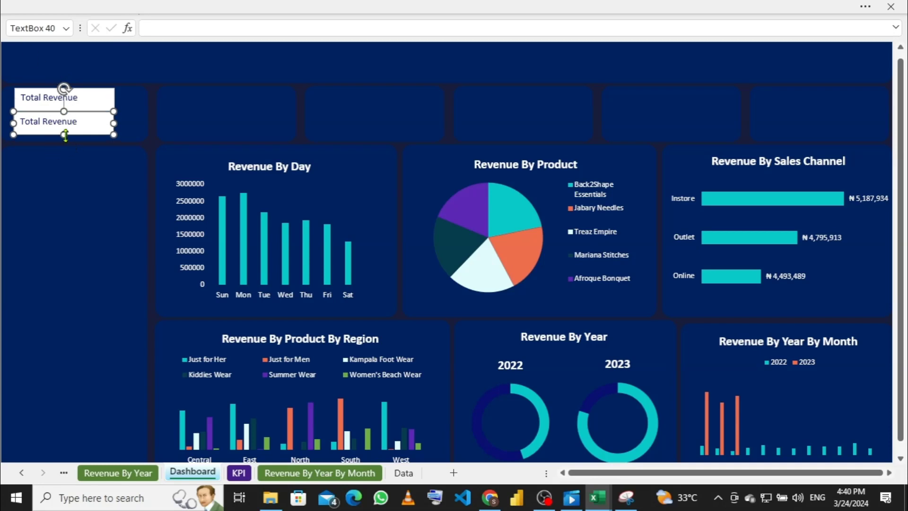
Step: Make the lower copy slightly taller, clear its text, and start an = formula for it
{"action": "left_click_drag", "start_coordinate": [66, 135], "coordinate": [64, 140]}
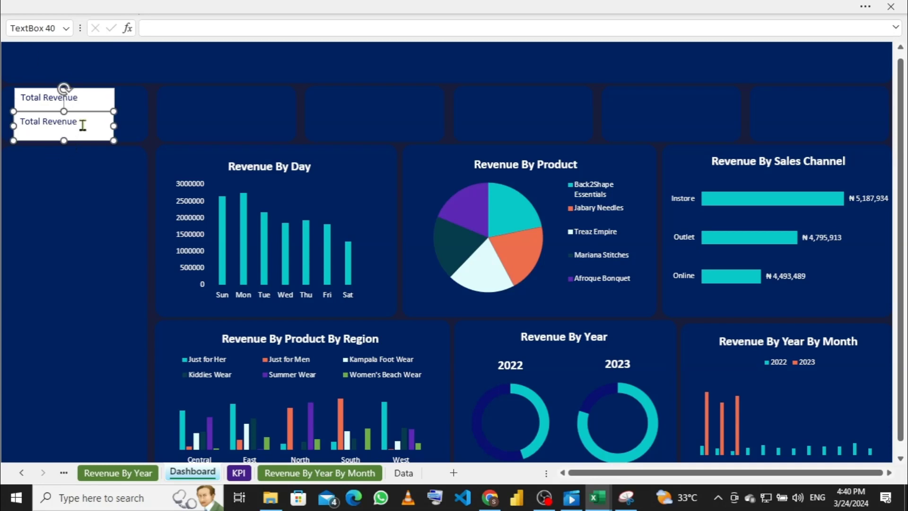
{"action": "left_click", "coordinate": [82, 125]}
{"action": "key", "text": "BackSpace"}
{"action": "key", "text": "BackSpace"}
{"action": "key", "text": "BackSpace"}
{"action": "key", "text": "BackSpace"}
{"action": "key", "text": "BackSpace"}
{"action": "key", "text": "BackSpace"}
{"action": "key", "text": "BackSpace"}
{"action": "key", "text": "BackSpace"}
{"action": "key", "text": "BackSpace"}
{"action": "key", "text": "BackSpace"}
{"action": "key", "text": "BackSpace"}
{"action": "key", "text": "BackSpace"}
{"action": "key", "text": "BackSpace"}
{"action": "left_click", "coordinate": [161, 29]}
{"action": "type", "text": "="}
Step: Link the lower text box to KPI!D7, then select the Total Revenue title box
{"action": "left_click", "coordinate": [238, 472]}
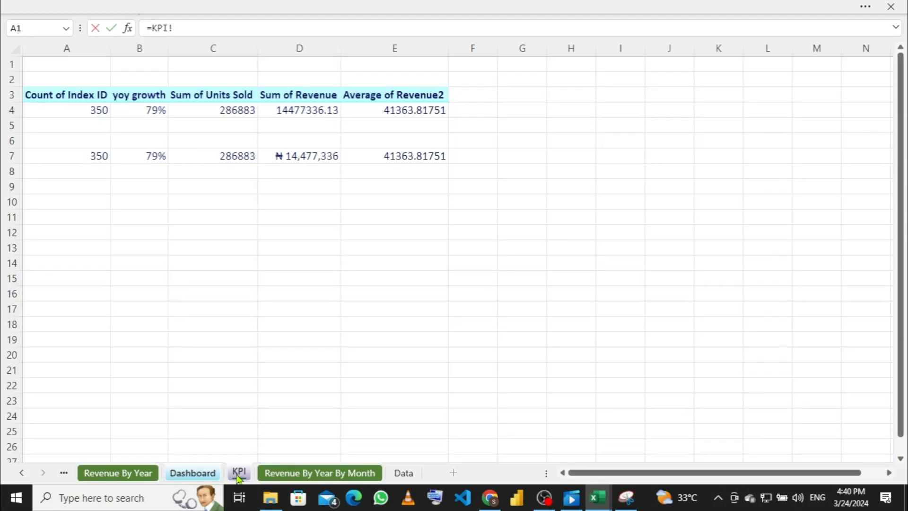
{"action": "left_click", "coordinate": [310, 156]}
{"action": "key", "text": "Return"}
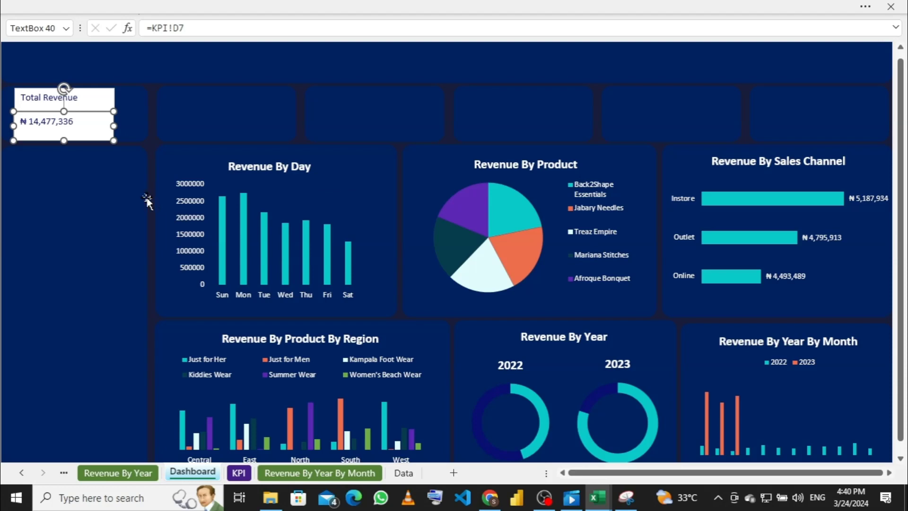
{"action": "left_click", "coordinate": [97, 96]}
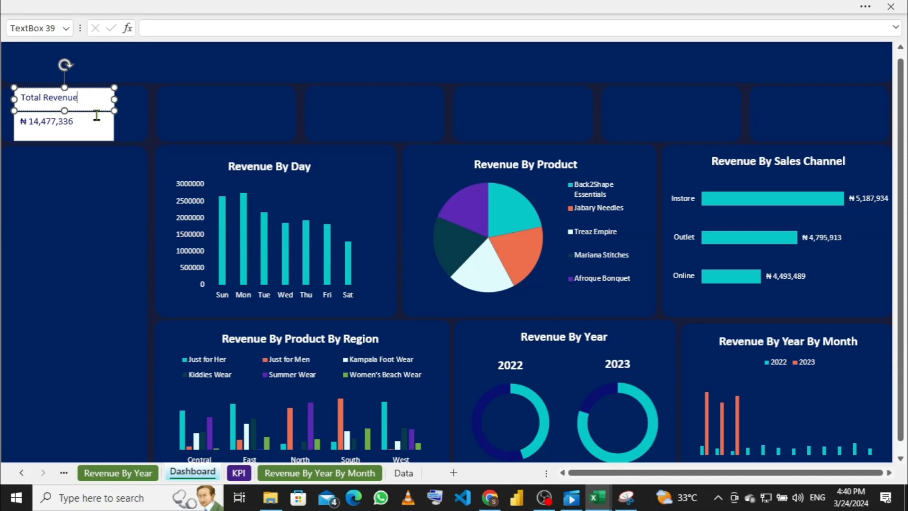
Step: Give the Total Revenue title box No Fill and No Outline
{"action": "right_click", "coordinate": [117, 104]}
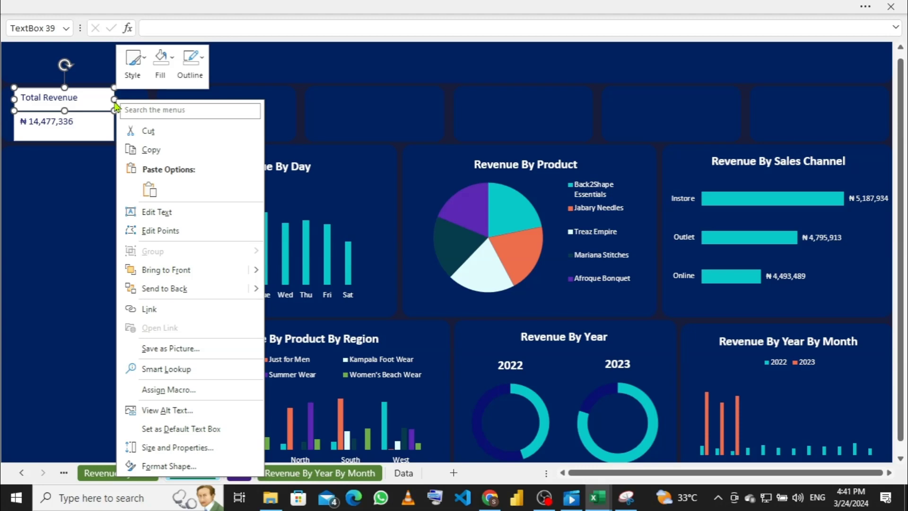
{"action": "left_click", "coordinate": [170, 66]}
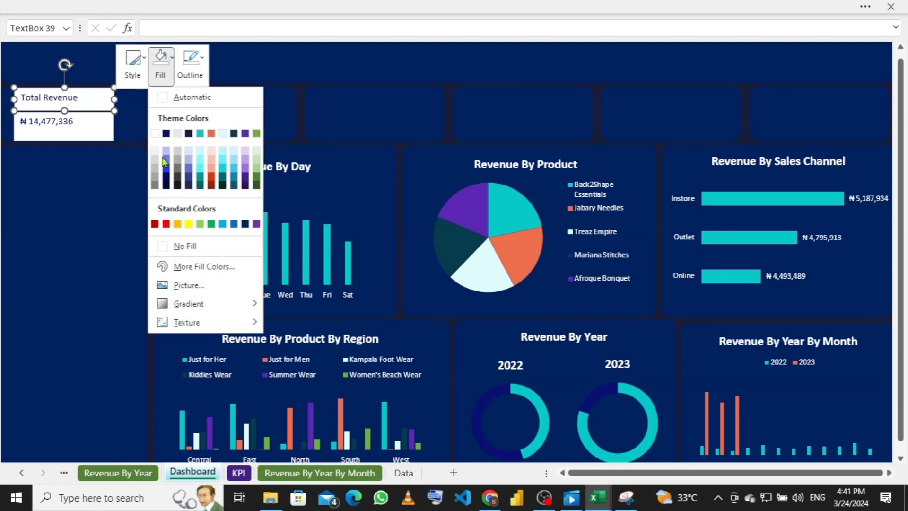
{"action": "left_click", "coordinate": [164, 247]}
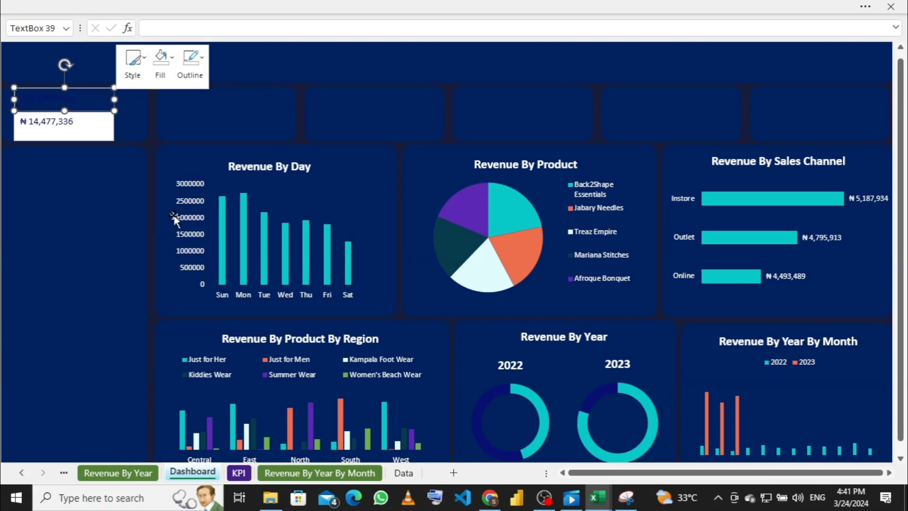
{"action": "left_click", "coordinate": [192, 63]}
{"action": "left_click", "coordinate": [191, 248]}
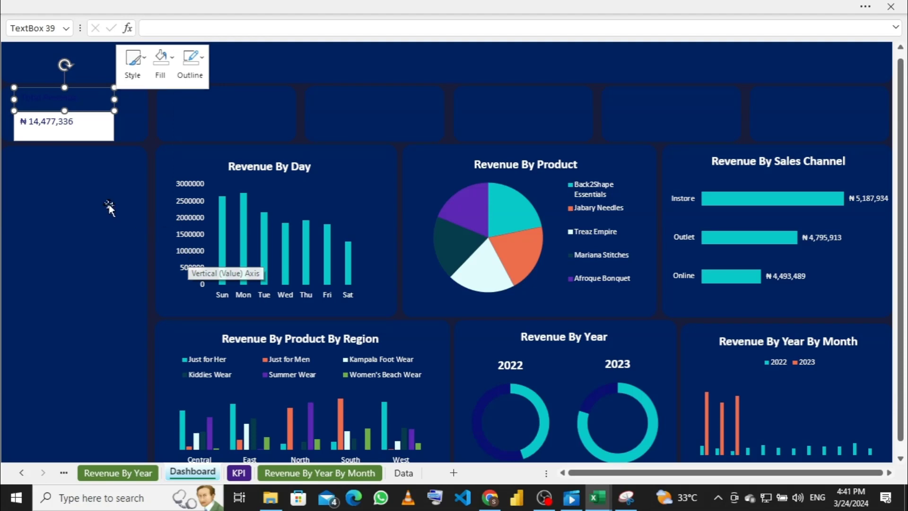
Step: Select all the Total Revenue heading text, ready for font formatting
{"action": "left_click", "coordinate": [97, 100]}
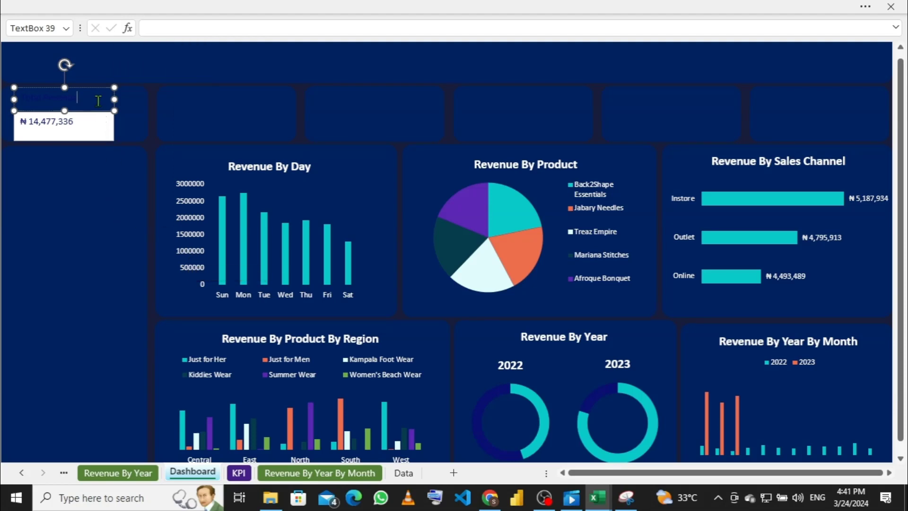
{"action": "triple_click", "coordinate": [100, 100]}
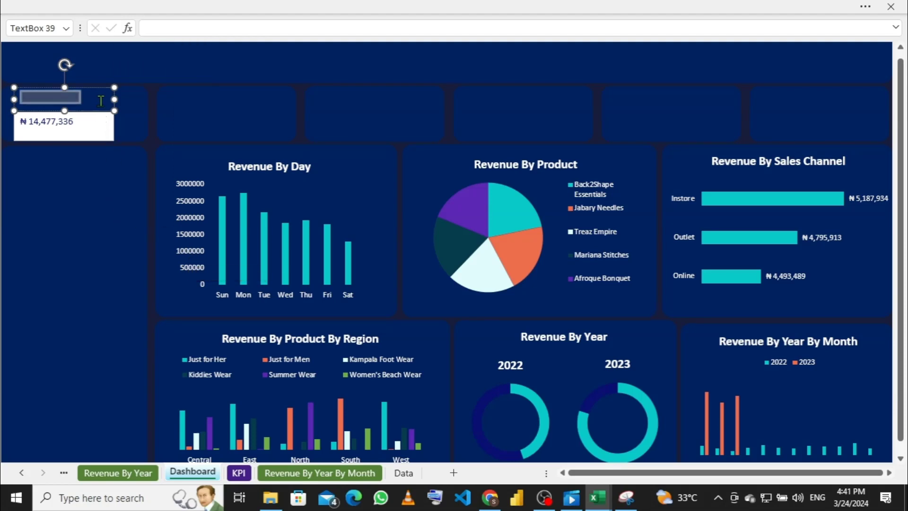
{"action": "left_click", "coordinate": [157, 6]}
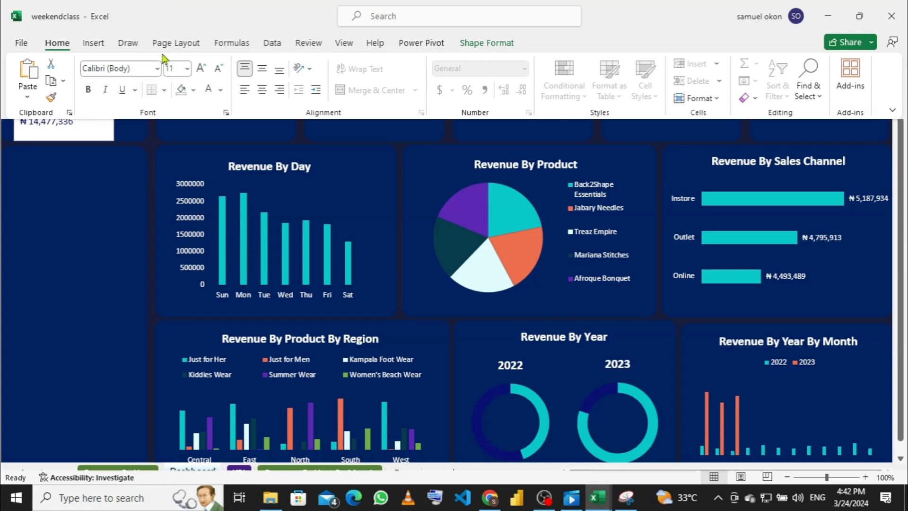
Step: Format the Total Revenue heading as bold, white, 16 pt text
{"action": "left_click", "coordinate": [188, 69]}
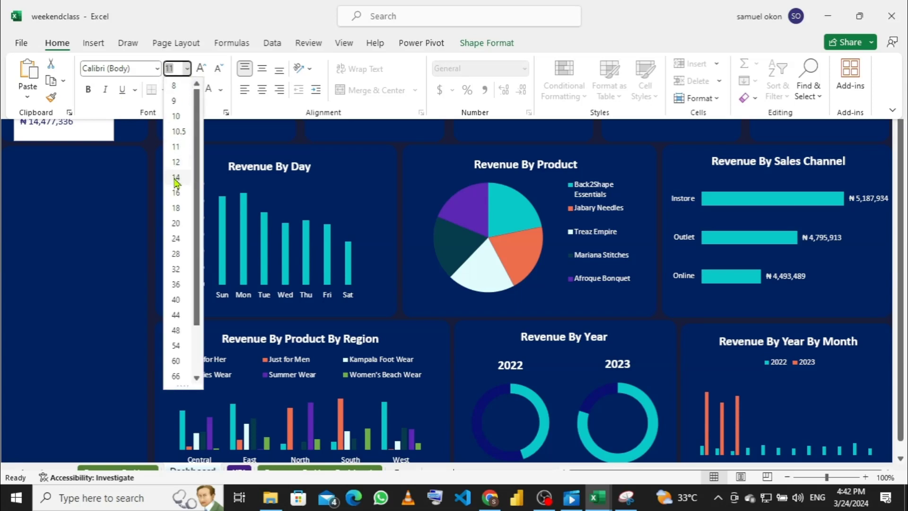
{"action": "left_click", "coordinate": [182, 180]}
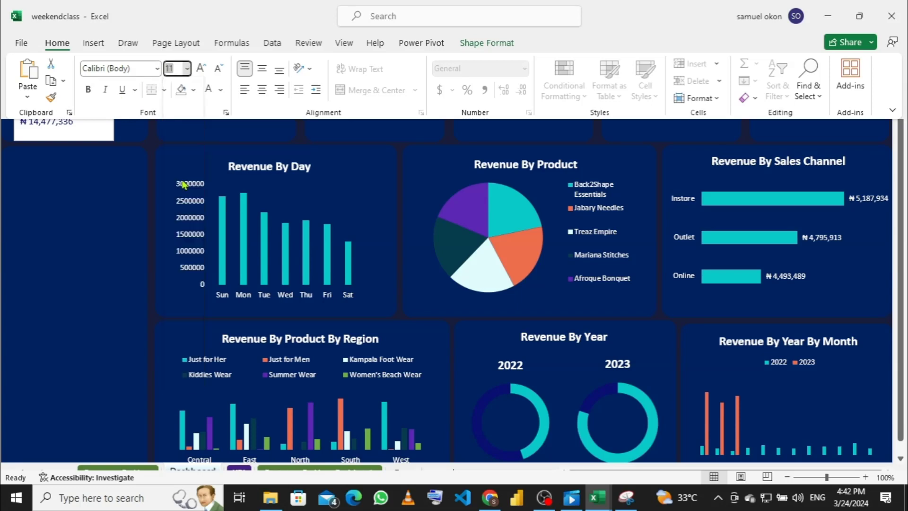
{"action": "left_click", "coordinate": [187, 69]}
{"action": "left_click", "coordinate": [176, 193]}
{"action": "left_click", "coordinate": [89, 90]}
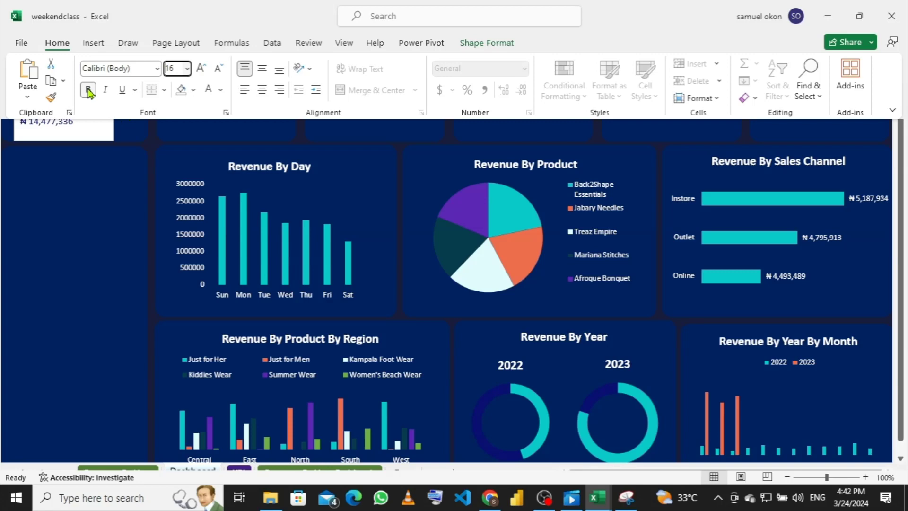
{"action": "left_click", "coordinate": [220, 89]}
{"action": "left_click", "coordinate": [210, 144]}
Step: Hide the ribbon, nudge the heading slightly, and select the linked revenue value box
{"action": "key", "text": "ctrl+shift+F1"}
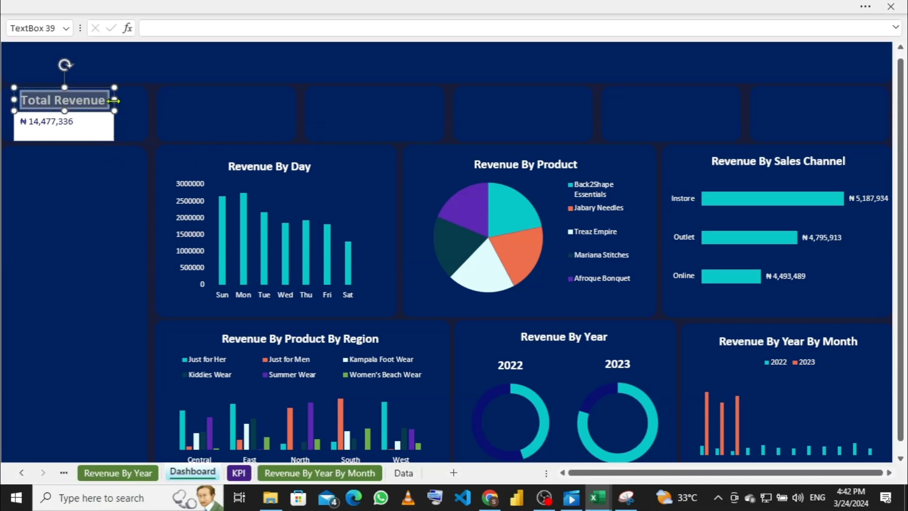
{"action": "left_click_drag", "start_coordinate": [113, 101], "coordinate": [115, 99]}
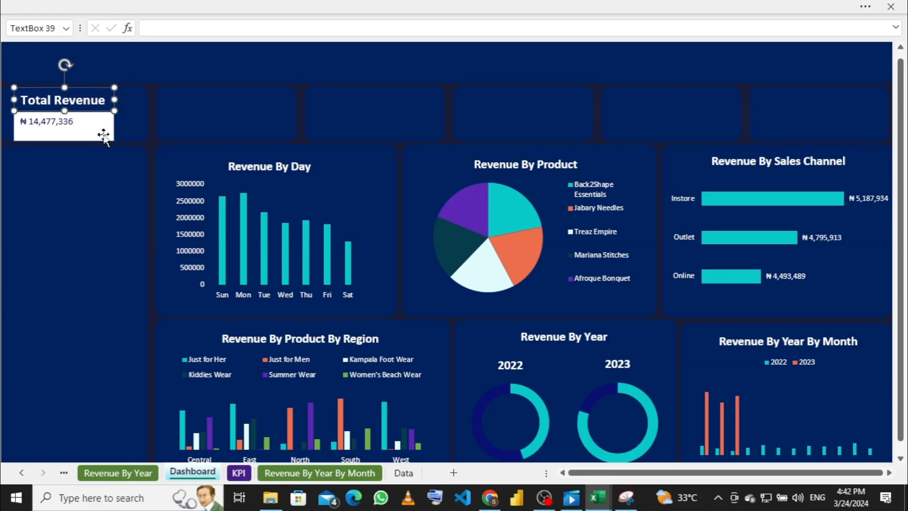
{"action": "left_click", "coordinate": [102, 128]}
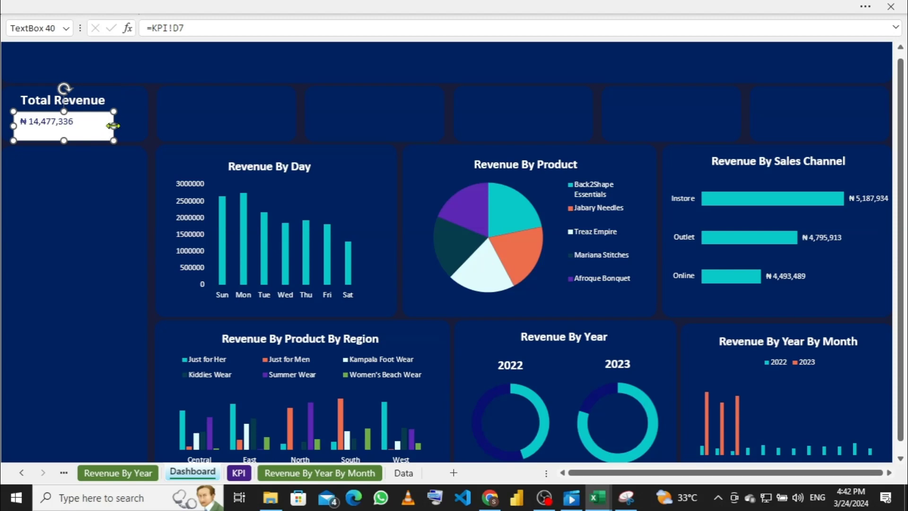
Step: Set the revenue value box to No Fill and No Outline
{"action": "right_click", "coordinate": [113, 127]}
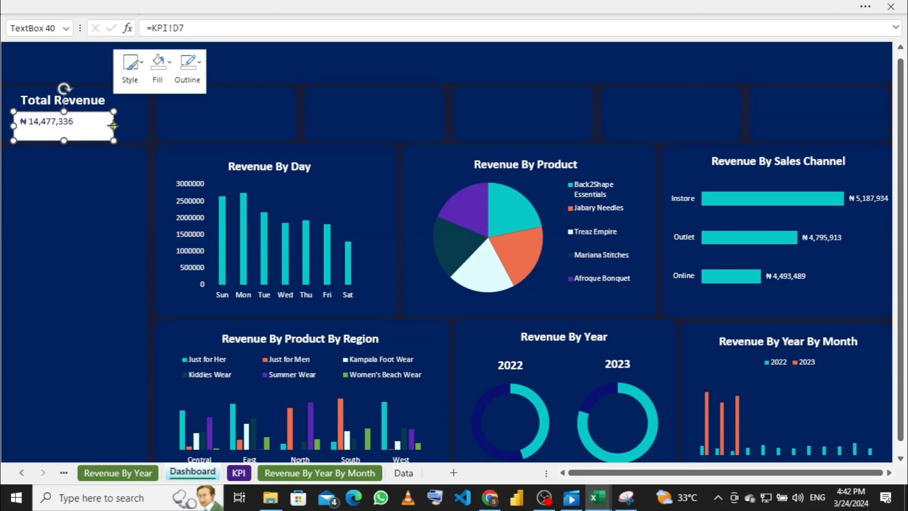
{"action": "left_click", "coordinate": [166, 71]}
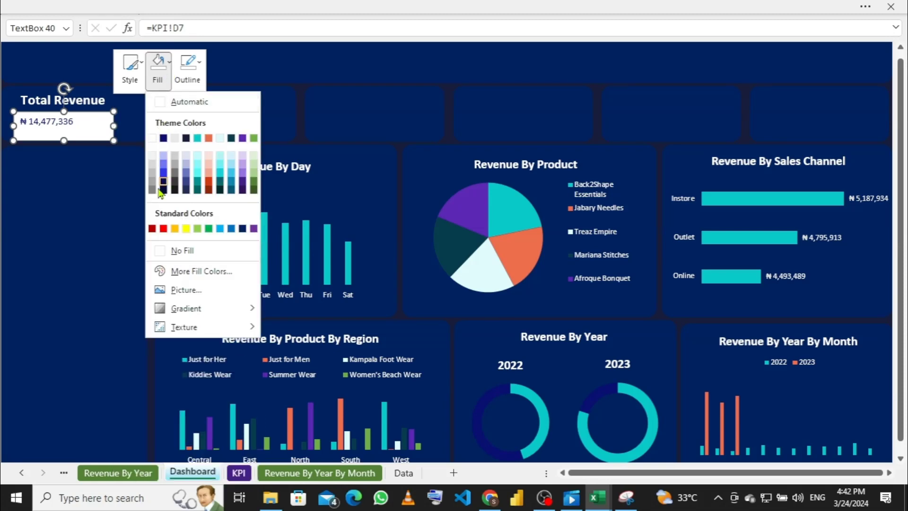
{"action": "left_click", "coordinate": [160, 250]}
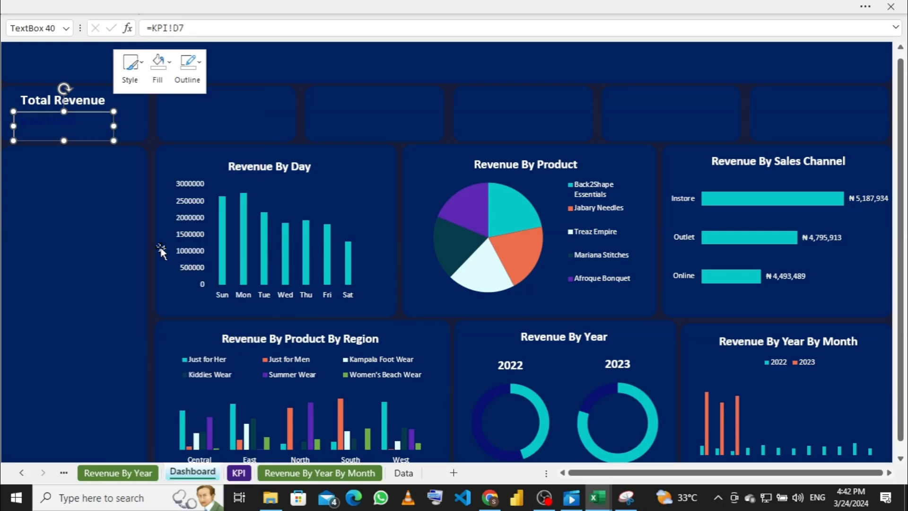
{"action": "left_click", "coordinate": [201, 67]}
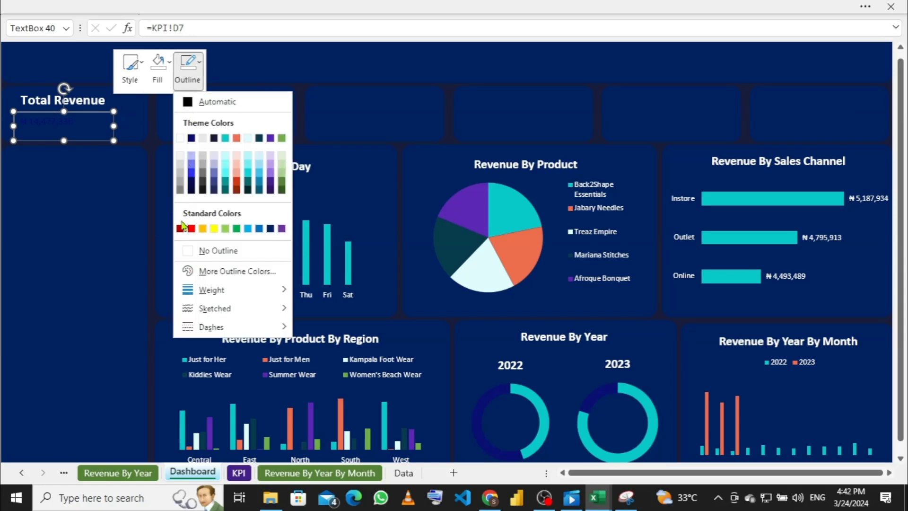
{"action": "left_click", "coordinate": [188, 254]}
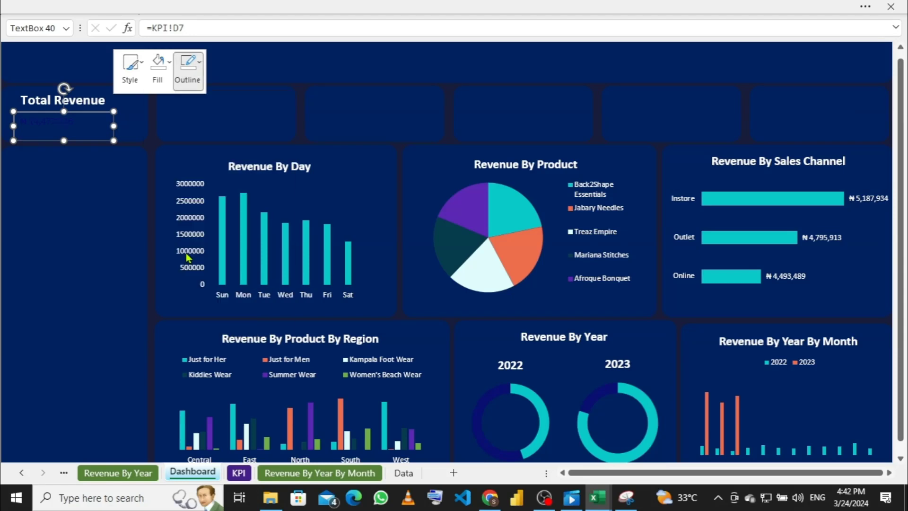
Step: Make the ₦ 14,477,336 text bold, white, 16 pt, and widen the box slightly to the right
{"action": "double_click", "coordinate": [103, 128]}
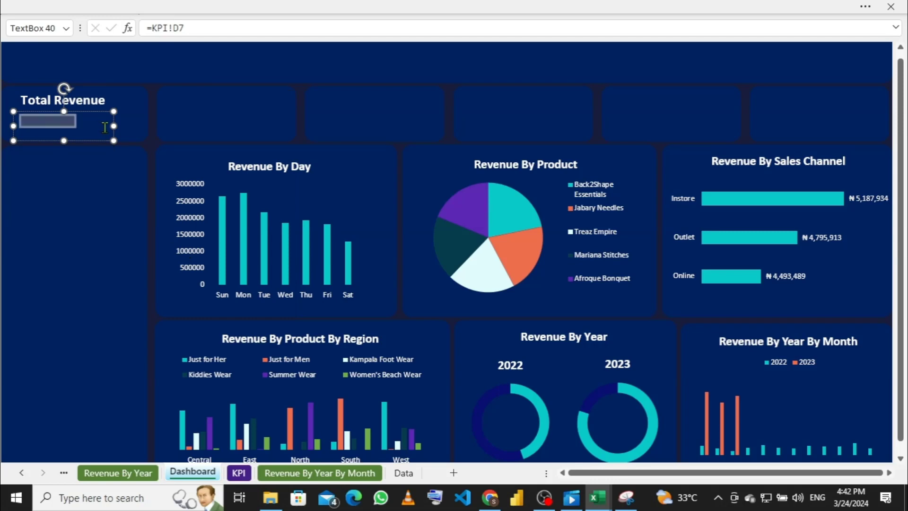
{"action": "left_click", "coordinate": [211, 7]}
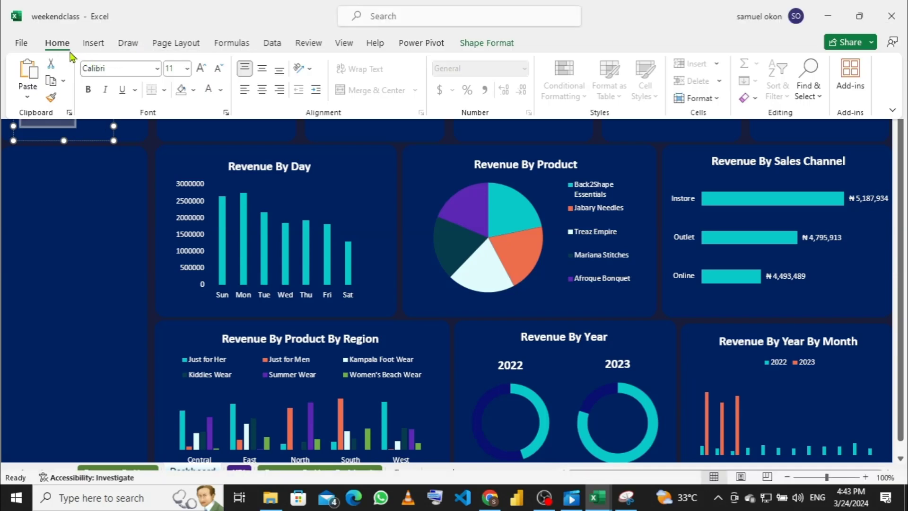
{"action": "left_click", "coordinate": [187, 70]}
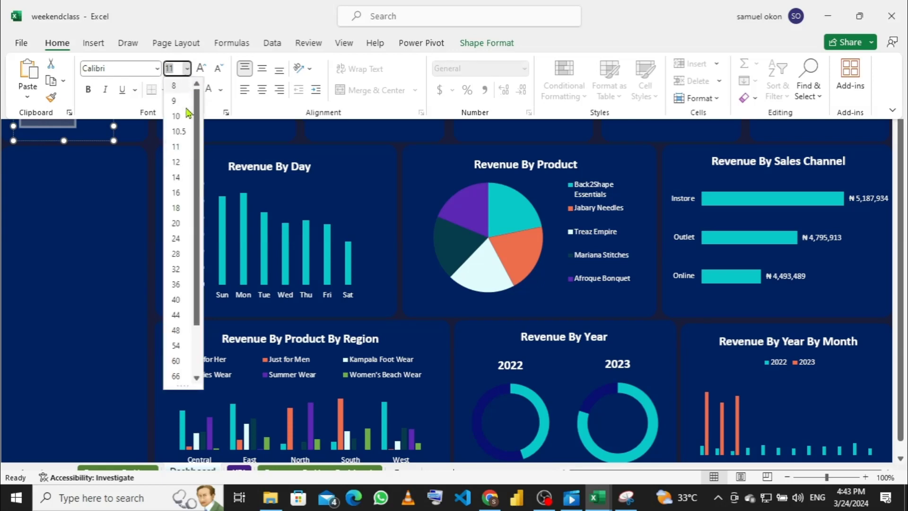
{"action": "left_click", "coordinate": [182, 194]}
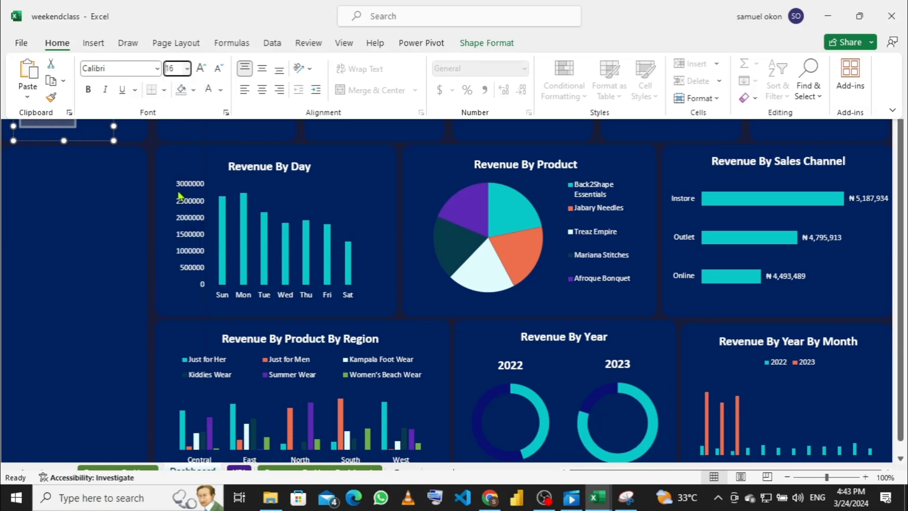
{"action": "left_click", "coordinate": [88, 91]}
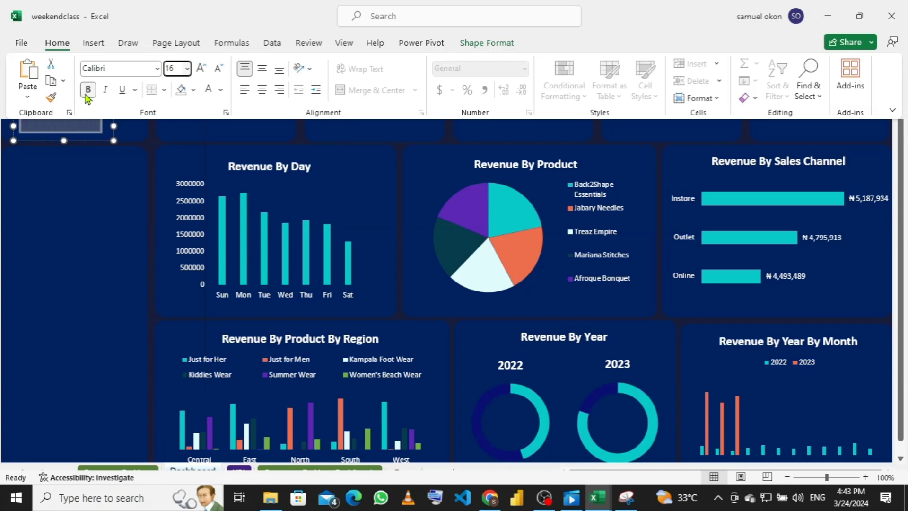
{"action": "left_click", "coordinate": [223, 92]}
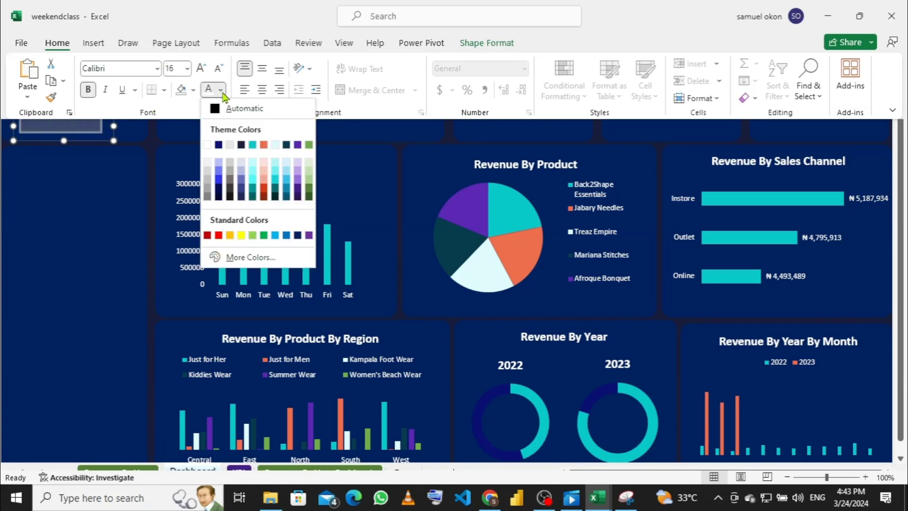
{"action": "left_click", "coordinate": [208, 145]}
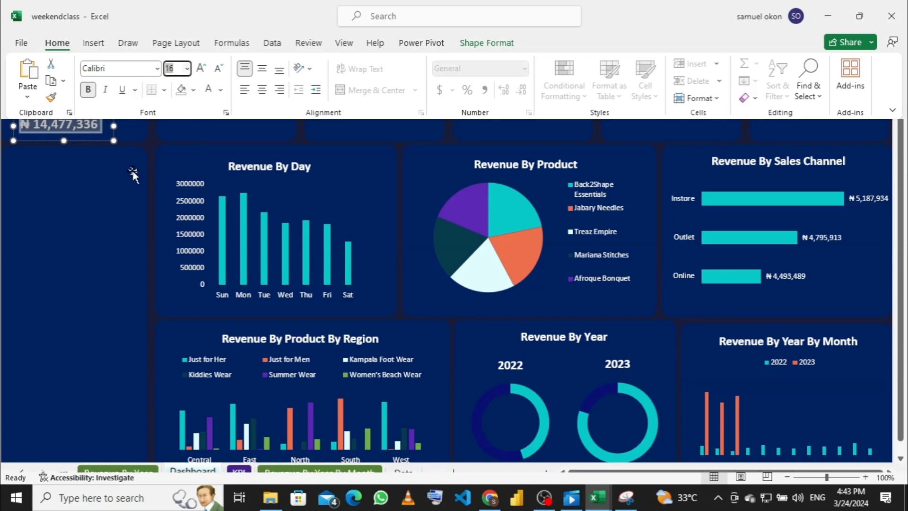
{"action": "key", "text": "ctrl+shift+F1"}
{"action": "left_click", "coordinate": [113, 127]}
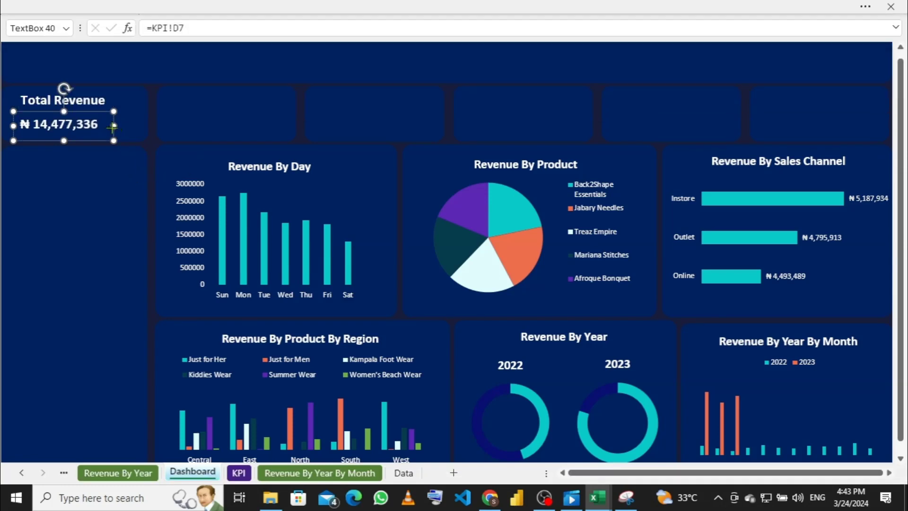
{"action": "left_click_drag", "start_coordinate": [116, 128], "coordinate": [121, 127]}
Step: Duplicate the Total Revenue heading and shift the copy right into the second card
{"action": "left_click", "coordinate": [196, 116]}
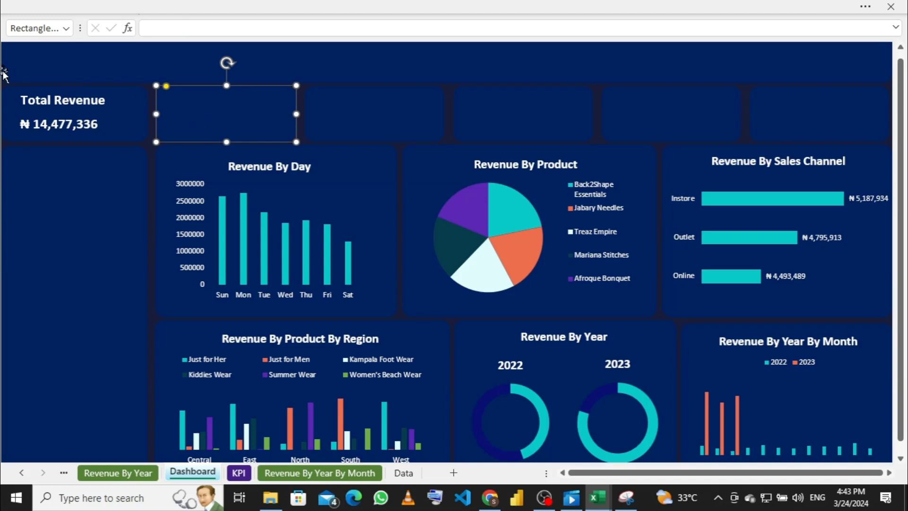
{"action": "left_click", "coordinate": [94, 104]}
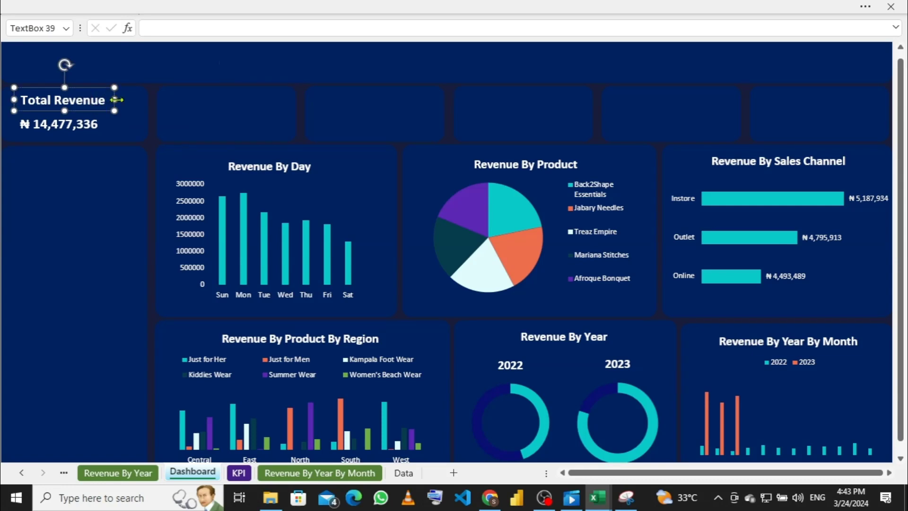
{"action": "key", "text": "ctrl+d"}
{"action": "key", "text": "Right"}
{"action": "key", "text": "Right"}
{"action": "key", "text": "Right"}
{"action": "key", "text": "Right"}
{"action": "key", "text": "Right"}
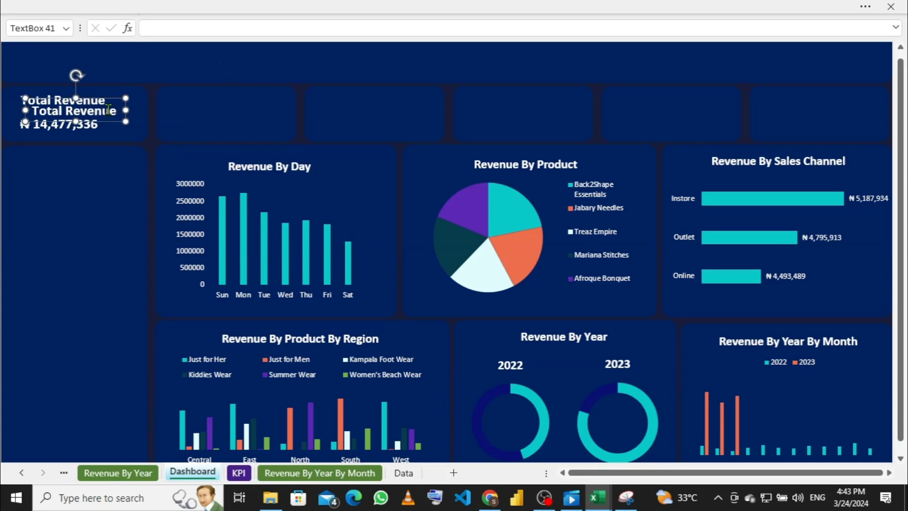
{"action": "key", "text": "Right"}
{"action": "key", "text": "Right"}
{"action": "key", "text": "Right"}
{"action": "key", "text": "Right"}
{"action": "key", "text": "Right"}
{"action": "key", "text": "Right"}
{"action": "key", "text": "Right"}
{"action": "key", "text": "Right"}
{"action": "key", "text": "Right"}
{"action": "key", "text": "Right"}
{"action": "key", "text": "Right"}
{"action": "key", "text": "Right"}
{"action": "key", "text": "Right"}
{"action": "key", "text": "Right"}
{"action": "key", "text": "Right"}
{"action": "key", "text": "Right"}
{"action": "key", "text": "Right"}
{"action": "key", "text": "Right"}
{"action": "key", "text": "Right"}
{"action": "key", "text": "Right"}
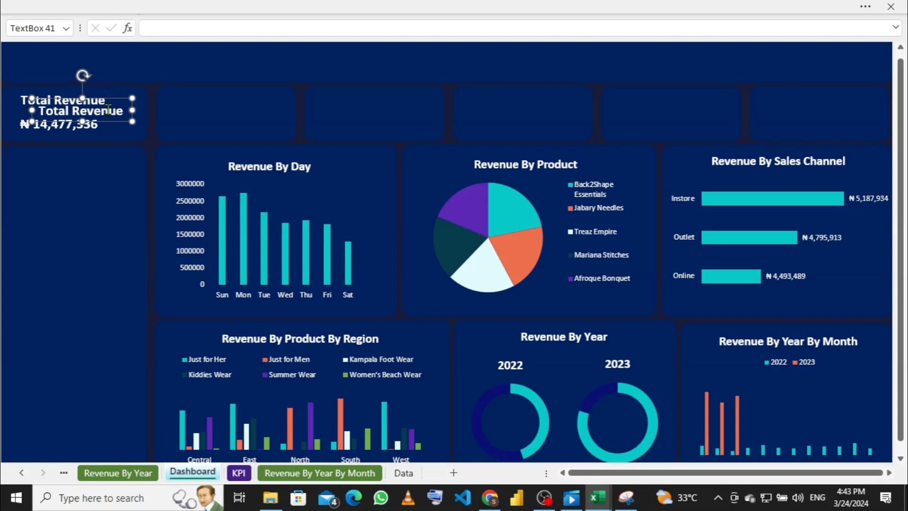
{"action": "key", "text": "Right"}
{"action": "key", "text": "Right"}
{"action": "key", "text": "Right"}
{"action": "key", "text": "Right"}
{"action": "key", "text": "Right"}
{"action": "key", "text": "Right"}
{"action": "key", "text": "Right"}
{"action": "key", "text": "Right"}
{"action": "key", "text": "Right"}
{"action": "key", "text": "Right"}
{"action": "key", "text": "Right"}
{"action": "key", "text": "Right"}
{"action": "key", "text": "Right"}
{"action": "key", "text": "Right"}
{"action": "key", "text": "Right"}
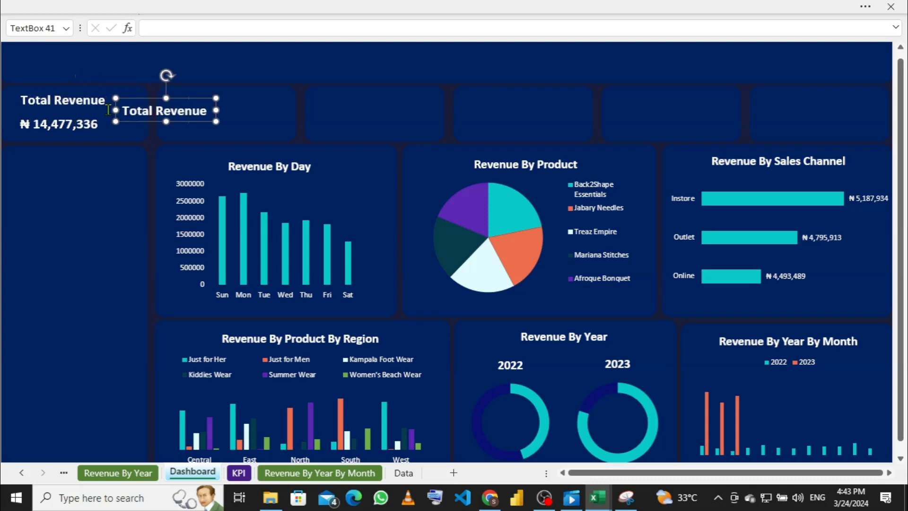
{"action": "key", "text": "Right"}
{"action": "key", "text": "Right"}
{"action": "key", "text": "Right"}
{"action": "key", "text": "Right"}
{"action": "key", "text": "Right"}
{"action": "key", "text": "Right"}
{"action": "key", "text": "Right"}
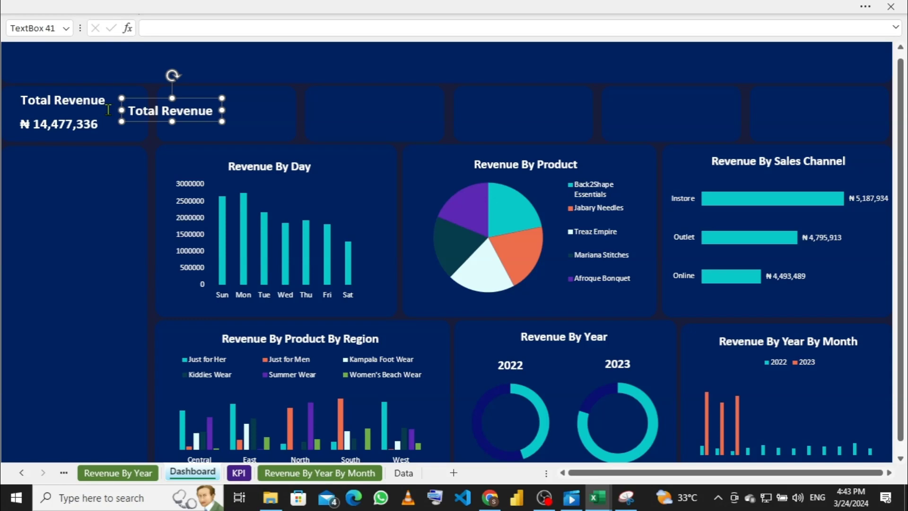
{"action": "key", "text": "Right"}
{"action": "key", "text": "Right"}
{"action": "key", "text": "Right"}
{"action": "key", "text": "Right"}
{"action": "key", "text": "Right"}
{"action": "key", "text": "Right"}
{"action": "key", "text": "Right"}
{"action": "key", "text": "Right"}
{"action": "key", "text": "Right"}
{"action": "key", "text": "Right"}
{"action": "key", "text": "Right"}
{"action": "key", "text": "Right"}
{"action": "key", "text": "Right"}
{"action": "key", "text": "Right"}
{"action": "key", "text": "Right"}
{"action": "key", "text": "Right"}
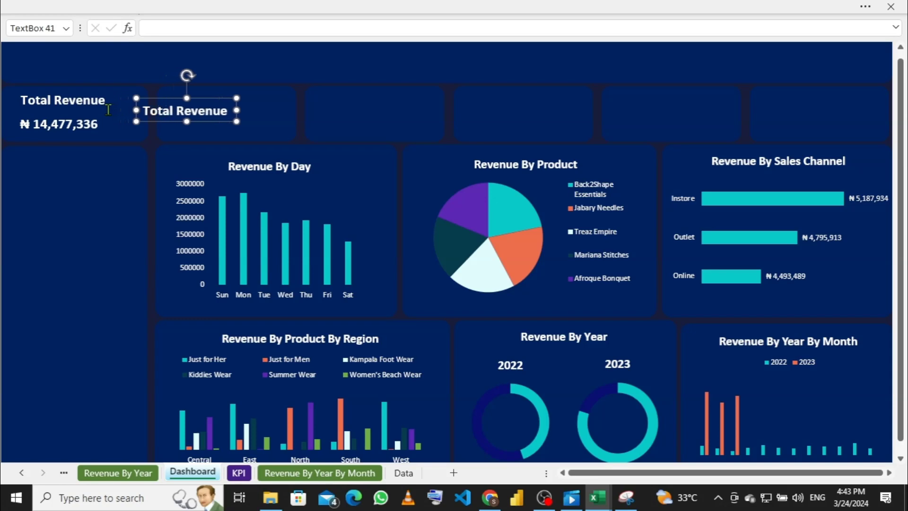
{"action": "key", "text": "Right"}
{"action": "key", "text": "Right"}
{"action": "key", "text": "Right"}
{"action": "key", "text": "Right"}
{"action": "key", "text": "Right"}
{"action": "key", "text": "Right"}
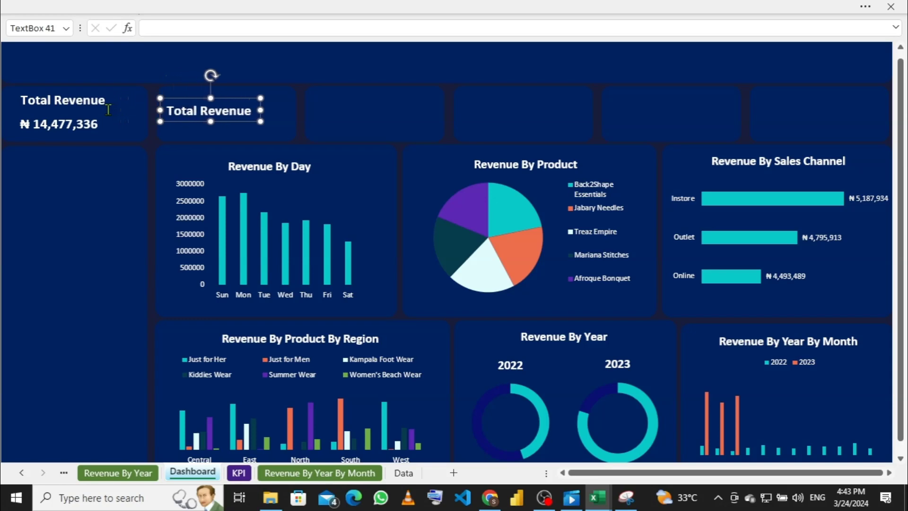
Step: Align the copied heading level with the original, then duplicate it once more
{"action": "key", "text": "Right"}
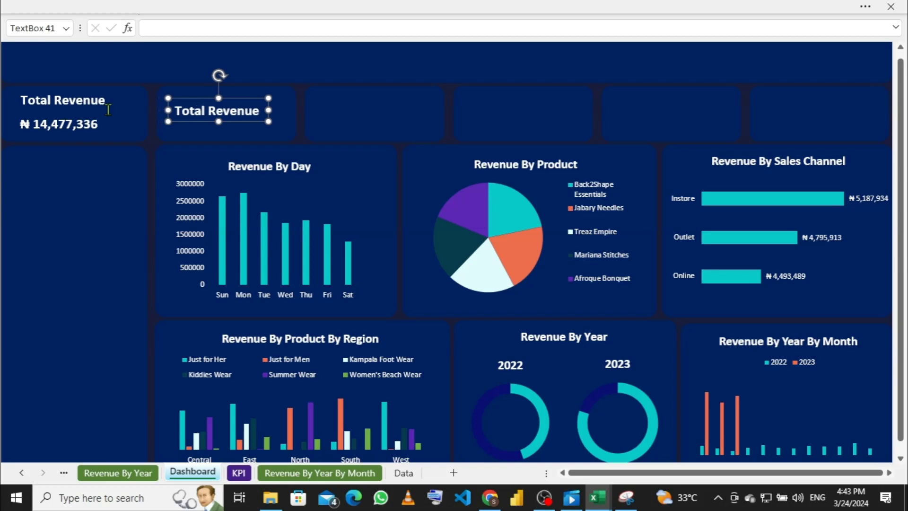
{"action": "key", "text": "Up"}
{"action": "key", "text": "Up"}
{"action": "key", "text": "Up"}
{"action": "key", "text": "Up"}
{"action": "key", "text": "Up"}
{"action": "key", "text": "Up"}
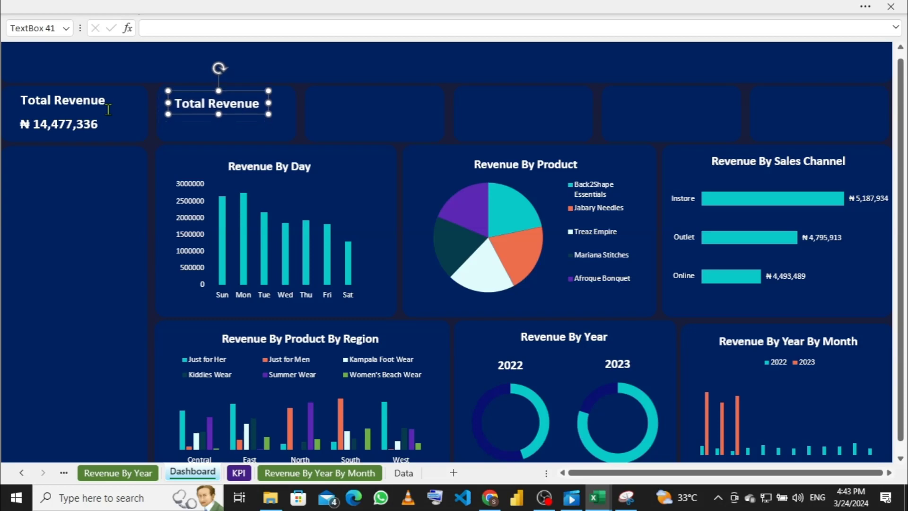
{"action": "key", "text": "Right"}
{"action": "key", "text": "Right"}
{"action": "key", "text": "Right"}
{"action": "key", "text": "Up"}
{"action": "key", "text": "Up"}
{"action": "key", "text": "Up"}
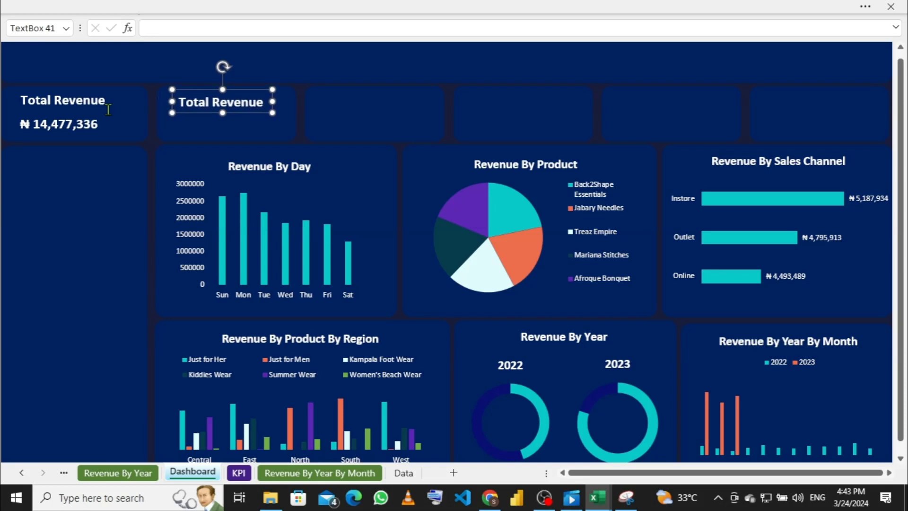
{"action": "key", "text": "Right"}
{"action": "key", "text": "Right"}
{"action": "key", "text": "Right"}
{"action": "key", "text": "Left"}
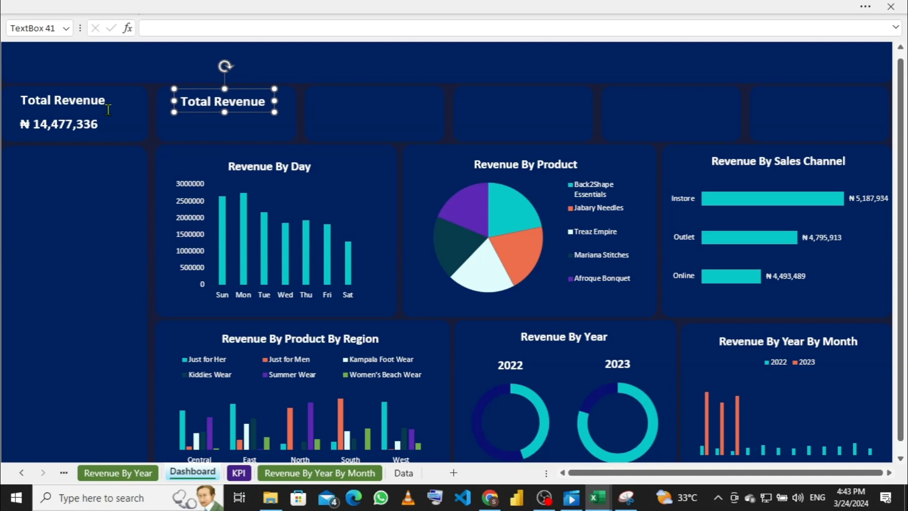
{"action": "key", "text": "Up"}
{"action": "key", "text": "Down"}
{"action": "key", "text": "Left"}
{"action": "key", "text": "Right"}
{"action": "key", "text": "Up"}
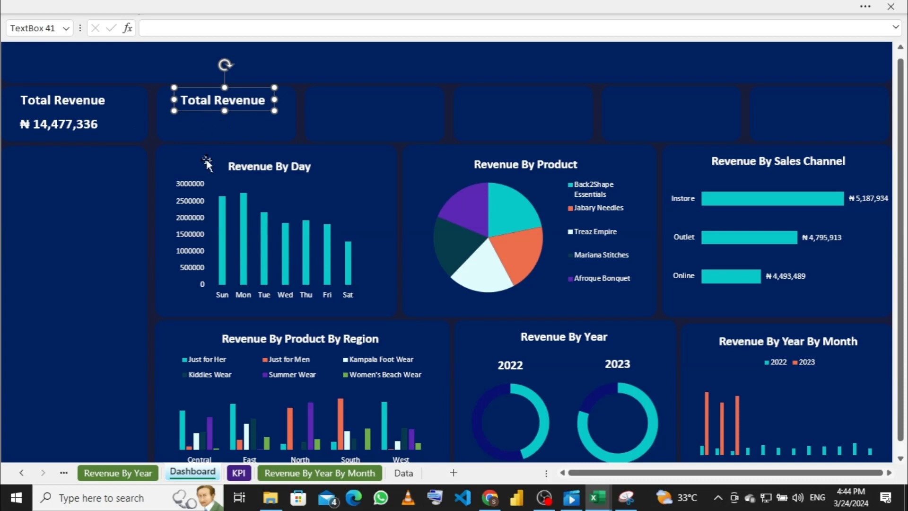
{"action": "key", "text": "ctrl+d"}
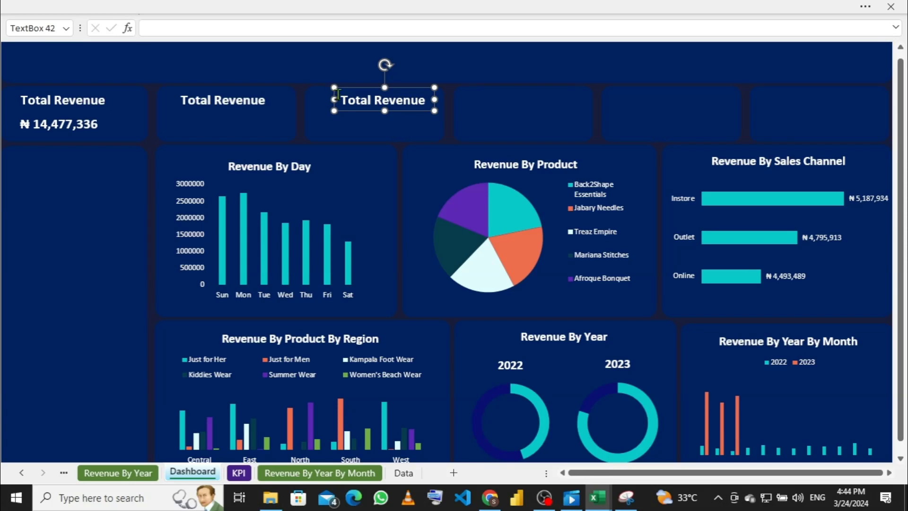
Step: Place the second copy beneath the second card's heading, nudged down to the value line
{"action": "left_click_drag", "start_coordinate": [413, 89], "coordinate": [251, 101]}
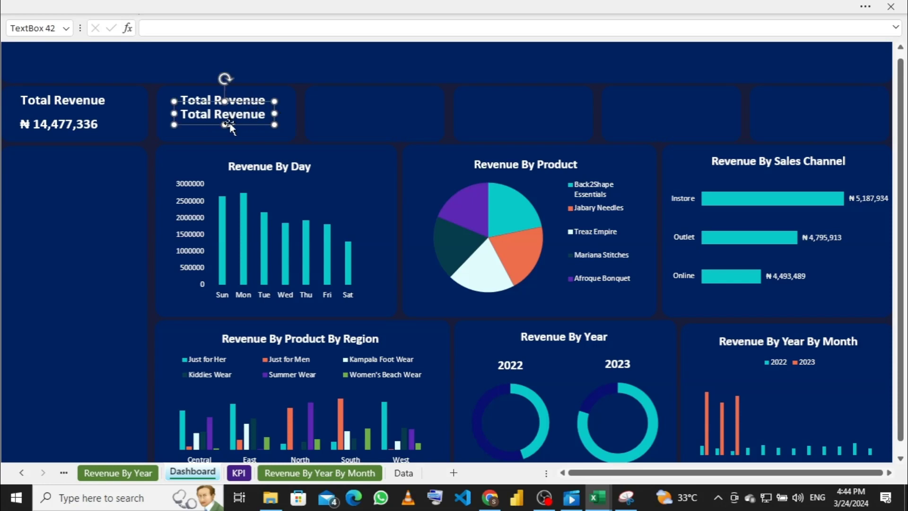
{"action": "left_click", "coordinate": [231, 135]}
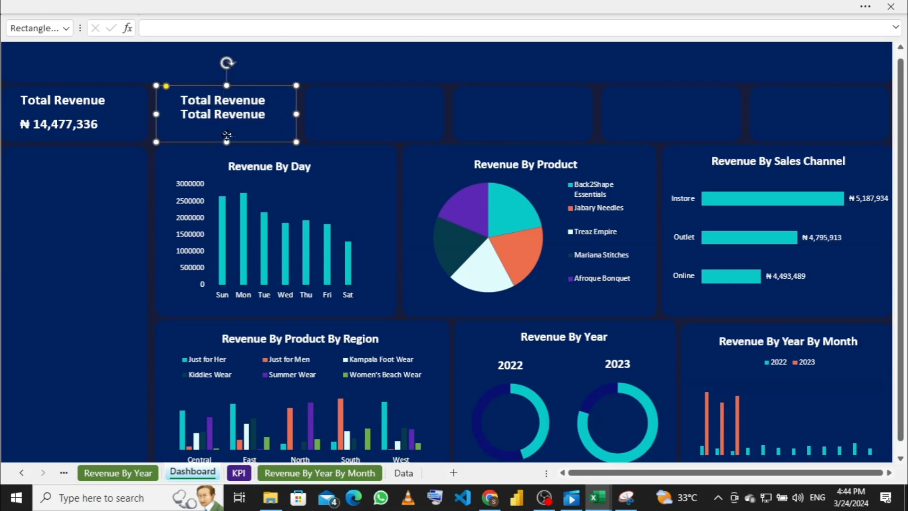
{"action": "left_click", "coordinate": [224, 116]}
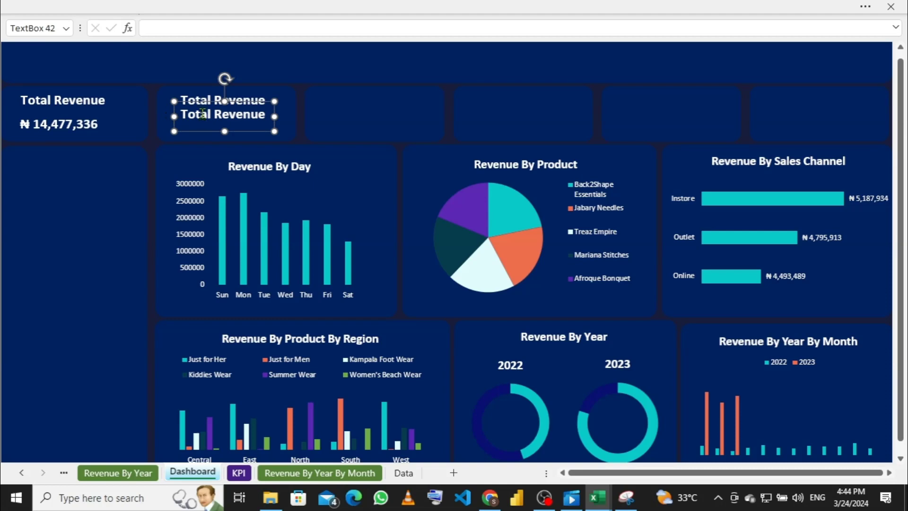
{"action": "key", "text": "Down"}
{"action": "key", "text": "Down"}
{"action": "key", "text": "Down"}
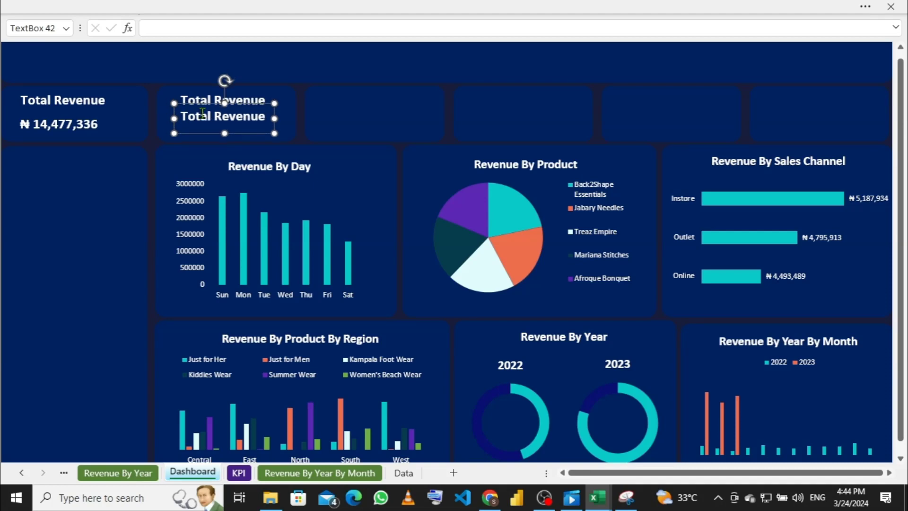
{"action": "key", "text": "Down"}
{"action": "key", "text": "Down"}
{"action": "key", "text": "Down"}
{"action": "key", "text": "Down"}
{"action": "key", "text": "Down"}
{"action": "key", "text": "Down"}
{"action": "key", "text": "Down"}
{"action": "key", "text": "Down"}
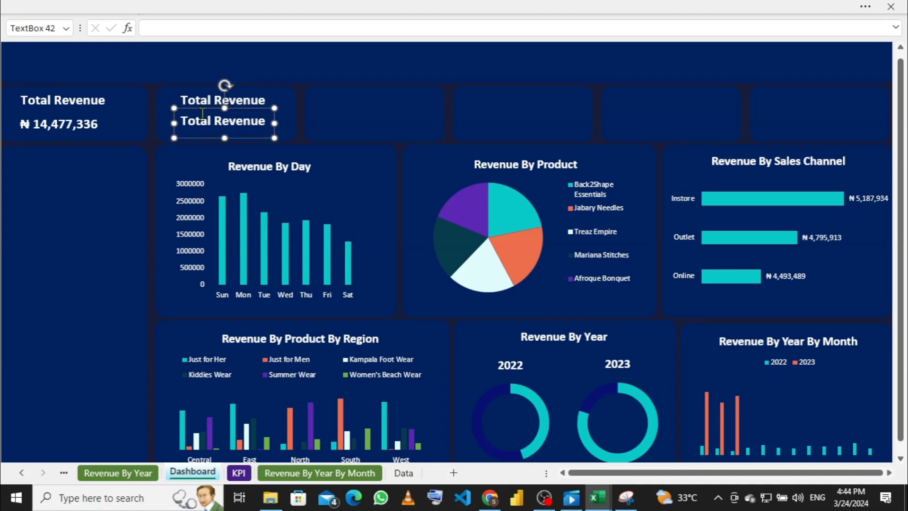
{"action": "key", "text": "Down"}
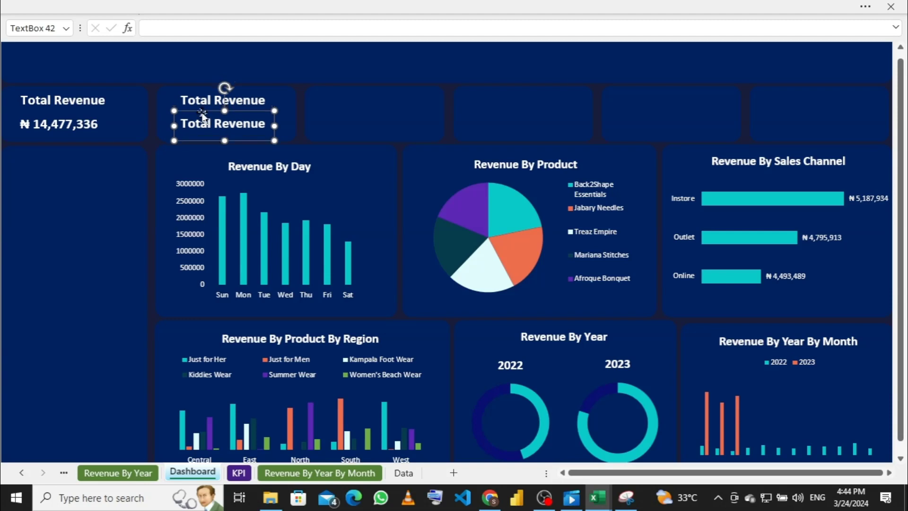
{"action": "left_click", "coordinate": [269, 97]}
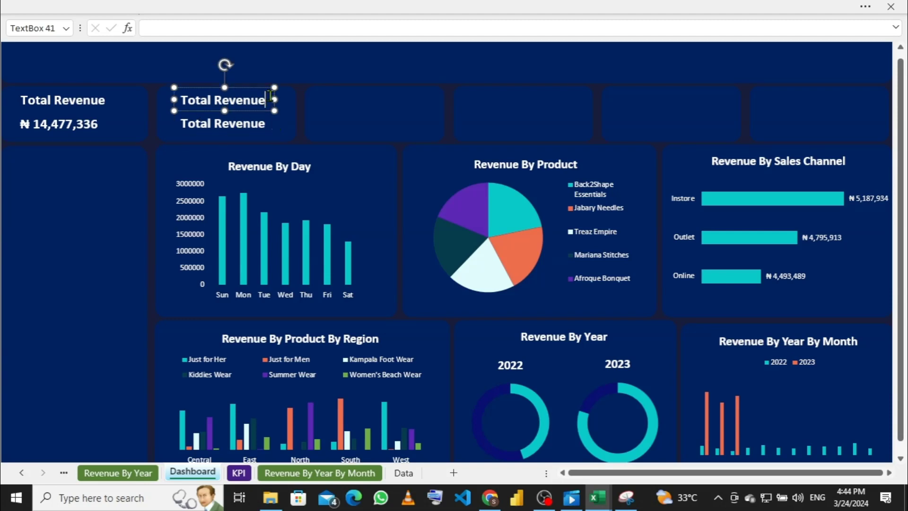
Step: Retitle the second card's heading 'Total Transaction', widen it to one line, and empty the box below
{"action": "key", "text": "BackSpace"}
{"action": "key", "text": "BackSpace"}
{"action": "key", "text": "BackSpace"}
{"action": "key", "text": "BackSpace"}
{"action": "key", "text": "BackSpace"}
{"action": "key", "text": "BackSpace"}
{"action": "key", "text": "BackSpace"}
{"action": "type", "text": "Transation"}
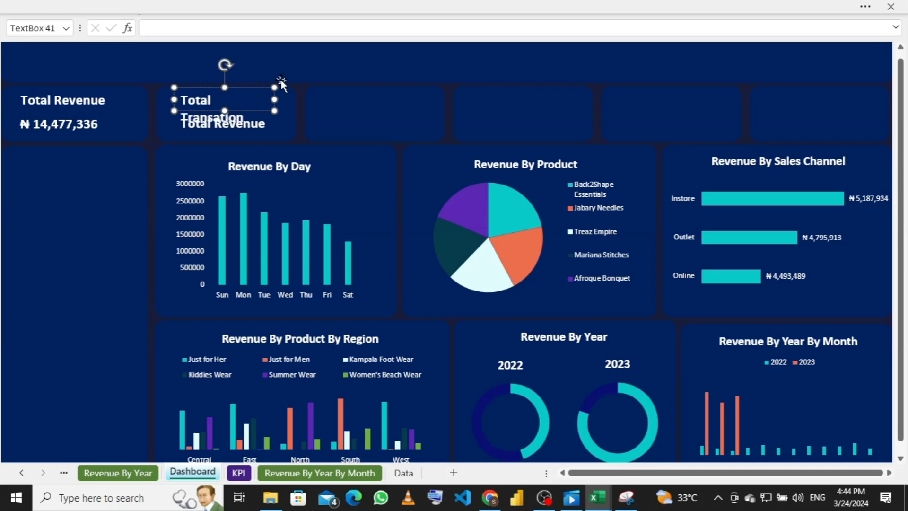
{"action": "left_click_drag", "start_coordinate": [277, 98], "coordinate": [288, 98]}
{"action": "left_click", "coordinate": [272, 127]}
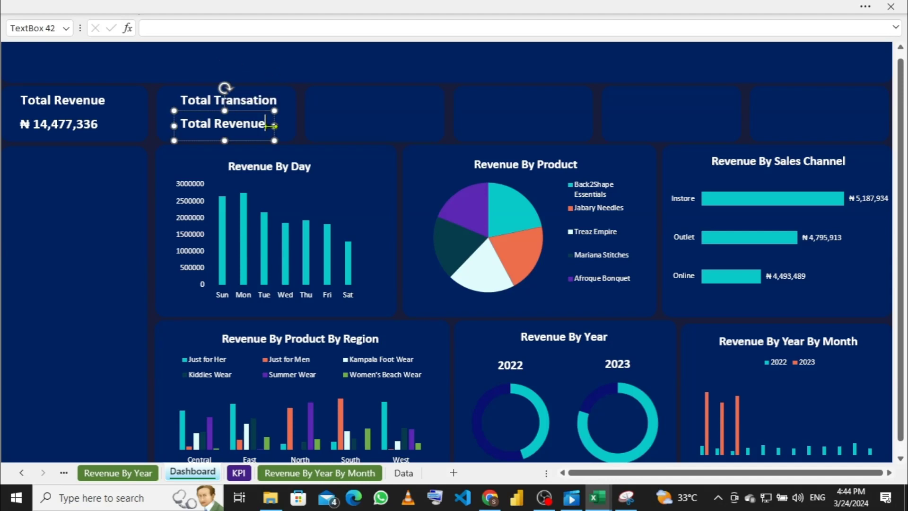
{"action": "key", "text": "BackSpace"}
{"action": "key", "text": "BackSpace"}
{"action": "key", "text": "BackSpace"}
{"action": "key", "text": "BackSpace"}
{"action": "key", "text": "BackSpace"}
{"action": "key", "text": "BackSpace"}
{"action": "key", "text": "BackSpace"}
{"action": "key", "text": "BackSpace"}
{"action": "key", "text": "BackSpace"}
{"action": "key", "text": "BackSpace"}
{"action": "key", "text": "BackSpace"}
{"action": "left_click", "coordinate": [255, 101]}
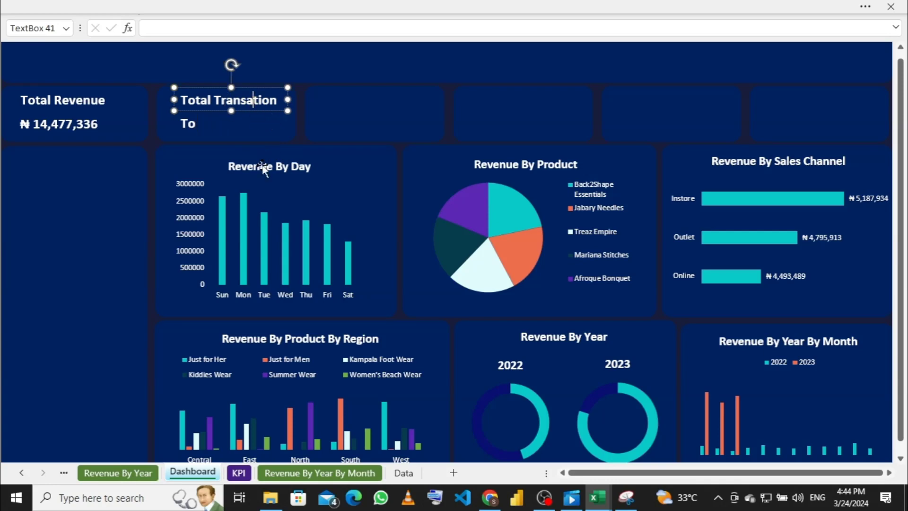
{"action": "type", "text": "c"}
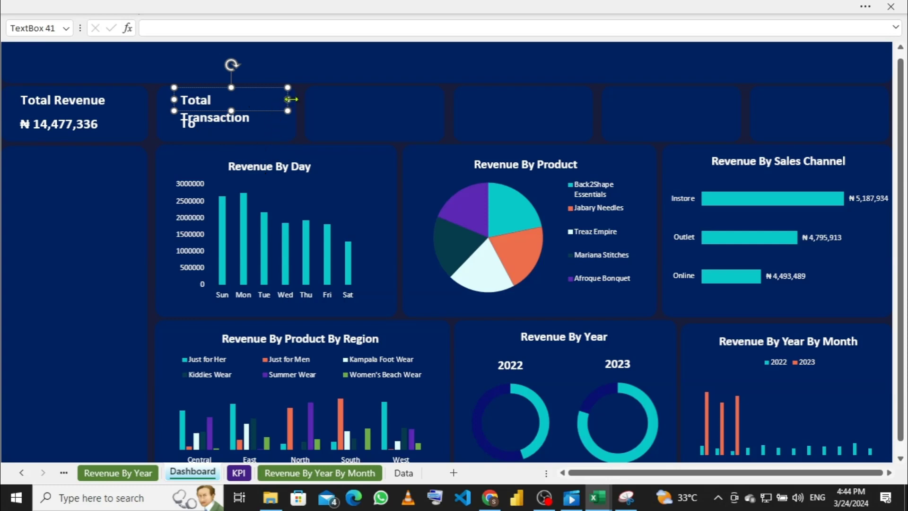
{"action": "left_click_drag", "start_coordinate": [288, 99], "coordinate": [297, 100]}
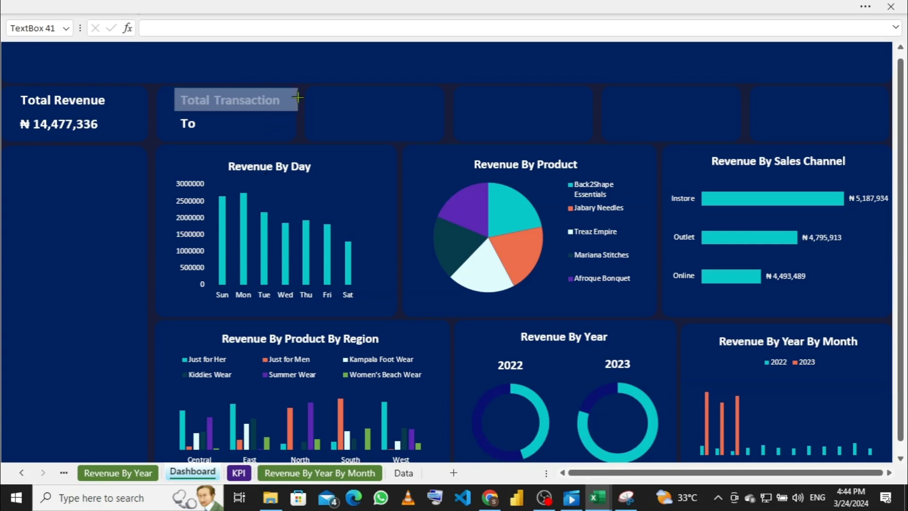
{"action": "left_click", "coordinate": [260, 132]}
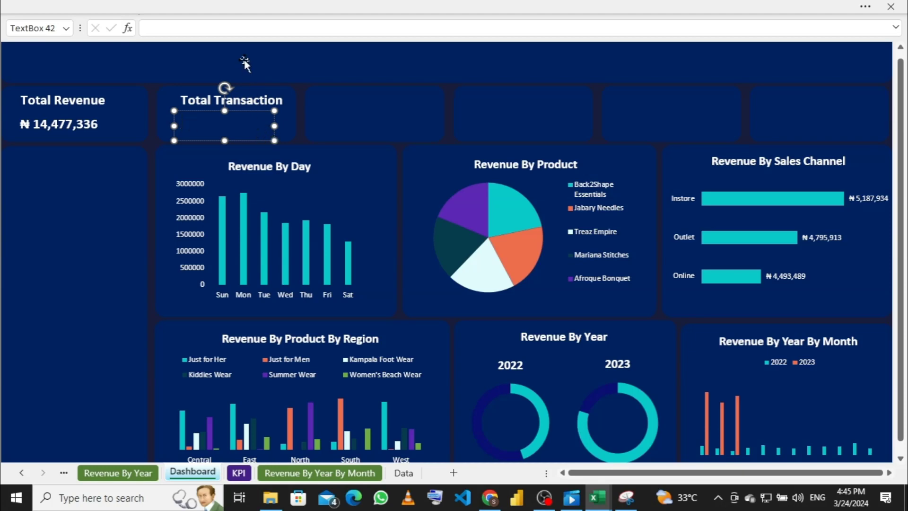
Step: Link the box under Total Transaction to KPI!A7, the 350 transaction count
{"action": "left_click", "coordinate": [259, 34]}
{"action": "left_click", "coordinate": [239, 474]}
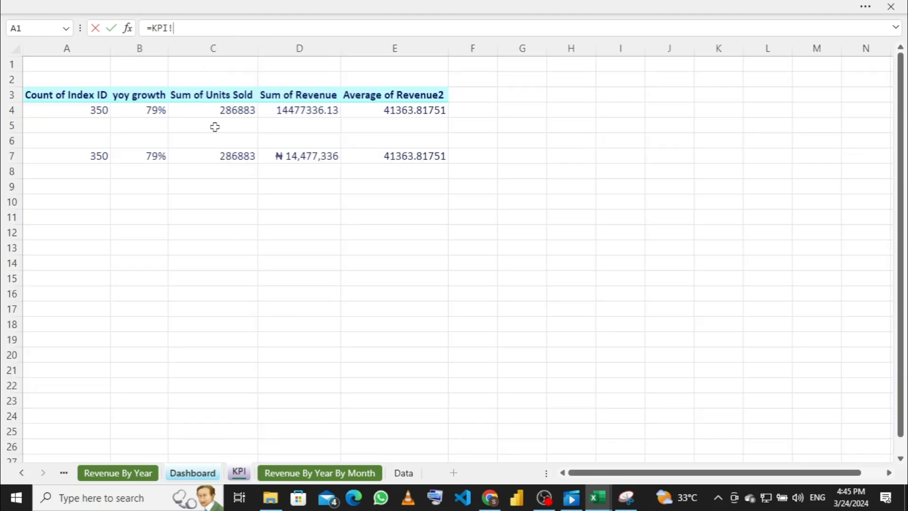
{"action": "left_click", "coordinate": [219, 158]}
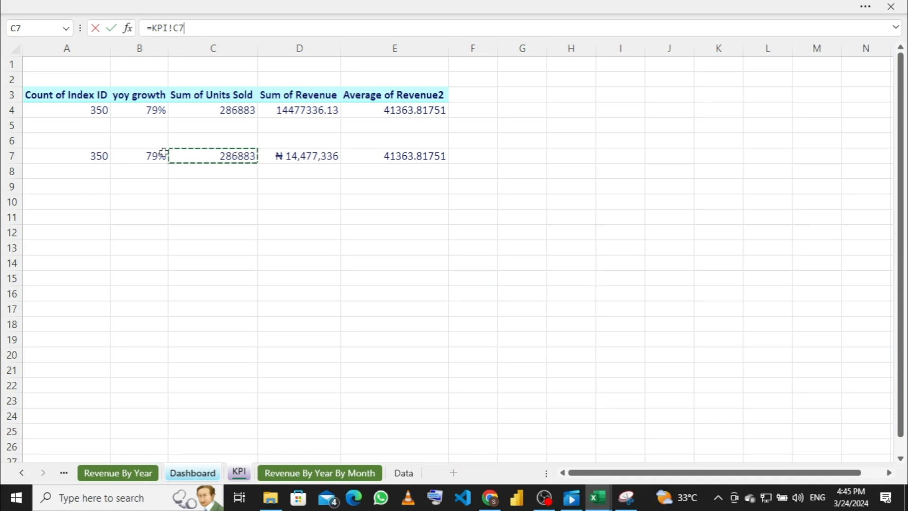
{"action": "left_click", "coordinate": [98, 157]}
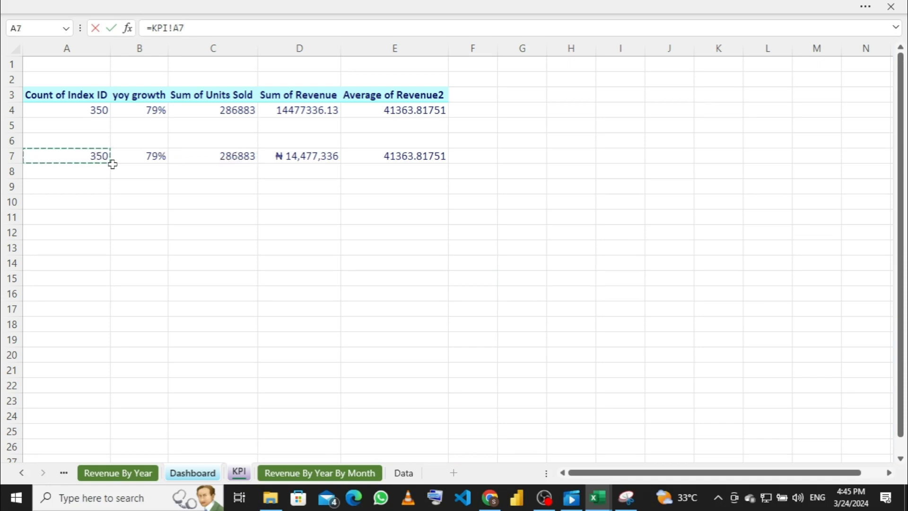
{"action": "key", "text": "Return"}
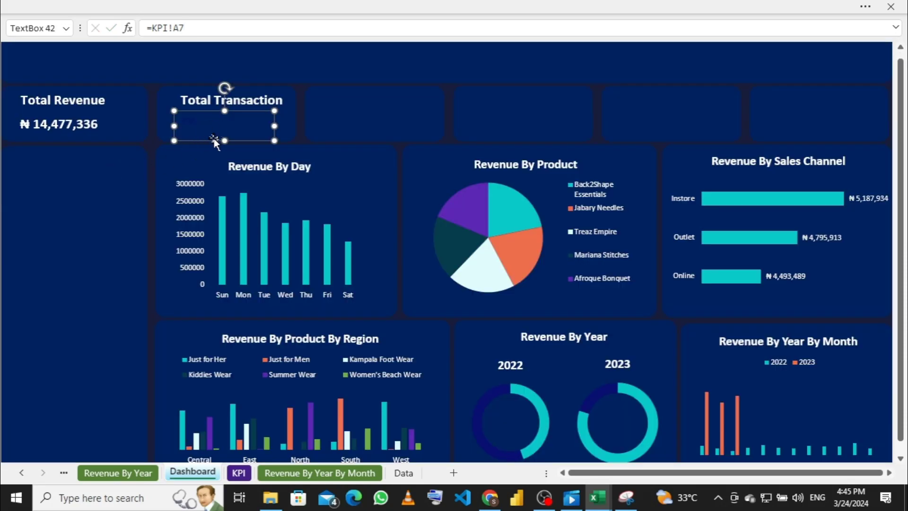
Step: Copy the Total Revenue value's formatting onto the 350 box with Format Painter
{"action": "left_click", "coordinate": [81, 127]}
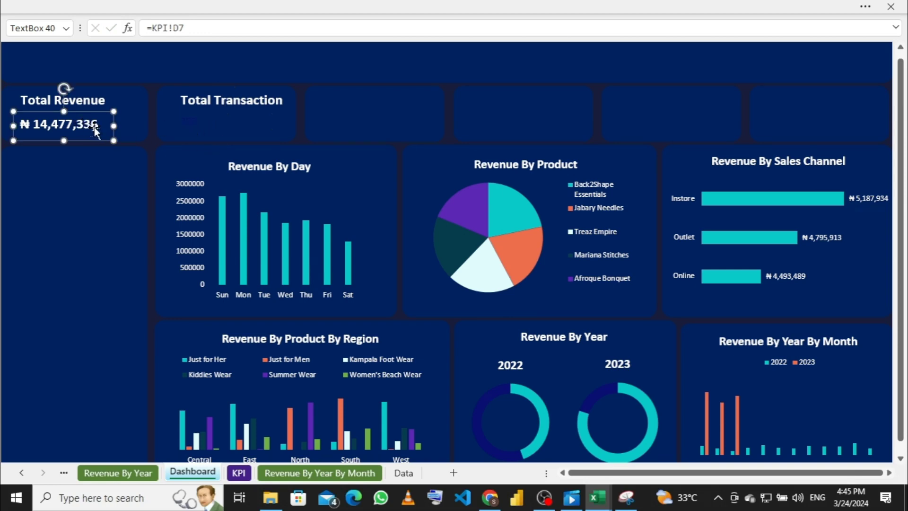
{"action": "left_click", "coordinate": [117, 6]}
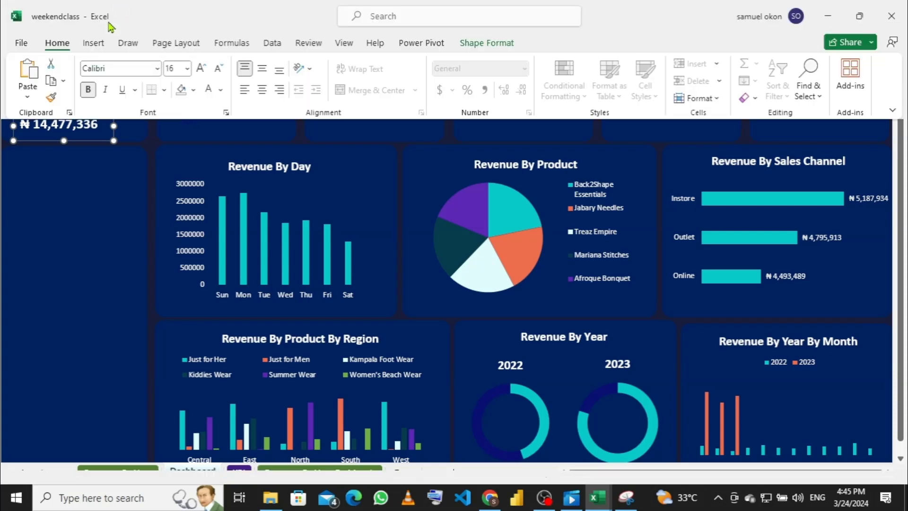
{"action": "left_click", "coordinate": [52, 98]}
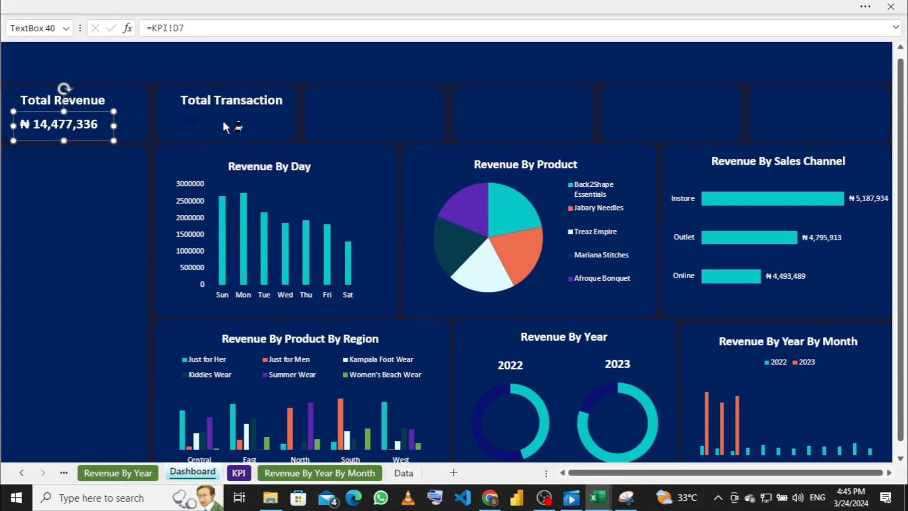
{"action": "left_click", "coordinate": [222, 118]}
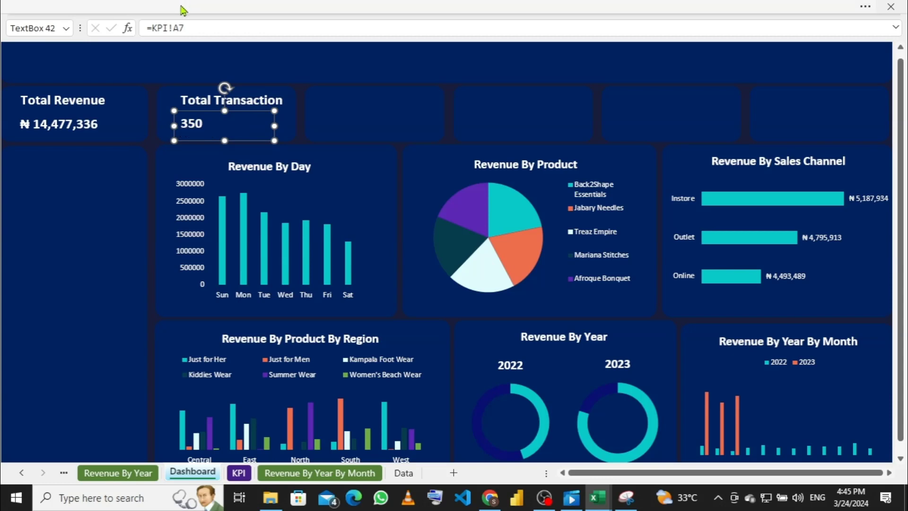
{"action": "left_click", "coordinate": [85, 7]}
{"action": "left_click", "coordinate": [52, 98]}
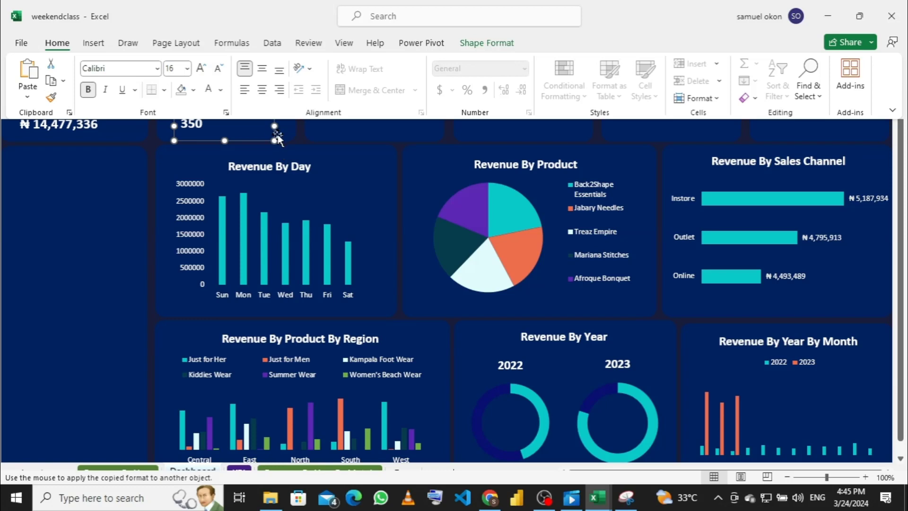
{"action": "left_click", "coordinate": [241, 132]}
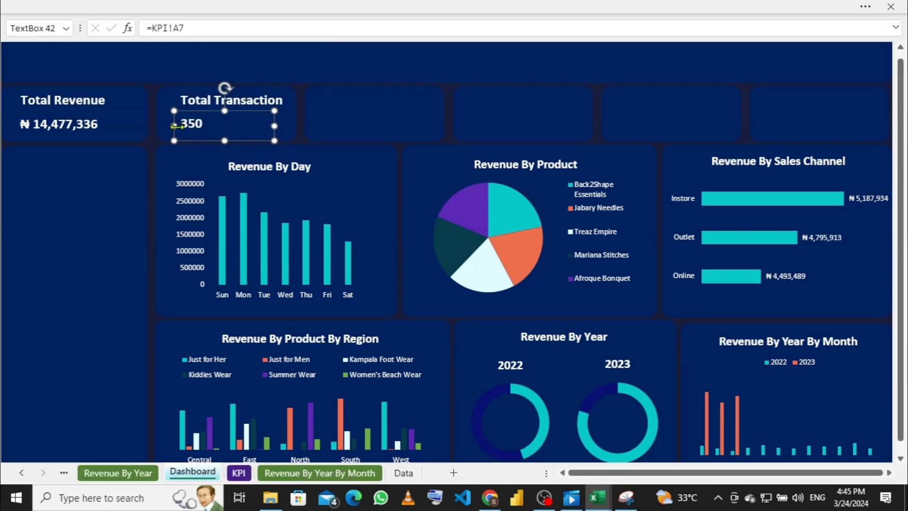
Step: Resize and nudge the 350 box to centre it under Total Transaction
{"action": "left_click_drag", "start_coordinate": [175, 125], "coordinate": [208, 126]}
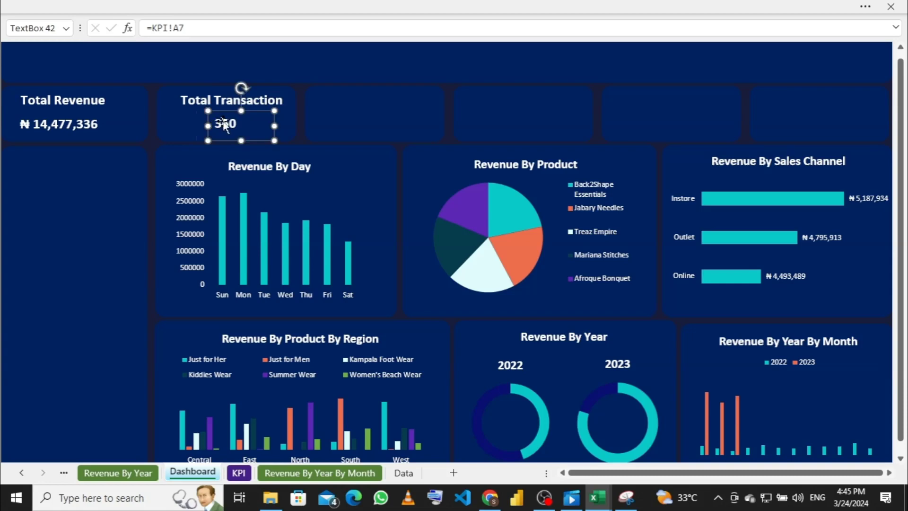
{"action": "key", "text": "Left"}
{"action": "key", "text": "Left"}
{"action": "key", "text": "Left"}
{"action": "key", "text": "Left"}
{"action": "key", "text": "Left"}
{"action": "key", "text": "Left"}
{"action": "key", "text": "Left"}
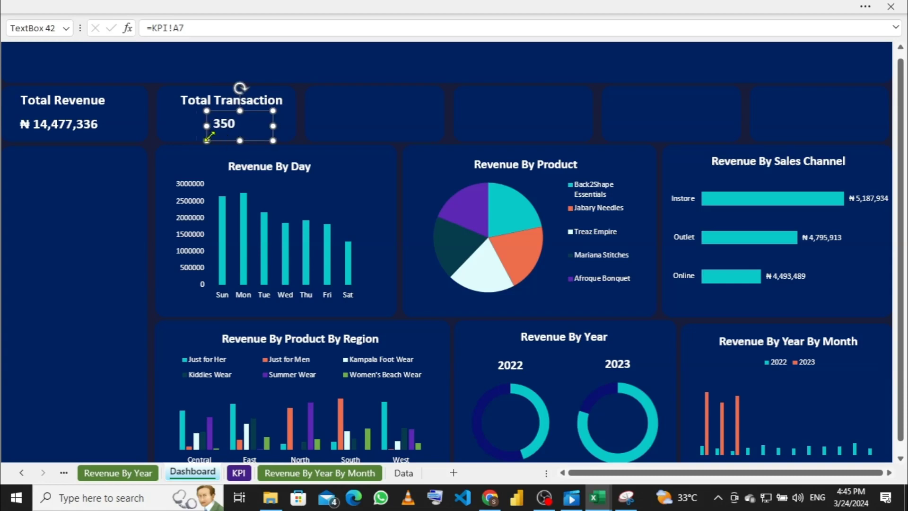
{"action": "key", "text": "Left"}
{"action": "key", "text": "Left"}
{"action": "key", "text": "Left"}
{"action": "key", "text": "Left"}
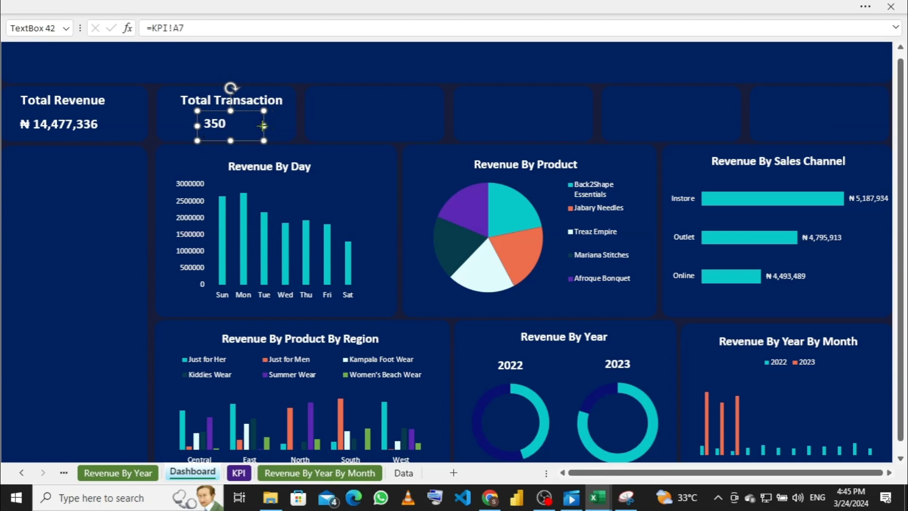
{"action": "left_click_drag", "start_coordinate": [263, 126], "coordinate": [193, 125]}
{"action": "key", "text": "Right"}
{"action": "key", "text": "Right"}
{"action": "key", "text": "Right"}
{"action": "key", "text": "Right"}
{"action": "key", "text": "Right"}
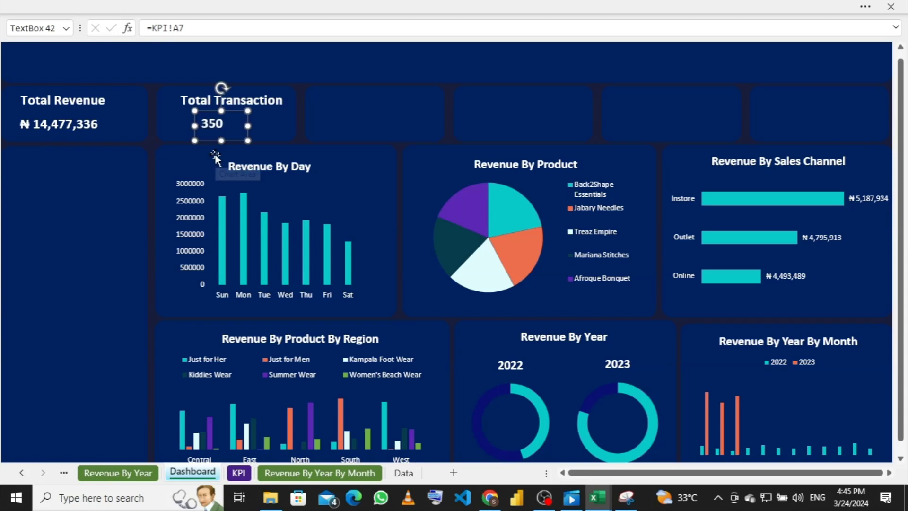
{"action": "key", "text": "Right"}
{"action": "key", "text": "Right"}
{"action": "key", "text": "Right"}
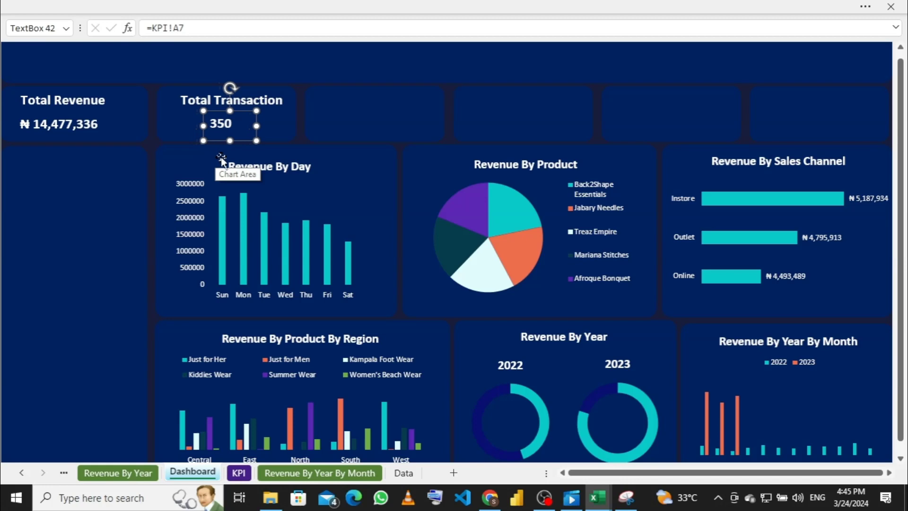
Step: Duplicate the Total Transaction heading and move the copy into the third card
{"action": "left_click", "coordinate": [390, 97]}
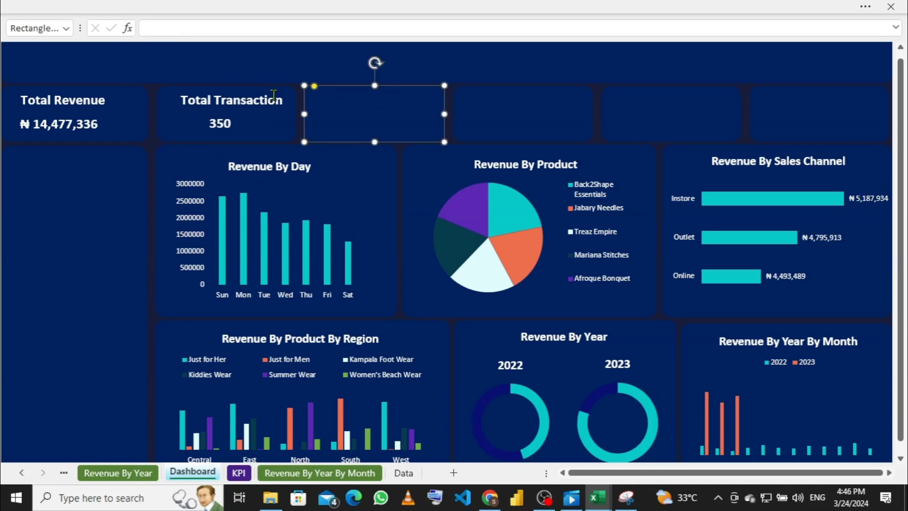
{"action": "left_click", "coordinate": [265, 99]}
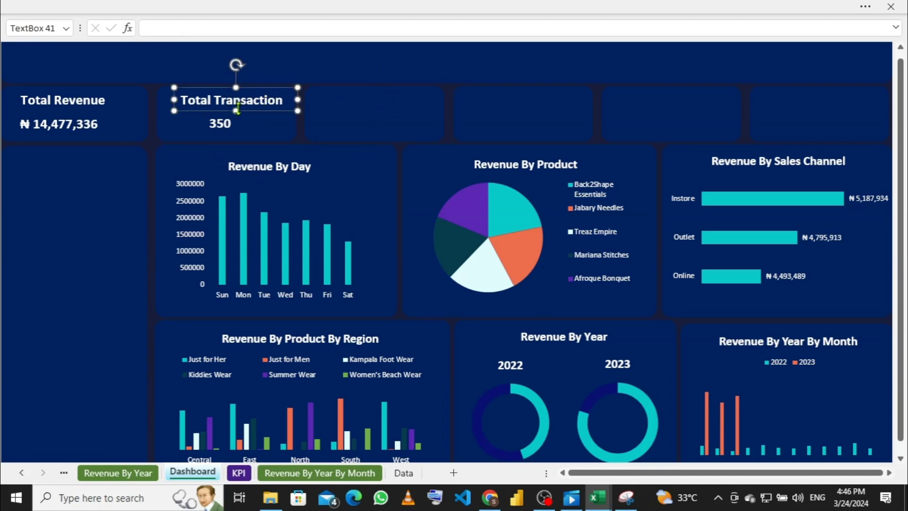
{"action": "key", "text": "ctrl+d"}
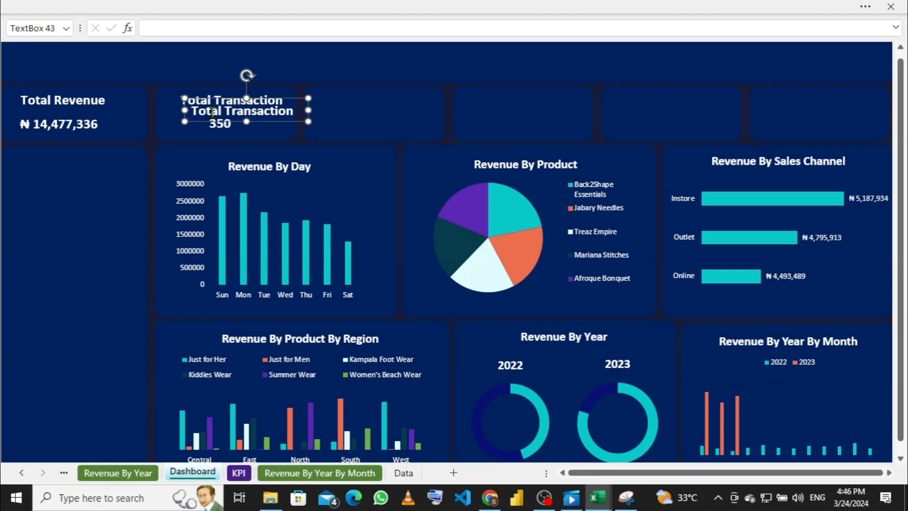
{"action": "left_click_drag", "start_coordinate": [257, 98], "coordinate": [384, 87]}
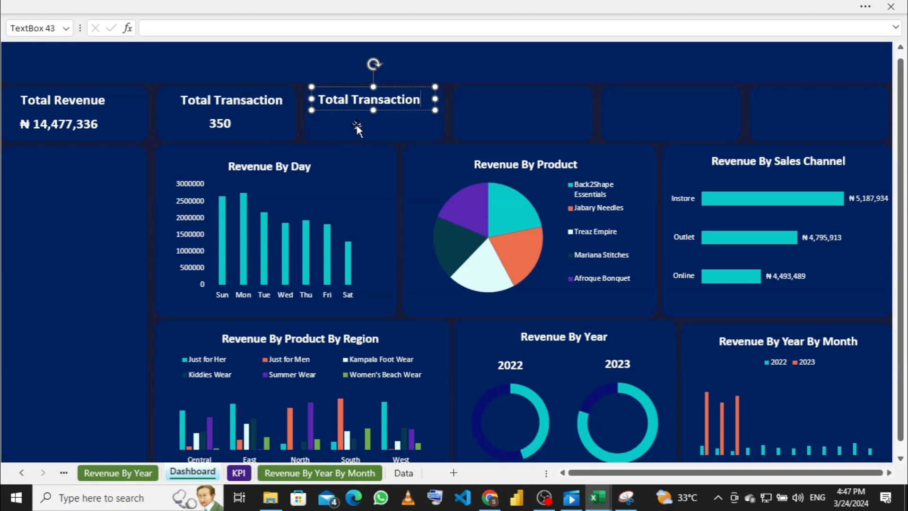
Step: Duplicate the third card's heading and nudge the copy into place below the title
{"action": "left_click", "coordinate": [357, 128]}
{"action": "left_click", "coordinate": [391, 101]}
{"action": "key", "text": "ctrl+d"}
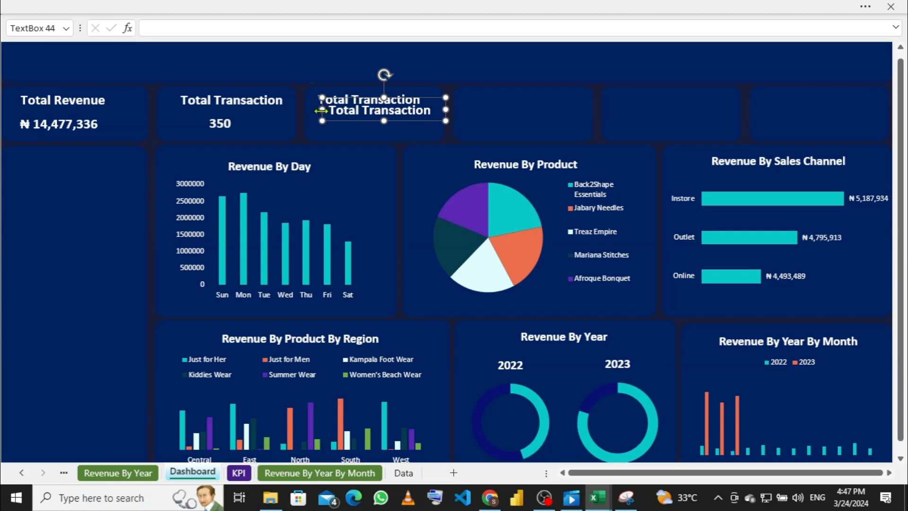
{"action": "key", "text": "Down"}
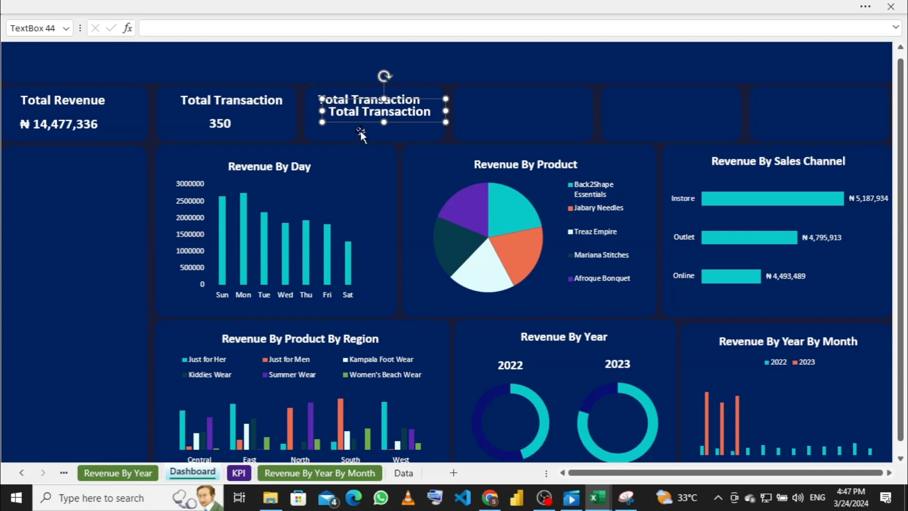
{"action": "key", "text": "Down"}
{"action": "key", "text": "Down"}
{"action": "key", "text": "Down"}
{"action": "key", "text": "Down"}
{"action": "key", "text": "Down"}
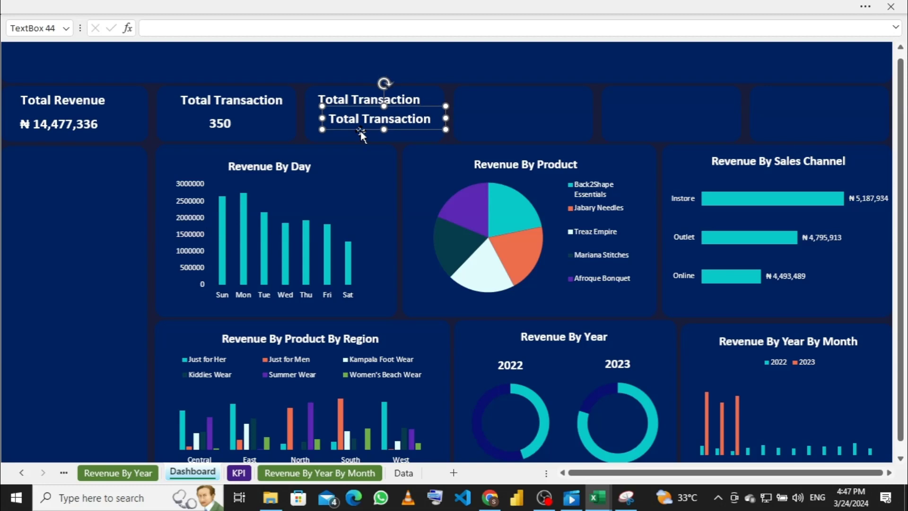
{"action": "key", "text": "Left"}
{"action": "key", "text": "Left"}
{"action": "key", "text": "Left"}
{"action": "key", "text": "Left"}
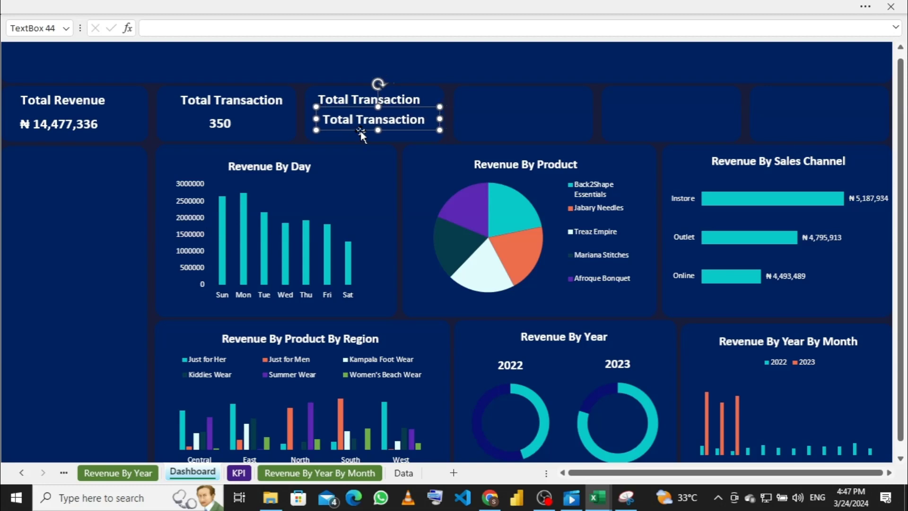
{"action": "key", "text": "Left"}
{"action": "key", "text": "Left"}
{"action": "key", "text": "Left"}
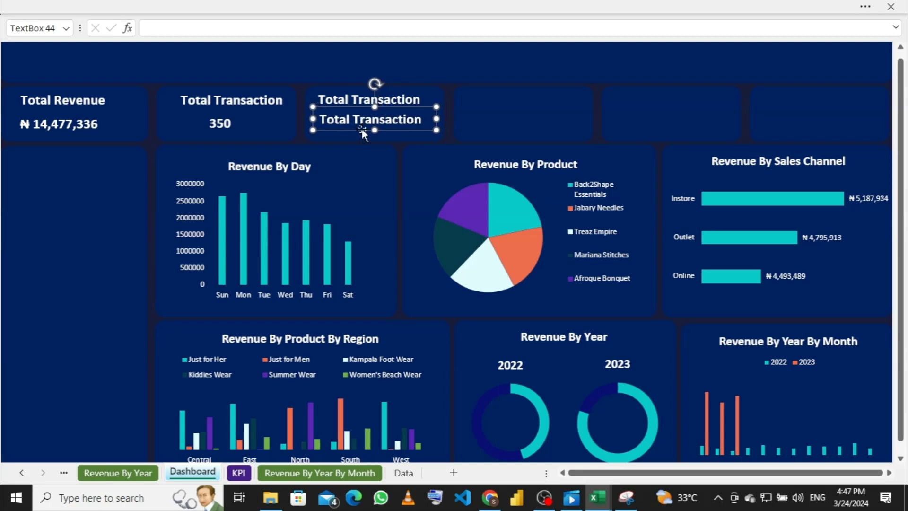
{"action": "key", "text": "Left"}
{"action": "key", "text": "Left"}
{"action": "key", "text": "Down"}
{"action": "key", "text": "Down"}
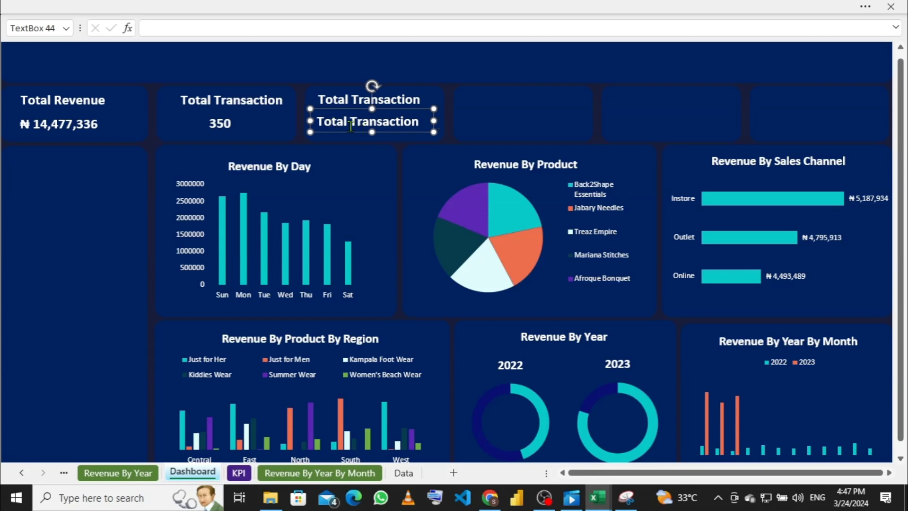
Step: Clear the copied text and resize the box into a narrower value box
{"action": "key", "text": "BackSpace"}
{"action": "key", "text": "BackSpace"}
{"action": "key", "text": "BackSpace"}
{"action": "key", "text": "BackSpace"}
{"action": "key", "text": "BackSpace"}
{"action": "key", "text": "BackSpace"}
{"action": "key", "text": "BackSpace"}
{"action": "key", "text": "BackSpace"}
{"action": "key", "text": "BackSpace"}
{"action": "key", "text": "BackSpace"}
{"action": "key", "text": "BackSpace"}
{"action": "key", "text": "BackSpace"}
{"action": "key", "text": "BackSpace"}
{"action": "key", "text": "BackSpace"}
{"action": "key", "text": "BackSpace"}
{"action": "key", "text": "BackSpace"}
{"action": "key", "text": "BackSpace"}
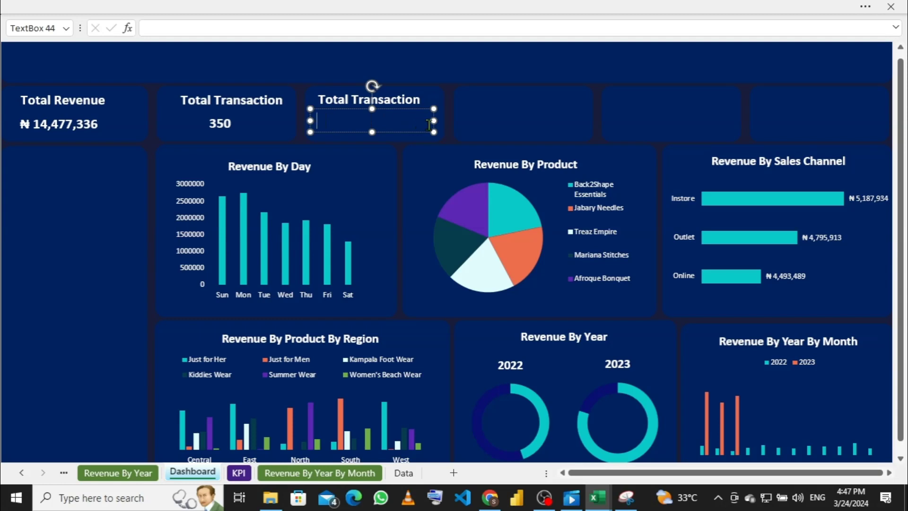
{"action": "left_click_drag", "start_coordinate": [433, 121], "coordinate": [395, 122]}
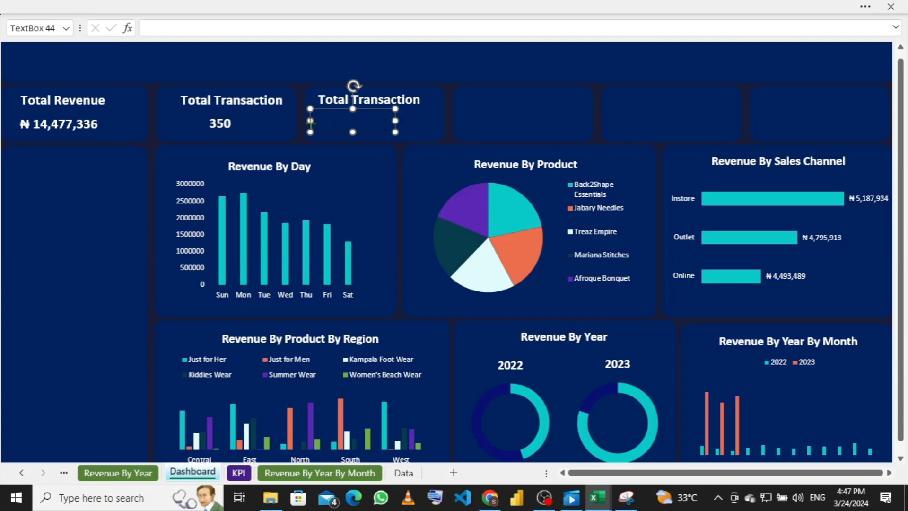
{"action": "left_click_drag", "start_coordinate": [310, 121], "coordinate": [335, 121]}
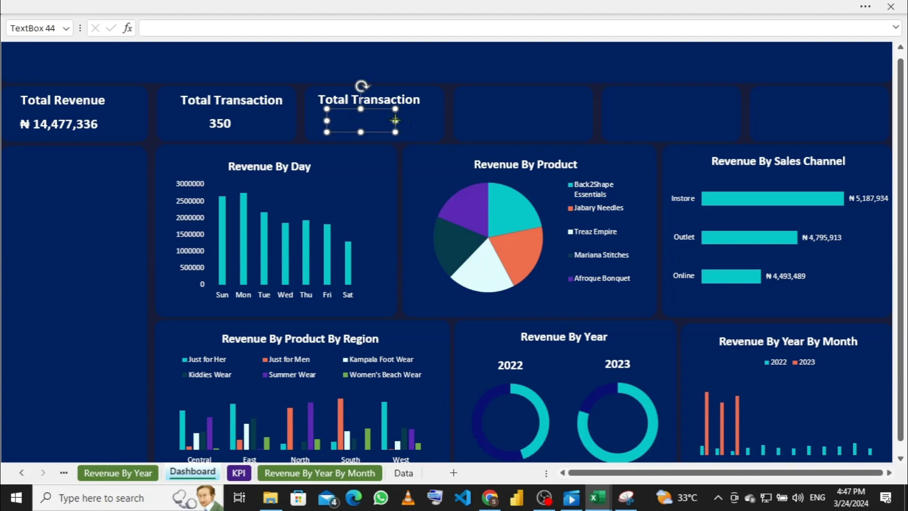
{"action": "left_click_drag", "start_coordinate": [395, 121], "coordinate": [402, 122]}
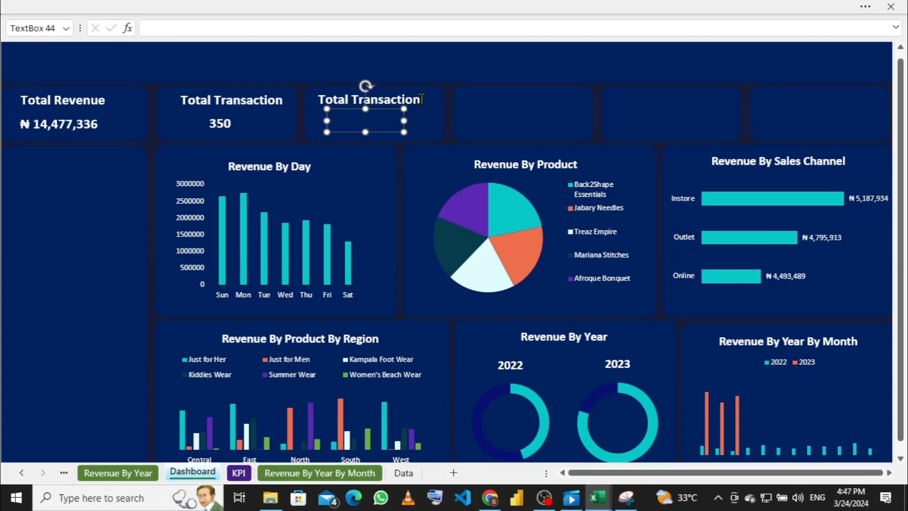
{"action": "left_click", "coordinate": [419, 100]}
Step: Change the third card's heading to 'Total Product Sold' and fine-tune its position
{"action": "key", "text": "BackSpace"}
{"action": "key", "text": "BackSpace"}
{"action": "key", "text": "BackSpace"}
{"action": "key", "text": "BackSpace"}
{"action": "key", "text": "BackSpace"}
{"action": "key", "text": "BackSpace"}
{"action": "key", "text": "BackSpace"}
{"action": "key", "text": "BackSpace"}
{"action": "key", "text": "BackSpace"}
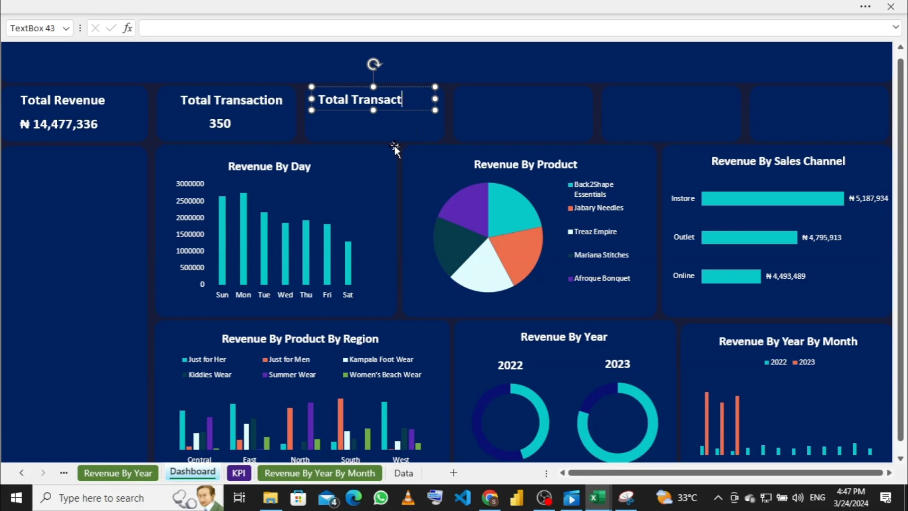
{"action": "key", "text": "BackSpace"}
{"action": "key", "text": "BackSpace"}
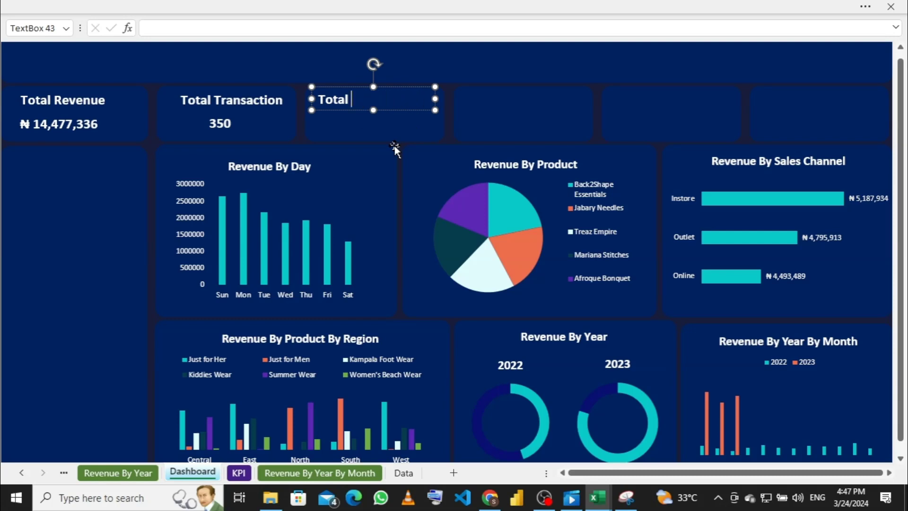
{"action": "type", "text": "Product Sold"}
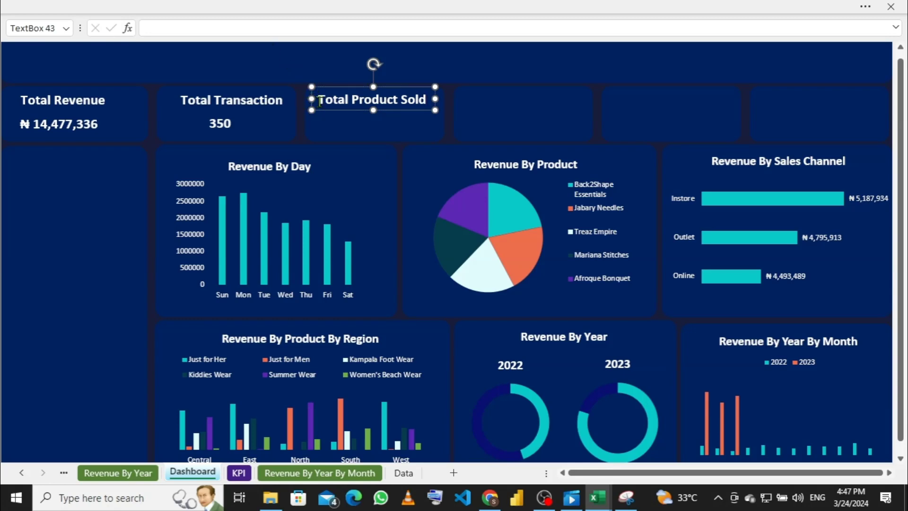
{"action": "key", "text": "Left"}
{"action": "key", "text": "Left"}
{"action": "key", "text": "Left"}
{"action": "key", "text": "Left"}
{"action": "key", "text": "Left"}
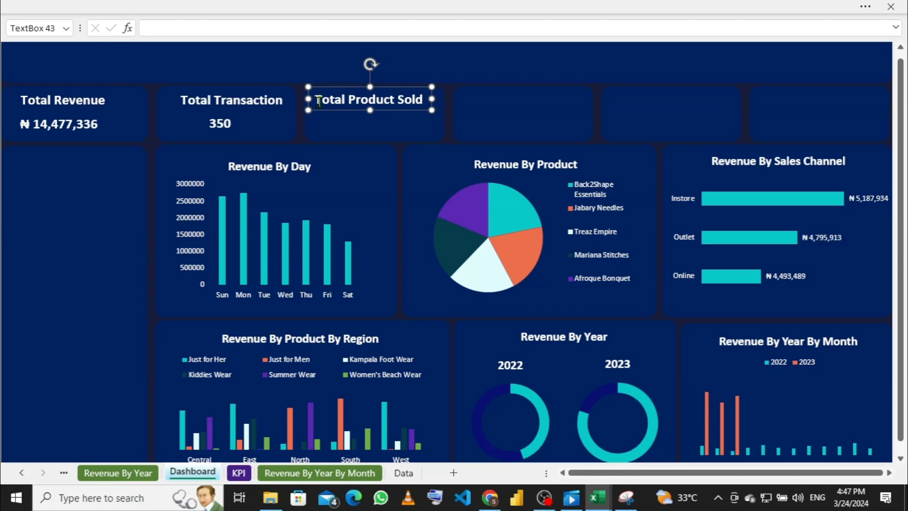
{"action": "key", "text": "Right"}
{"action": "key", "text": "Right"}
{"action": "key", "text": "Right"}
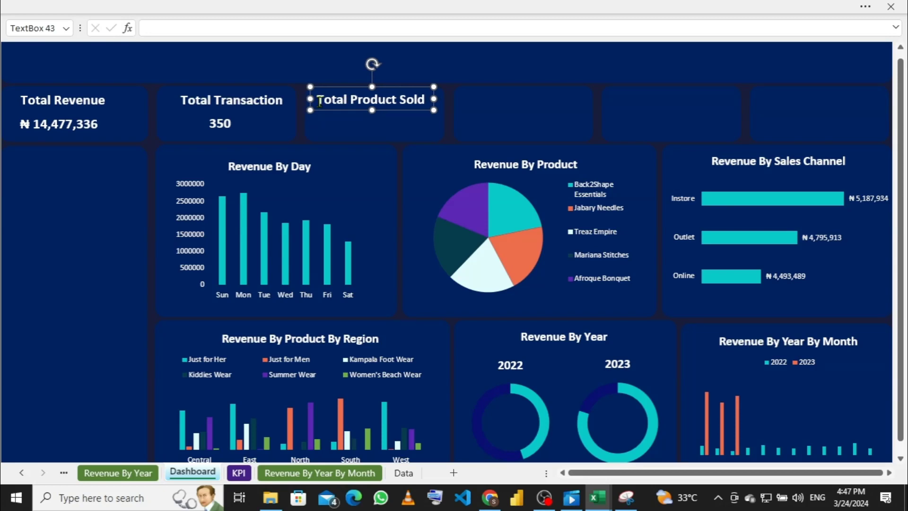
{"action": "left_click", "coordinate": [376, 122]}
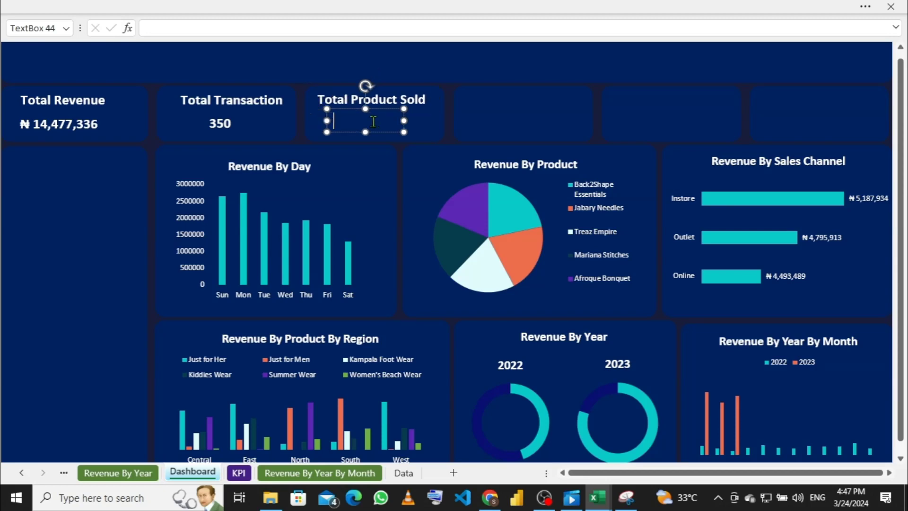
Step: Link the Total Product Sold value box to KPI!C7, the 286883 units total
{"action": "left_click", "coordinate": [284, 29]}
{"action": "type", "text": "="}
{"action": "left_click", "coordinate": [238, 472]}
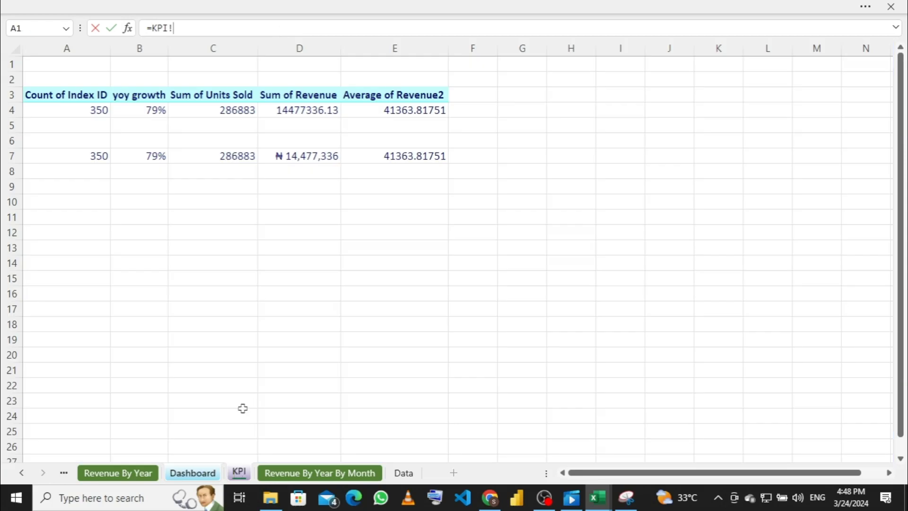
{"action": "left_click", "coordinate": [227, 158]}
{"action": "key", "text": "Return"}
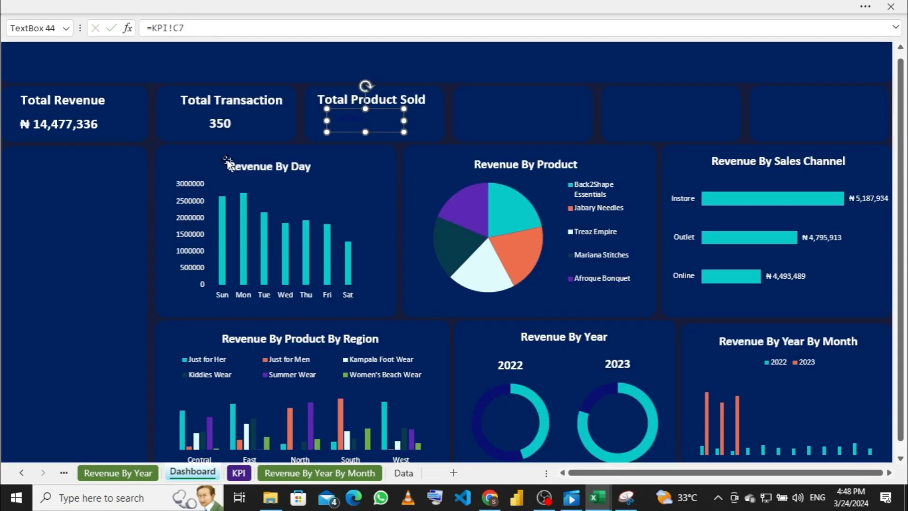
Step: Toggle the ribbon and select the Total Product Sold title
{"action": "left_click", "coordinate": [258, 7]}
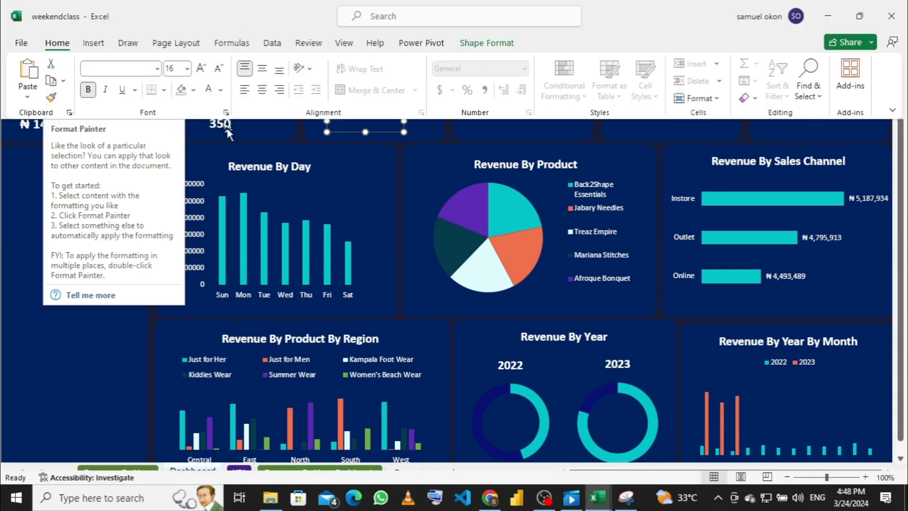
{"action": "left_click", "coordinate": [300, 138]}
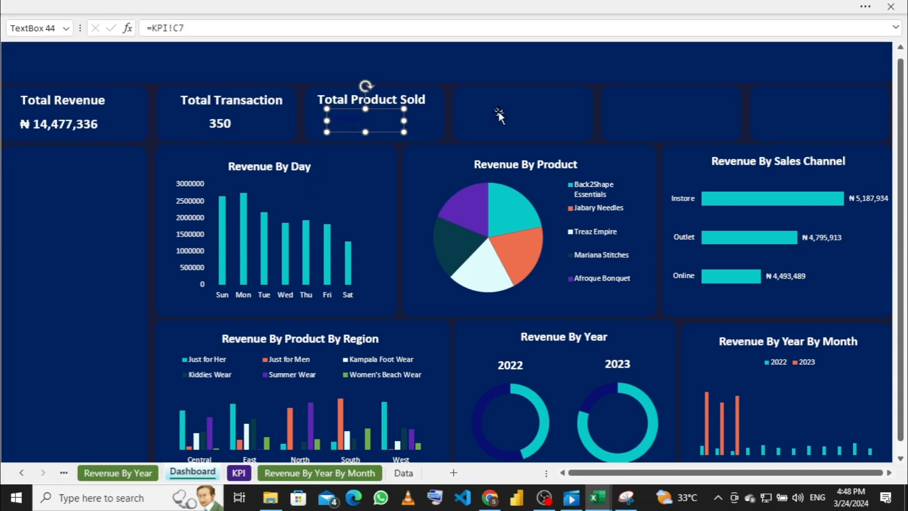
{"action": "left_click", "coordinate": [492, 99]}
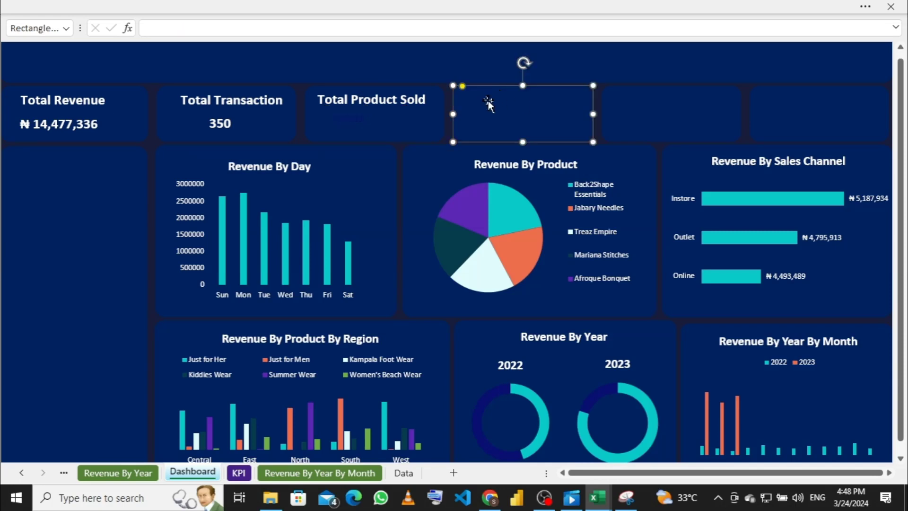
{"action": "left_click", "coordinate": [406, 99]}
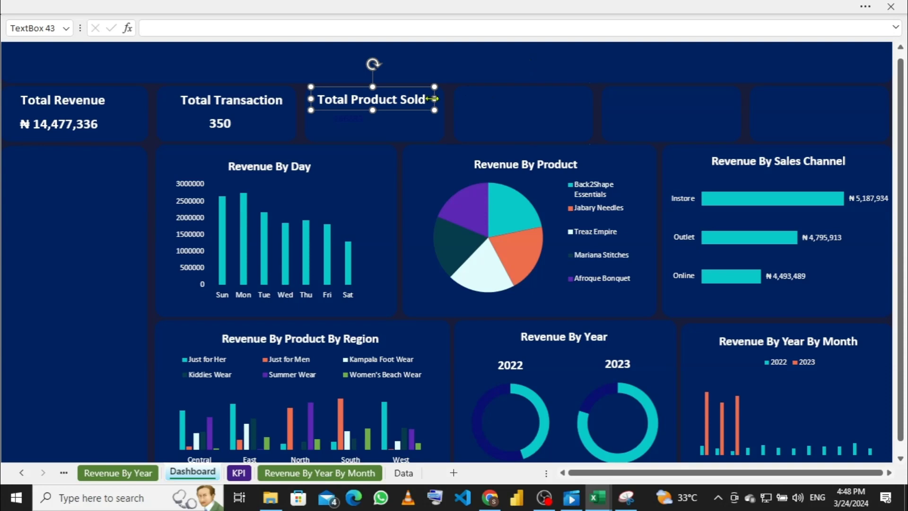
Step: Duplicate the Total Product Sold title and move the copy into the fourth card
{"action": "key", "text": "ctrl+d"}
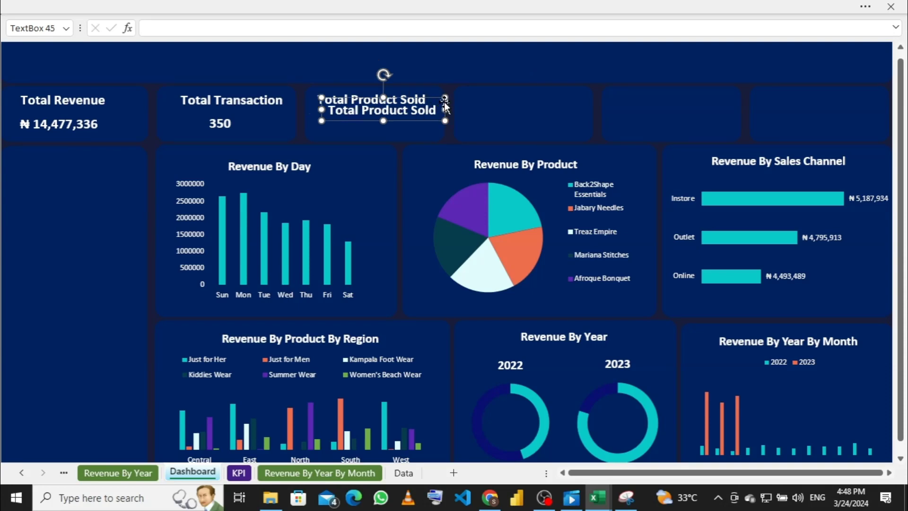
{"action": "left_click_drag", "start_coordinate": [446, 102], "coordinate": [582, 90]}
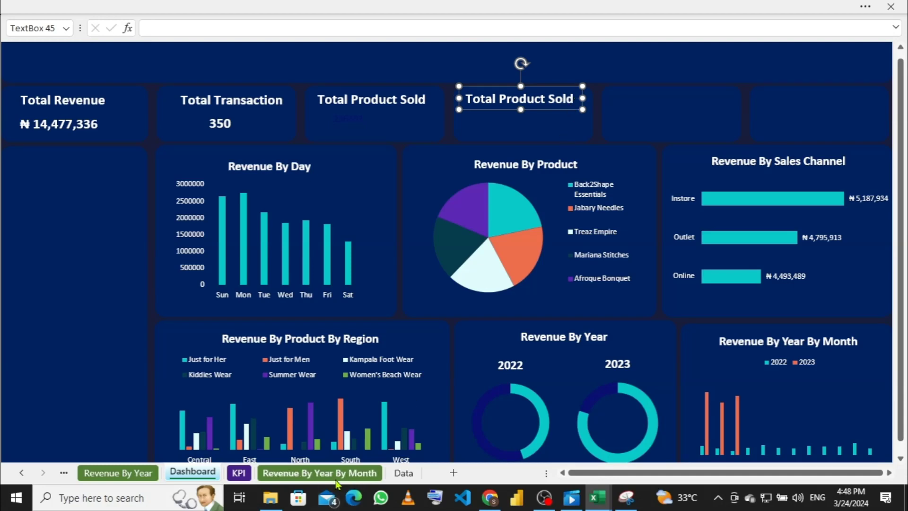
{"action": "left_click", "coordinate": [242, 473]}
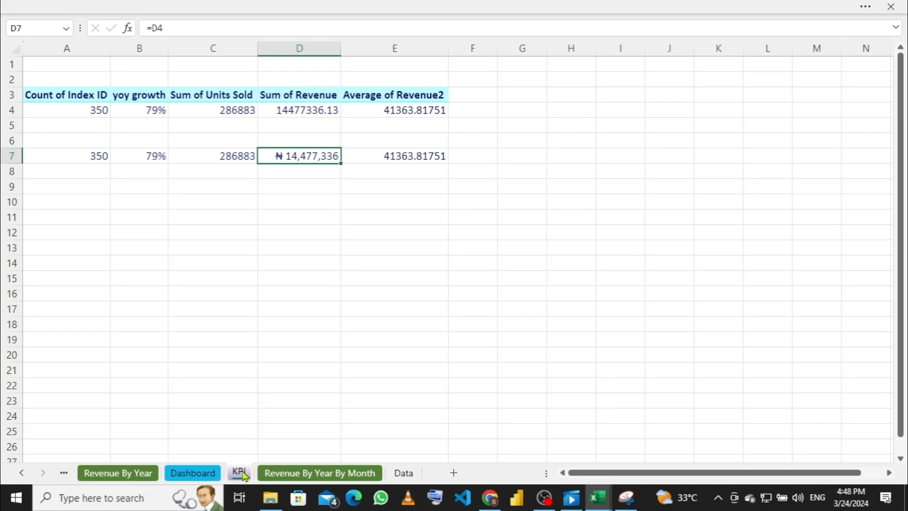
{"action": "left_click", "coordinate": [204, 478]}
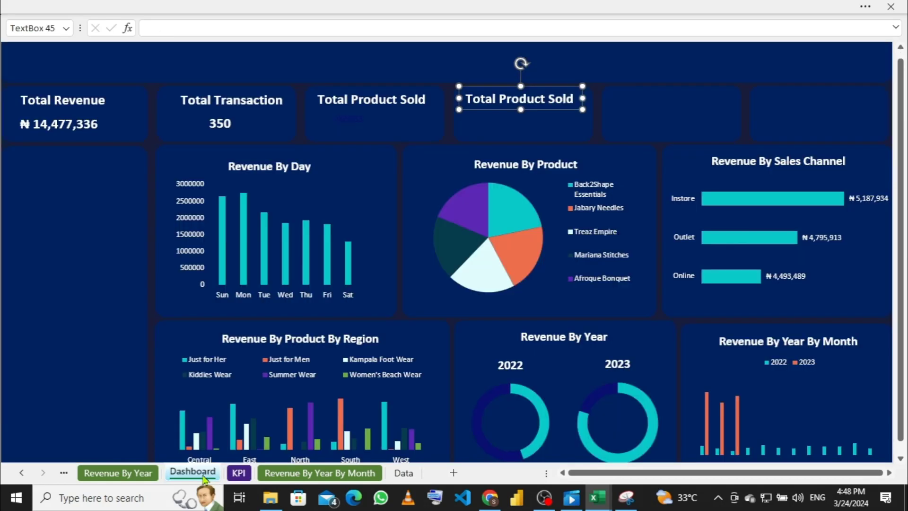
Step: Retype the copied title as 'YoY Growth' and narrow it from the left
{"action": "left_click", "coordinate": [573, 98]}
{"action": "key", "text": "BackSpace"}
{"action": "key", "text": "BackSpace"}
{"action": "key", "text": "BackSpace"}
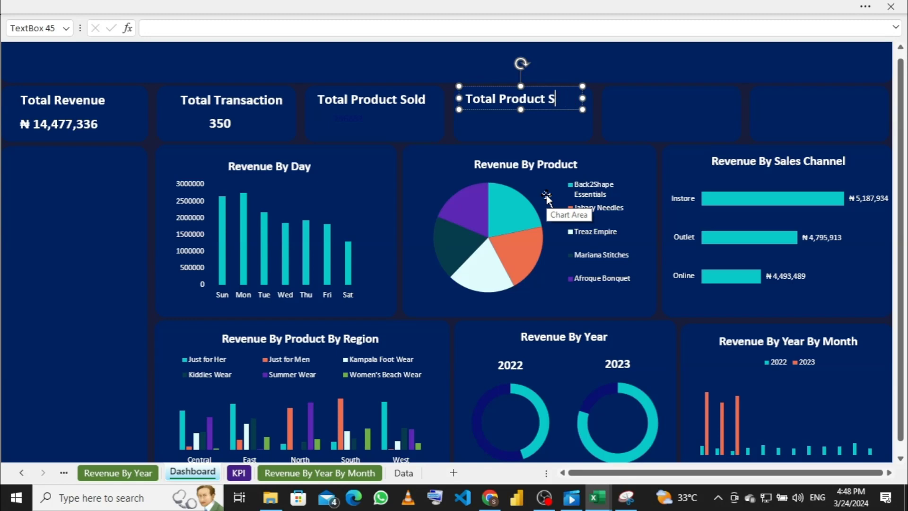
{"action": "key", "text": "BackSpace"}
{"action": "key", "text": "BackSpace"}
{"action": "key", "text": "BackSpace"}
{"action": "key", "text": "BackSpace"}
{"action": "key", "text": "BackSpace"}
{"action": "key", "text": "BackSpace"}
{"action": "key", "text": "BackSpace"}
{"action": "key", "text": "BackSpace"}
{"action": "key", "text": "BackSpace"}
{"action": "key", "text": "BackSpace"}
{"action": "key", "text": "BackSpace"}
{"action": "key", "text": "BackSpace"}
{"action": "key", "text": "BackSpace"}
{"action": "key", "text": "BackSpace"}
{"action": "key", "text": "BackSpace"}
{"action": "type", "text": "Y"}
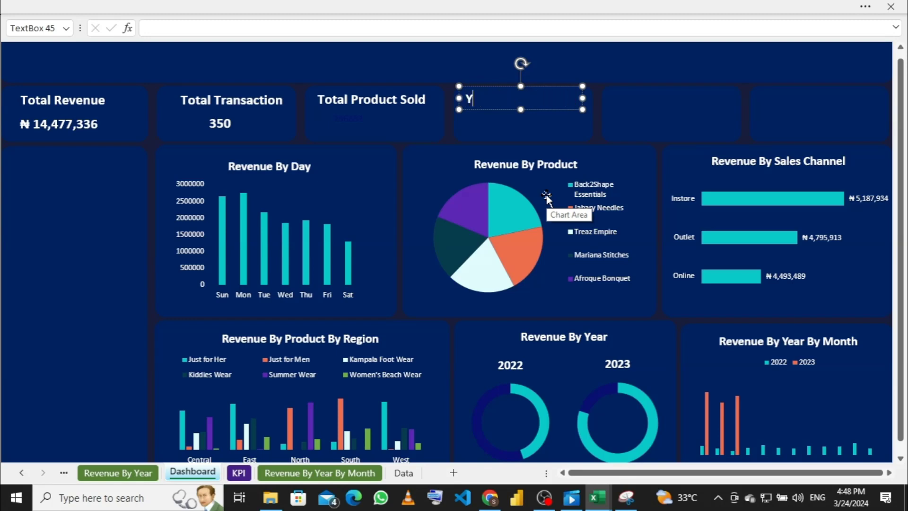
{"action": "type", "text": "oY Growthh"}
{"action": "key", "text": "BackSpace"}
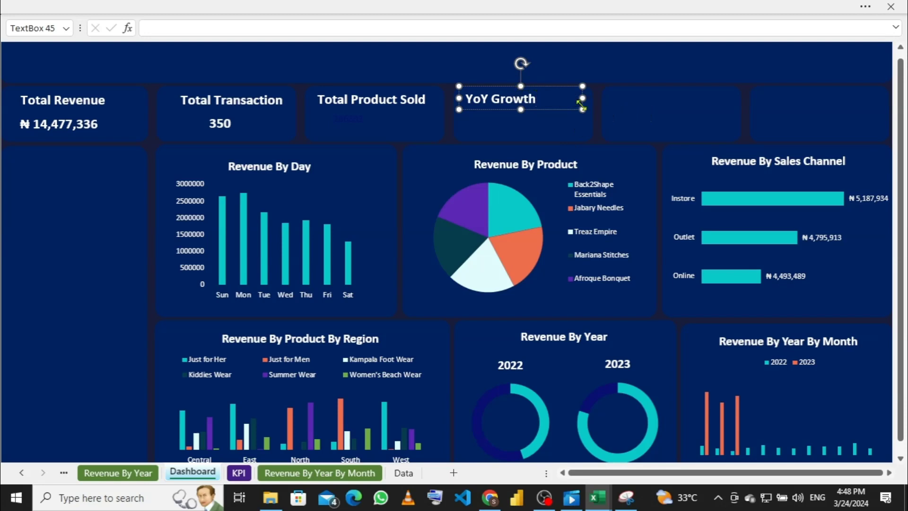
{"action": "left_click", "coordinate": [457, 97]}
{"action": "left_click_drag", "start_coordinate": [457, 98], "coordinate": [479, 98]}
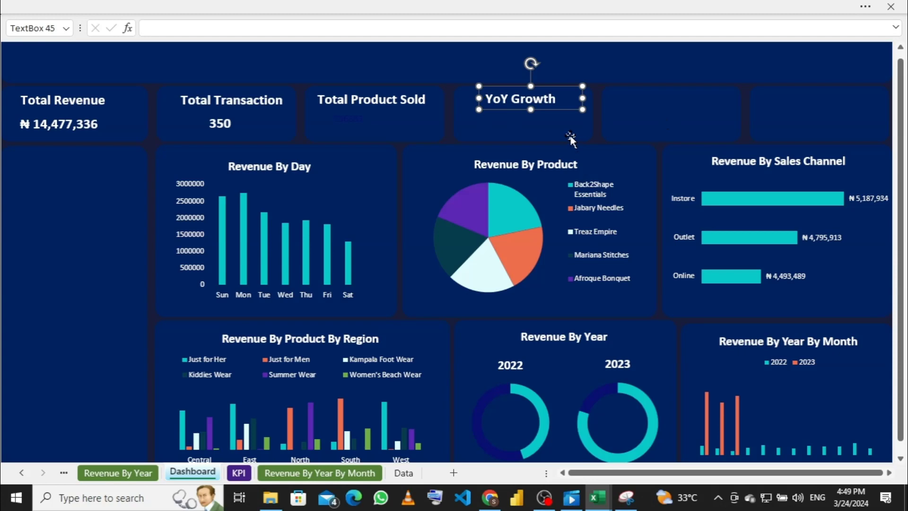
Step: Duplicate the YoY Growth title below it, clear the text, and narrow it into a value box
{"action": "key", "text": "ctrl+d"}
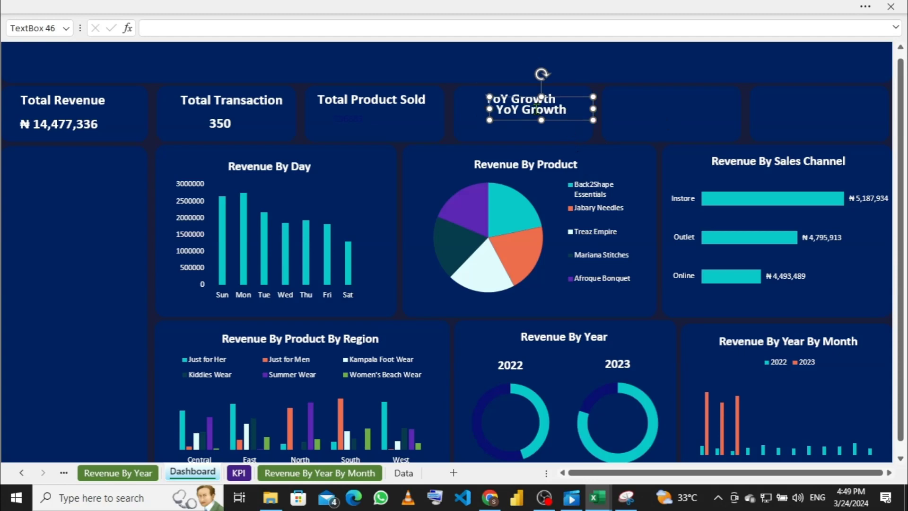
{"action": "key", "text": "Down"}
{"action": "key", "text": "Down"}
{"action": "key", "text": "Down"}
{"action": "key", "text": "Down"}
{"action": "key", "text": "Down"}
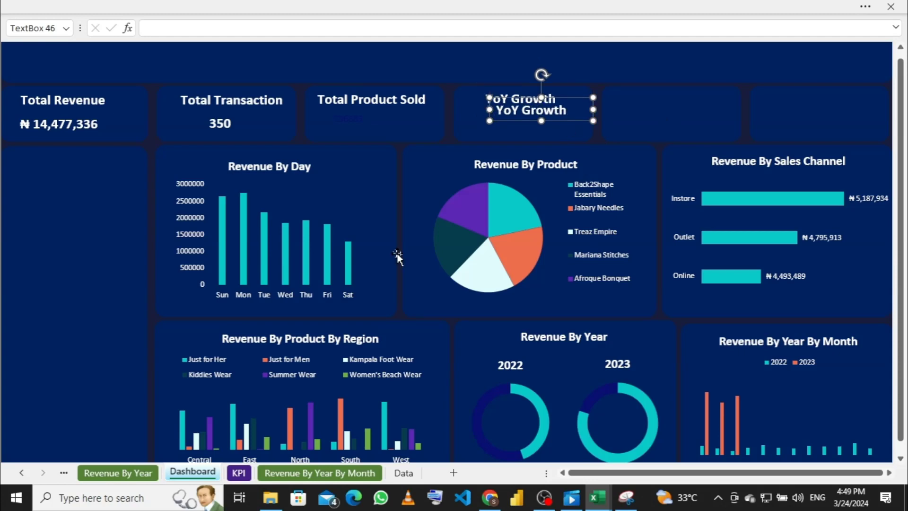
{"action": "key", "text": "Down"}
{"action": "key", "text": "Down"}
{"action": "key", "text": "Down"}
{"action": "key", "text": "Down"}
{"action": "key", "text": "Down"}
{"action": "key", "text": "Down"}
{"action": "key", "text": "Down"}
{"action": "key", "text": "Down"}
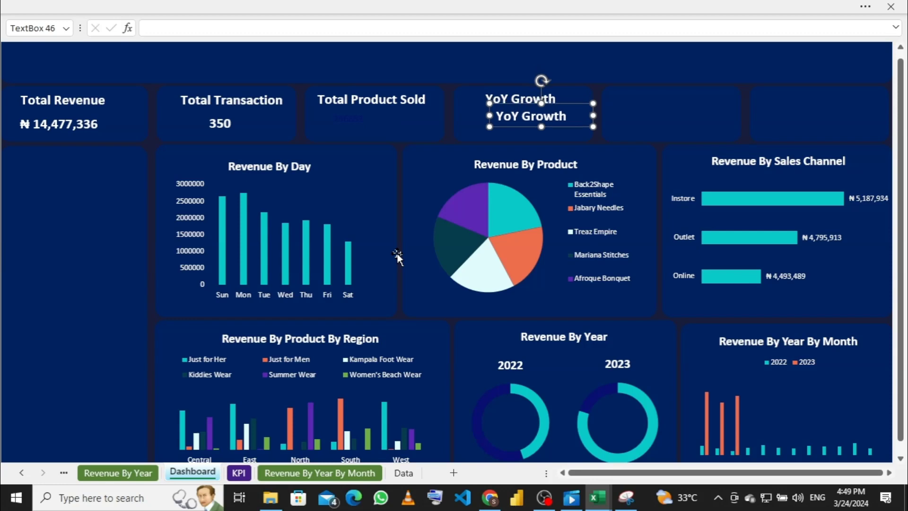
{"action": "key", "text": "Left"}
{"action": "key", "text": "Left"}
{"action": "key", "text": "Left"}
{"action": "key", "text": "Left"}
{"action": "key", "text": "Left"}
{"action": "key", "text": "Left"}
{"action": "key", "text": "Left"}
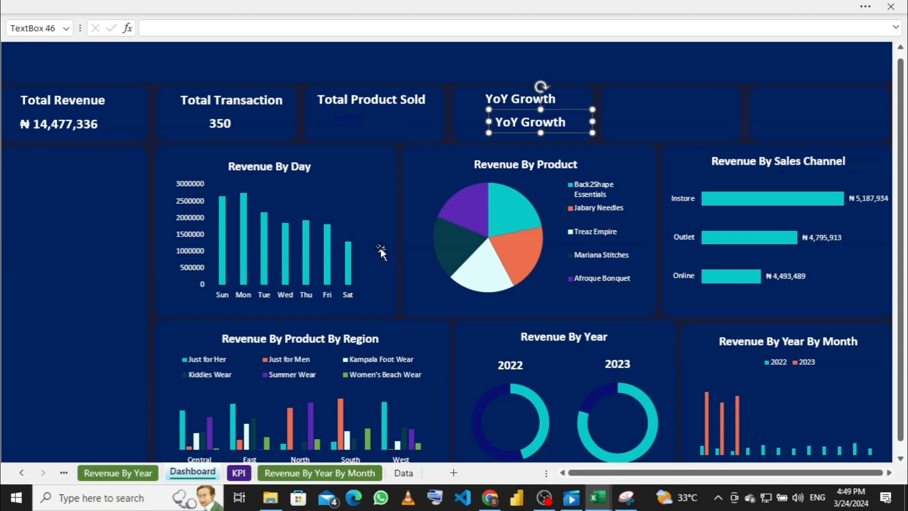
{"action": "key", "text": "Left"}
{"action": "key", "text": "Left"}
{"action": "key", "text": "Left"}
{"action": "key", "text": "Left"}
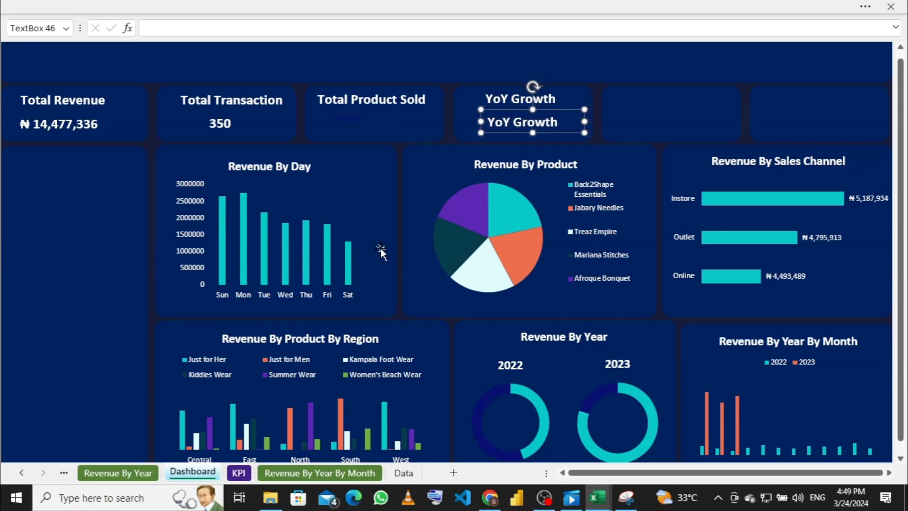
{"action": "key", "text": "Right"}
{"action": "key", "text": "Right"}
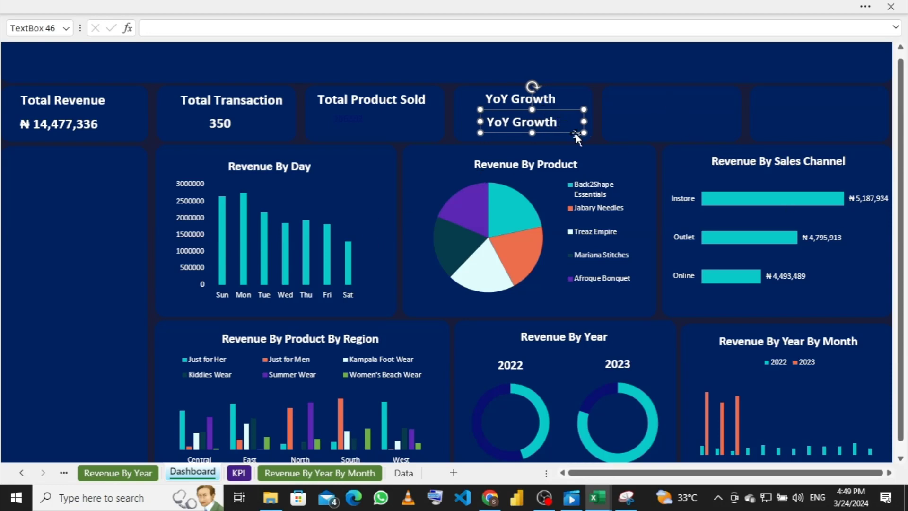
{"action": "left_click", "coordinate": [572, 121]}
{"action": "key", "text": "BackSpace"}
{"action": "key", "text": "BackSpace"}
{"action": "key", "text": "BackSpace"}
{"action": "key", "text": "BackSpace"}
{"action": "key", "text": "BackSpace"}
{"action": "key", "text": "BackSpace"}
{"action": "key", "text": "BackSpace"}
{"action": "key", "text": "BackSpace"}
{"action": "key", "text": "BackSpace"}
{"action": "key", "text": "BackSpace"}
{"action": "left_click_drag", "start_coordinate": [582, 121], "coordinate": [556, 122]}
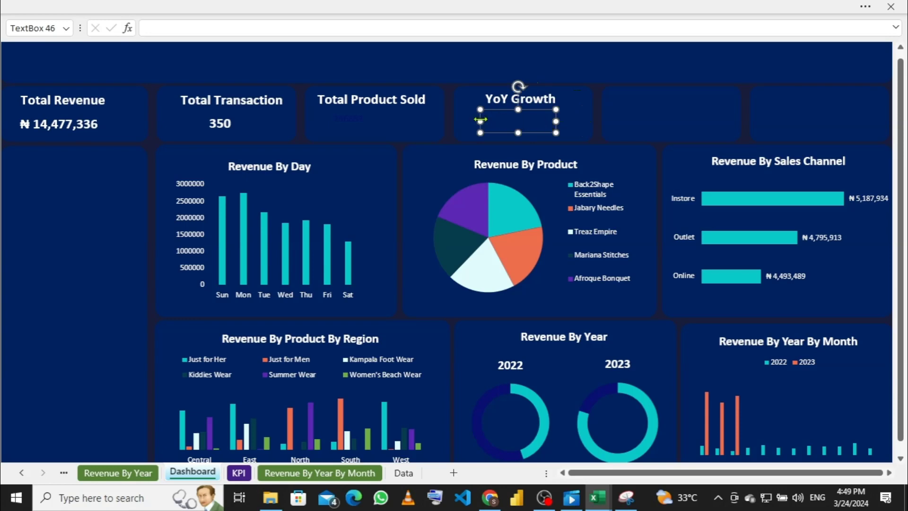
{"action": "left_click_drag", "start_coordinate": [480, 121], "coordinate": [492, 121]}
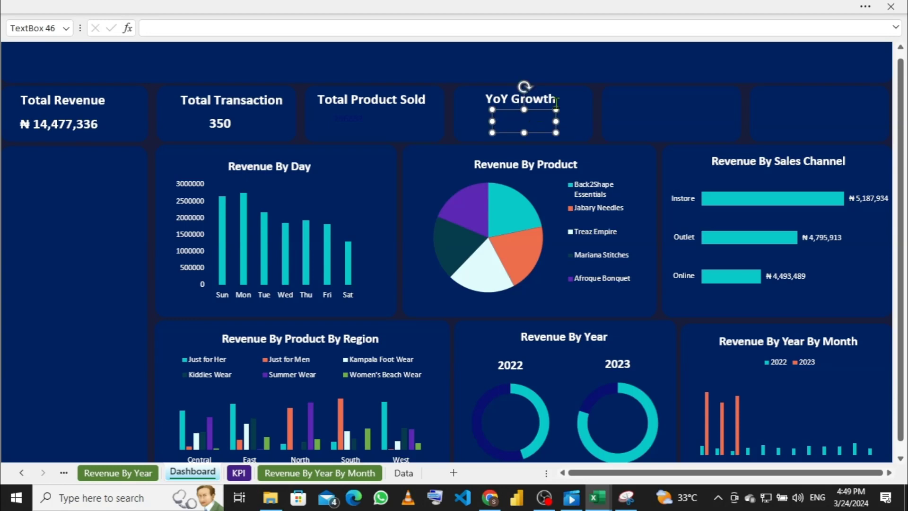
Step: Link the YoY Growth value box to KPI!B7, the 79% growth figure
{"action": "left_click", "coordinate": [362, 28]}
{"action": "left_click", "coordinate": [238, 472]}
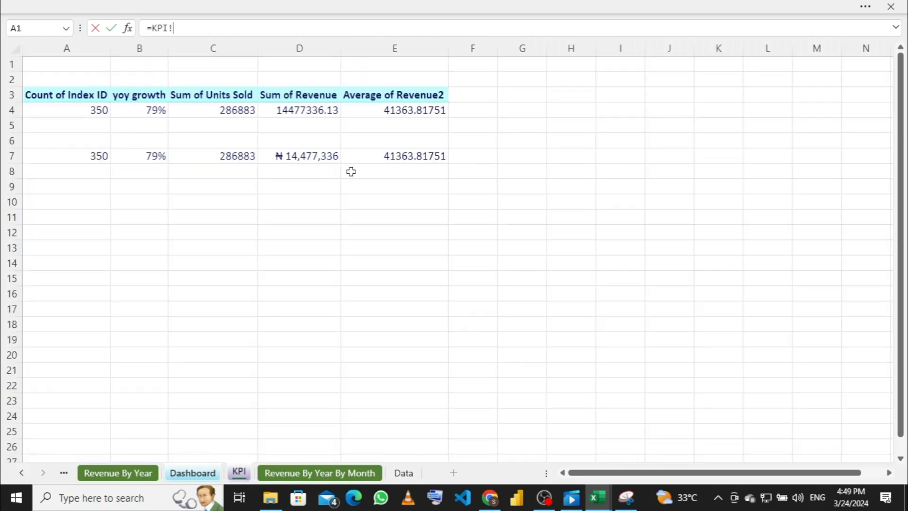
{"action": "left_click", "coordinate": [159, 157]}
{"action": "key", "text": "Return"}
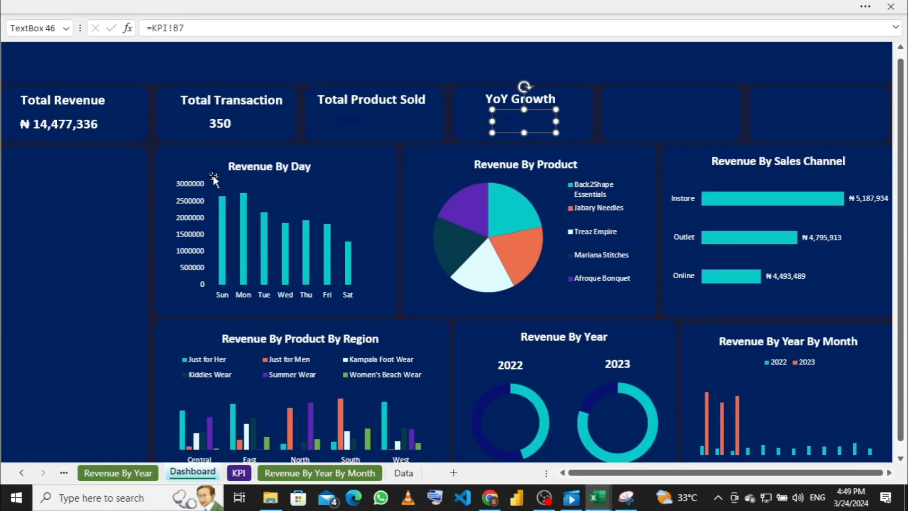
Step: Select the empty fifth card and check figures on the KPI sheet
{"action": "left_click", "coordinate": [684, 104]}
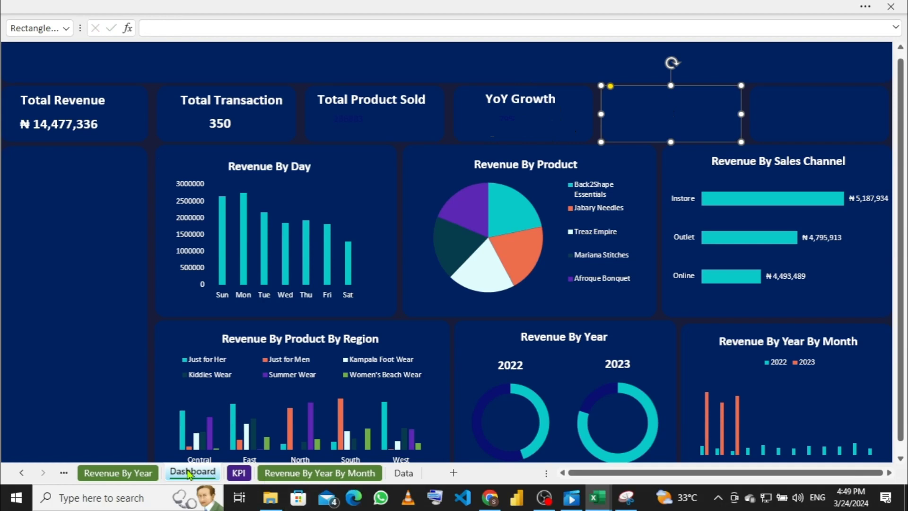
{"action": "left_click", "coordinate": [240, 473]}
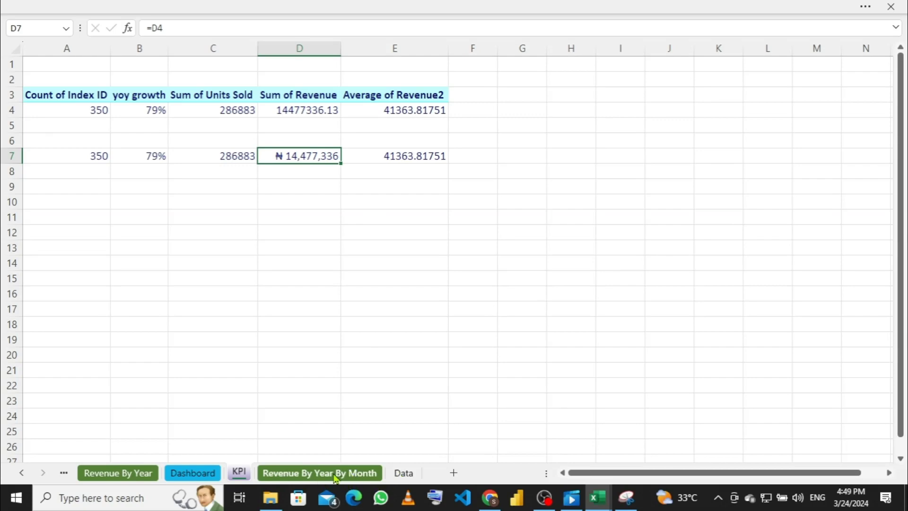
{"action": "left_click", "coordinate": [211, 476]}
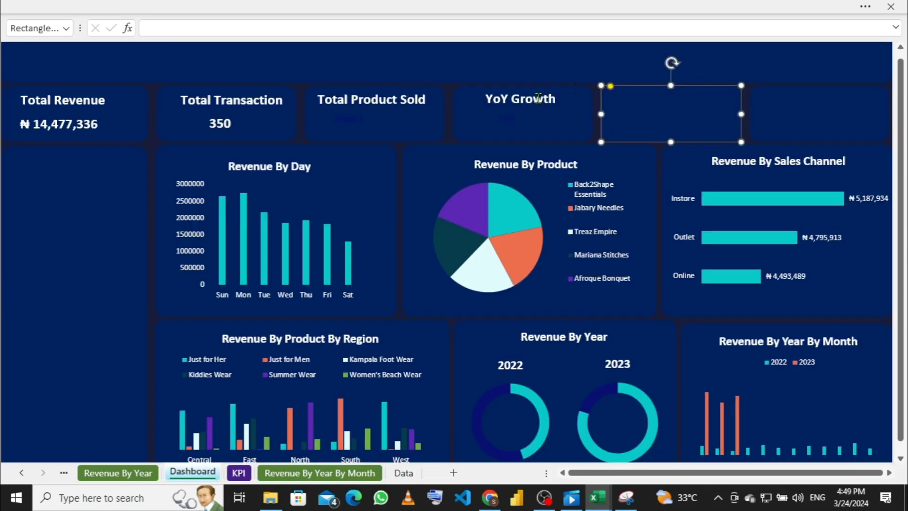
Step: Duplicate the YoY Growth title and move the copy into the empty fifth card
{"action": "left_click", "coordinate": [538, 98]}
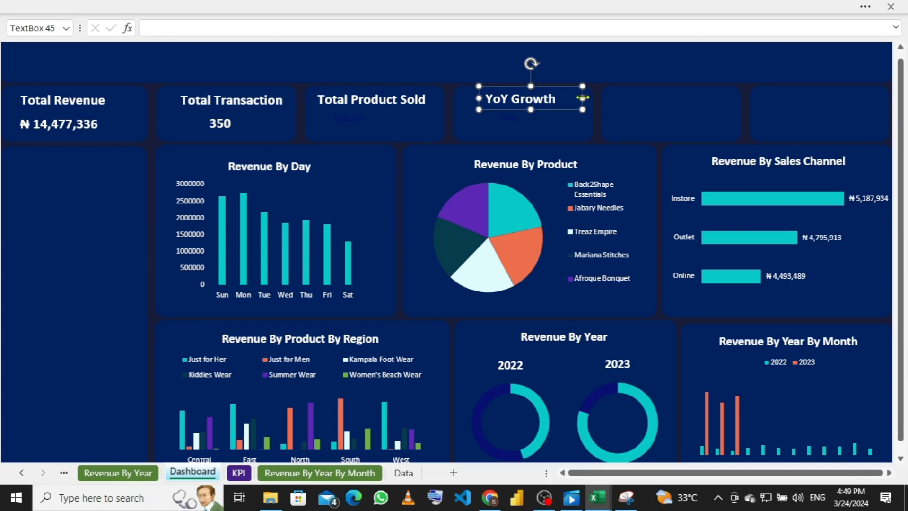
{"action": "key", "text": "ctrl+d"}
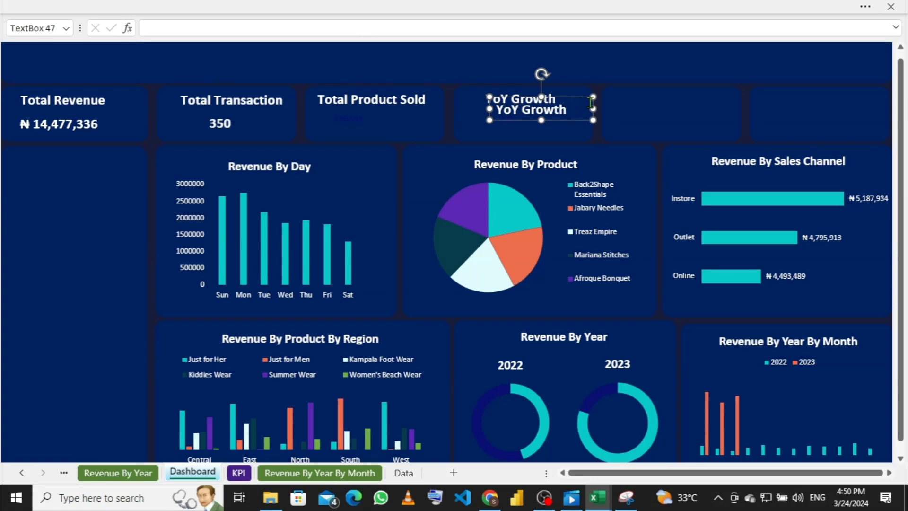
{"action": "left_click_drag", "start_coordinate": [594, 98], "coordinate": [624, 97]}
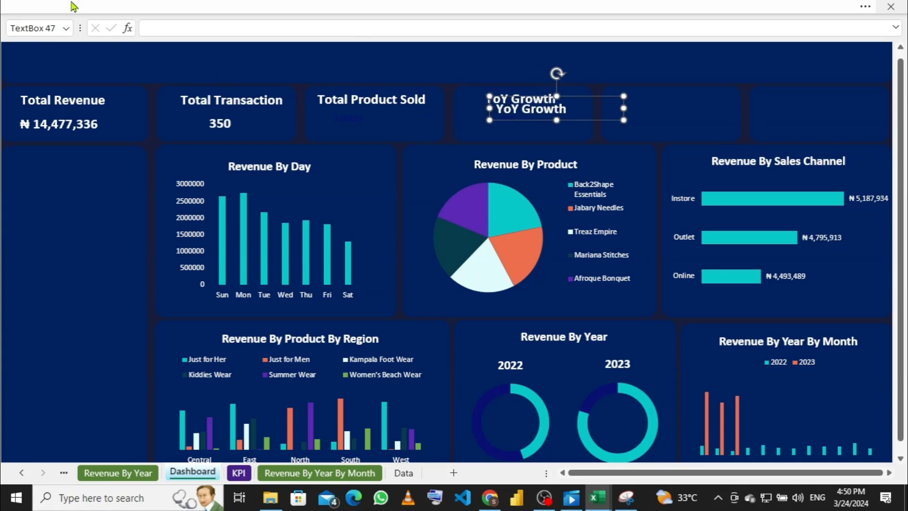
{"action": "key", "text": "Right"}
{"action": "key", "text": "Right"}
{"action": "key", "text": "Right"}
{"action": "key", "text": "Right"}
{"action": "key", "text": "Right"}
{"action": "key", "text": "Right"}
{"action": "key", "text": "Right"}
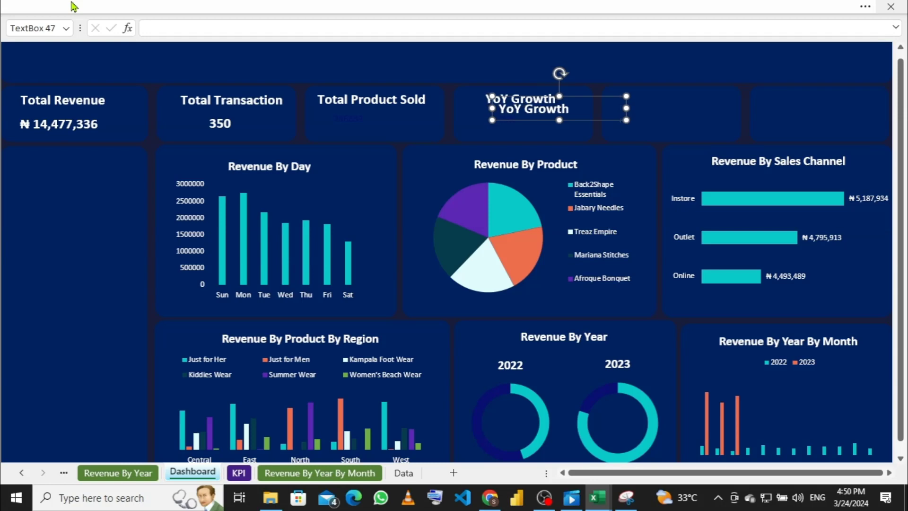
{"action": "key", "text": "Right"}
{"action": "key", "text": "Right"}
{"action": "key", "text": "Right"}
{"action": "key", "text": "Right"}
{"action": "key", "text": "Right"}
{"action": "key", "text": "Right"}
{"action": "key", "text": "Right"}
{"action": "key", "text": "Right"}
{"action": "key", "text": "Right"}
{"action": "key", "text": "Right"}
{"action": "key", "text": "Right"}
{"action": "key", "text": "Right"}
{"action": "key", "text": "Right"}
{"action": "key", "text": "Right"}
{"action": "key", "text": "Right"}
{"action": "key", "text": "Right"}
{"action": "key", "text": "Right"}
{"action": "key", "text": "Right"}
{"action": "key", "text": "Right"}
{"action": "key", "text": "Right"}
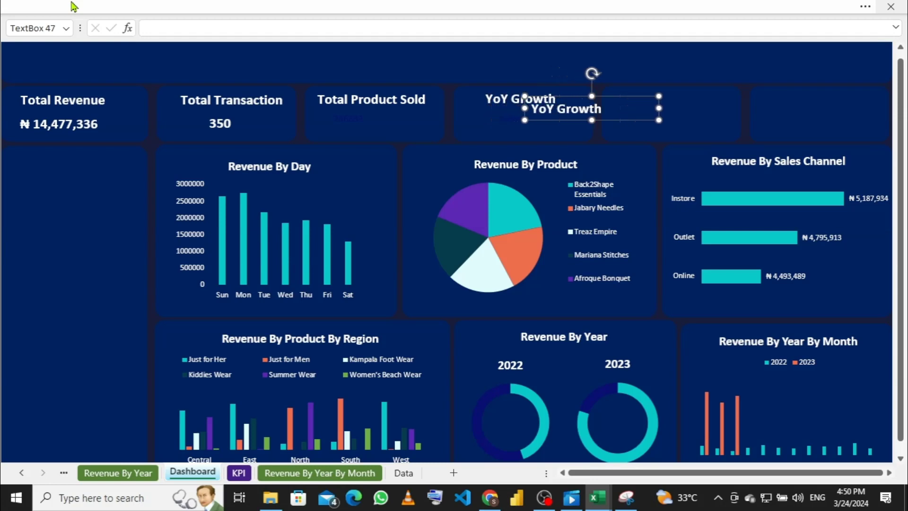
{"action": "key", "text": "Right"}
{"action": "key", "text": "Right"}
{"action": "key", "text": "Right"}
{"action": "key", "text": "Right"}
{"action": "key", "text": "Right"}
{"action": "key", "text": "Right"}
{"action": "key", "text": "Right"}
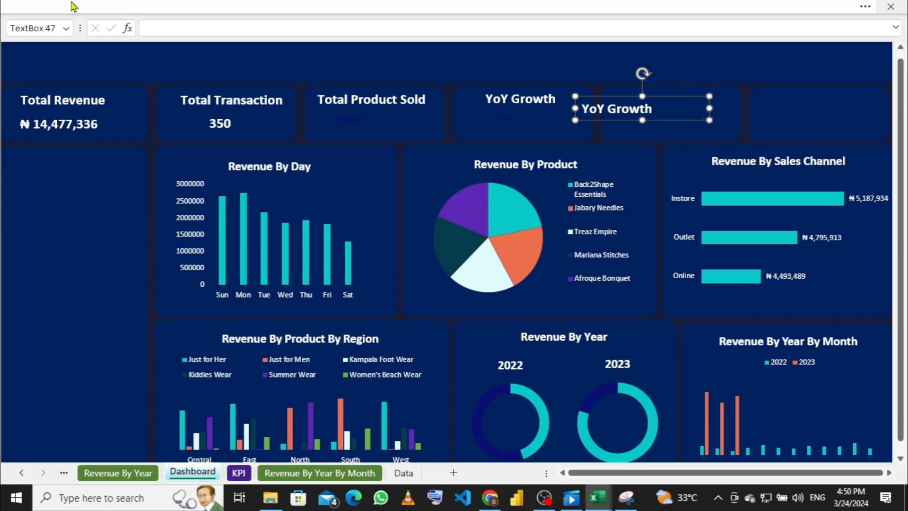
{"action": "key", "text": "Right"}
{"action": "key", "text": "Right"}
{"action": "key", "text": "Right"}
{"action": "key", "text": "Right"}
{"action": "key", "text": "Right"}
{"action": "key", "text": "Right"}
{"action": "key", "text": "Right"}
{"action": "key", "text": "Right"}
{"action": "key", "text": "Right"}
{"action": "key", "text": "Right"}
{"action": "key", "text": "Right"}
{"action": "key", "text": "Right"}
{"action": "key", "text": "Right"}
{"action": "key", "text": "Right"}
{"action": "key", "text": "Right"}
{"action": "key", "text": "Right"}
{"action": "key", "text": "Right"}
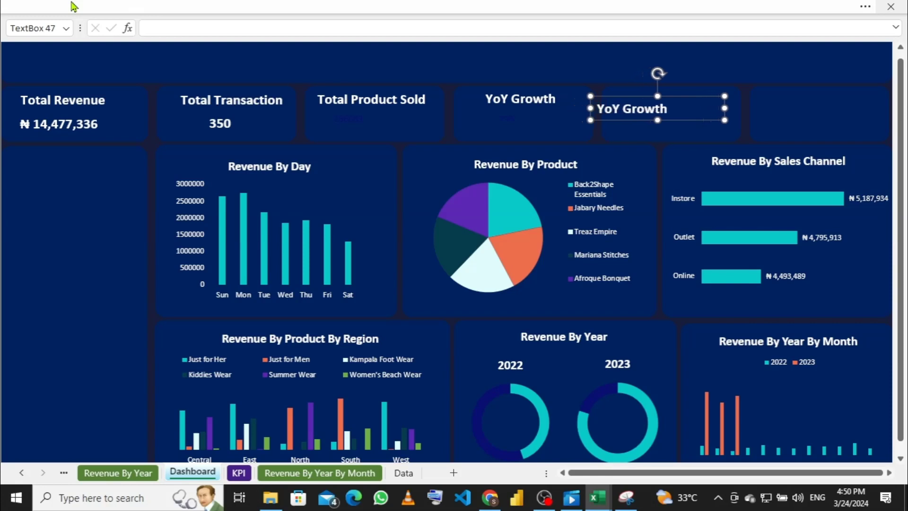
{"action": "key", "text": "Right"}
{"action": "key", "text": "Right"}
{"action": "key", "text": "Right"}
{"action": "key", "text": "Right"}
{"action": "key", "text": "Right"}
{"action": "key", "text": "Right"}
{"action": "key", "text": "Right"}
{"action": "key", "text": "Right"}
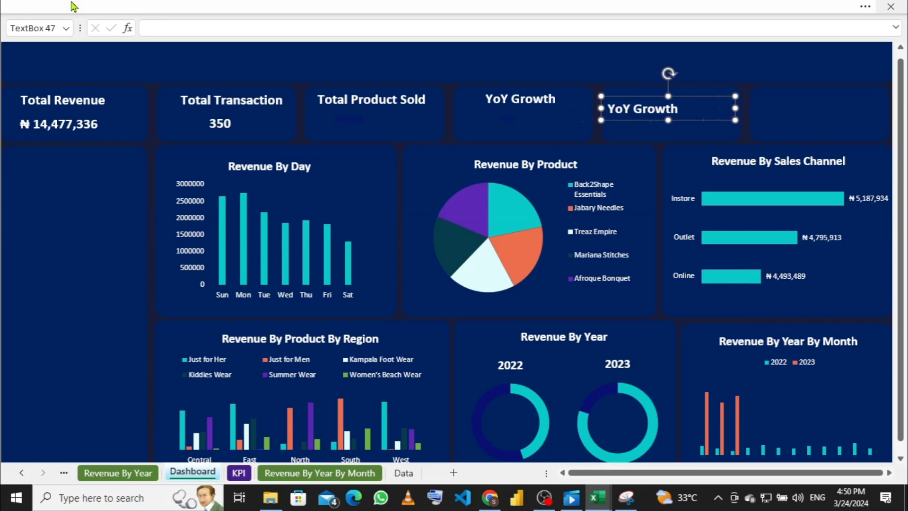
{"action": "key", "text": "Right"}
{"action": "key", "text": "Right"}
{"action": "key", "text": "Right"}
{"action": "key", "text": "Right"}
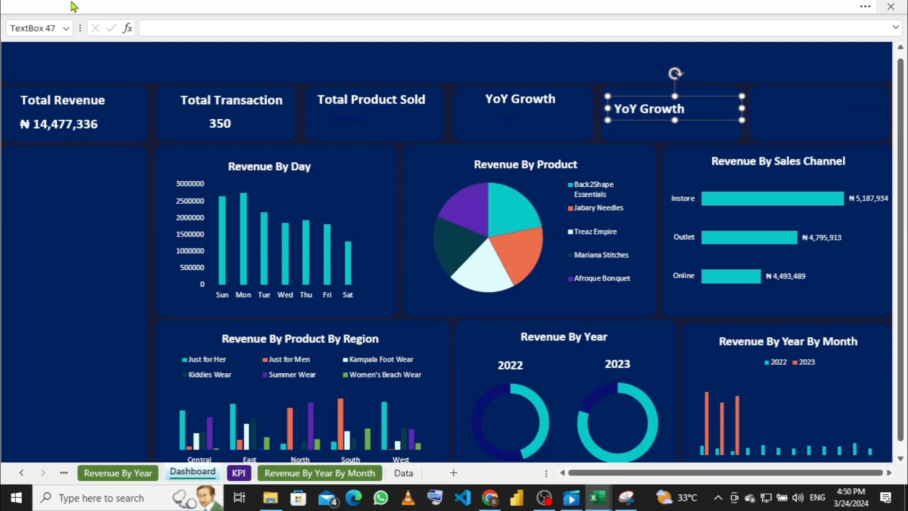
{"action": "key", "text": "Up"}
{"action": "key", "text": "Up"}
{"action": "key", "text": "Up"}
{"action": "key", "text": "Up"}
{"action": "key", "text": "Up"}
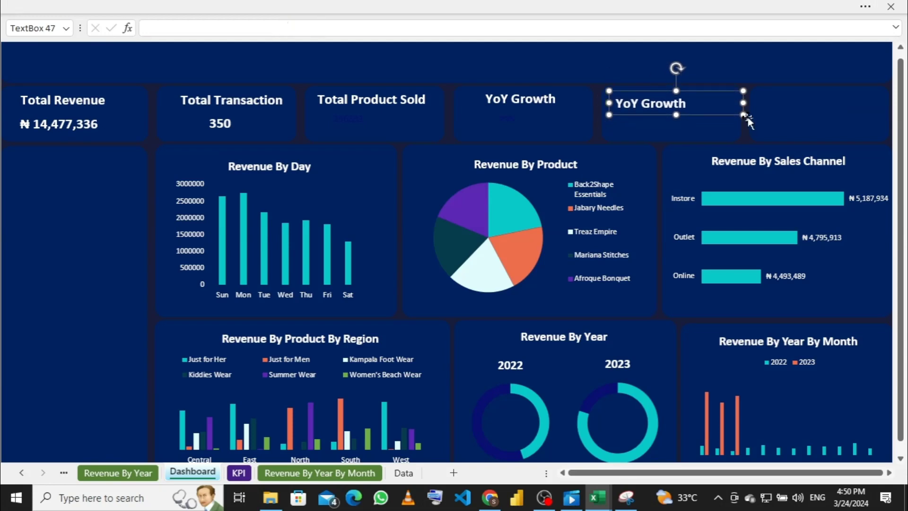
Step: Narrow and fine-tune the copied YoY Growth title to fit the card
{"action": "left_click_drag", "start_coordinate": [743, 105], "coordinate": [717, 106]}
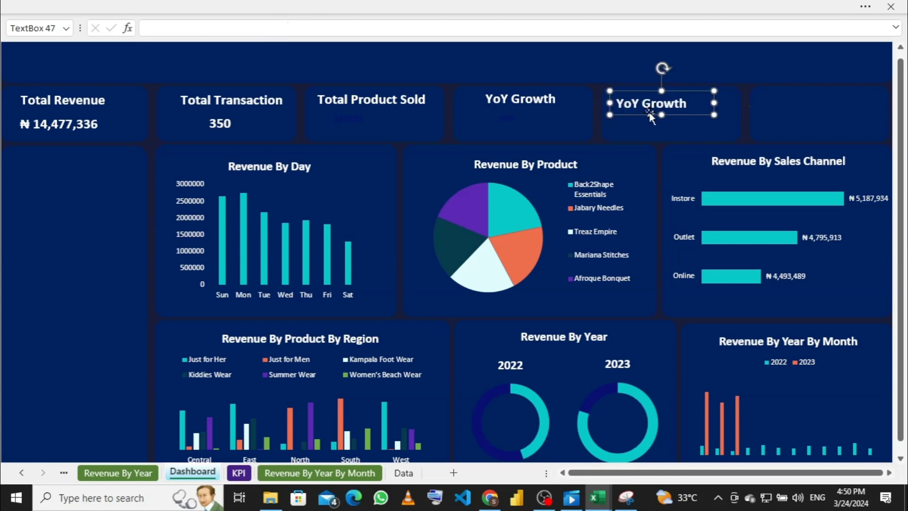
{"action": "key", "text": "Right"}
{"action": "key", "text": "Right"}
{"action": "key", "text": "Right"}
{"action": "key", "text": "Right"}
{"action": "key", "text": "Right"}
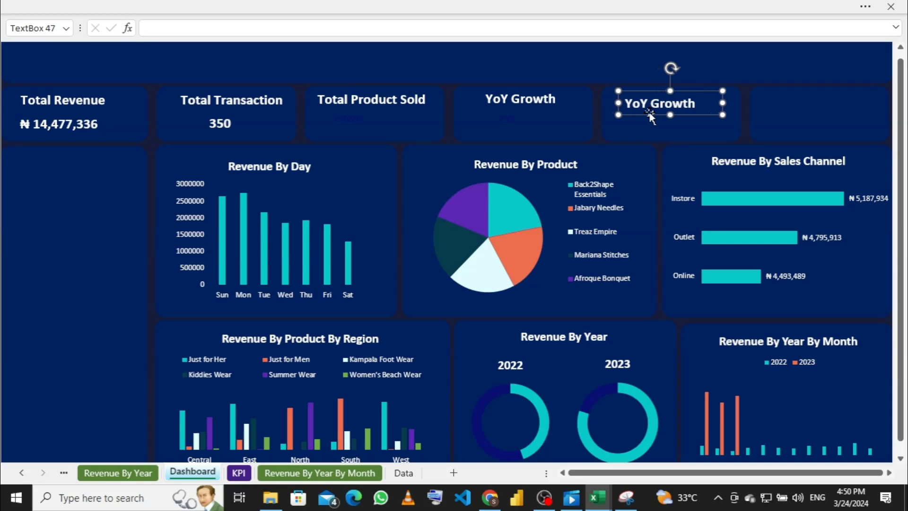
{"action": "key", "text": "Up"}
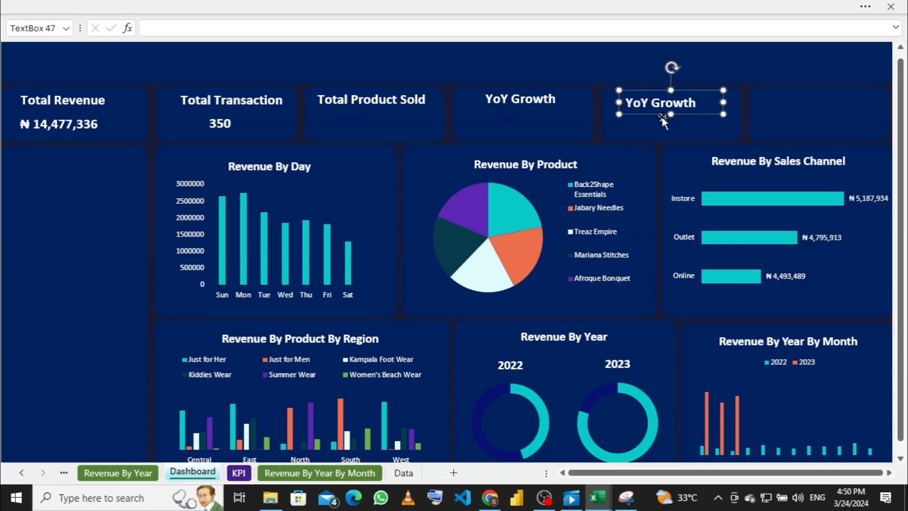
{"action": "left_click_drag", "start_coordinate": [722, 103], "coordinate": [667, 112]}
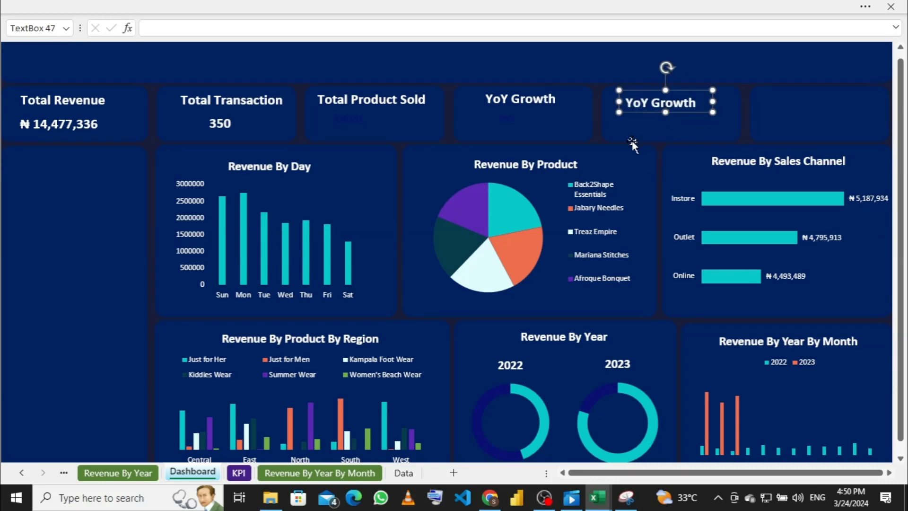
{"action": "left_click", "coordinate": [529, 123]}
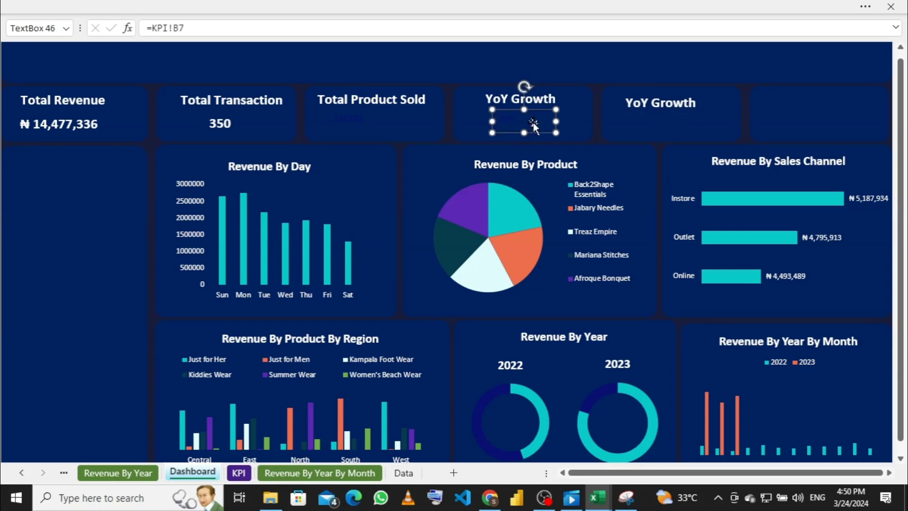
Step: Duplicate the KPI!B7 value box into the second YoY Growth card and check its formula
{"action": "key", "text": "ctrl+d"}
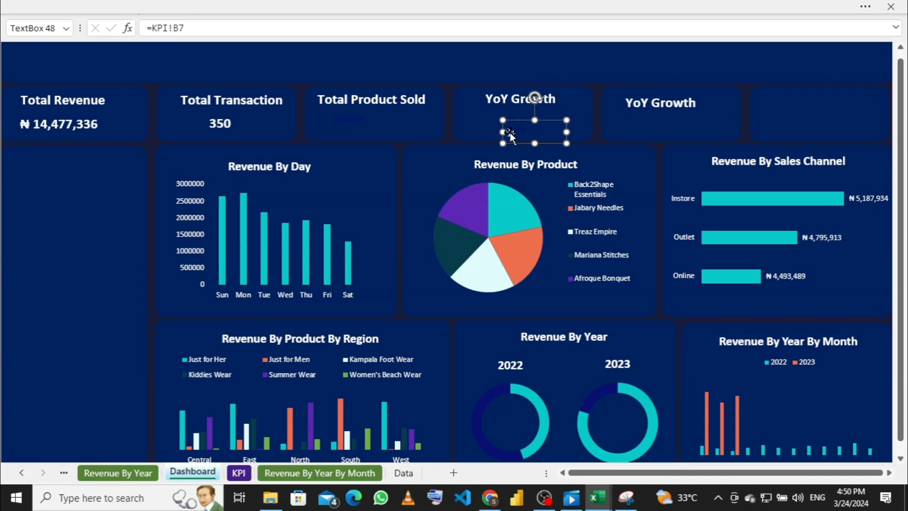
{"action": "left_click_drag", "start_coordinate": [509, 132], "coordinate": [650, 124]}
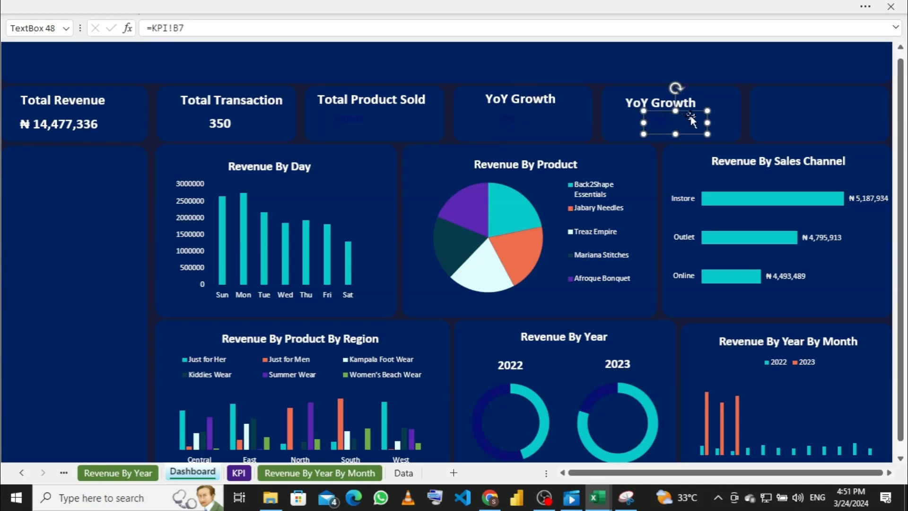
{"action": "left_click", "coordinate": [691, 121]}
{"action": "left_click", "coordinate": [352, 30]}
{"action": "key", "text": "Escape"}
{"action": "left_click", "coordinate": [345, 31]}
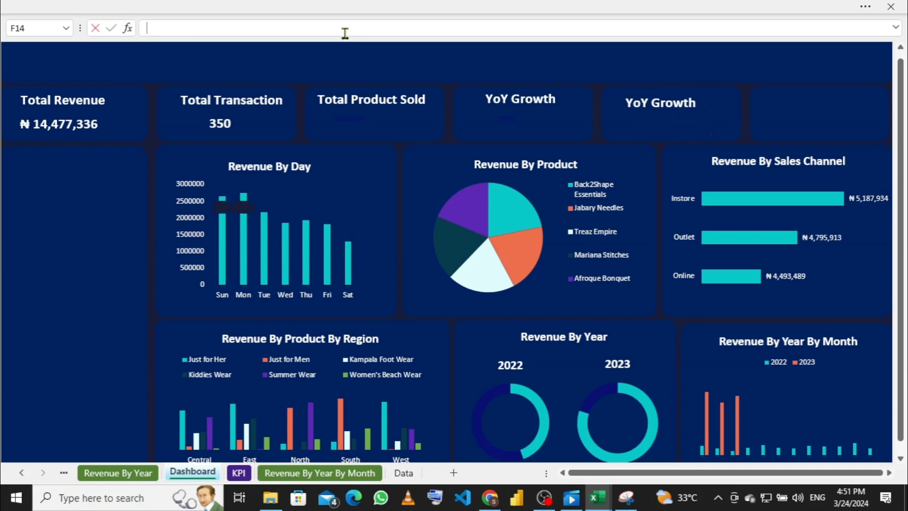
Step: Select the top-row cards and value boxes in turn to review their contents
{"action": "left_click", "coordinate": [648, 133]}
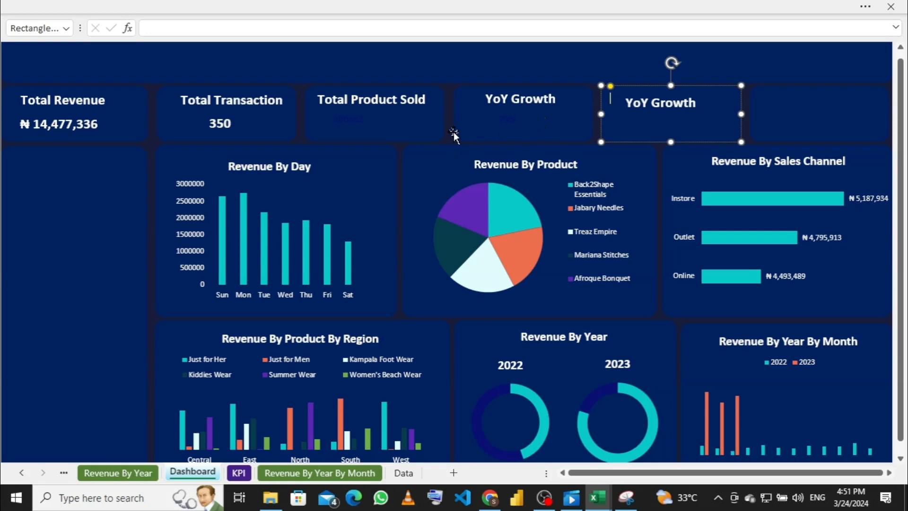
{"action": "left_click", "coordinate": [564, 79]}
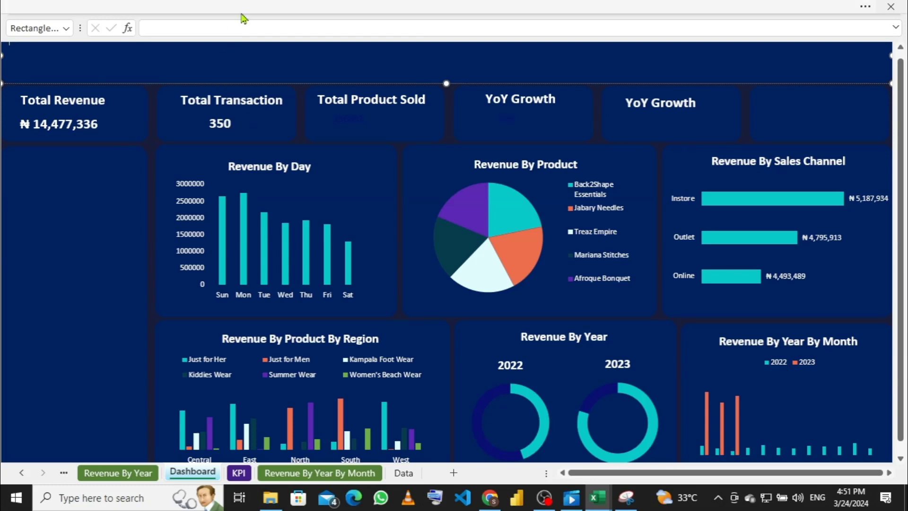
{"action": "left_click", "coordinate": [247, 30]}
{"action": "left_click", "coordinate": [263, 134]}
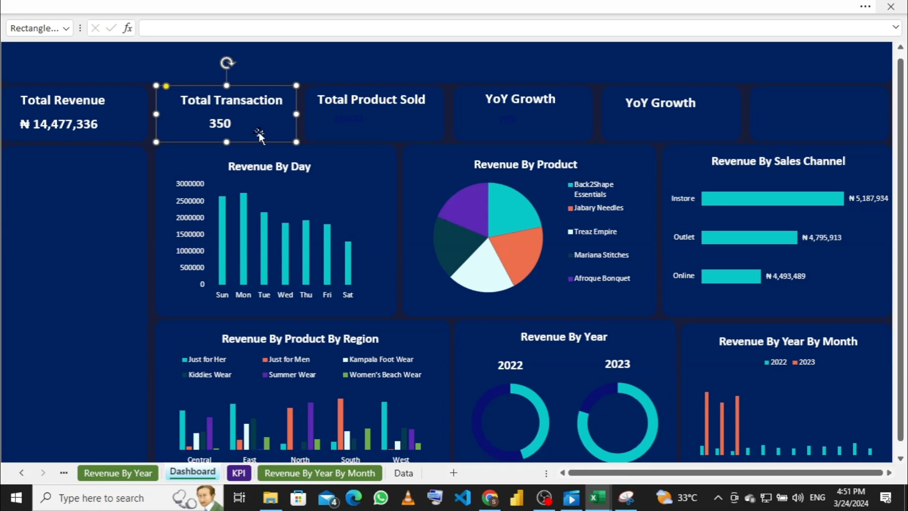
{"action": "left_click", "coordinate": [223, 125]}
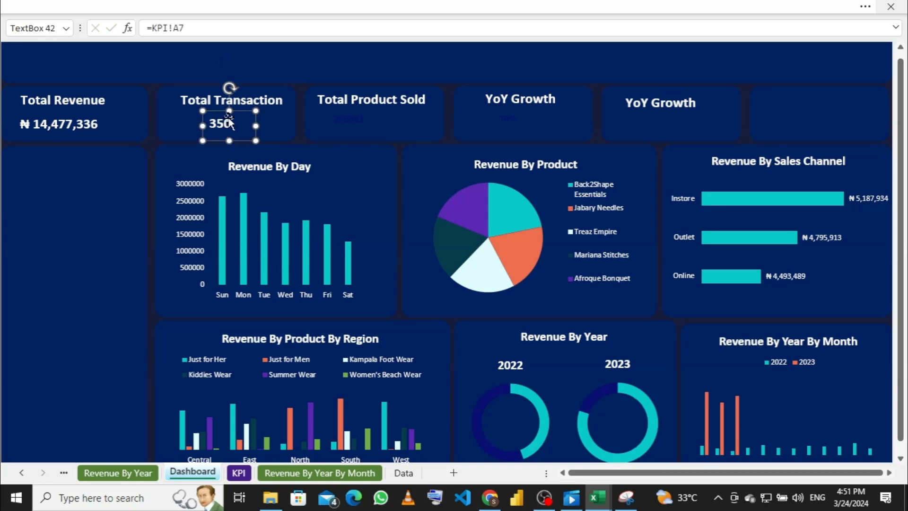
{"action": "left_click", "coordinate": [398, 125]}
{"action": "left_click", "coordinate": [488, 119]}
{"action": "left_click", "coordinate": [511, 120]}
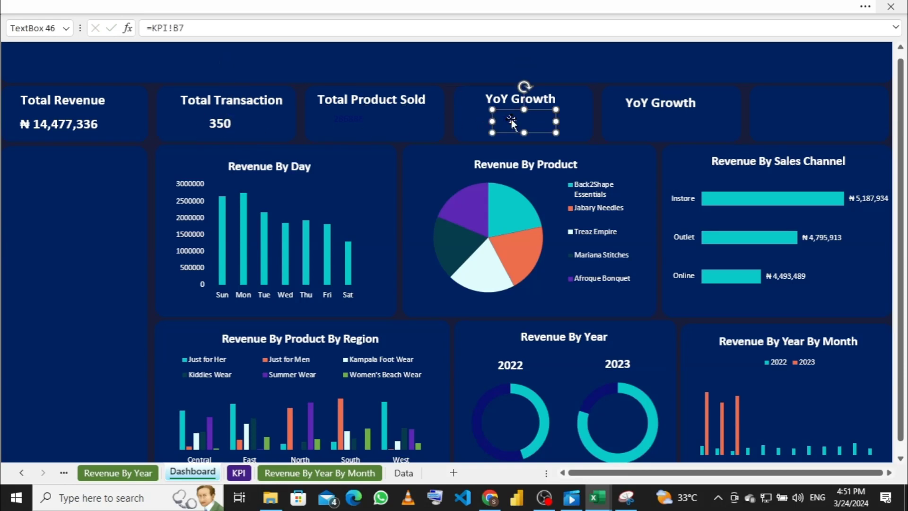
{"action": "left_click", "coordinate": [646, 124]}
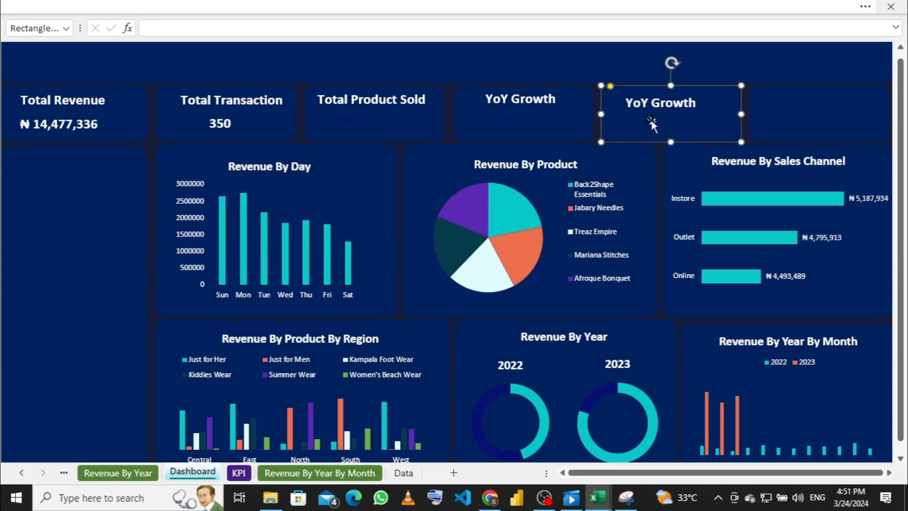
{"action": "left_click", "coordinate": [521, 133]}
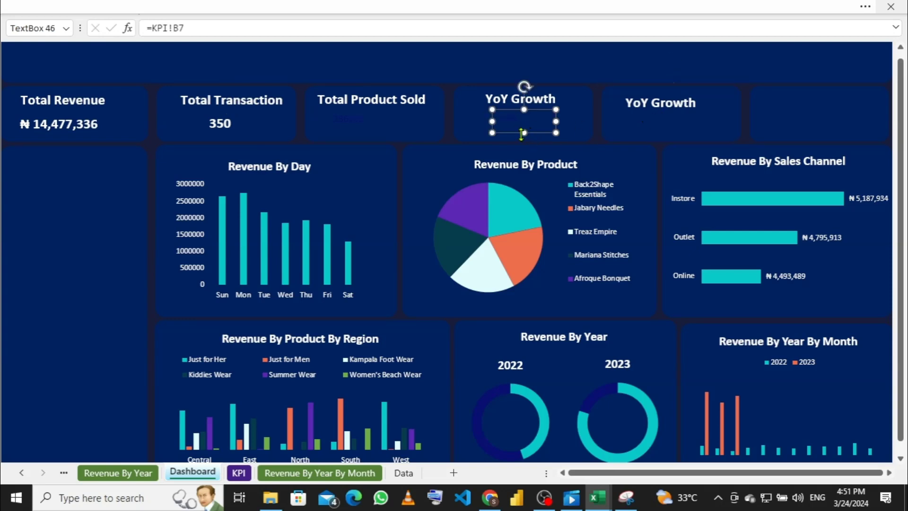
Step: Duplicate the YoY Growth value box into the fifth card and link it to =KPI!E7 (41363.81751)
{"action": "key", "text": "ctrl+d"}
{"action": "left_click_drag", "start_coordinate": [526, 138], "coordinate": [650, 128]}
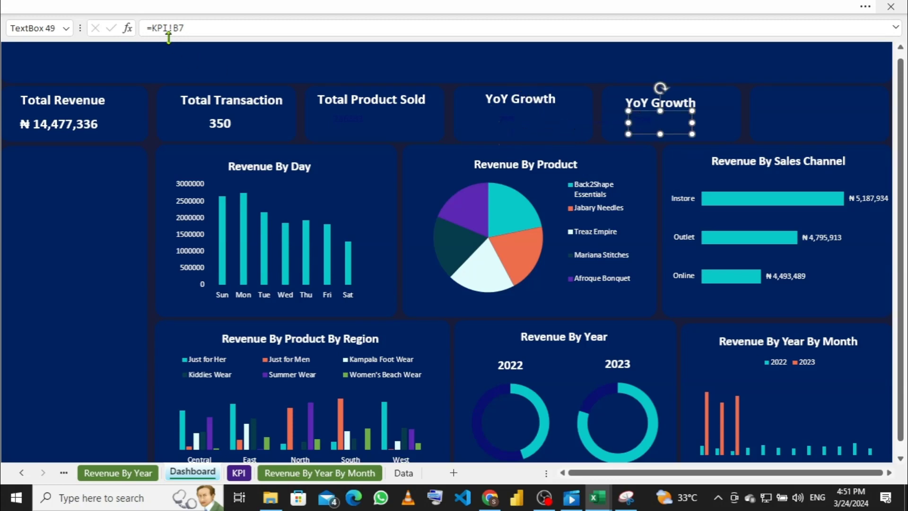
{"action": "left_click", "coordinate": [204, 22]}
{"action": "key", "text": "BackSpace"}
{"action": "key", "text": "BackSpace"}
{"action": "key", "text": "BackSpace"}
{"action": "left_click", "coordinate": [241, 472]}
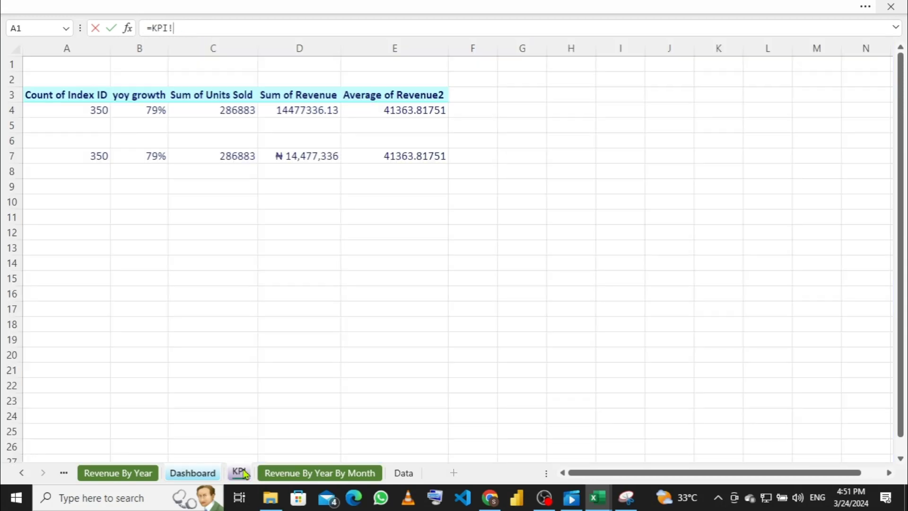
{"action": "left_click", "coordinate": [157, 156]}
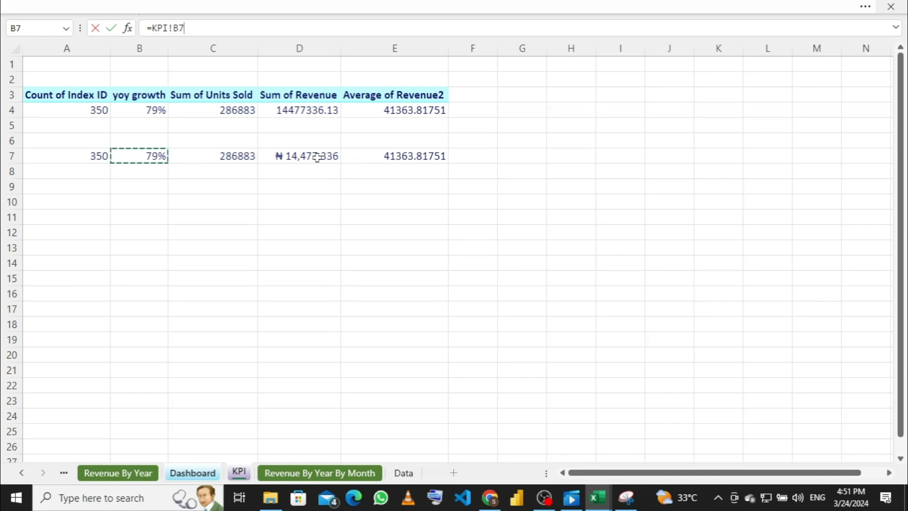
{"action": "left_click", "coordinate": [391, 156]}
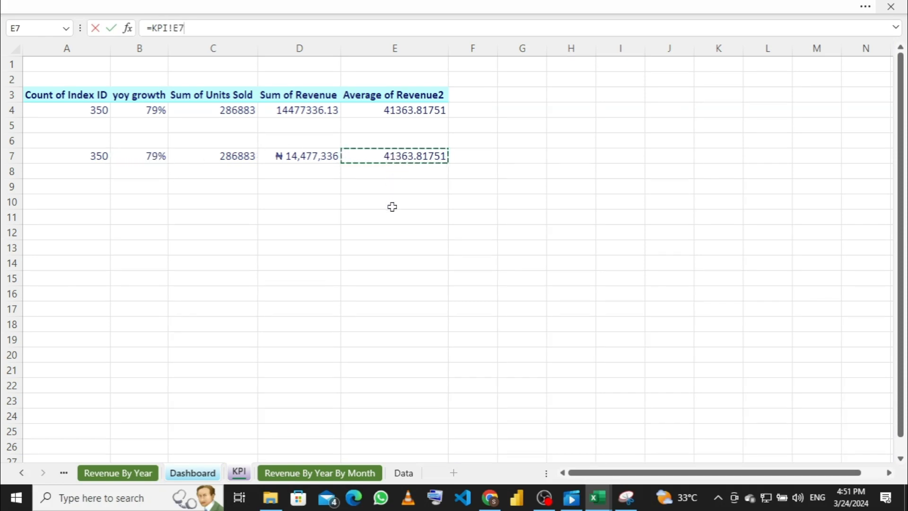
{"action": "key", "text": "Return"}
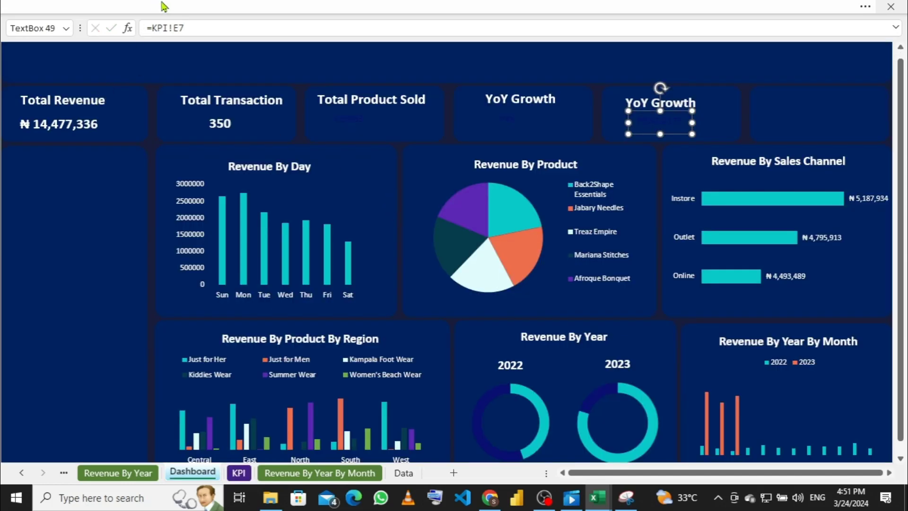
{"action": "left_click", "coordinate": [166, 5]}
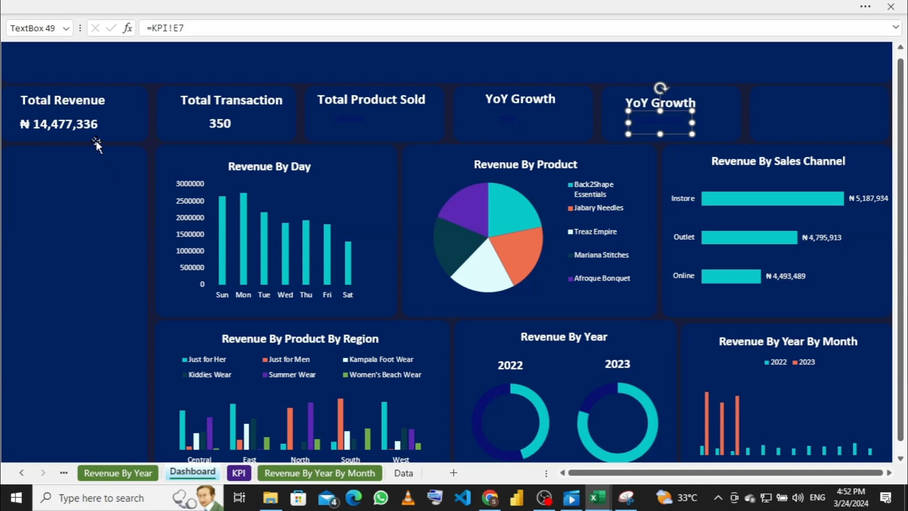
Step: Format-paint the Total Revenue figure's bold white style onto the 286883, 79% and 41363.8 values
{"action": "left_click", "coordinate": [93, 123]}
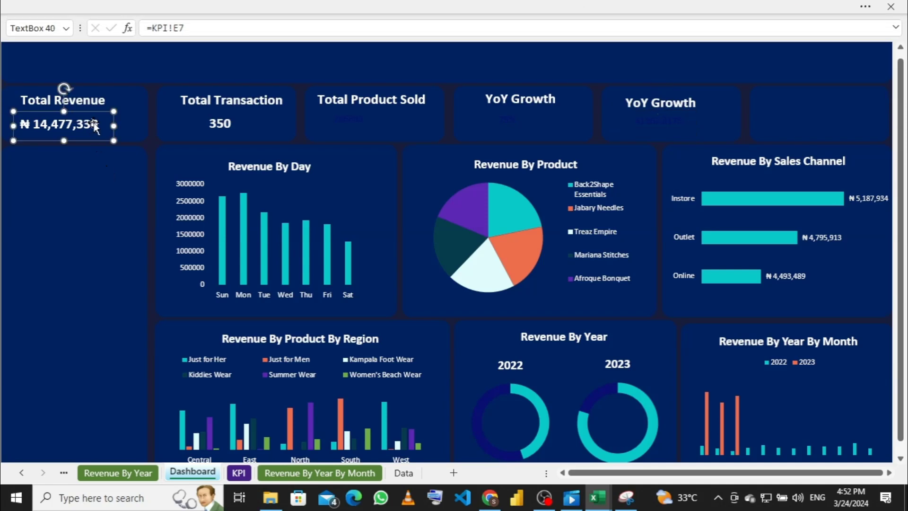
{"action": "left_click", "coordinate": [201, 6]}
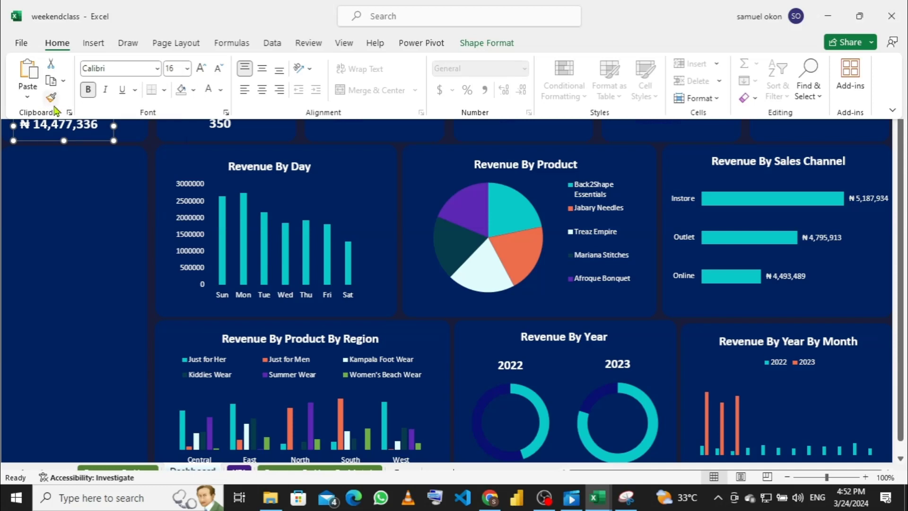
{"action": "left_click", "coordinate": [53, 101]}
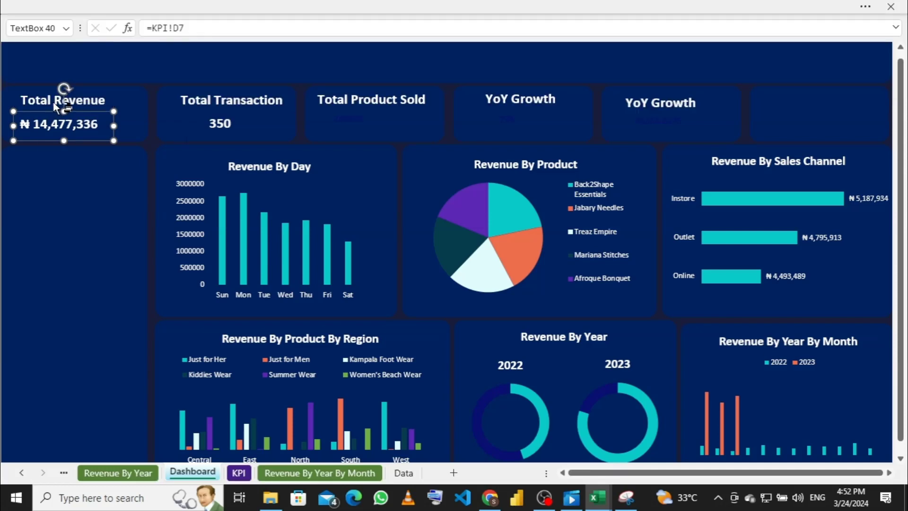
{"action": "left_click", "coordinate": [393, 126]}
{"action": "left_click", "coordinate": [500, 118]}
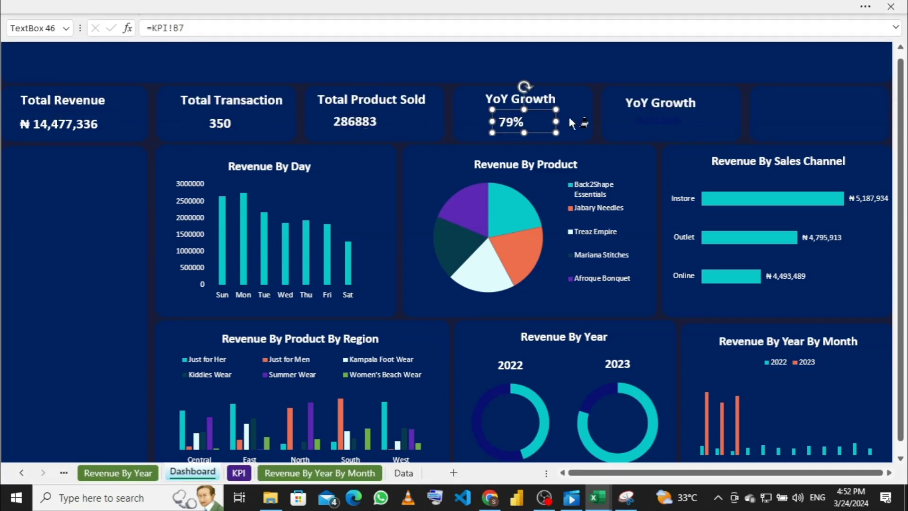
{"action": "left_click", "coordinate": [665, 121]}
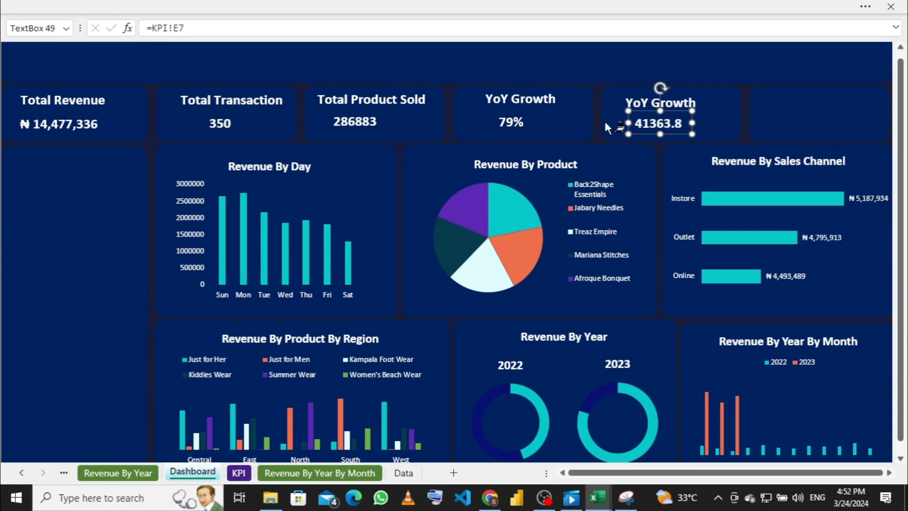
{"action": "left_click", "coordinate": [253, 7]}
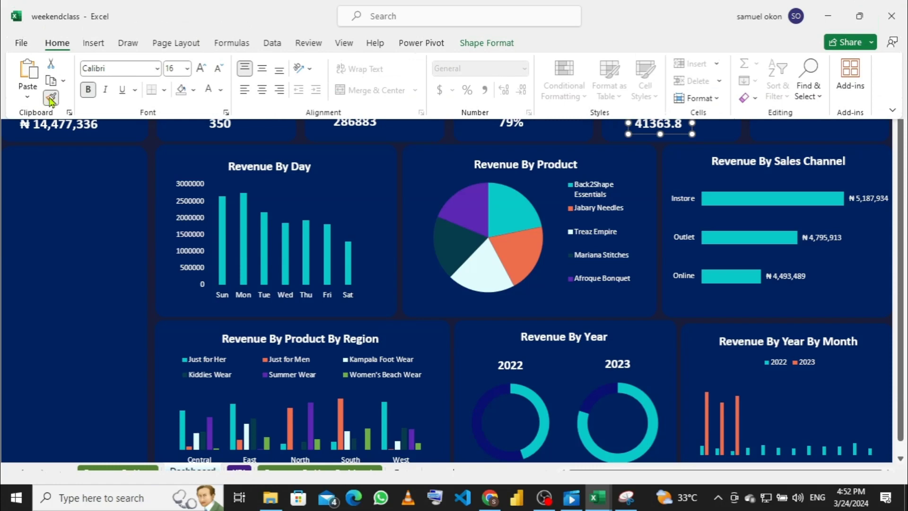
{"action": "left_click", "coordinate": [50, 99]}
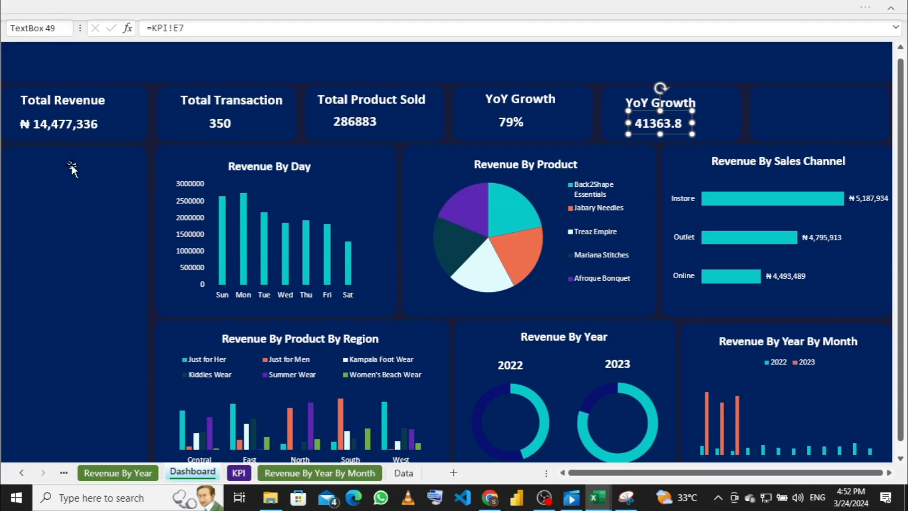
Step: Apply the copied style to the 286883 value and nudge it to the centre of its card
{"action": "left_click", "coordinate": [377, 123]}
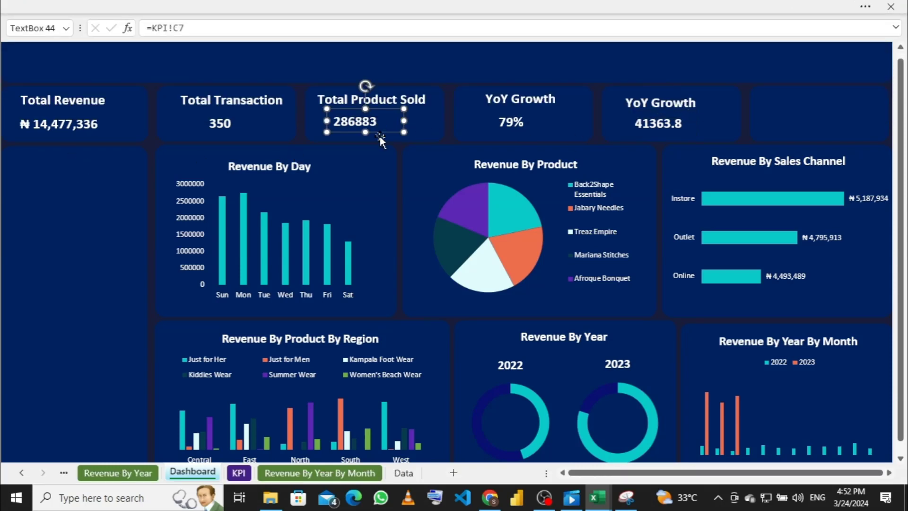
{"action": "key", "text": "Right"}
{"action": "key", "text": "Right"}
{"action": "key", "text": "Right"}
{"action": "key", "text": "Right"}
{"action": "key", "text": "Right"}
{"action": "key", "text": "Right"}
{"action": "key", "text": "Right"}
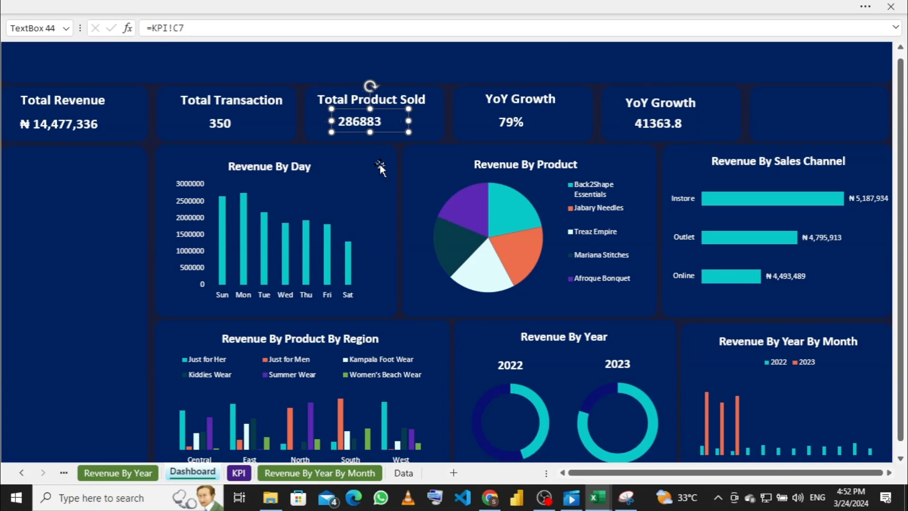
{"action": "key", "text": "Right"}
{"action": "key", "text": "Right"}
{"action": "key", "text": "Right"}
{"action": "key", "text": "Right"}
{"action": "key", "text": "Right"}
{"action": "key", "text": "Right"}
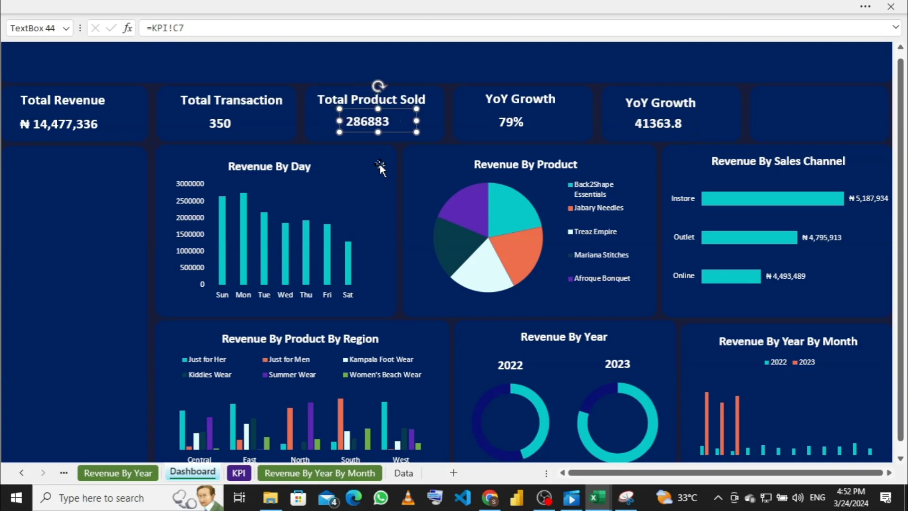
{"action": "key", "text": "Left"}
{"action": "key", "text": "Left"}
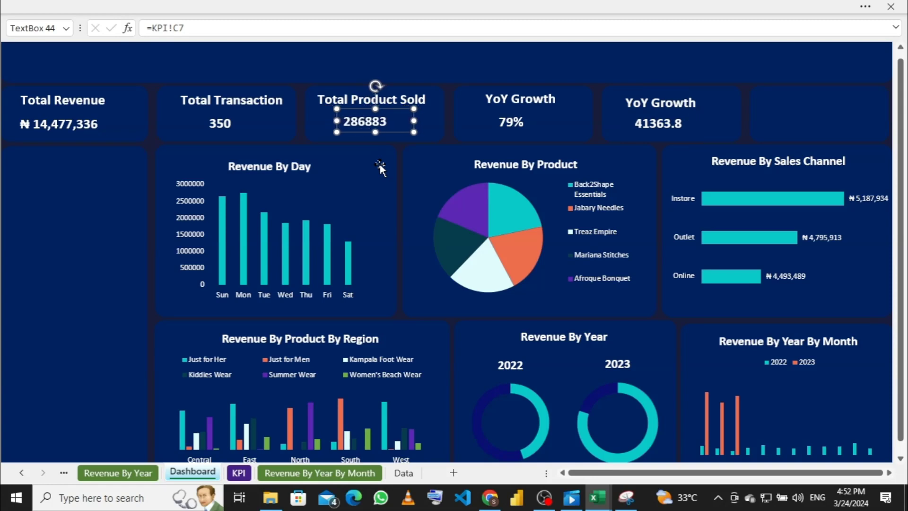
{"action": "key", "text": "Right"}
{"action": "key", "text": "Right"}
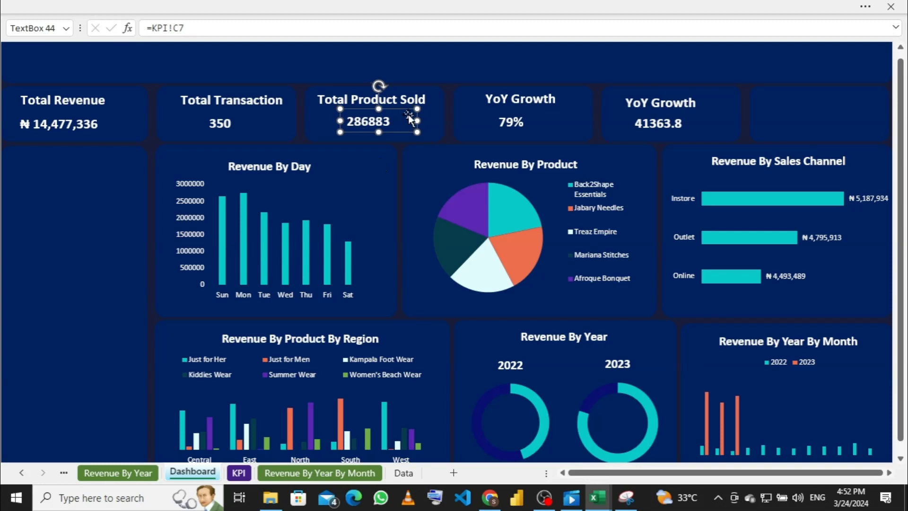
{"action": "double_click", "coordinate": [407, 121]}
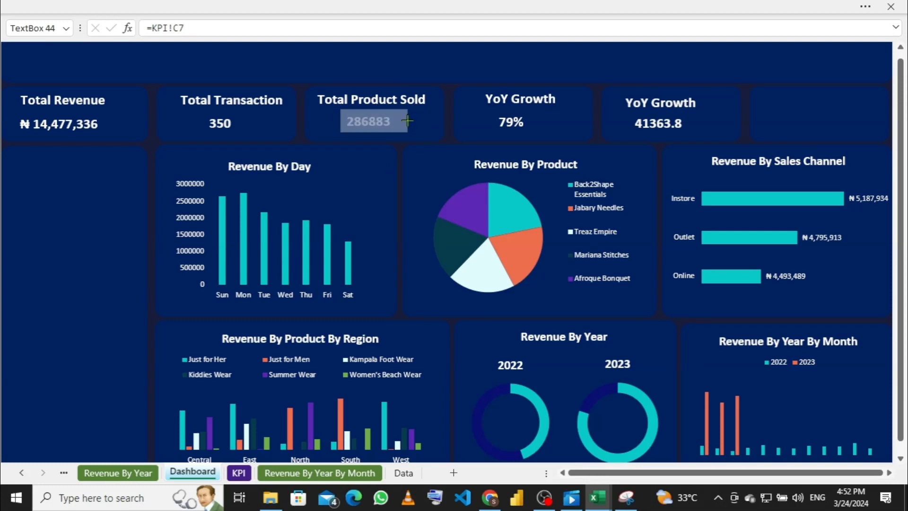
{"action": "left_click", "coordinate": [406, 120]}
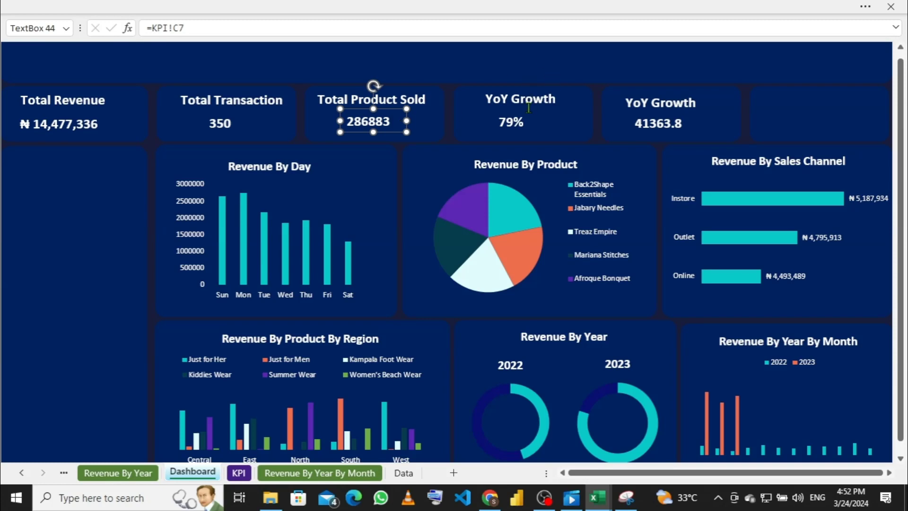
Step: Centre the 79% value by nudging and narrowing its box, then switch to the KPI sheet
{"action": "left_click", "coordinate": [507, 116]}
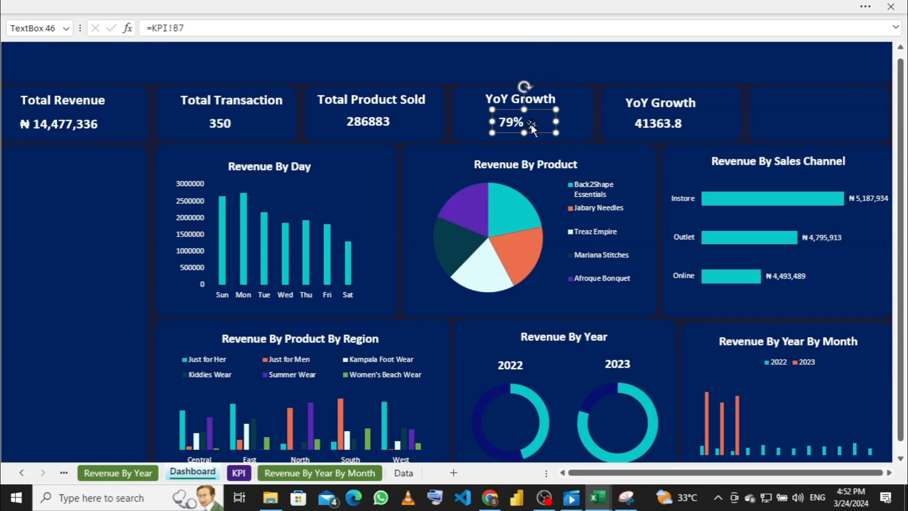
{"action": "key", "text": "Right"}
{"action": "key", "text": "Right"}
{"action": "key", "text": "Right"}
{"action": "key", "text": "Right"}
{"action": "key", "text": "Right"}
{"action": "key", "text": "Right"}
{"action": "key", "text": "Right"}
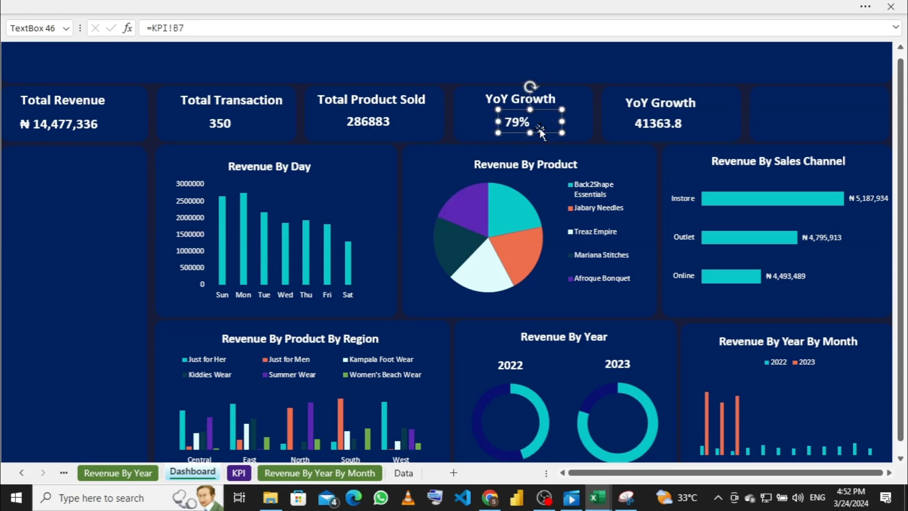
{"action": "key", "text": "Left"}
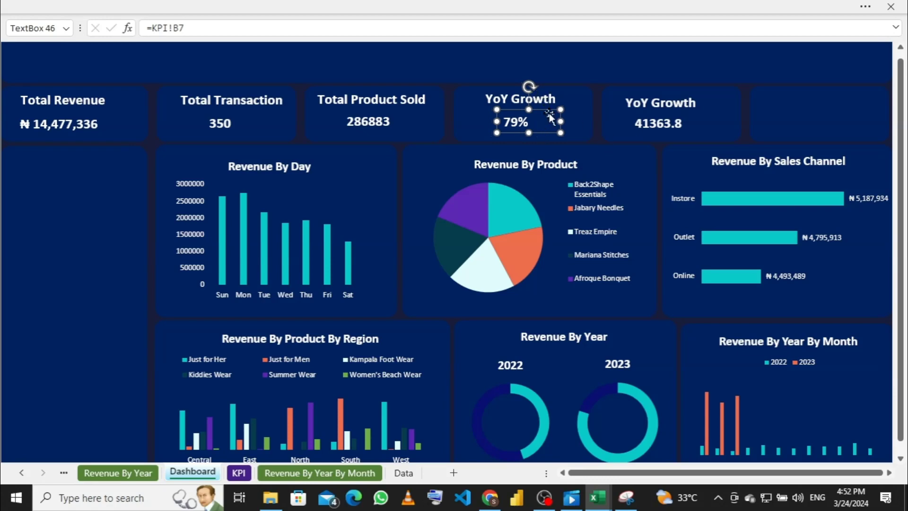
{"action": "left_click_drag", "start_coordinate": [561, 121], "coordinate": [544, 120]}
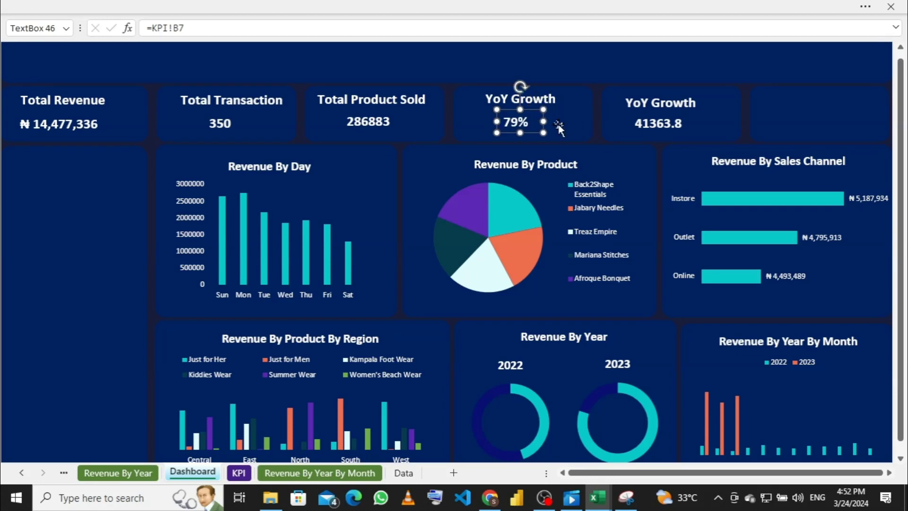
{"action": "left_click", "coordinate": [652, 127]}
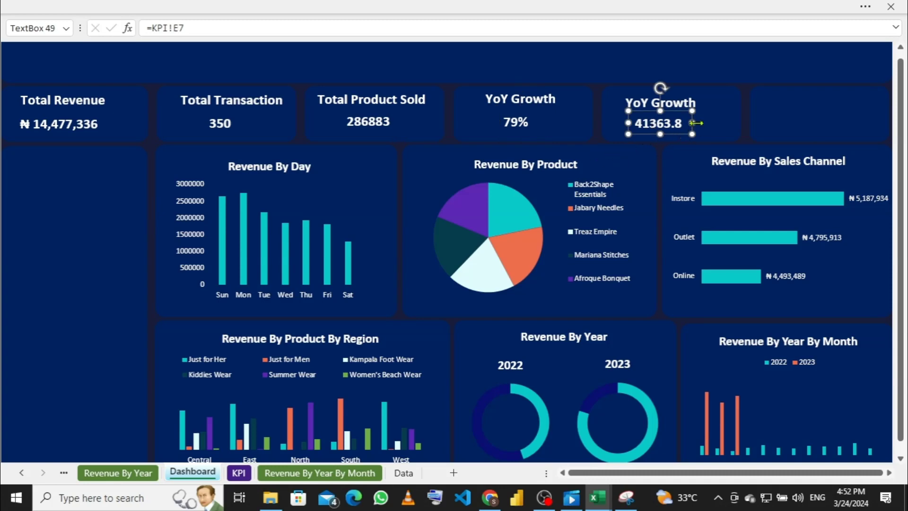
{"action": "left_click", "coordinate": [310, 7]}
{"action": "left_click", "coordinate": [240, 469]}
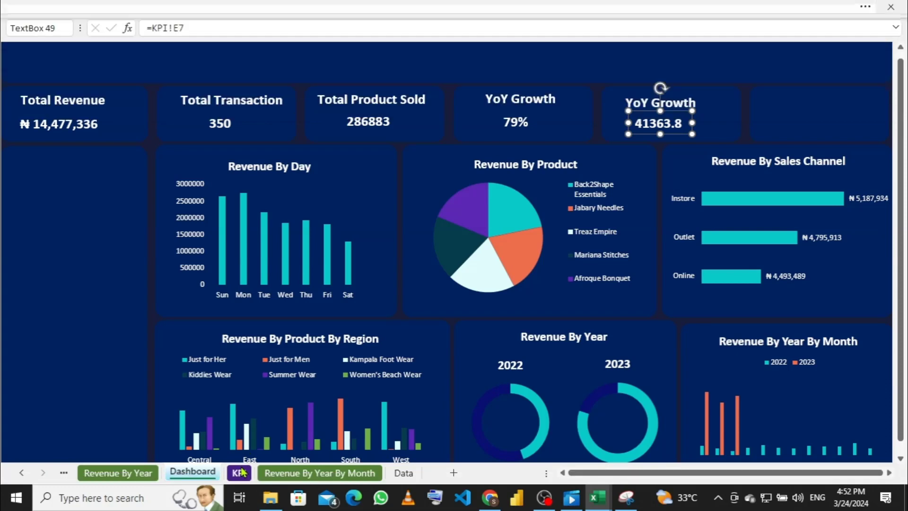
{"action": "left_click", "coordinate": [239, 471]}
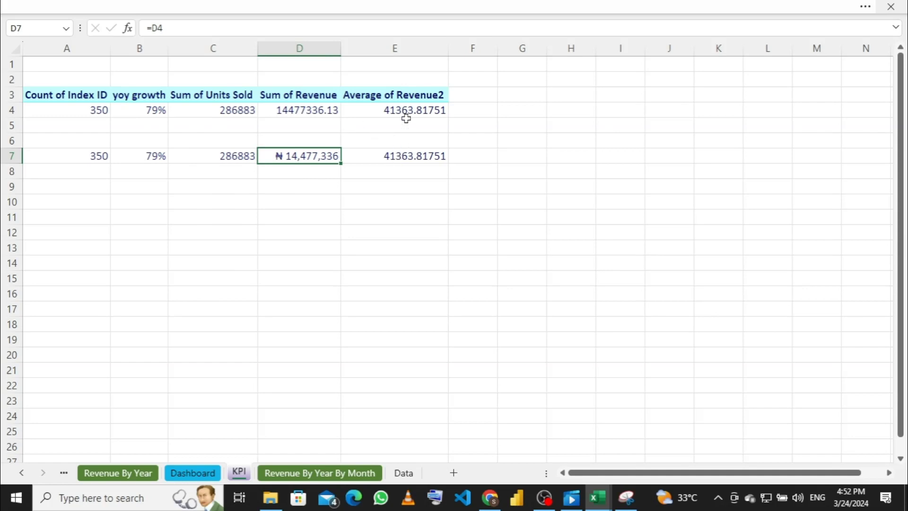
Step: Format cell E7 as ₦ naira currency with 0 decimal places, showing ₦ 41,364
{"action": "left_click", "coordinate": [399, 155]}
{"action": "right_click", "coordinate": [398, 156]}
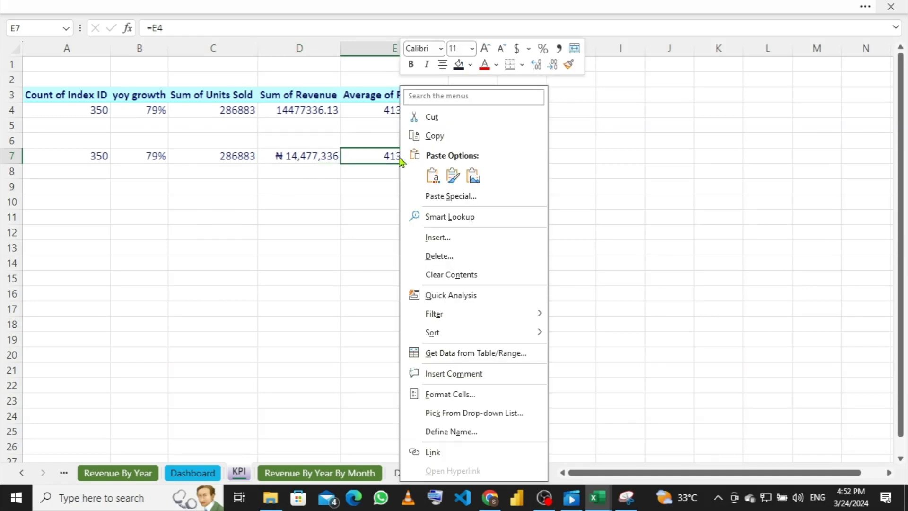
{"action": "left_click", "coordinate": [451, 396]}
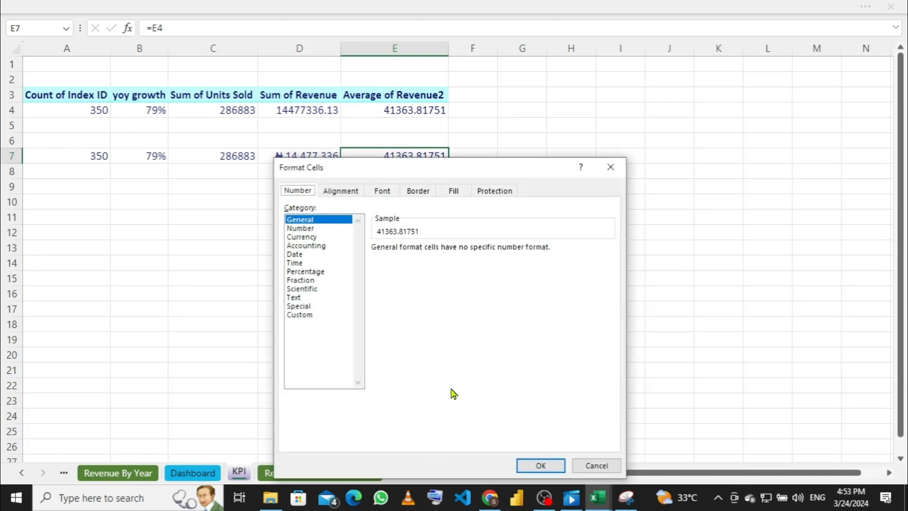
{"action": "left_click", "coordinate": [312, 237]}
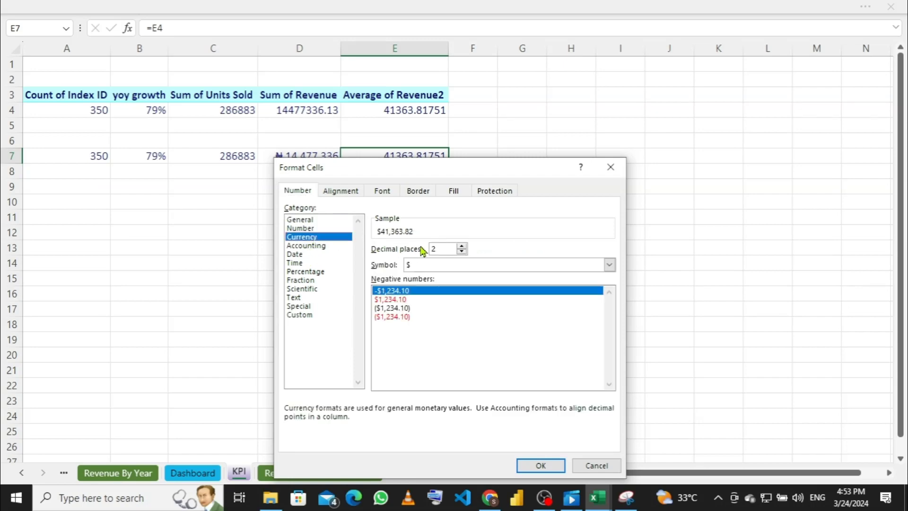
{"action": "left_click", "coordinate": [497, 266]}
{"action": "scroll", "coordinate": [454, 321], "scroll_direction": "down", "scroll_amount": 5}
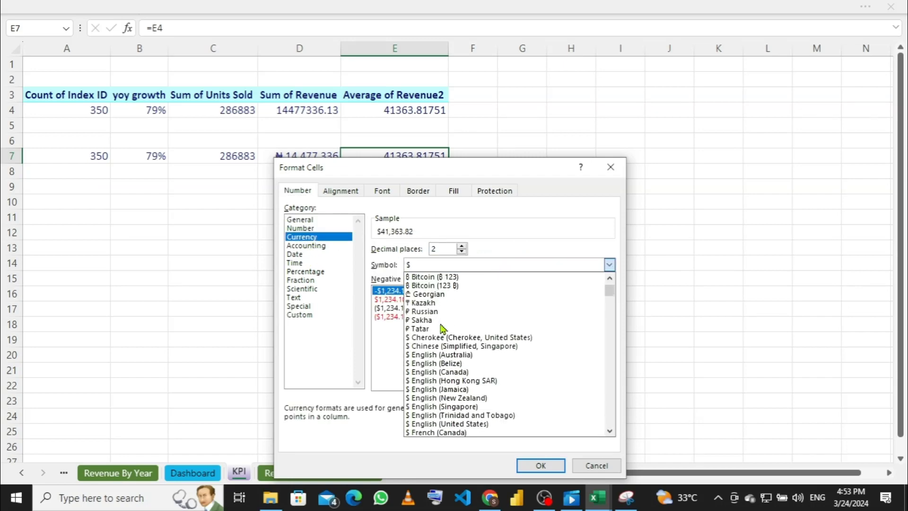
{"action": "scroll", "coordinate": [438, 334], "scroll_direction": "down", "scroll_amount": 8}
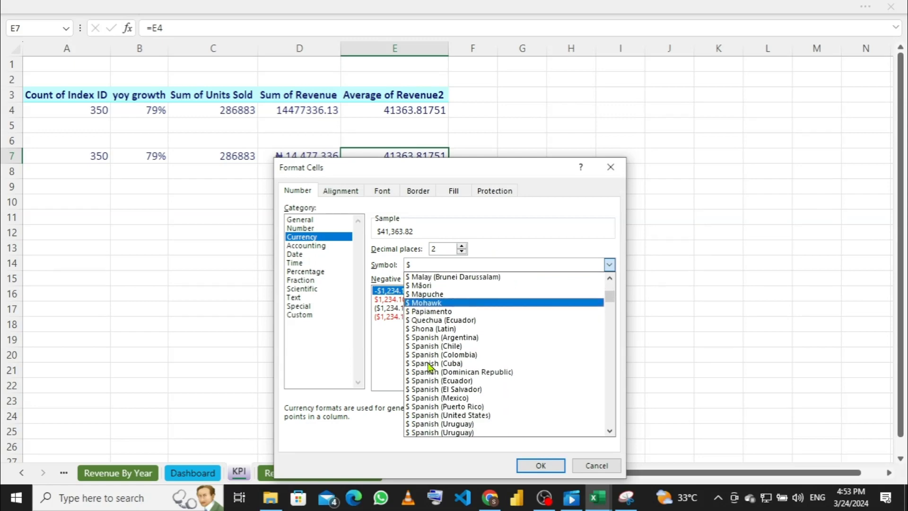
{"action": "scroll", "coordinate": [428, 365], "scroll_direction": "down", "scroll_amount": 2}
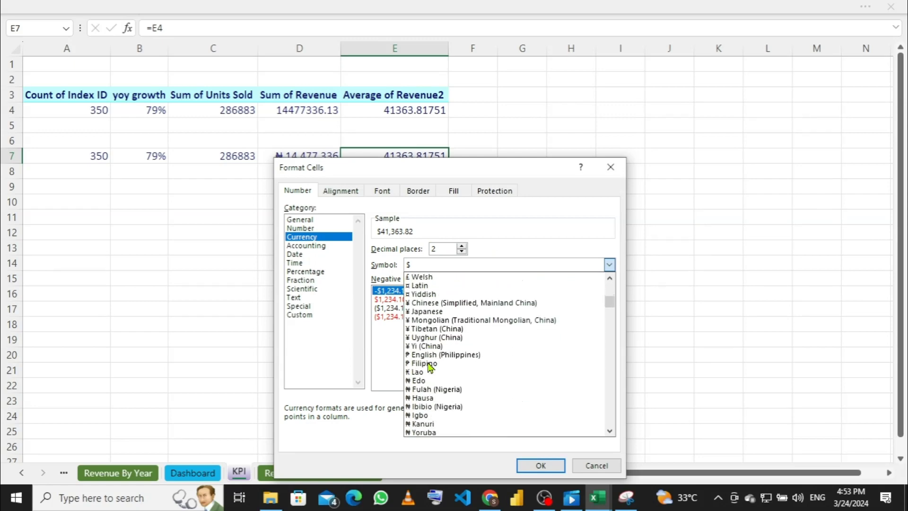
{"action": "left_click", "coordinate": [422, 364]}
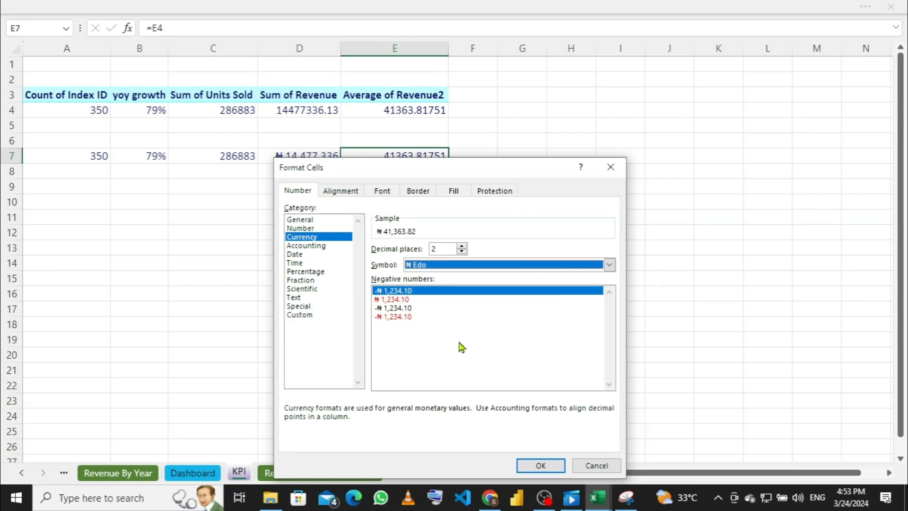
{"action": "double_click", "coordinate": [462, 251]}
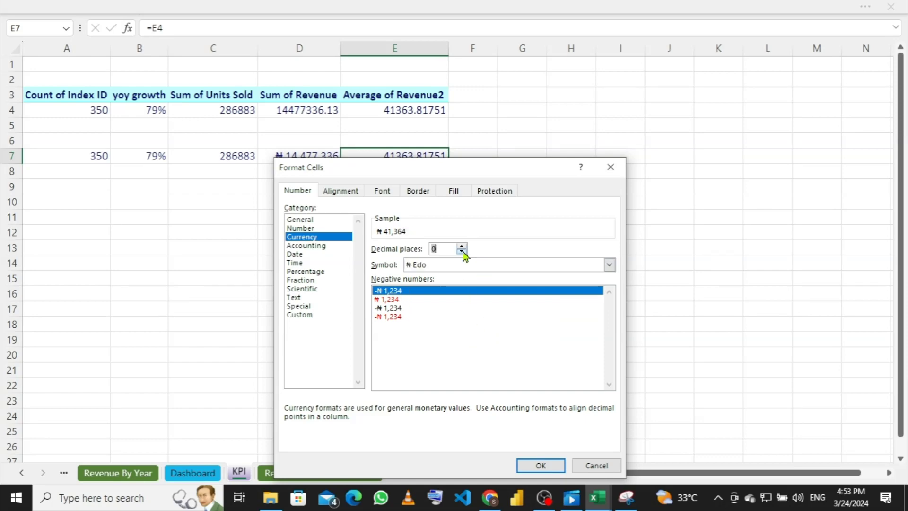
{"action": "left_click", "coordinate": [531, 467]}
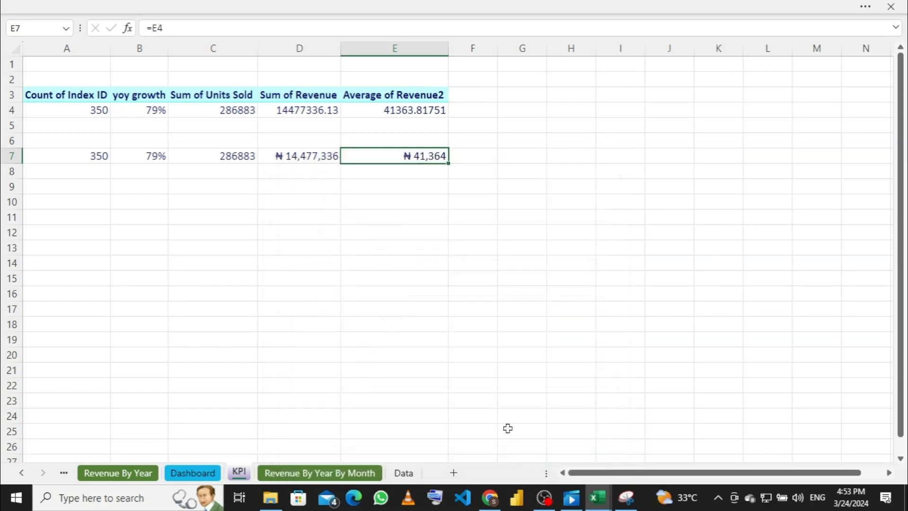
{"action": "left_click", "coordinate": [239, 157]}
Step: Format cell C7 as Number with 0 decimals and a 1000 separator, reading 286,883
{"action": "right_click", "coordinate": [240, 157]}
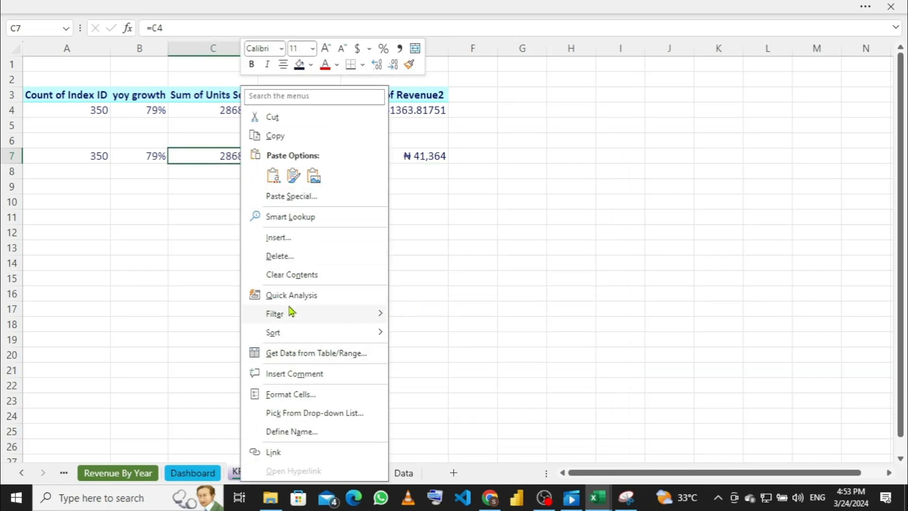
{"action": "left_click", "coordinate": [295, 394]}
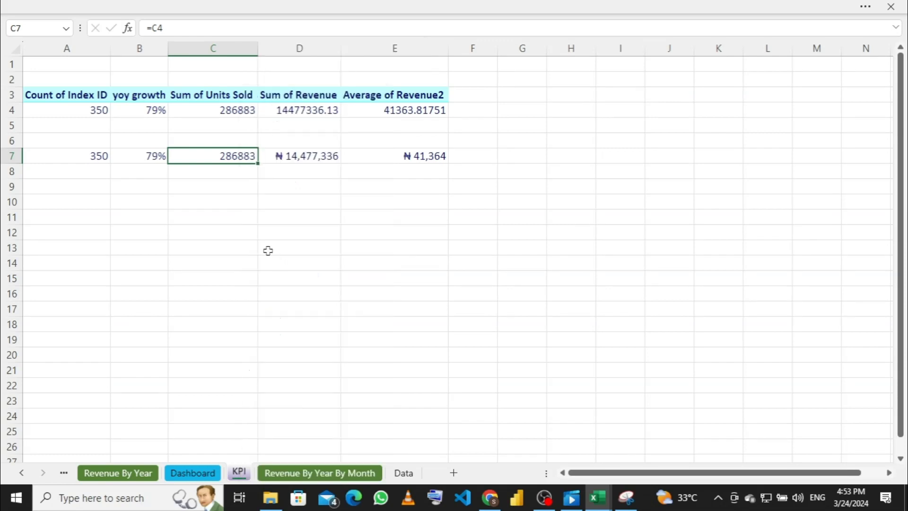
{"action": "left_click", "coordinate": [164, 229]}
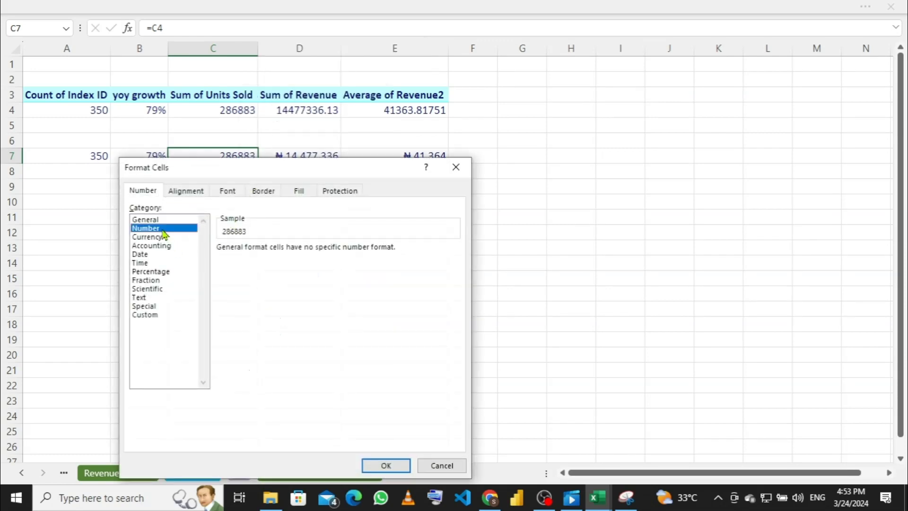
{"action": "left_click", "coordinate": [307, 251]}
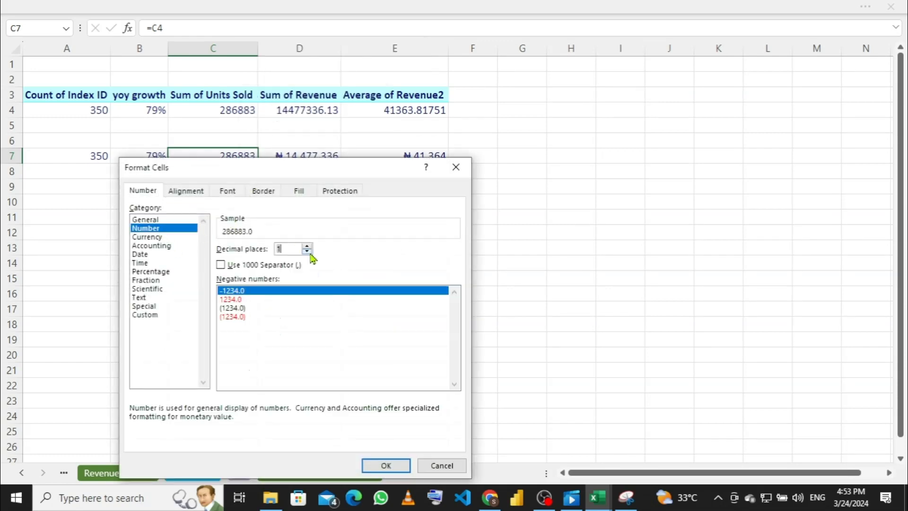
{"action": "left_click", "coordinate": [307, 251]}
{"action": "left_click", "coordinate": [221, 265]}
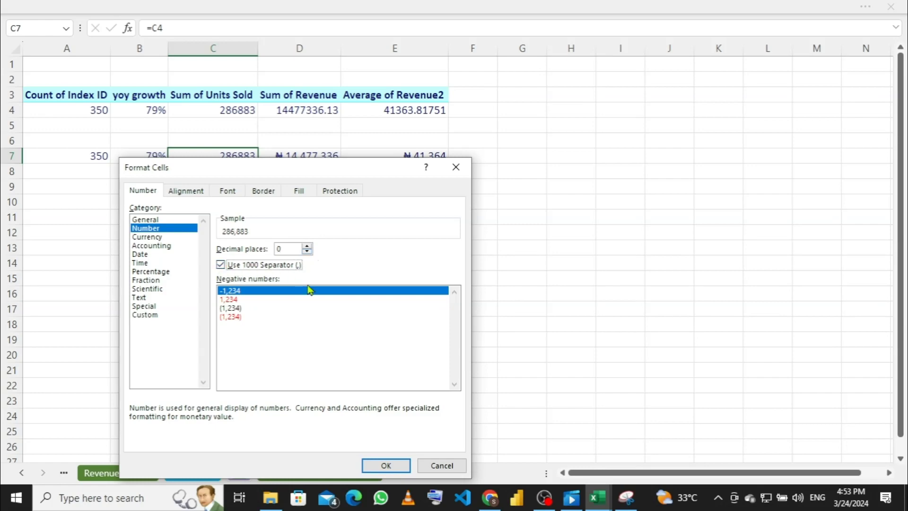
{"action": "left_click", "coordinate": [378, 466]}
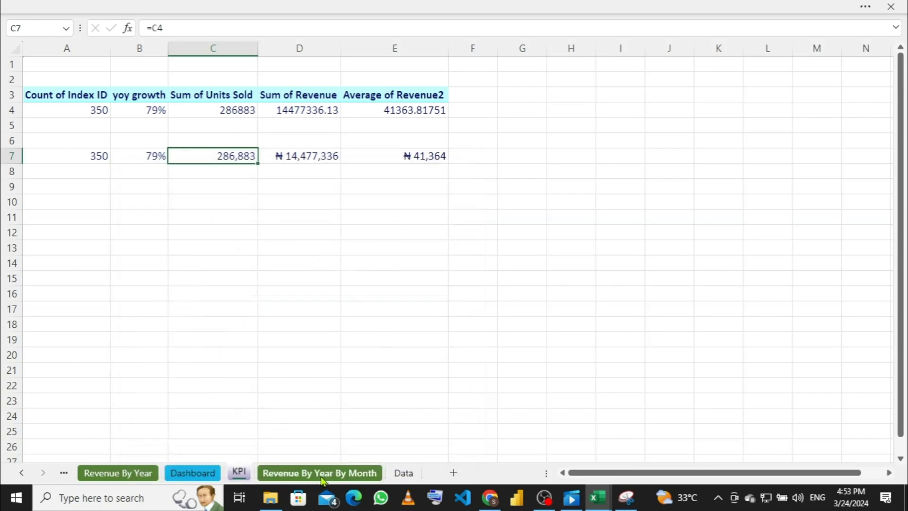
Step: On the Dashboard, adjust the ₦ 41,364 value box and retitle the fifth card 'Average Order Value'
{"action": "left_click", "coordinate": [208, 472]}
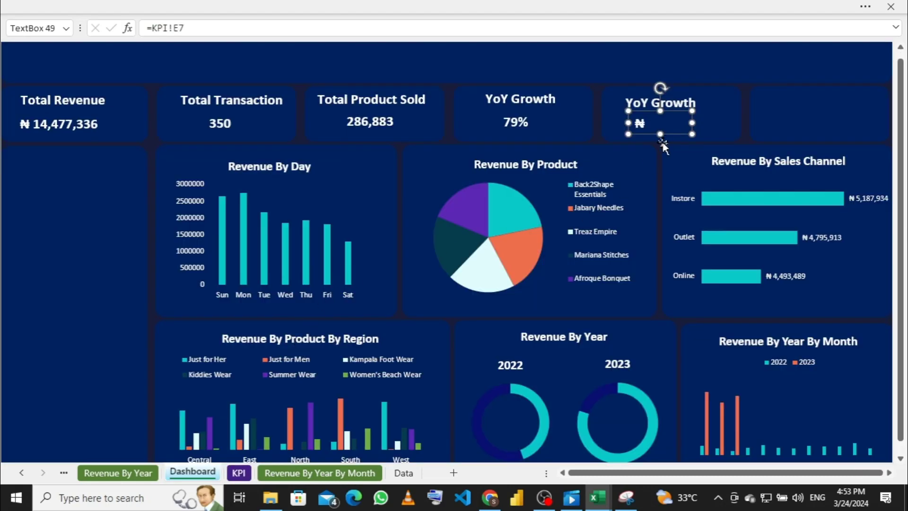
{"action": "left_click_drag", "start_coordinate": [704, 121], "coordinate": [707, 122]}
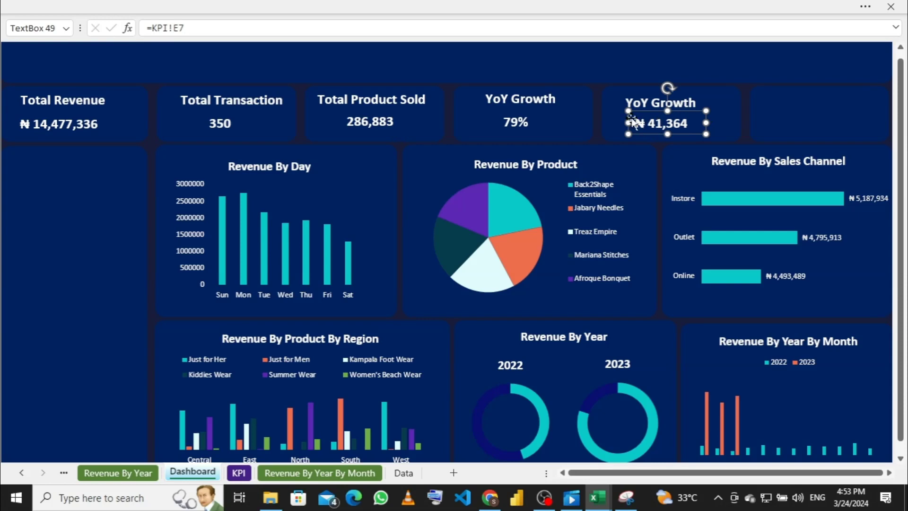
{"action": "key", "text": "Left"}
{"action": "key", "text": "Left"}
{"action": "key", "text": "Left"}
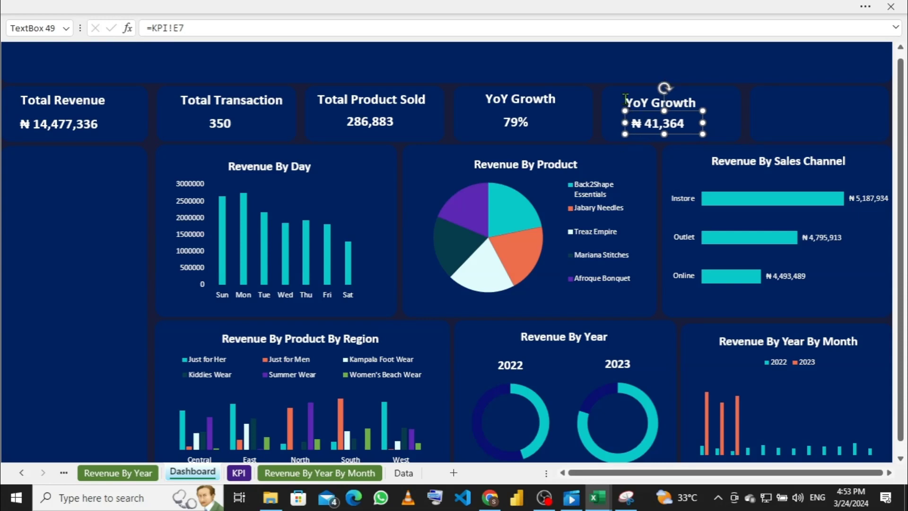
{"action": "left_click", "coordinate": [641, 102]}
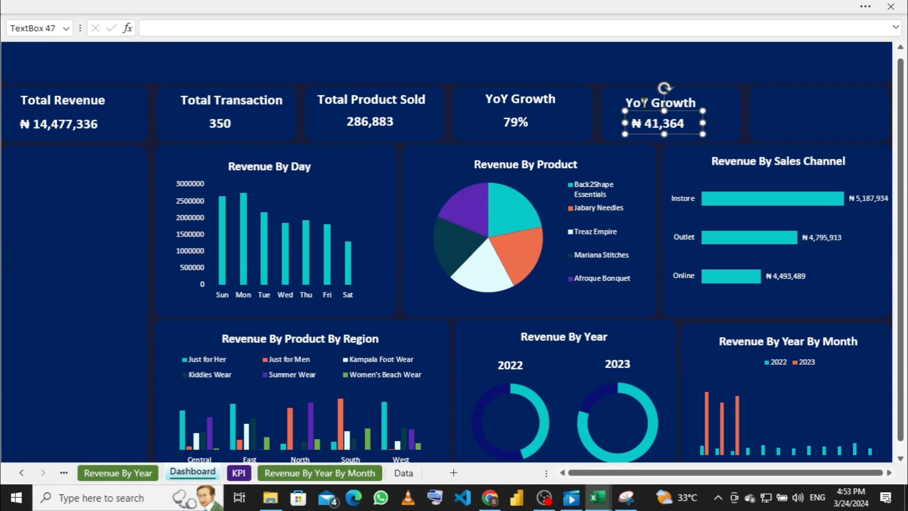
{"action": "left_click", "coordinate": [700, 105]}
{"action": "key", "text": "BackSpace"}
{"action": "key", "text": "BackSpace"}
{"action": "key", "text": "BackSpace"}
{"action": "key", "text": "BackSpace"}
{"action": "key", "text": "BackSpace"}
{"action": "key", "text": "BackSpace"}
{"action": "key", "text": "BackSpace"}
{"action": "key", "text": "BackSpace"}
{"action": "key", "text": "BackSpace"}
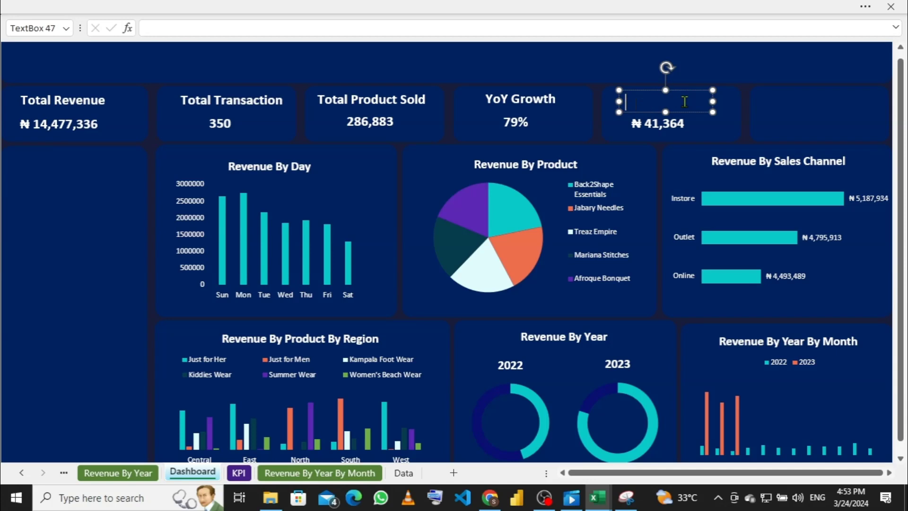
{"action": "type", "text": "Average Or"}
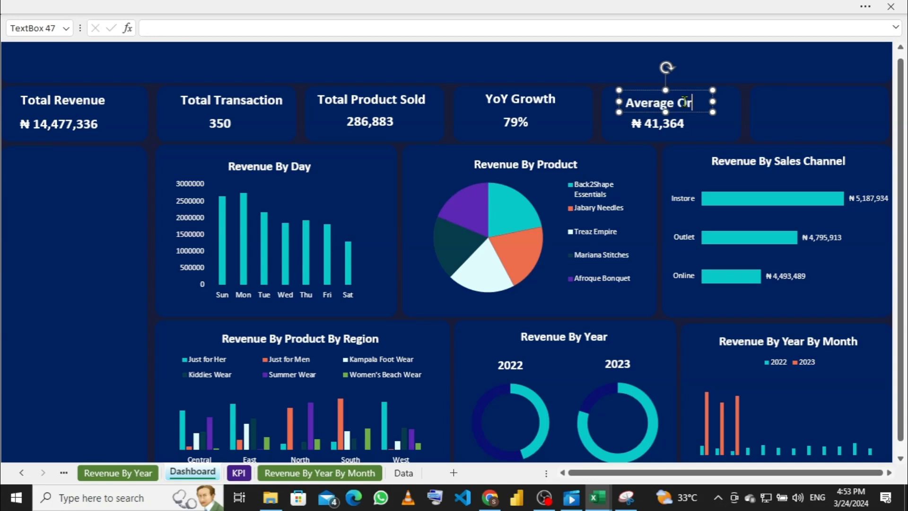
{"action": "type", "text": "der V"}
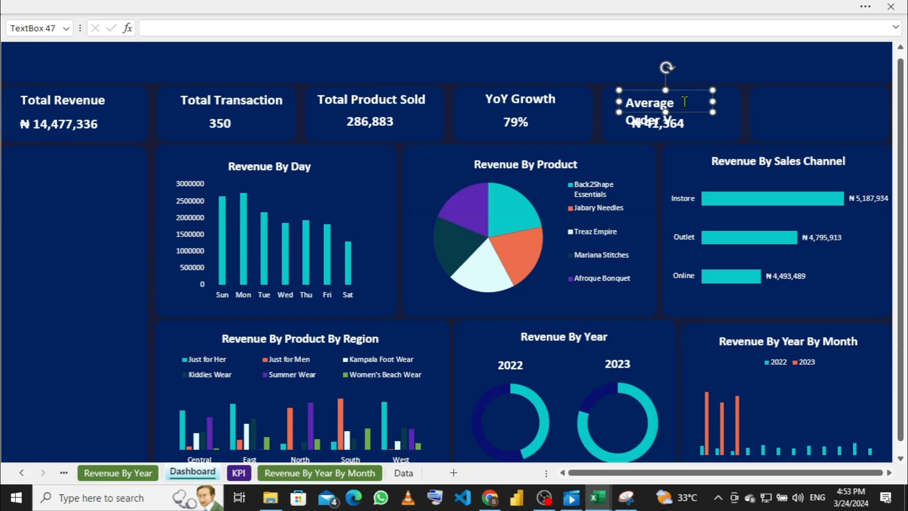
{"action": "type", "text": "alue"}
Step: Widen the Average Order Value title box and narrow the empty card to its right from its left edge
{"action": "left_click_drag", "start_coordinate": [713, 101], "coordinate": [730, 113]}
{"action": "left_click", "coordinate": [710, 124]}
{"action": "left_click", "coordinate": [857, 118]}
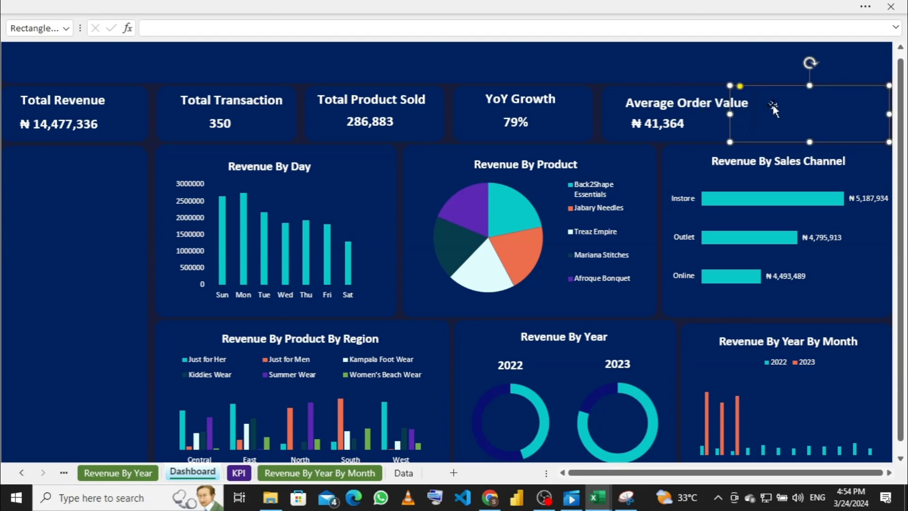
{"action": "left_click", "coordinate": [684, 122]}
{"action": "left_click", "coordinate": [740, 122]}
{"action": "left_click_drag", "start_coordinate": [730, 113], "coordinate": [767, 115]}
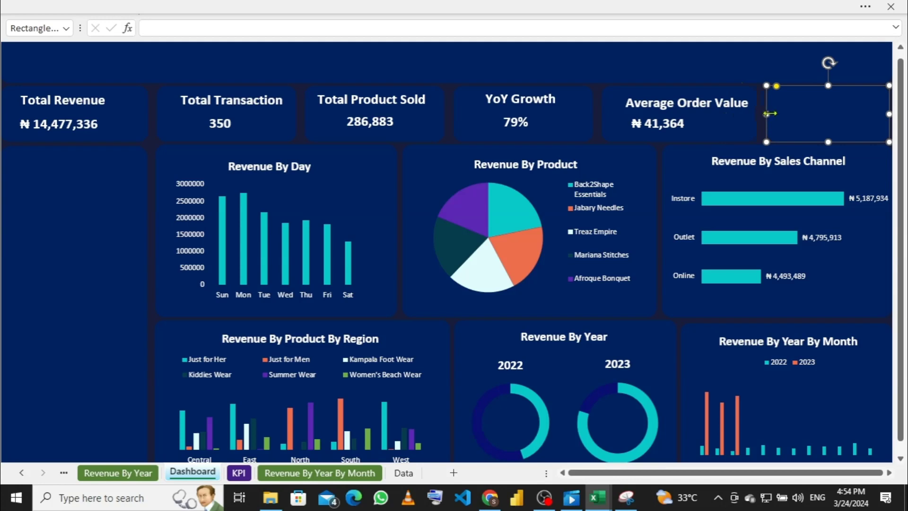
{"action": "left_click_drag", "start_coordinate": [766, 114], "coordinate": [761, 111]}
{"action": "left_click", "coordinate": [728, 73]}
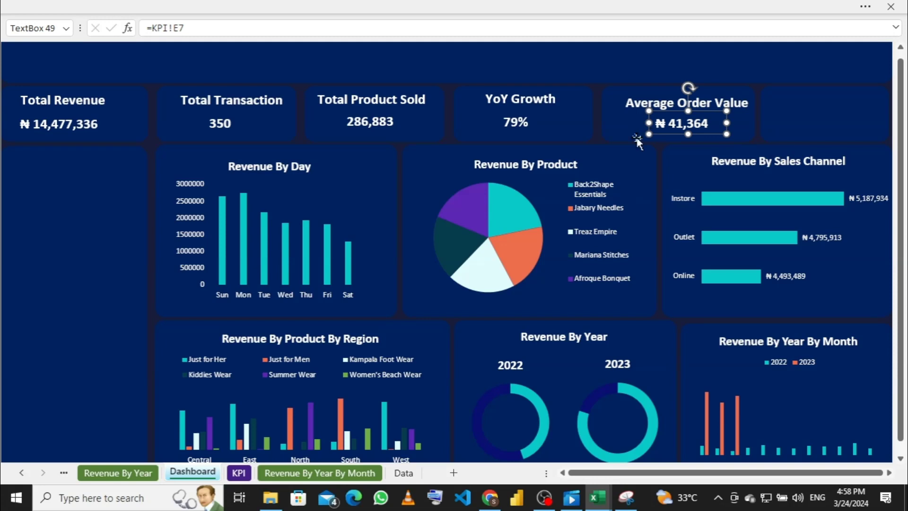
Step: On the KPI sheet, select a pivot table cell and bring up the PivotTable Analyze tools
{"action": "left_click", "coordinate": [240, 473]}
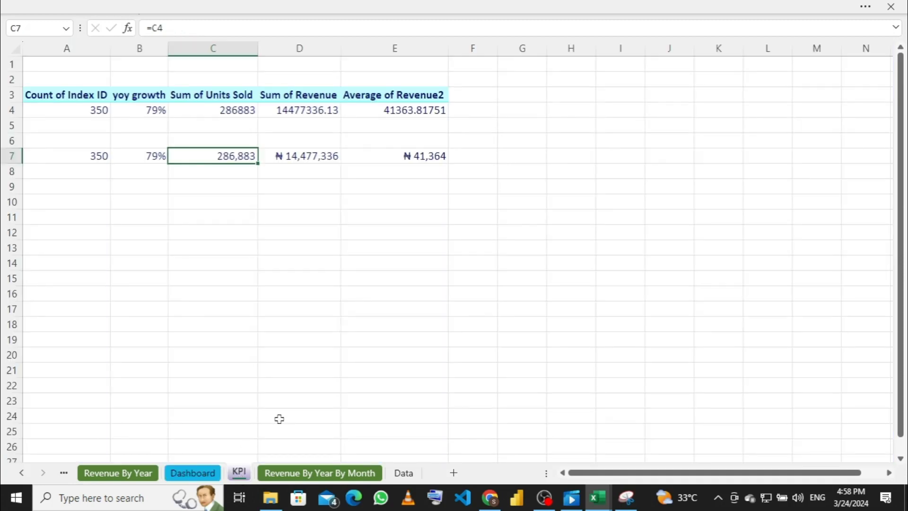
{"action": "left_click", "coordinate": [310, 113]}
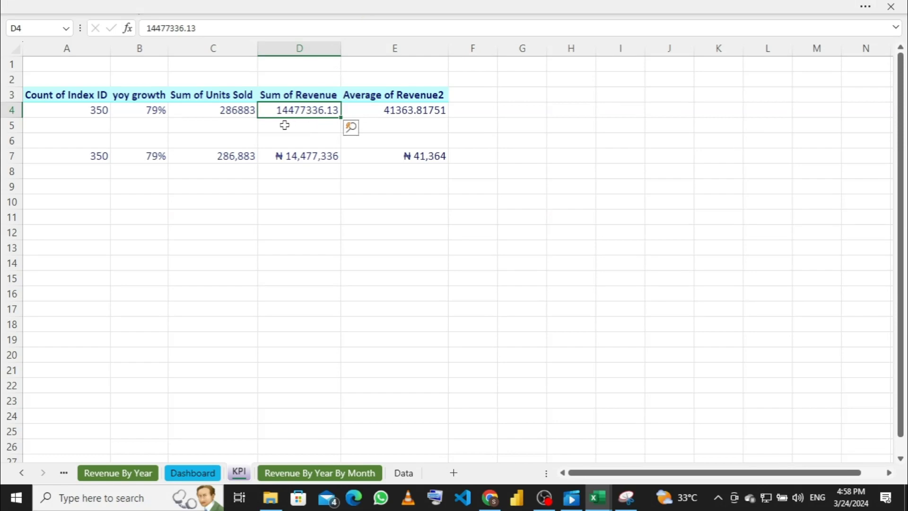
{"action": "left_click", "coordinate": [408, 13]}
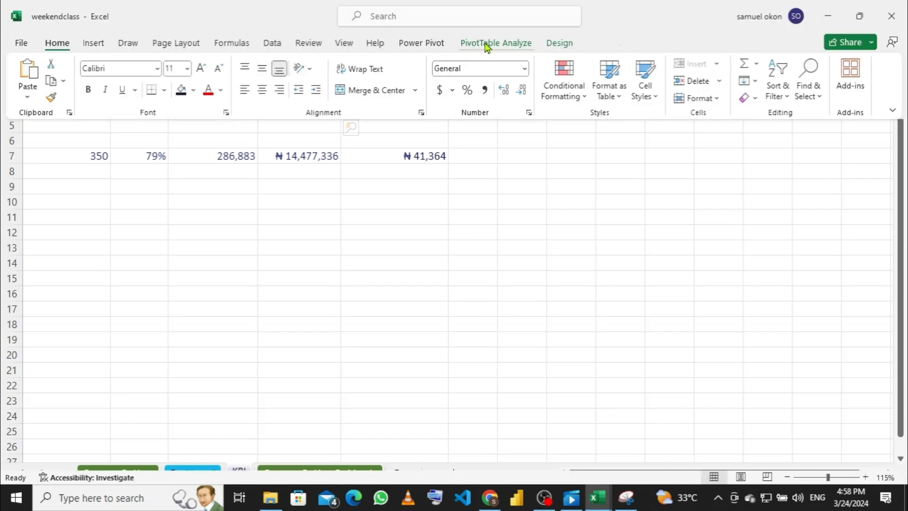
{"action": "left_click", "coordinate": [487, 43]}
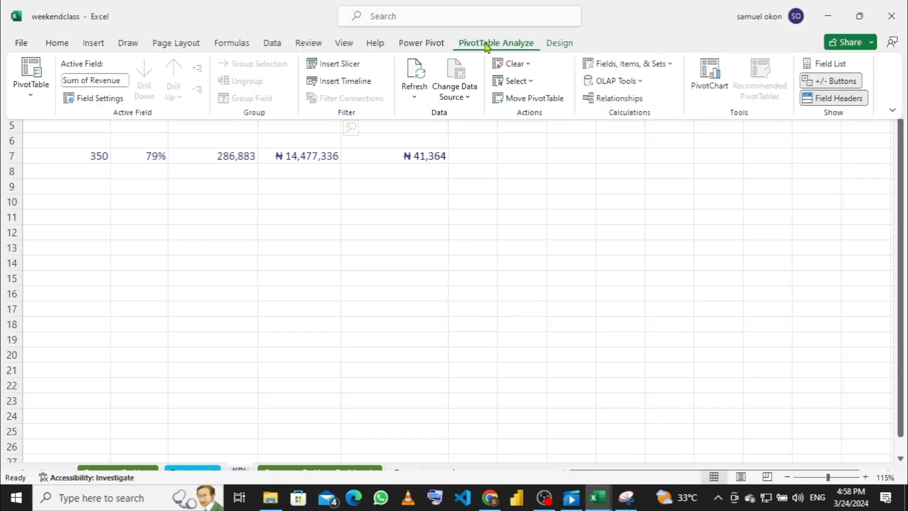
Step: Add Product to the pivot Values as Count of Product, placed below Average of Revenue2
{"action": "left_click", "coordinate": [830, 64]}
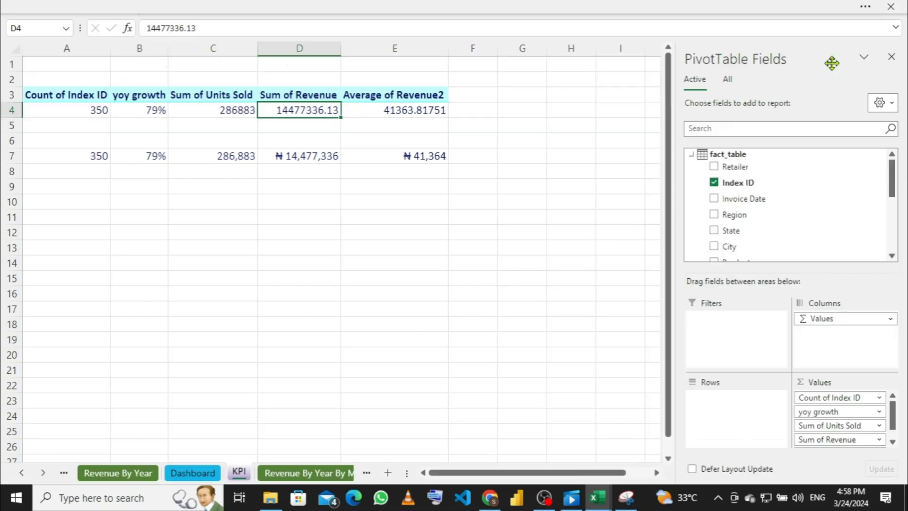
{"action": "scroll", "coordinate": [781, 180], "scroll_direction": "down", "scroll_amount": 1}
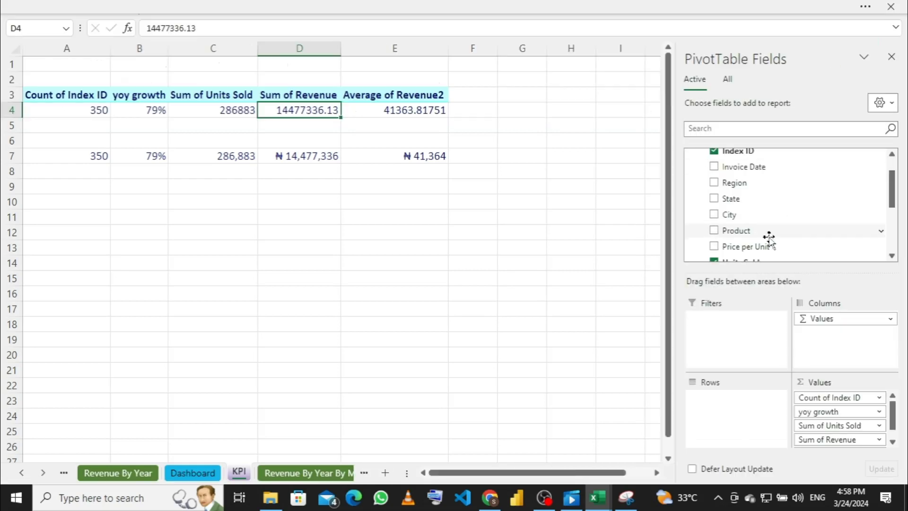
{"action": "left_click_drag", "start_coordinate": [766, 232], "coordinate": [831, 405]}
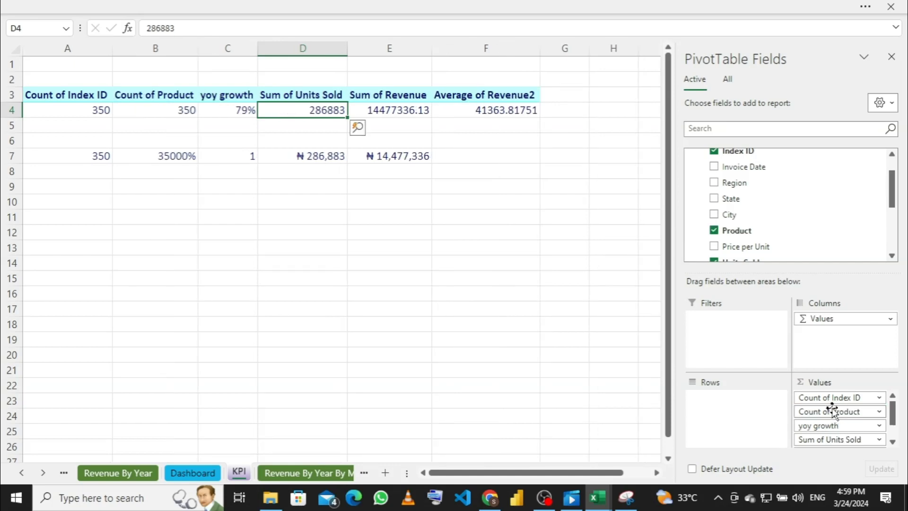
{"action": "scroll", "coordinate": [833, 413], "scroll_direction": "down", "scroll_amount": 2}
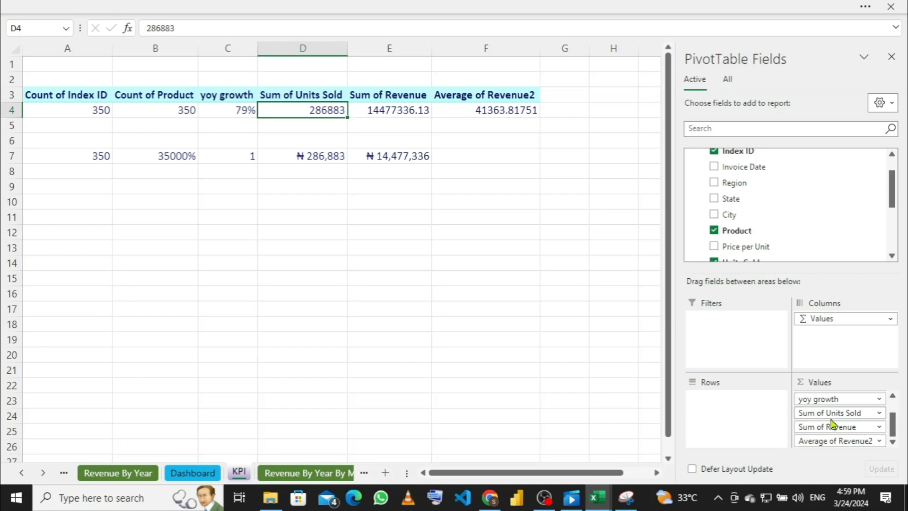
{"action": "scroll", "coordinate": [829, 439], "scroll_direction": "up", "scroll_amount": 2}
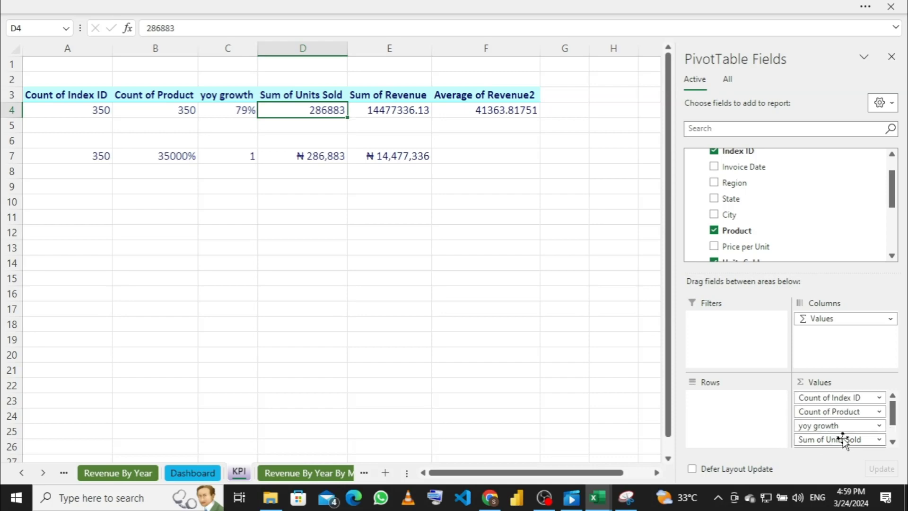
{"action": "scroll", "coordinate": [833, 426], "scroll_direction": "down", "scroll_amount": 2}
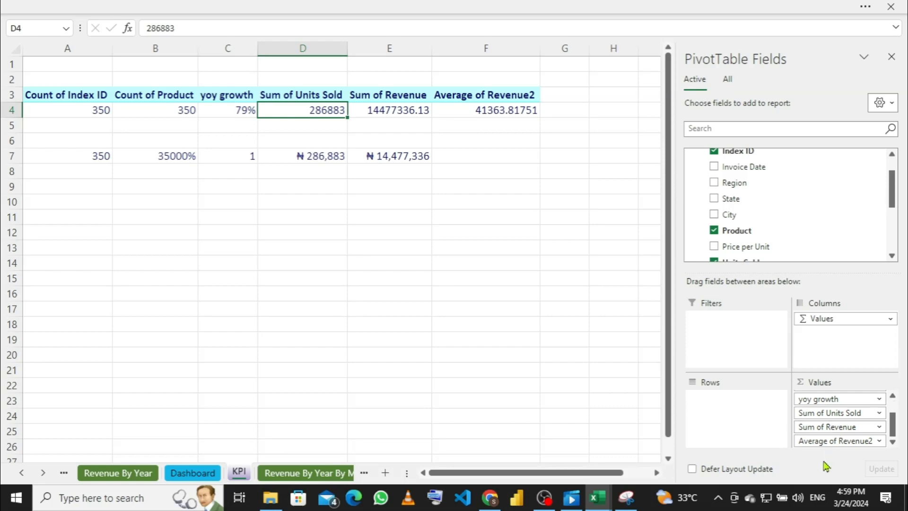
{"action": "scroll", "coordinate": [830, 424], "scroll_direction": "up", "scroll_amount": 2}
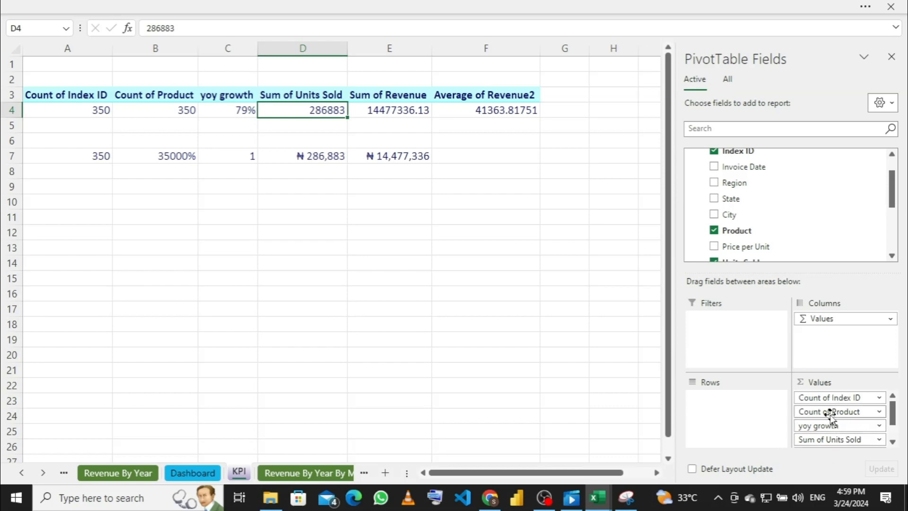
{"action": "left_click_drag", "start_coordinate": [828, 413], "coordinate": [833, 447]}
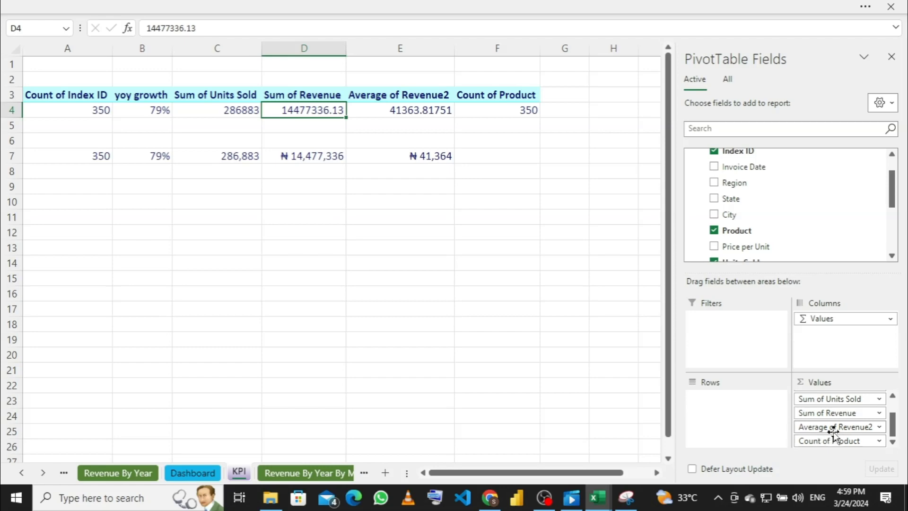
Step: Change the Count of Product value field to Distinct Count, showing 6
{"action": "left_click", "coordinate": [880, 441]}
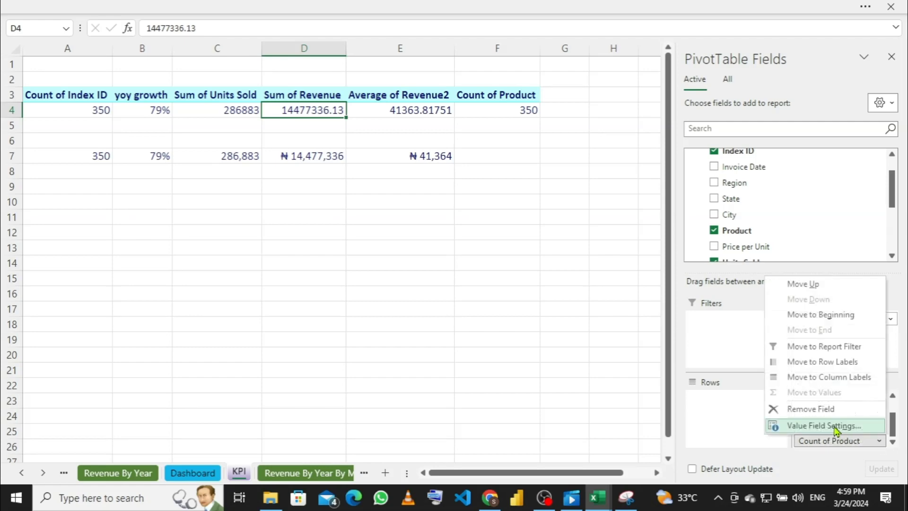
{"action": "left_click", "coordinate": [837, 426]}
{"action": "scroll", "coordinate": [377, 322], "scroll_direction": "down", "scroll_amount": 2}
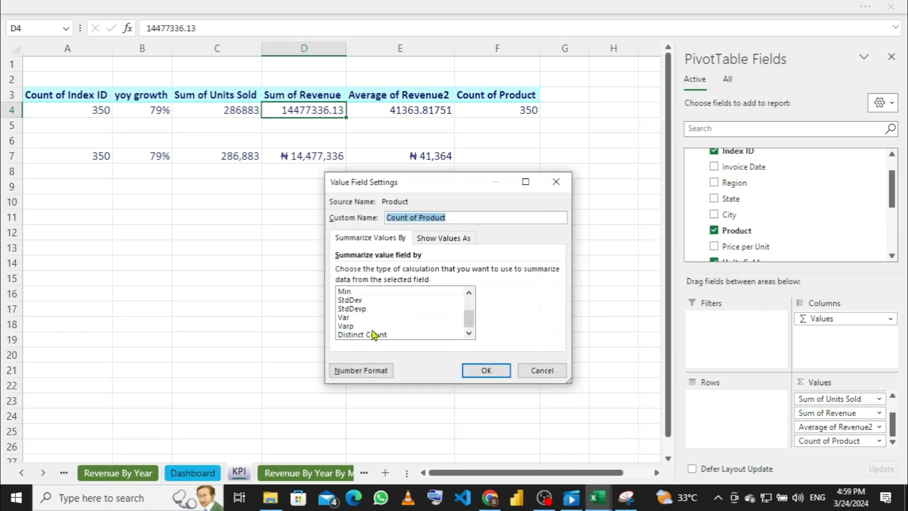
{"action": "left_click", "coordinate": [373, 334]}
{"action": "left_click", "coordinate": [485, 370]}
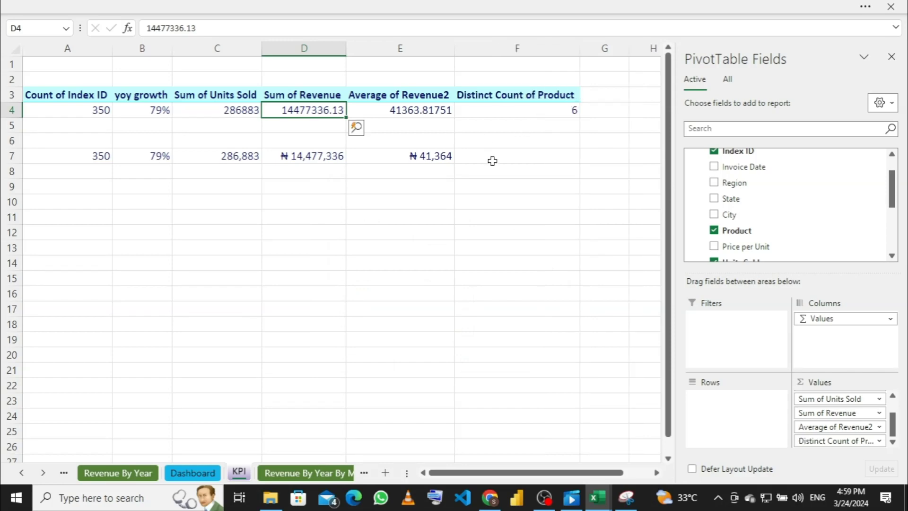
Step: Enter =F4 in cell F7 so it mirrors the distinct product count
{"action": "left_click", "coordinate": [492, 160]}
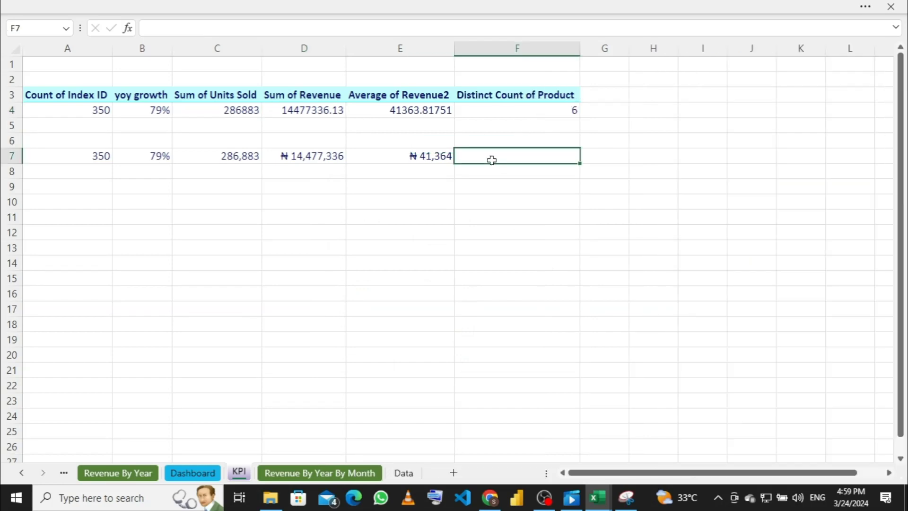
{"action": "type", "text": "=f"}
{"action": "type", "text": "4"}
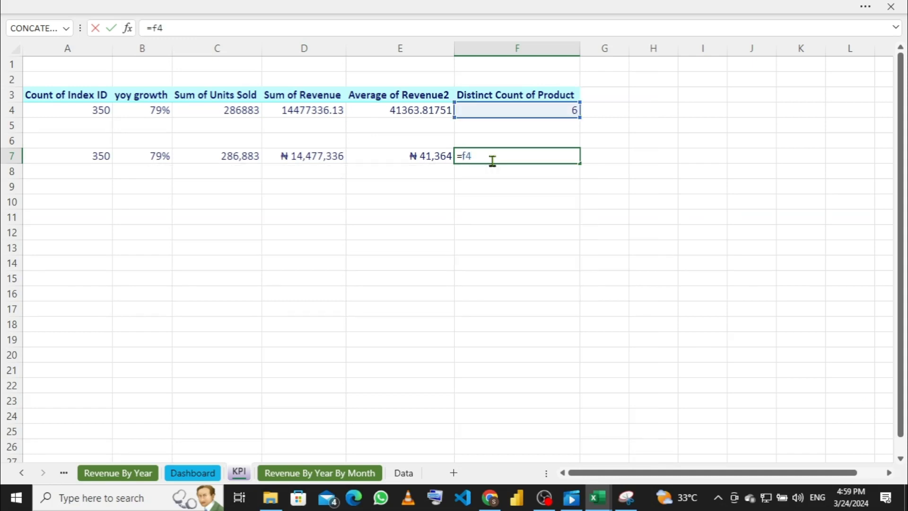
{"action": "key", "text": "Return"}
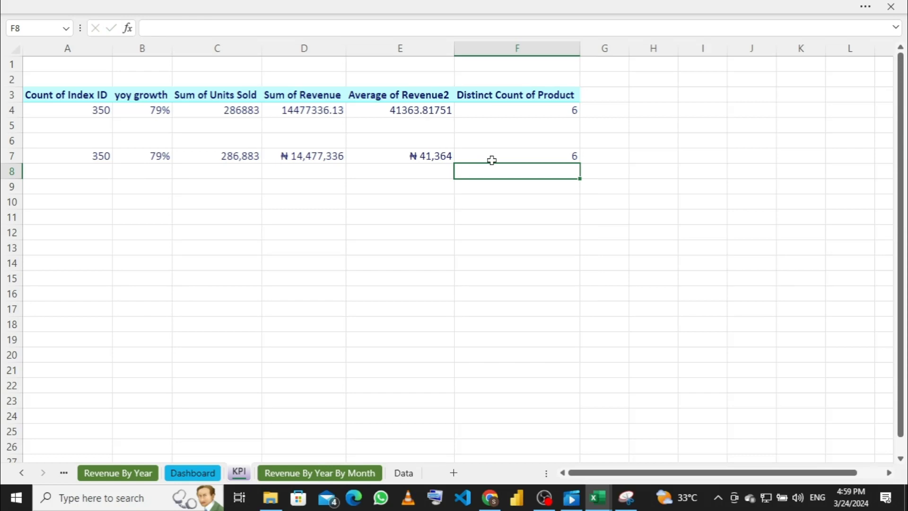
{"action": "left_click", "coordinate": [533, 112]}
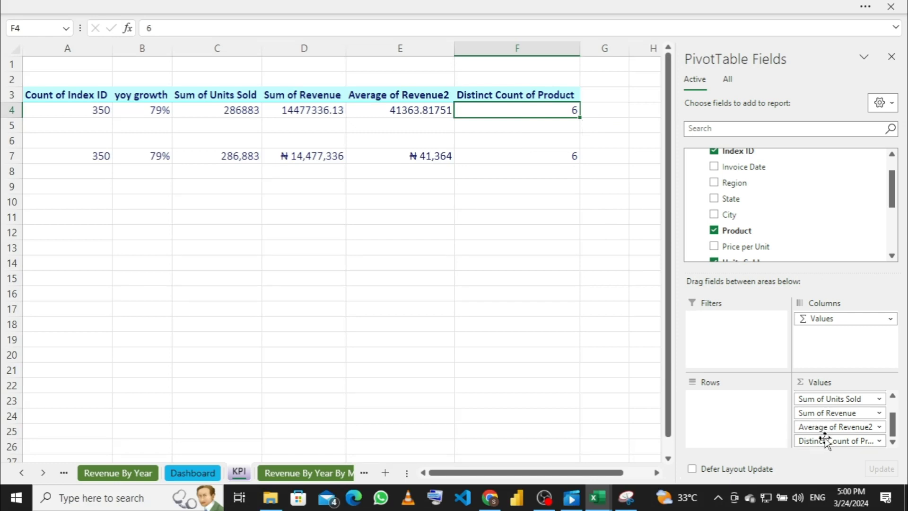
Step: Remove the Distinct Count of Product from the pivot values and clear F7's formula
{"action": "left_click_drag", "start_coordinate": [828, 440], "coordinate": [517, 372]}
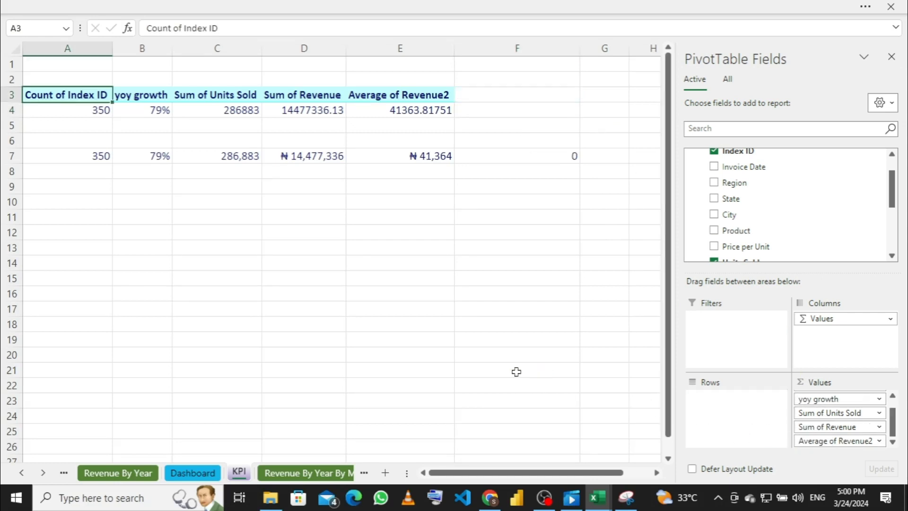
{"action": "left_click", "coordinate": [553, 155]}
{"action": "double_click", "coordinate": [553, 155]}
{"action": "key", "text": "BackSpace"}
{"action": "key", "text": "BackSpace"}
{"action": "key", "text": "BackSpace"}
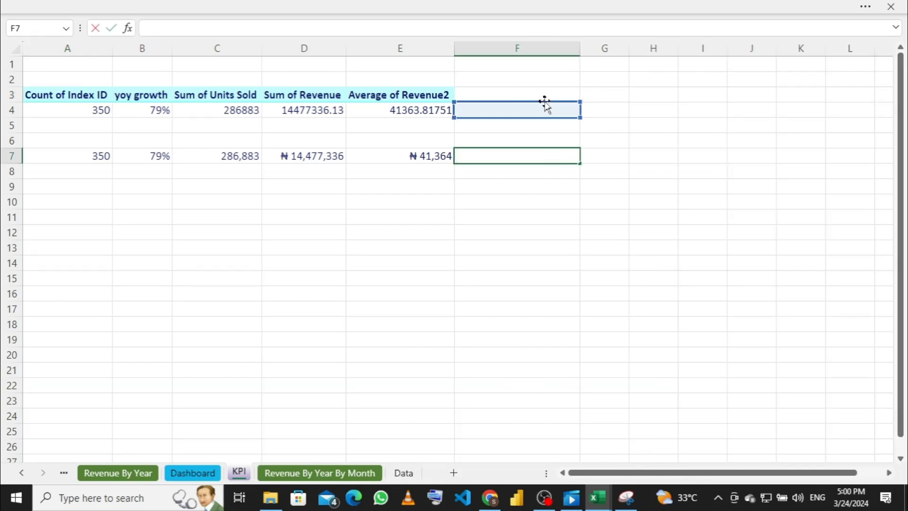
{"action": "left_click", "coordinate": [544, 95]}
Step: Add Product back to the pivot's Values area as Count of Product, showing 350
{"action": "left_click", "coordinate": [404, 109]}
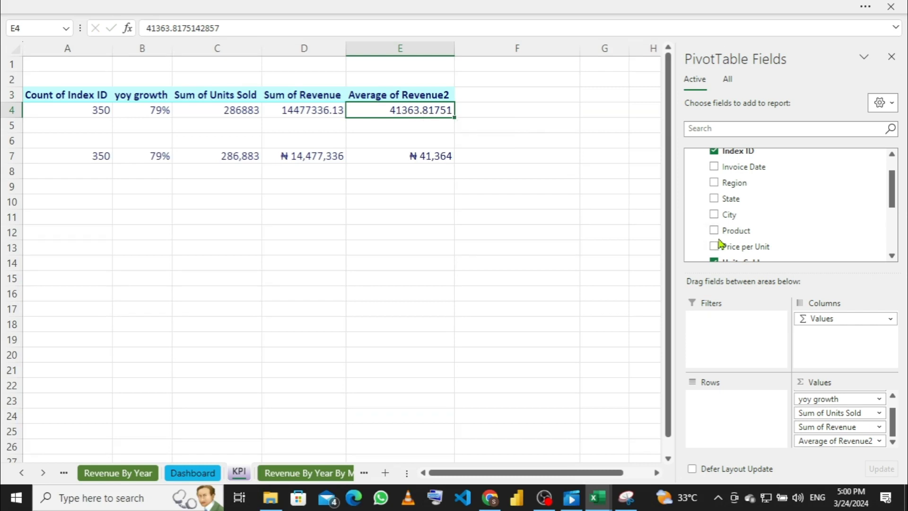
{"action": "scroll", "coordinate": [745, 218], "scroll_direction": "down", "scroll_amount": 3}
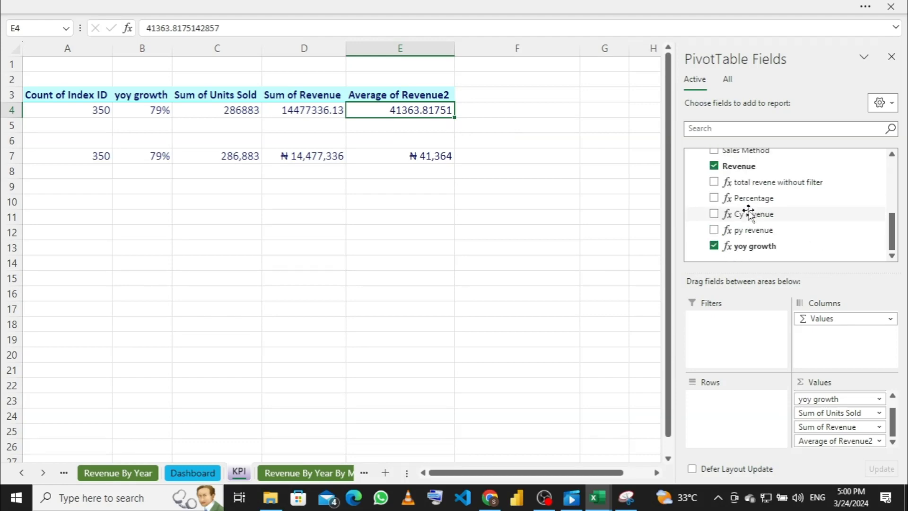
{"action": "scroll", "coordinate": [747, 213], "scroll_direction": "up", "scroll_amount": 5}
{"action": "scroll", "coordinate": [744, 213], "scroll_direction": "down", "scroll_amount": 1}
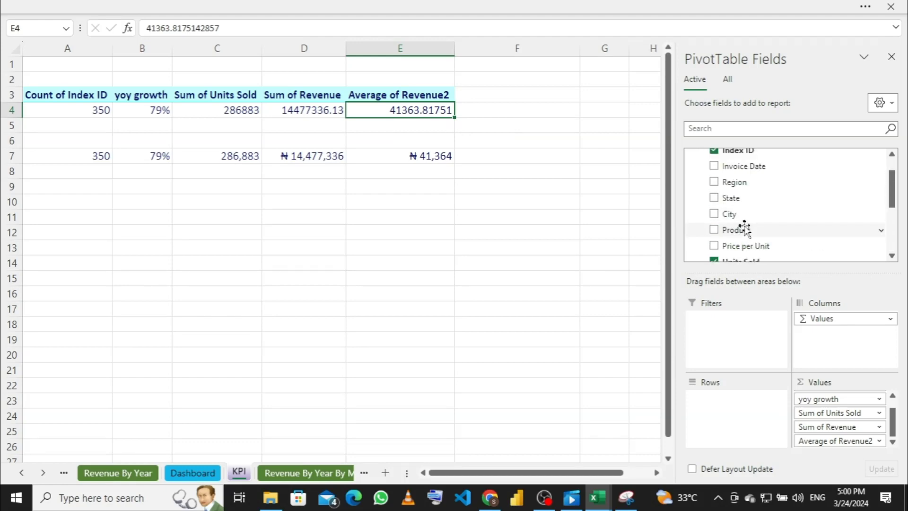
{"action": "left_click_drag", "start_coordinate": [745, 229], "coordinate": [827, 450]}
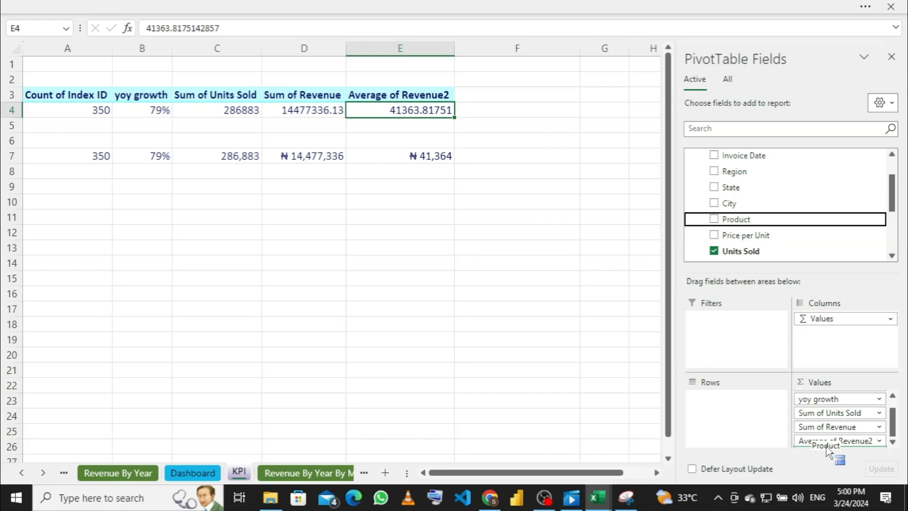
{"action": "left_click_drag", "start_coordinate": [828, 450], "coordinate": [826, 446]}
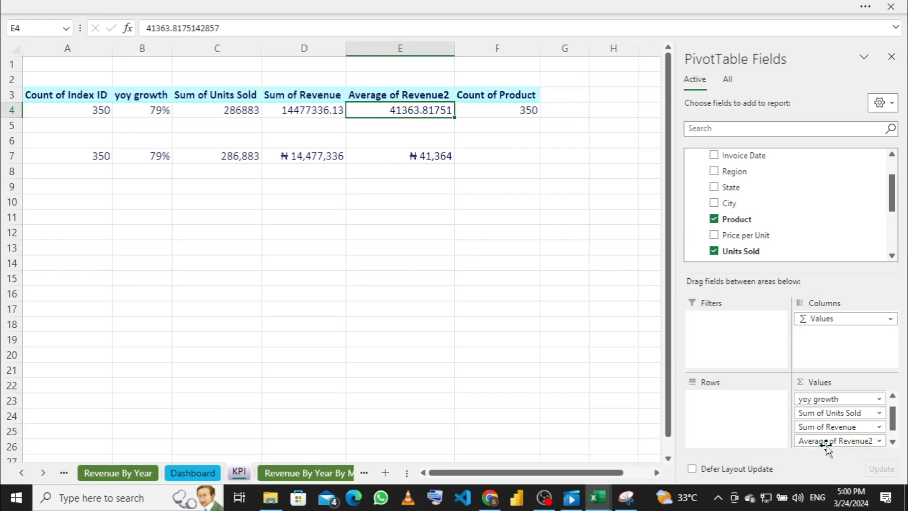
{"action": "scroll", "coordinate": [861, 428], "scroll_direction": "down", "scroll_amount": 1}
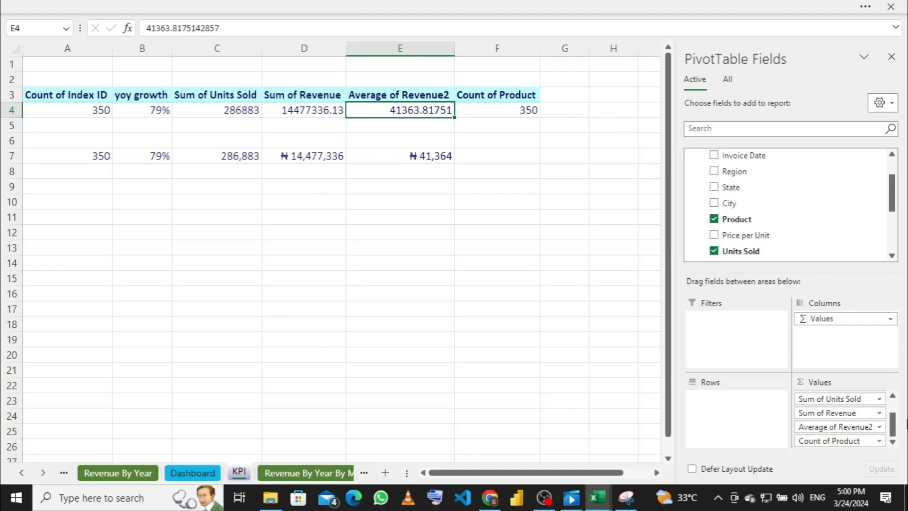
Step: Change Count of Product's value field setting to Distinct Count, giving 6
{"action": "left_click", "coordinate": [880, 441]}
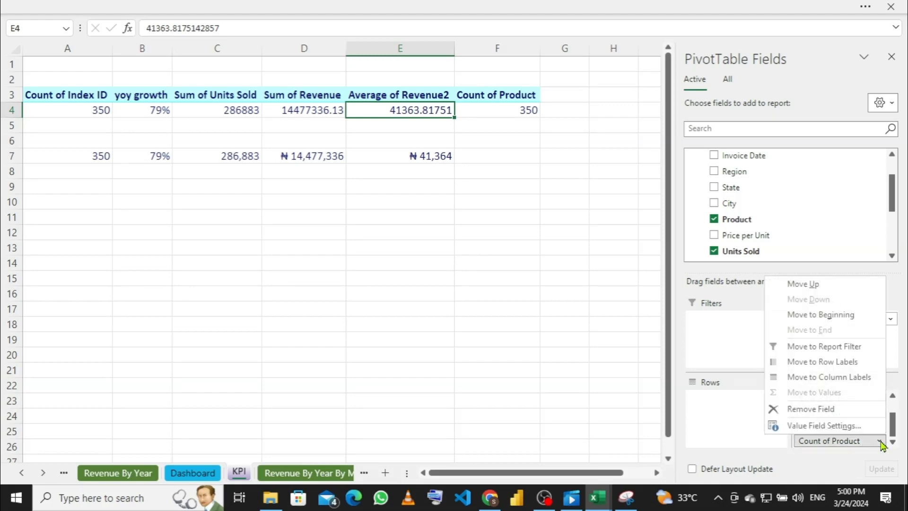
{"action": "left_click", "coordinate": [833, 426]}
{"action": "scroll", "coordinate": [466, 310], "scroll_direction": "down", "scroll_amount": 2}
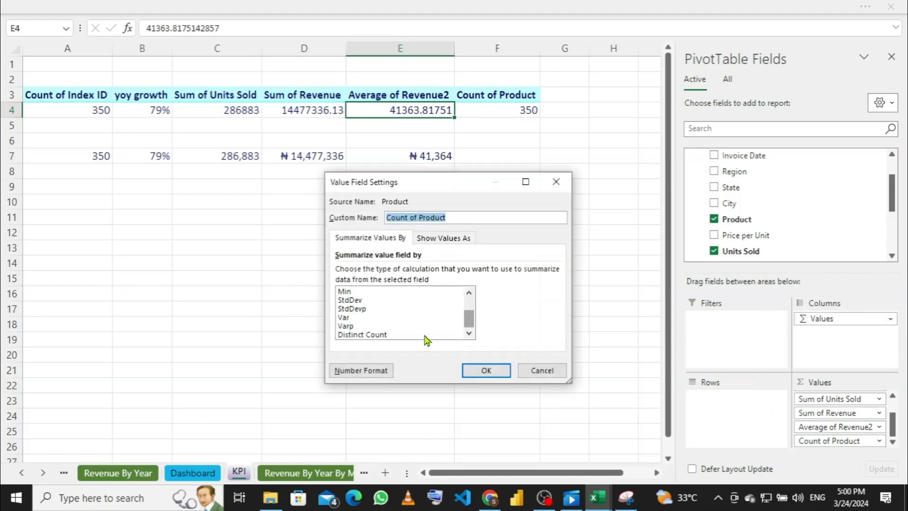
{"action": "left_click", "coordinate": [376, 334]}
{"action": "left_click", "coordinate": [502, 369]}
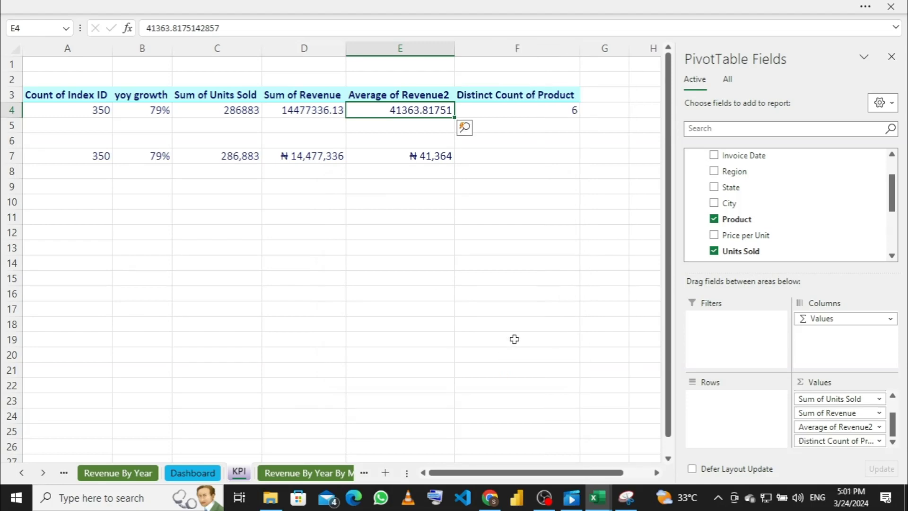
Step: Link F7 to the distinct count with =F4, then view the Dashboard sheet
{"action": "left_click", "coordinate": [541, 156]}
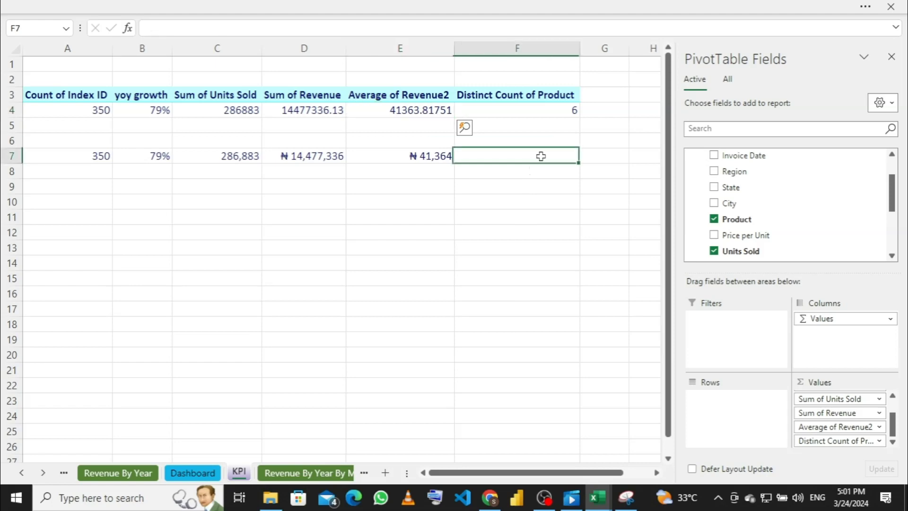
{"action": "type", "text": "="}
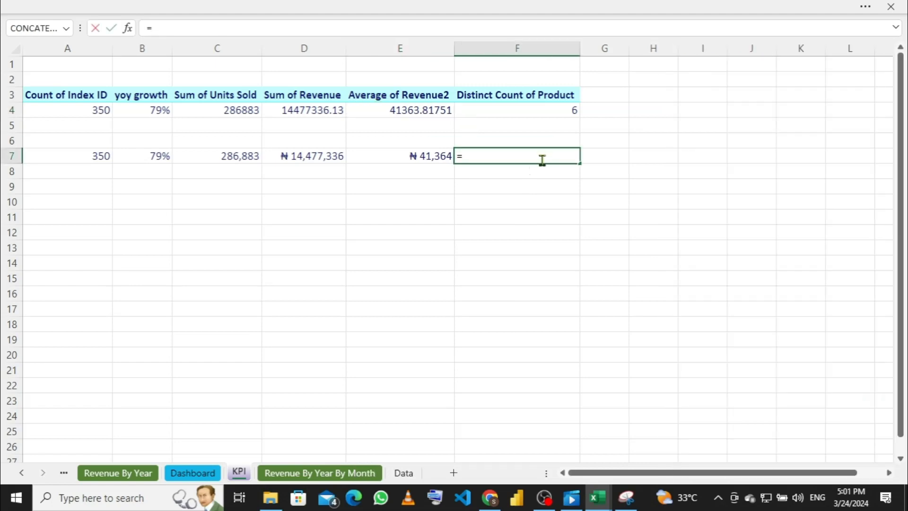
{"action": "type", "text": "f"}
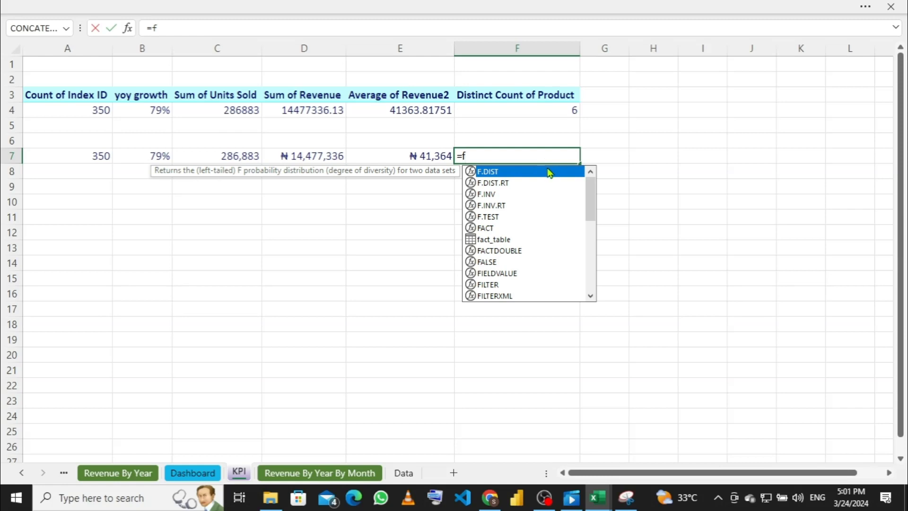
{"action": "type", "text": "4"}
{"action": "key", "text": "Return"}
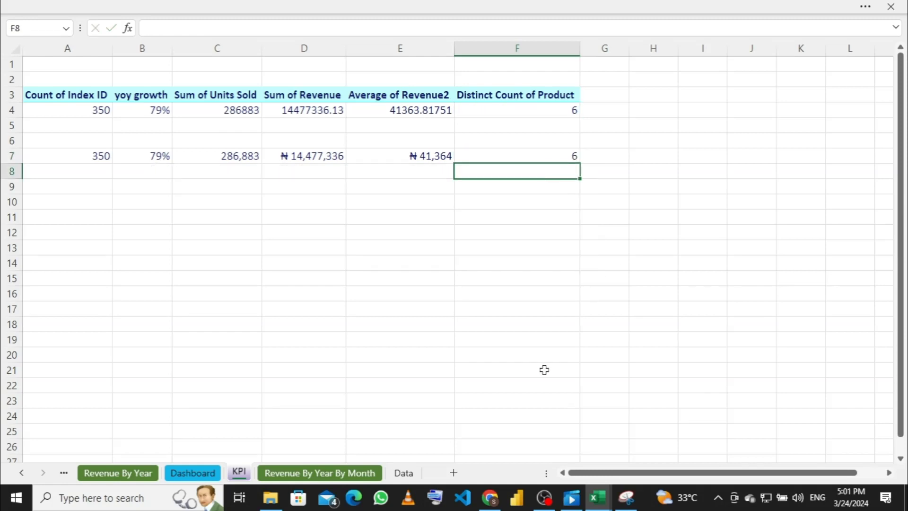
{"action": "left_click", "coordinate": [207, 474]}
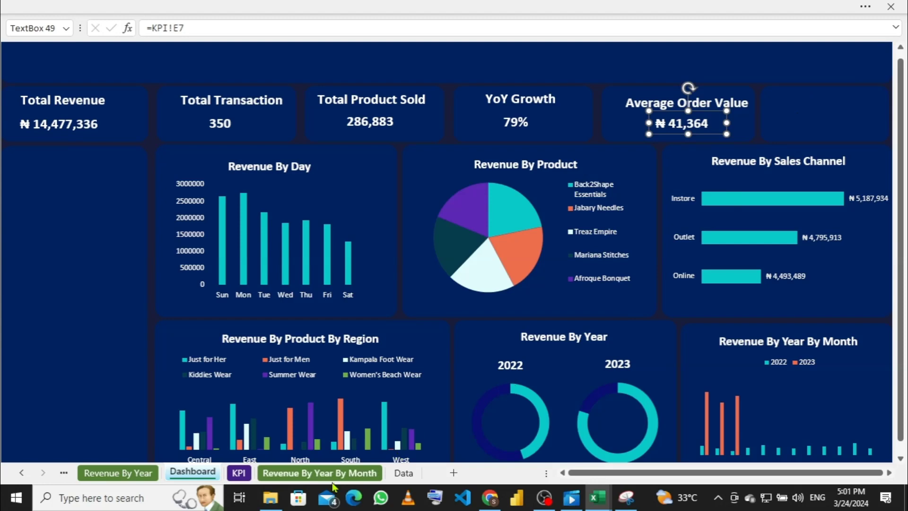
Step: On the KPI sheet, check that F7 and the pivot's F4 both show the distinct count of 6
{"action": "left_click", "coordinate": [239, 473]}
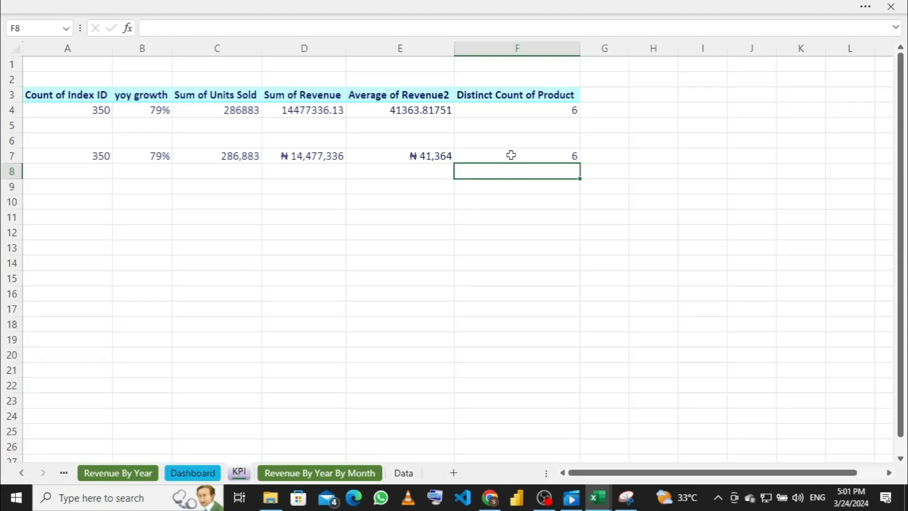
{"action": "left_click", "coordinate": [511, 155]}
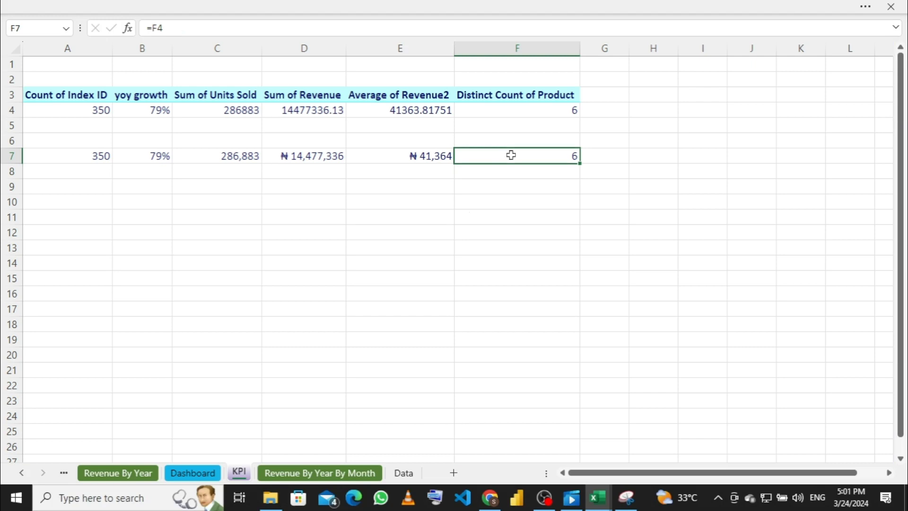
{"action": "left_click", "coordinate": [546, 109]}
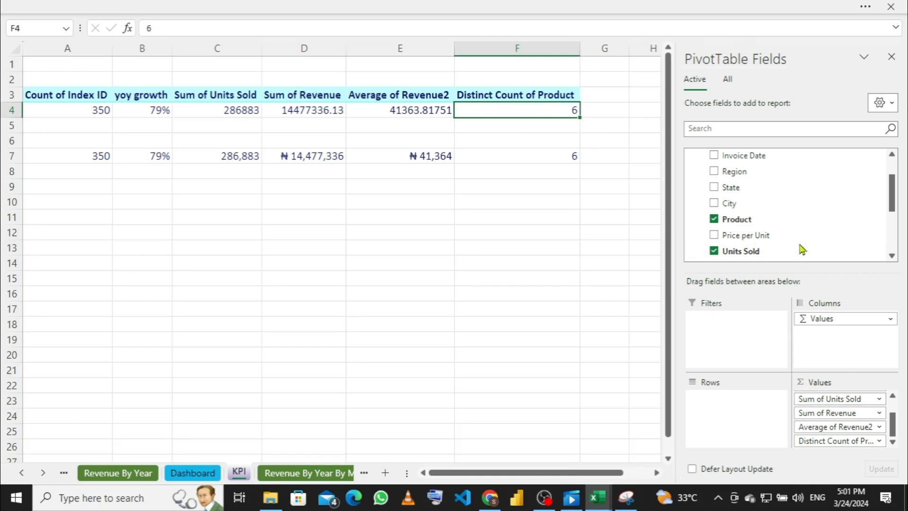
{"action": "left_click", "coordinate": [881, 442]}
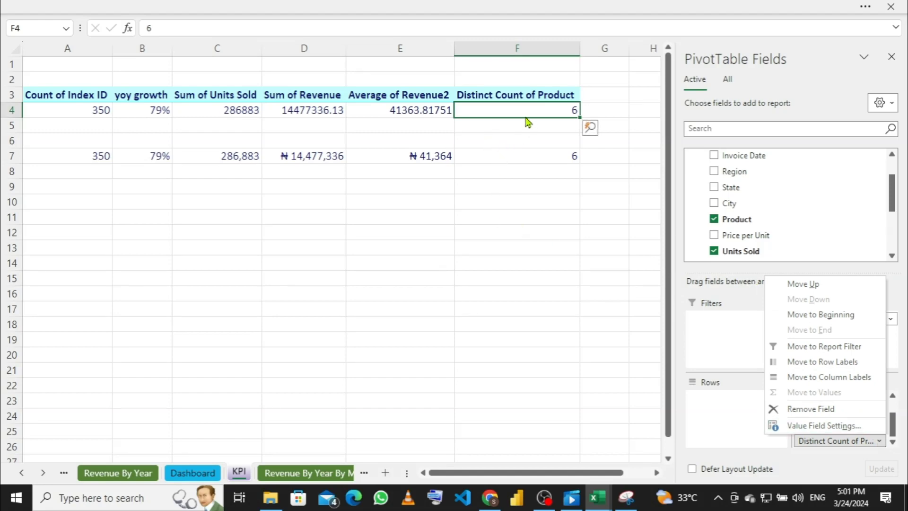
{"action": "left_click", "coordinate": [503, 376]}
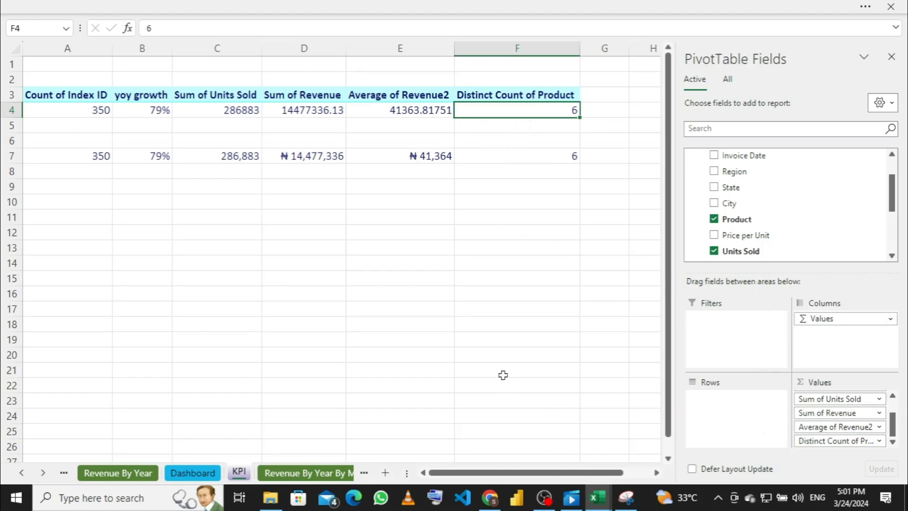
Step: Briefly show the ribbon's PivotTable Analyze tools, then hide the ribbon again
{"action": "left_click", "coordinate": [505, 7]}
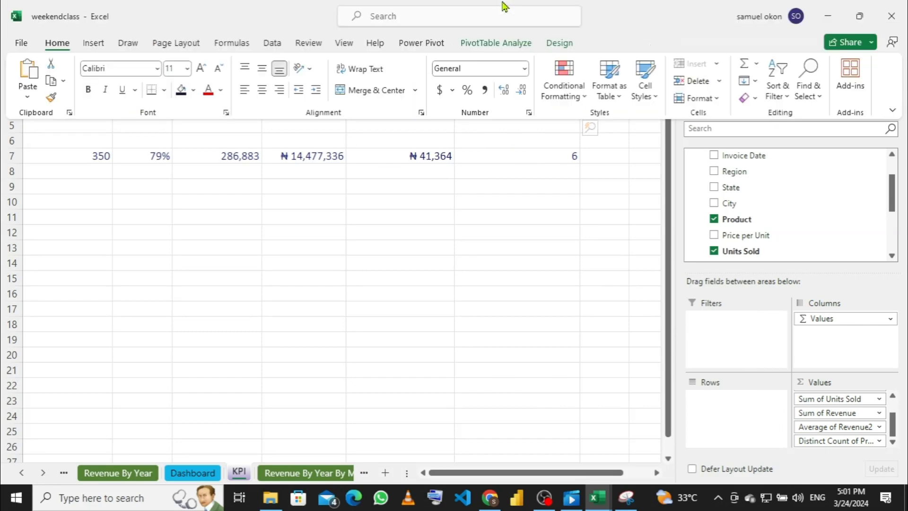
{"action": "left_click", "coordinate": [485, 47]}
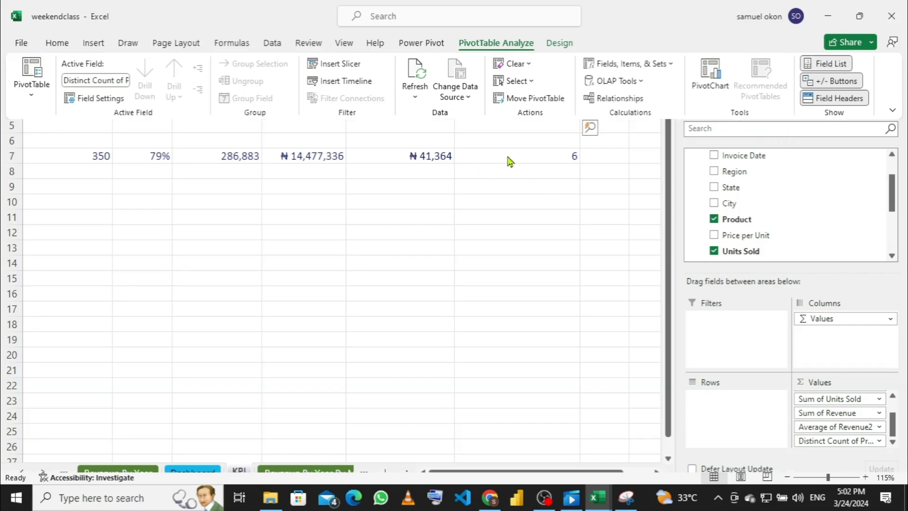
{"action": "key", "text": "ctrl+shift+F1"}
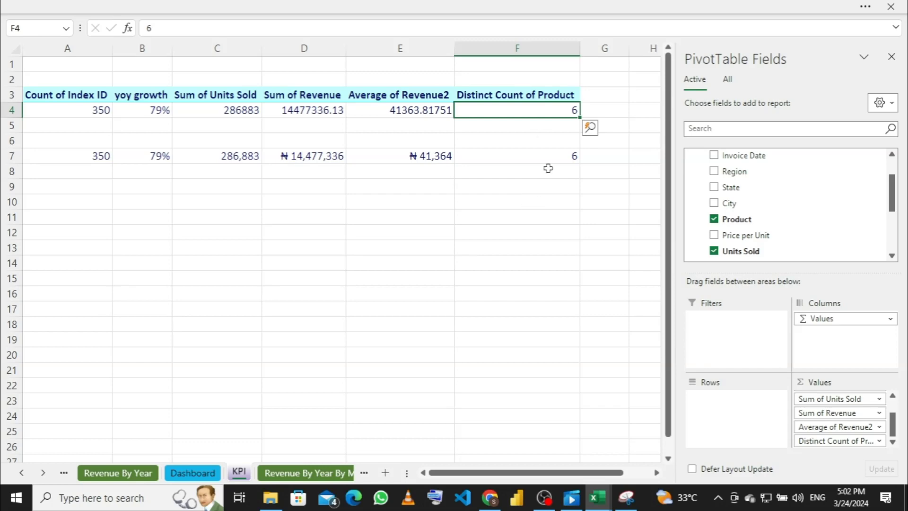
Step: Confirm the Distinct Count summary for the Product value field in the pivot
{"action": "left_click", "coordinate": [880, 441]}
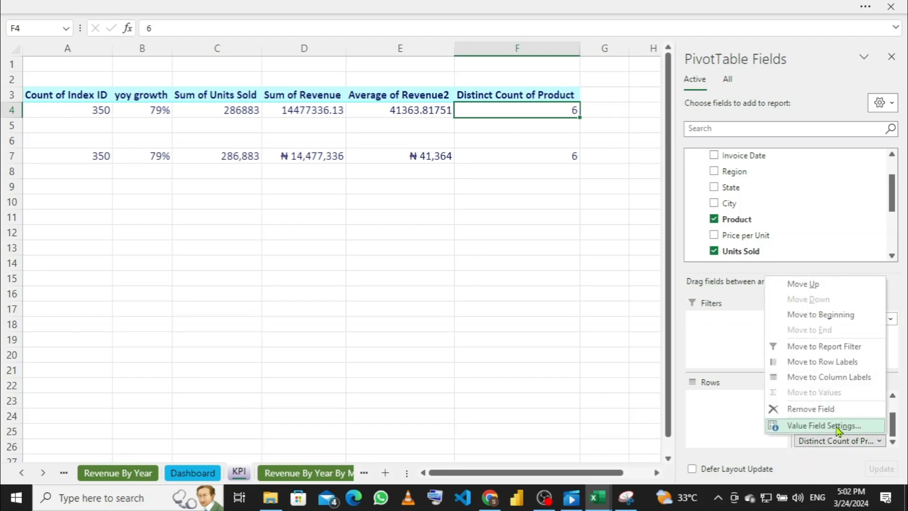
{"action": "left_click", "coordinate": [835, 426]}
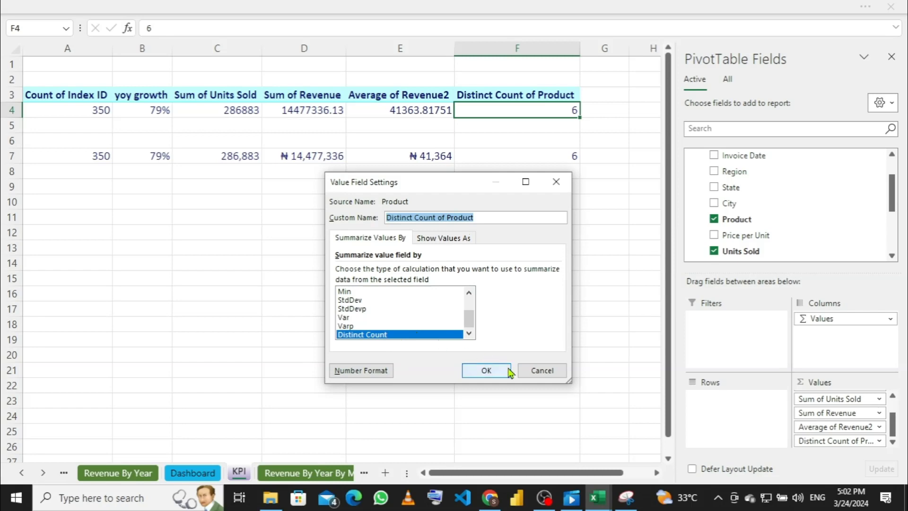
{"action": "left_click", "coordinate": [485, 371]}
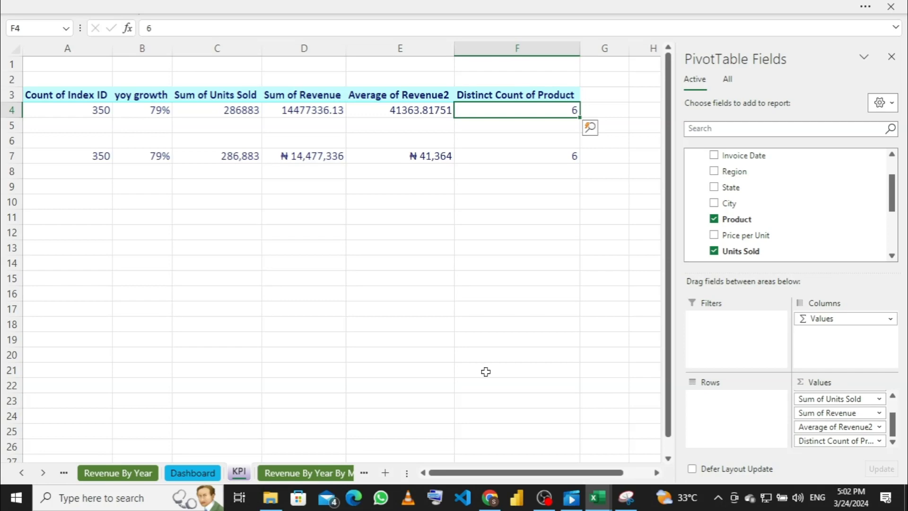
Step: On the Dashboard, duplicate the Average Order Value title into the empty sixth card
{"action": "left_click", "coordinate": [189, 474]}
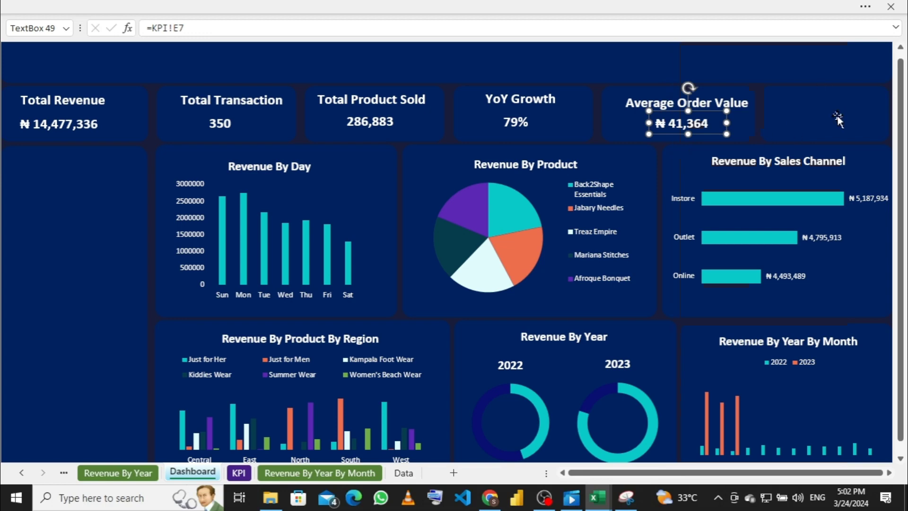
{"action": "left_click", "coordinate": [714, 100]}
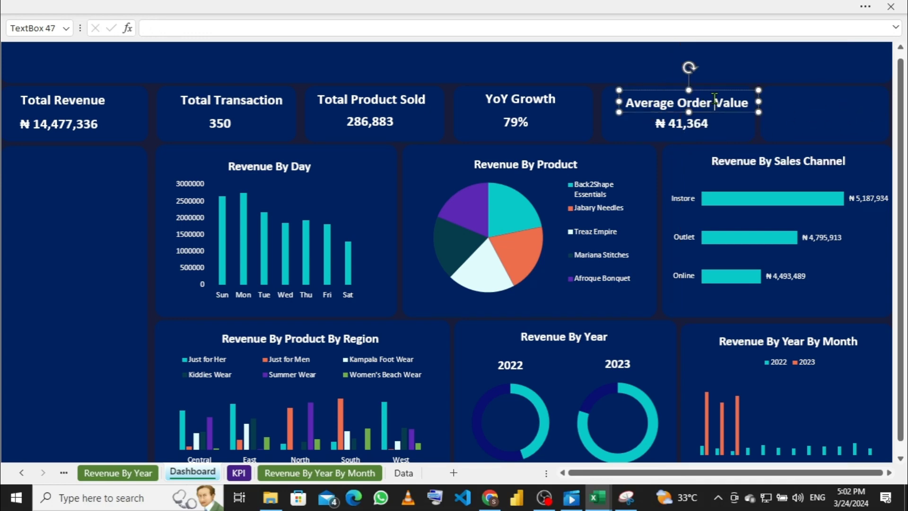
{"action": "left_click", "coordinate": [762, 97]}
{"action": "left_click", "coordinate": [749, 100]}
{"action": "key", "text": "ctrl+d"}
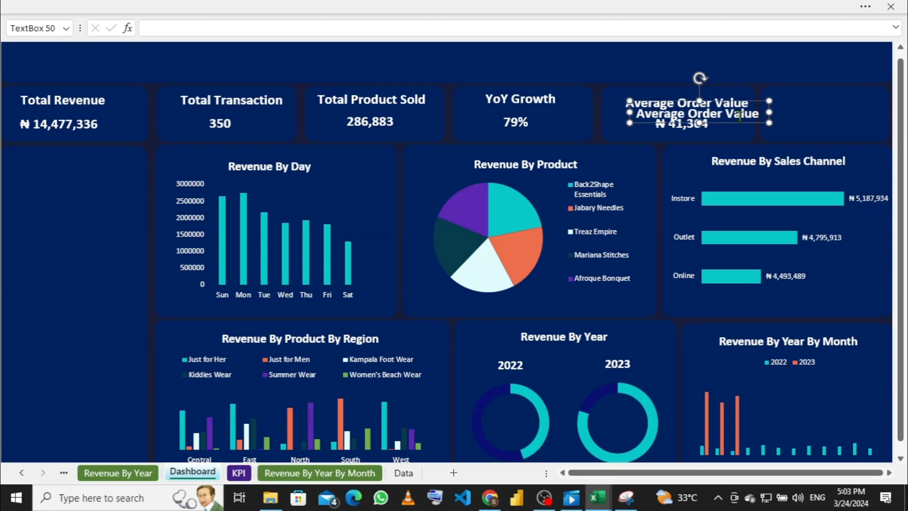
{"action": "key", "text": "Right"}
{"action": "key", "text": "Right"}
{"action": "key", "text": "Right"}
{"action": "key", "text": "Right"}
{"action": "key", "text": "Right"}
{"action": "key", "text": "Right"}
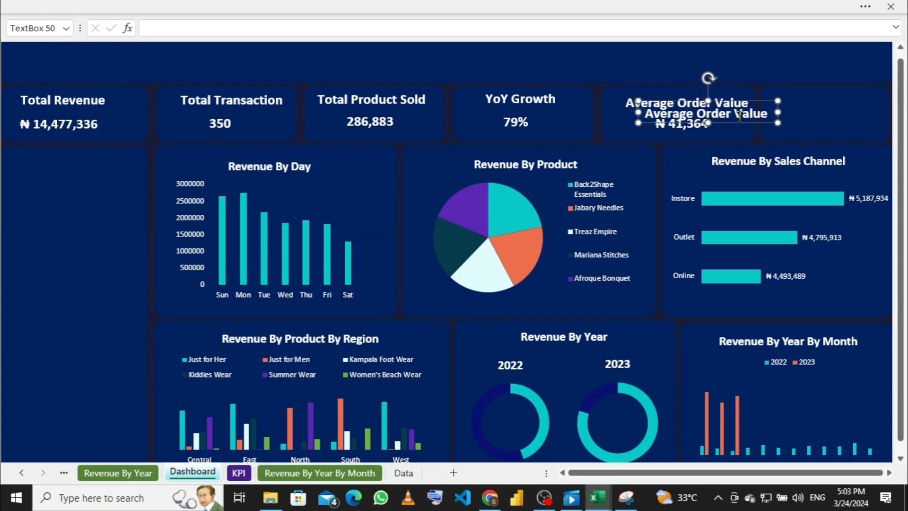
{"action": "key", "text": "Right"}
{"action": "key", "text": "Right"}
{"action": "key", "text": "Right"}
{"action": "key", "text": "Right"}
{"action": "key", "text": "Right"}
{"action": "key", "text": "Right"}
{"action": "key", "text": "Right"}
{"action": "key", "text": "Right"}
{"action": "key", "text": "Right"}
{"action": "key", "text": "Right"}
{"action": "key", "text": "Right"}
{"action": "key", "text": "Right"}
{"action": "key", "text": "Right"}
{"action": "key", "text": "Right"}
{"action": "key", "text": "Right"}
{"action": "key", "text": "Right"}
{"action": "key", "text": "Right"}
{"action": "key", "text": "Right"}
{"action": "key", "text": "Right"}
{"action": "key", "text": "Right"}
{"action": "key", "text": "Right"}
{"action": "key", "text": "Right"}
{"action": "key", "text": "Right"}
{"action": "key", "text": "Right"}
{"action": "key", "text": "Right"}
{"action": "key", "text": "Right"}
{"action": "key", "text": "Right"}
{"action": "key", "text": "Right"}
{"action": "key", "text": "Right"}
{"action": "key", "text": "Right"}
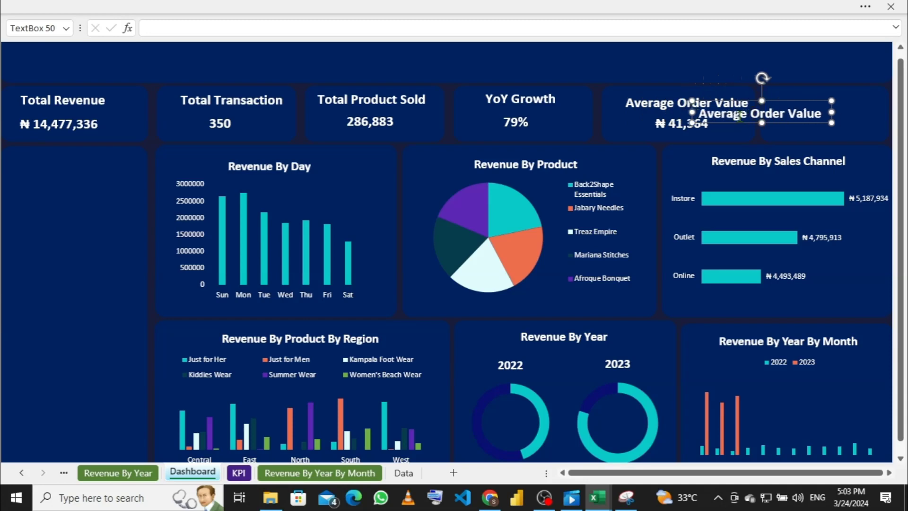
{"action": "key", "text": "Right"}
{"action": "key", "text": "Right"}
{"action": "key", "text": "Right"}
{"action": "key", "text": "Right"}
{"action": "key", "text": "Right"}
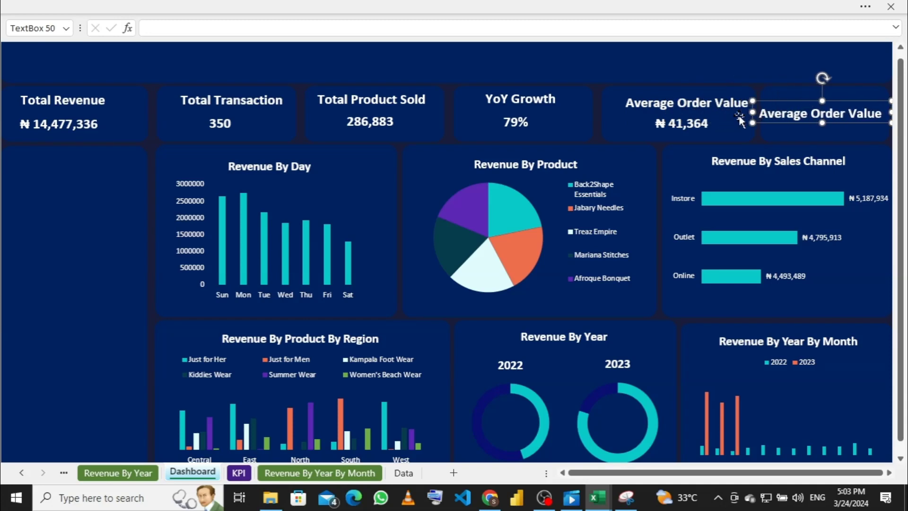
Step: Narrow the copied title and retype it as 'No. Of Product'
{"action": "left_click_drag", "start_coordinate": [752, 112], "coordinate": [769, 93]}
{"action": "left_click", "coordinate": [789, 97]}
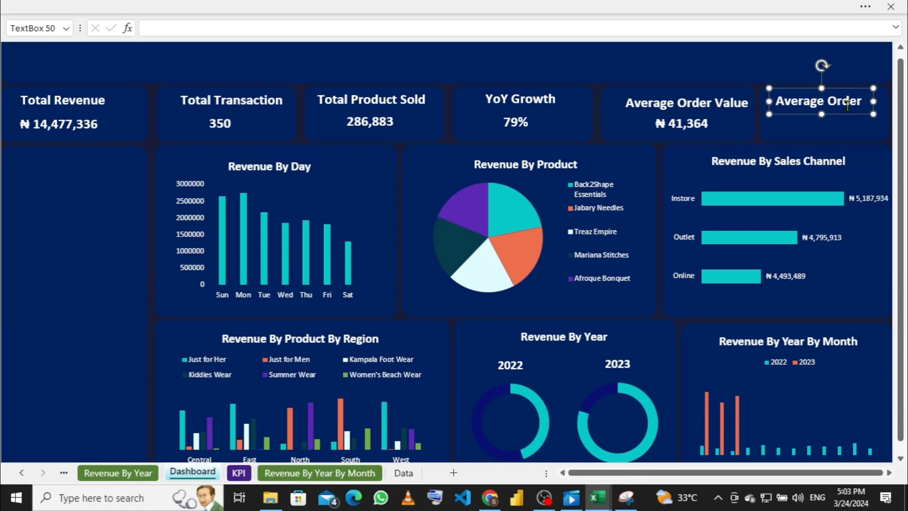
{"action": "left_click", "coordinate": [869, 101]}
{"action": "key", "text": "BackSpace"}
{"action": "key", "text": "BackSpace"}
{"action": "key", "text": "BackSpace"}
{"action": "key", "text": "BackSpace"}
{"action": "key", "text": "BackSpace"}
{"action": "key", "text": "BackSpace"}
{"action": "key", "text": "BackSpace"}
{"action": "key", "text": "BackSpace"}
{"action": "left_click", "coordinate": [858, 97]}
{"action": "key", "text": "BackSpace"}
{"action": "key", "text": "BackSpace"}
{"action": "key", "text": "BackSpace"}
{"action": "key", "text": "BackSpace"}
{"action": "key", "text": "BackSpace"}
{"action": "key", "text": "BackSpace"}
{"action": "key", "text": "BackSpace"}
{"action": "key", "text": "BackSpace"}
{"action": "key", "text": "BackSpace"}
{"action": "key", "text": "BackSpace"}
{"action": "key", "text": "BackSpace"}
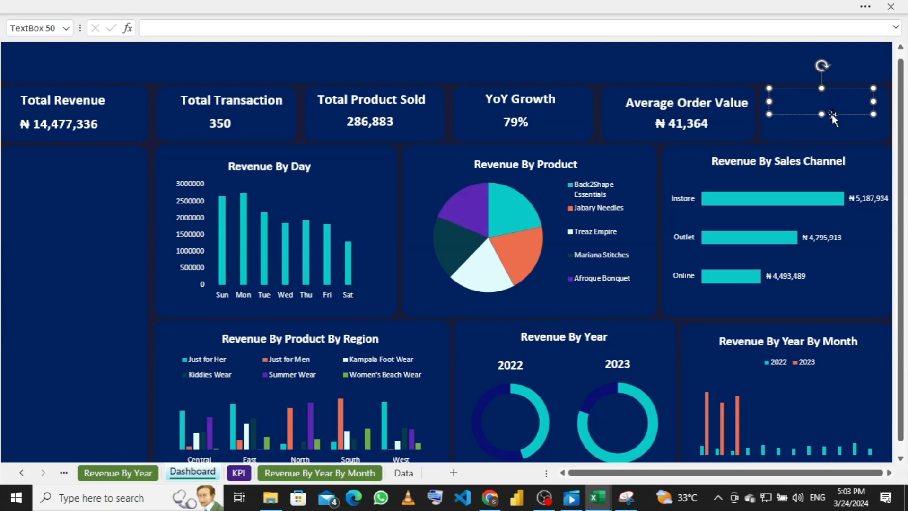
{"action": "type", "text": "No. Of Product"}
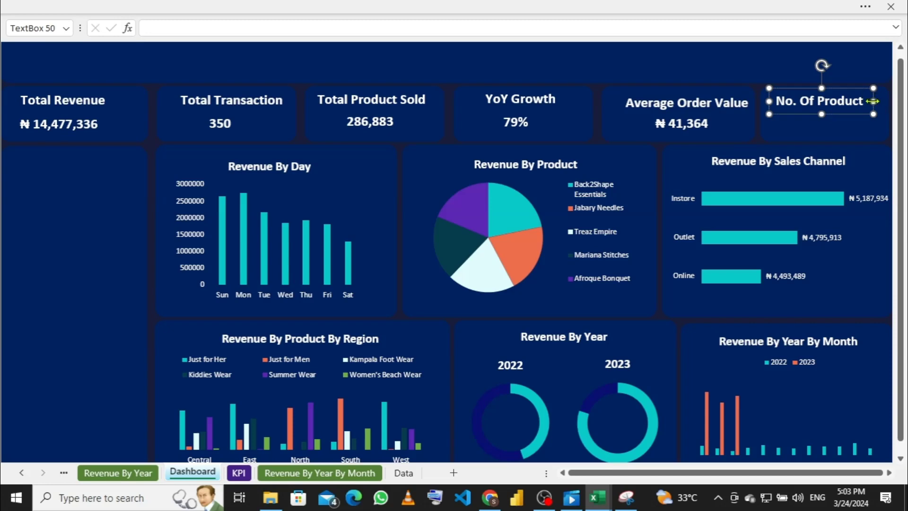
Step: Duplicate the No. Of Product title and place the slightly taller copy just below it
{"action": "key", "text": "Right"}
{"action": "key", "text": "Right"}
{"action": "key", "text": "Right"}
{"action": "key", "text": "Right"}
{"action": "key", "text": "Right"}
{"action": "key", "text": "Right"}
{"action": "key", "text": "Right"}
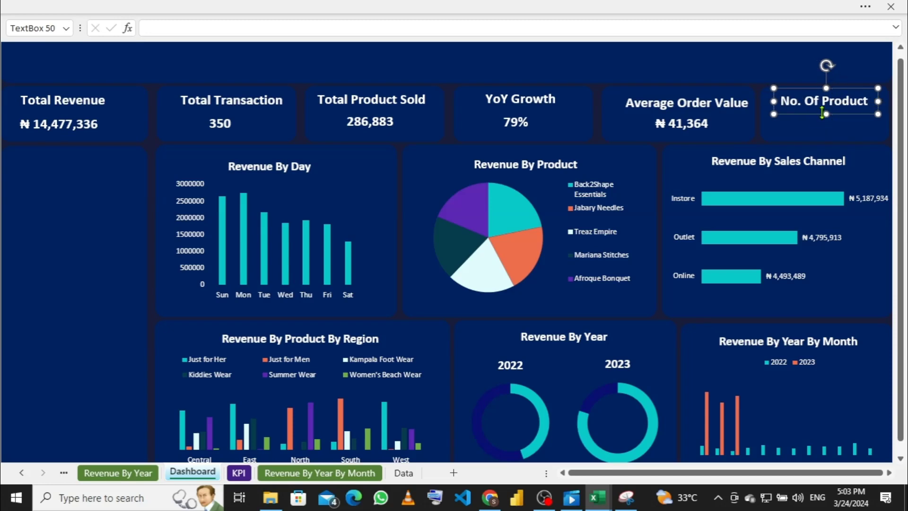
{"action": "key", "text": "ctrl+d"}
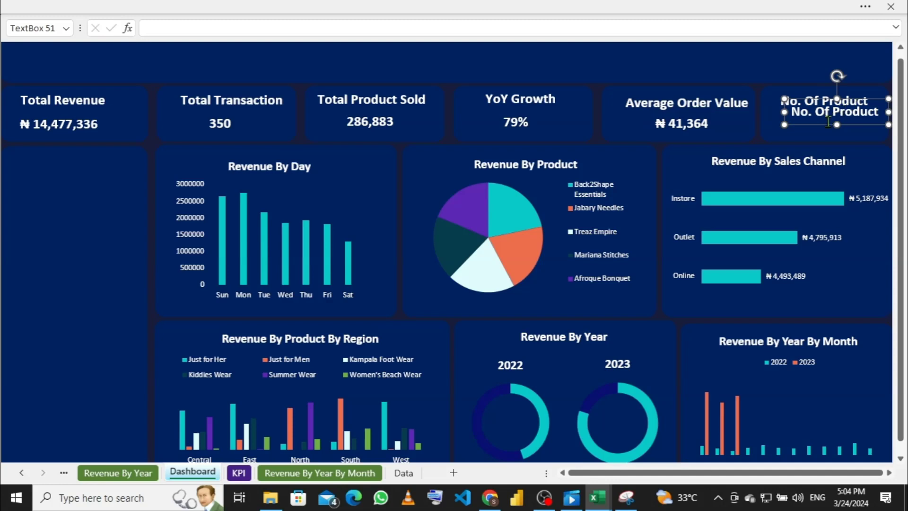
{"action": "key", "text": "Down"}
{"action": "key", "text": "Down"}
{"action": "key", "text": "Down"}
{"action": "key", "text": "Down"}
{"action": "key", "text": "Down"}
{"action": "key", "text": "Down"}
{"action": "key", "text": "Down"}
{"action": "key", "text": "Down"}
{"action": "key", "text": "Down"}
{"action": "key", "text": "Down"}
{"action": "key", "text": "Down"}
{"action": "key", "text": "Down"}
{"action": "key", "text": "Down"}
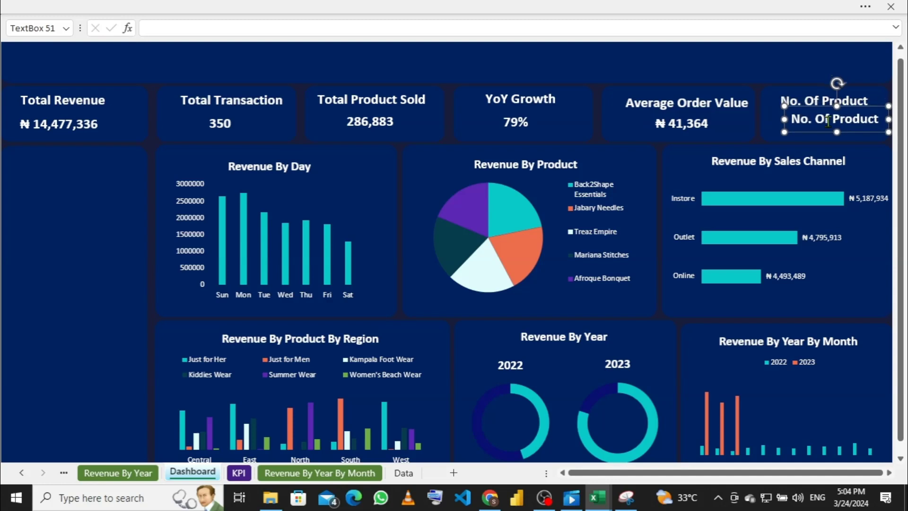
{"action": "key", "text": "Left"}
{"action": "key", "text": "Left"}
{"action": "key", "text": "Left"}
{"action": "key", "text": "Left"}
{"action": "key", "text": "Left"}
{"action": "key", "text": "Left"}
{"action": "key", "text": "Left"}
{"action": "key", "text": "Left"}
{"action": "key", "text": "Left"}
{"action": "key", "text": "Left"}
{"action": "key", "text": "Left"}
{"action": "key", "text": "Left"}
{"action": "key", "text": "Left"}
{"action": "key", "text": "Left"}
{"action": "key", "text": "Left"}
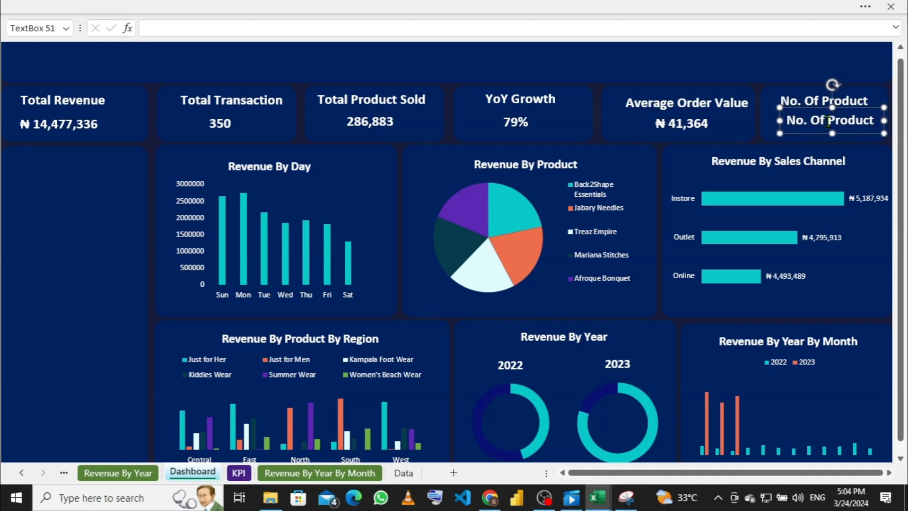
{"action": "key", "text": "Up"}
{"action": "key", "text": "Up"}
{"action": "key", "text": "Up"}
{"action": "key", "text": "Up"}
{"action": "key", "text": "Up"}
{"action": "key", "text": "Up"}
{"action": "key", "text": "Up"}
{"action": "key", "text": "Up"}
{"action": "key", "text": "Up"}
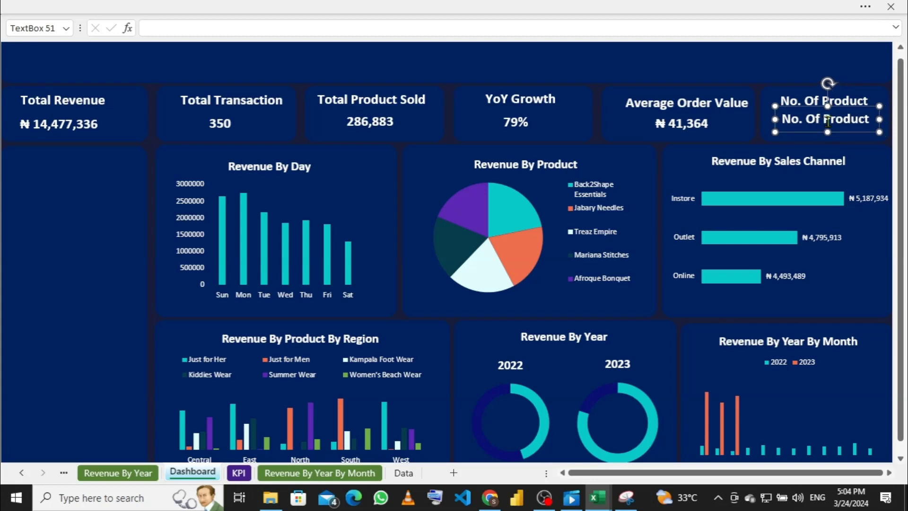
{"action": "key", "text": "Up"}
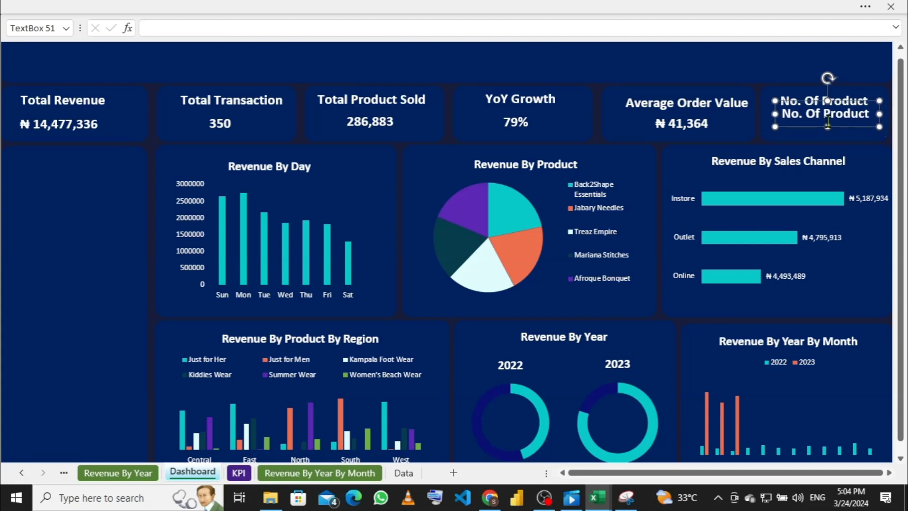
{"action": "key", "text": "Left"}
{"action": "key", "text": "Left"}
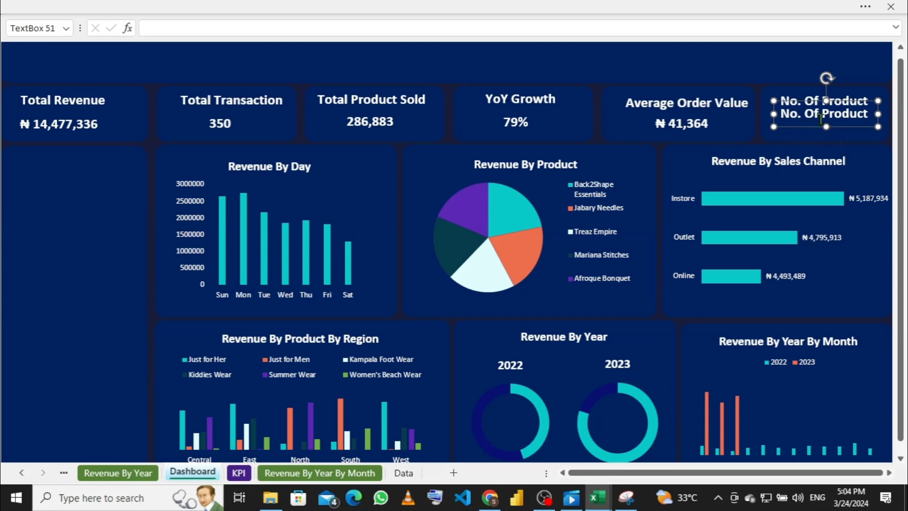
{"action": "left_click_drag", "start_coordinate": [826, 128], "coordinate": [825, 135]}
Step: Clear the copy's text and link it to =KPI!F7 through the formula bar
{"action": "left_click", "coordinate": [873, 112]}
{"action": "key", "text": "BackSpace"}
{"action": "key", "text": "BackSpace"}
{"action": "key", "text": "BackSpace"}
{"action": "key", "text": "BackSpace"}
{"action": "key", "text": "BackSpace"}
{"action": "key", "text": "BackSpace"}
{"action": "key", "text": "BackSpace"}
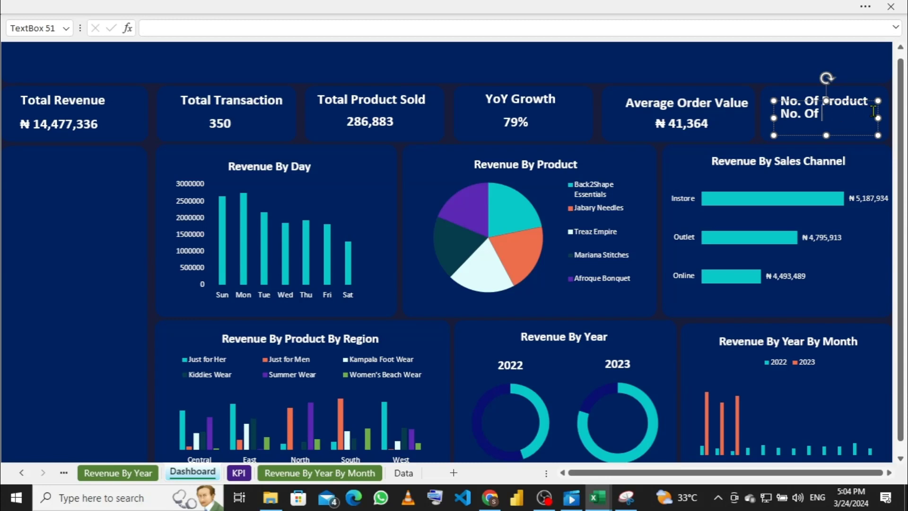
{"action": "key", "text": "BackSpace"}
{"action": "key", "text": "BackSpace"}
{"action": "key", "text": "BackSpace"}
{"action": "key", "text": "BackSpace"}
{"action": "key", "text": "BackSpace"}
{"action": "key", "text": "BackSpace"}
{"action": "key", "text": "BackSpace"}
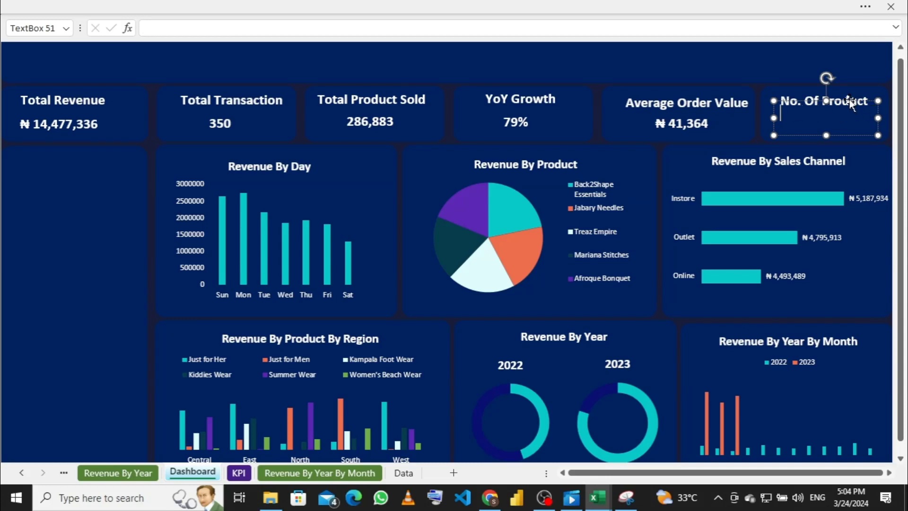
{"action": "left_click", "coordinate": [523, 24]}
{"action": "type", "text": "="}
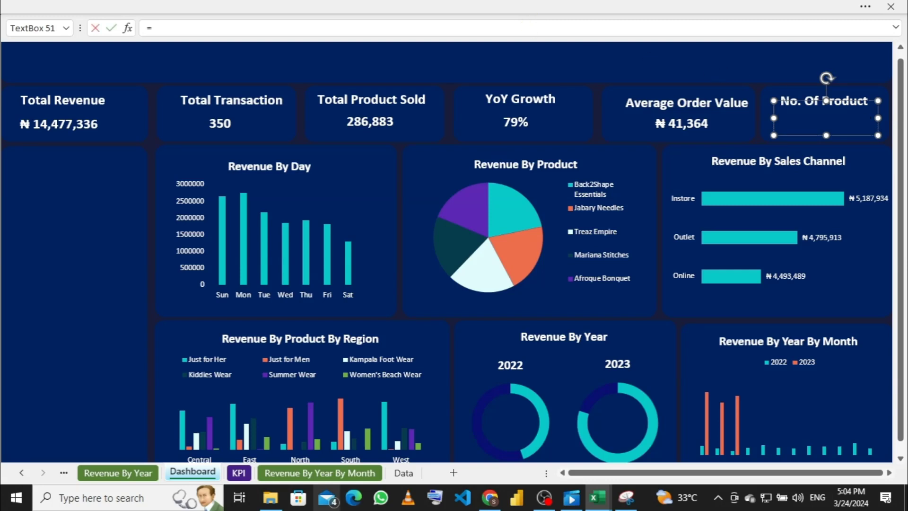
{"action": "left_click", "coordinate": [239, 472]}
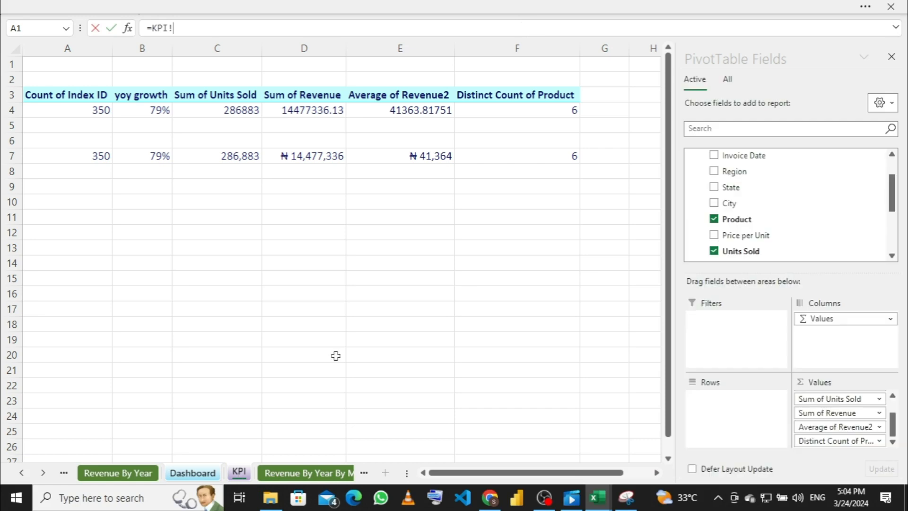
{"action": "left_click", "coordinate": [546, 156]}
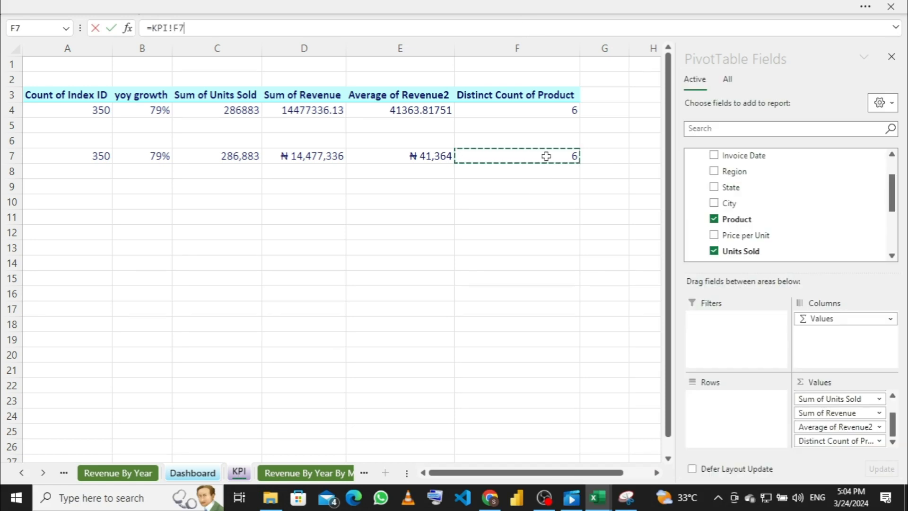
{"action": "key", "text": "Return"}
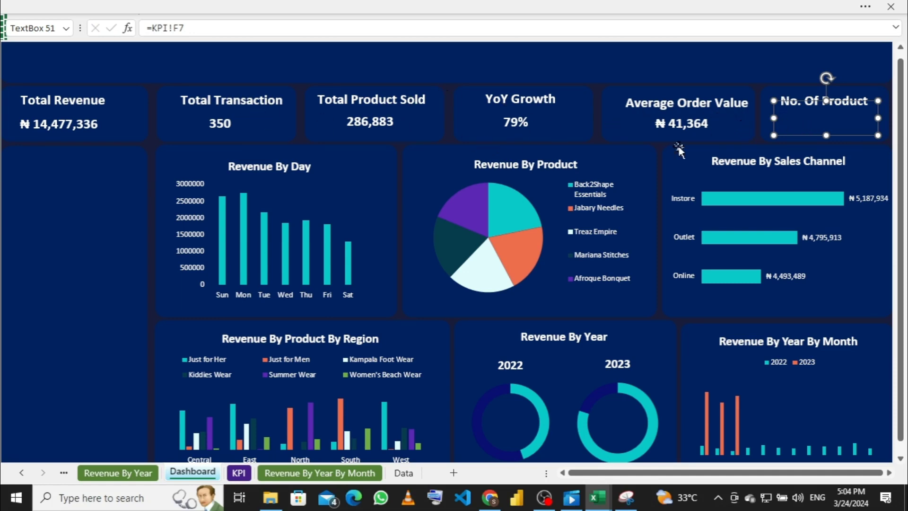
Step: Format Paint the ₦ 41,364 value box's style onto the product count box
{"action": "left_click", "coordinate": [682, 126]}
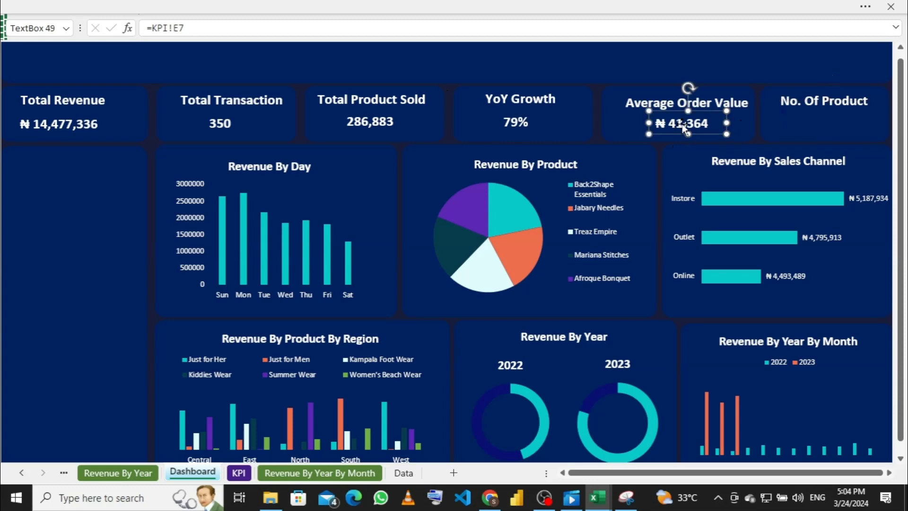
{"action": "left_click", "coordinate": [324, 6]}
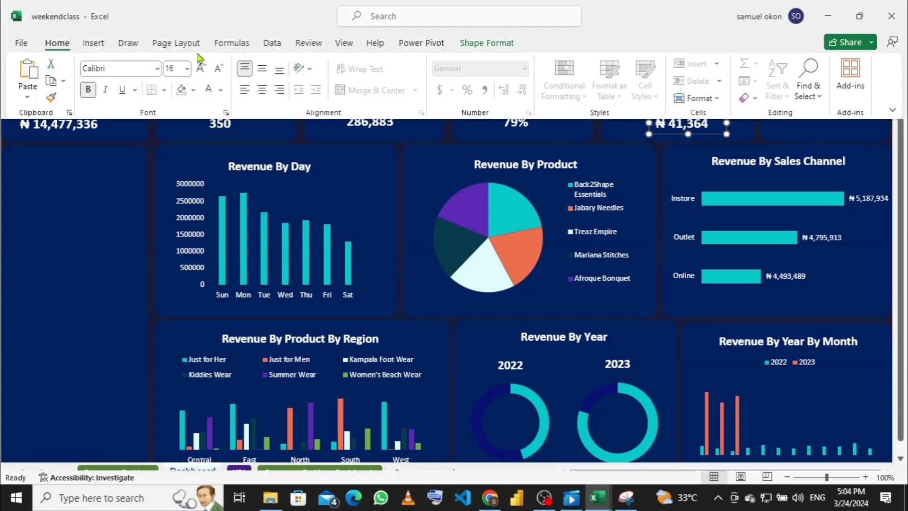
{"action": "left_click", "coordinate": [52, 99]}
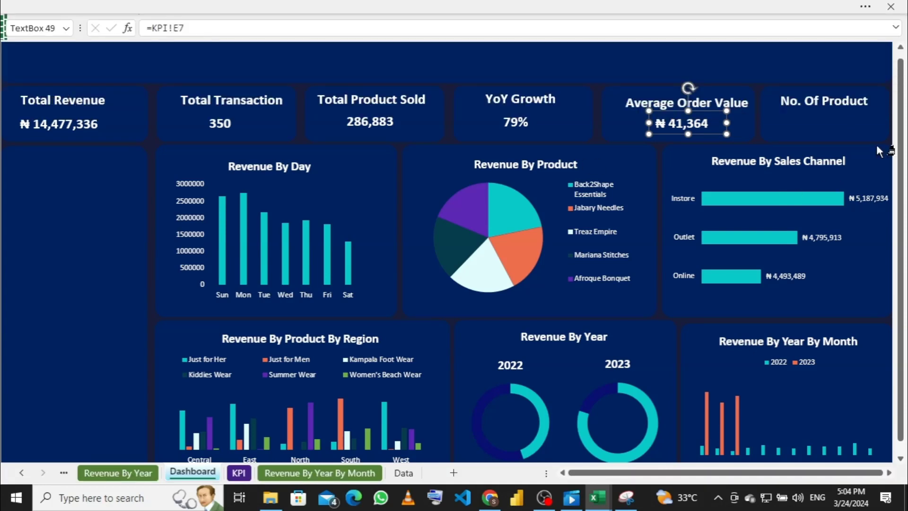
{"action": "left_click", "coordinate": [807, 114]}
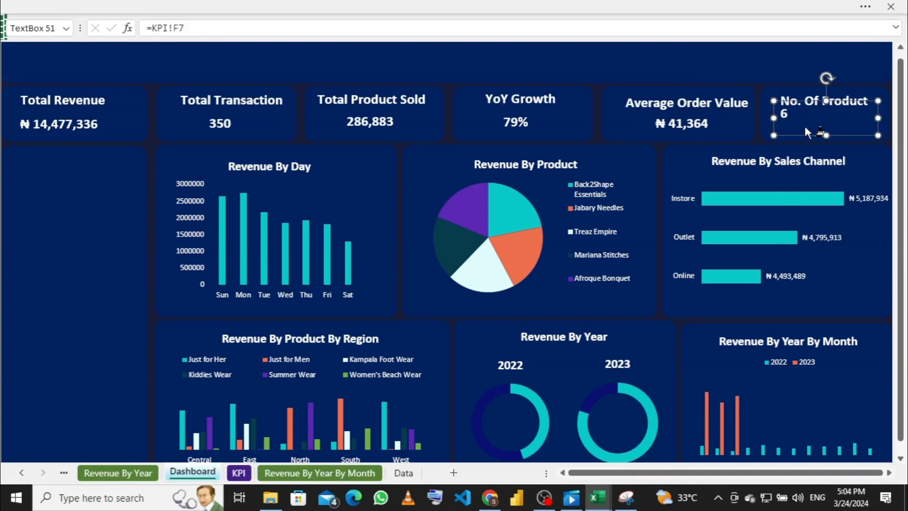
{"action": "left_click", "coordinate": [246, 7]}
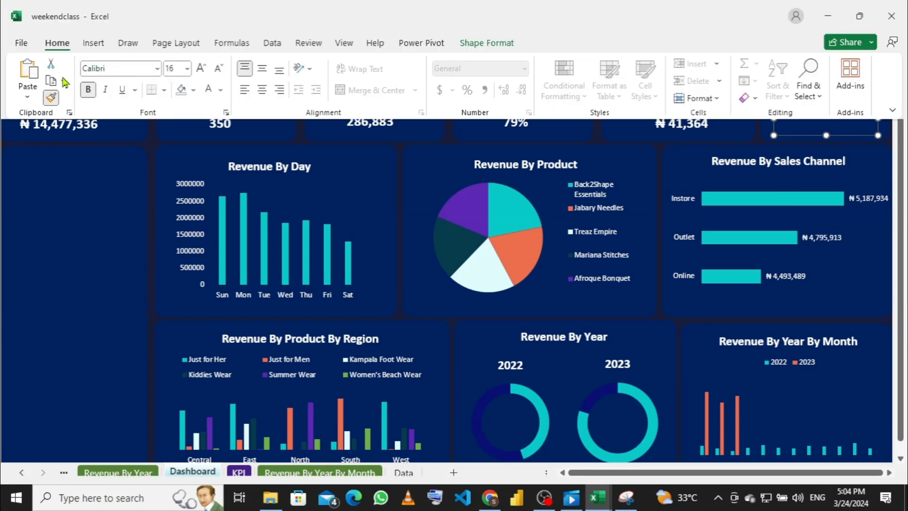
{"action": "left_click", "coordinate": [51, 98]}
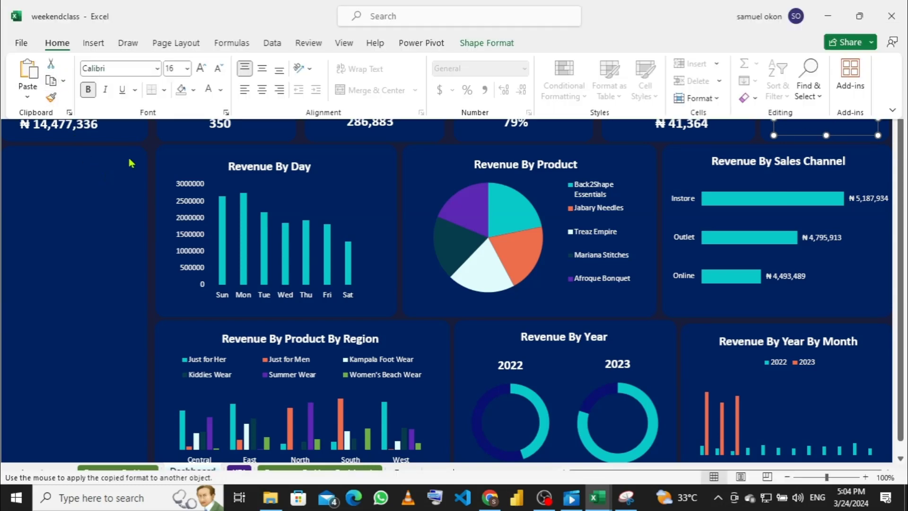
{"action": "left_click", "coordinate": [138, 142]}
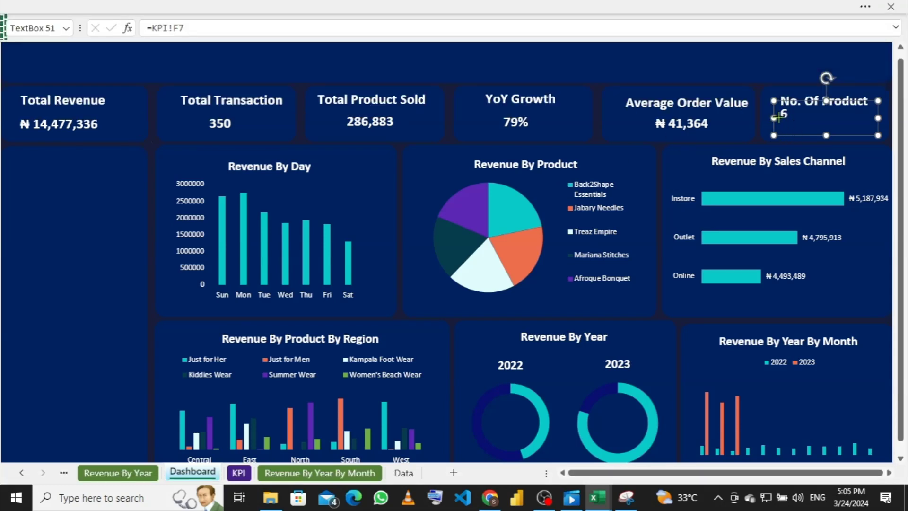
Step: Narrow the value 6 box and centre it under the No. Of Product heading
{"action": "left_click_drag", "start_coordinate": [774, 118], "coordinate": [809, 116]}
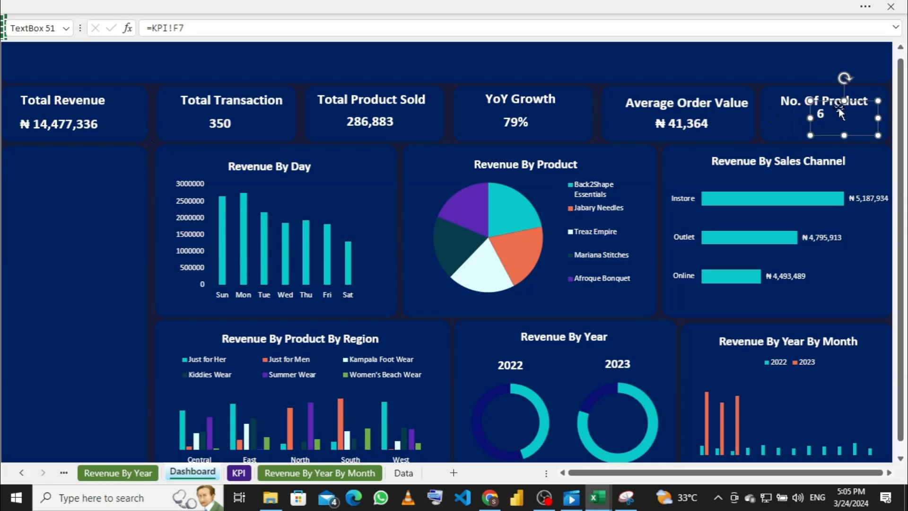
{"action": "left_click_drag", "start_coordinate": [878, 118], "coordinate": [834, 123]}
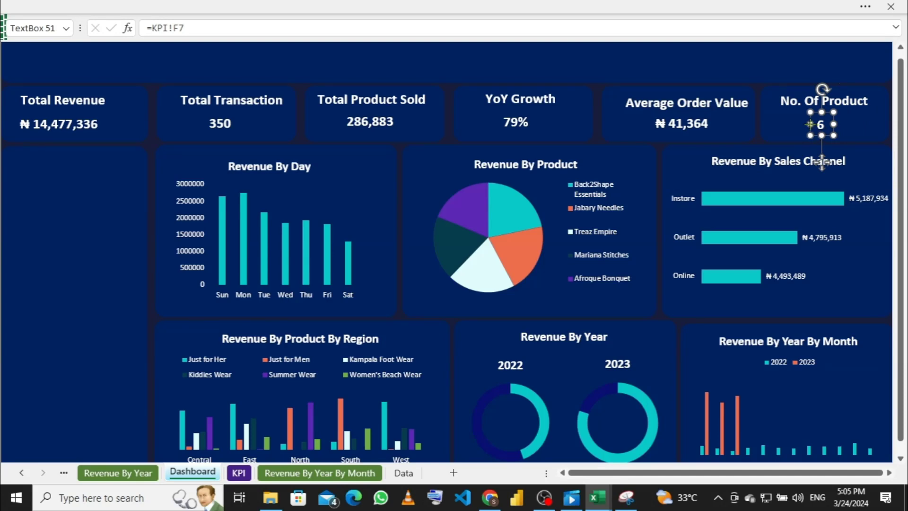
{"action": "left_click_drag", "start_coordinate": [809, 123], "coordinate": [801, 124]}
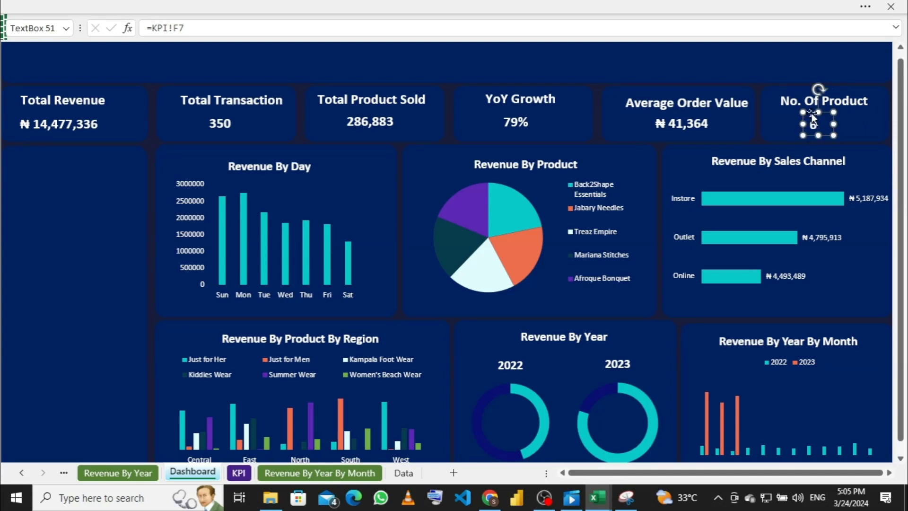
{"action": "left_click", "coordinate": [716, 59]}
{"action": "left_click", "coordinate": [717, 58]}
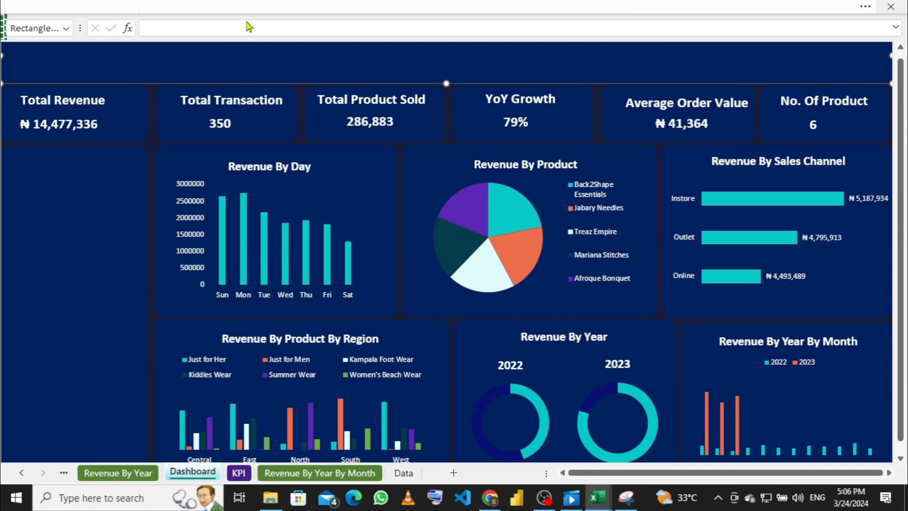
Step: Copy the Total Revenue heading box and move the copy to the banner's top-left
{"action": "left_click", "coordinate": [108, 100]}
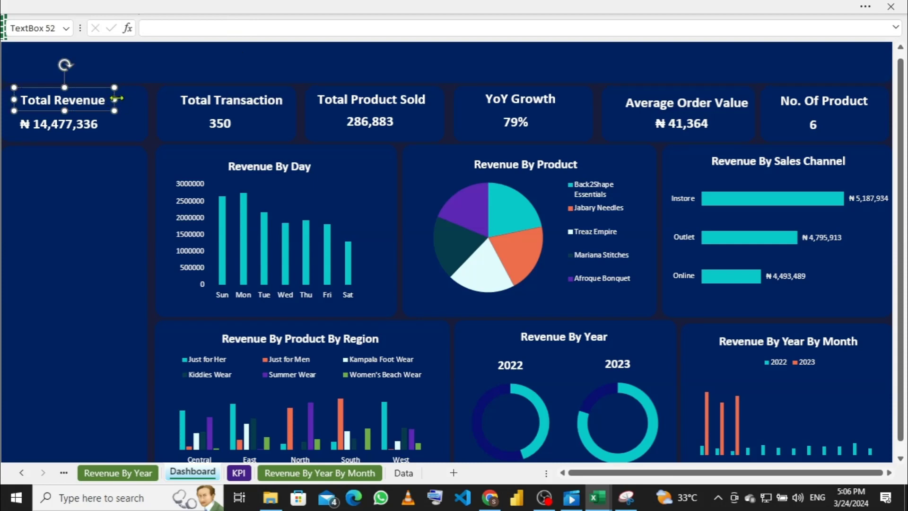
{"action": "key", "text": "ctrl+v"}
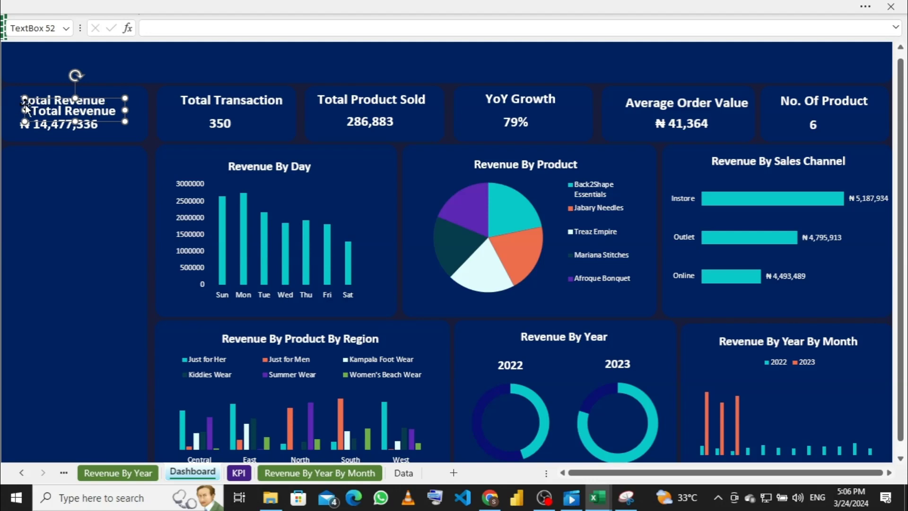
{"action": "left_click_drag", "start_coordinate": [27, 111], "coordinate": [19, 39]}
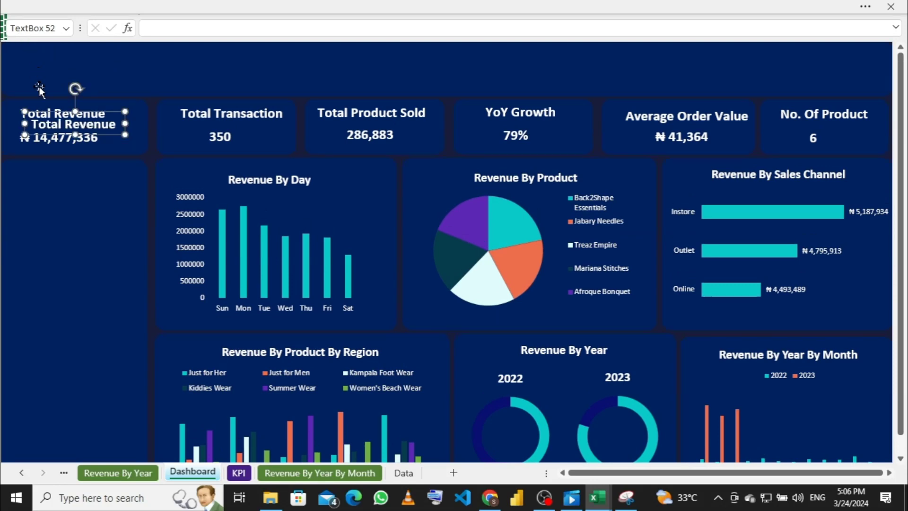
{"action": "left_click_drag", "start_coordinate": [26, 117], "coordinate": [26, 60]}
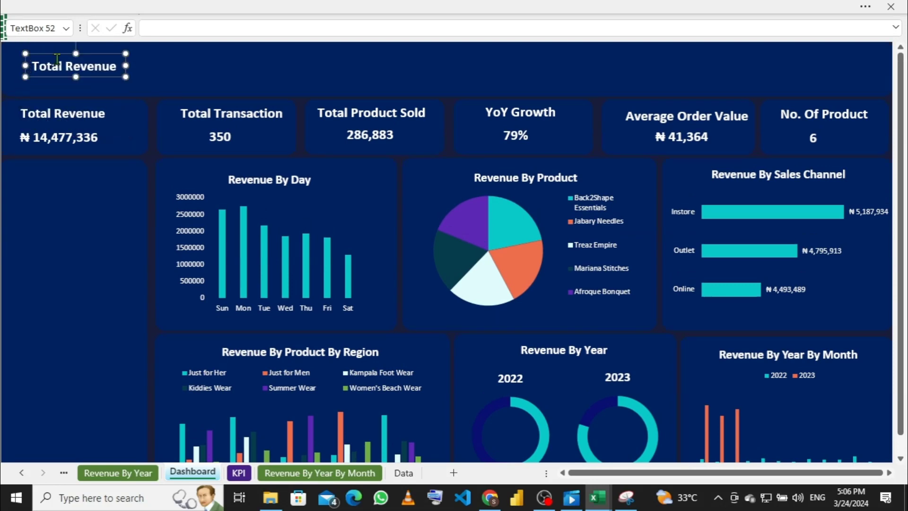
Step: Hide the formula bar from the View tab
{"action": "left_click", "coordinate": [457, 6]}
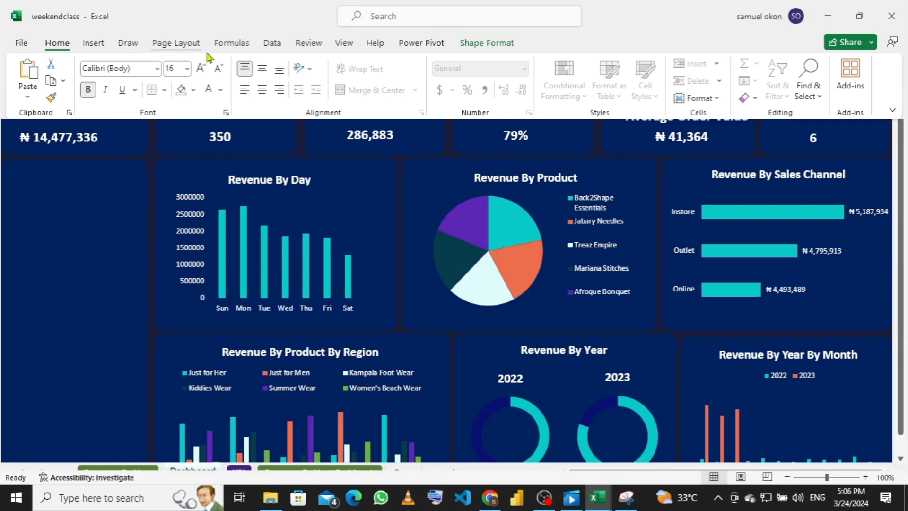
{"action": "left_click", "coordinate": [344, 44]}
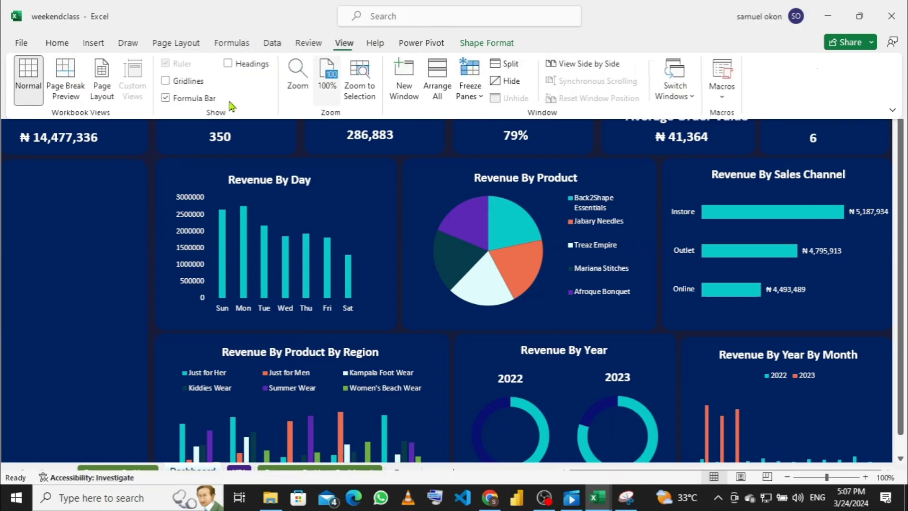
{"action": "left_click", "coordinate": [165, 97]}
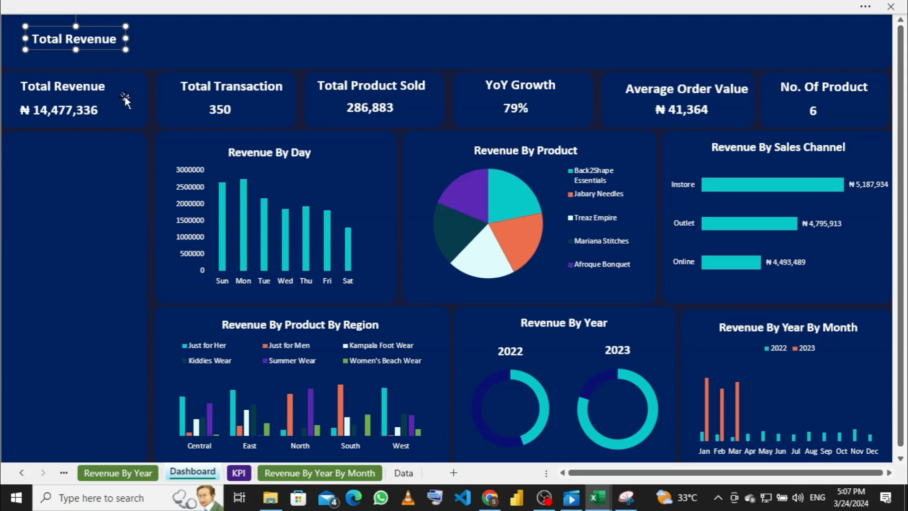
Step: Enlarge the copied box and replace its text with 'Mariana Store Analysis'
{"action": "left_click_drag", "start_coordinate": [126, 38], "coordinate": [405, 39]}
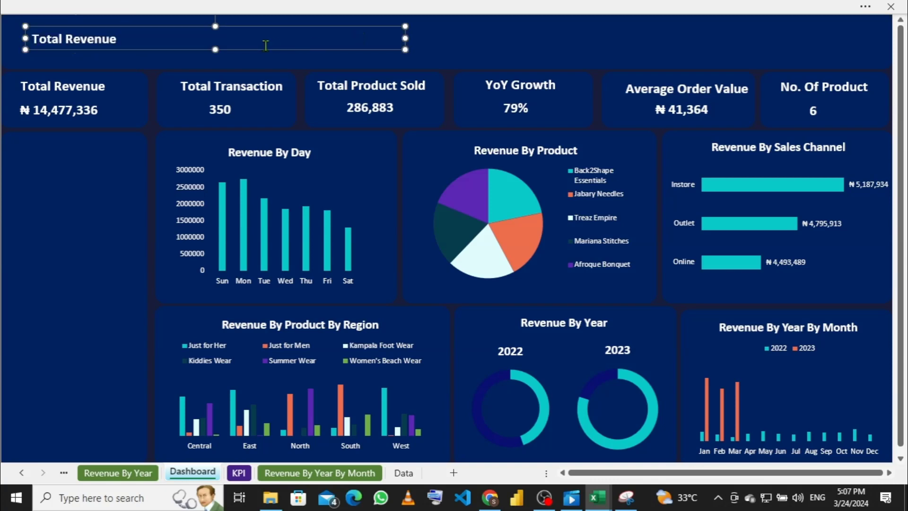
{"action": "left_click_drag", "start_coordinate": [215, 49], "coordinate": [215, 65]}
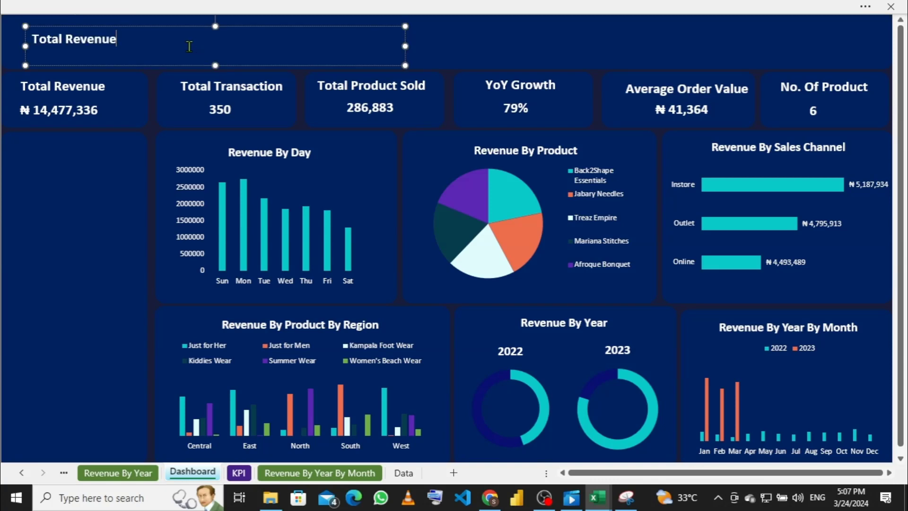
{"action": "key", "text": "BackSpace"}
{"action": "key", "text": "BackSpace"}
{"action": "key", "text": "BackSpace"}
{"action": "key", "text": "BackSpace"}
{"action": "key", "text": "BackSpace"}
{"action": "key", "text": "BackSpace"}
{"action": "key", "text": "BackSpace"}
{"action": "key", "text": "BackSpace"}
{"action": "key", "text": "BackSpace"}
{"action": "key", "text": "BackSpace"}
{"action": "key", "text": "BackSpace"}
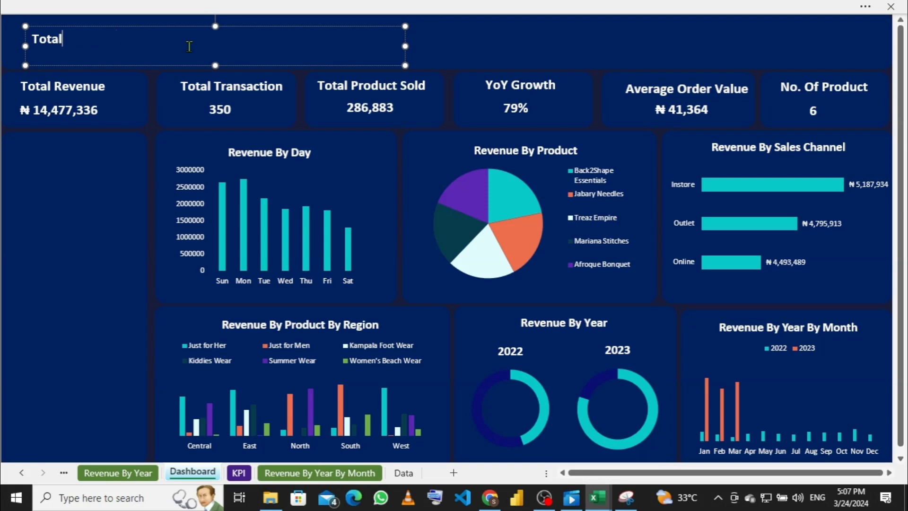
{"action": "key", "text": "BackSpace"}
{"action": "key", "text": "BackSpace"}
{"action": "type", "text": "Mariana "}
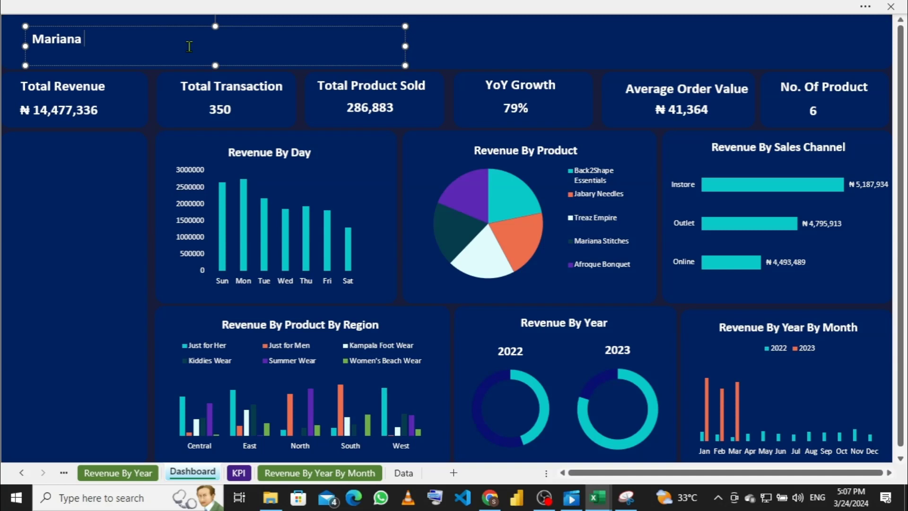
{"action": "type", "text": "Store Ana"}
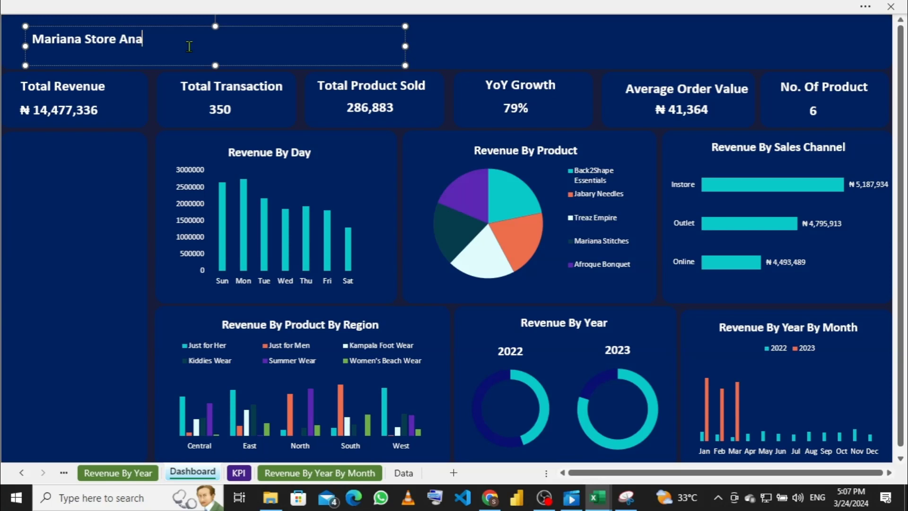
{"action": "type", "text": "lysis"}
Step: Set the title text to font size 28 and narrow the box to fit
{"action": "left_click_drag", "start_coordinate": [194, 40], "coordinate": [33, 39]}
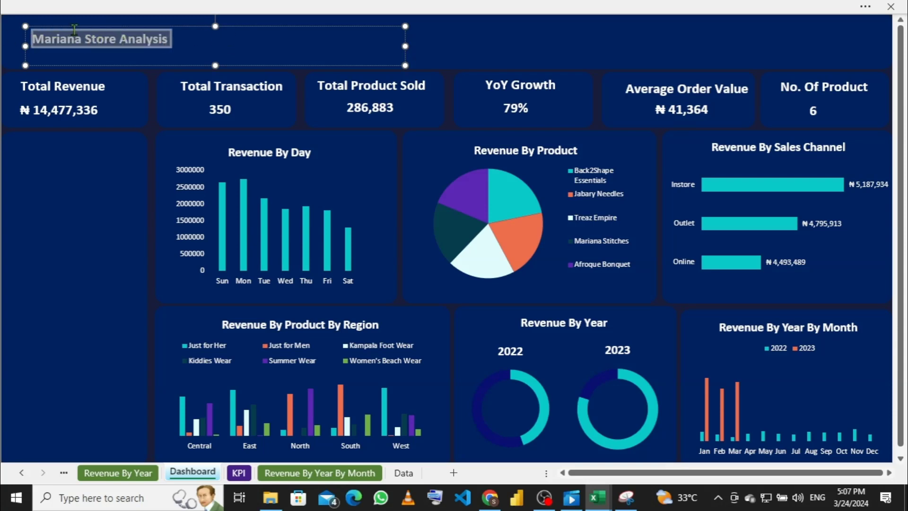
{"action": "left_click", "coordinate": [152, 7]}
{"action": "left_click", "coordinate": [68, 45]}
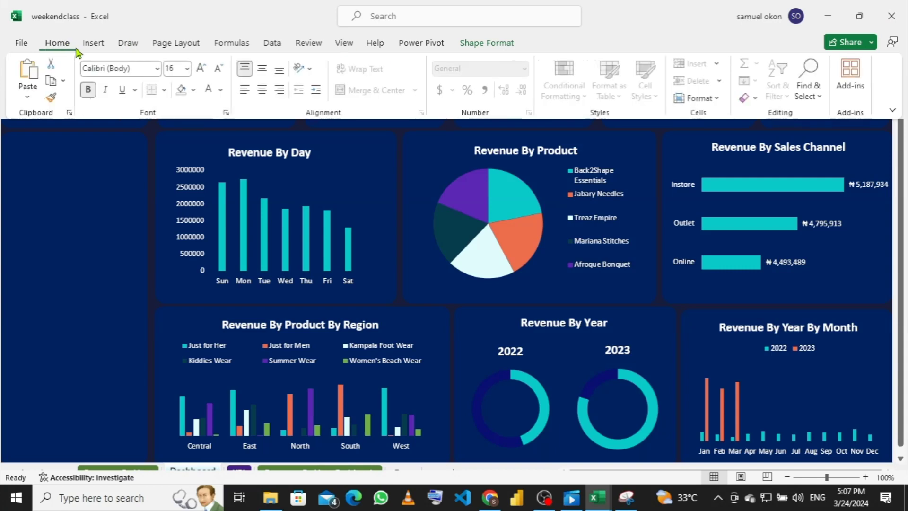
{"action": "left_click", "coordinate": [188, 69]}
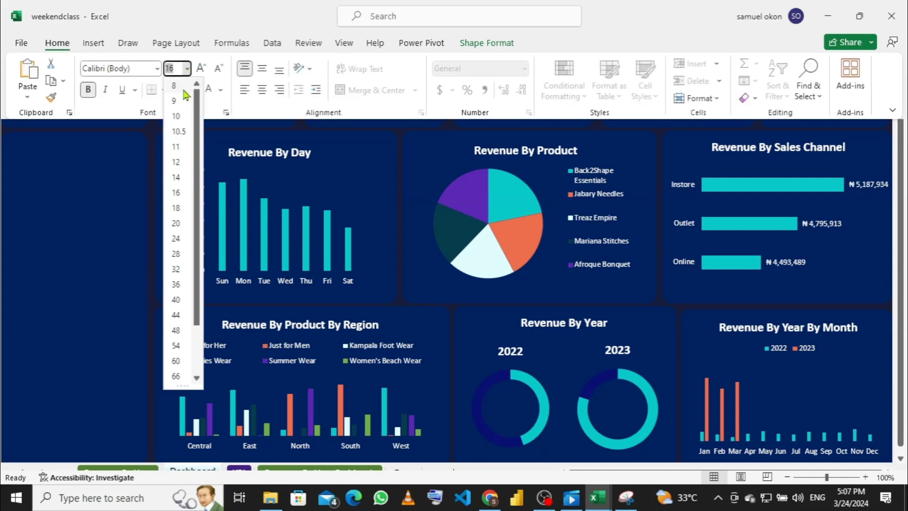
{"action": "left_click", "coordinate": [176, 253]}
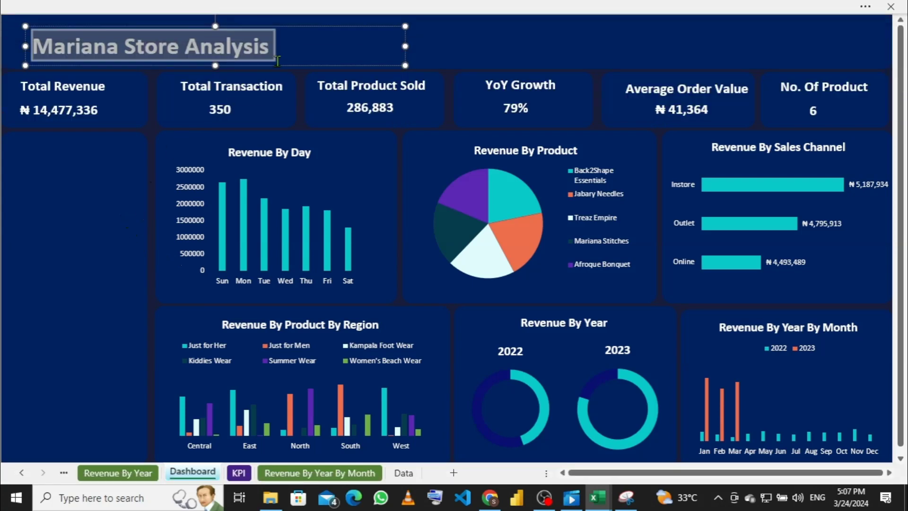
{"action": "left_click_drag", "start_coordinate": [407, 46], "coordinate": [277, 43]}
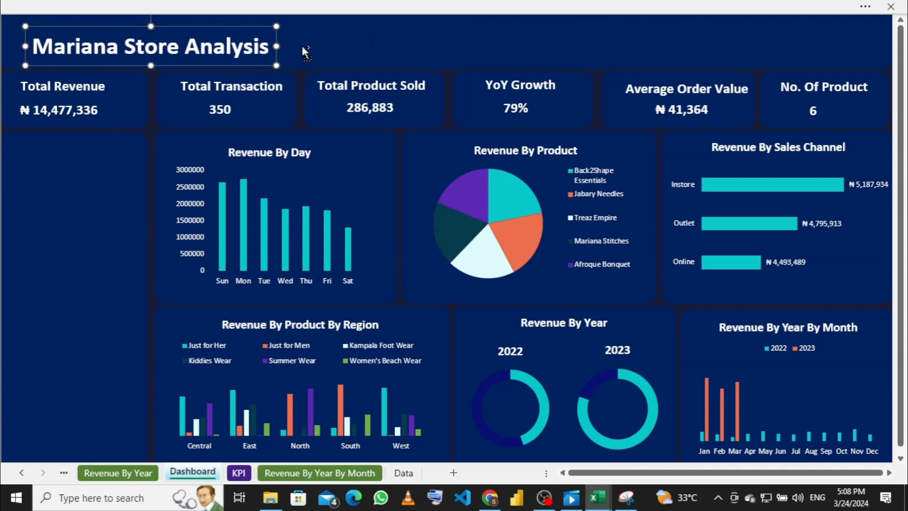
Step: Duplicate the title box beside the original and retype it as '2022-2023'
{"action": "key", "text": "ctrl+d"}
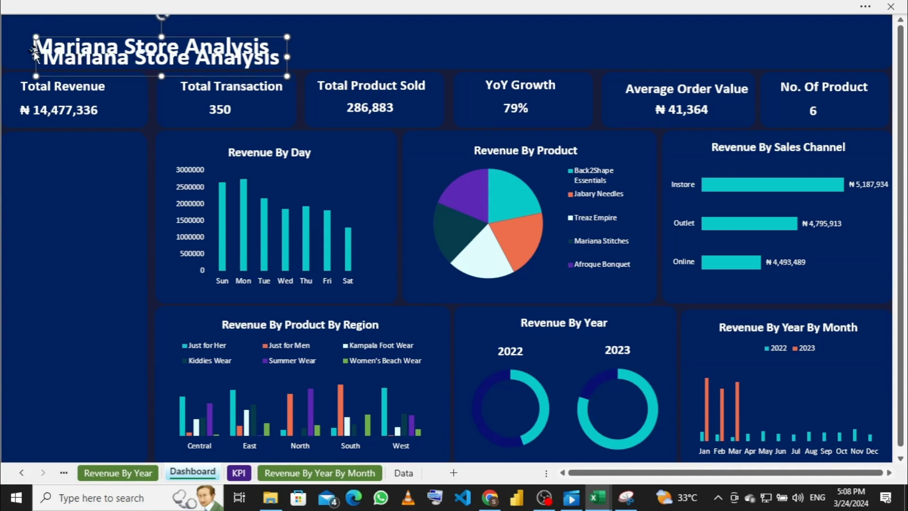
{"action": "left_click_drag", "start_coordinate": [37, 51], "coordinate": [274, 39]}
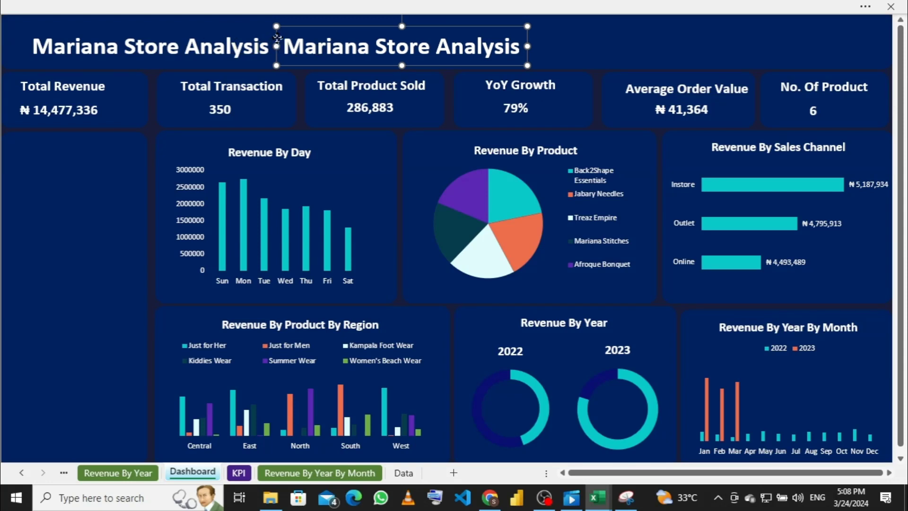
{"action": "left_click_drag", "start_coordinate": [278, 37], "coordinate": [274, 35]}
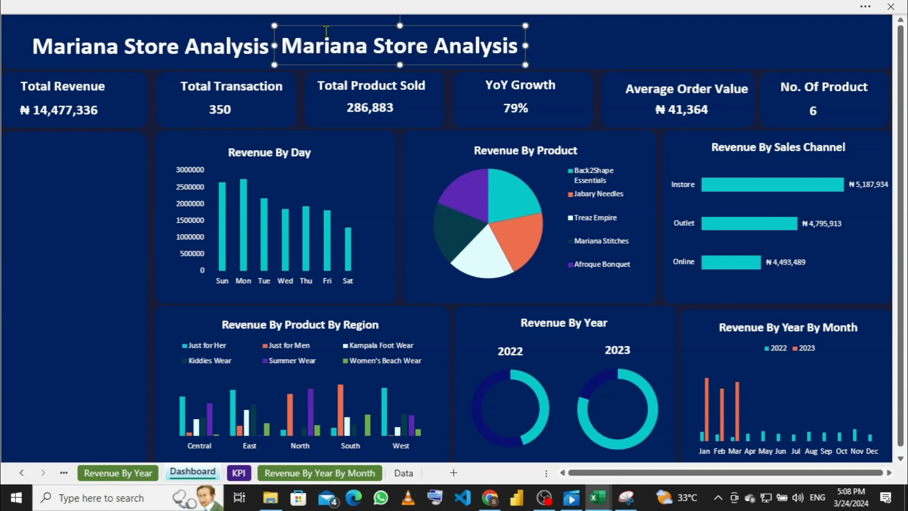
{"action": "left_click", "coordinate": [518, 49]}
{"action": "key", "text": "BackSpace"}
{"action": "key", "text": "BackSpace"}
{"action": "key", "text": "BackSpace"}
{"action": "key", "text": "BackSpace"}
{"action": "key", "text": "BackSpace"}
{"action": "key", "text": "BackSpace"}
{"action": "key", "text": "BackSpace"}
{"action": "key", "text": "BackSpace"}
{"action": "key", "text": "BackSpace"}
{"action": "key", "text": "BackSpace"}
{"action": "key", "text": "BackSpace"}
{"action": "key", "text": "BackSpace"}
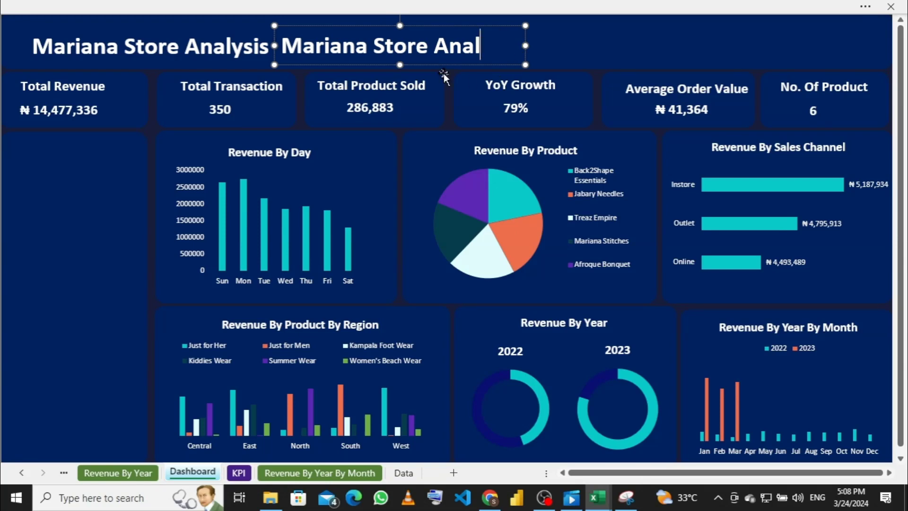
{"action": "key", "text": "BackSpace"}
{"action": "key", "text": "BackSpace"}
{"action": "key", "text": "BackSpace"}
{"action": "key", "text": "BackSpace"}
{"action": "key", "text": "BackSpace"}
{"action": "key", "text": "BackSpace"}
{"action": "key", "text": "BackSpace"}
{"action": "key", "text": "BackSpace"}
{"action": "key", "text": "BackSpace"}
{"action": "key", "text": "BackSpace"}
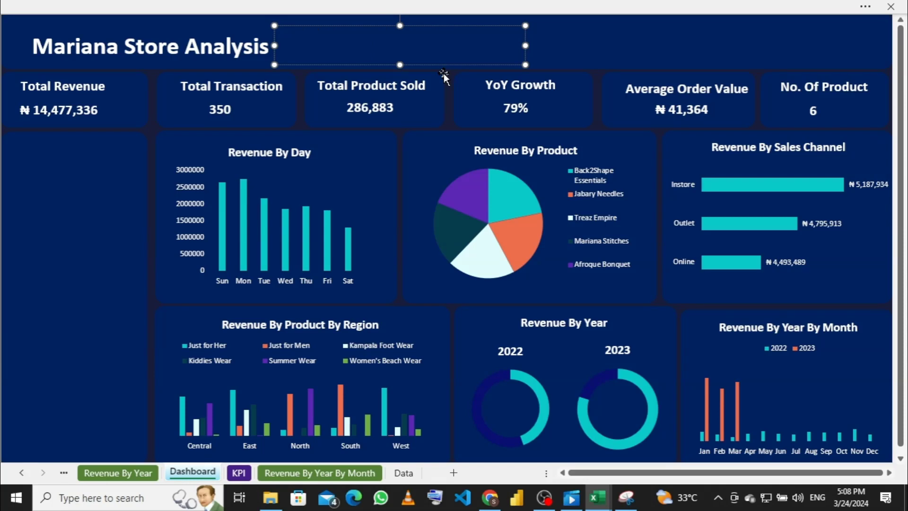
{"action": "type", "text": "202"}
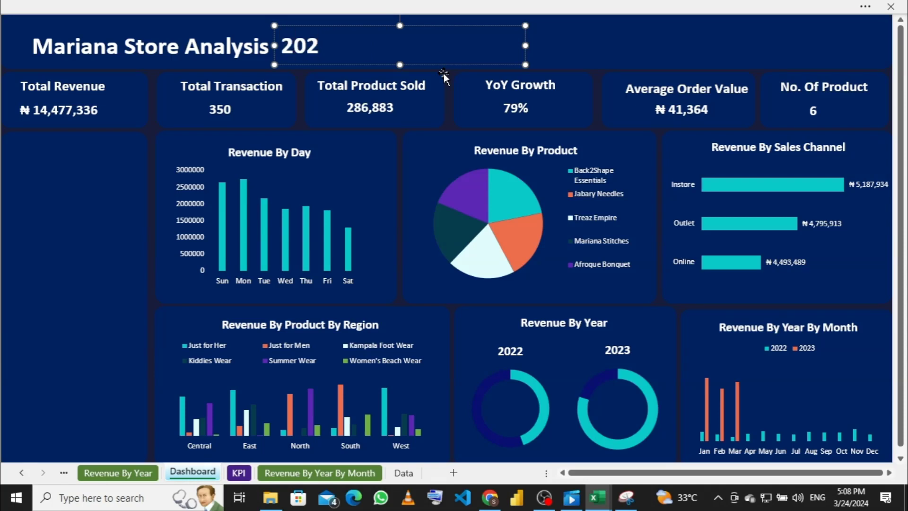
{"action": "type", "text": "2-"}
{"action": "type", "text": "202"}
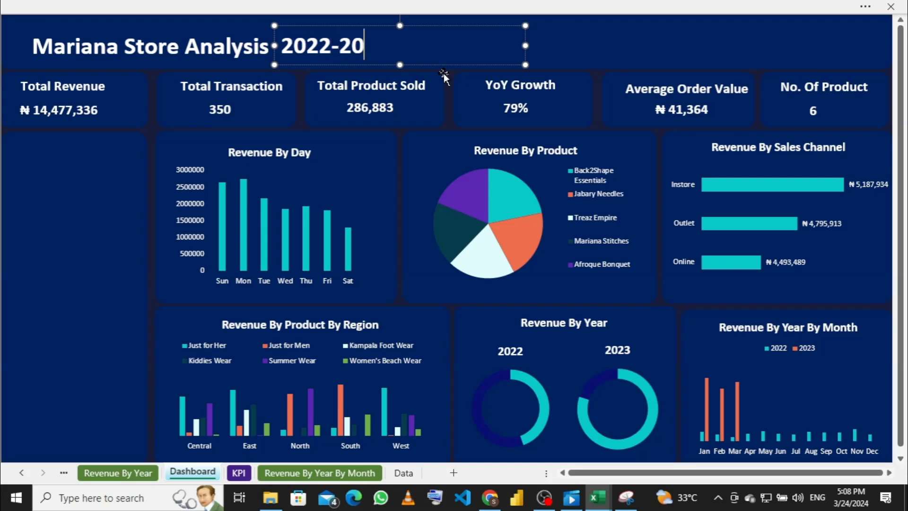
{"action": "type", "text": "3"}
Step: Narrow the 2022-2023 box to fit its text and duplicate it
{"action": "left_click_drag", "start_coordinate": [274, 47], "coordinate": [311, 49]}
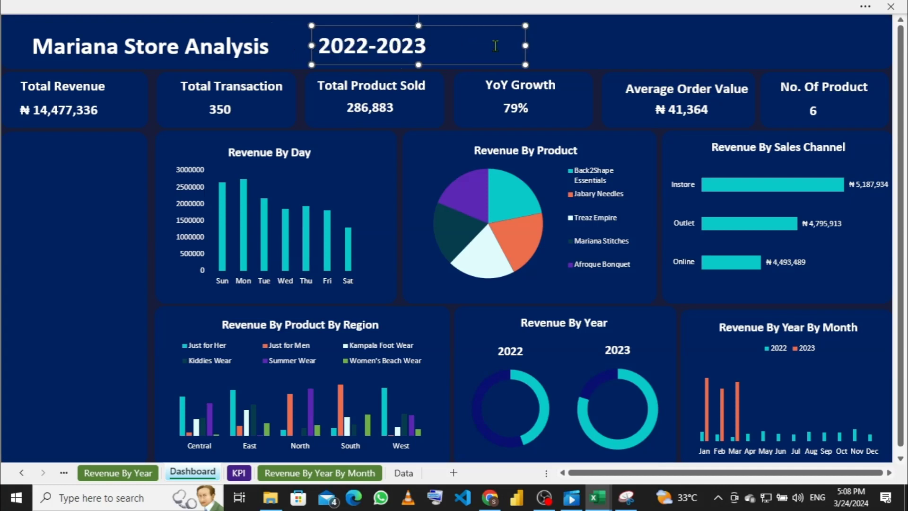
{"action": "left_click_drag", "start_coordinate": [527, 46], "coordinate": [432, 46]}
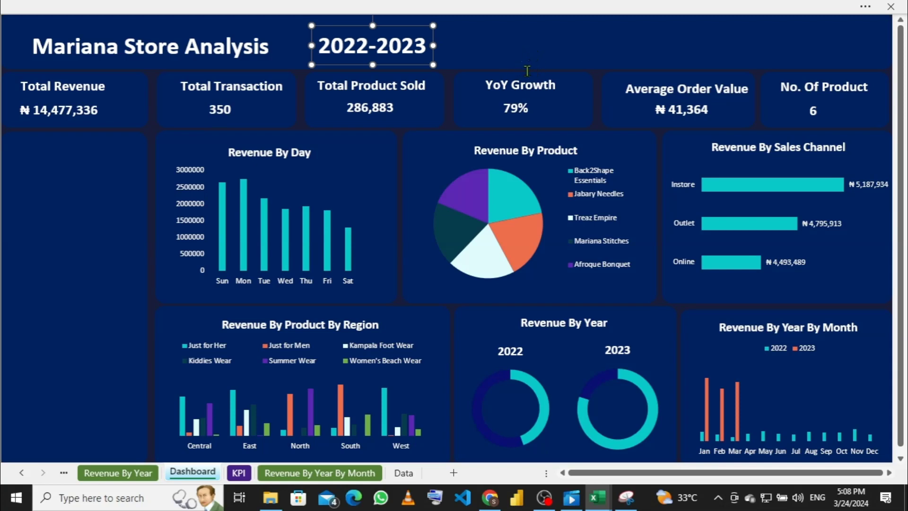
{"action": "key", "text": "ctrl+d"}
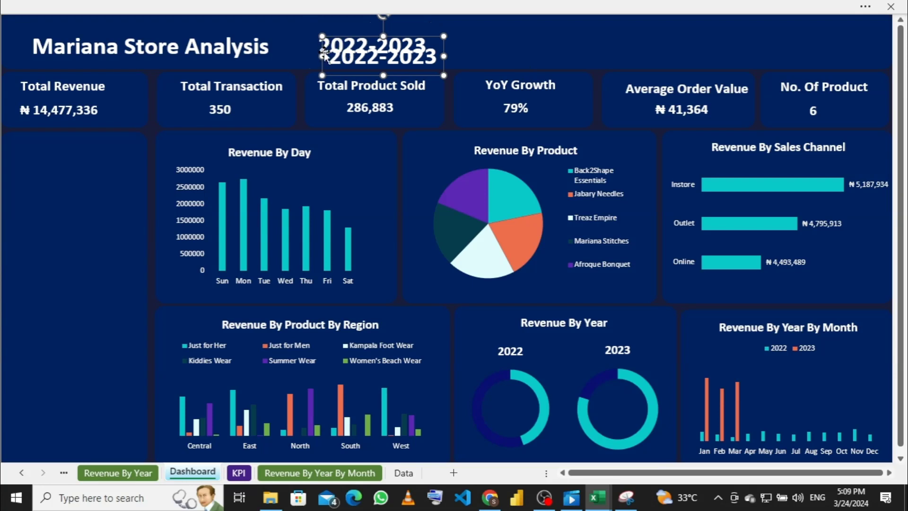
Step: Move the copy right of 2022-2023, replace its text with the author's full name, and widen it to fit
{"action": "left_click_drag", "start_coordinate": [322, 49], "coordinate": [440, 36]}
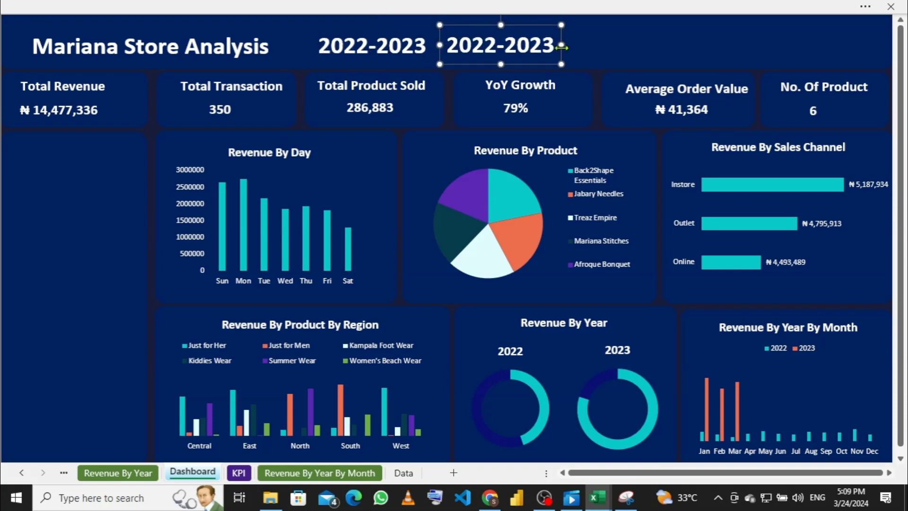
{"action": "left_click_drag", "start_coordinate": [561, 45], "coordinate": [682, 47]}
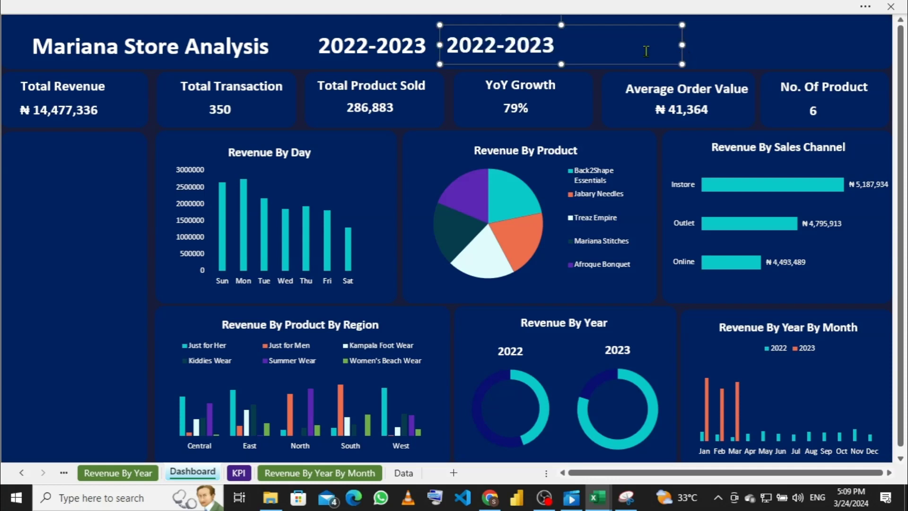
{"action": "left_click", "coordinate": [611, 47]}
{"action": "key", "text": "BackSpace"}
{"action": "key", "text": "BackSpace"}
{"action": "key", "text": "BackSpace"}
{"action": "key", "text": "BackSpace"}
{"action": "key", "text": "BackSpace"}
{"action": "key", "text": "BackSpace"}
{"action": "key", "text": "BackSpace"}
{"action": "key", "text": "BackSpace"}
{"action": "key", "text": "BackSpace"}
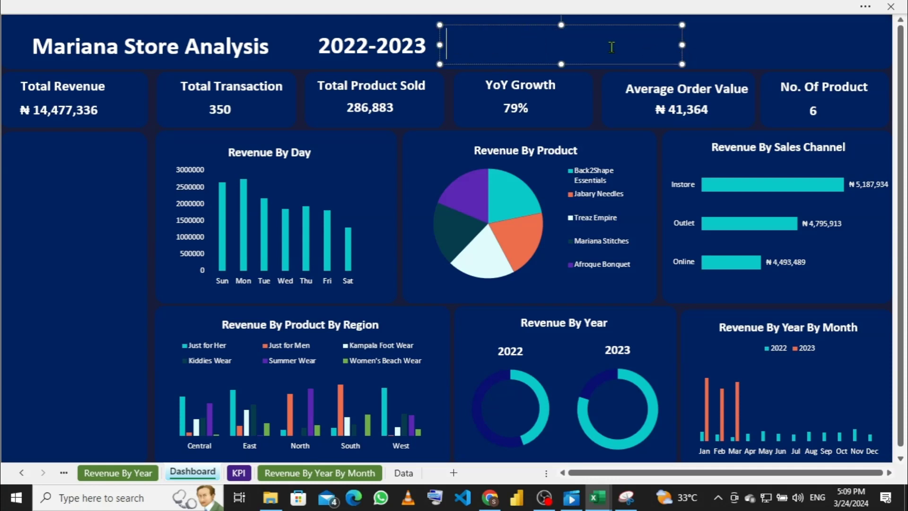
{"action": "type", "text": "Oko"}
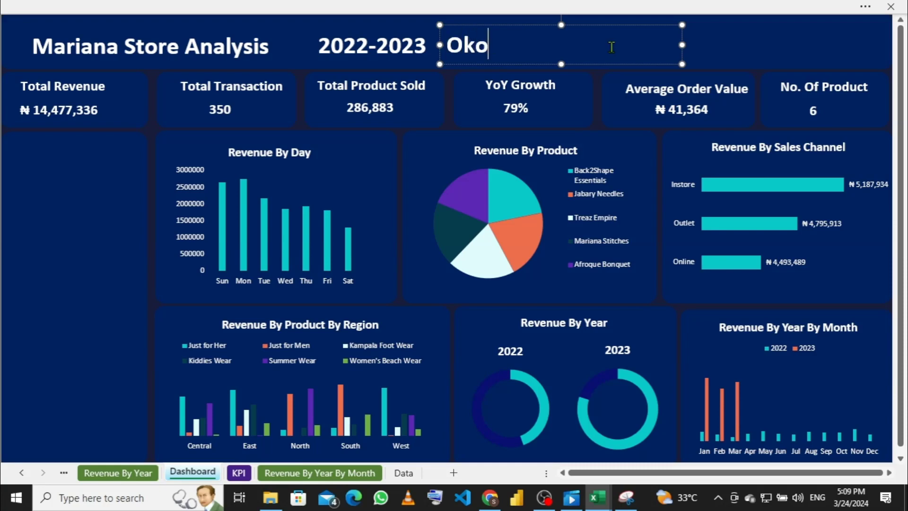
{"action": "key", "text": "BackSpace"}
{"action": "key", "text": "BackSpace"}
{"action": "type", "text": "O"}
{"action": "key", "text": "BackSpace"}
{"action": "type", "text": "KON S"}
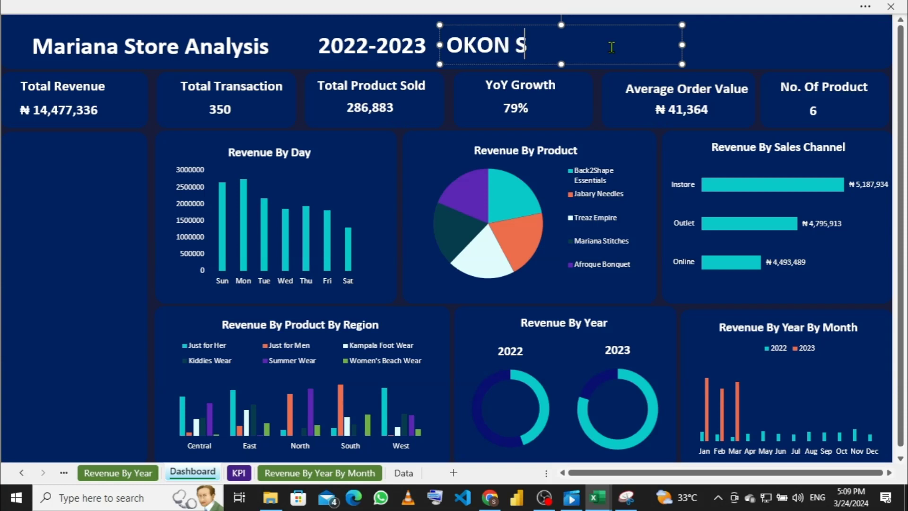
{"action": "type", "text": "AMUEL "}
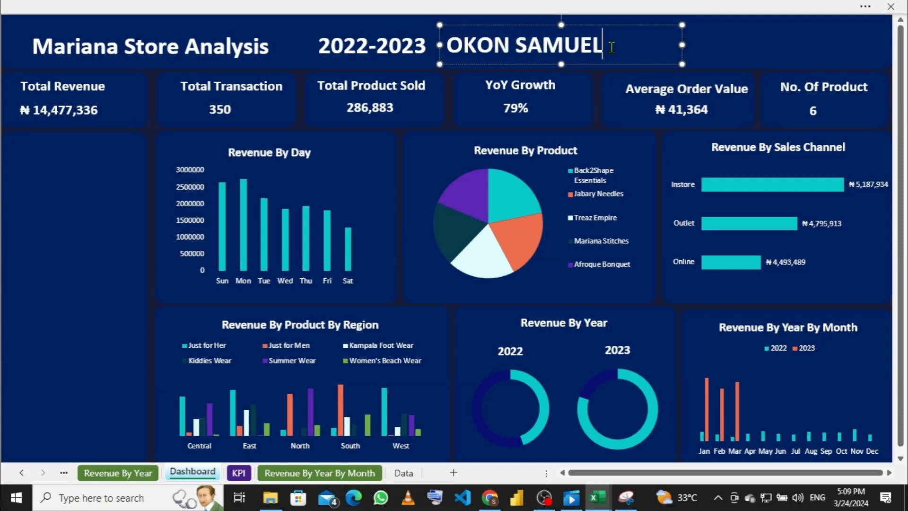
{"action": "type", "text": "VICTOR"}
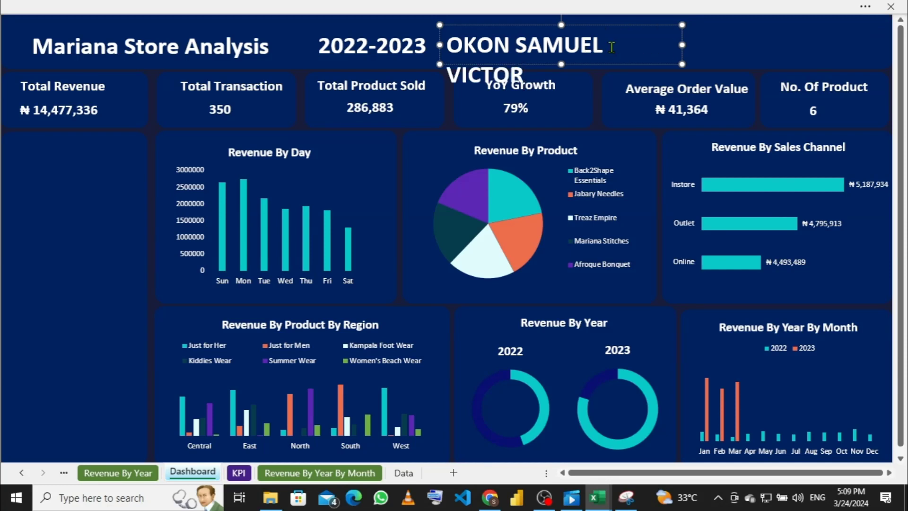
{"action": "left_click_drag", "start_coordinate": [682, 45], "coordinate": [708, 46]}
{"action": "left_click", "coordinate": [736, 45]}
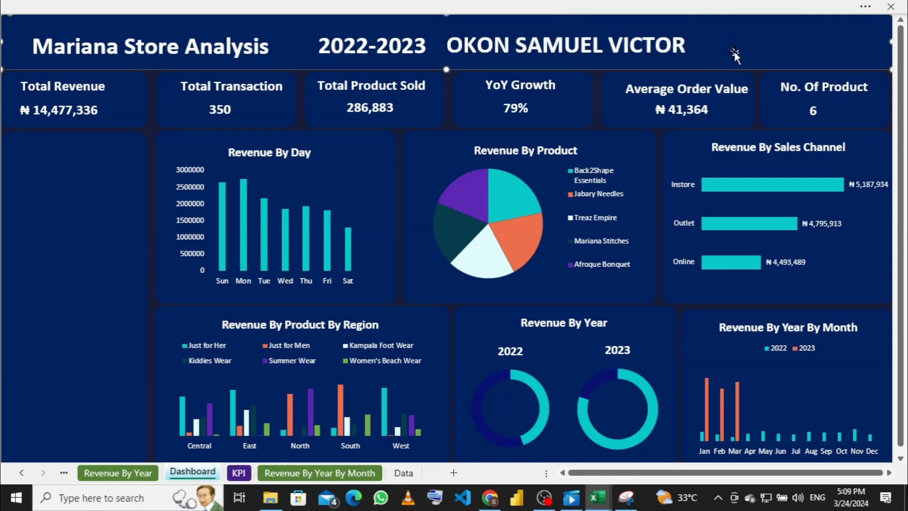
Step: Resize the Mariana Store Analysis title box so the title fits on one line
{"action": "left_click", "coordinate": [690, 3]}
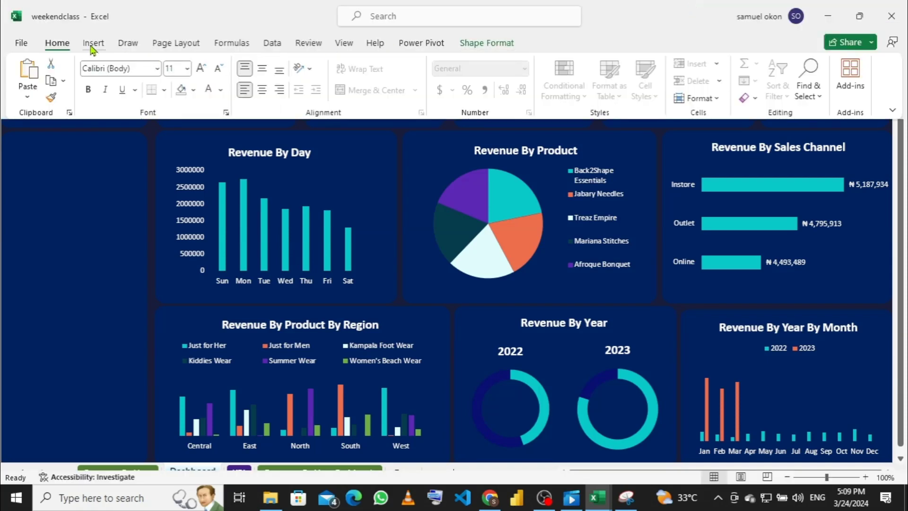
{"action": "left_click", "coordinate": [90, 139]}
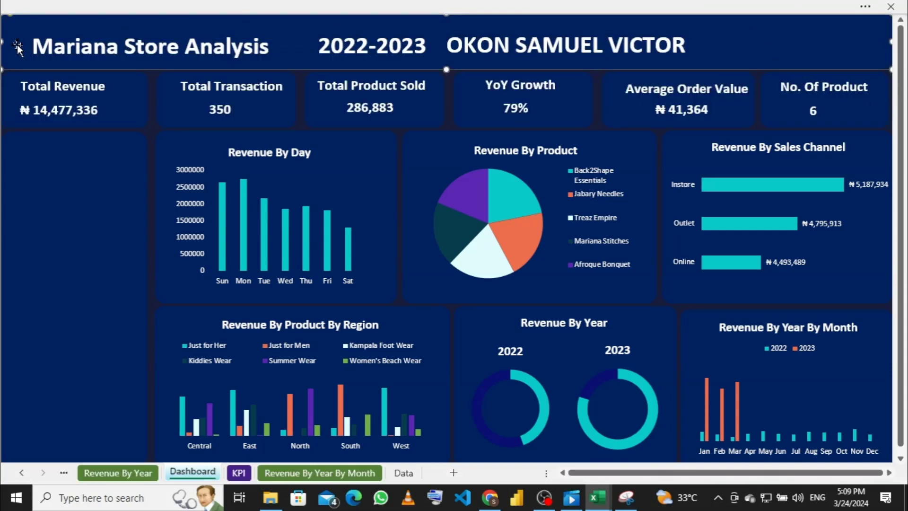
{"action": "left_click", "coordinate": [33, 46]}
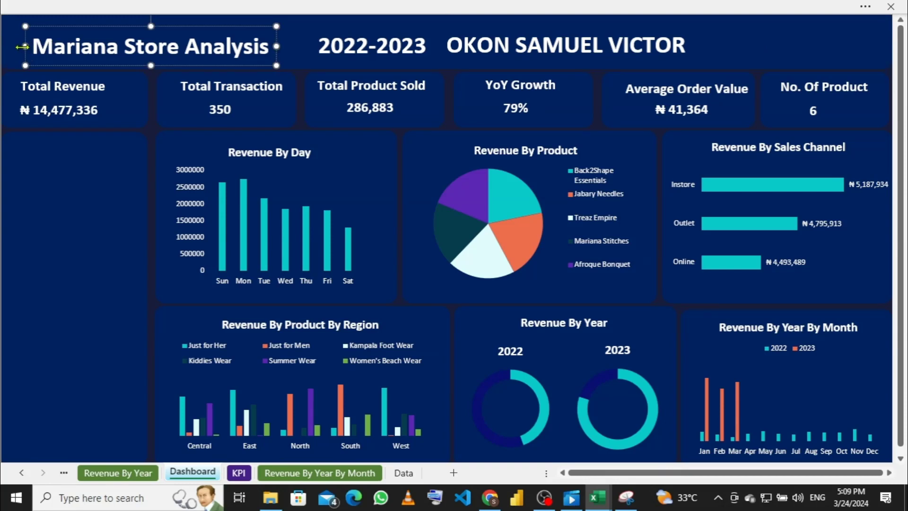
{"action": "left_click_drag", "start_coordinate": [23, 47], "coordinate": [37, 47]}
{"action": "left_click_drag", "start_coordinate": [280, 46], "coordinate": [294, 46]}
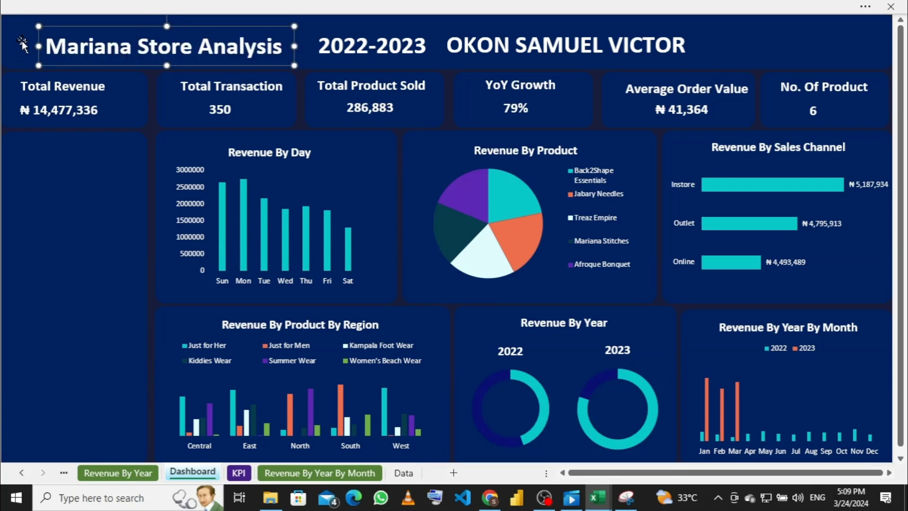
{"action": "left_click_drag", "start_coordinate": [39, 47], "coordinate": [56, 47]}
Step: Widen the 2022-2023 label slightly and widen and shift the name label further right
{"action": "left_click", "coordinate": [341, 45]}
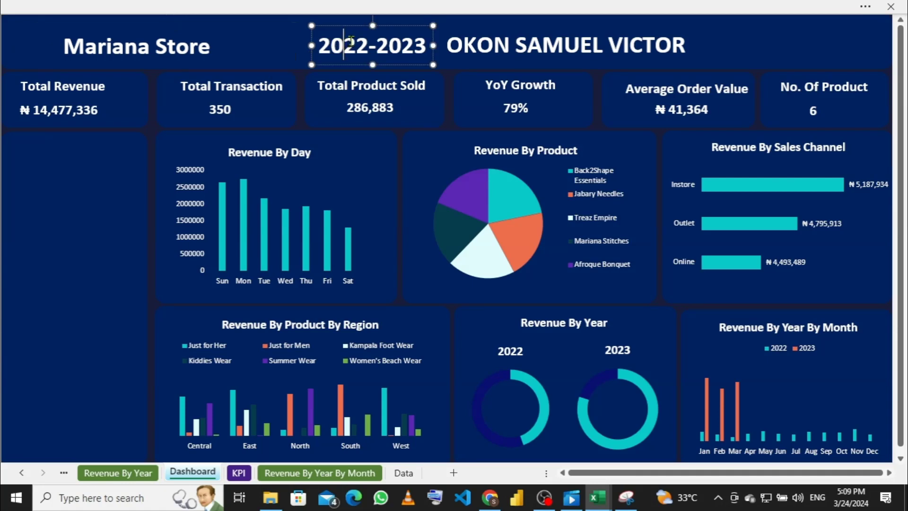
{"action": "left_click_drag", "start_coordinate": [434, 44], "coordinate": [440, 44]}
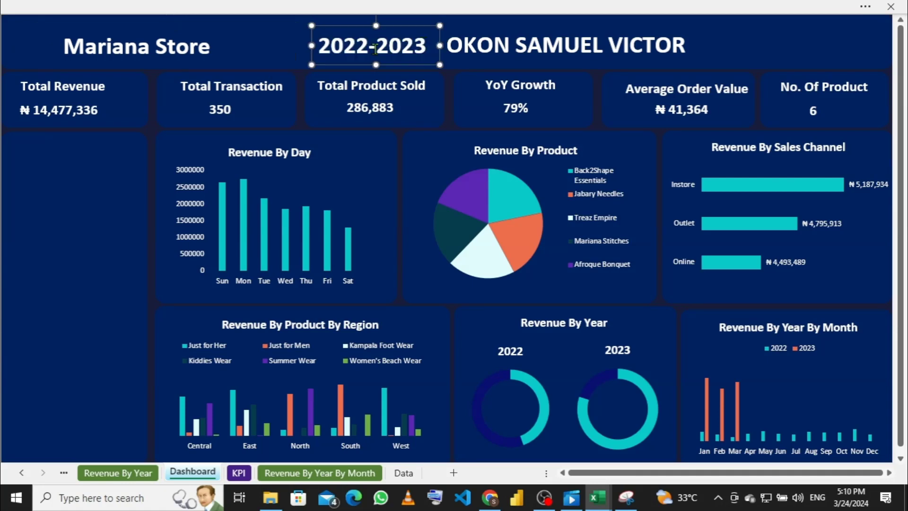
{"action": "left_click", "coordinate": [543, 44]}
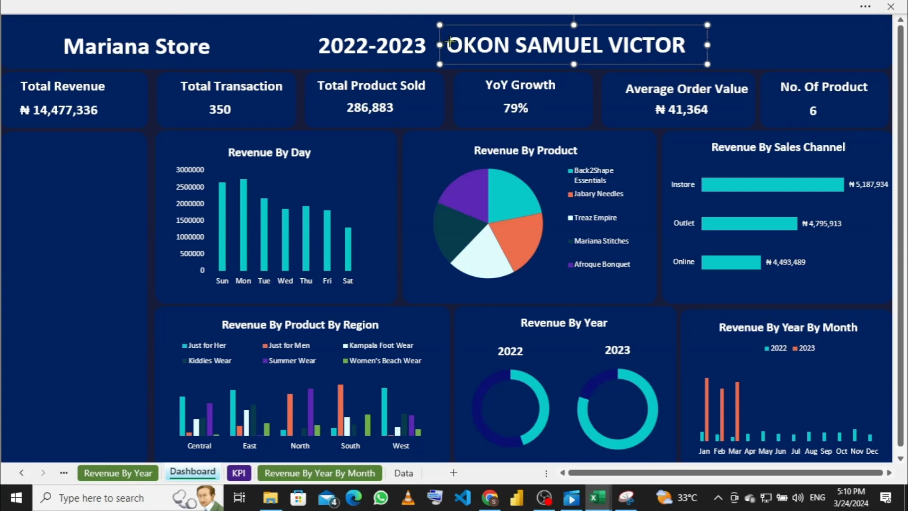
{"action": "left_click_drag", "start_coordinate": [450, 42], "coordinate": [451, 43]}
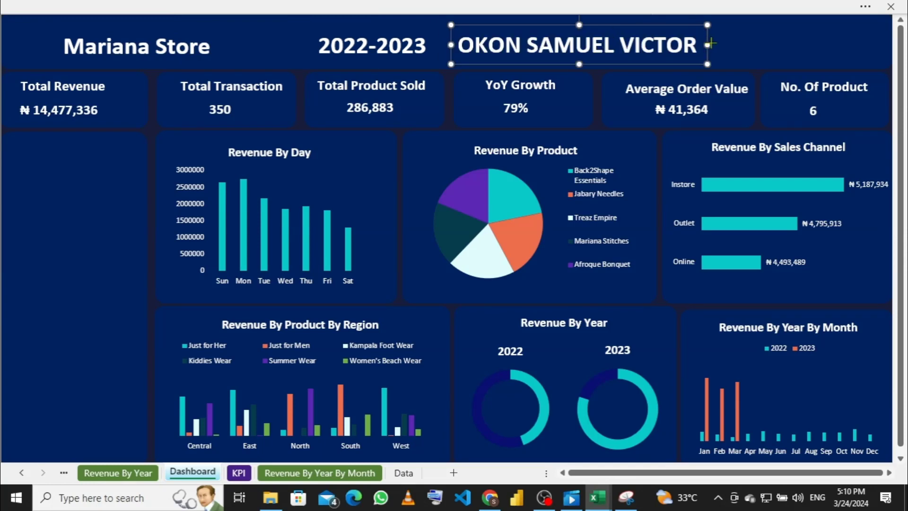
{"action": "left_click_drag", "start_coordinate": [709, 44], "coordinate": [729, 43]}
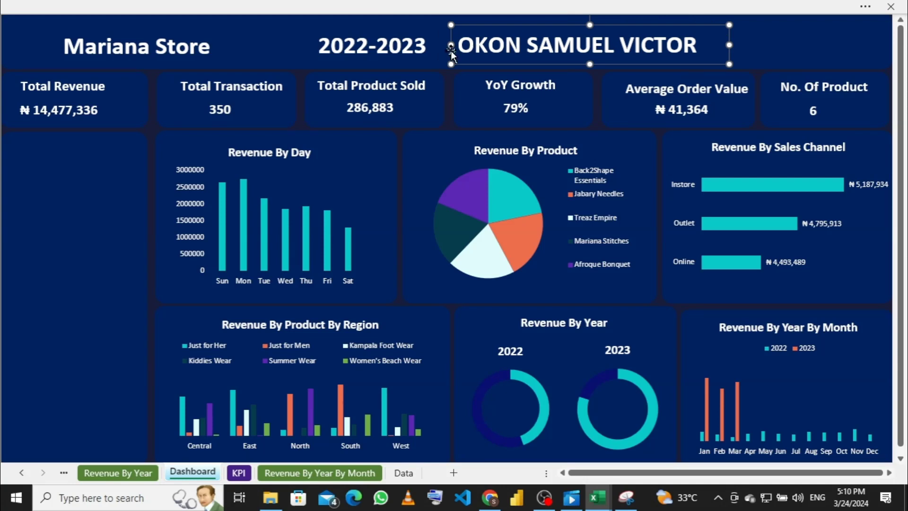
{"action": "left_click_drag", "start_coordinate": [451, 46], "coordinate": [469, 46]}
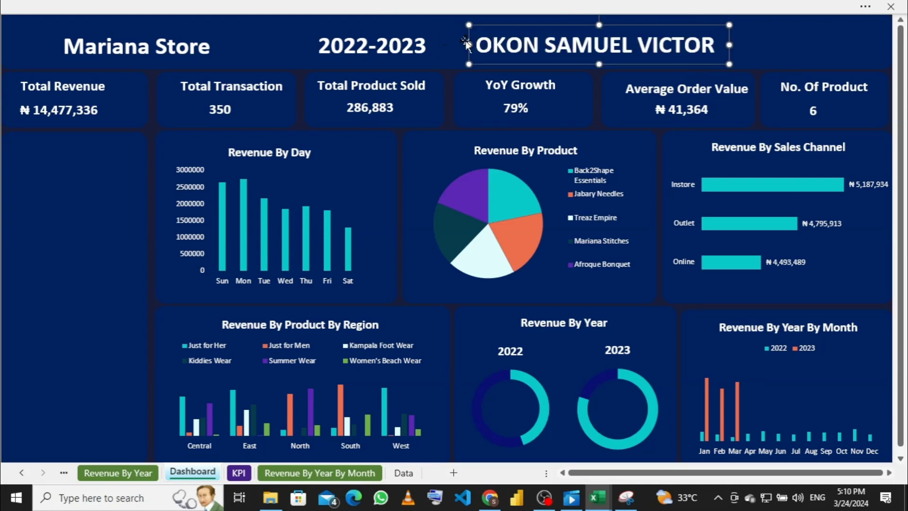
Step: Widen the title box again and delete 'Mariana' from the start of the title
{"action": "left_click", "coordinate": [323, 40]}
{"action": "left_click", "coordinate": [259, 47]}
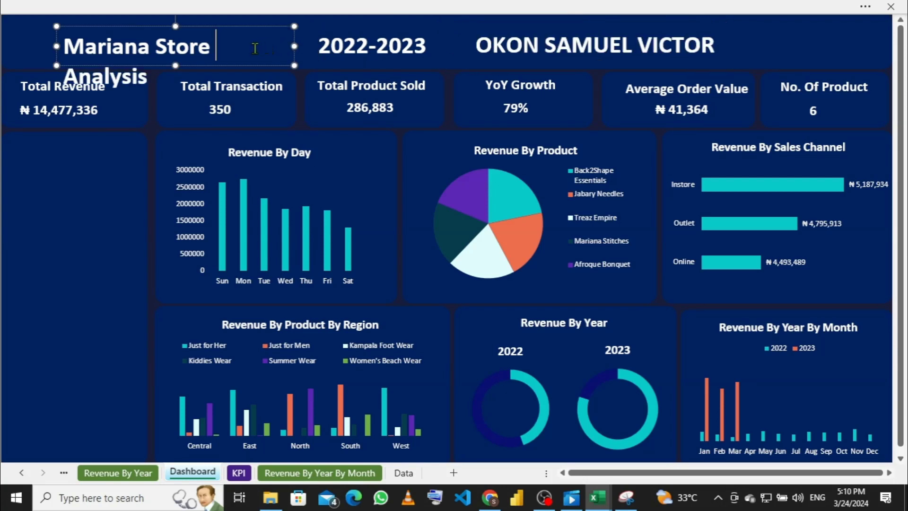
{"action": "left_click_drag", "start_coordinate": [292, 47], "coordinate": [315, 46]}
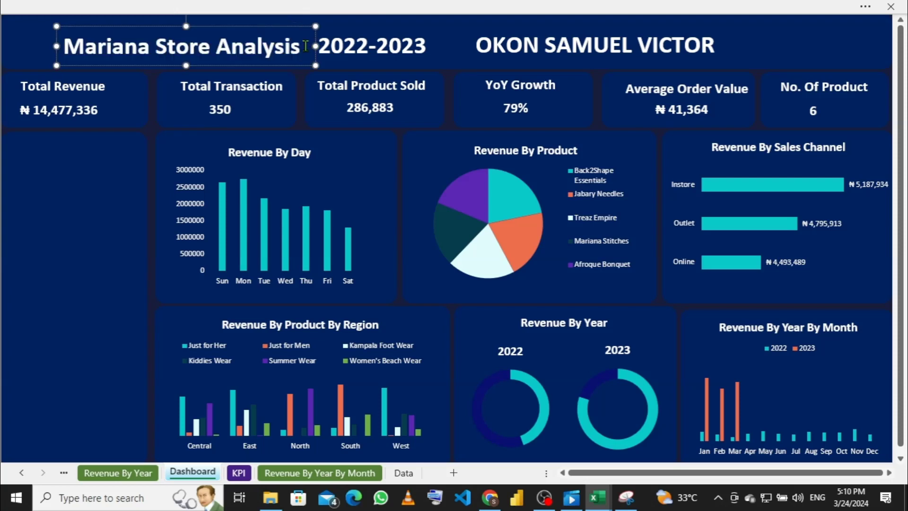
{"action": "double_click", "coordinate": [270, 46]}
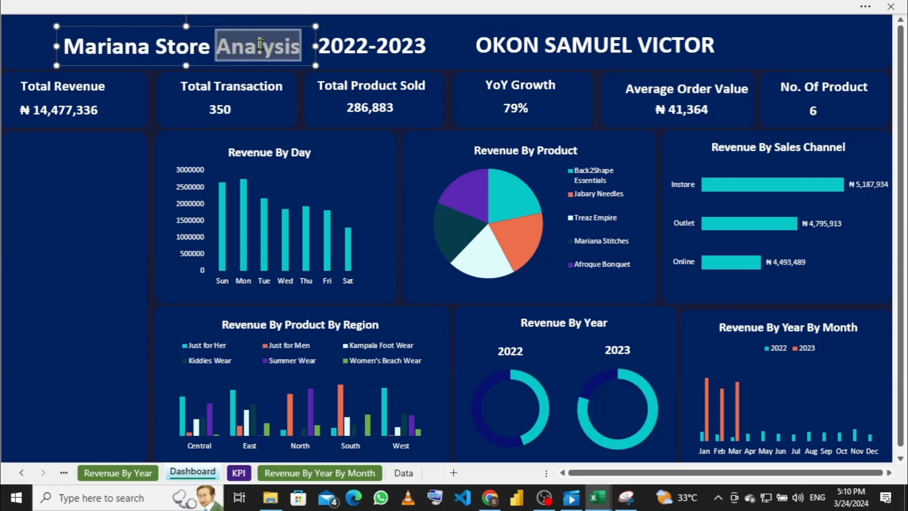
{"action": "left_click", "coordinate": [156, 45]}
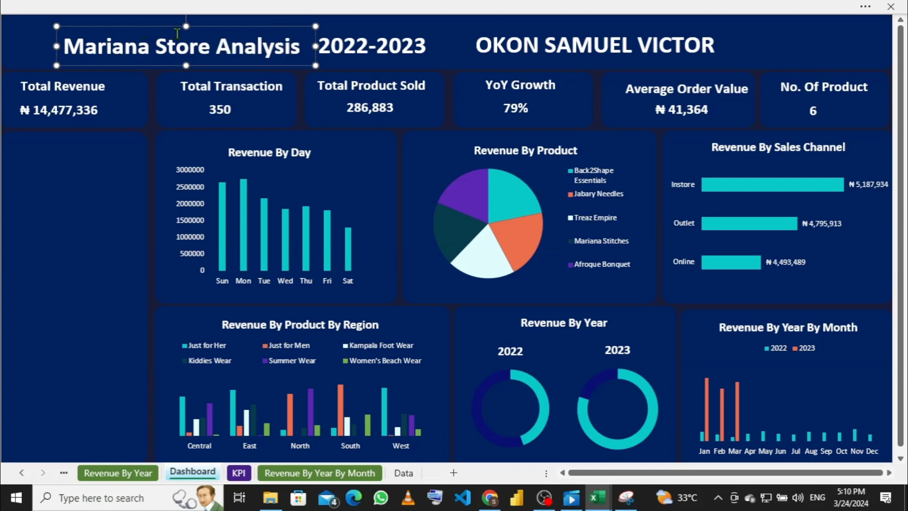
{"action": "key", "text": "BackSpace"}
{"action": "key", "text": "BackSpace"}
{"action": "key", "text": "BackSpace"}
{"action": "key", "text": "BackSpace"}
{"action": "key", "text": "BackSpace"}
{"action": "key", "text": "BackSpace"}
{"action": "key", "text": "BackSpace"}
{"action": "key", "text": "BackSpace"}
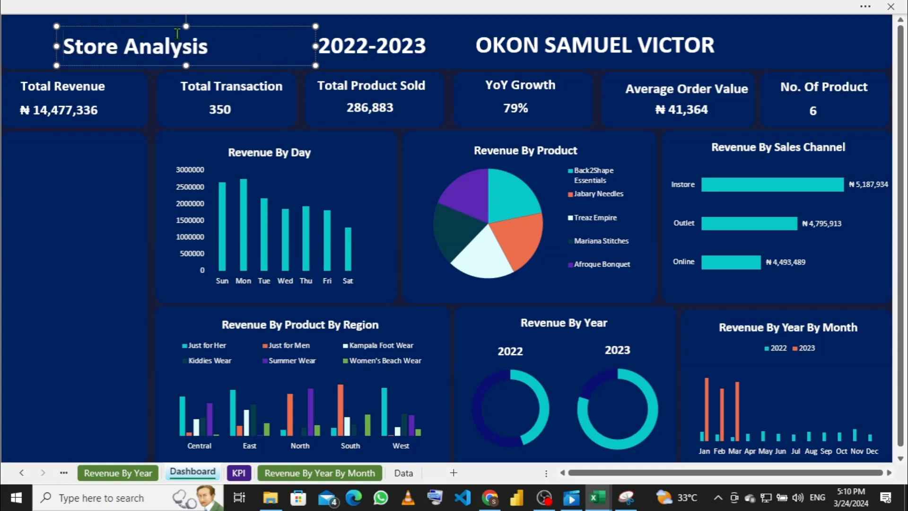
Step: Type MARIANA and replace Store and Analysis with capitalised STORE and ANALYSIS
{"action": "type", "text": "MARIANA"}
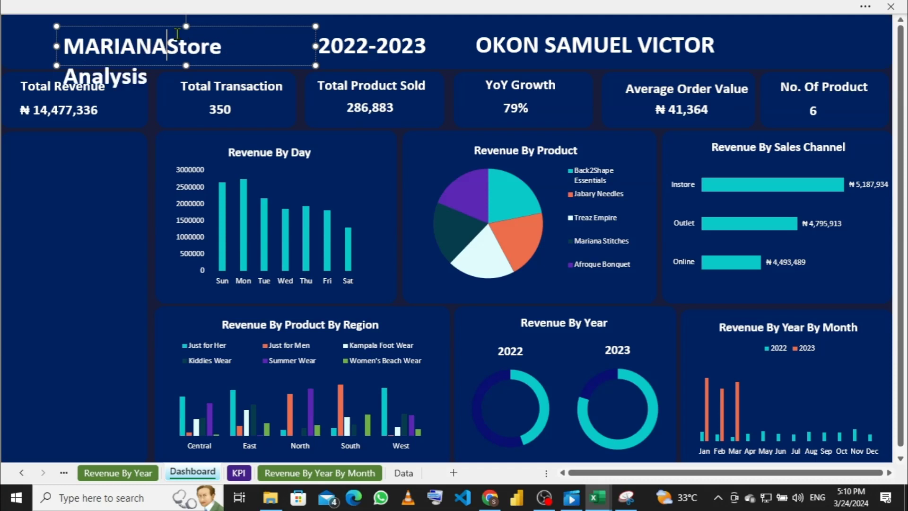
{"action": "key", "text": "Right"}
{"action": "key", "text": "Right"}
{"action": "key", "text": "Right"}
{"action": "key", "text": "Right"}
{"action": "key", "text": "Right"}
{"action": "key", "text": "BackSpace"}
{"action": "key", "text": "BackSpace"}
{"action": "key", "text": "BackSpace"}
{"action": "key", "text": "BackSpace"}
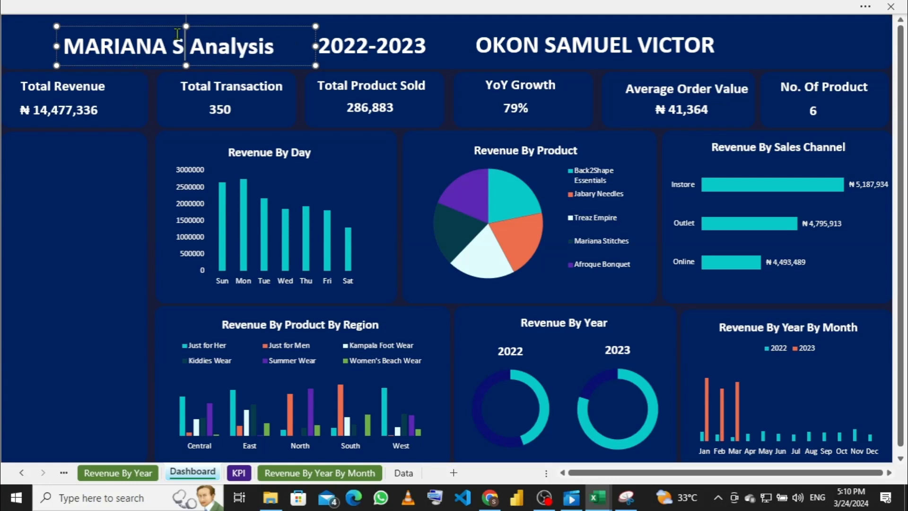
{"action": "type", "text": "T"}
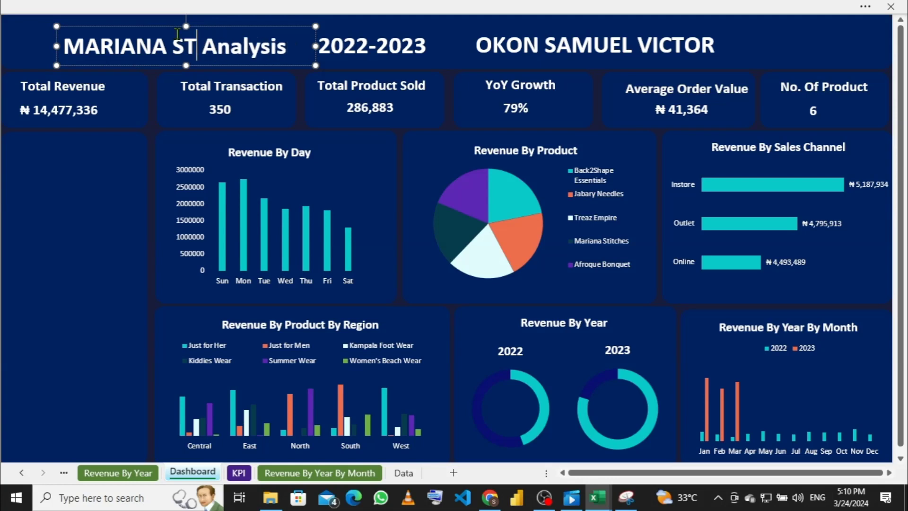
{"action": "type", "text": "ORE"}
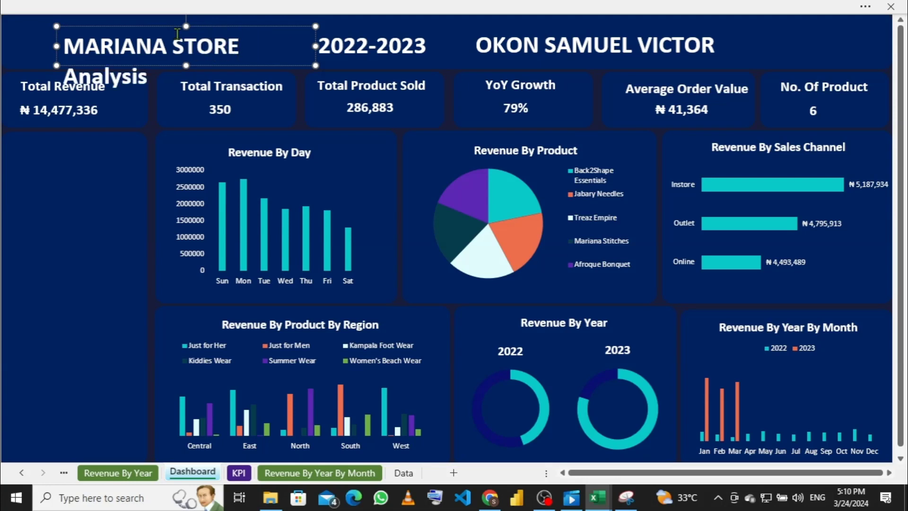
{"action": "key", "text": "Right"}
{"action": "key", "text": "Right"}
{"action": "key", "text": "Right"}
{"action": "key", "text": "Right"}
{"action": "key", "text": "Right"}
{"action": "key", "text": "Right"}
{"action": "key", "text": "BackSpace"}
{"action": "key", "text": "BackSpace"}
{"action": "key", "text": "BackSpace"}
{"action": "key", "text": "BackSpace"}
{"action": "key", "text": "BackSpace"}
{"action": "key", "text": "BackSpace"}
{"action": "key", "text": "BackSpace"}
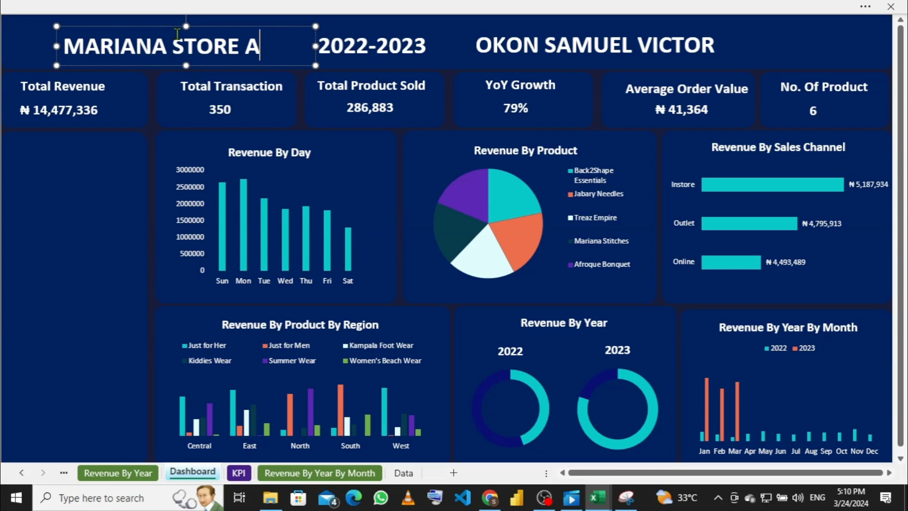
{"action": "type", "text": "NA"}
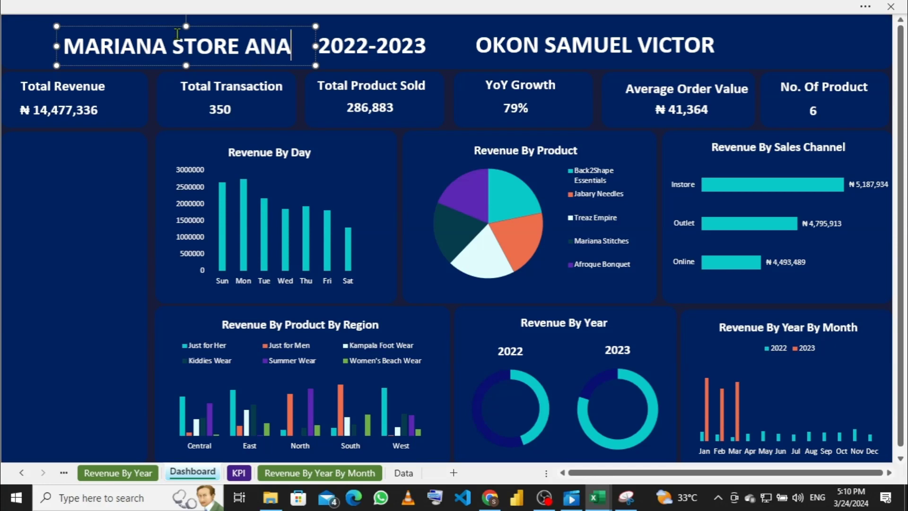
{"action": "type", "text": "LYSIU"}
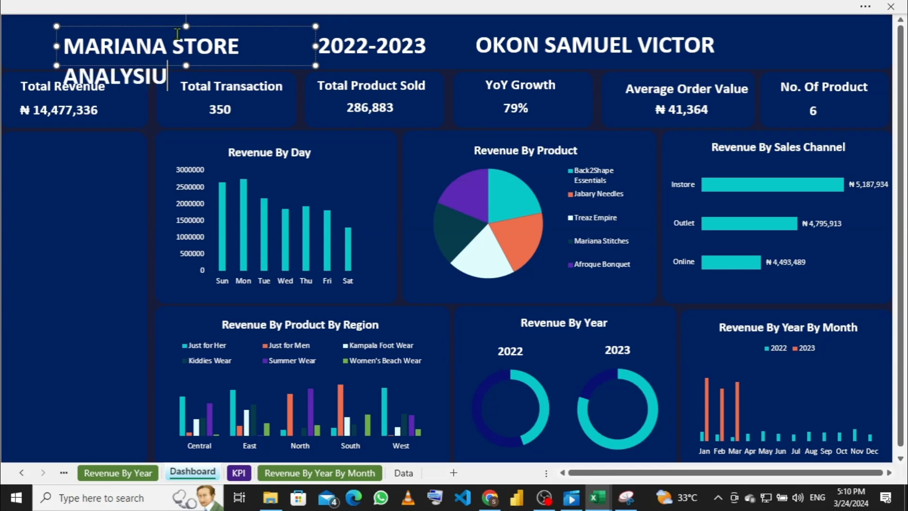
{"action": "key", "text": "BackSpace"}
Step: Resize the 2022-2023 box and widen the title so ANALYSIS fits on one line
{"action": "type", "text": "S"}
{"action": "left_click", "coordinate": [414, 46]}
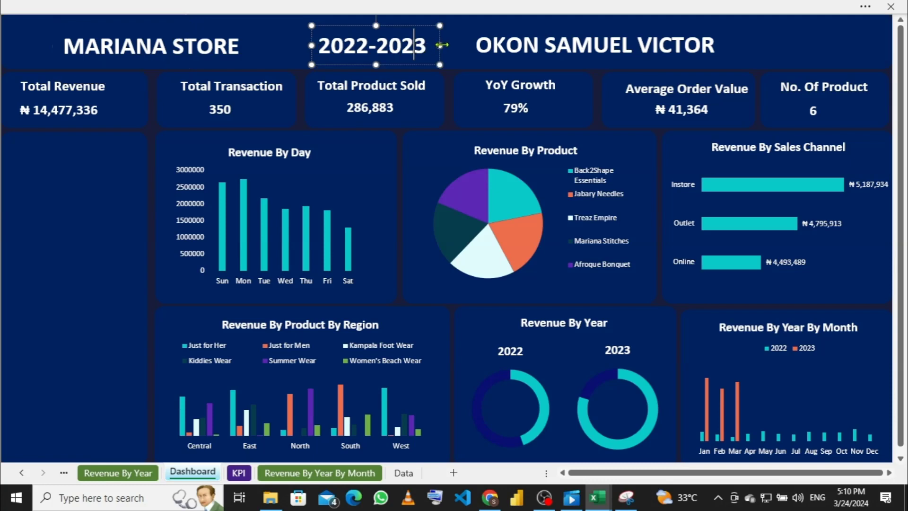
{"action": "left_click_drag", "start_coordinate": [441, 45], "coordinate": [468, 44]}
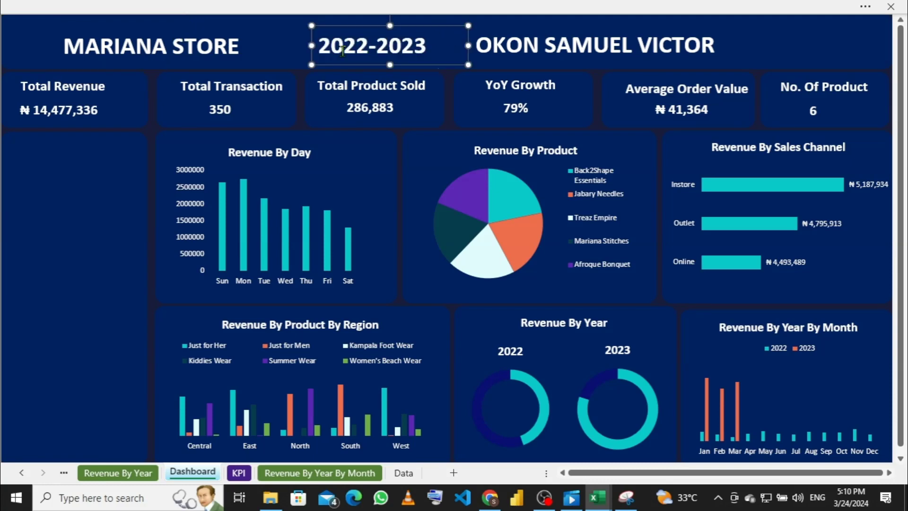
{"action": "left_click_drag", "start_coordinate": [311, 45], "coordinate": [337, 45]}
{"action": "left_click", "coordinate": [279, 44]}
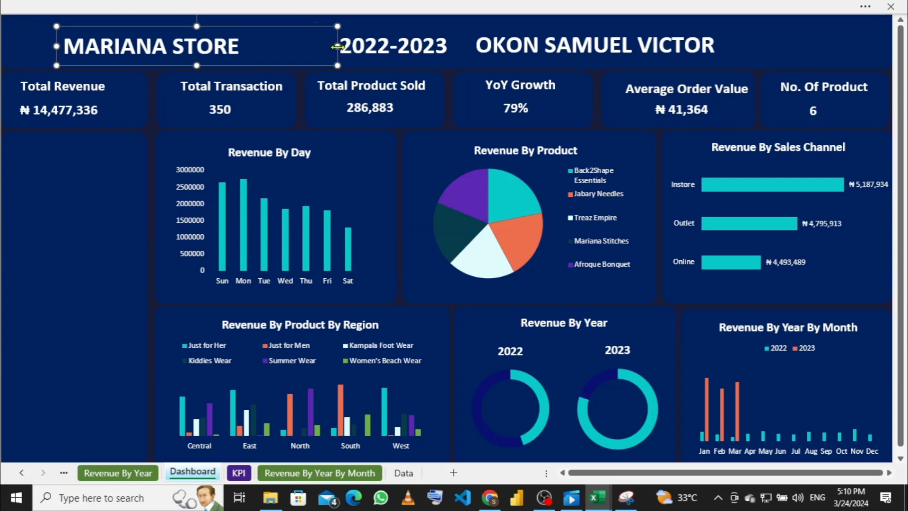
{"action": "left_click", "coordinate": [378, 45]}
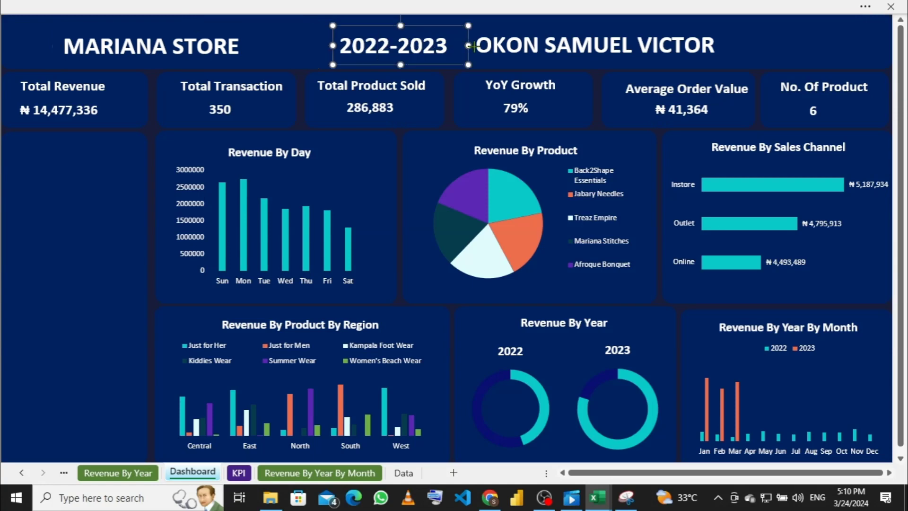
{"action": "left_click", "coordinate": [305, 48]}
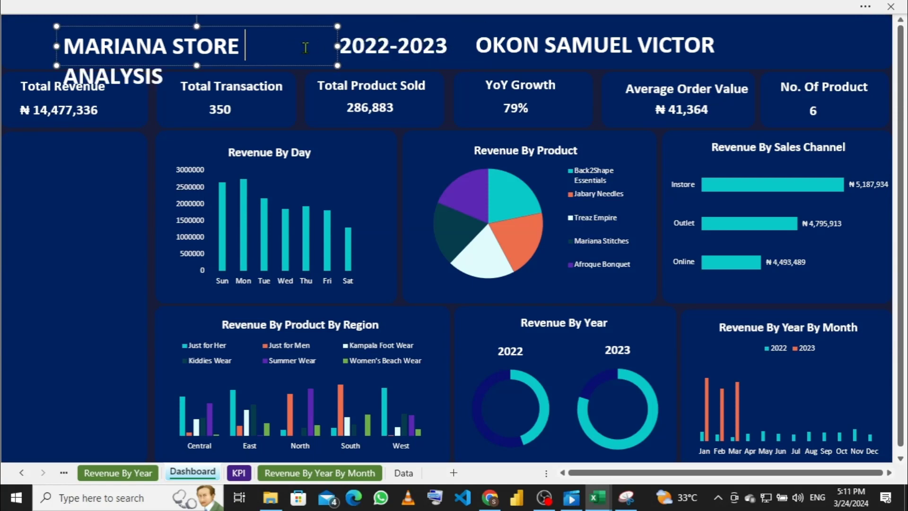
{"action": "left_click_drag", "start_coordinate": [337, 46], "coordinate": [355, 46]}
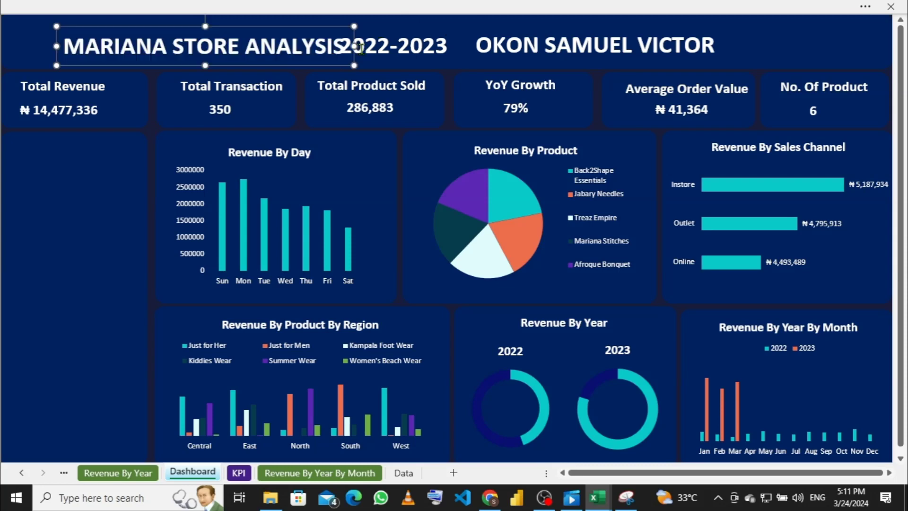
{"action": "left_click", "coordinate": [414, 48]}
Step: Widen the author name box rightward and re-centre the 2022-2023 text between title and name
{"action": "left_click", "coordinate": [590, 53]}
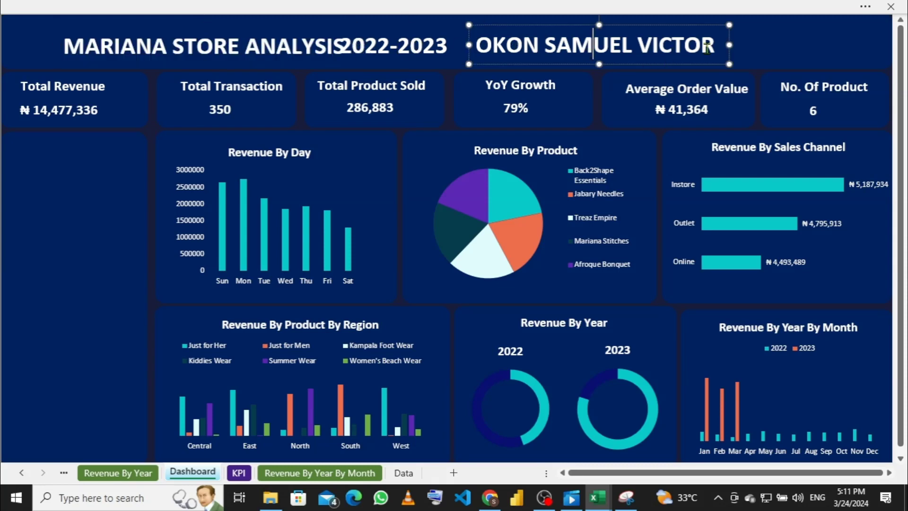
{"action": "key", "text": "ctrl+a"}
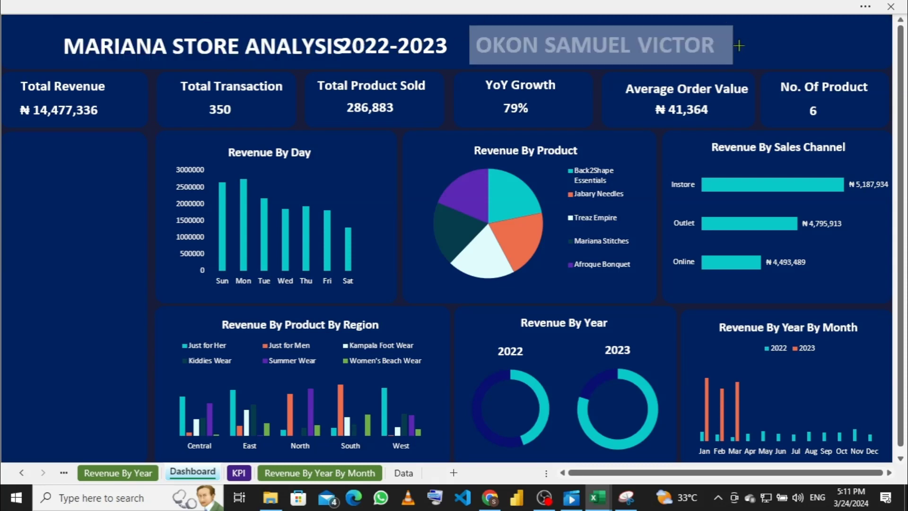
{"action": "left_click_drag", "start_coordinate": [739, 45], "coordinate": [759, 46]}
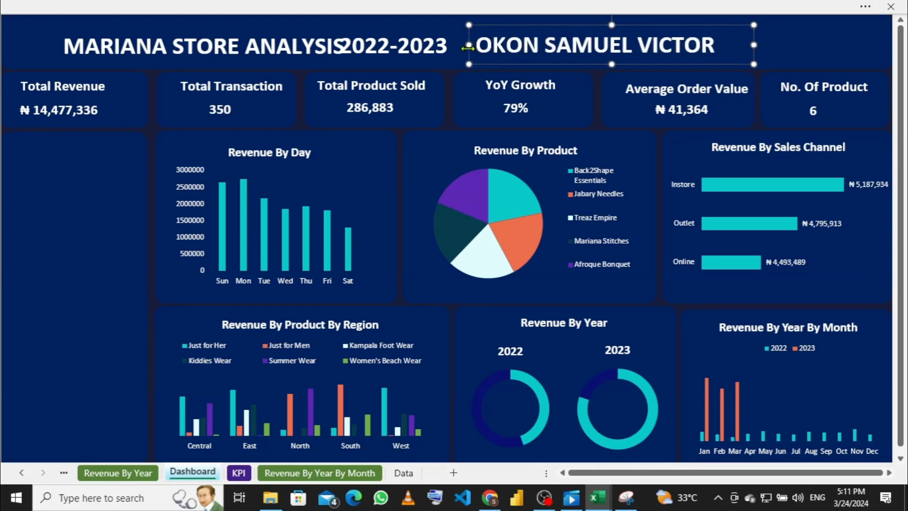
{"action": "left_click_drag", "start_coordinate": [469, 46], "coordinate": [482, 46]}
{"action": "left_click", "coordinate": [436, 50]}
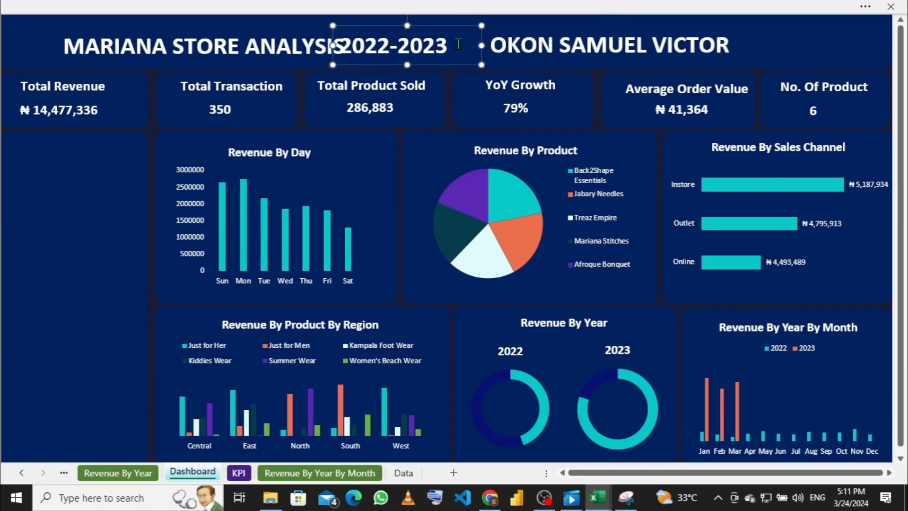
{"action": "left_click_drag", "start_coordinate": [333, 46], "coordinate": [358, 44]}
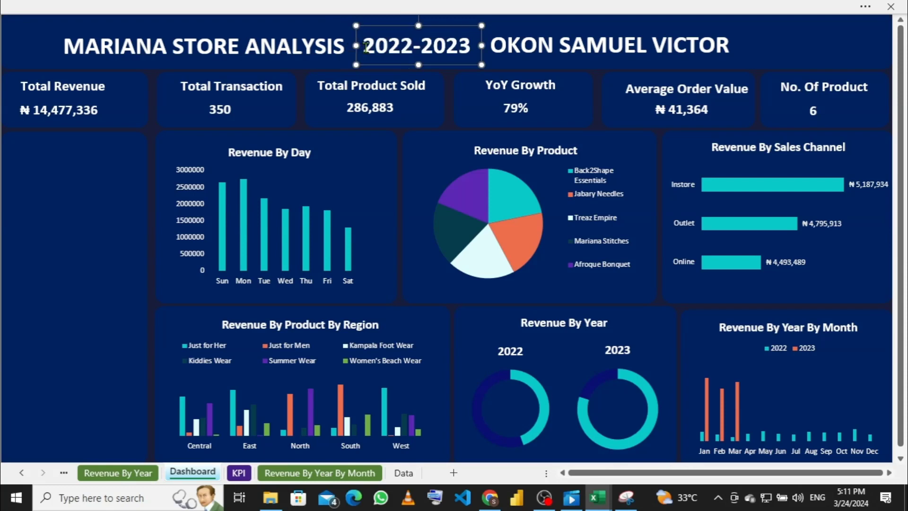
{"action": "left_click", "coordinate": [538, 45]}
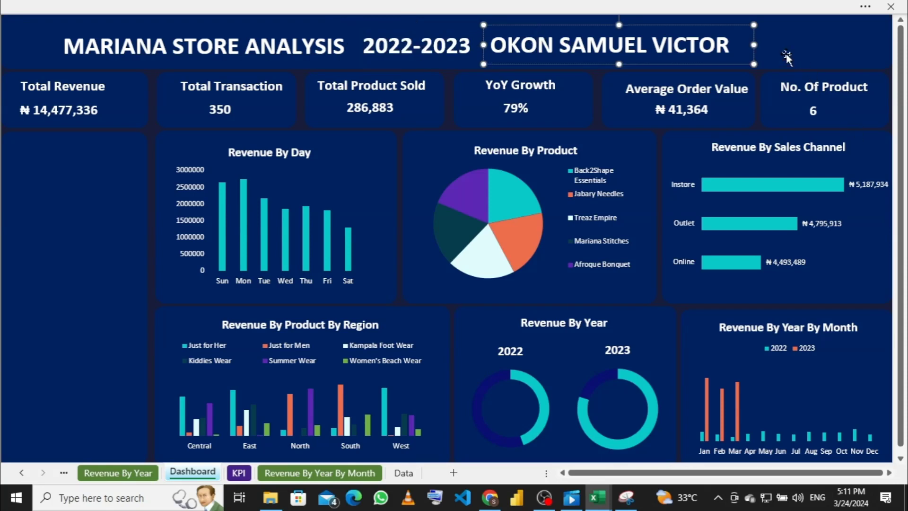
{"action": "left_click_drag", "start_coordinate": [757, 44], "coordinate": [788, 44]}
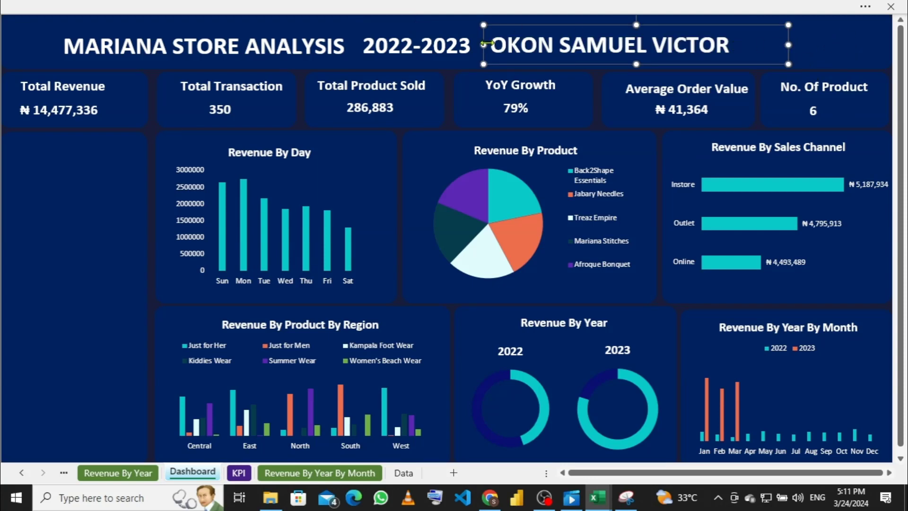
{"action": "left_click_drag", "start_coordinate": [483, 45], "coordinate": [507, 46]}
{"action": "left_click", "coordinate": [400, 47]}
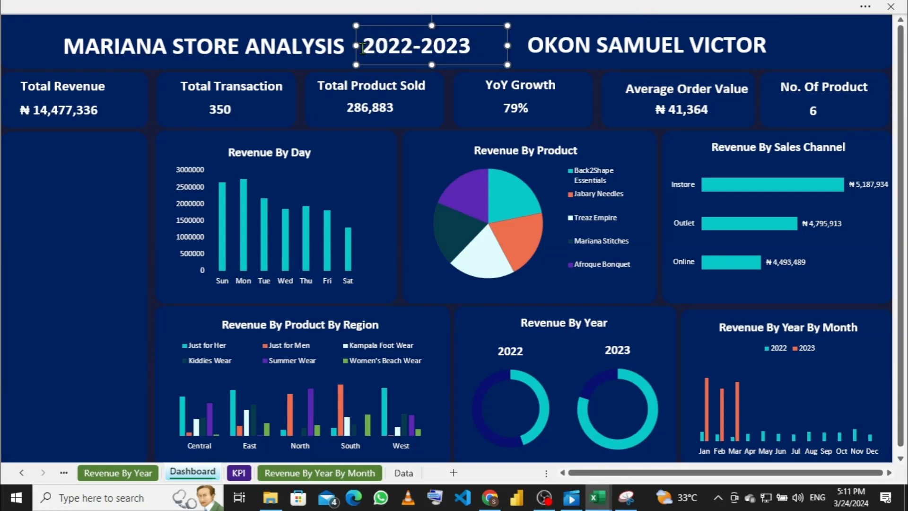
{"action": "left_click_drag", "start_coordinate": [356, 46], "coordinate": [383, 46]}
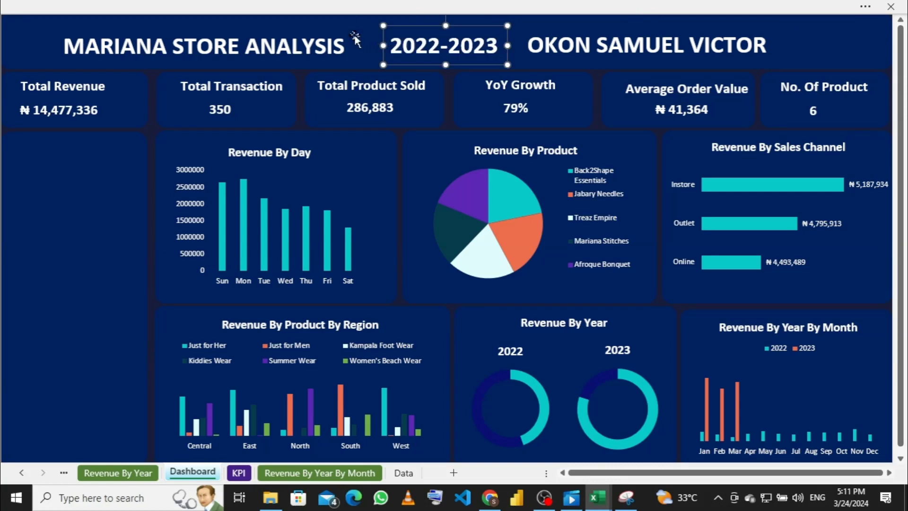
Step: Adjust the title box's edges and nudge it slightly up within the dark-blue banner
{"action": "left_click", "coordinate": [135, 46]}
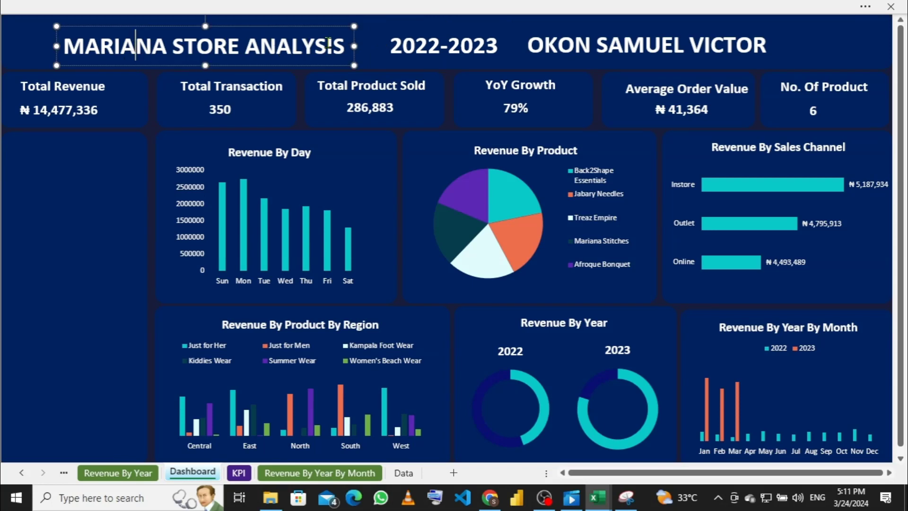
{"action": "left_click_drag", "start_coordinate": [359, 46], "coordinate": [364, 46]}
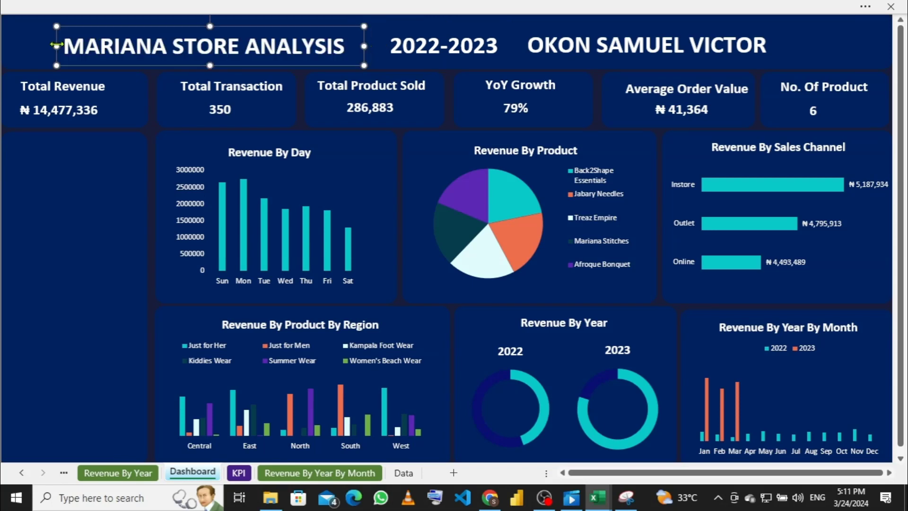
{"action": "mouse_move", "coordinate": [56, 46]}
{"action": "left_mouse_down"}
{"action": "mouse_move", "coordinate": [91, 43]}
{"action": "mouse_move", "coordinate": [71, 40]}
{"action": "left_mouse_up"}
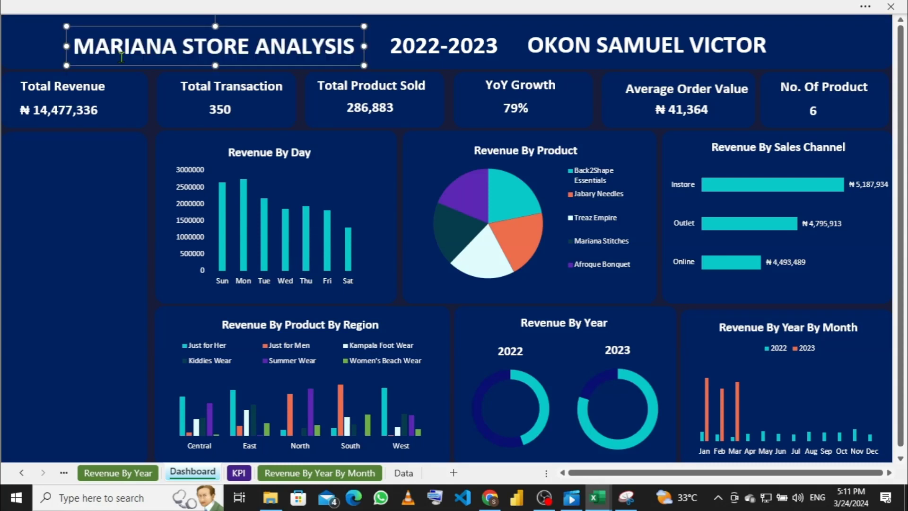
{"action": "left_click", "coordinate": [103, 152]}
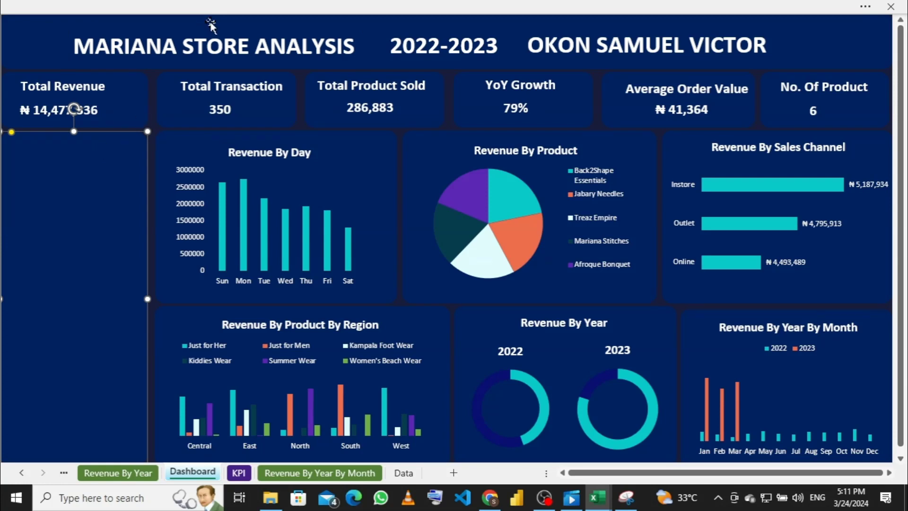
{"action": "left_click", "coordinate": [246, 50]}
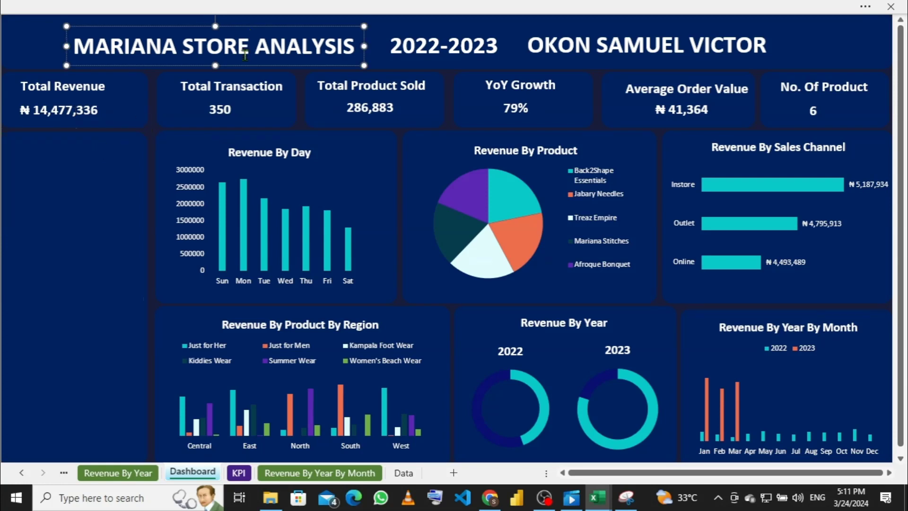
{"action": "left_click", "coordinate": [364, 45]}
{"action": "key", "text": "Up"}
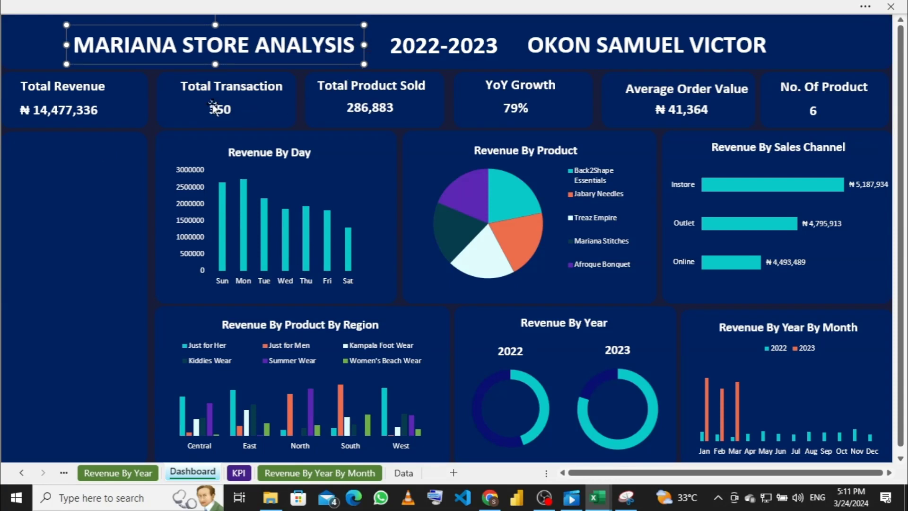
{"action": "left_click", "coordinate": [51, 41]}
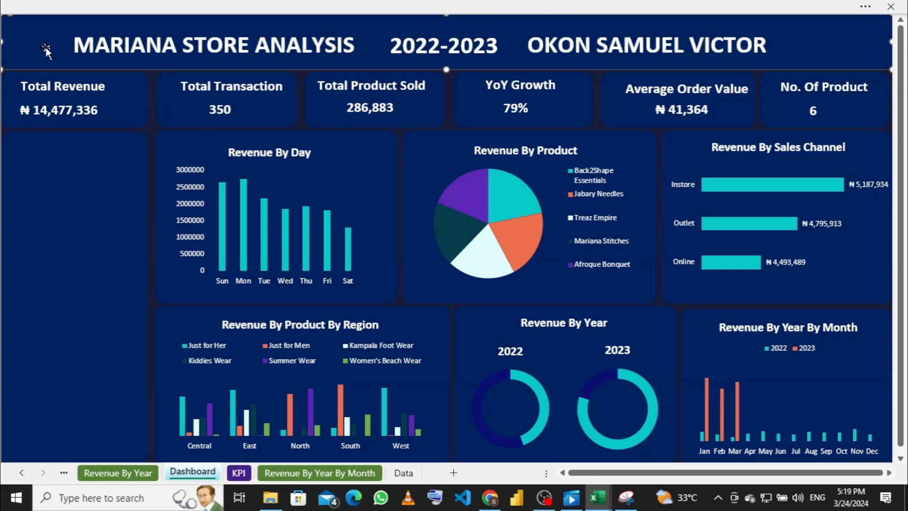
Step: Restore the hidden ribbon and open the Stock Images Icons library from Insert
{"action": "left_click", "coordinate": [207, 6]}
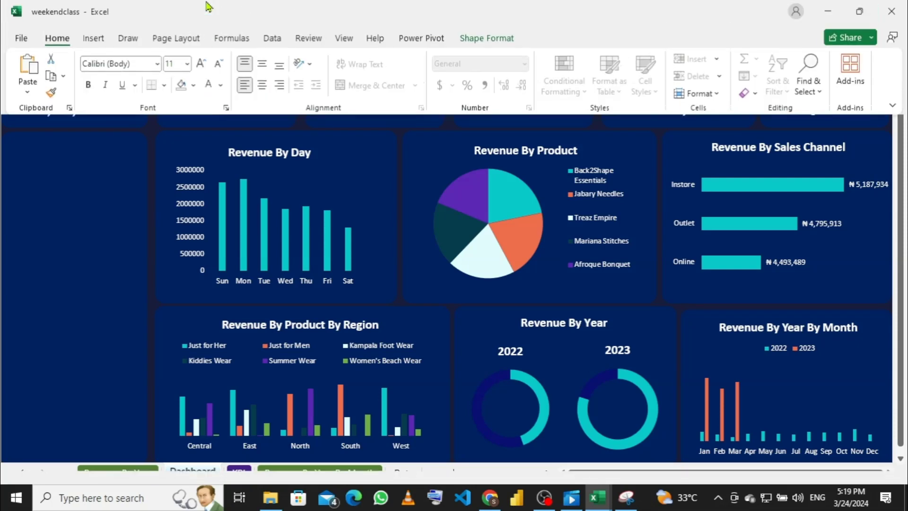
{"action": "left_click", "coordinate": [94, 43]}
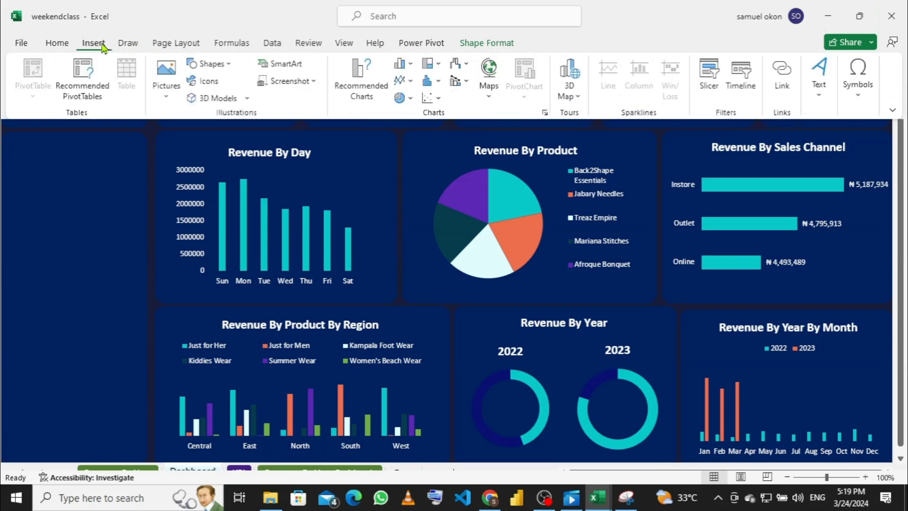
{"action": "left_click", "coordinate": [218, 84]}
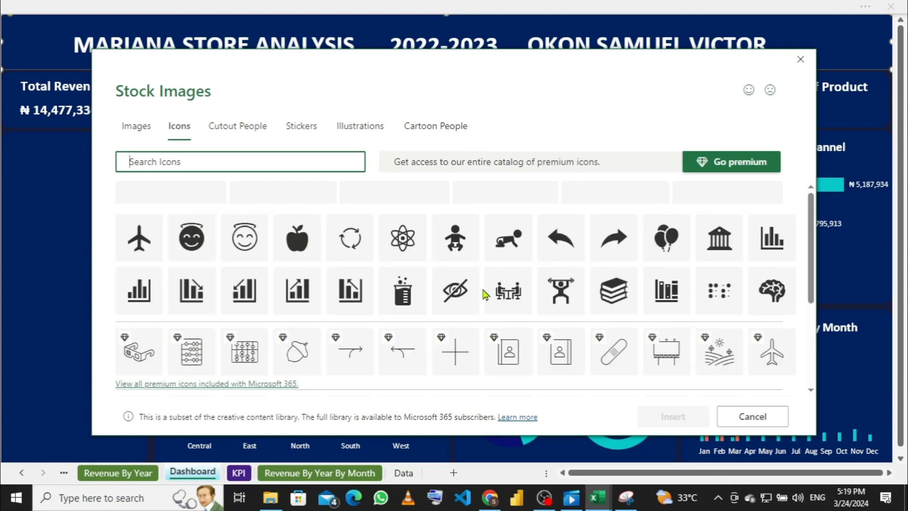
Step: Find the dress icon in the stock Icons grid and insert it
{"action": "scroll", "coordinate": [331, 274], "scroll_direction": "down", "scroll_amount": 1}
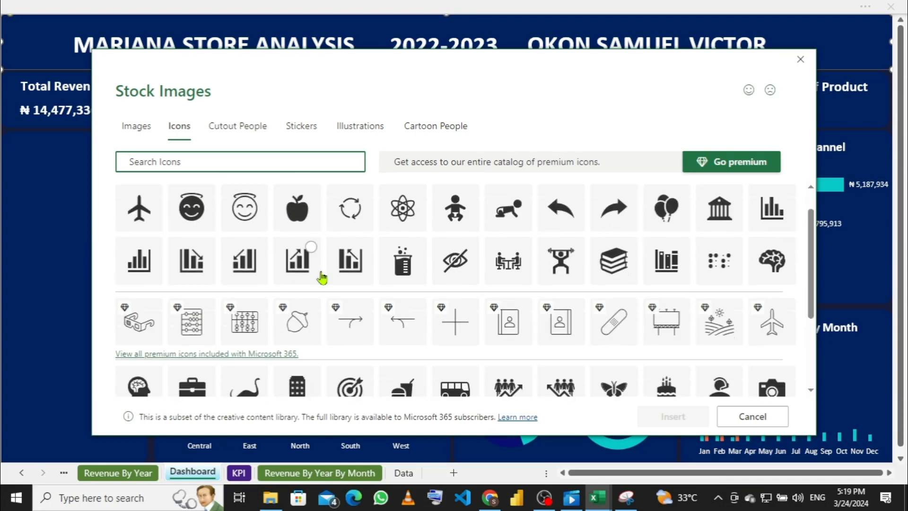
{"action": "scroll", "coordinate": [386, 263], "scroll_direction": "down", "scroll_amount": 2}
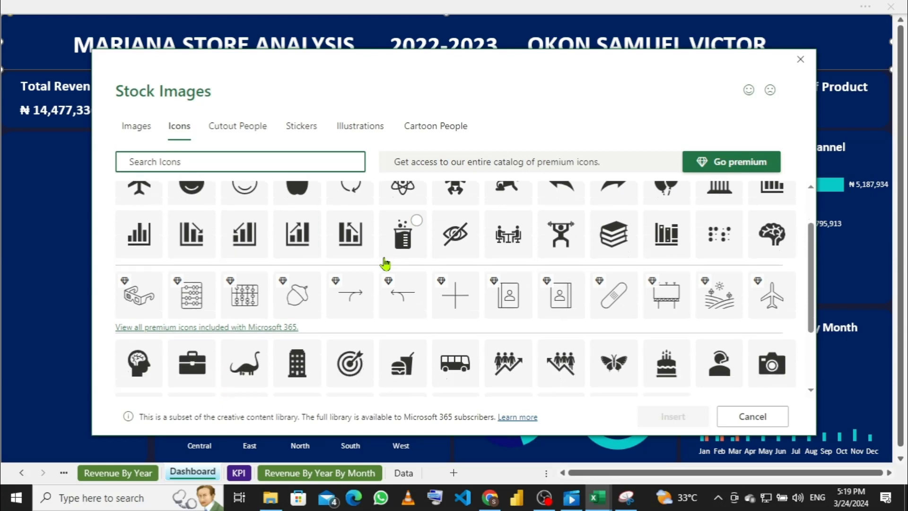
{"action": "scroll", "coordinate": [385, 264], "scroll_direction": "down", "scroll_amount": 6}
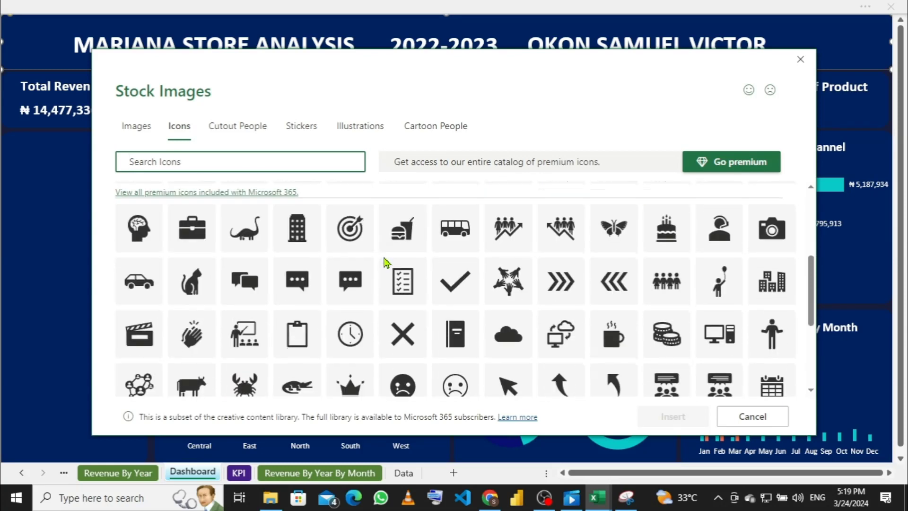
{"action": "scroll", "coordinate": [385, 263], "scroll_direction": "down", "scroll_amount": 3}
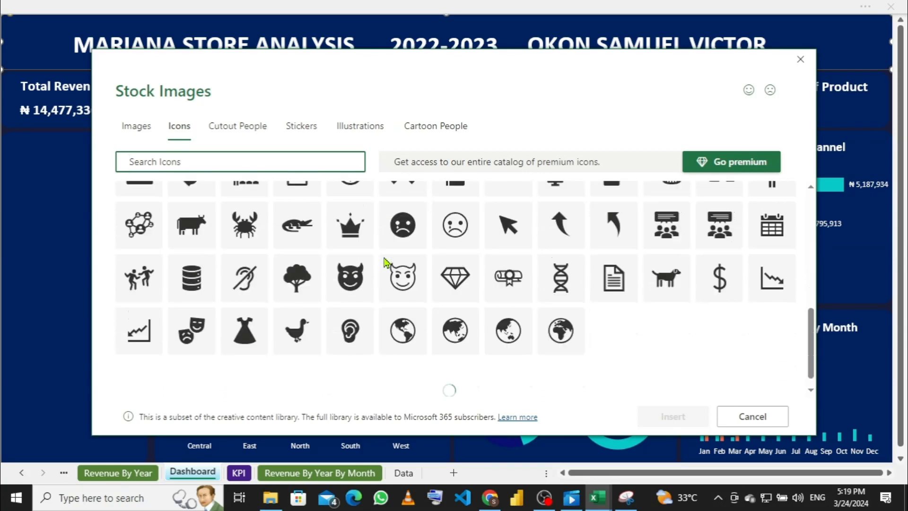
{"action": "left_click", "coordinate": [249, 310]}
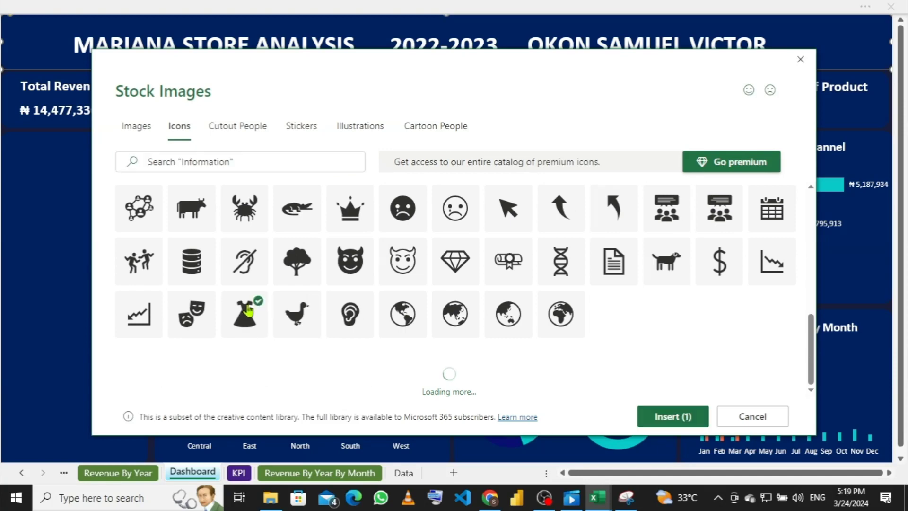
{"action": "left_click", "coordinate": [684, 418]}
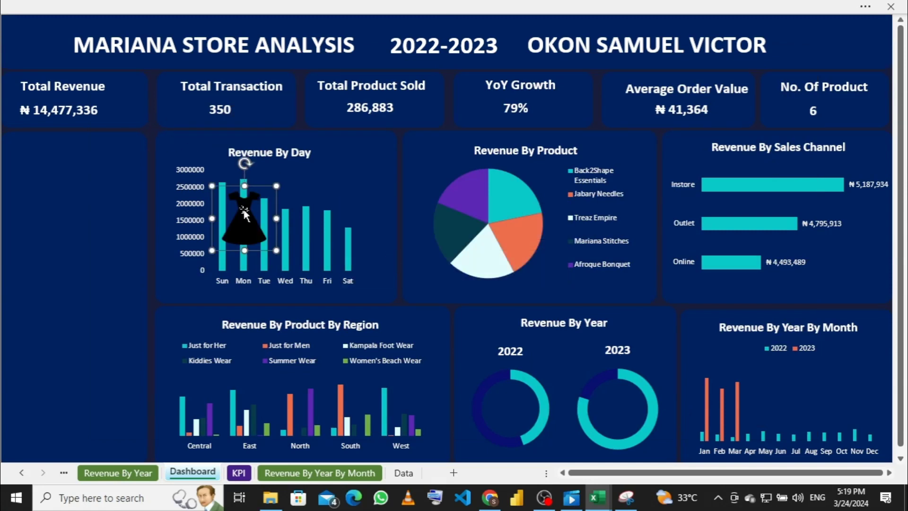
Step: Move the dress icon to the banner's top-left and shrink it to the banner height
{"action": "left_click_drag", "start_coordinate": [242, 209], "coordinate": [20, 31]}
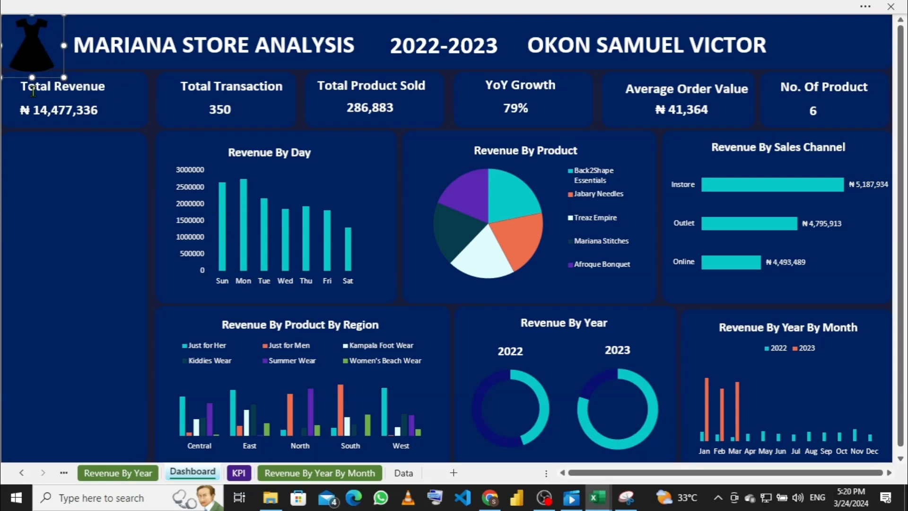
{"action": "left_click_drag", "start_coordinate": [32, 77], "coordinate": [44, 46]}
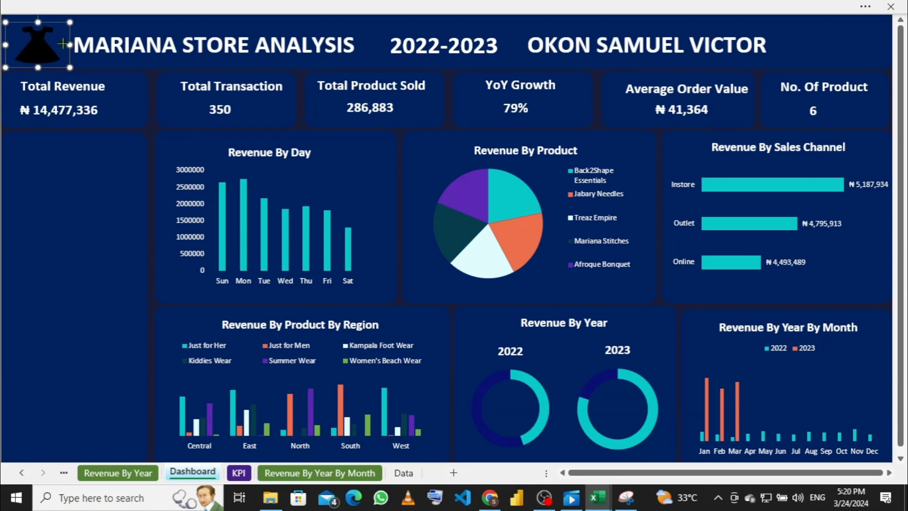
{"action": "mouse_move", "coordinate": [37, 68]}
{"action": "left_mouse_down"}
{"action": "mouse_move", "coordinate": [42, 55]}
{"action": "mouse_move", "coordinate": [37, 67]}
{"action": "left_mouse_up"}
{"action": "left_click", "coordinate": [235, 6]}
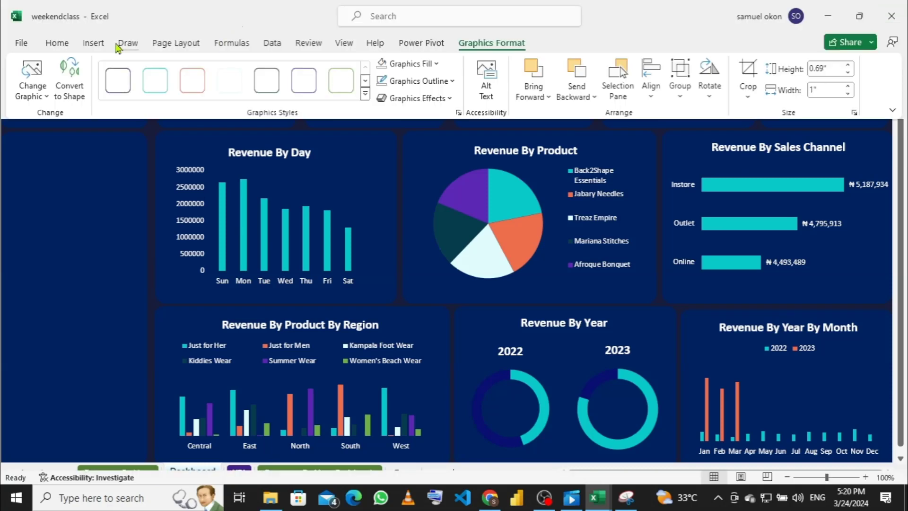
{"action": "left_click", "coordinate": [57, 44]}
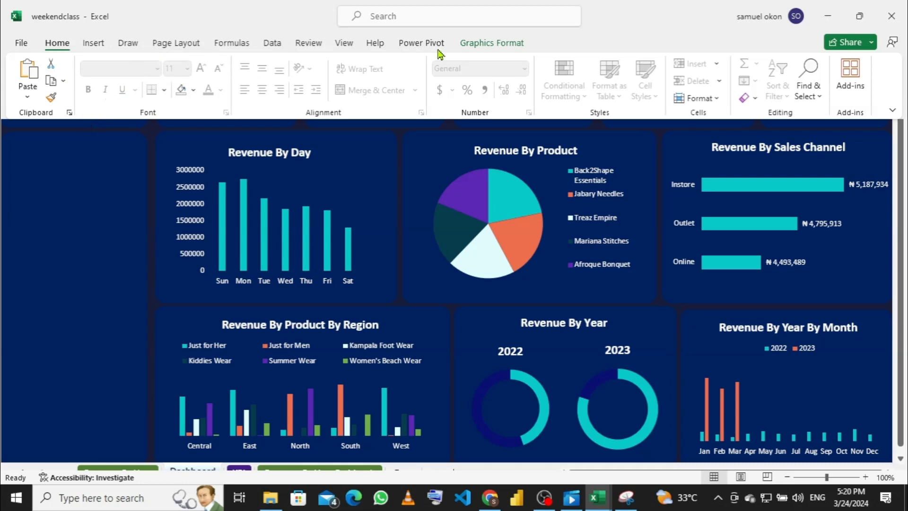
{"action": "left_click", "coordinate": [480, 46]}
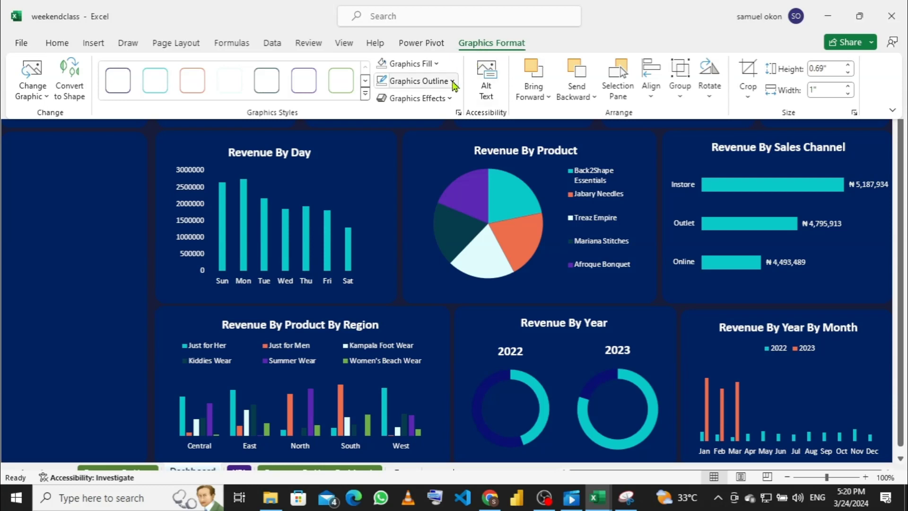
Step: Fill the dress icon with the light turquoise accent colour via Graphics Fill
{"action": "left_click", "coordinate": [435, 64]}
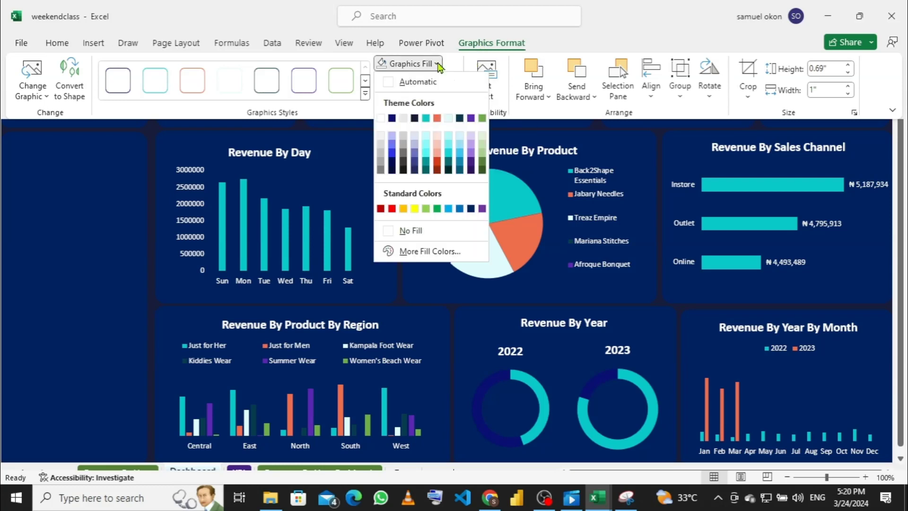
{"action": "left_click", "coordinate": [426, 153]}
{"action": "key", "text": "ctrl+shift+F1"}
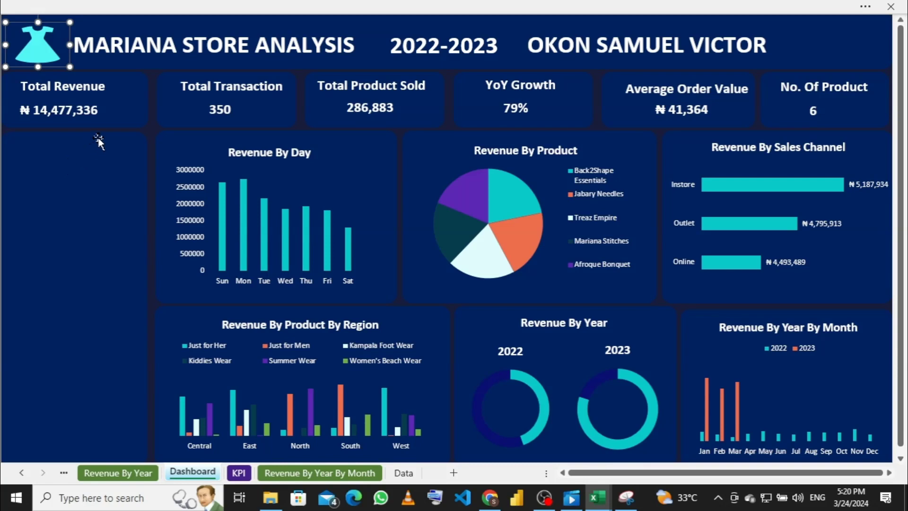
{"action": "left_click", "coordinate": [121, 173]}
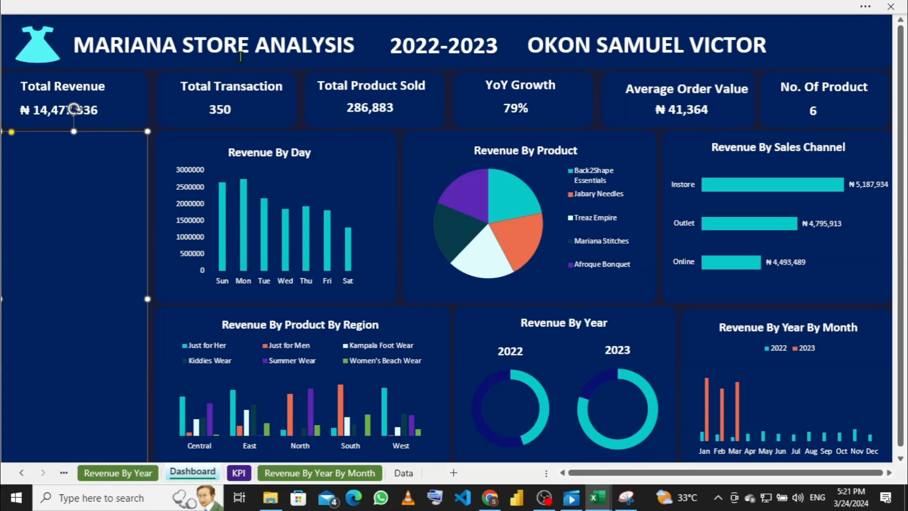
{"action": "left_click", "coordinate": [37, 51]}
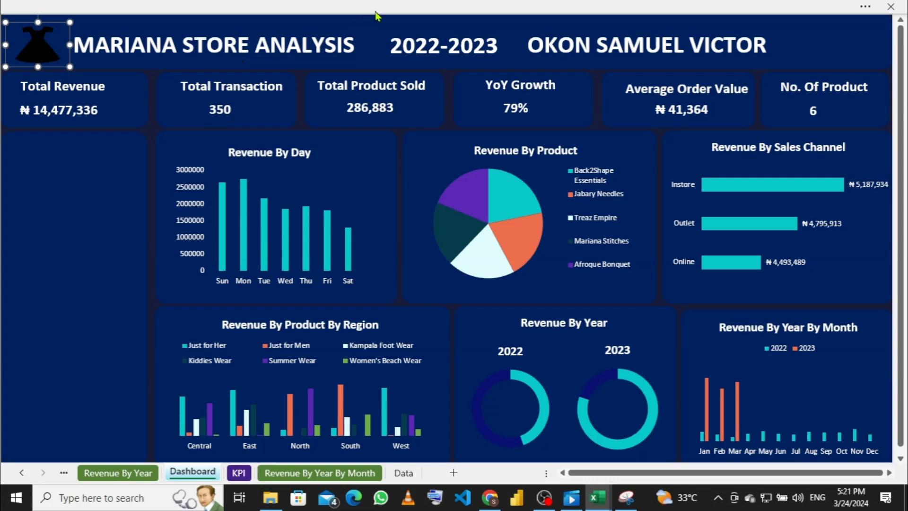
{"action": "left_click", "coordinate": [403, 7]}
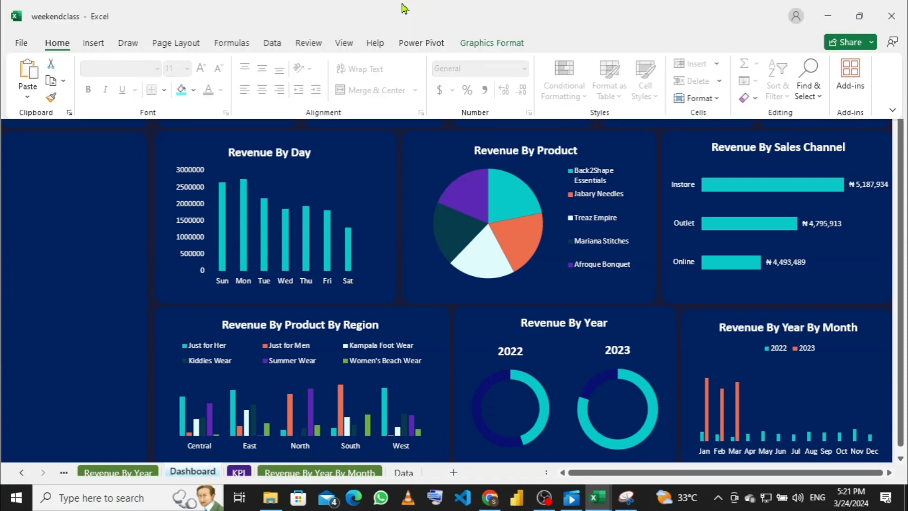
{"action": "left_click", "coordinate": [476, 43]}
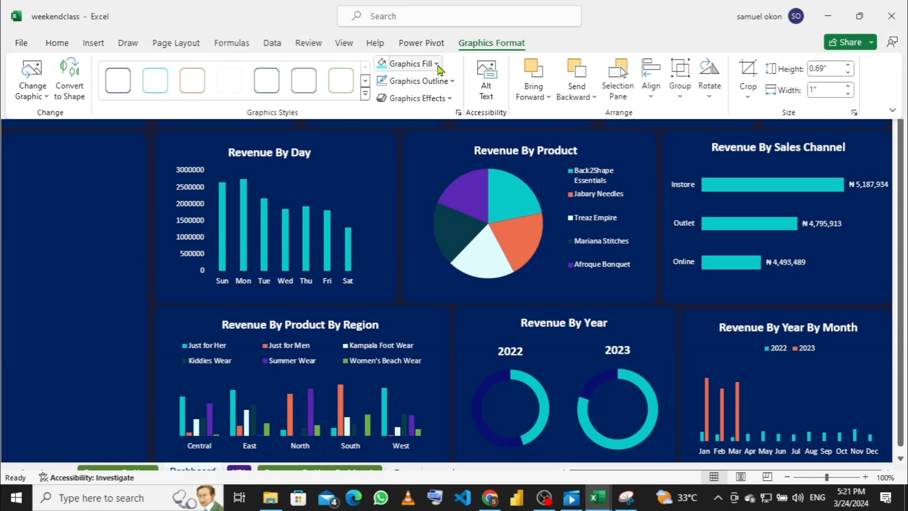
{"action": "left_click", "coordinate": [438, 65]}
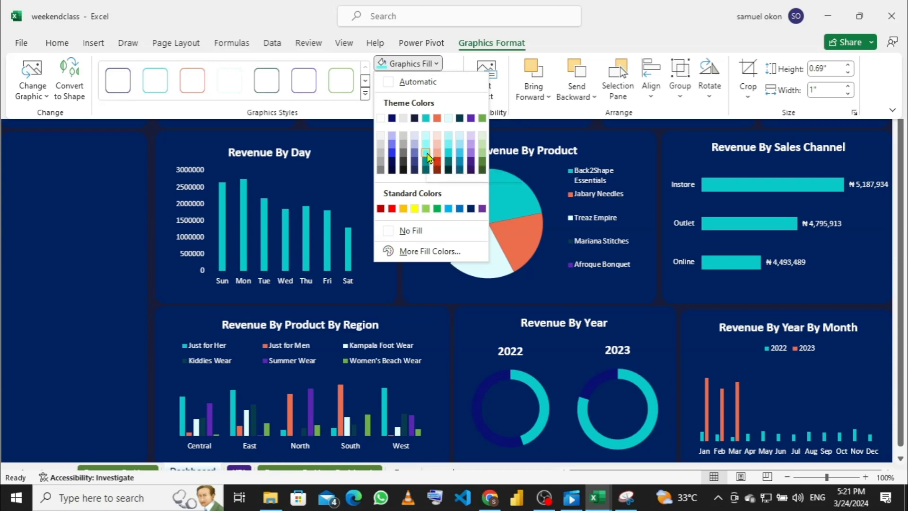
{"action": "left_click", "coordinate": [426, 156]}
{"action": "left_click", "coordinate": [107, 140]}
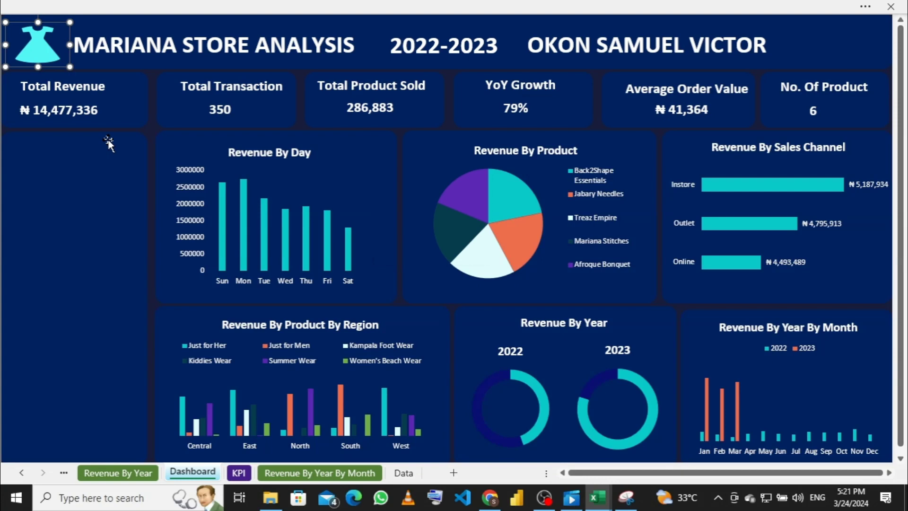
{"action": "left_click", "coordinate": [829, 49]}
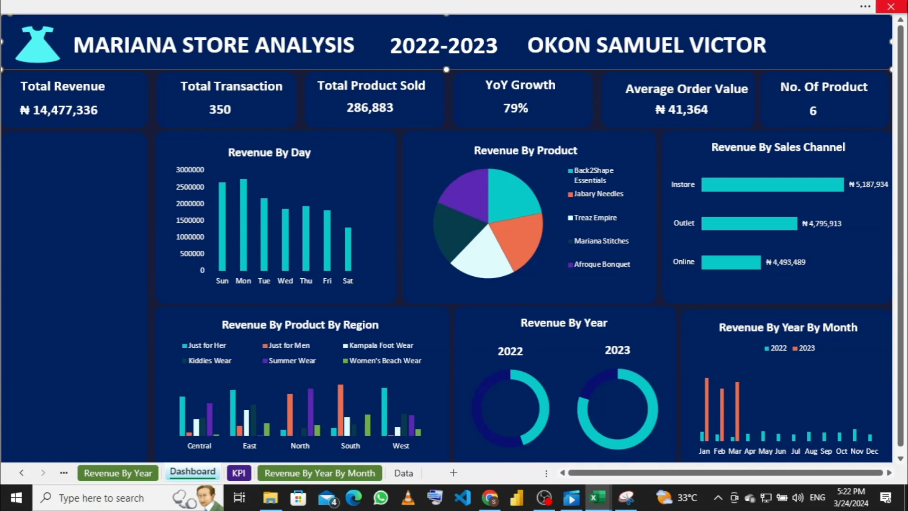
{"action": "left_click", "coordinate": [618, 7]}
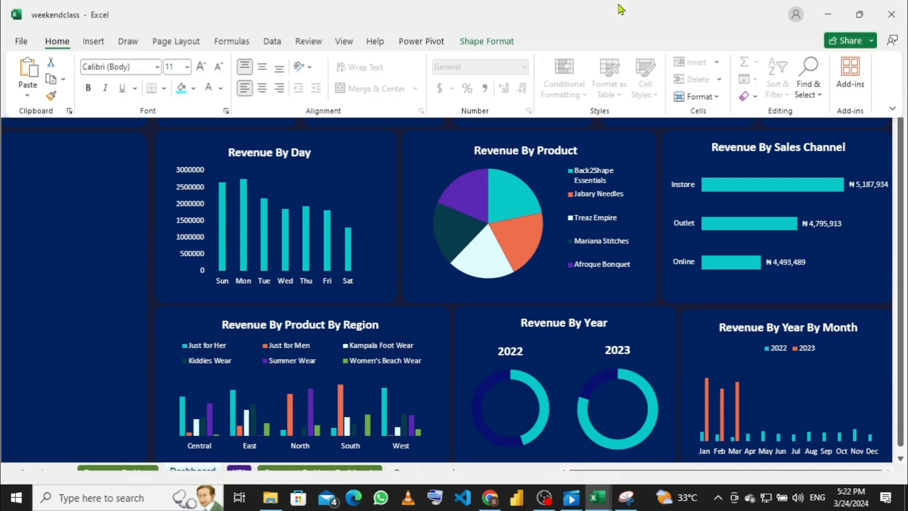
Step: Open the Insert Picture dialog via Insert > Pictures > This Device
{"action": "left_click", "coordinate": [97, 47]}
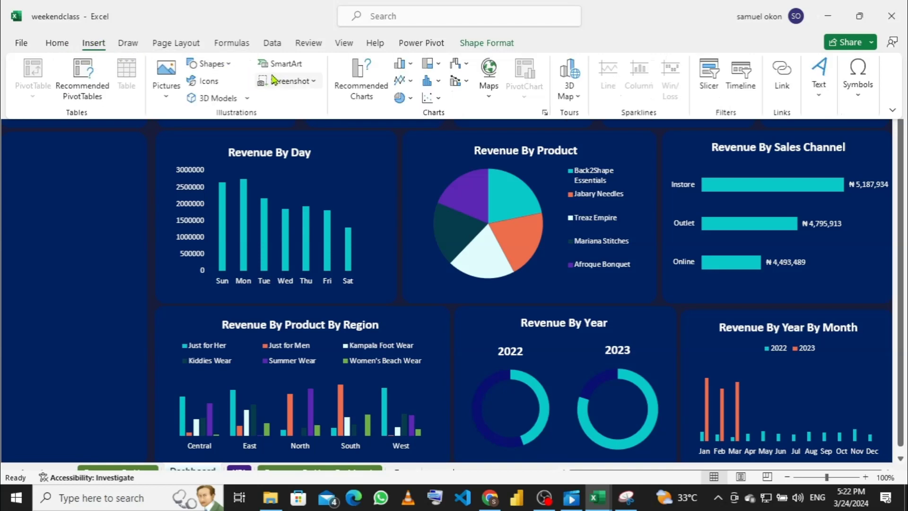
{"action": "left_click", "coordinate": [173, 101]}
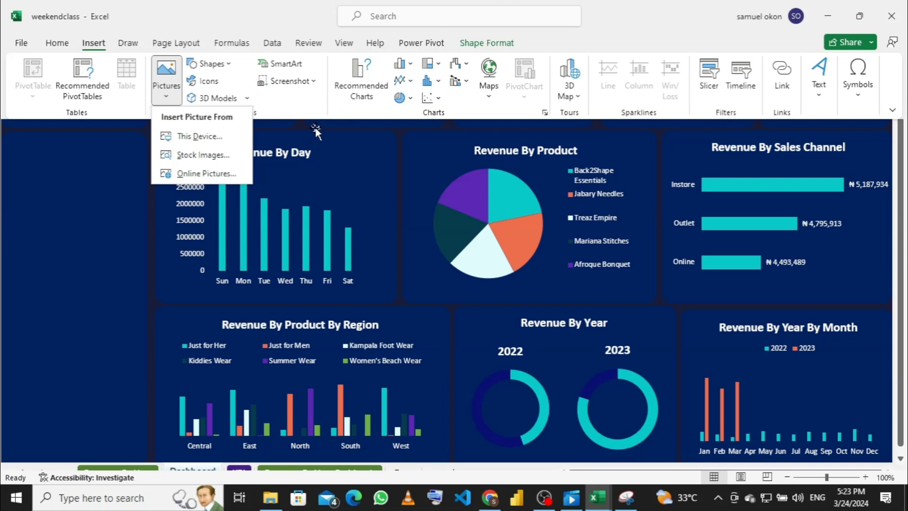
{"action": "left_click", "coordinate": [207, 140]}
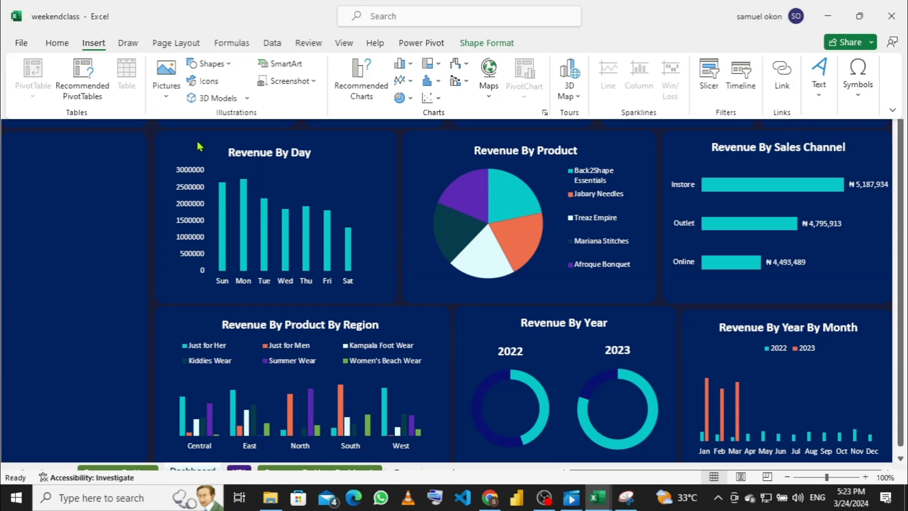
{"action": "key", "text": "ctrl+shift+F1"}
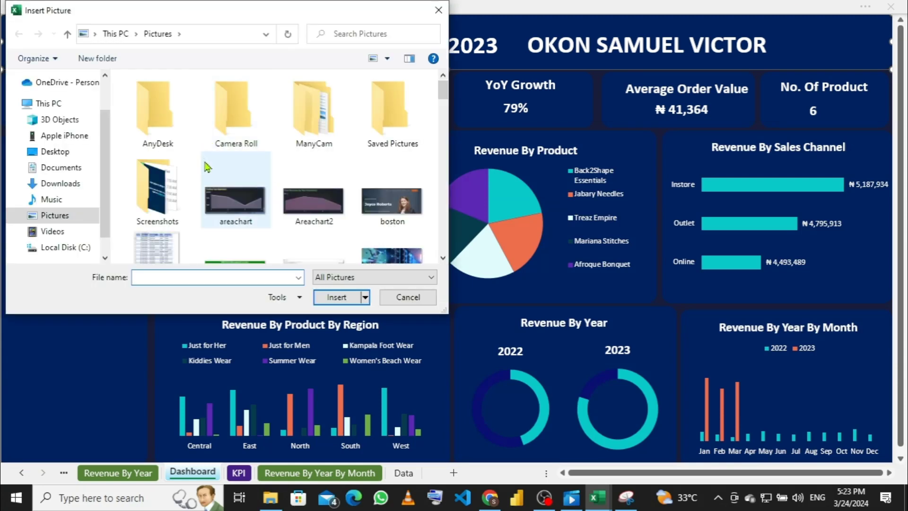
Step: Insert the presenter's photo file from the Downloads folder
{"action": "scroll", "coordinate": [234, 204], "scroll_direction": "down", "scroll_amount": 3}
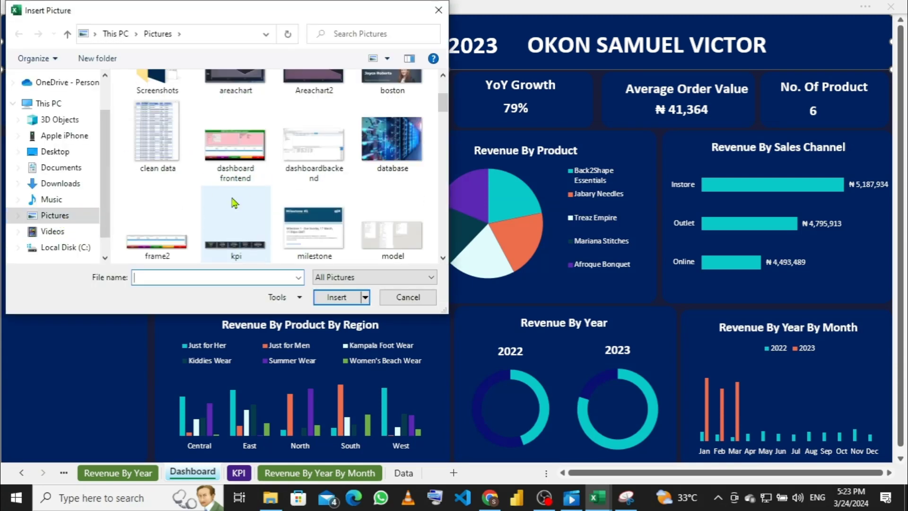
{"action": "scroll", "coordinate": [235, 203], "scroll_direction": "down", "scroll_amount": 10}
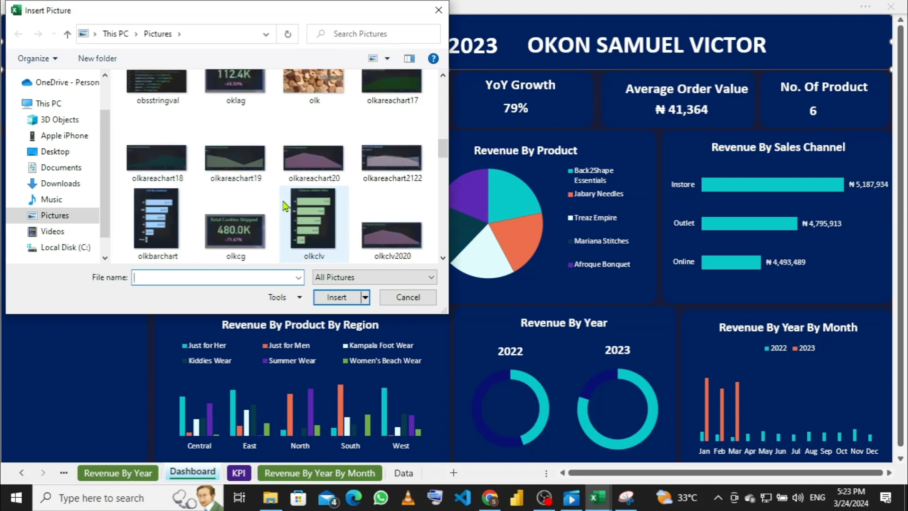
{"action": "scroll", "coordinate": [285, 205], "scroll_direction": "down", "scroll_amount": 10}
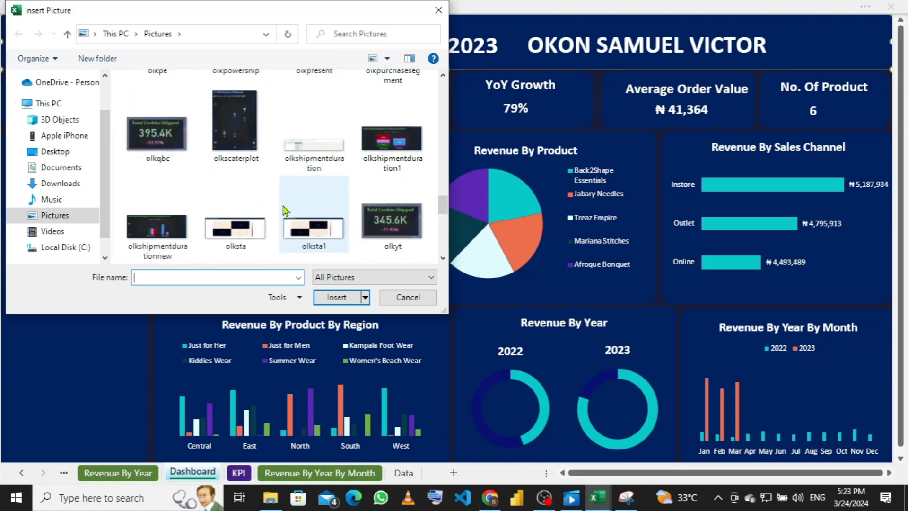
{"action": "scroll", "coordinate": [285, 210], "scroll_direction": "down", "scroll_amount": 12}
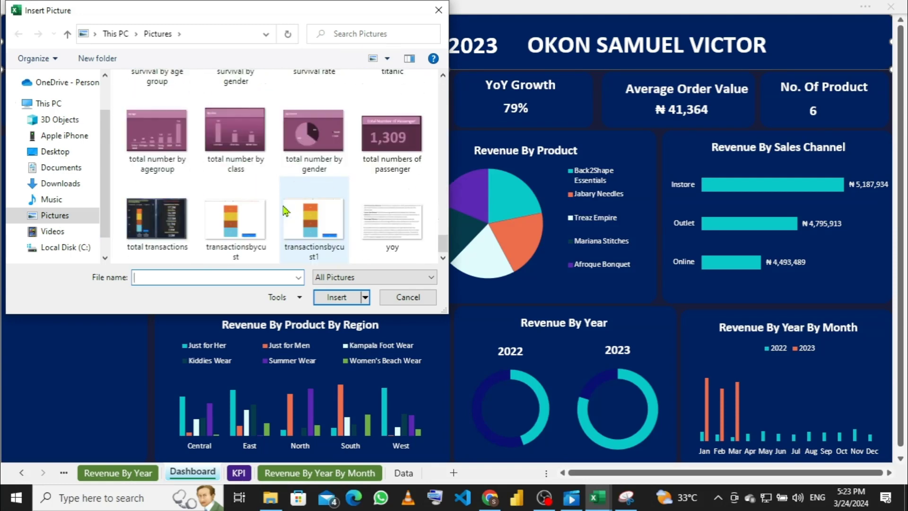
{"action": "scroll", "coordinate": [283, 209], "scroll_direction": "up", "scroll_amount": 12}
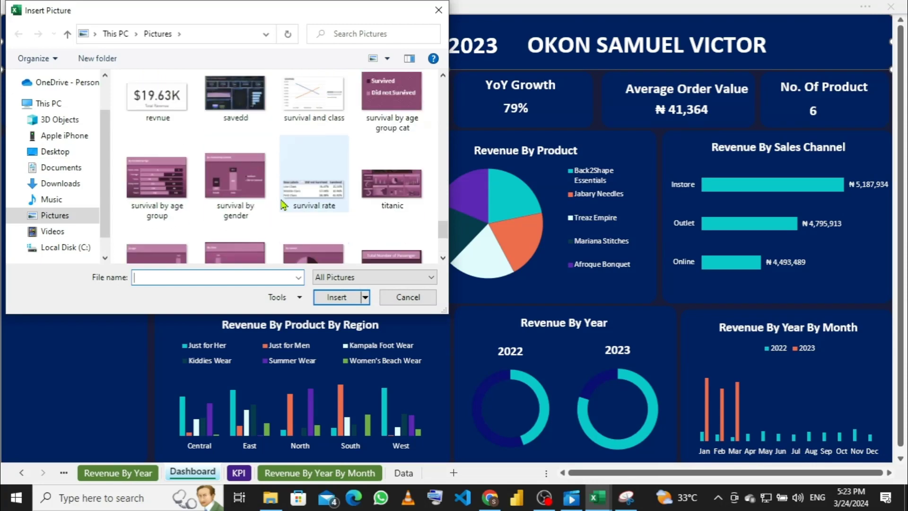
{"action": "scroll", "coordinate": [282, 203], "scroll_direction": "up", "scroll_amount": 10}
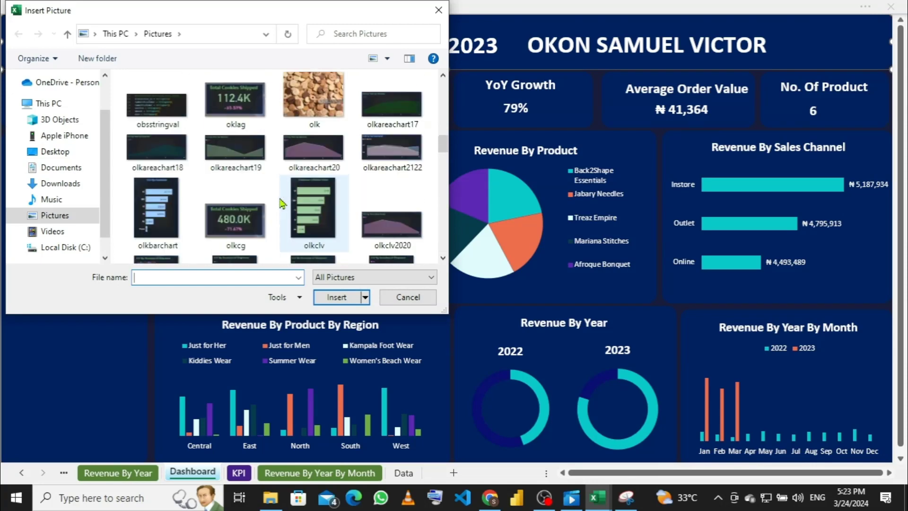
{"action": "left_click", "coordinate": [55, 184]}
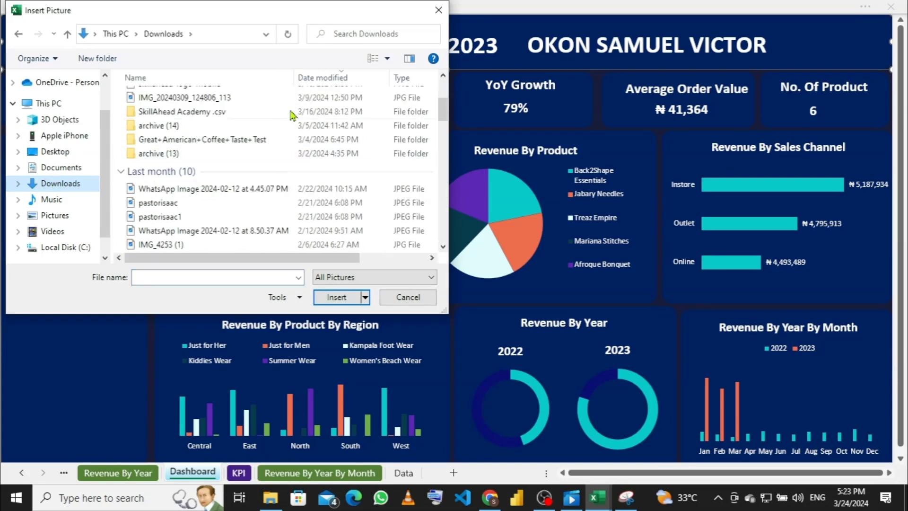
{"action": "scroll", "coordinate": [265, 165], "scroll_direction": "down", "scroll_amount": 2}
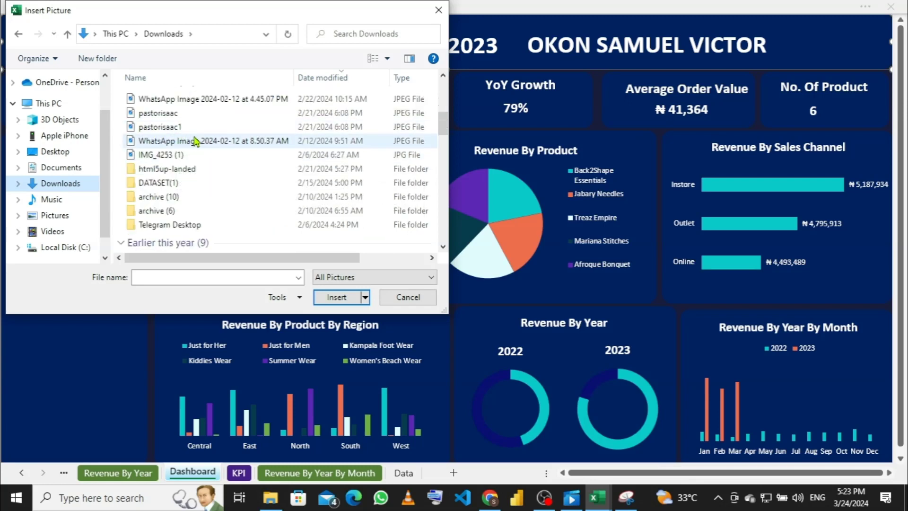
{"action": "scroll", "coordinate": [199, 152], "scroll_direction": "down", "scroll_amount": 2}
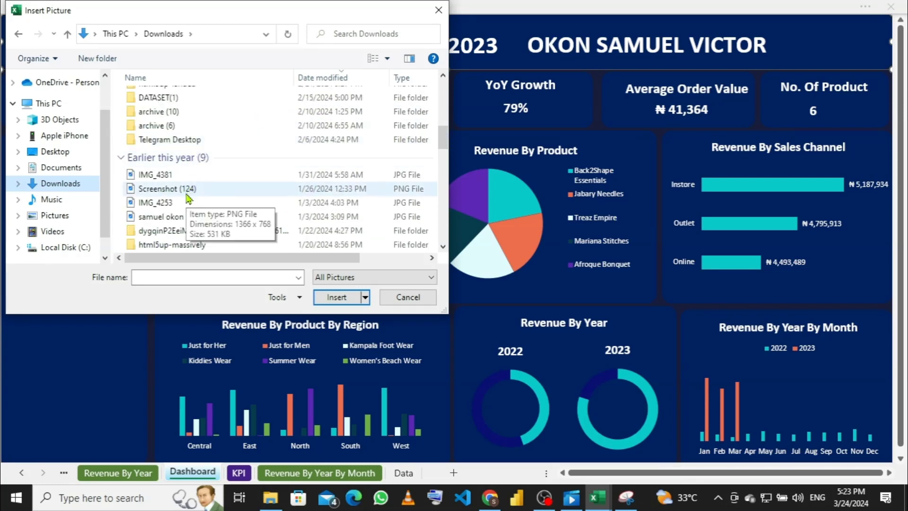
{"action": "scroll", "coordinate": [191, 182], "scroll_direction": "down", "scroll_amount": 1}
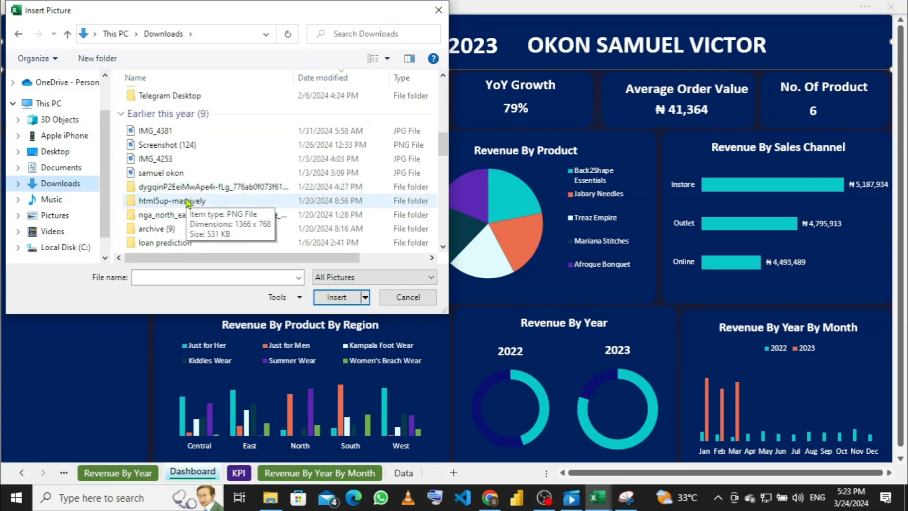
{"action": "left_click", "coordinate": [196, 175]}
{"action": "left_click", "coordinate": [321, 302]}
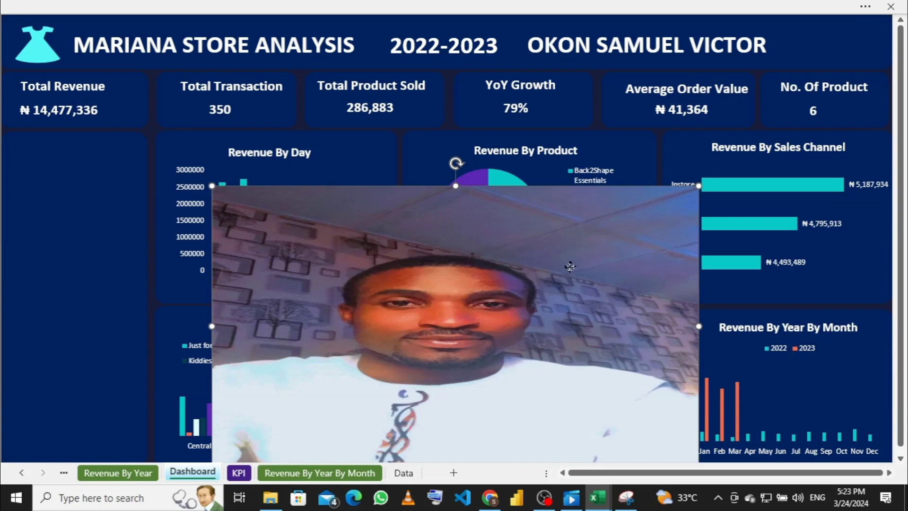
Step: Shrink the photo to a thumbnail and fit it at the banner's right end after the name
{"action": "left_click_drag", "start_coordinate": [581, 249], "coordinate": [609, 156]}
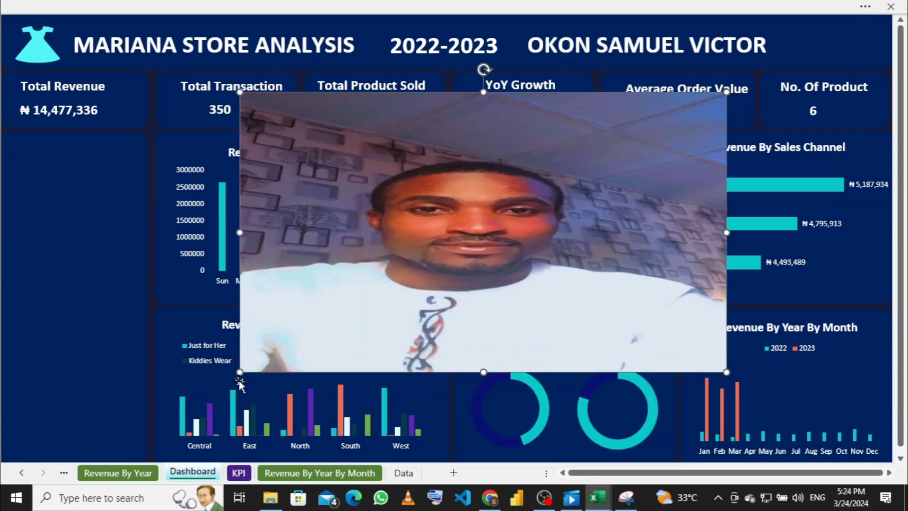
{"action": "left_click_drag", "start_coordinate": [242, 372], "coordinate": [597, 255]}
{"action": "left_click_drag", "start_coordinate": [671, 232], "coordinate": [672, 232]}
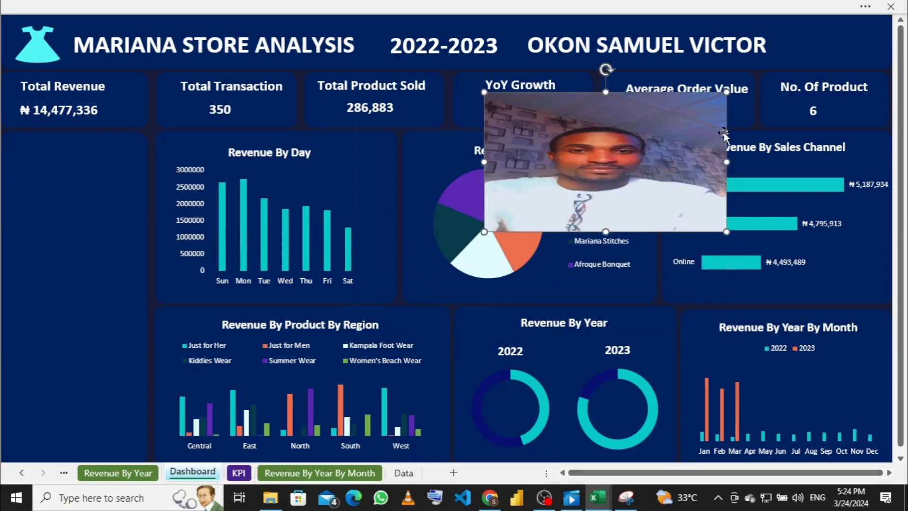
{"action": "left_click_drag", "start_coordinate": [726, 92], "coordinate": [843, 41]}
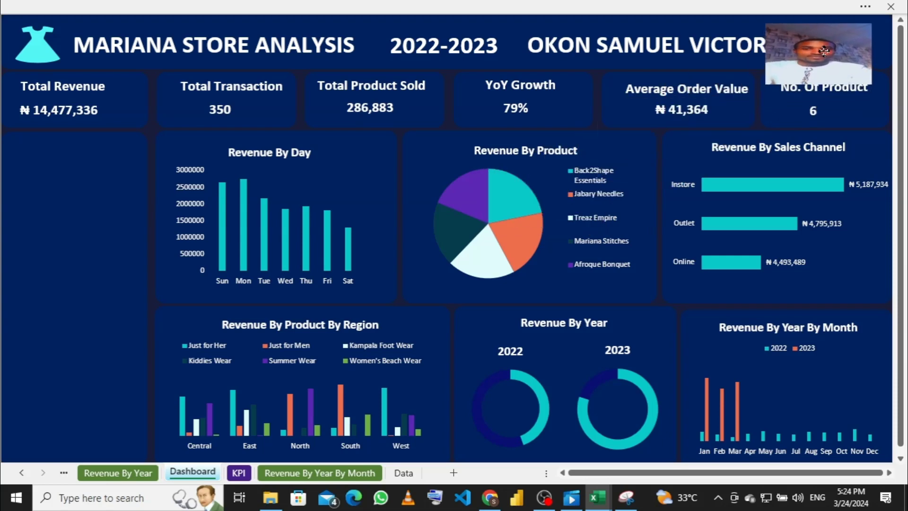
{"action": "left_click_drag", "start_coordinate": [766, 85], "coordinate": [813, 58]}
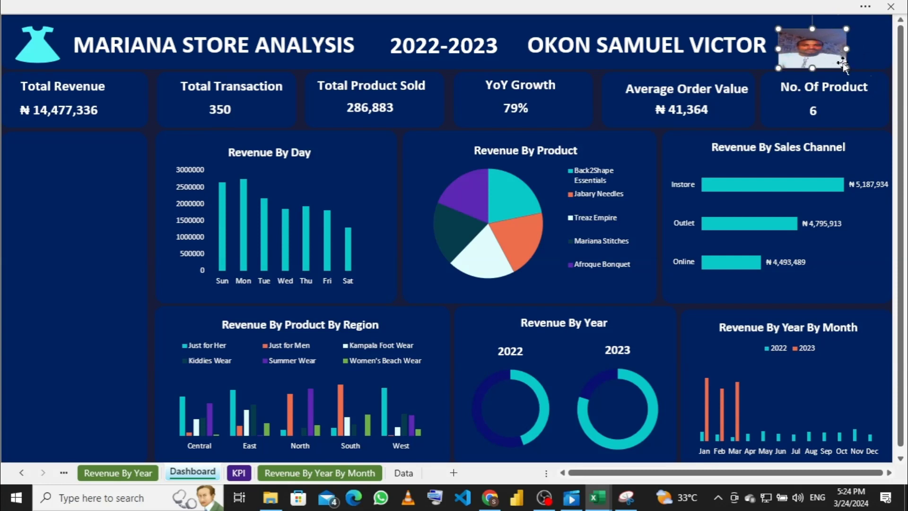
{"action": "mouse_move", "coordinate": [844, 67]}
{"action": "left_mouse_down"}
{"action": "mouse_move", "coordinate": [808, 69]}
{"action": "mouse_move", "coordinate": [843, 47]}
{"action": "mouse_move", "coordinate": [831, 46]}
{"action": "left_mouse_up"}
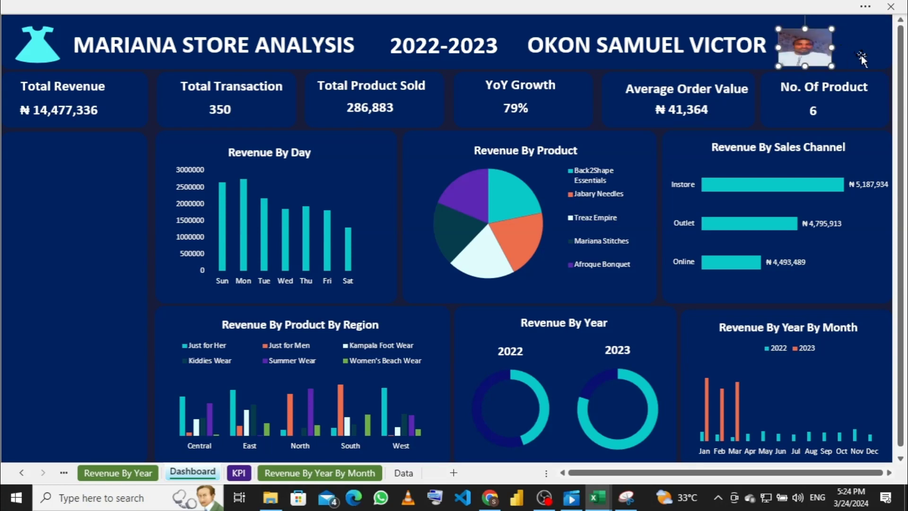
{"action": "left_click", "coordinate": [860, 55]}
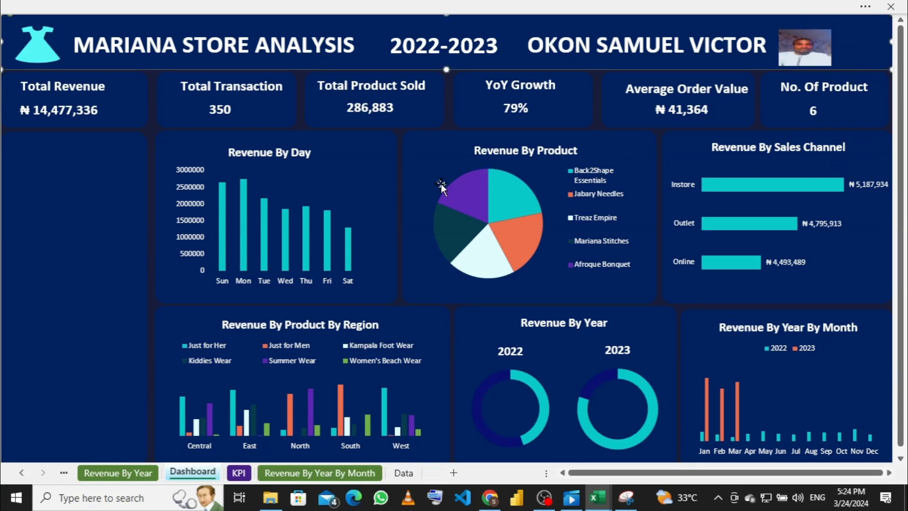
Step: Select the Revenue By Day pivot chart and bring up the PivotChart Analyze tools
{"action": "left_click", "coordinate": [423, 176]}
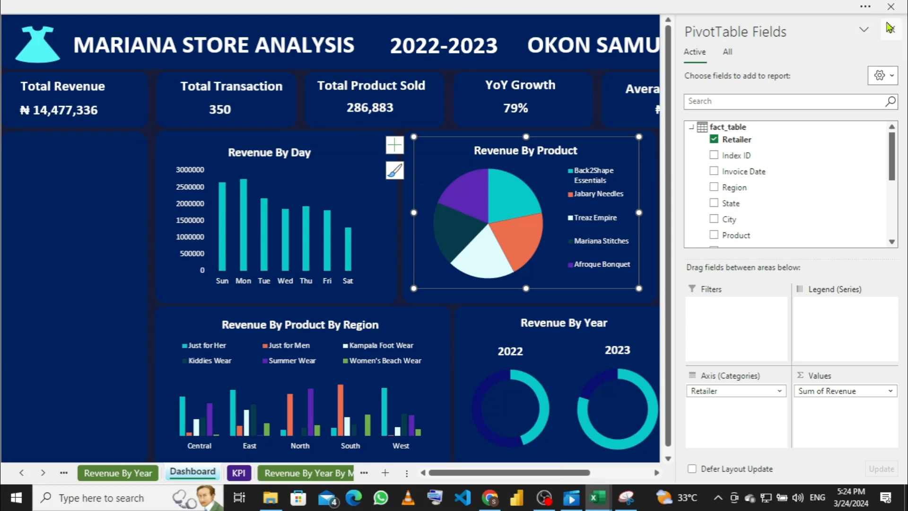
{"action": "left_click", "coordinate": [888, 29]}
{"action": "left_click", "coordinate": [40, 181]}
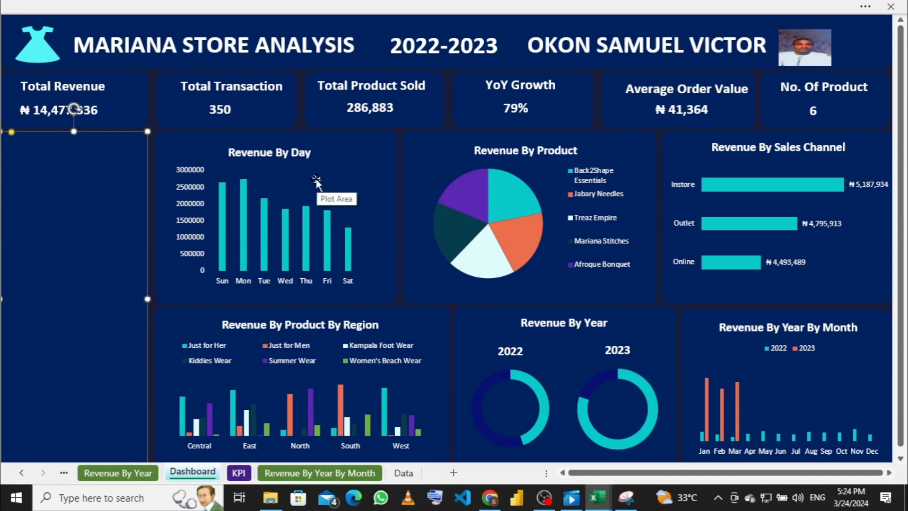
{"action": "left_click", "coordinate": [344, 180]}
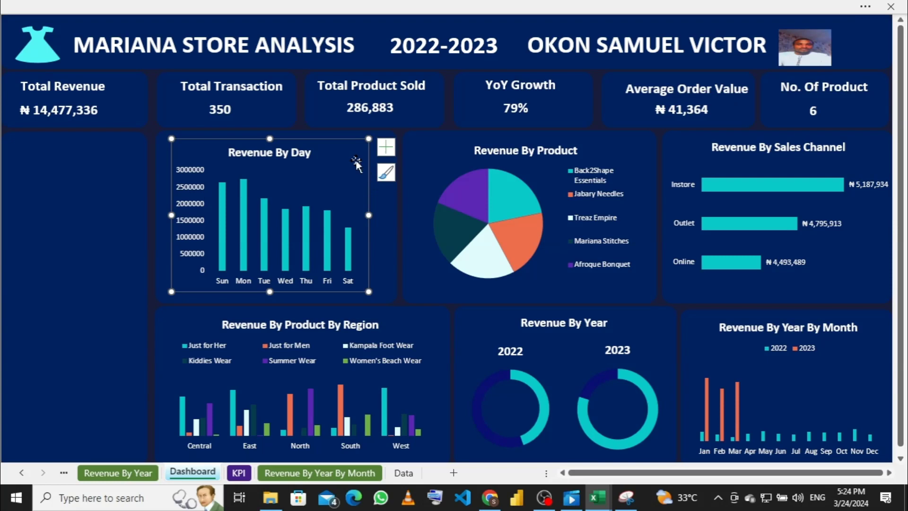
{"action": "left_click", "coordinate": [329, 137]}
{"action": "left_click", "coordinate": [330, 141]}
{"action": "left_click", "coordinate": [609, 12]}
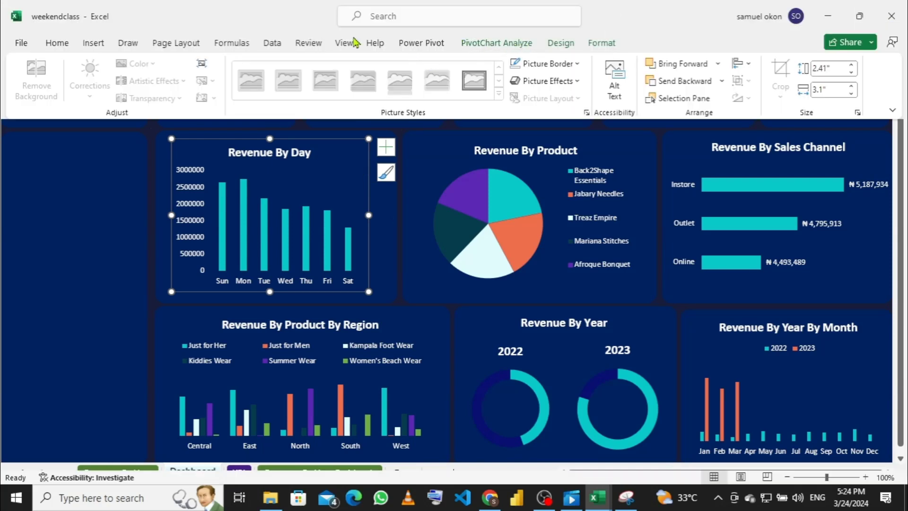
{"action": "left_click", "coordinate": [486, 44]}
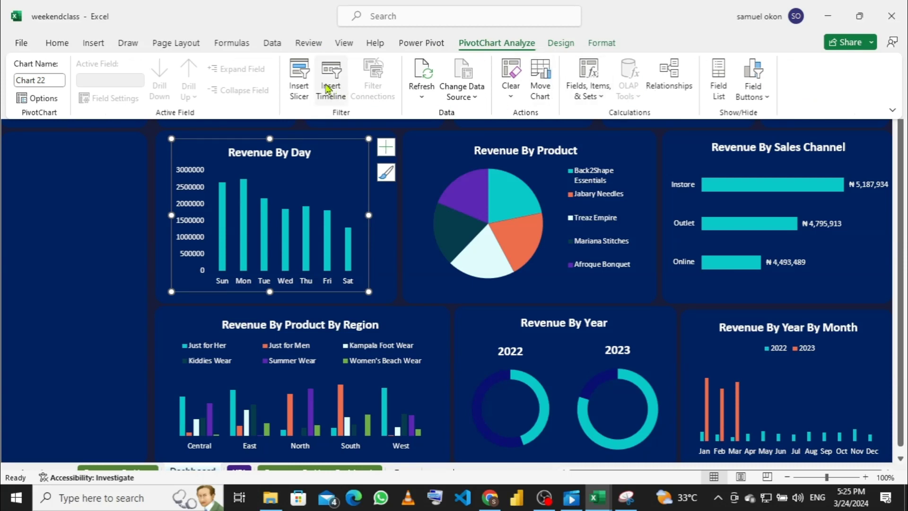
Step: Check Product, Sales Method and Retailer in the Insert Slicers dialog and confirm
{"action": "left_click", "coordinate": [300, 85]}
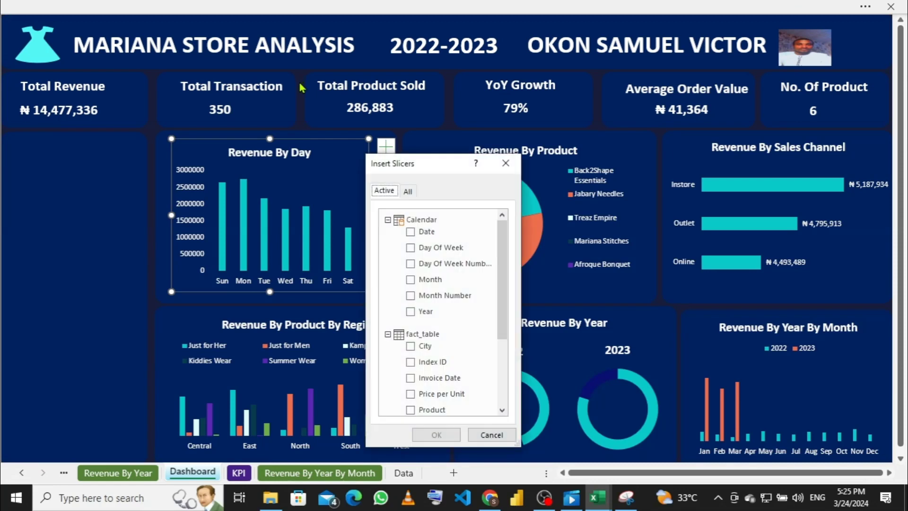
{"action": "scroll", "coordinate": [416, 265], "scroll_direction": "down", "scroll_amount": 1}
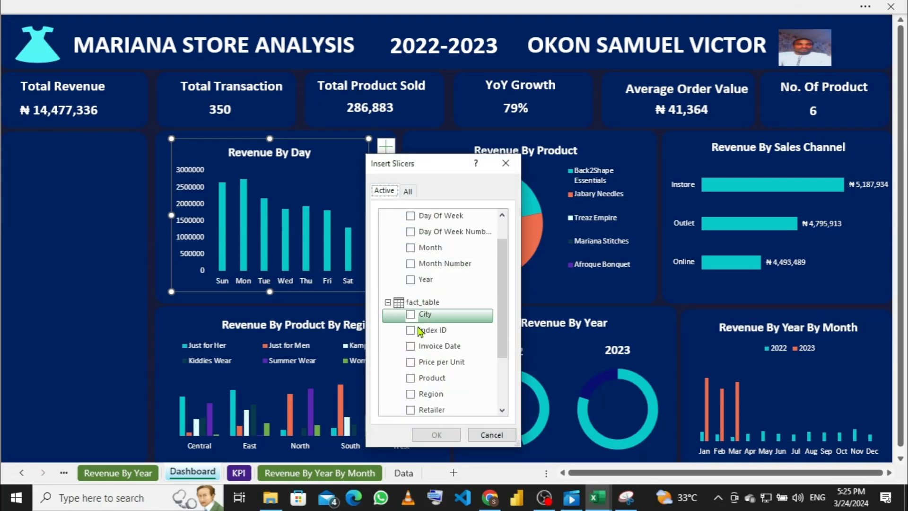
{"action": "scroll", "coordinate": [420, 341], "scroll_direction": "down", "scroll_amount": 3}
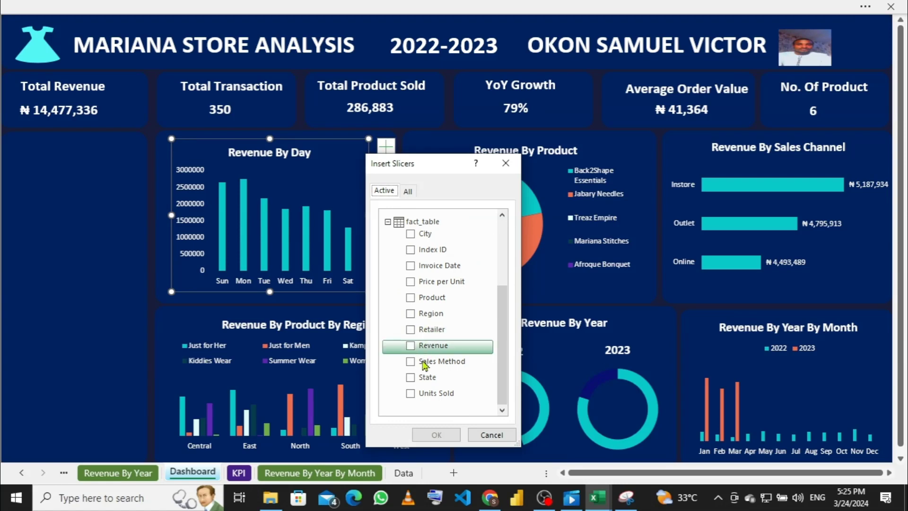
{"action": "left_click", "coordinate": [412, 298]}
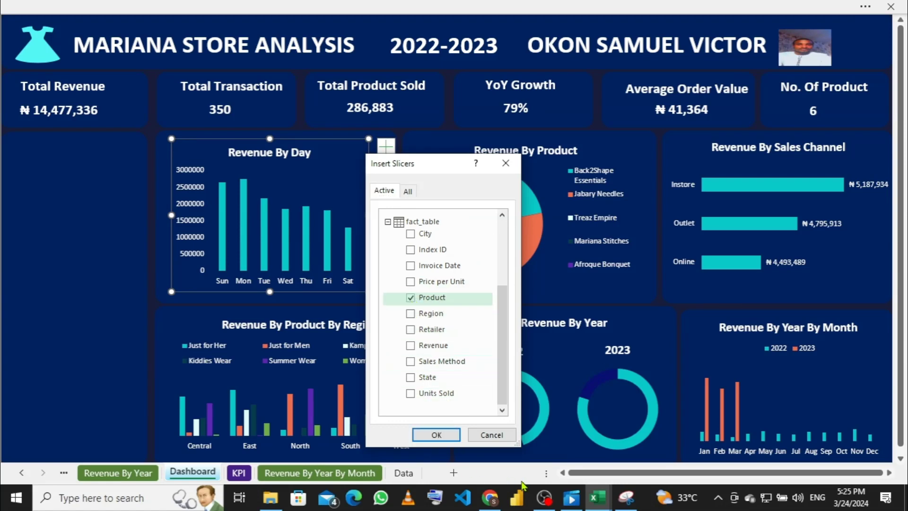
{"action": "mouse_move", "coordinate": [598, 498]}
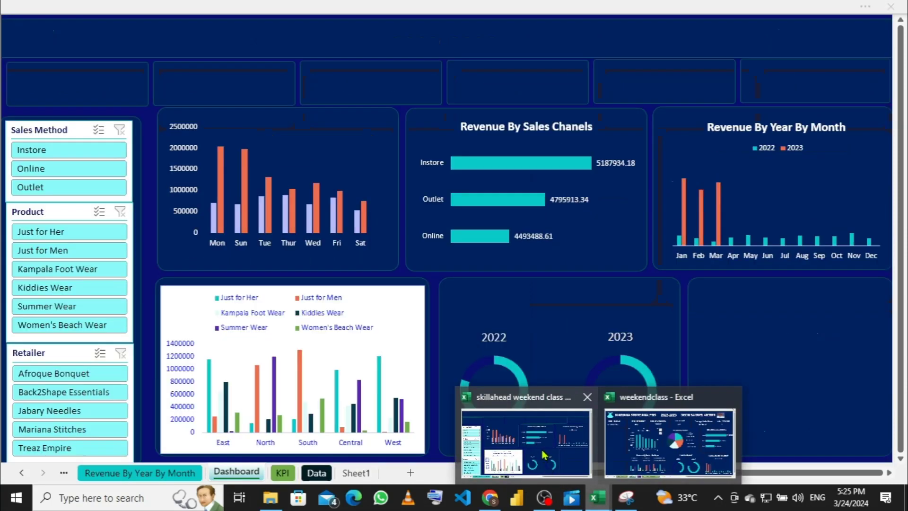
{"action": "left_click", "coordinate": [543, 455]}
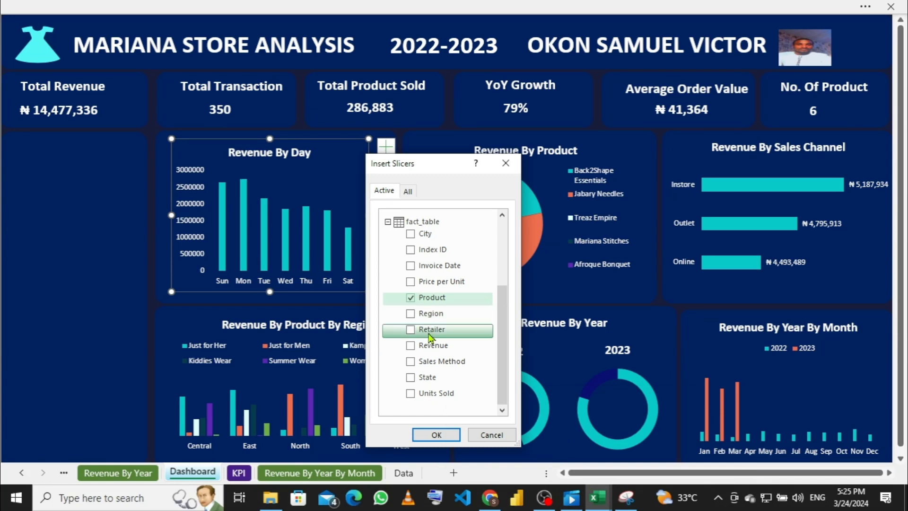
{"action": "left_click", "coordinate": [411, 363]}
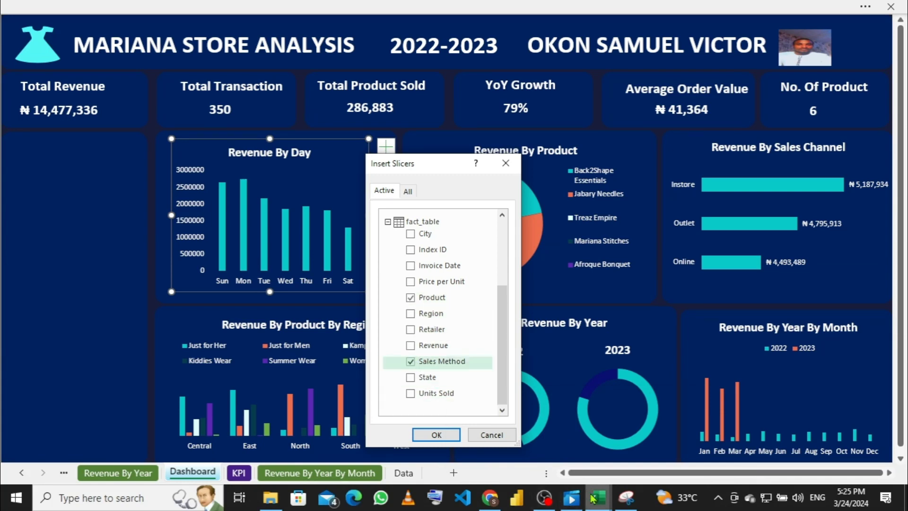
{"action": "mouse_move", "coordinate": [595, 498]}
{"action": "mouse_move", "coordinate": [573, 441]}
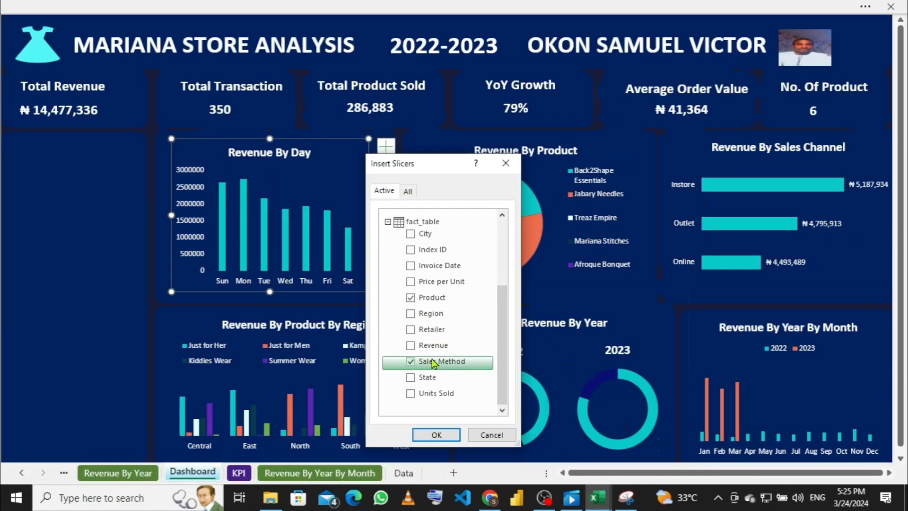
{"action": "left_click", "coordinate": [412, 331]}
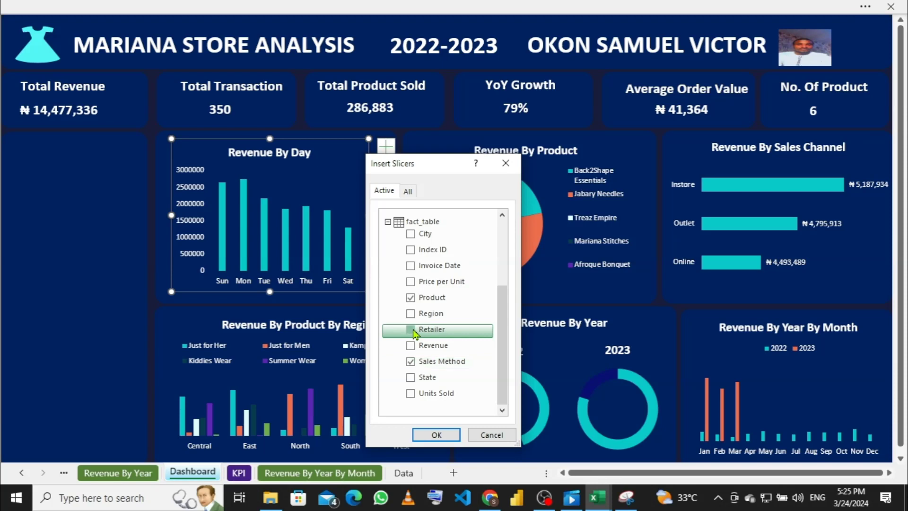
{"action": "left_click", "coordinate": [437, 434]}
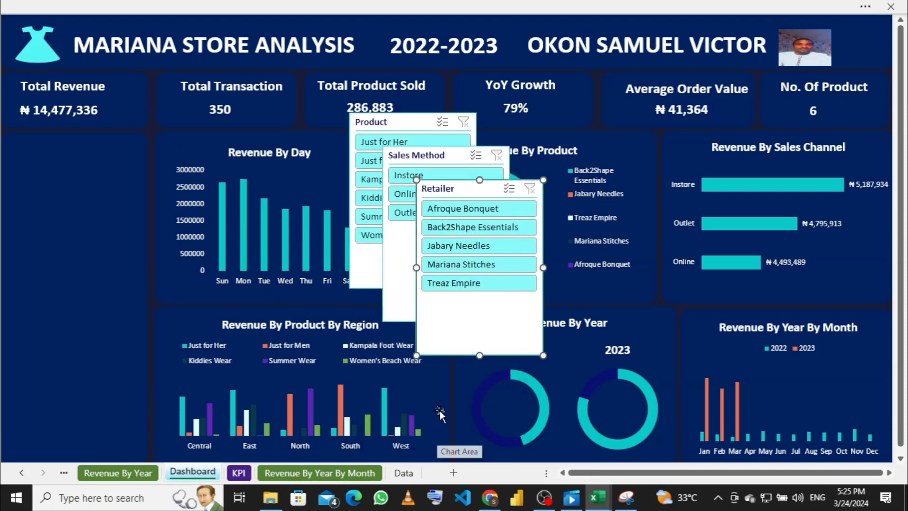
Step: Try moving the Sales Method slicer into the left panel, then undo back to before the slicers
{"action": "left_click_drag", "start_coordinate": [408, 155], "coordinate": [52, 156]}
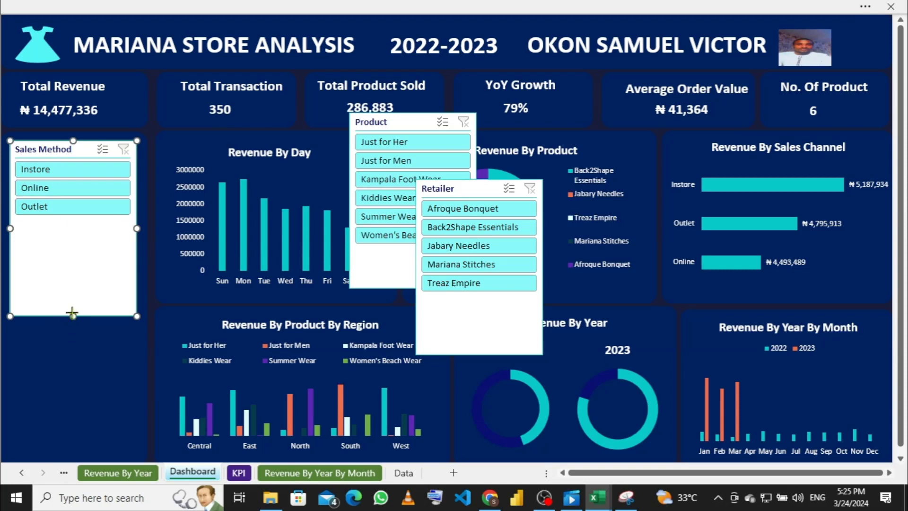
{"action": "left_click_drag", "start_coordinate": [73, 315], "coordinate": [73, 220]}
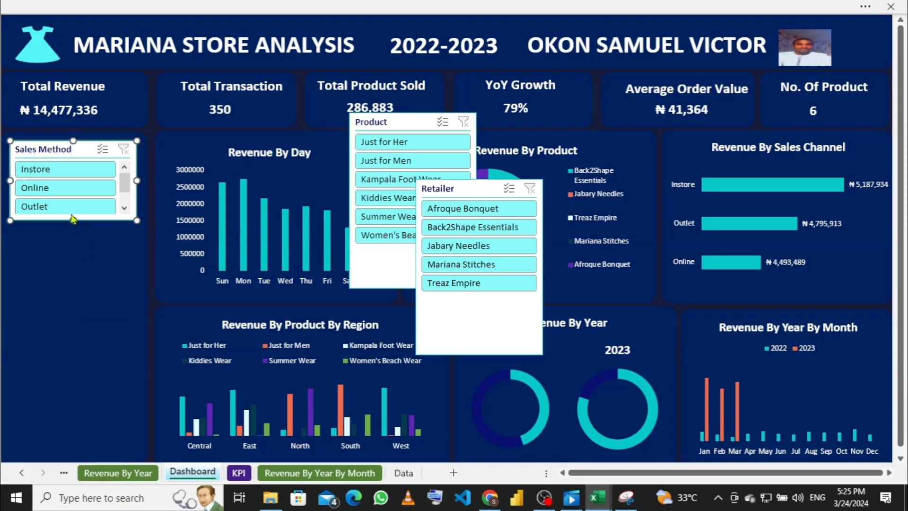
{"action": "left_click_drag", "start_coordinate": [71, 220], "coordinate": [71, 234]}
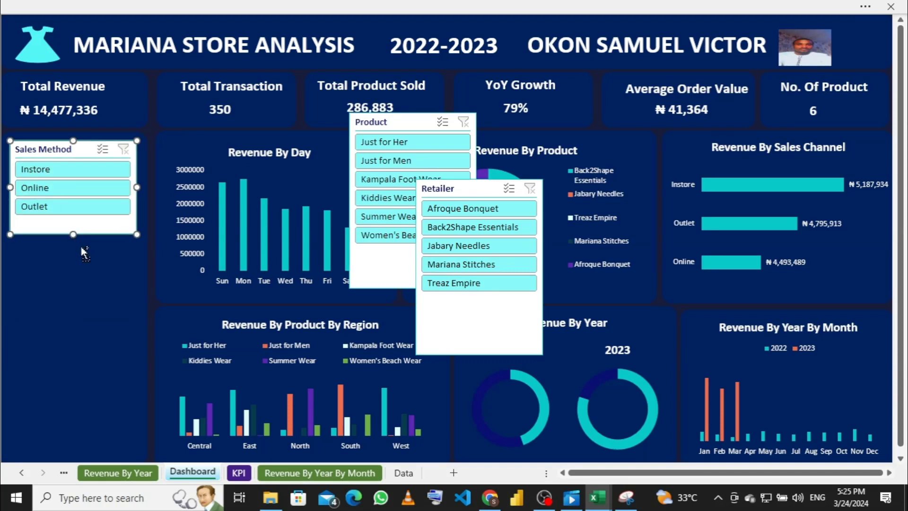
{"action": "key", "text": "ctrl+z"}
{"action": "key", "text": "ctrl+z"}
{"action": "key", "text": "ctrl+z"}
{"action": "key", "text": "ctrl+z"}
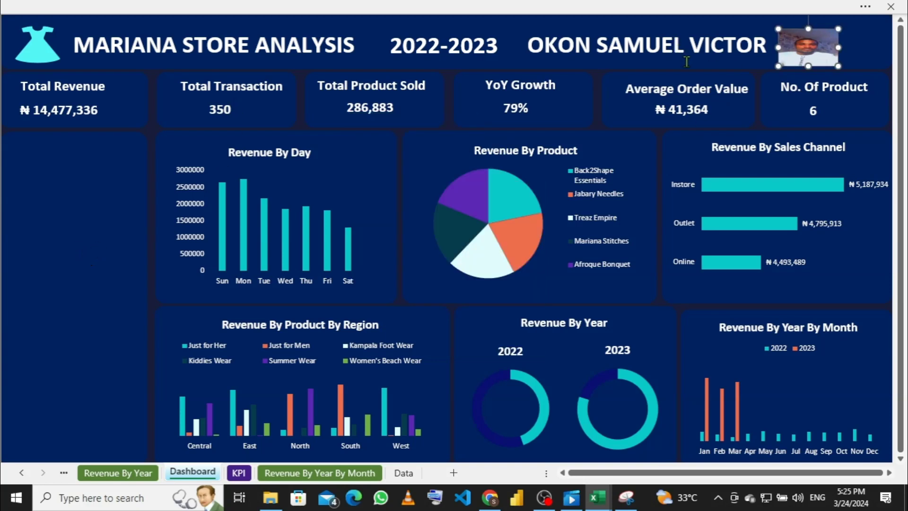
{"action": "key", "text": "ctrl+z"}
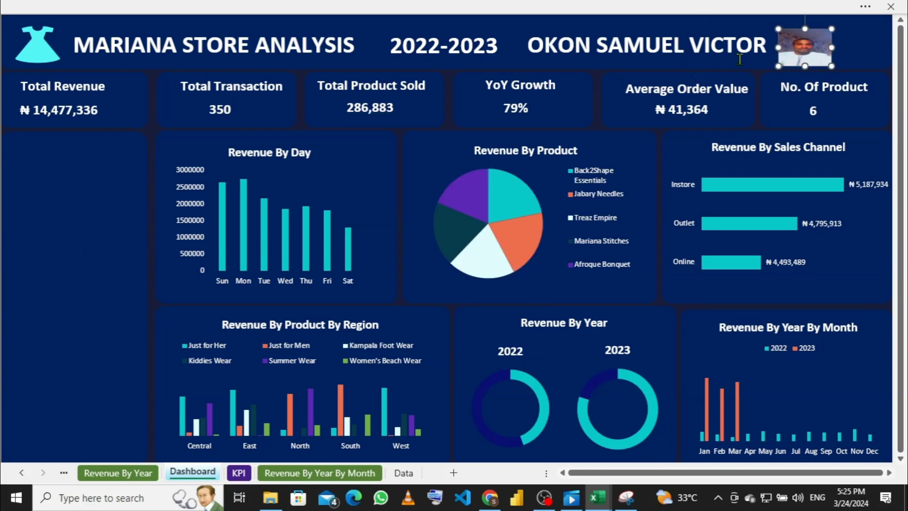
Step: Select the Revenue By Day chart and start inserting slicers from PivotChart Analyze
{"action": "left_click", "coordinate": [510, 9]}
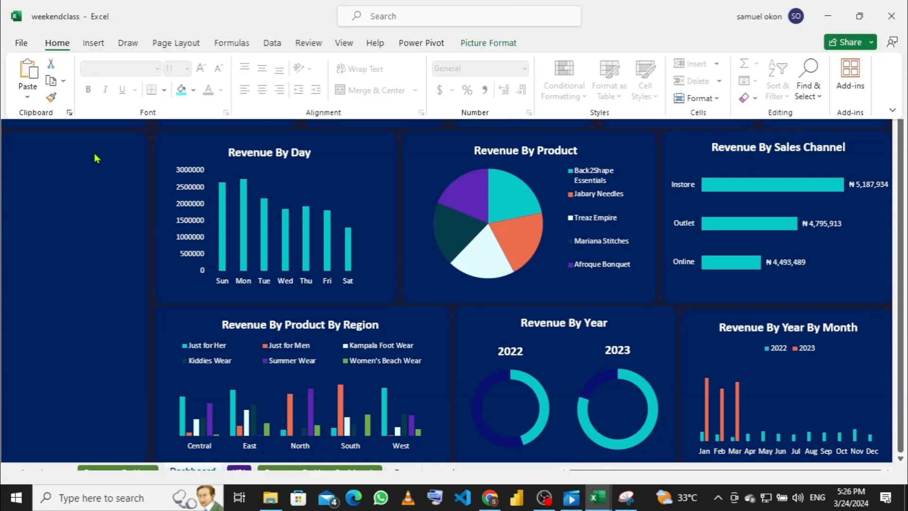
{"action": "left_click", "coordinate": [324, 175]}
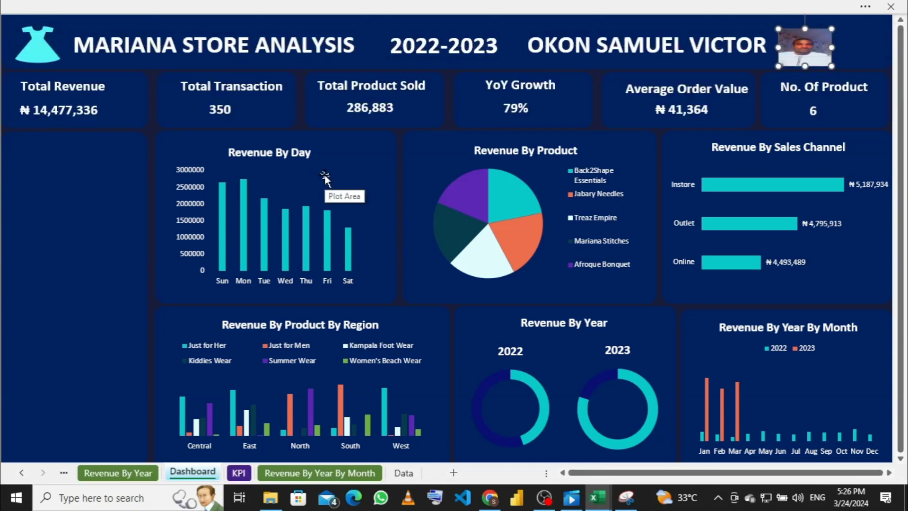
{"action": "left_click", "coordinate": [338, 152]}
{"action": "left_click", "coordinate": [338, 153]}
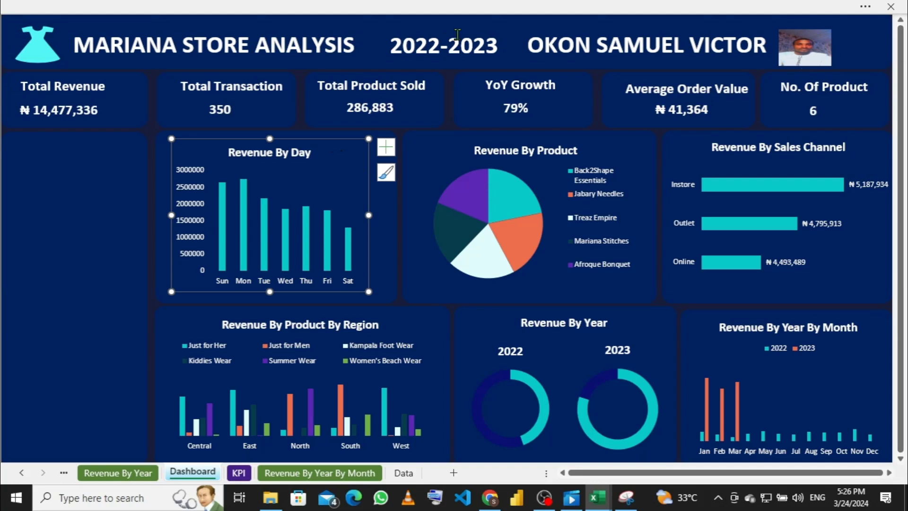
{"action": "left_click", "coordinate": [543, 14]}
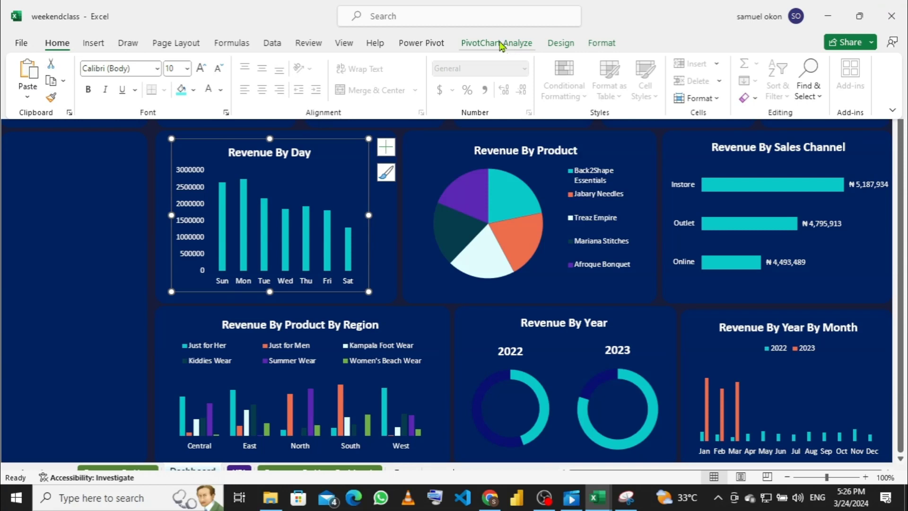
{"action": "left_click", "coordinate": [502, 44]}
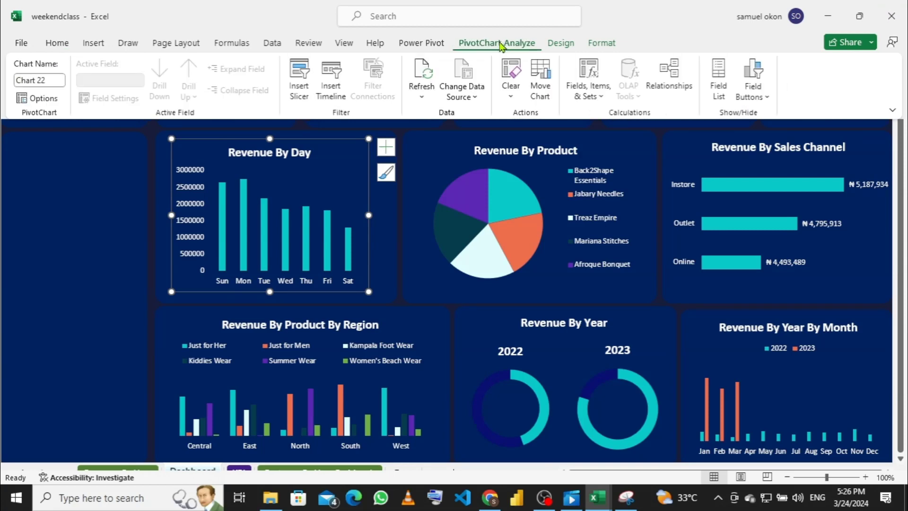
{"action": "left_click", "coordinate": [300, 85]}
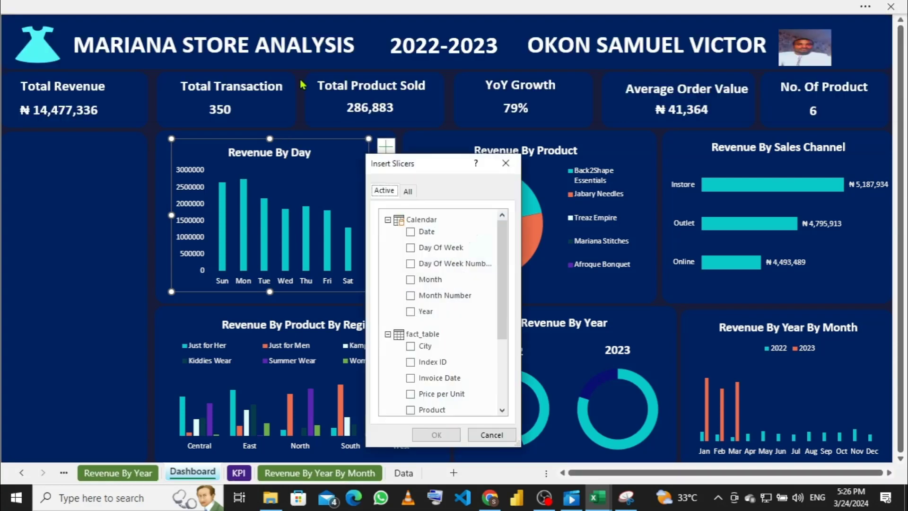
Step: Create Year, Product, Retailer and Sales Method slicers for the chart
{"action": "scroll", "coordinate": [392, 256], "scroll_direction": "down", "scroll_amount": 2}
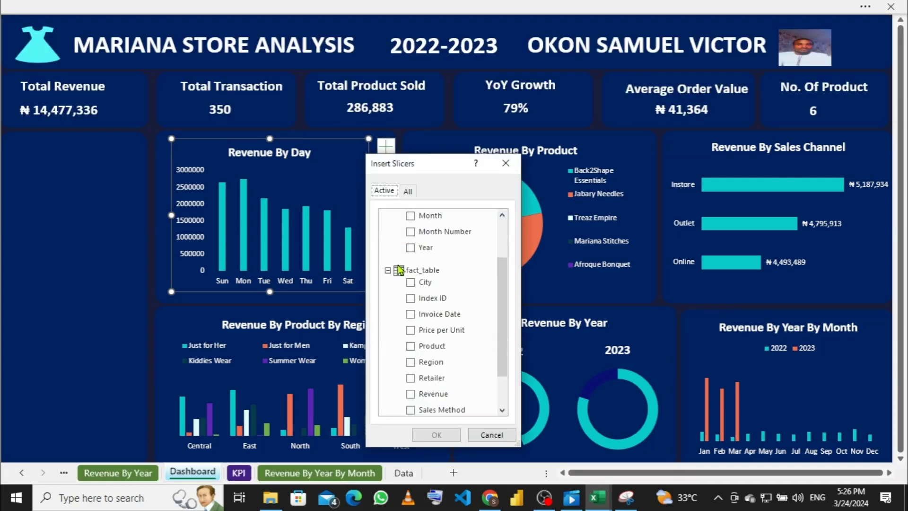
{"action": "scroll", "coordinate": [415, 331], "scroll_direction": "down", "scroll_amount": 1}
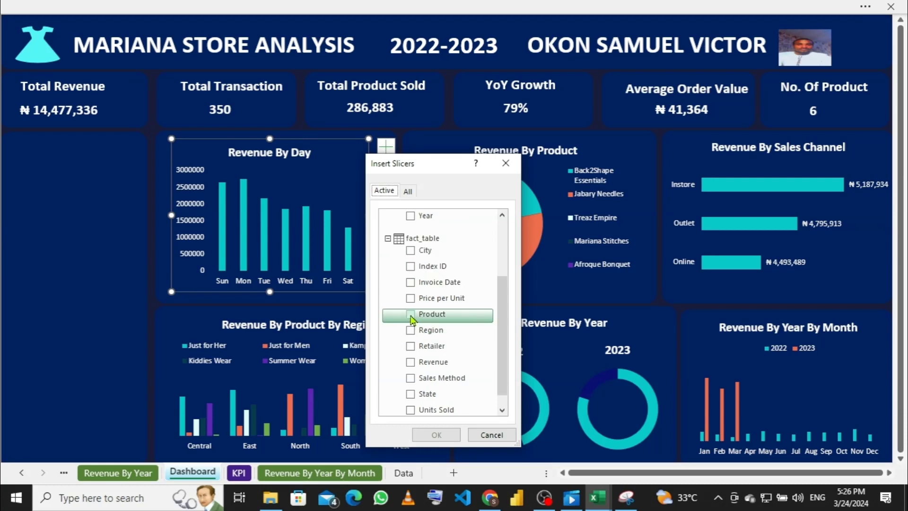
{"action": "left_click", "coordinate": [411, 315]}
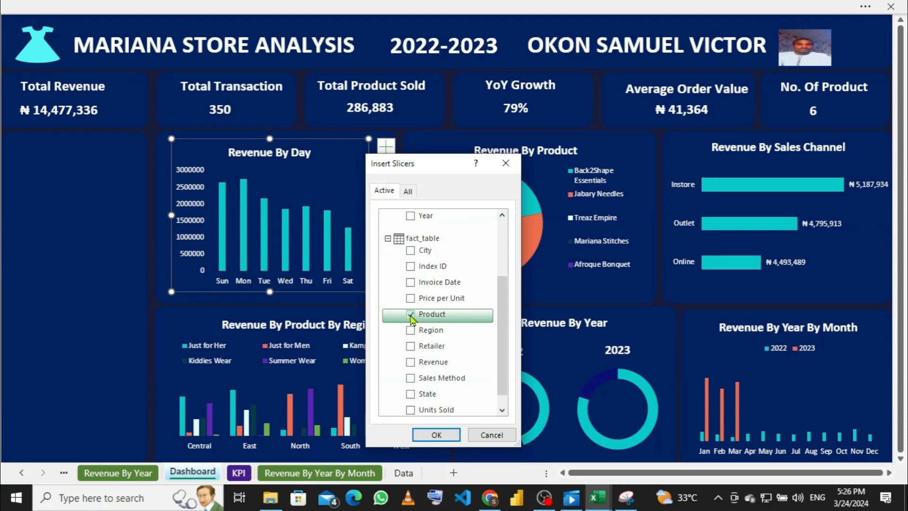
{"action": "left_click", "coordinate": [410, 347]}
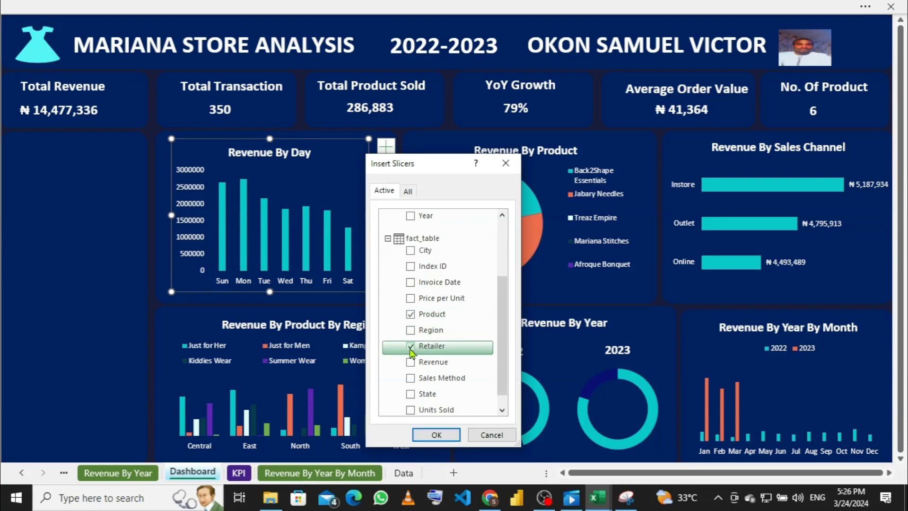
{"action": "left_click", "coordinate": [411, 380]}
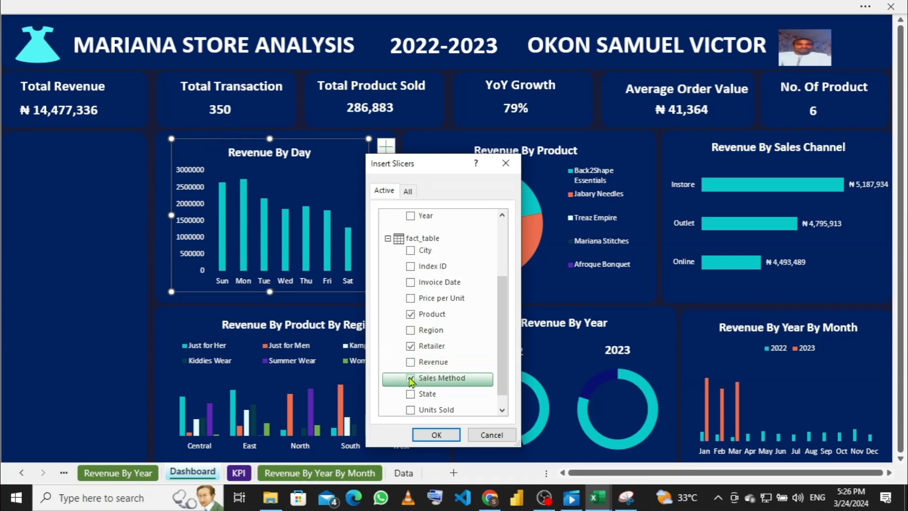
{"action": "scroll", "coordinate": [409, 268], "scroll_direction": "up", "scroll_amount": 2}
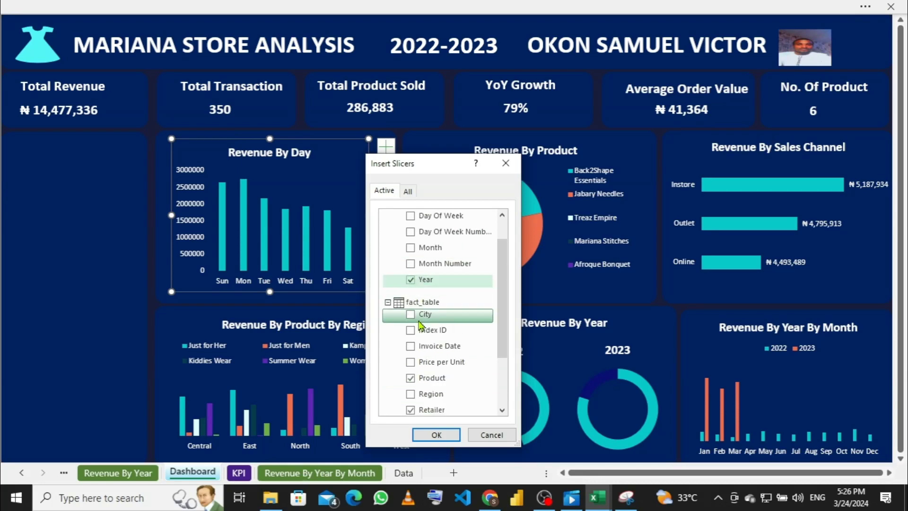
{"action": "scroll", "coordinate": [419, 321], "scroll_direction": "down", "scroll_amount": 2}
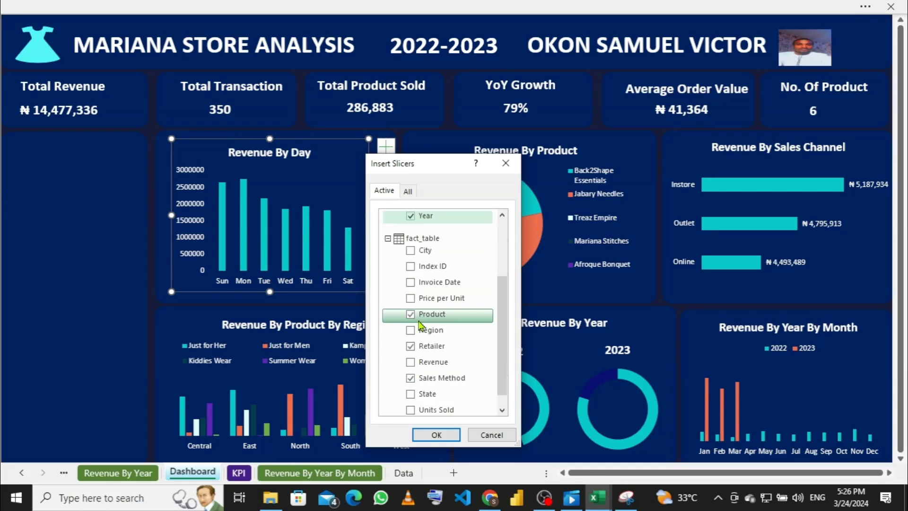
{"action": "left_click", "coordinate": [432, 435]}
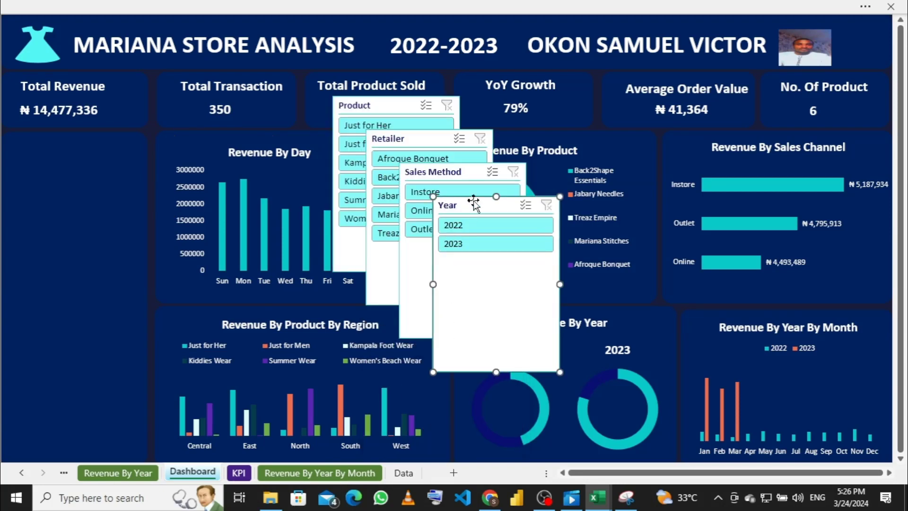
Step: Stack the Year and Sales Method slicers in the left panel, each sized to fit its items
{"action": "left_click_drag", "start_coordinate": [466, 200], "coordinate": [49, 139]}
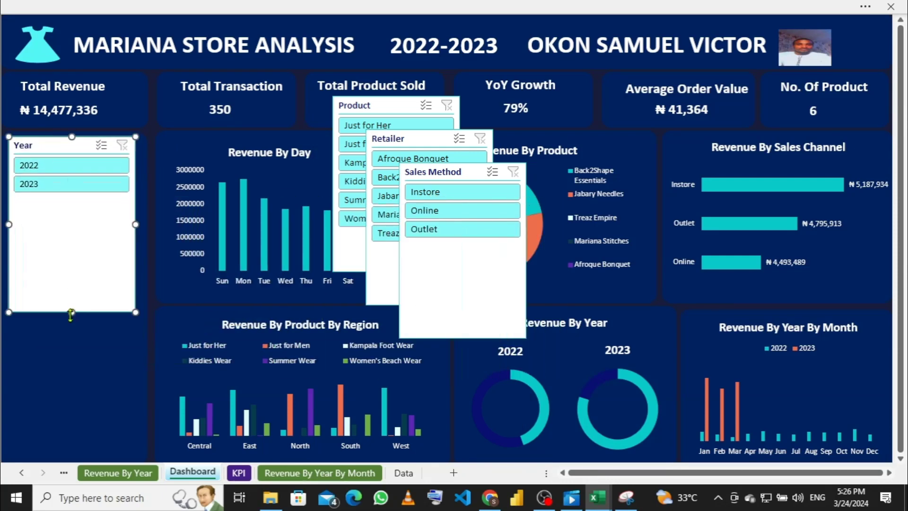
{"action": "left_click_drag", "start_coordinate": [72, 253], "coordinate": [73, 200]}
{"action": "left_click_drag", "start_coordinate": [434, 171], "coordinate": [48, 211]}
{"action": "left_click_drag", "start_coordinate": [73, 381], "coordinate": [68, 282]}
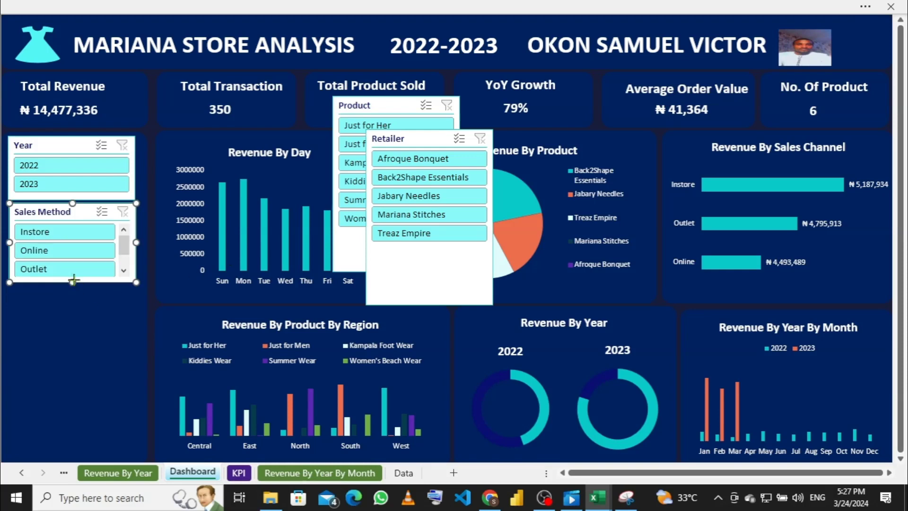
{"action": "left_click_drag", "start_coordinate": [74, 279], "coordinate": [73, 287]}
Step: Place a shortened Retailer slicer below Sales Method, nudge both up, and shorten the Product slicer
{"action": "left_click_drag", "start_coordinate": [444, 146], "coordinate": [63, 298]}
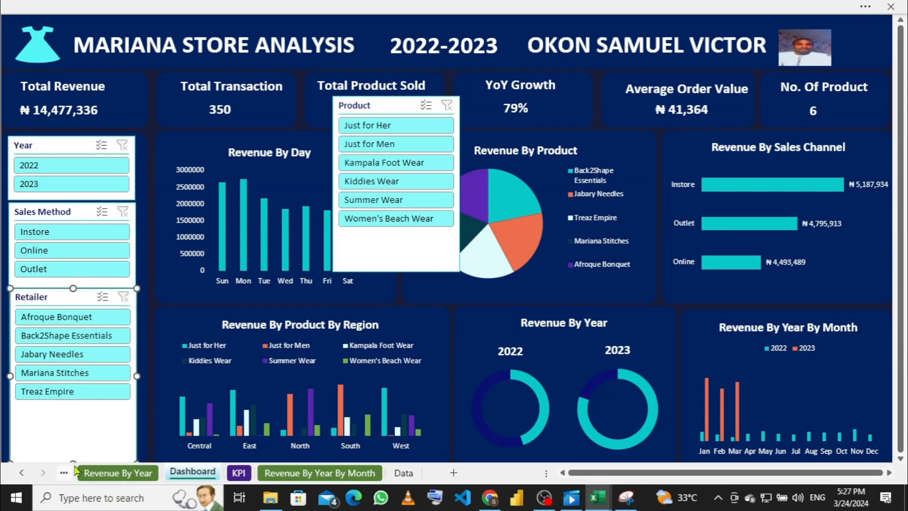
{"action": "left_click_drag", "start_coordinate": [73, 461], "coordinate": [77, 403]}
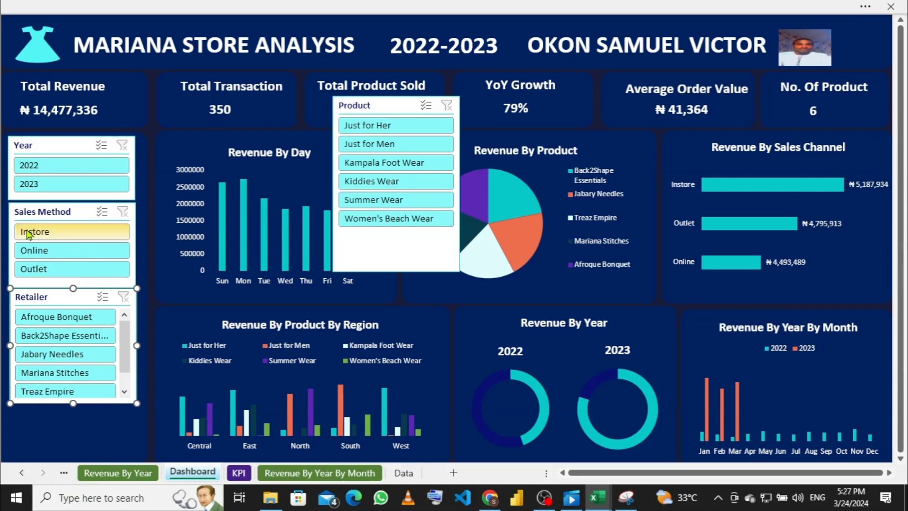
{"action": "left_click", "coordinate": [50, 210]}
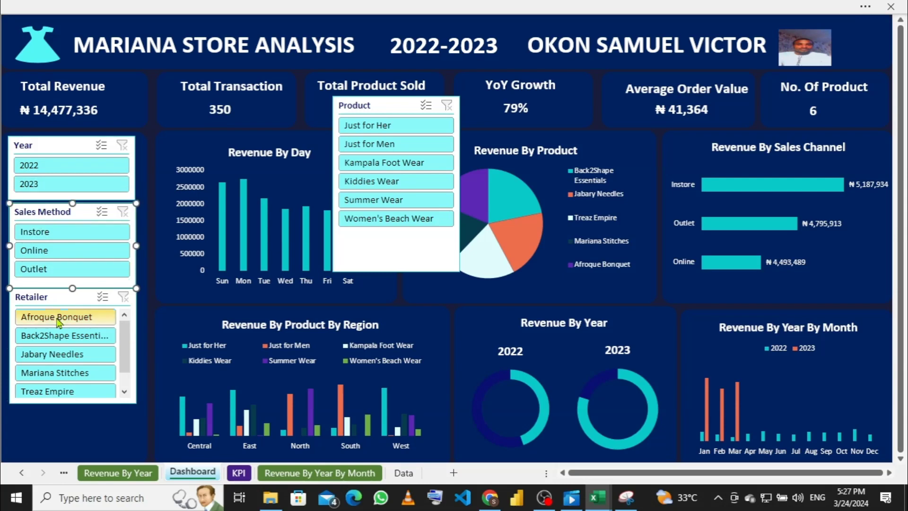
{"action": "key", "text": "Up"}
{"action": "key", "text": "Up"}
{"action": "key", "text": "Up"}
{"action": "key", "text": "Up"}
{"action": "key", "text": "Up"}
{"action": "key", "text": "Up"}
{"action": "key", "text": "Up"}
{"action": "key", "text": "Up"}
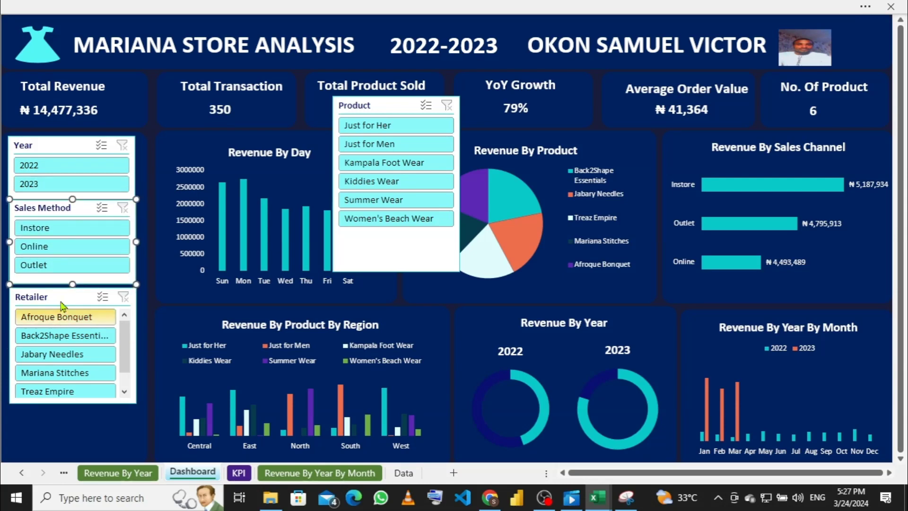
{"action": "left_click", "coordinate": [66, 296]}
{"action": "key", "text": "Up"}
{"action": "key", "text": "Up"}
{"action": "key", "text": "Up"}
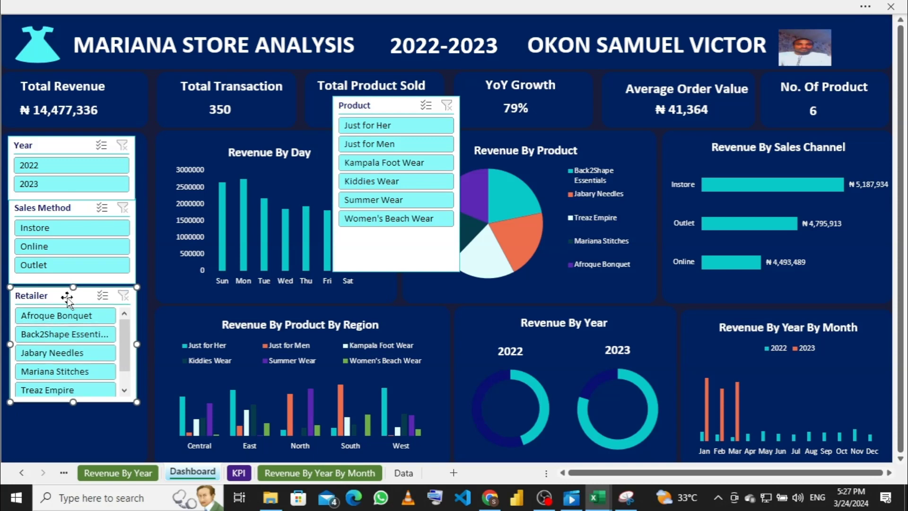
{"action": "key", "text": "Up"}
{"action": "key", "text": "Up"}
{"action": "key", "text": "Up"}
{"action": "key", "text": "Up"}
{"action": "key", "text": "Up"}
{"action": "key", "text": "Up"}
{"action": "key", "text": "Up"}
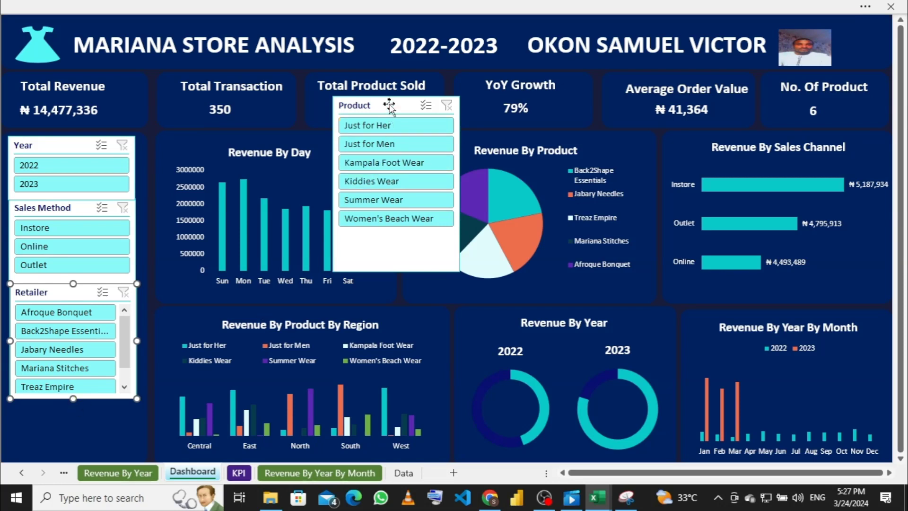
{"action": "left_click_drag", "start_coordinate": [389, 107], "coordinate": [349, 286]}
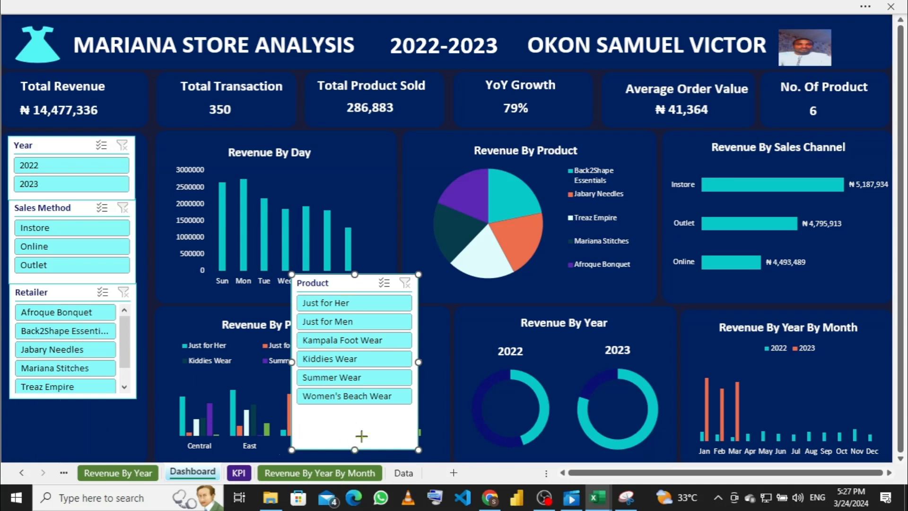
{"action": "left_click_drag", "start_coordinate": [361, 435], "coordinate": [356, 409]}
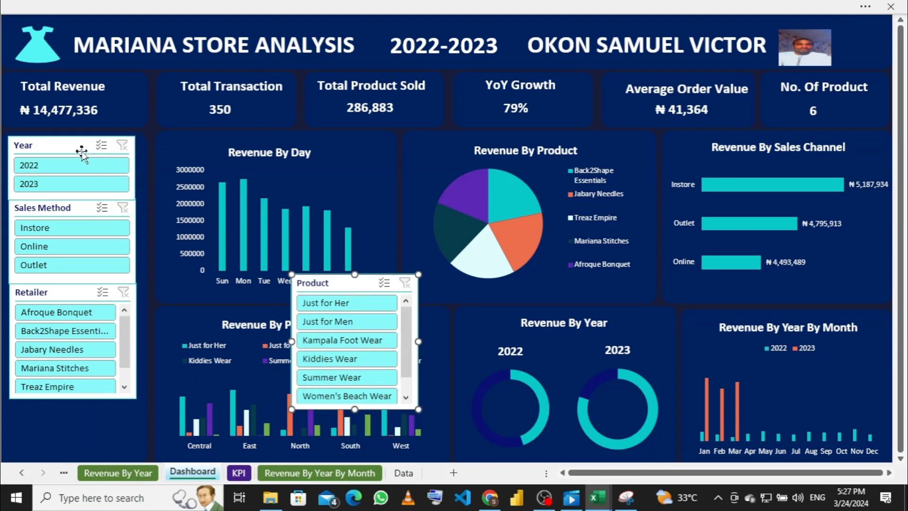
Step: Hide the Year slicer's header through Slicer Settings
{"action": "right_click", "coordinate": [55, 148]}
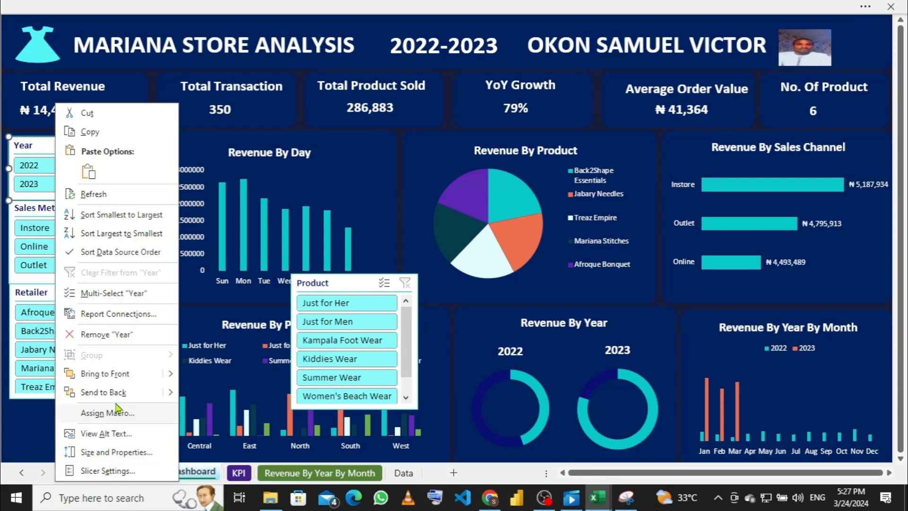
{"action": "left_click", "coordinate": [28, 148]}
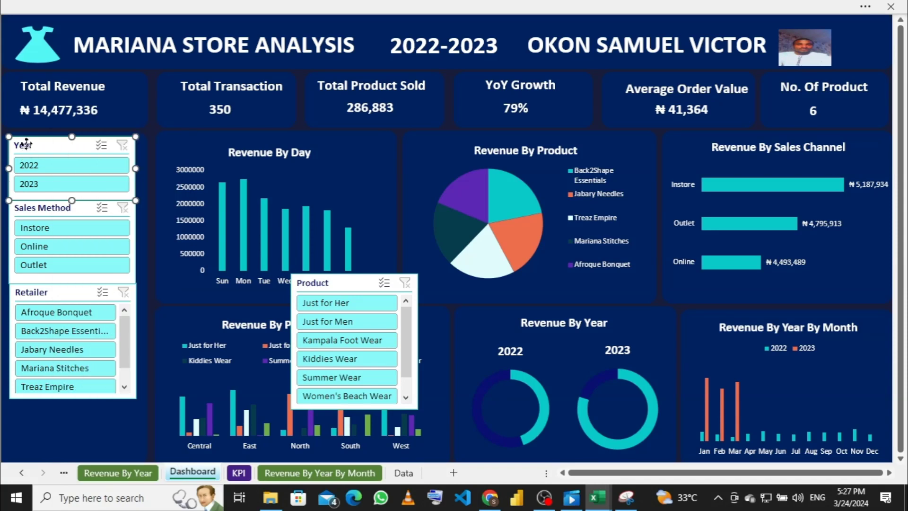
{"action": "right_click", "coordinate": [28, 146]}
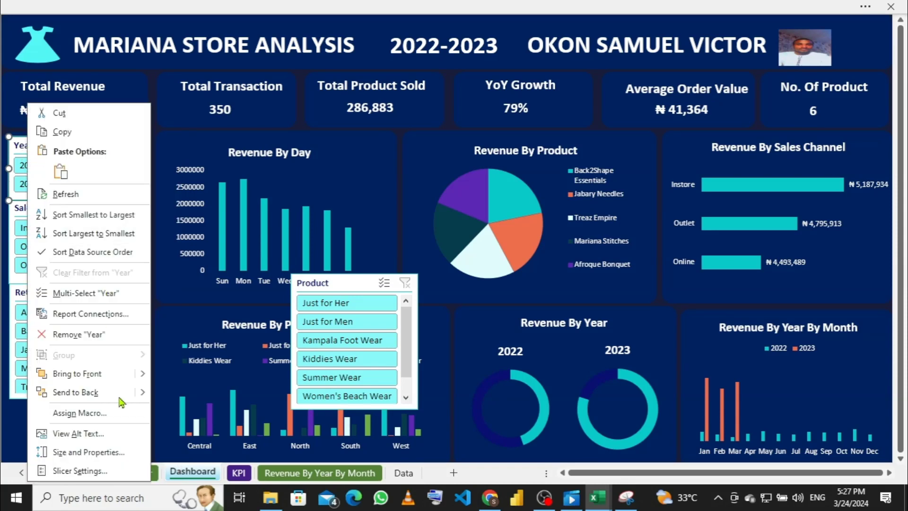
{"action": "left_click", "coordinate": [88, 471]}
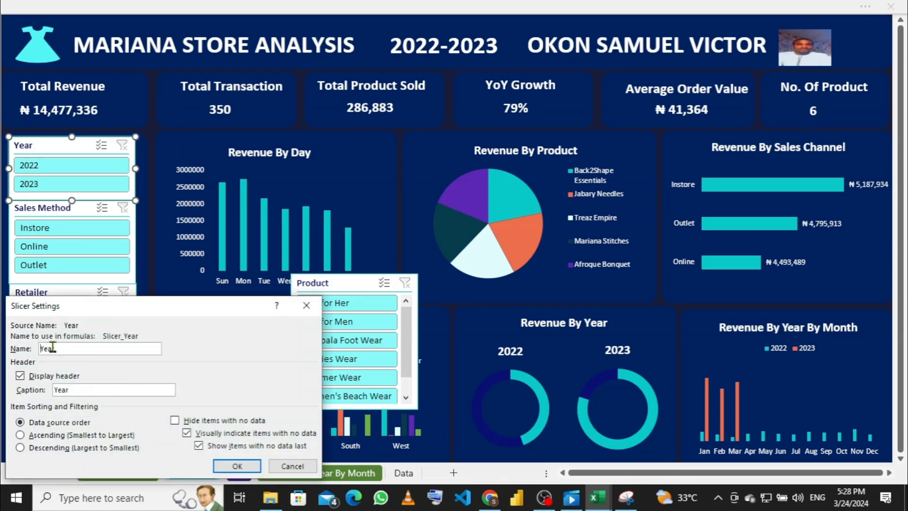
{"action": "left_click", "coordinate": [20, 376]}
{"action": "left_click", "coordinate": [238, 466]}
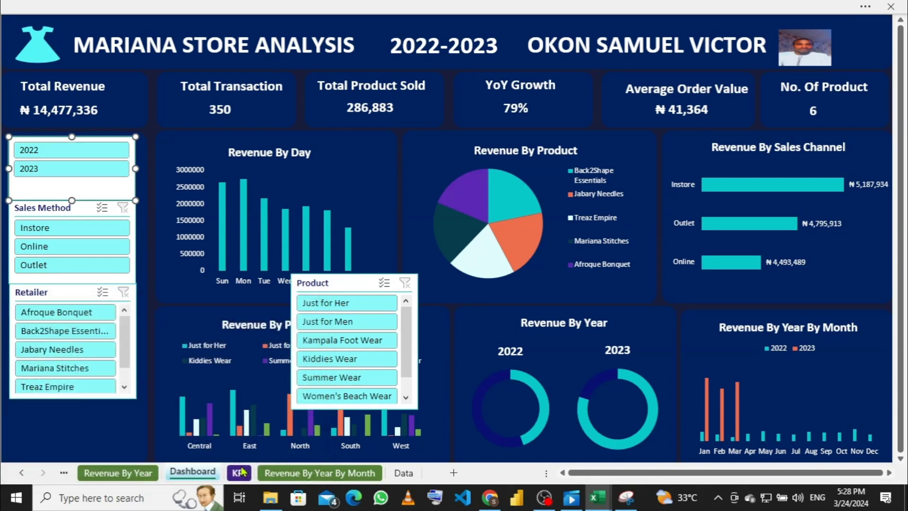
{"action": "mouse_move", "coordinate": [71, 194]}
{"action": "left_mouse_down"}
{"action": "mouse_move", "coordinate": [72, 177]}
{"action": "mouse_move", "coordinate": [71, 198]}
{"action": "left_mouse_up"}
Step: Hide the Sales Method slicer's header, then resize and realign it
{"action": "left_click", "coordinate": [70, 208]}
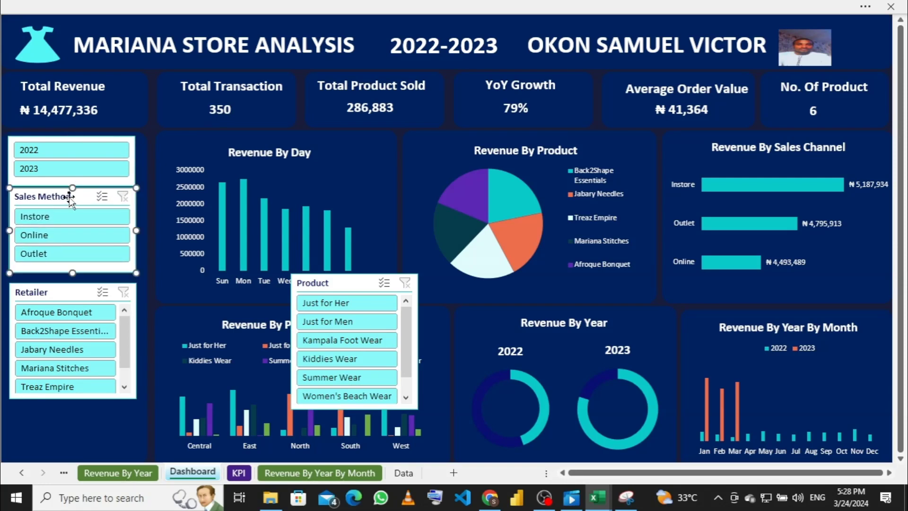
{"action": "right_click", "coordinate": [70, 197]}
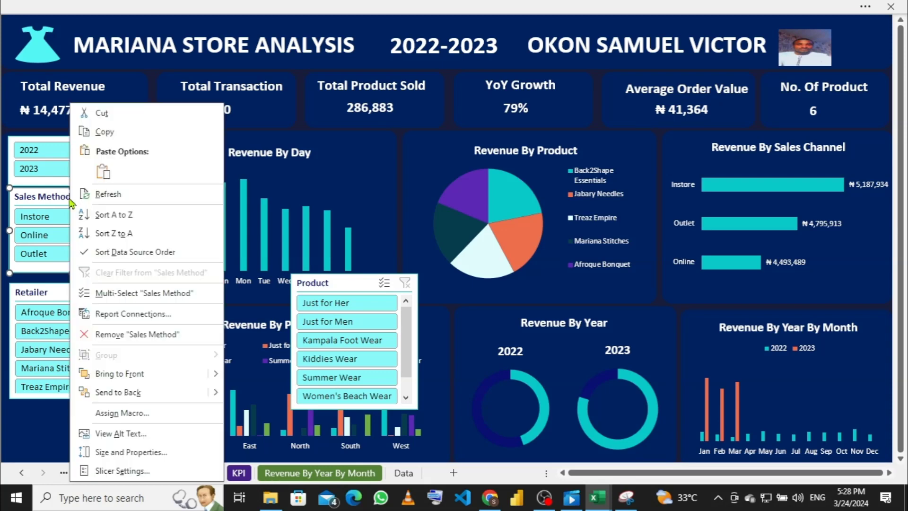
{"action": "left_click", "coordinate": [124, 471]}
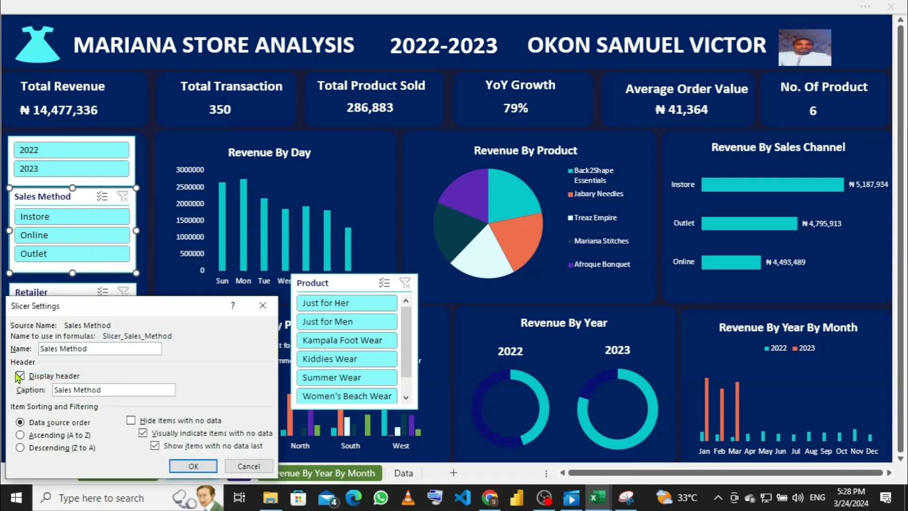
{"action": "left_click", "coordinate": [20, 375]}
{"action": "left_click", "coordinate": [185, 464]}
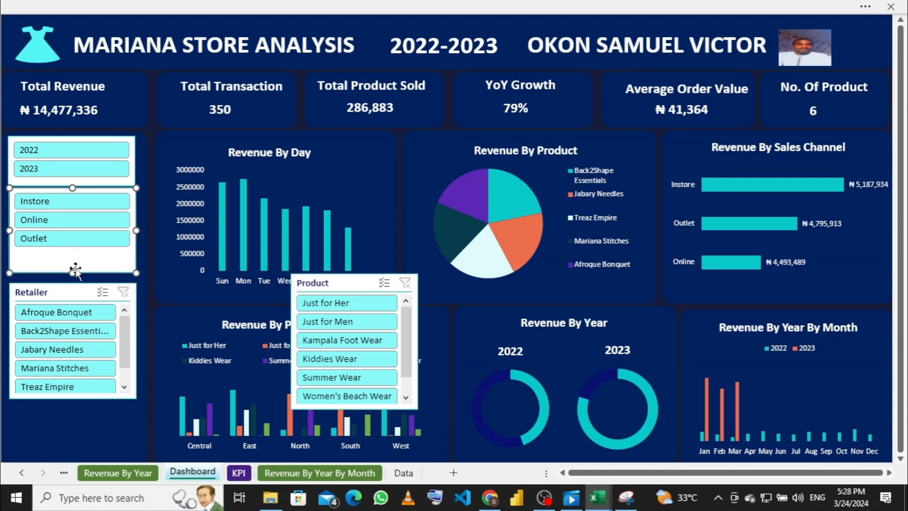
{"action": "left_click_drag", "start_coordinate": [72, 273], "coordinate": [73, 251]}
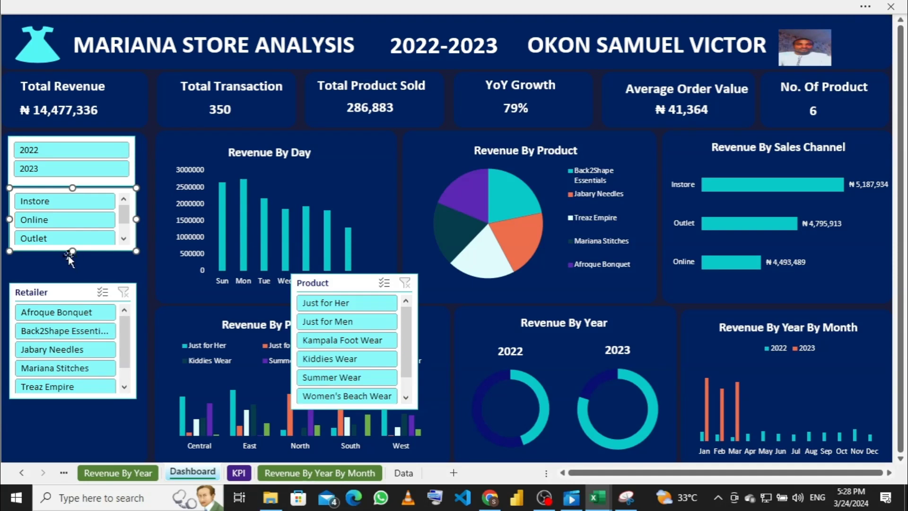
{"action": "left_click_drag", "start_coordinate": [70, 251], "coordinate": [70, 256]}
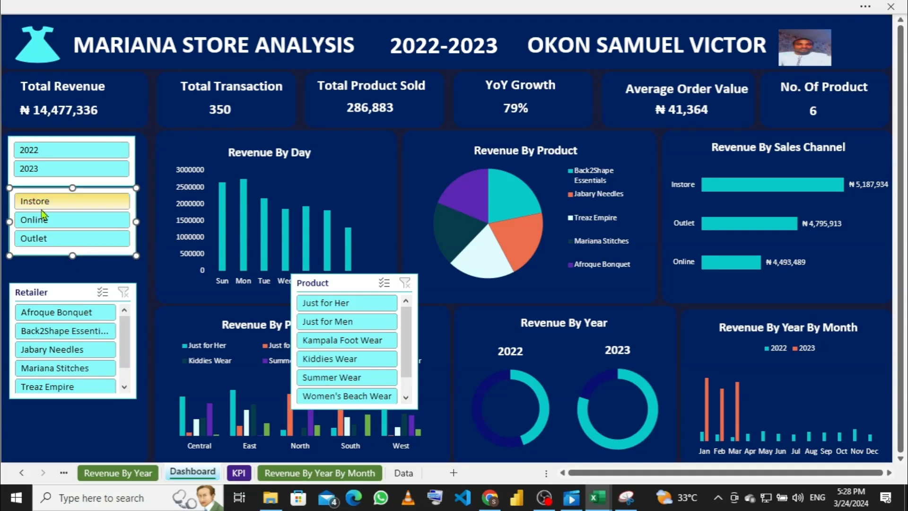
{"action": "key", "text": "Left"}
{"action": "key", "text": "Left"}
{"action": "key", "text": "Left"}
{"action": "key", "text": "Left"}
{"action": "key", "text": "Right"}
{"action": "key", "text": "Right"}
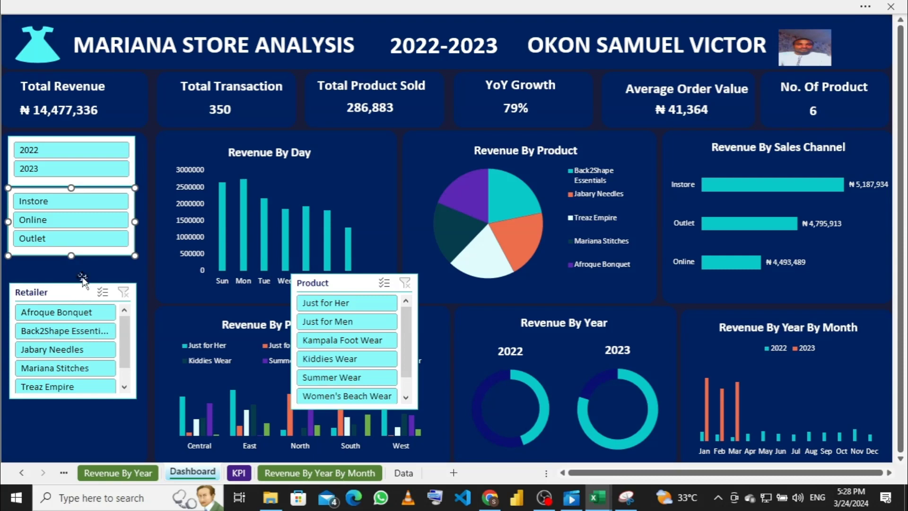
Step: Move the Retailer slicer up beneath the Sales Method slicer
{"action": "right_click", "coordinate": [132, 198]}
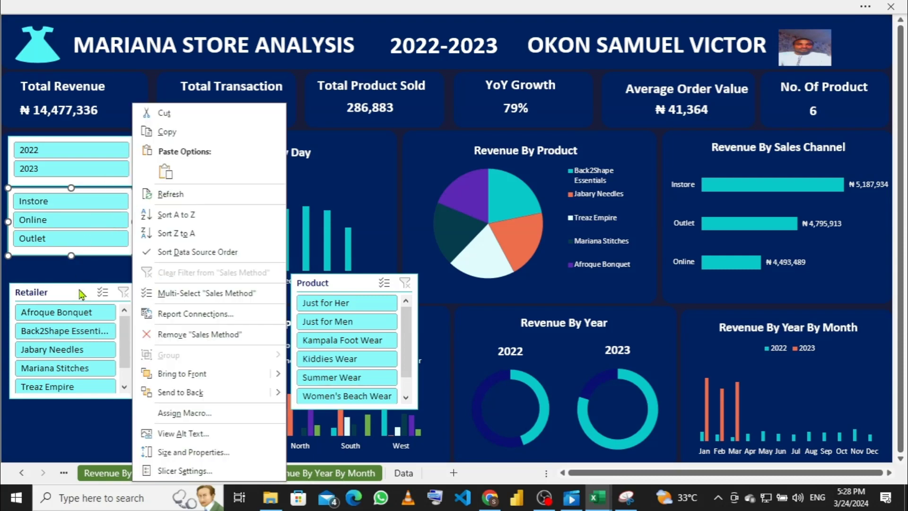
{"action": "key", "text": "Escape"}
{"action": "left_click_drag", "start_coordinate": [77, 289], "coordinate": [72, 264]}
Step: Turn off the Retailer slicer's header in Slicer Settings
{"action": "right_click", "coordinate": [72, 268]}
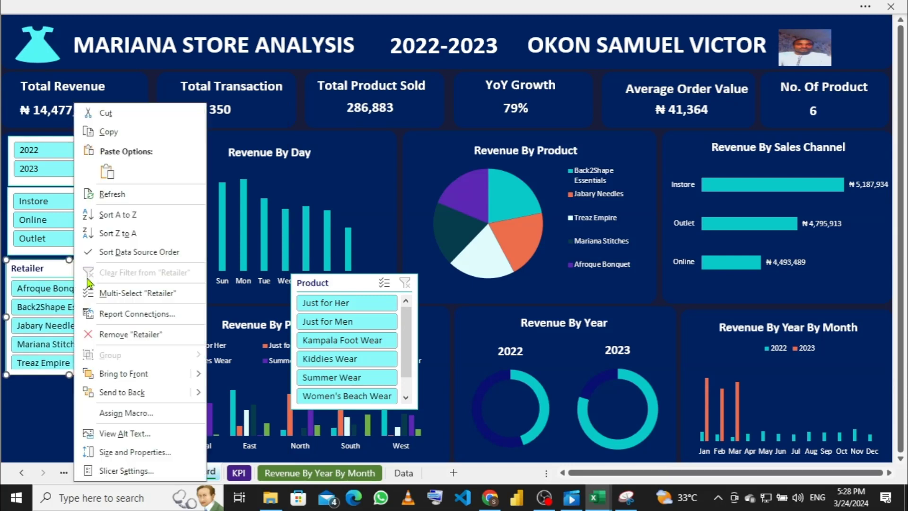
{"action": "left_click", "coordinate": [129, 471]}
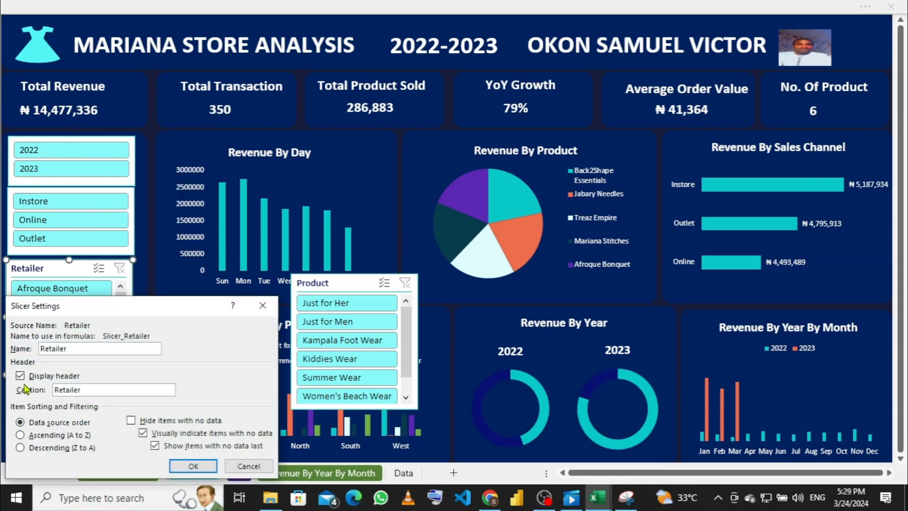
{"action": "left_click", "coordinate": [20, 376]}
{"action": "left_click", "coordinate": [194, 466]}
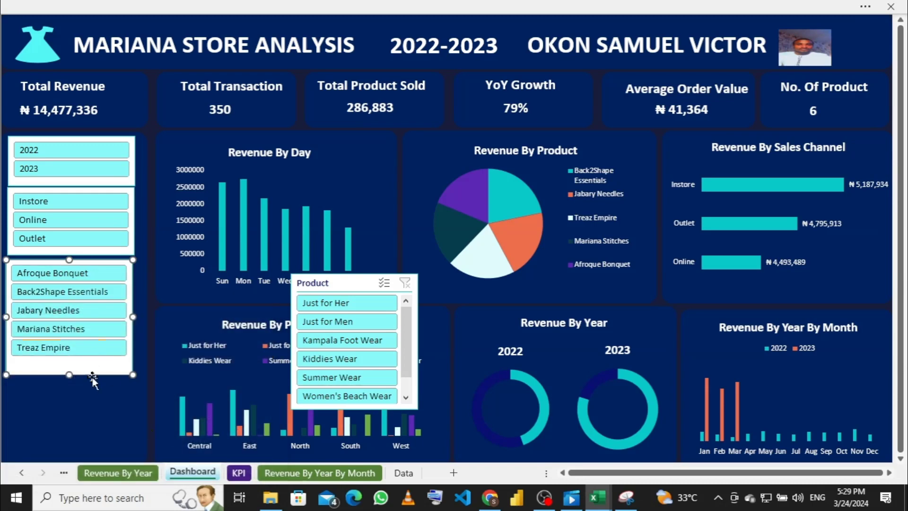
Step: Nudge the Retailer and Sales Method slicers up and right so the column lines up
{"action": "key", "text": "Up"}
{"action": "key", "text": "Up"}
{"action": "key", "text": "Up"}
{"action": "key", "text": "Up"}
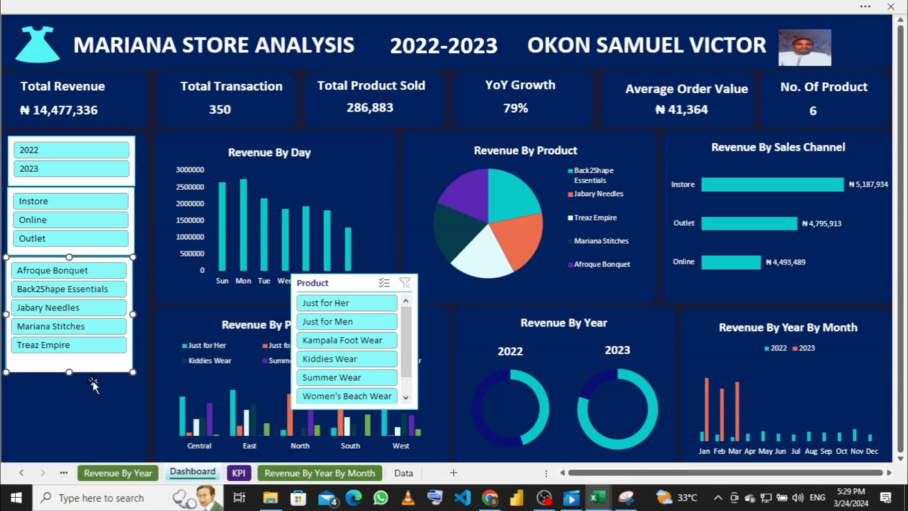
{"action": "key", "text": "Right"}
{"action": "key", "text": "Right"}
{"action": "key", "text": "Right"}
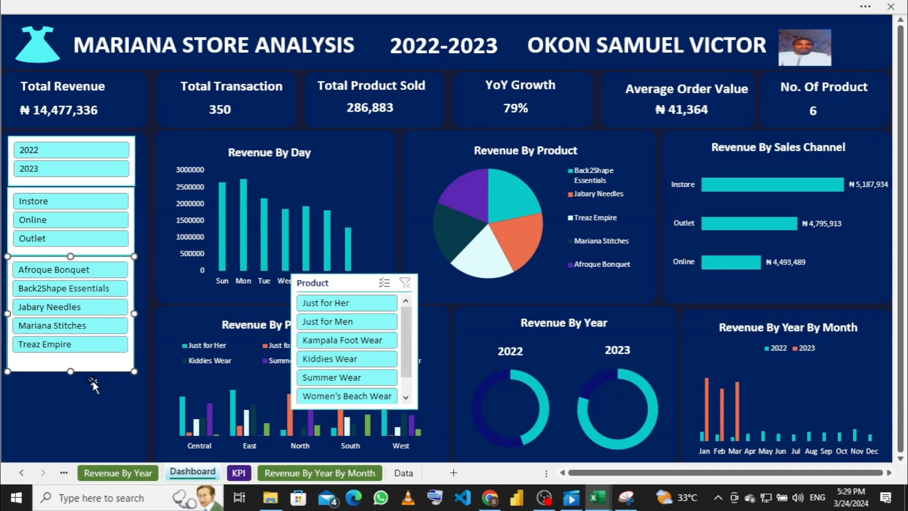
{"action": "left_click", "coordinate": [132, 211]}
{"action": "key", "text": "Up"}
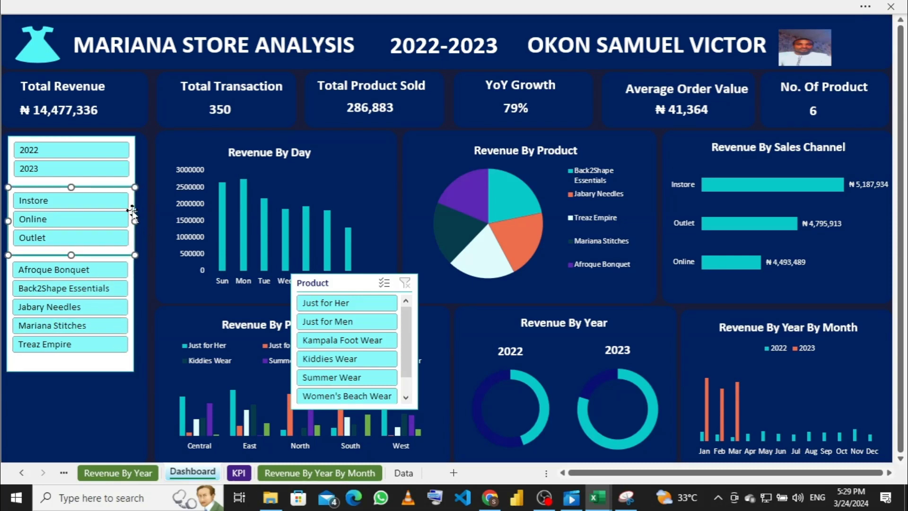
{"action": "key", "text": "Right"}
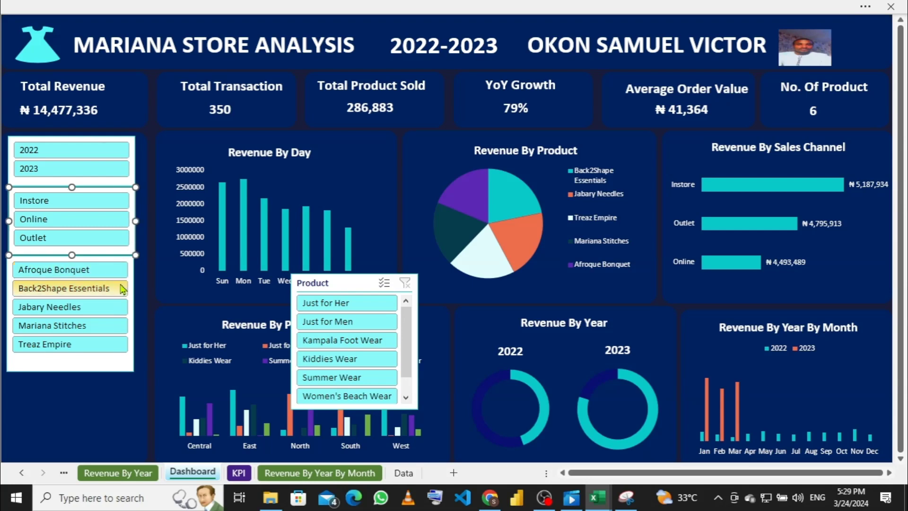
{"action": "left_click", "coordinate": [131, 262]}
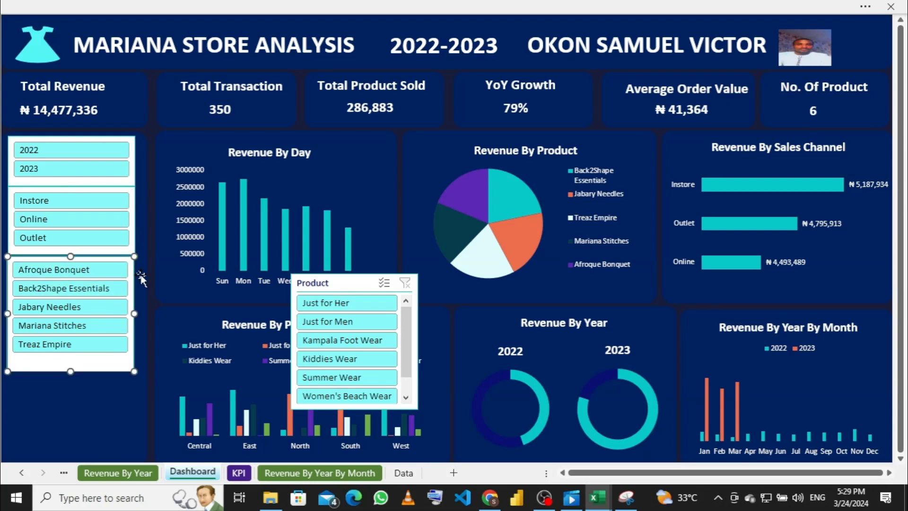
{"action": "key", "text": "Right"}
{"action": "key", "text": "Right"}
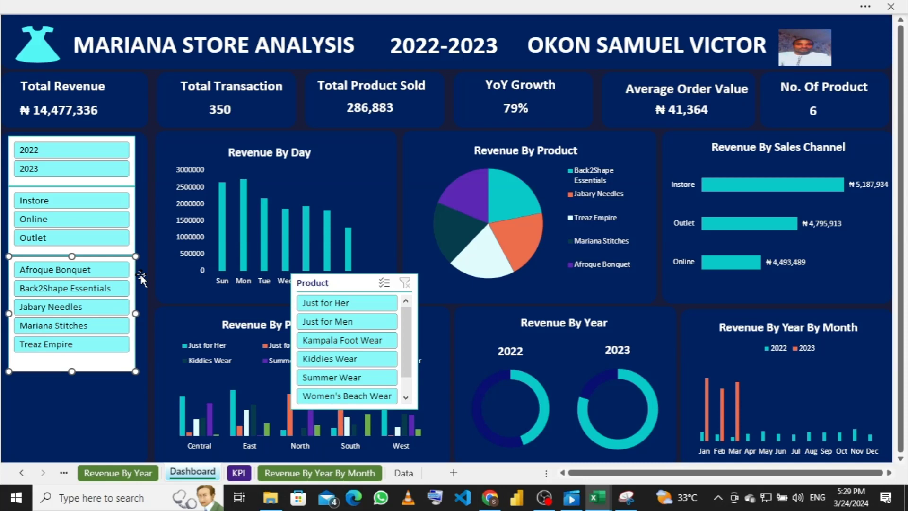
Step: Drag the floating Product slicer down and left toward the slicer column
{"action": "left_click", "coordinate": [341, 286]}
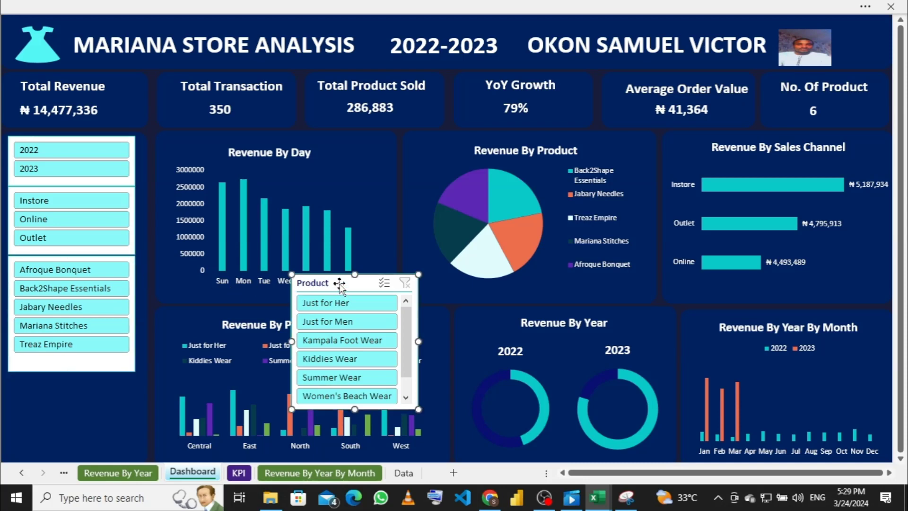
{"action": "right_click", "coordinate": [339, 282]}
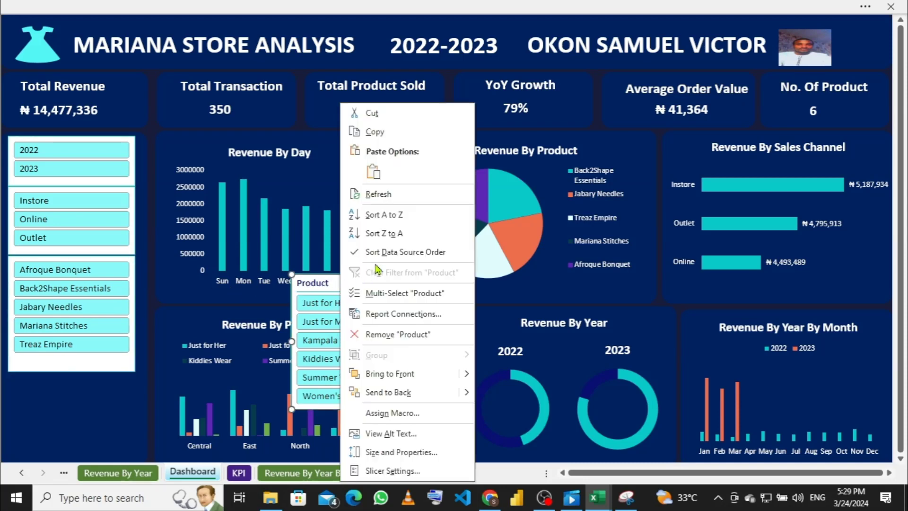
{"action": "left_click", "coordinate": [321, 287]}
{"action": "left_click_drag", "start_coordinate": [352, 285], "coordinate": [246, 320]}
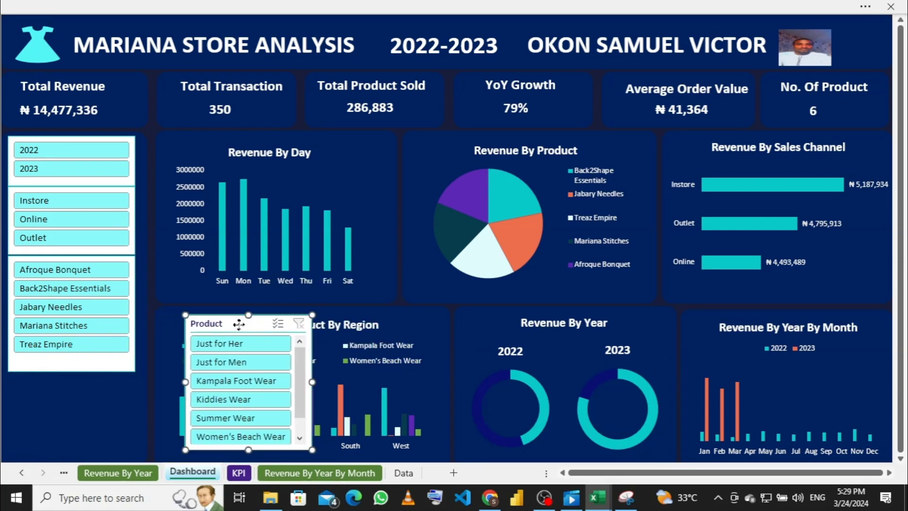
{"action": "right_click", "coordinate": [239, 324]}
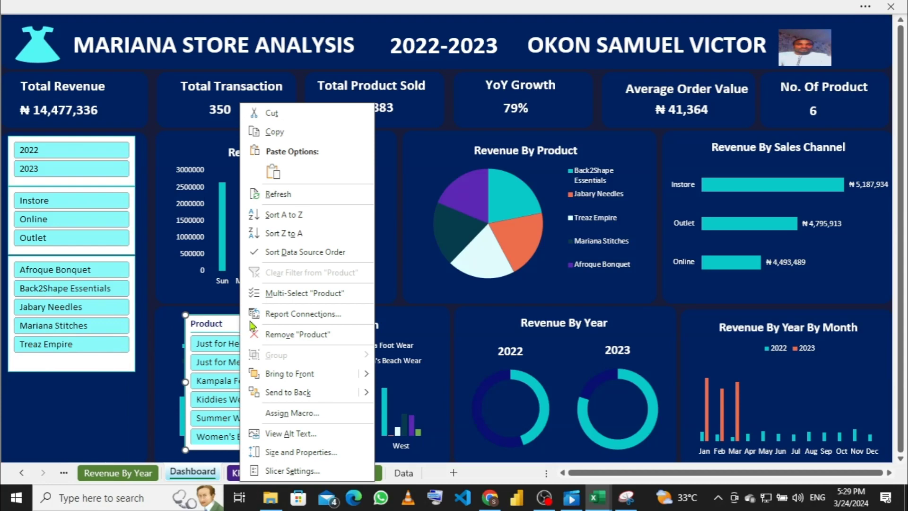
{"action": "left_click", "coordinate": [222, 326]}
{"action": "left_click_drag", "start_coordinate": [221, 325], "coordinate": [125, 340]}
Step: Resize the Retailer slicer to show all retailers and place Product directly beneath it
{"action": "left_click", "coordinate": [51, 361]}
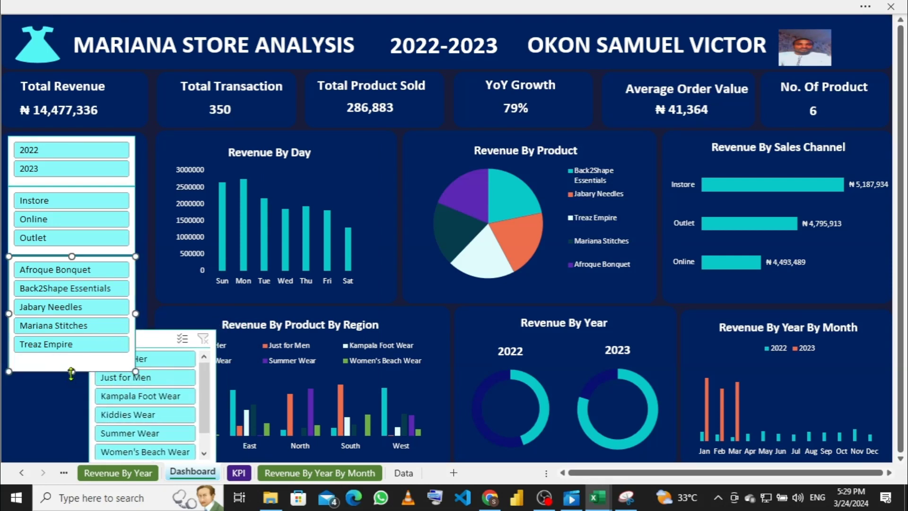
{"action": "left_click_drag", "start_coordinate": [71, 367], "coordinate": [71, 354]}
{"action": "left_click", "coordinate": [155, 340]}
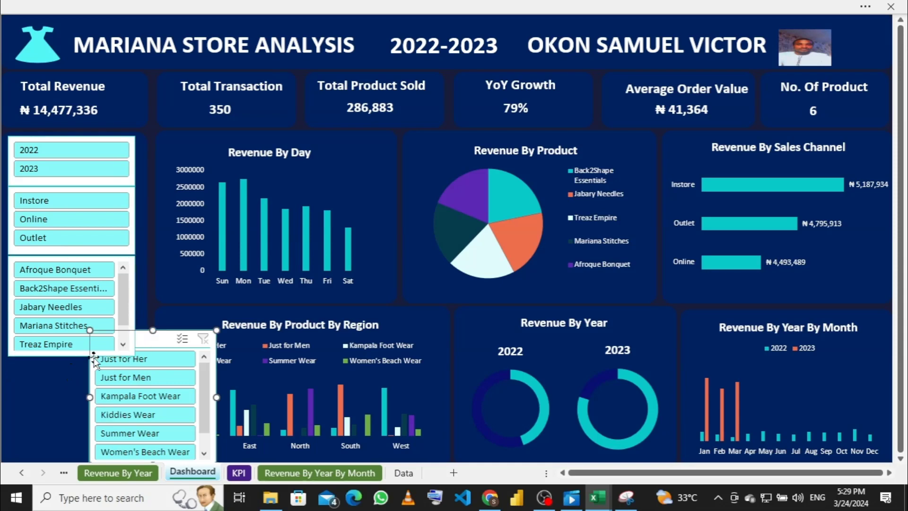
{"action": "left_click", "coordinate": [65, 353]}
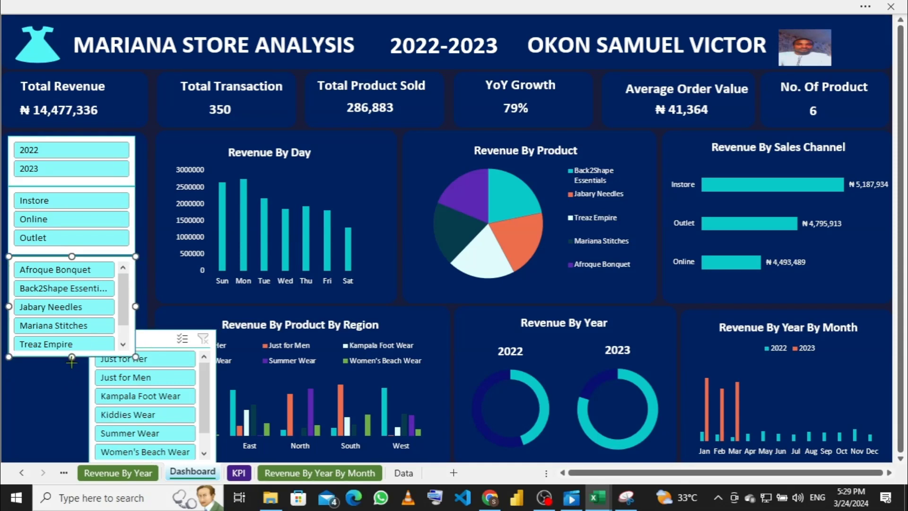
{"action": "left_click_drag", "start_coordinate": [71, 357], "coordinate": [70, 361]}
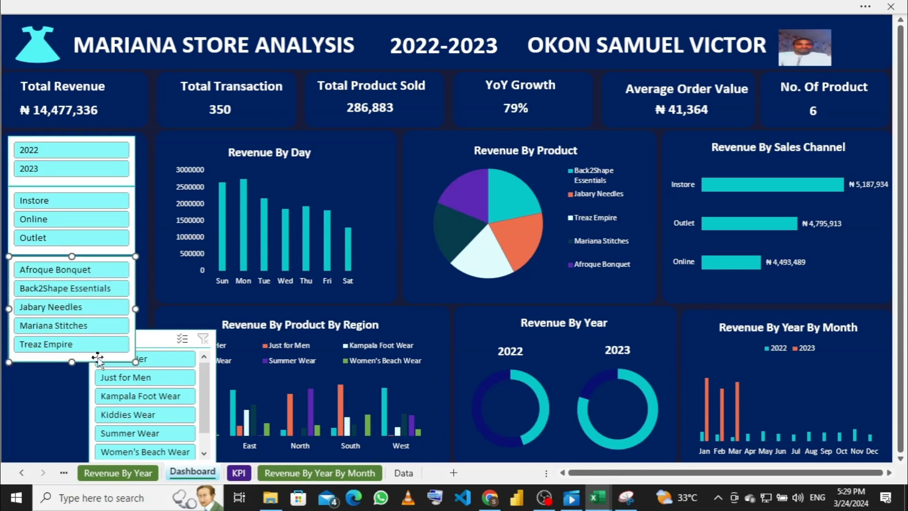
{"action": "left_click_drag", "start_coordinate": [148, 339], "coordinate": [126, 333]}
Step: Hide the Product slicer's header via Slicer Settings
{"action": "right_click", "coordinate": [141, 340]}
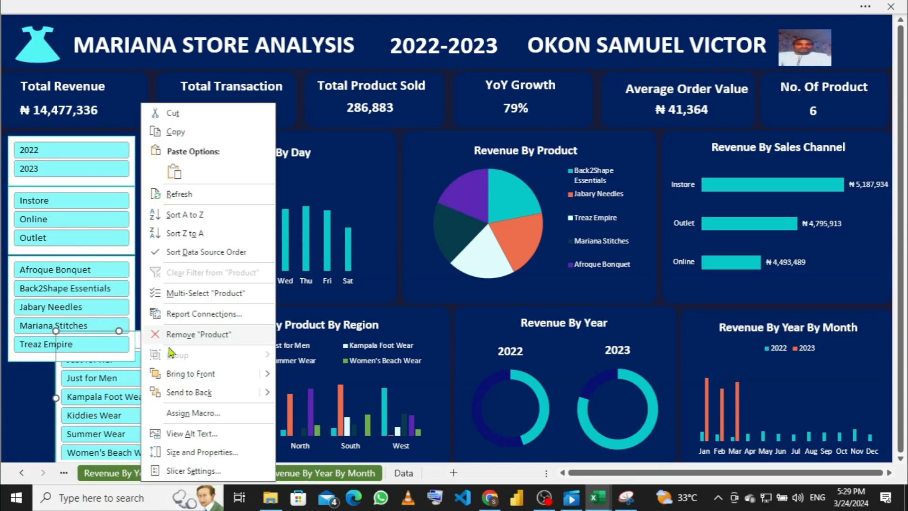
{"action": "left_click", "coordinate": [179, 470]}
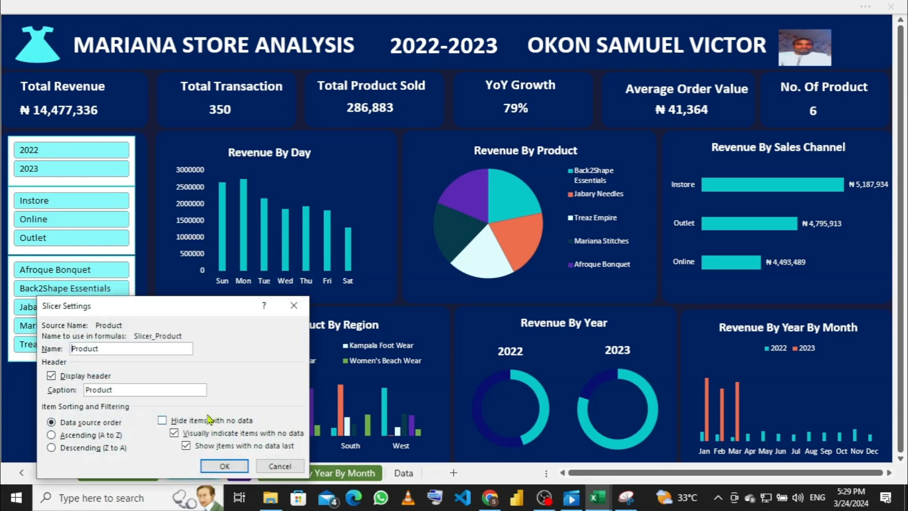
{"action": "left_click", "coordinate": [52, 375]}
{"action": "left_click", "coordinate": [225, 465]}
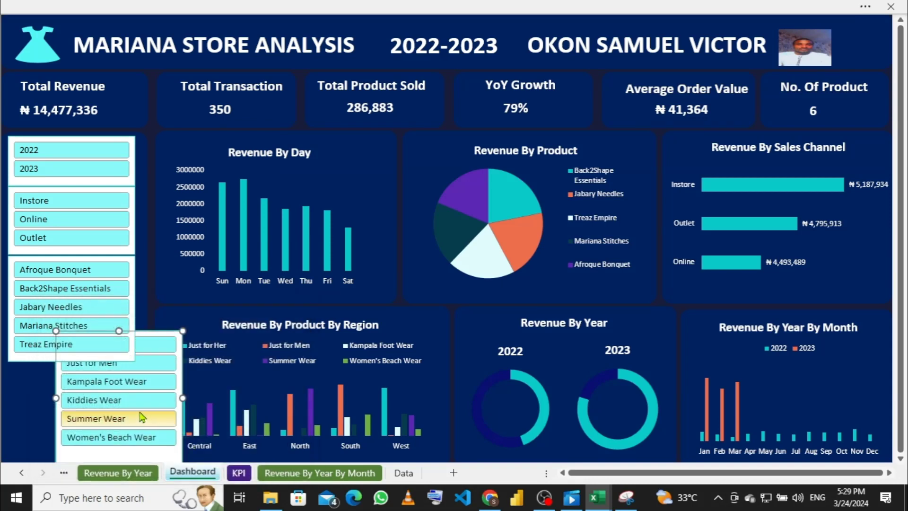
{"action": "key", "text": "Left"}
{"action": "key", "text": "Left"}
{"action": "key", "text": "Left"}
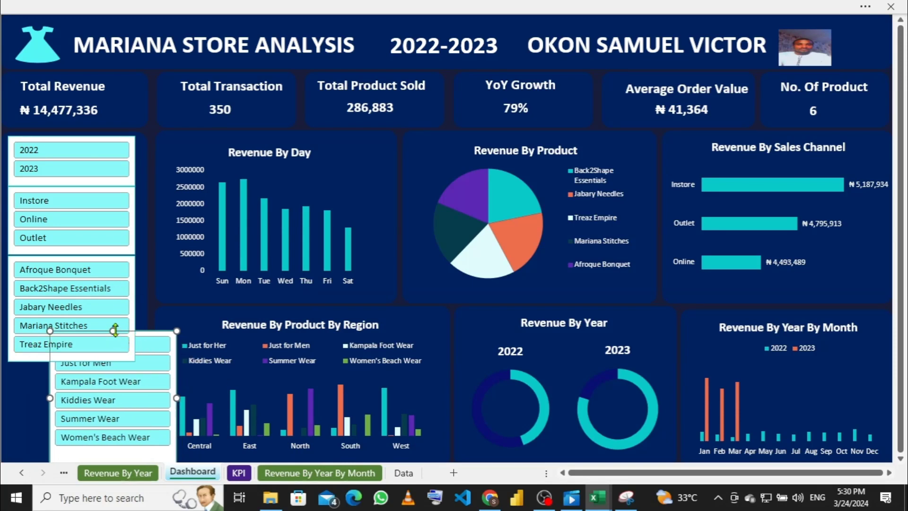
Step: Resize the Product slicer and nudge it left to align with the slicers above
{"action": "left_click_drag", "start_coordinate": [113, 331], "coordinate": [111, 341]}
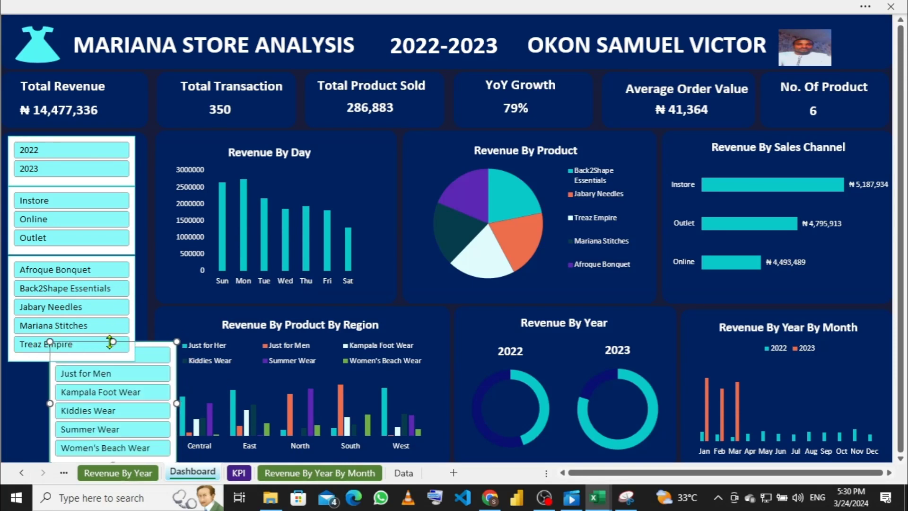
{"action": "left_click_drag", "start_coordinate": [105, 361], "coordinate": [105, 384]}
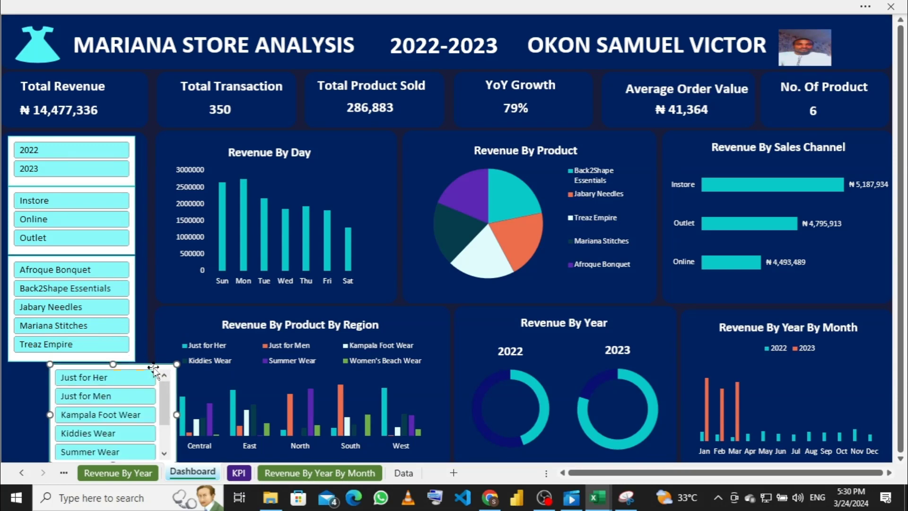
{"action": "key", "text": "Left"}
{"action": "key", "text": "Left"}
{"action": "key", "text": "Left"}
{"action": "key", "text": "Left"}
{"action": "key", "text": "Left"}
{"action": "key", "text": "Left"}
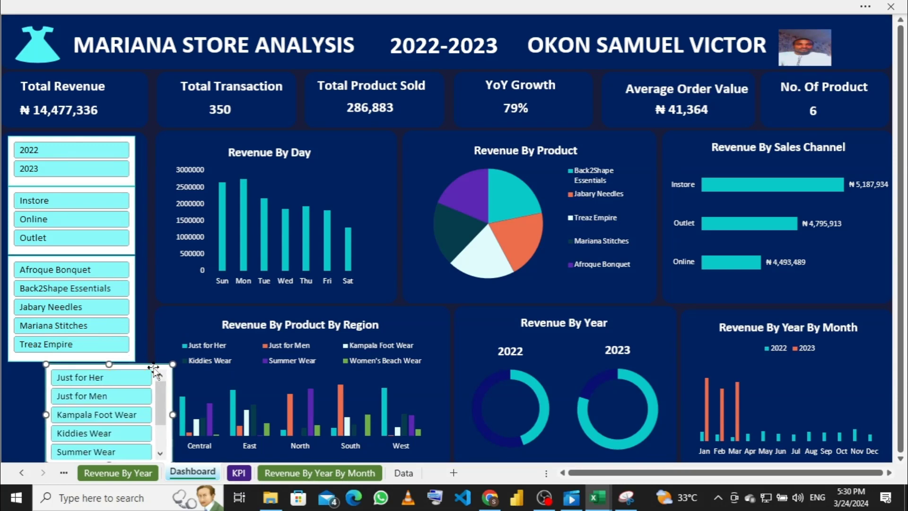
{"action": "key", "text": "Left"}
{"action": "key", "text": "Left"}
{"action": "key", "text": "Left"}
{"action": "key", "text": "Left"}
{"action": "key", "text": "Left"}
{"action": "key", "text": "Left"}
{"action": "key", "text": "Left"}
{"action": "key", "text": "Left"}
{"action": "key", "text": "Left"}
{"action": "key", "text": "Left"}
{"action": "key", "text": "Left"}
{"action": "key", "text": "Left"}
{"action": "key", "text": "Left"}
{"action": "key", "text": "Left"}
{"action": "key", "text": "Left"}
{"action": "key", "text": "Left"}
{"action": "key", "text": "Left"}
{"action": "key", "text": "Left"}
{"action": "key", "text": "Left"}
{"action": "key", "text": "Left"}
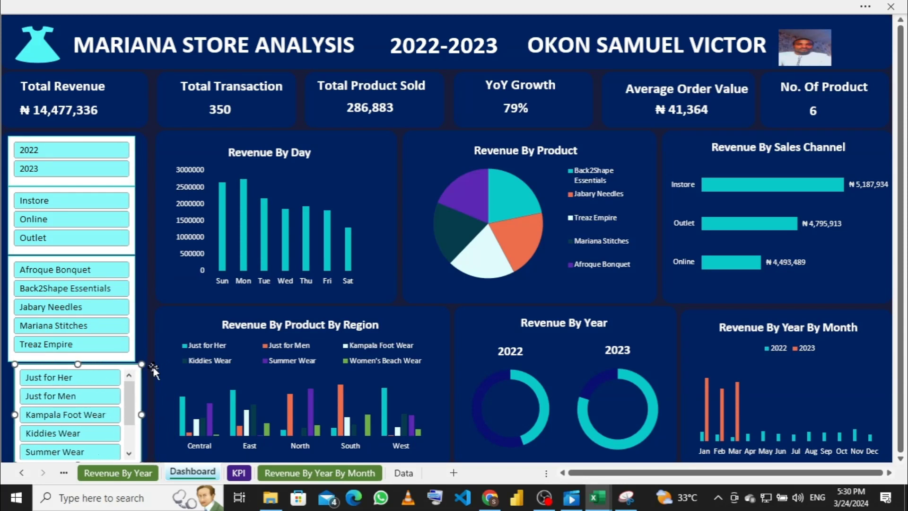
{"action": "key", "text": "Left"}
{"action": "key", "text": "Left"}
{"action": "key", "text": "Left"}
{"action": "key", "text": "Left"}
{"action": "key", "text": "Left"}
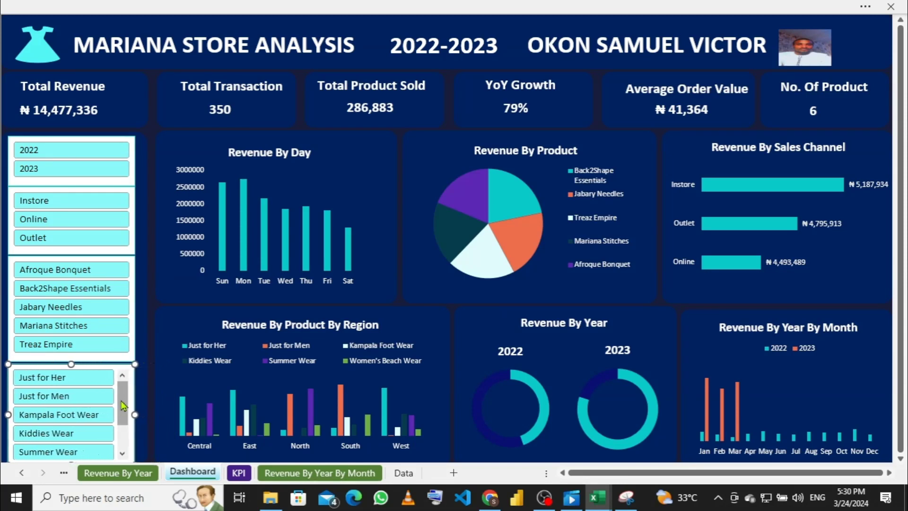
{"action": "scroll", "coordinate": [123, 406], "scroll_direction": "down", "scroll_amount": 1}
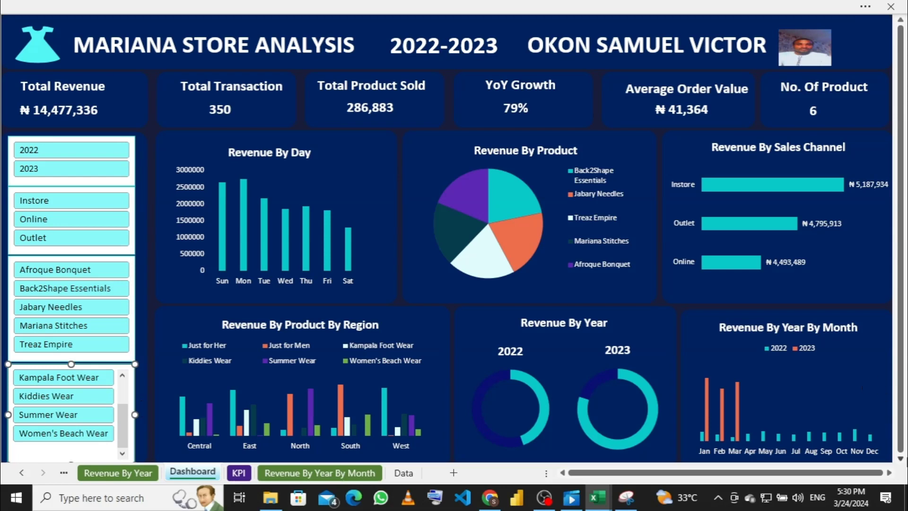
{"action": "left_click", "coordinate": [900, 458]}
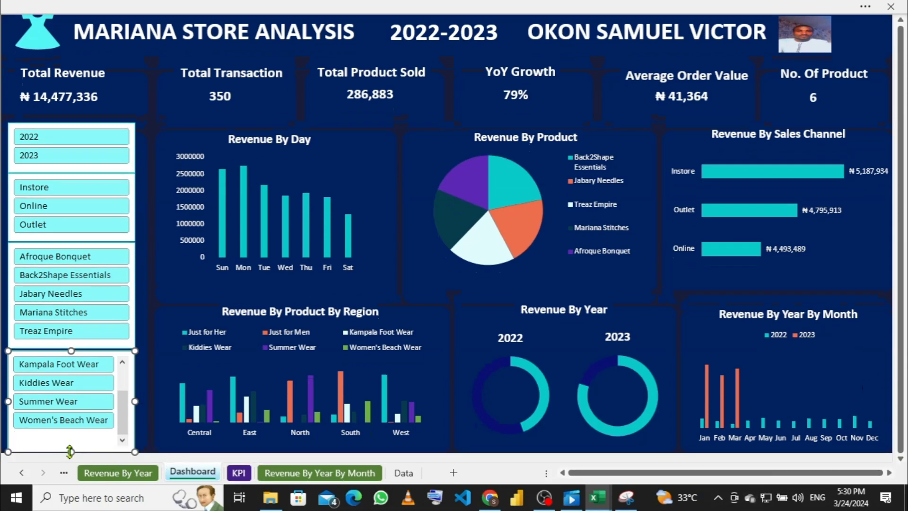
Step: Fit the Product slicer's height so it reaches the bottom of the left panel
{"action": "left_click_drag", "start_coordinate": [70, 451], "coordinate": [71, 434]}
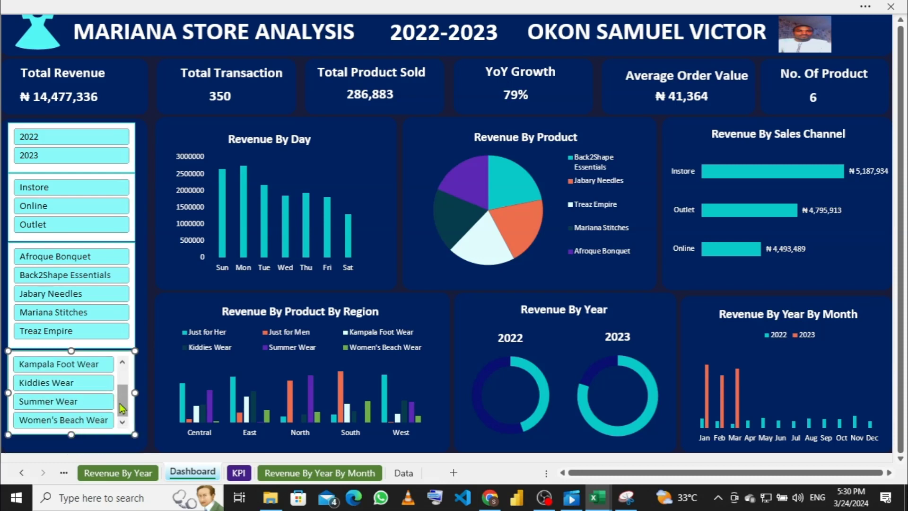
{"action": "scroll", "coordinate": [121, 405], "scroll_direction": "up", "scroll_amount": 1}
{"action": "left_click_drag", "start_coordinate": [71, 434], "coordinate": [73, 452]}
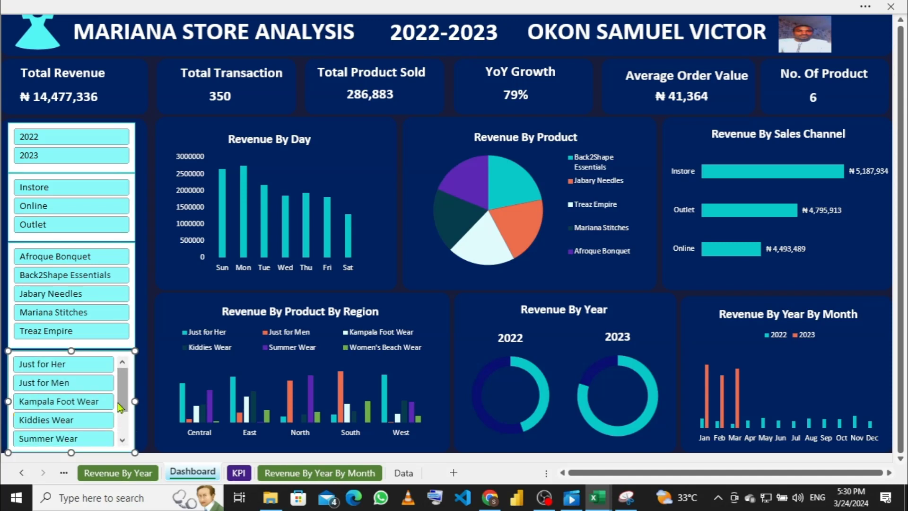
{"action": "scroll", "coordinate": [122, 399], "scroll_direction": "down", "scroll_amount": 1}
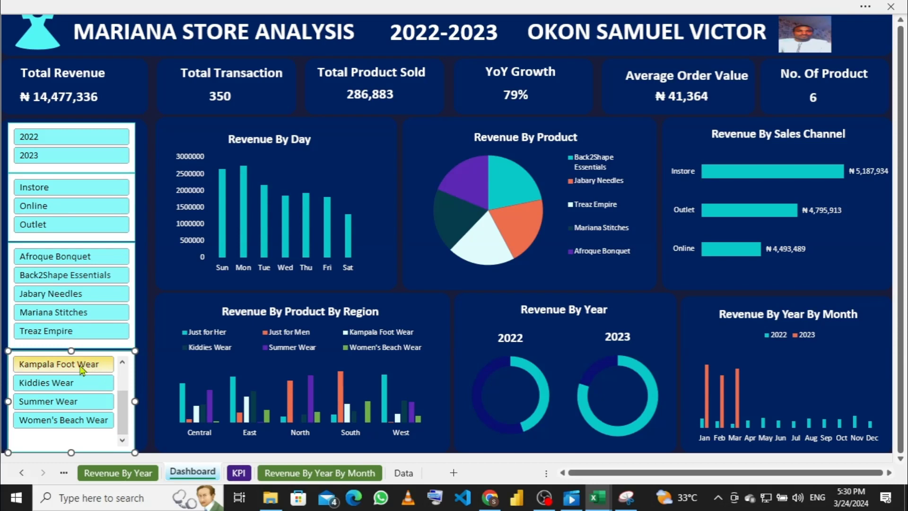
{"action": "left_click", "coordinate": [71, 348]}
{"action": "scroll", "coordinate": [122, 369], "scroll_direction": "up", "scroll_amount": 1}
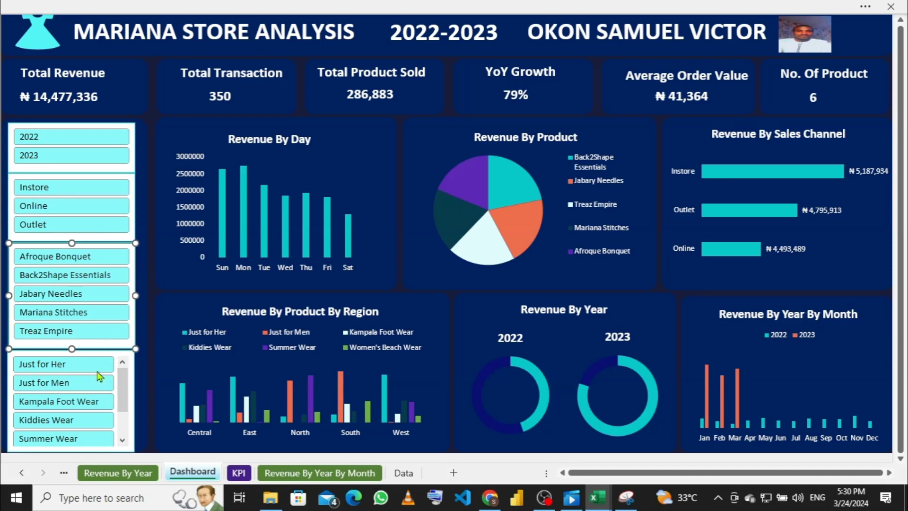
{"action": "left_click", "coordinate": [122, 440]}
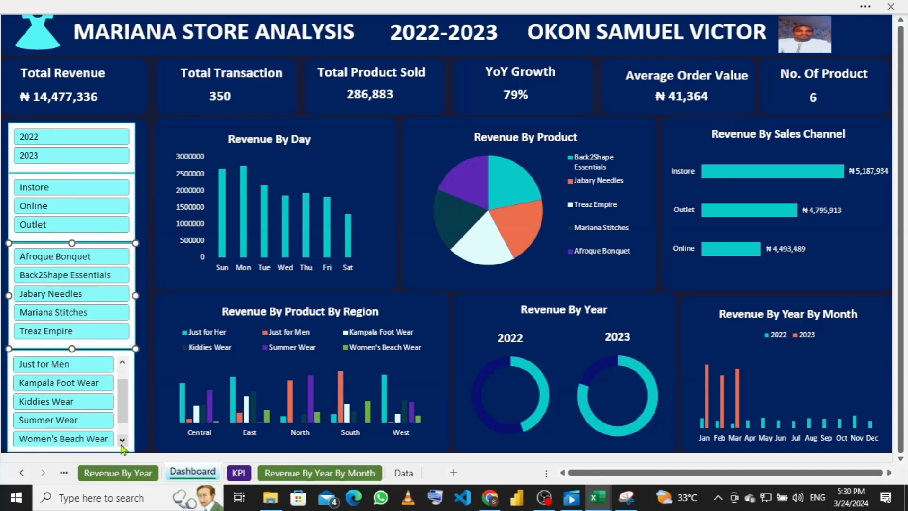
{"action": "left_click", "coordinate": [131, 370]}
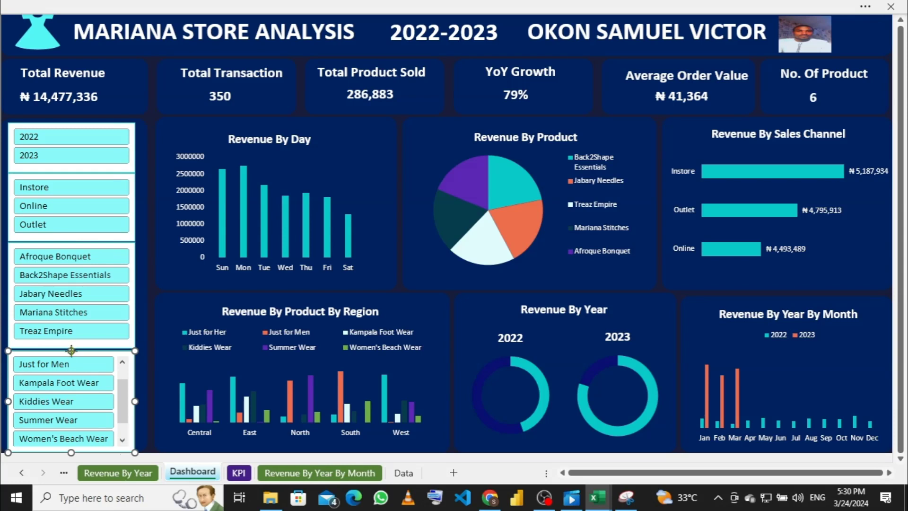
{"action": "left_click_drag", "start_coordinate": [71, 348], "coordinate": [72, 345]}
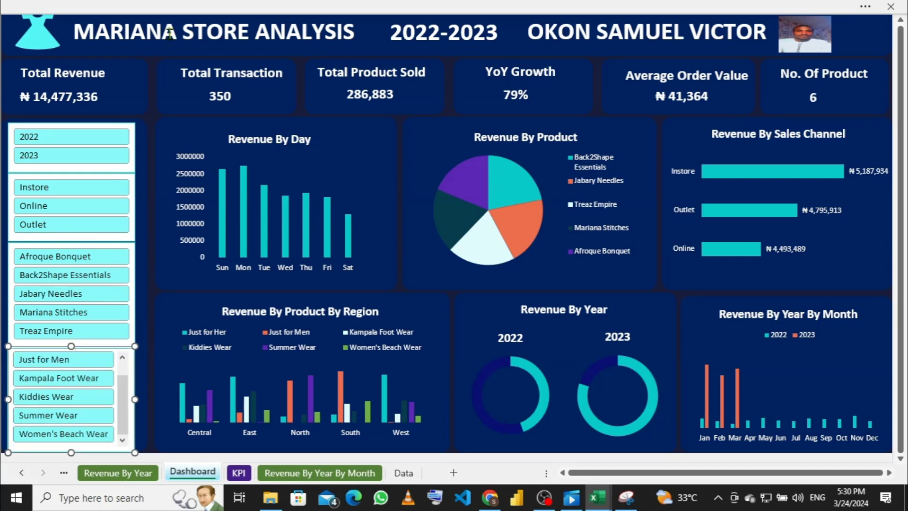
{"action": "left_click", "coordinate": [147, 341]}
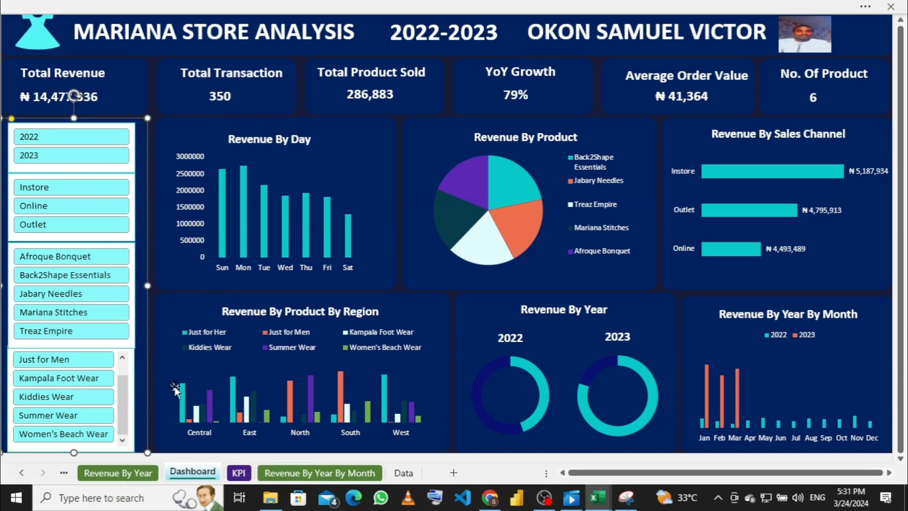
Step: Nudge the Retailer slicer slightly left and bring up its Slicer formatting options
{"action": "left_click", "coordinate": [132, 343]}
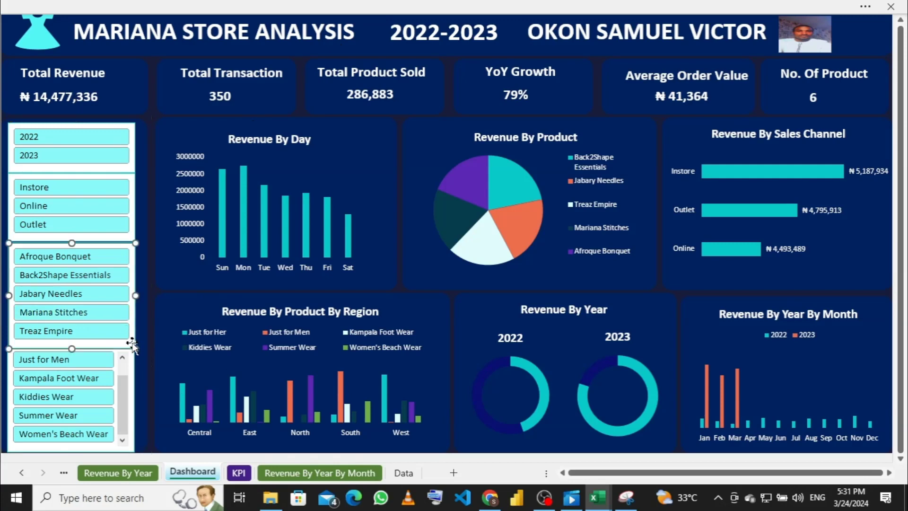
{"action": "key", "text": "Left"}
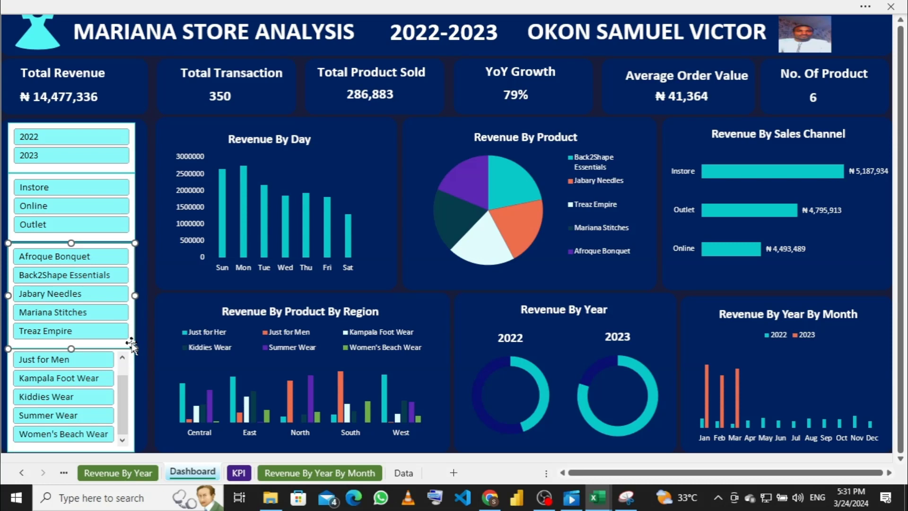
{"action": "left_click", "coordinate": [404, 8]}
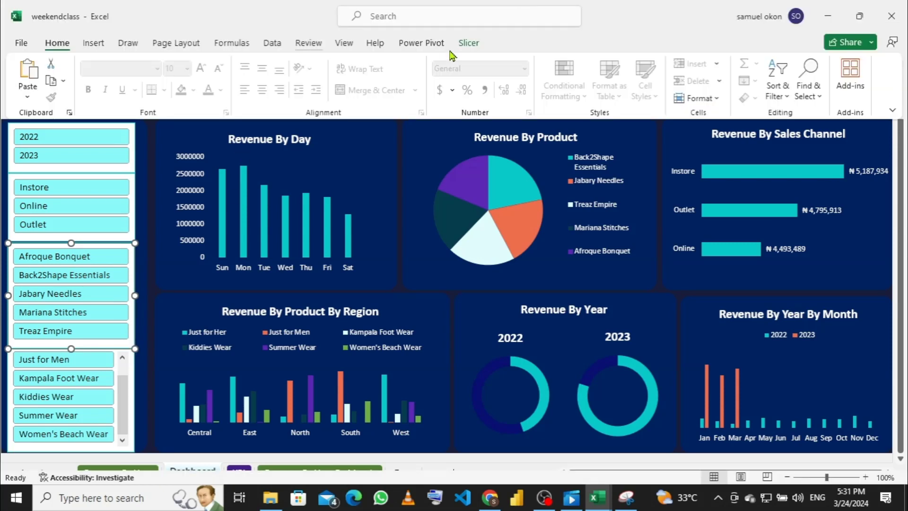
{"action": "left_click", "coordinate": [468, 43]}
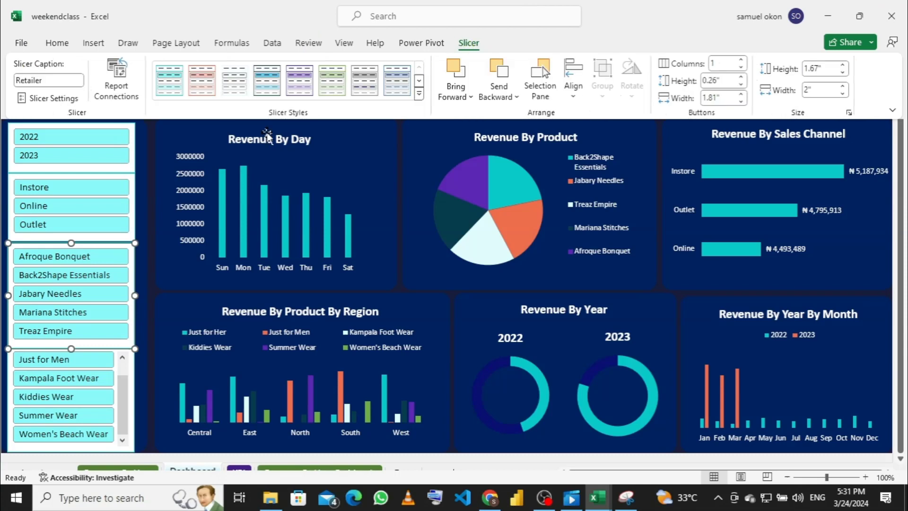
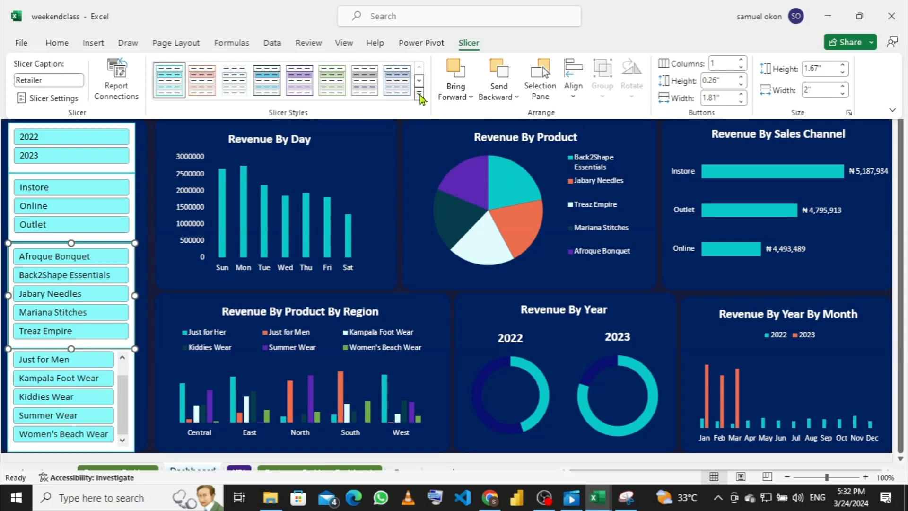
Step: Open the New Slicer Style dialog from the Slicer Styles gallery to create Slicer Style 1
{"action": "left_click", "coordinate": [420, 96]}
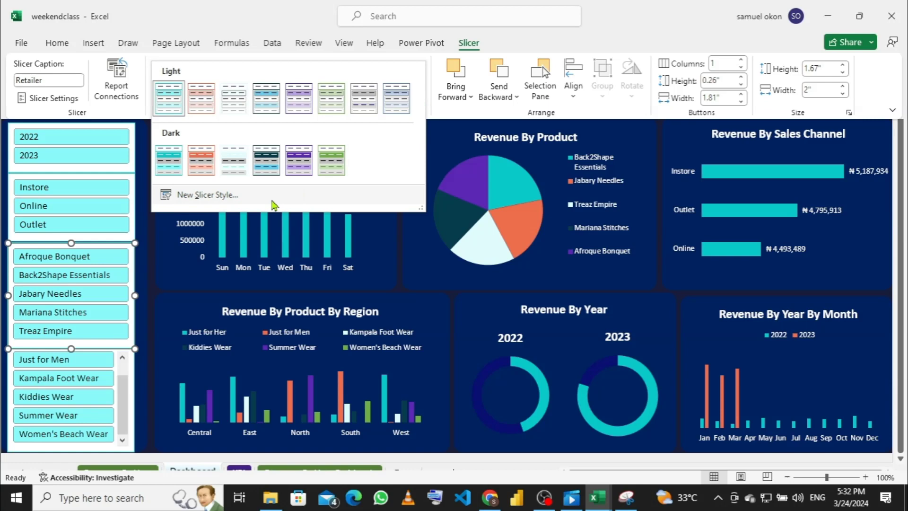
{"action": "left_click", "coordinate": [273, 205]}
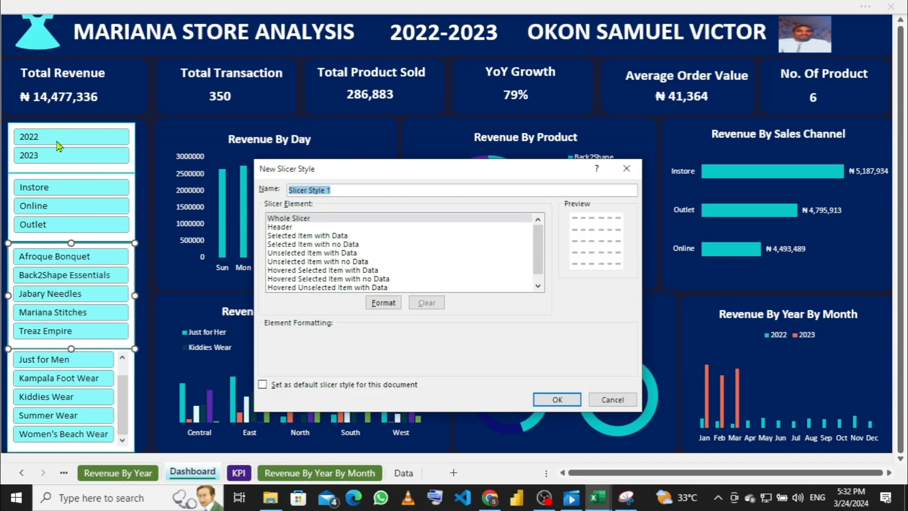
{"action": "left_click", "coordinate": [626, 168]}
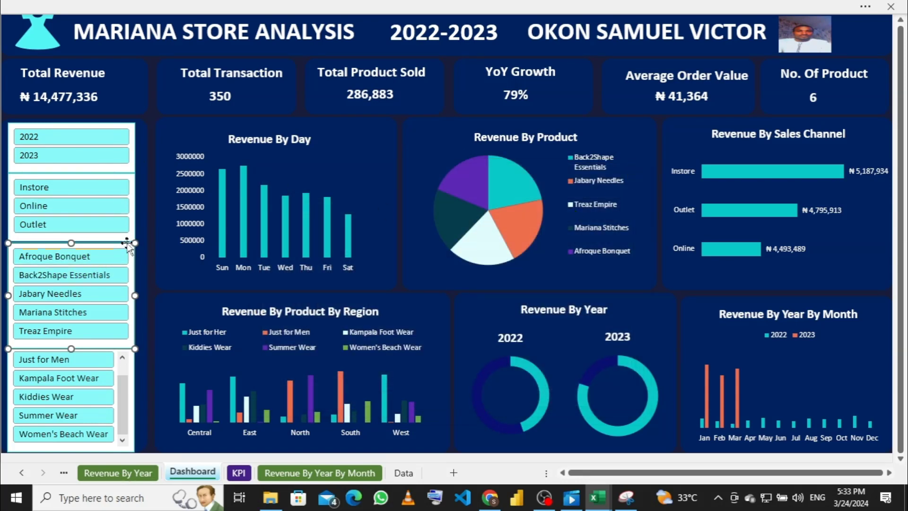
{"action": "left_click", "coordinate": [500, 7]}
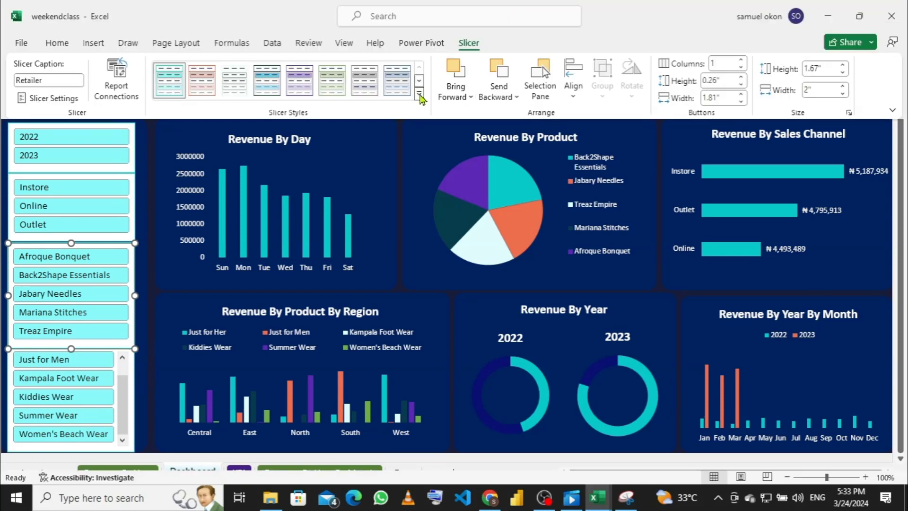
{"action": "left_click", "coordinate": [419, 93]}
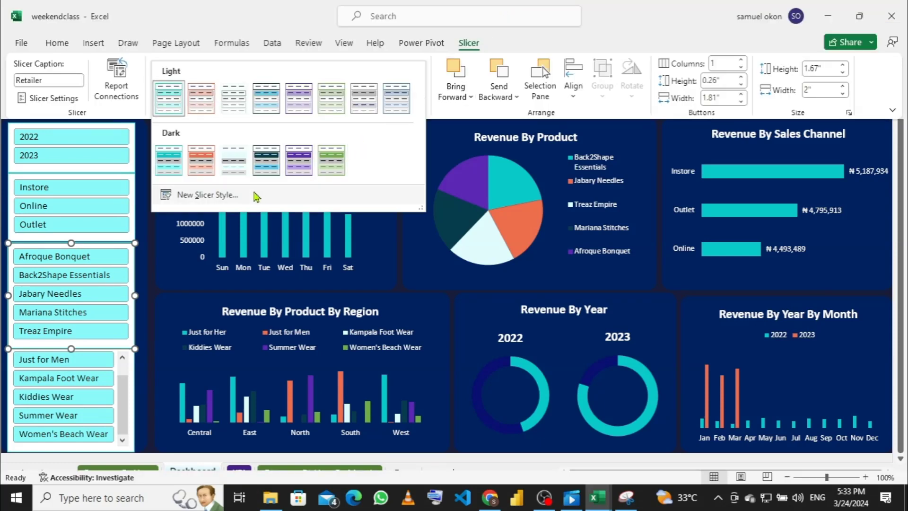
{"action": "left_click", "coordinate": [248, 197]}
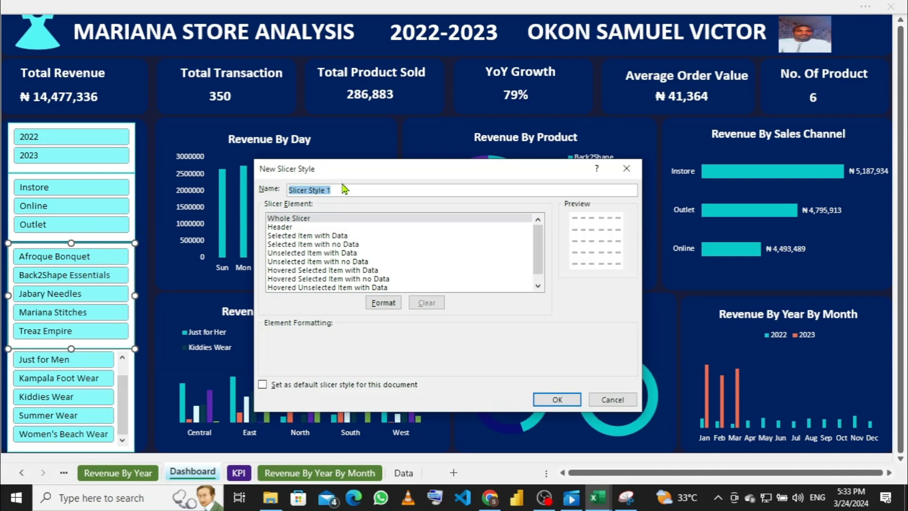
Step: Give the Whole Slicer element a dark navy fill
{"action": "left_click", "coordinate": [320, 218]}
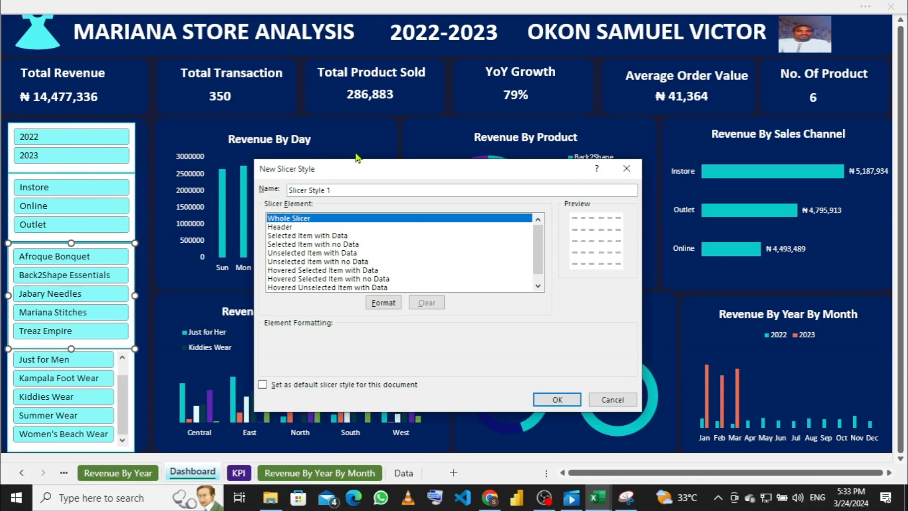
{"action": "left_click", "coordinate": [384, 302]}
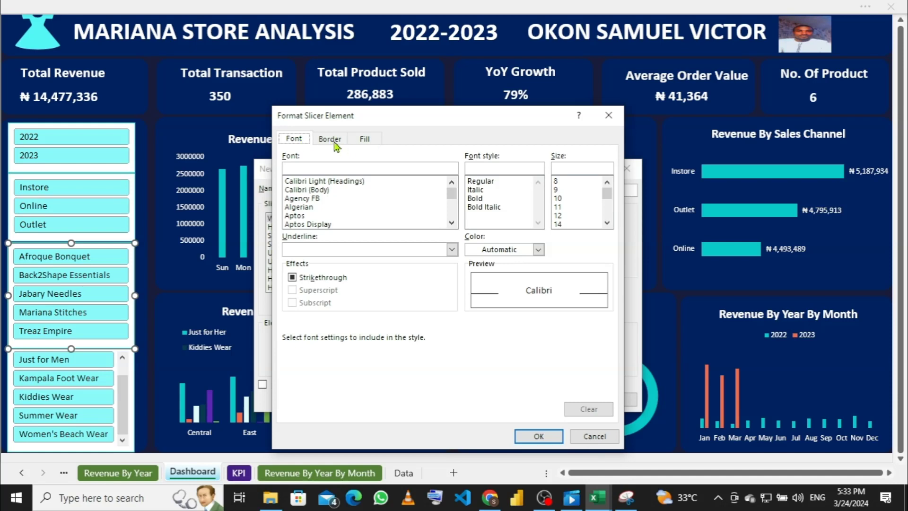
{"action": "left_click", "coordinate": [365, 140]}
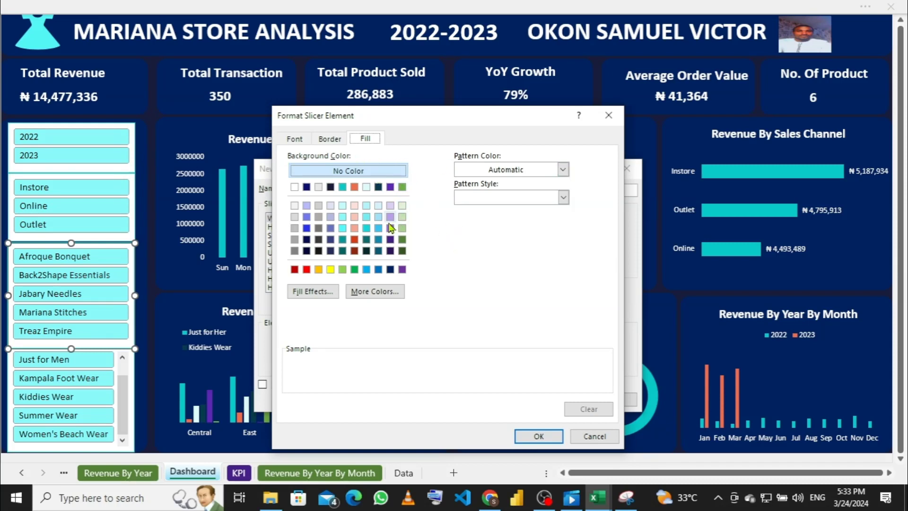
{"action": "left_click", "coordinate": [306, 187]}
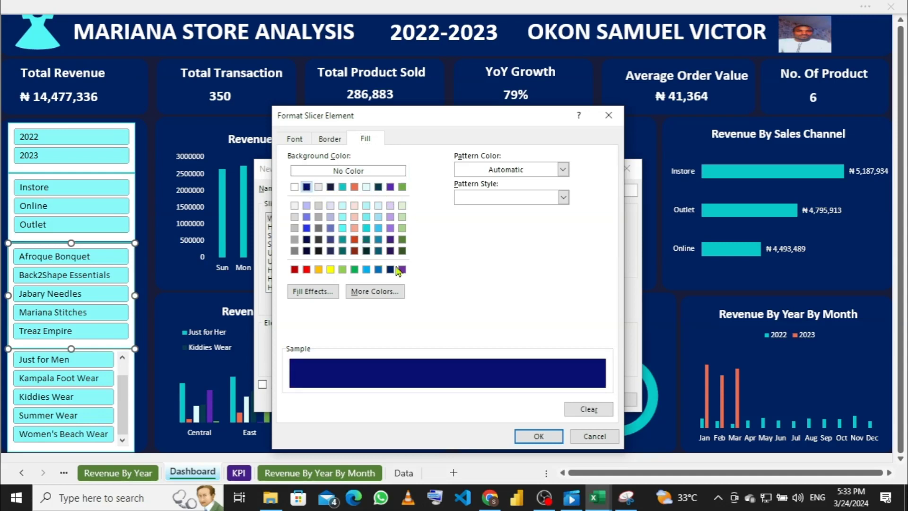
{"action": "left_click", "coordinate": [538, 435]}
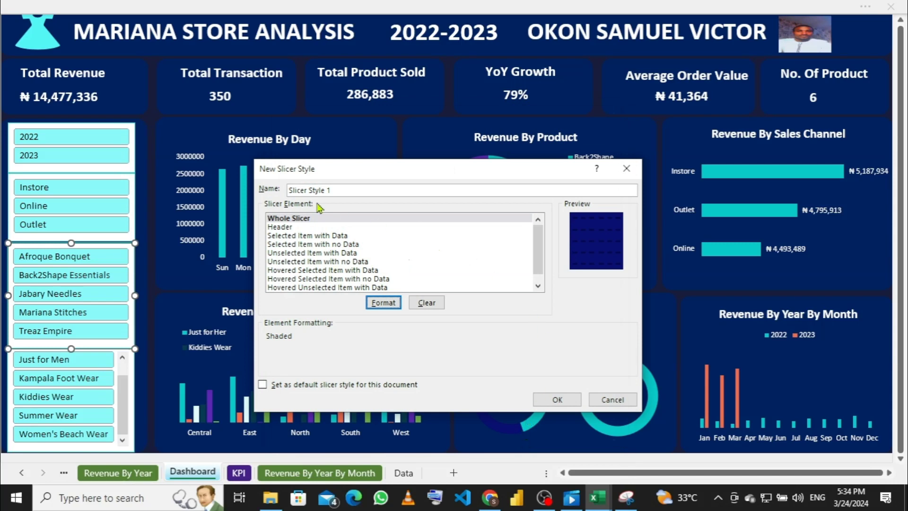
Step: Give the Header element a dark navy fill
{"action": "left_click", "coordinate": [283, 228]}
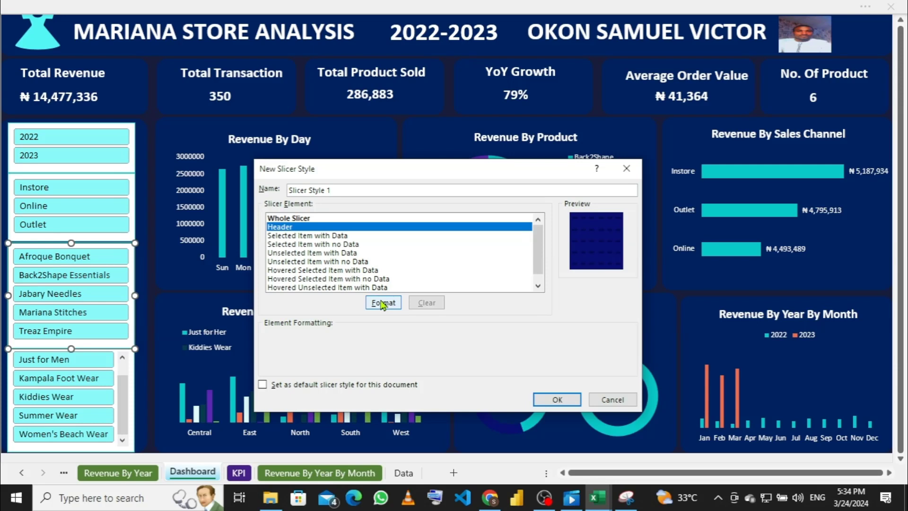
{"action": "left_click", "coordinate": [383, 303]}
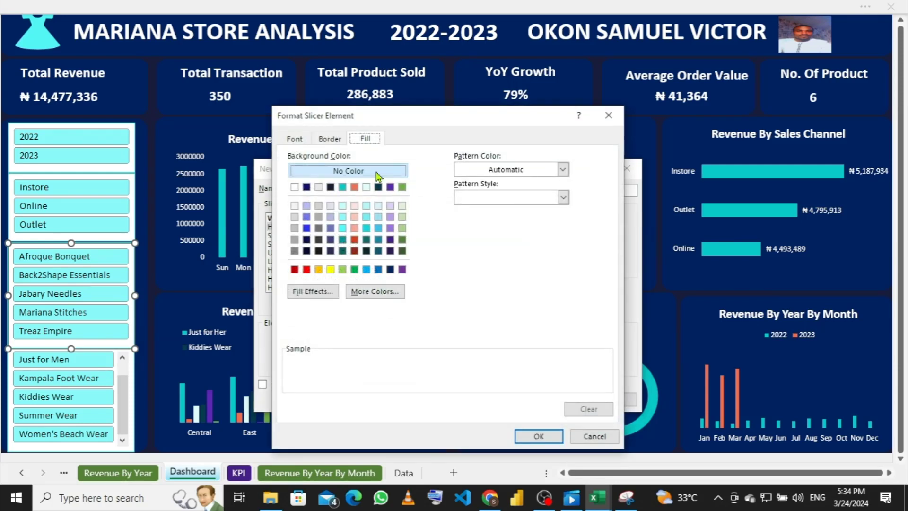
{"action": "left_click", "coordinate": [306, 187]}
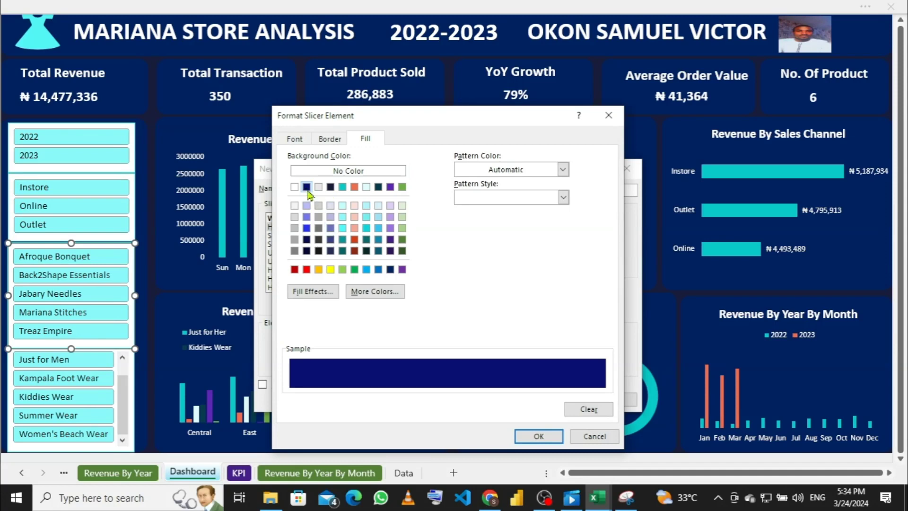
{"action": "left_click", "coordinate": [534, 437]}
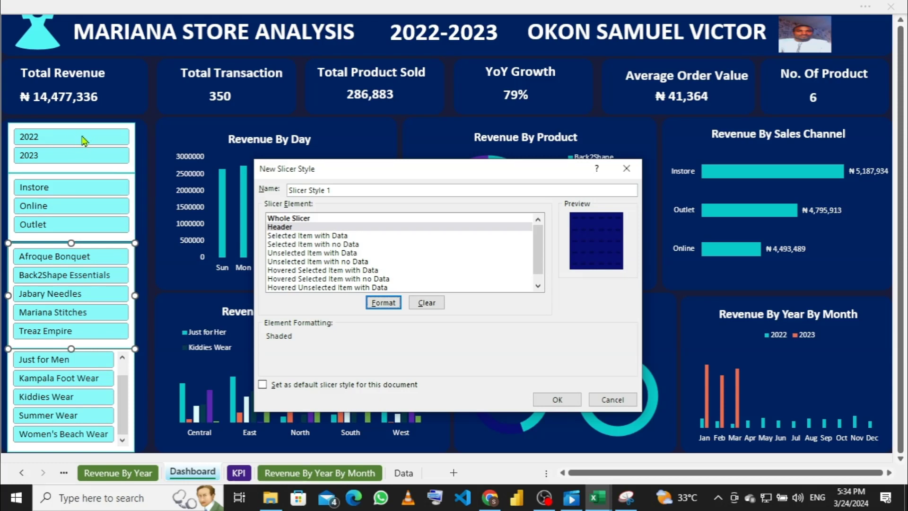
Step: Give the 'Selected Item with Data' element a teal fill
{"action": "left_click", "coordinate": [308, 236]}
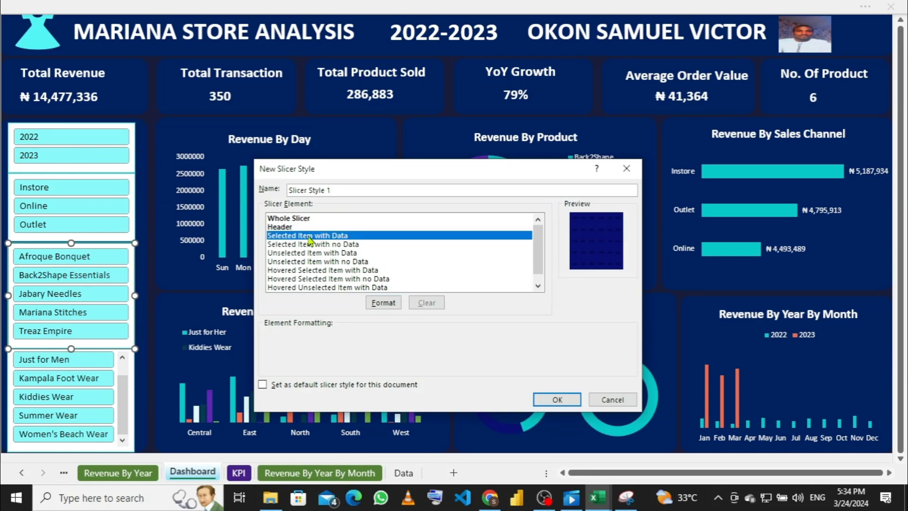
{"action": "left_click", "coordinate": [382, 303]}
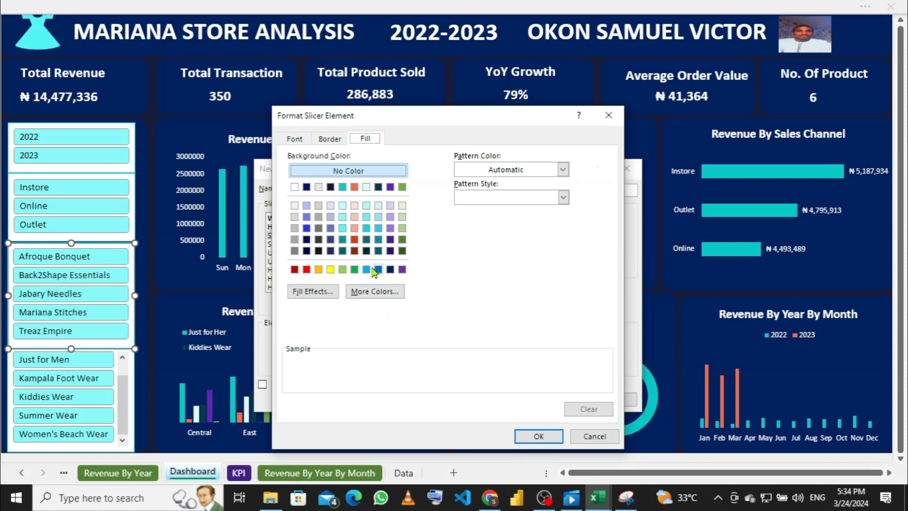
{"action": "left_click", "coordinate": [367, 188]}
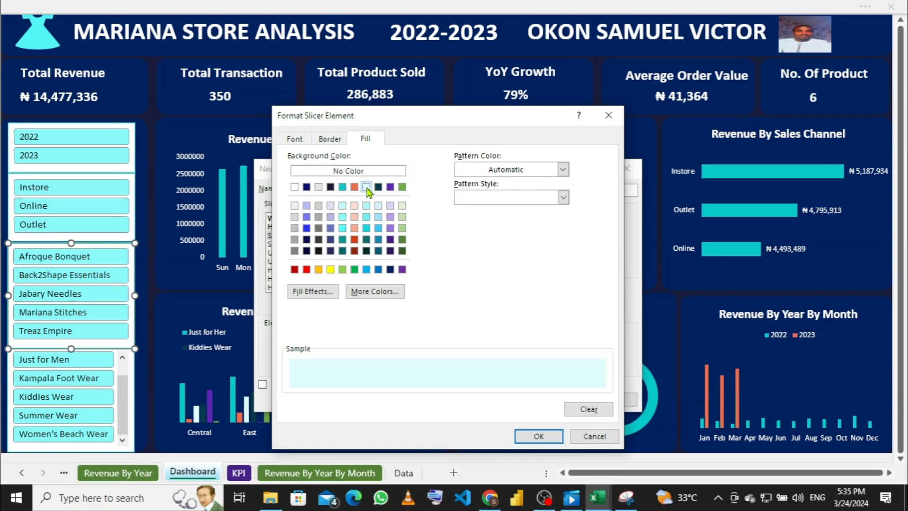
{"action": "left_click", "coordinate": [343, 188]}
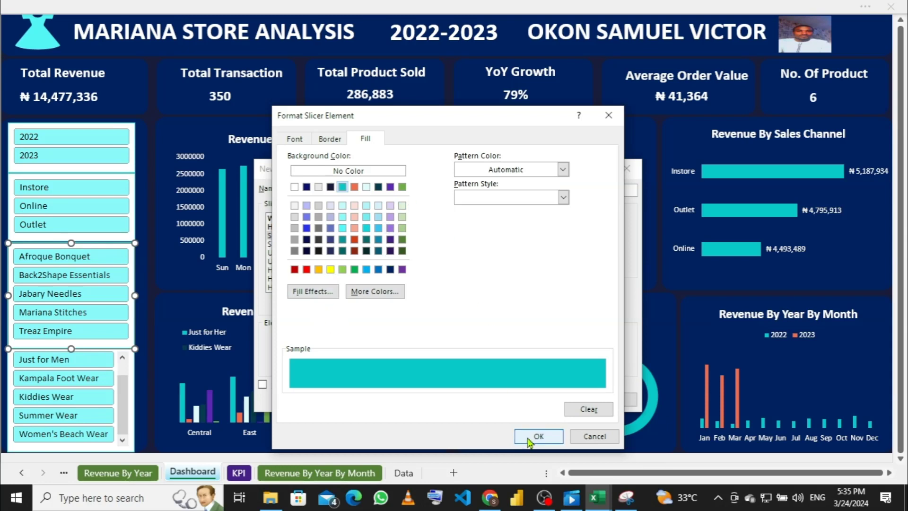
{"action": "left_click", "coordinate": [529, 441]}
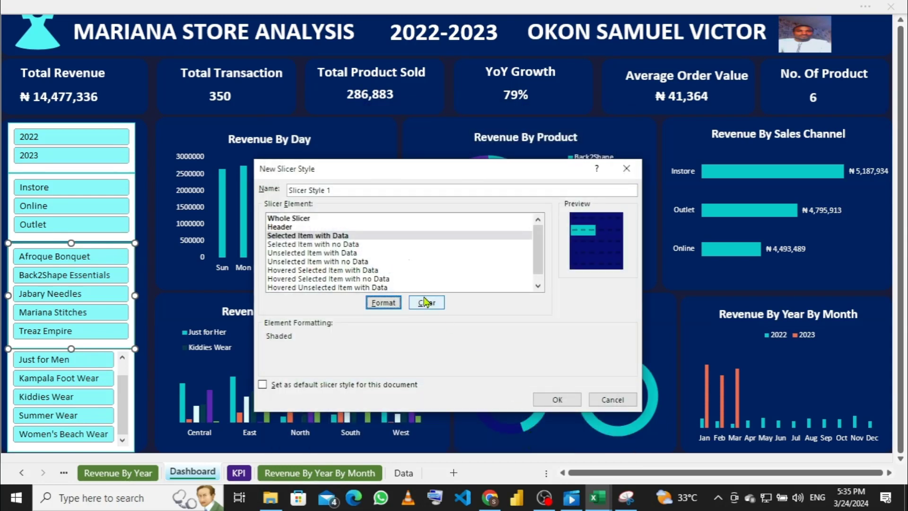
Step: Give the 'Unselected Item with Data' element a white fill
{"action": "left_click", "coordinate": [301, 253]}
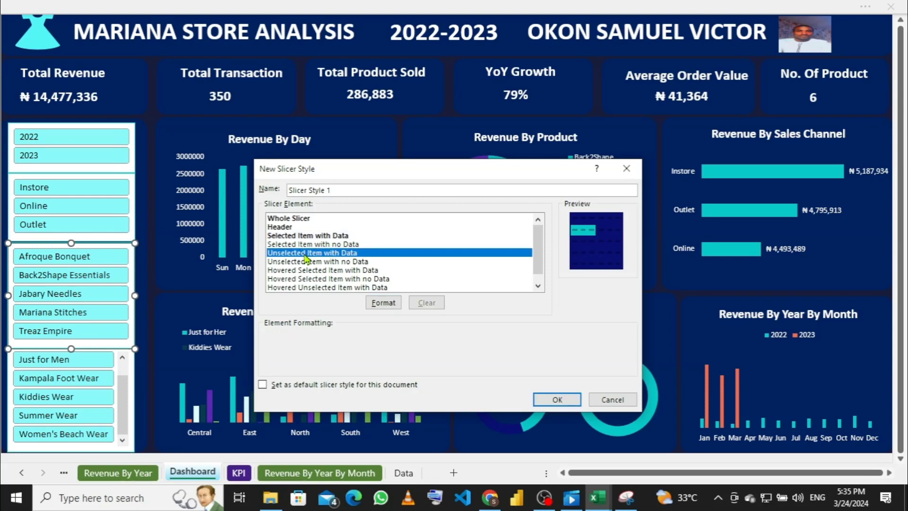
{"action": "left_click", "coordinate": [383, 303]}
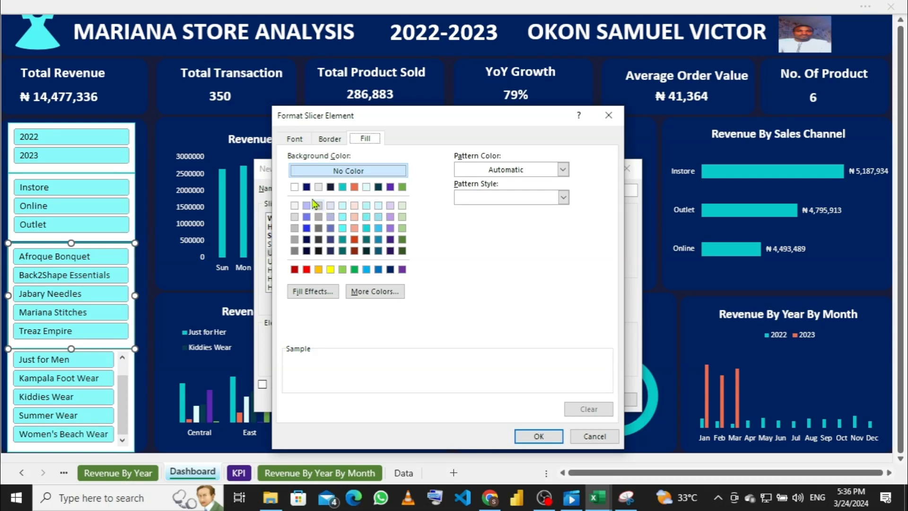
{"action": "left_click", "coordinate": [294, 188]}
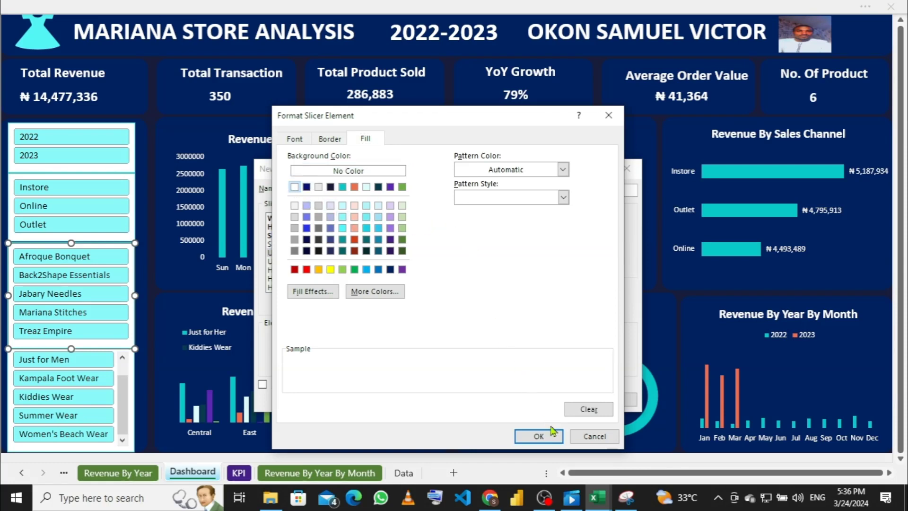
{"action": "left_click", "coordinate": [539, 436]}
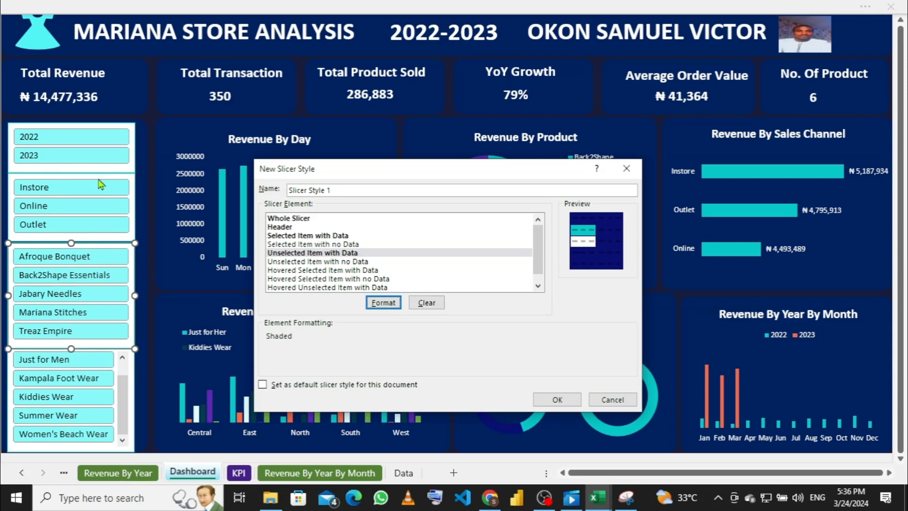
Step: Give the 'Hovered Selected Item with Data' element a teal fill
{"action": "left_click", "coordinate": [306, 271]}
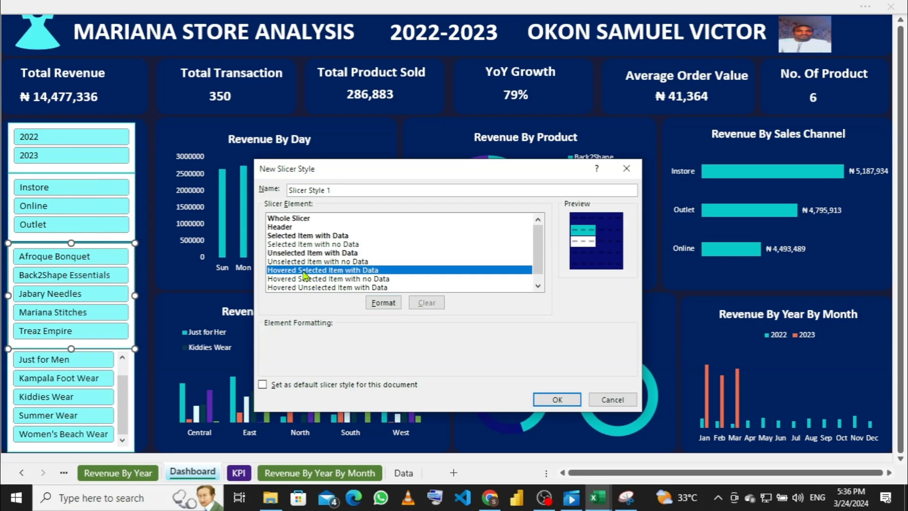
{"action": "left_click", "coordinate": [378, 304]}
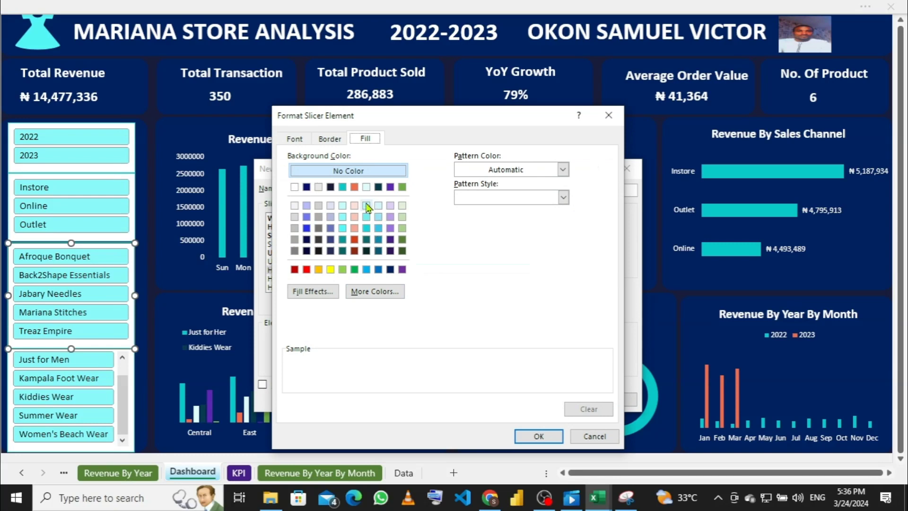
{"action": "left_click", "coordinate": [343, 187]}
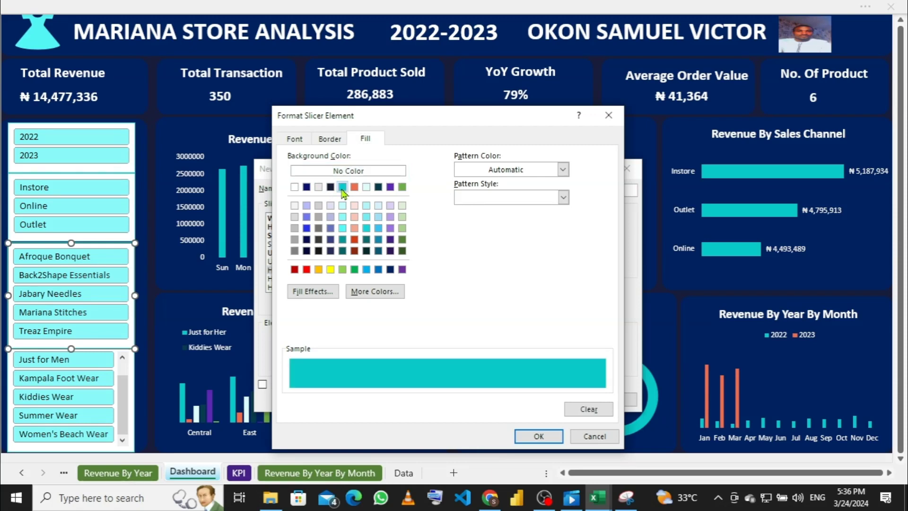
{"action": "left_click", "coordinate": [537, 438]}
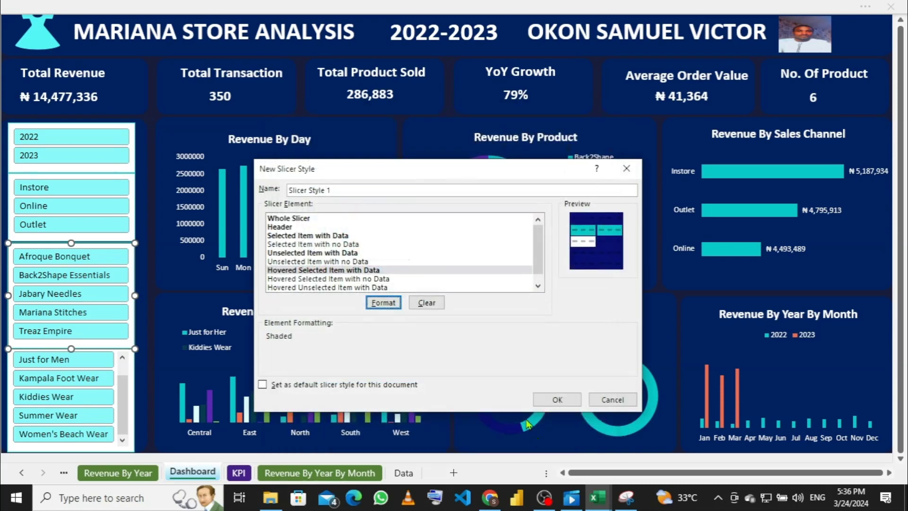
Step: Give the 'Hovered Unselected Item with Data' element a teal fill
{"action": "left_click", "coordinate": [308, 288]}
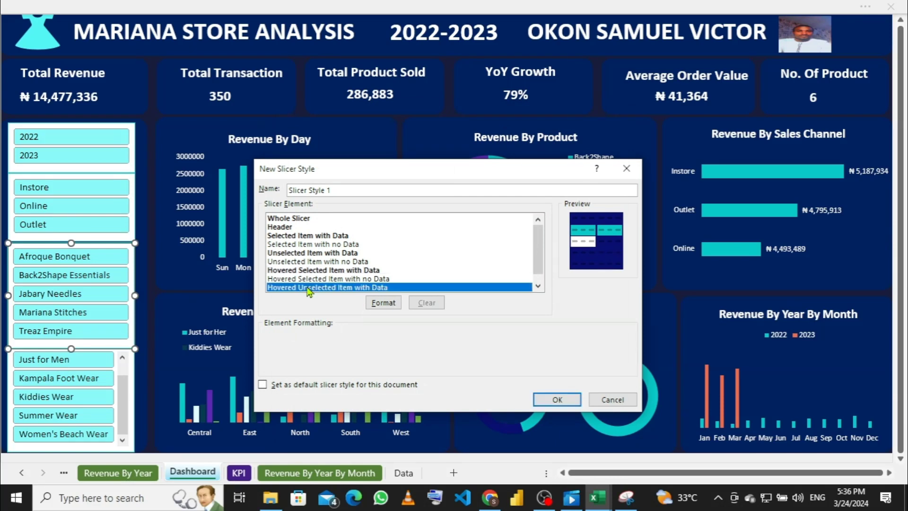
{"action": "left_click", "coordinate": [378, 302]}
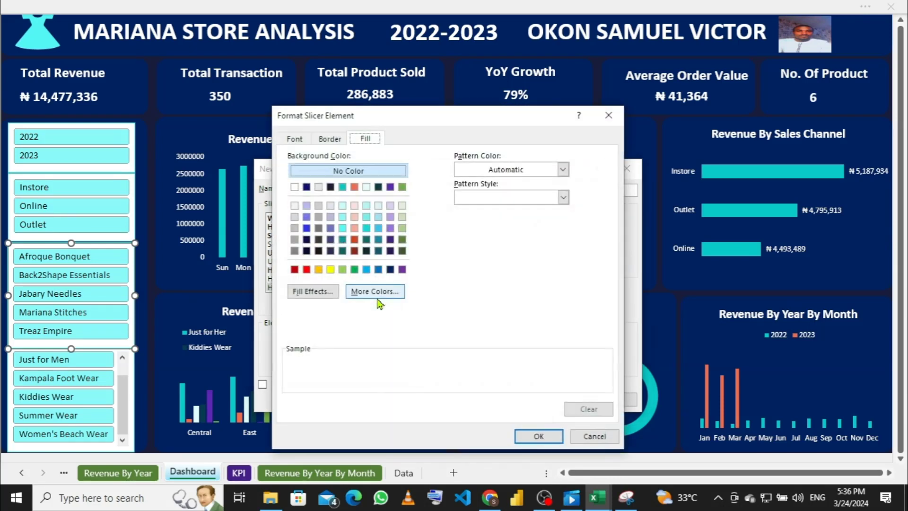
{"action": "left_click", "coordinate": [348, 188]}
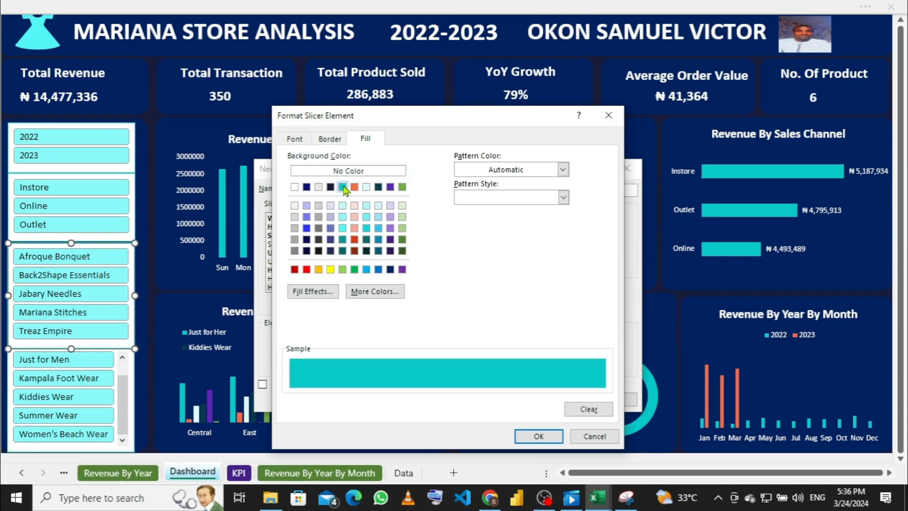
{"action": "left_click", "coordinate": [526, 439]}
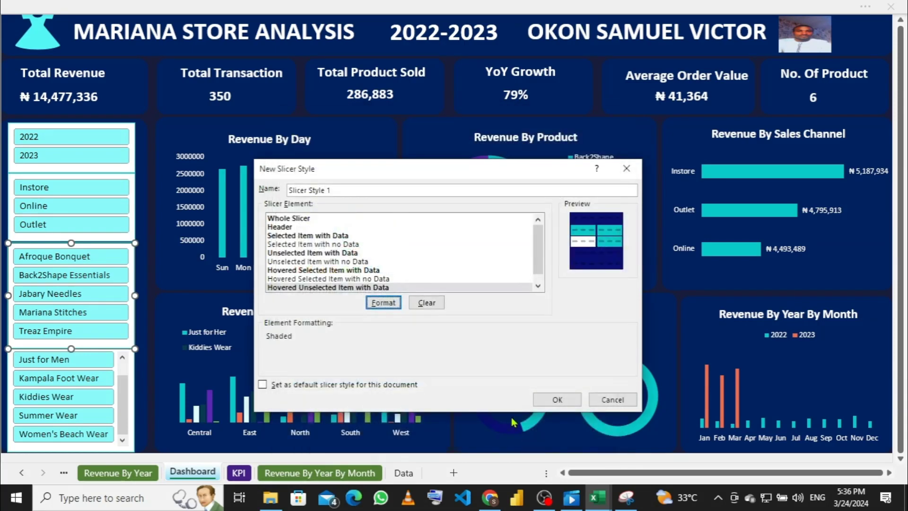
Step: Save Slicer Style 1 as the default slicer style and apply it to the Retailer slicer
{"action": "left_click", "coordinate": [262, 383]}
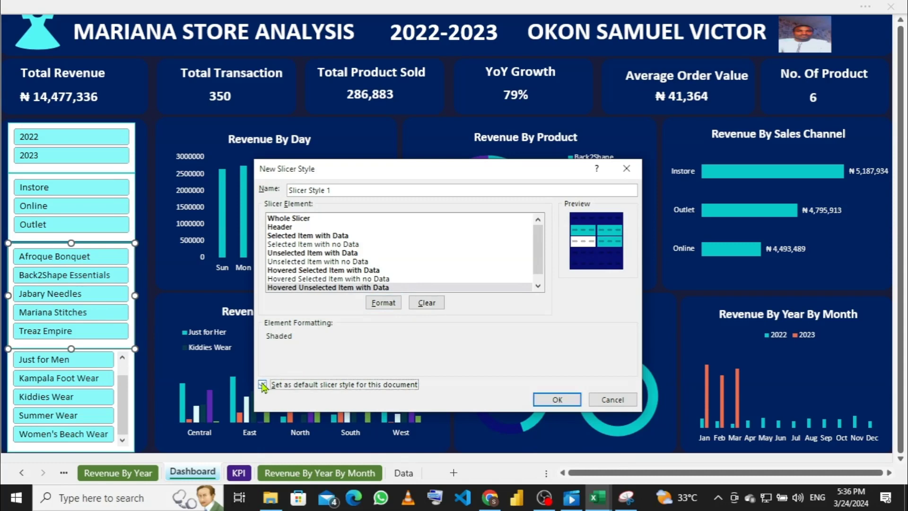
{"action": "left_click", "coordinate": [544, 399]}
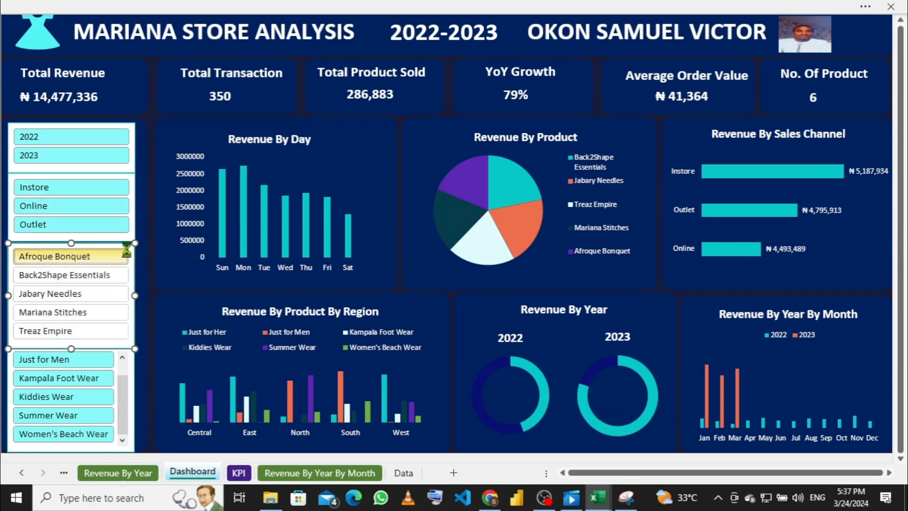
{"action": "left_click", "coordinate": [119, 261]}
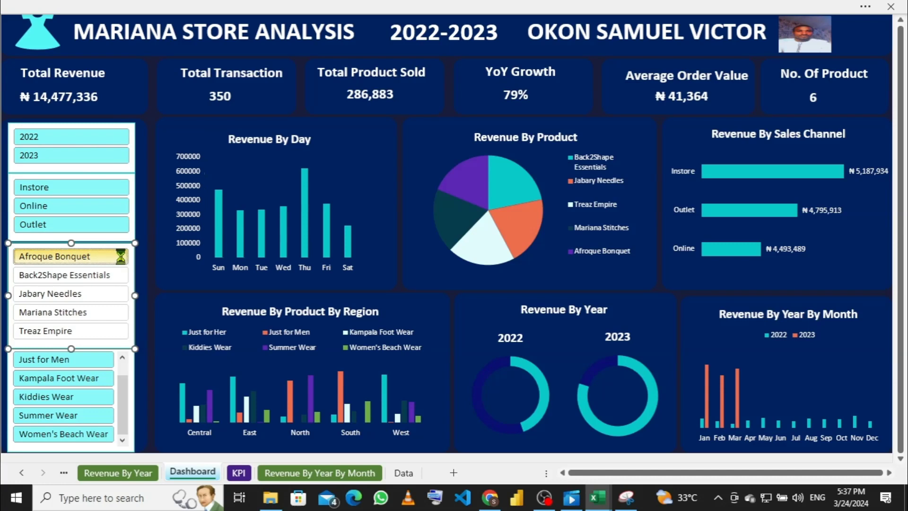
{"action": "left_click", "coordinate": [455, 7]}
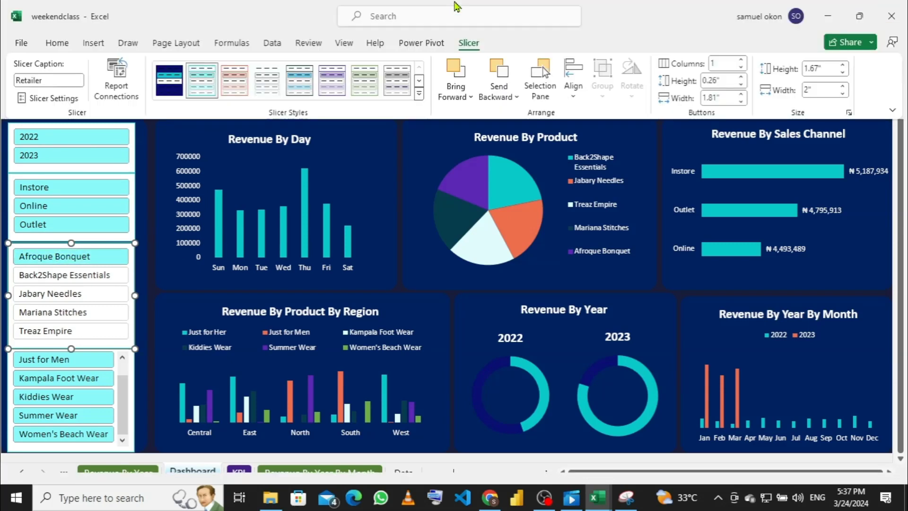
{"action": "left_click", "coordinate": [173, 89]}
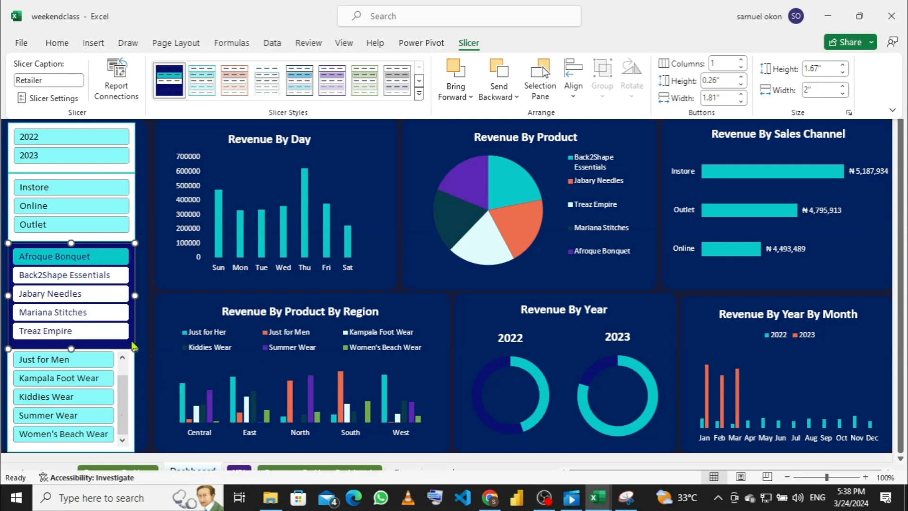
{"action": "key", "text": "ctrl+shift+F1"}
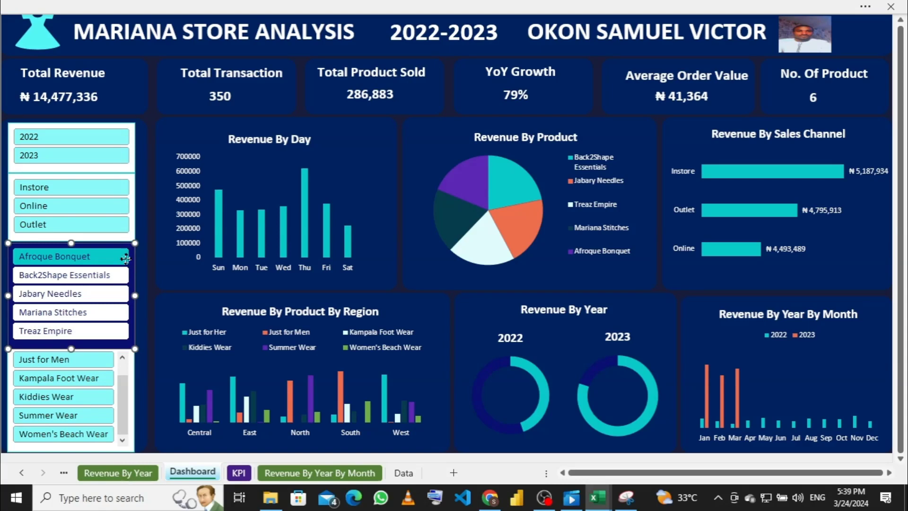
Step: Clear the Afroque Bonquet filter from the Retailer slicer and select the Year slicer
{"action": "right_click", "coordinate": [127, 259]}
{"action": "left_click", "coordinate": [141, 274]}
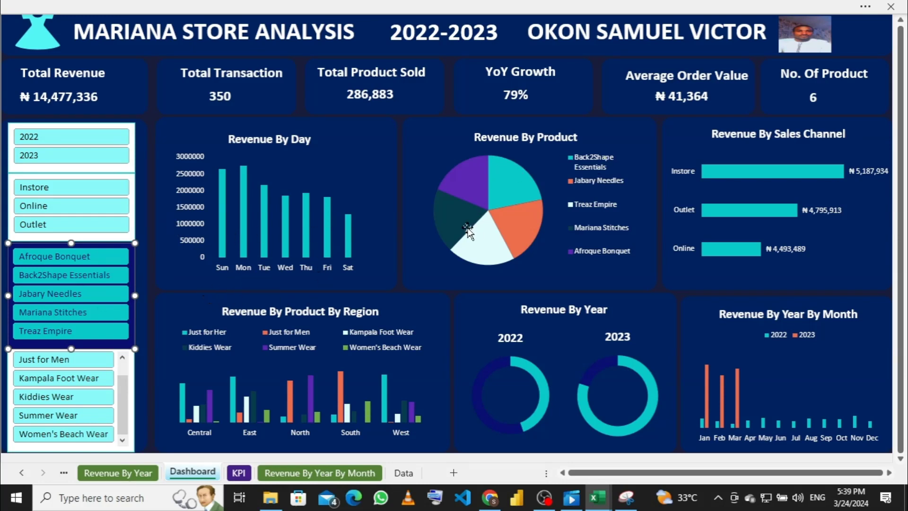
{"action": "mouse_move", "coordinate": [467, 229]}
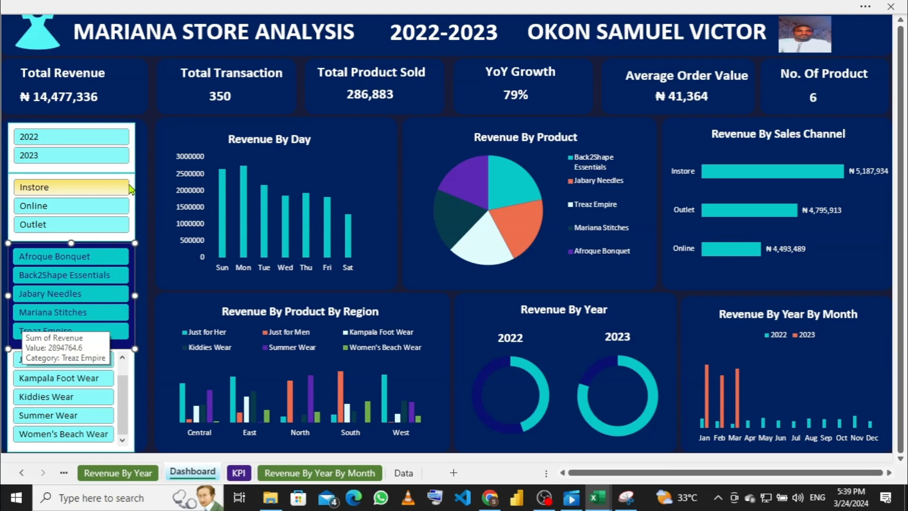
{"action": "left_click", "coordinate": [131, 169]}
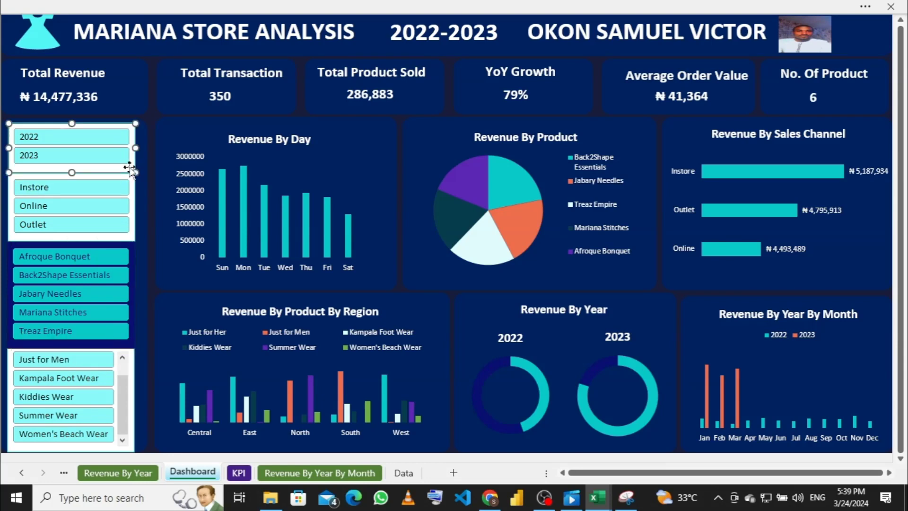
{"action": "left_click", "coordinate": [177, 6]}
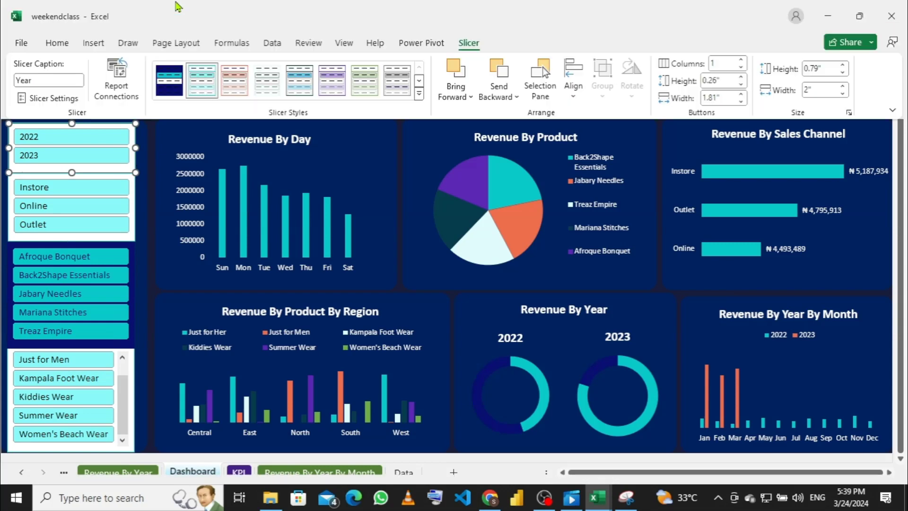
Step: Apply the navy custom style to the Year, sales channel and product-type slicers
{"action": "left_click", "coordinate": [169, 89]}
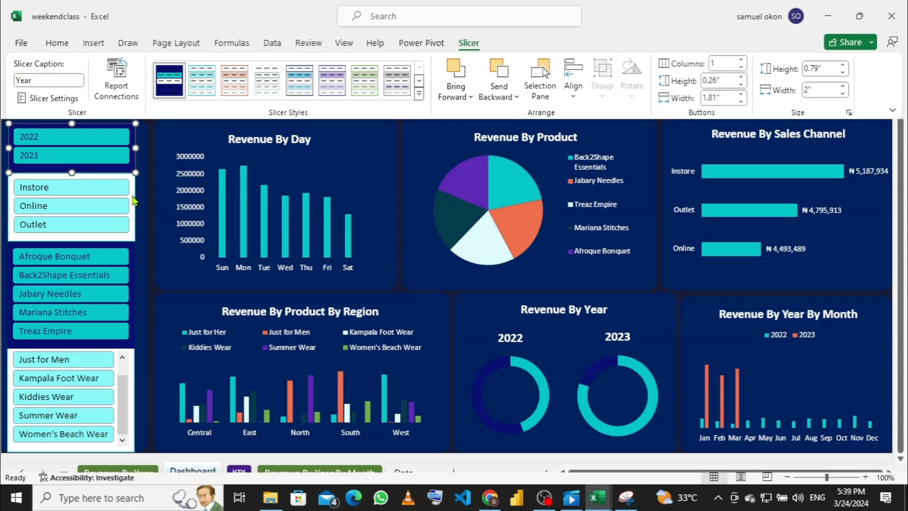
{"action": "left_click", "coordinate": [132, 194]}
{"action": "left_click", "coordinate": [132, 193]}
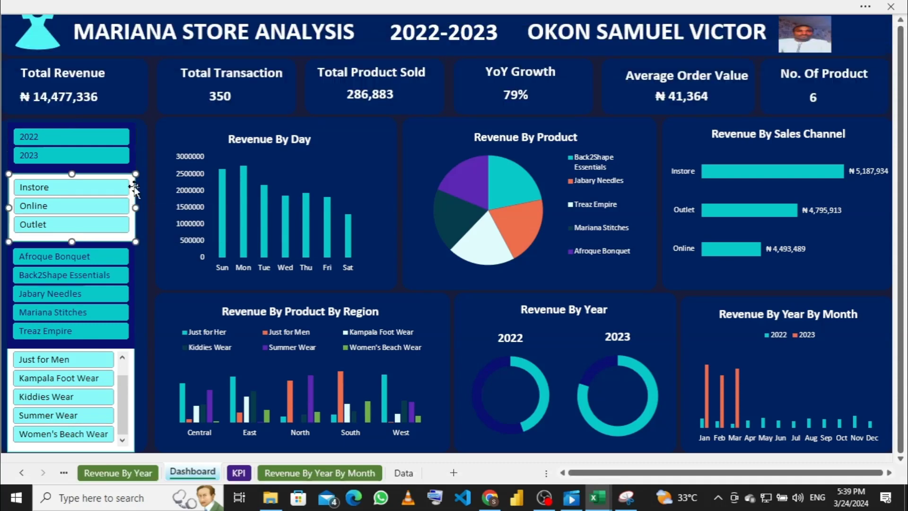
{"action": "left_click", "coordinate": [175, 10]}
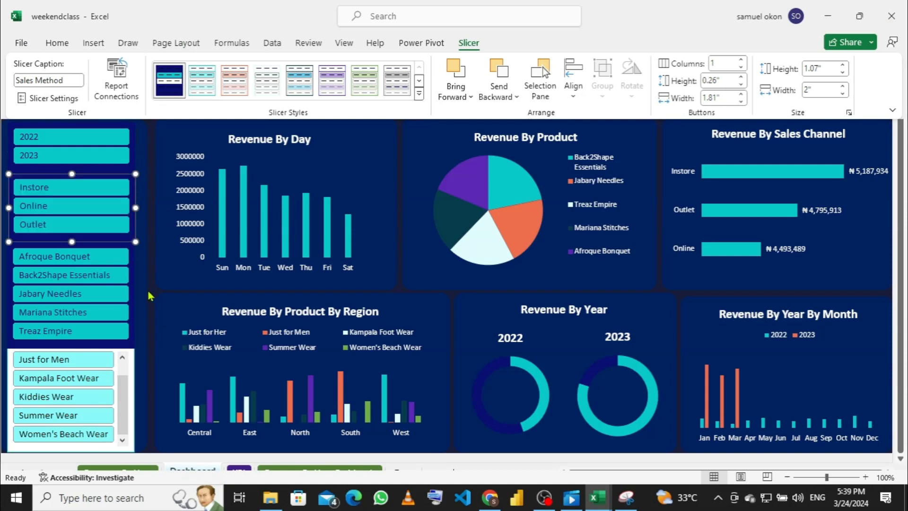
{"action": "left_click", "coordinate": [129, 361]}
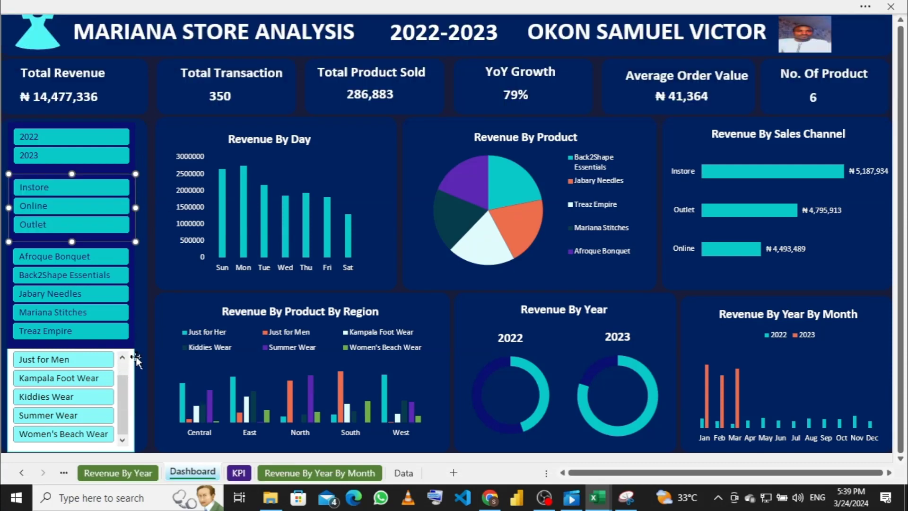
{"action": "left_click", "coordinate": [132, 360]}
{"action": "left_click", "coordinate": [132, 360]}
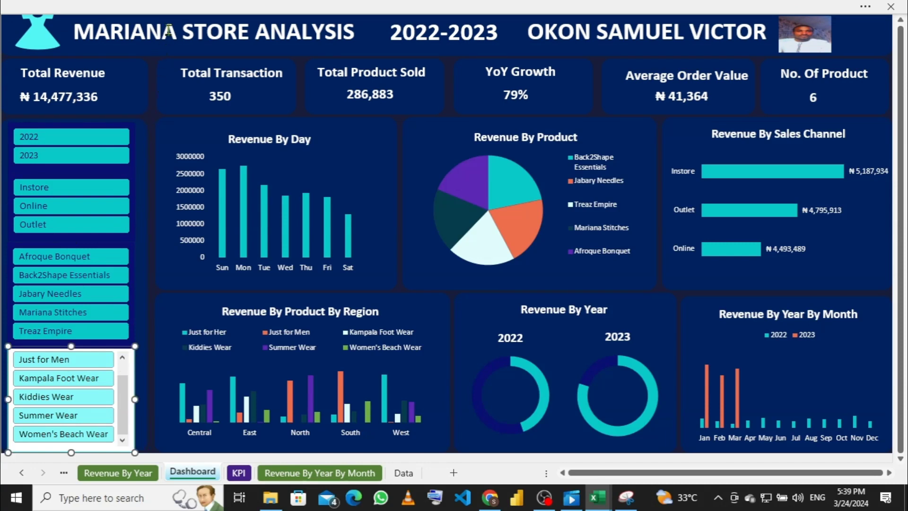
{"action": "left_click", "coordinate": [174, 7]}
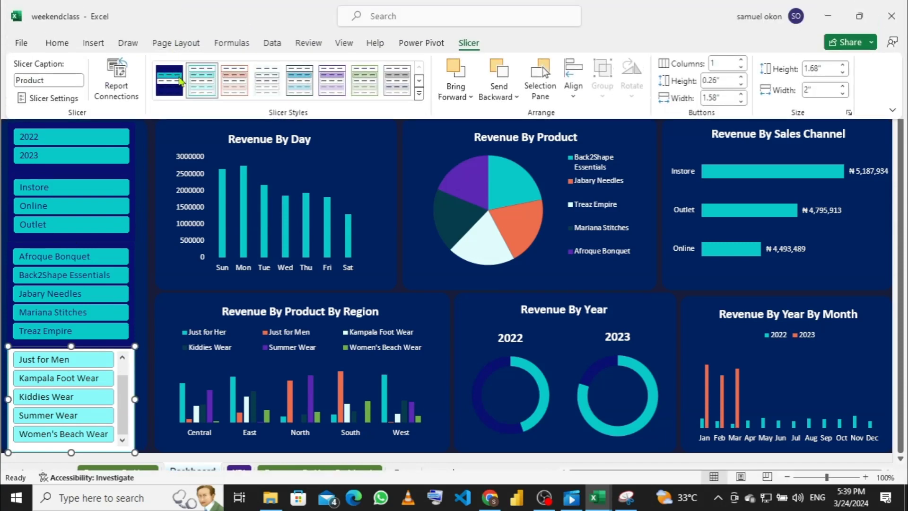
{"action": "left_click", "coordinate": [179, 96]}
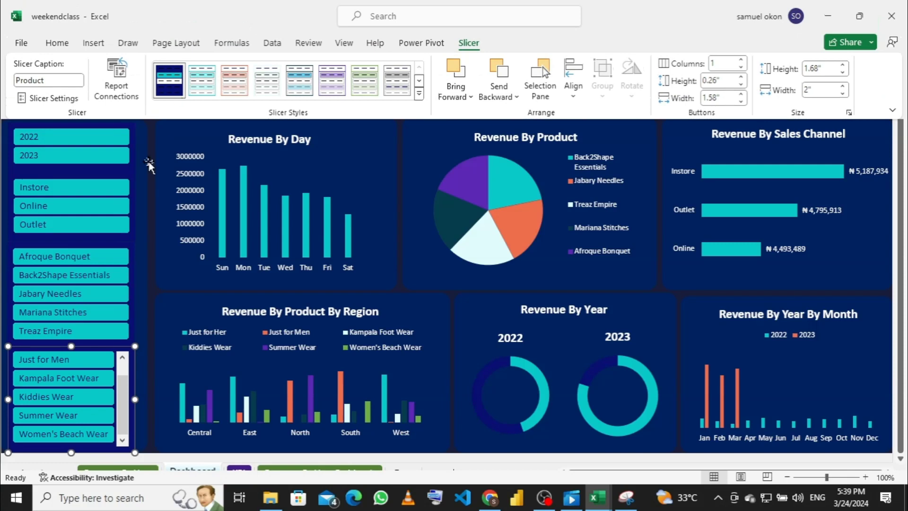
{"action": "left_click", "coordinate": [142, 190]}
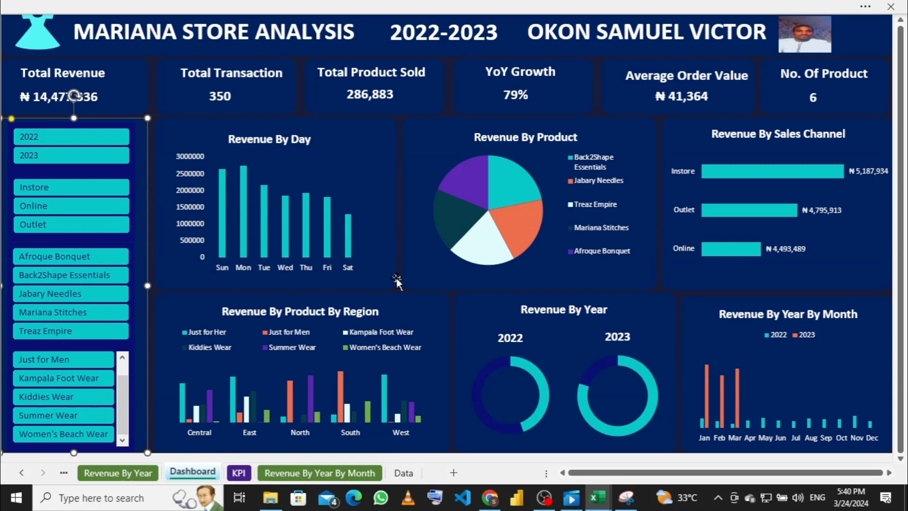
Step: Select the sales channel slicer and bring back the Slicer formatting options
{"action": "left_click", "coordinate": [466, 7]}
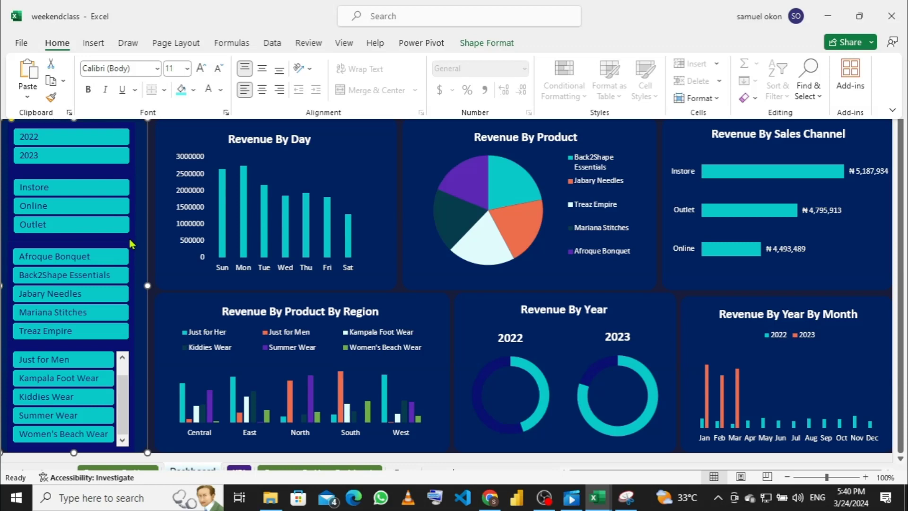
{"action": "left_click", "coordinate": [130, 240]}
{"action": "left_click", "coordinate": [130, 240]}
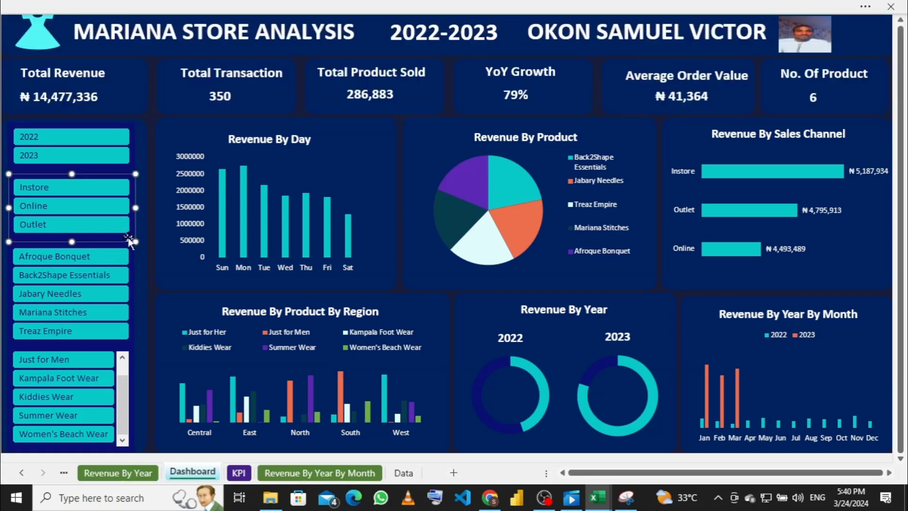
{"action": "left_click", "coordinate": [556, 13]}
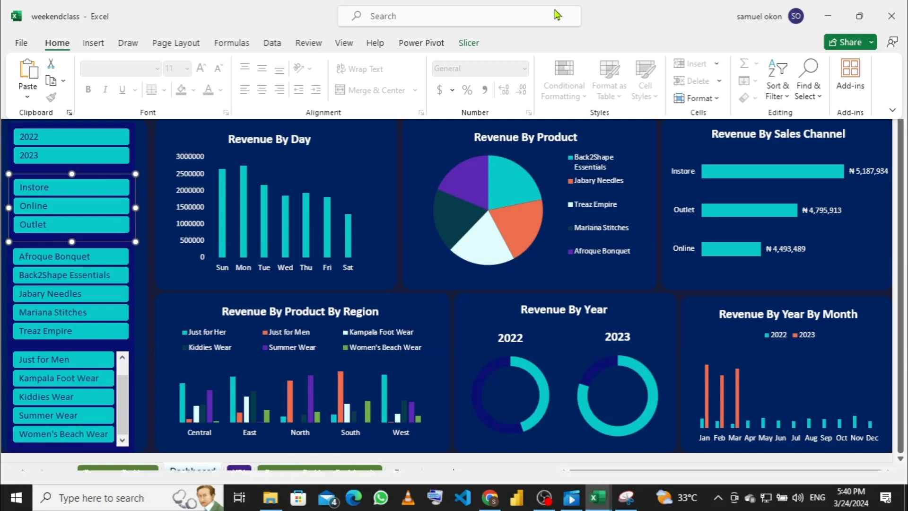
{"action": "left_click", "coordinate": [466, 43]}
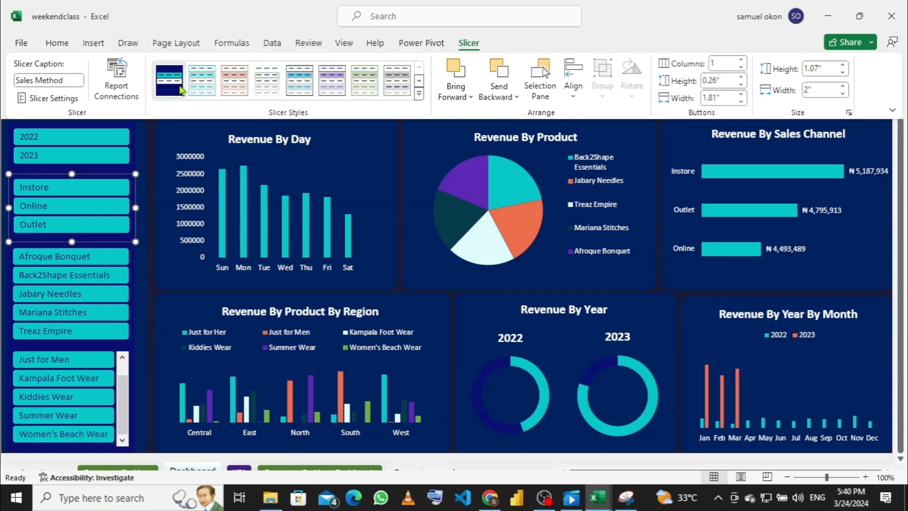
Step: Modify Slicer Style 1 so the Whole Slicer has a dark blue fill, and save it
{"action": "right_click", "coordinate": [181, 90]}
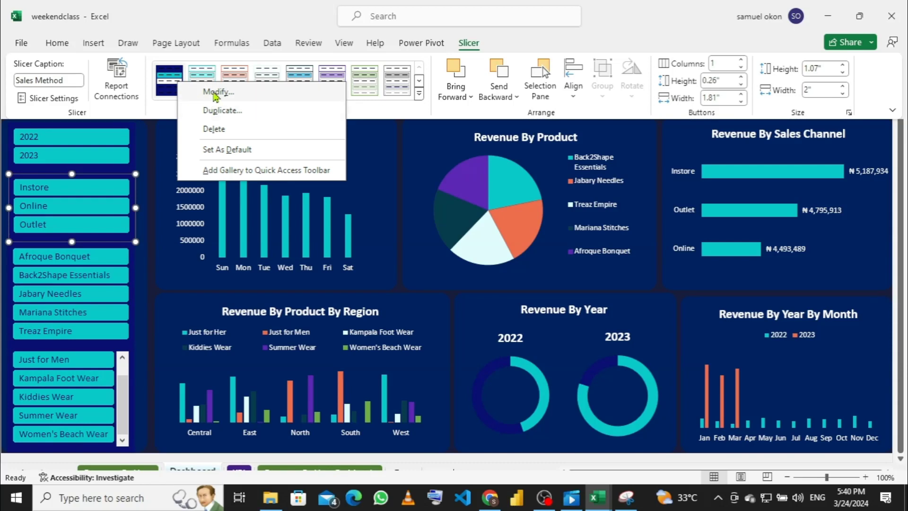
{"action": "left_click", "coordinate": [216, 92]}
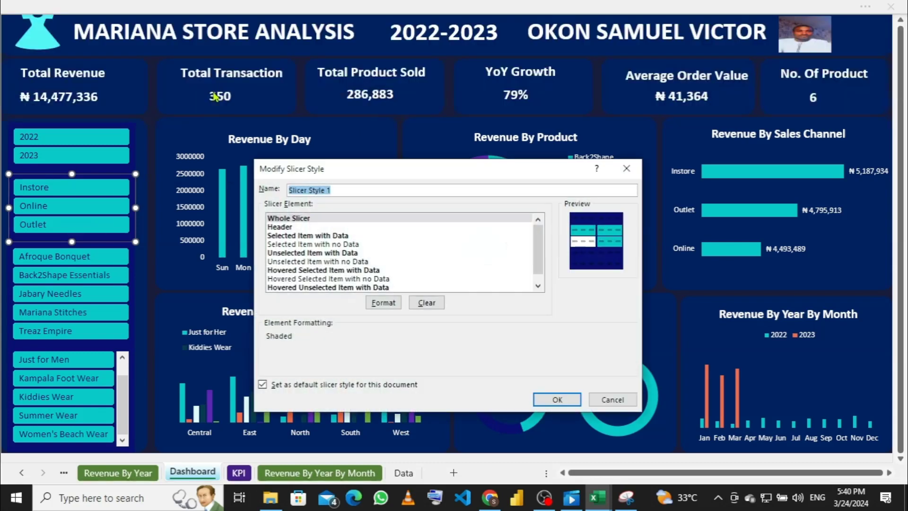
{"action": "left_click", "coordinate": [305, 220]}
{"action": "left_click", "coordinate": [387, 304]}
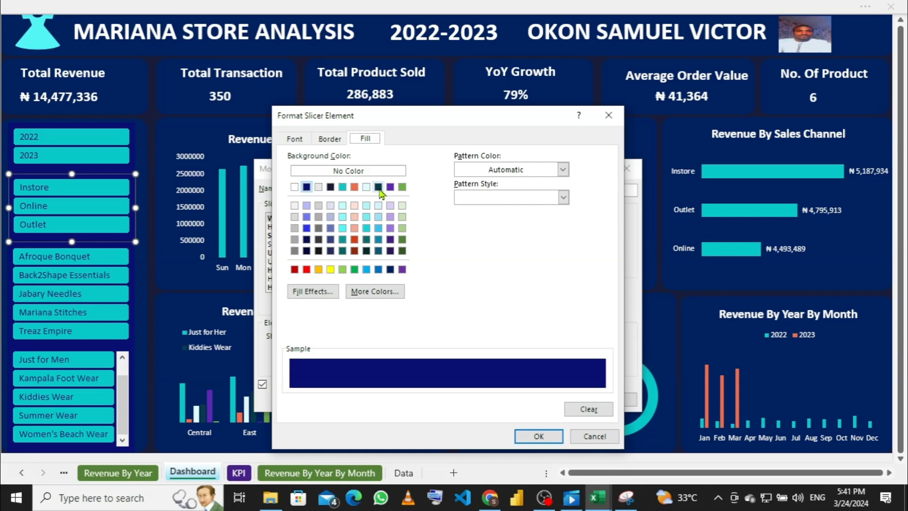
{"action": "left_click", "coordinate": [391, 270]}
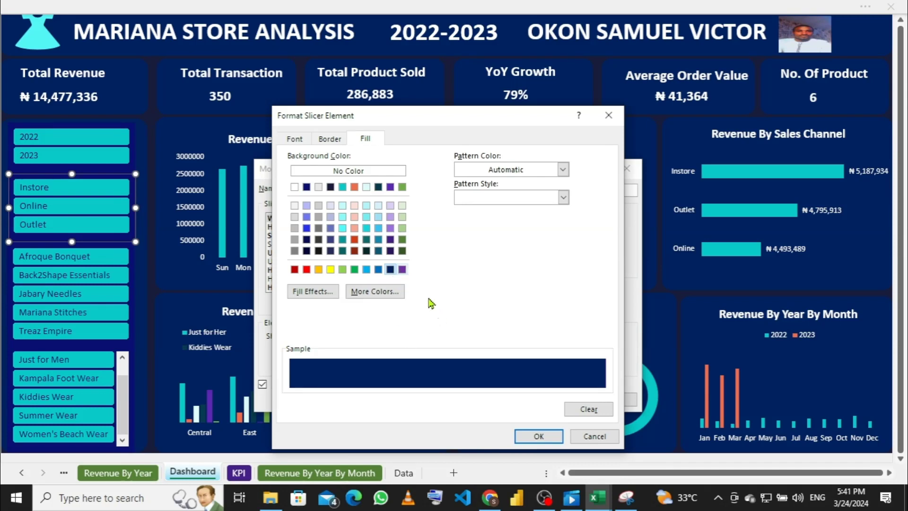
{"action": "left_click", "coordinate": [536, 435]}
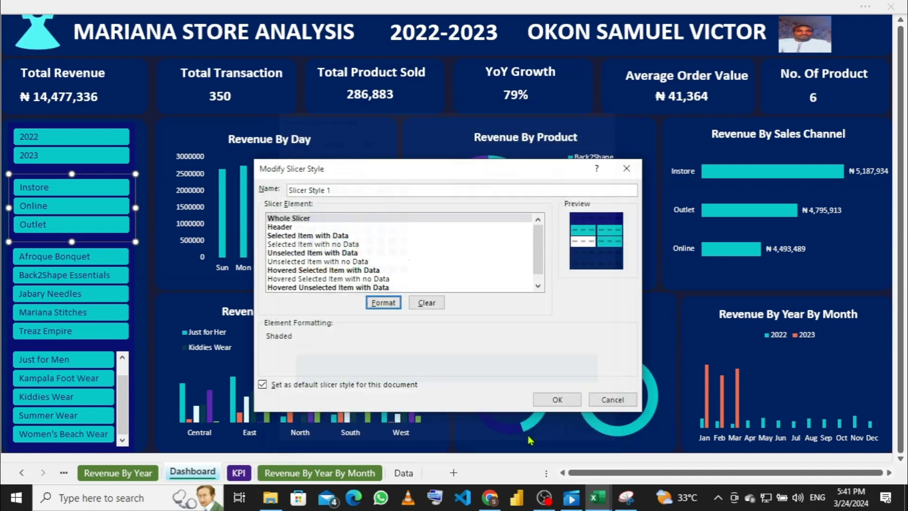
{"action": "left_click", "coordinate": [540, 403]}
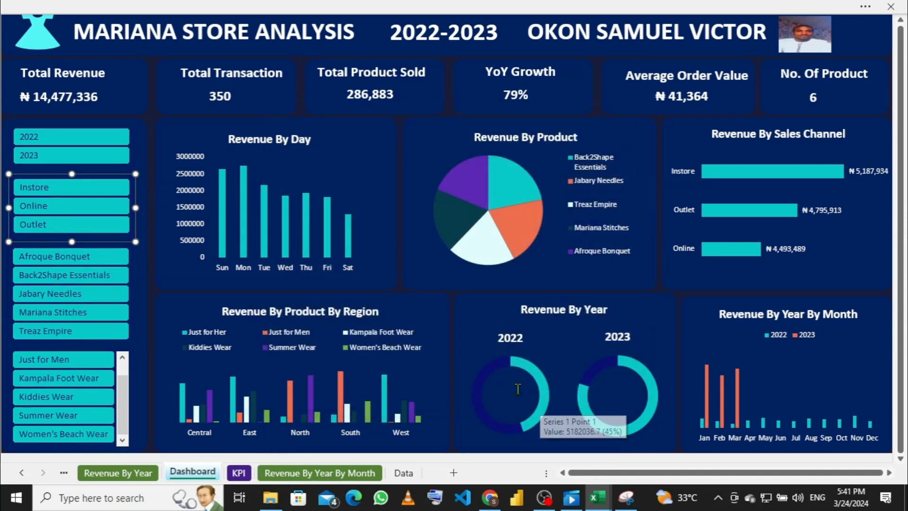
Step: Filter the Year slicer to 2022, rescaling Revenue By Day to a 1,000,000 maximum
{"action": "left_click", "coordinate": [136, 164]}
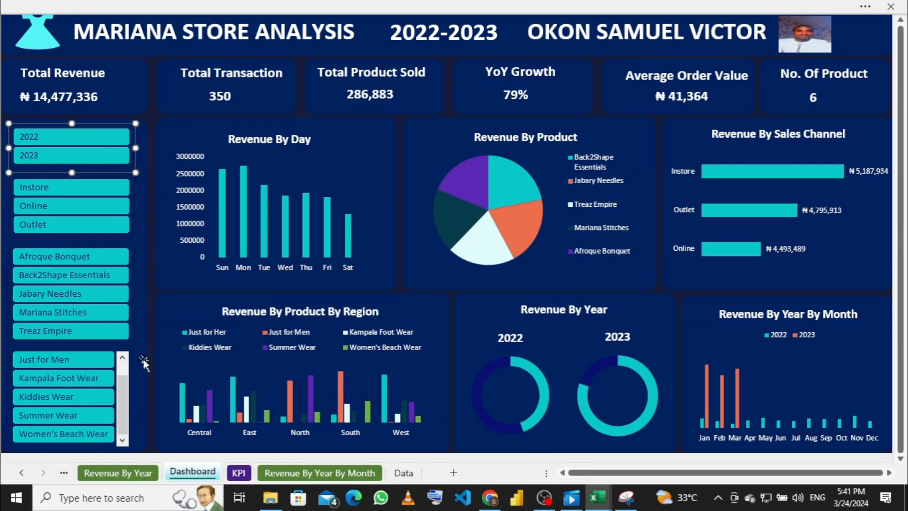
{"action": "left_click", "coordinate": [280, 6]}
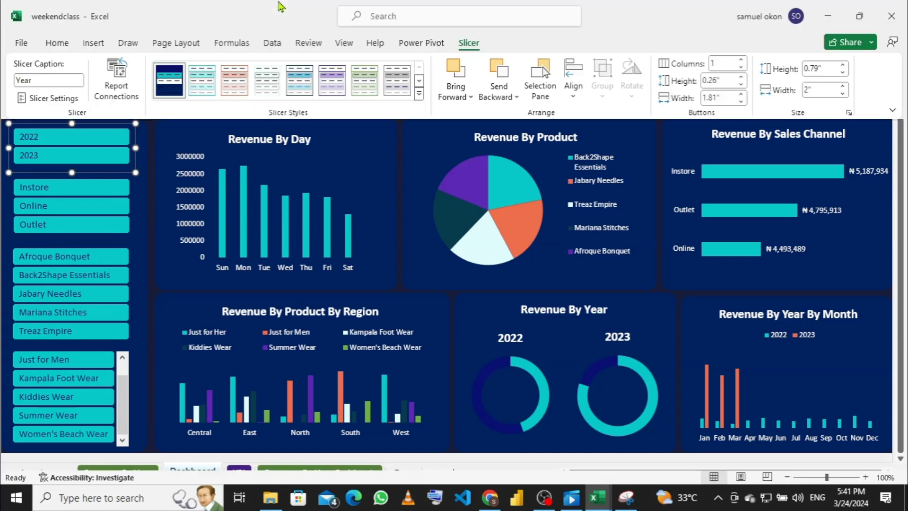
{"action": "left_click", "coordinate": [152, 249]}
{"action": "left_click", "coordinate": [165, 258]}
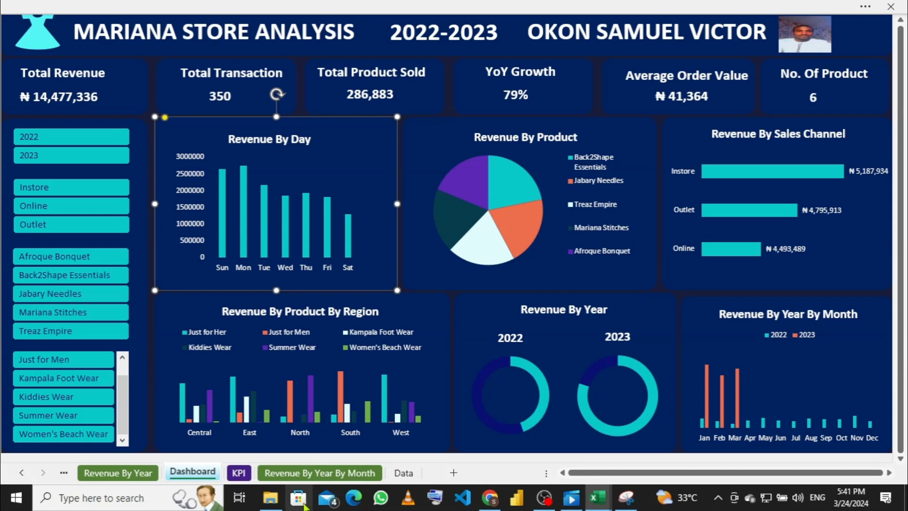
{"action": "left_click", "coordinate": [39, 144]}
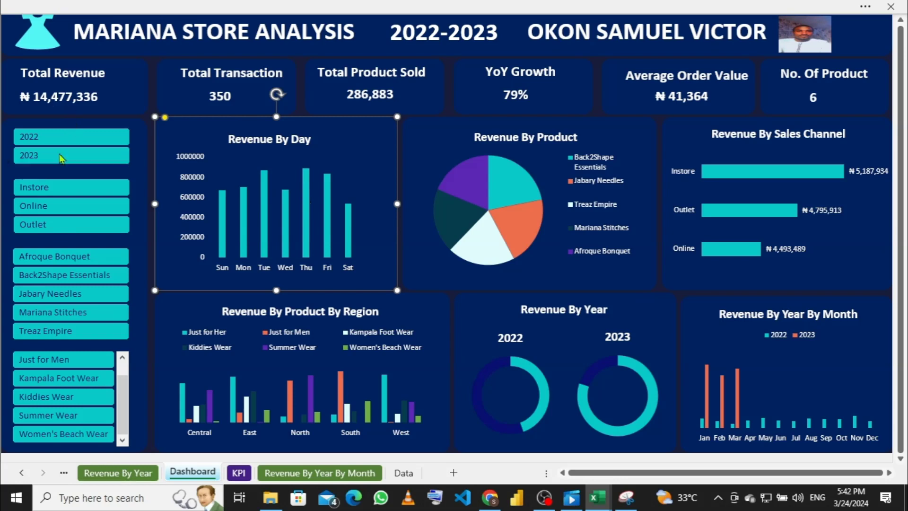
Step: Link the Year slicer to PivotTables 5, 4, 6, 10 and 3 through Report Connections
{"action": "right_click", "coordinate": [74, 127]}
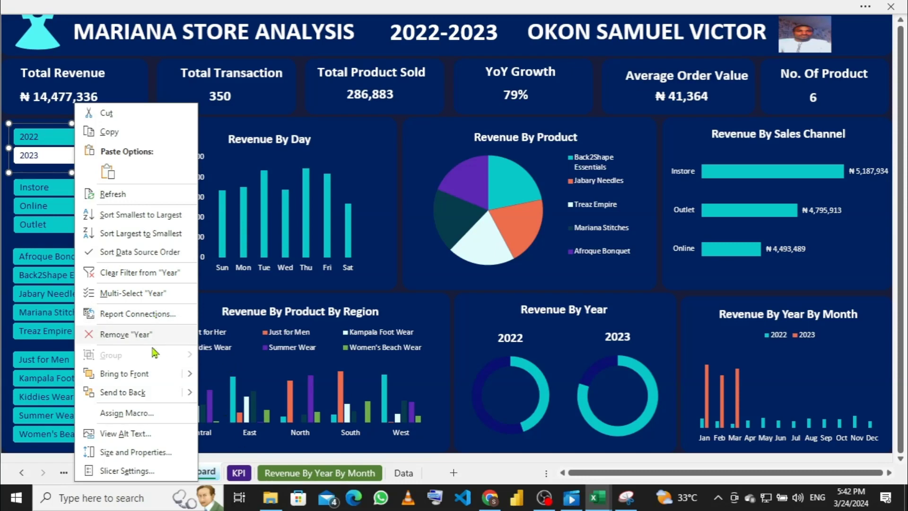
{"action": "left_click", "coordinate": [115, 314]}
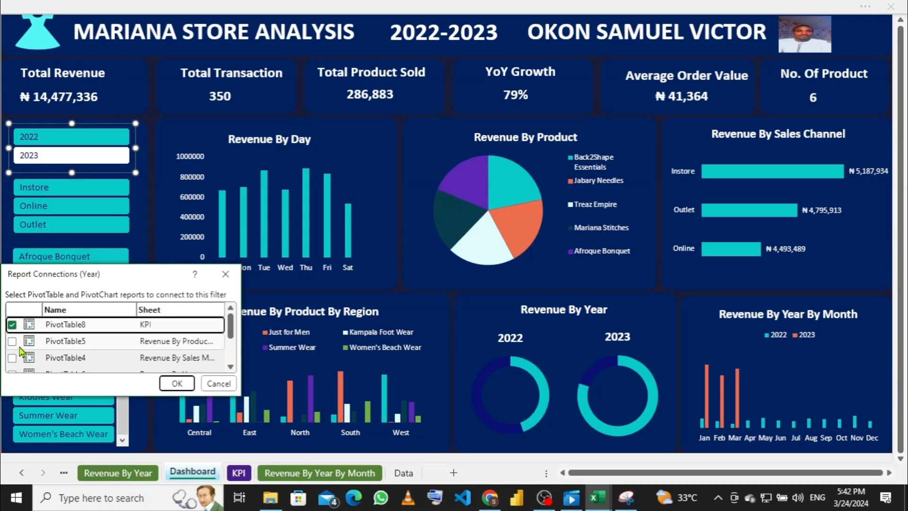
{"action": "left_click", "coordinate": [12, 342]}
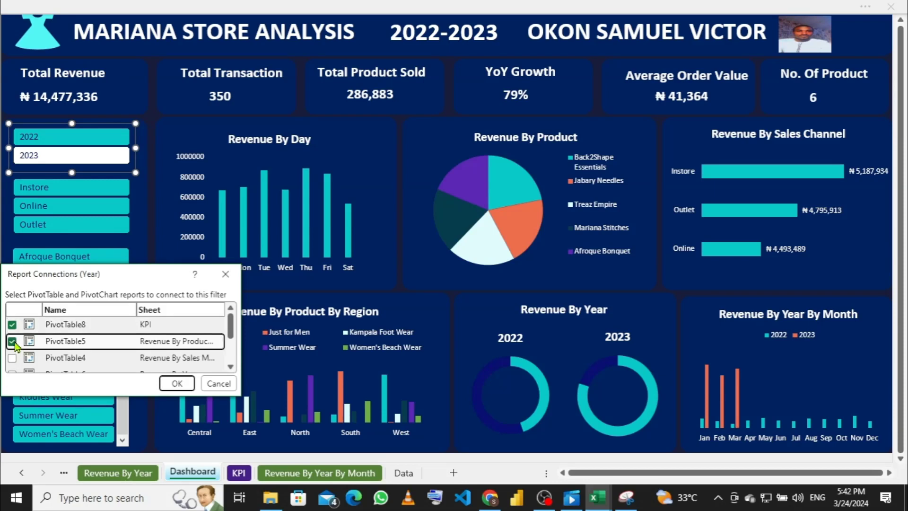
{"action": "left_click", "coordinate": [13, 358]}
{"action": "scroll", "coordinate": [13, 362], "scroll_direction": "down", "scroll_amount": 1}
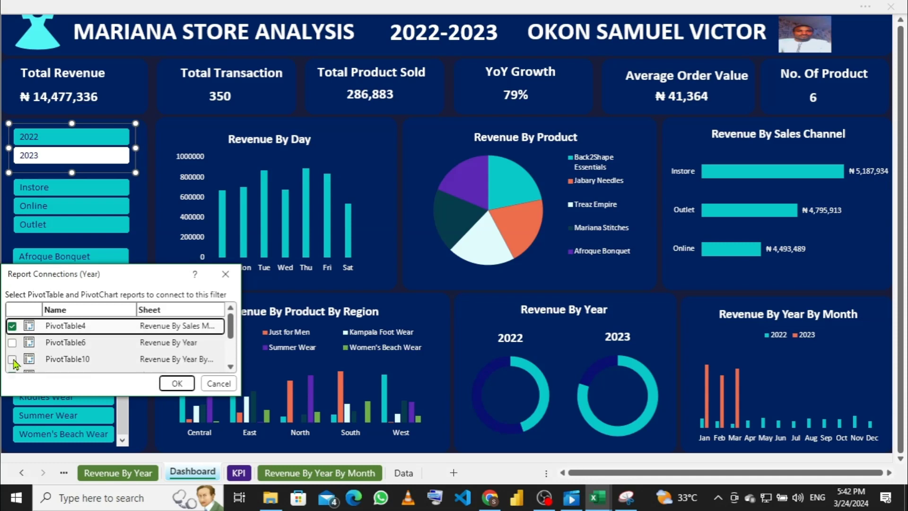
{"action": "left_click", "coordinate": [12, 342]}
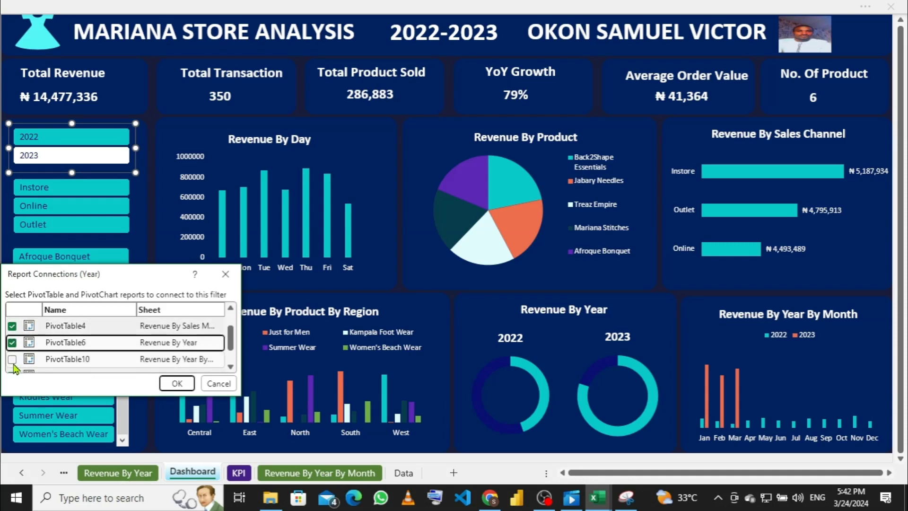
{"action": "left_click", "coordinate": [13, 358]}
{"action": "scroll", "coordinate": [13, 363], "scroll_direction": "down", "scroll_amount": 1}
{"action": "left_click", "coordinate": [12, 363]}
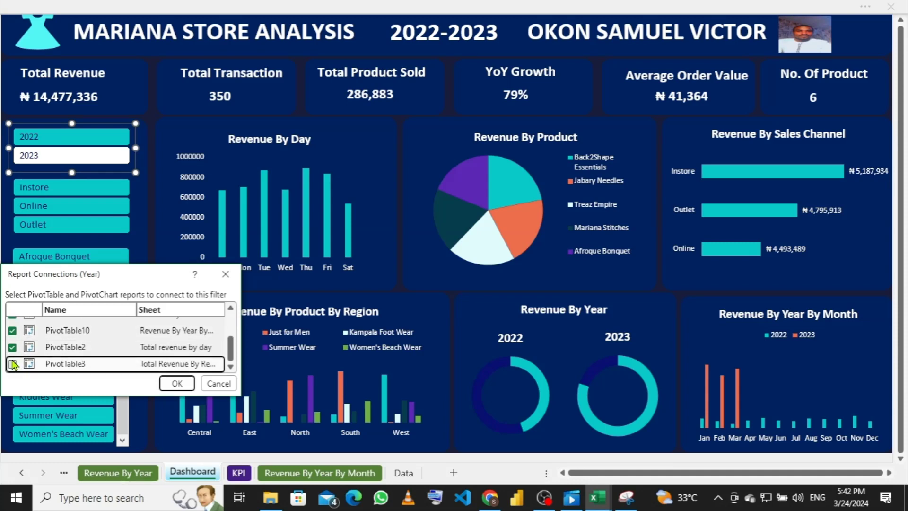
{"action": "left_click", "coordinate": [167, 378]}
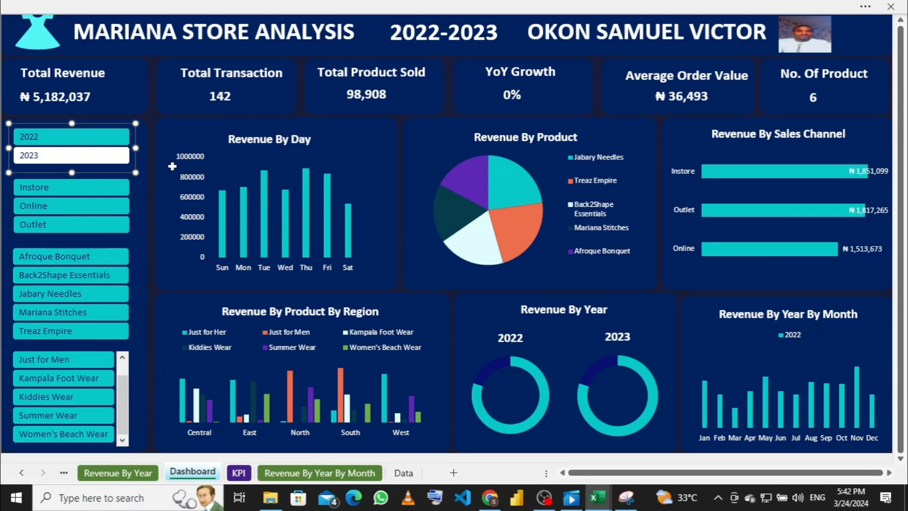
Step: Switch the Year slicer between 2022 and 2023, ending with only 2023 selected
{"action": "left_click", "coordinate": [46, 152]}
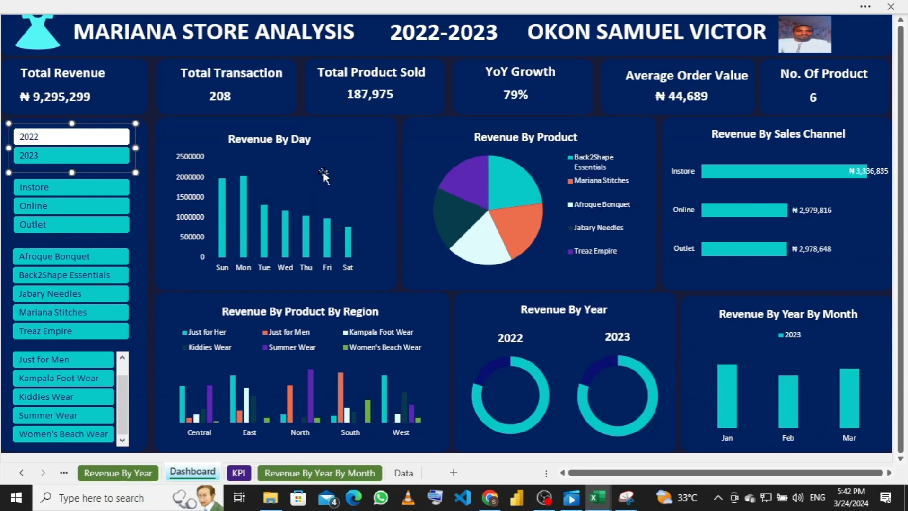
{"action": "left_click", "coordinate": [37, 137]}
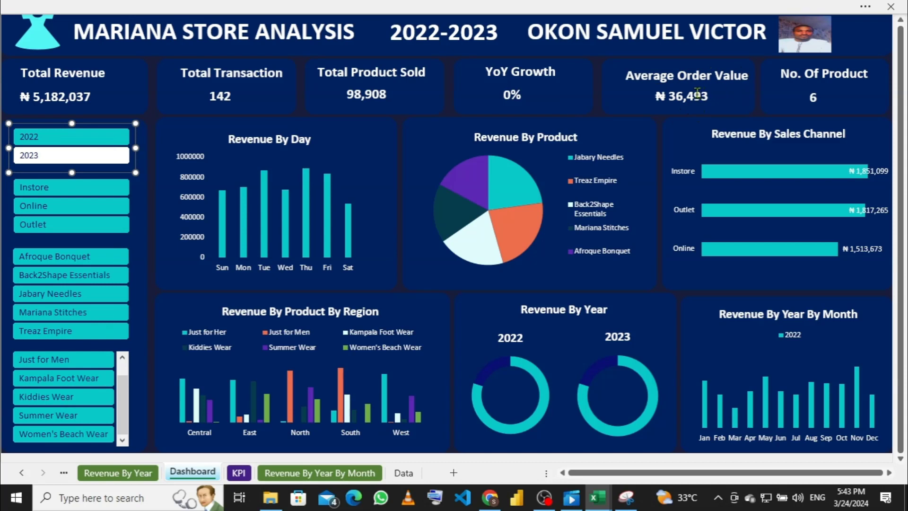
{"action": "left_click", "coordinate": [40, 154]}
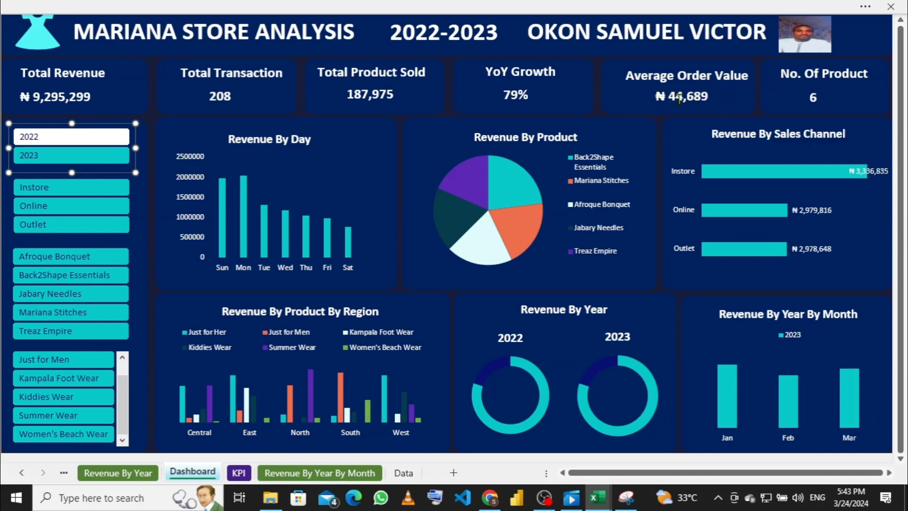
{"action": "left_click", "coordinate": [39, 136]}
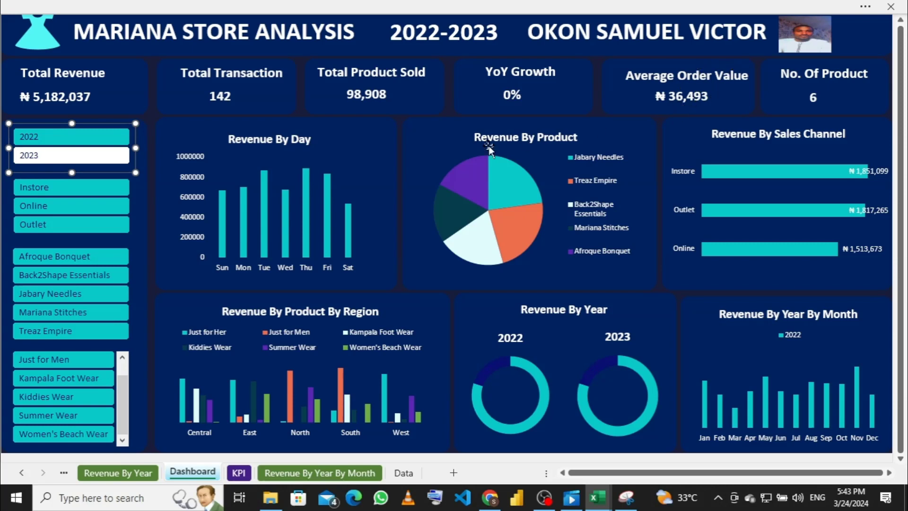
{"action": "left_click", "coordinate": [33, 157]}
{"action": "left_click", "coordinate": [35, 159]}
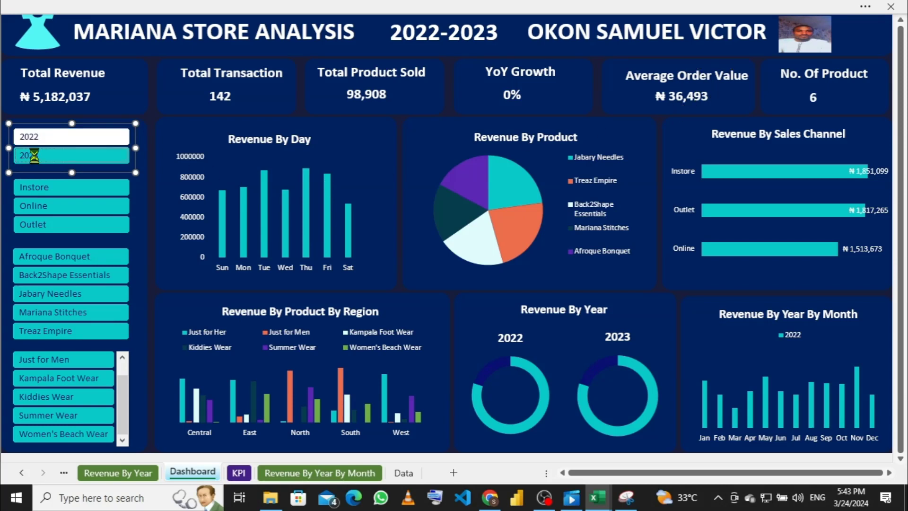